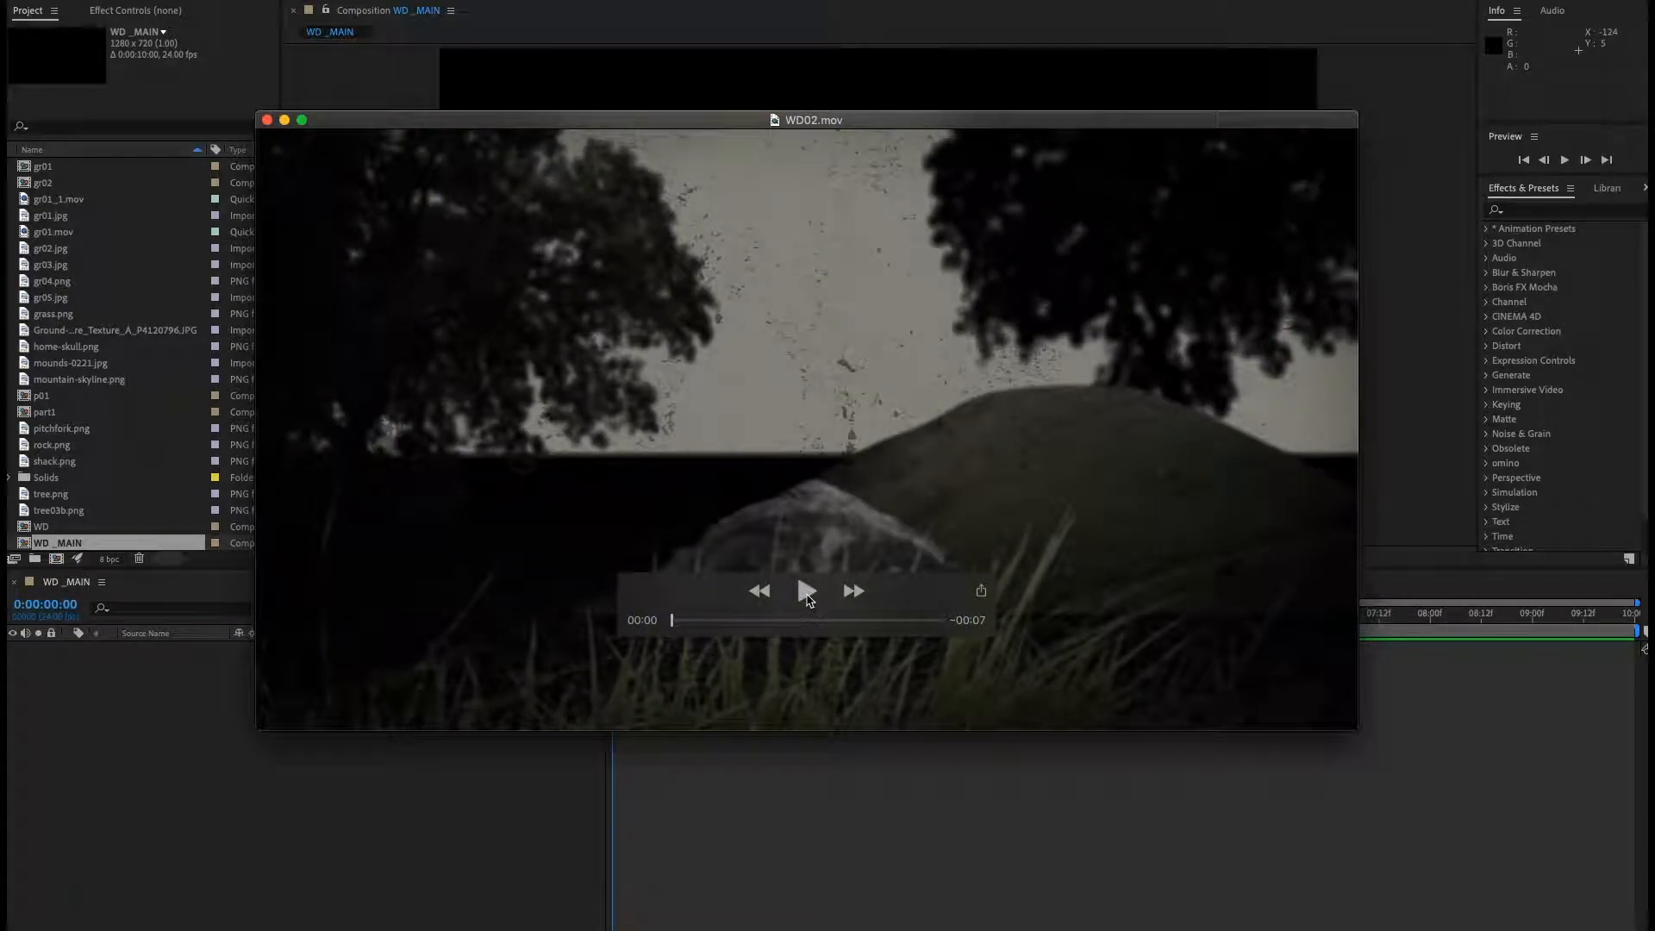
Play the WD02.mov reference clip, then close its preview window.
left_click(806, 591)
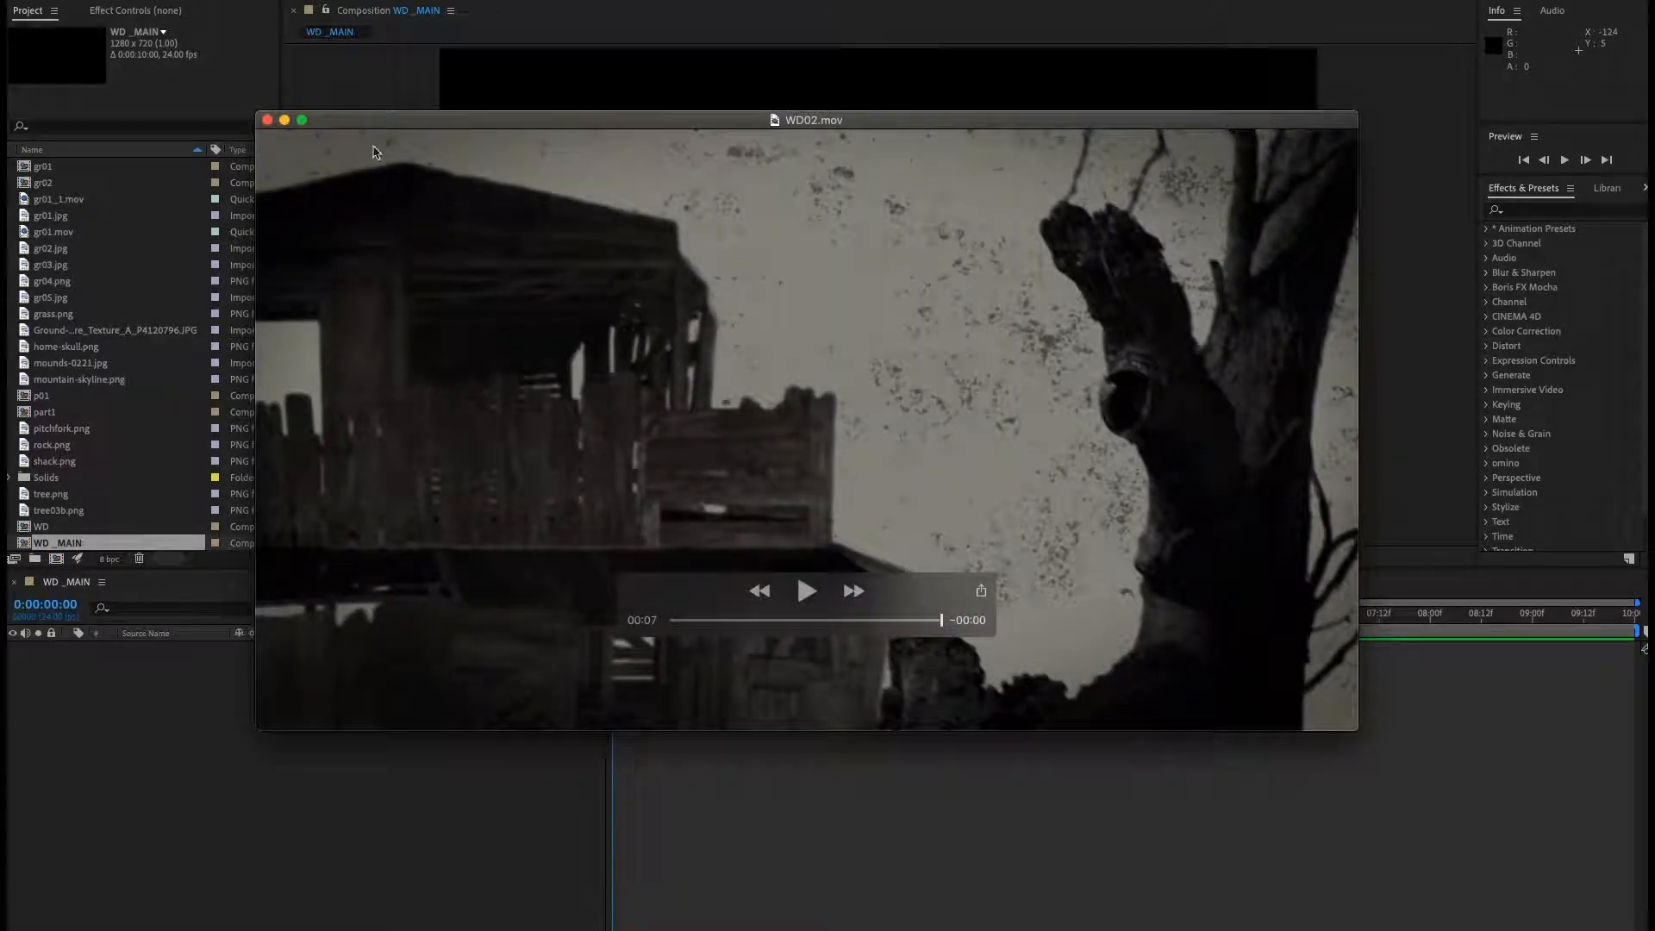
left_click_drag(386, 119, 1654, 215)
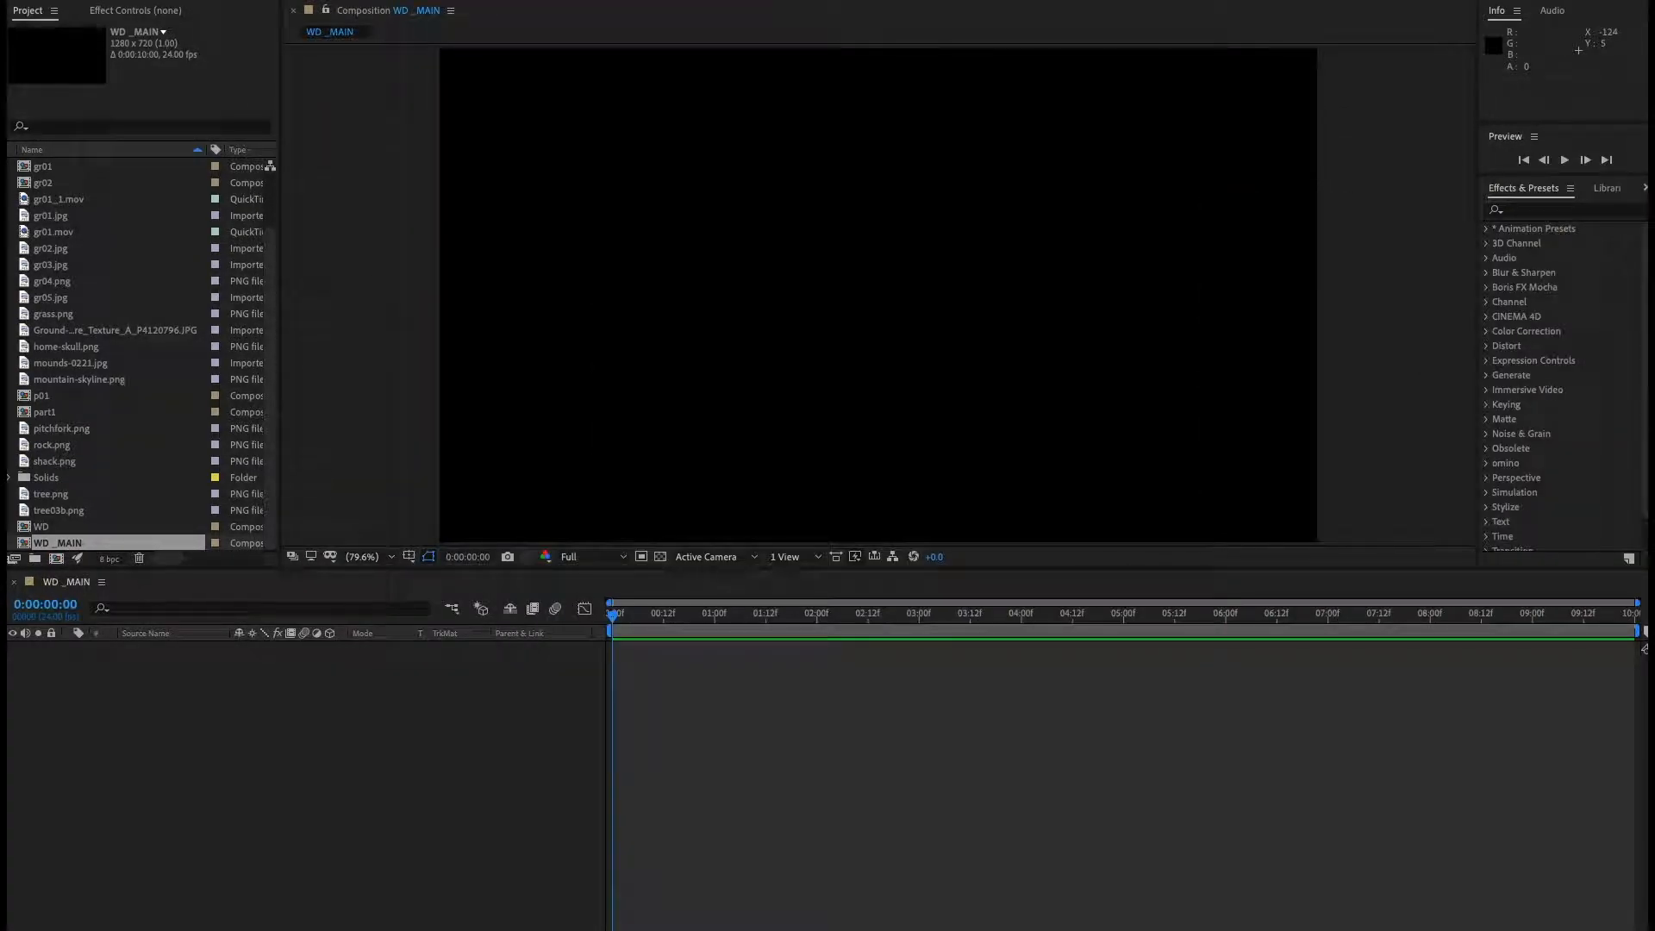
left_click(388, 708)
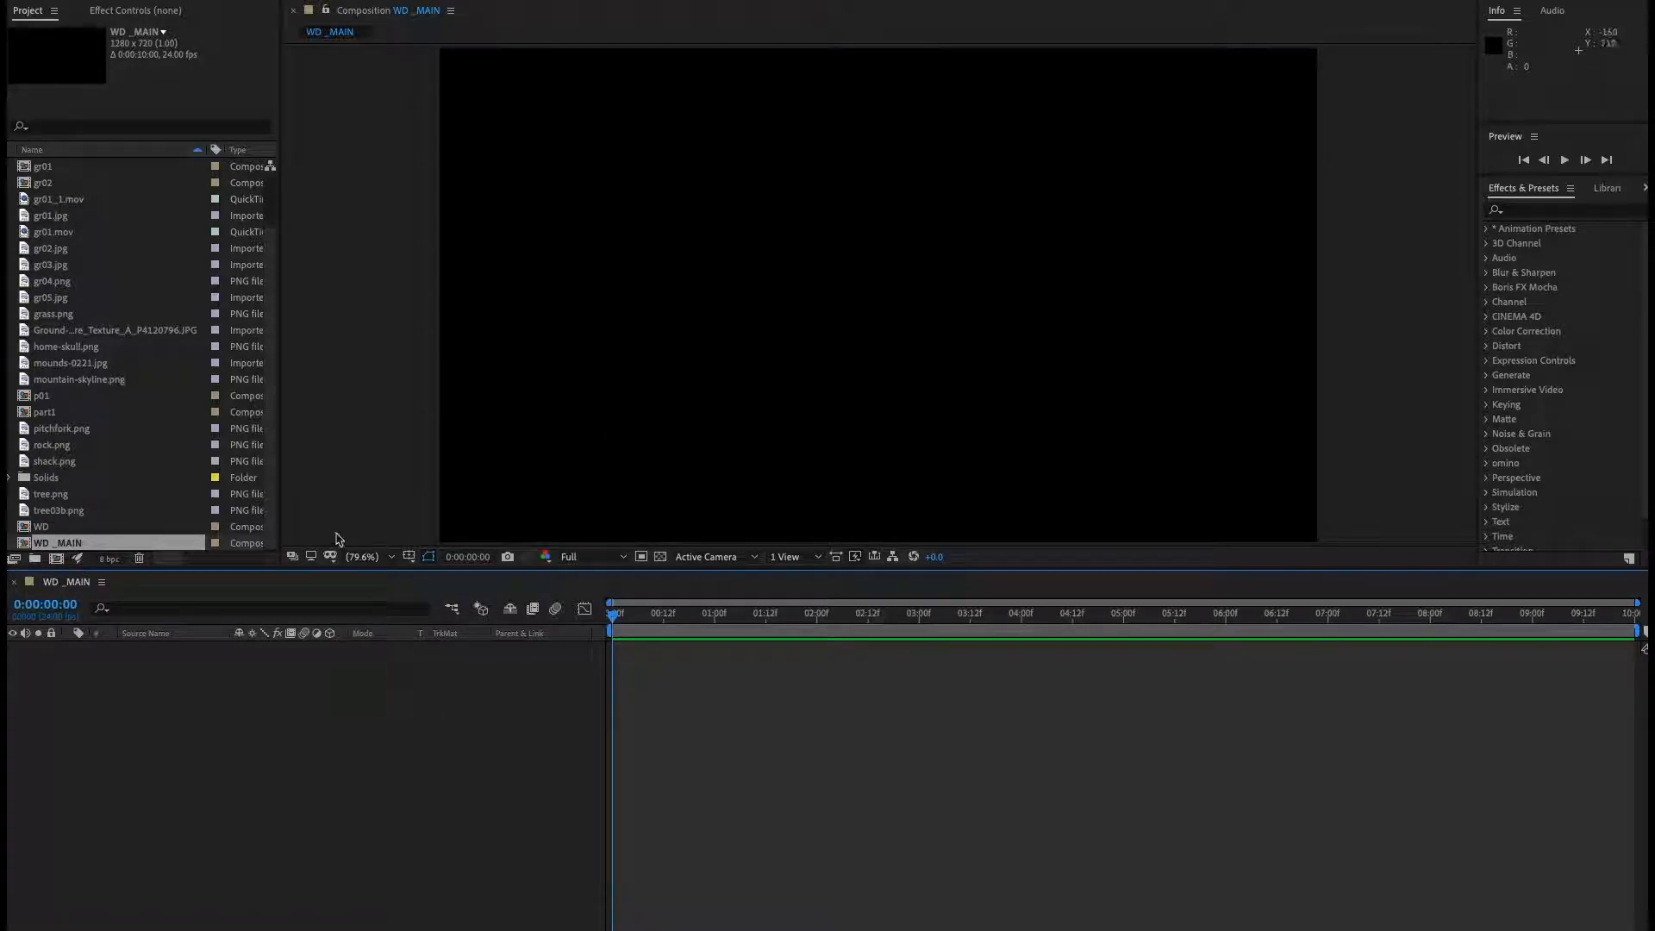
Add a new 1280 x 720 px pale gray-yellow solid layer to the composition.
right_click(287, 699)
mouse_move(323, 711)
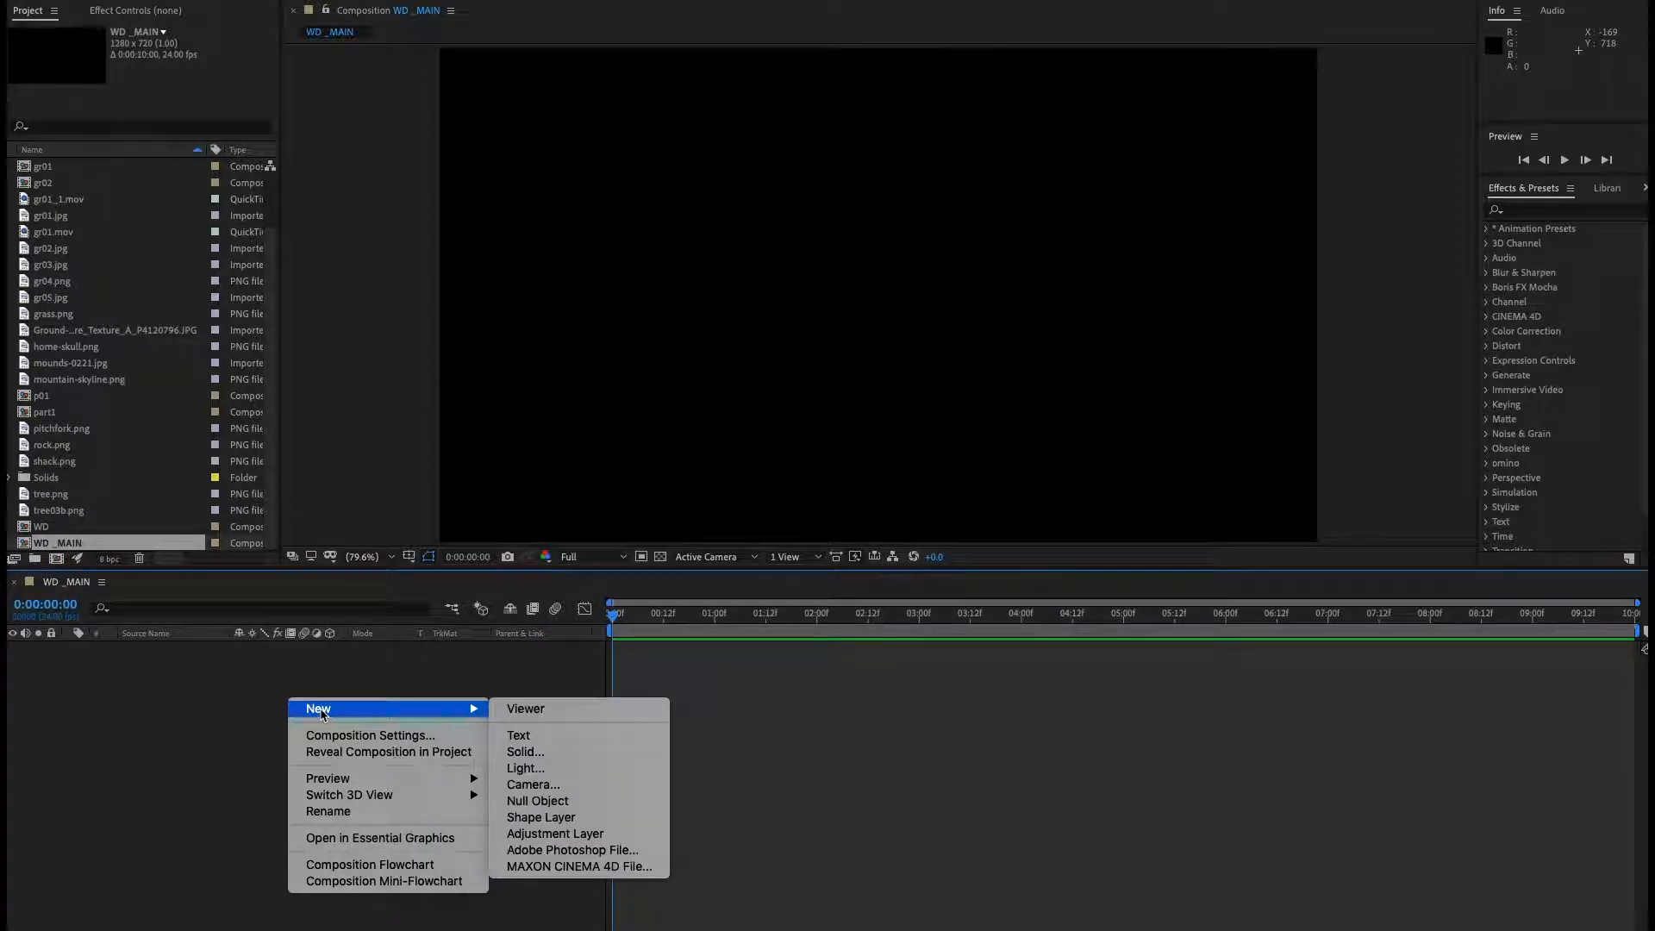
left_click(548, 752)
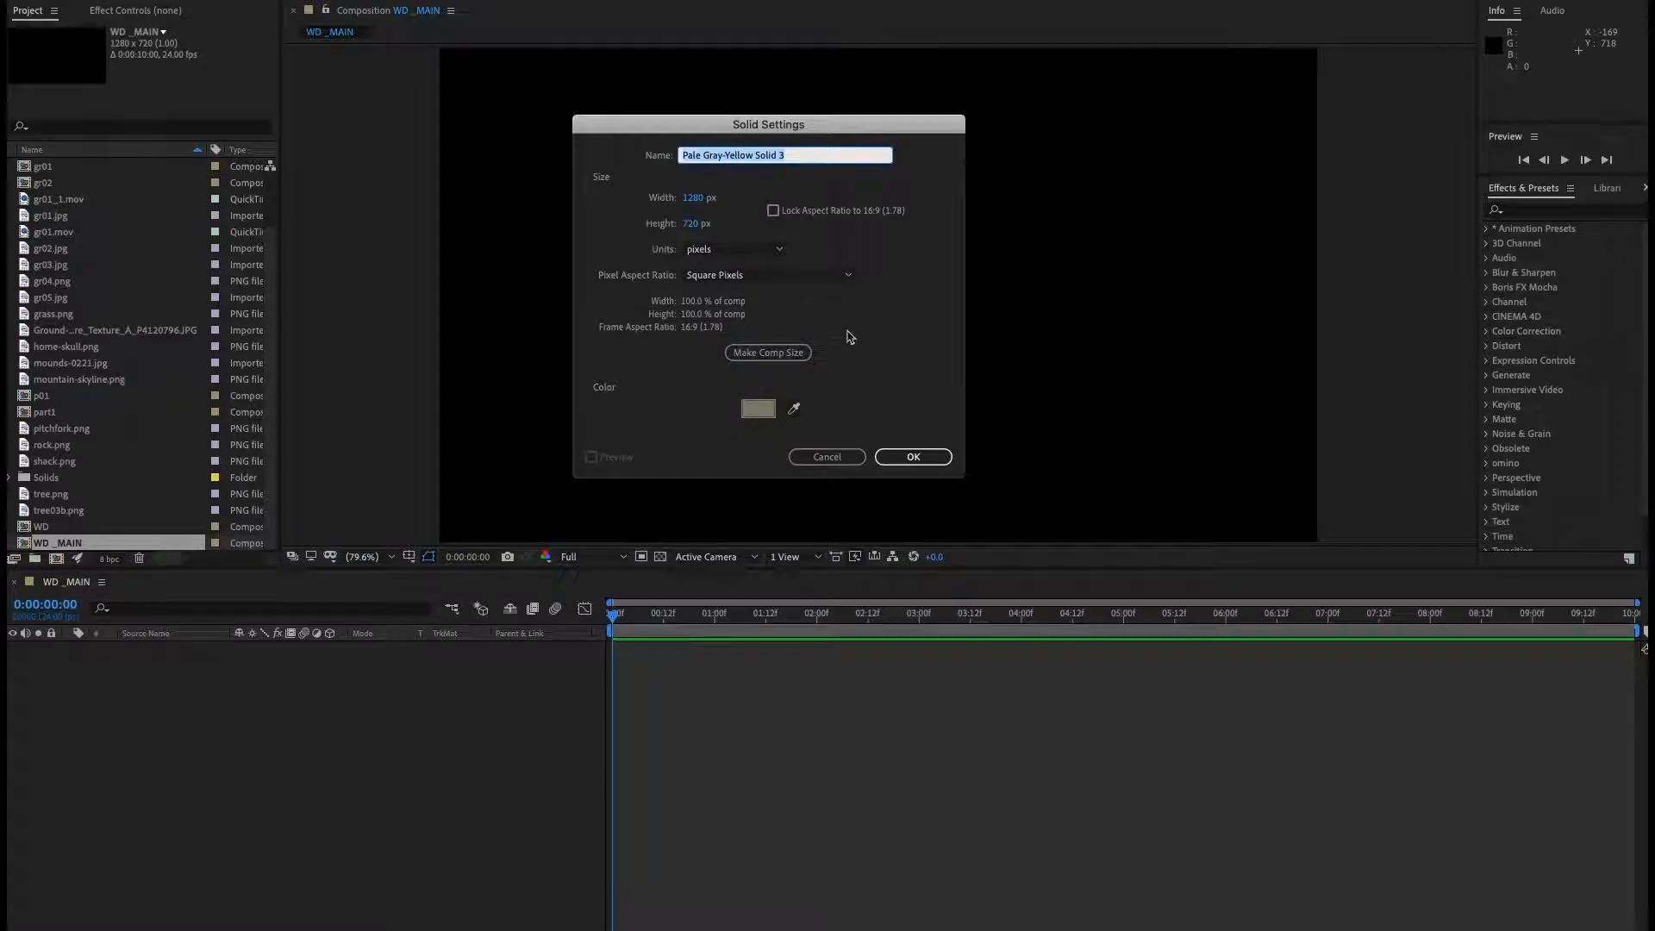
left_click(760, 410)
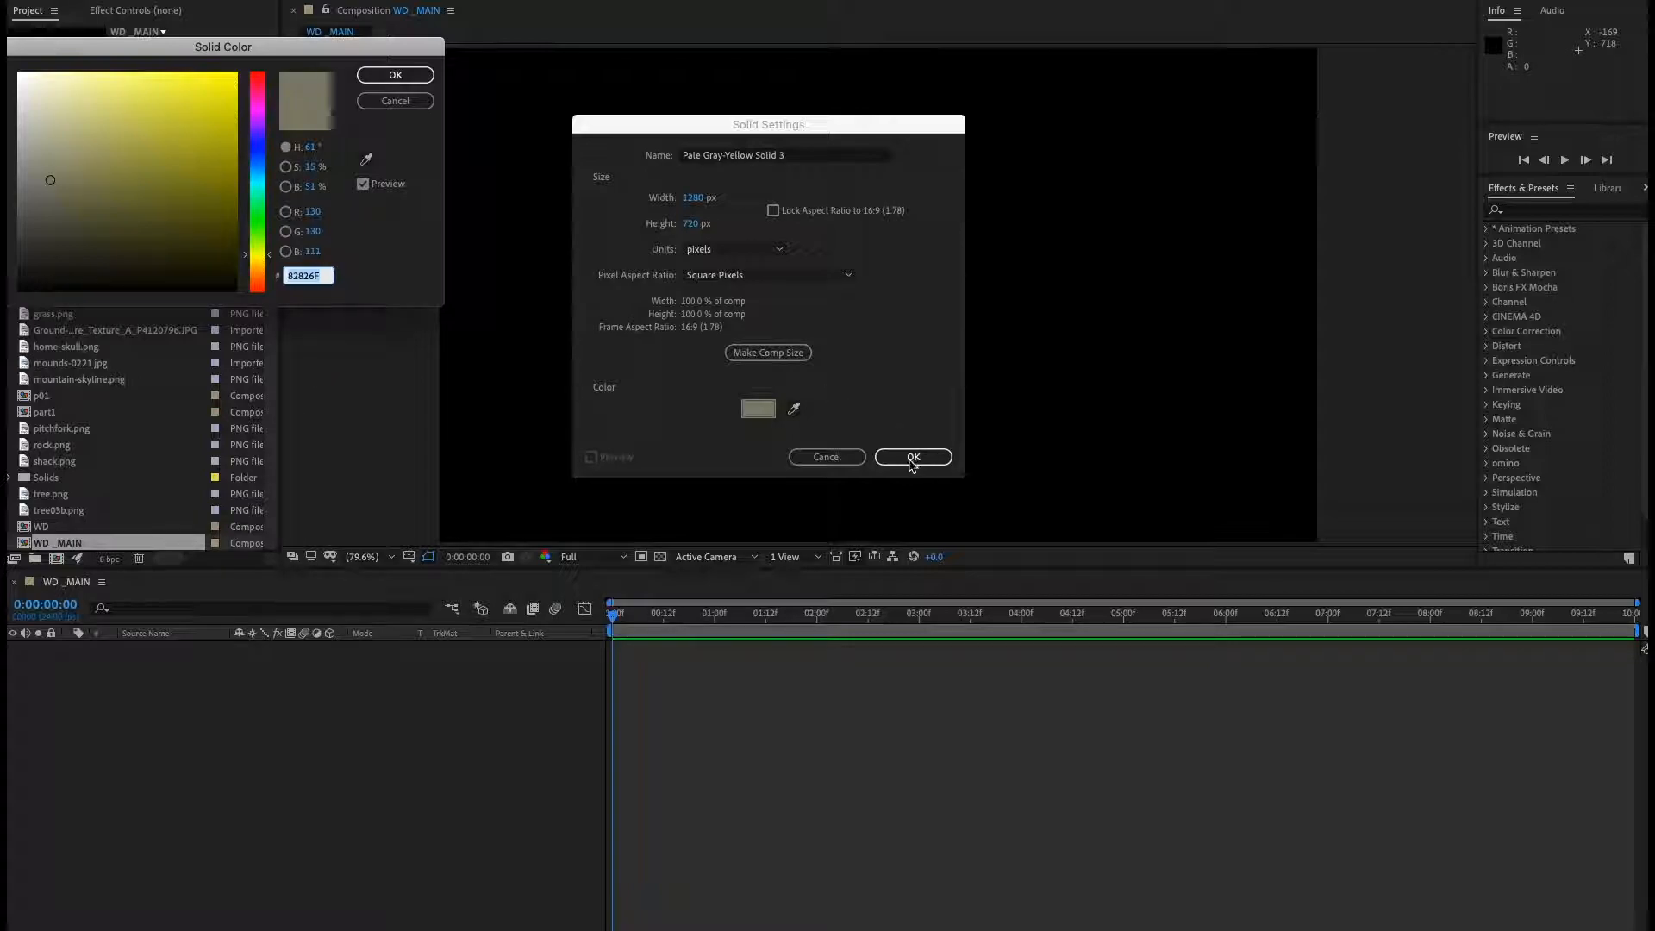
left_click(396, 78)
left_click(910, 453)
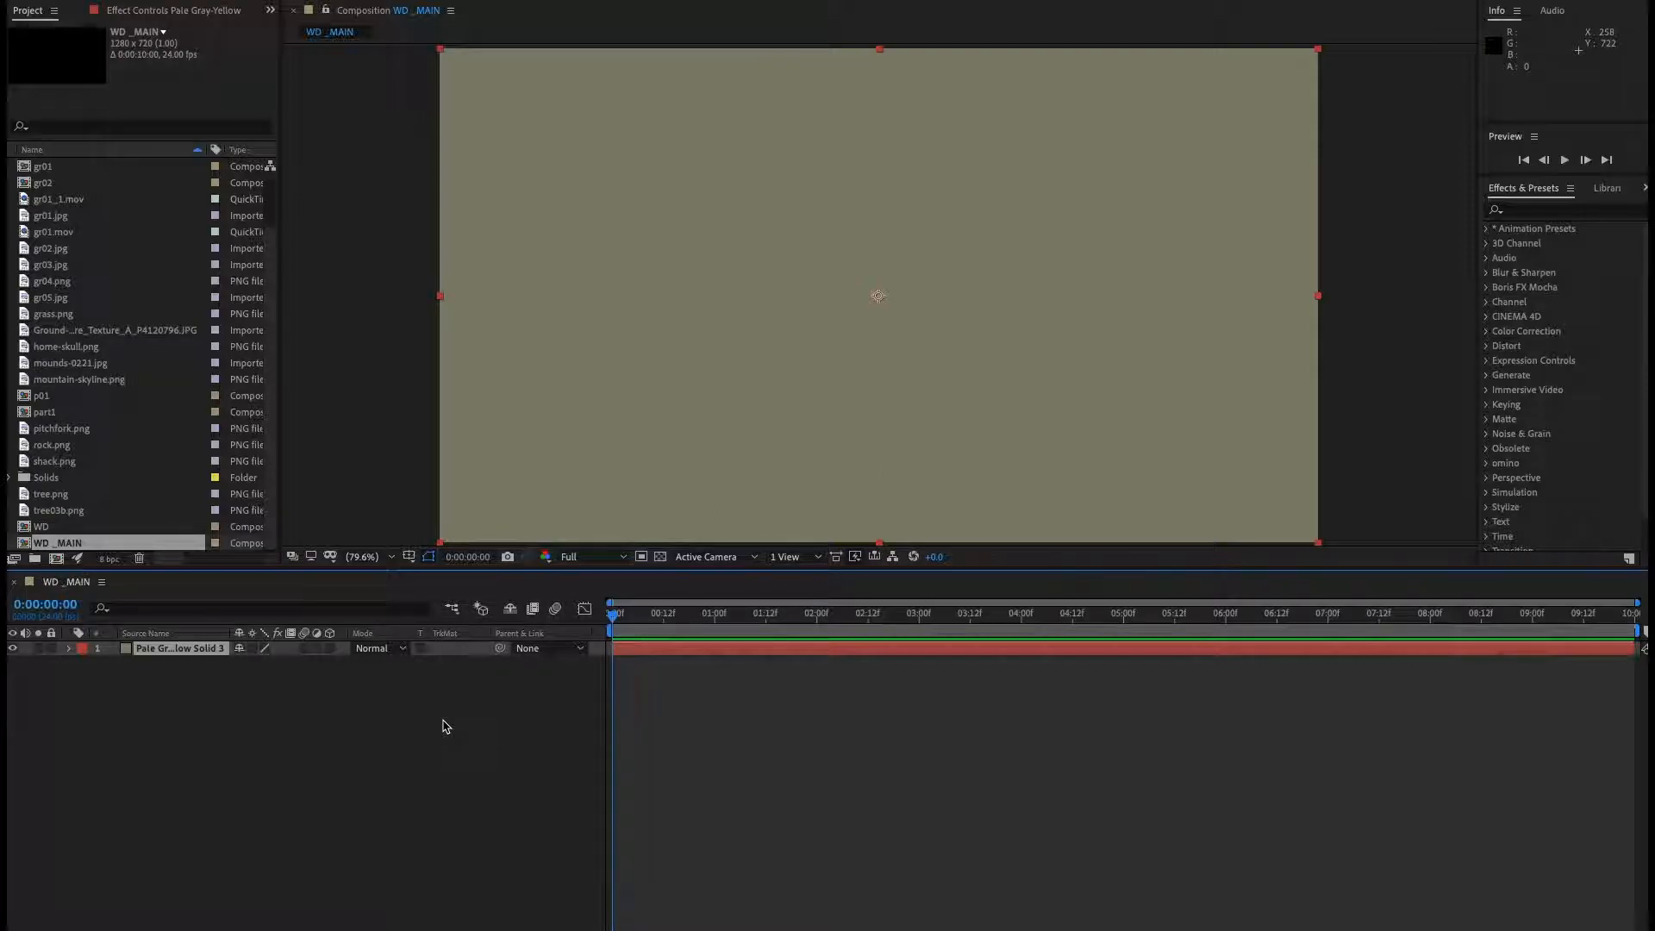
Add a one-node camera using the 35mm preset with Enable Depth of Field turned off.
right_click(376, 709)
mouse_move(397, 718)
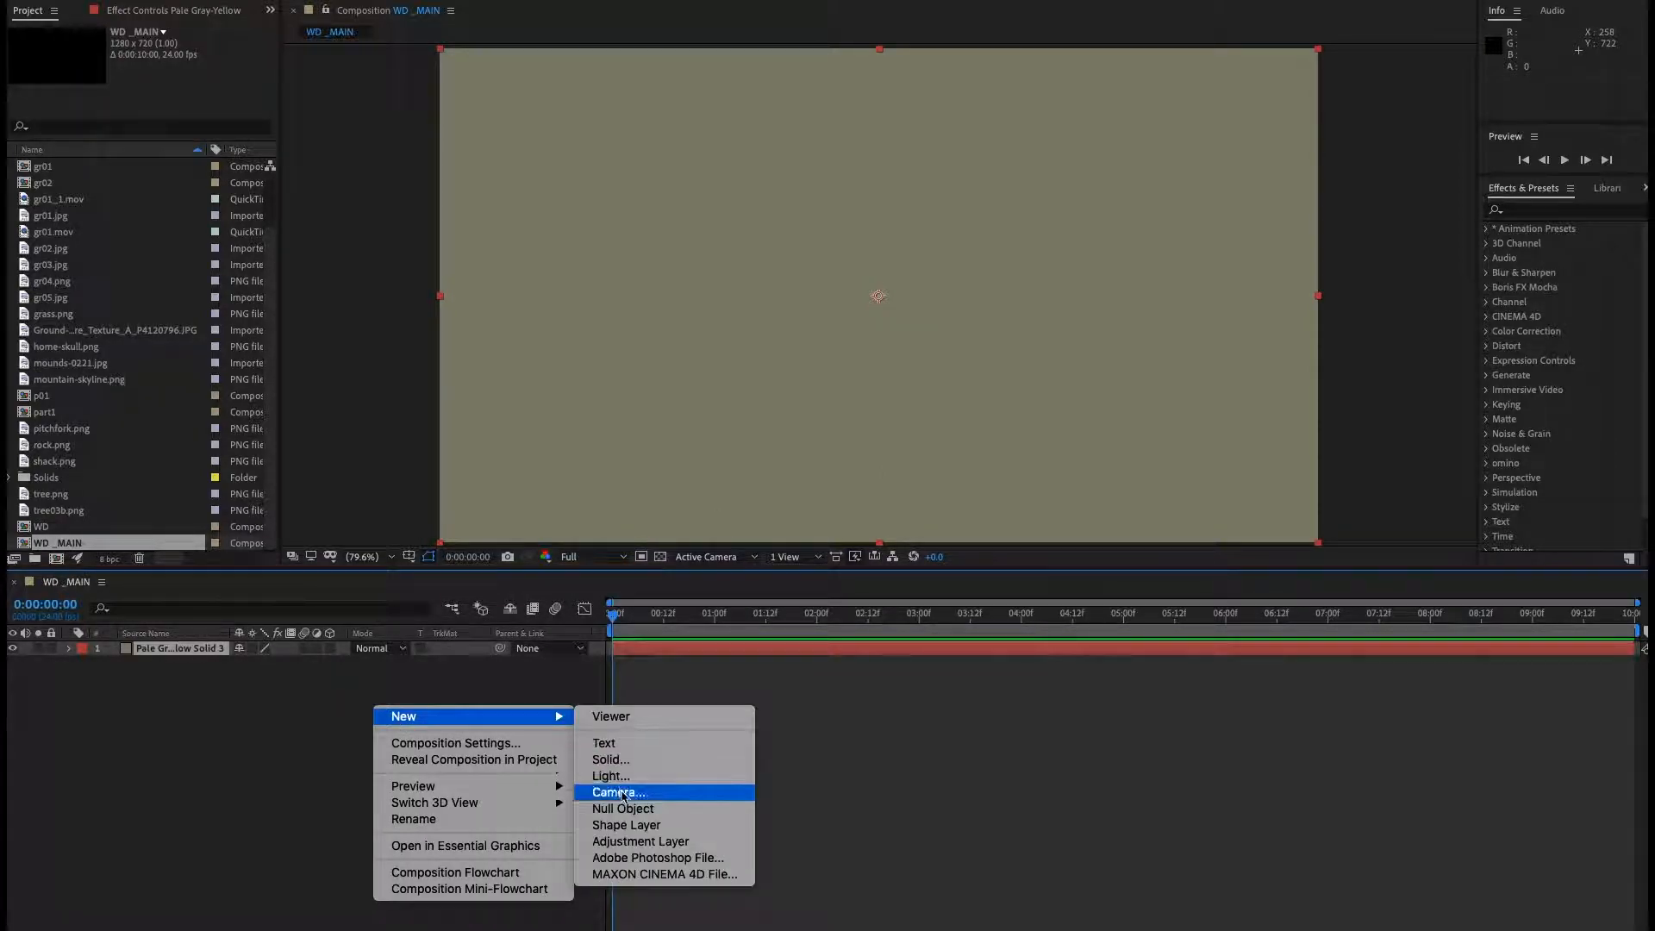
left_click(629, 798)
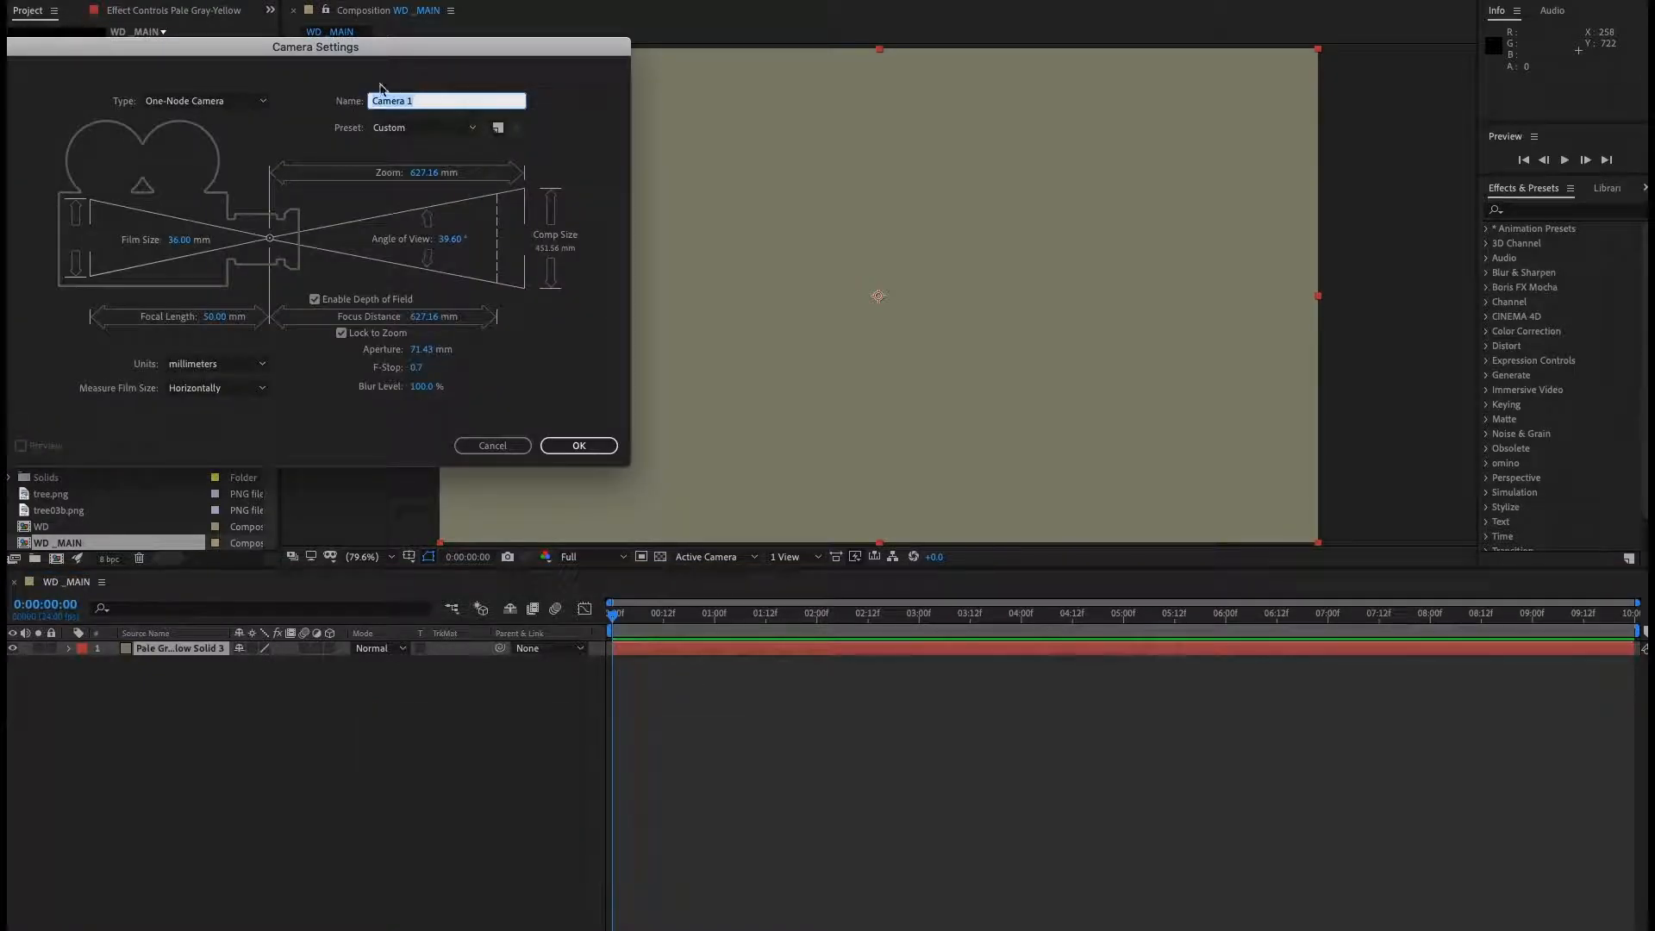
left_click_drag(342, 49, 460, 48)
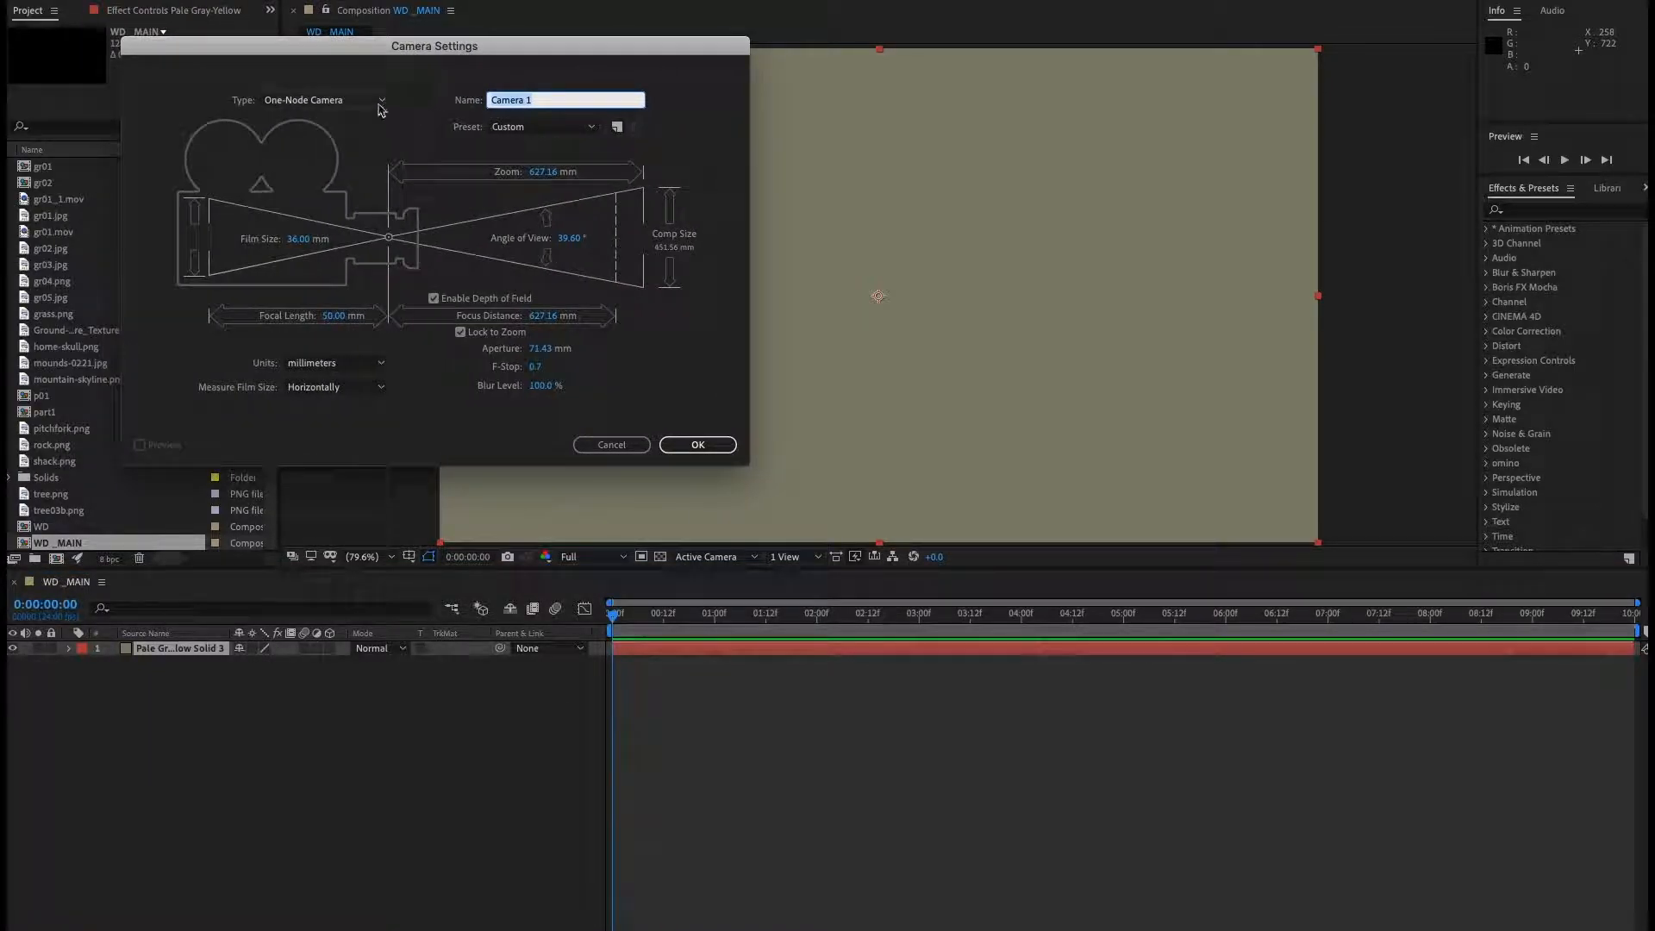
left_click(588, 130)
left_click(519, 246)
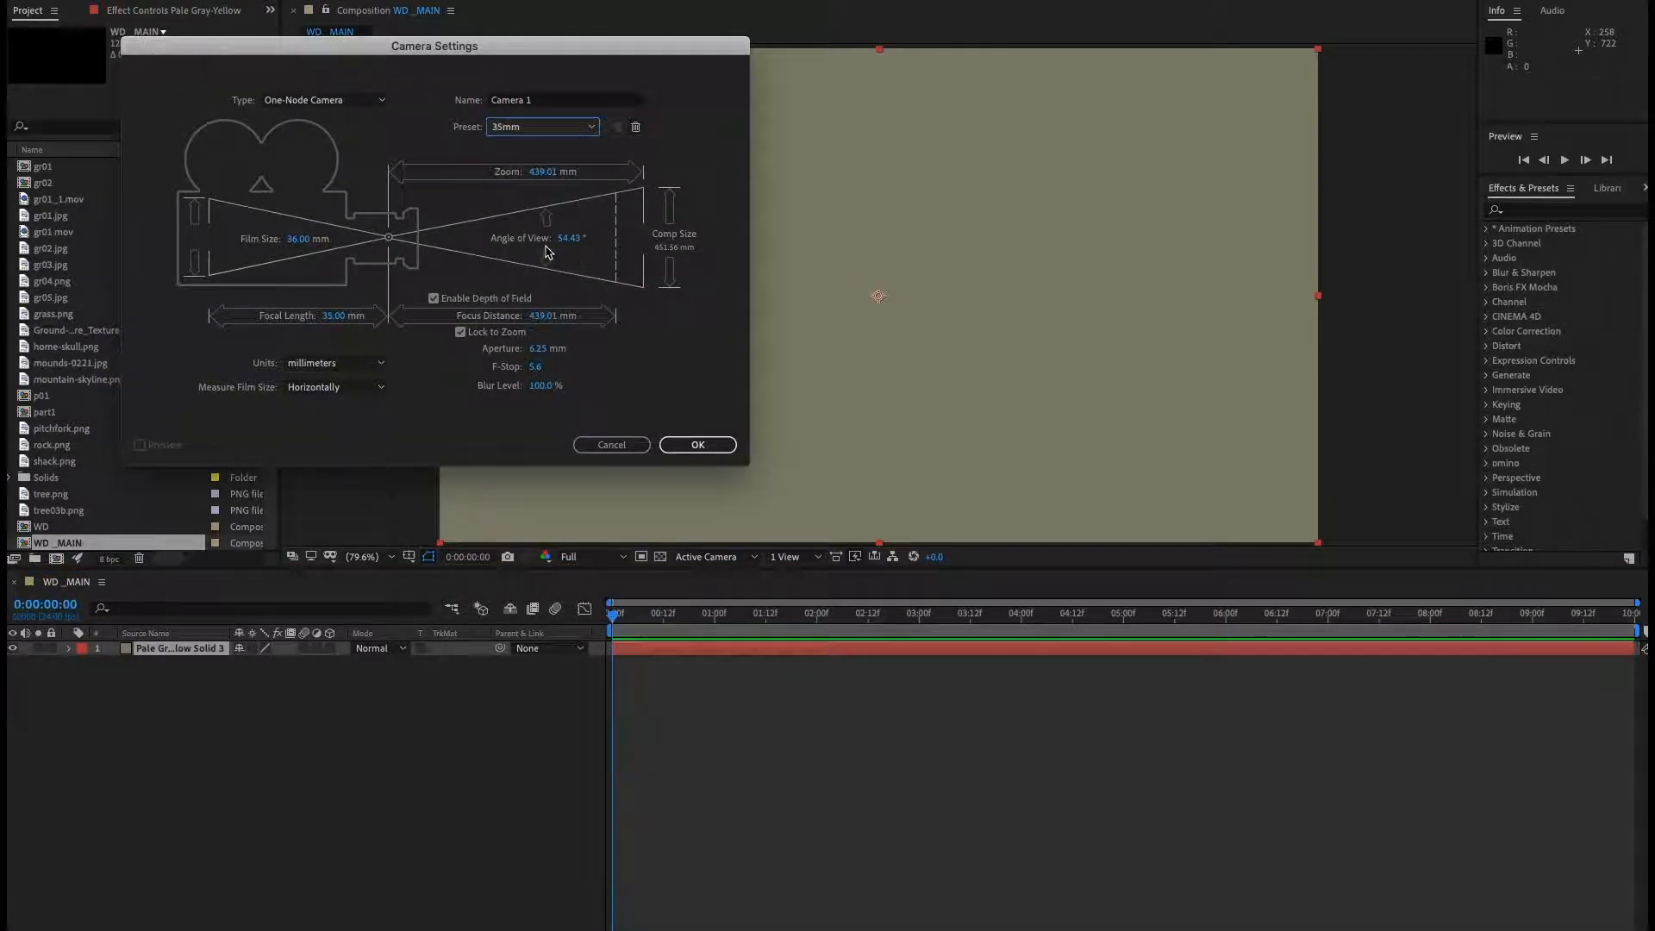
left_click(492, 300)
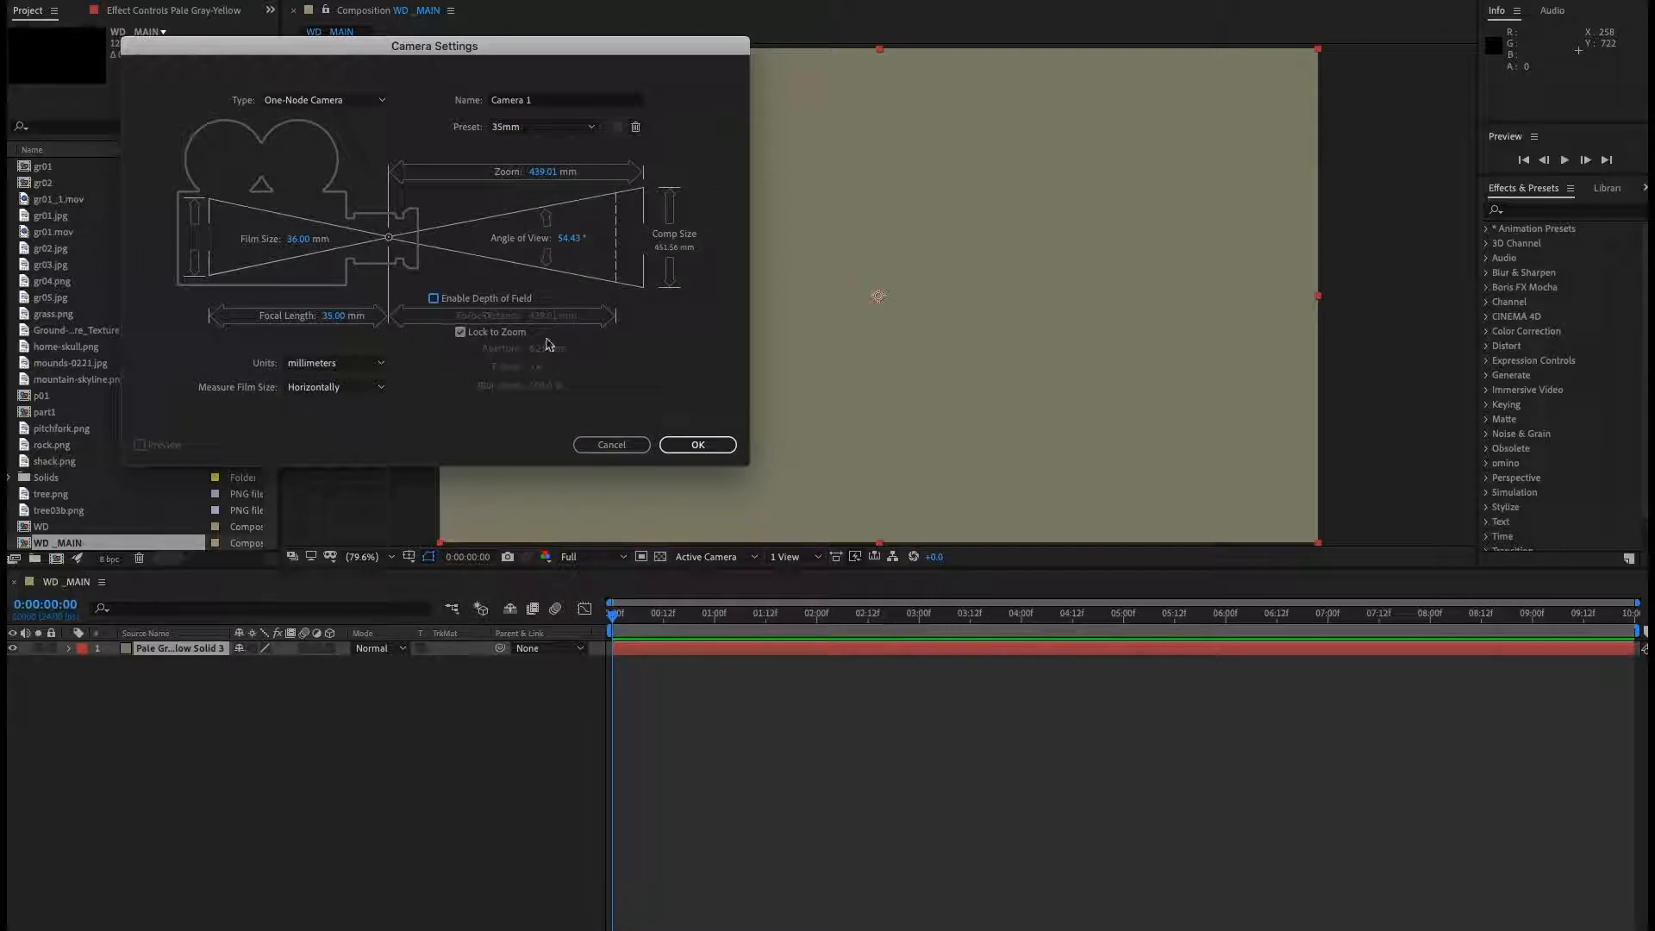
left_click(700, 445)
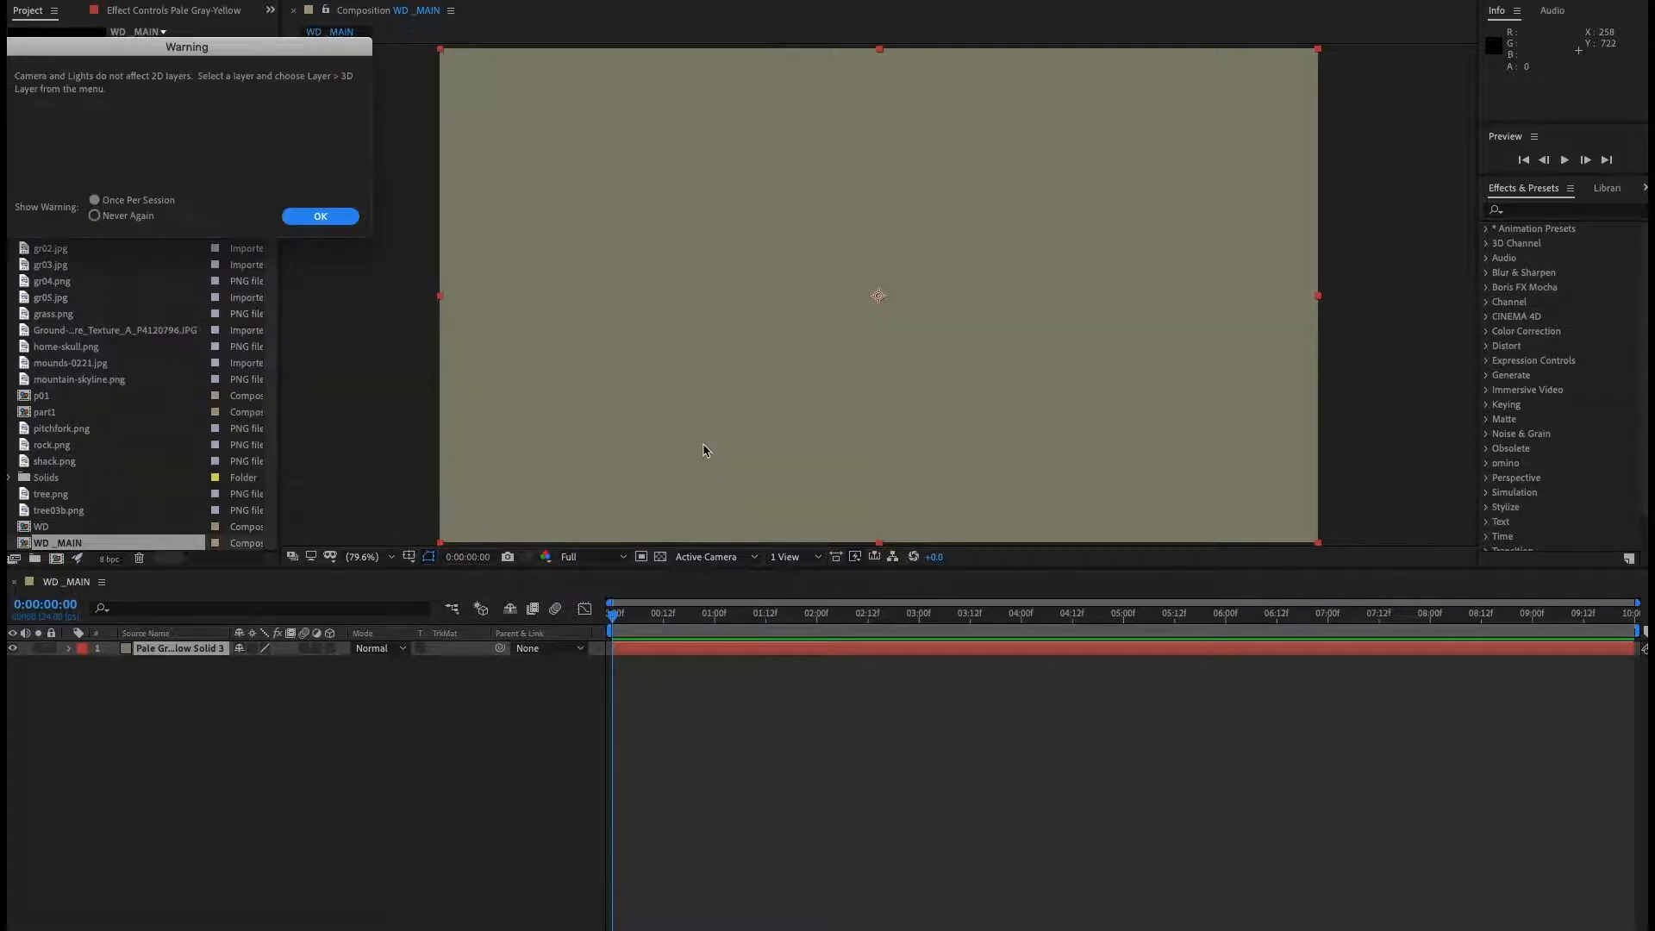
left_click(321, 216)
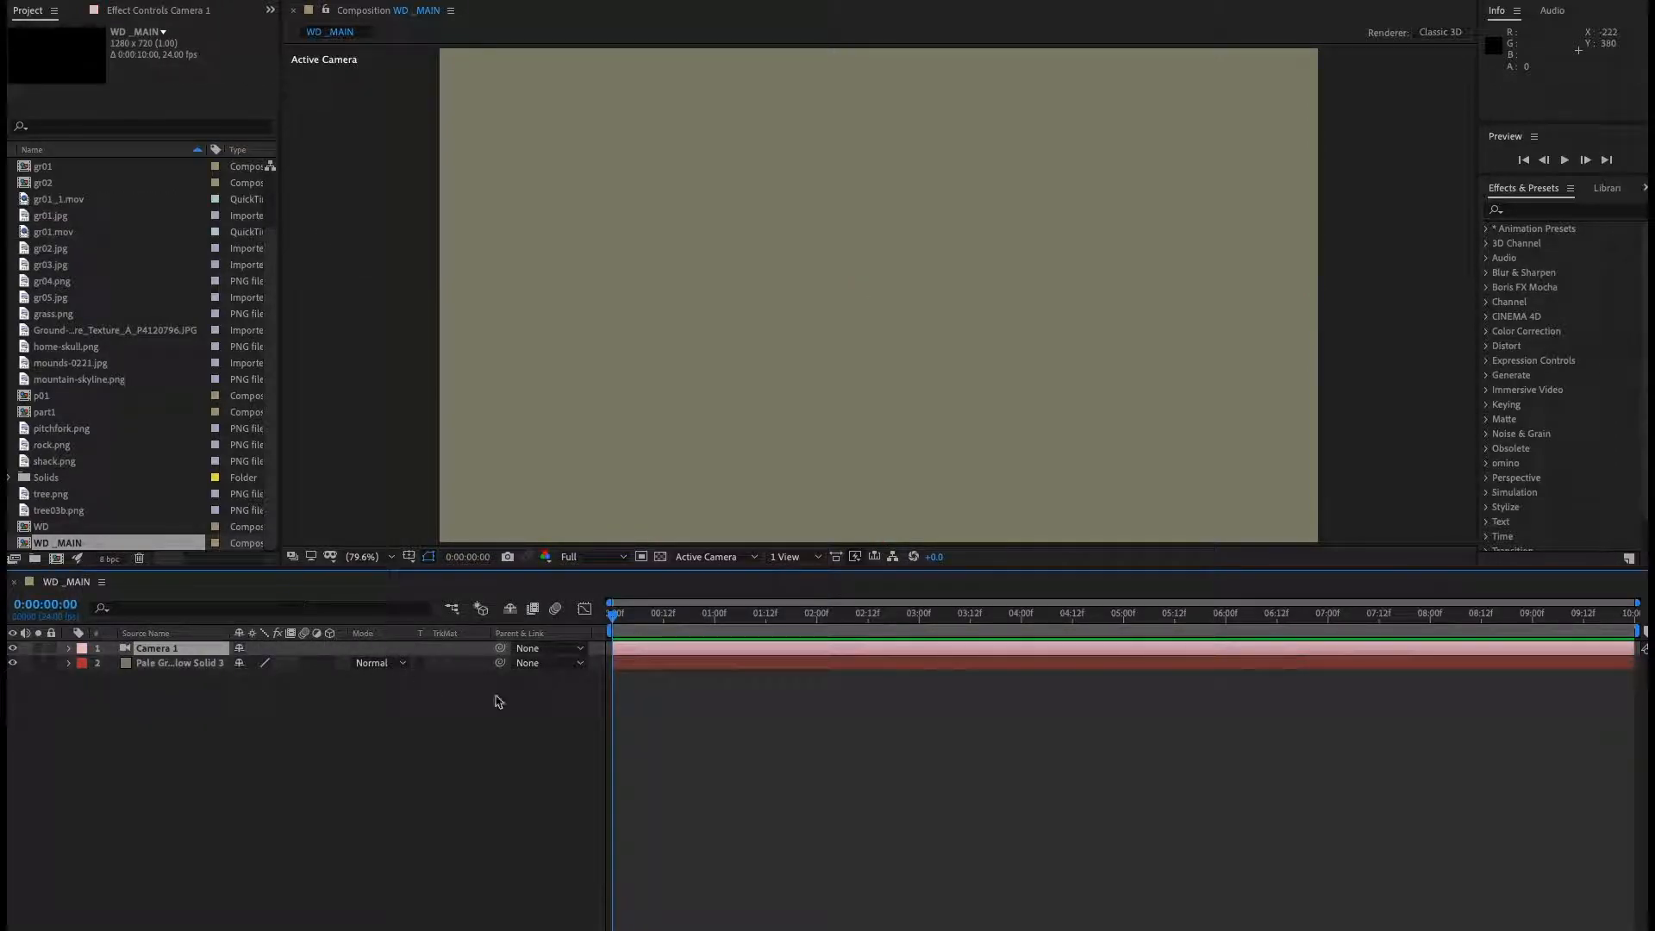
Switch the viewer to the 2 Views - Horizontal layout and turn off the transparency grid in Custom View 1.
left_click(811, 557)
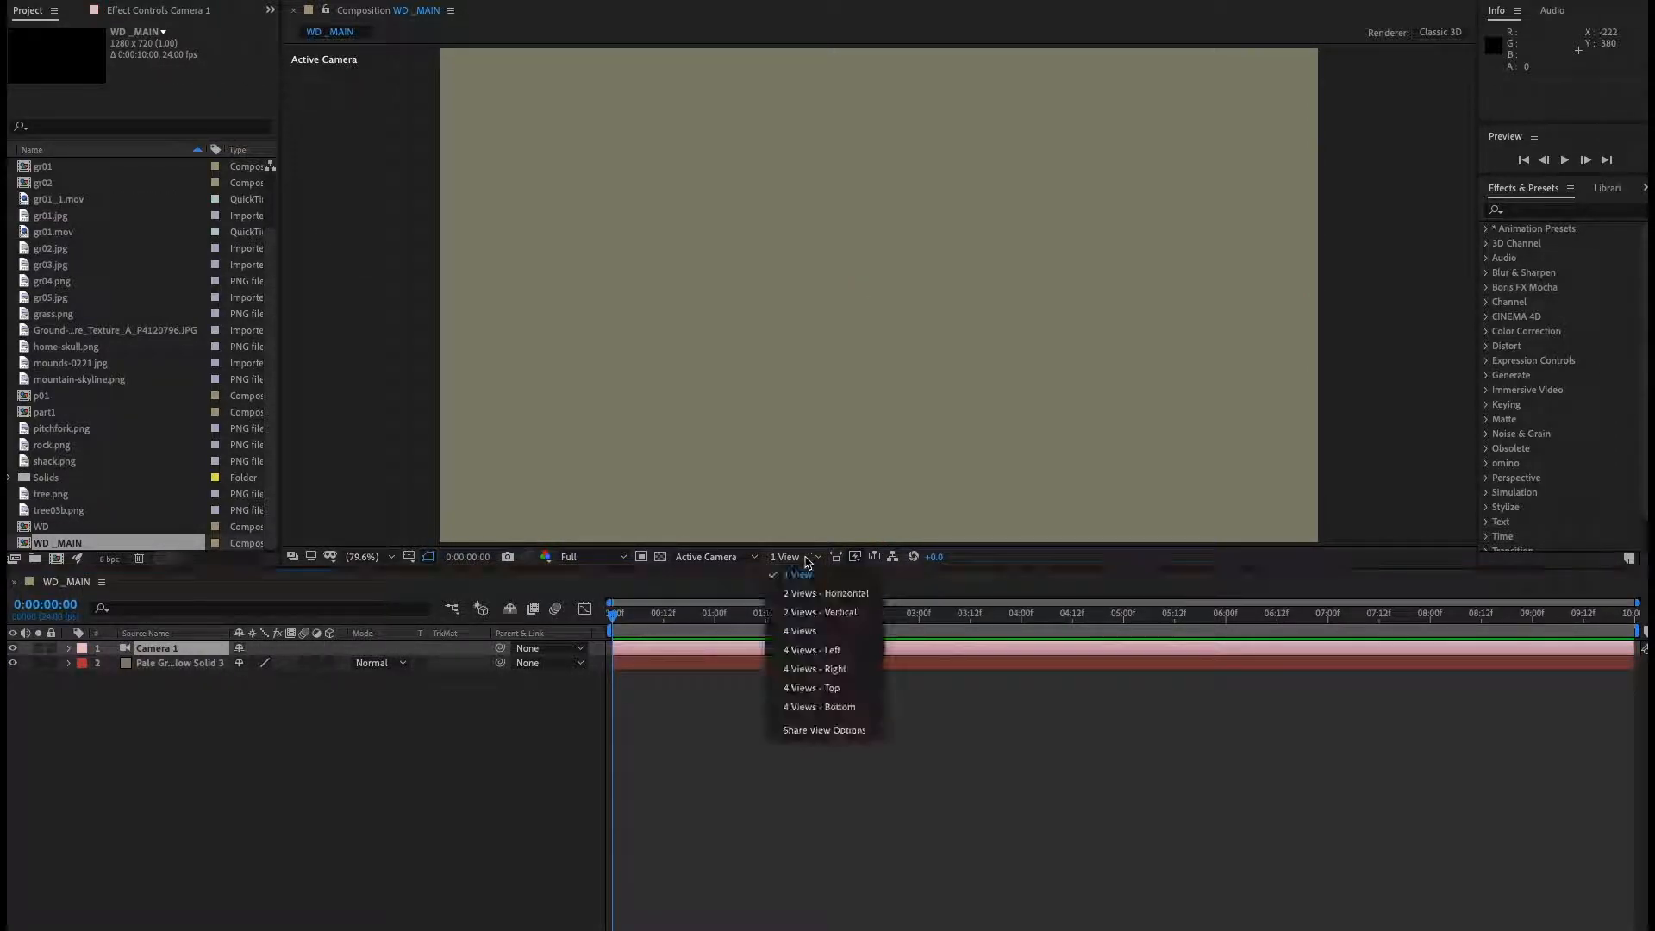
left_click(818, 594)
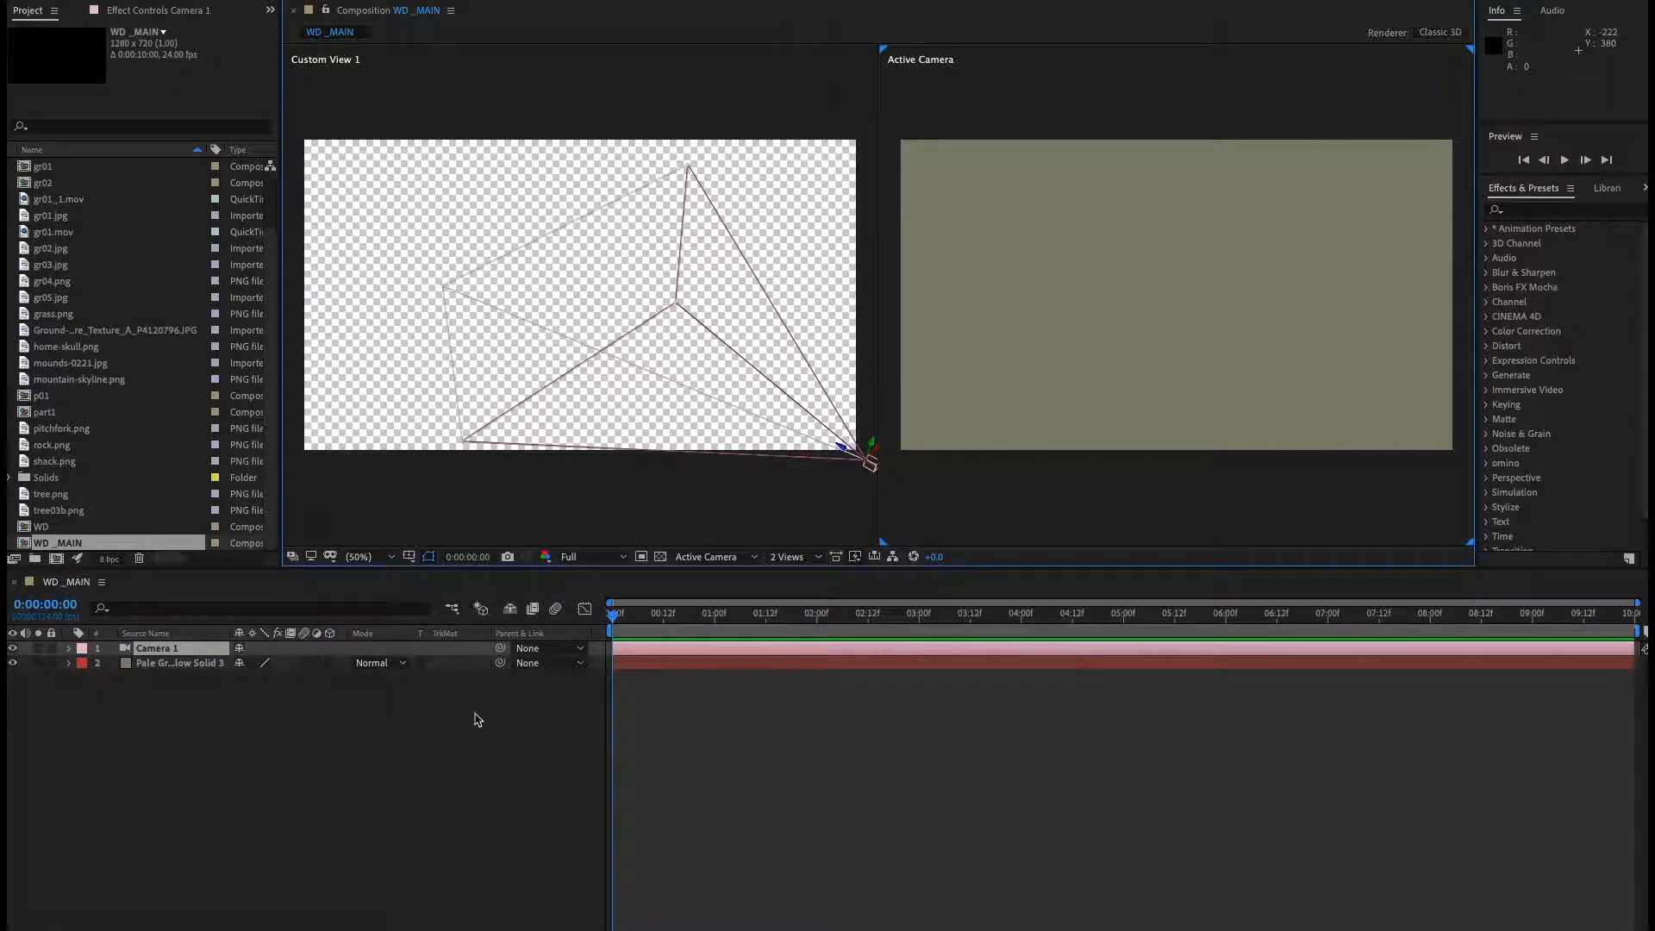
left_click(163, 724)
left_click(492, 500)
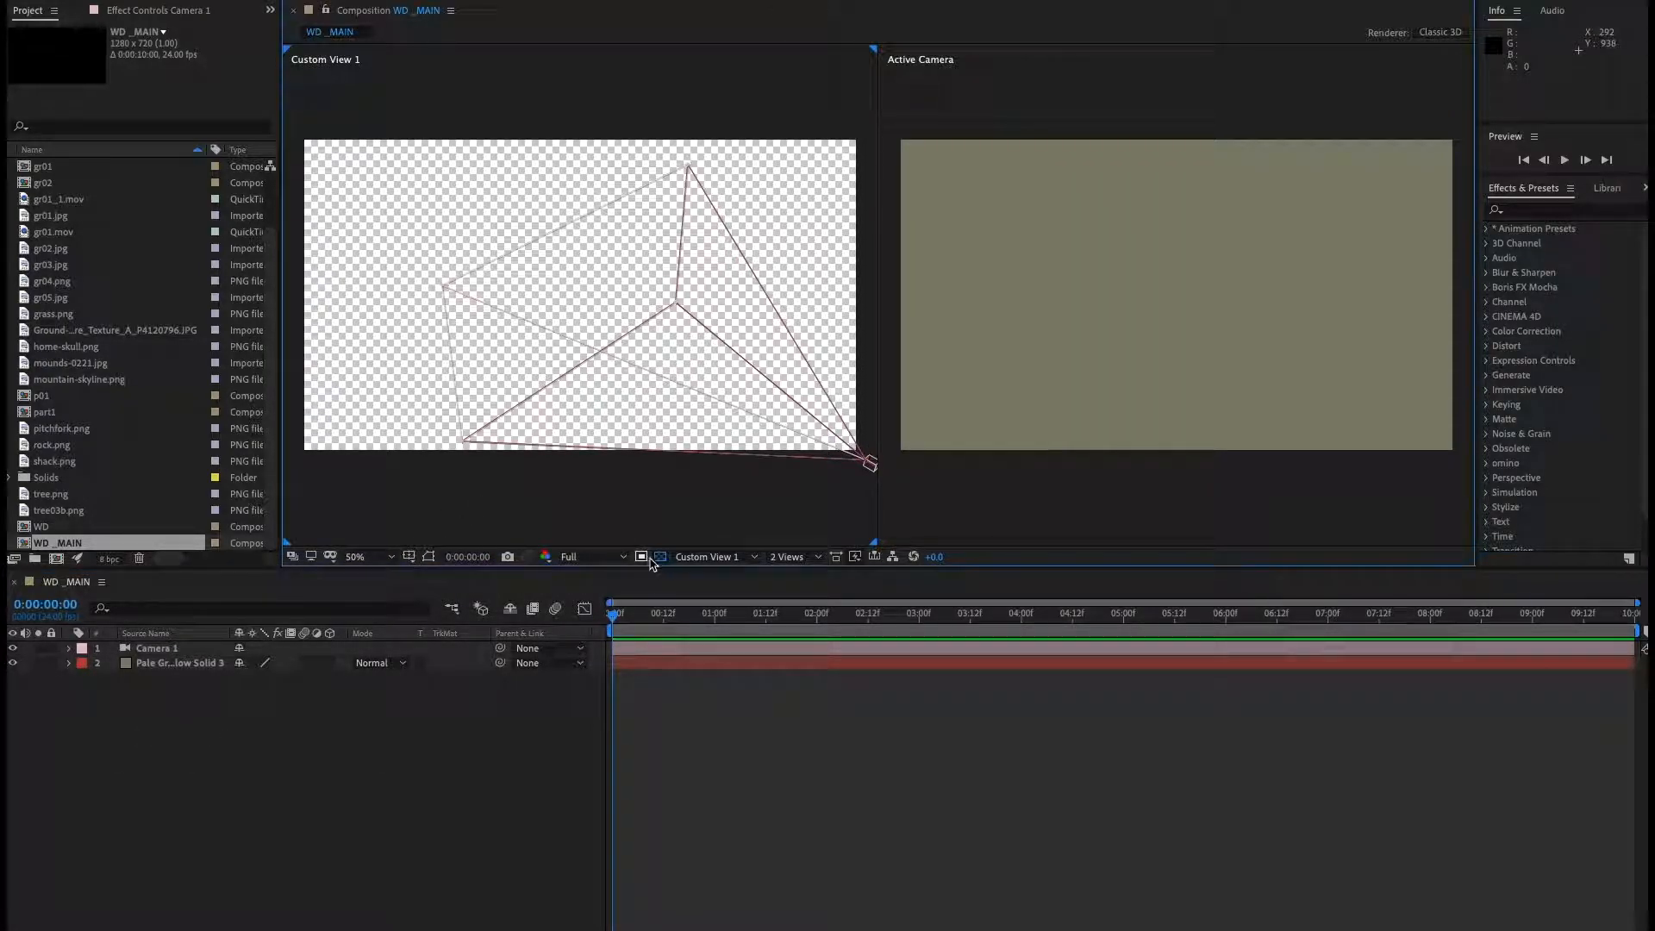
left_click(660, 556)
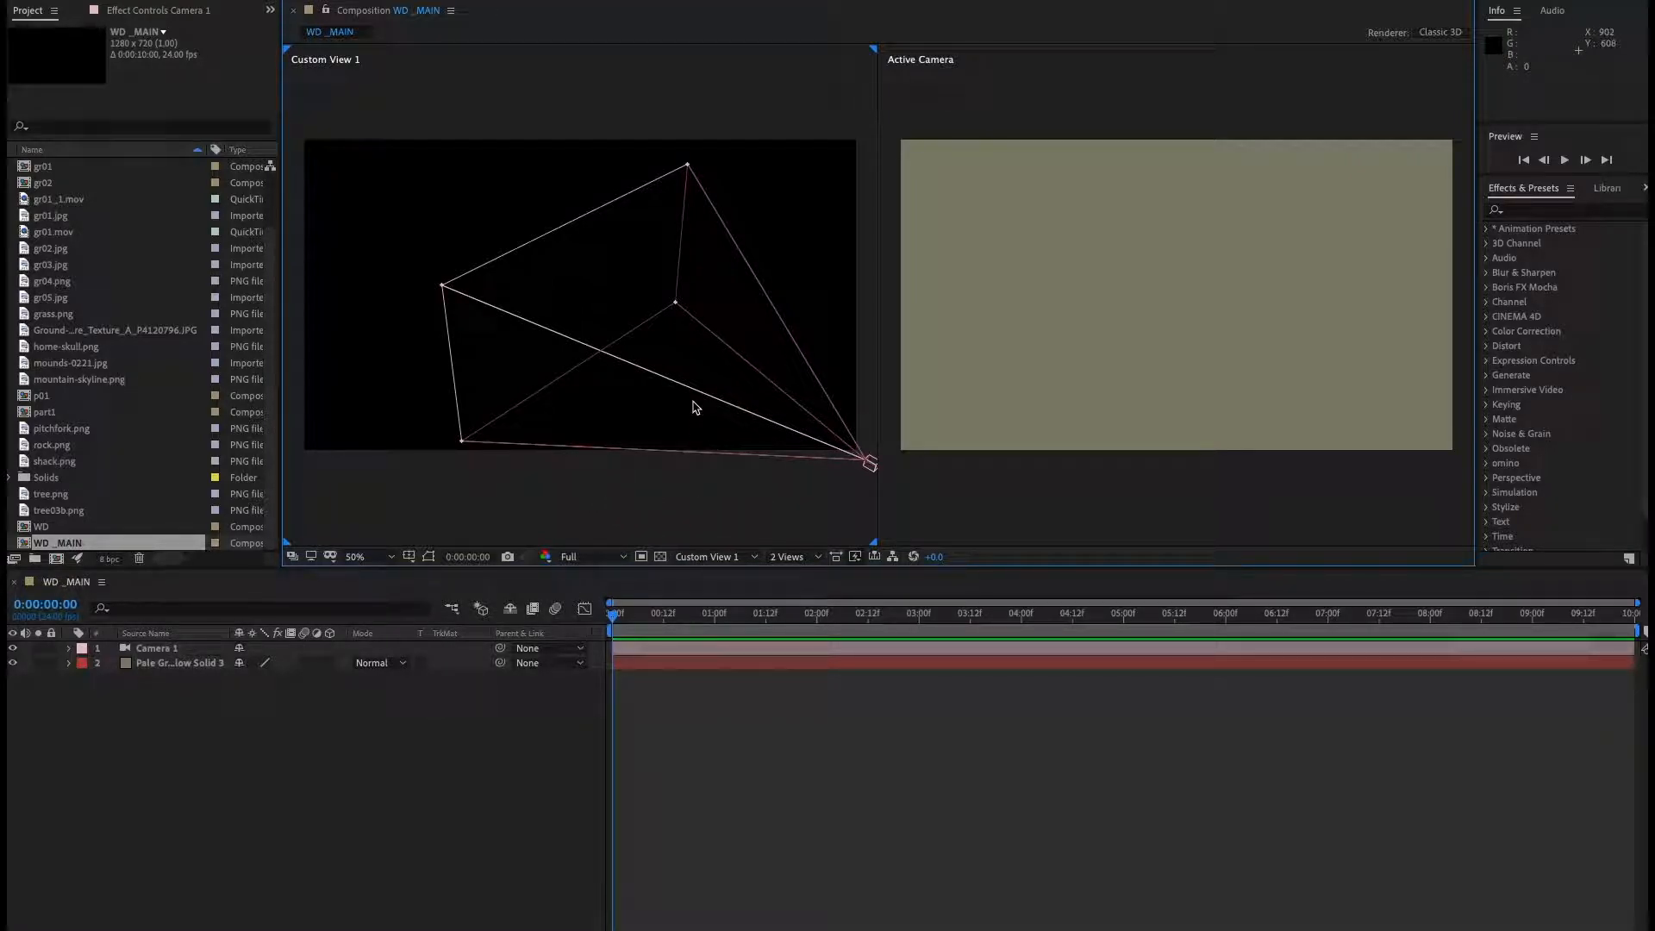
Add the Ground-Nature texture JPG to the composition and make it a 3D layer.
left_click(1110, 497)
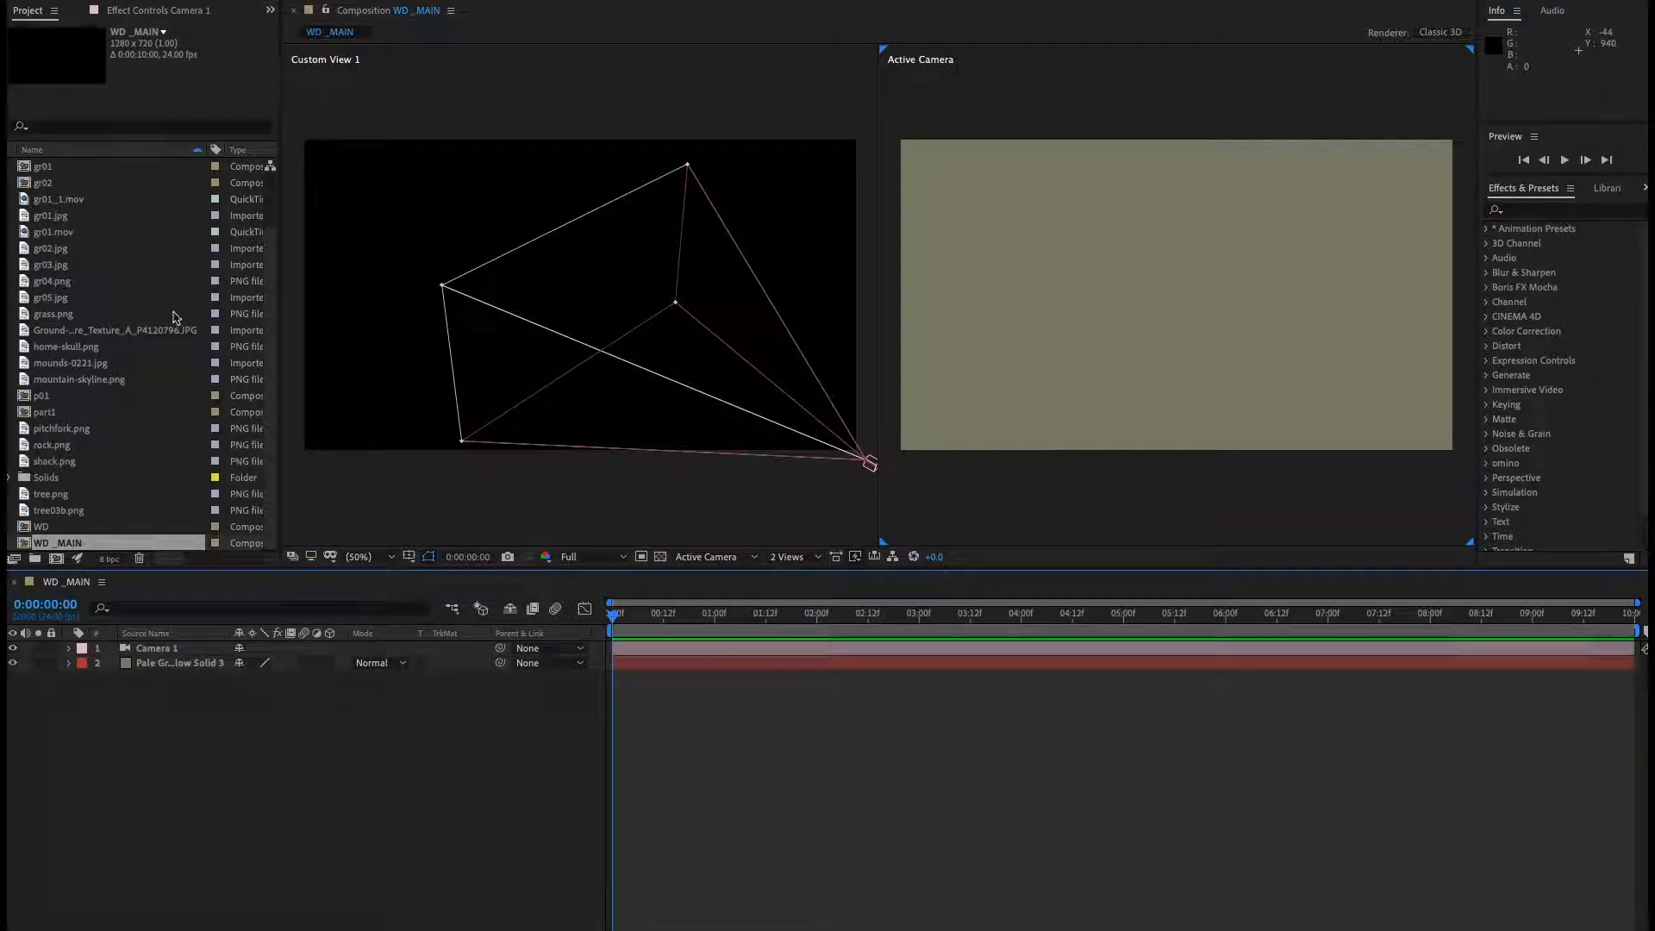
left_click(121, 338)
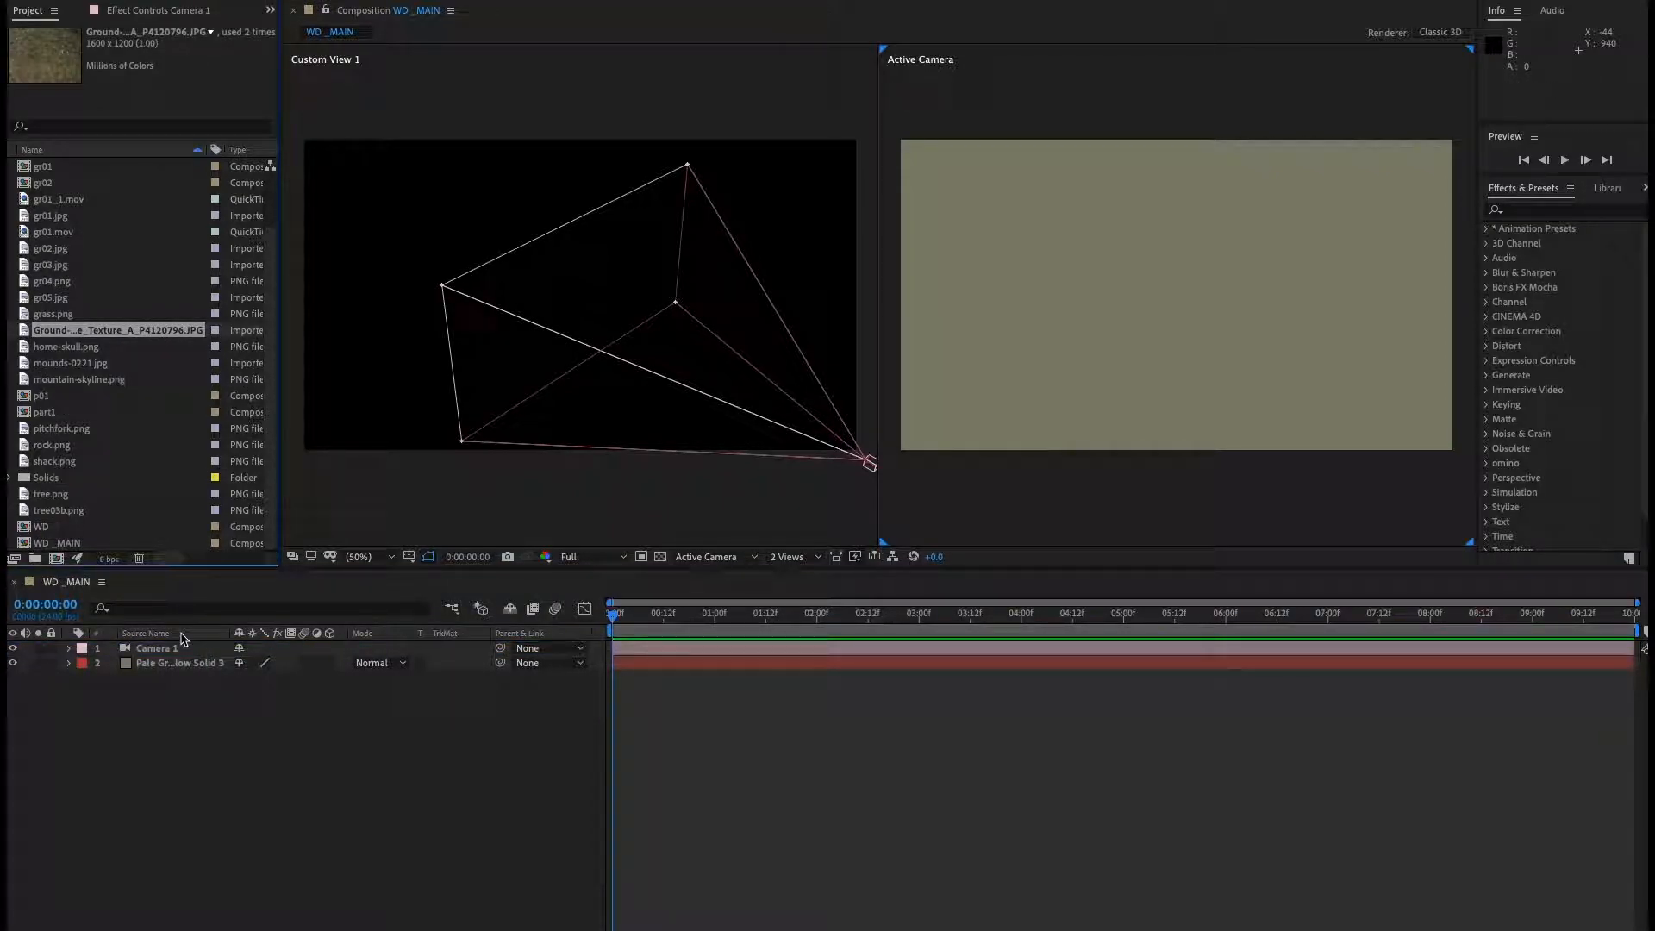
left_click_drag(167, 341, 157, 708)
left_click(156, 664)
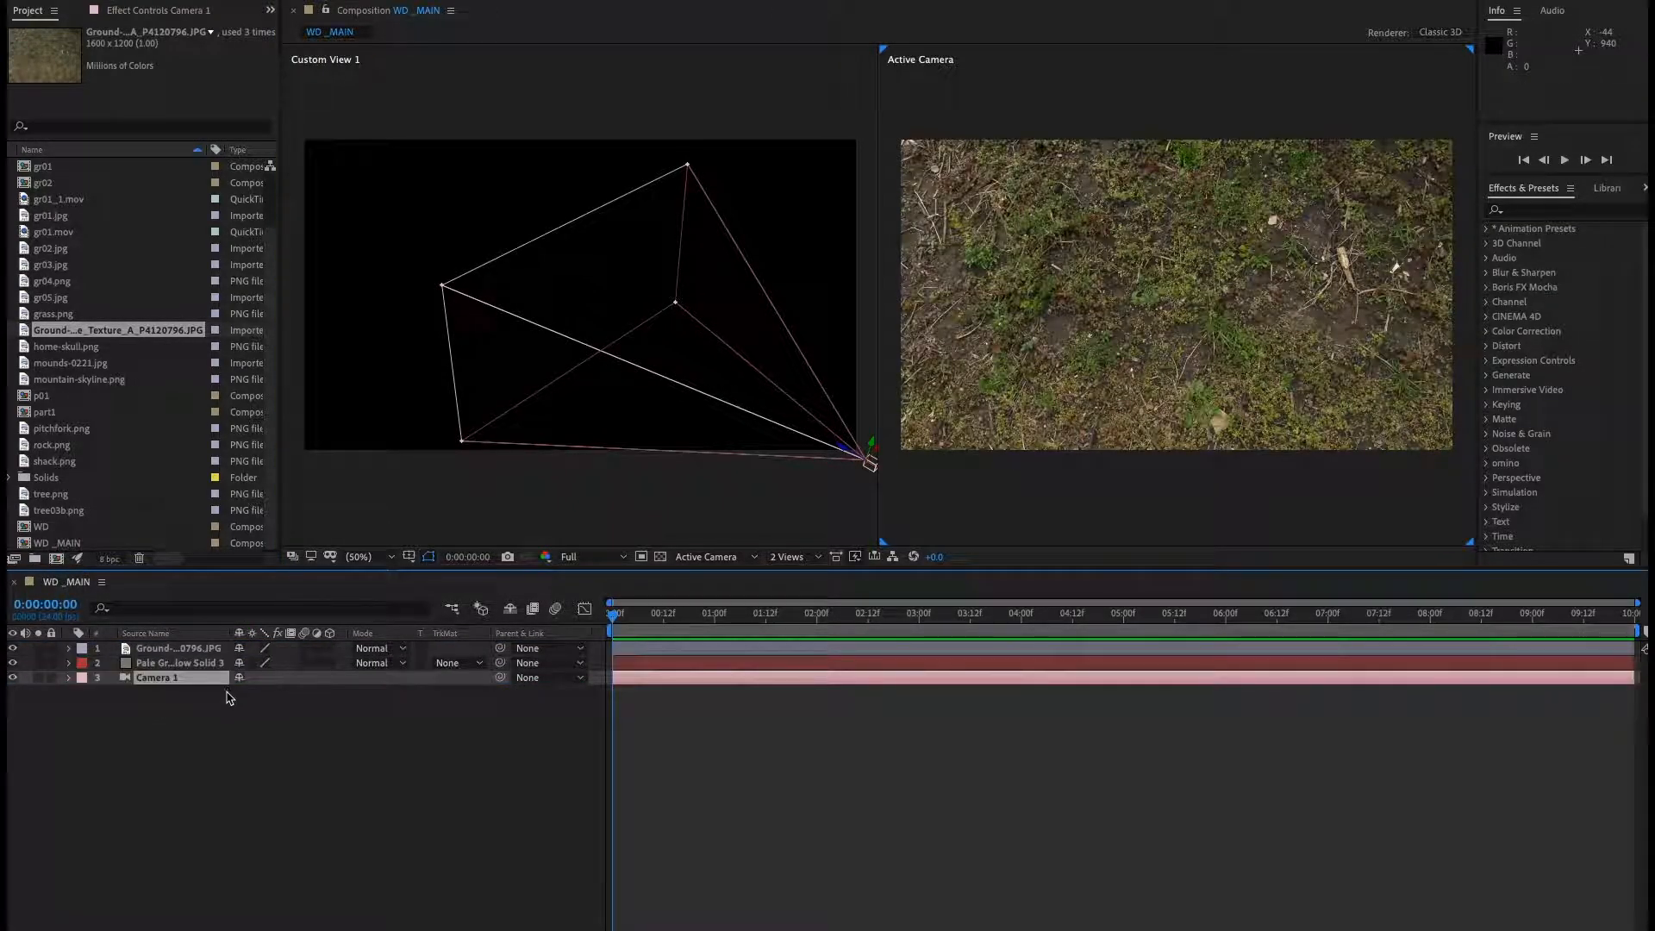
left_click(331, 648)
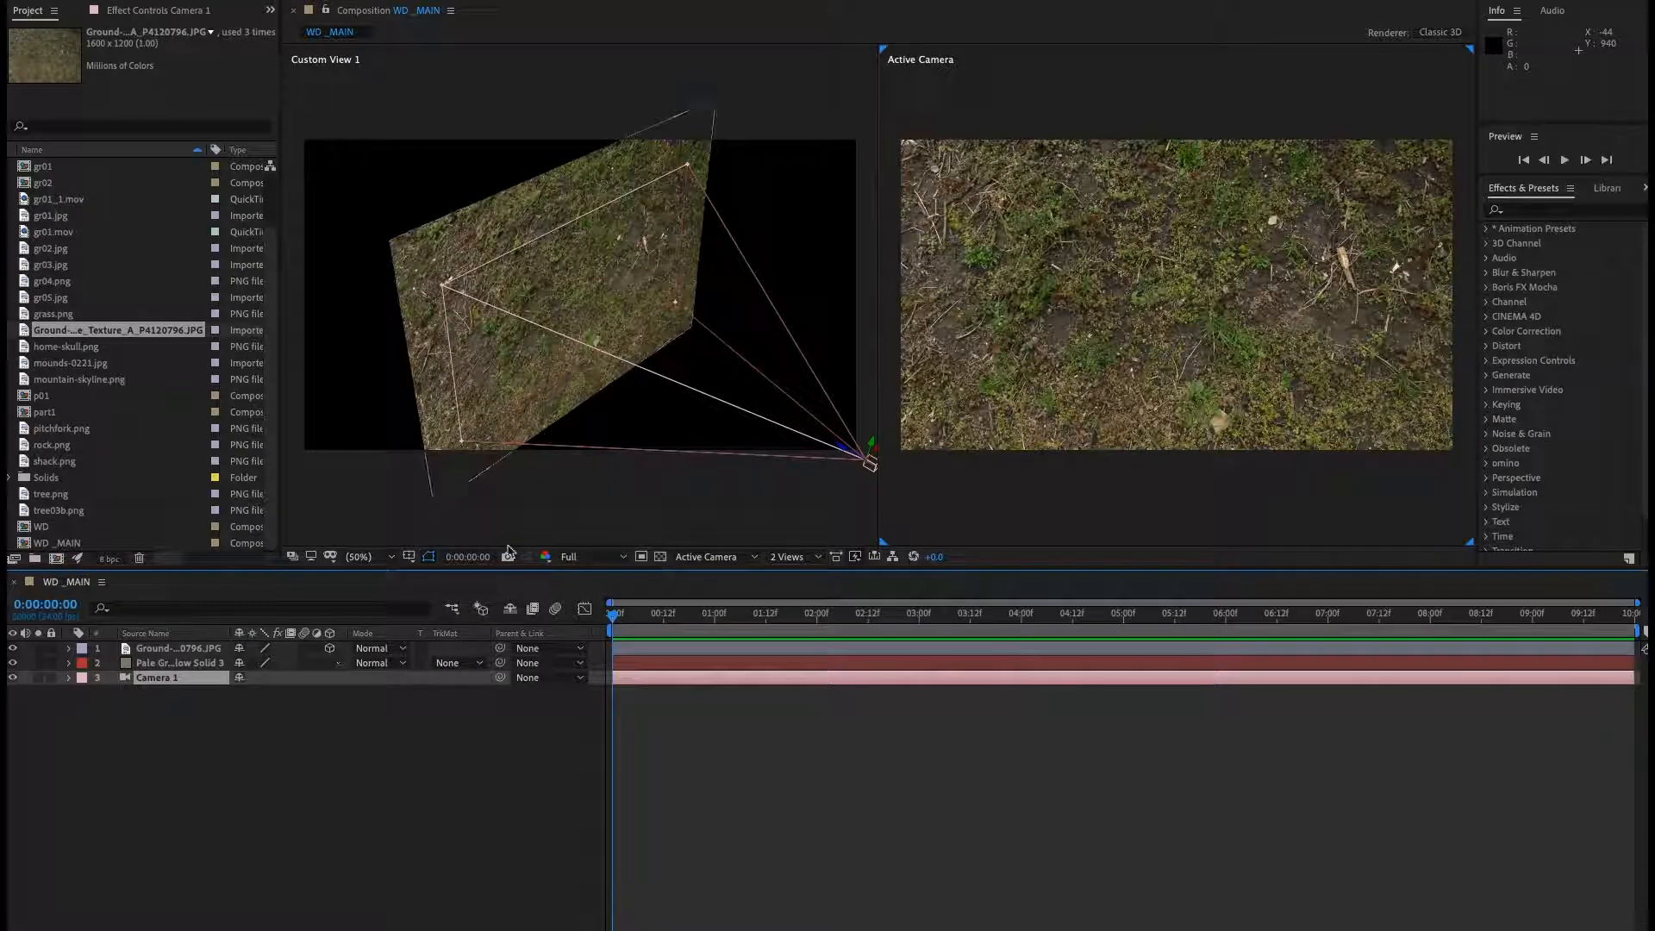
Set the ground texture layer's X Rotation to 90° so it lies flat.
left_click(191, 648)
key("r")
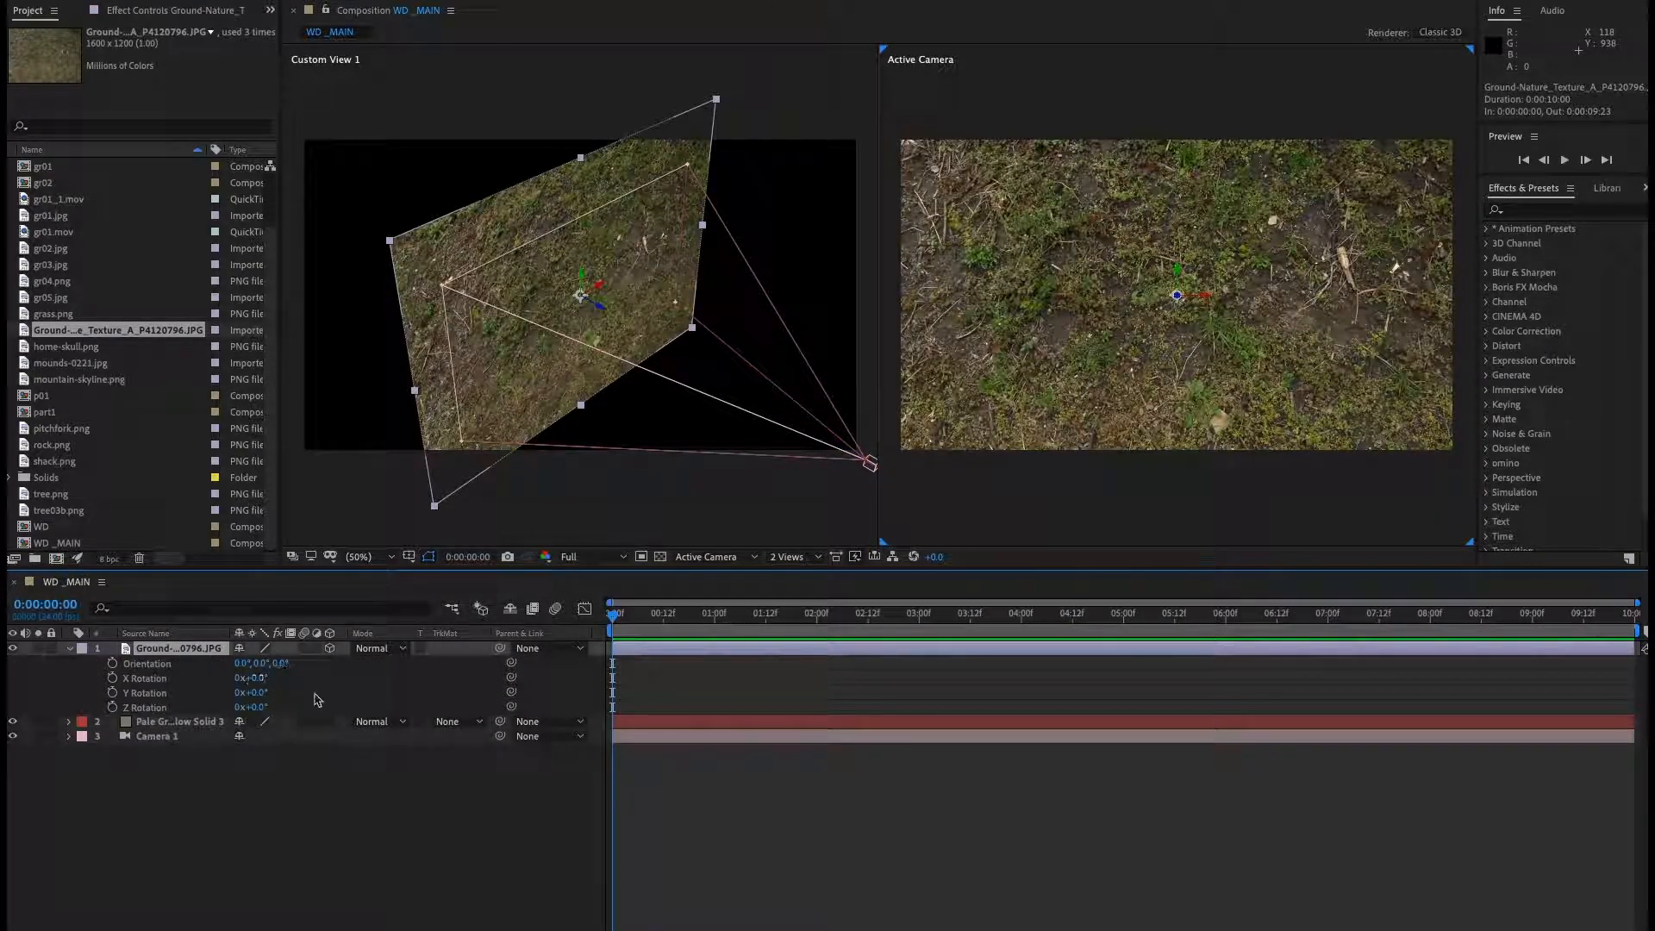
left_click(257, 679)
type("90")
key("Return")
scroll(592, 372, "down", 5)
scroll(592, 372, "up", 5)
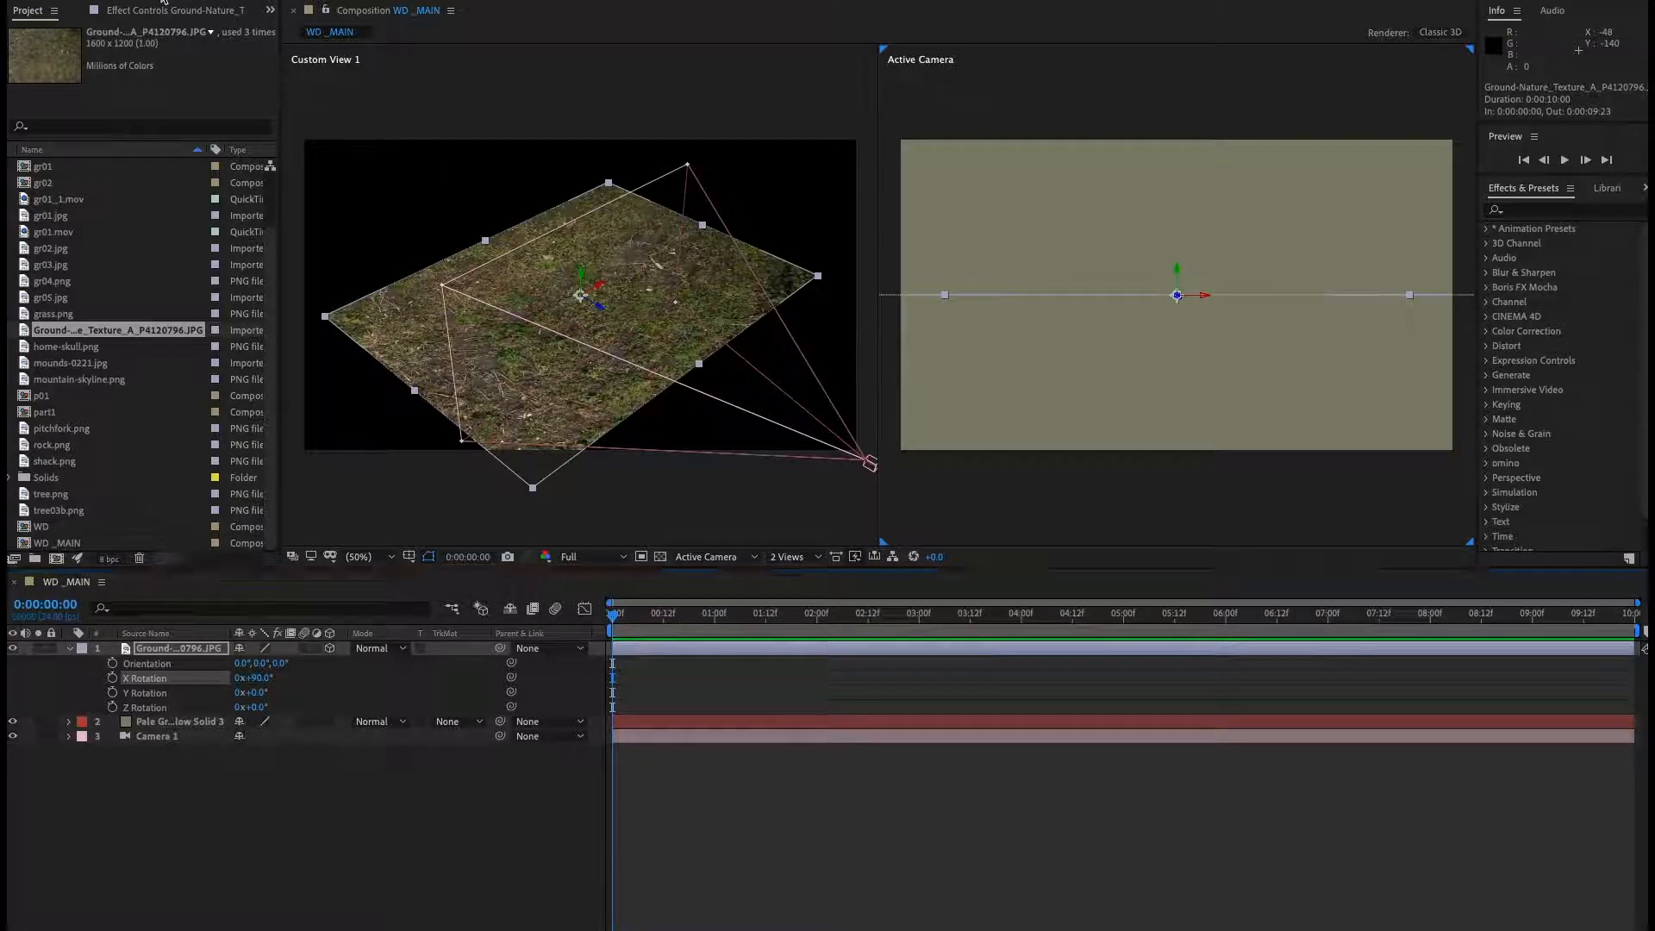
Move the camera upward above the ground plane in the custom view.
right_click(504, 208)
key("Escape")
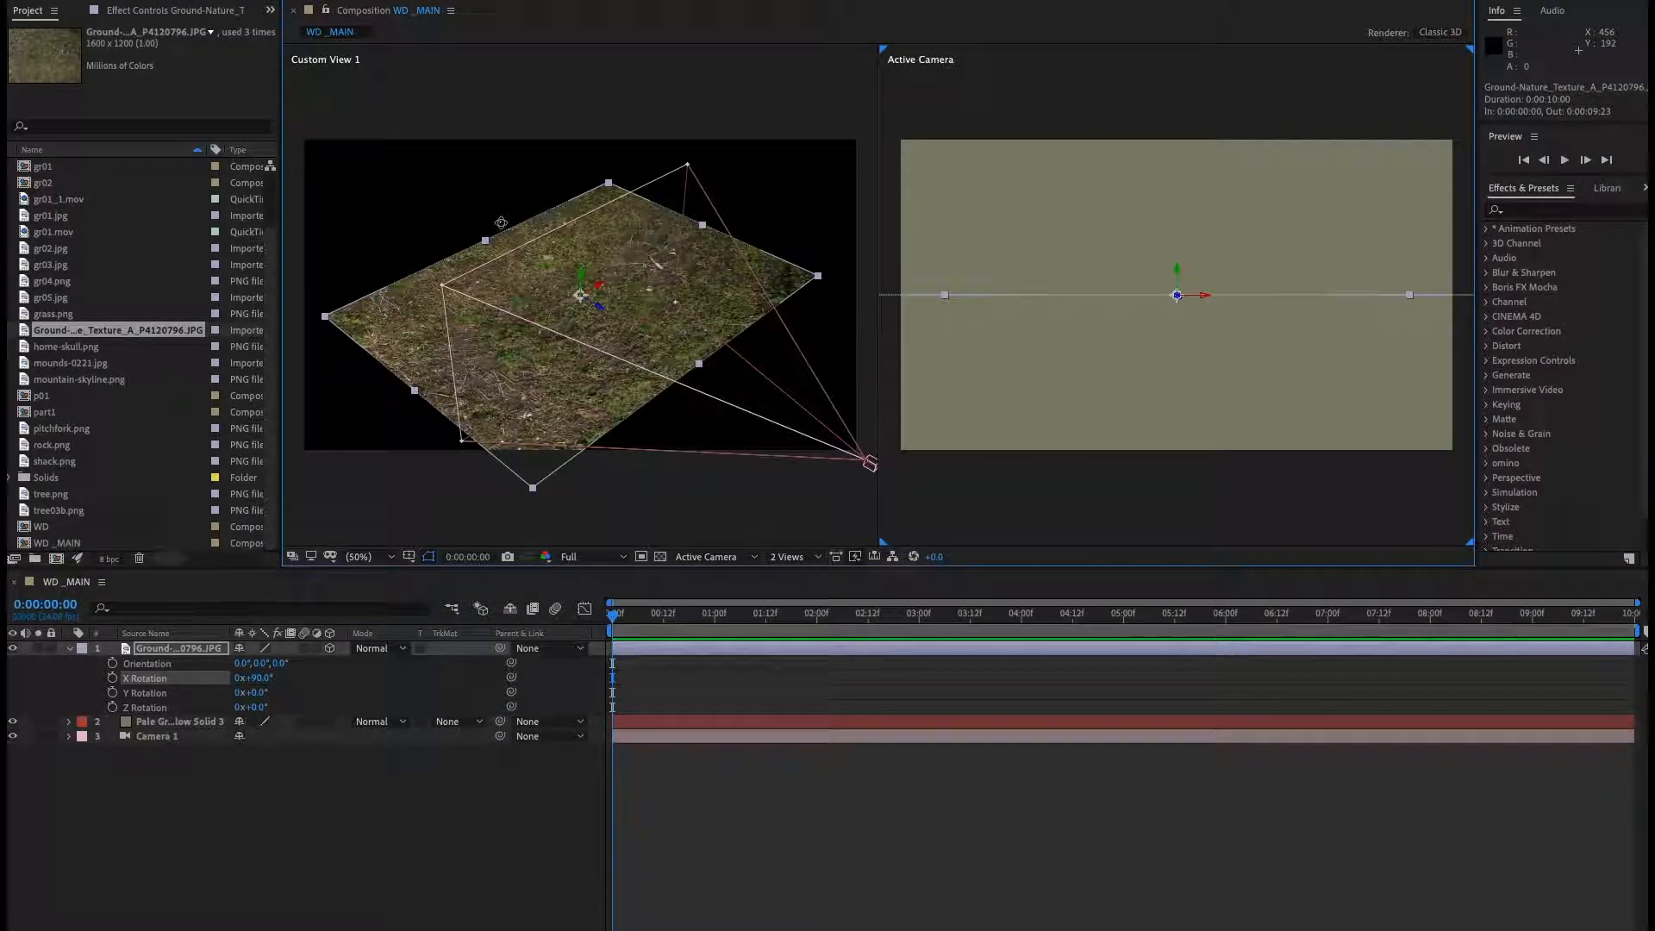
scroll(453, 202, "down", 5)
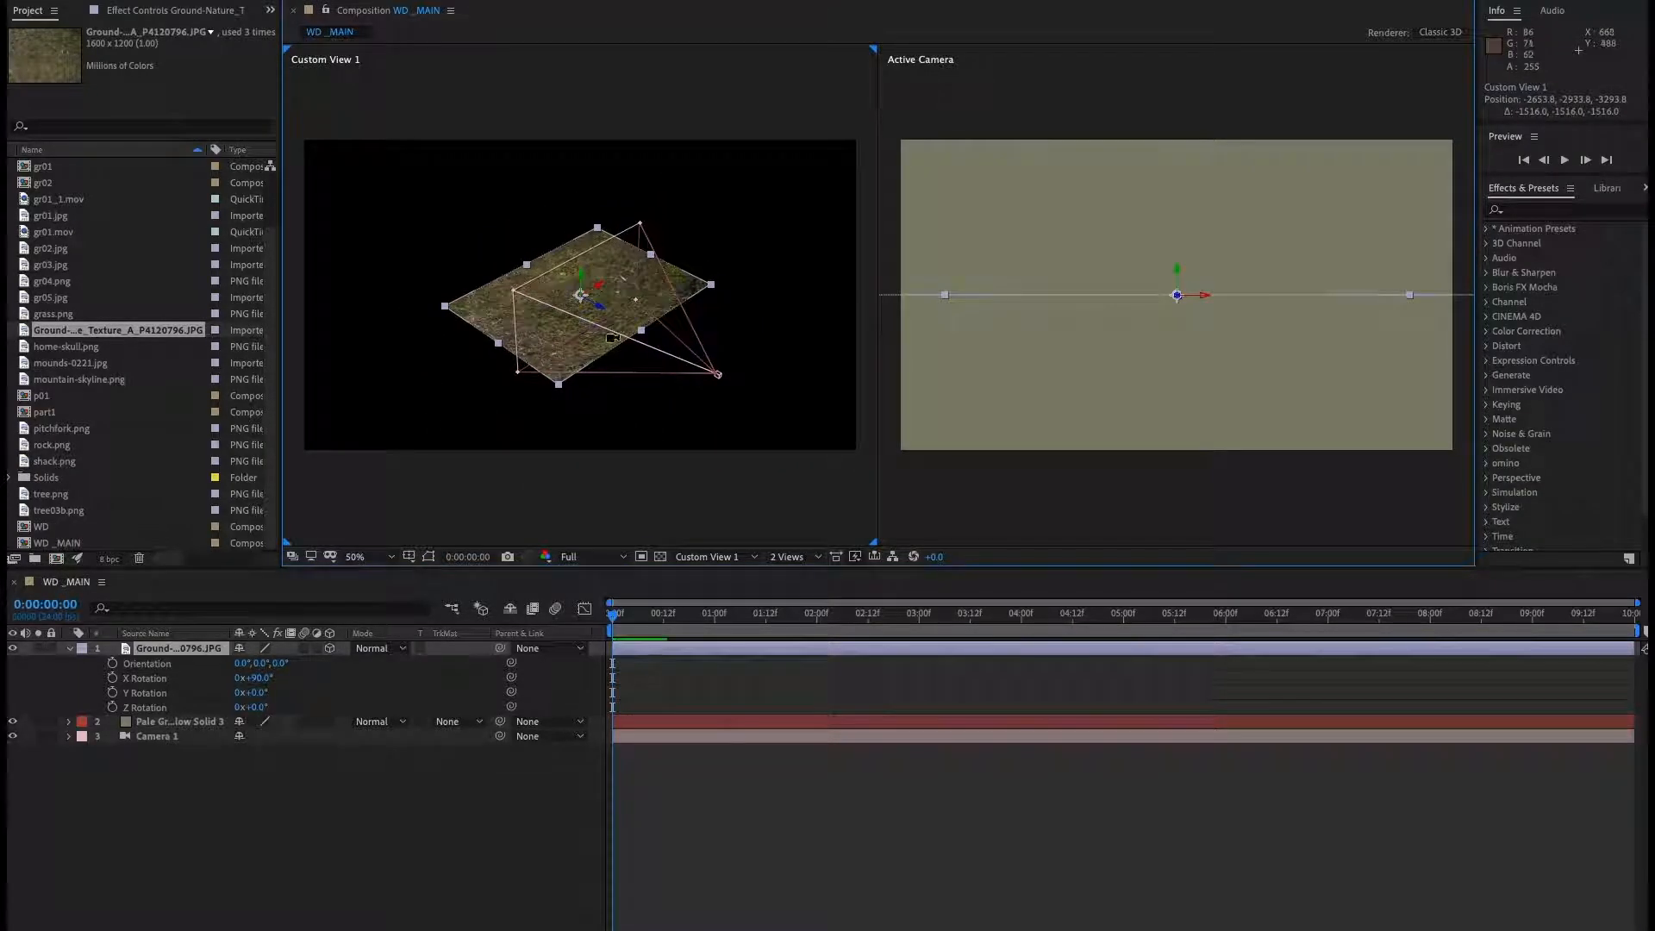
left_click_drag(672, 298, 602, 312)
scroll(602, 312, "down", 2)
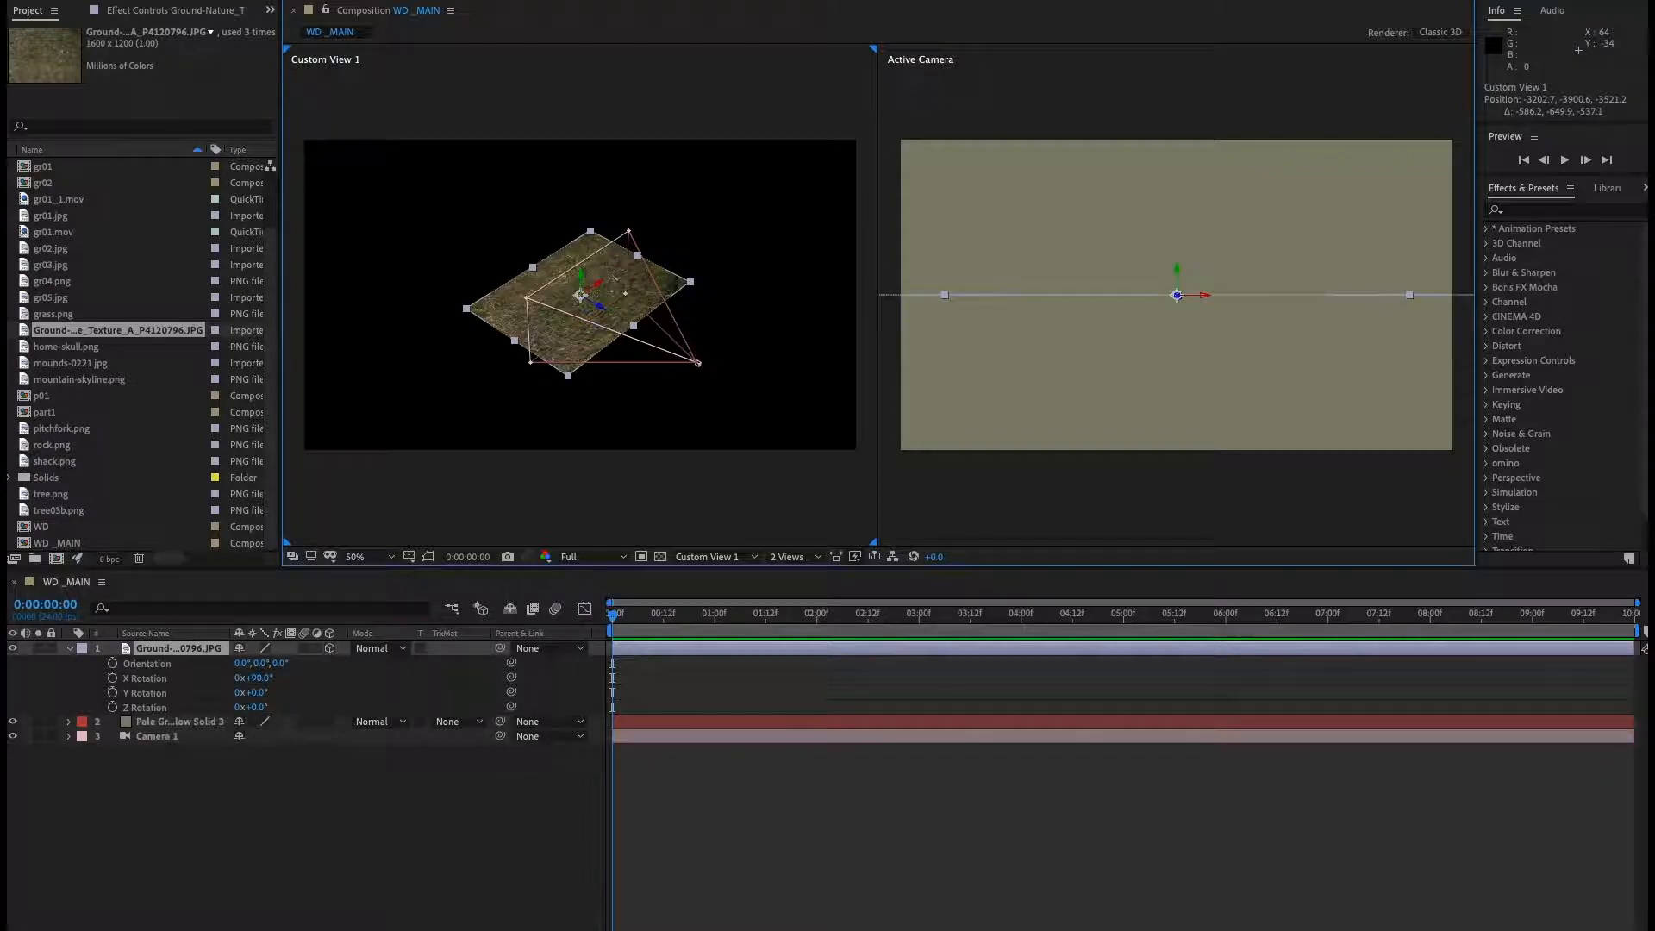
left_click(228, 776)
left_click(153, 738)
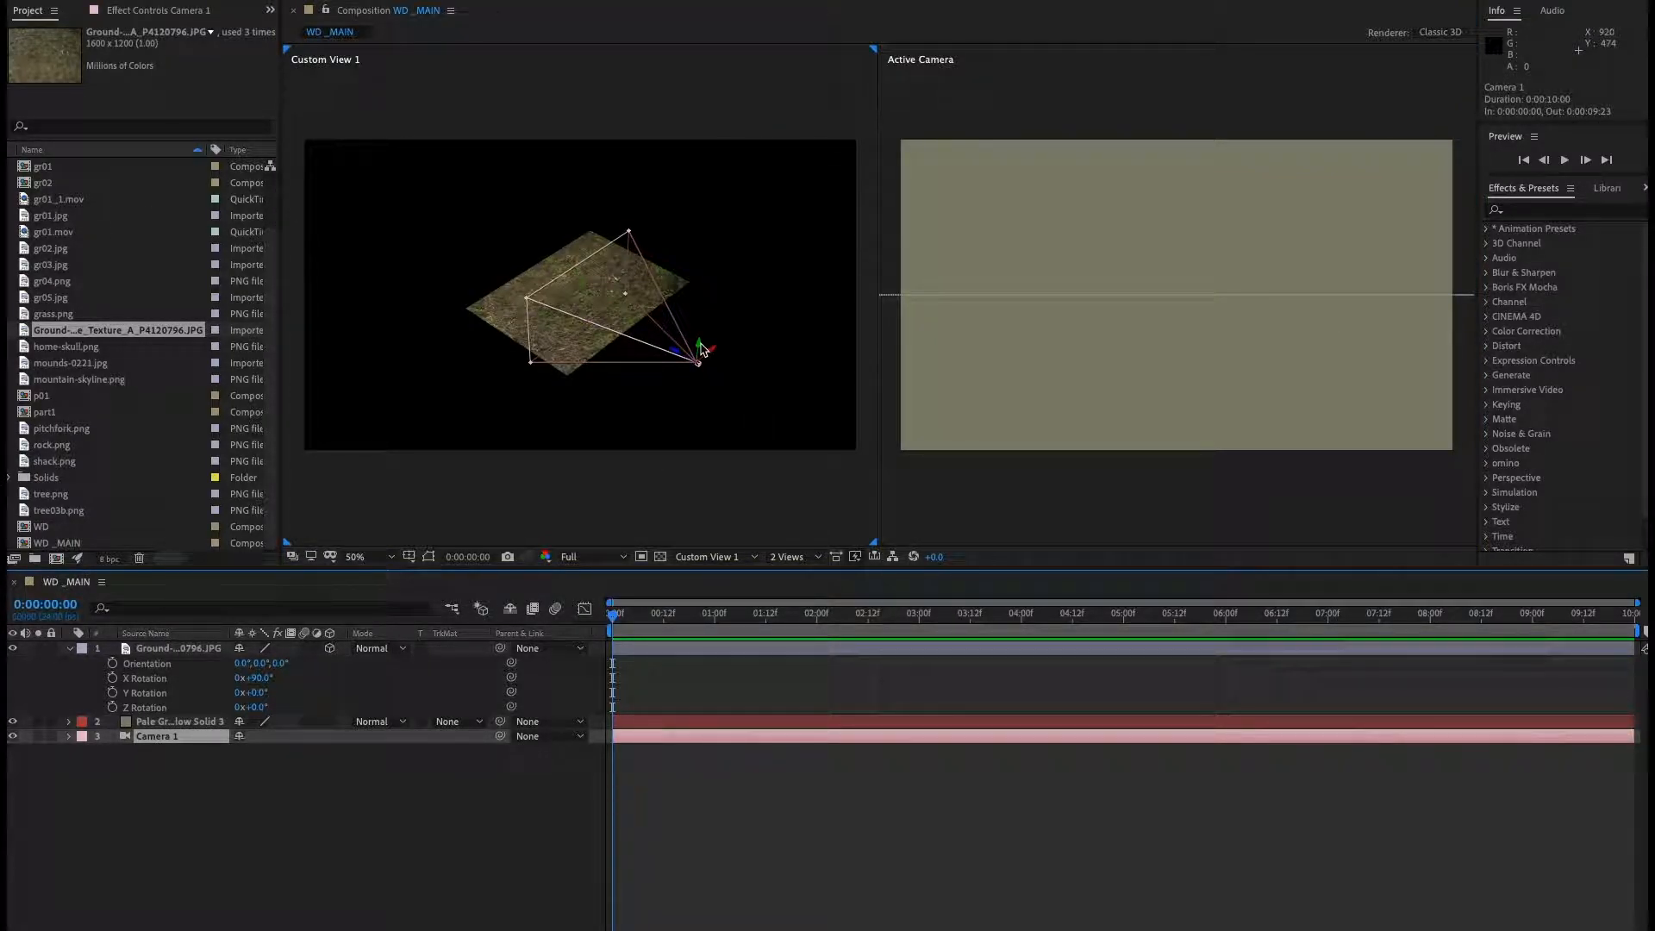
left_click_drag(705, 349, 708, 223)
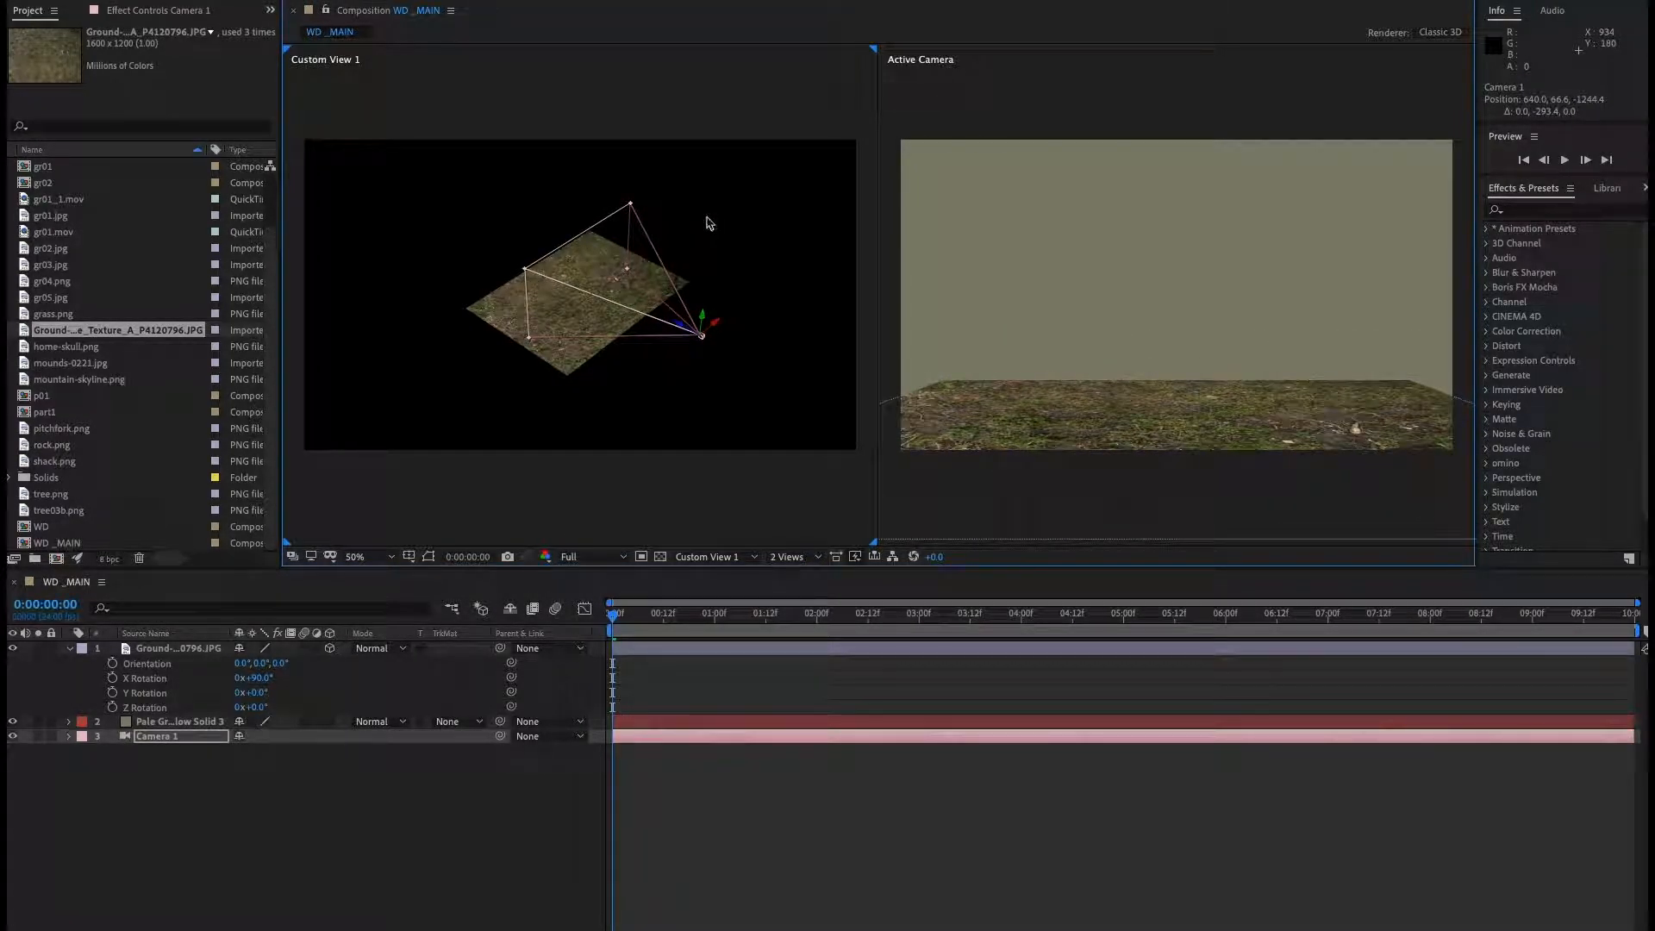
key("c")
left_click_drag(604, 318, 600, 277)
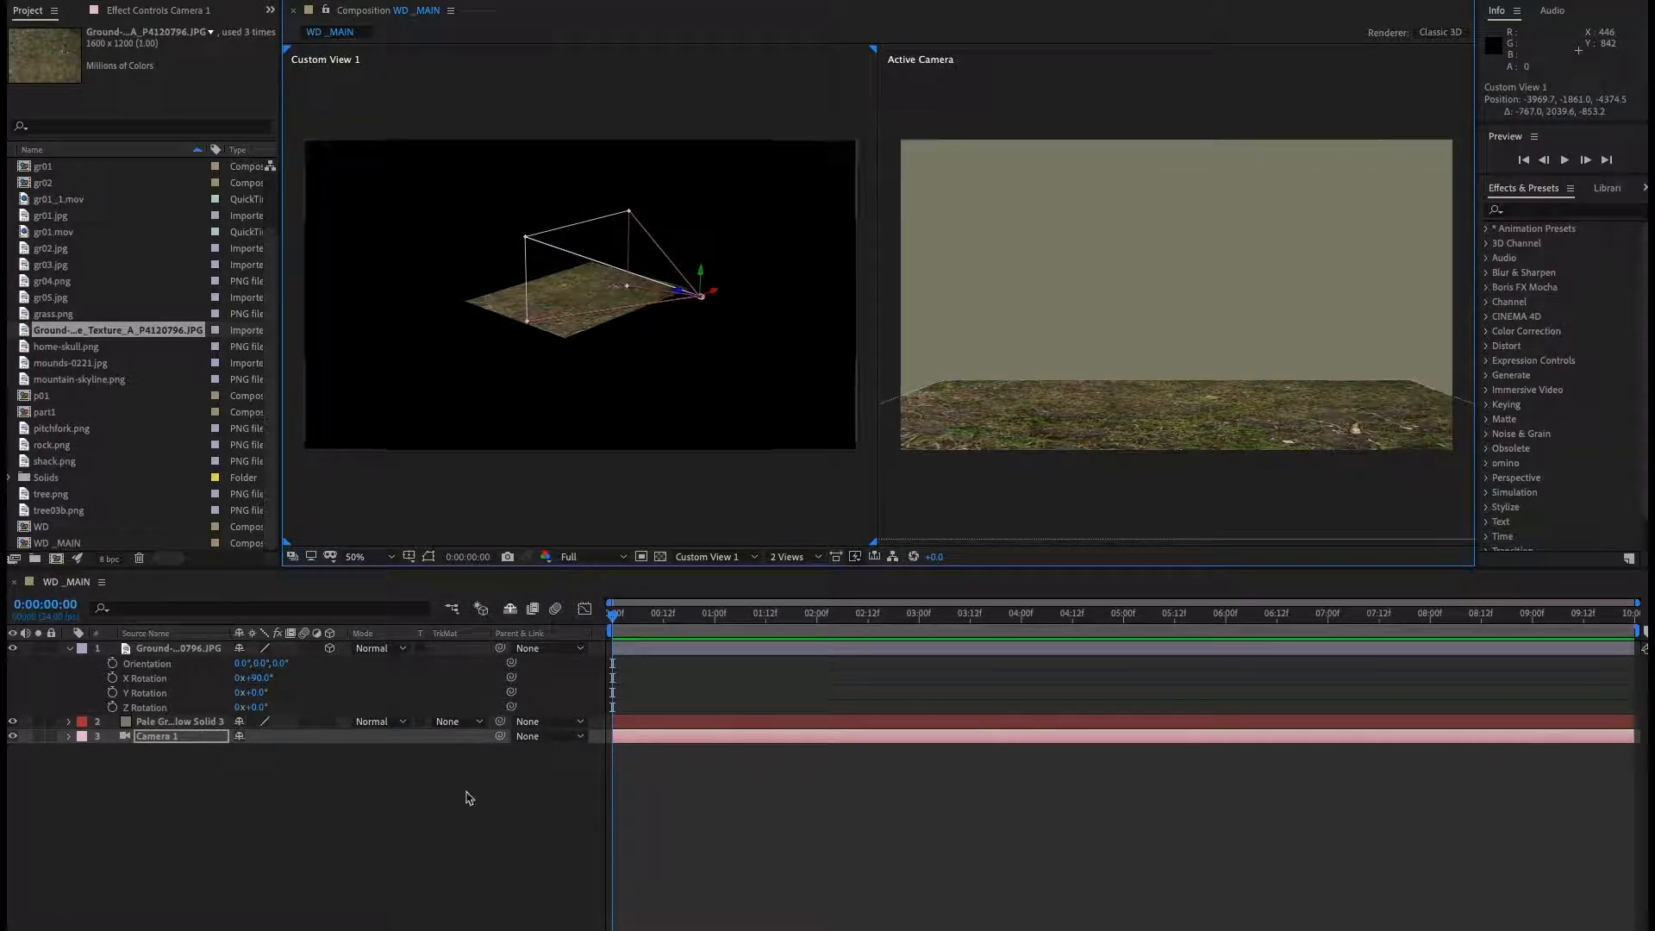
left_click(455, 853)
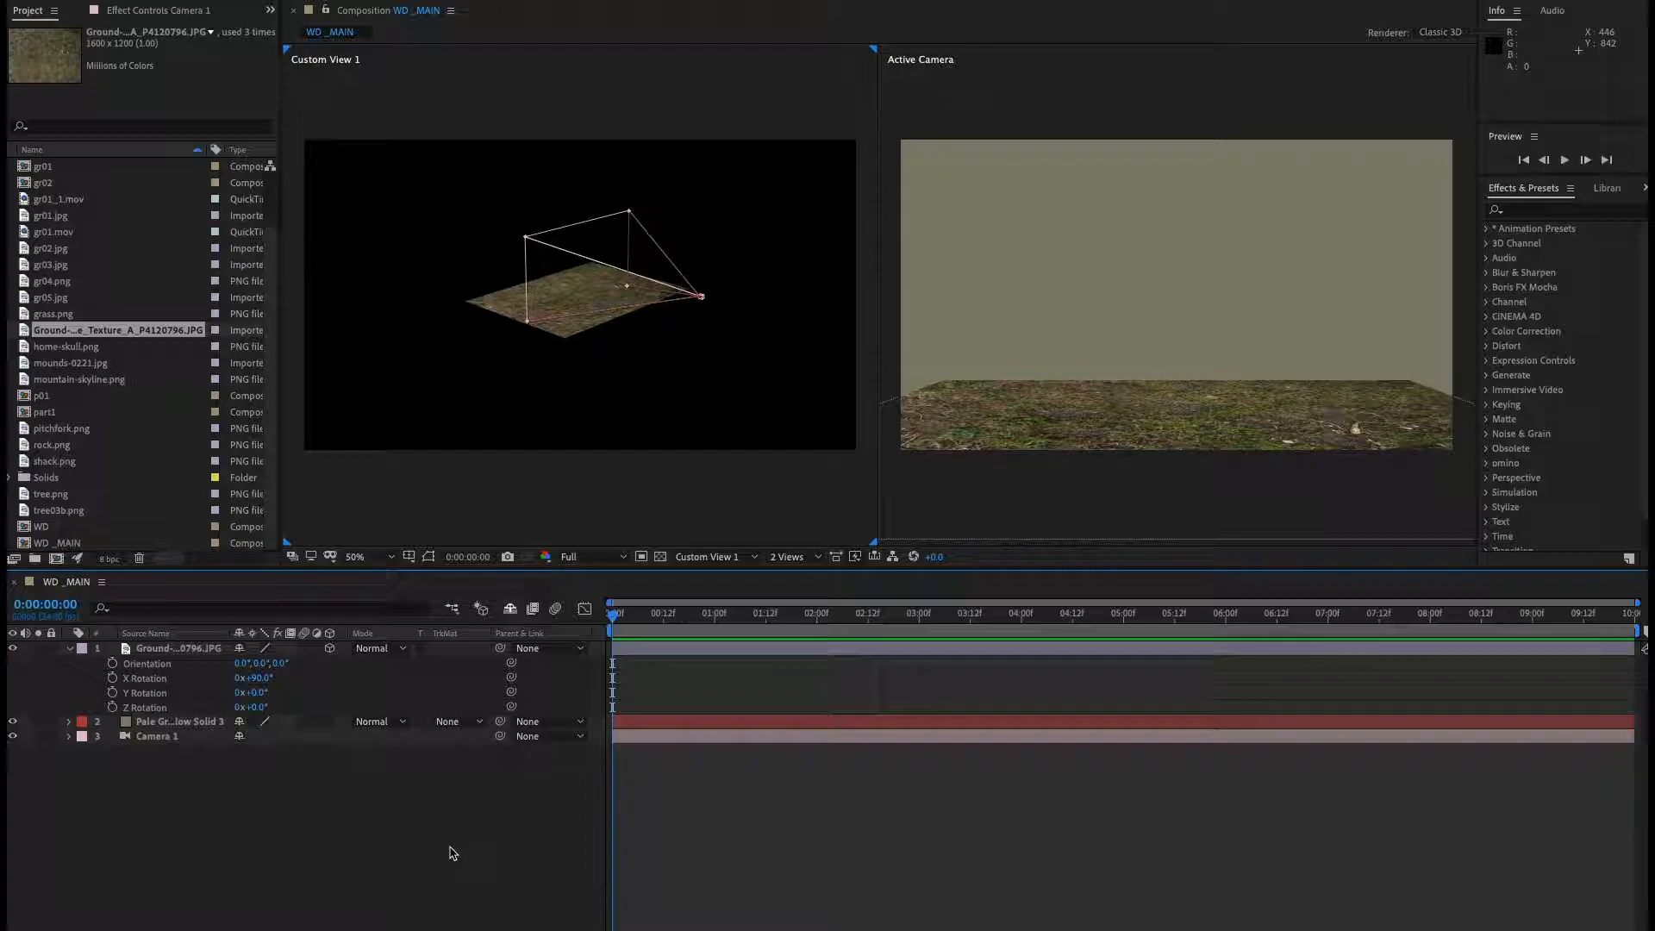
right_click(351, 826)
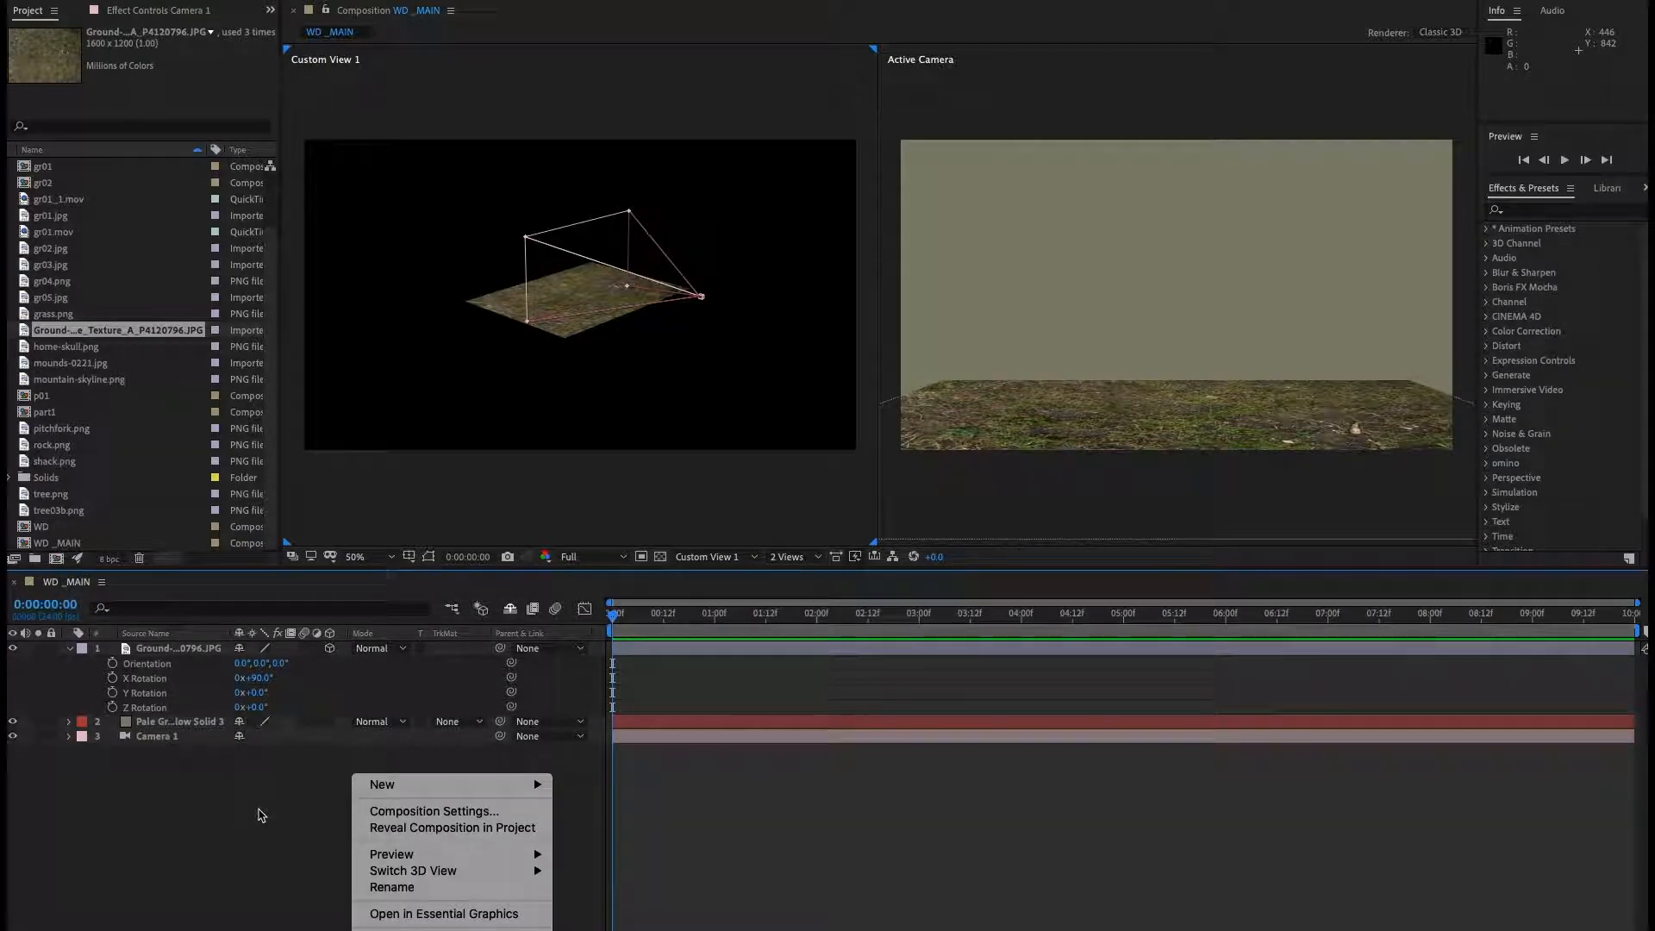
left_click(272, 814)
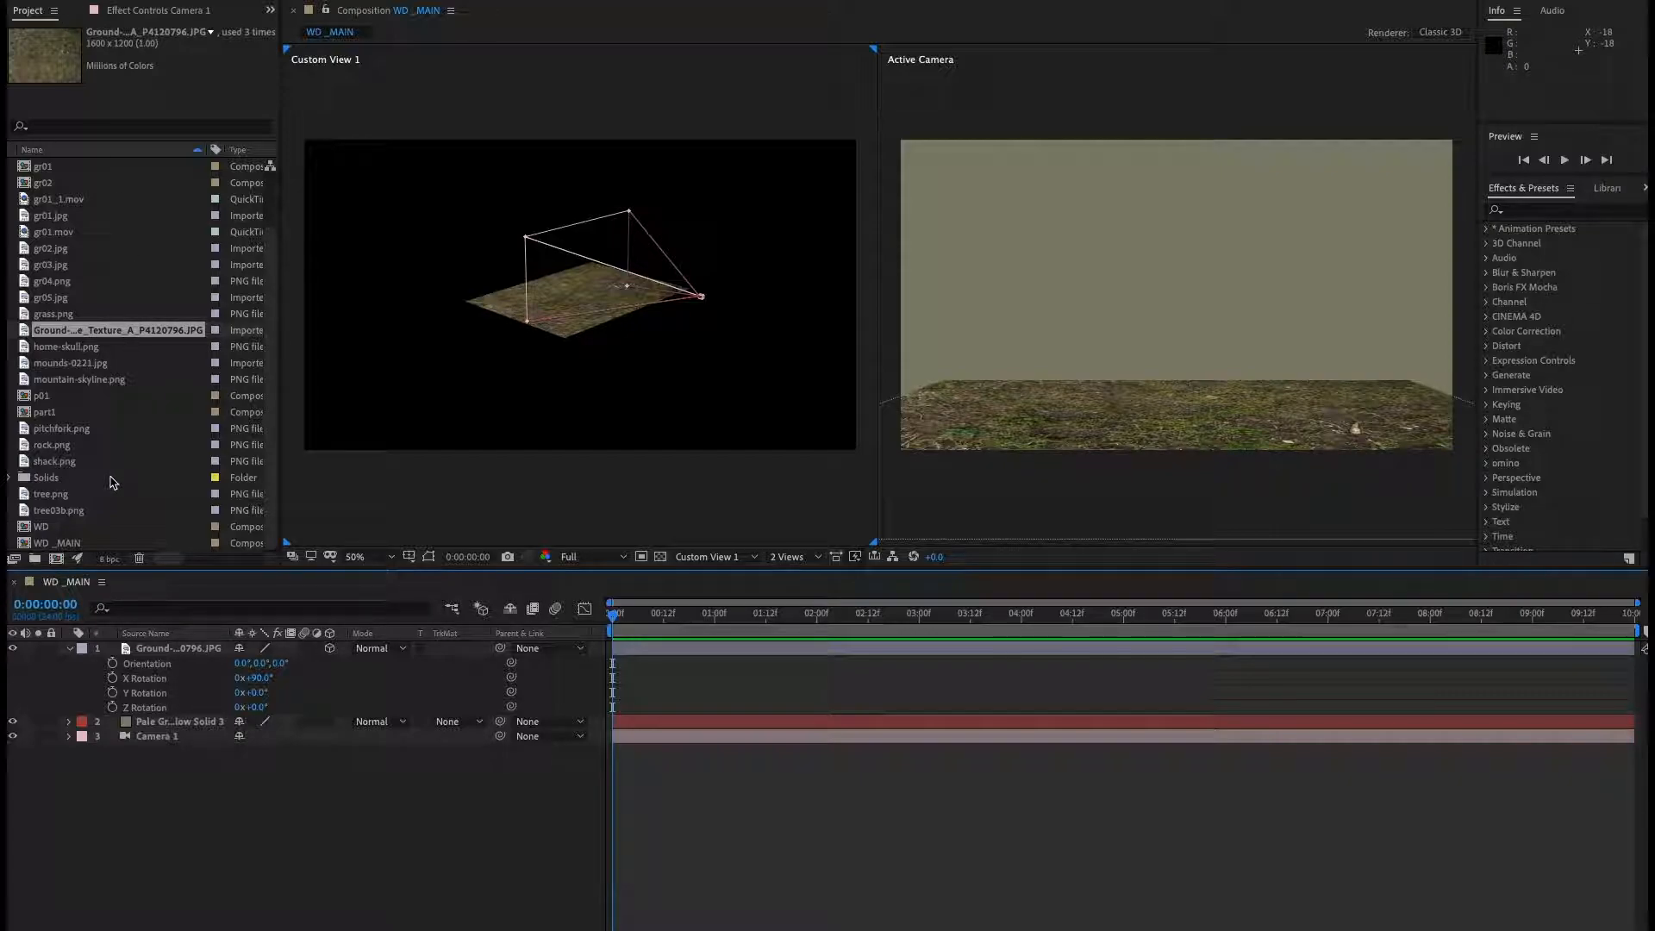
Add tree.png to the top of the composition and make it a 3D layer.
left_click(60, 496)
left_click_drag(60, 511, 332, 659)
left_click(330, 648)
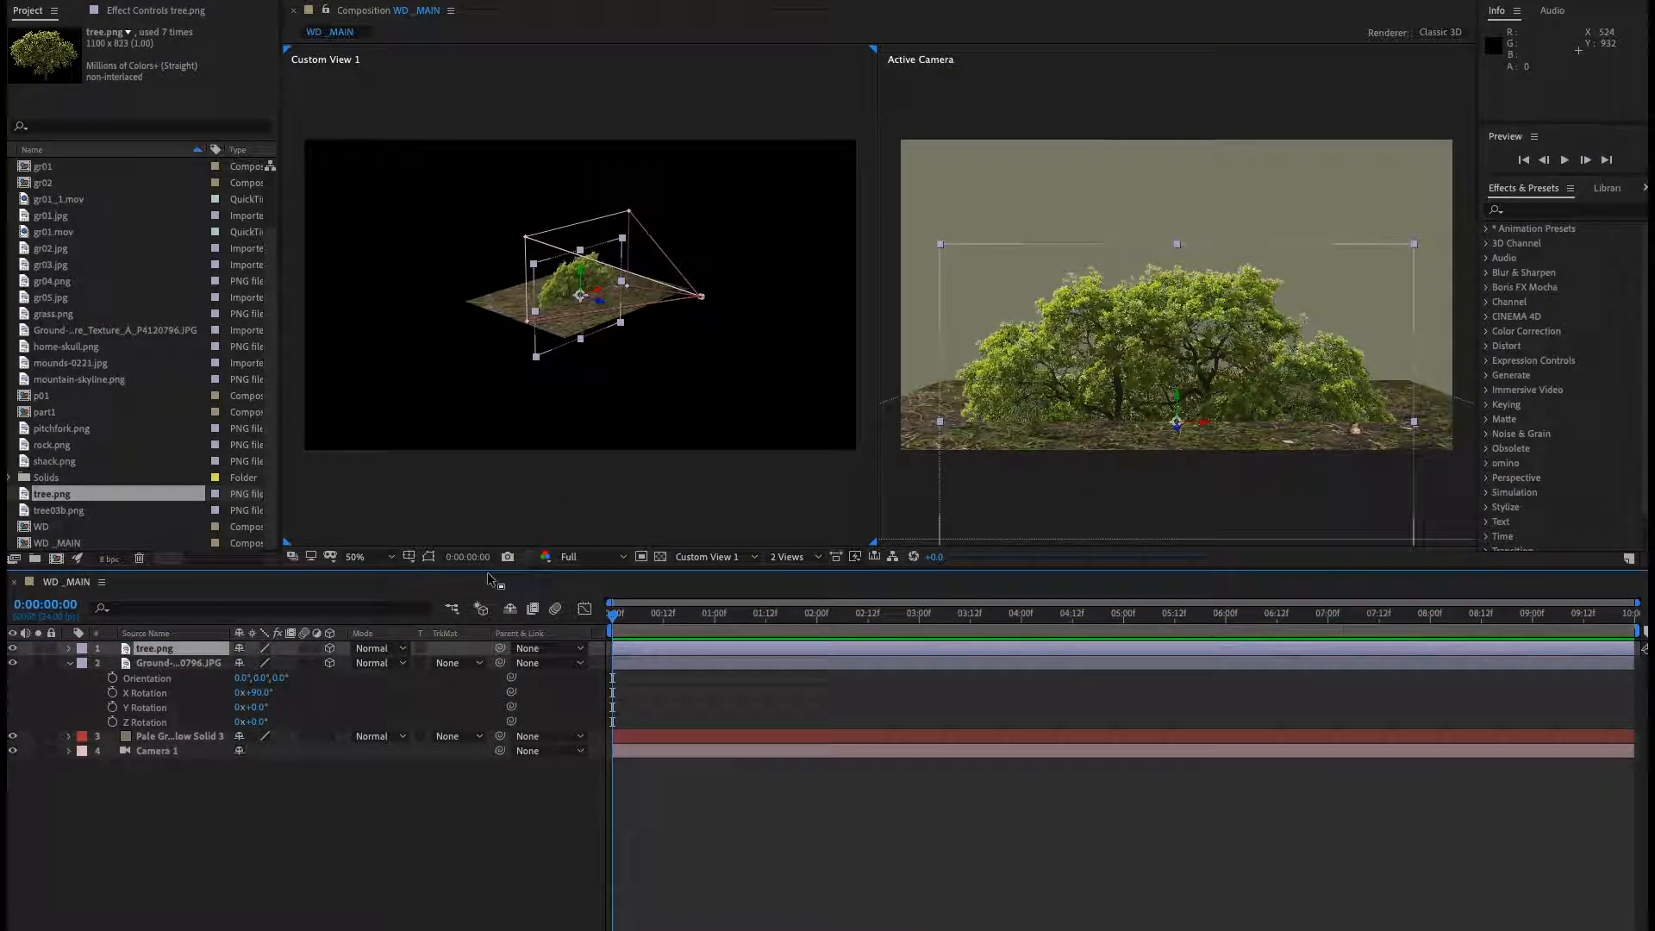
Move the tree layer's anchor point down to the base of its trunk in the layer view.
double_click(167, 655)
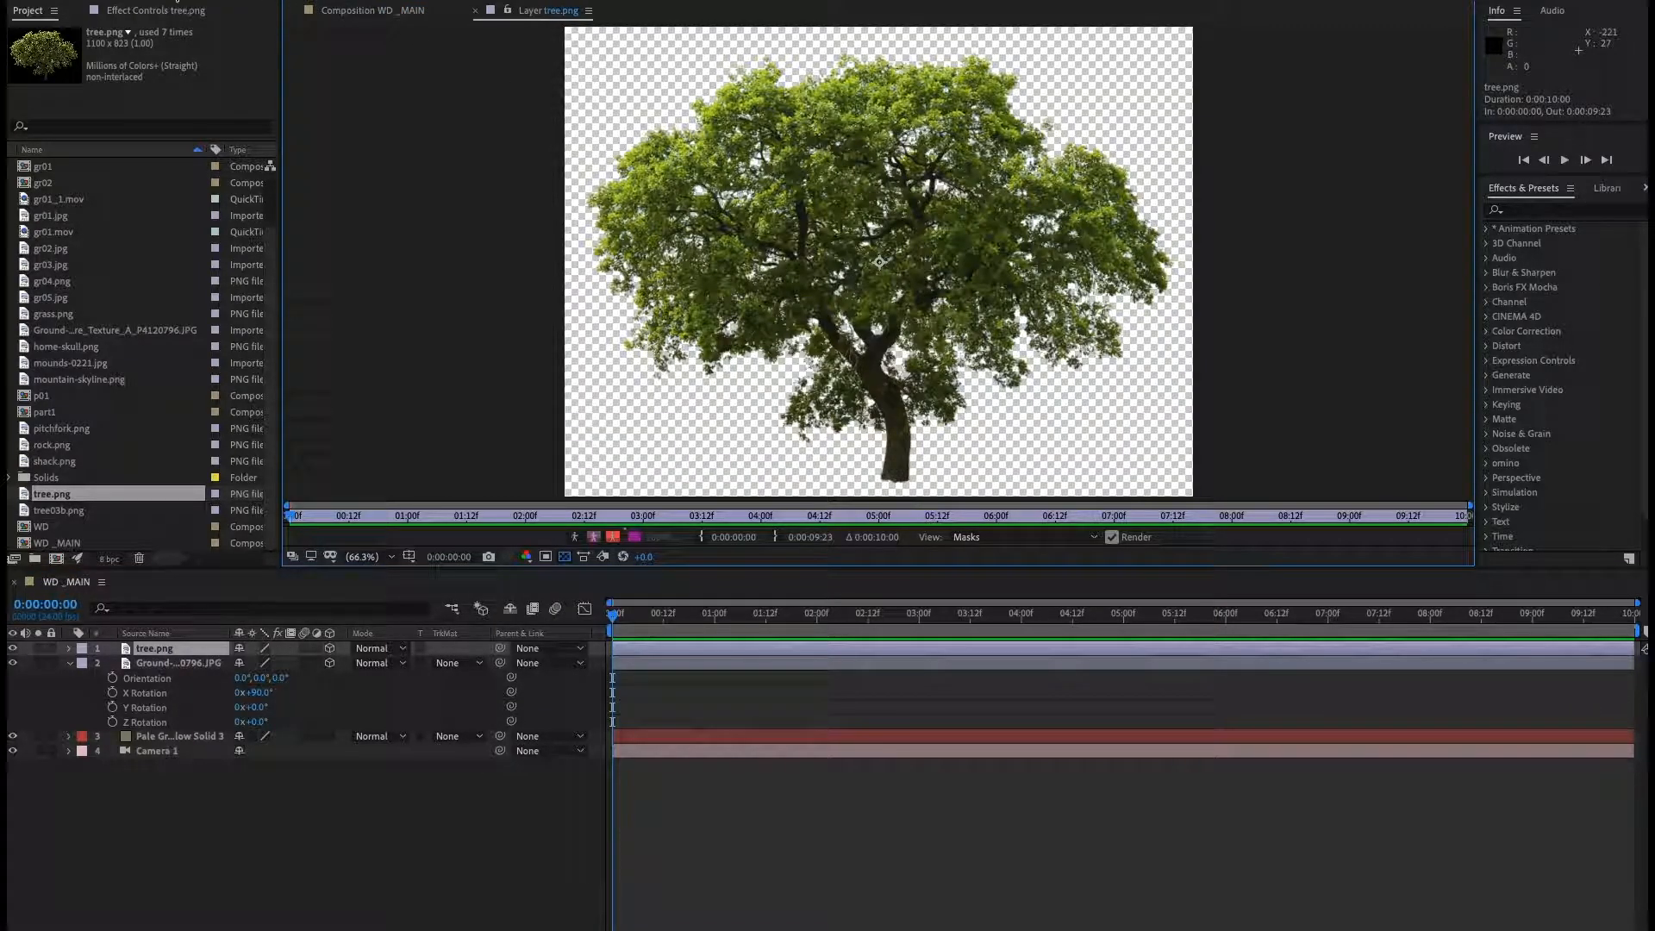
left_click_drag(879, 261, 888, 471)
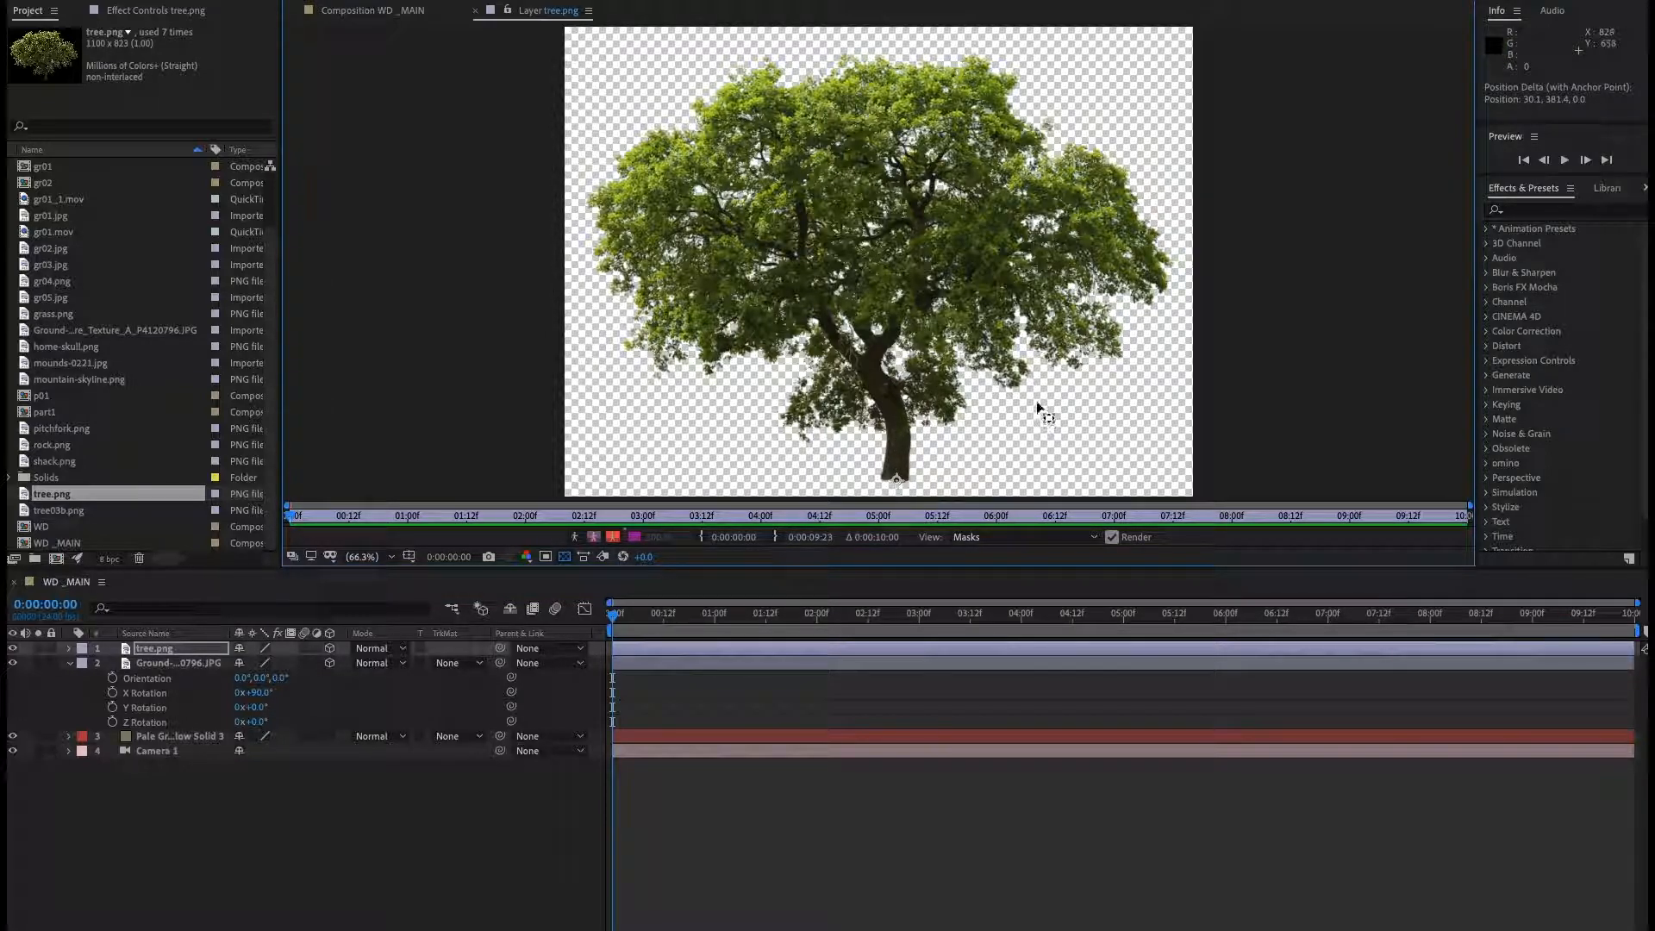
left_click(475, 10)
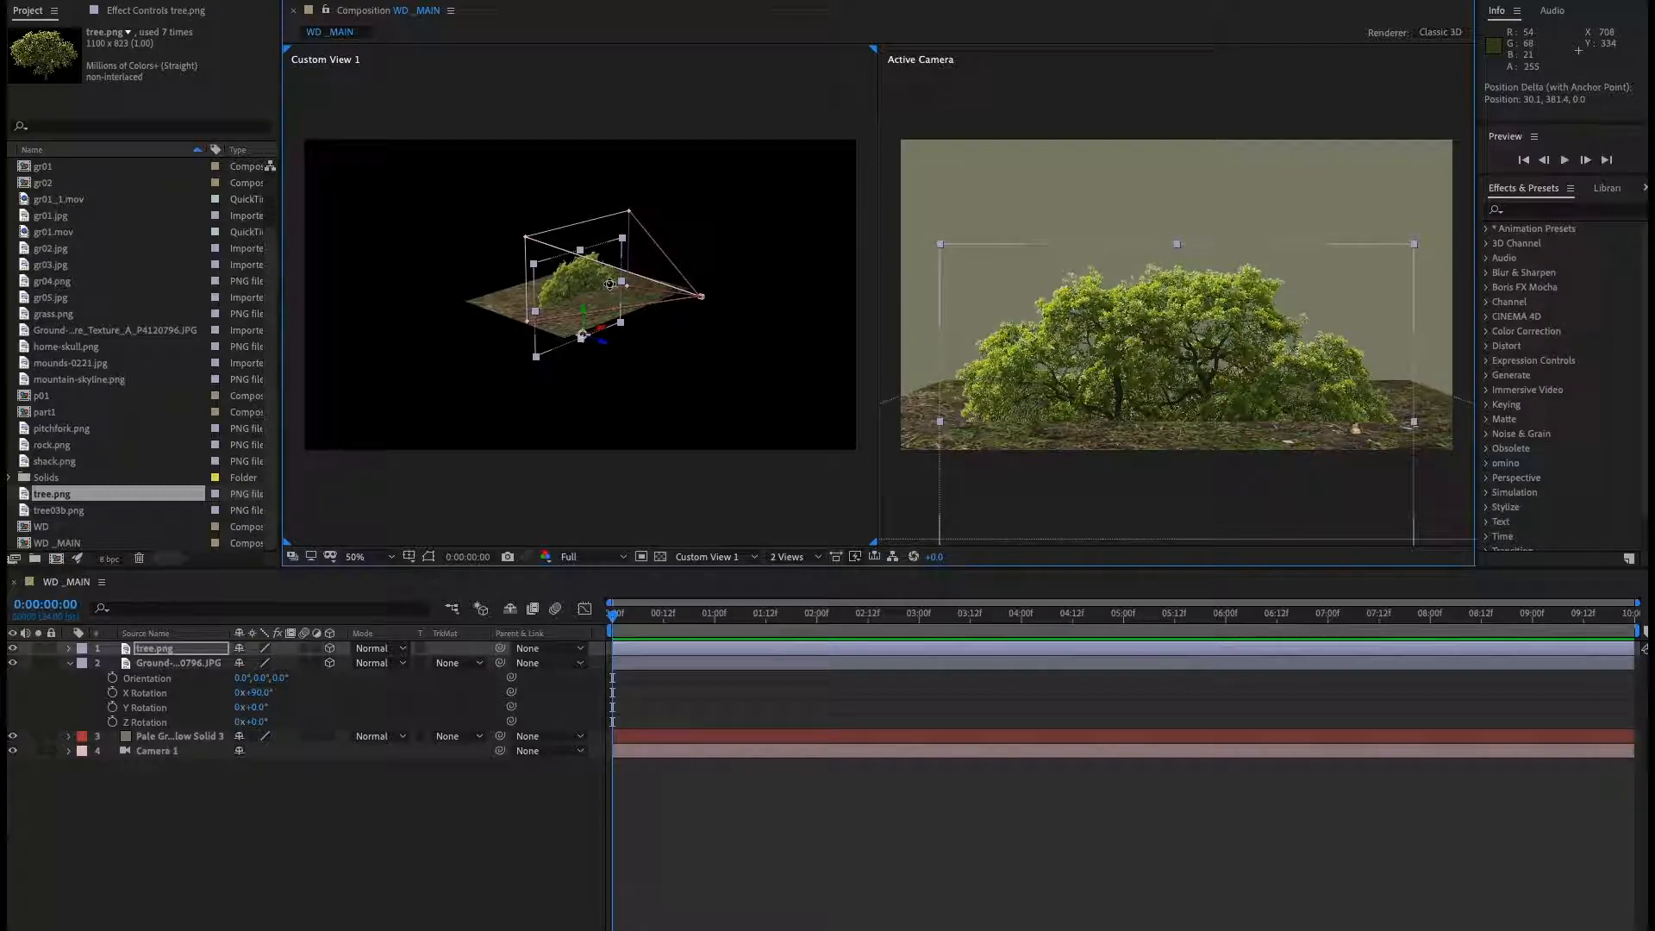
Raise the tree layer so its trunk base sits on the ground plane.
left_click_drag(579, 281, 695, 244)
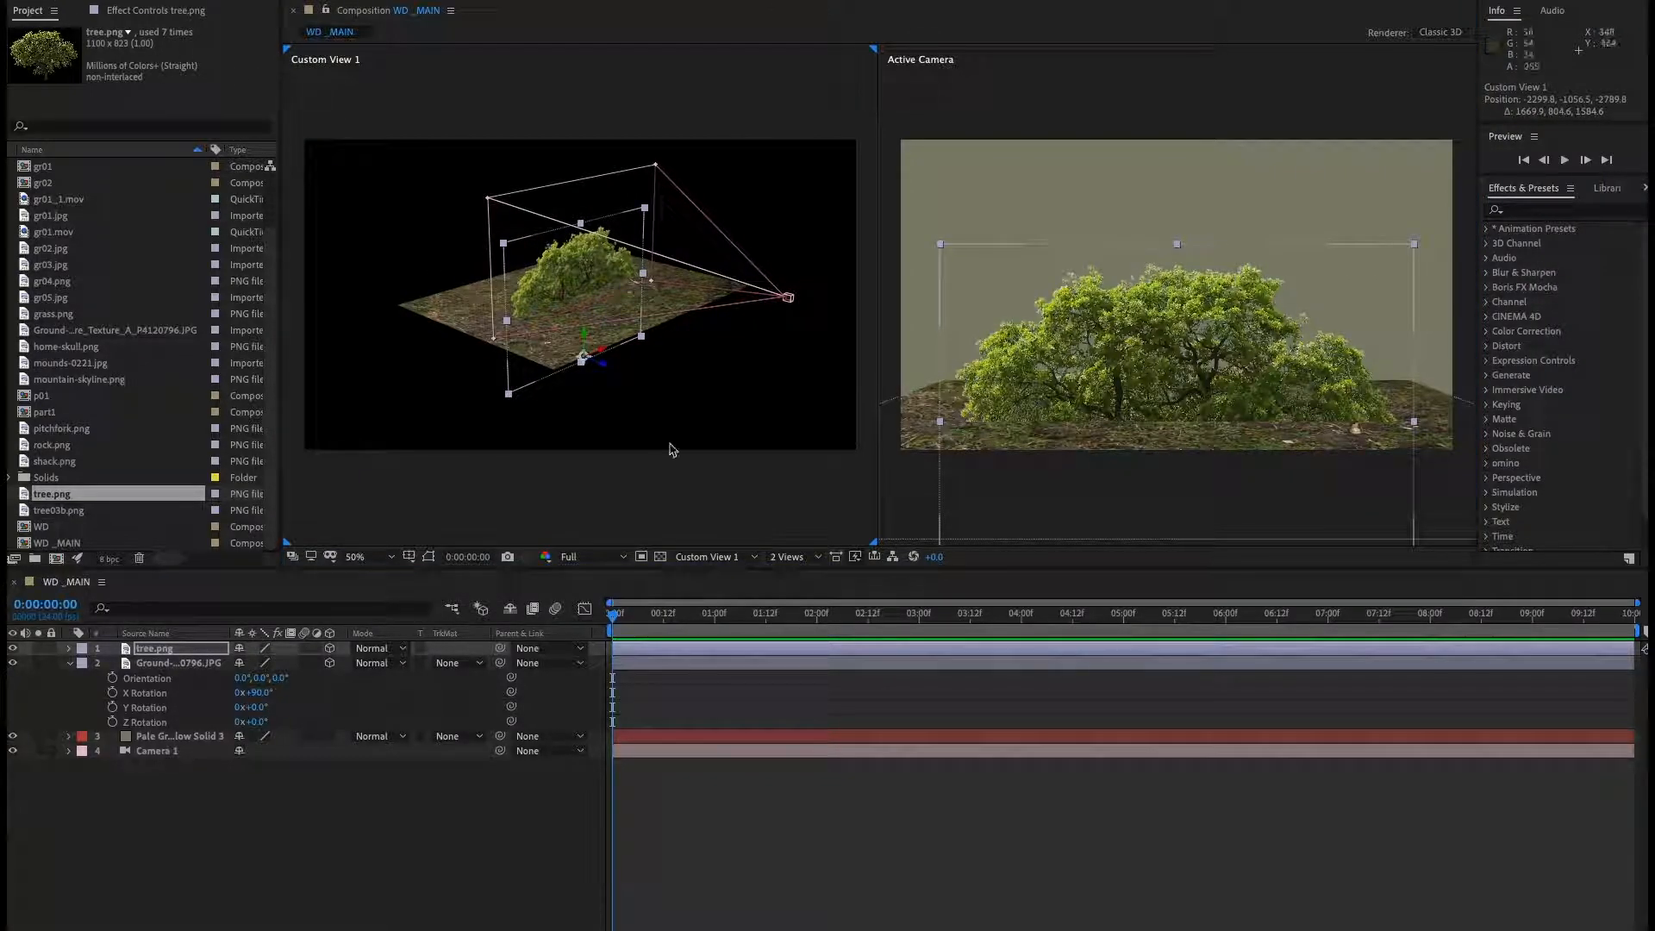
left_click(596, 307)
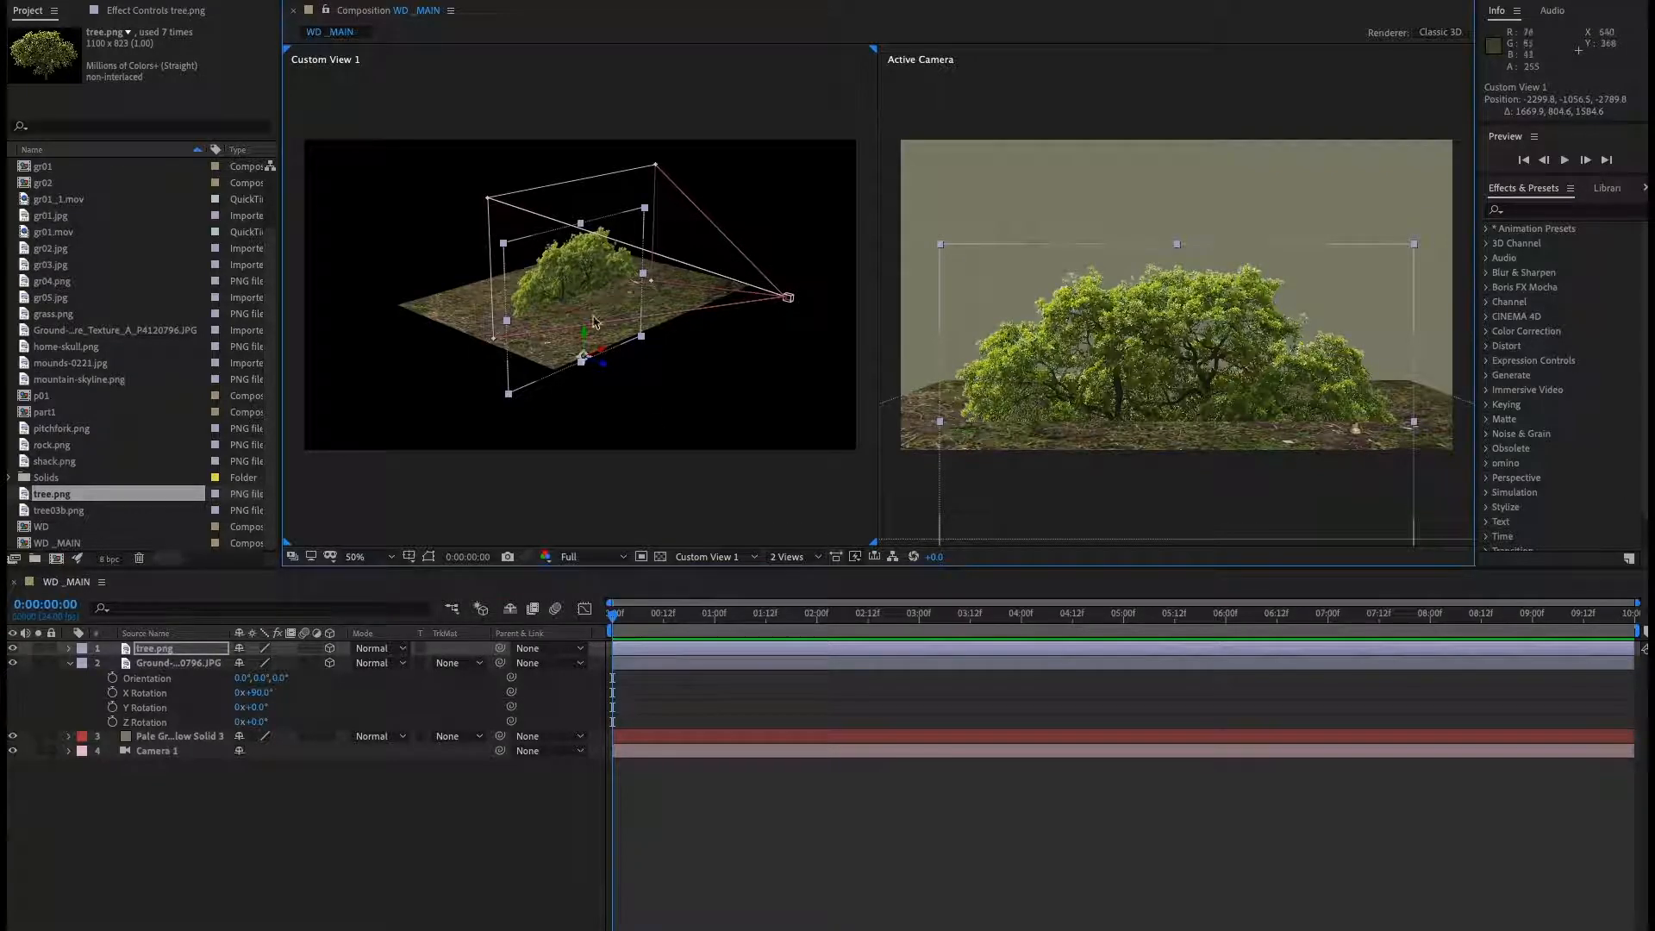
left_click_drag(587, 339, 574, 156)
Scale the ground texture layer up to about 402% by 411% so it covers a wider area.
left_click(534, 354)
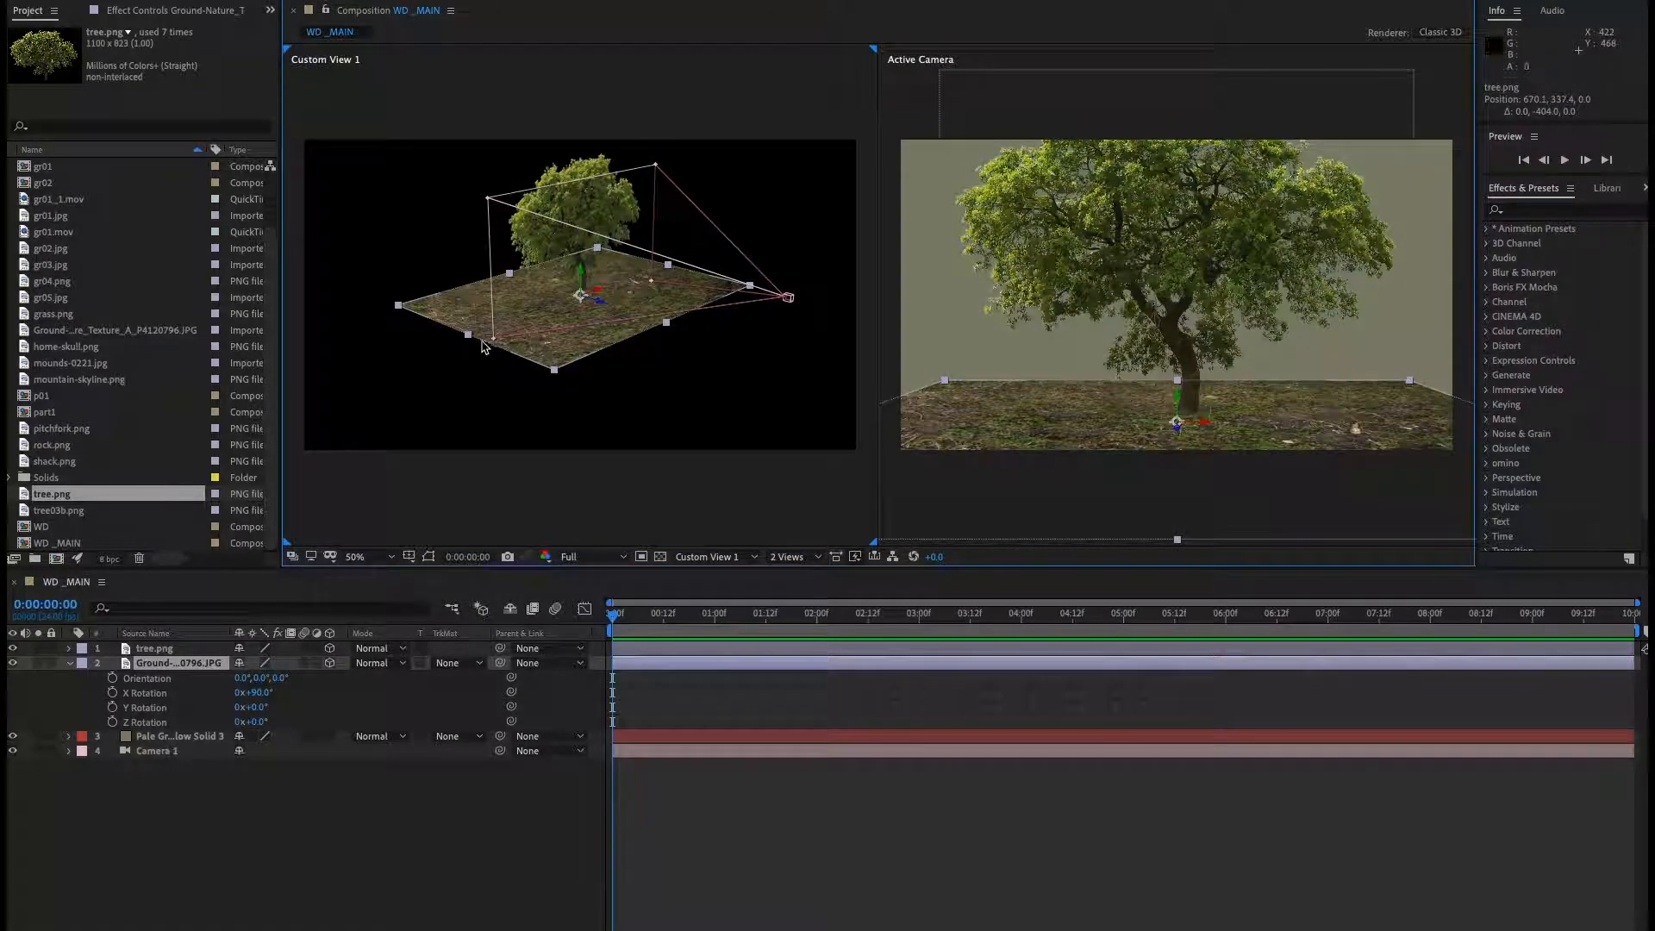
left_click_drag(468, 334, 298, 426)
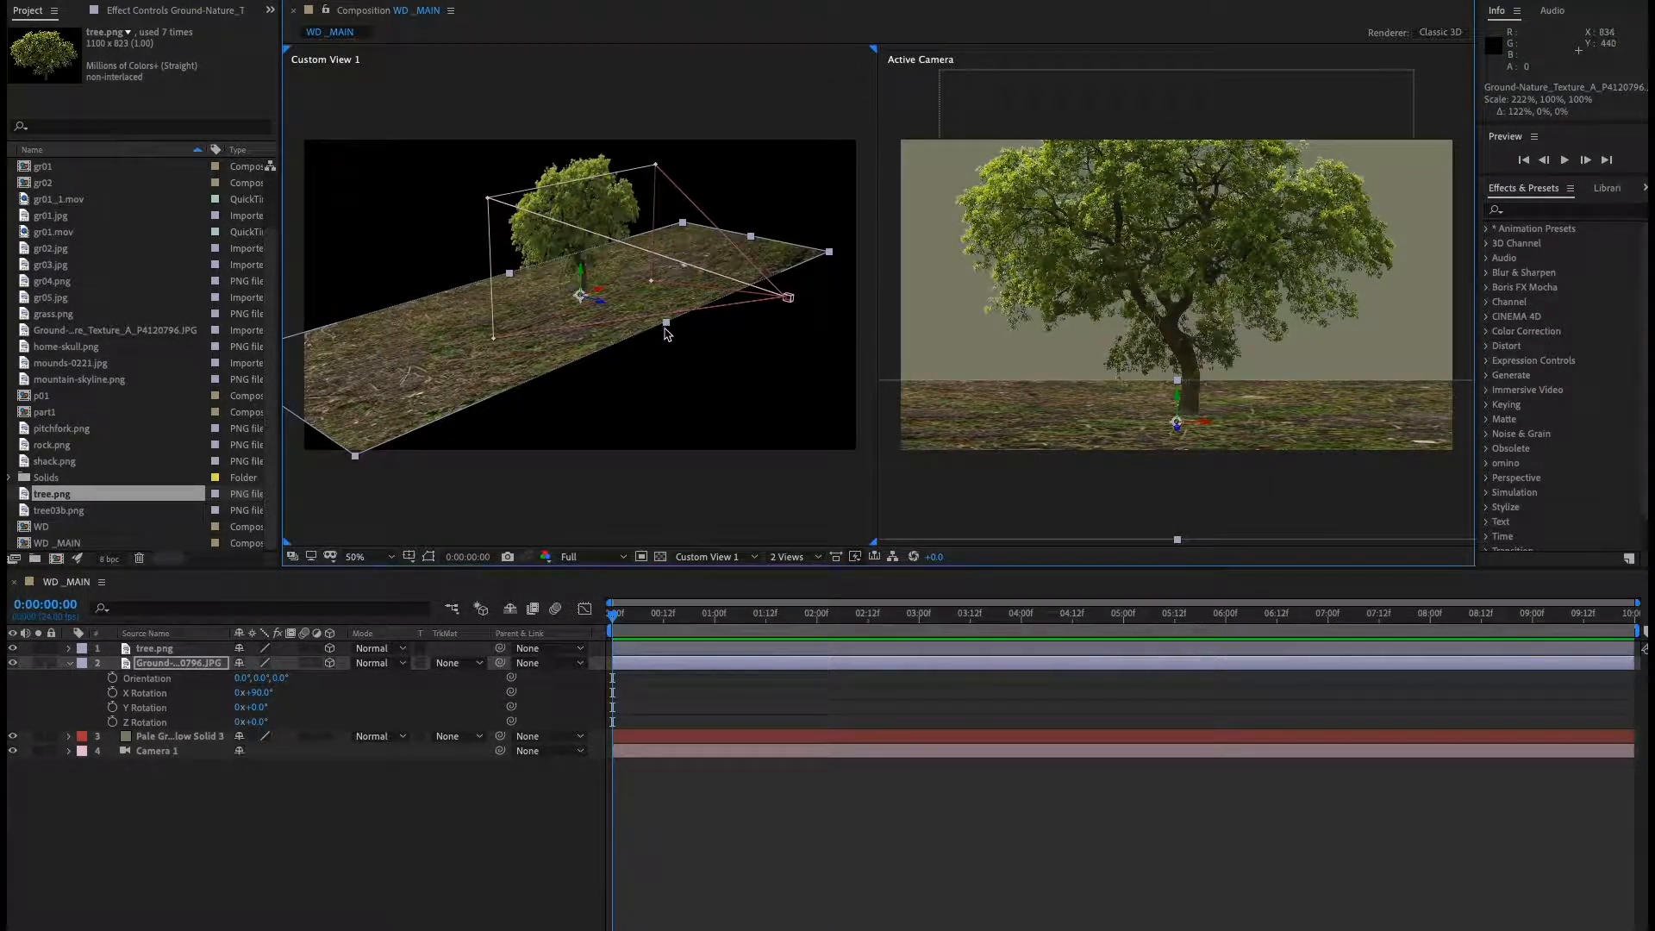
left_click_drag(680, 331, 1050, 537)
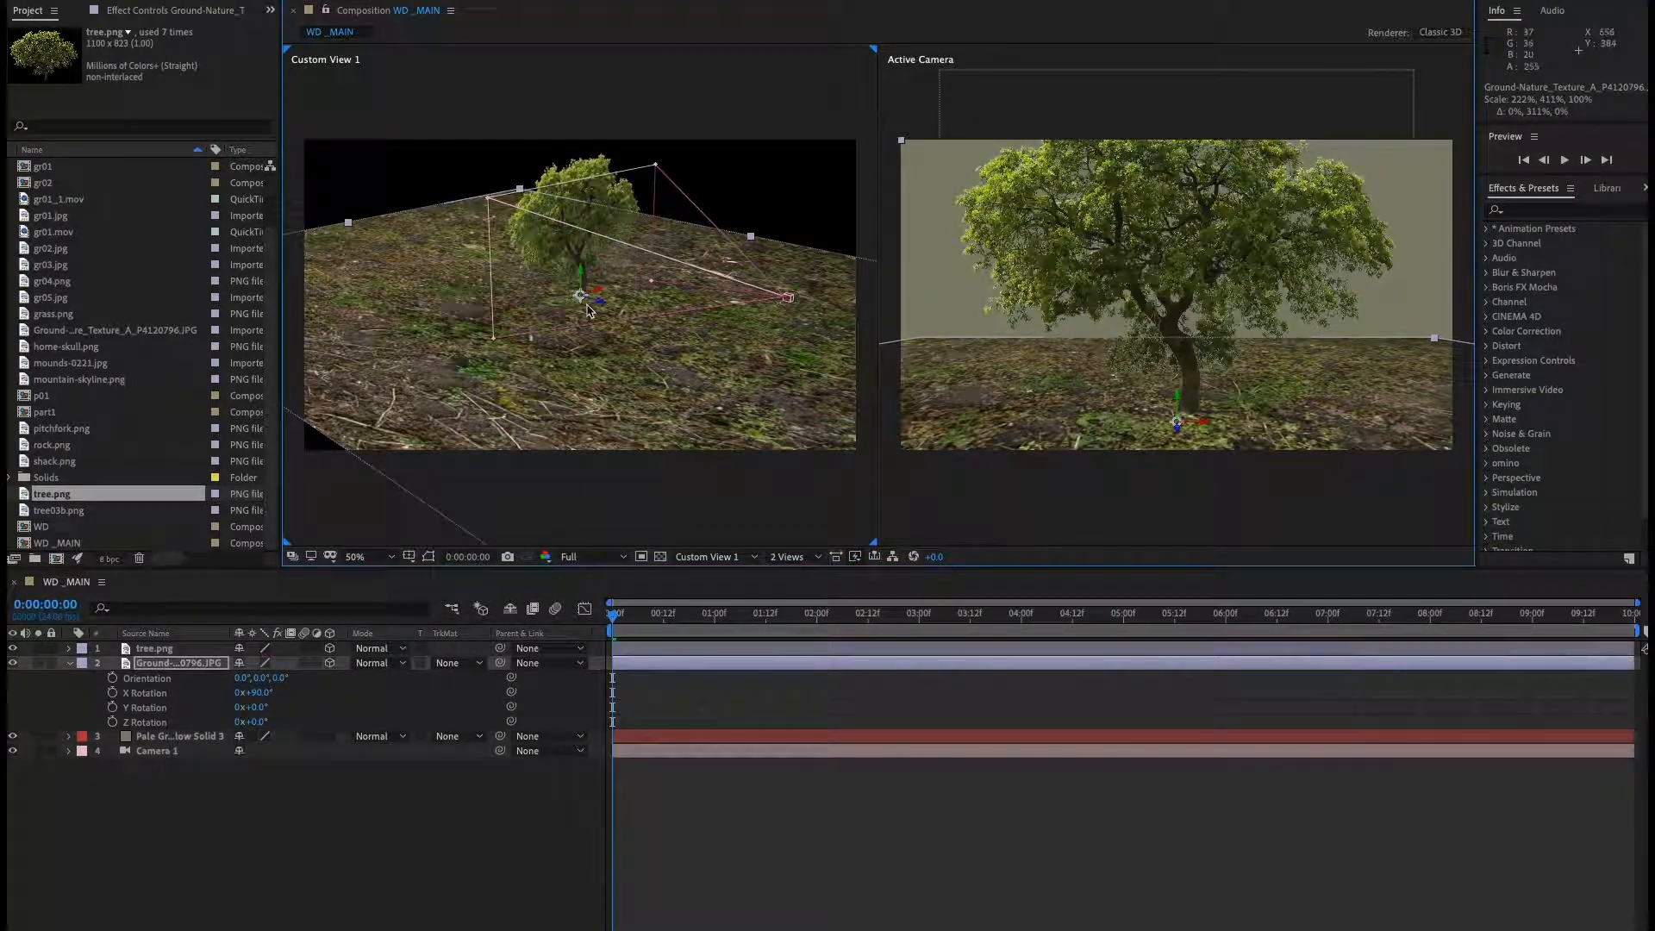
left_click_drag(637, 263, 560, 354)
left_click_drag(603, 293, 560, 345)
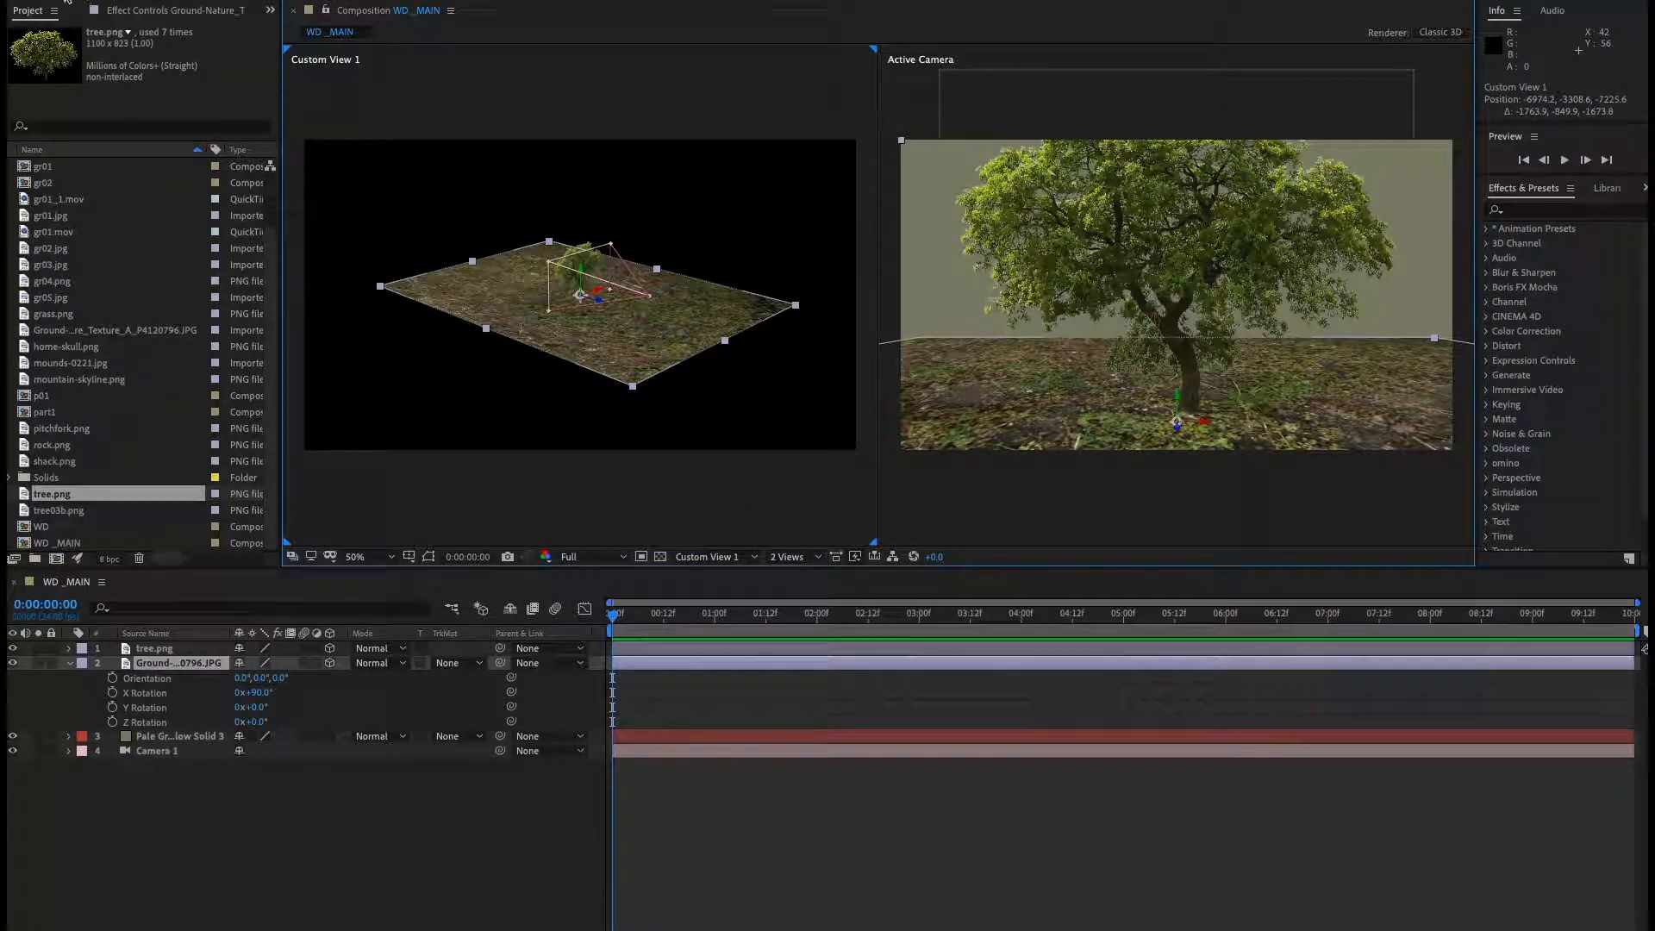
left_click_drag(484, 331, 440, 345)
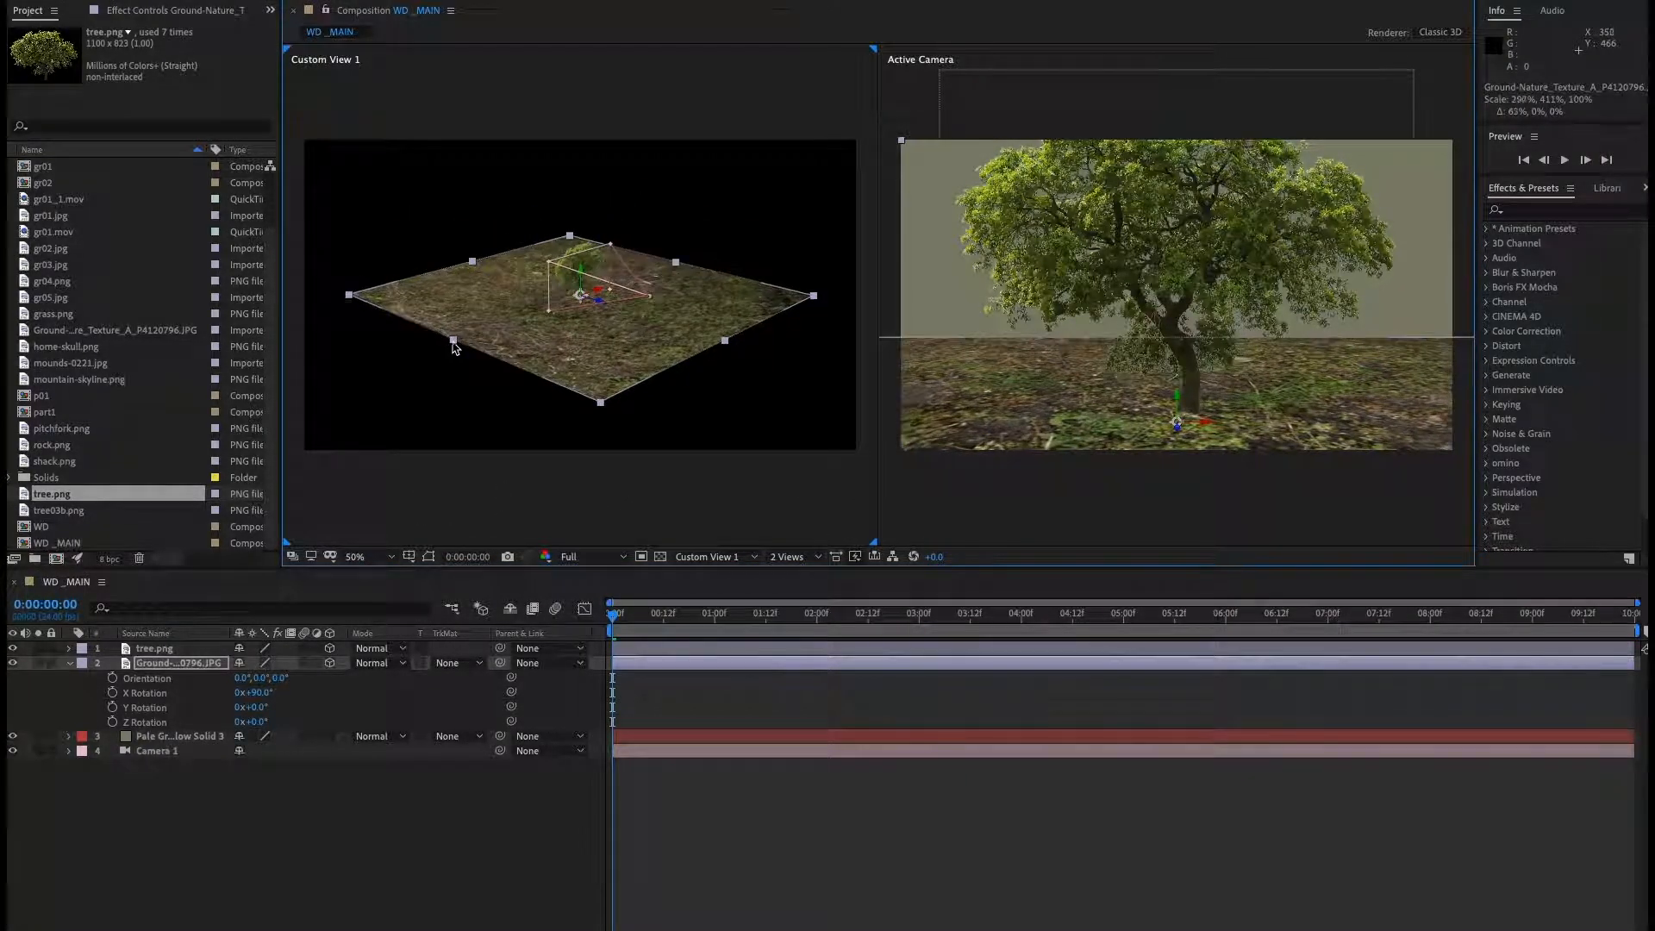
left_click_drag(697, 263, 716, 255)
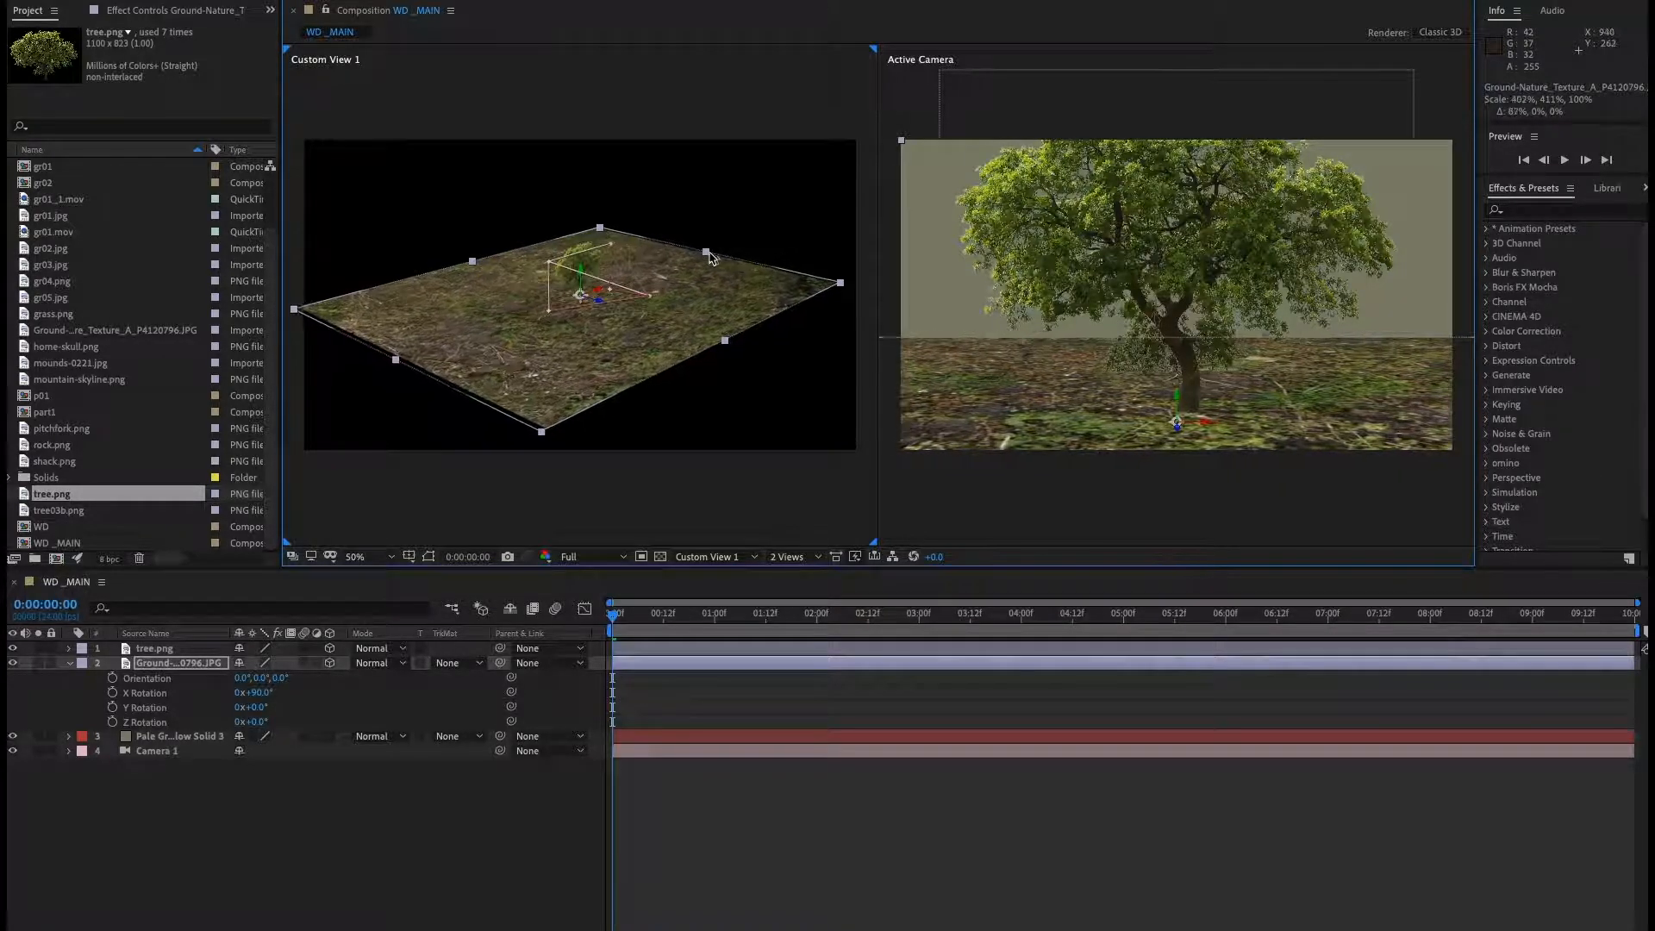
Push the ground texture layer back in depth to a Z position of about -1206.
left_click_drag(601, 307, 1070, 544)
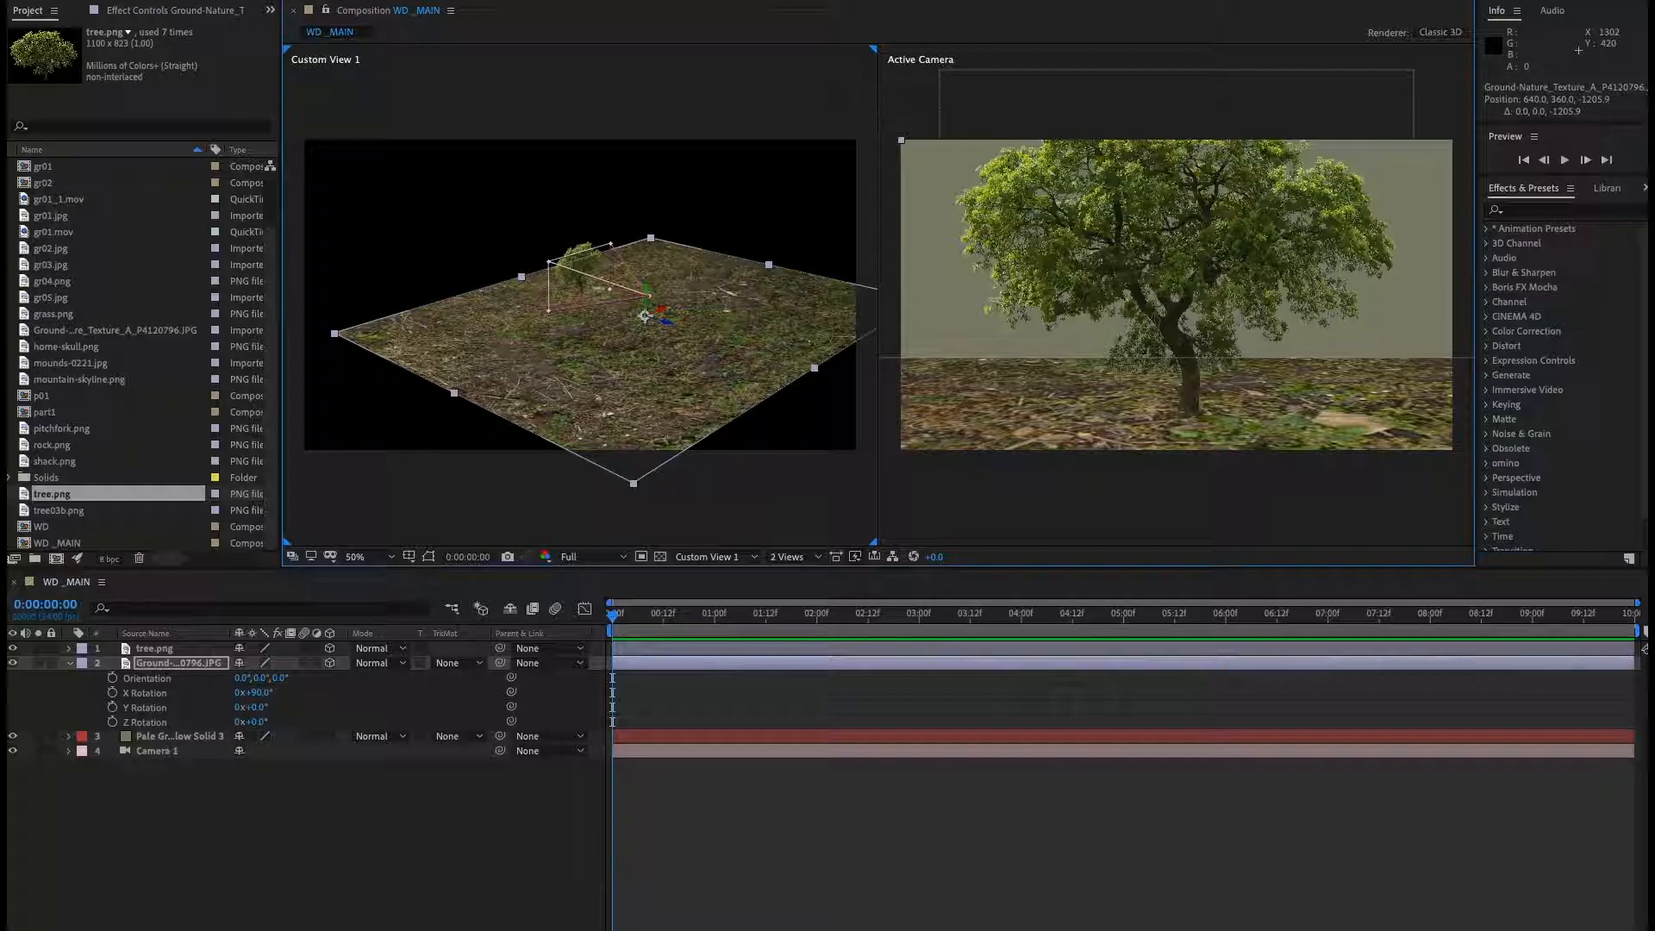
key("super+Tab")
left_click_drag(1319, 762, 1093, 779)
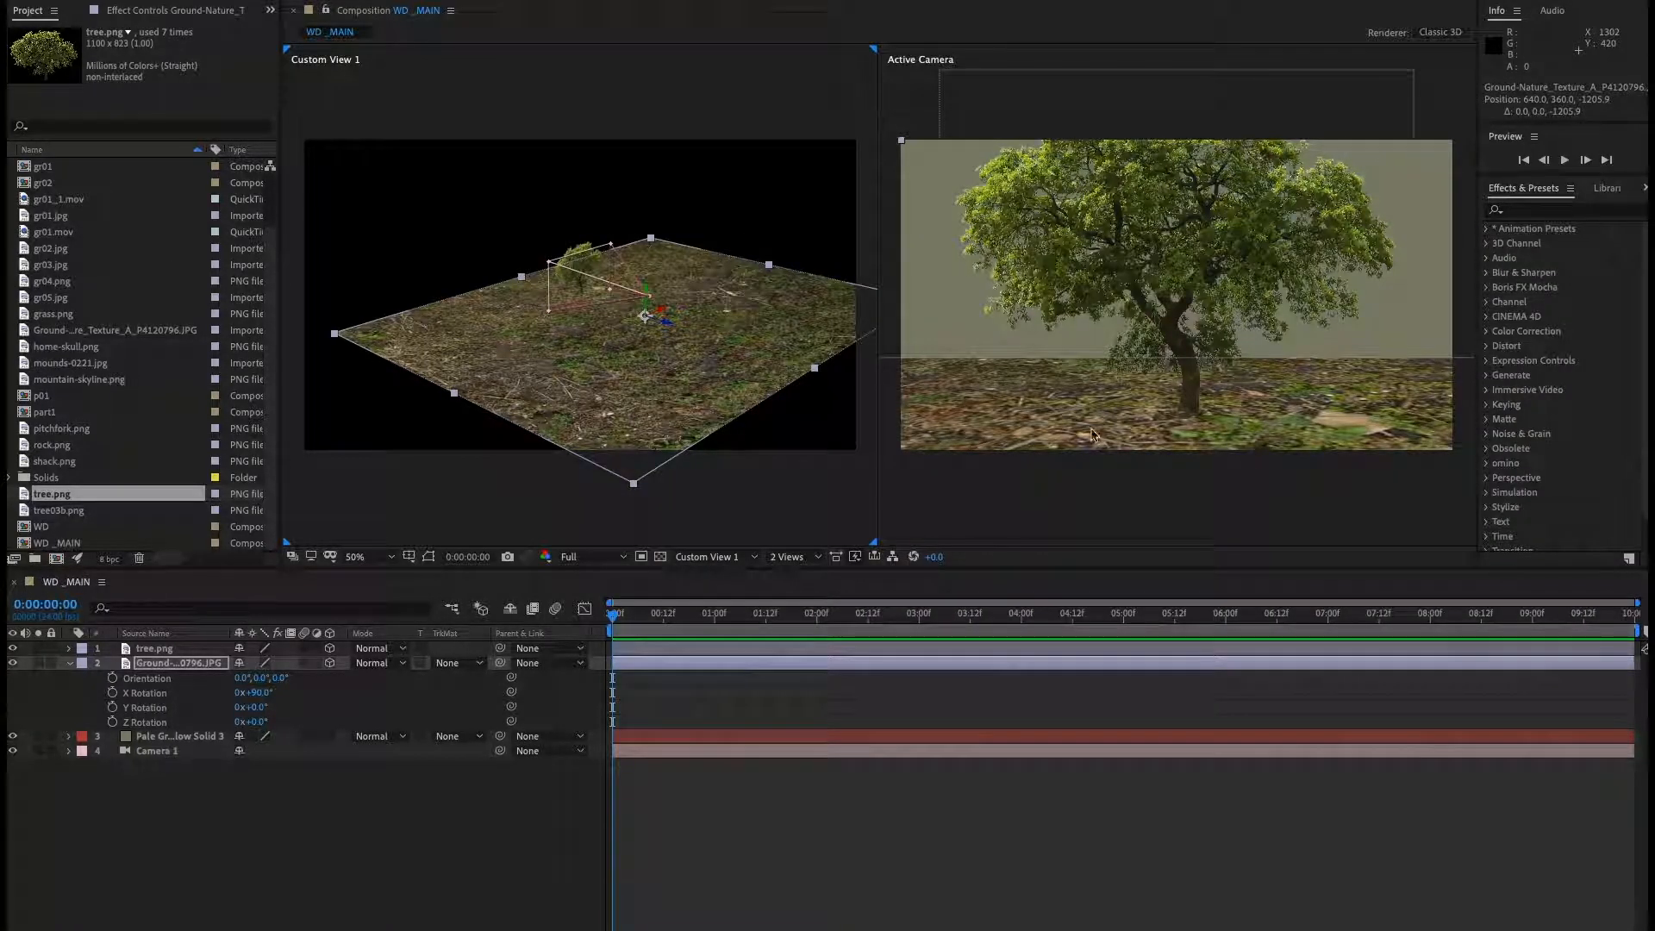
Move the tree layer toward the right side and further back on the ground.
left_click(399, 766)
left_click(168, 647)
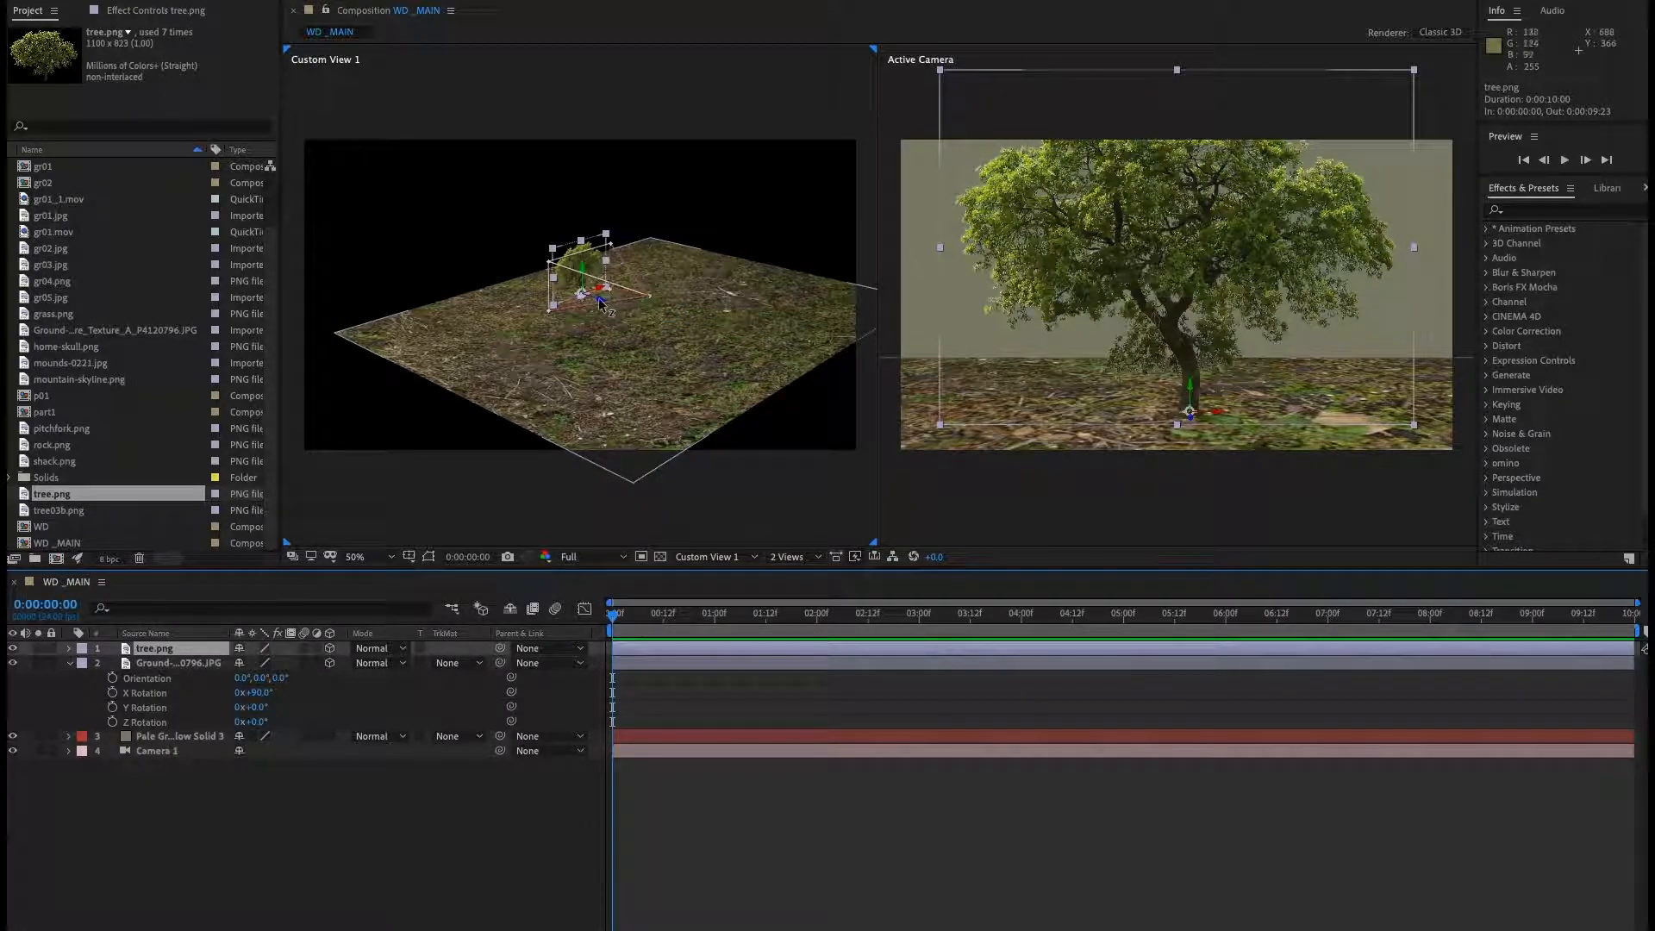
mouse_move(602, 303)
left_mouse_down()
mouse_move(532, 312)
mouse_move(601, 290)
left_mouse_up()
key("ctrl+z")
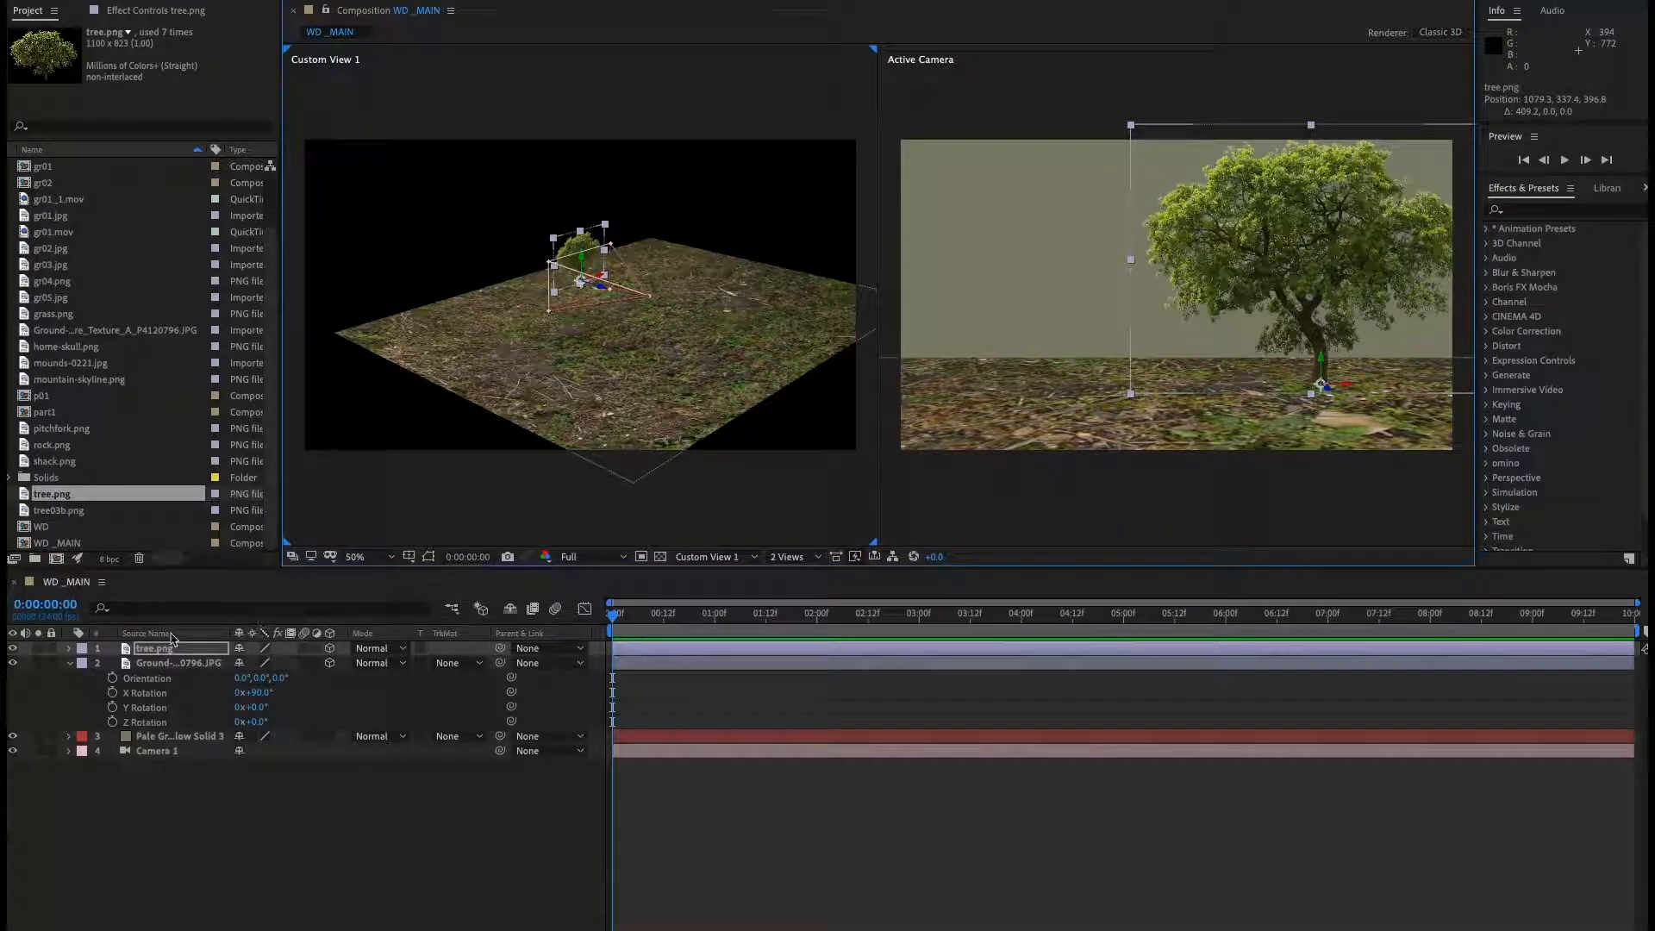
Duplicate the tree layer and move the copy to the left and closer to the camera.
key("ctrl+d")
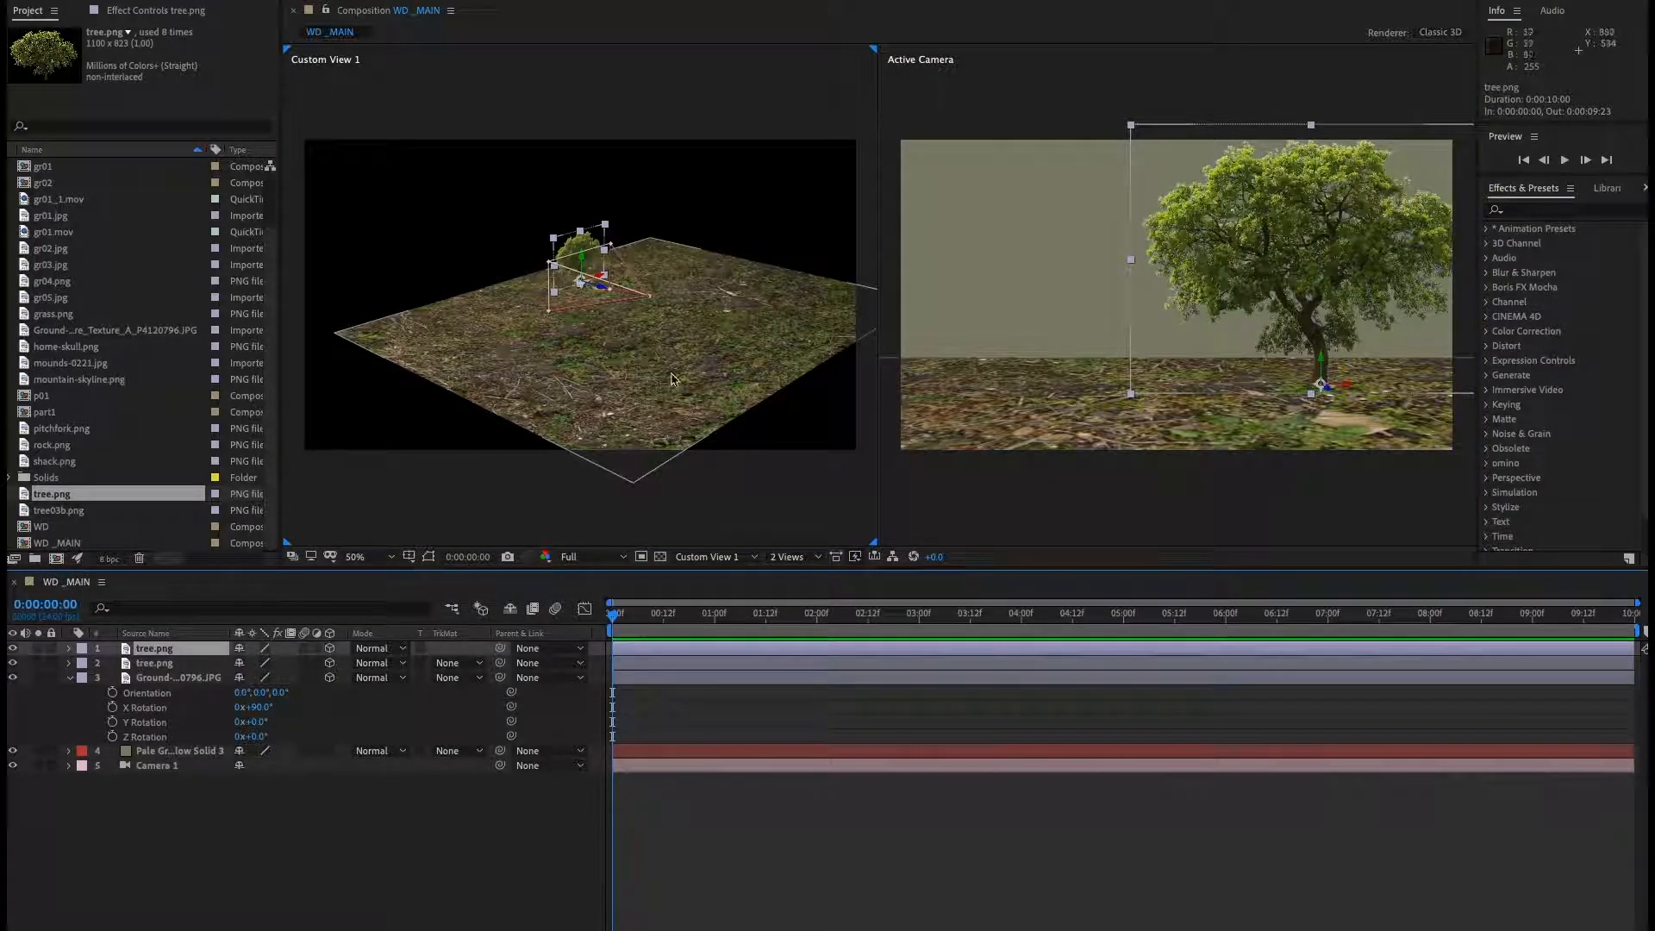
left_click_drag(604, 274, 159, 414)
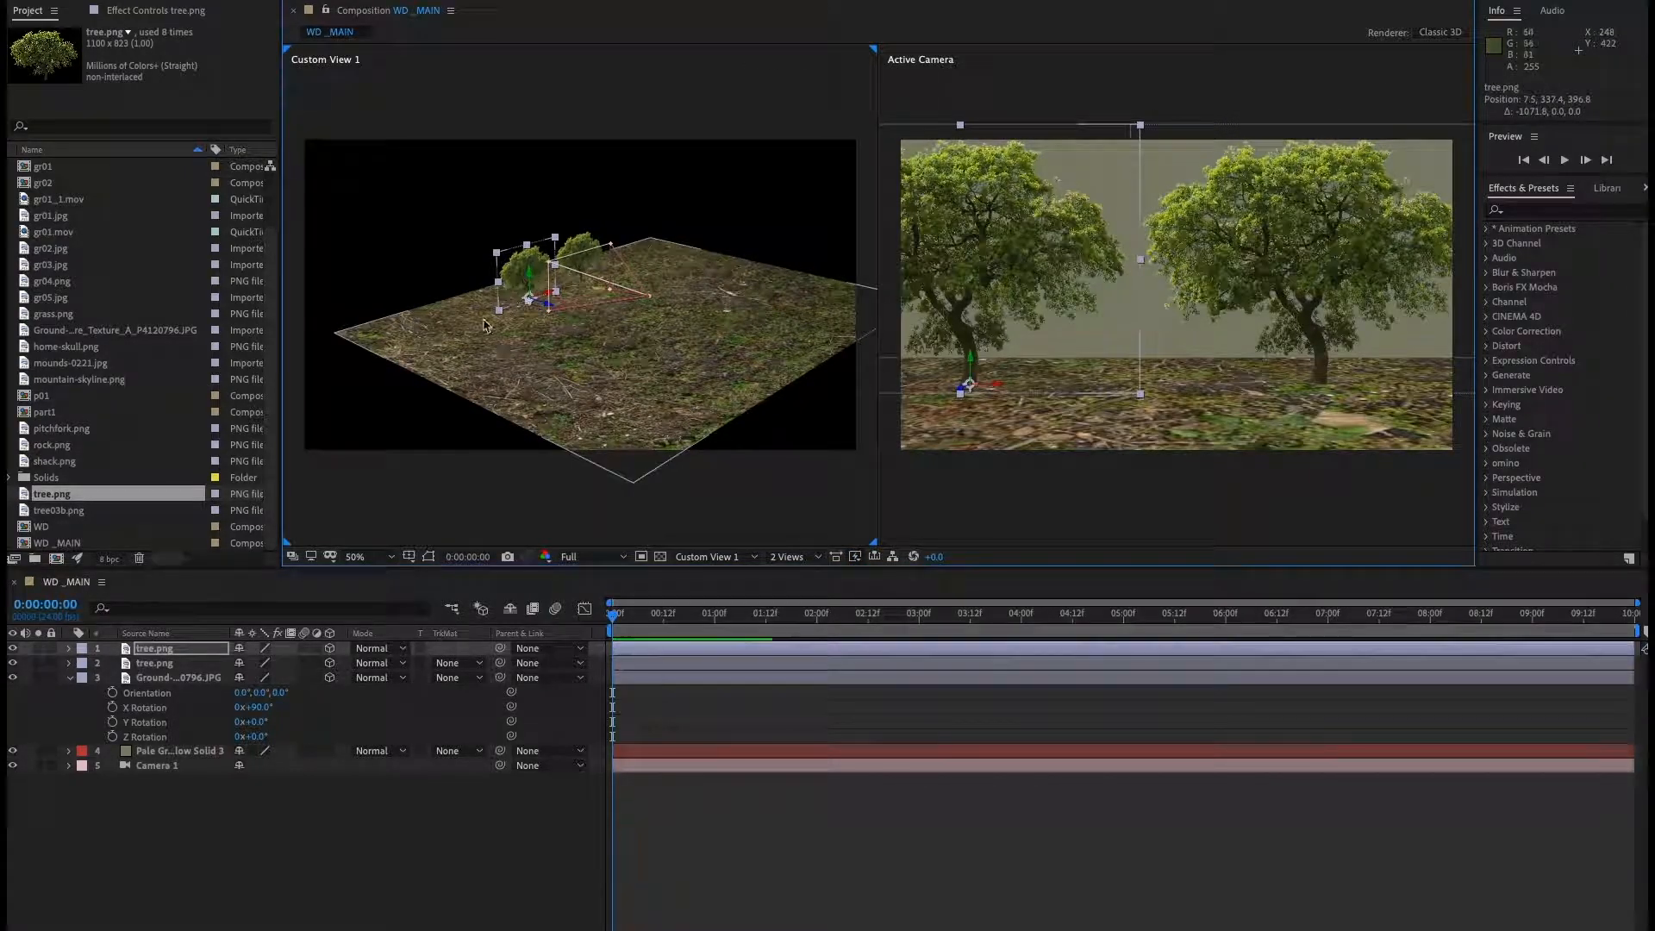
left_click_drag(550, 308, 796, 444)
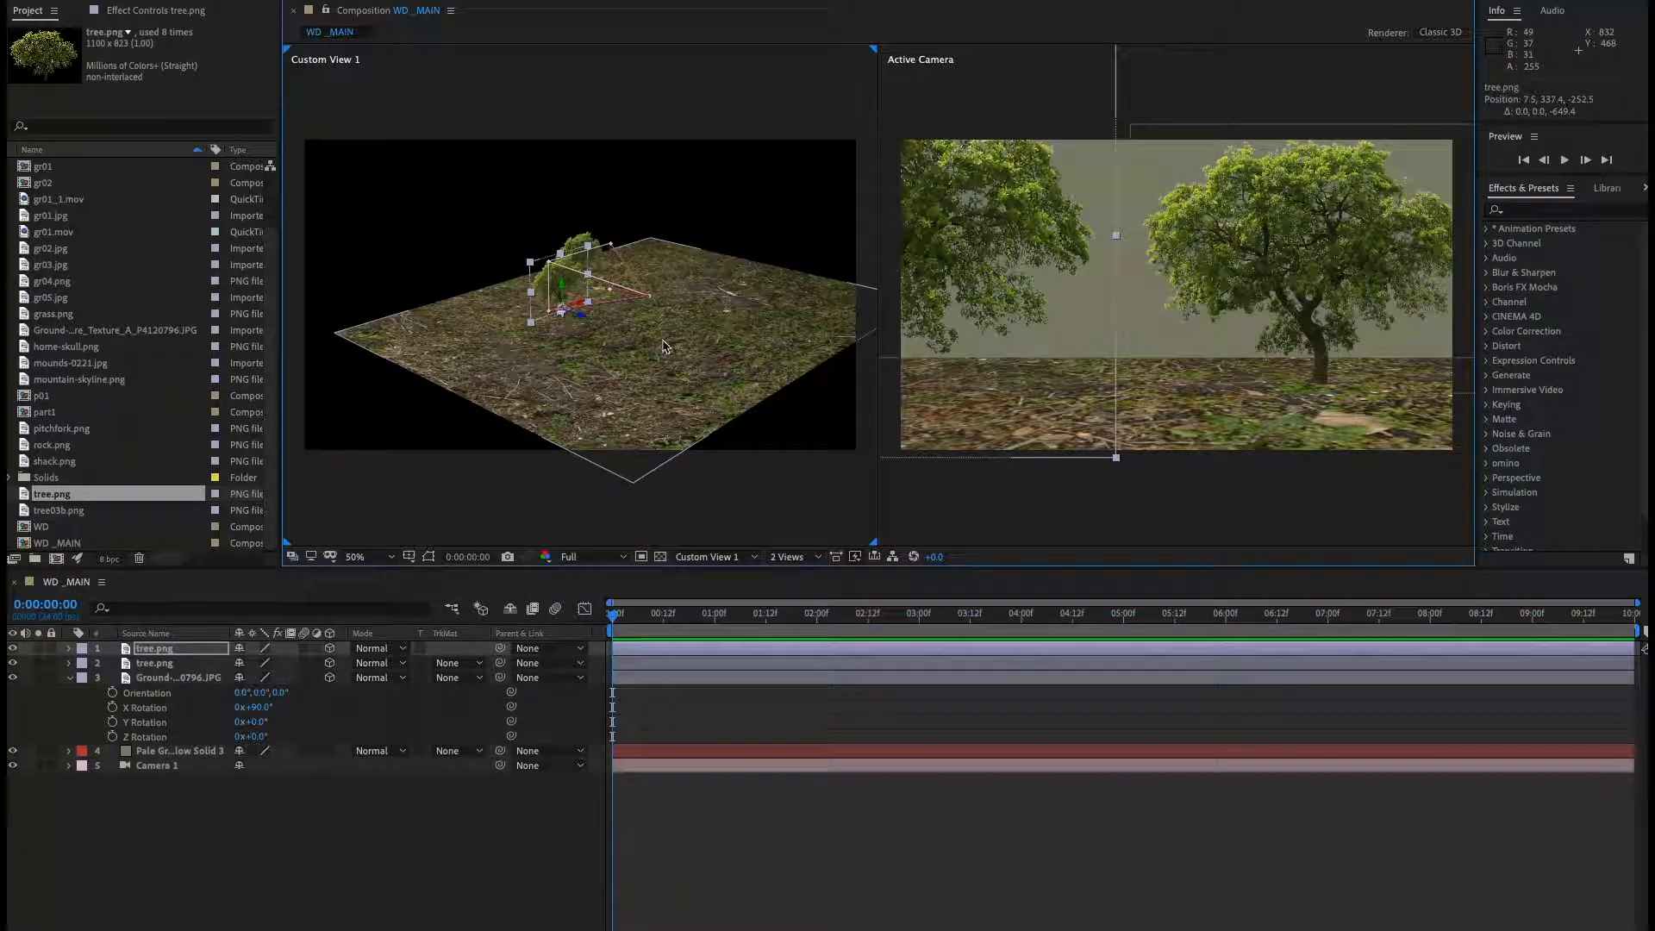
left_click_drag(657, 303, 602, 405)
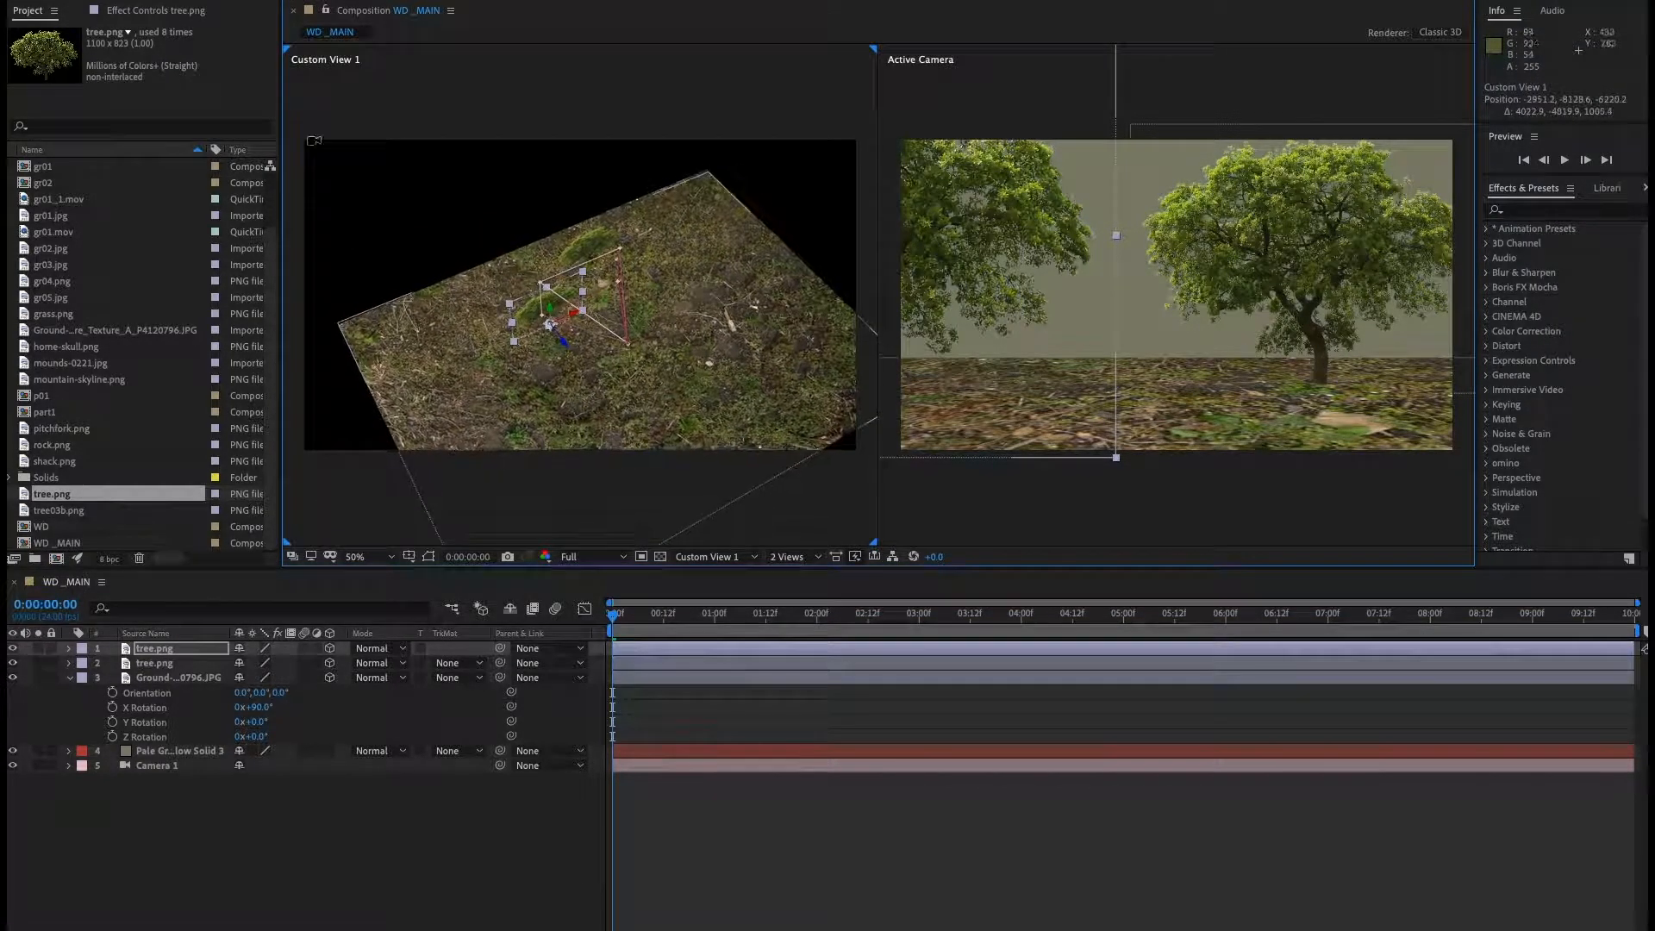
Duplicate the tree layer again and nudge the new copy slightly in depth.
left_click(592, 259)
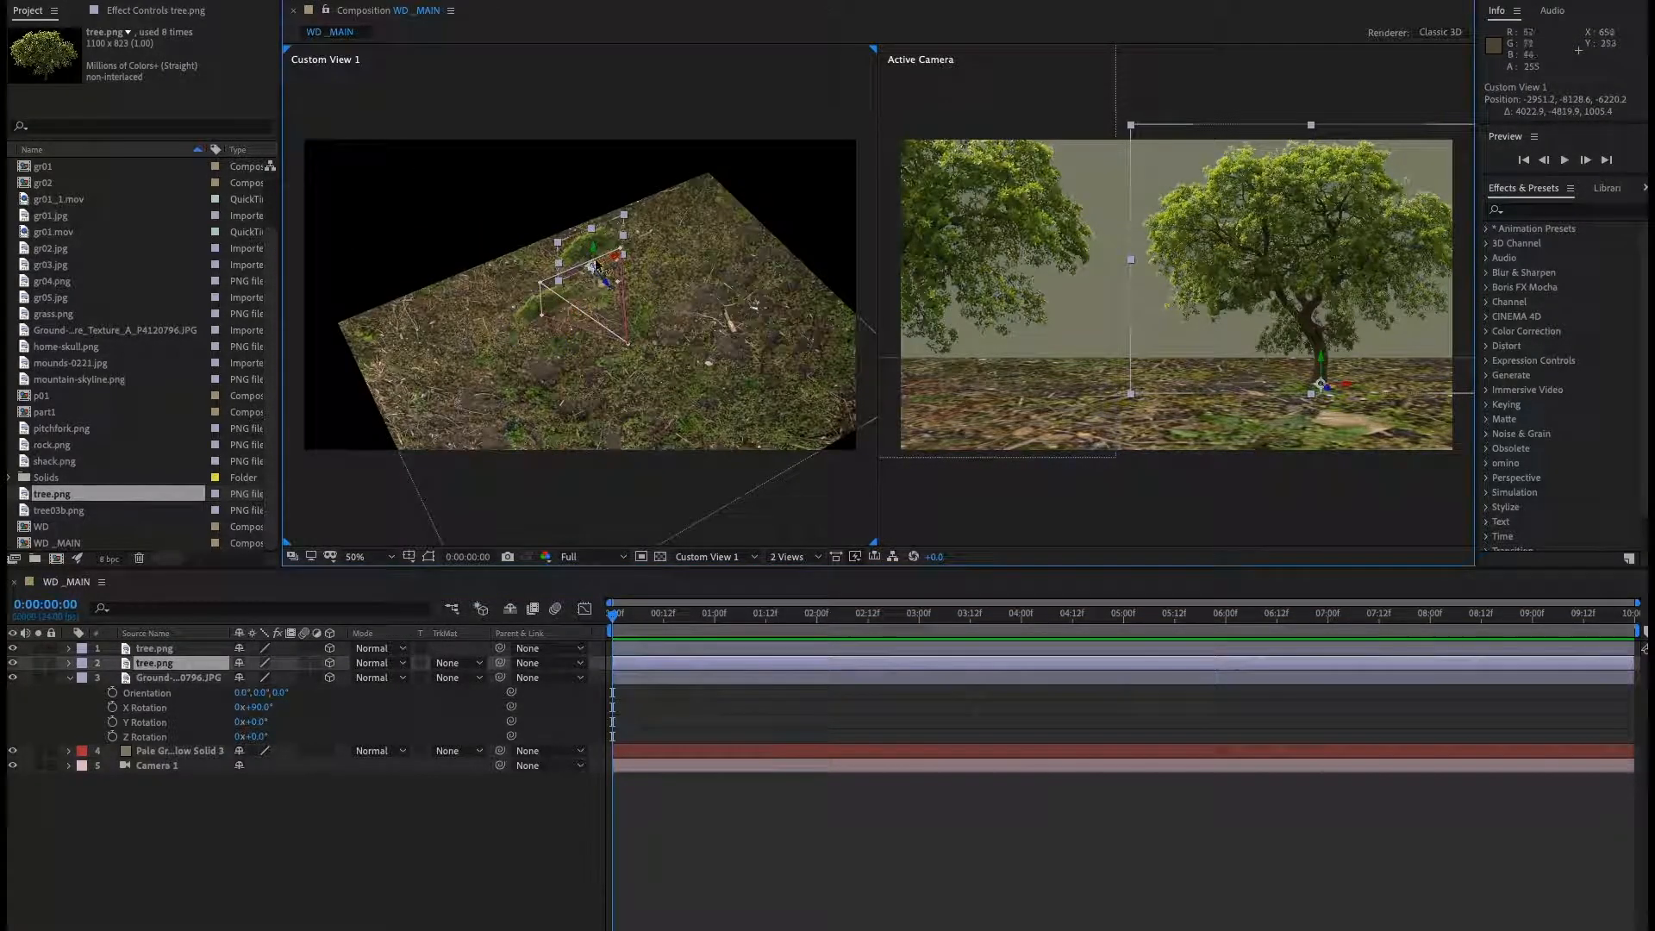
left_click_drag(609, 287, 447, 180)
left_click_drag(695, 300, 713, 245)
left_click(289, 773)
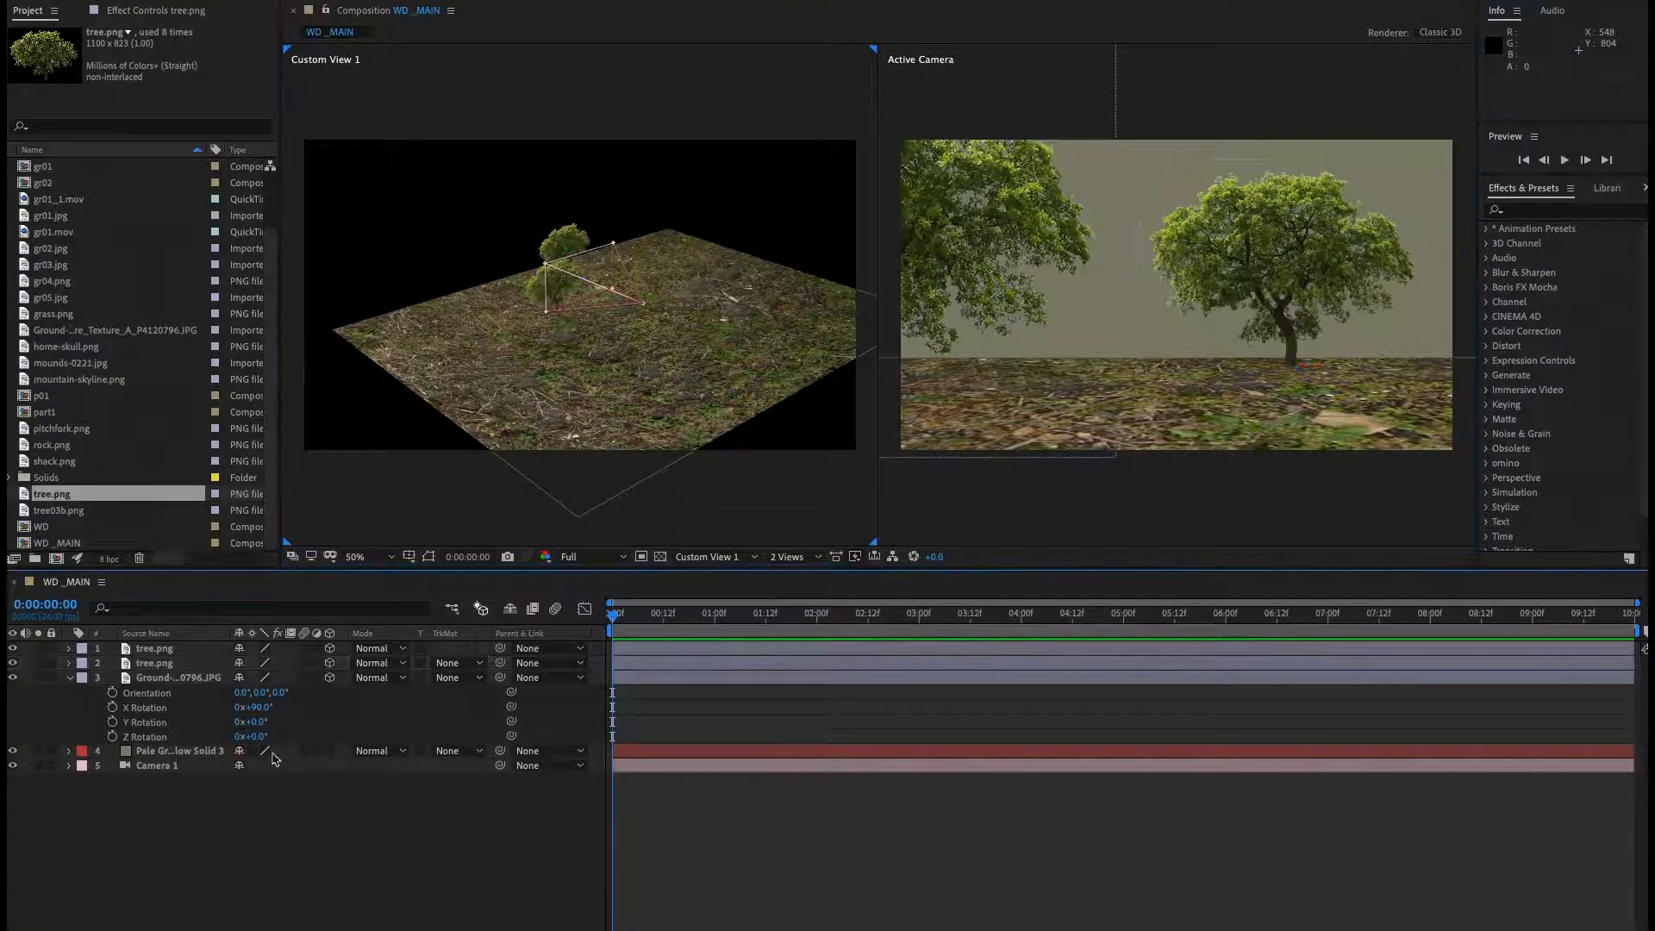
left_click(147, 634)
left_click(157, 652)
left_click(172, 636)
key("ctrl+d")
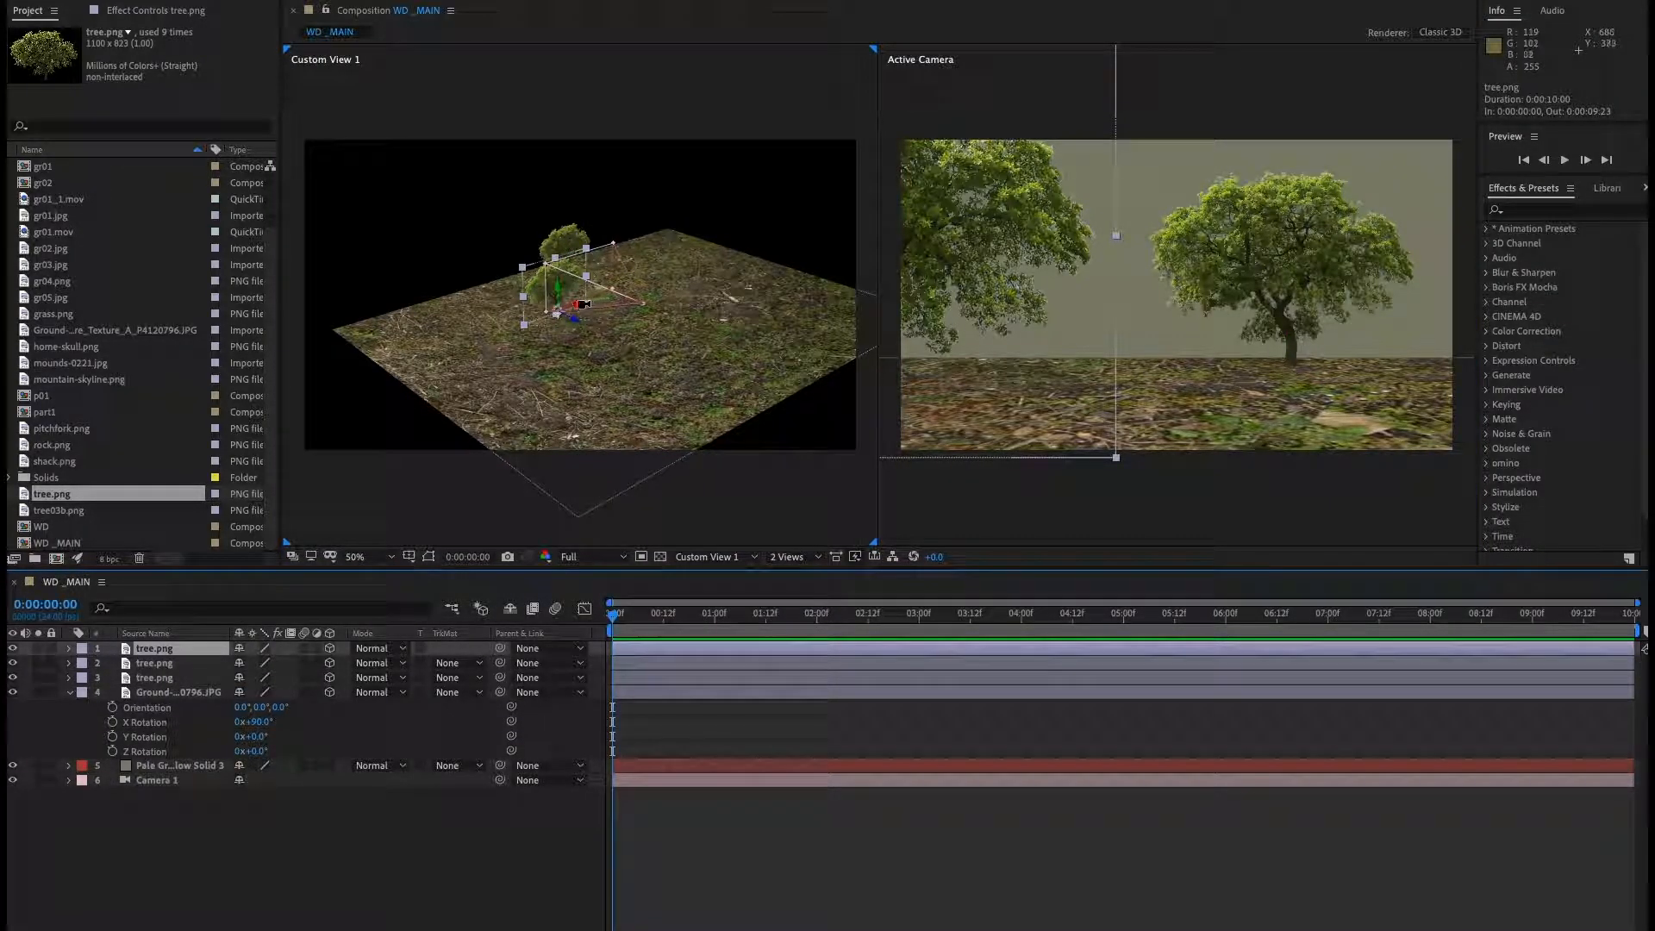
left_click_drag(583, 304, 806, 288)
mouse_move(608, 308)
left_mouse_down()
mouse_move(536, 294)
mouse_move(628, 352)
mouse_move(575, 320)
mouse_move(600, 335)
left_mouse_up()
Move the third tree layer to the right and further back on the ground.
left_click(537, 295)
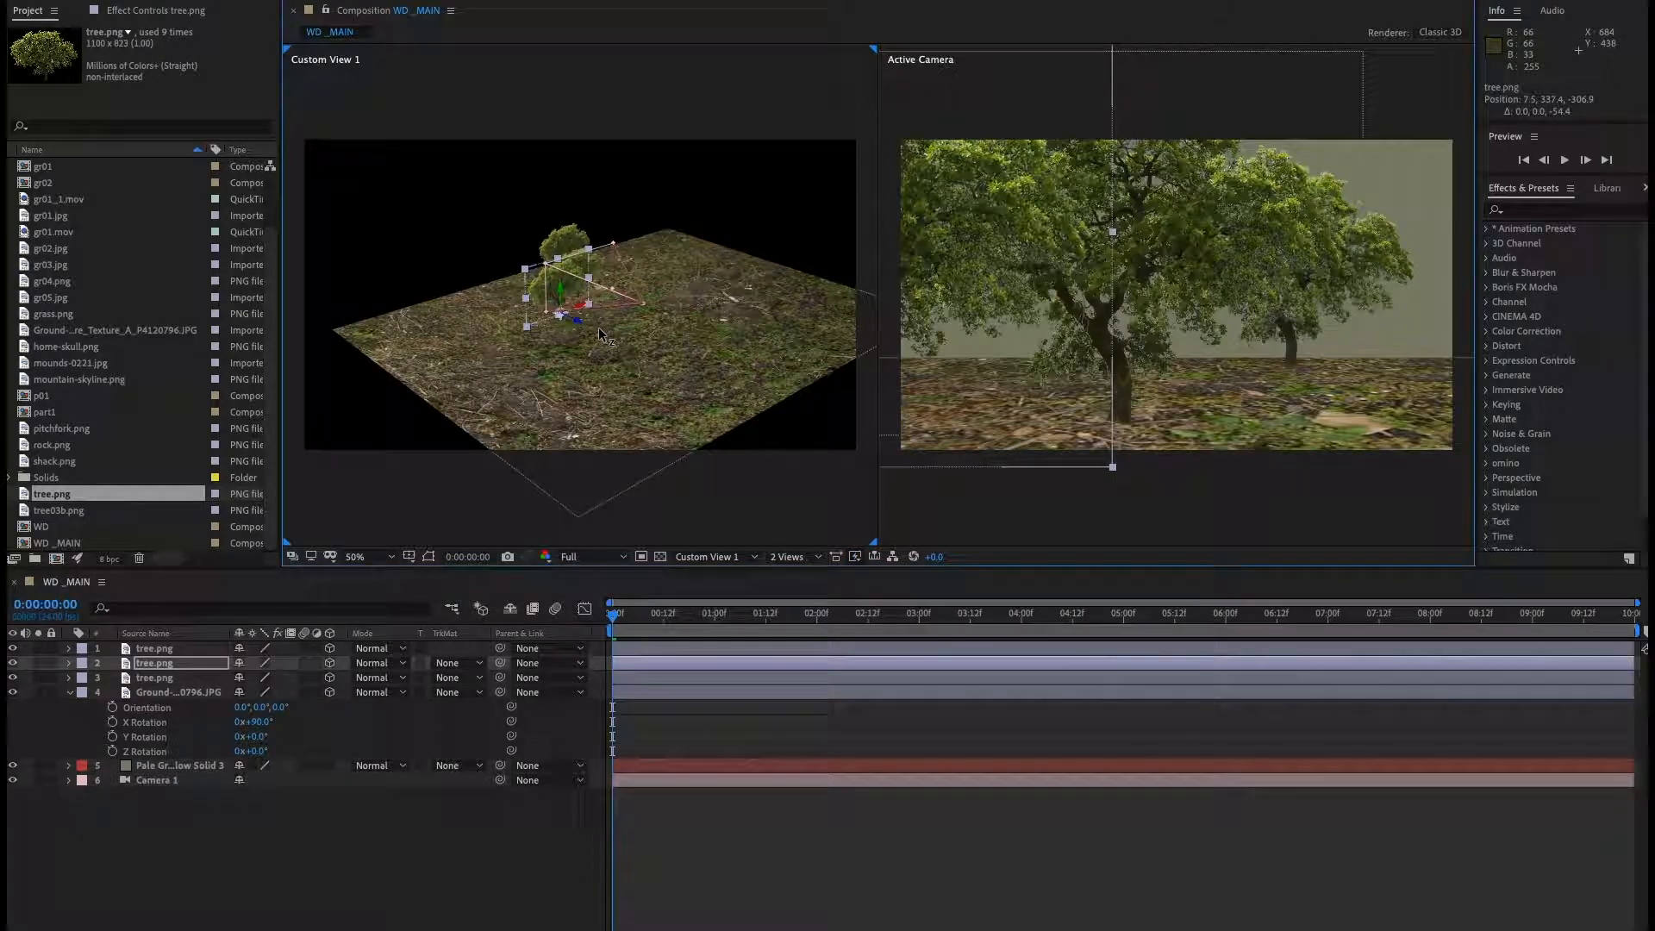
left_click(564, 246)
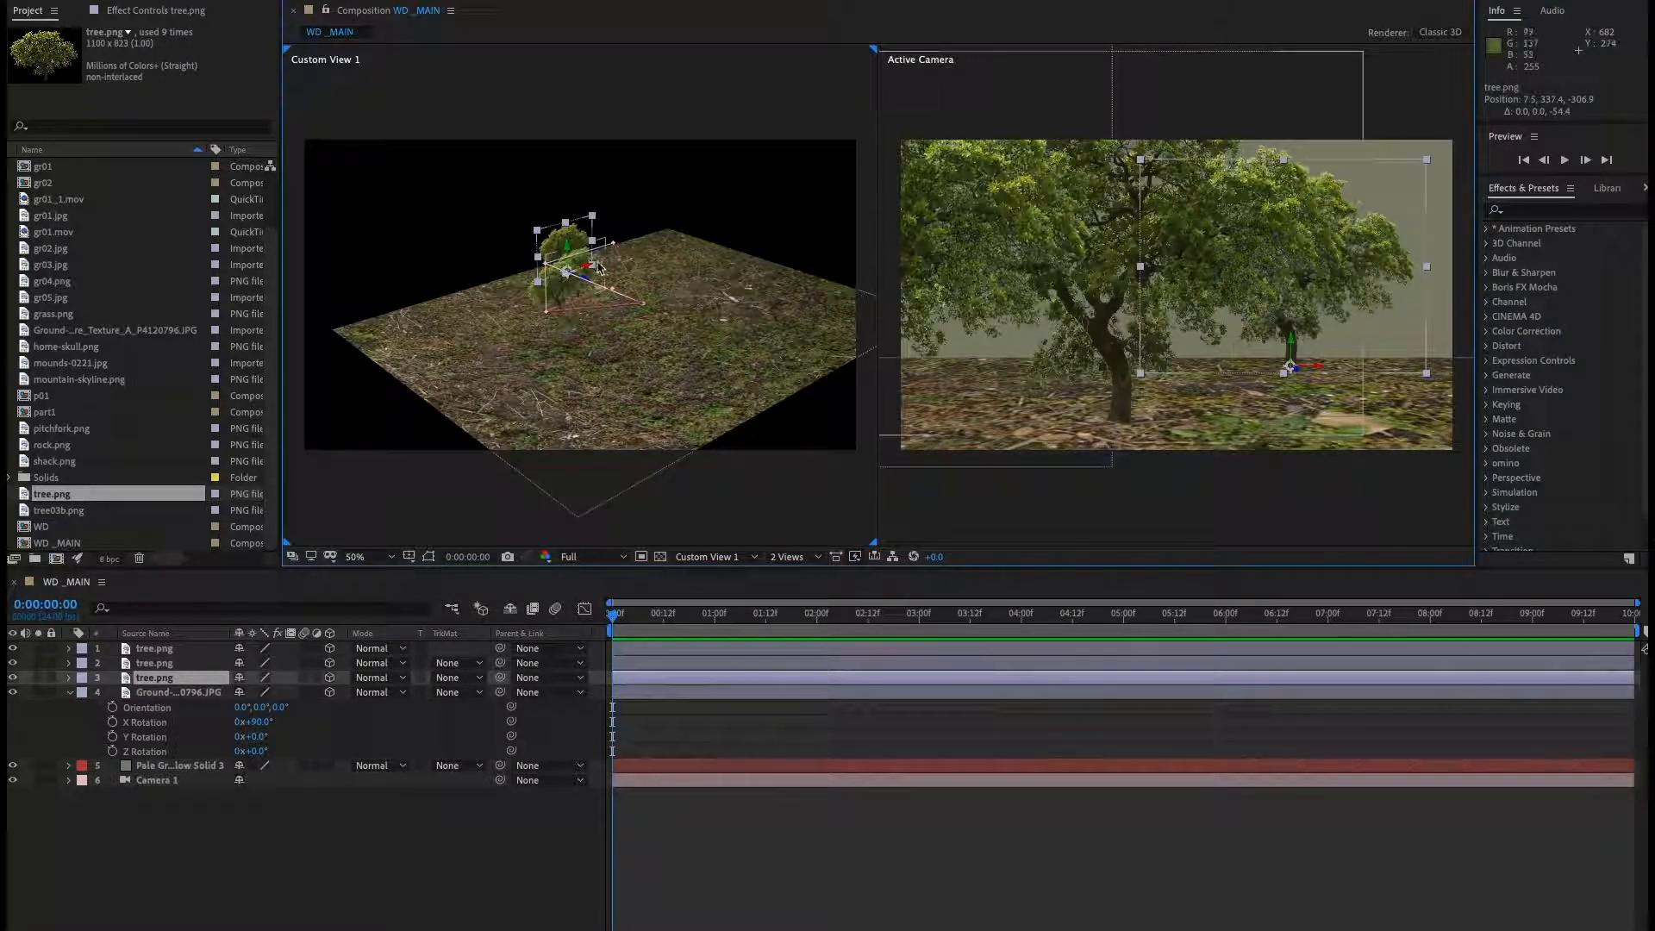
left_click_drag(592, 274, 710, 256)
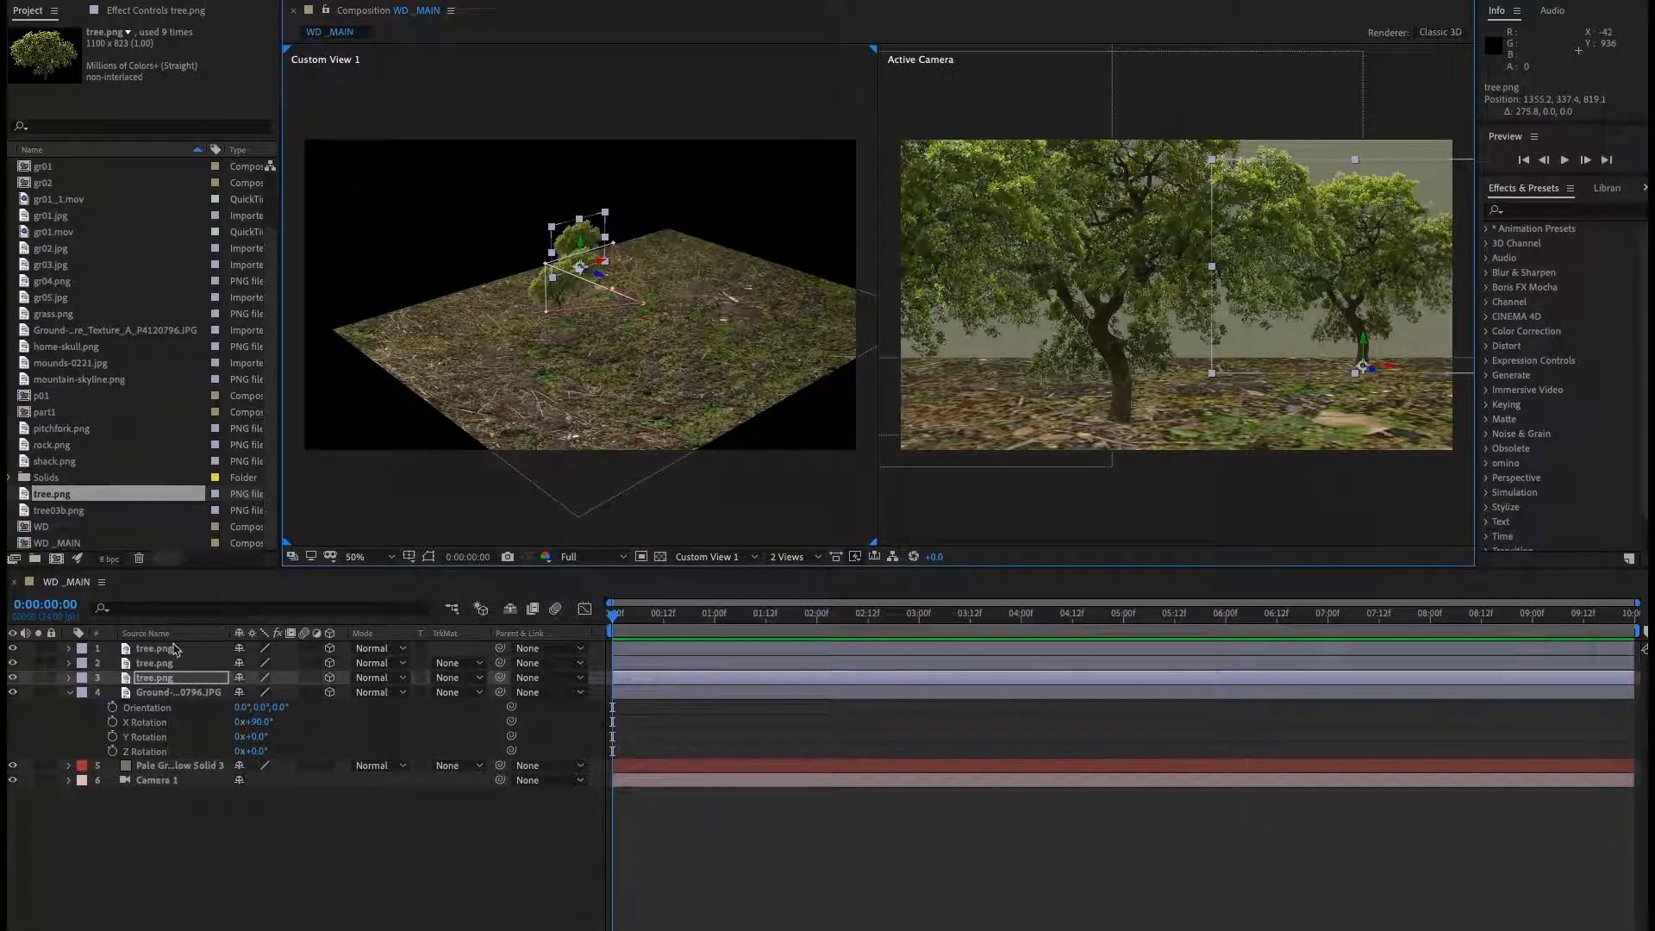
Select the top two tree layers and shift them together to the left.
left_click(155, 664)
left_click(164, 653, "shift")
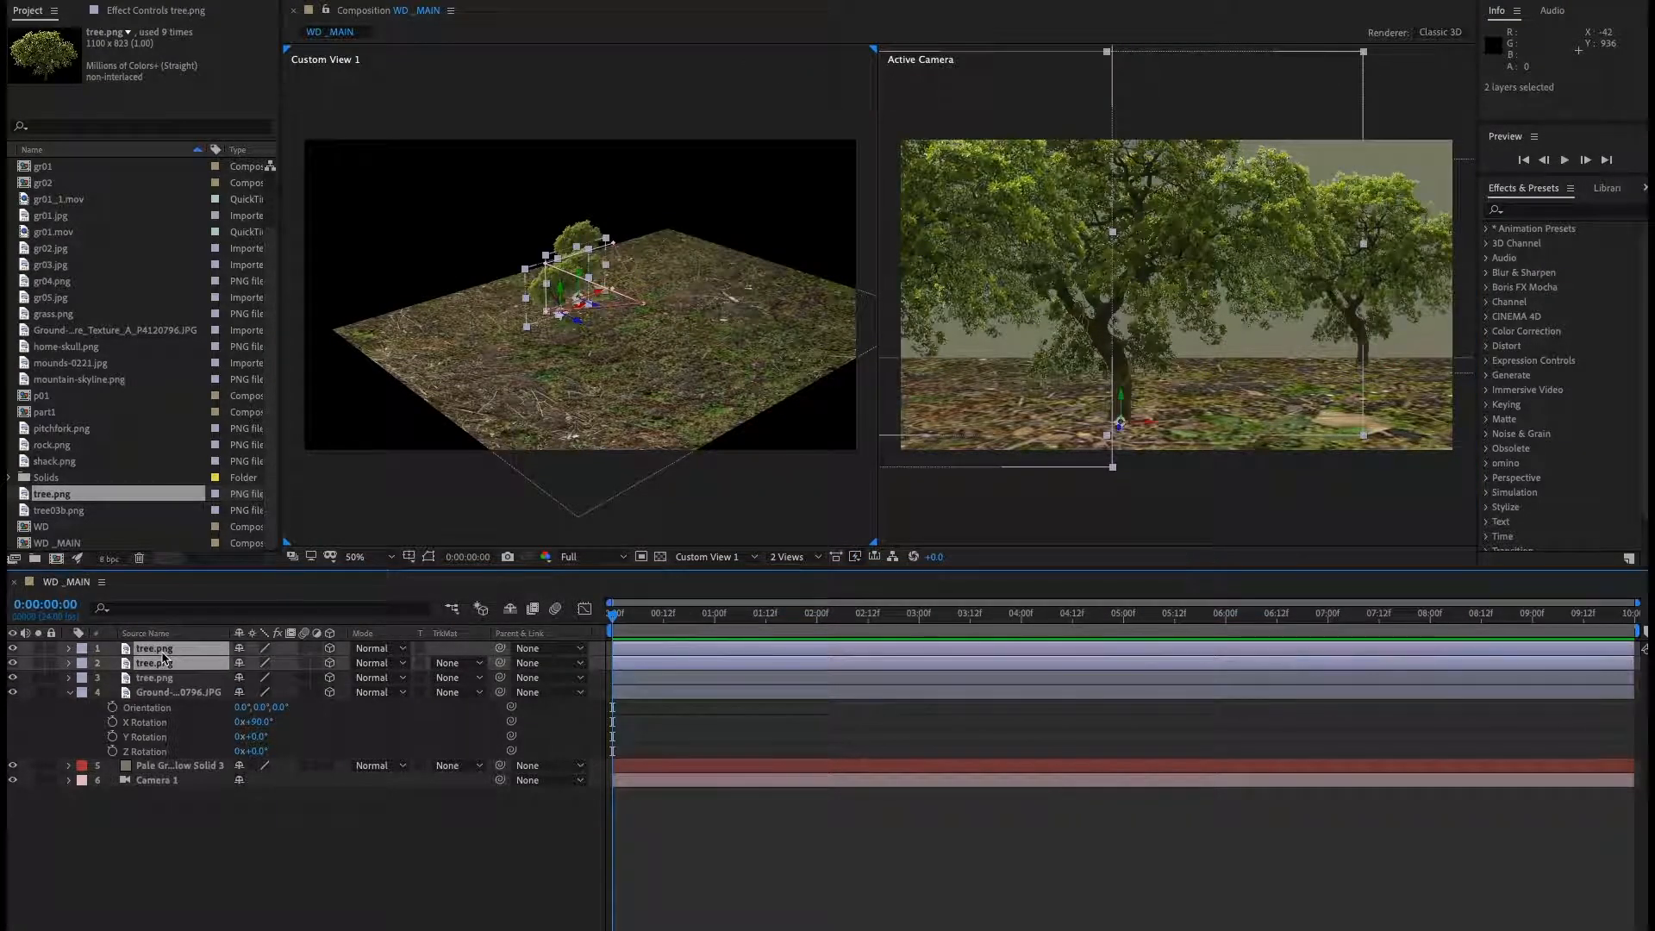
left_click_drag(601, 298, 529, 317)
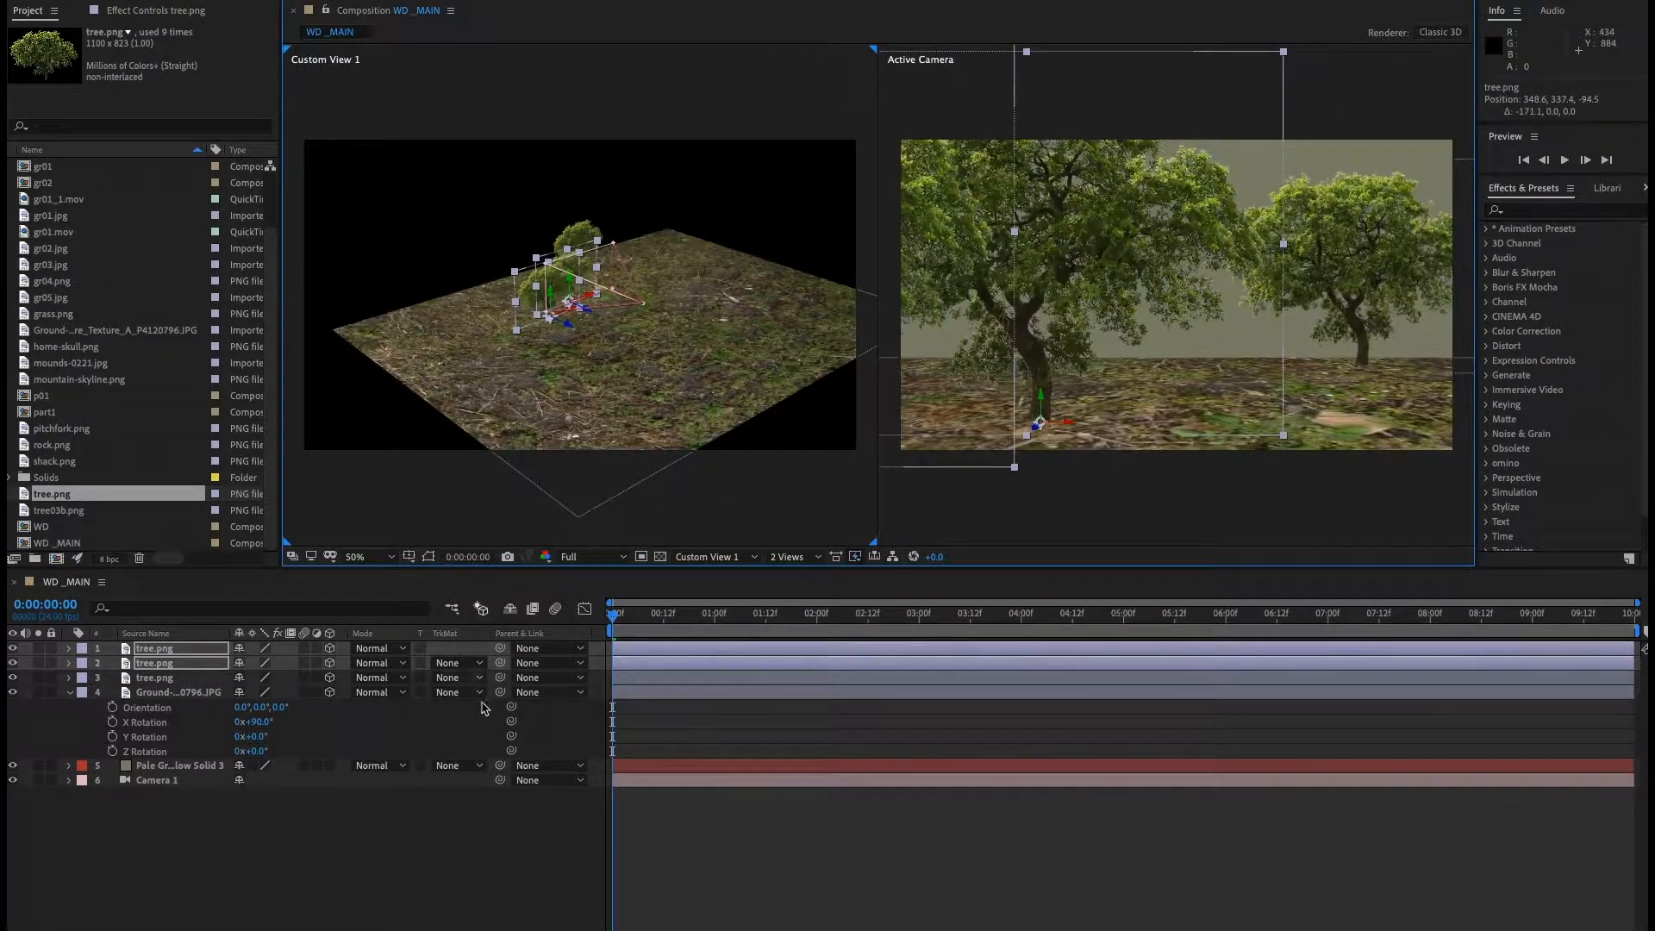
left_click(369, 849)
Move the second tree layer slightly to the right.
left_click(164, 663)
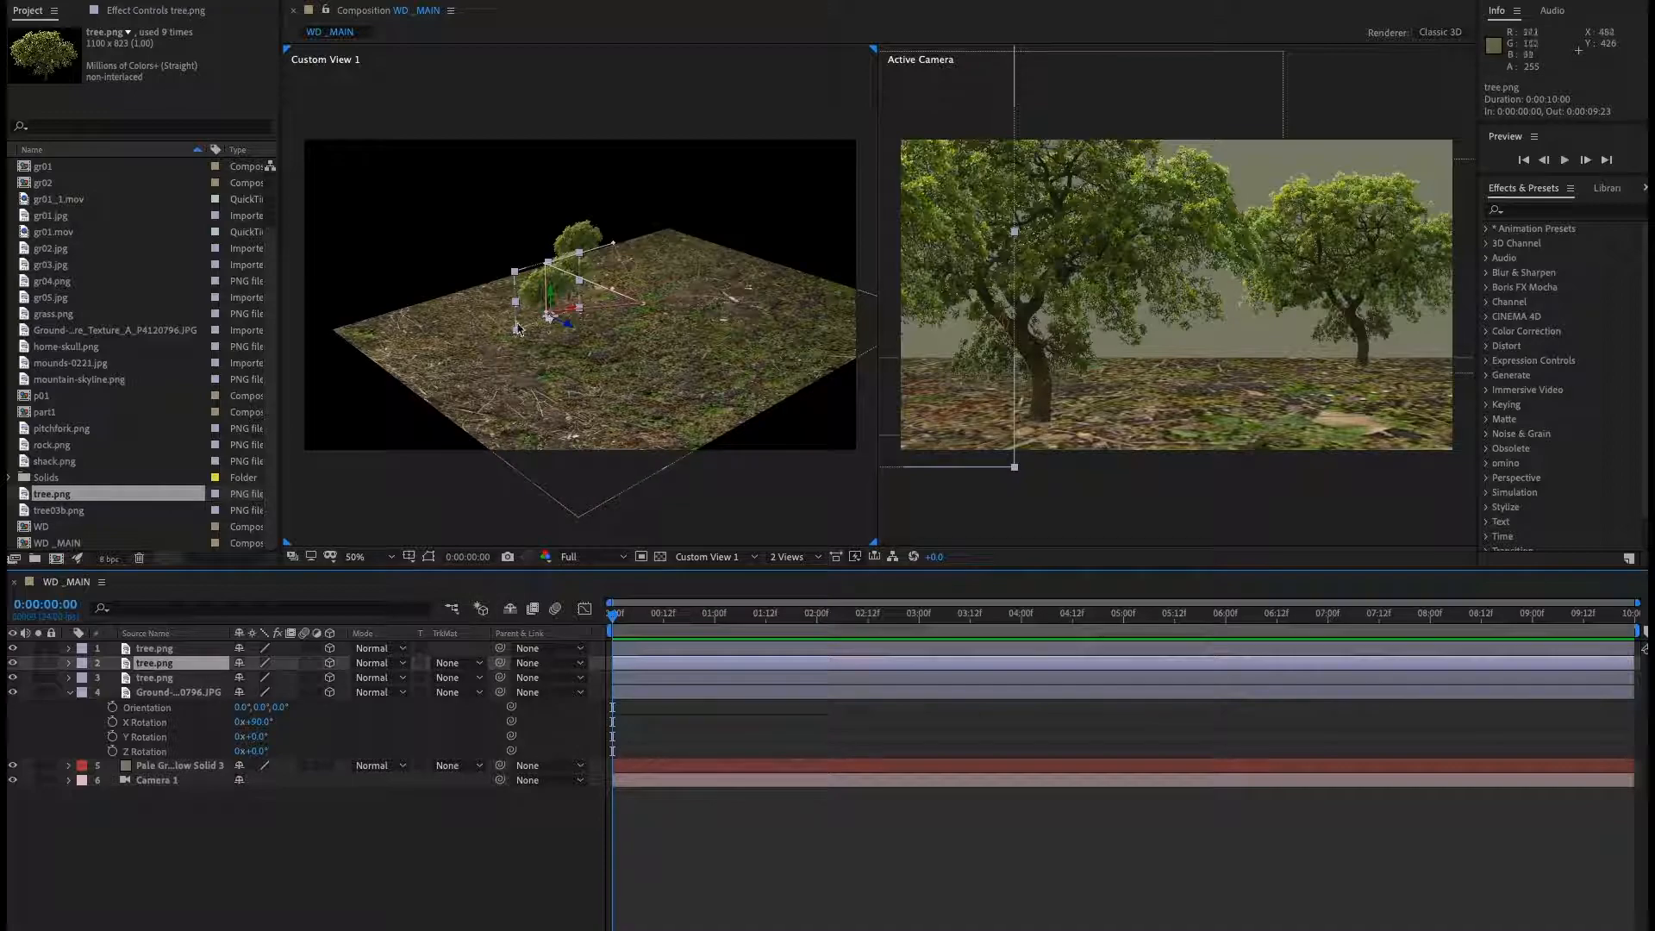
left_click_drag(578, 308, 580, 401)
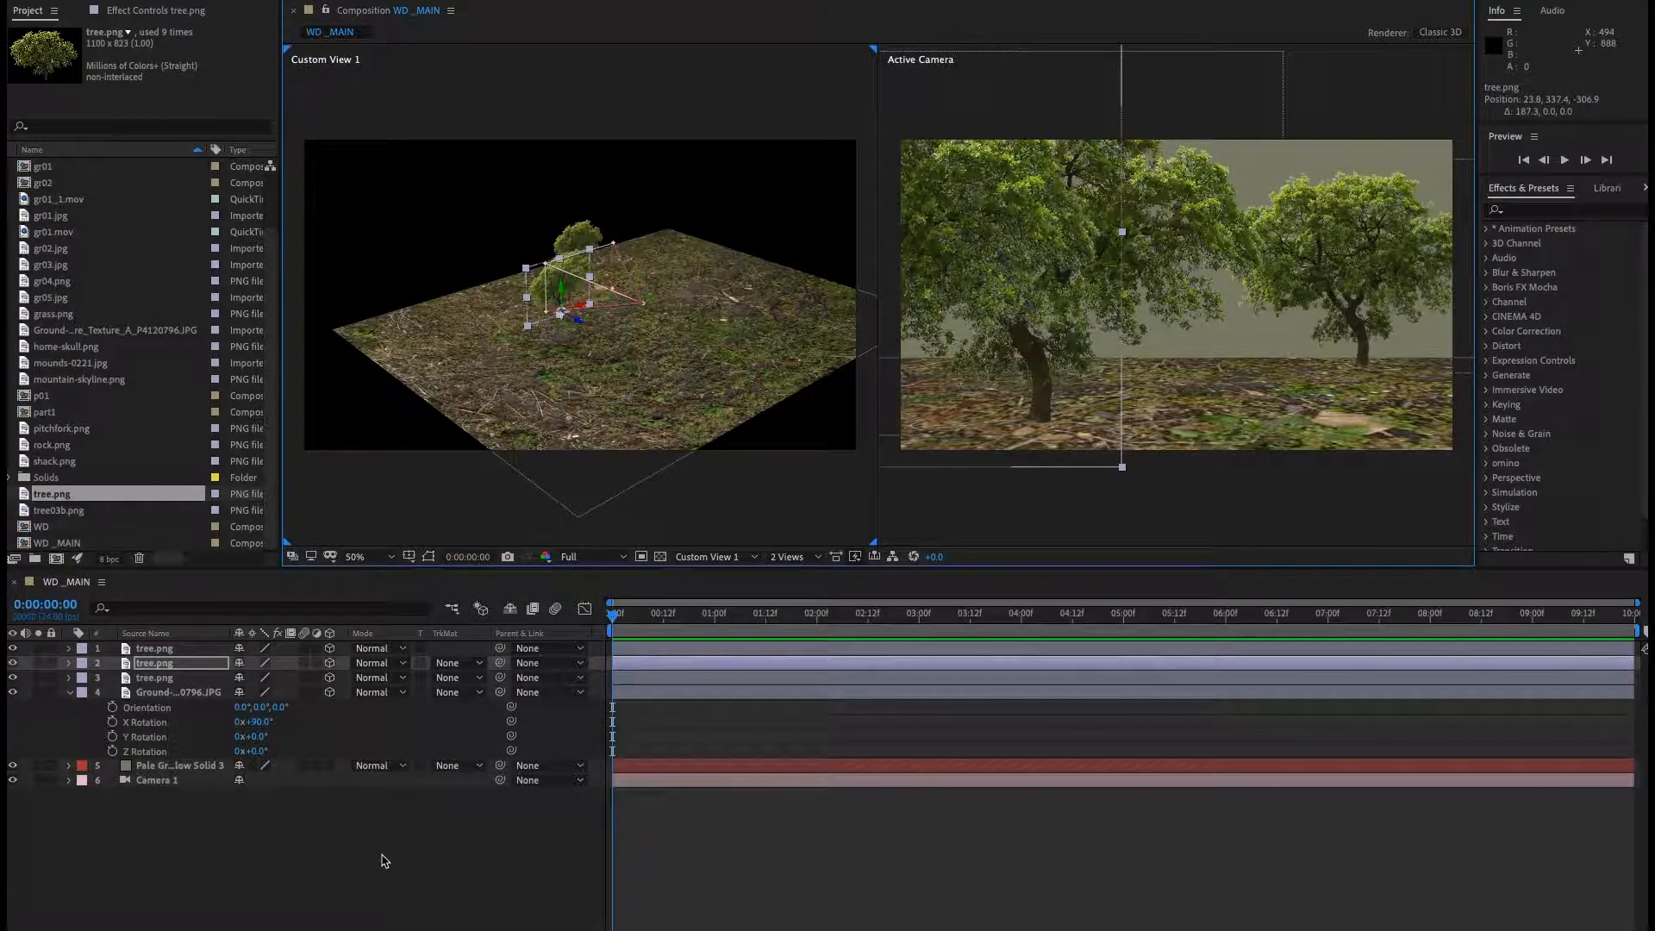
left_click(380, 857)
Pull Camera 1 back along Z by about 563 to frame all the trees.
left_click(142, 781)
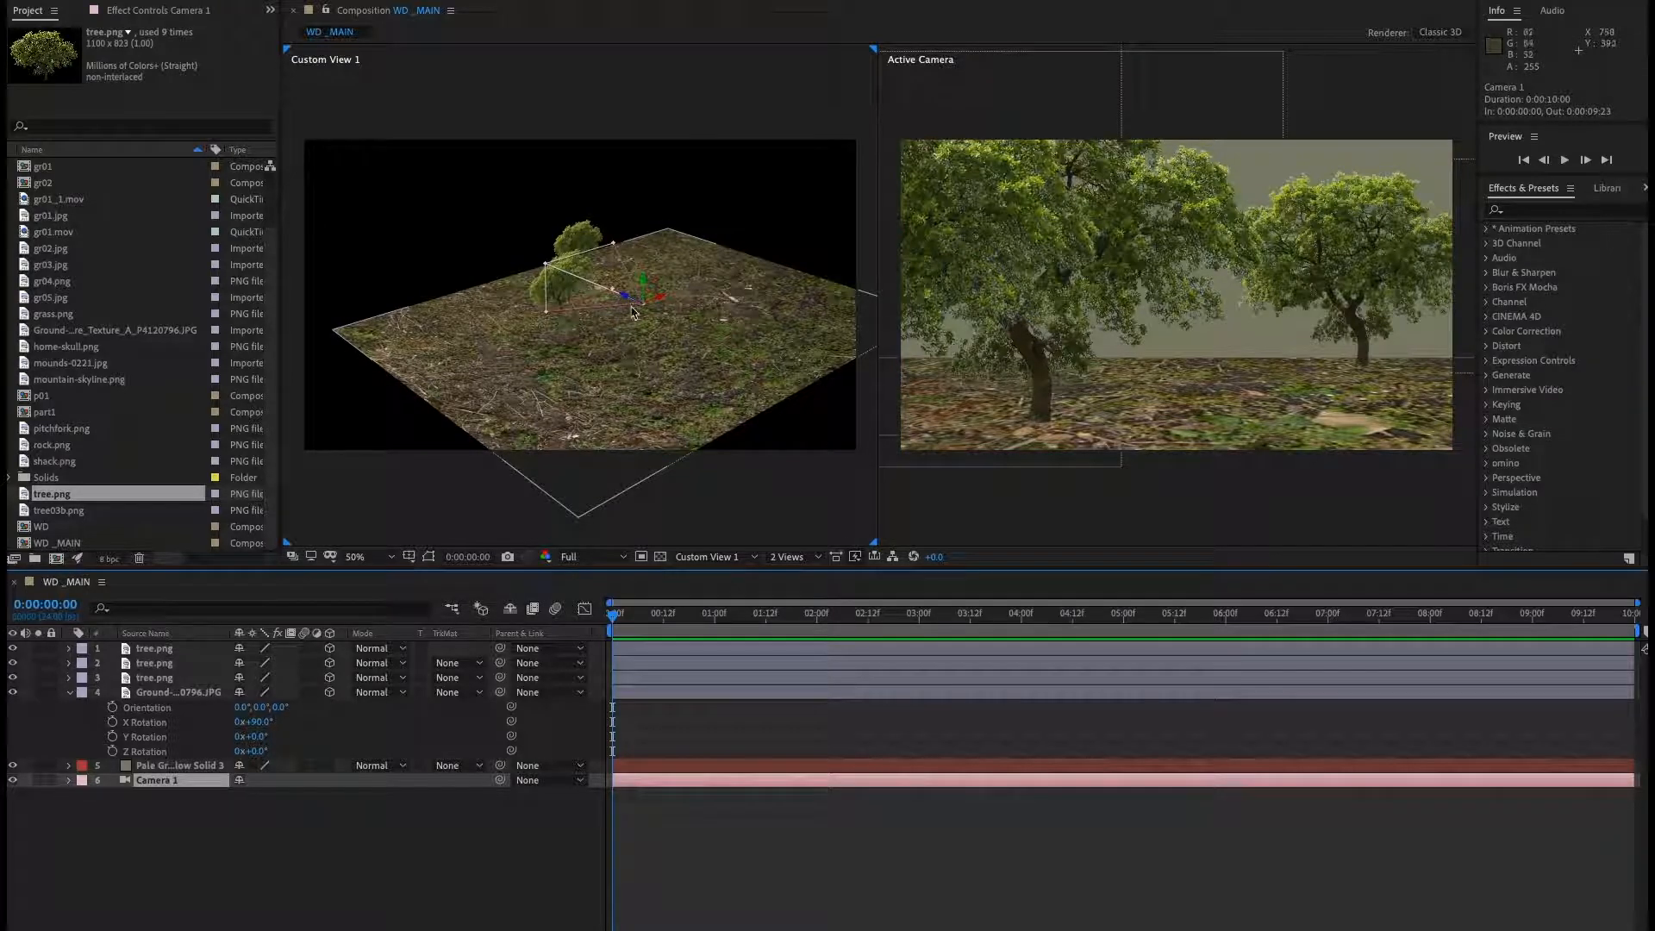
left_click_drag(627, 304, 837, 413)
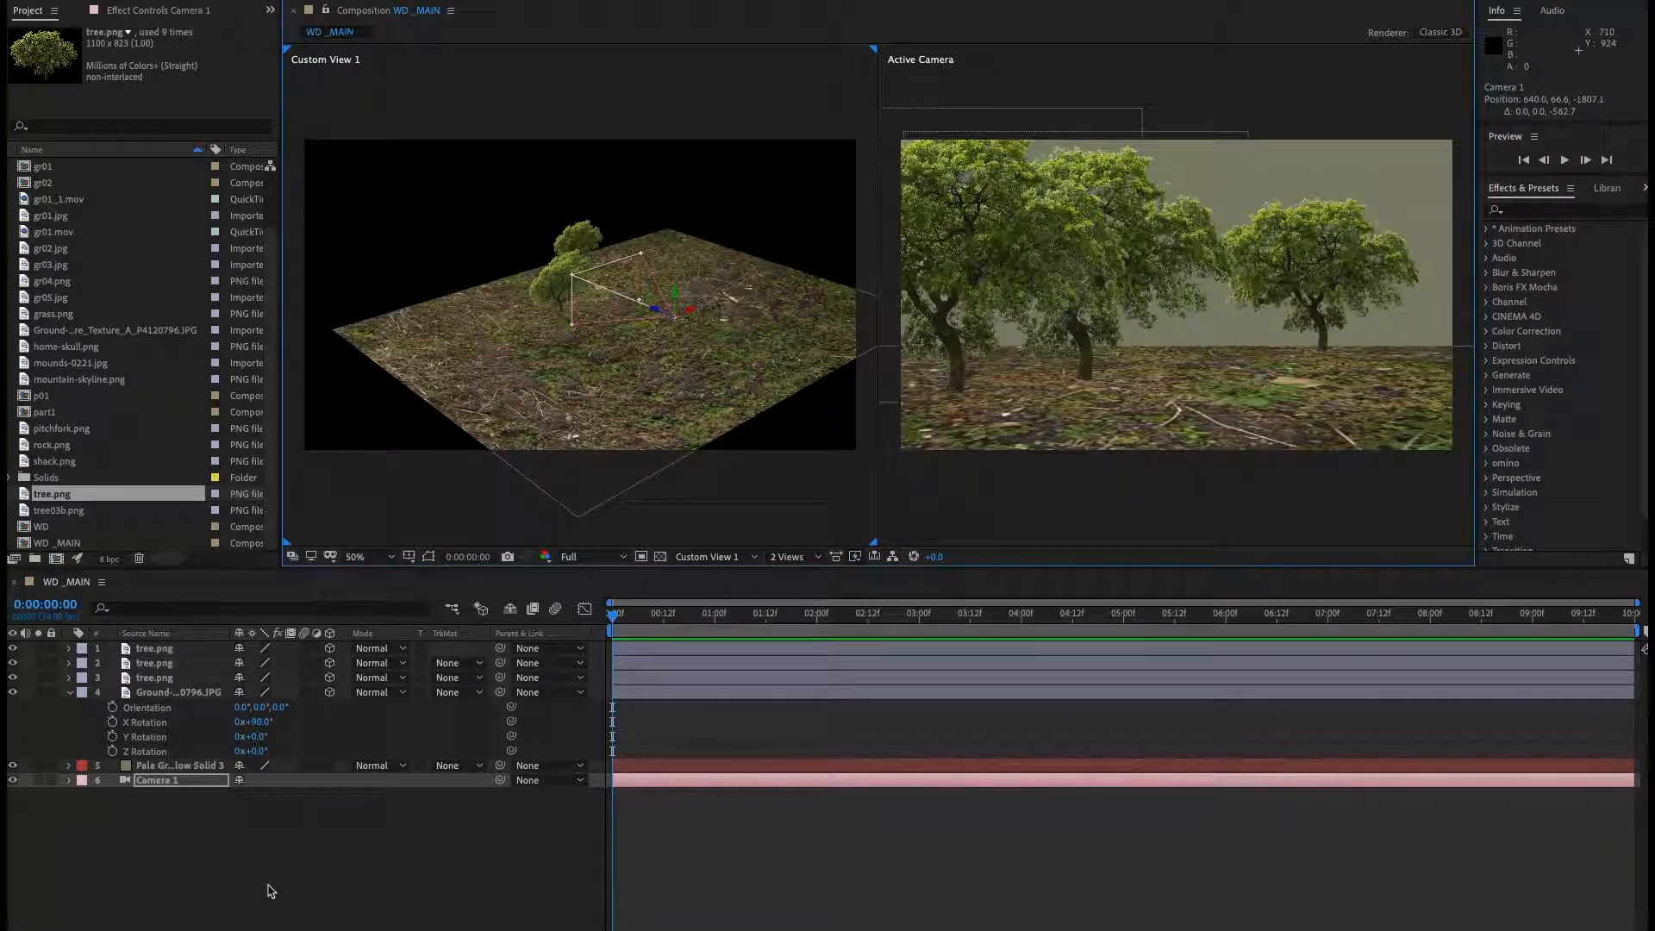
left_click(282, 862)
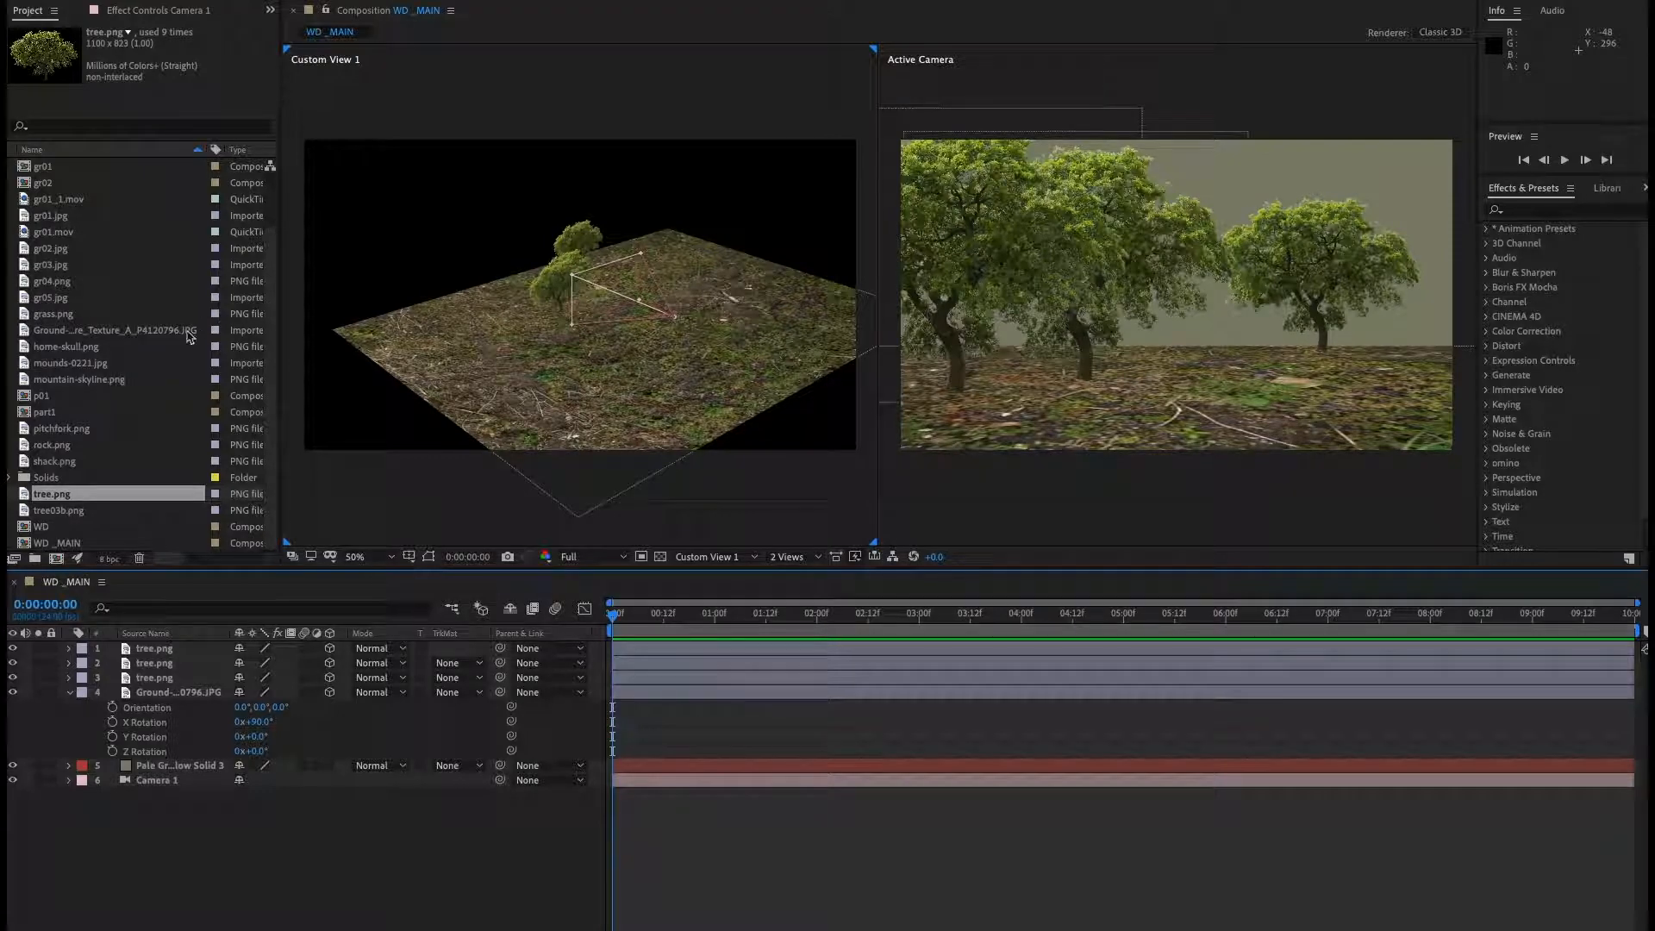
Add mounds-0221.jpg to the top of the composition and open it in the layer view.
left_click(93, 365)
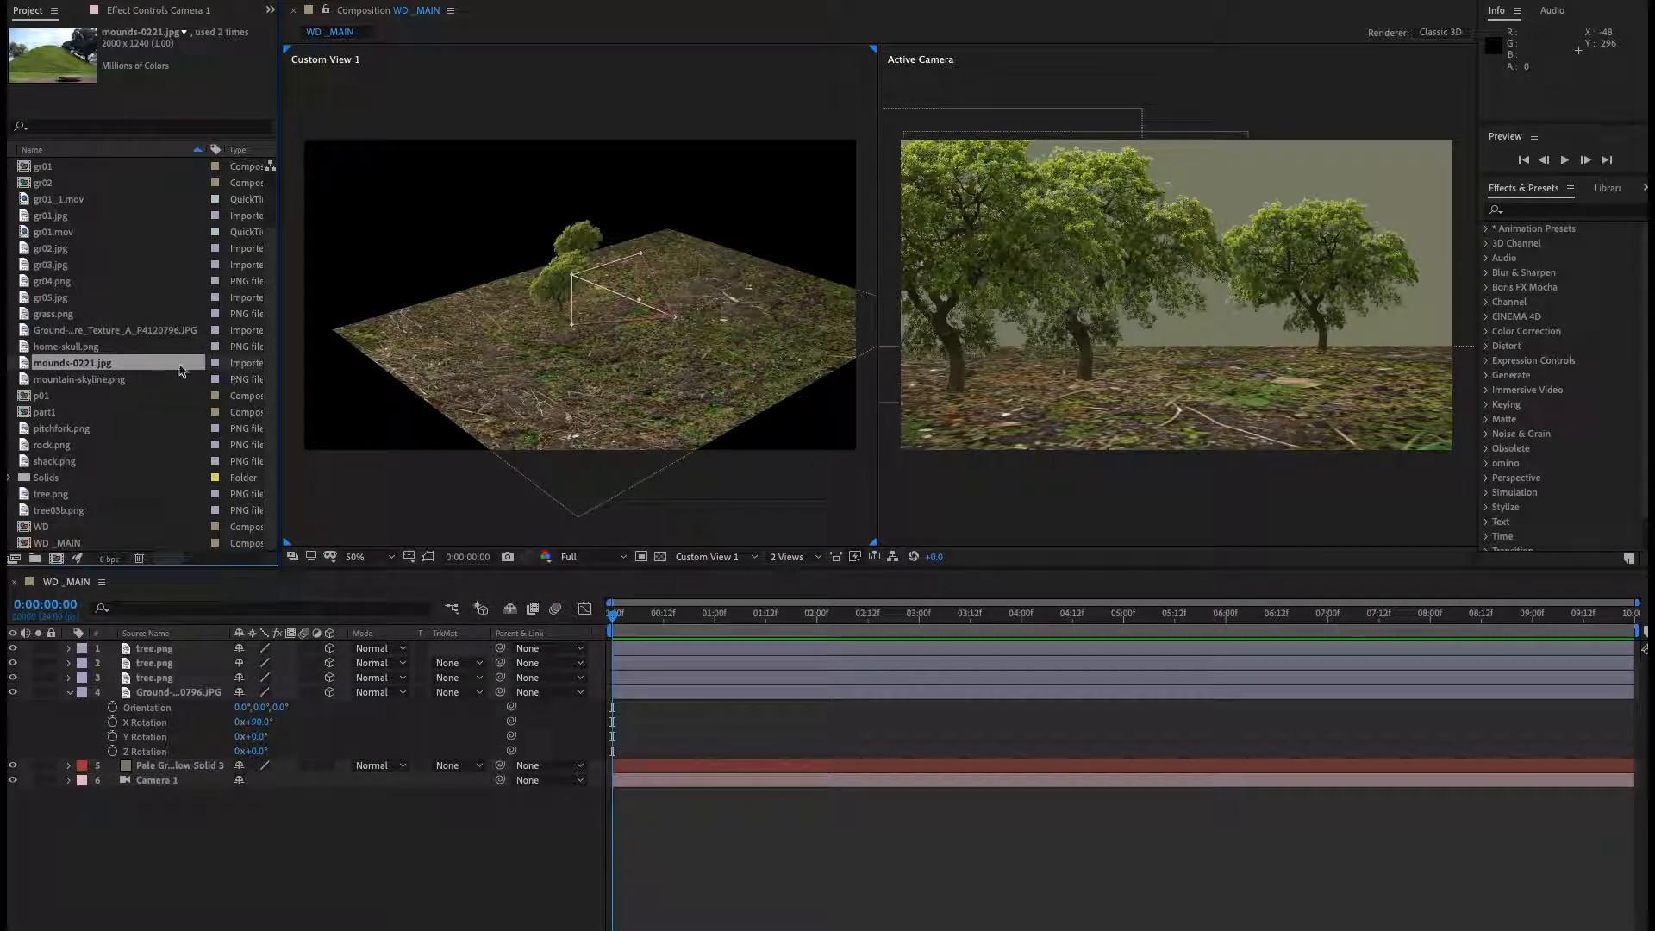
left_click_drag(148, 546, 175, 640)
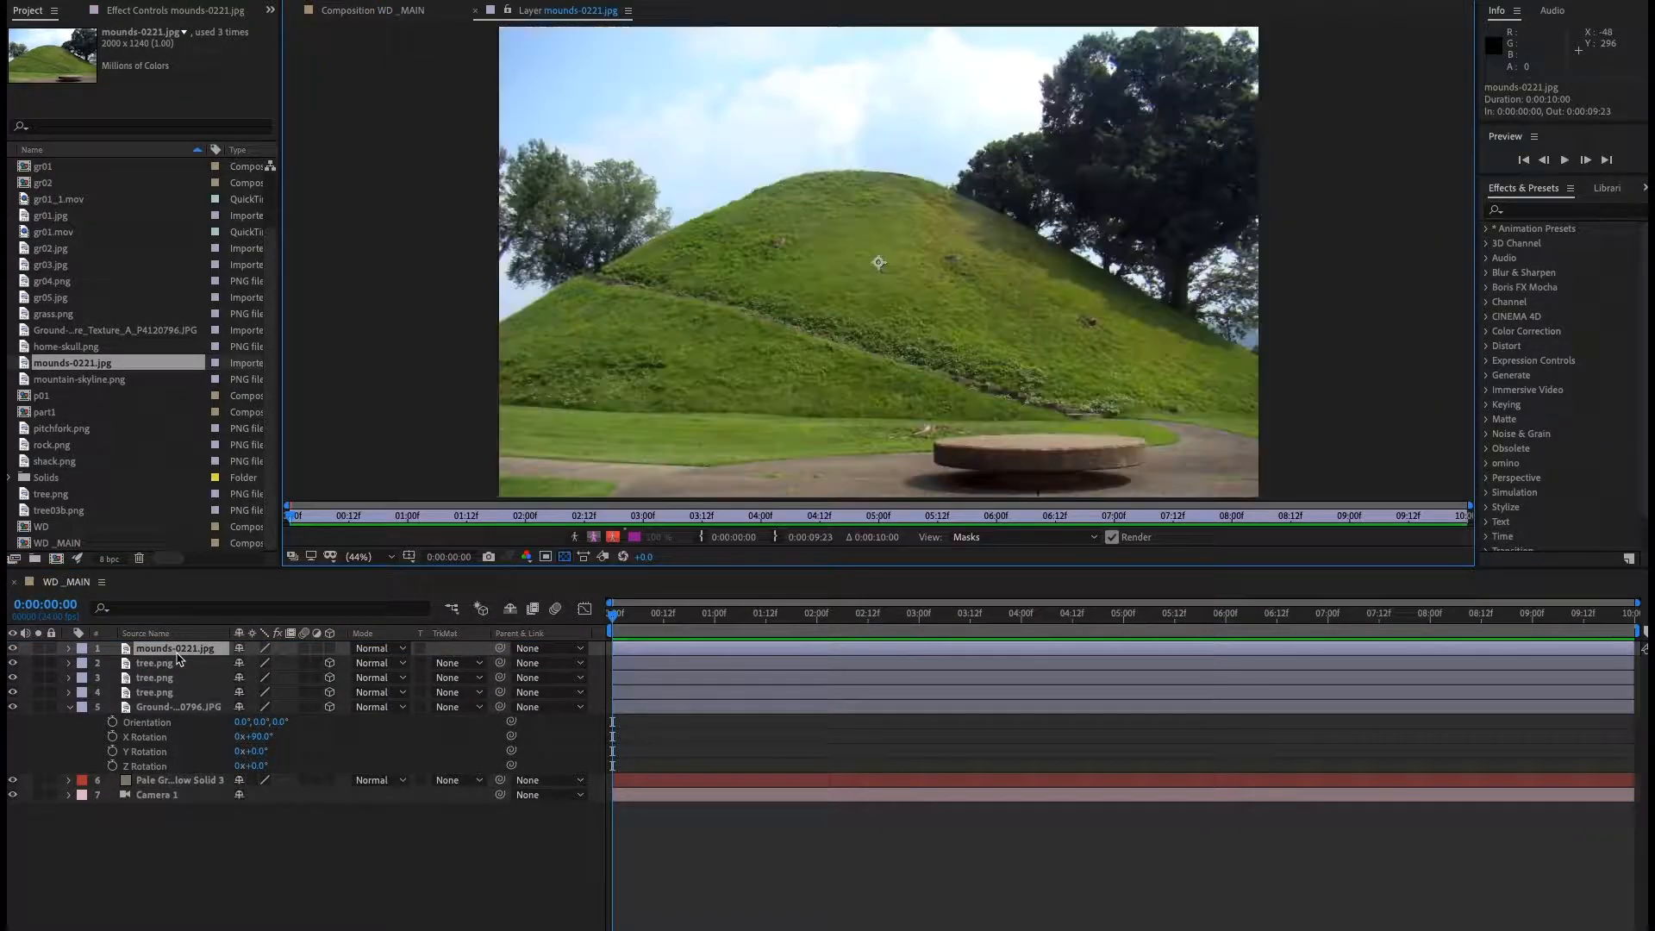
double_click(173, 648)
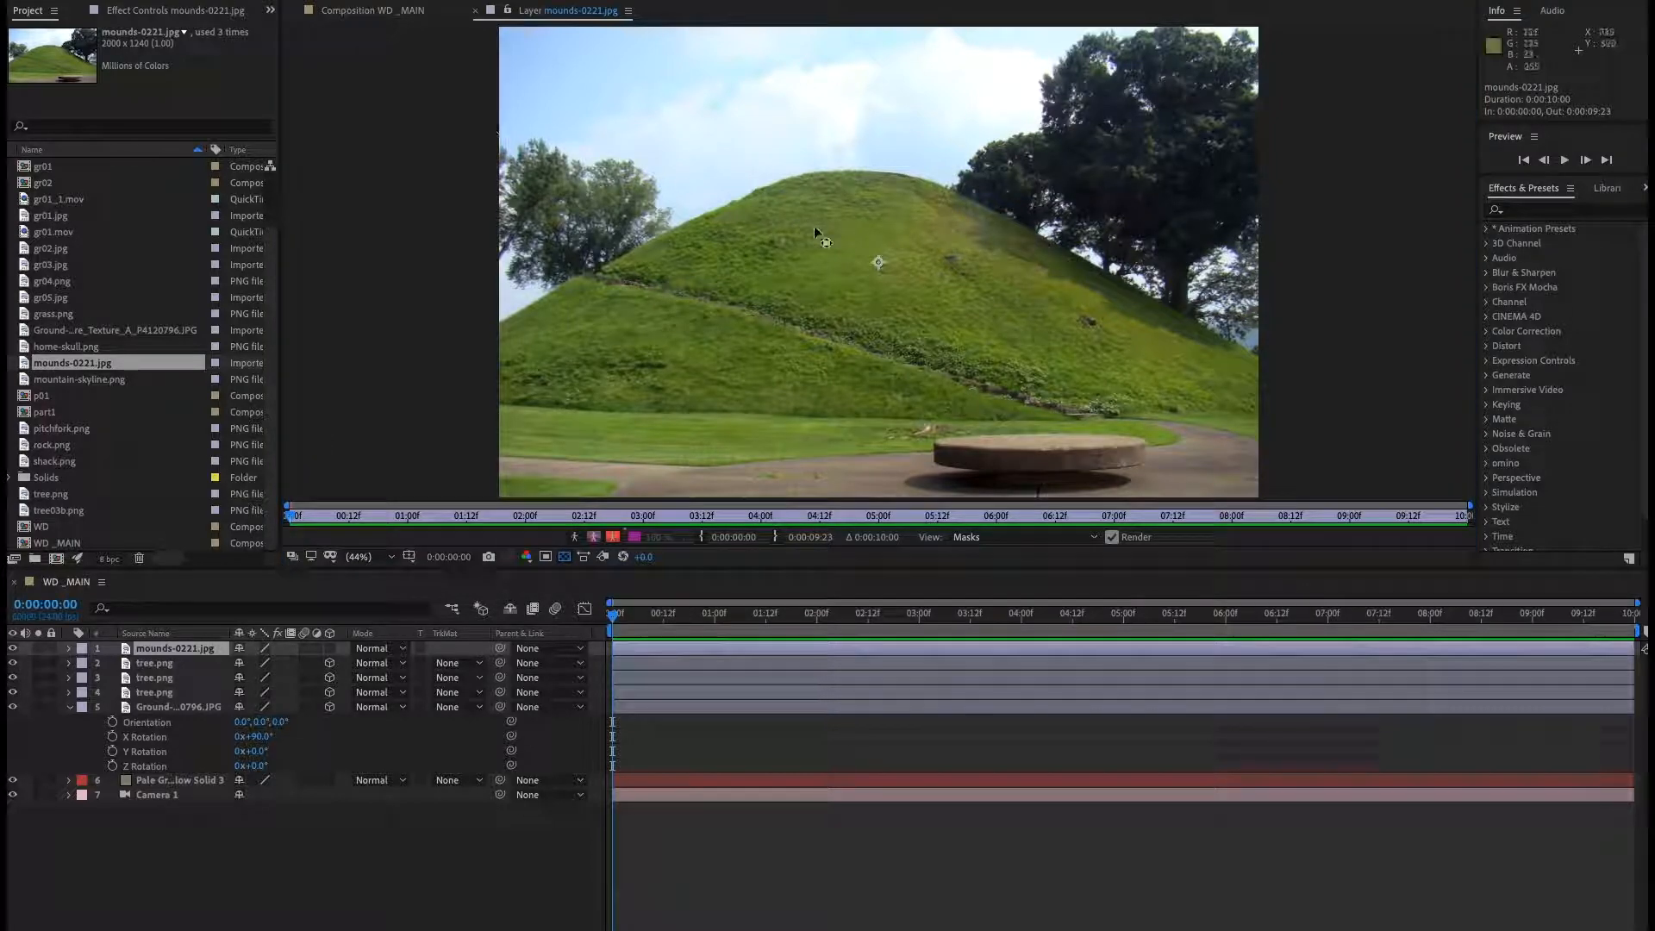
Move the mound layer's anchor point down to the hill's base and draw a closed Pen mask around the hill's top.
left_click_drag(874, 260, 879, 412)
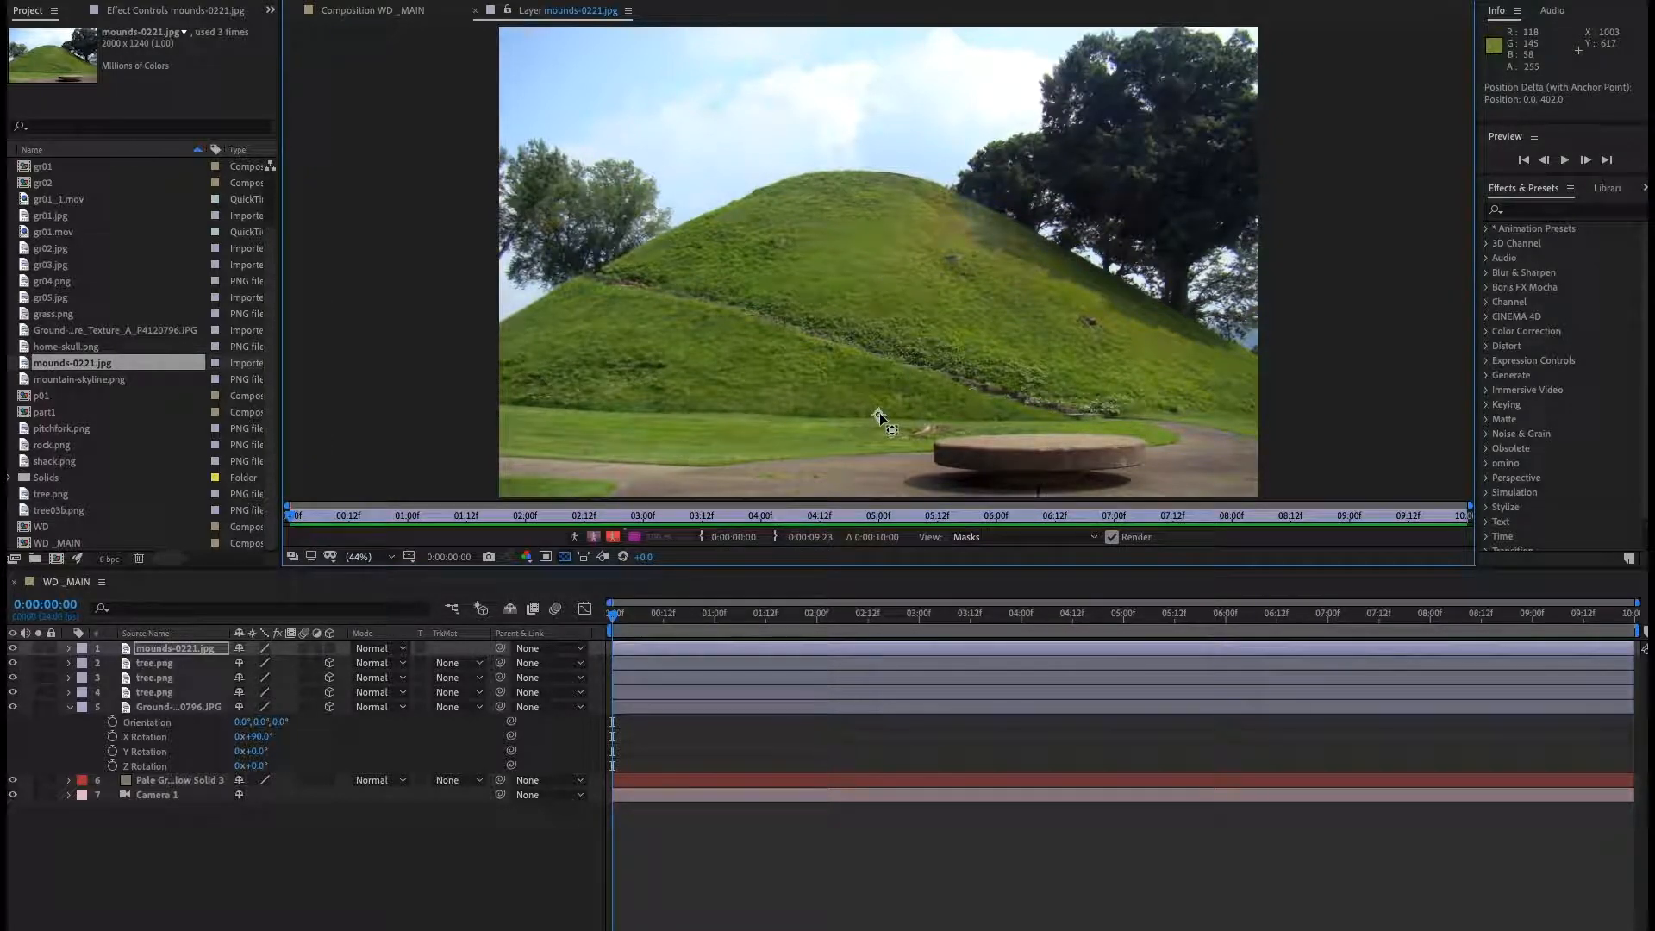
key("g")
left_click(479, 331)
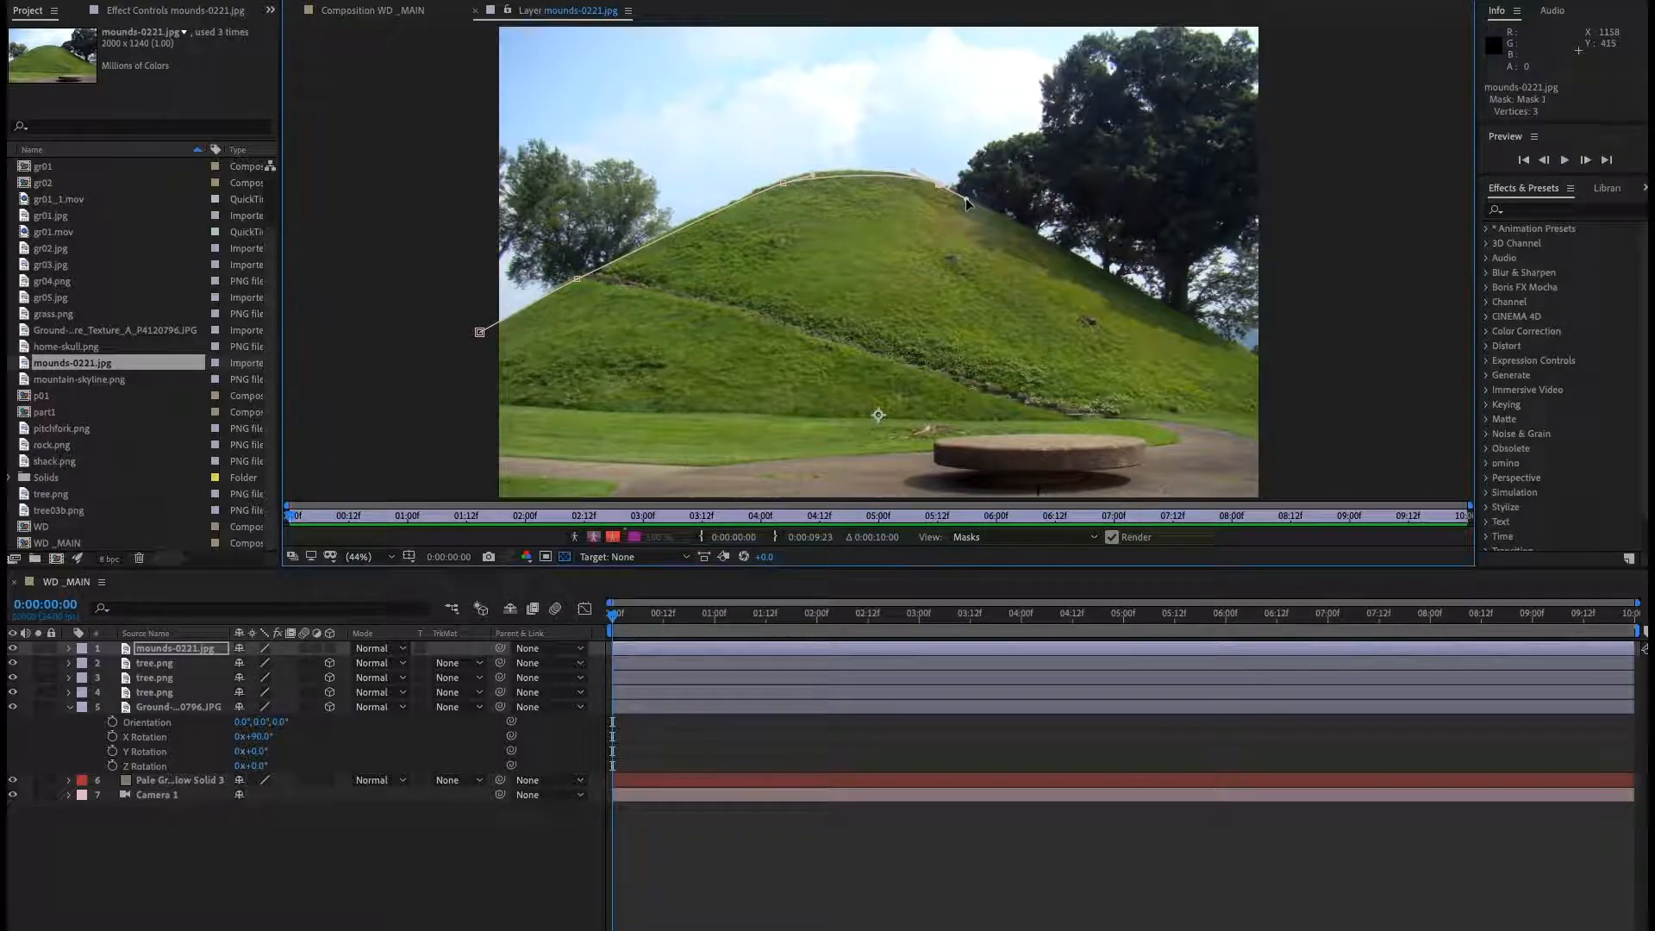
left_click(1043, 242)
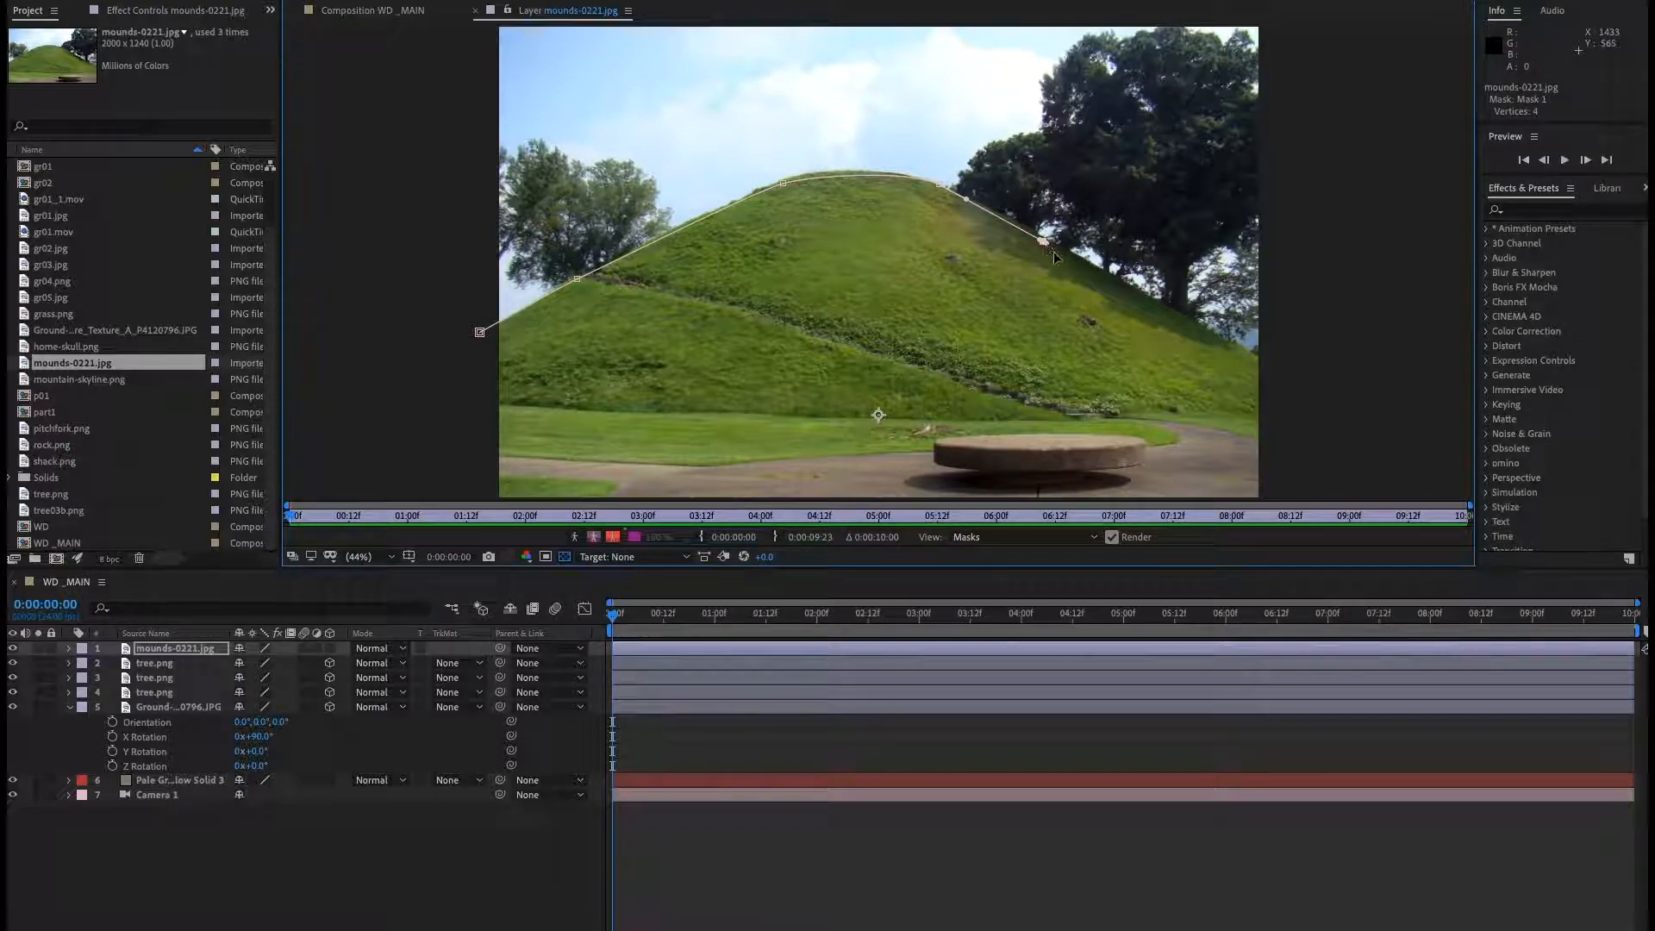
left_click(462, 403)
left_click(479, 332)
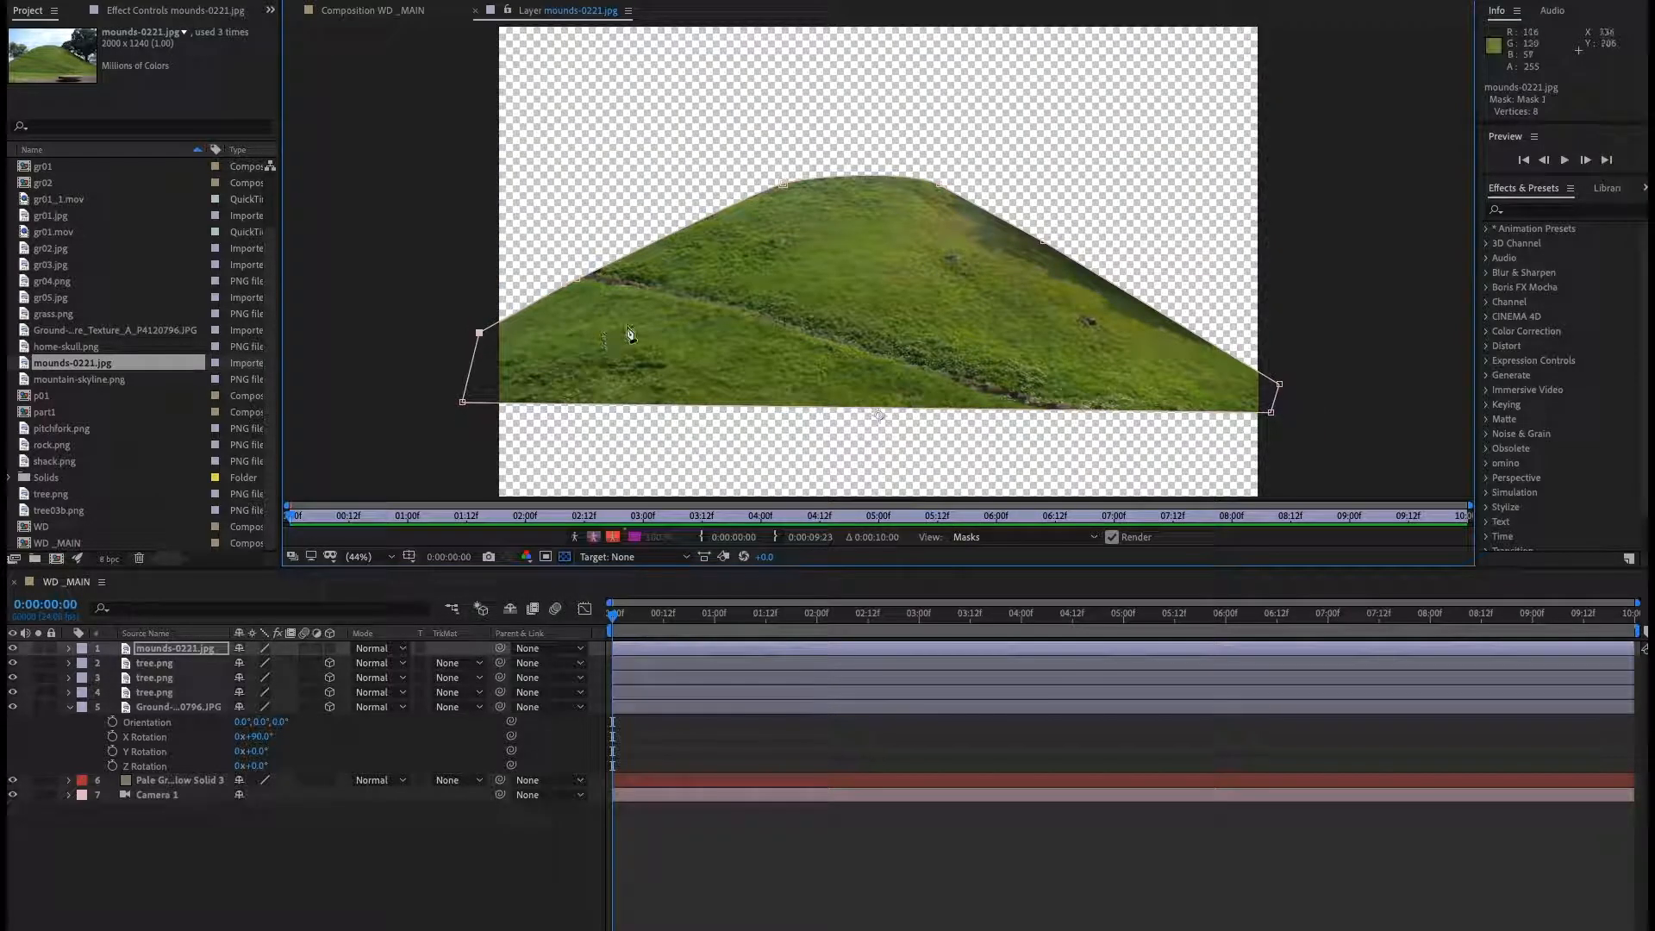
Set Mask 1's feather on the mounds layer to 3 pixels.
left_click(189, 652)
key("m")
key("m")
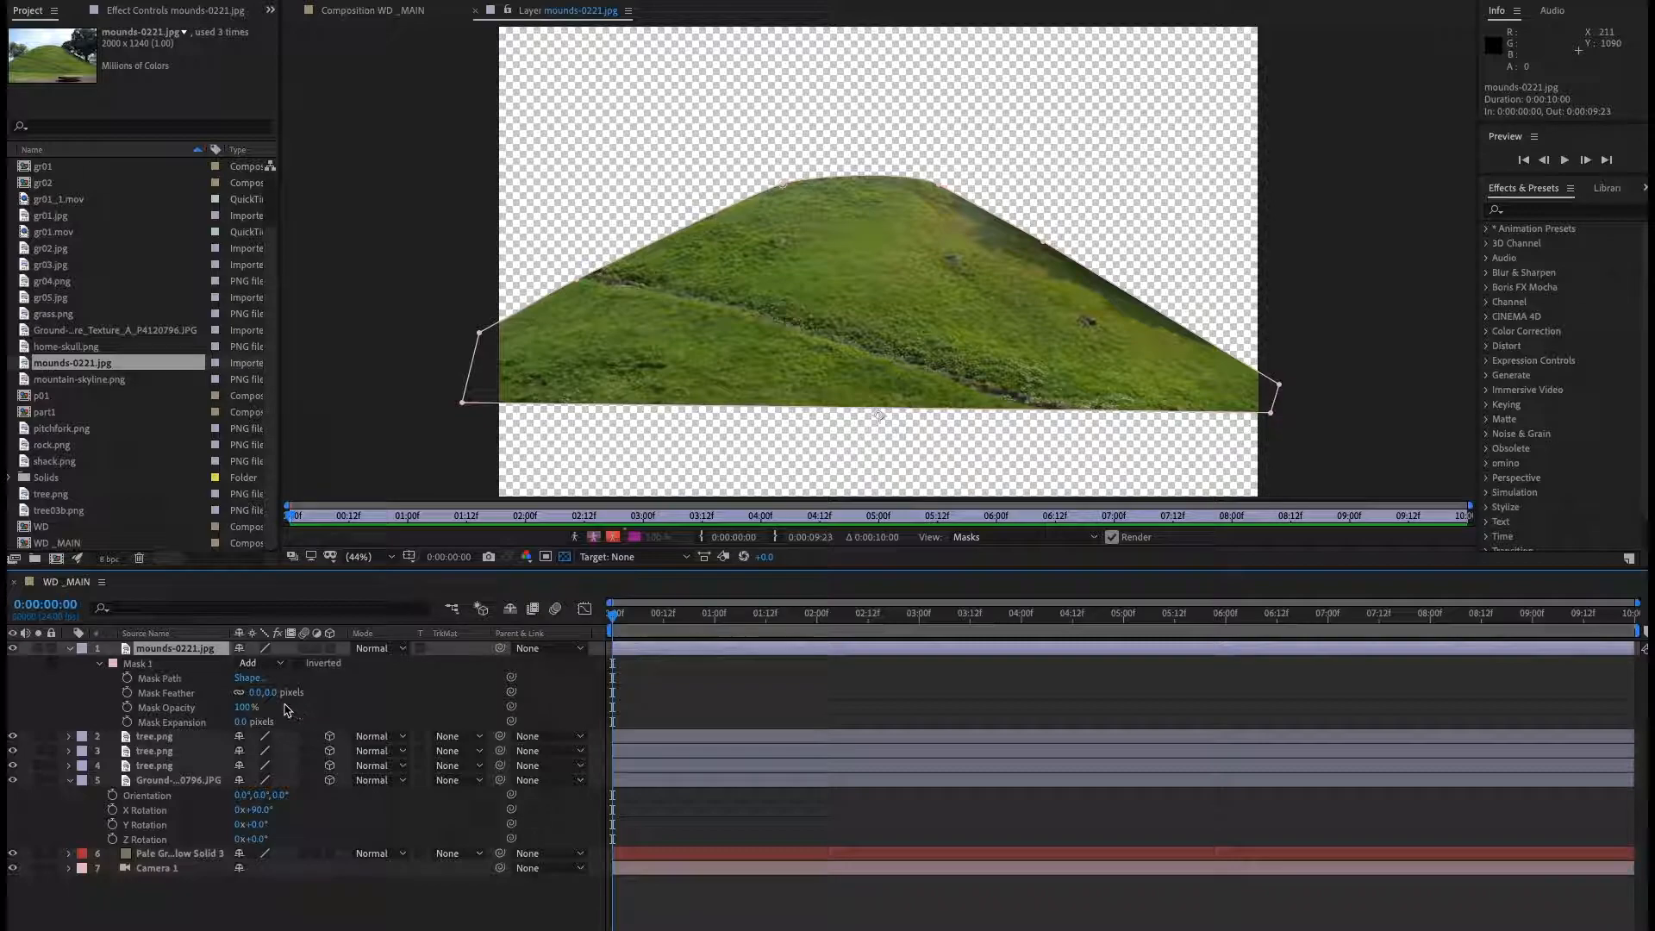
type("3")
key("Return")
key("Return")
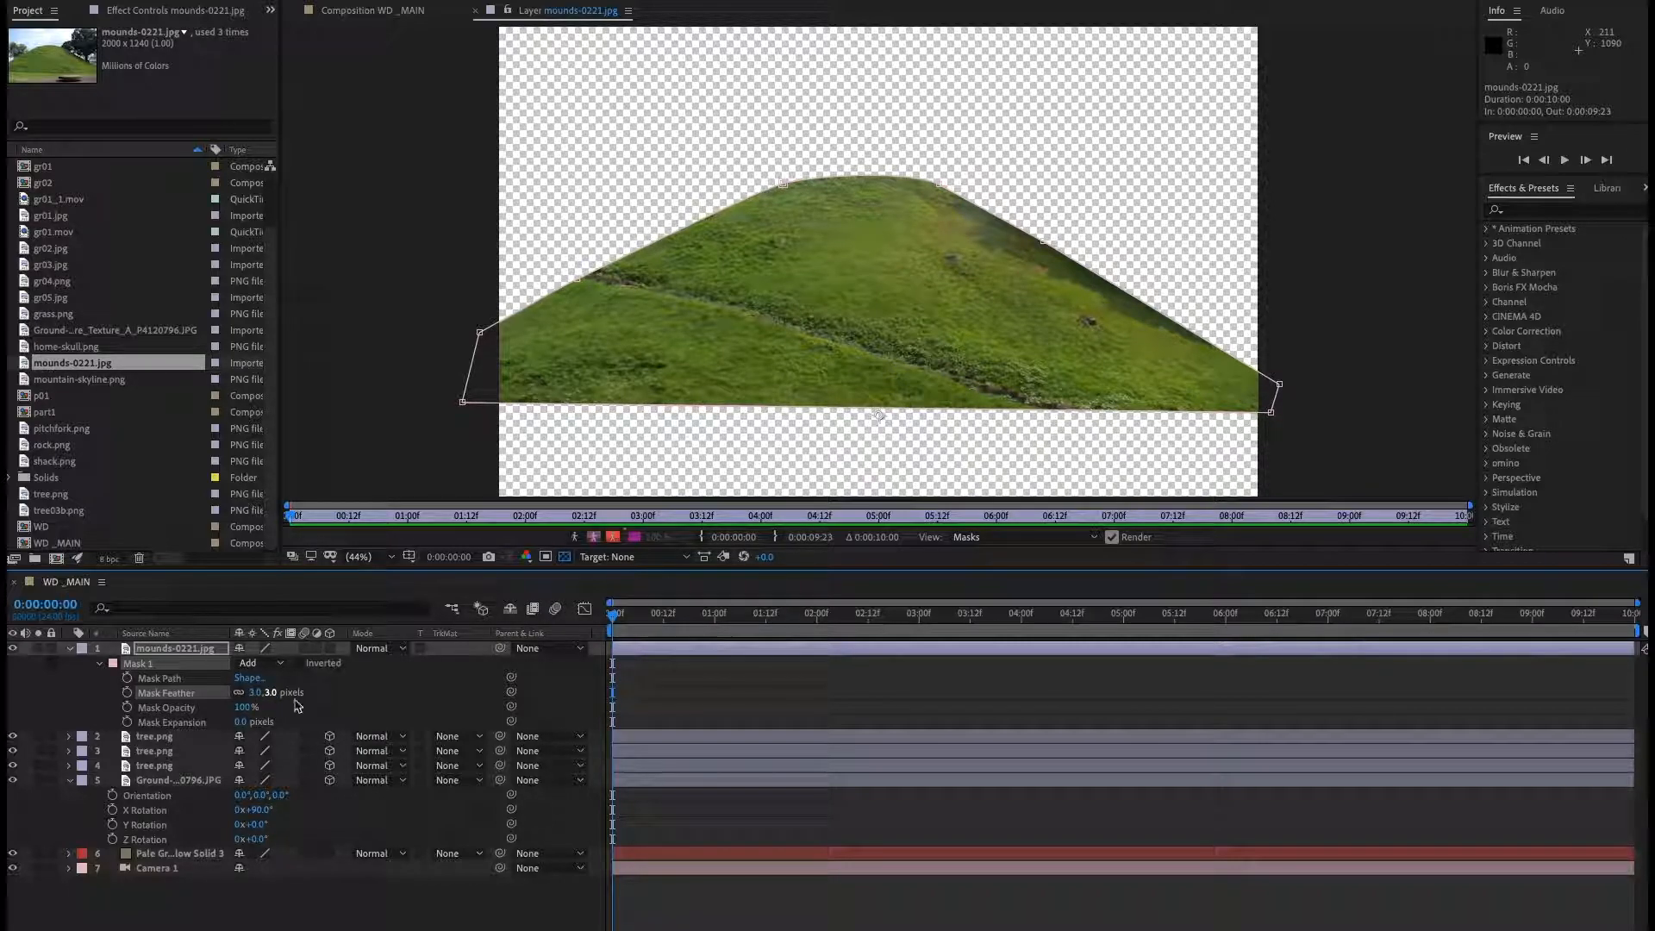
left_click(341, 927)
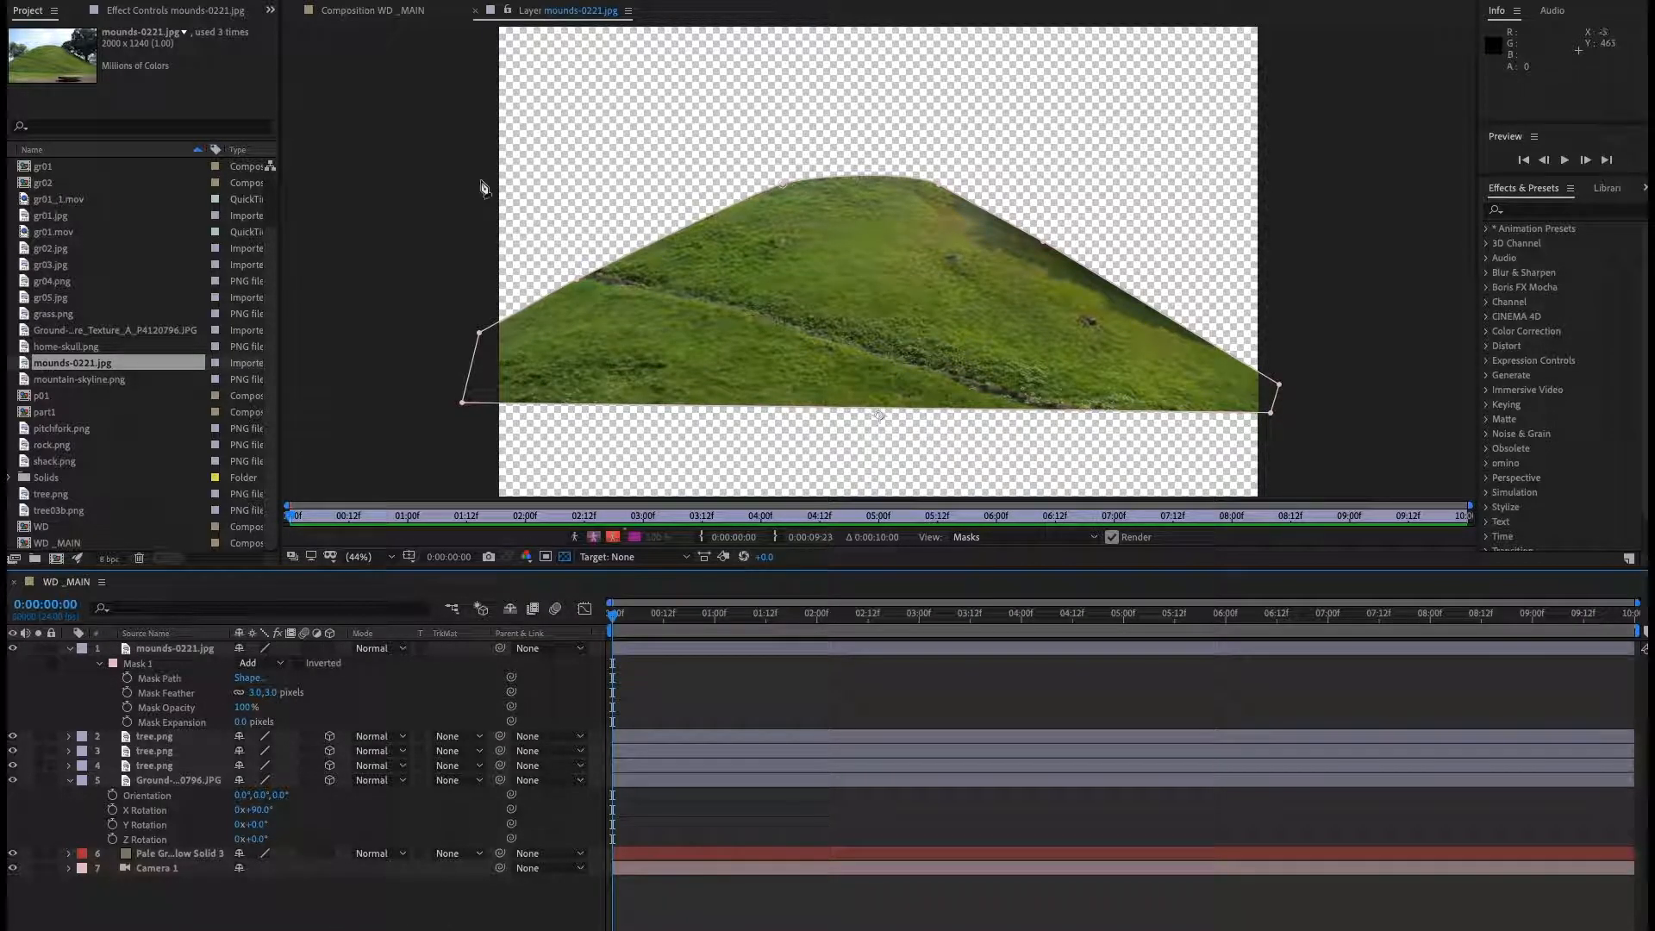
Return to the WD_MAIN composition and make the mounds-0221.jpg layer 3D.
left_click(477, 11)
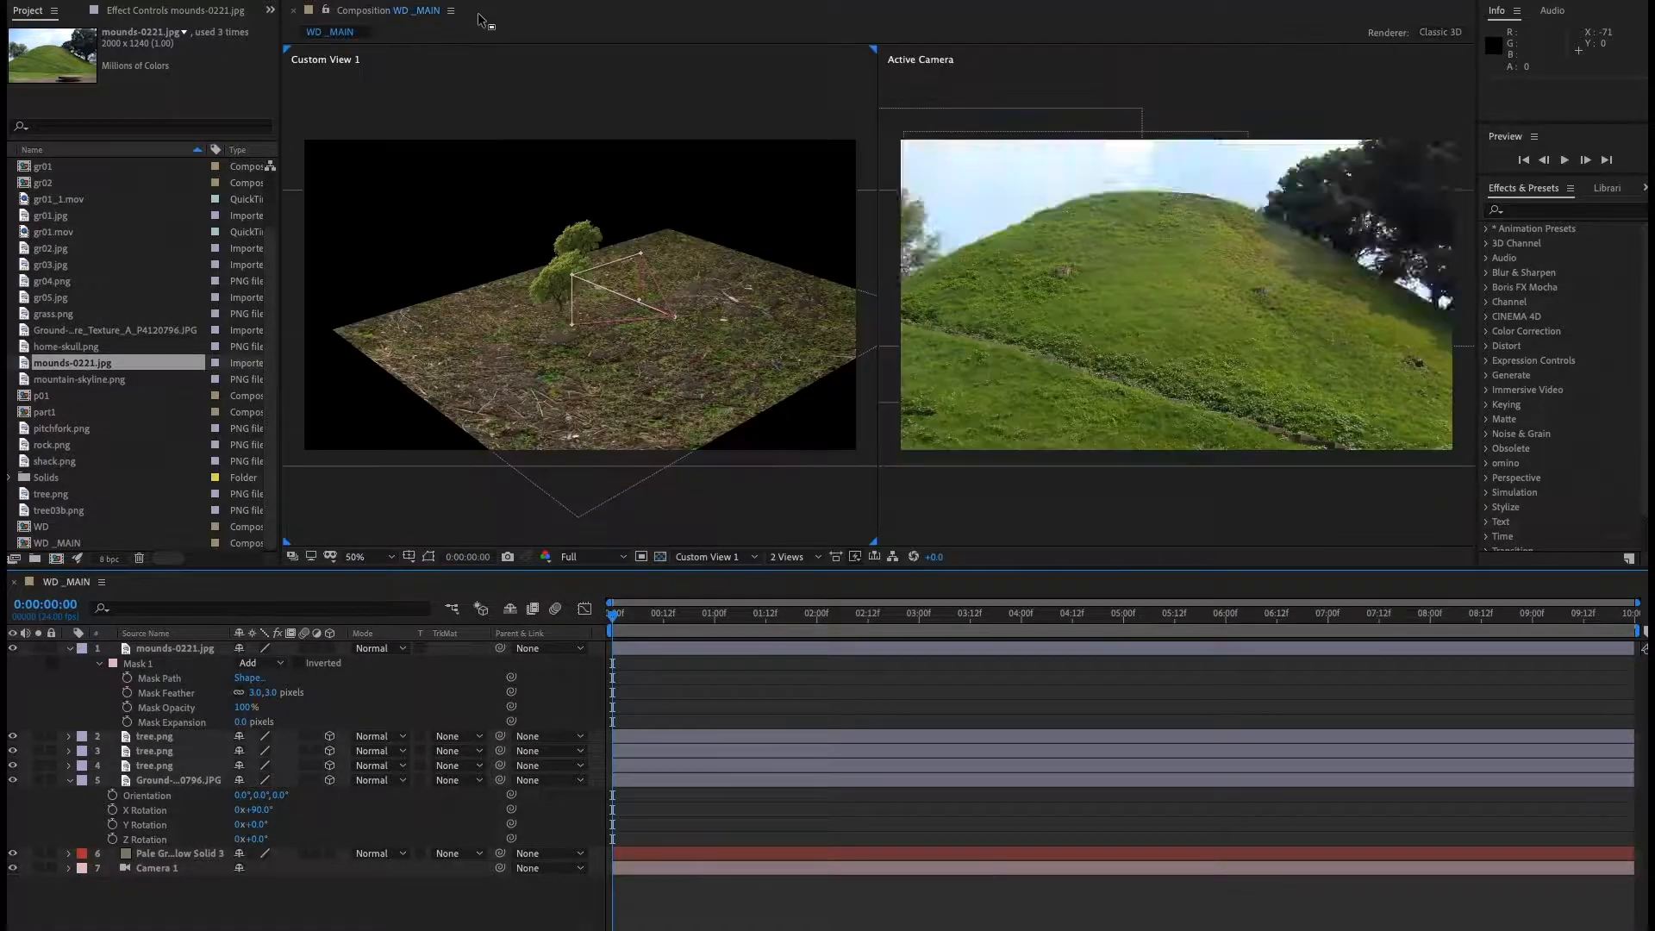
left_click(330, 648)
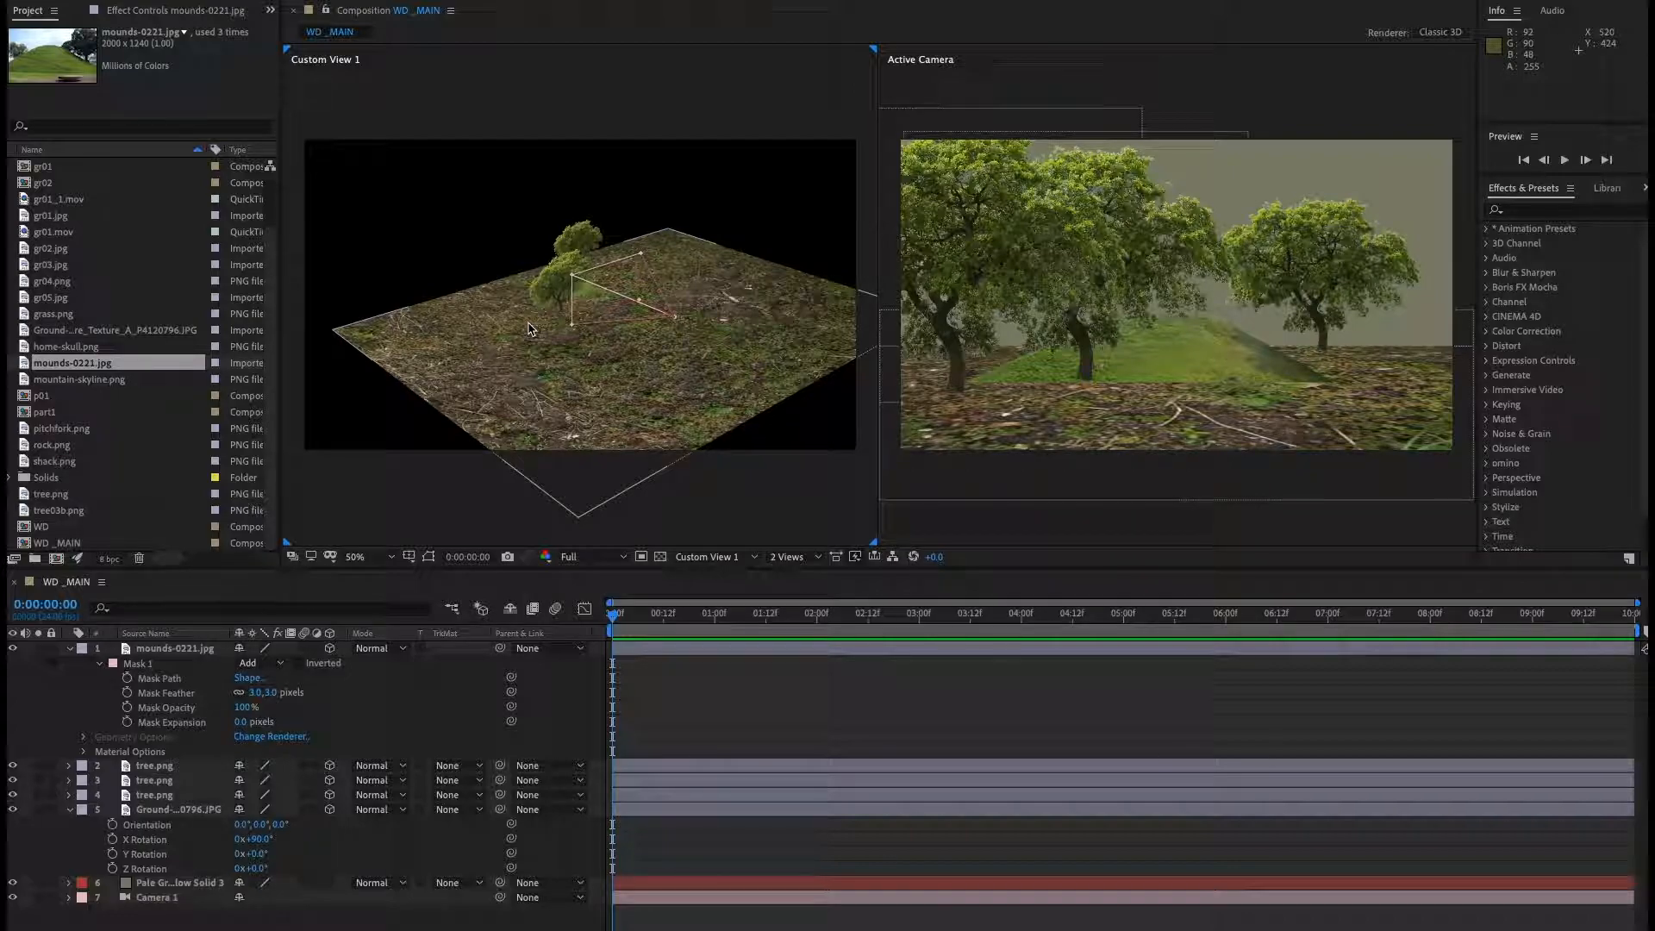
Reposition the mound layer in 3D space, moving it to the right of the trees.
left_click(593, 331)
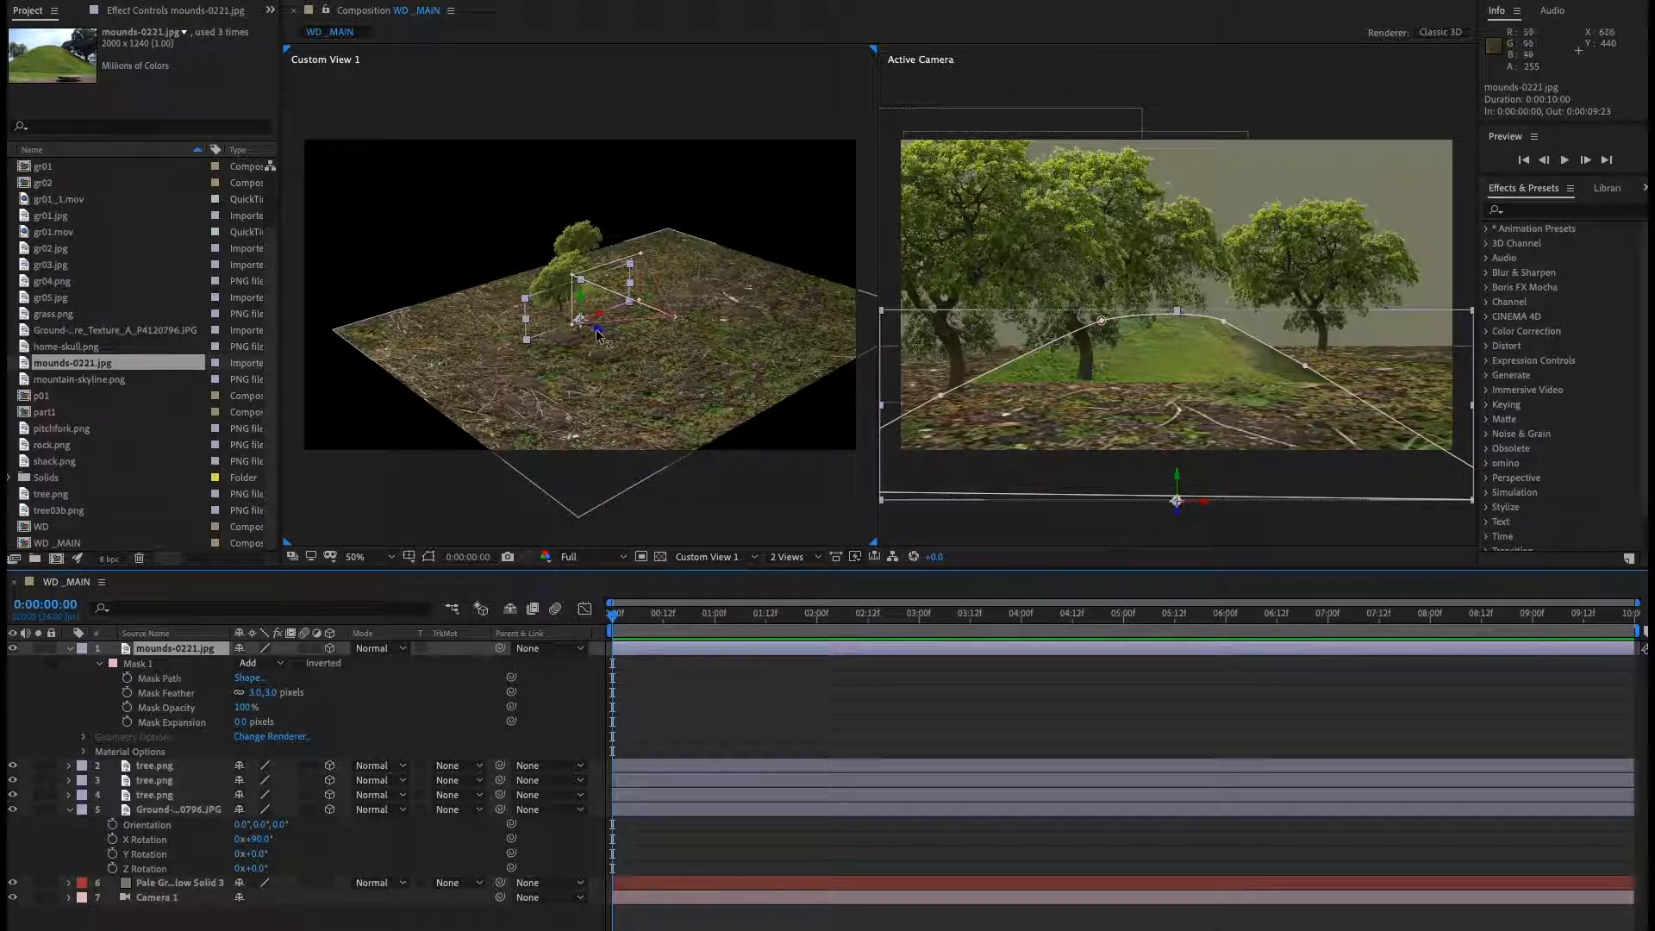
left_click_drag(597, 334, 846, 487)
left_click(508, 366)
key("ctrl+z")
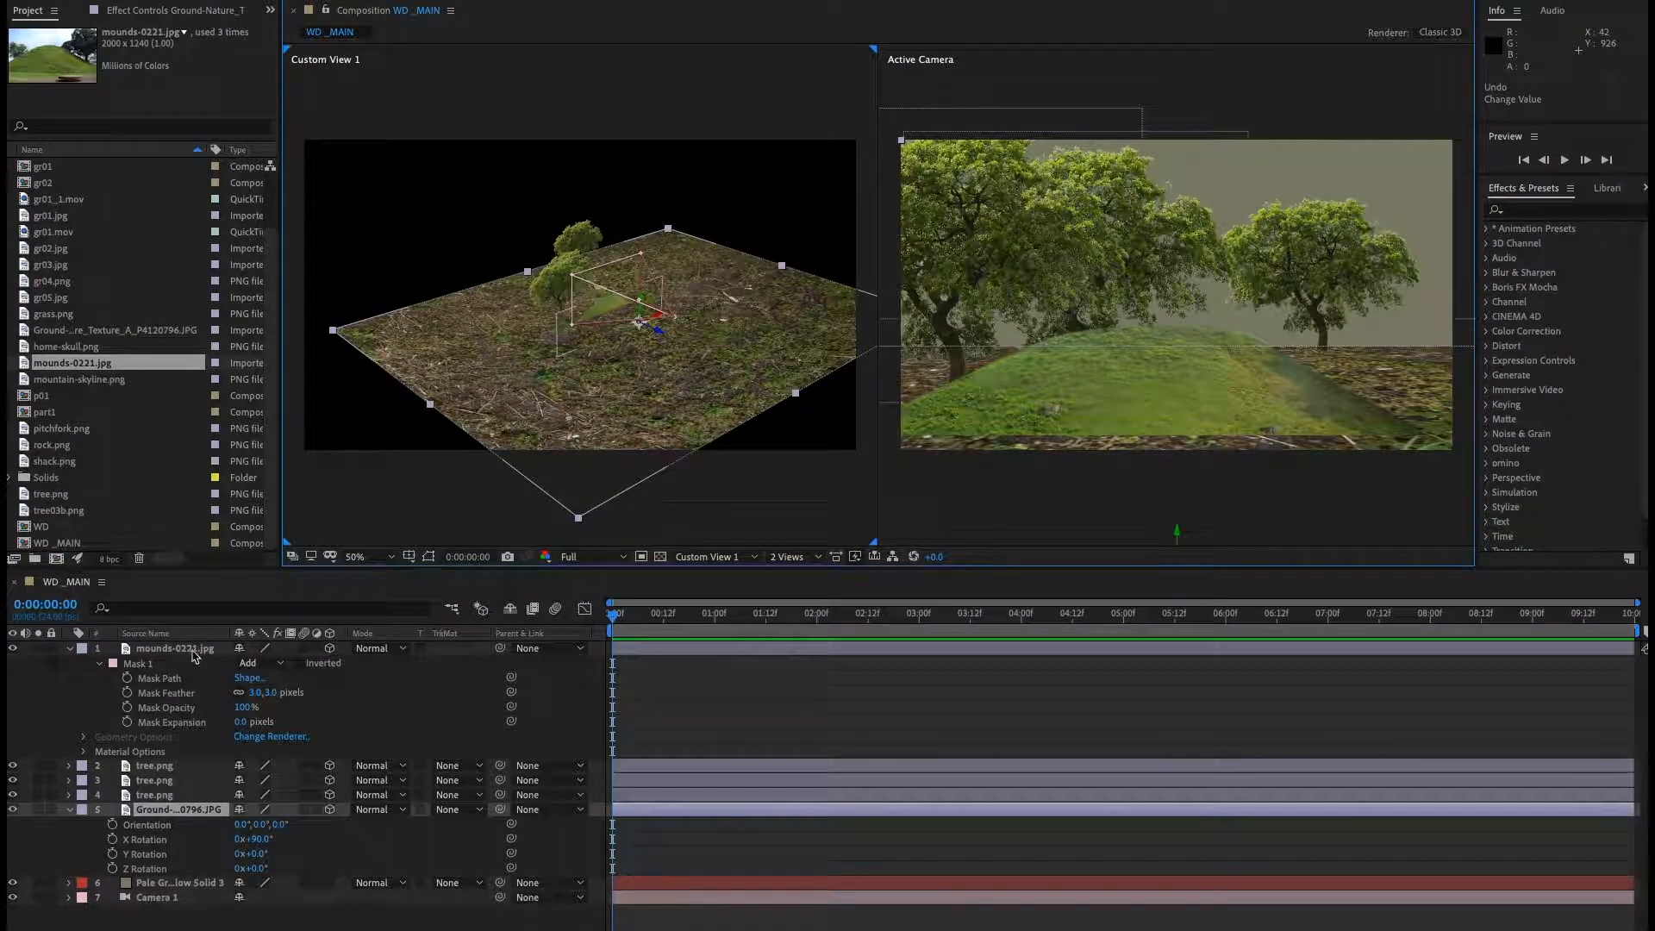
left_click(197, 652)
left_click_drag(630, 336, 1346, 435)
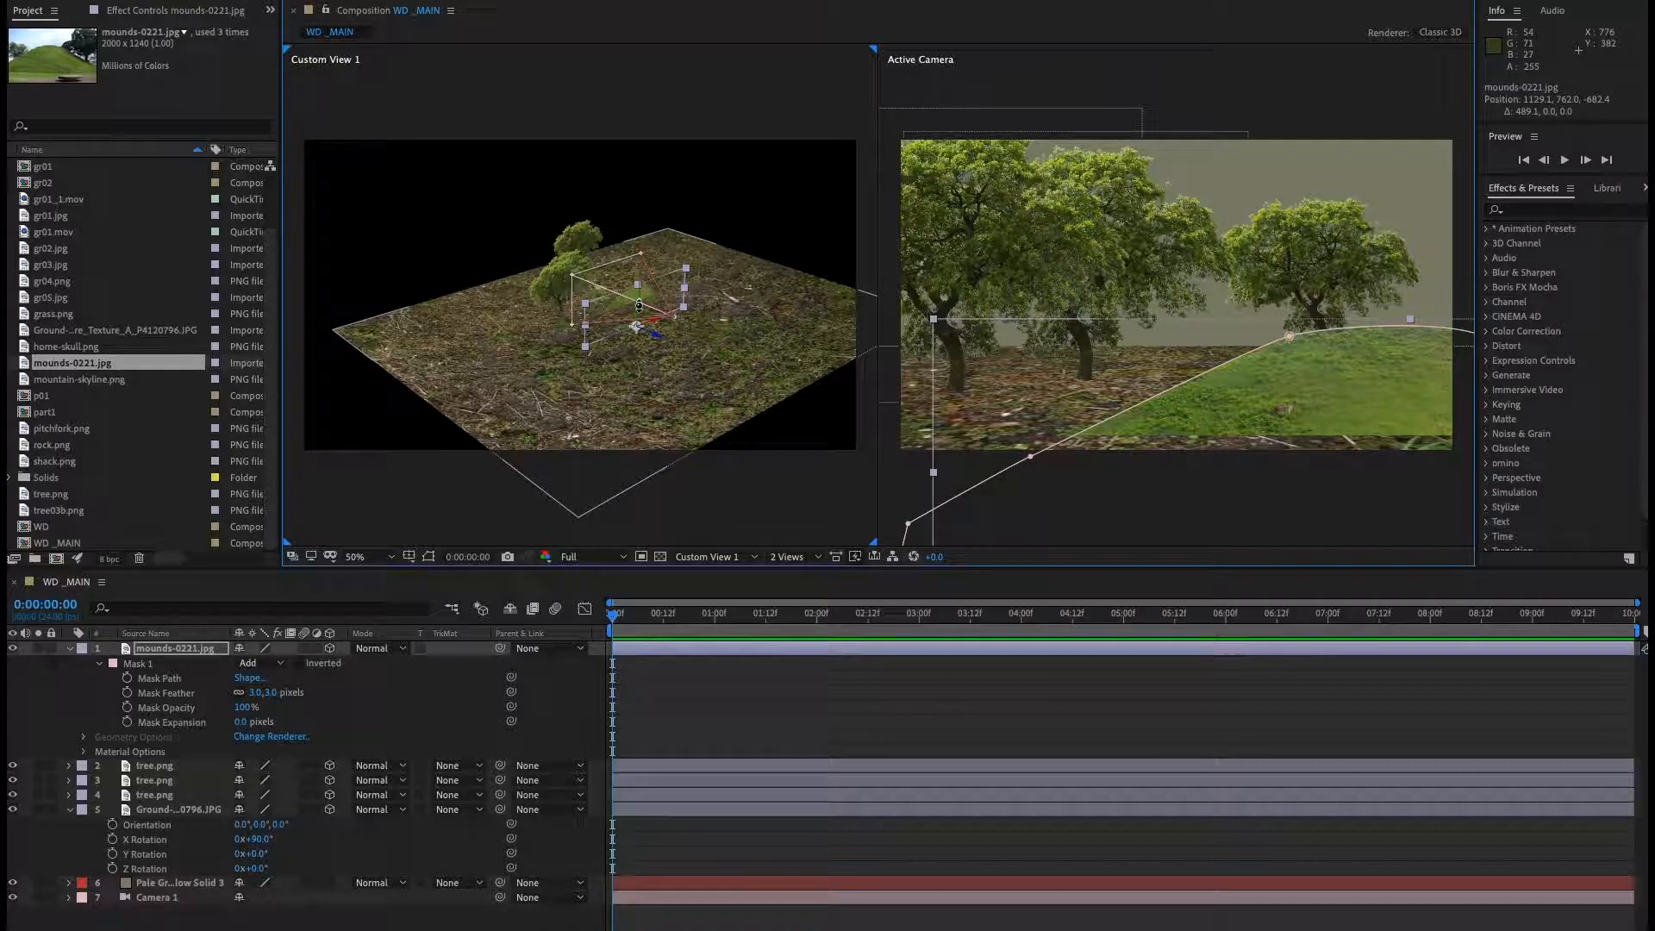
left_click_drag(638, 303, 652, 223)
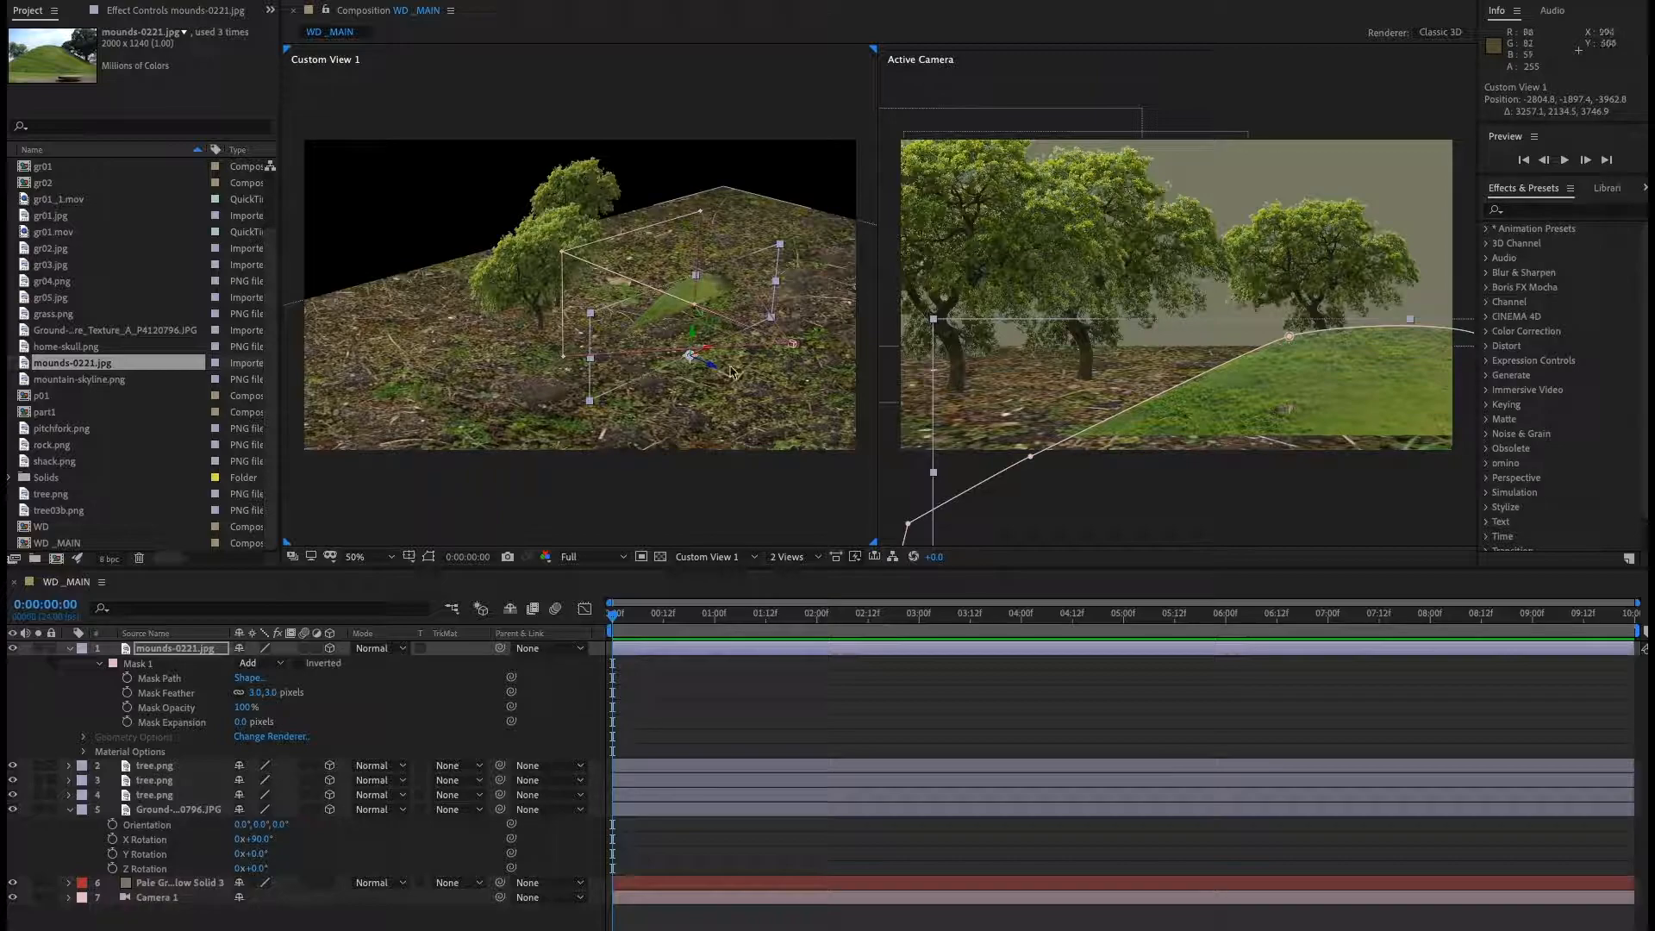
left_click(688, 321)
left_click_drag(684, 319, 606, 284)
left_click(91, 1)
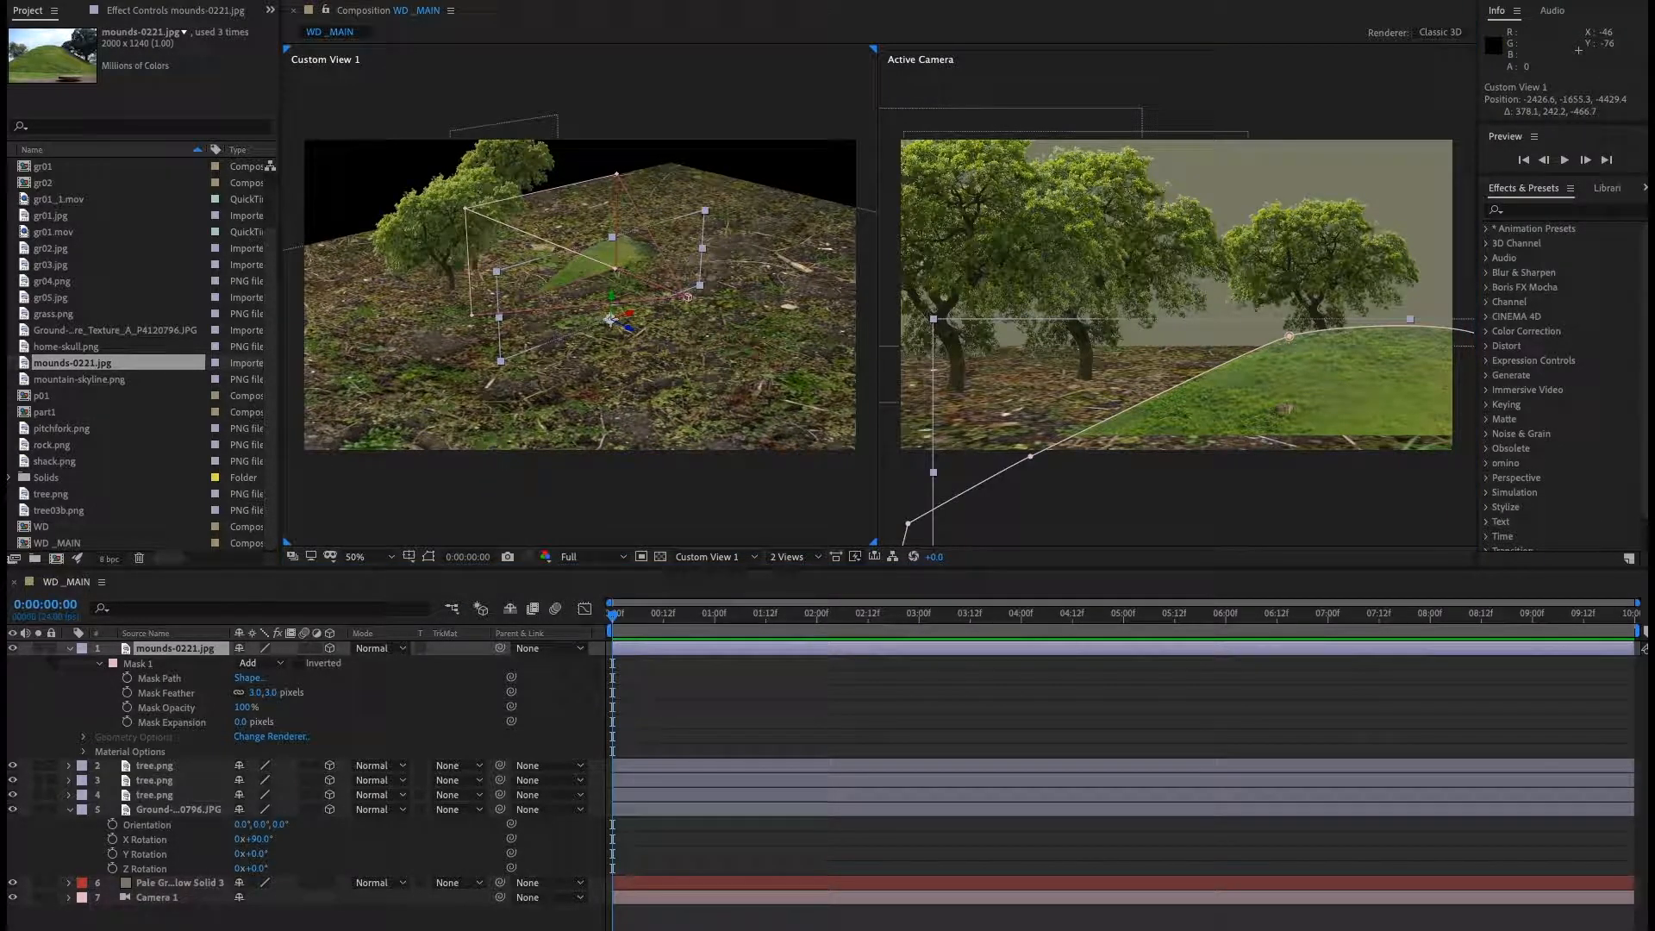
mouse_move(634, 317)
left_mouse_down()
mouse_move(674, 303)
mouse_move(648, 343)
left_mouse_up()
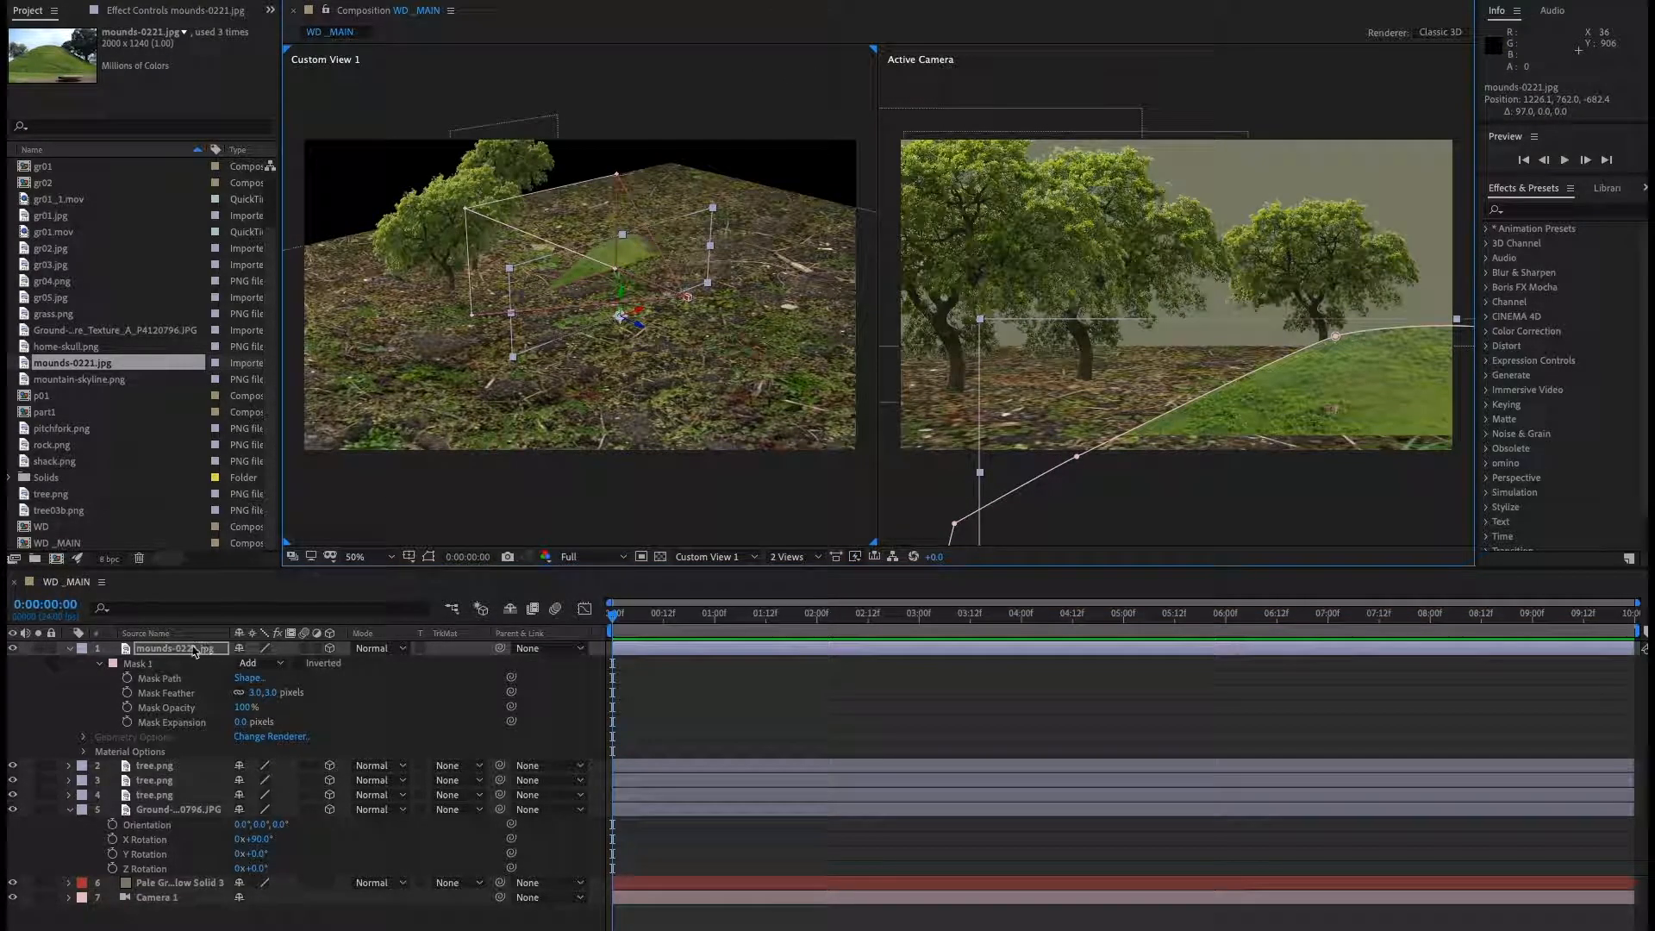
Scale the mound layer to 63% and raise it upward.
key("s")
left_click_drag(306, 664, 291, 664)
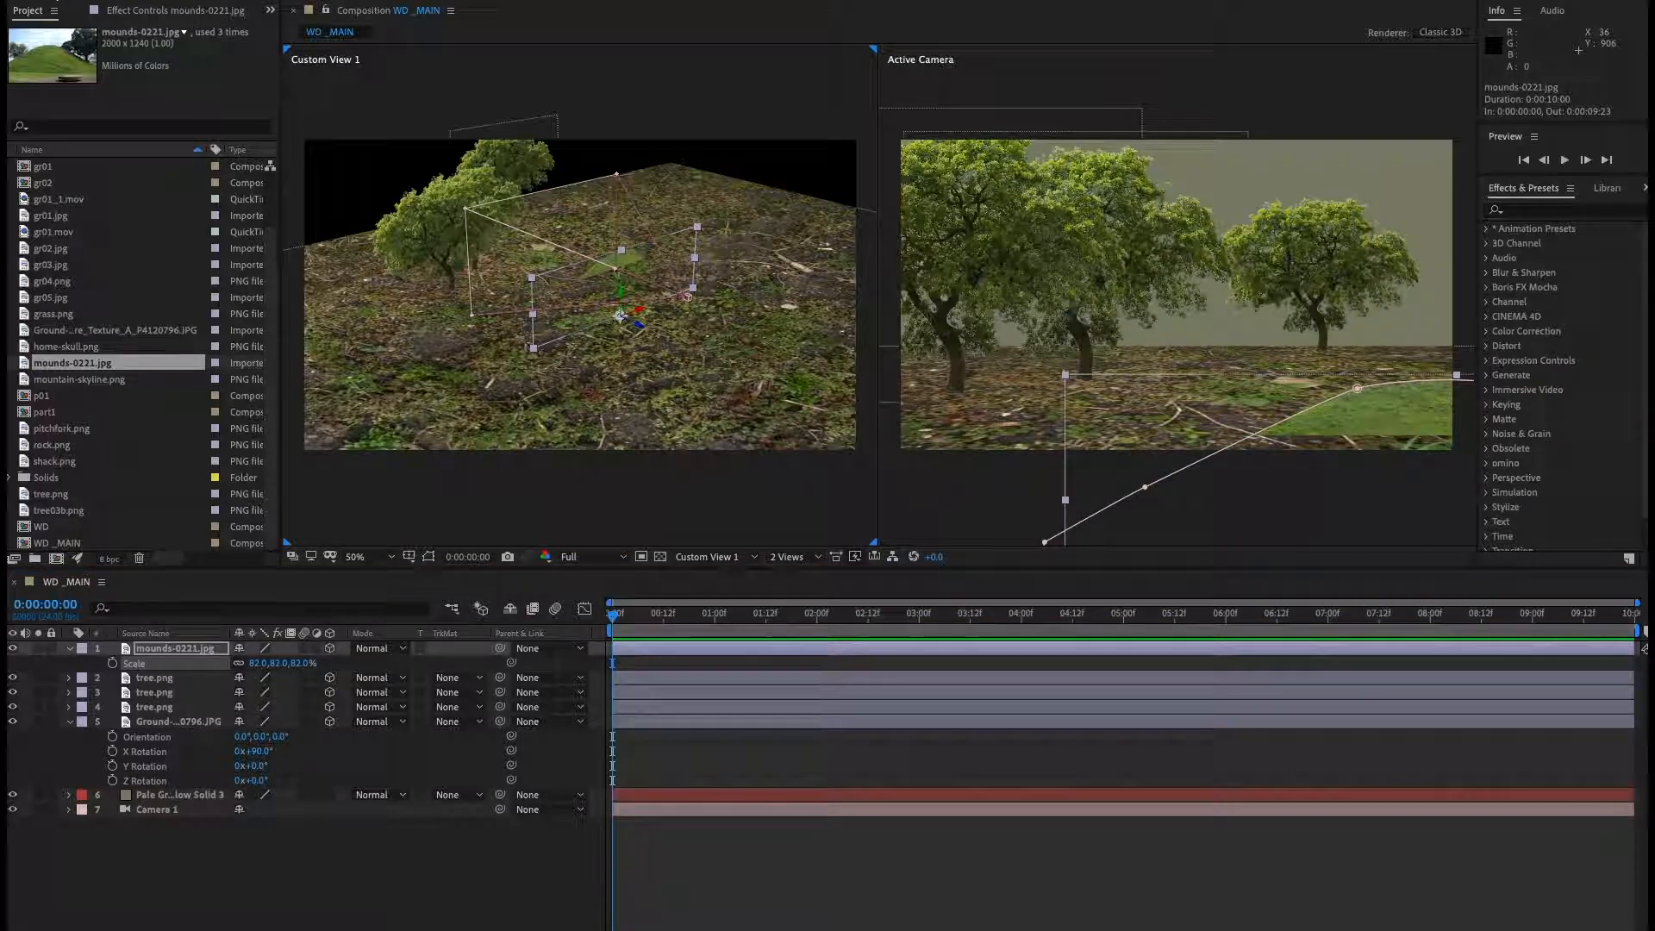
left_click_drag(618, 297, 627, 223)
left_click_drag(285, 663, 296, 673)
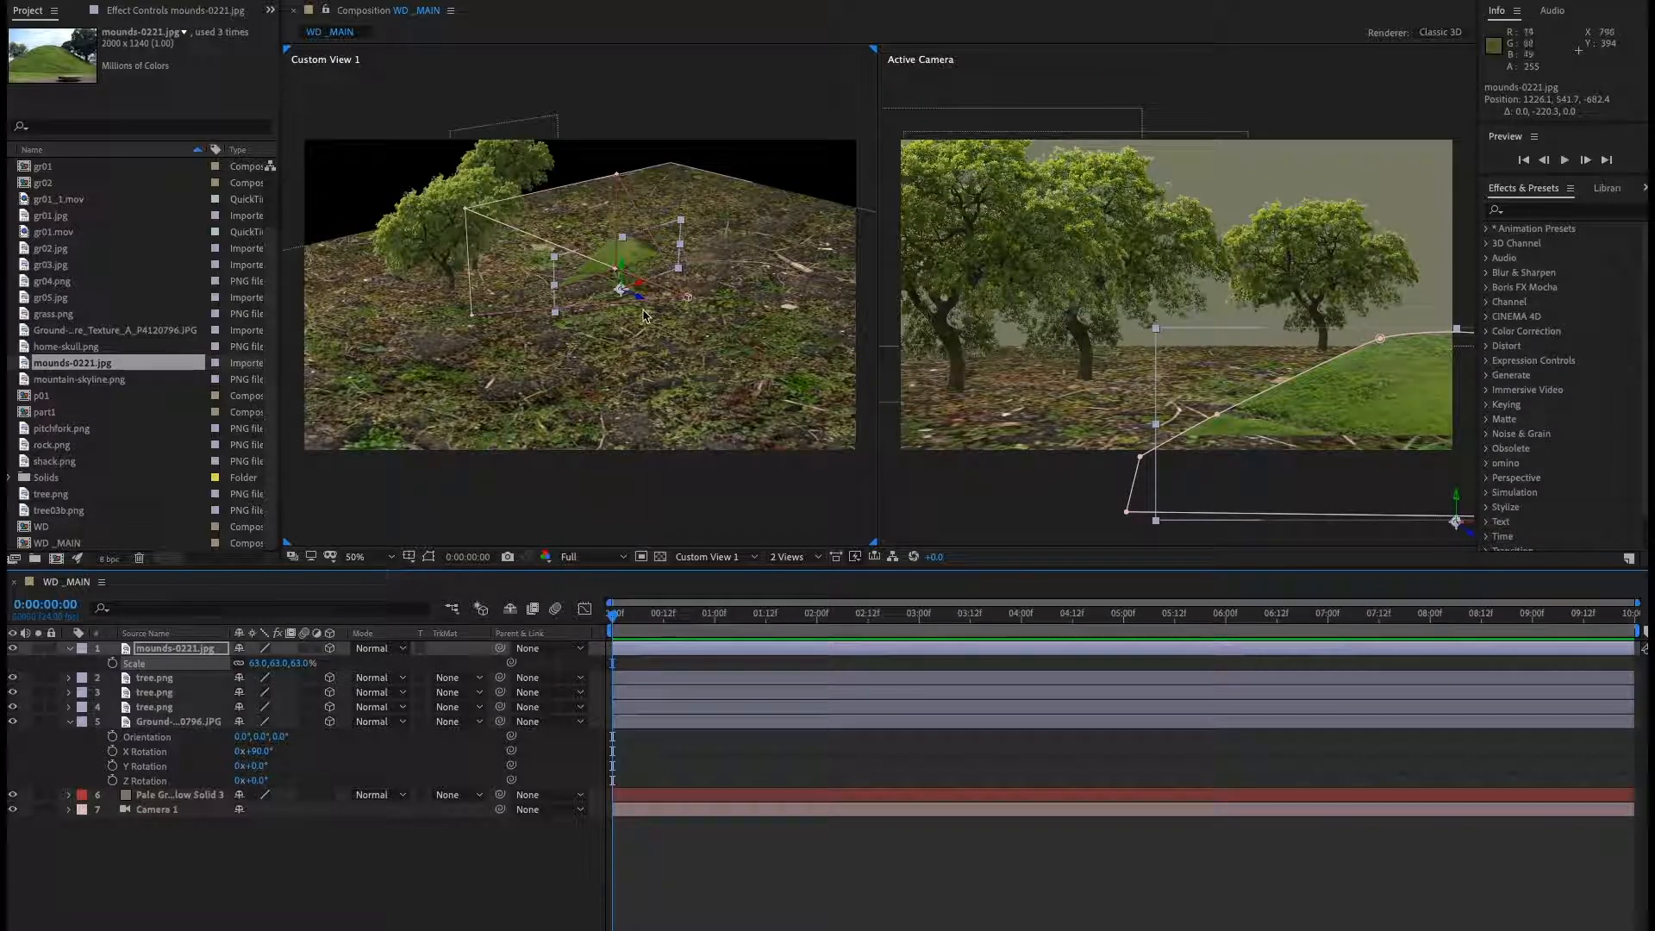
Push the mound layer farther back along Z behind the trees.
left_click_drag(655, 299, 392, 198)
left_click_drag(561, 337, 406, 400)
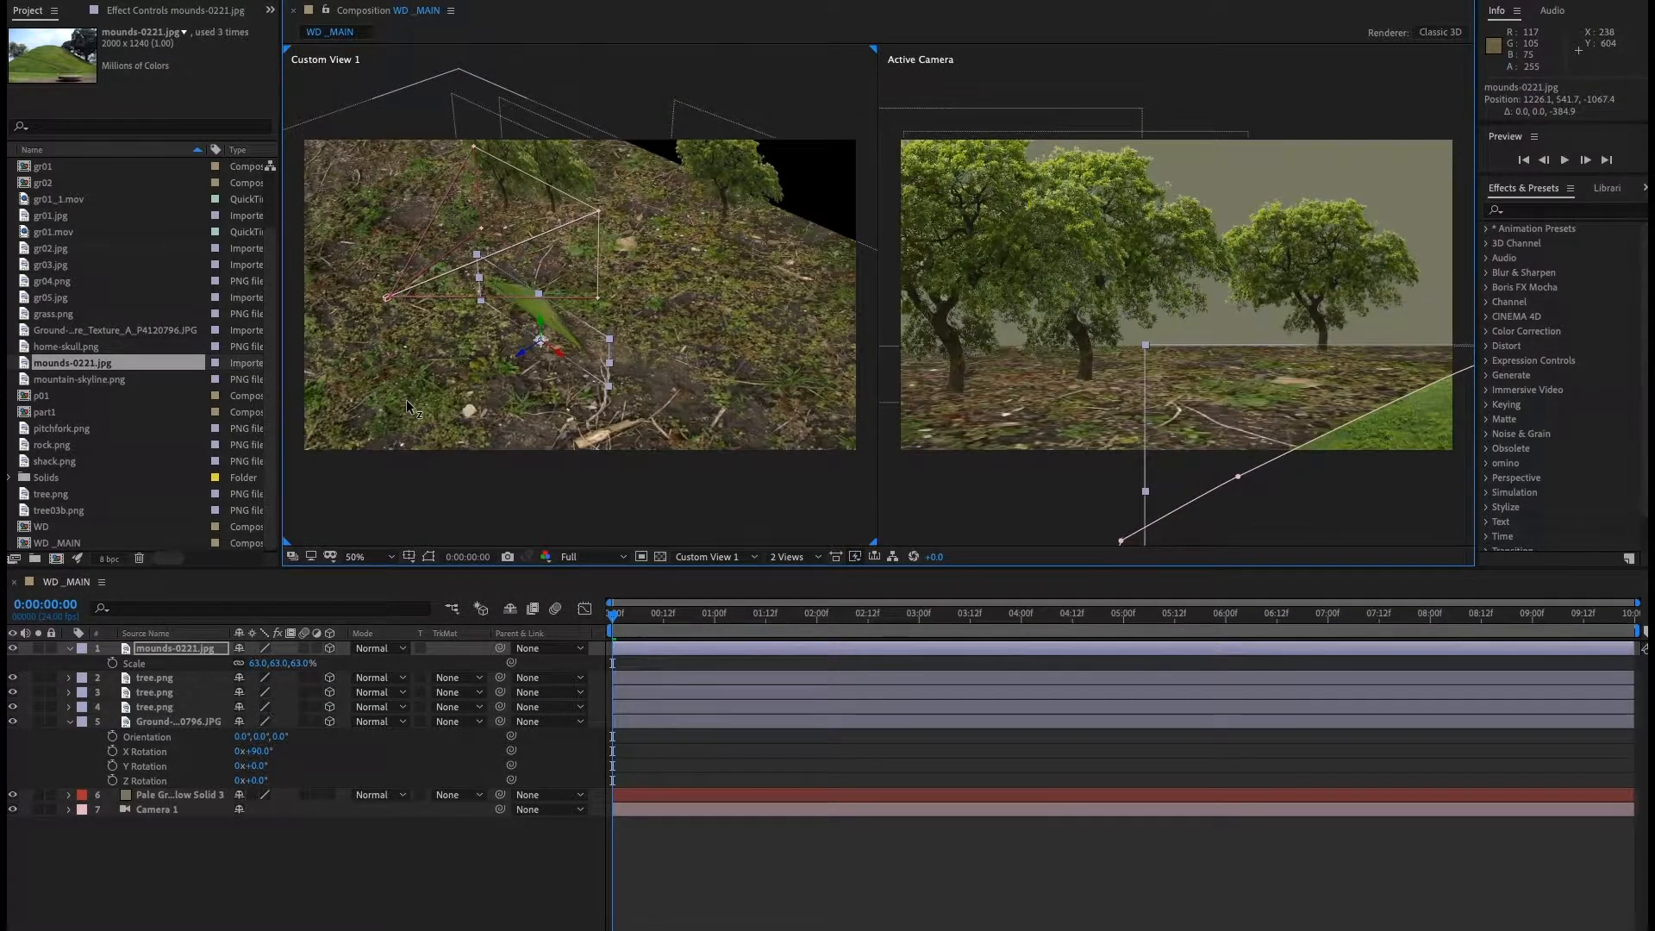
left_click_drag(616, 314, 523, 446)
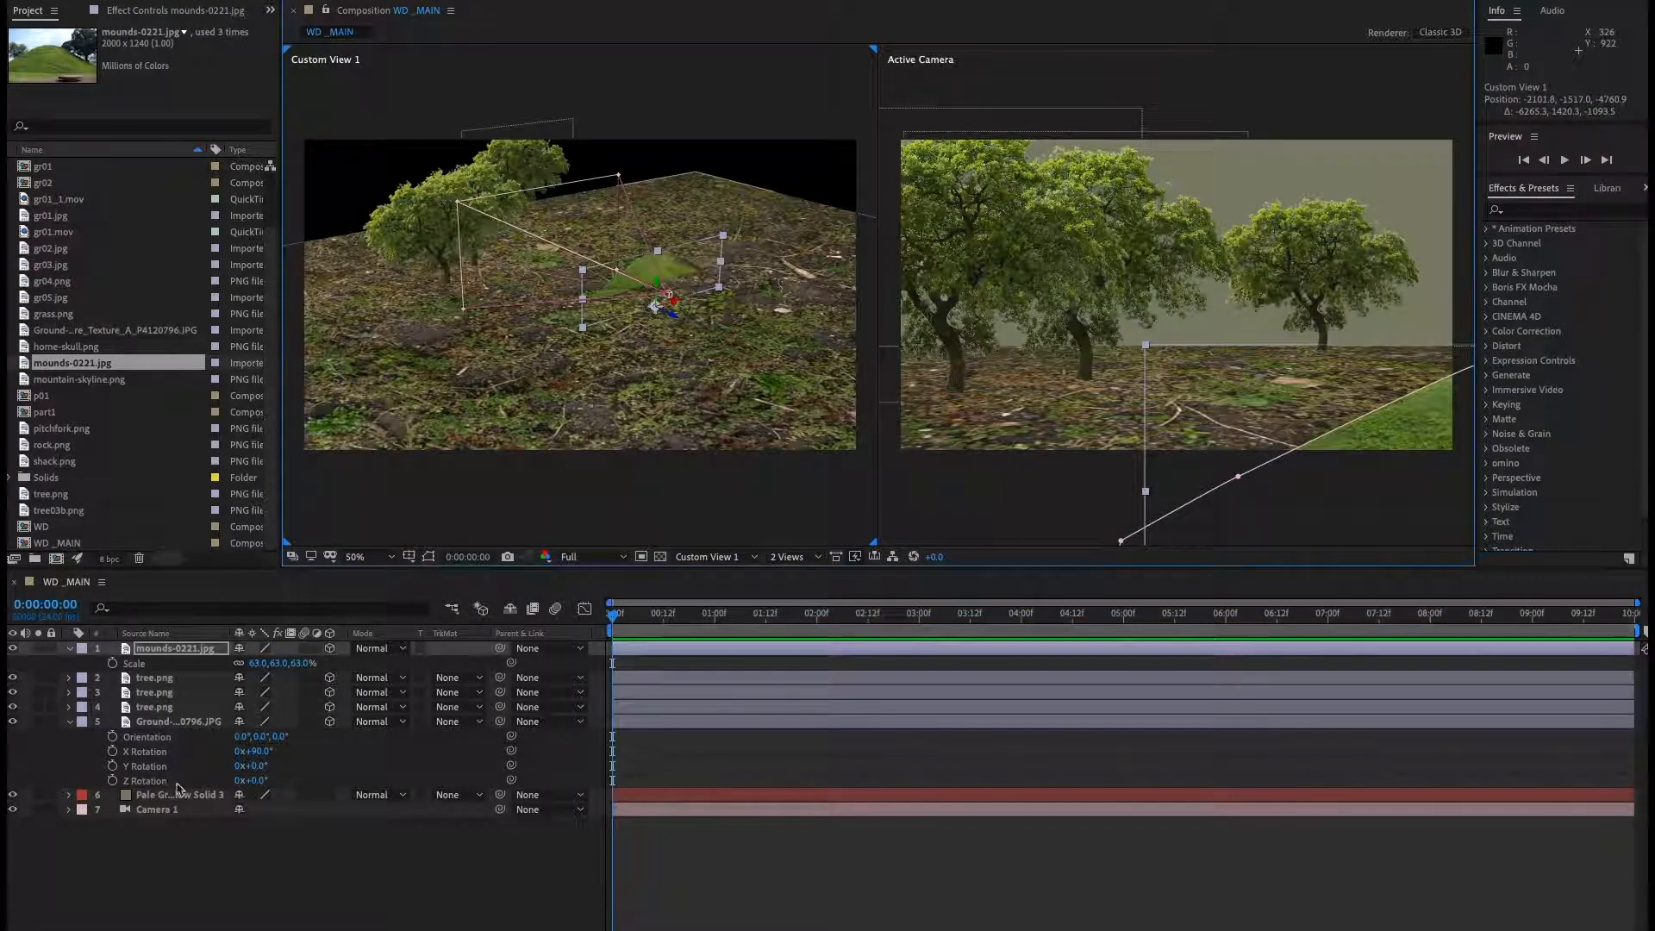
Pull Camera 1 back along Z to -2299.1.
left_click(164, 809)
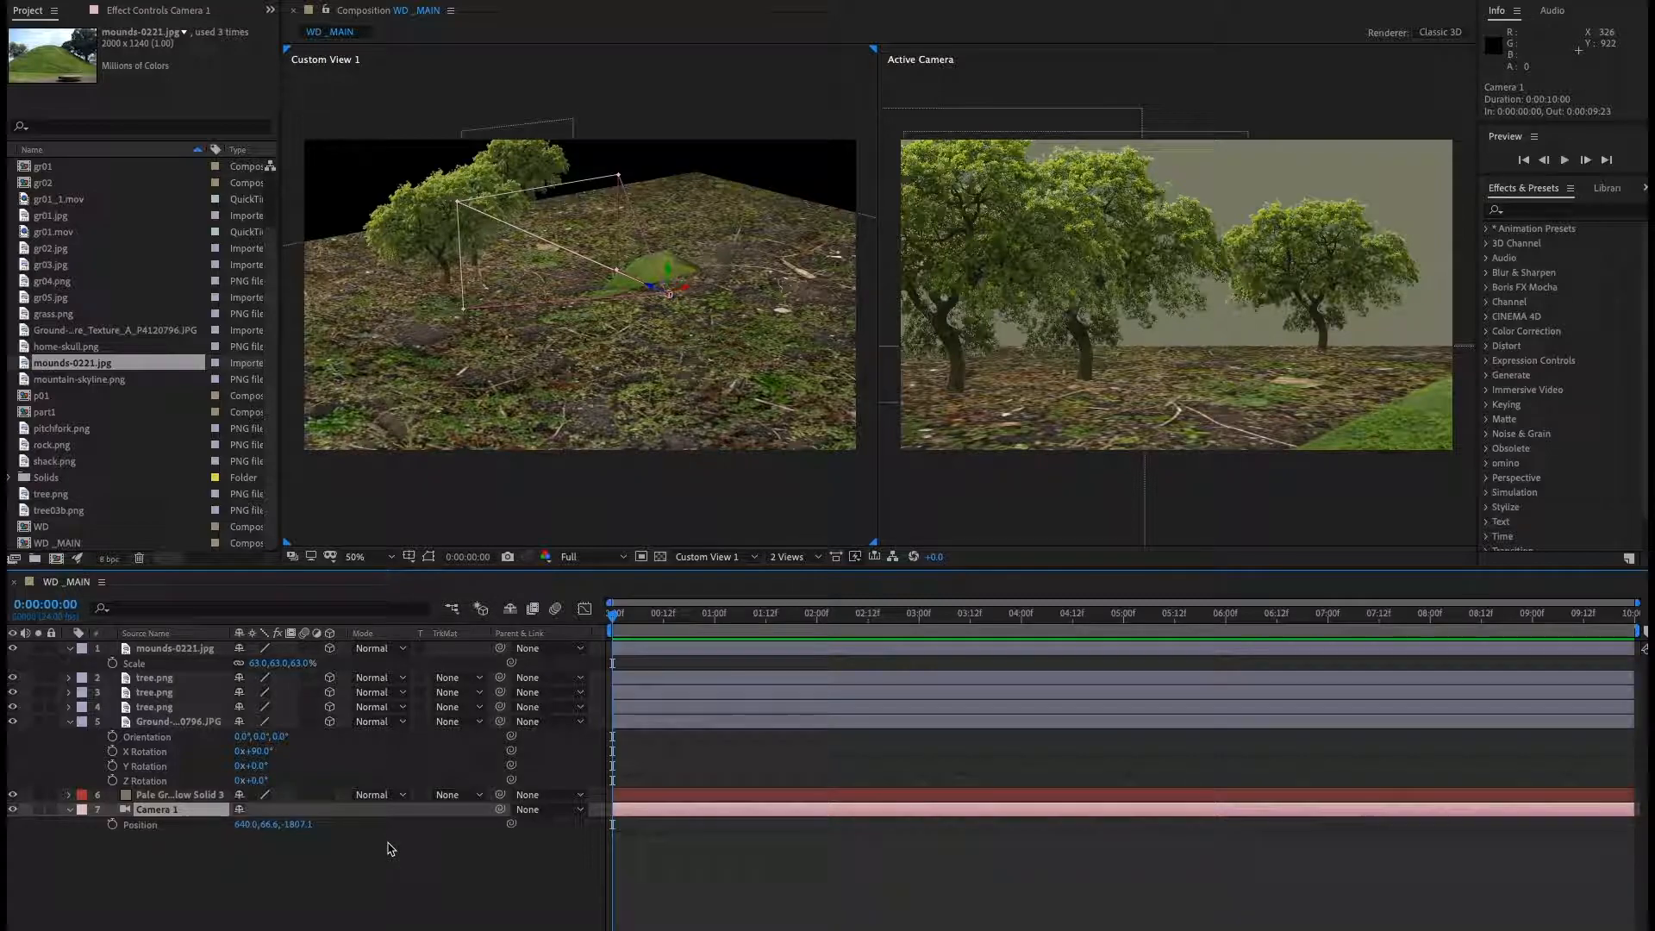
left_click_drag(303, 828, 267, 828)
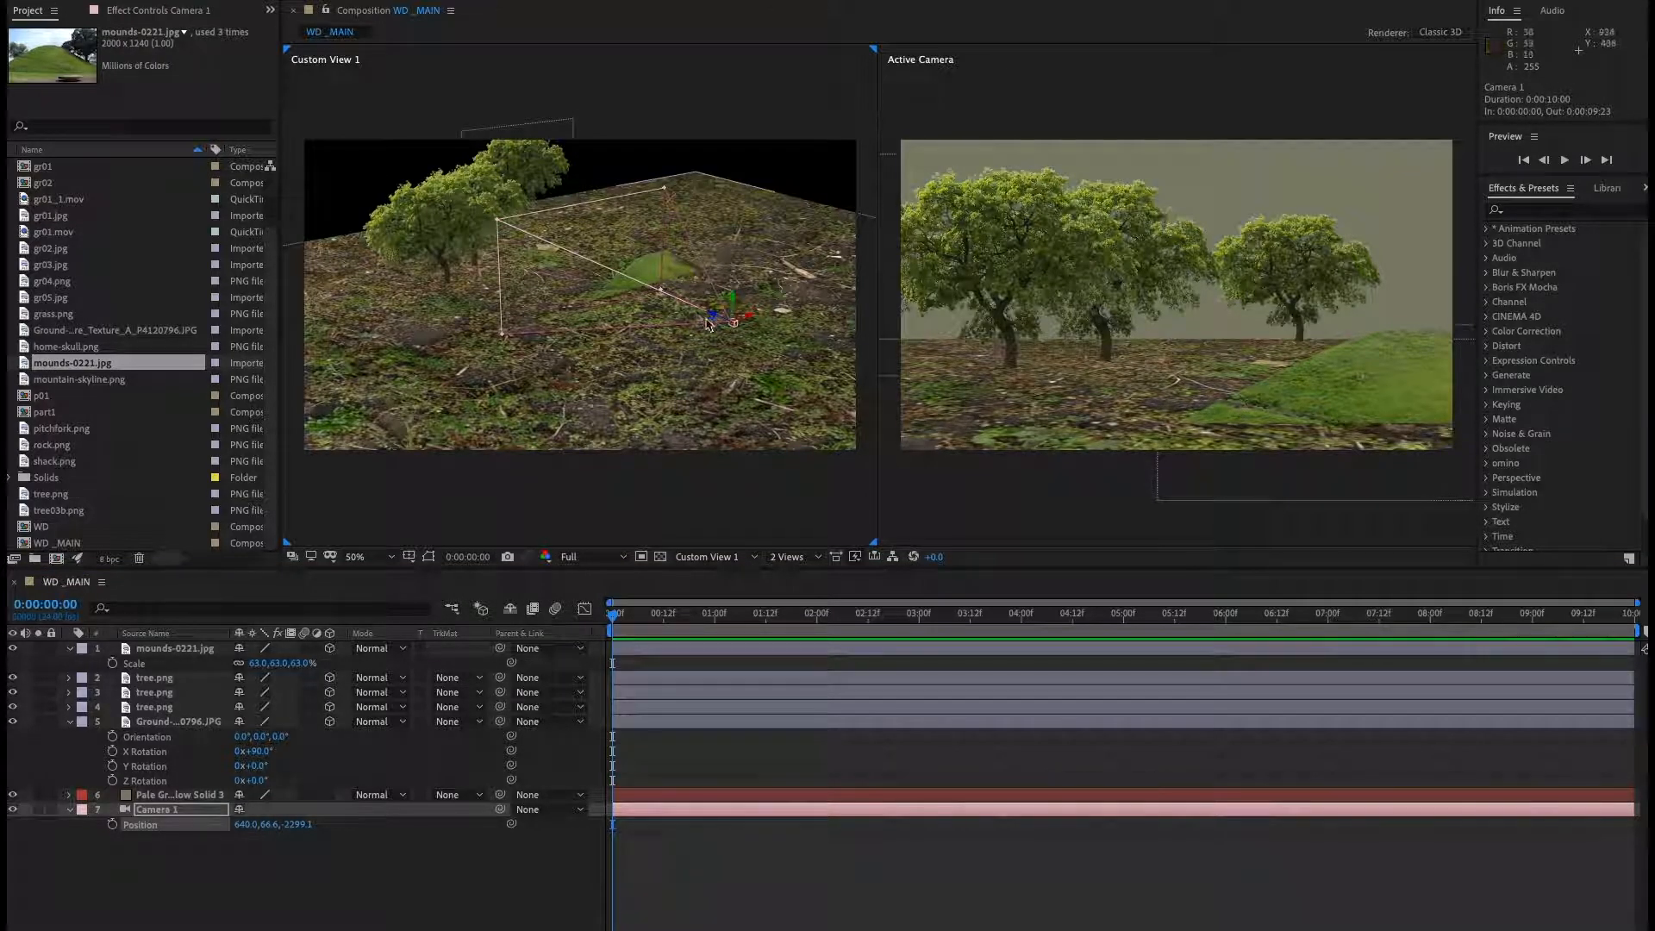
left_click(360, 853)
Nudge the mound layer slightly to the left.
left_click(175, 650)
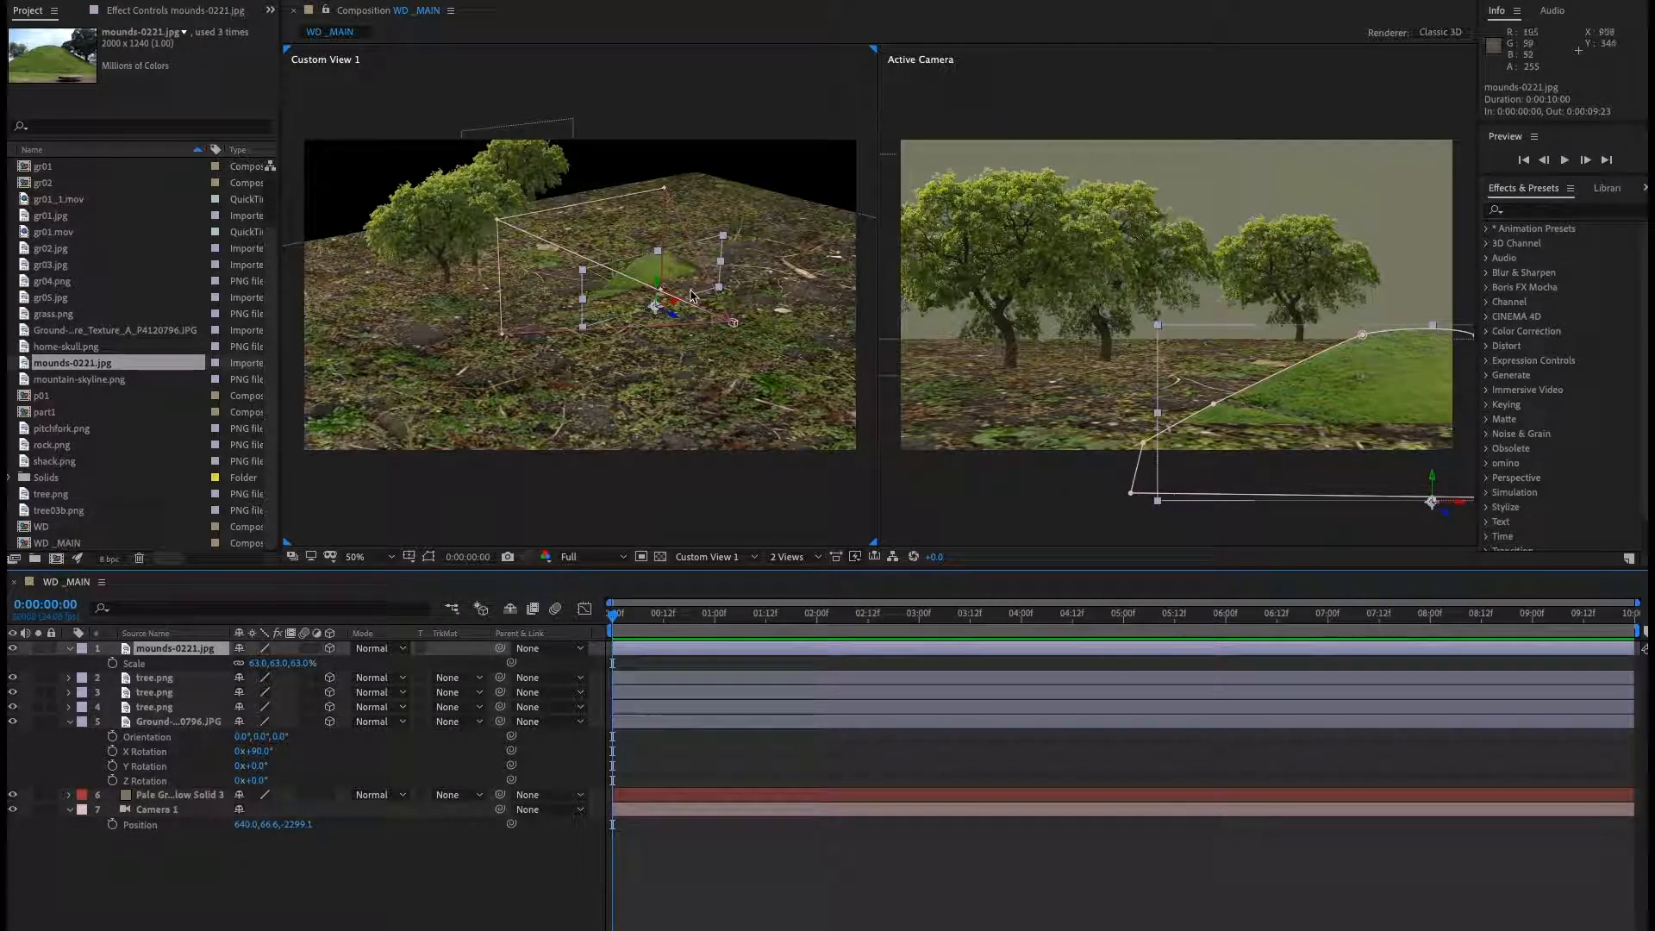
left_click_drag(679, 304, 636, 319)
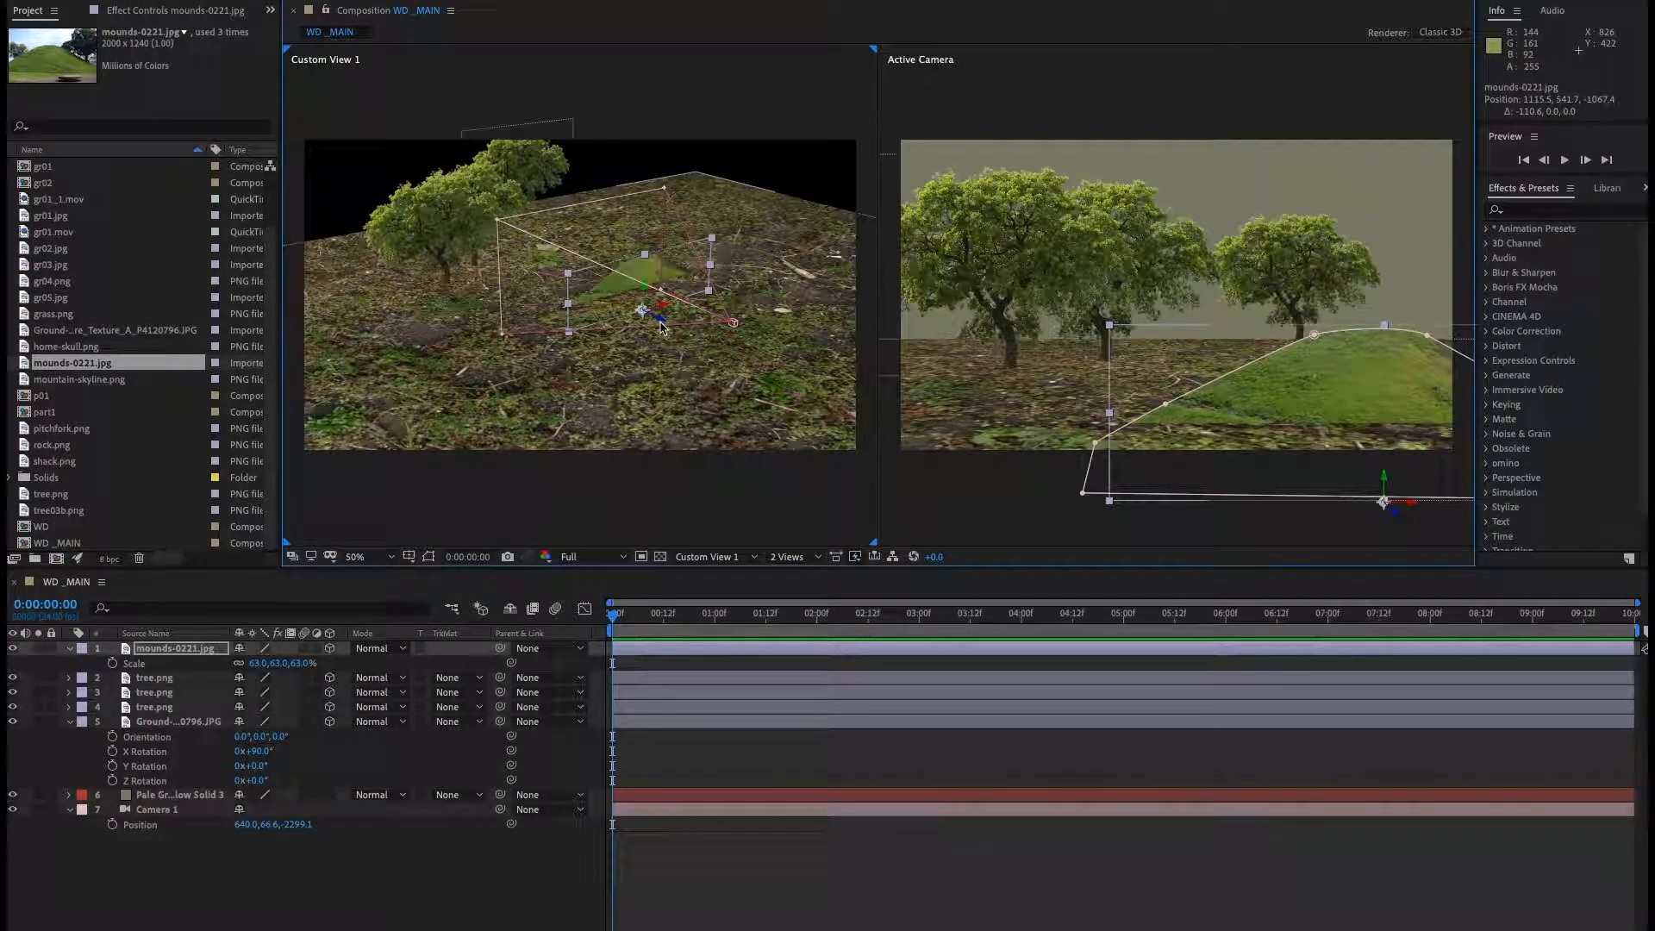
Open the mound layer and draw a second Pen mask along the hill's base enclosing the area below it.
double_click(203, 658)
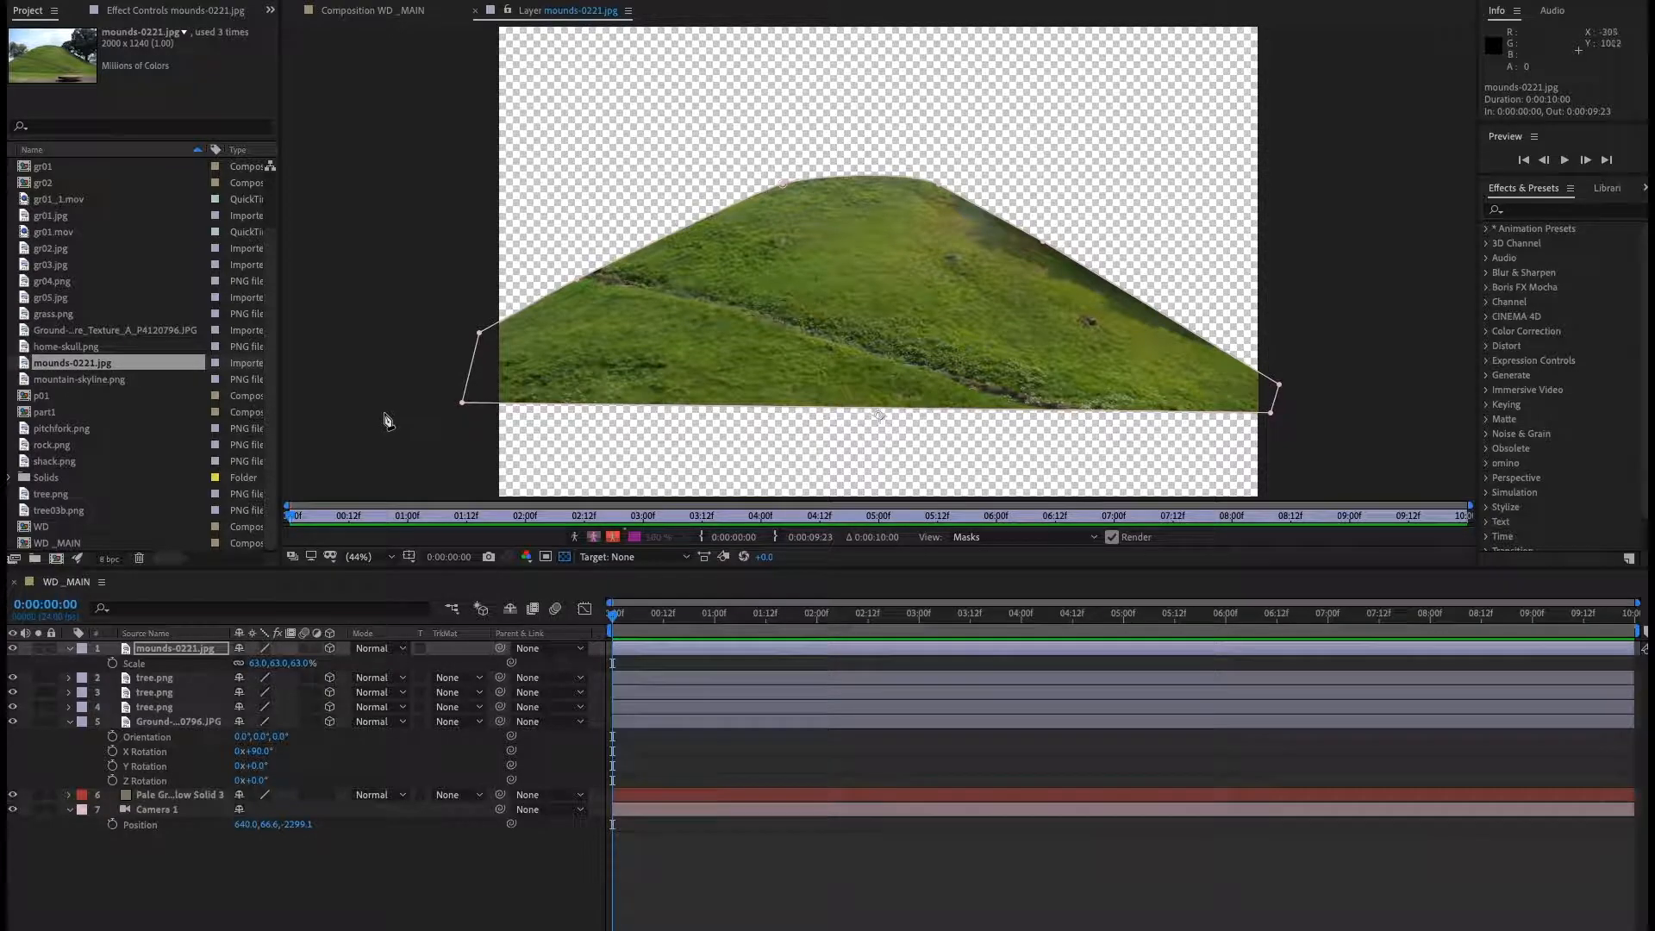
left_click_drag(386, 414, 397, 410)
left_click_drag(546, 378, 589, 384)
left_click_drag(655, 385, 690, 384)
left_click_drag(988, 388, 1007, 390)
left_click(1137, 393)
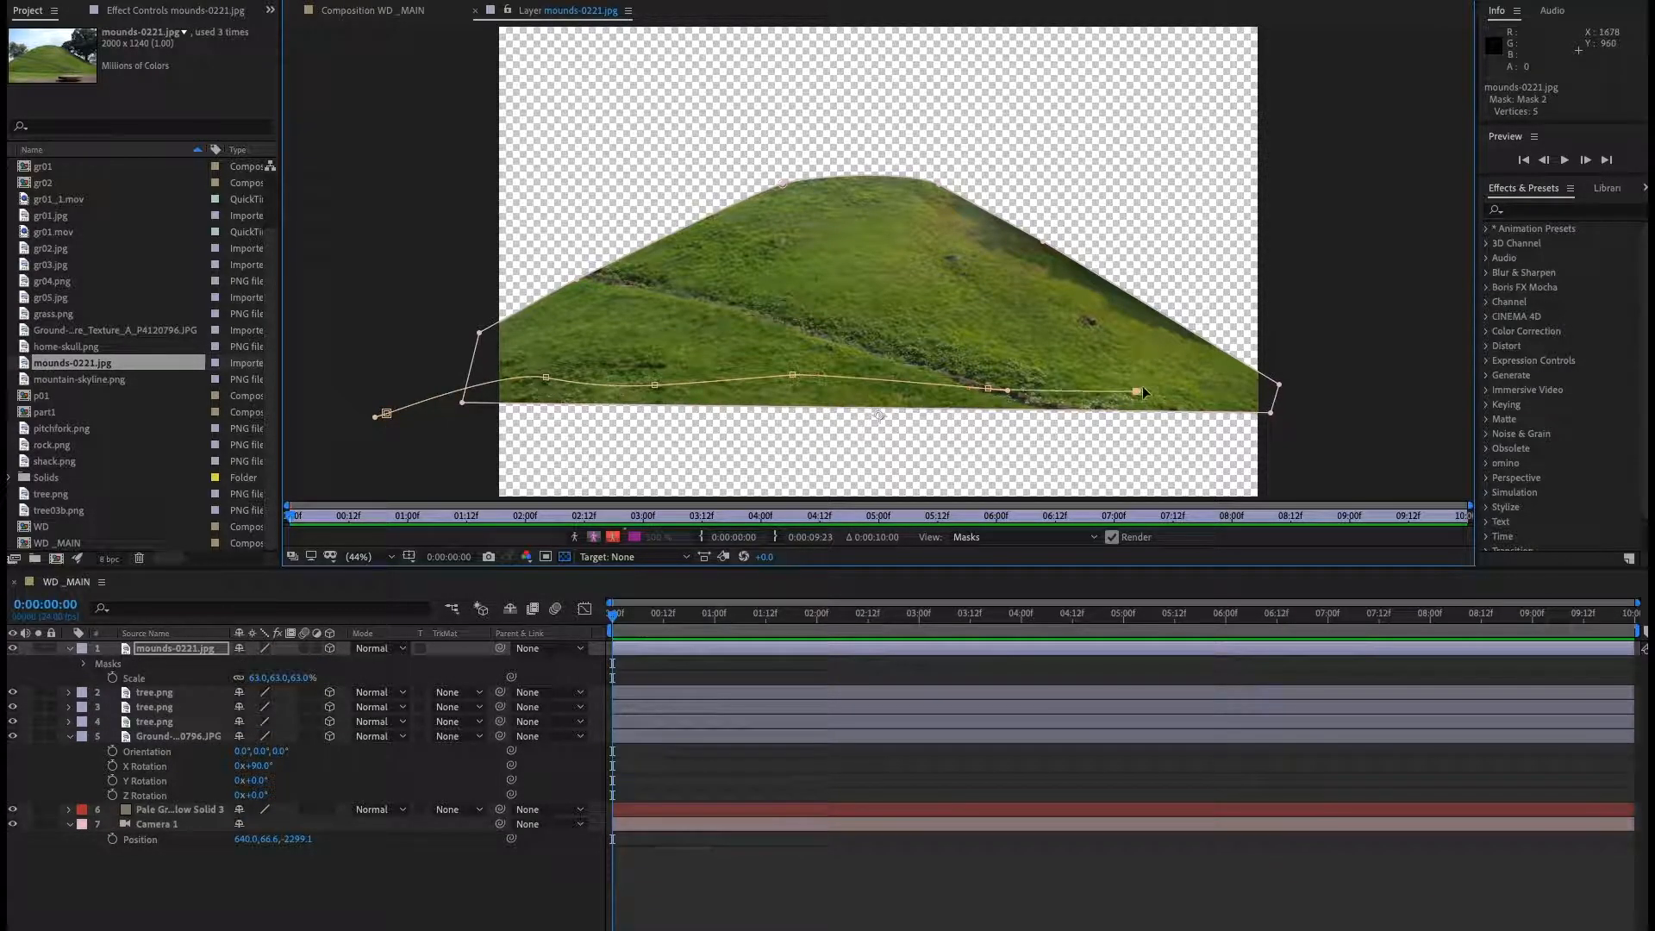
left_click(1331, 384)
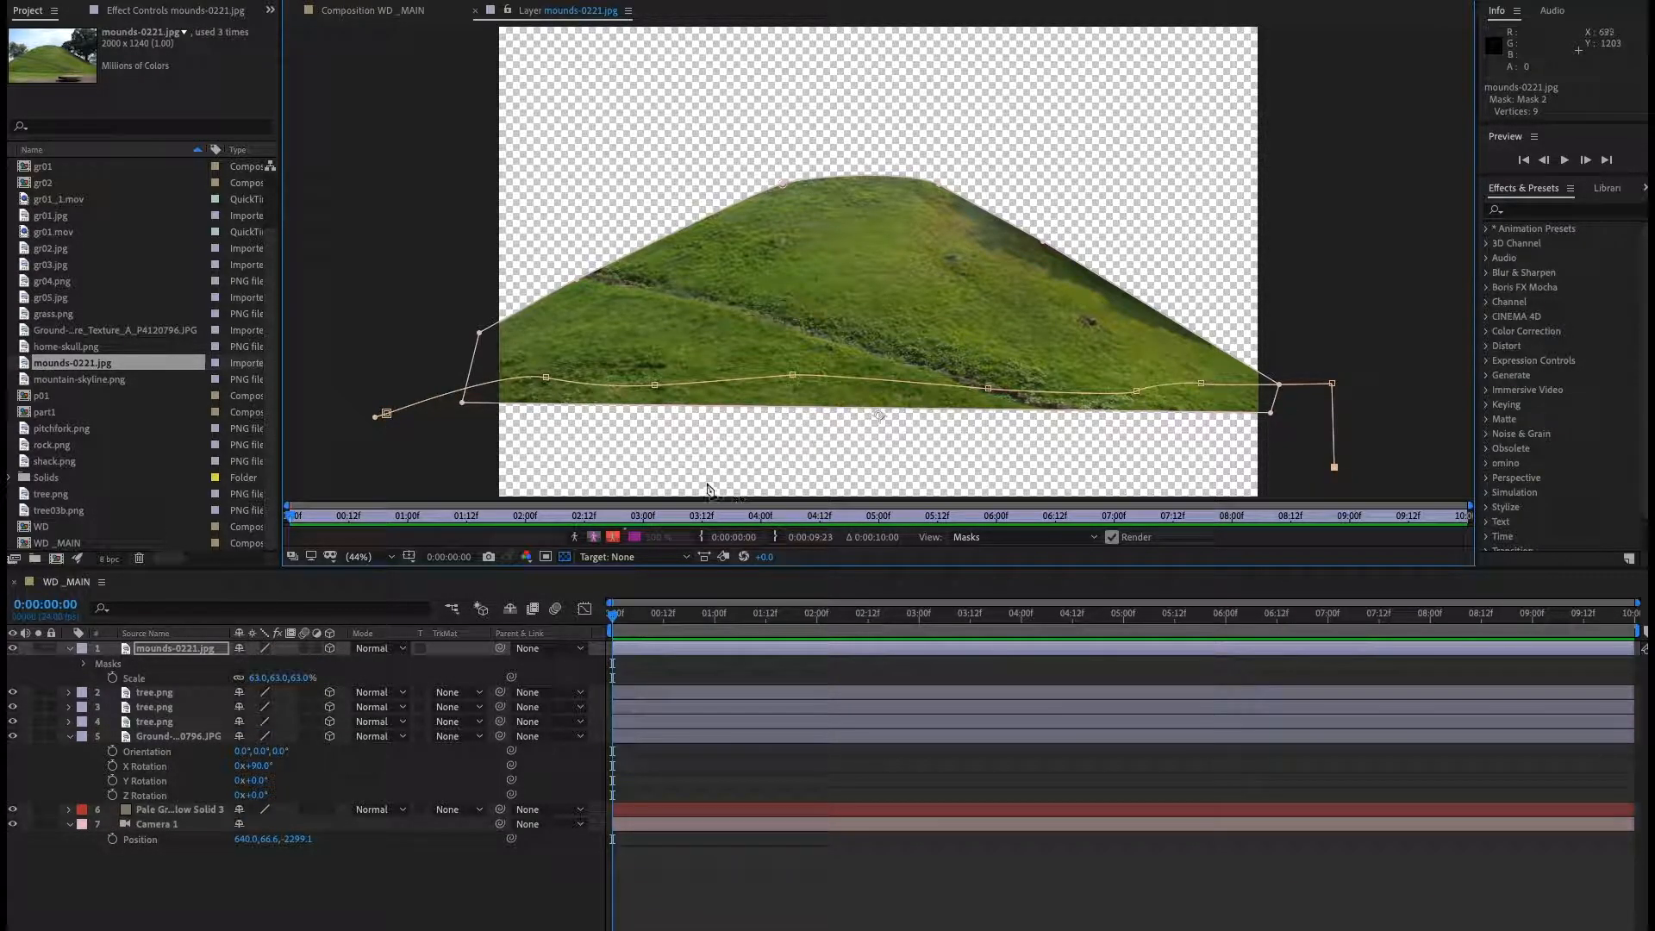
left_click(402, 471)
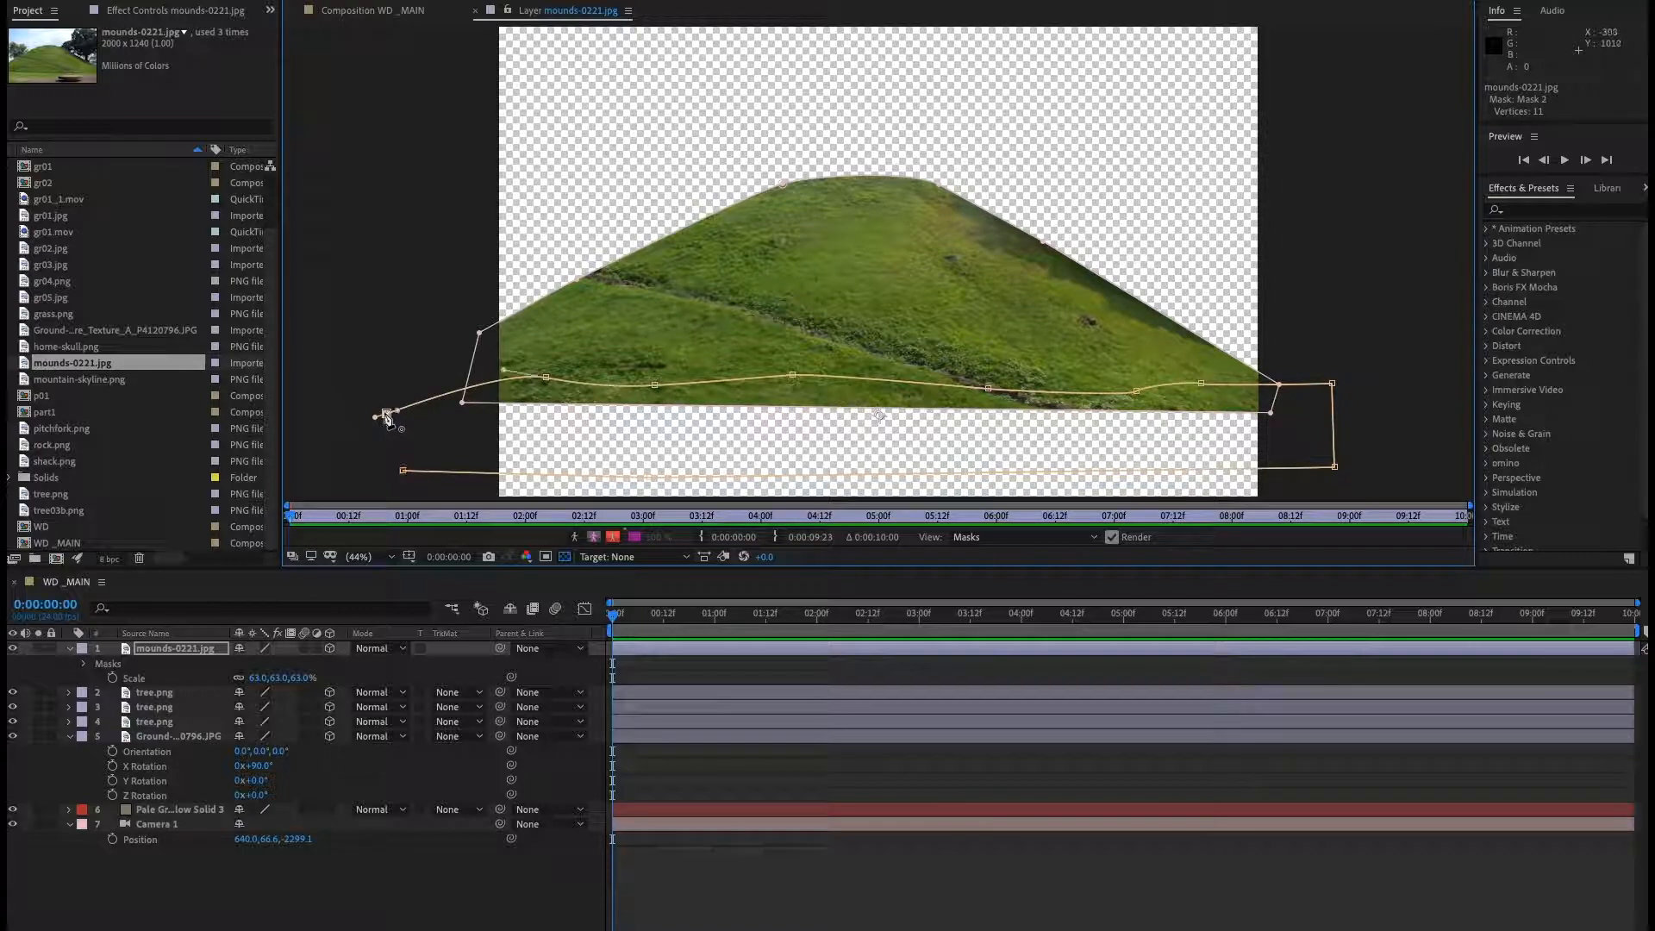
left_click(386, 414)
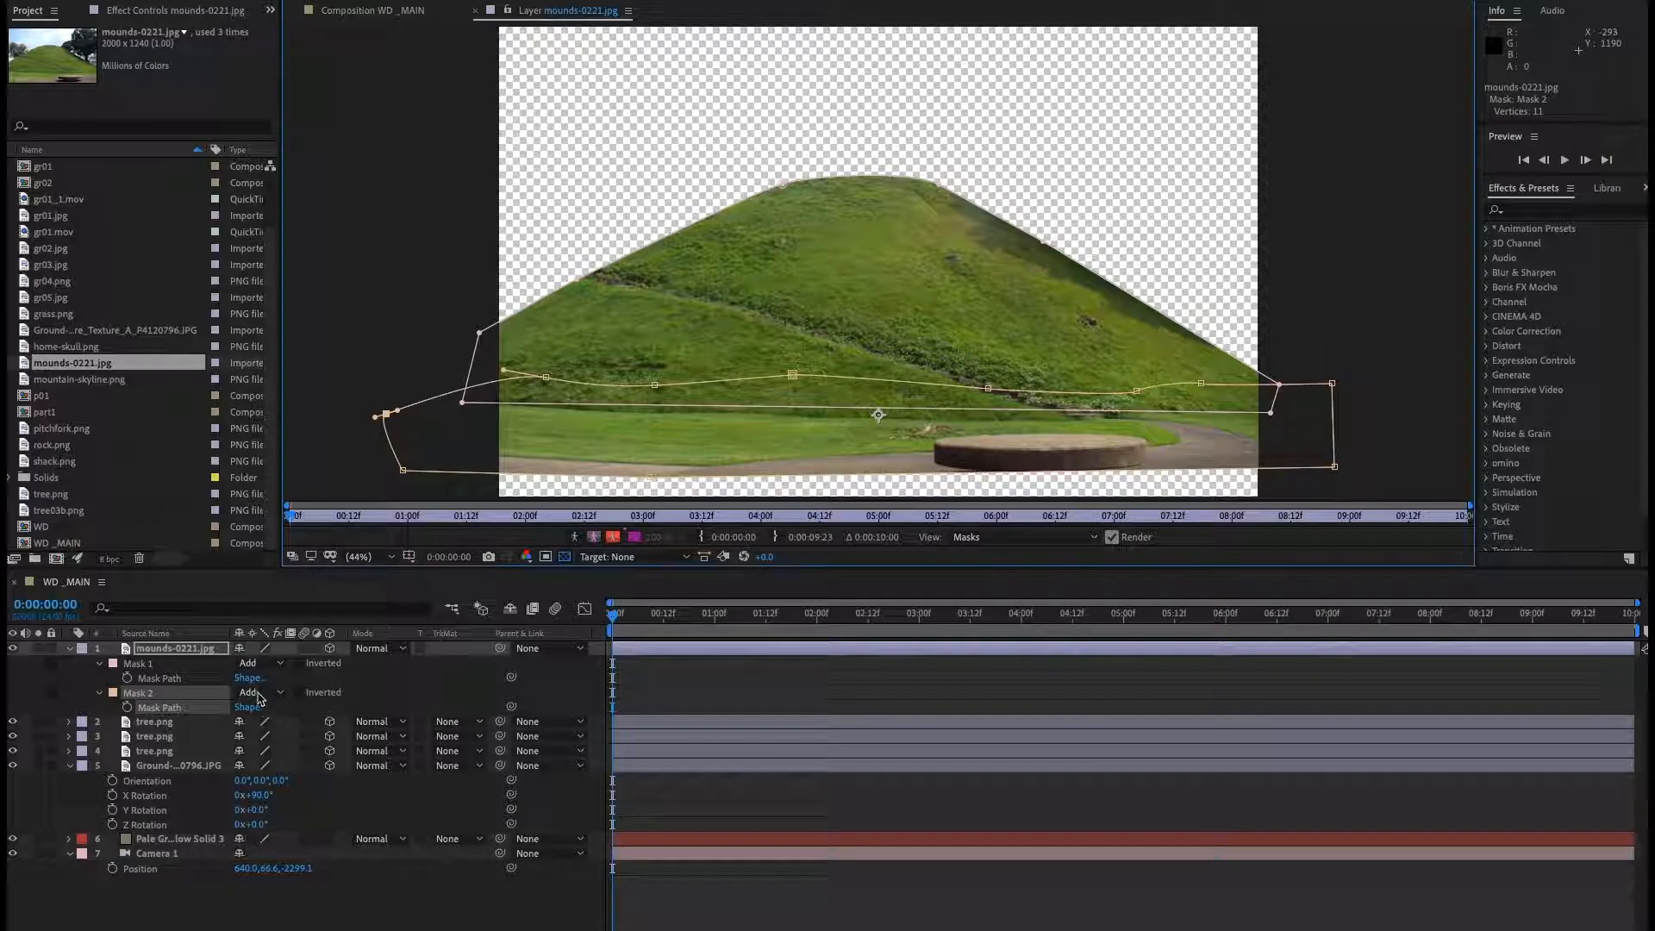
Set Mask 2 to Subtract and its feather to 106 pixels.
left_click(261, 694)
left_click(276, 736)
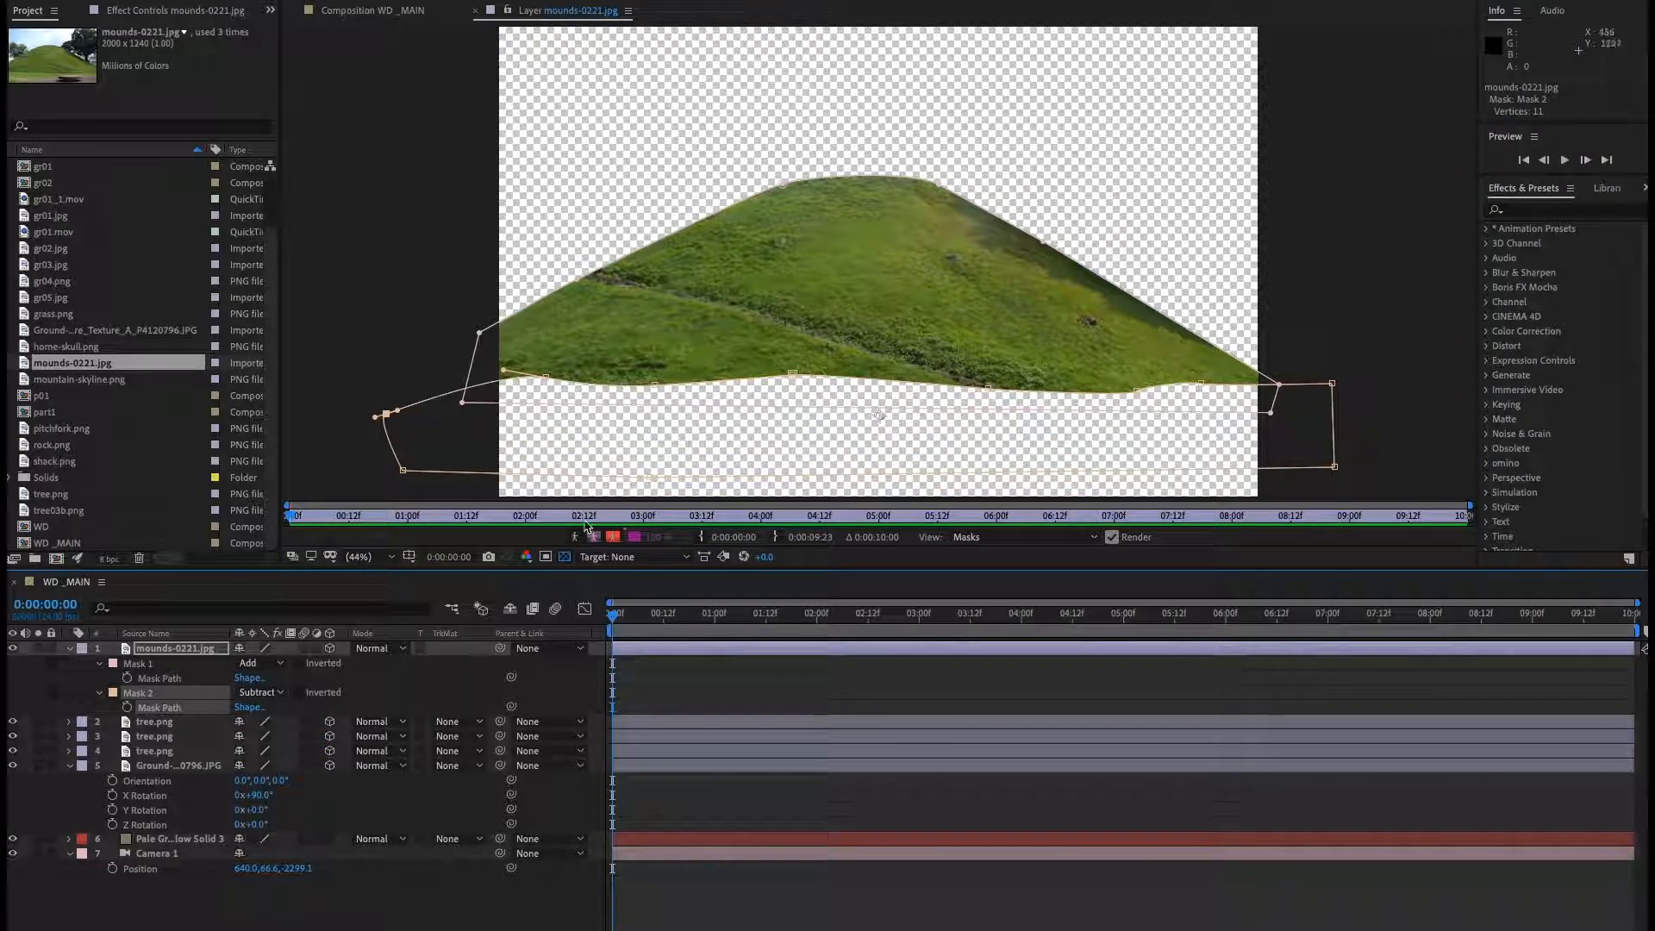
left_click(100, 693)
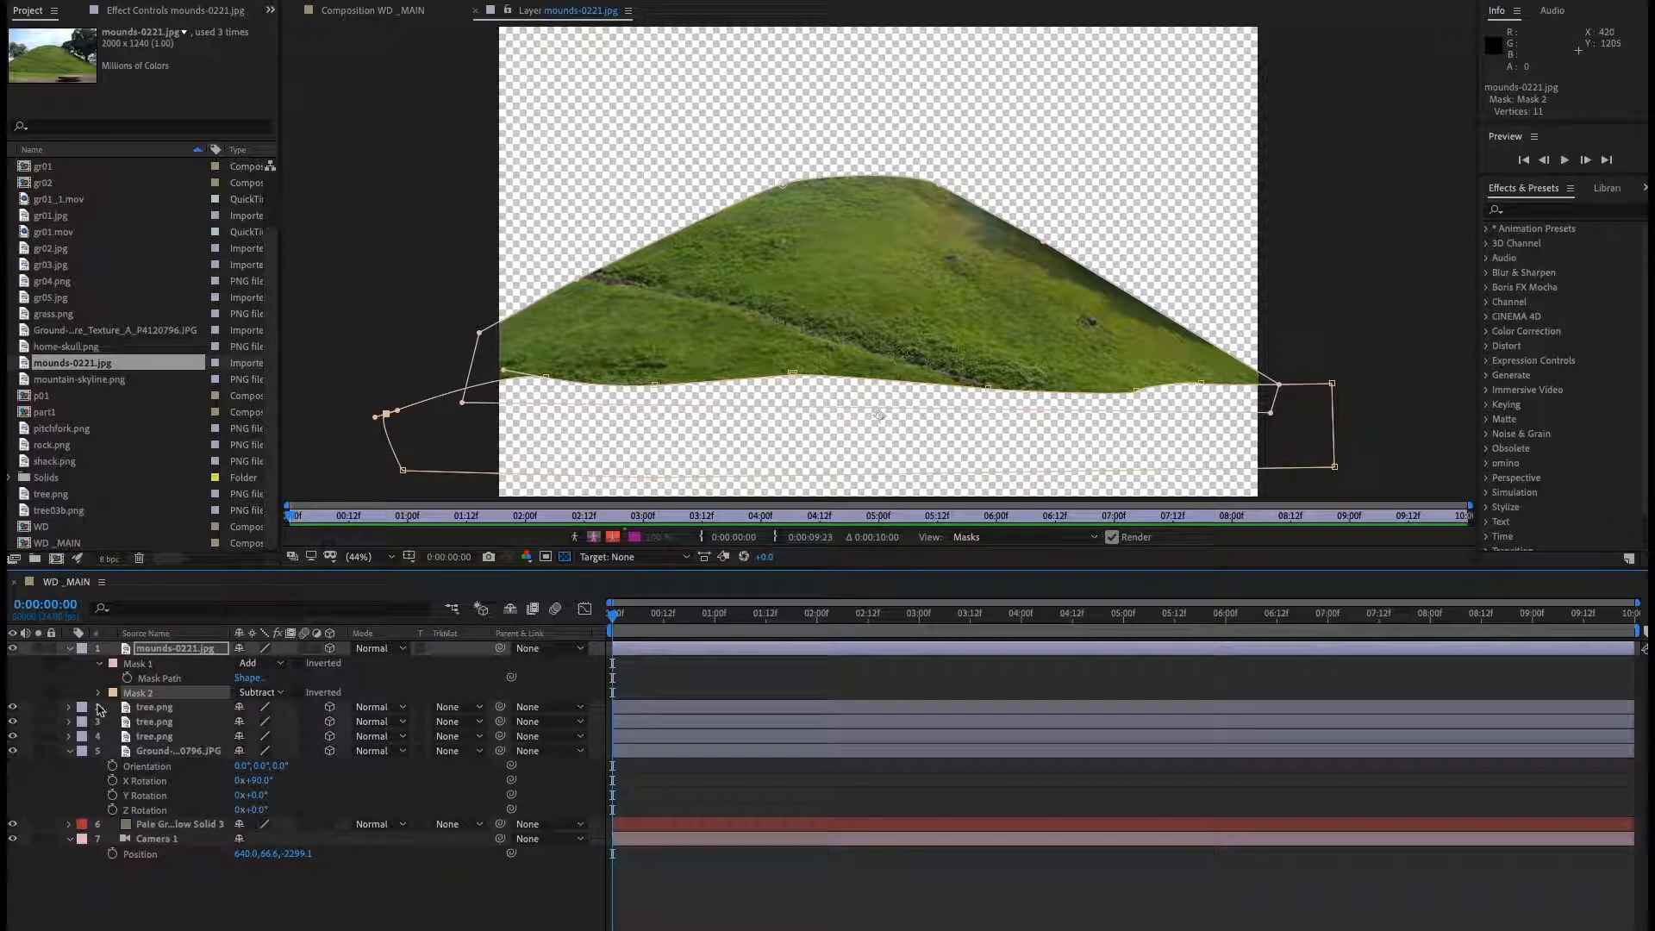
left_click(98, 693)
left_click_drag(264, 722, 368, 723)
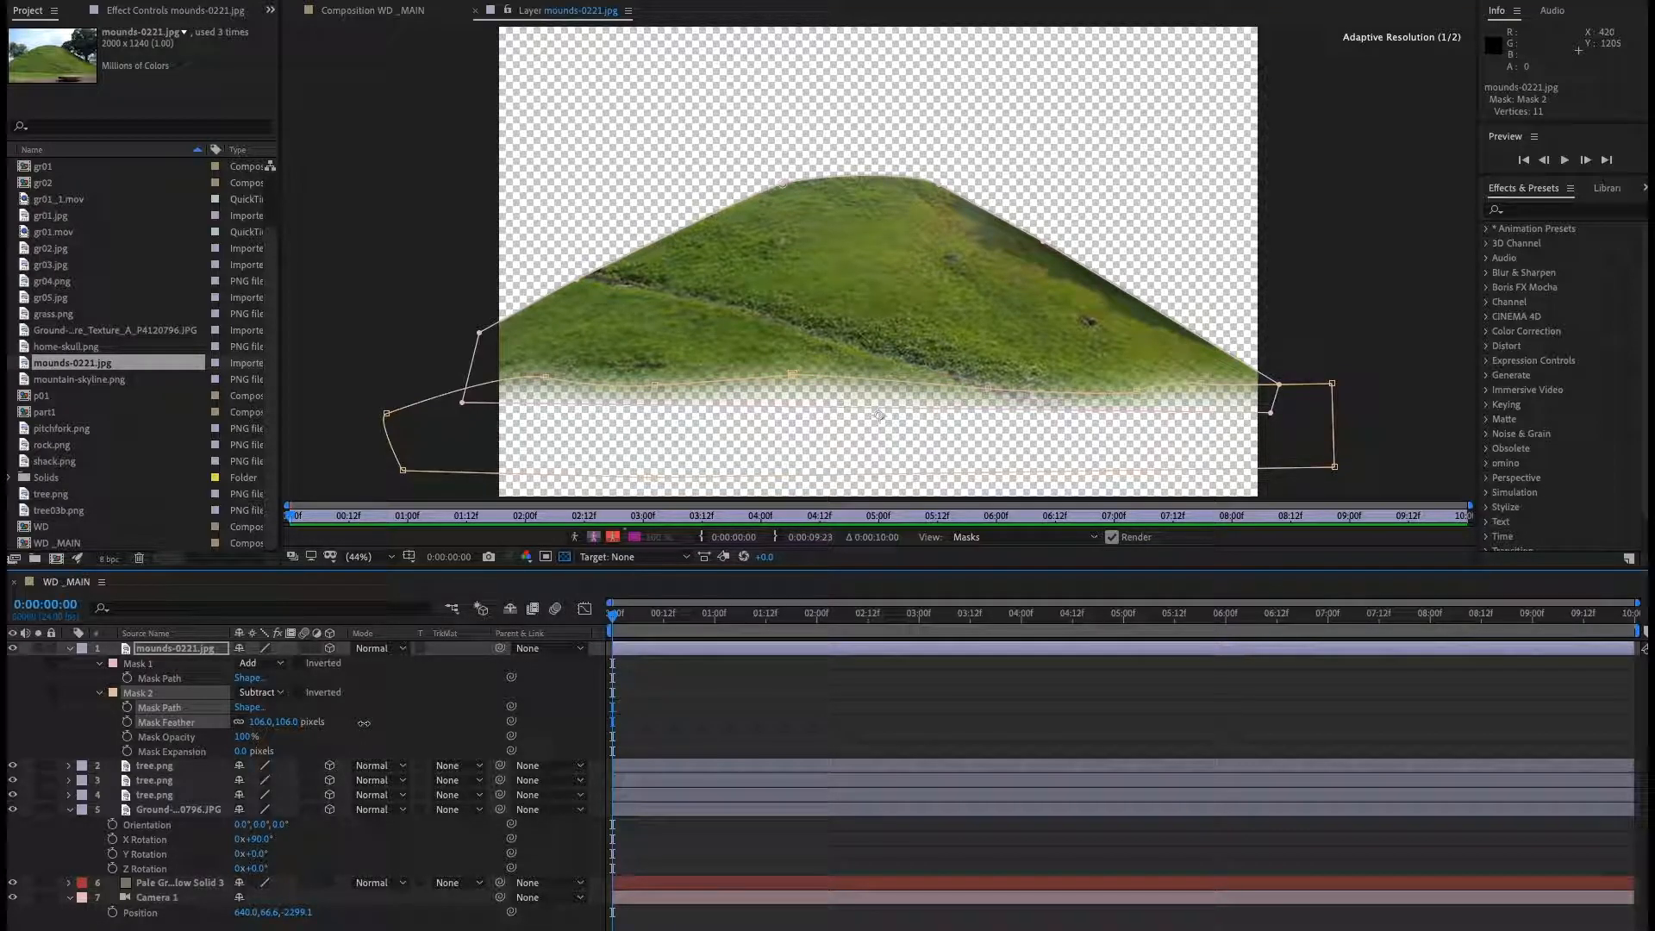
In the composition, shift Mask 2 upward so the mound's base fades into the ground.
left_click(475, 10)
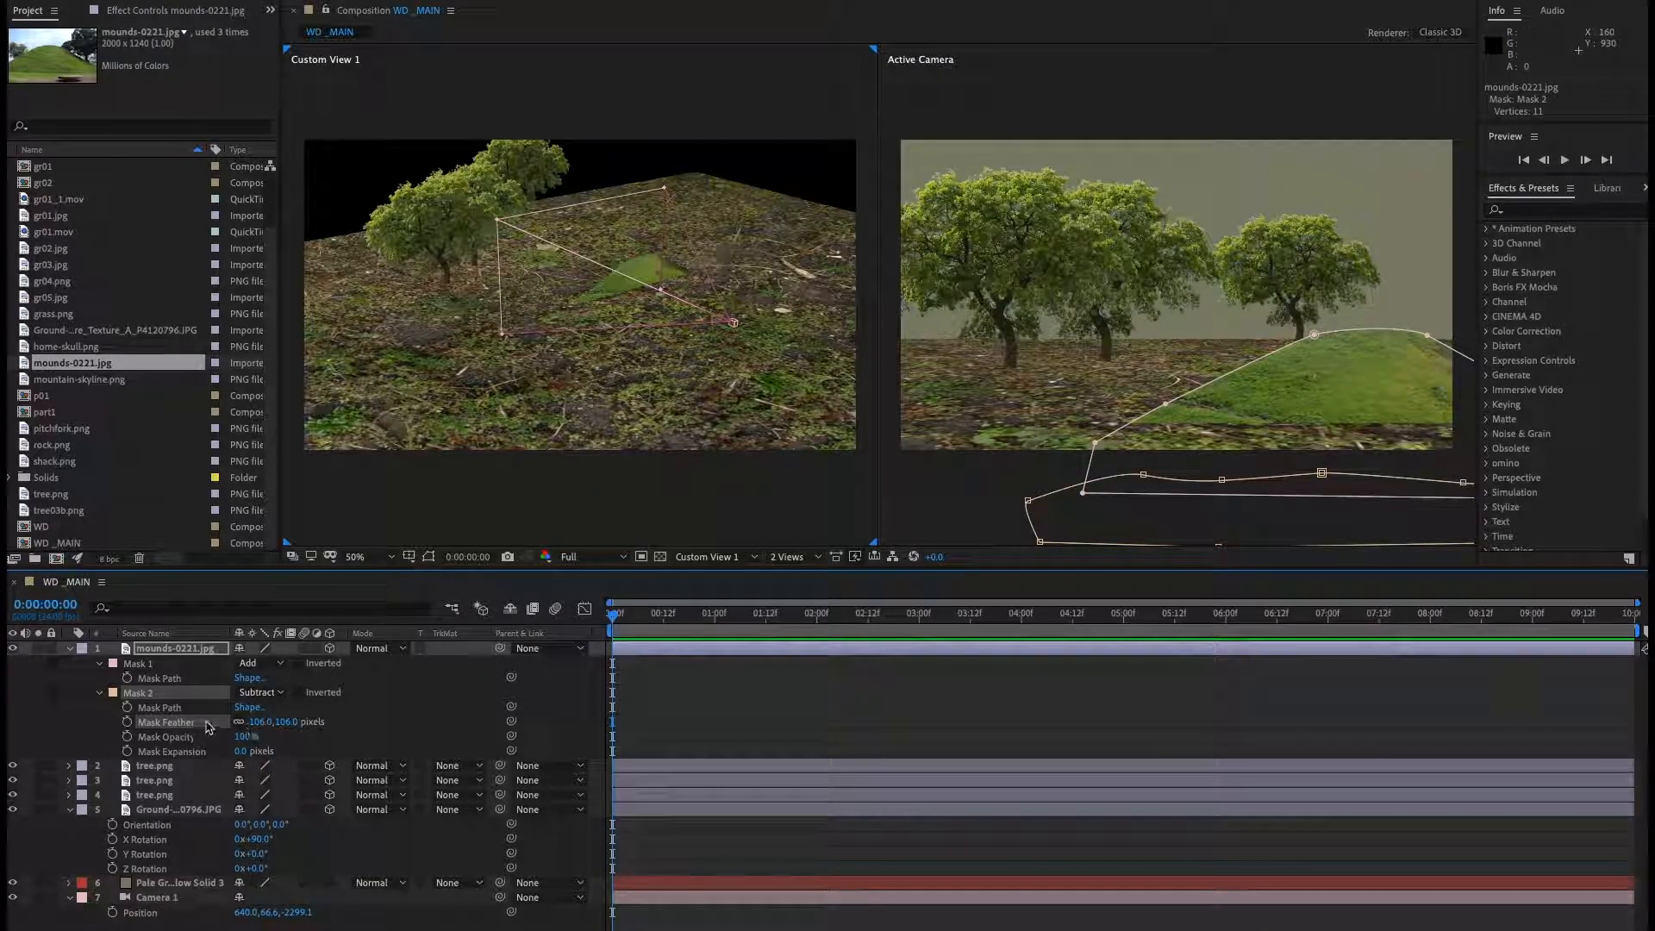
left_click(168, 707)
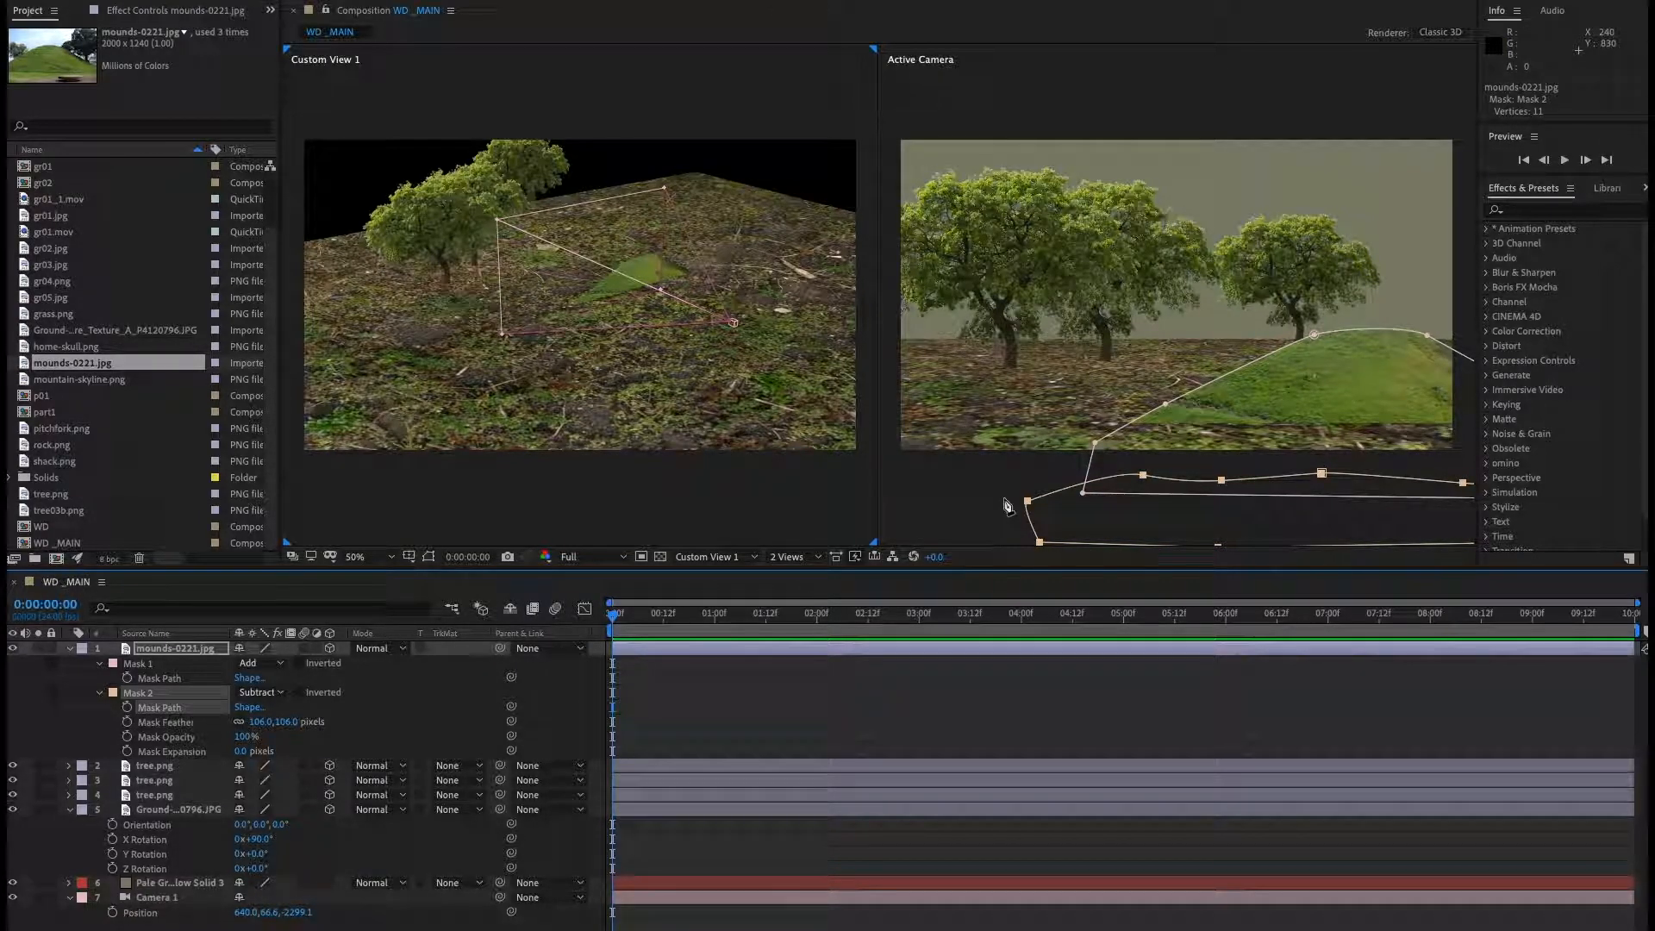
double_click(1220, 488)
left_click_drag(1220, 488, 1228, 444)
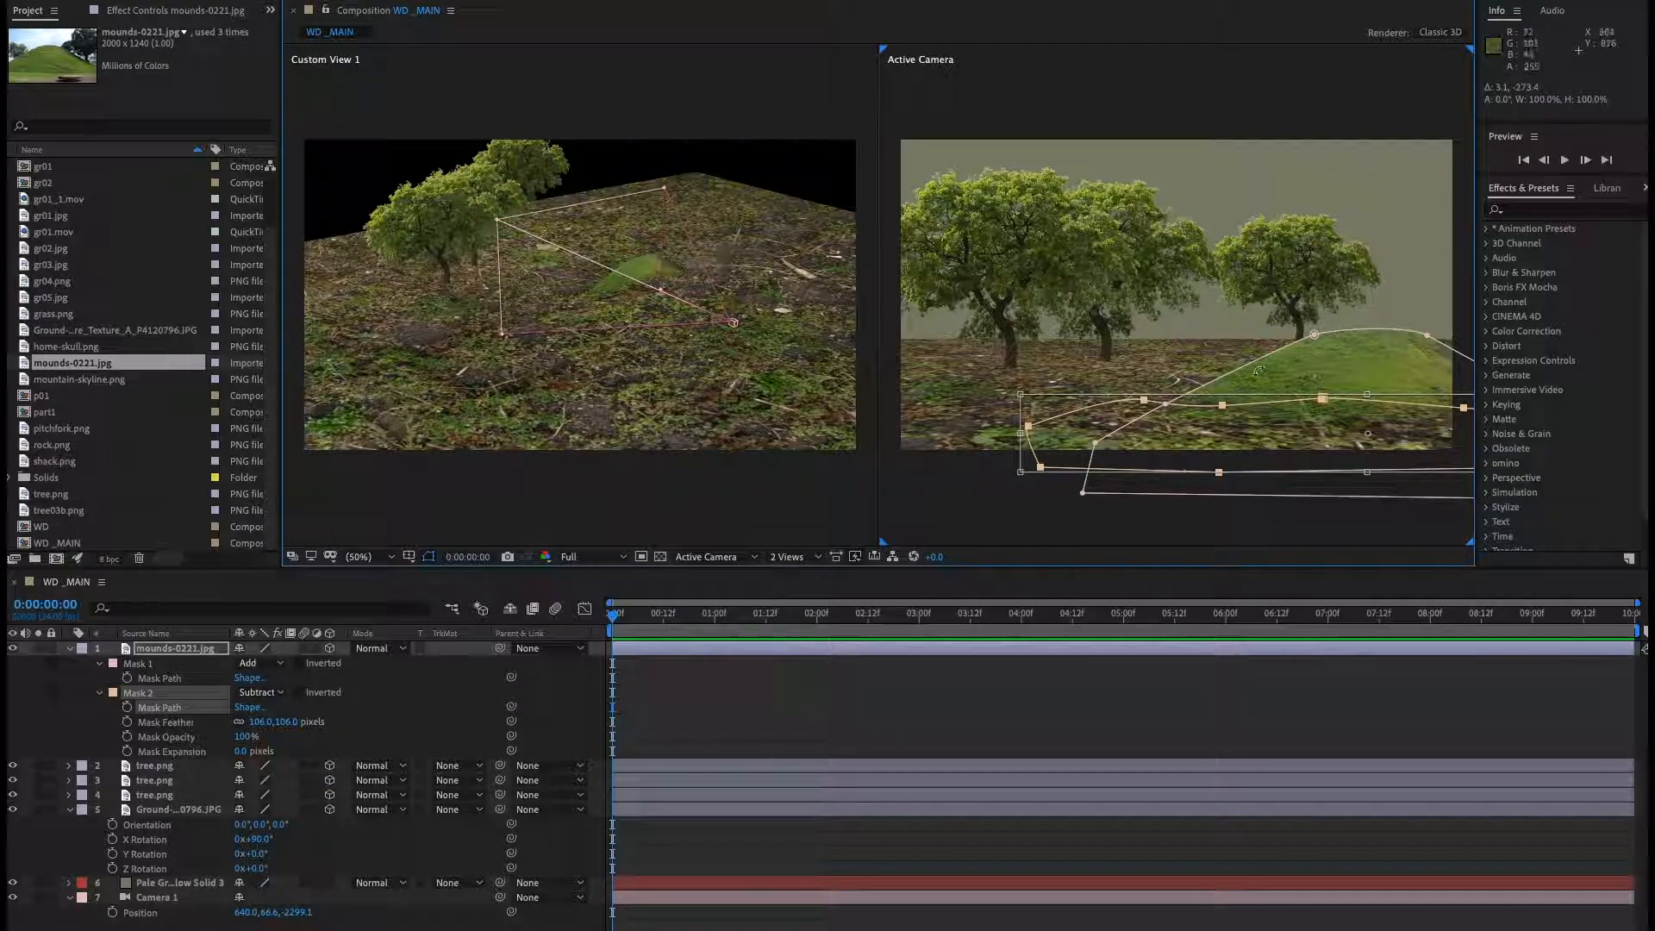
left_click(437, 928)
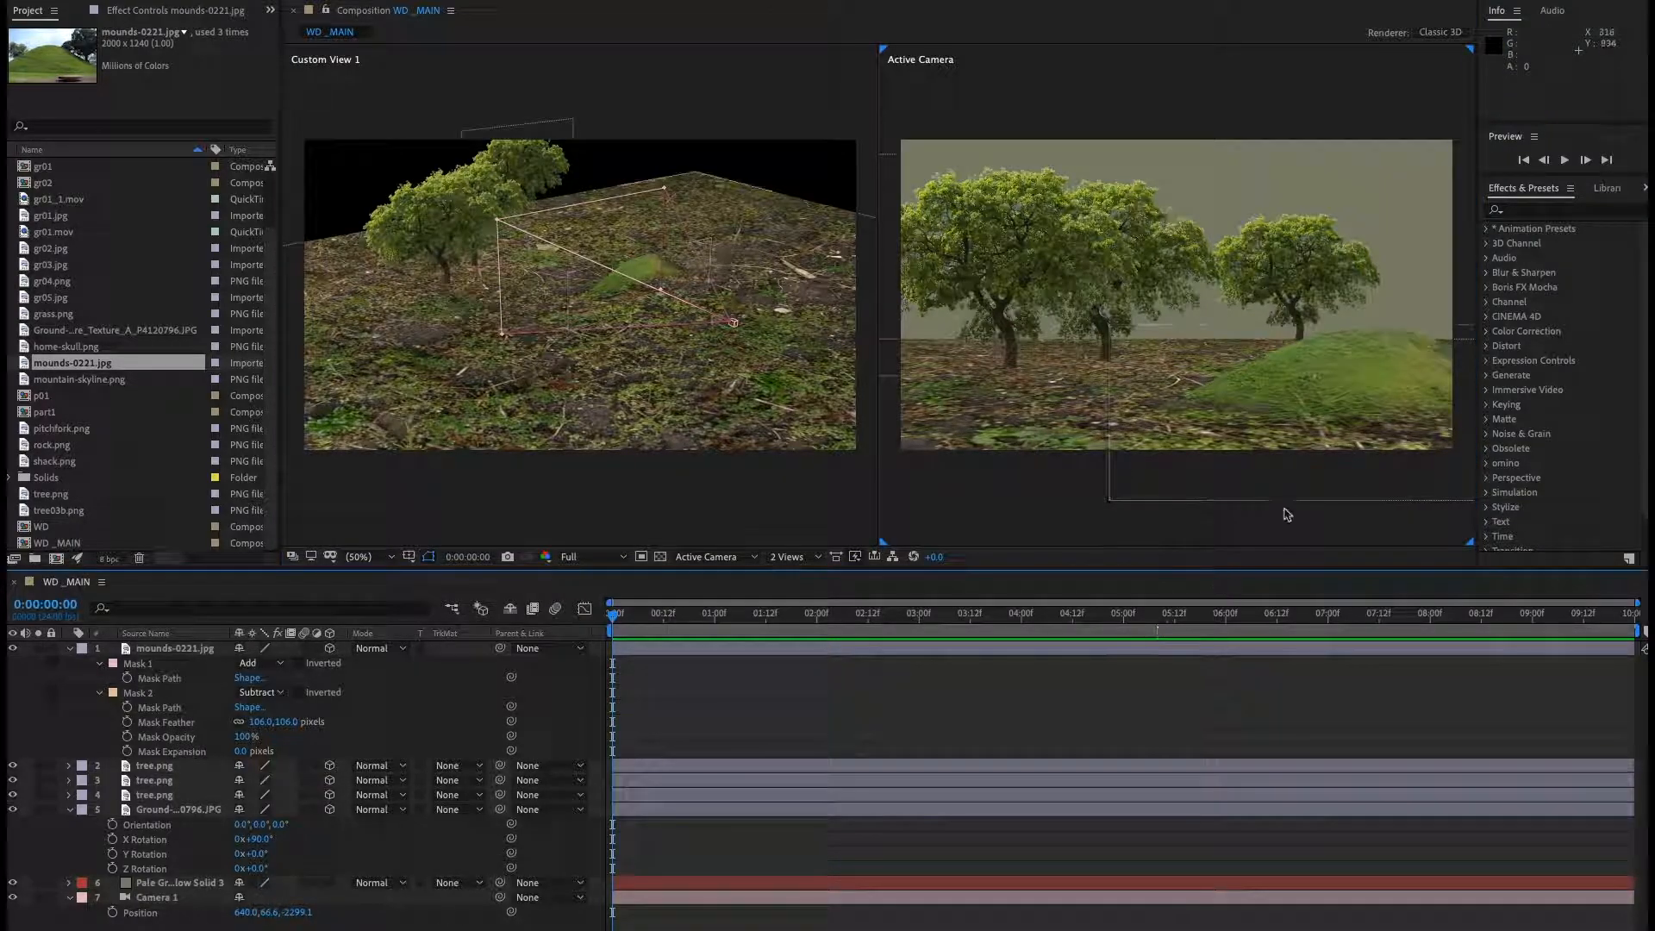
Add the grass.png footage as the top layer of the composition and inspect it in its layer viewer.
left_click(70, 649)
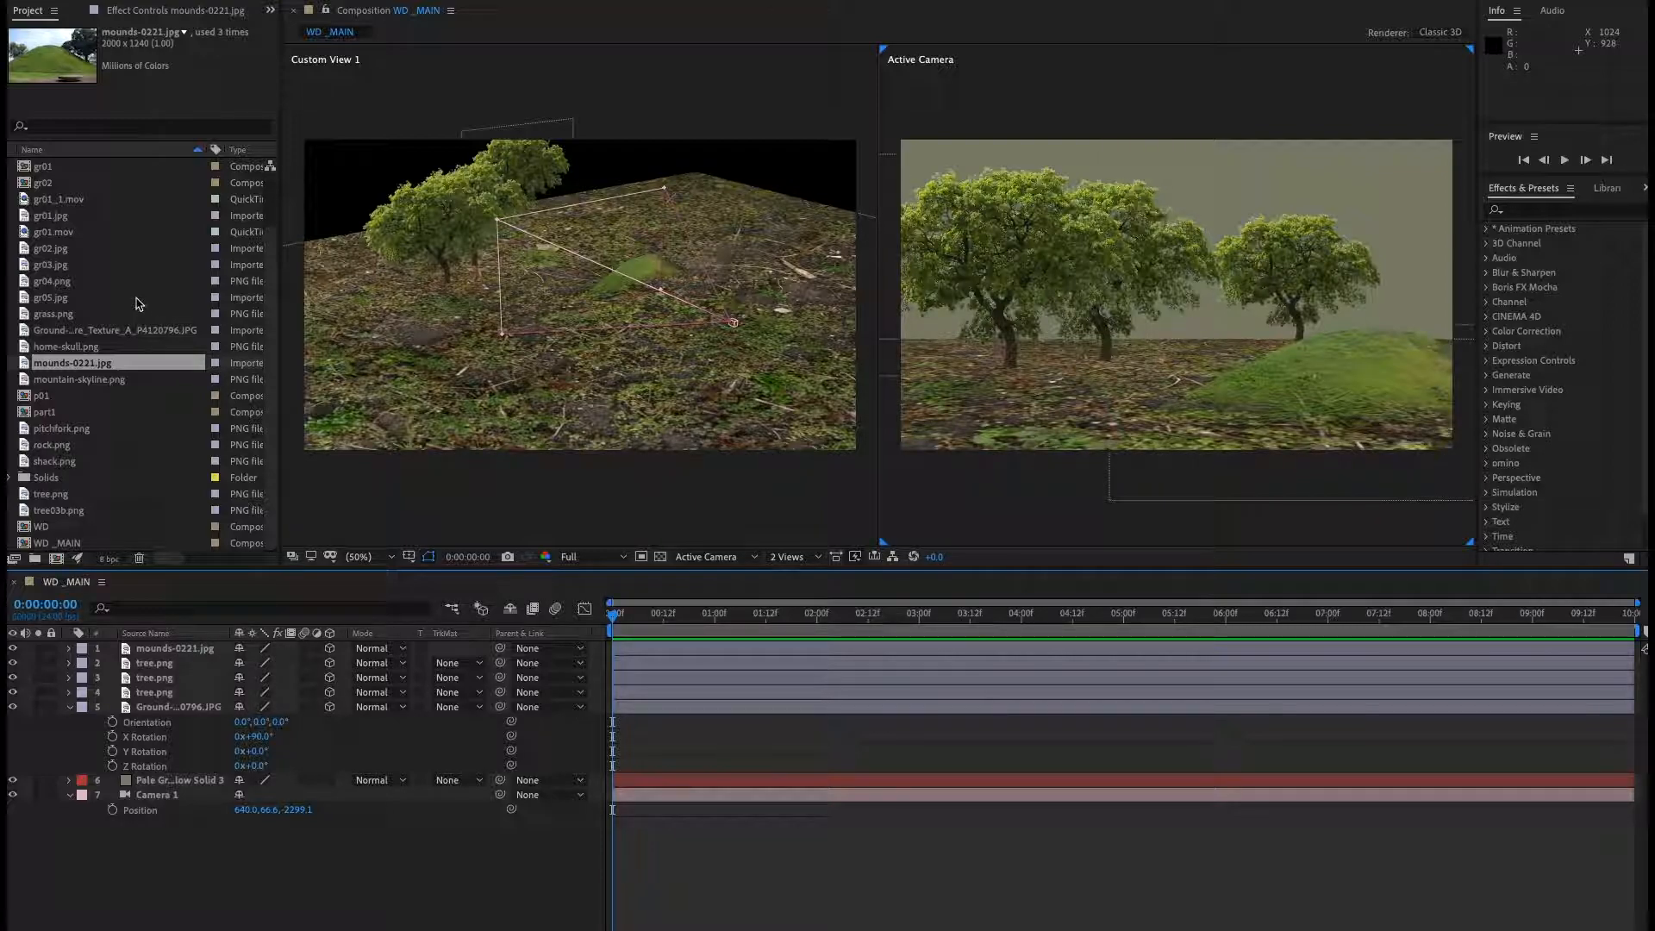
left_click(53, 314)
left_click_drag(84, 322, 170, 650)
double_click(158, 651)
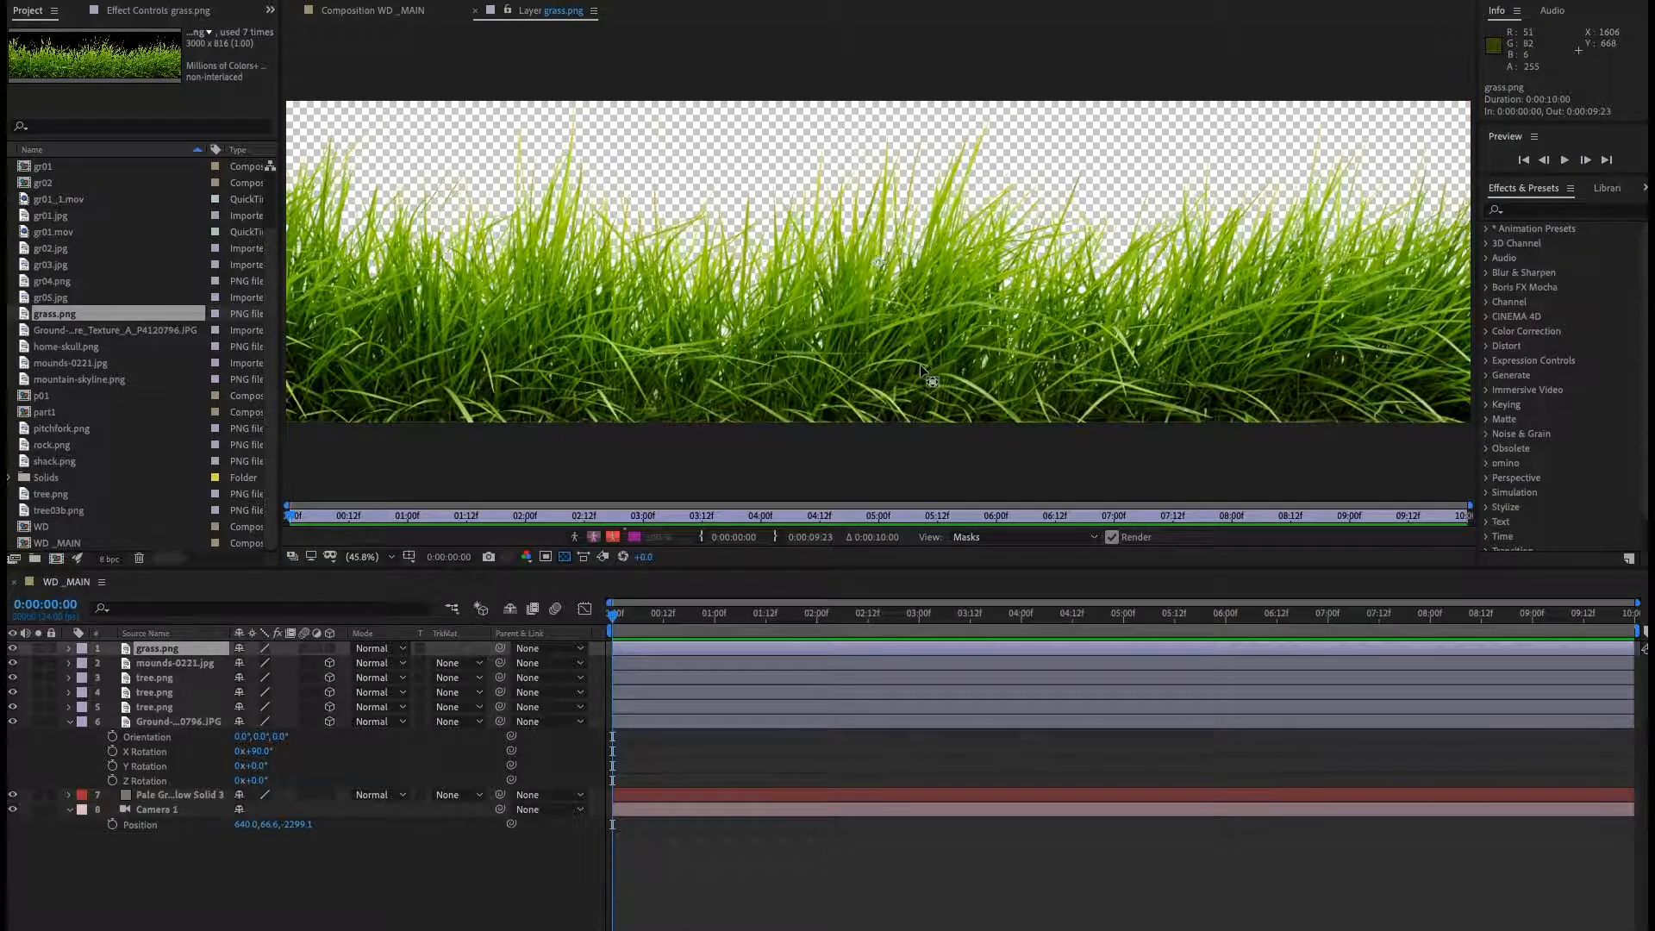
scroll(916, 360, "down", 3)
scroll(916, 362, "up", 4)
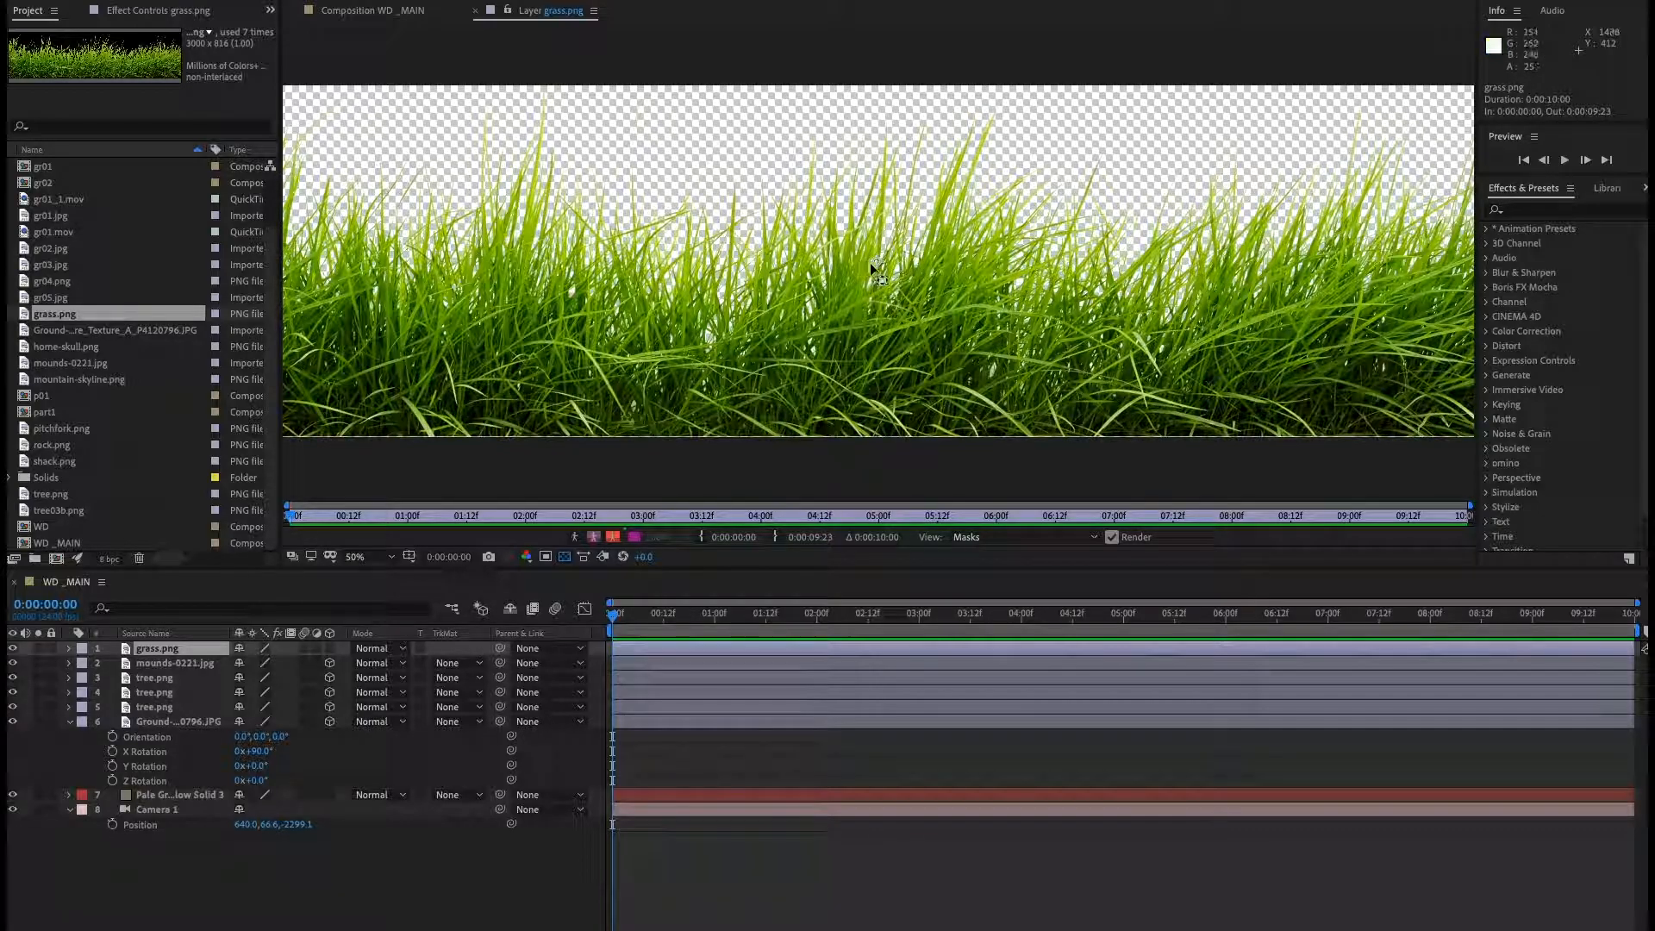
left_click_drag(883, 388, 881, 429)
left_click(475, 11)
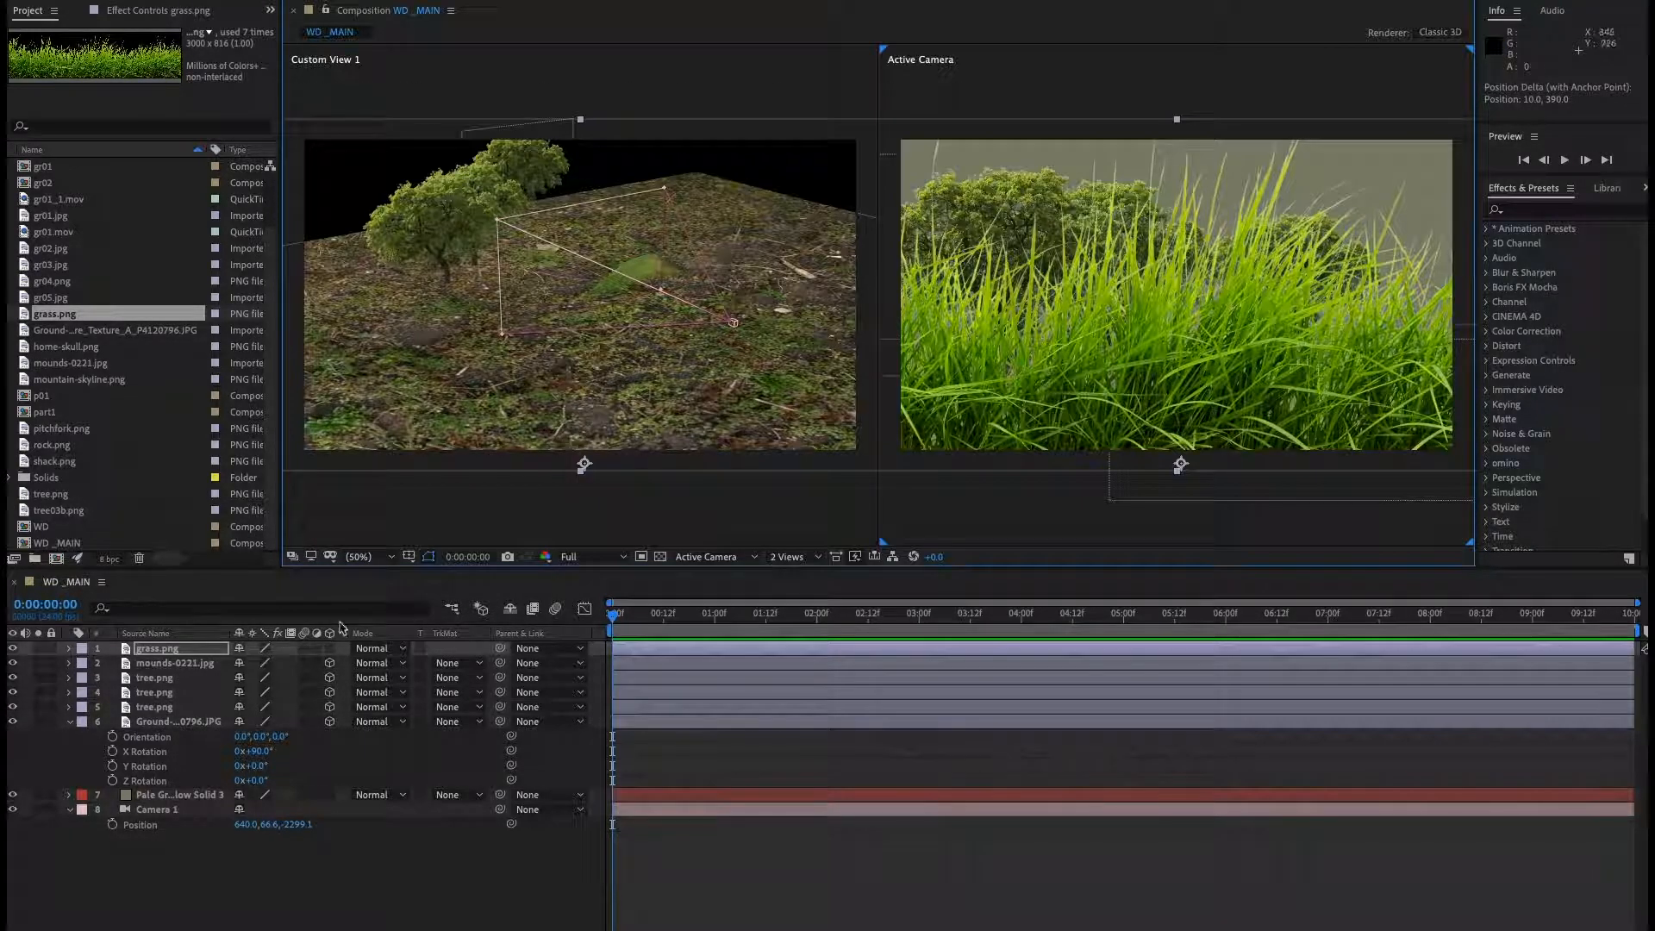
Make the grass layer 3D and move it onto the ground in front of the trees.
left_click(161, 654)
left_click(329, 648)
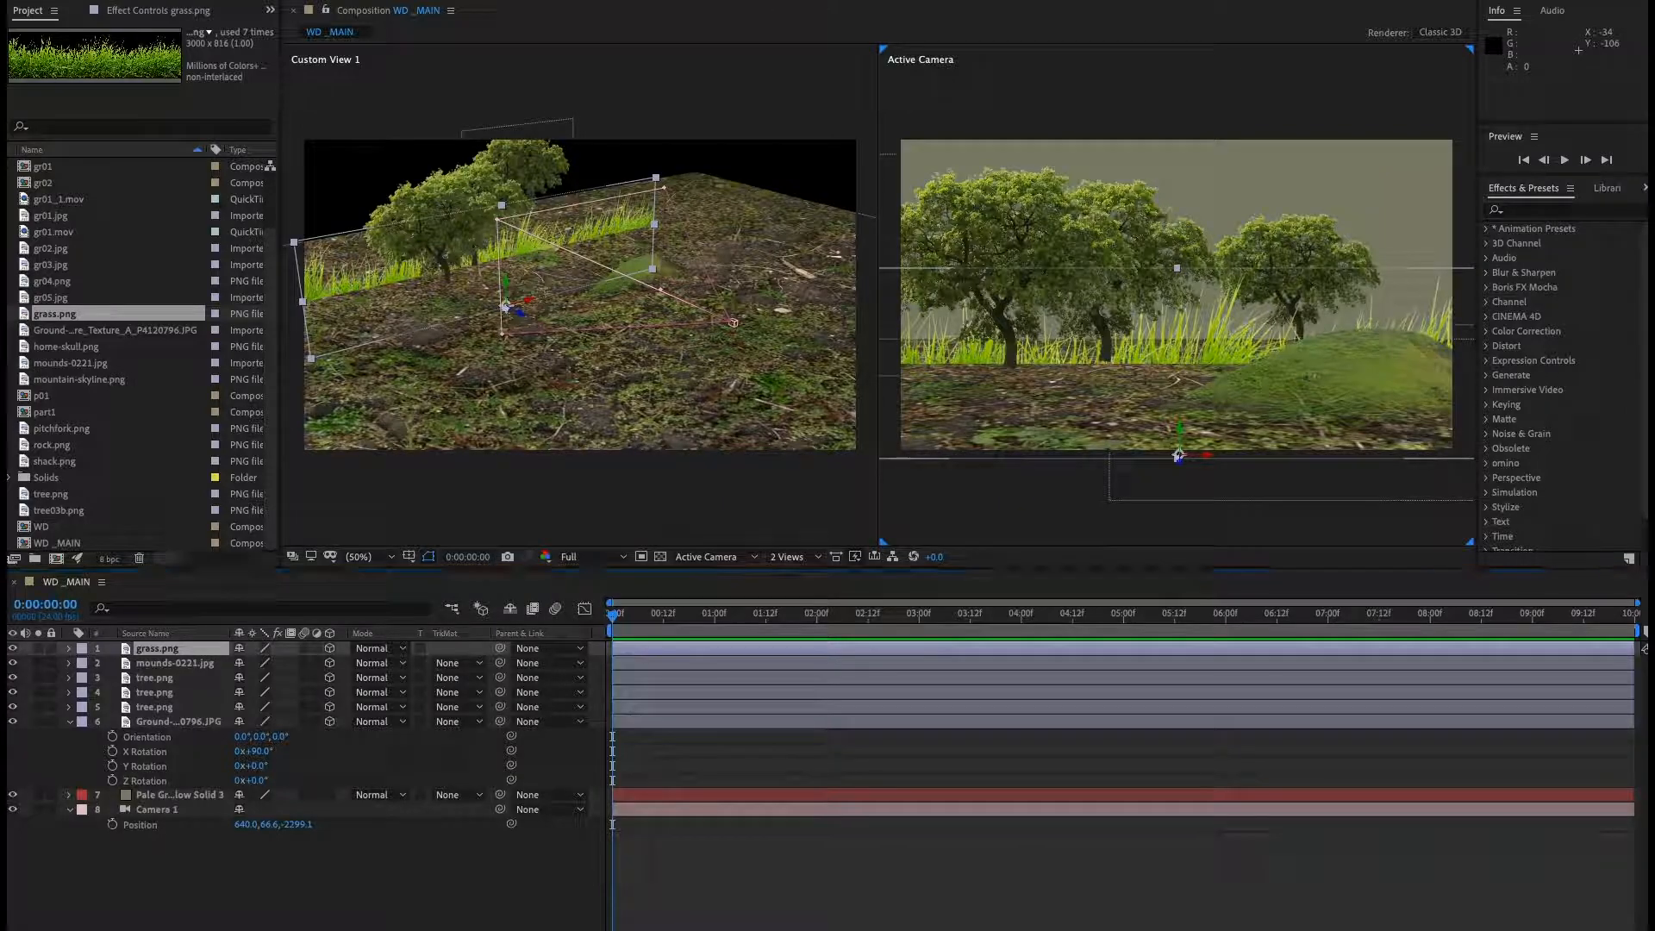
left_click_drag(522, 319, 755, 501)
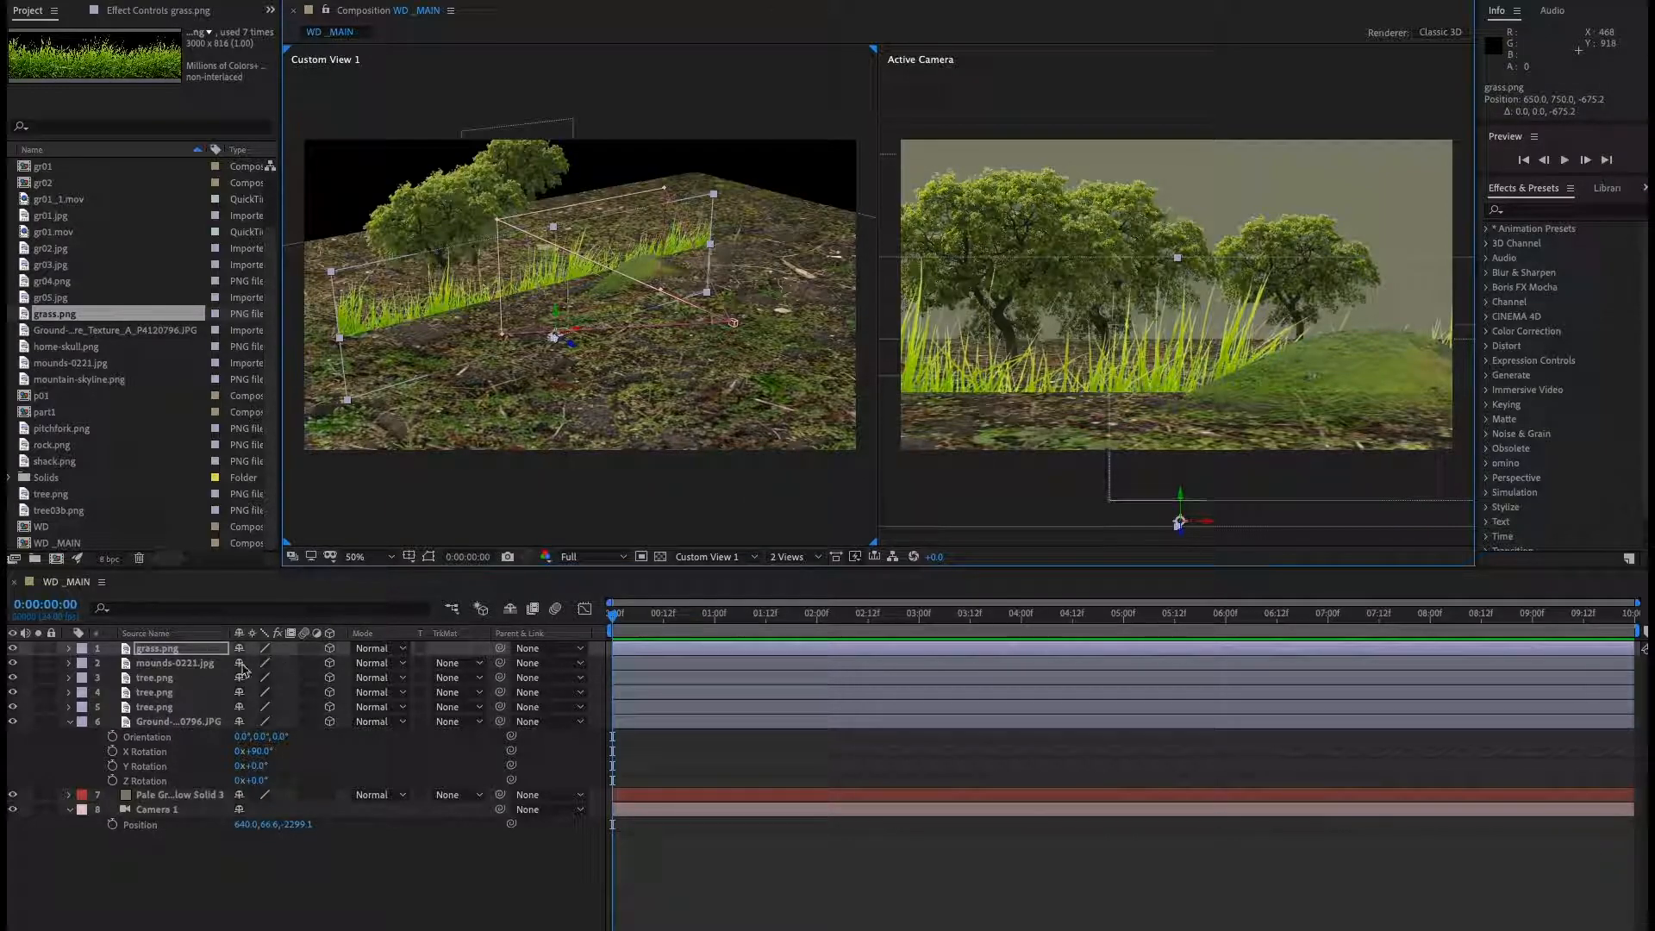
Scale the grass layer to 100.3, 51, 51% and position it along the base of the hill.
left_click(161, 649)
key("s")
left_click_drag(283, 663, 276, 669)
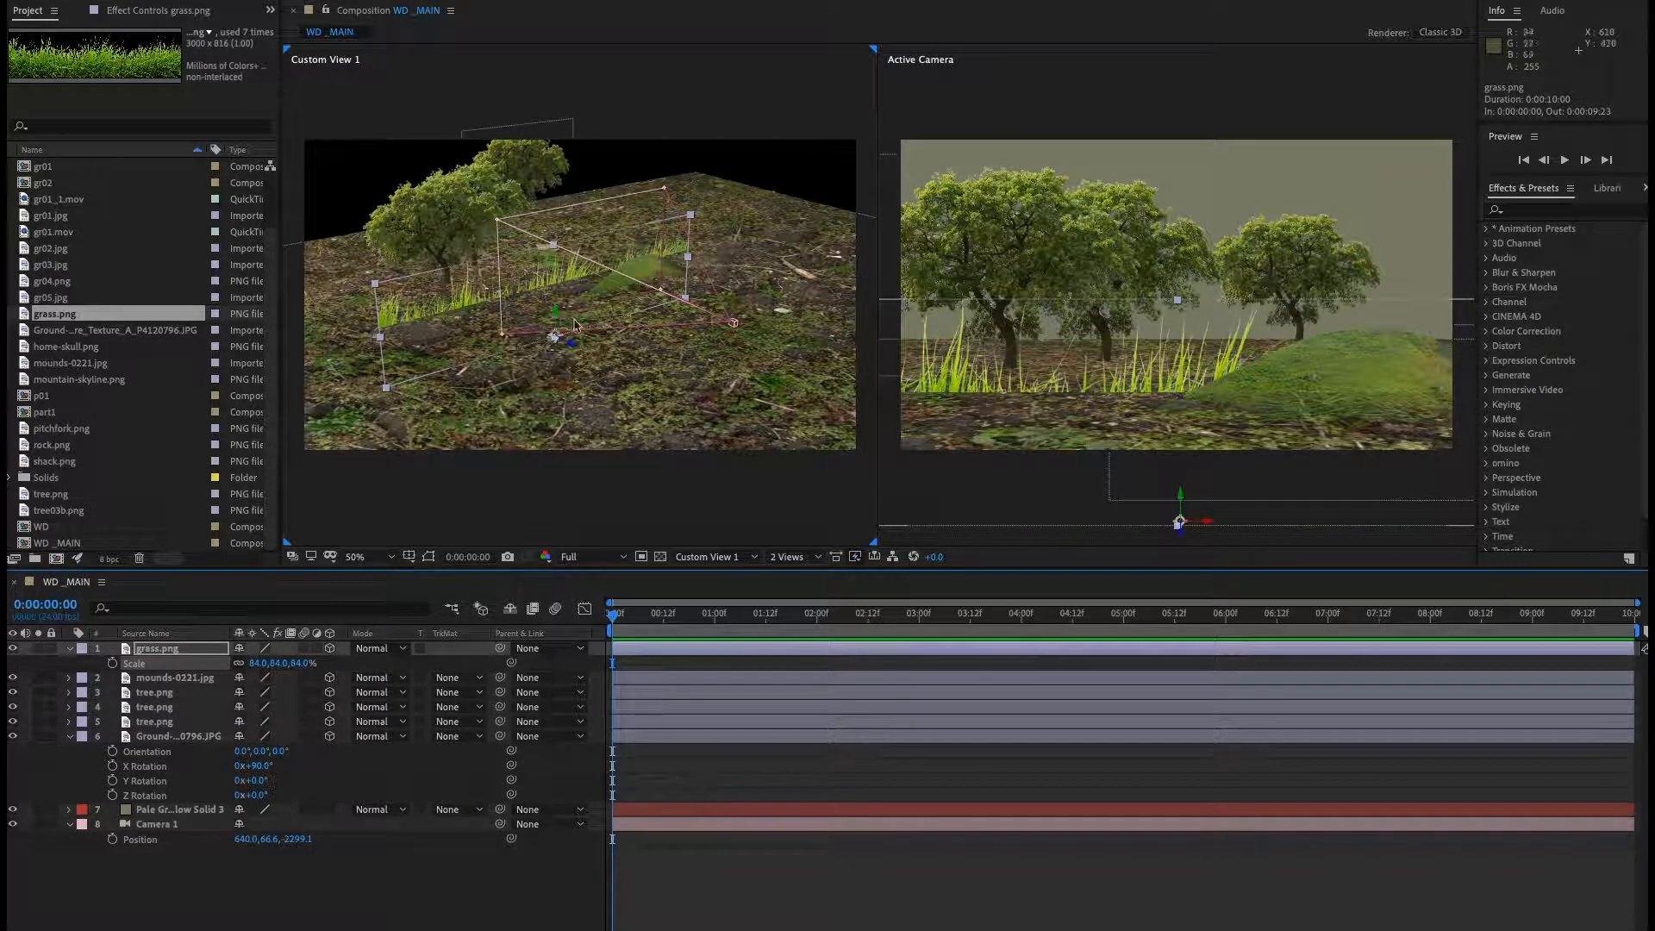
mouse_move(560, 316)
left_mouse_down()
mouse_move(551, 226)
mouse_move(553, 291)
left_mouse_up()
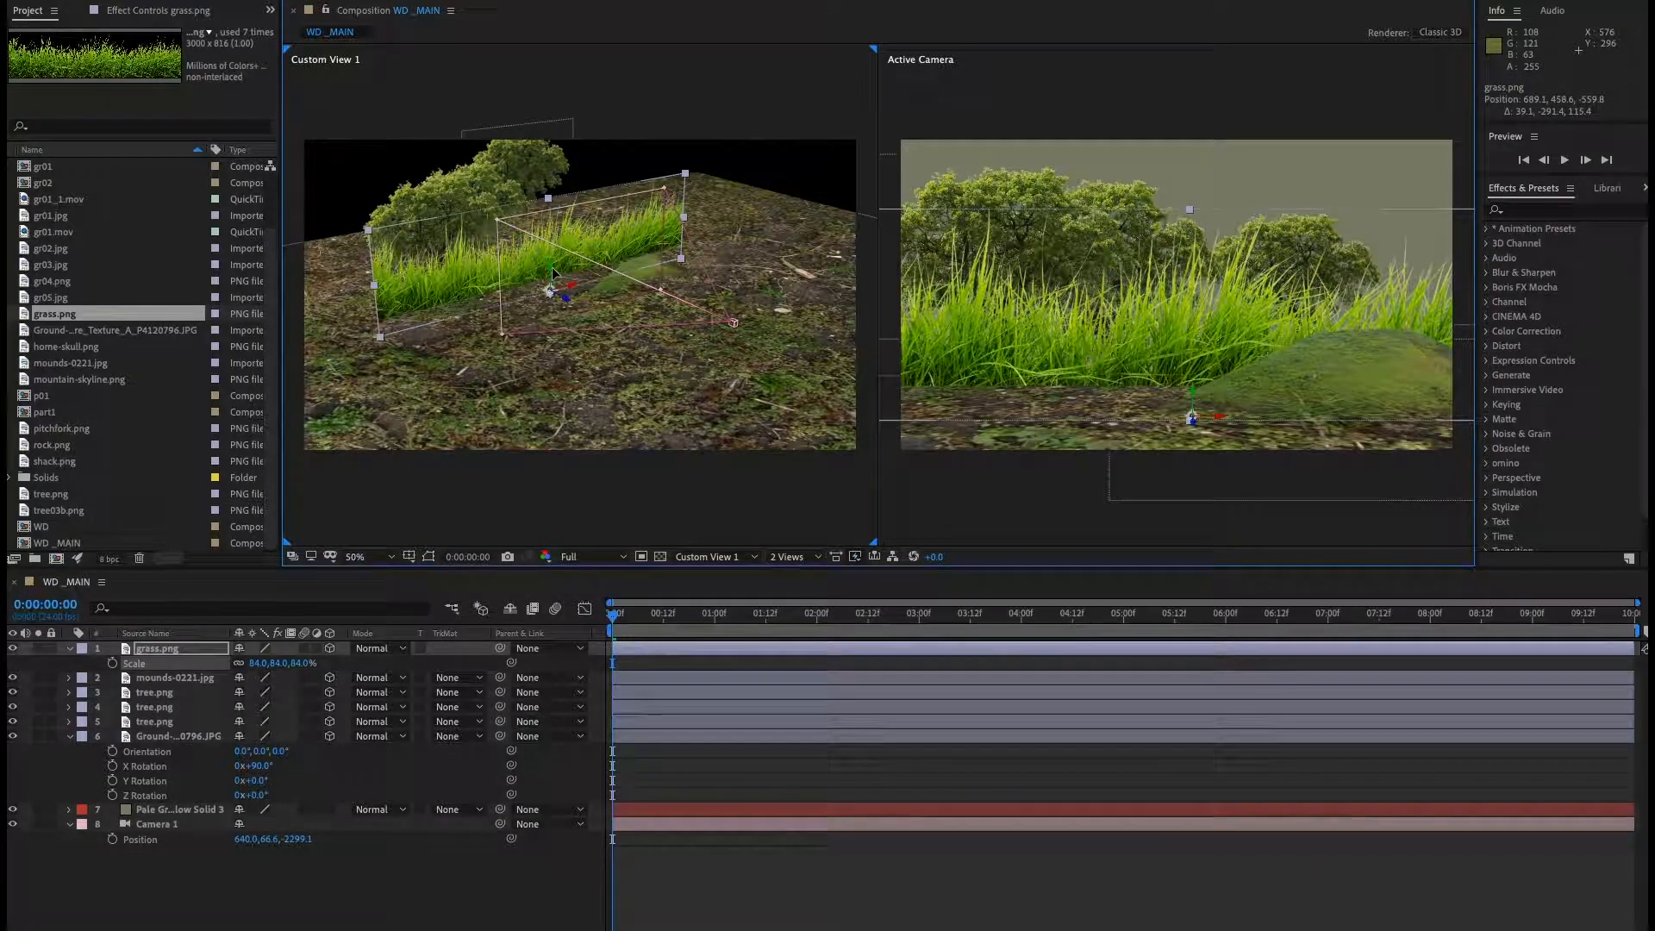
left_click_drag(262, 673, 237, 678)
left_click_drag(453, 295, 553, 284)
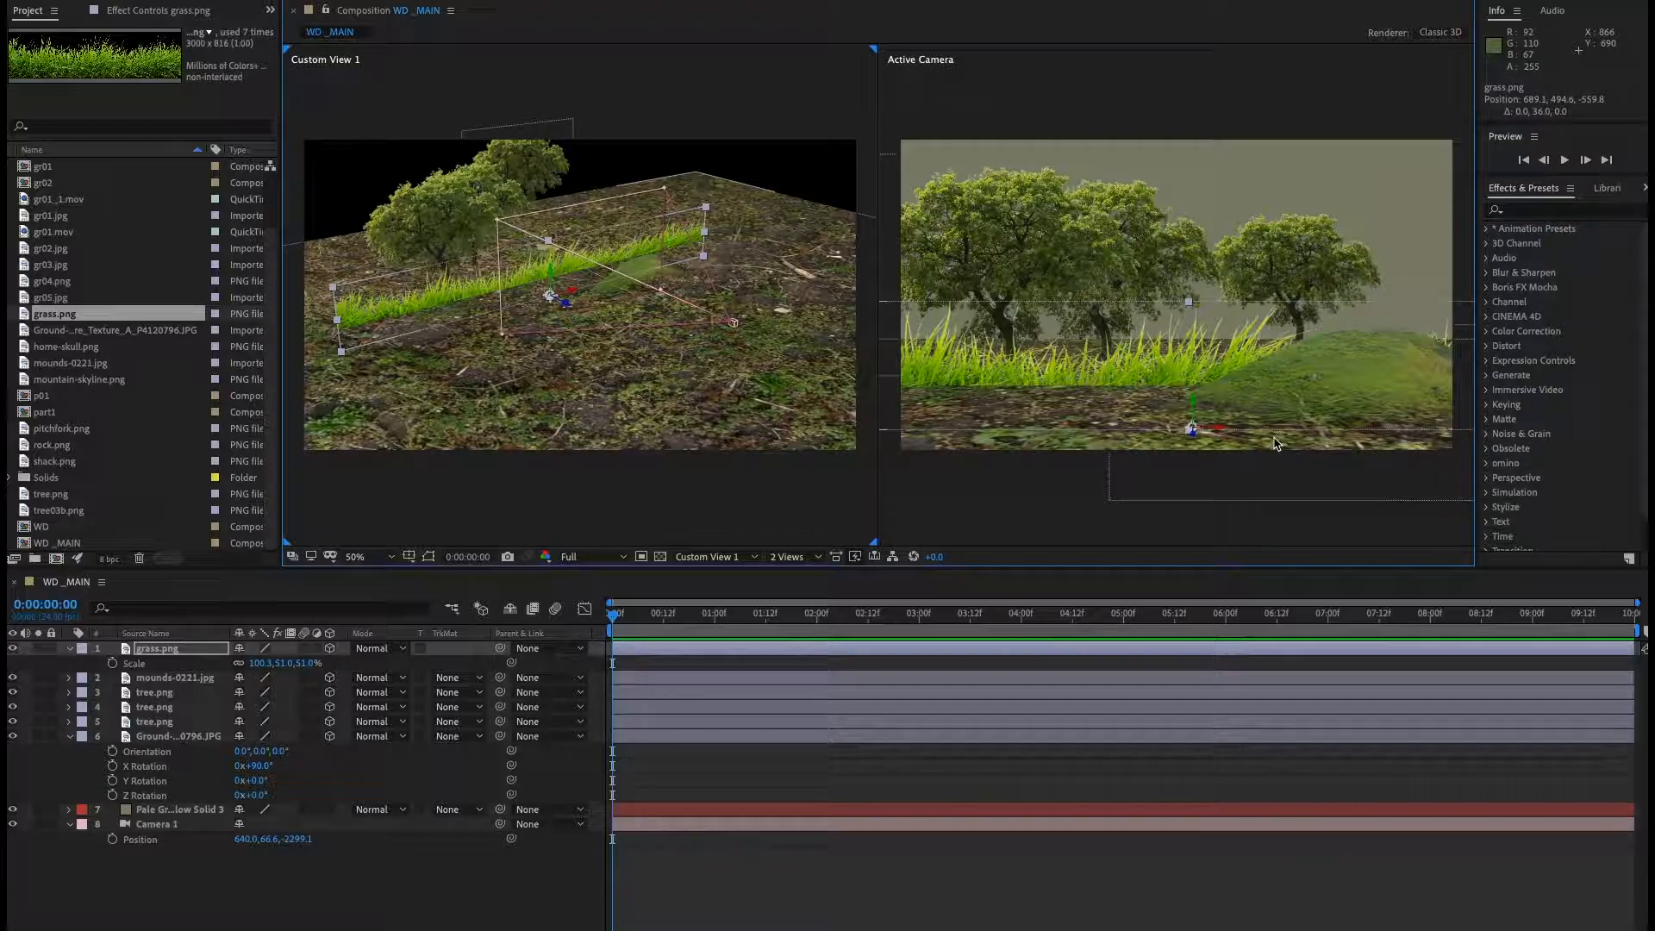
Stretch the leftmost tree vertically to about 113% and undo an accidental move of it.
left_click(1003, 243)
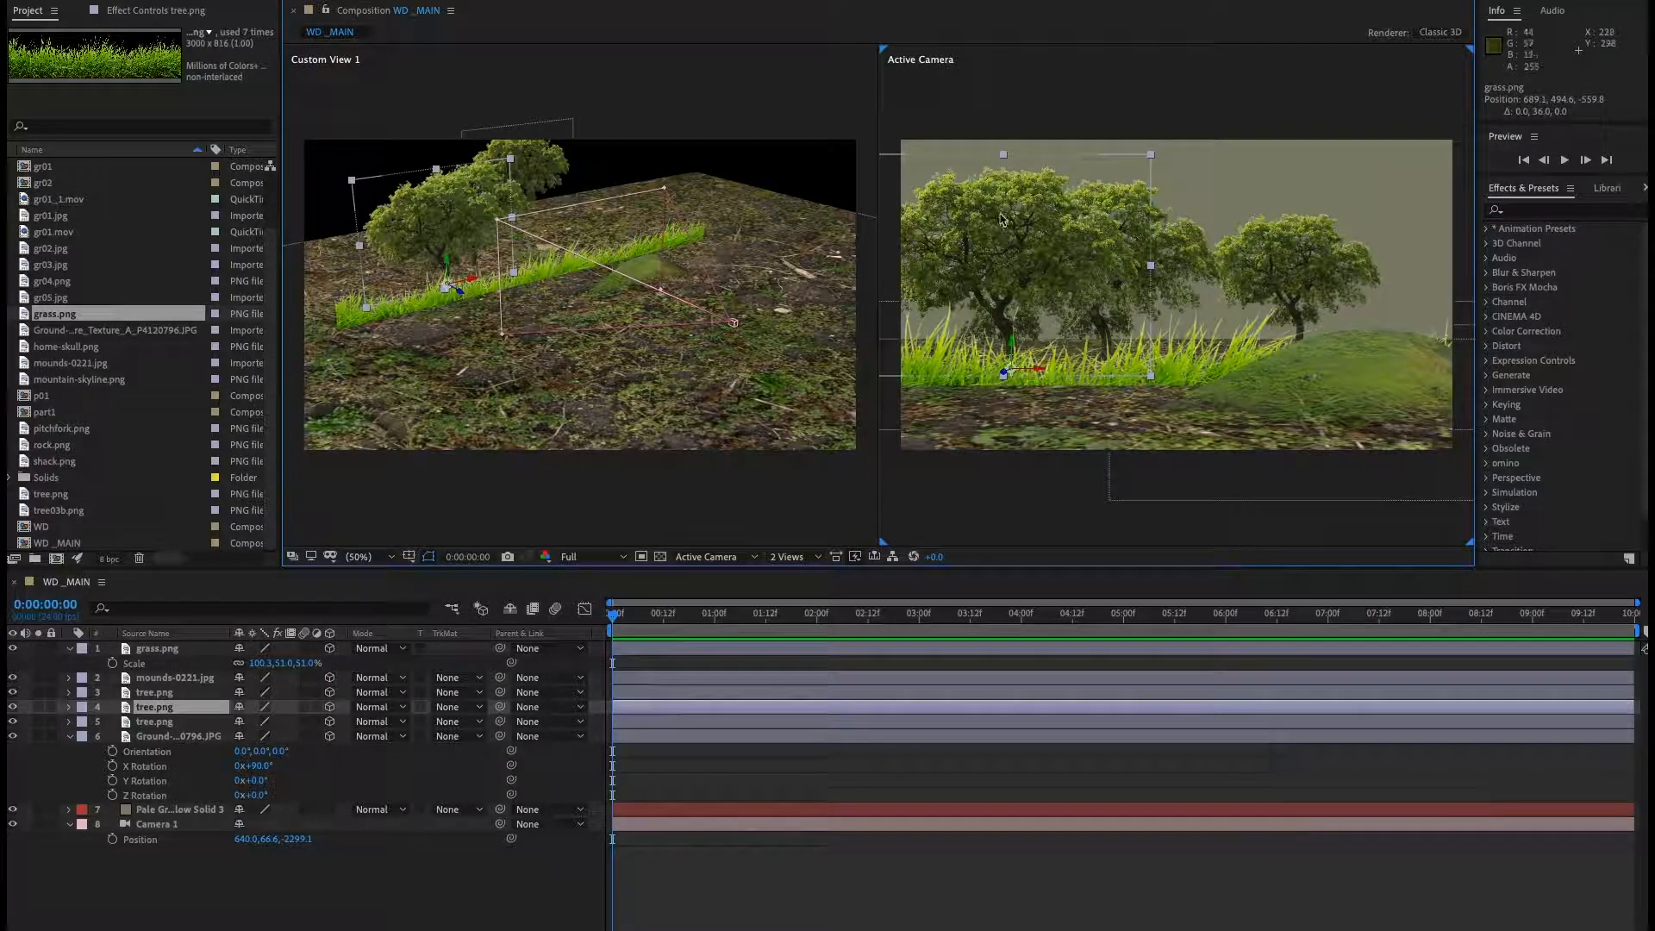
left_click_drag(1003, 153, 1003, 125)
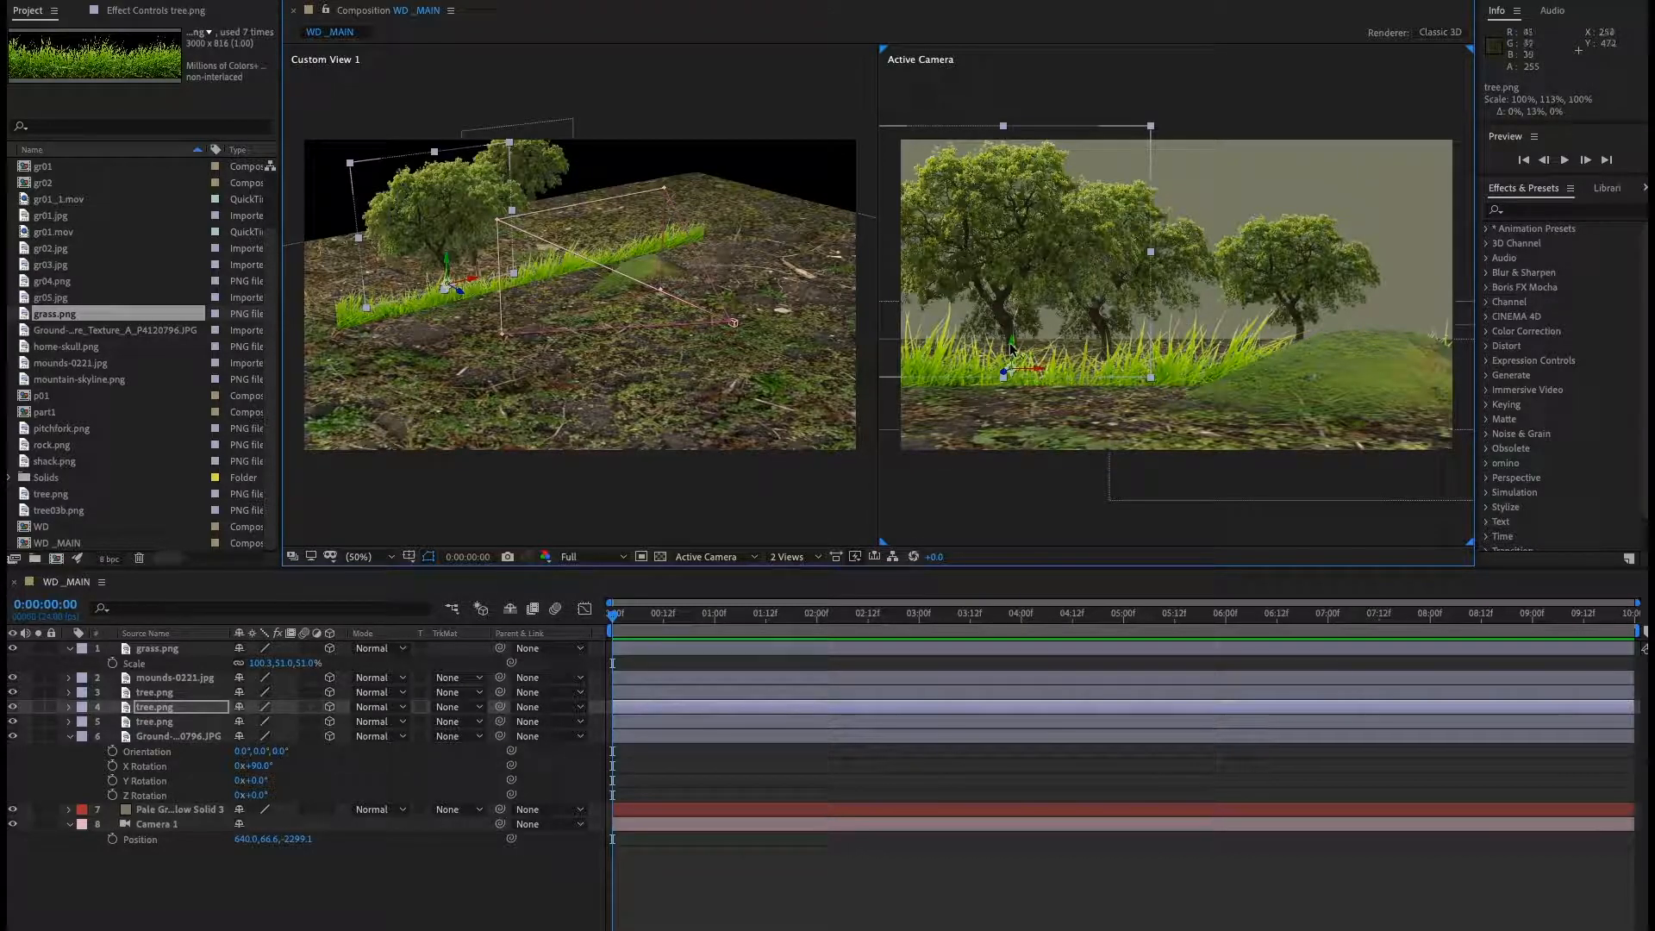
left_click_drag(1013, 348, 1013, 334)
key("super+z")
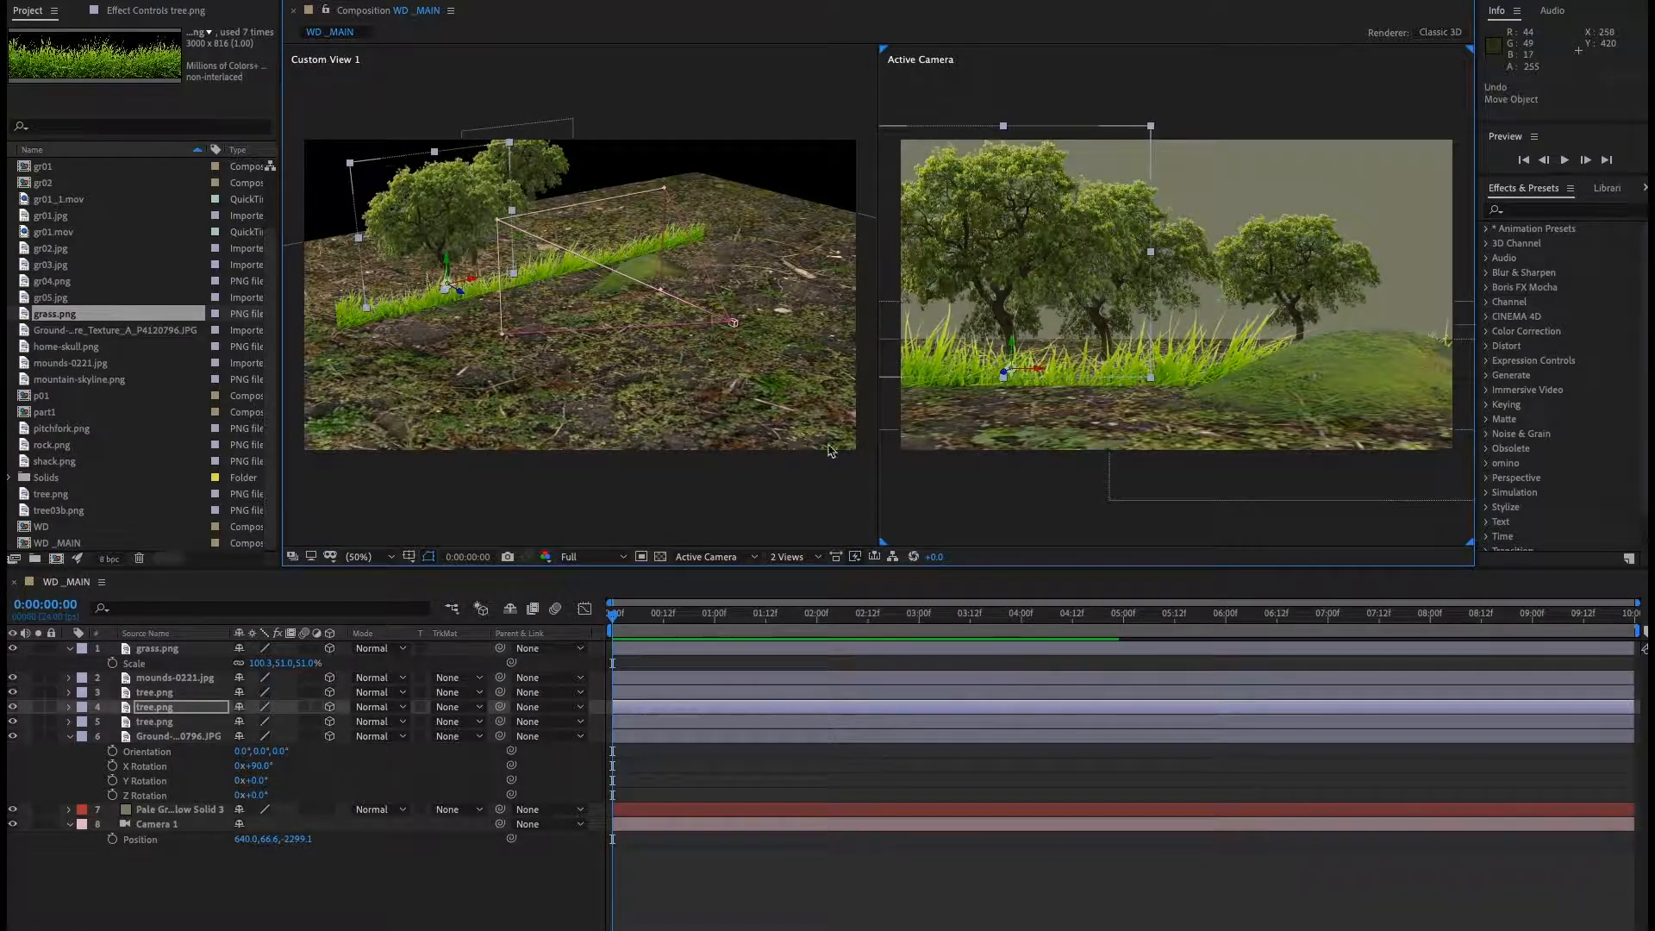
Shrink the grass layer to 64.9, 33, 33% and raise it slightly on the ground.
left_click(159, 648)
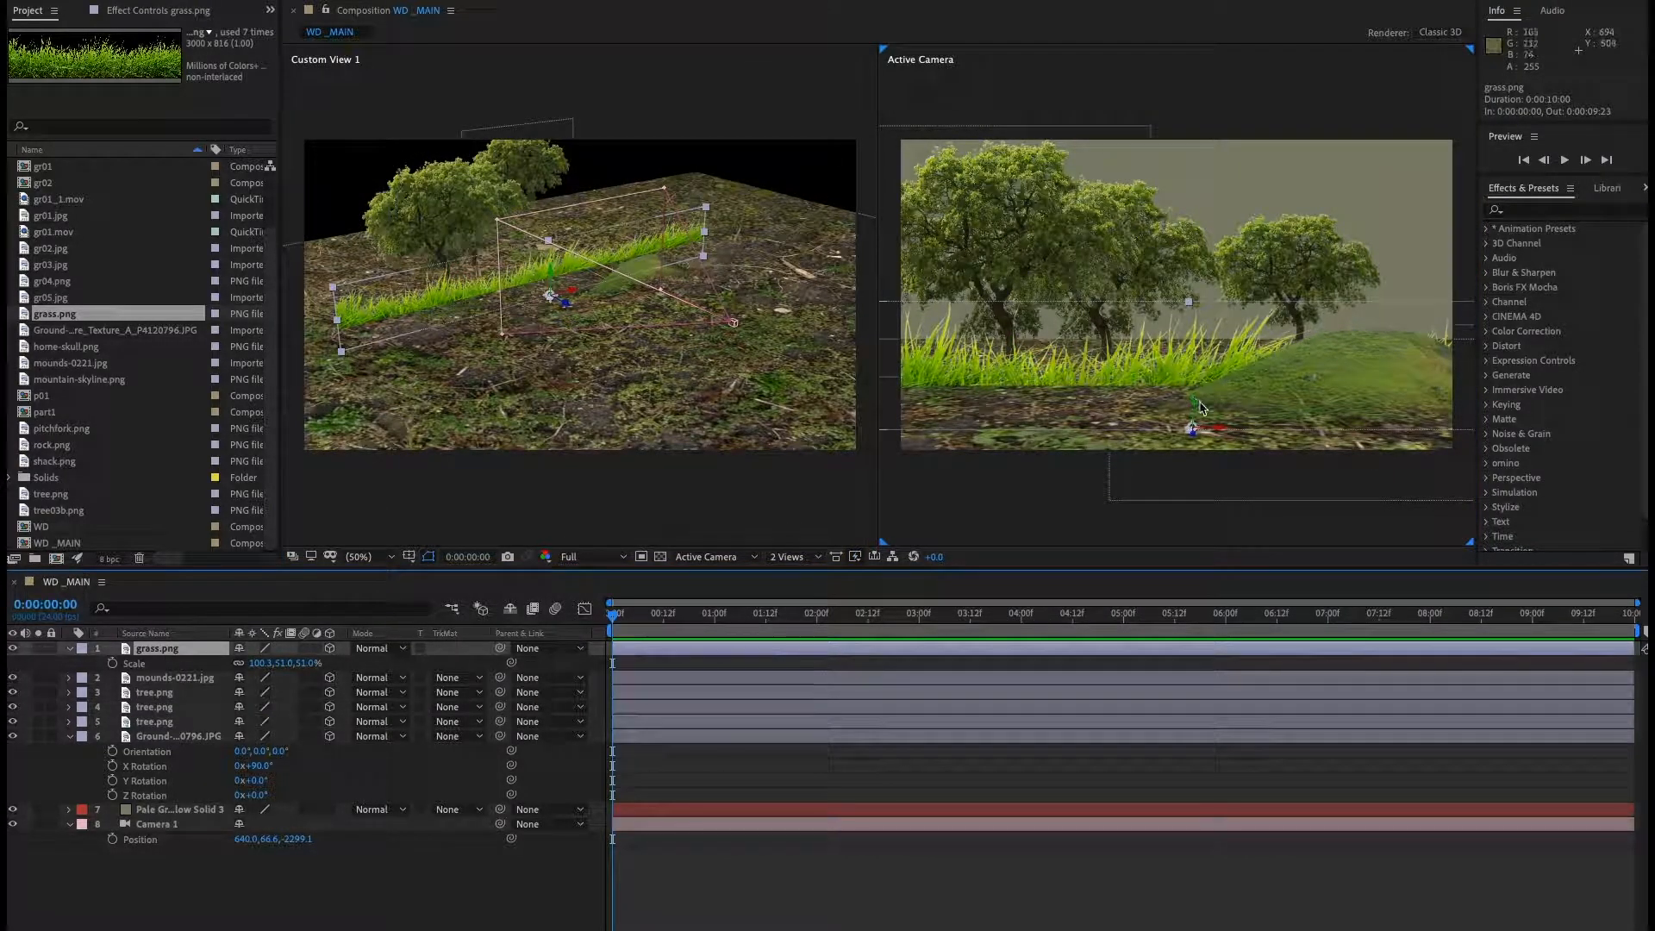
left_click_drag(1195, 408, 1193, 389)
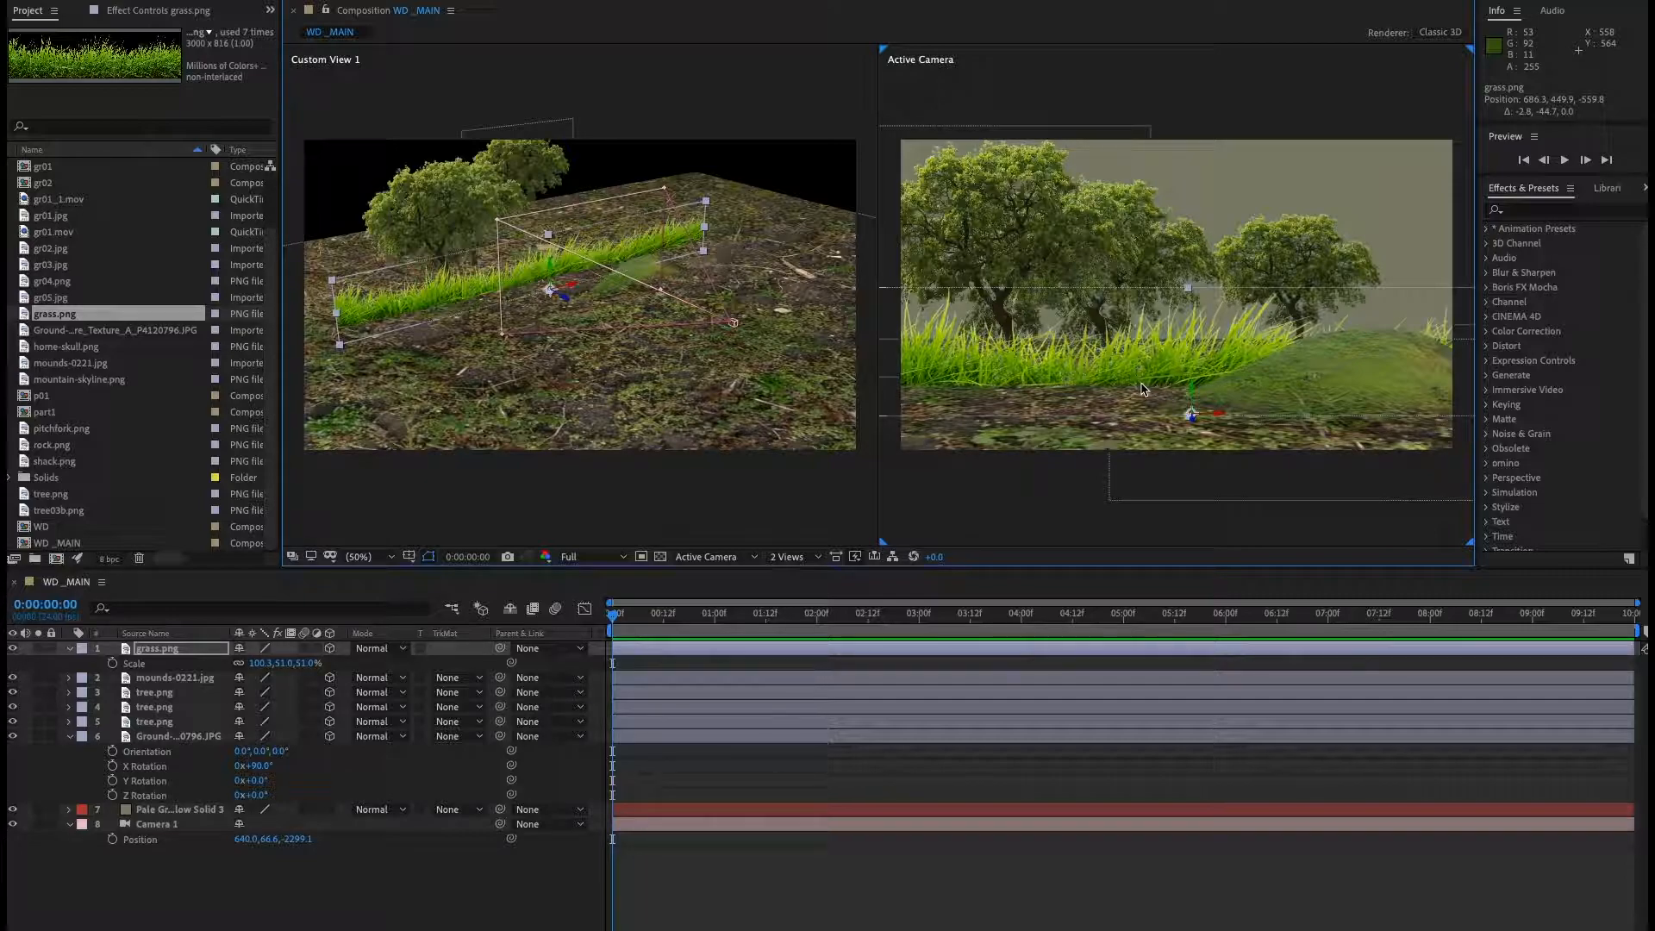
left_click_drag(290, 671, 280, 672)
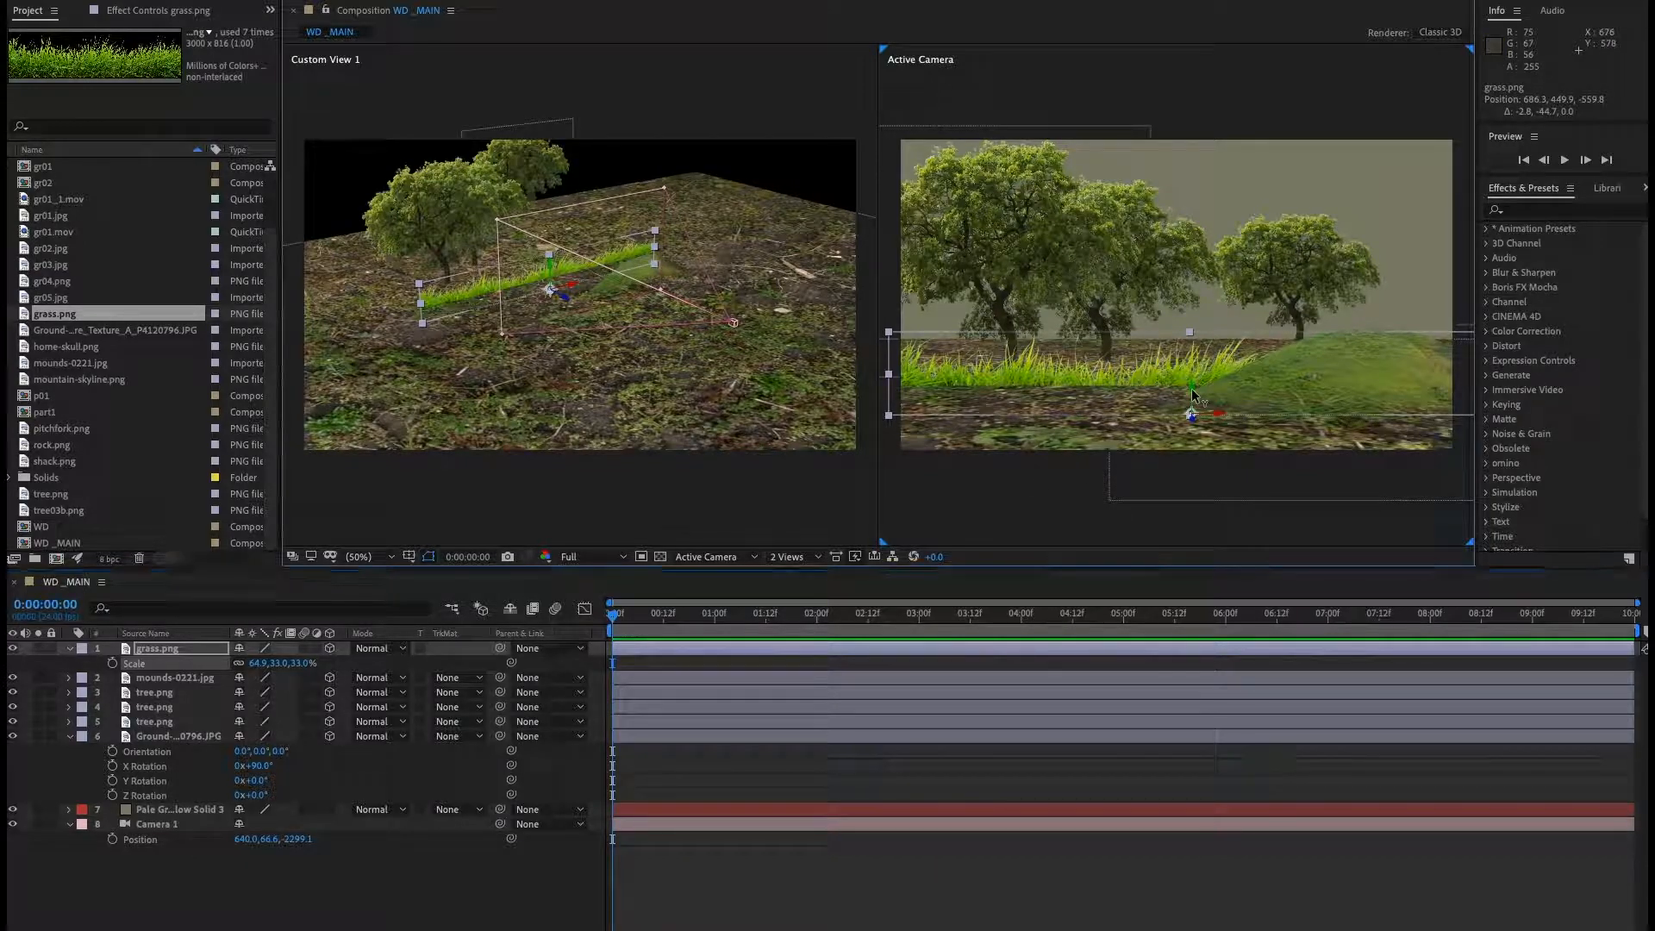
left_click_drag(1191, 388, 1191, 371)
left_click(339, 880)
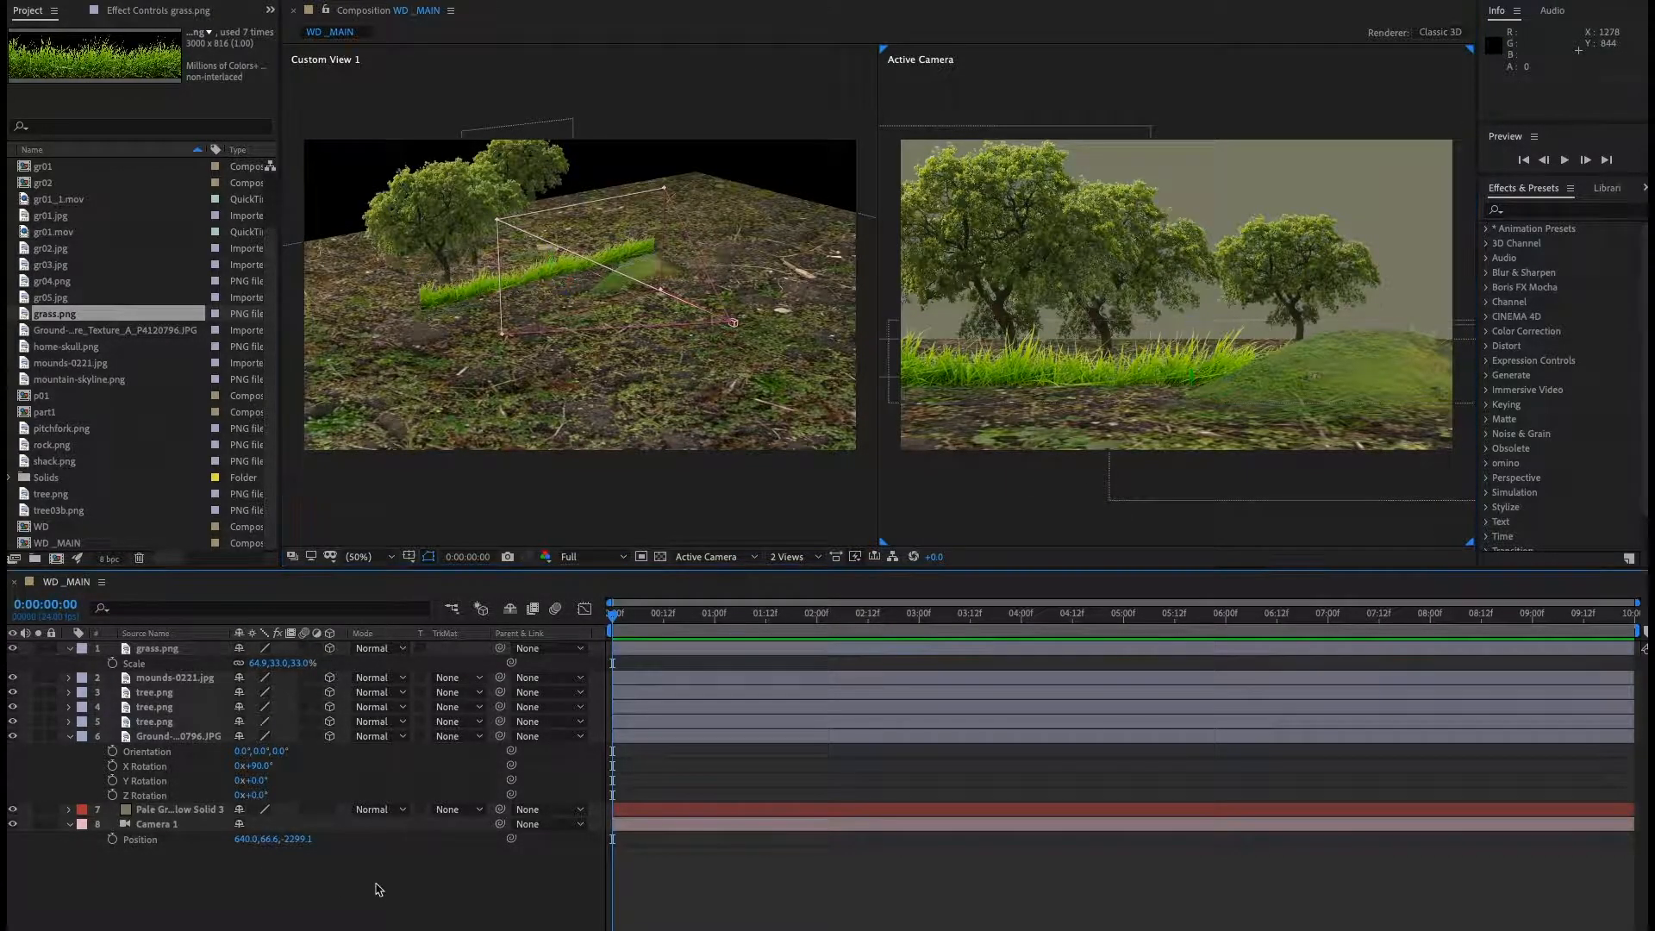
Duplicate the grass layer and move the copy closer to the camera and further left.
left_click(159, 652)
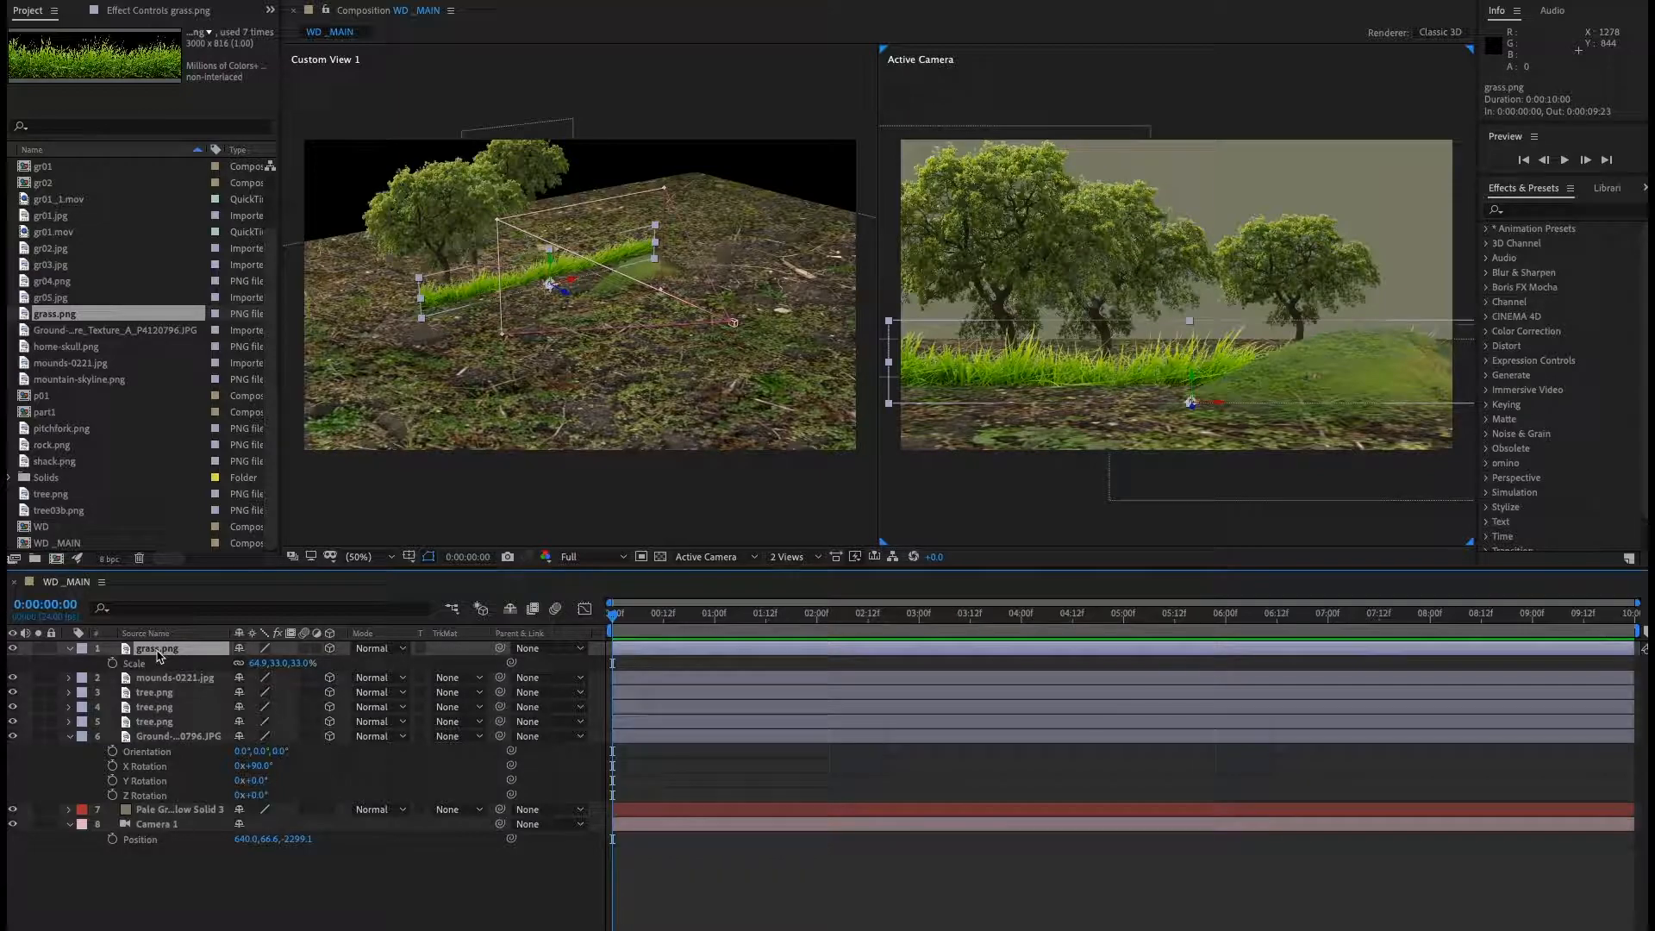
key("ctrl+d")
left_click(567, 301)
left_click_drag(567, 302, 780, 466)
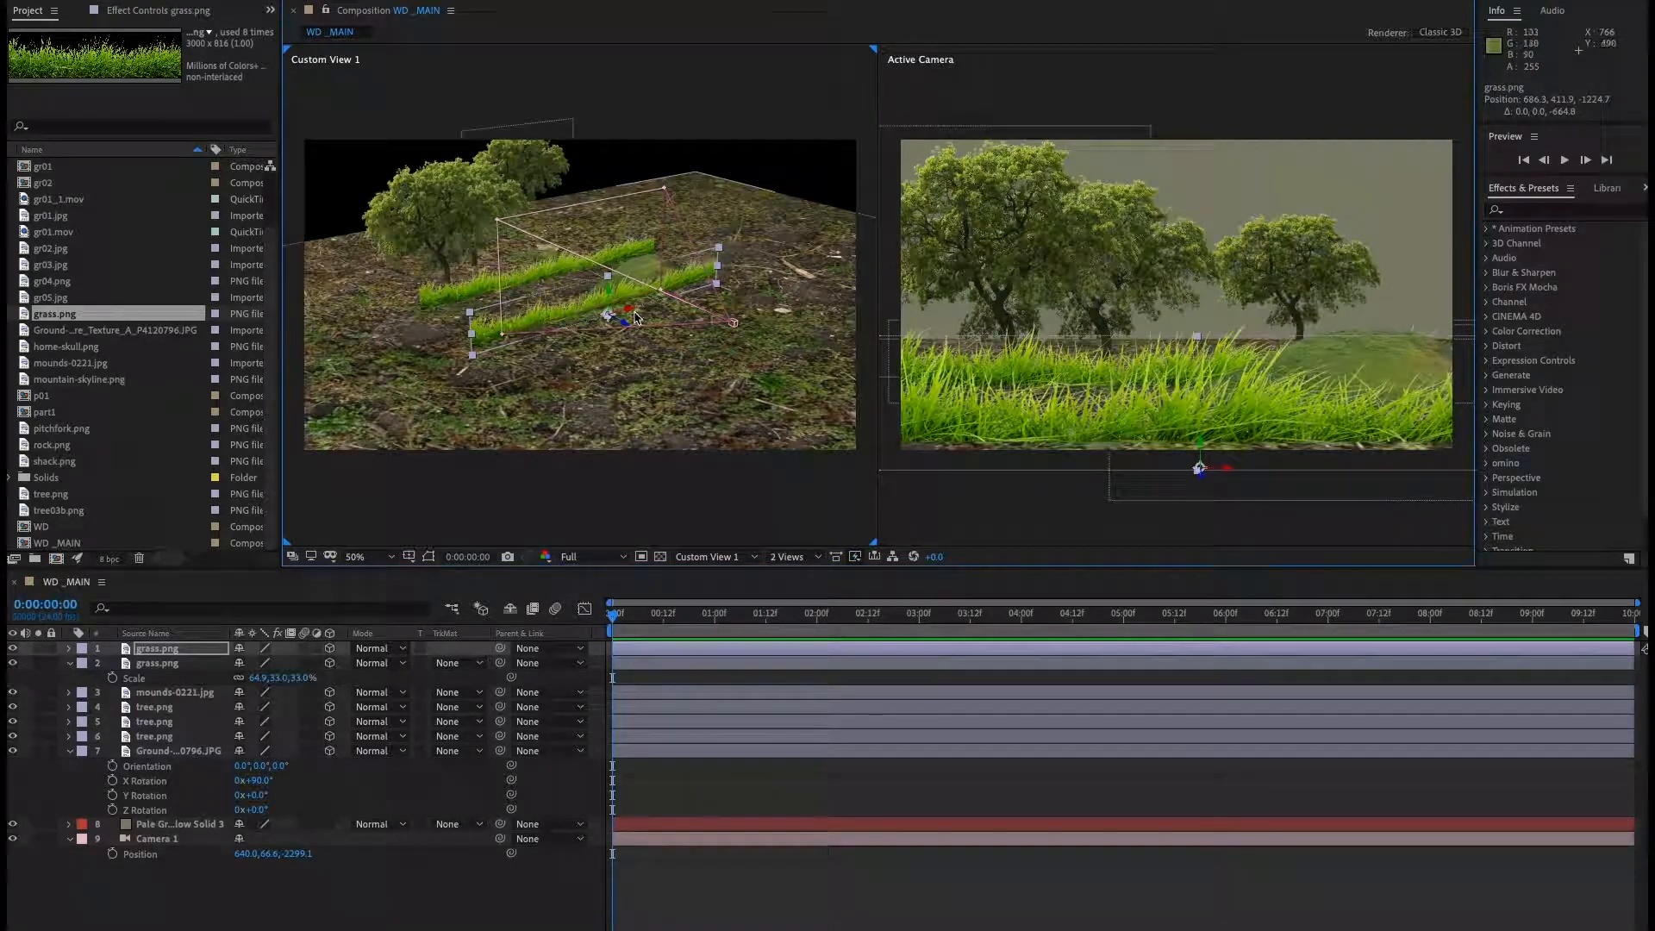
left_click_drag(631, 318, 462, 371)
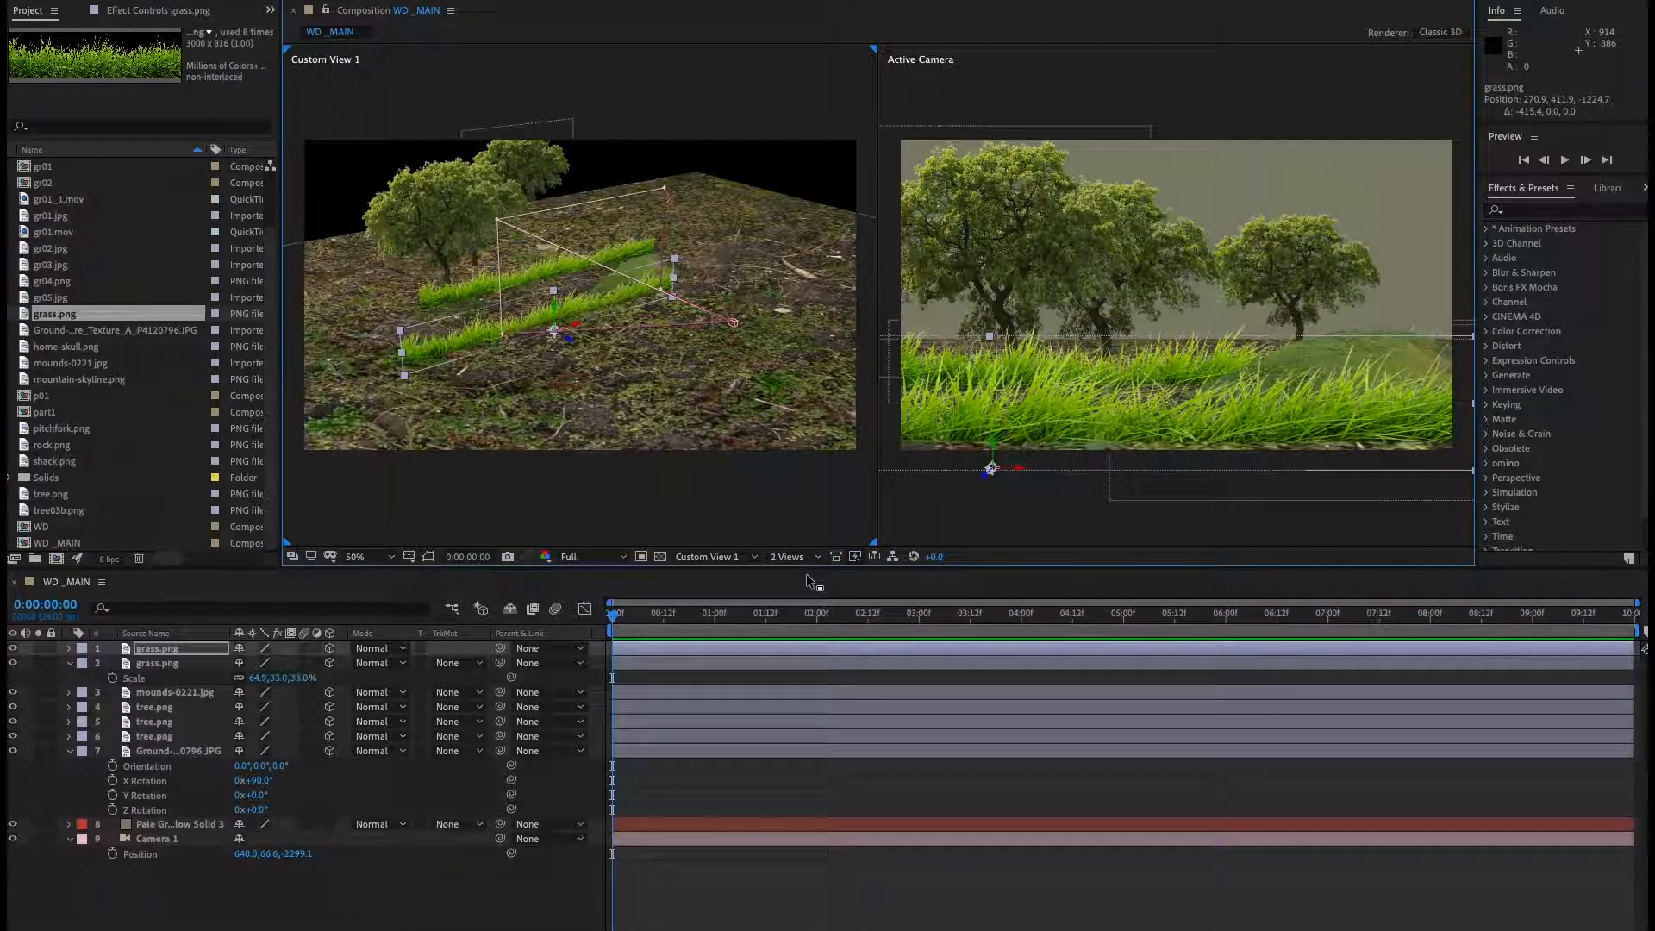
left_click_drag(624, 270, 662, 283)
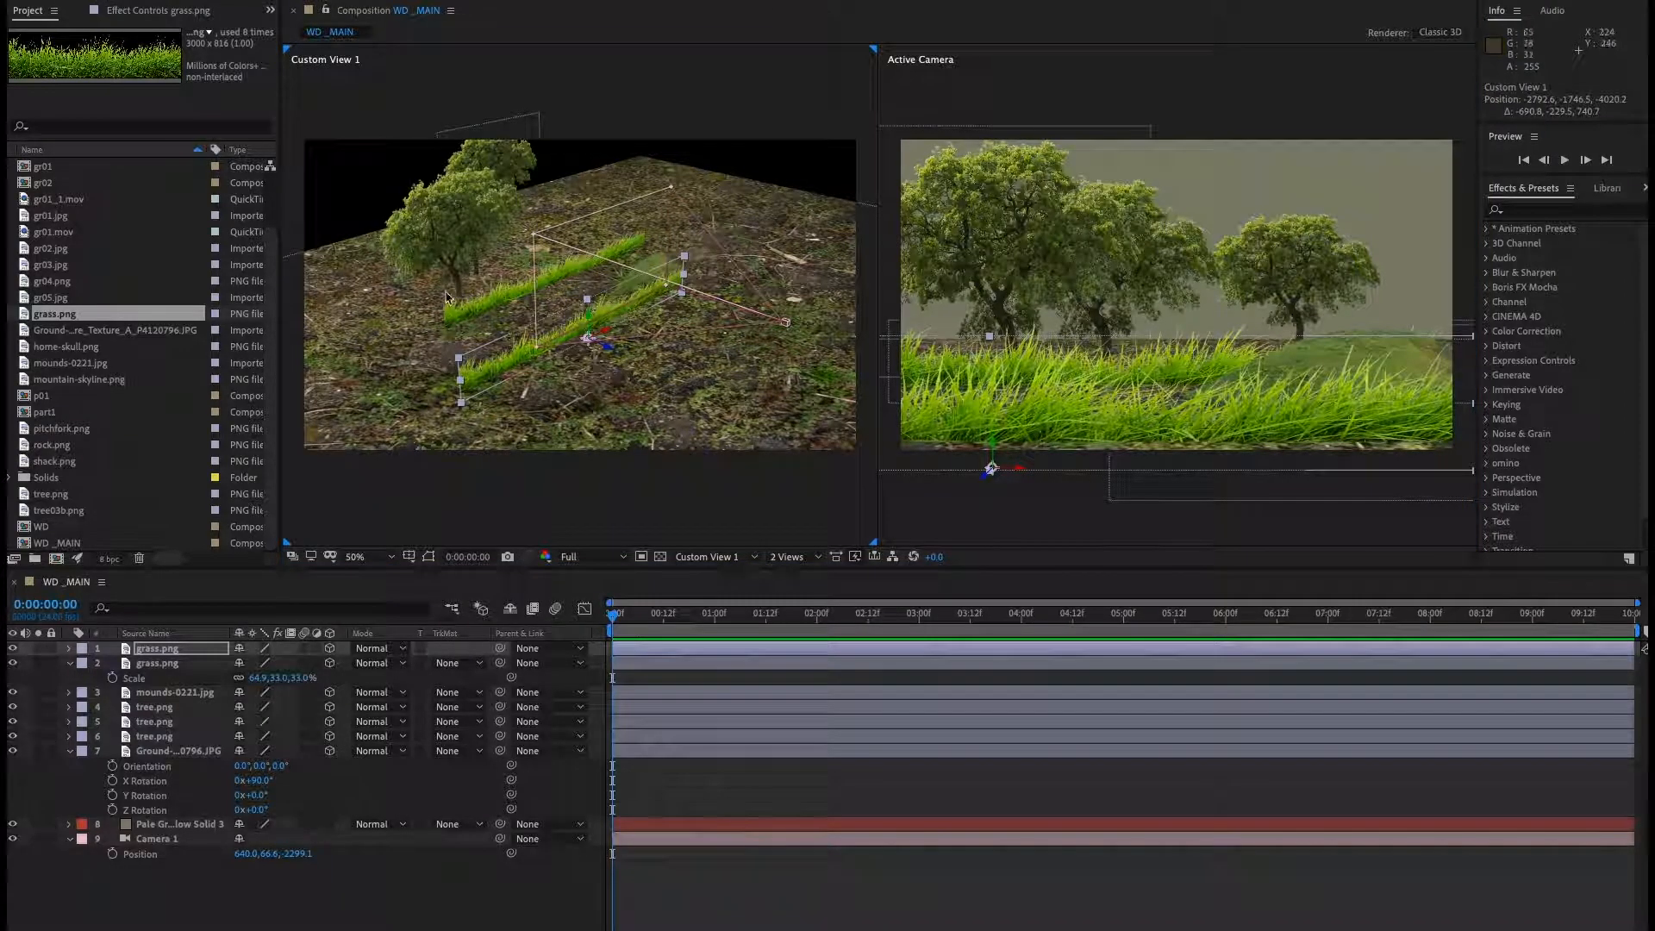
left_click_drag(617, 356, 672, 391)
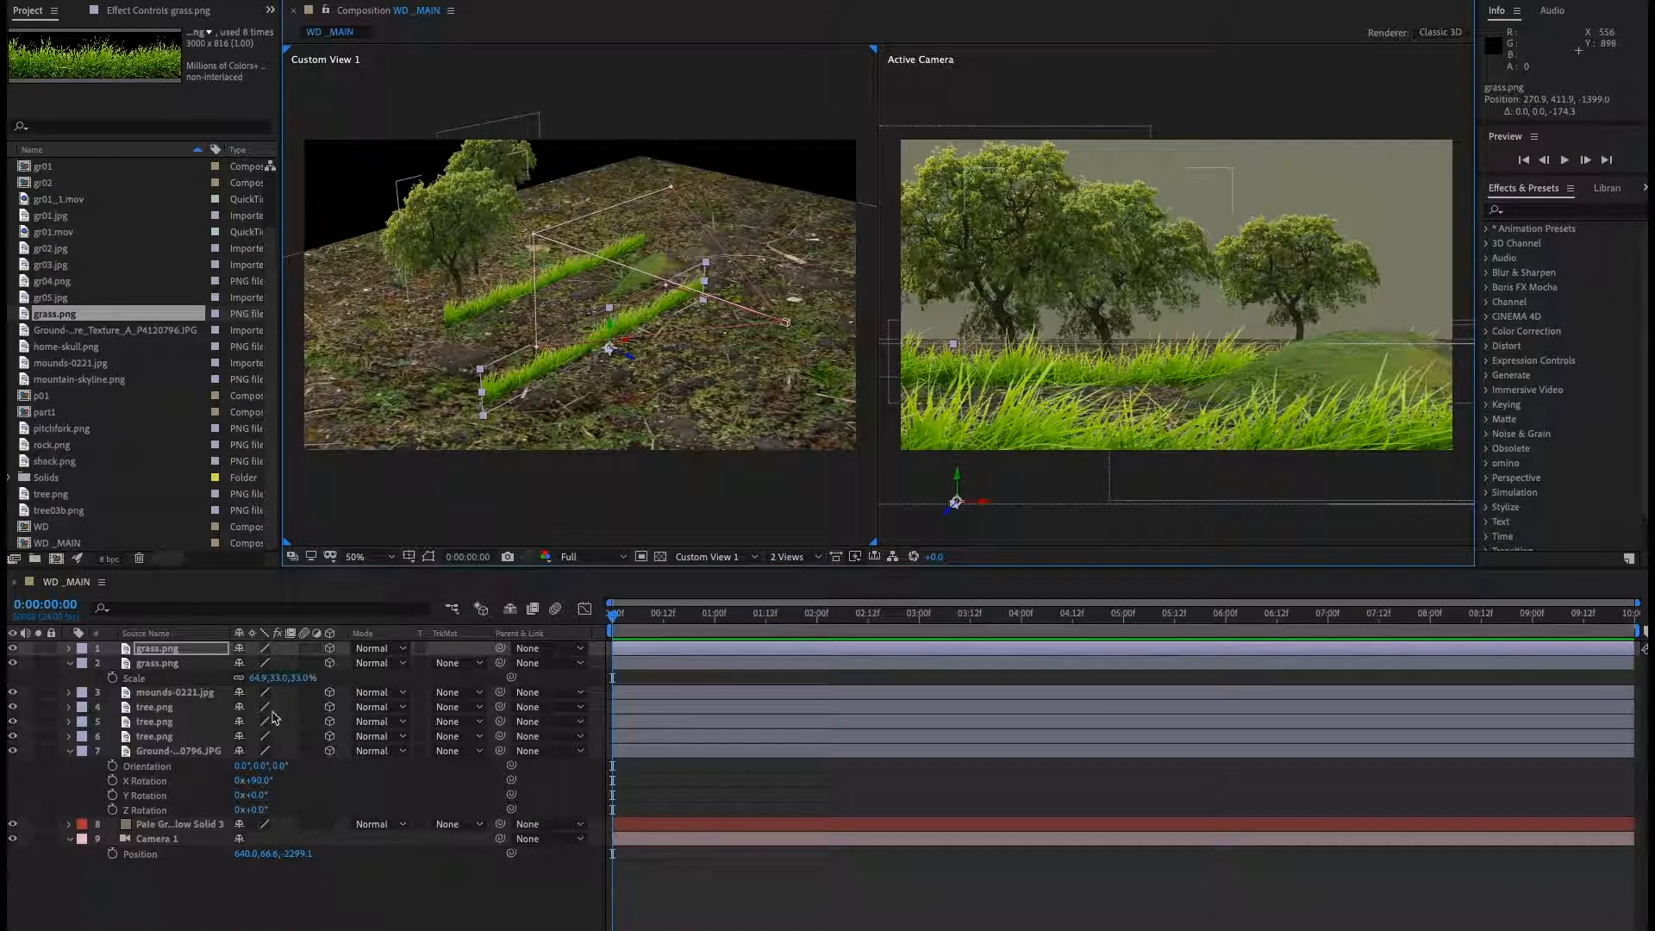
Pull the camera back by lowering its Z position to -2385.1.
left_click(157, 839)
left_click_drag(301, 862, 248, 880)
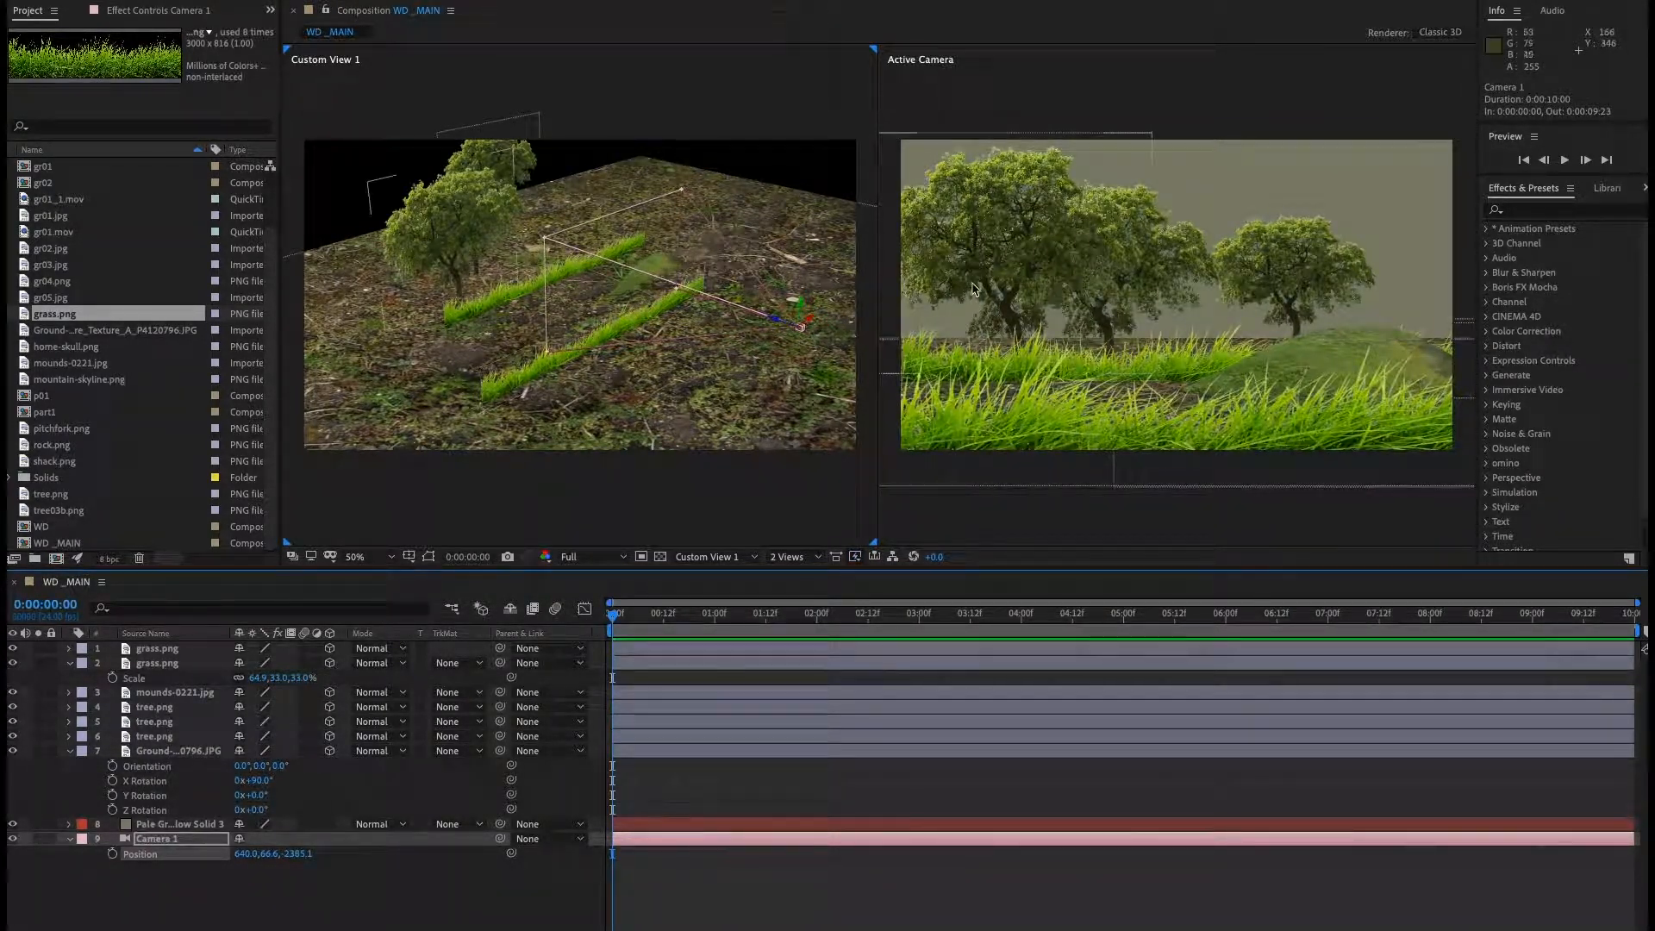
Move two of the tree layers further left in the scene.
left_click(163, 743)
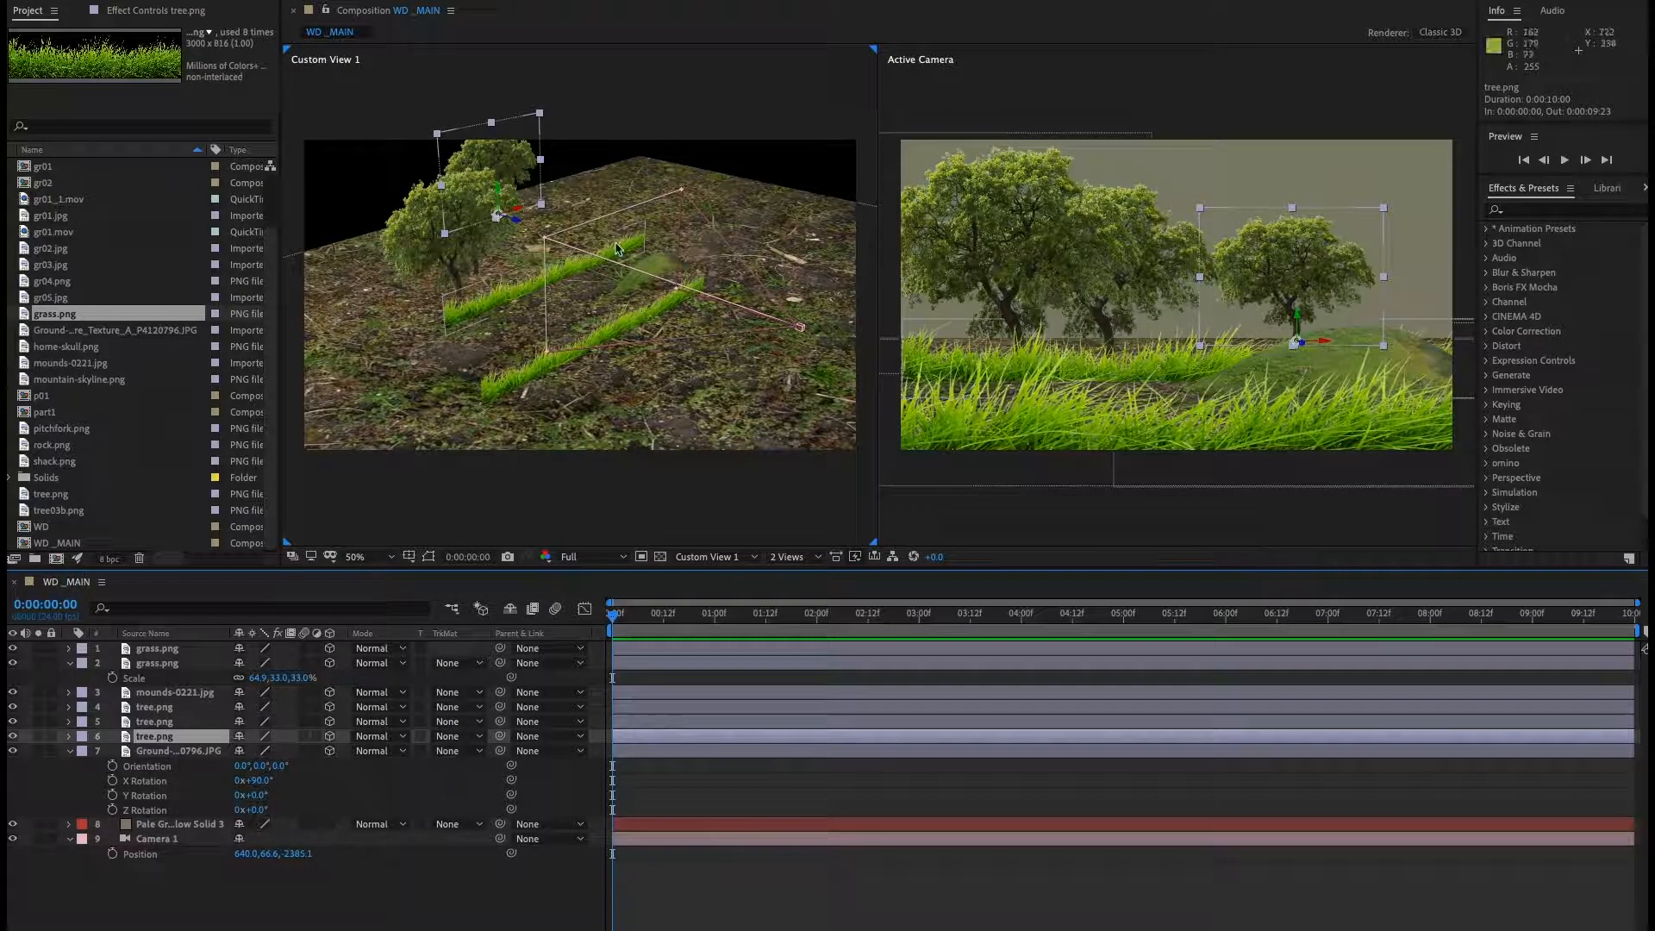
left_click(468, 284)
left_click_drag(481, 296, 401, 317)
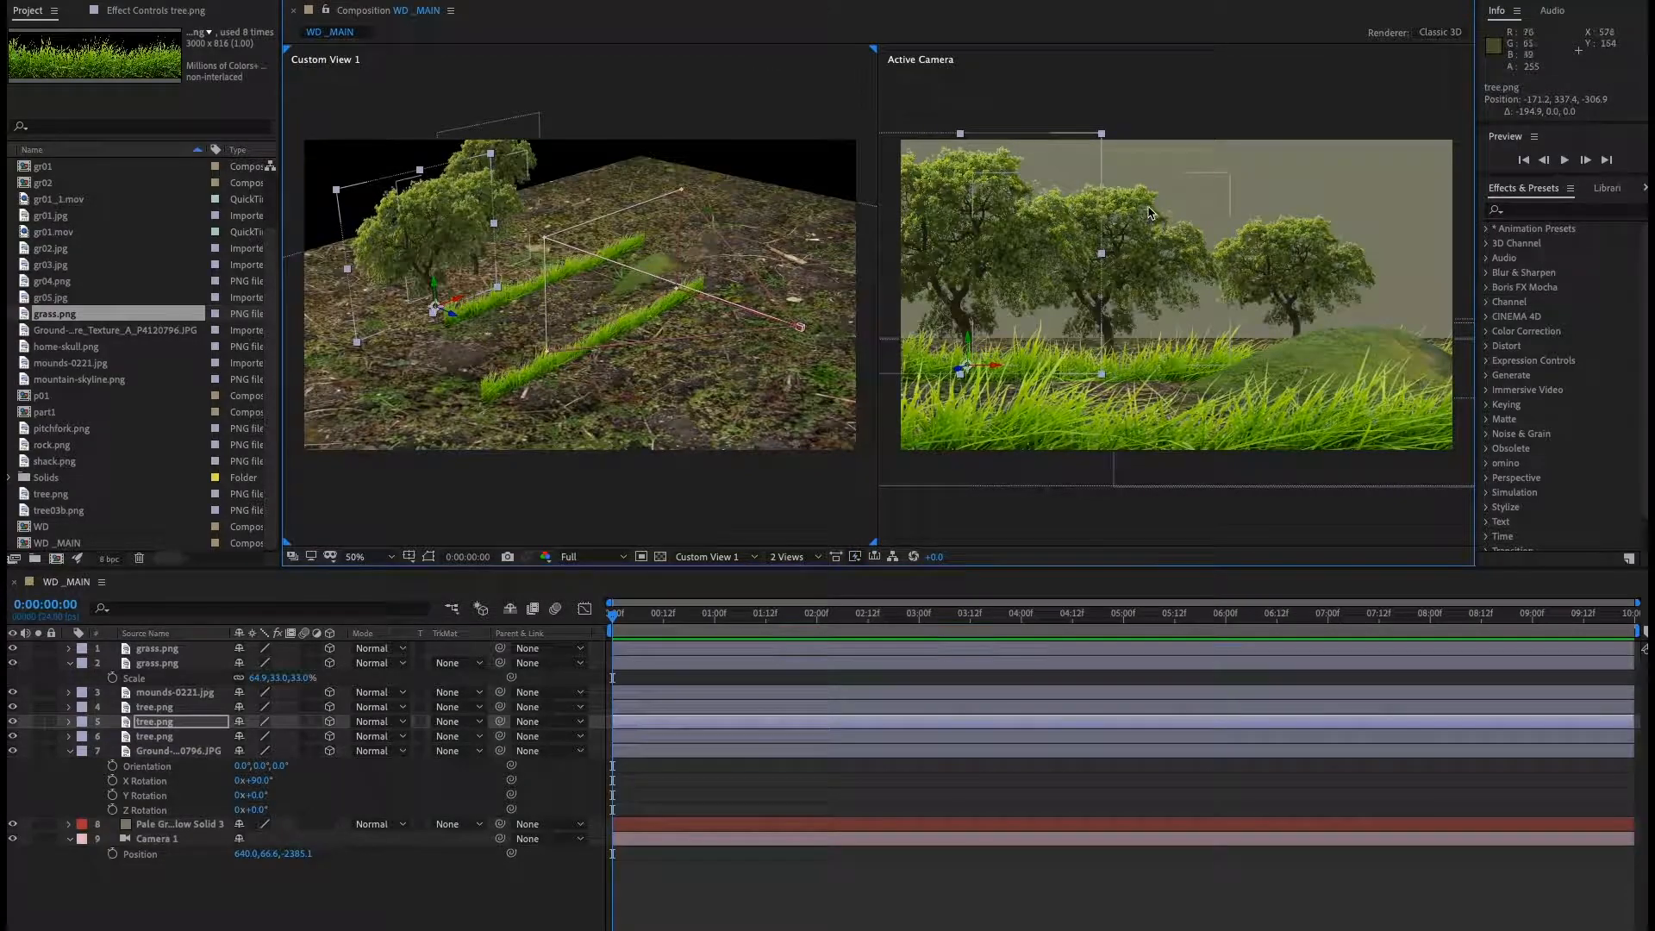
left_click(165, 710)
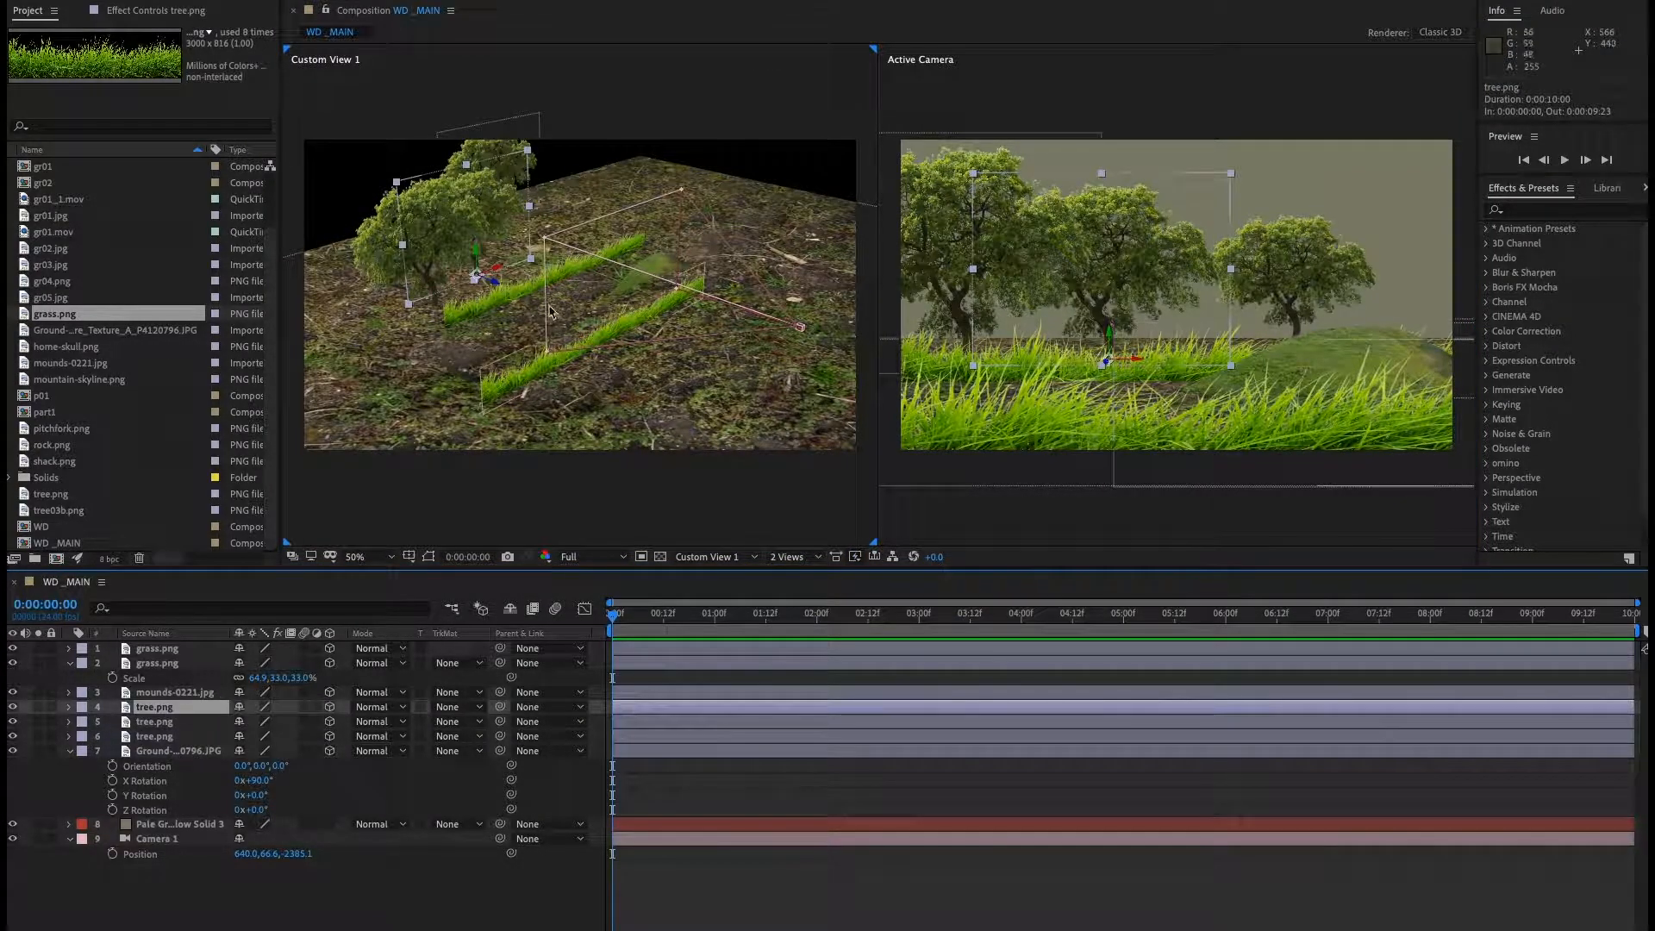
left_click_drag(500, 275, 434, 295)
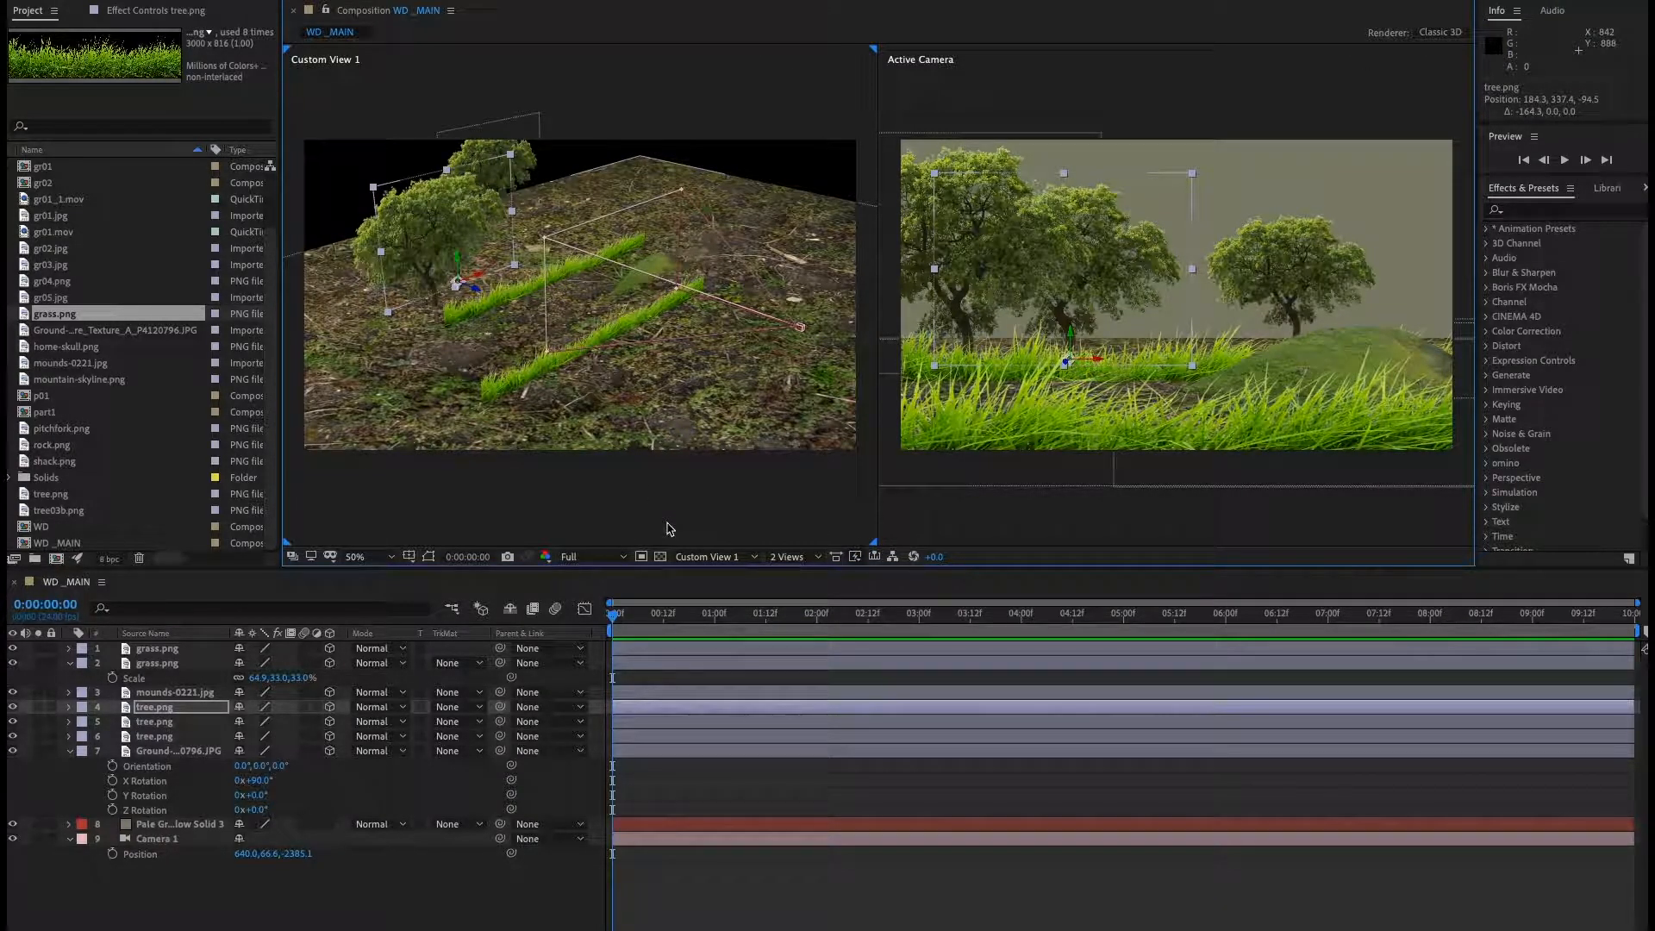
Collapse the open layer properties and add a new null object layer above the camera.
left_click(70, 751)
left_click(69, 663)
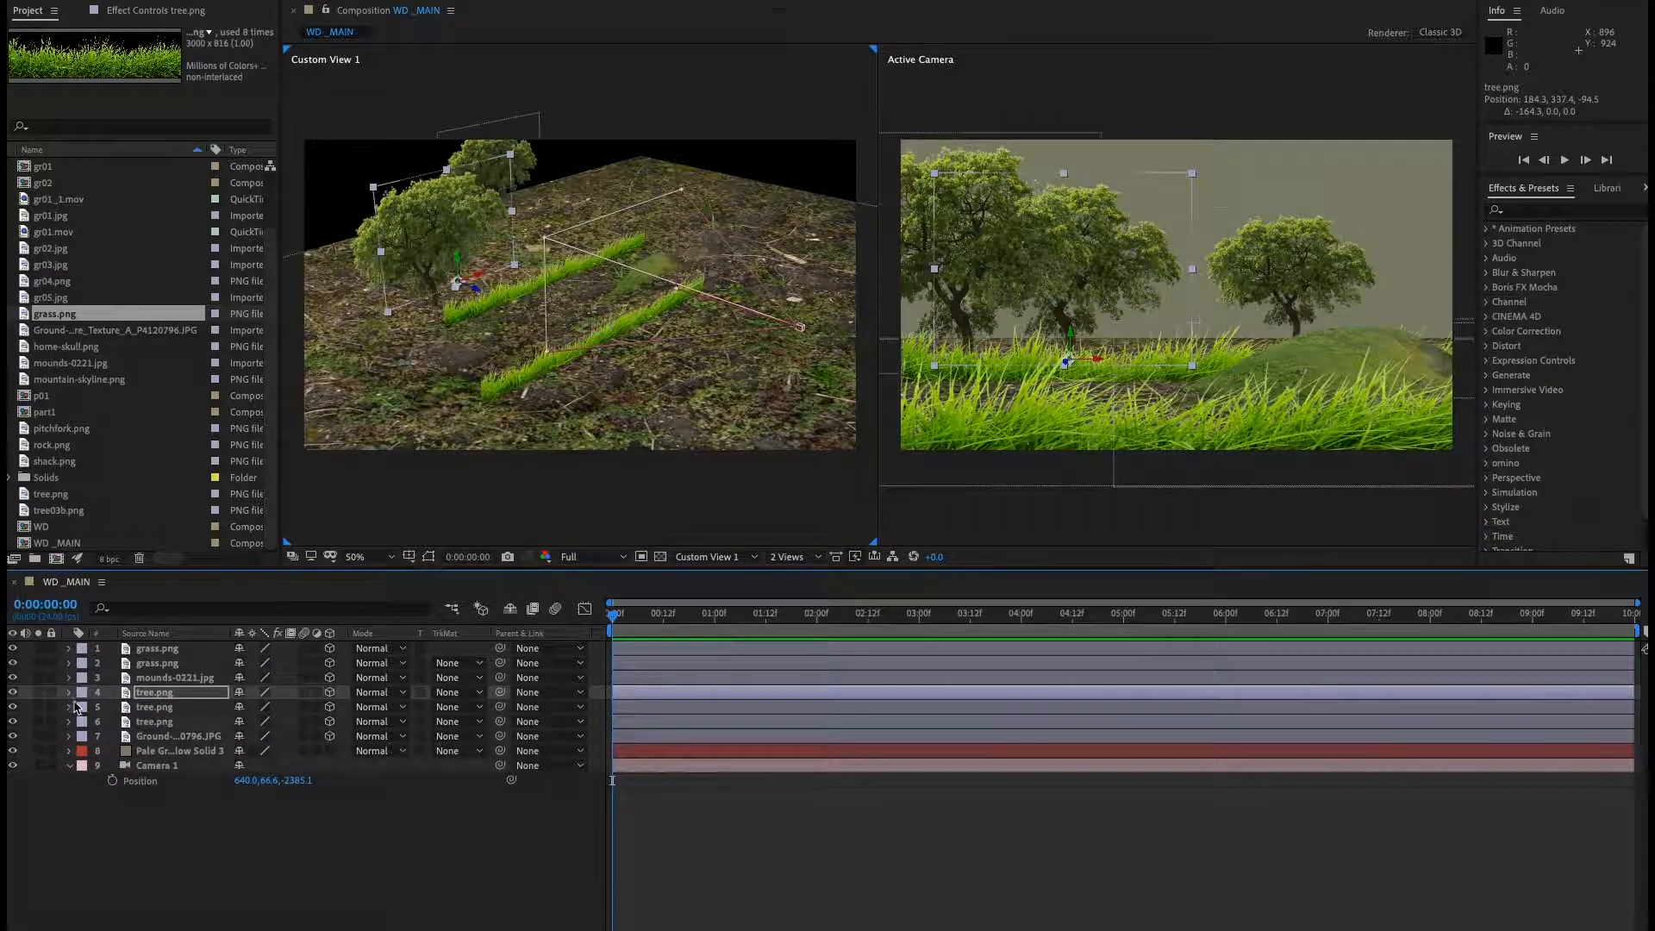
left_click(70, 766)
left_click(373, 857)
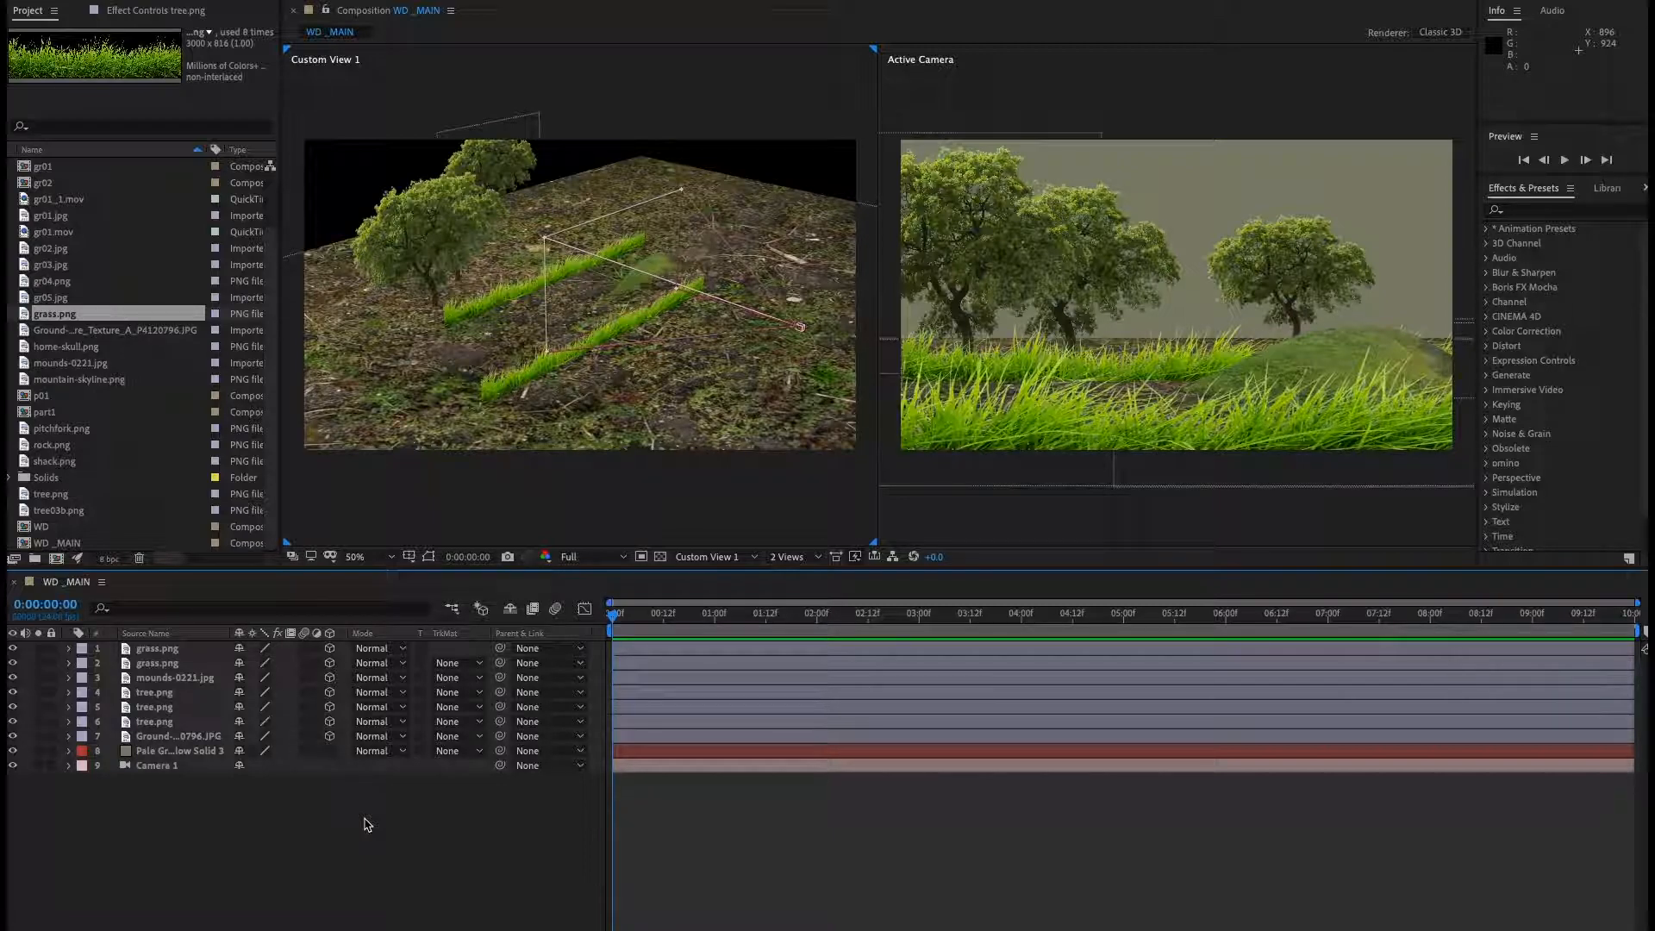
left_click(162, 769)
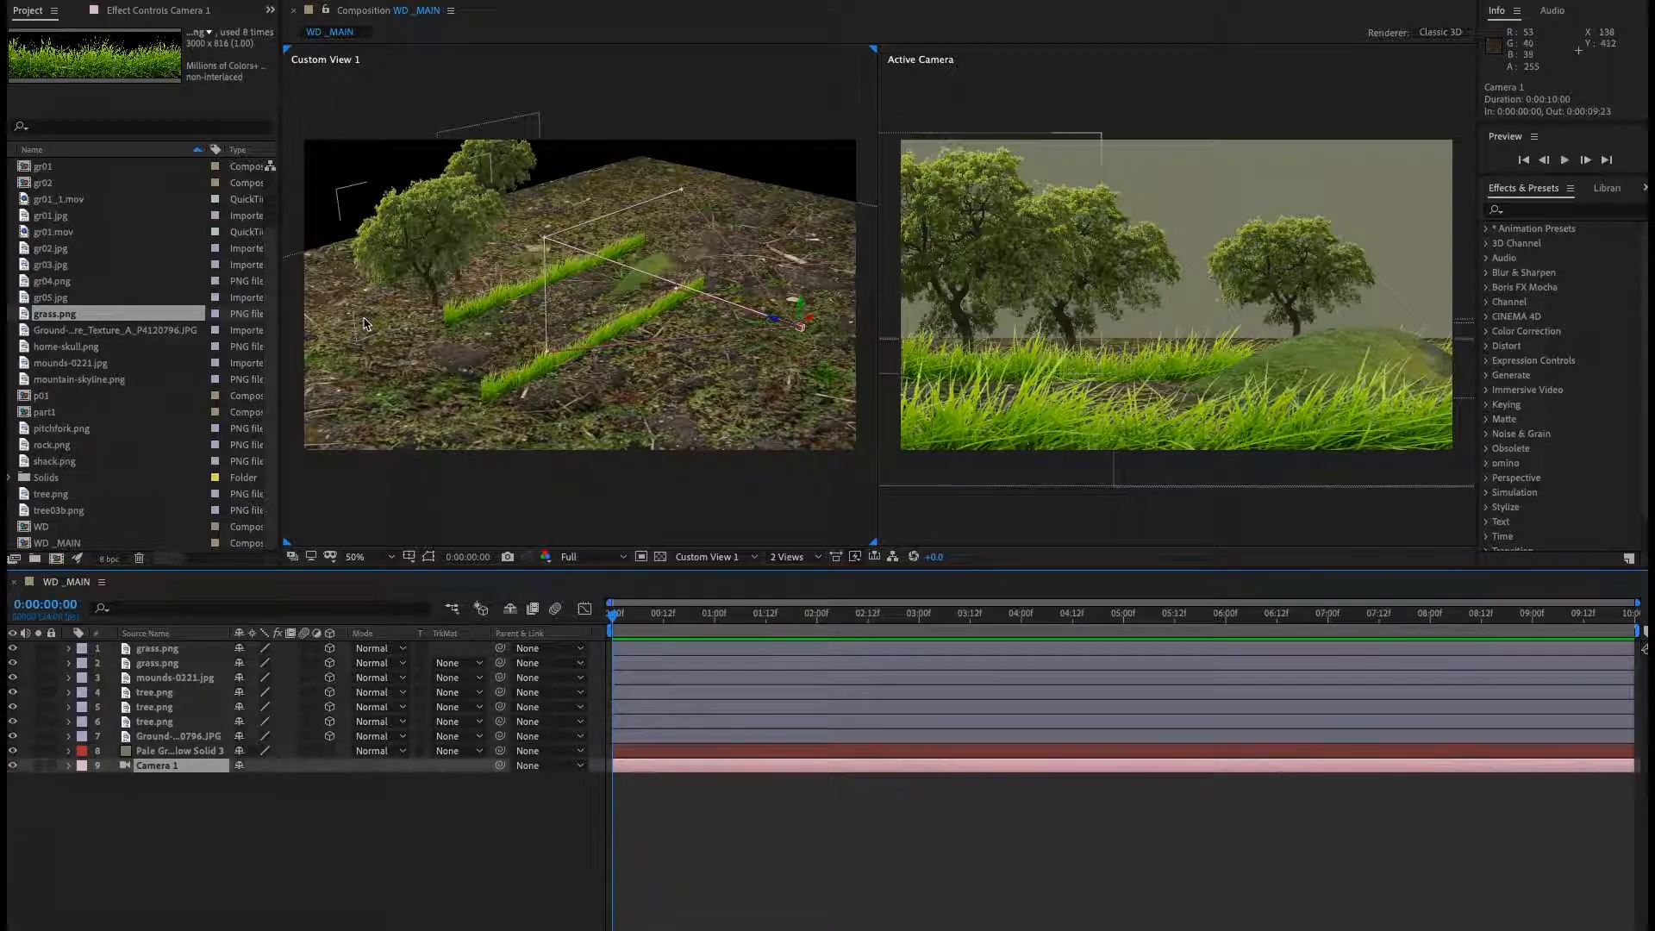
right_click(307, 766)
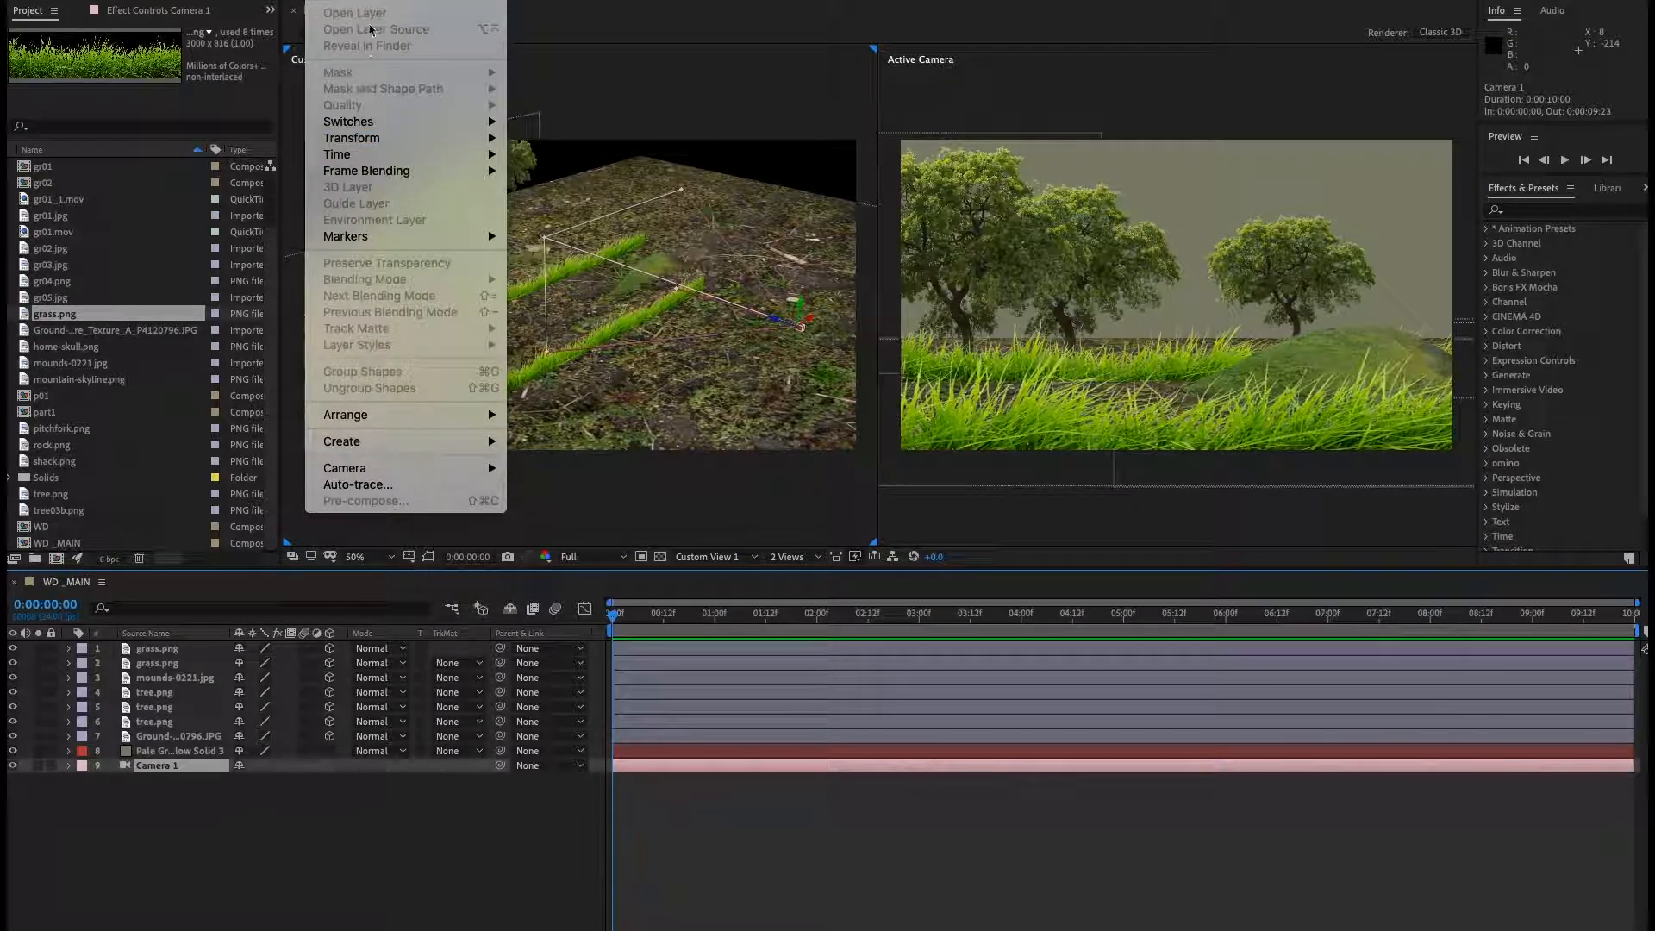
mouse_move(368, 4)
left_click(561, 41)
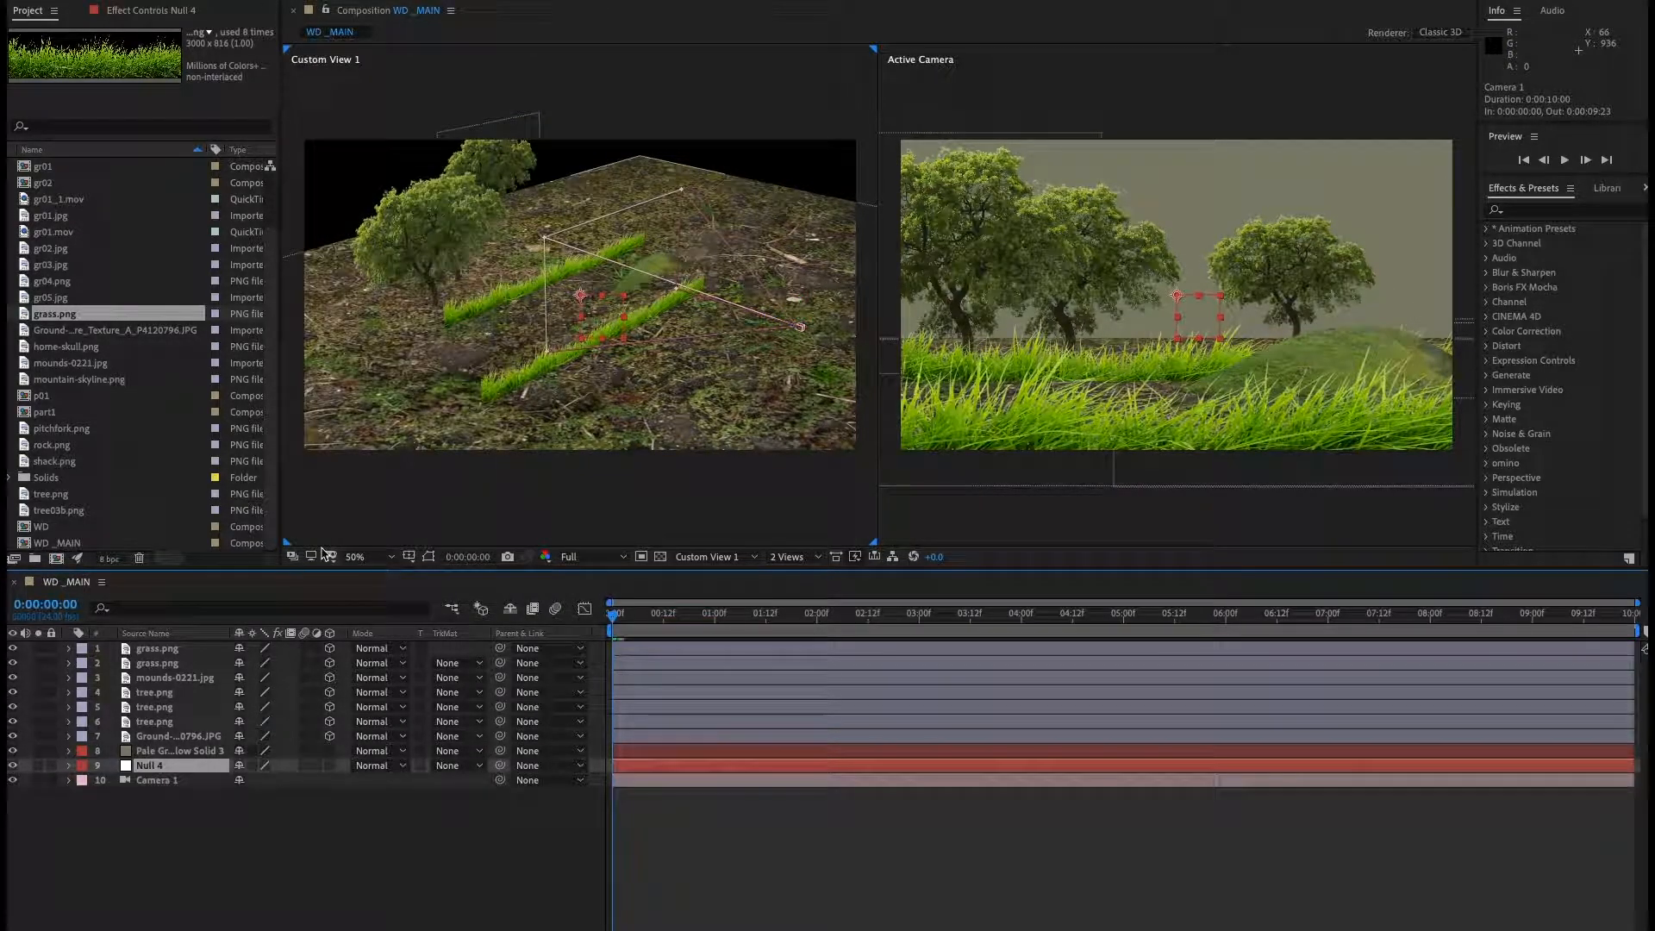
Reveal the null and camera positions and rename the null layer to "Dolly NULL".
left_click(156, 781)
left_click(151, 766, "shift")
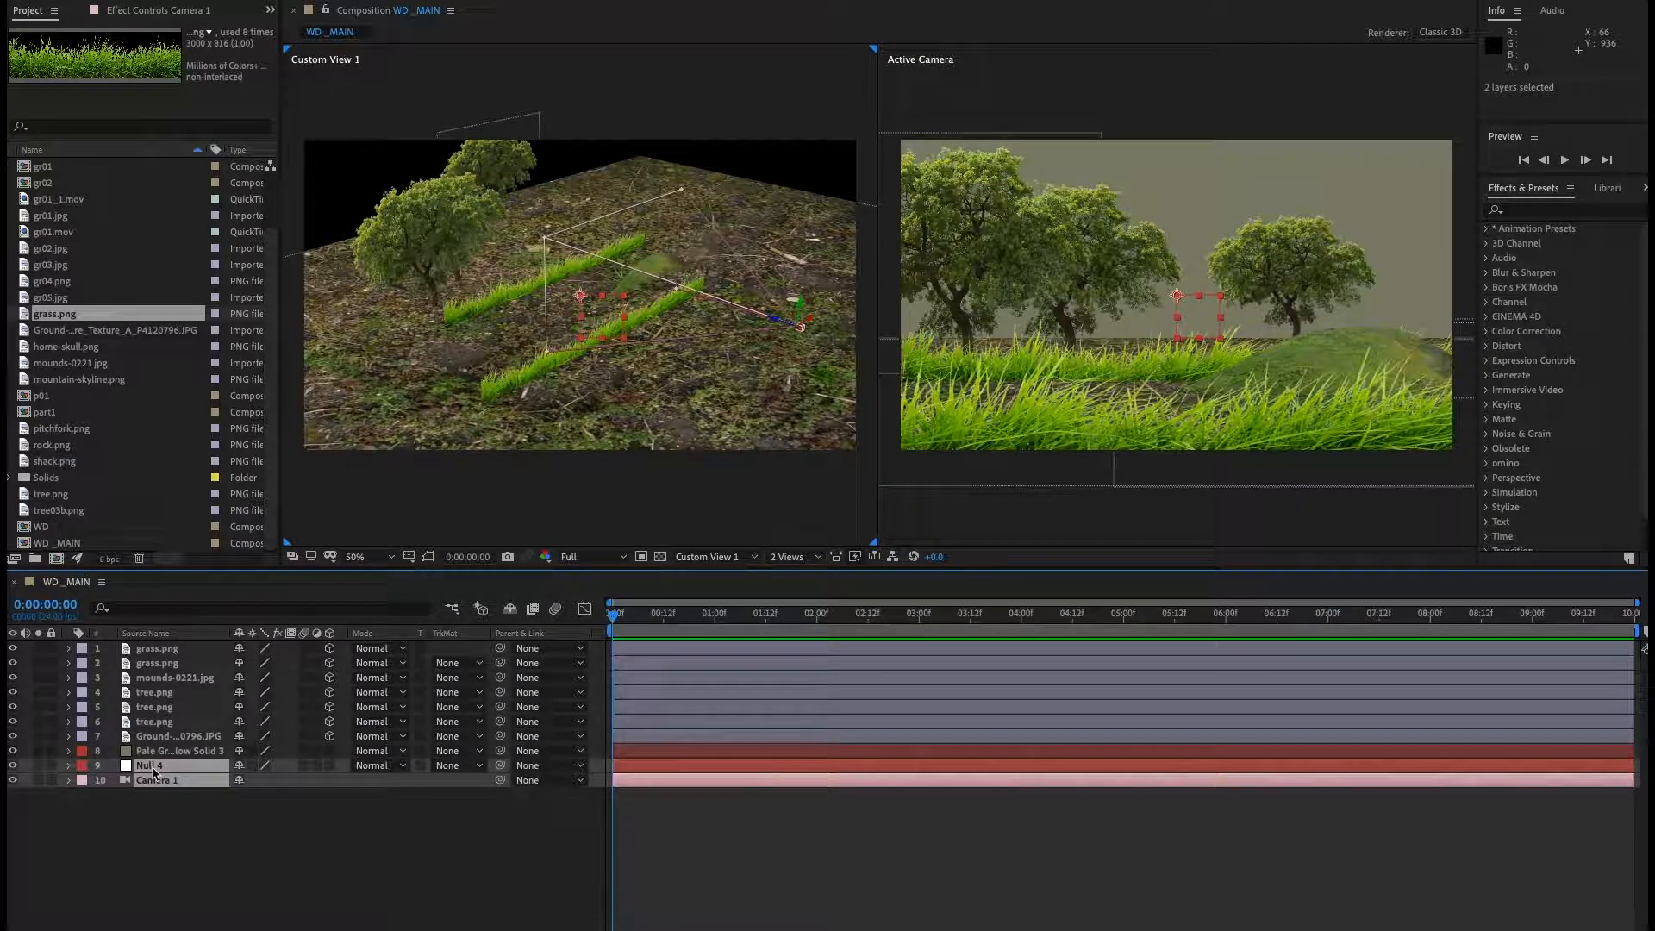
key("p")
left_click(330, 862)
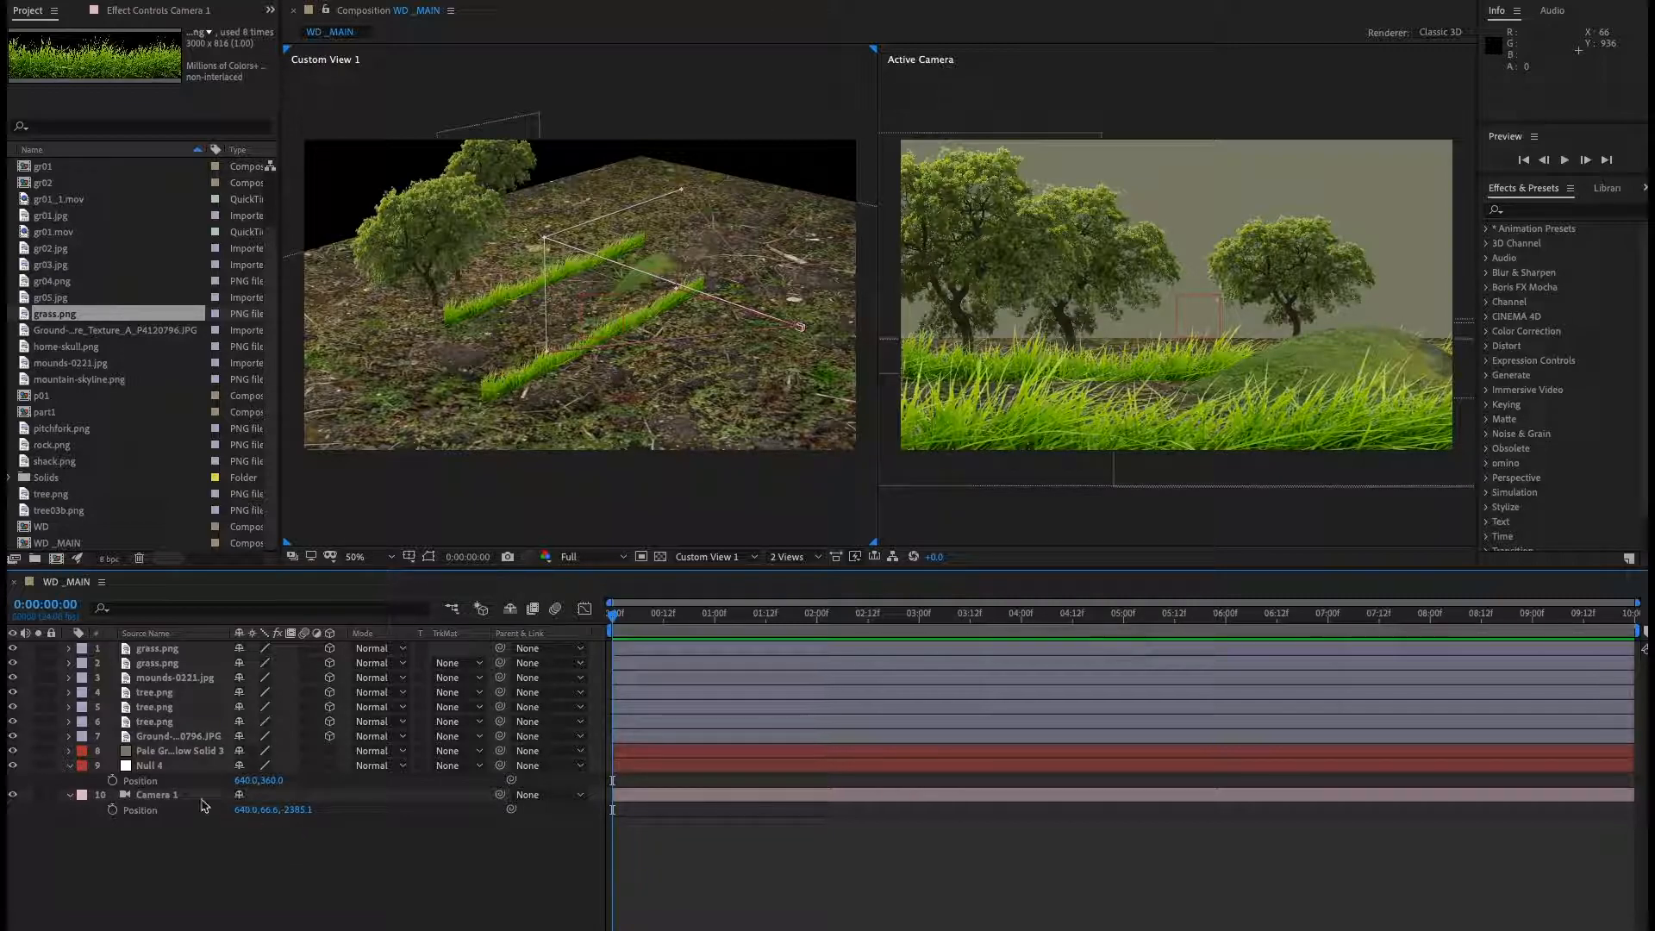
left_click(148, 766)
key("Return")
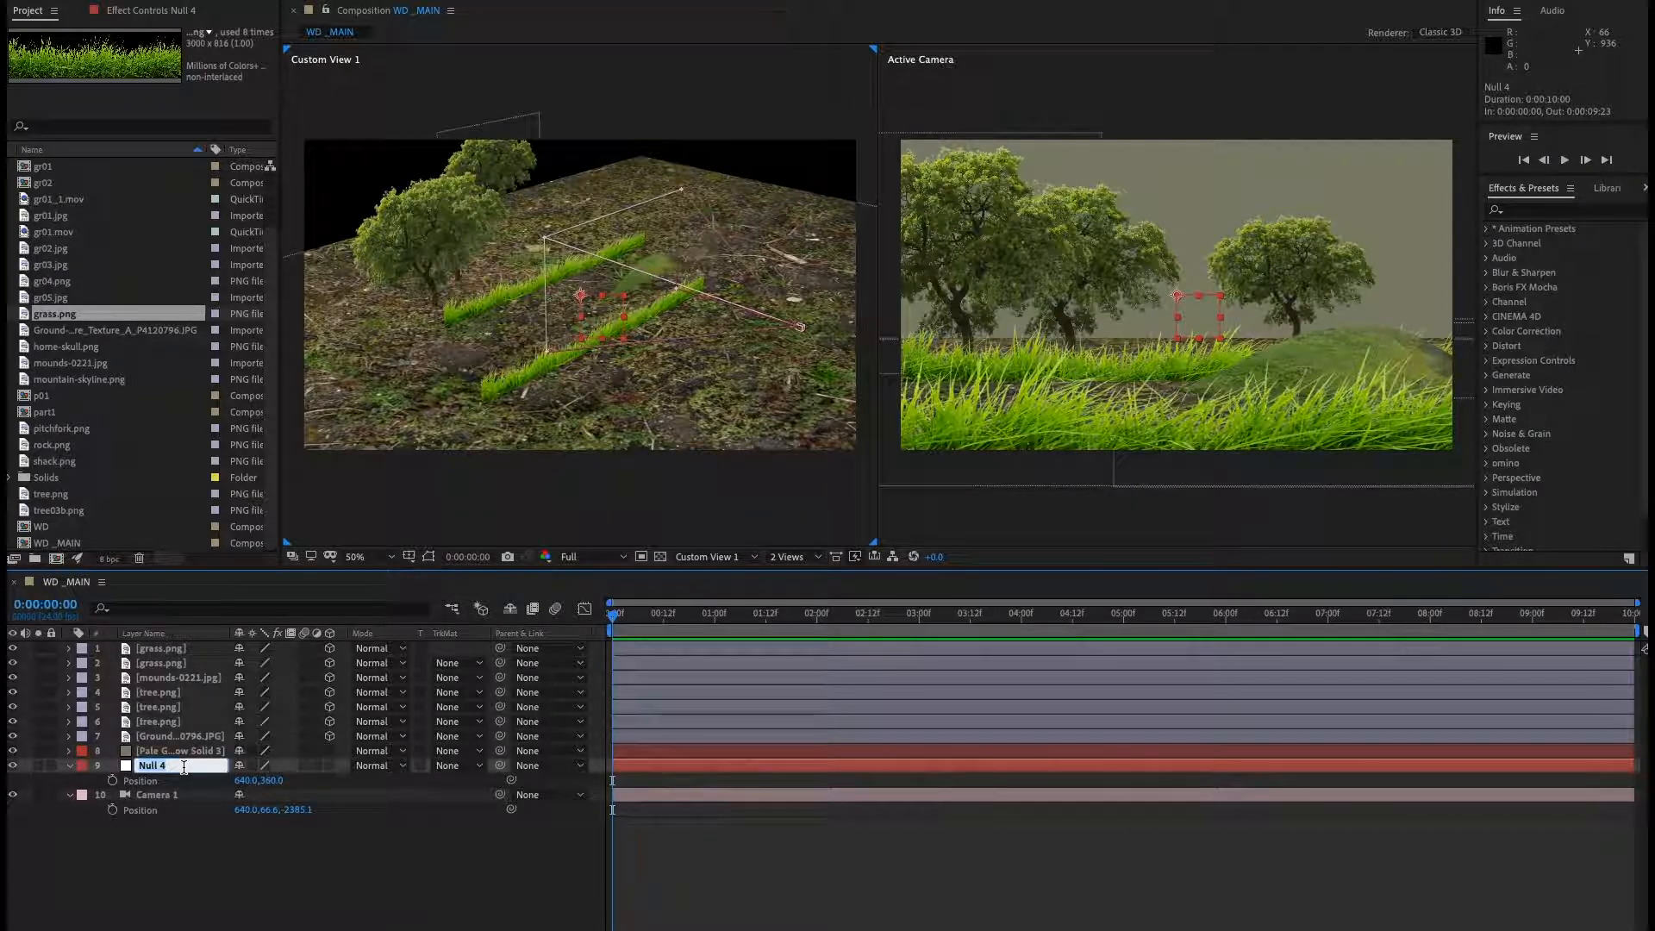
type("Dolly")
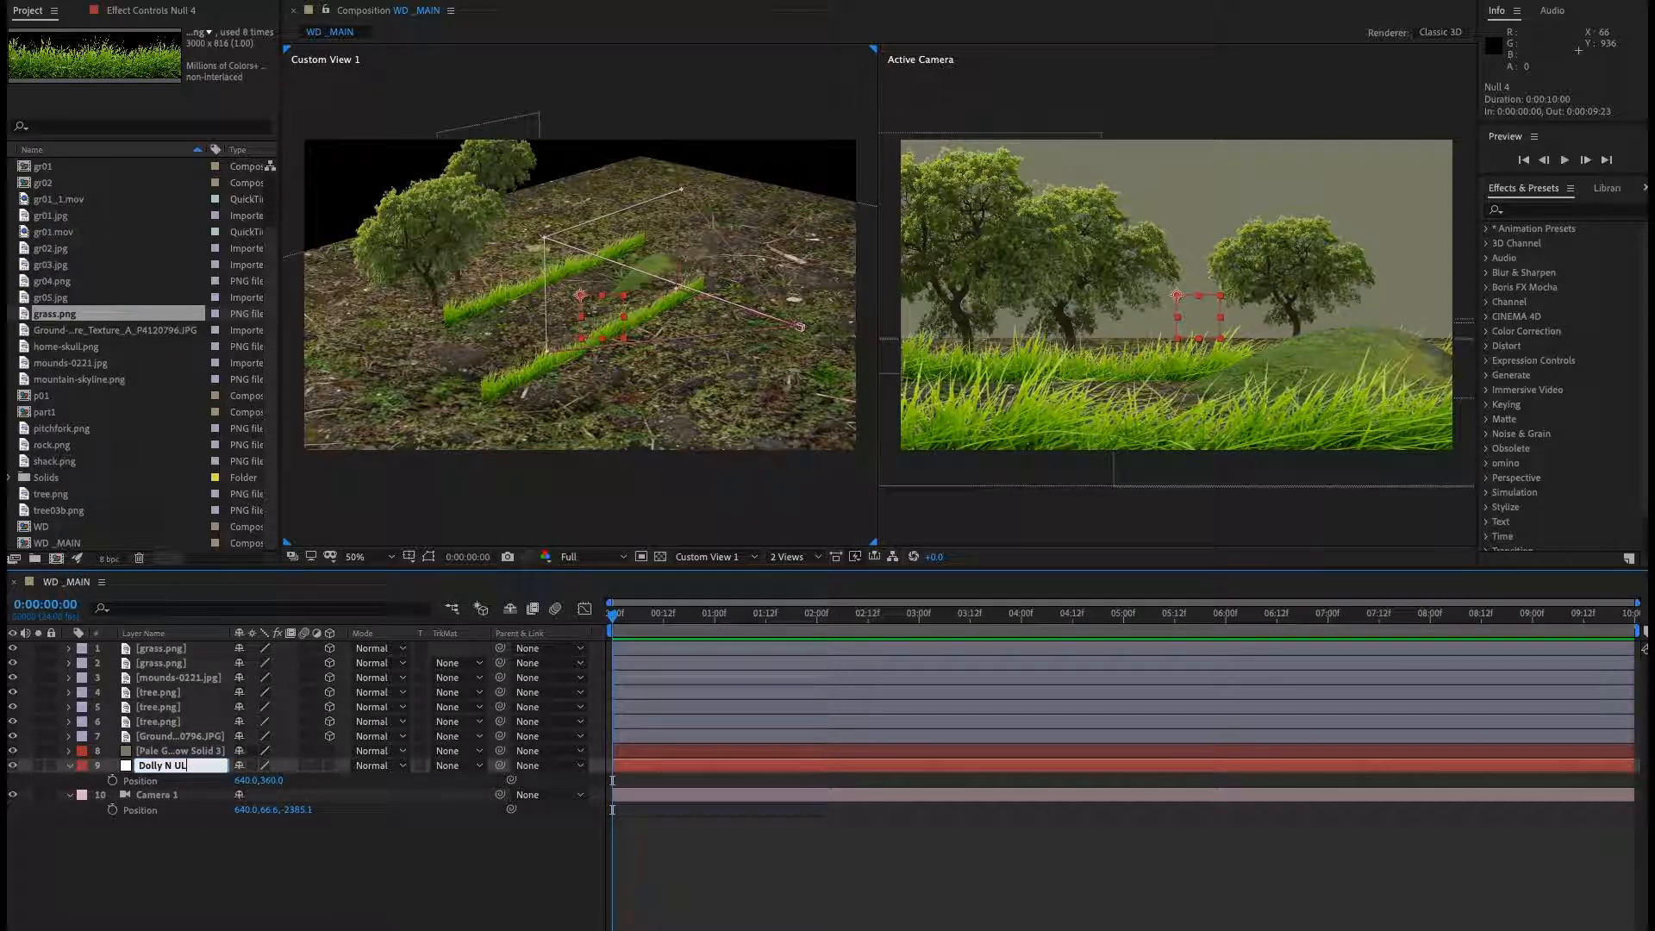
type(" NULL")
key("Return")
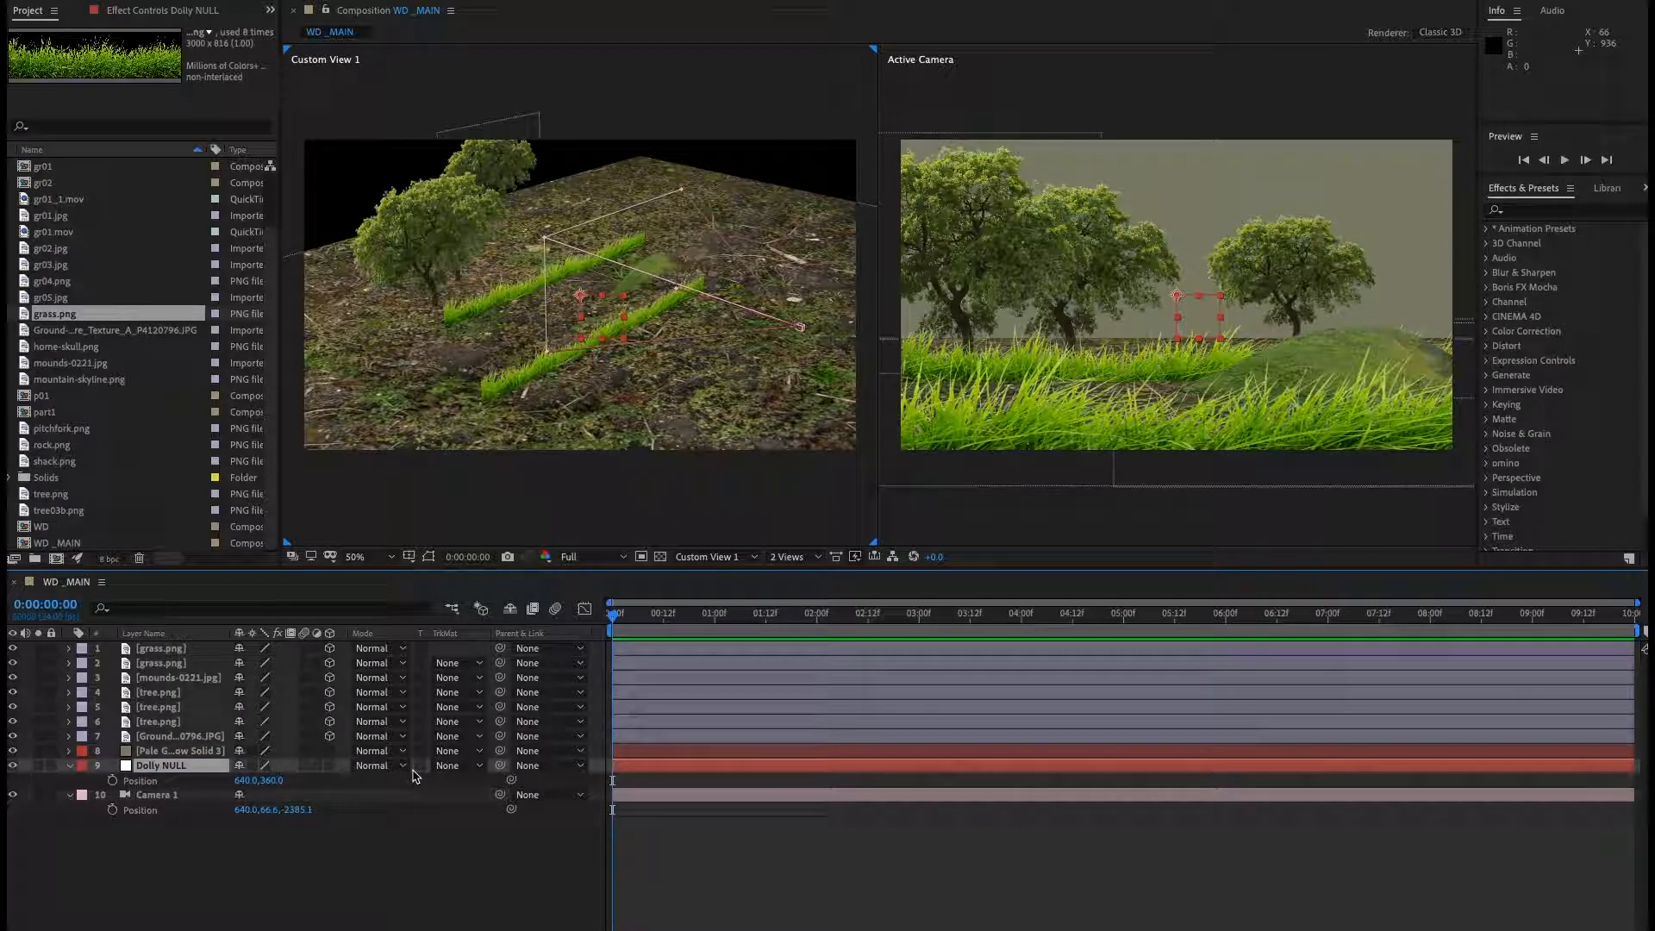
Make the Dolly NULL a 3D layer and collapse its properties.
left_click(329, 765)
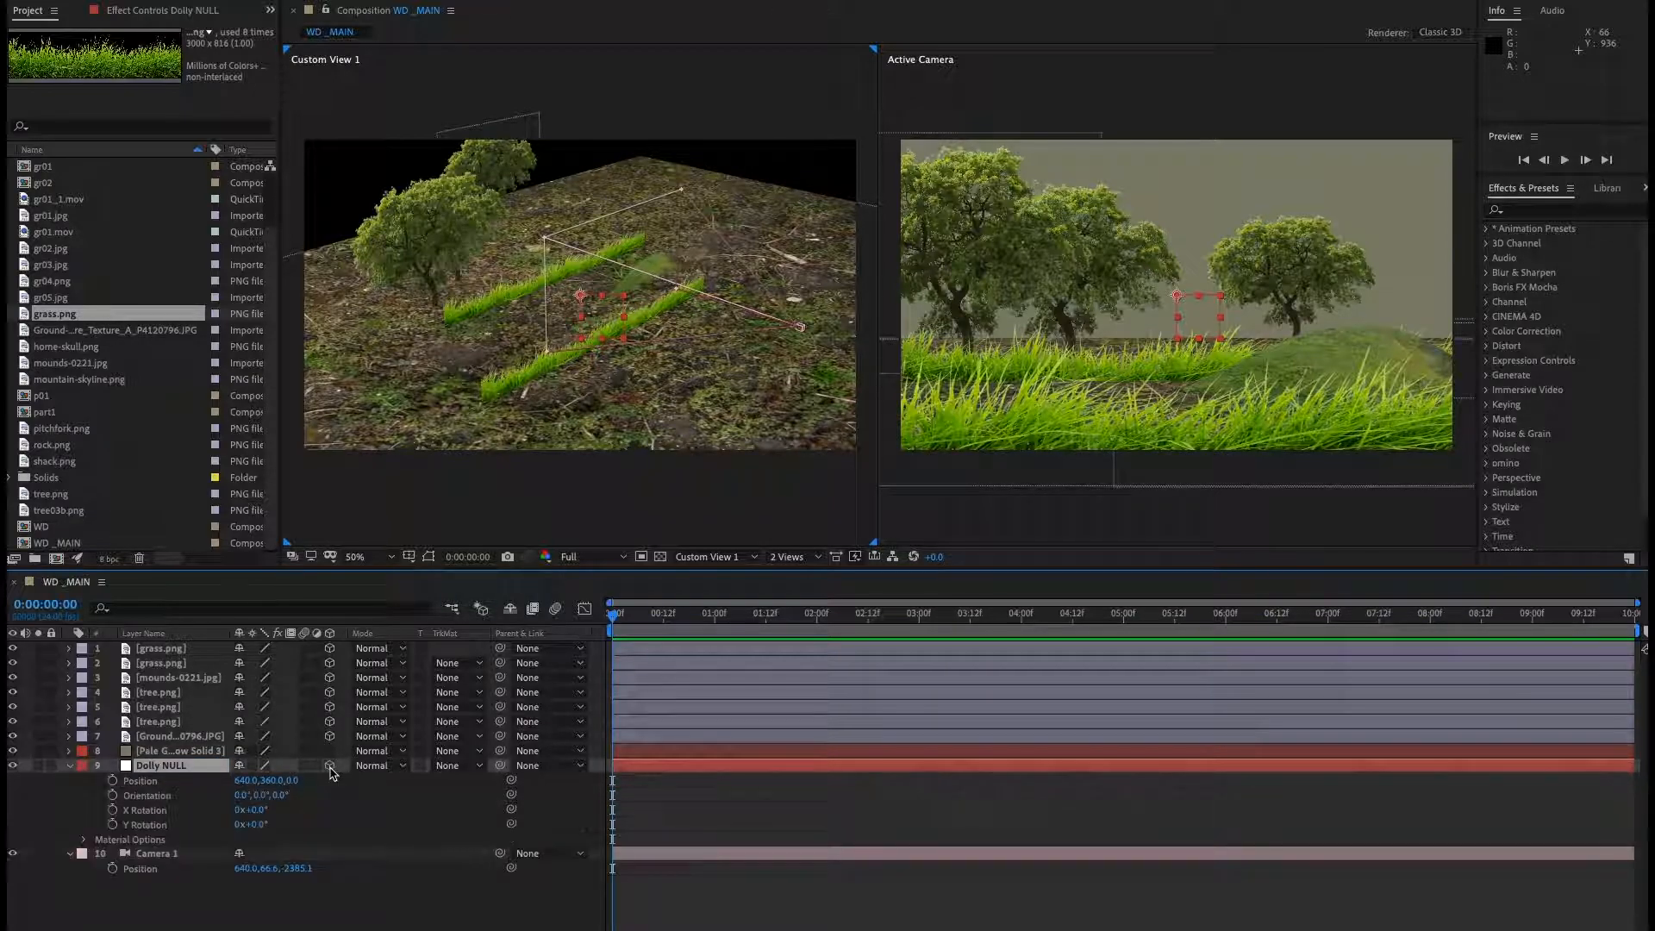
left_click(69, 765)
left_click(259, 849)
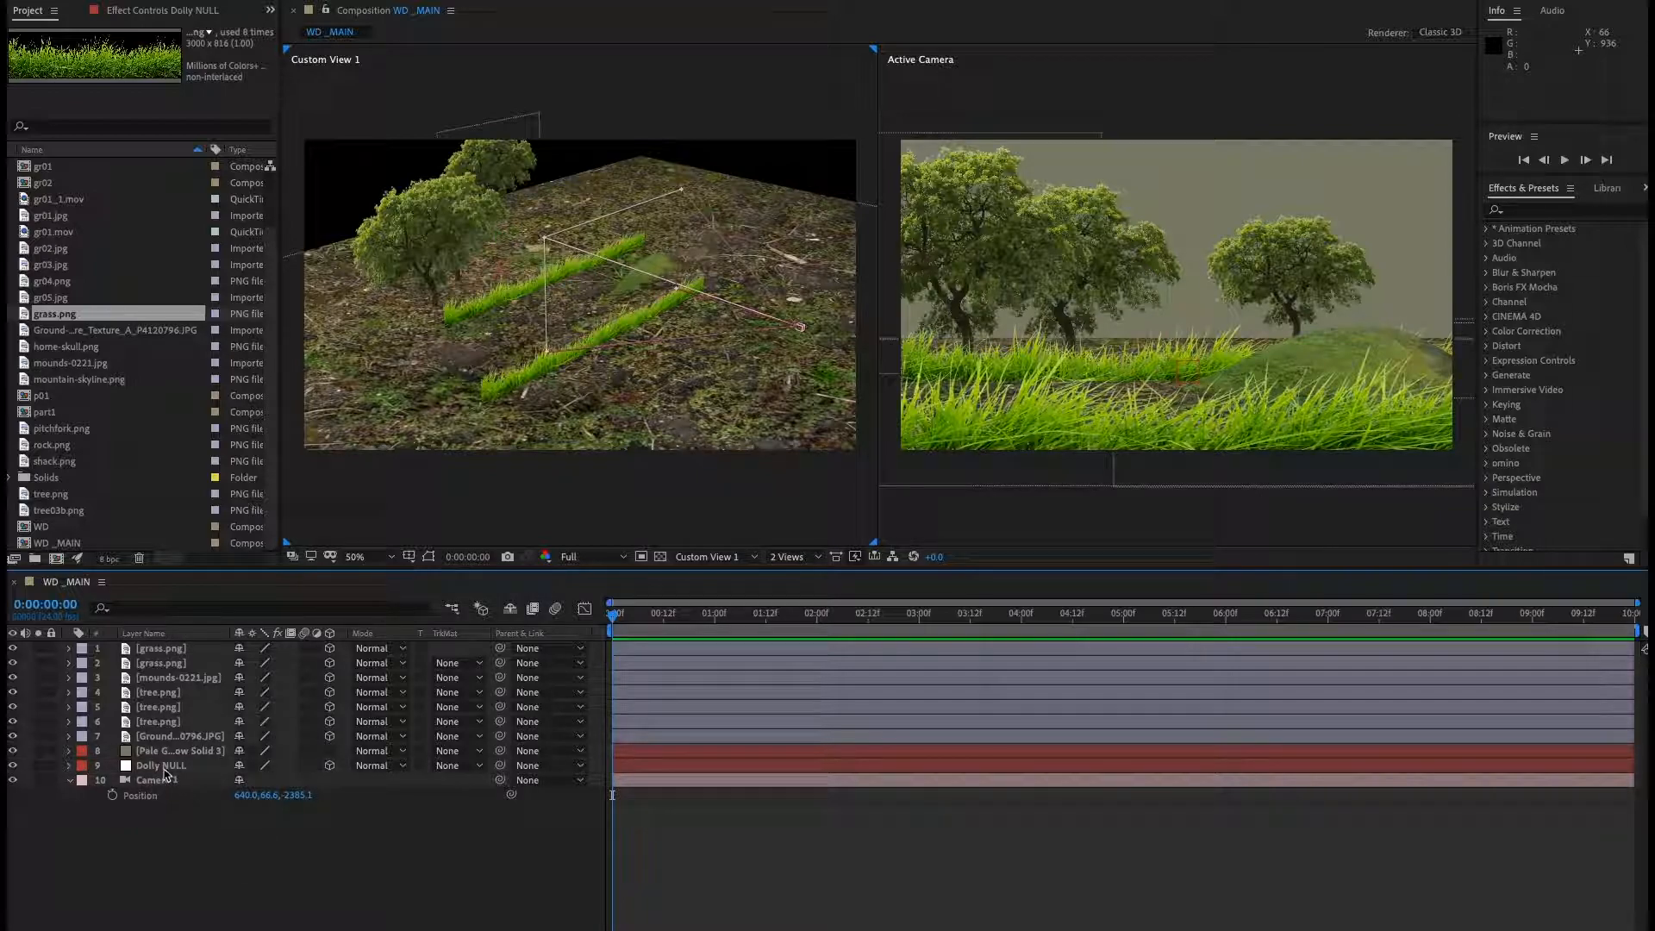
Copy the camera's position into the Dolly NULL's position, 640, 66.6, -2385.1.
left_click(163, 766)
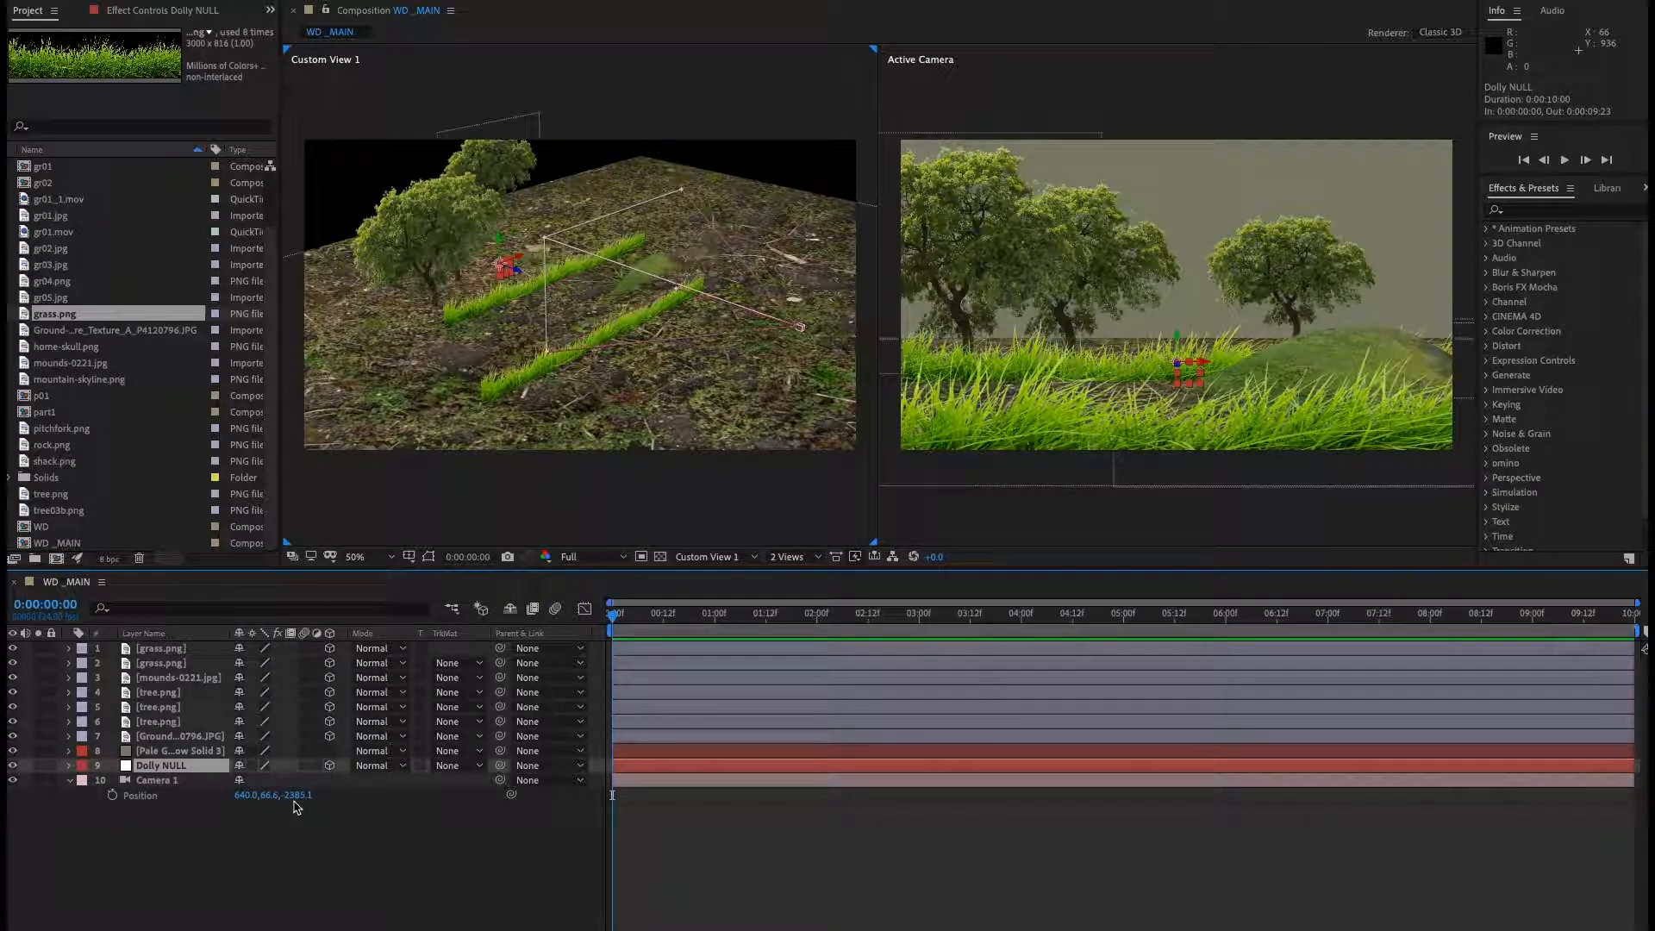
key("p")
left_click(142, 786)
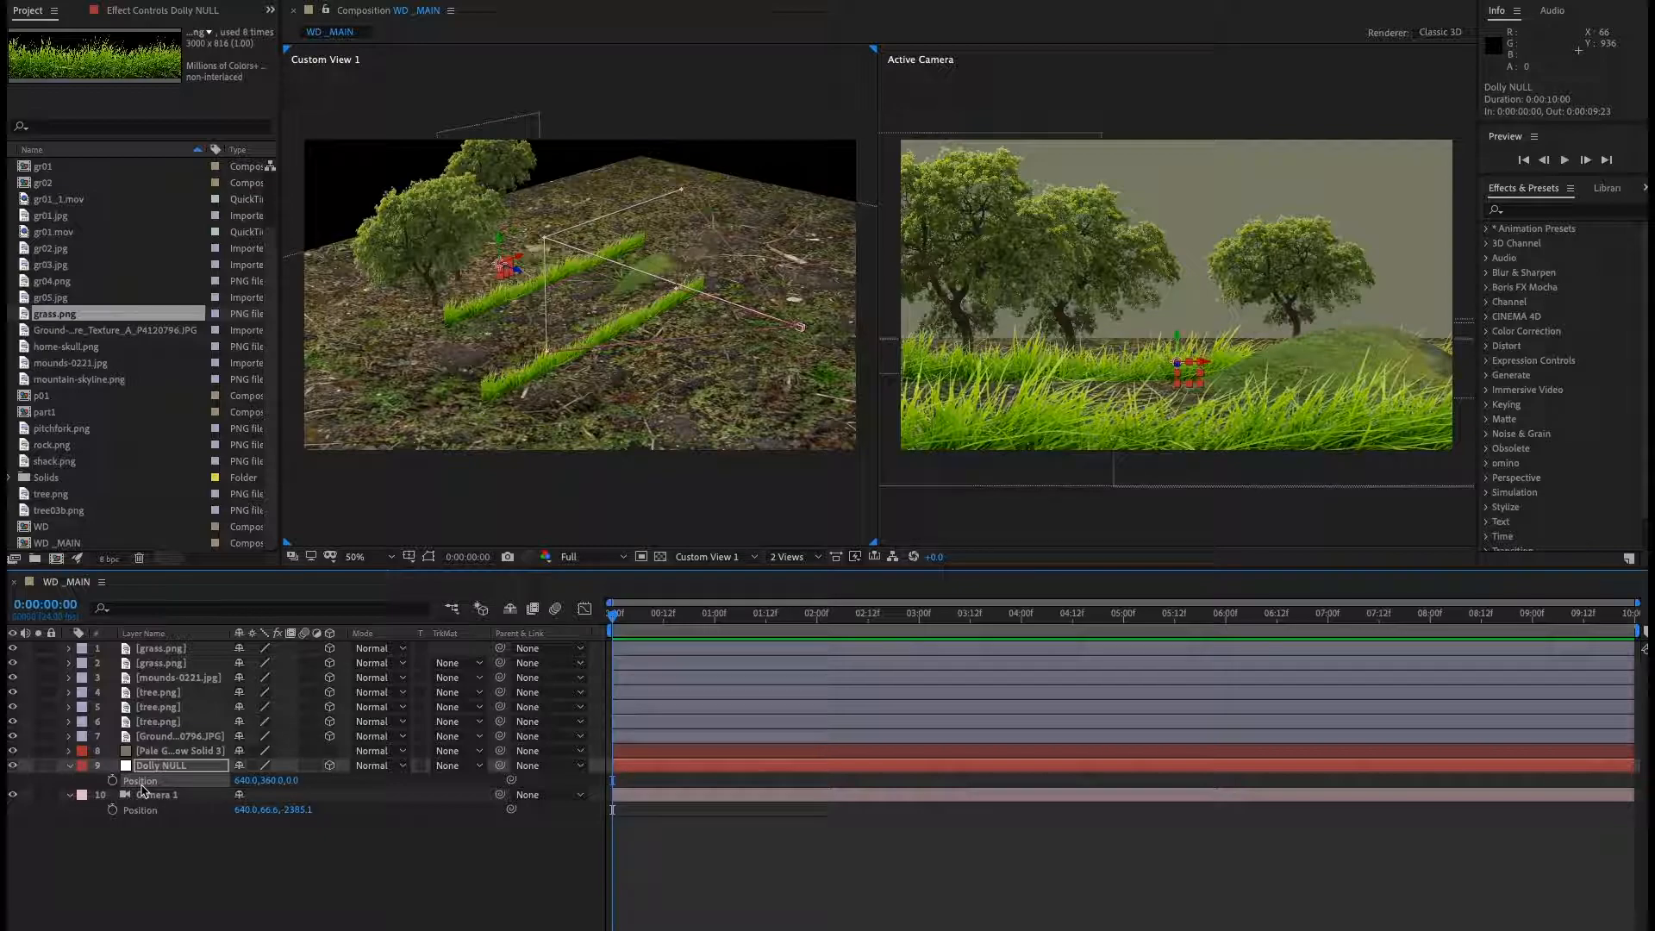
left_click(143, 811)
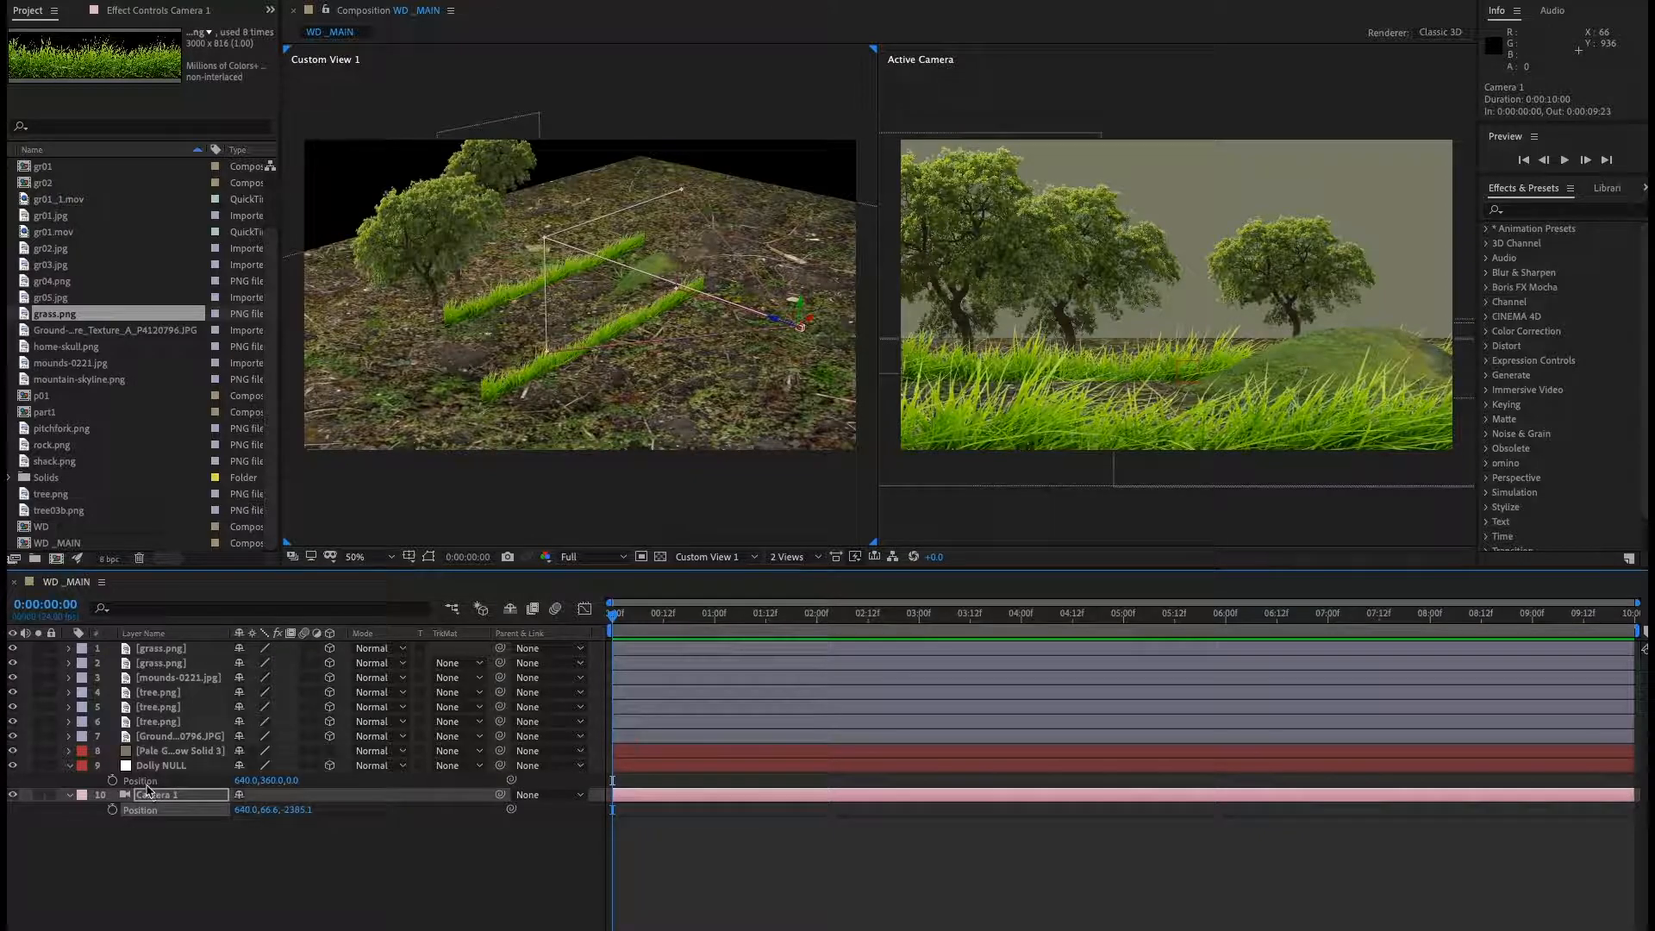
left_click(147, 784)
key("ctrl+v")
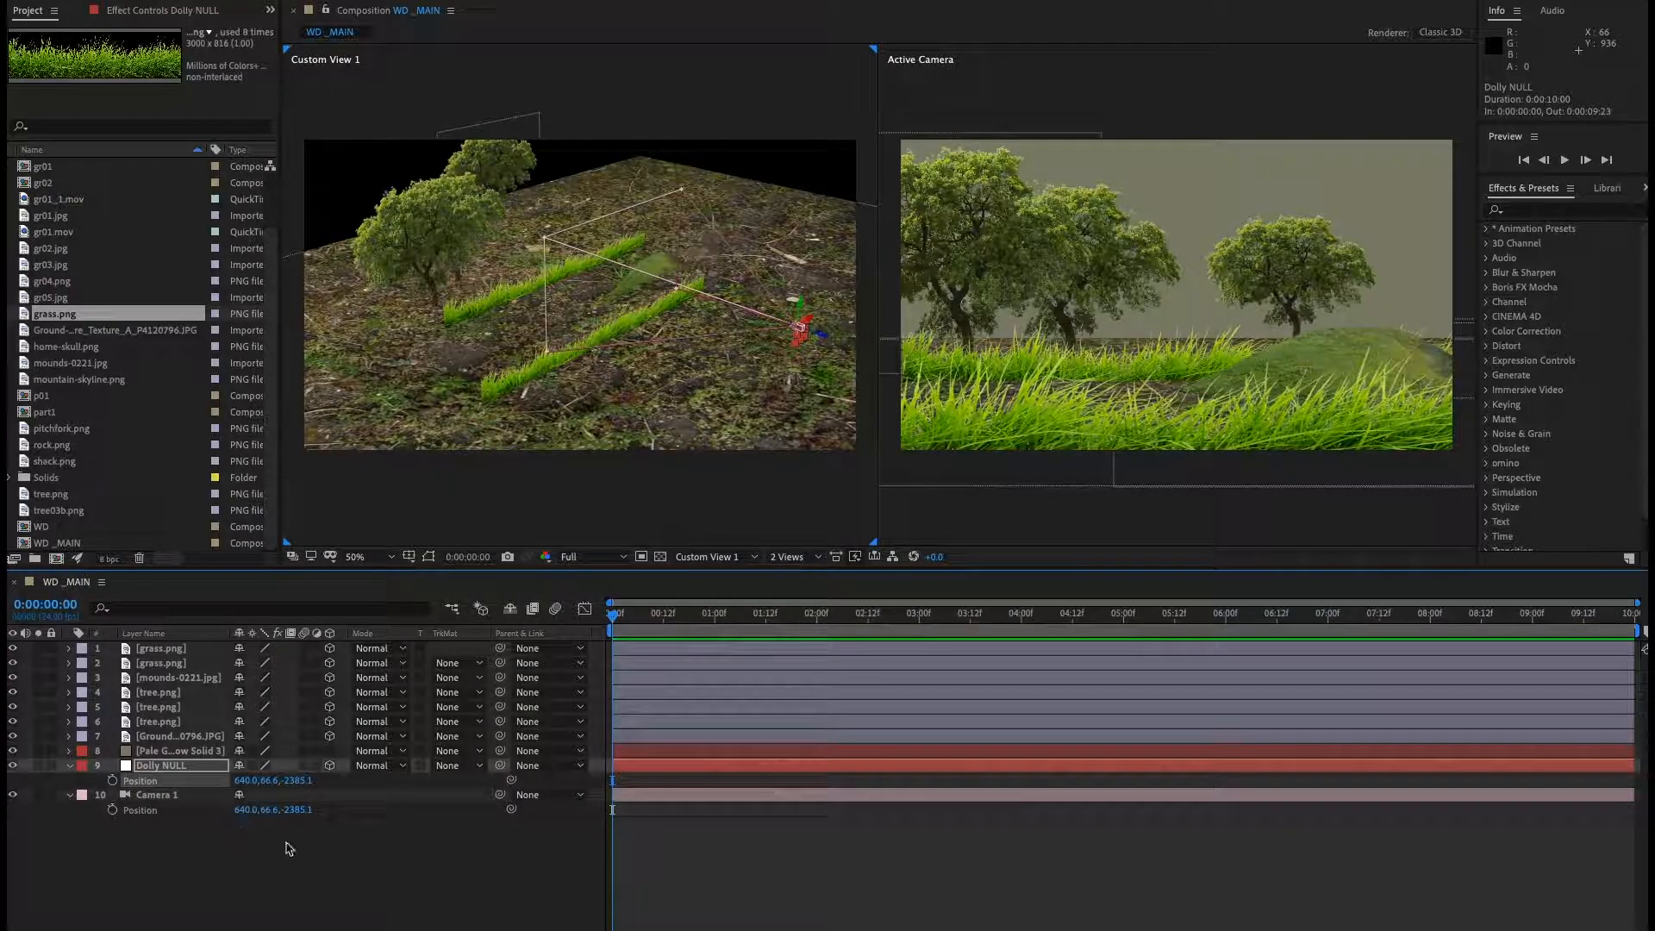
Set the Dolly NULL layer's label colour to Yellow.
left_click(276, 842)
left_click(147, 765)
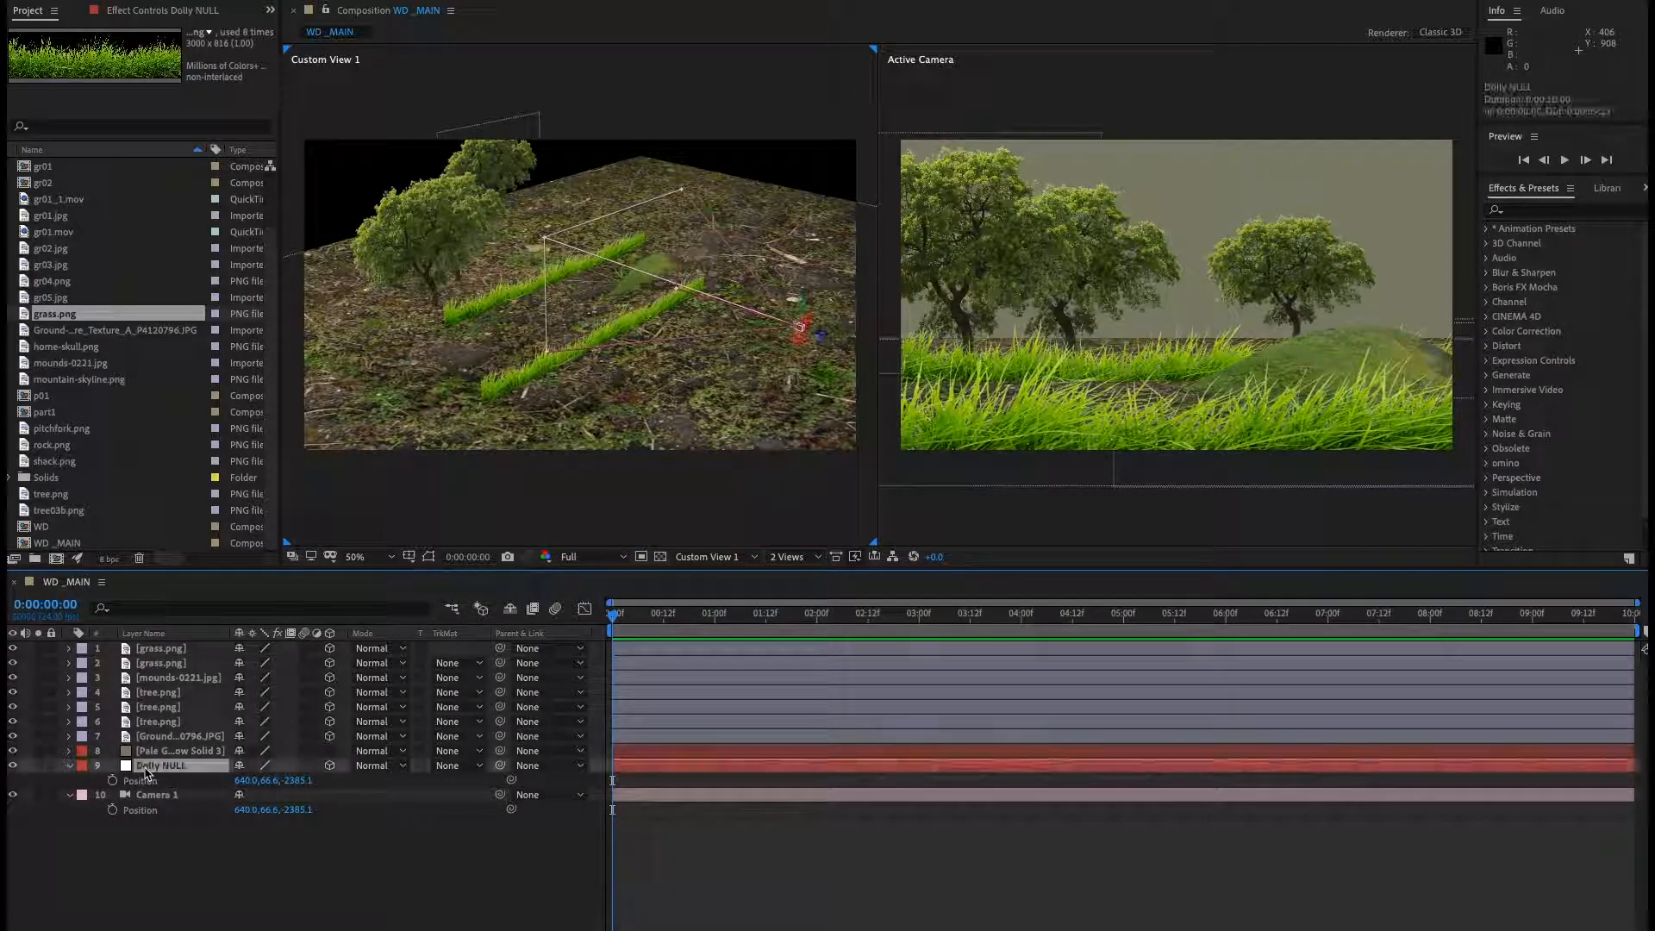
left_click(82, 765)
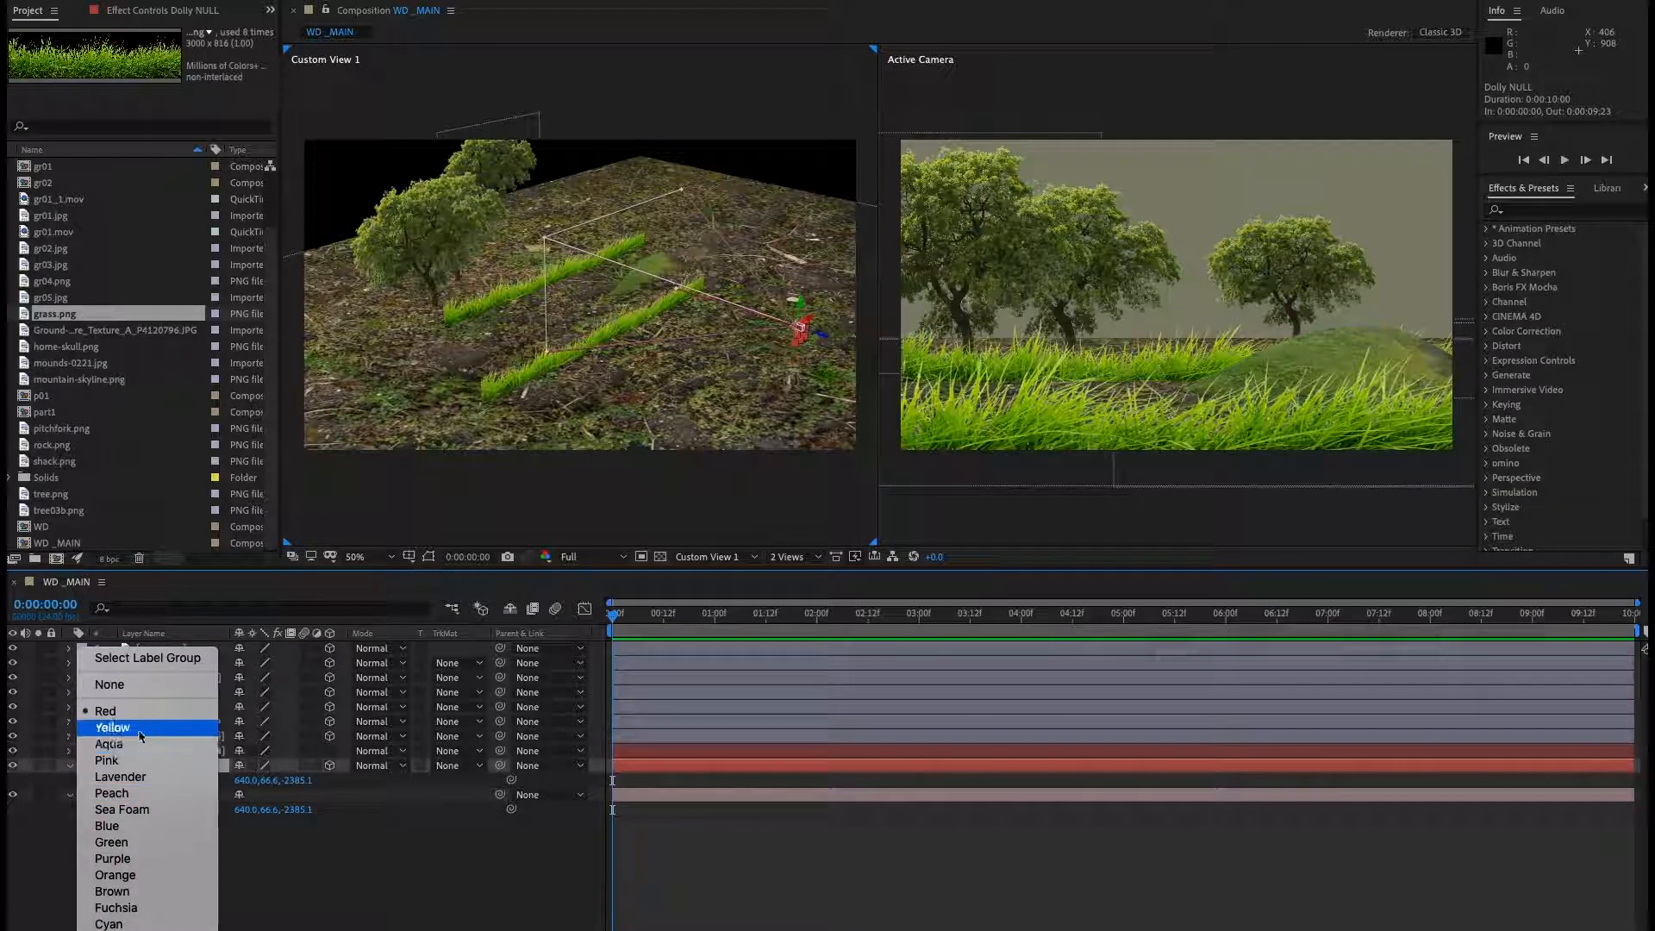
left_click(112, 727)
left_click(265, 823)
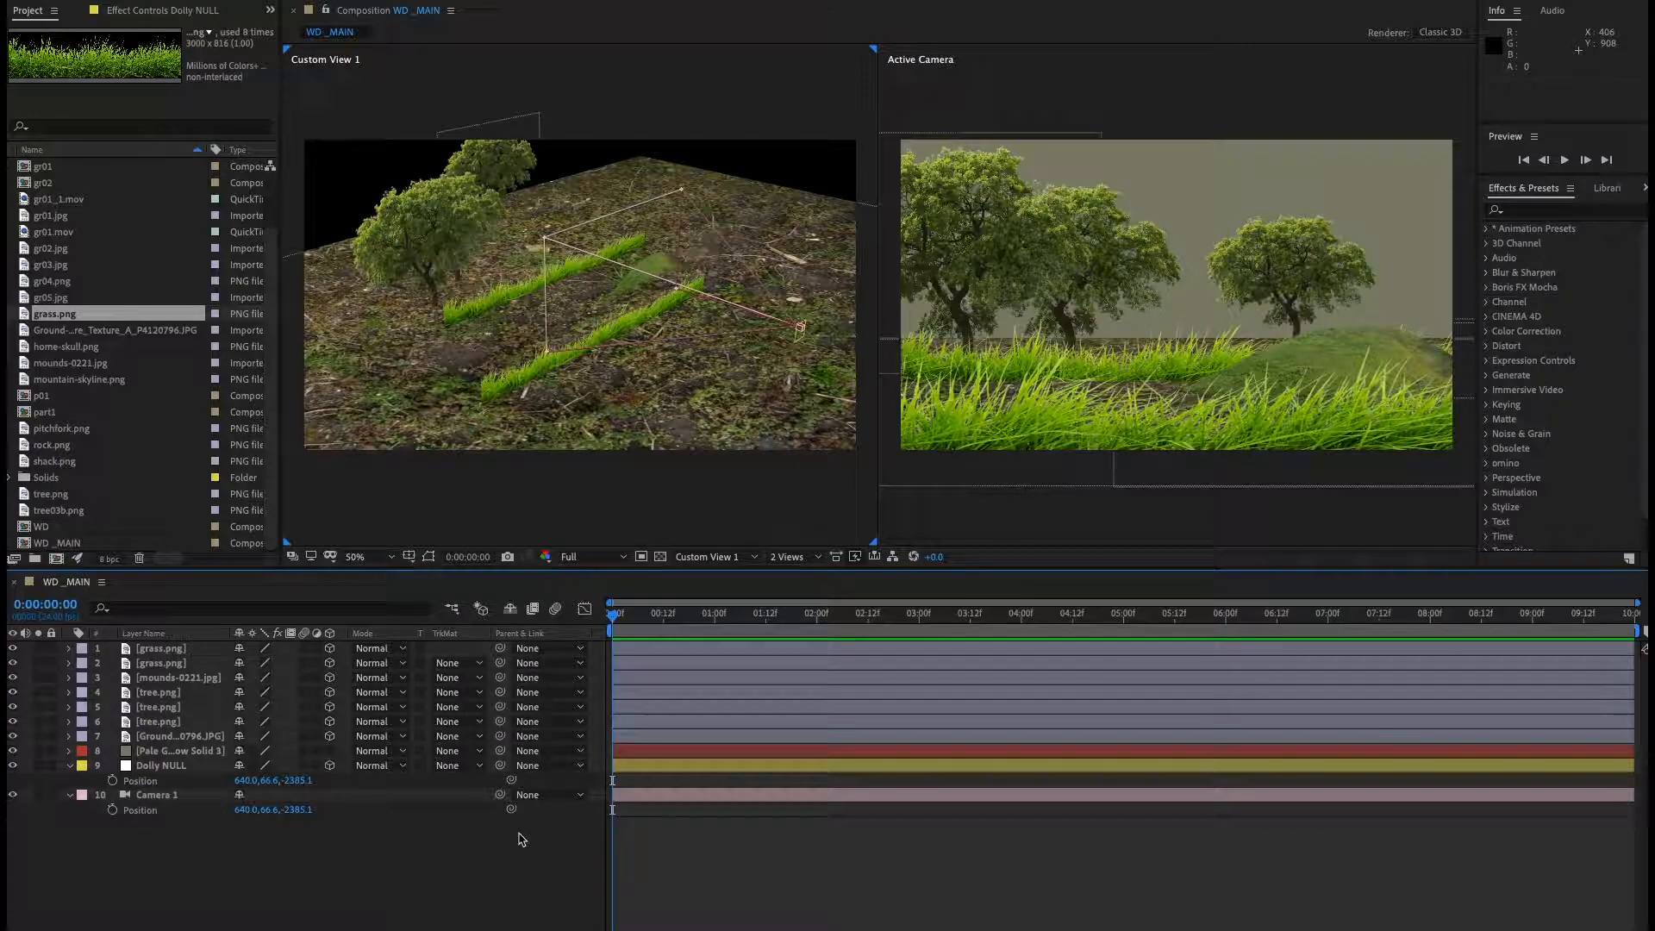
Parent the camera to the Dolly NULL.
left_click(159, 795)
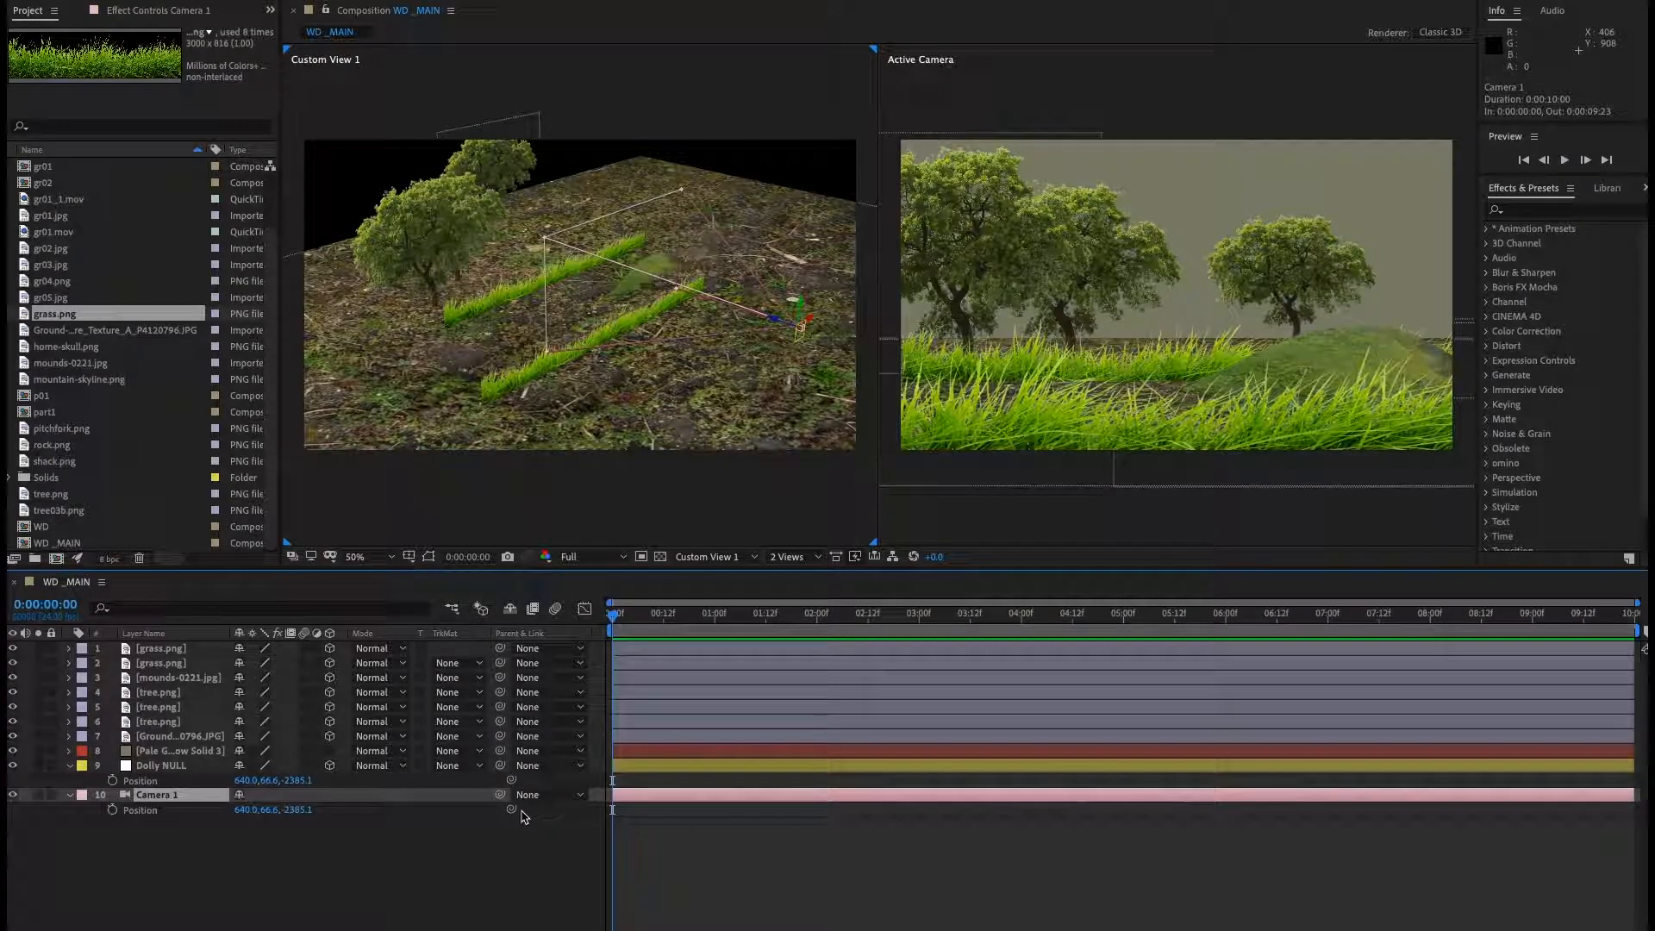
left_click_drag(500, 797, 159, 765)
left_click(344, 875)
left_click(161, 766)
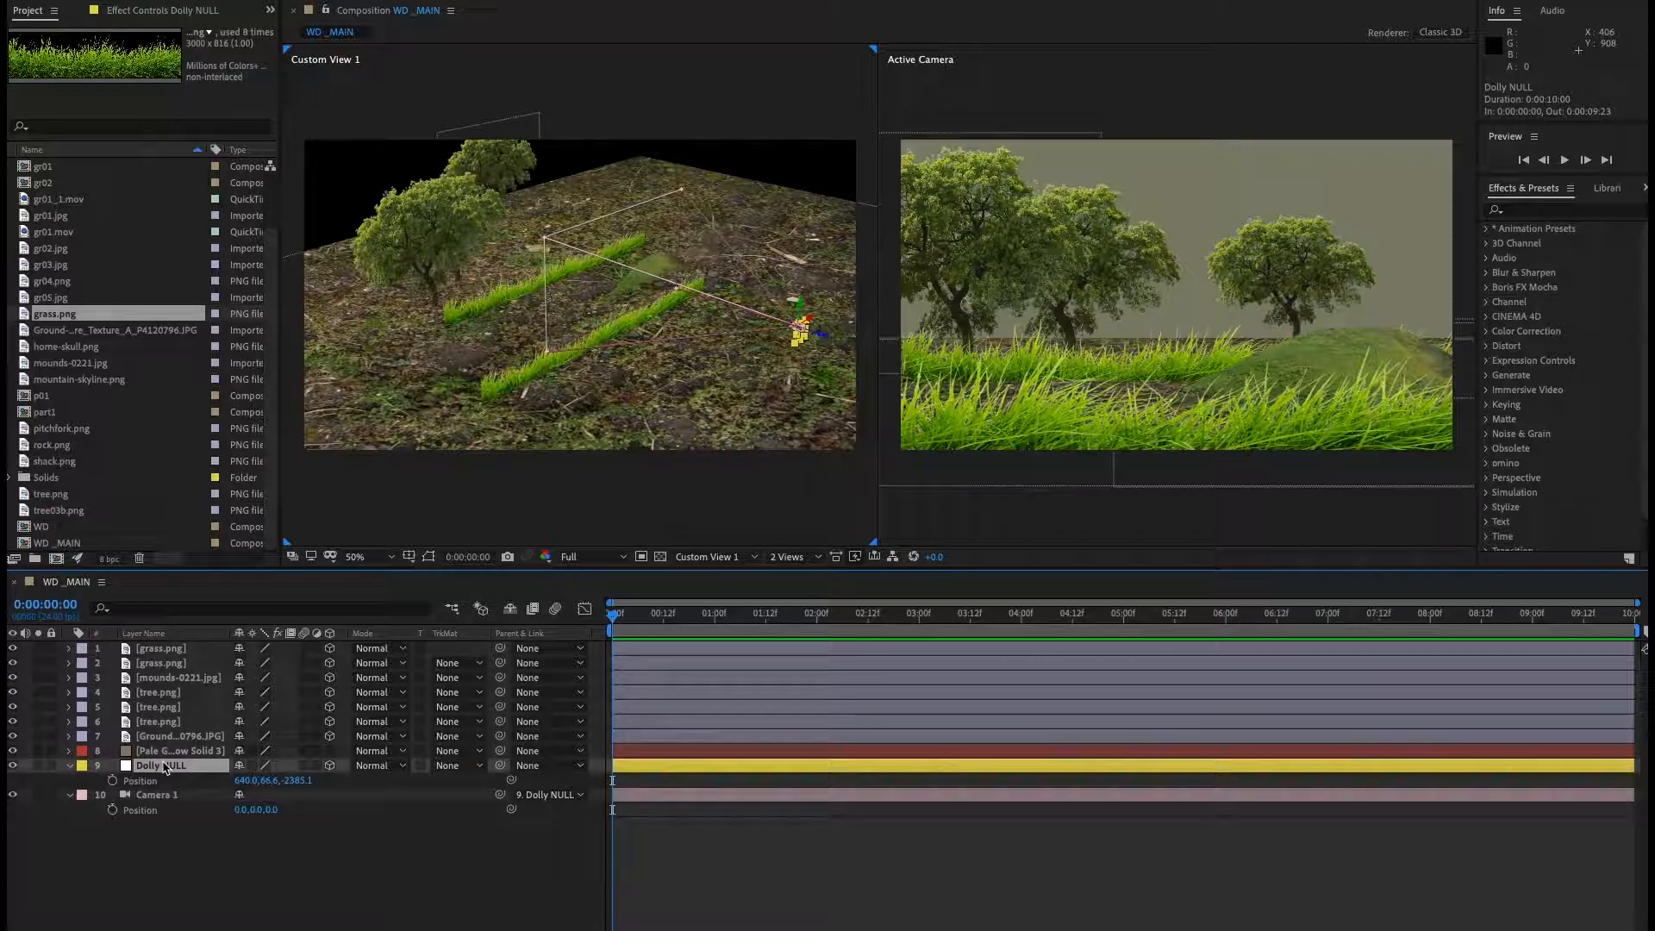
Set a position keyframe on the Dolly NULL at the start with Z at -1969.1.
left_click(112, 781)
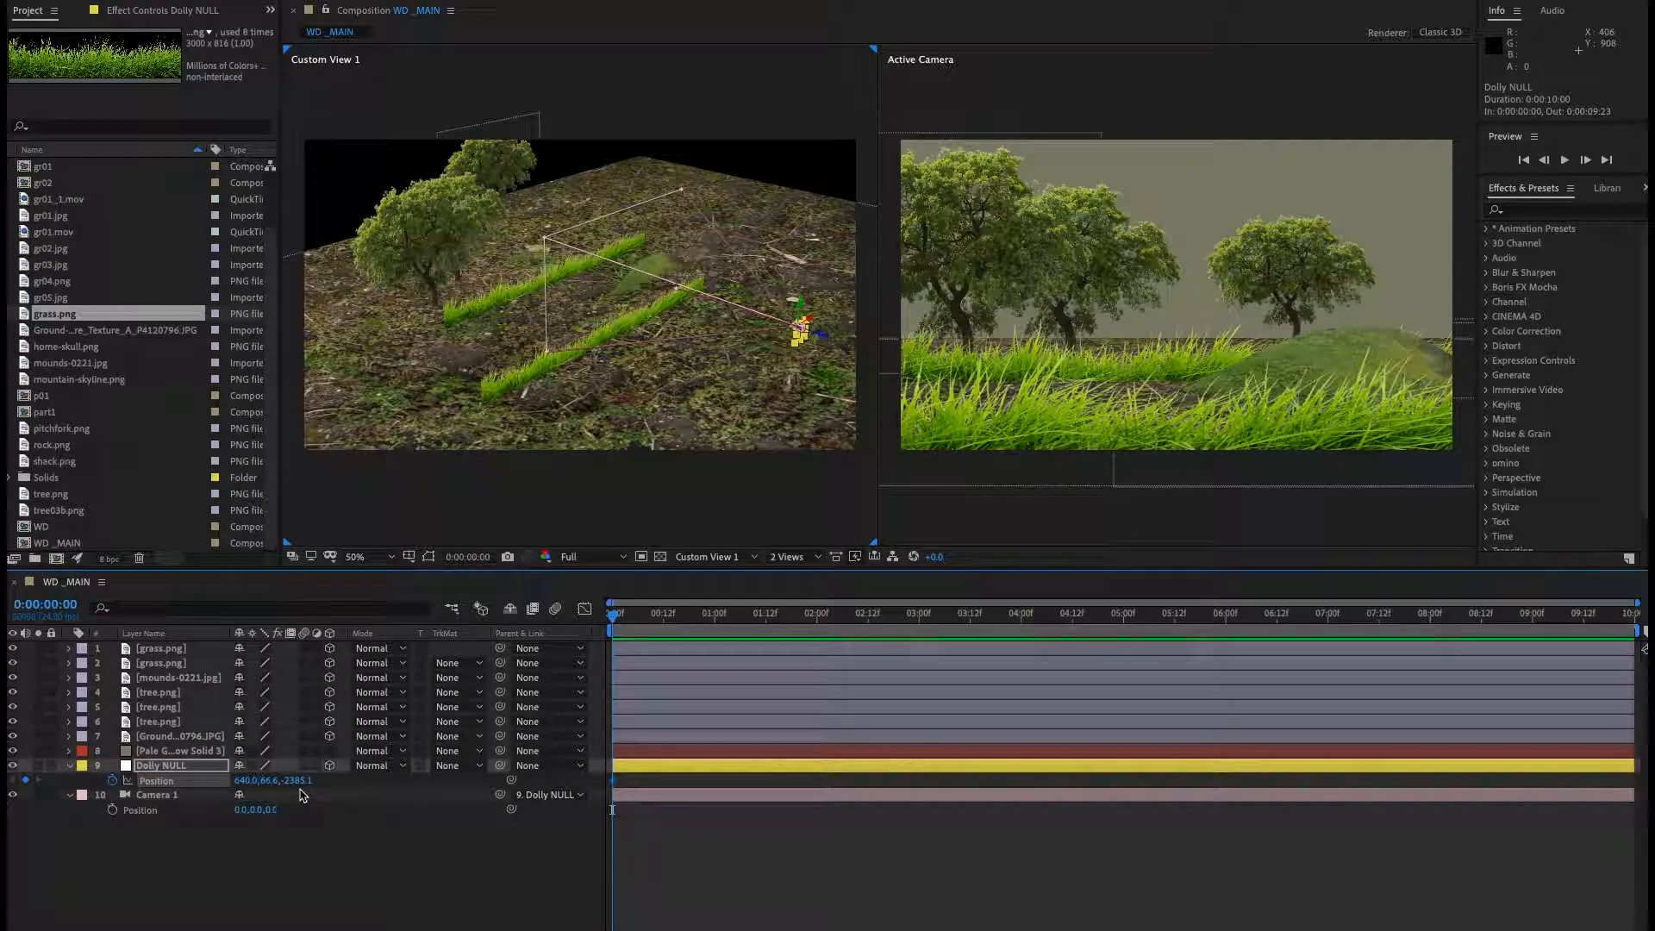
left_click_drag(298, 780, 635, 760)
Go to 0:00:04:00 and keyframe the Dolly NULL's Z position at -2831.1.
left_click(64, 606)
type("400")
key("Return")
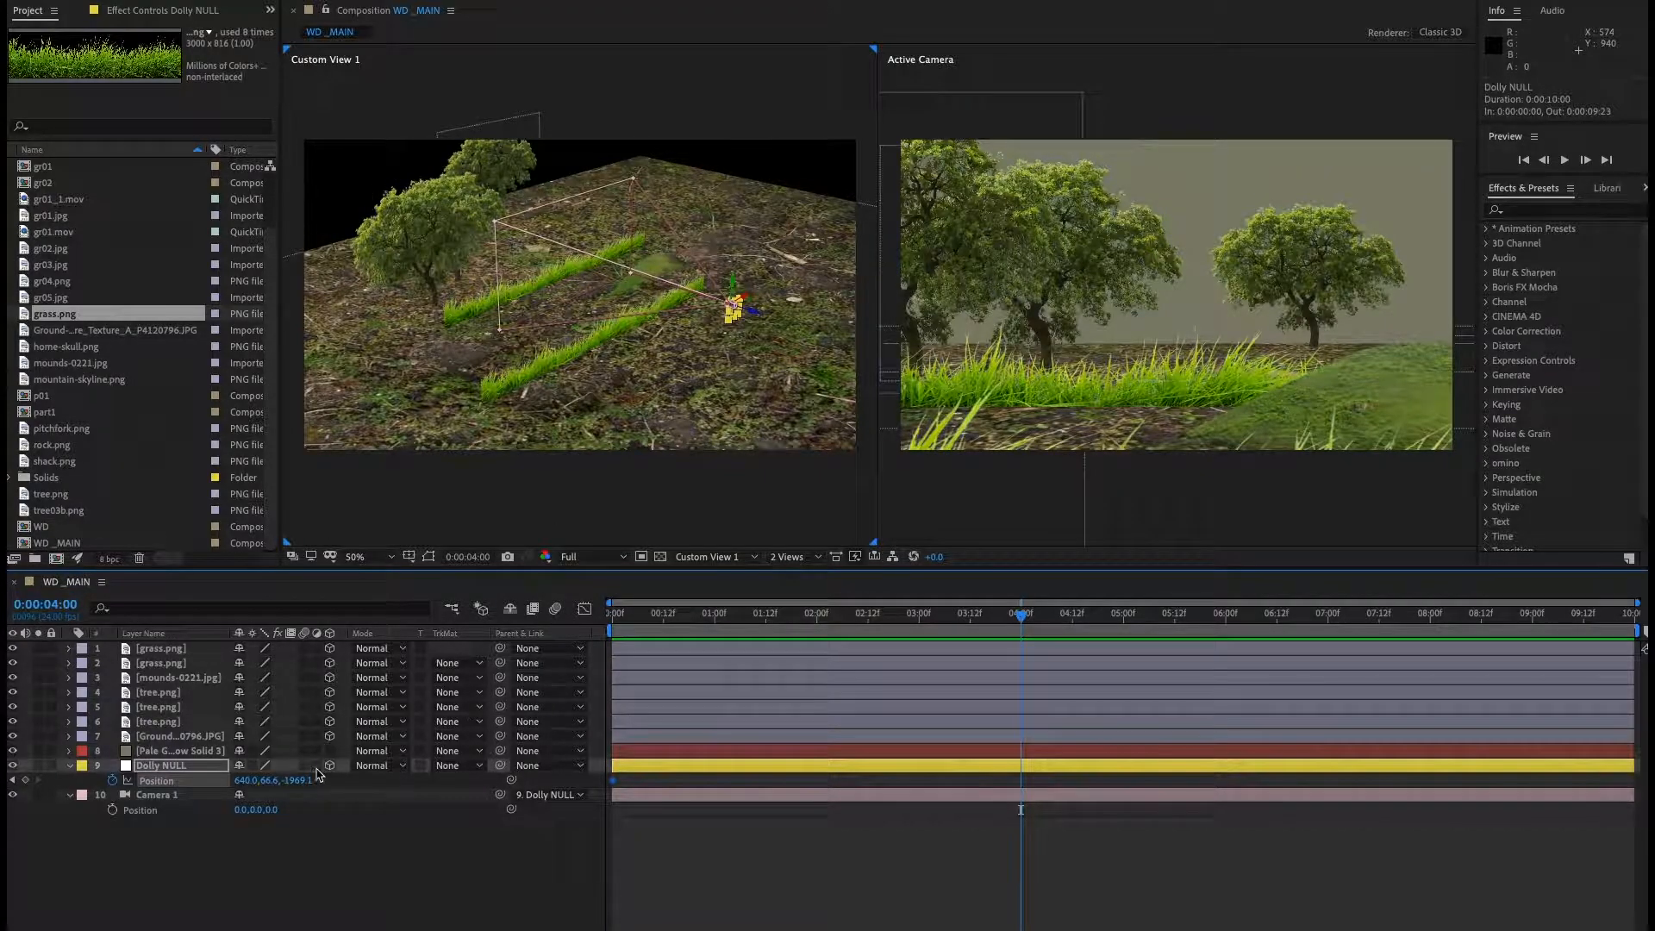
left_click_drag(297, 780, 9, 836)
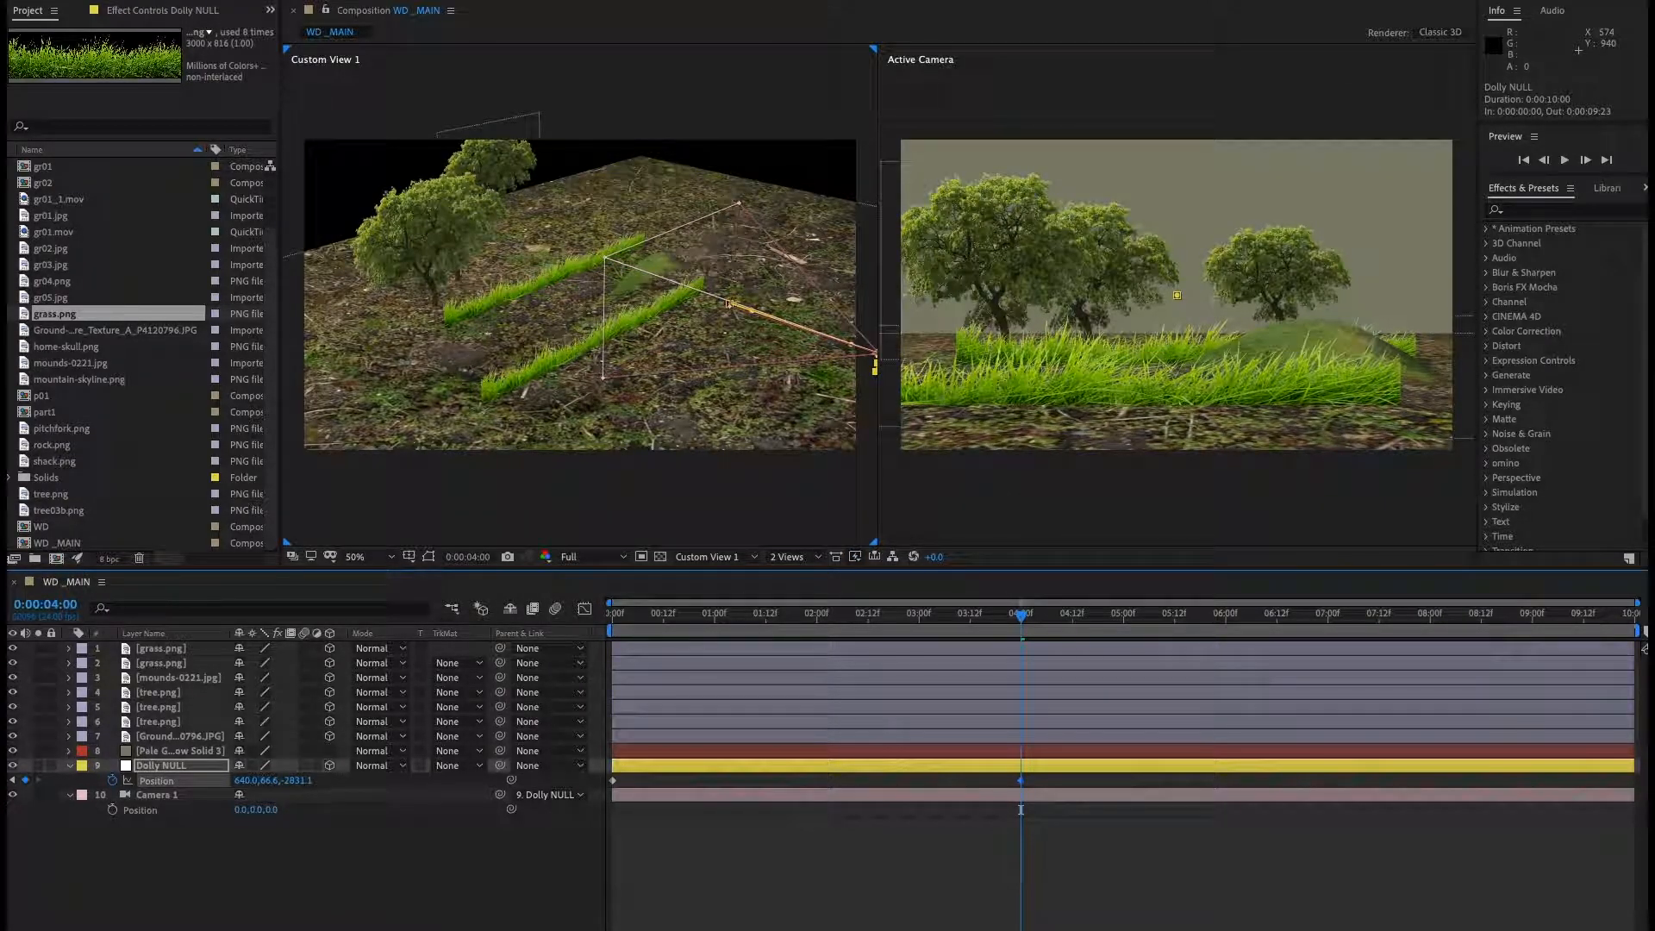
Preview the dolly move and jump to the next keyframe.
key("space")
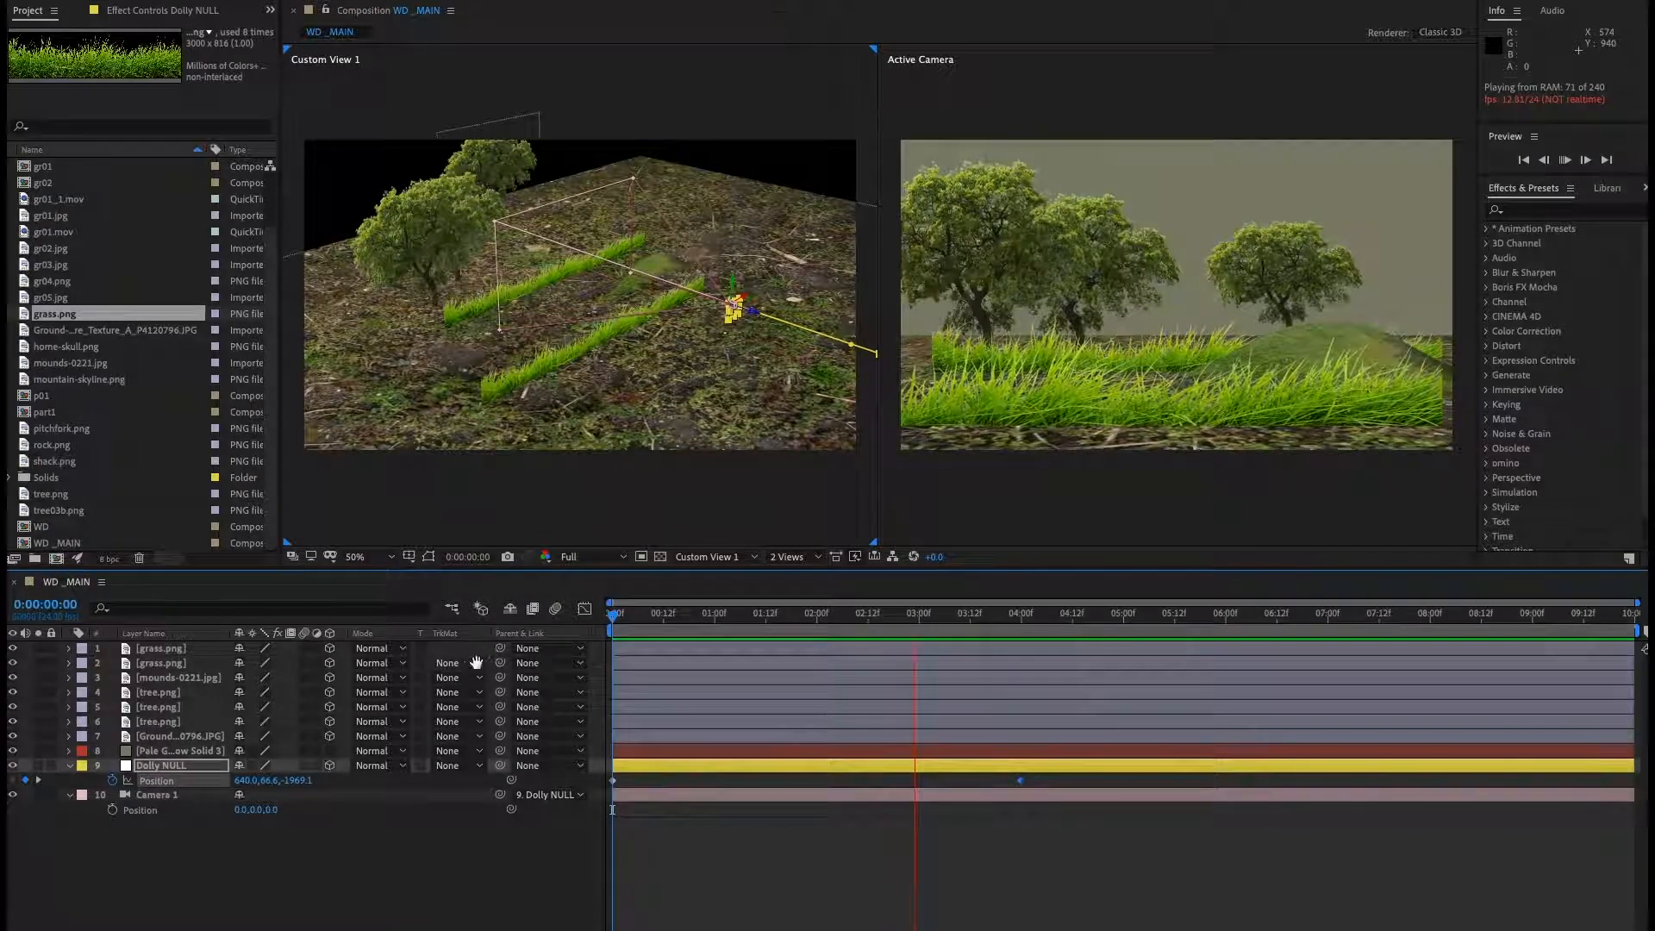
key("space")
key("k")
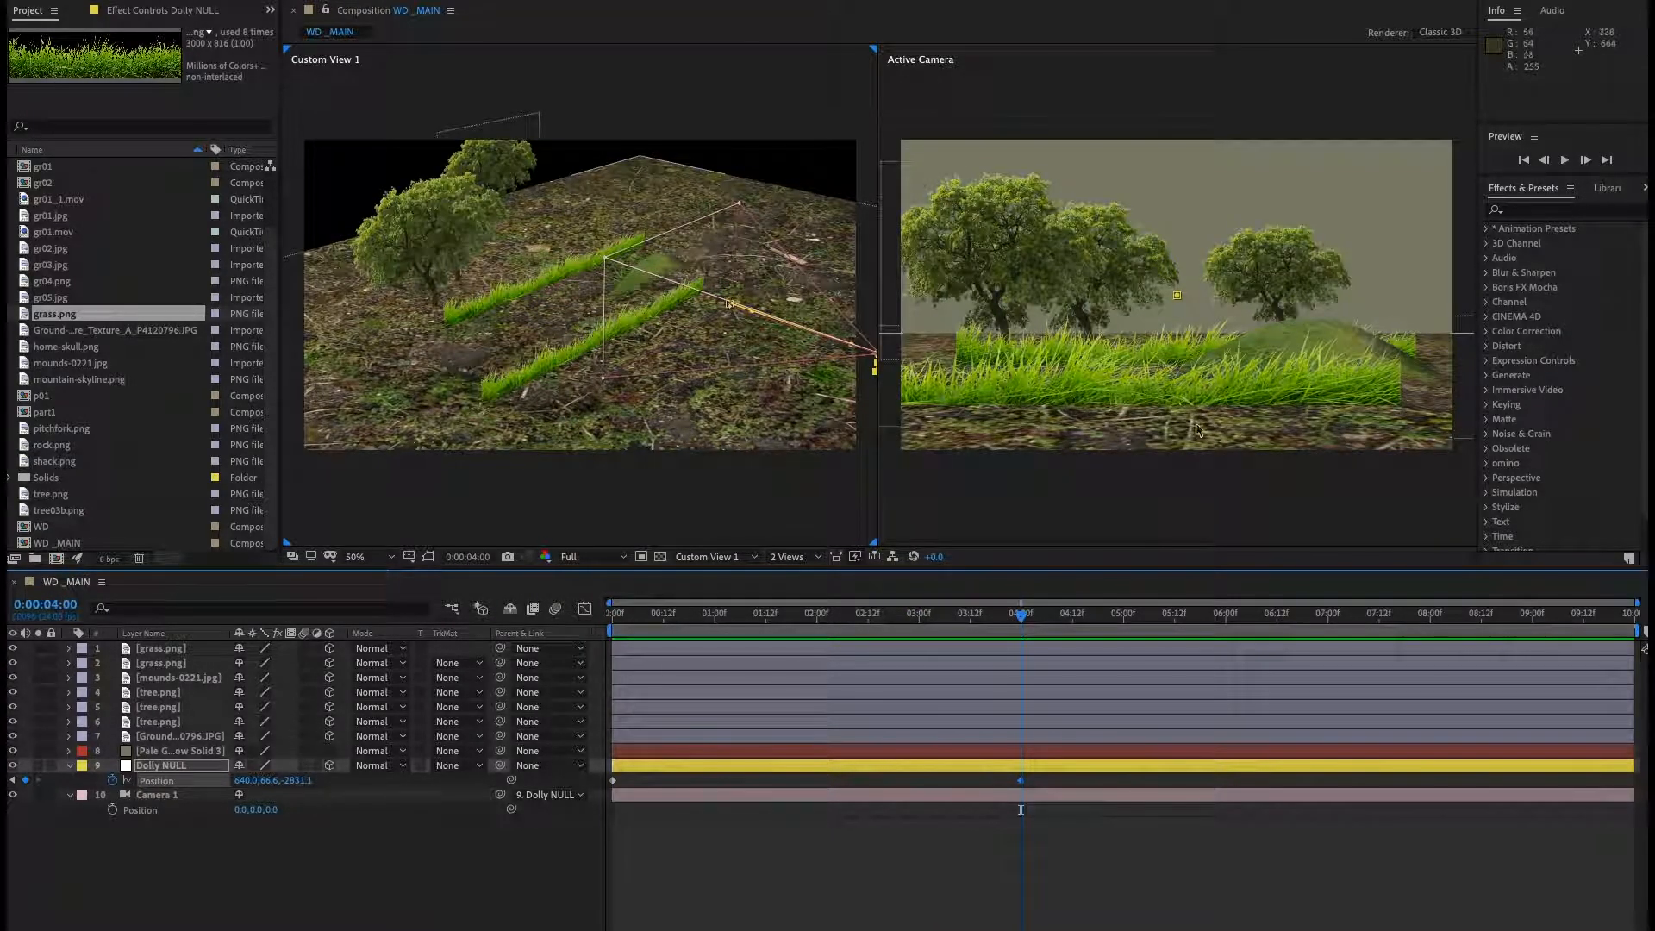
Stretch the front grass strip wider to about 86% horizontal scale.
left_click(1048, 415)
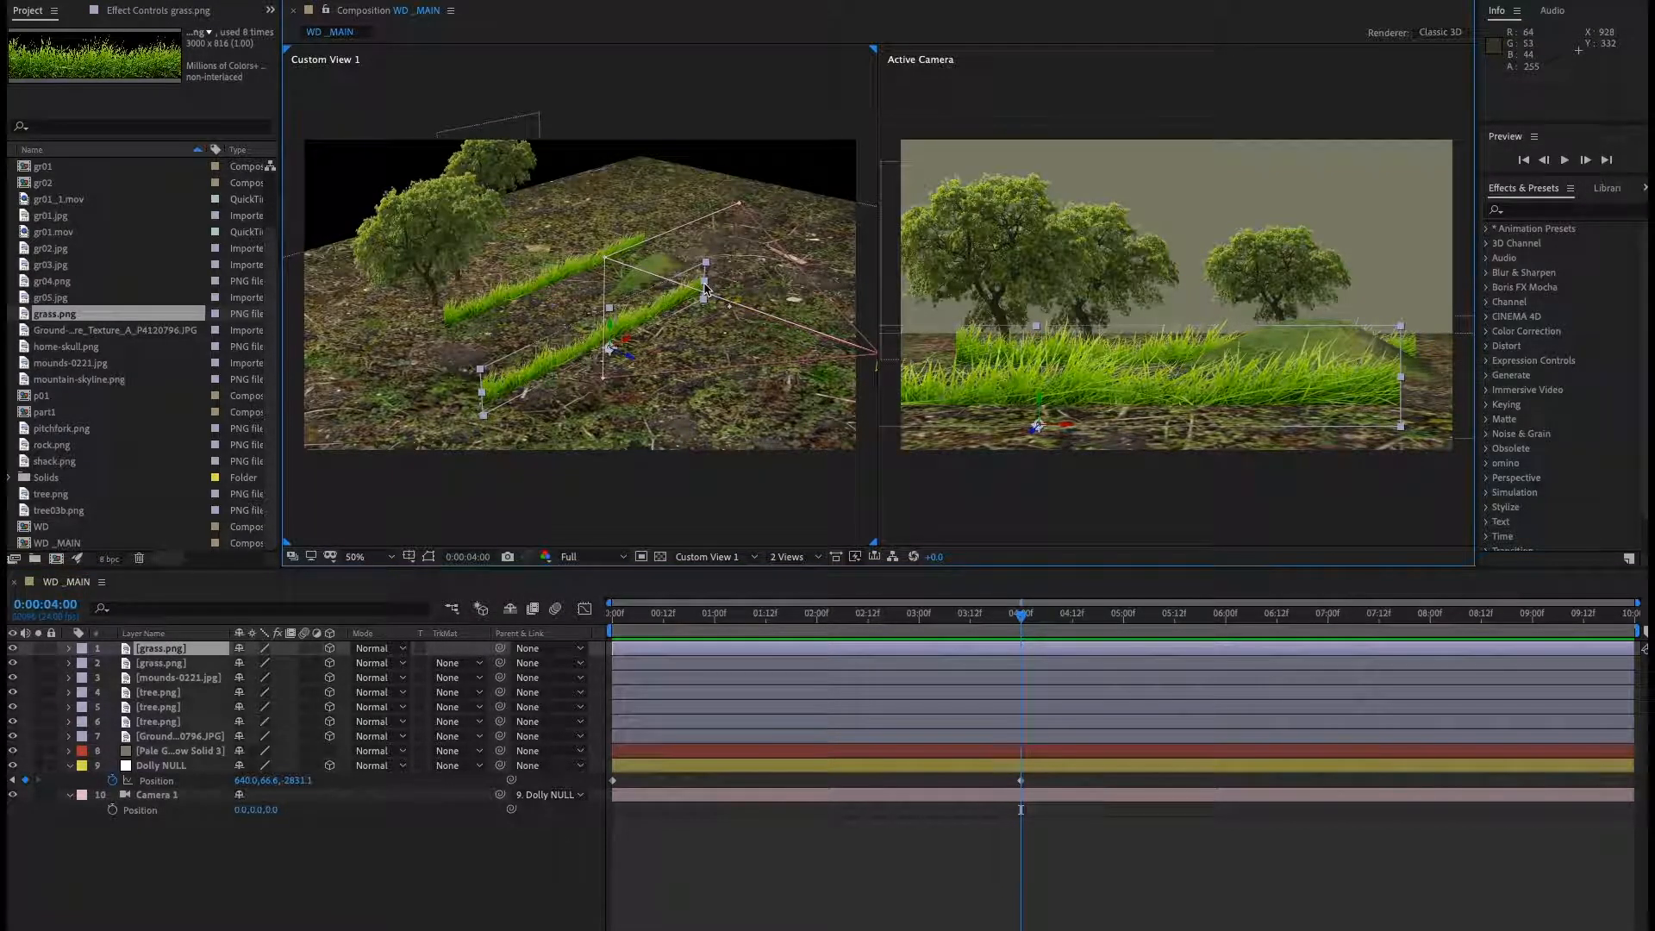
left_click_drag(706, 283, 733, 275)
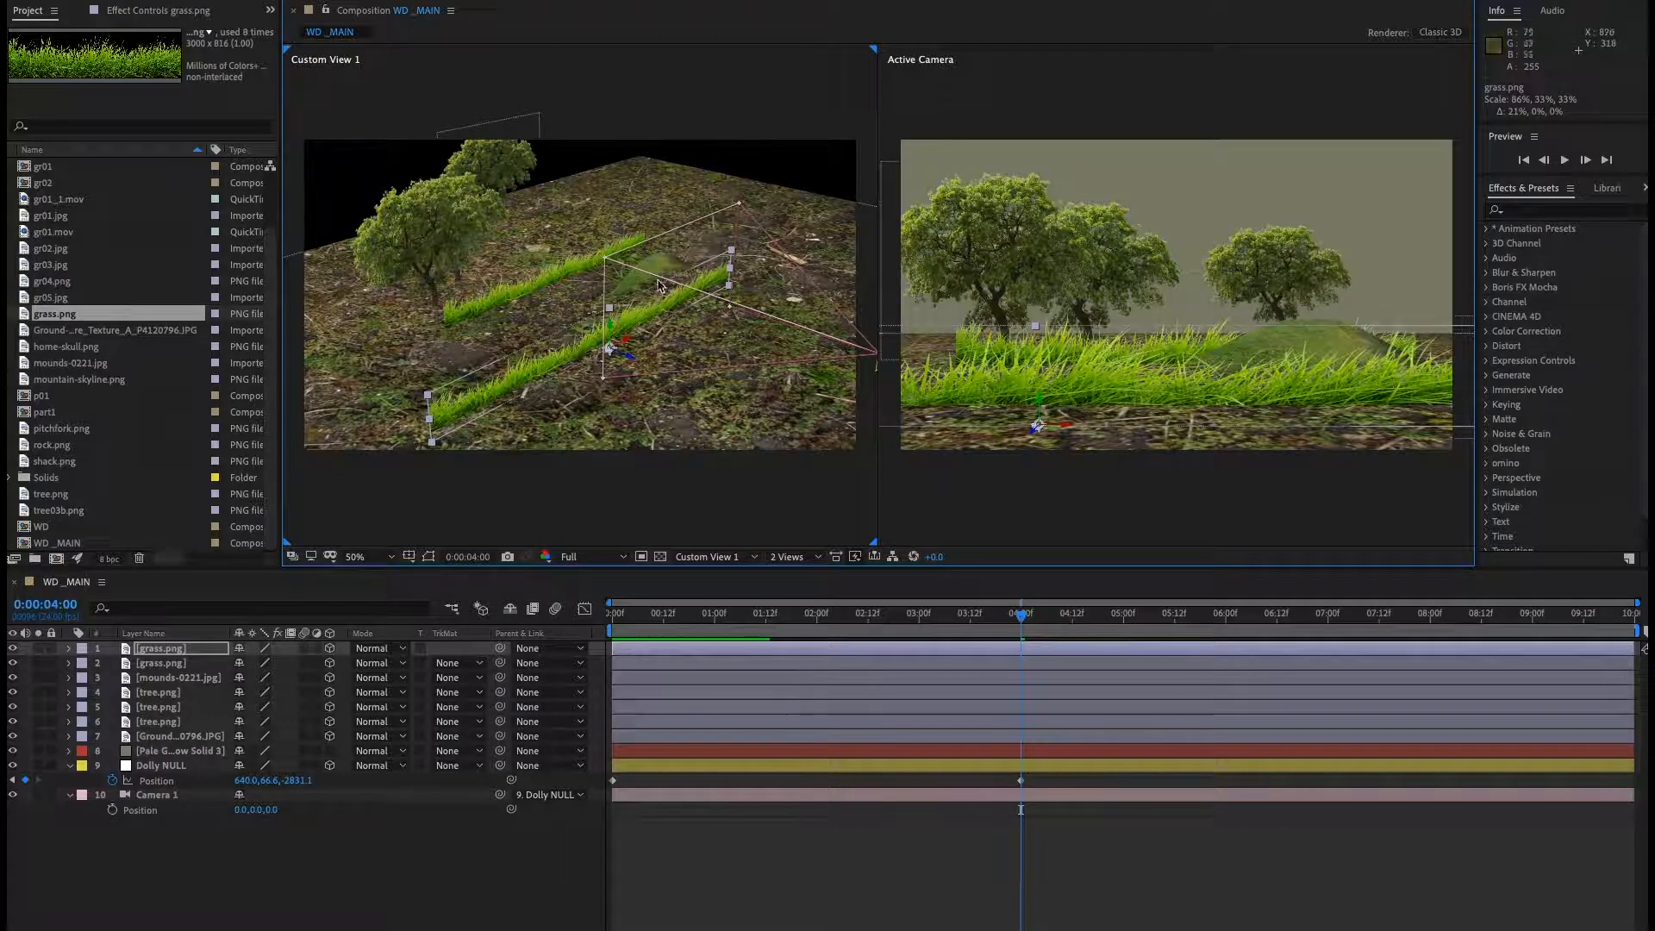
Stretch the second grass strip wider to about 90% horizontal scale.
left_click(556, 290)
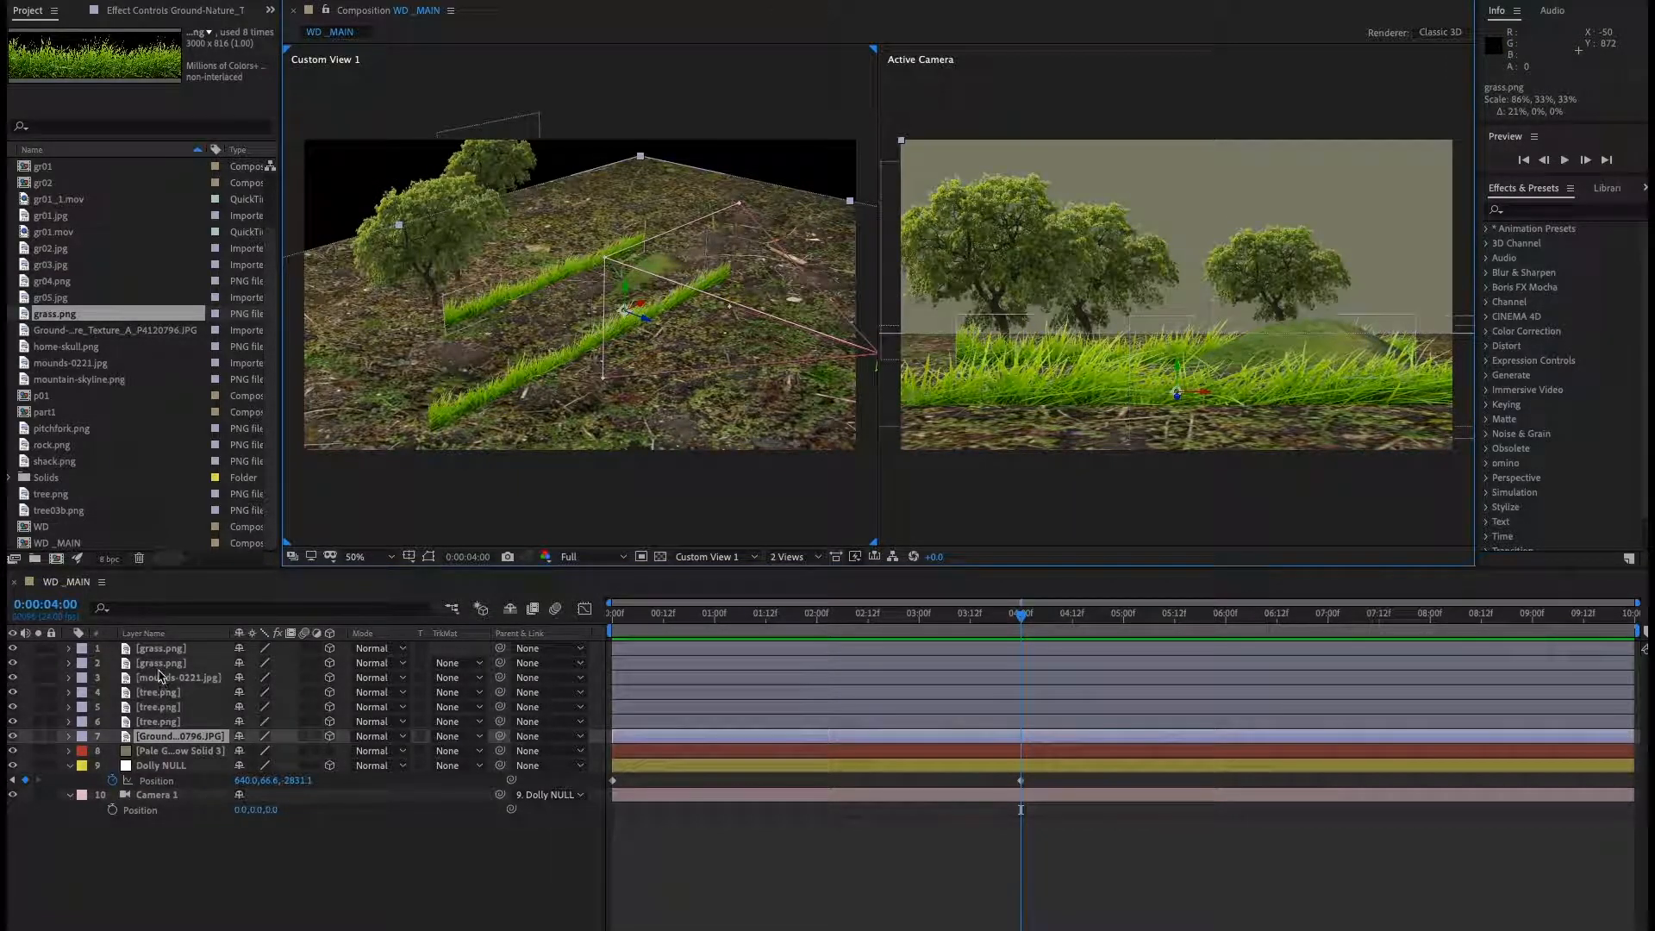
left_click(446, 324)
left_click_drag(446, 324, 392, 338)
Preview the animation from the start.
key("Home")
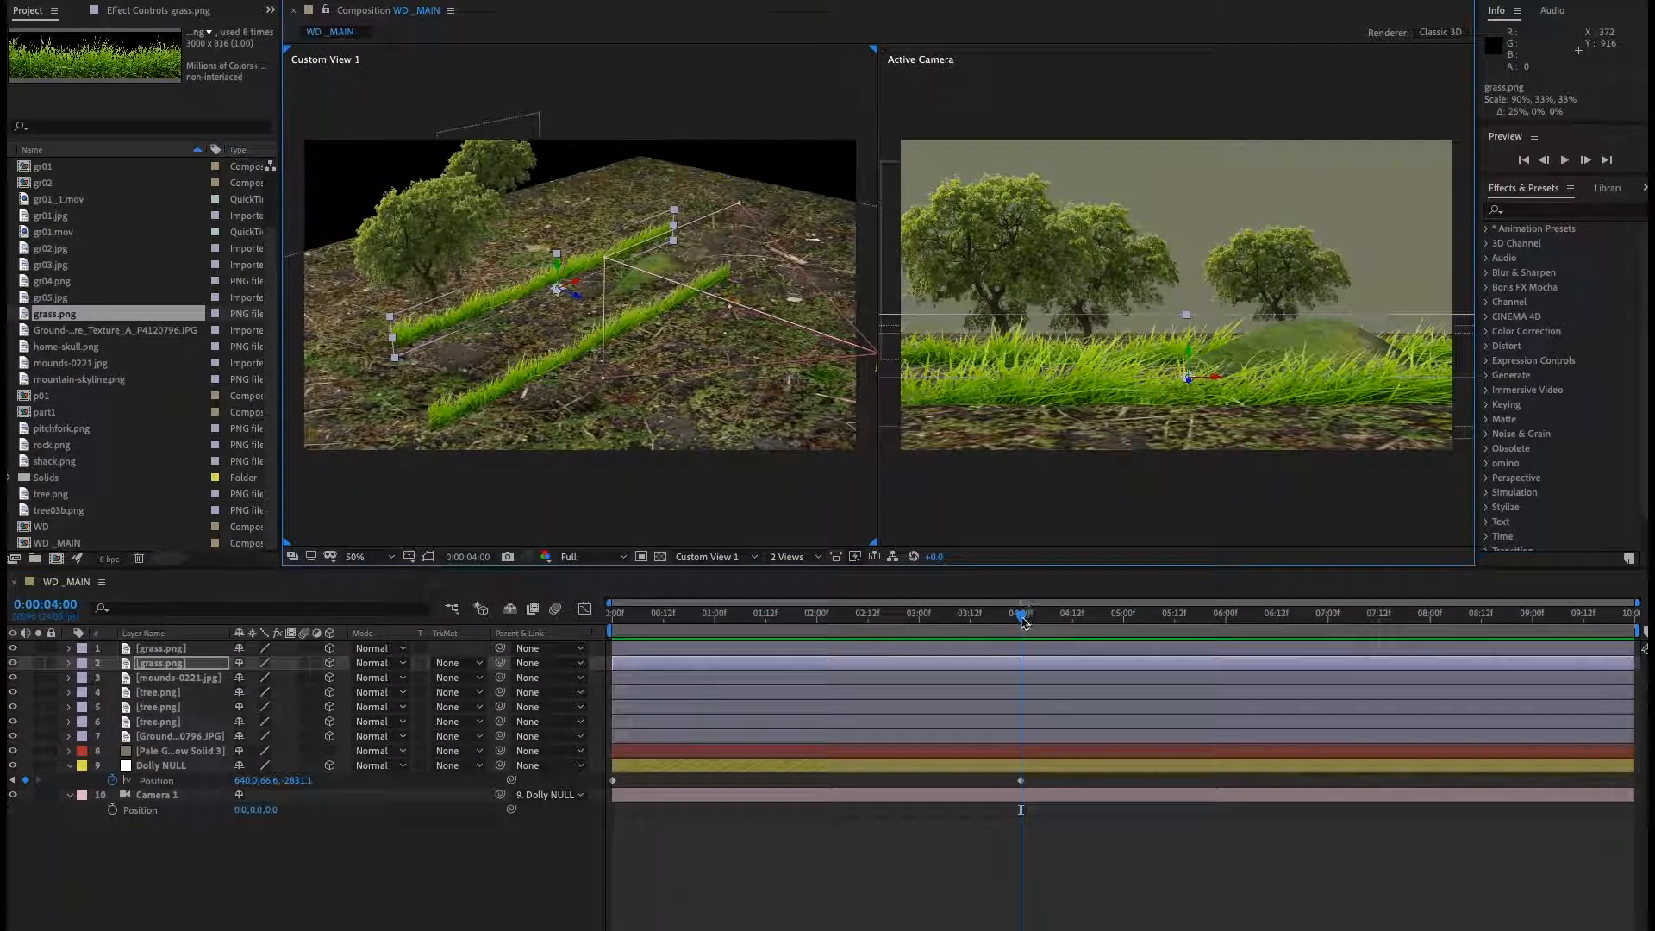
key("space")
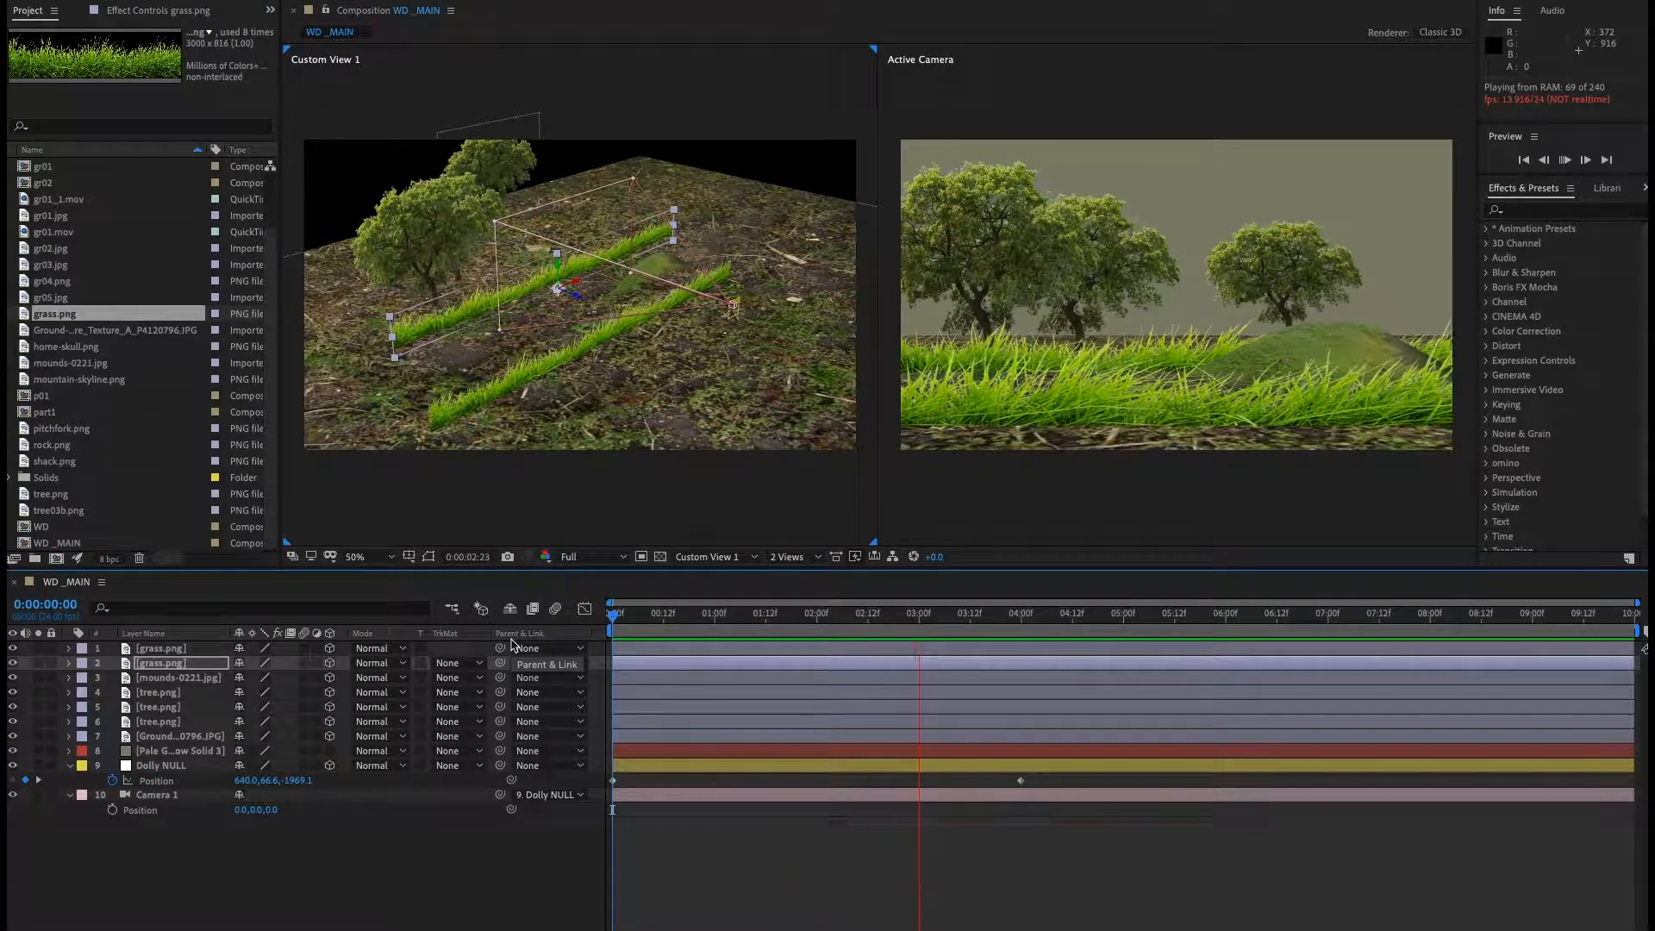
key("space")
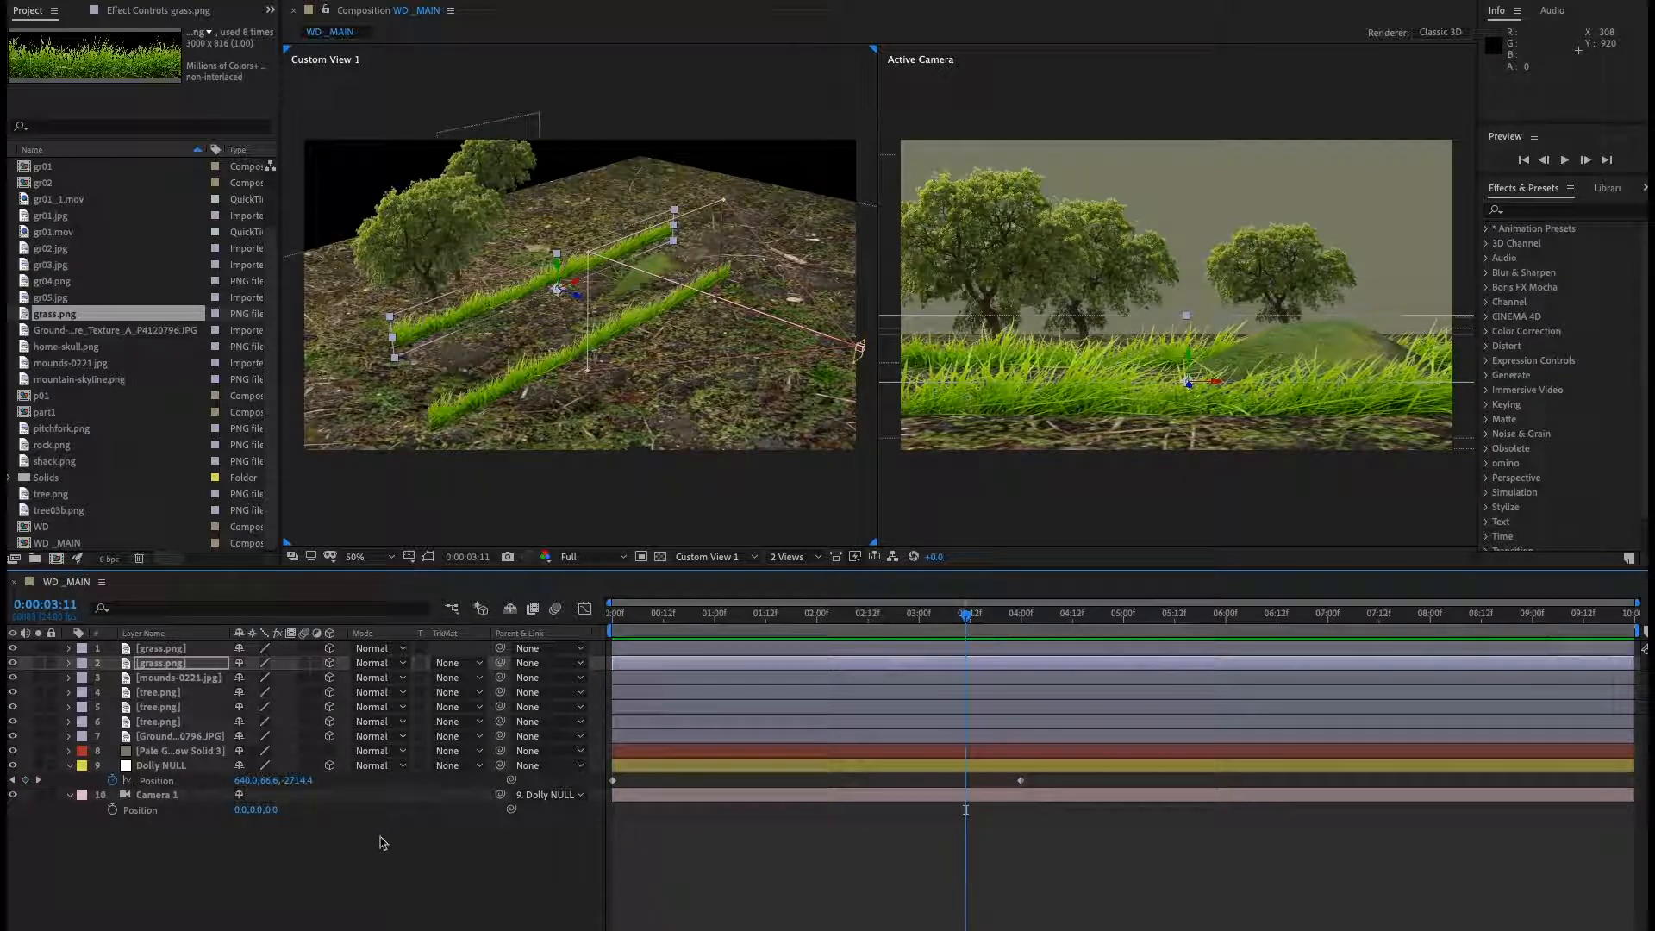
Move the front grass strip down to a Y position of about 417.9.
left_click(380, 842)
left_click(164, 650)
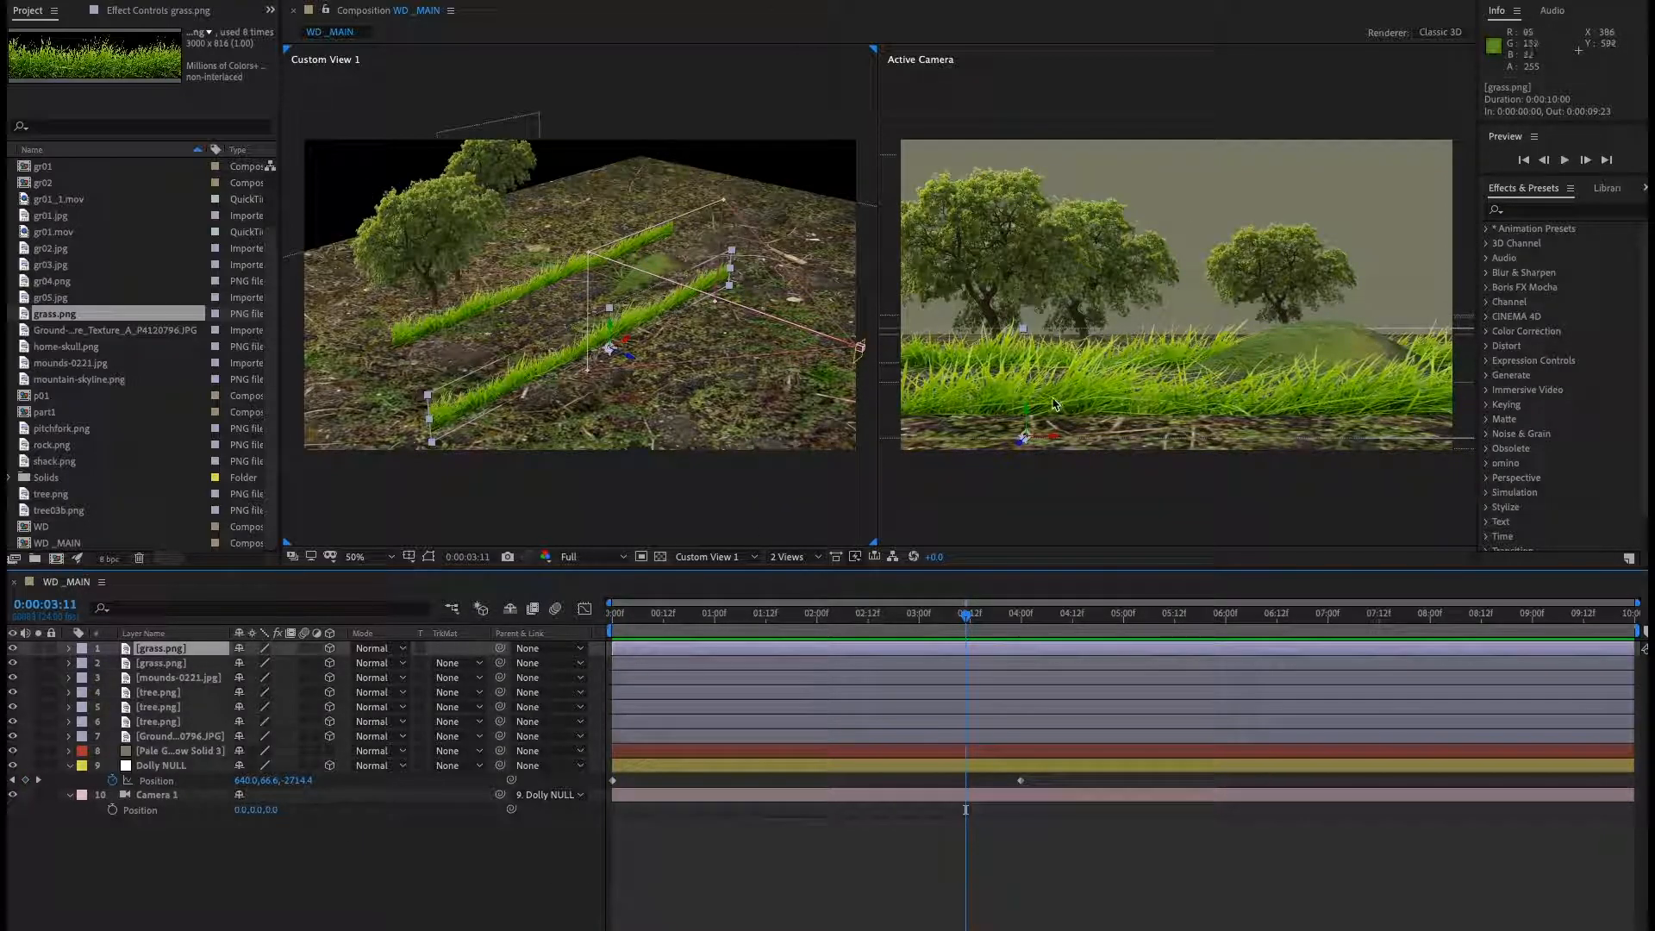
left_click(1027, 416)
left_click_drag(1026, 414, 1025, 396)
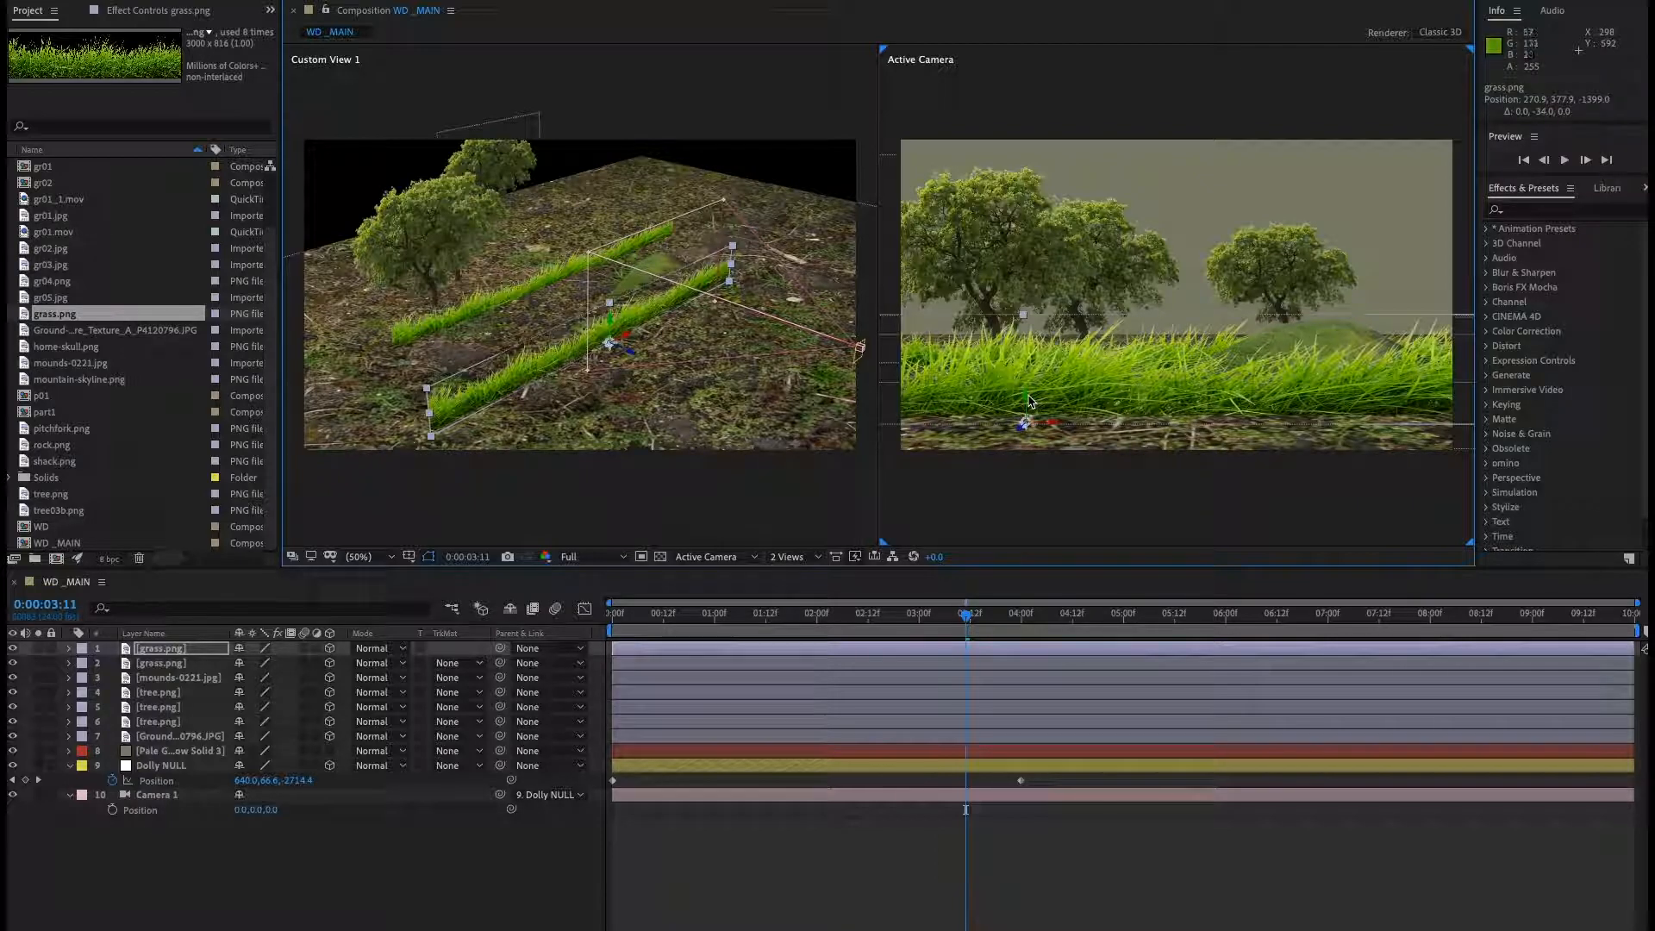
left_click_drag(1027, 396, 1027, 419)
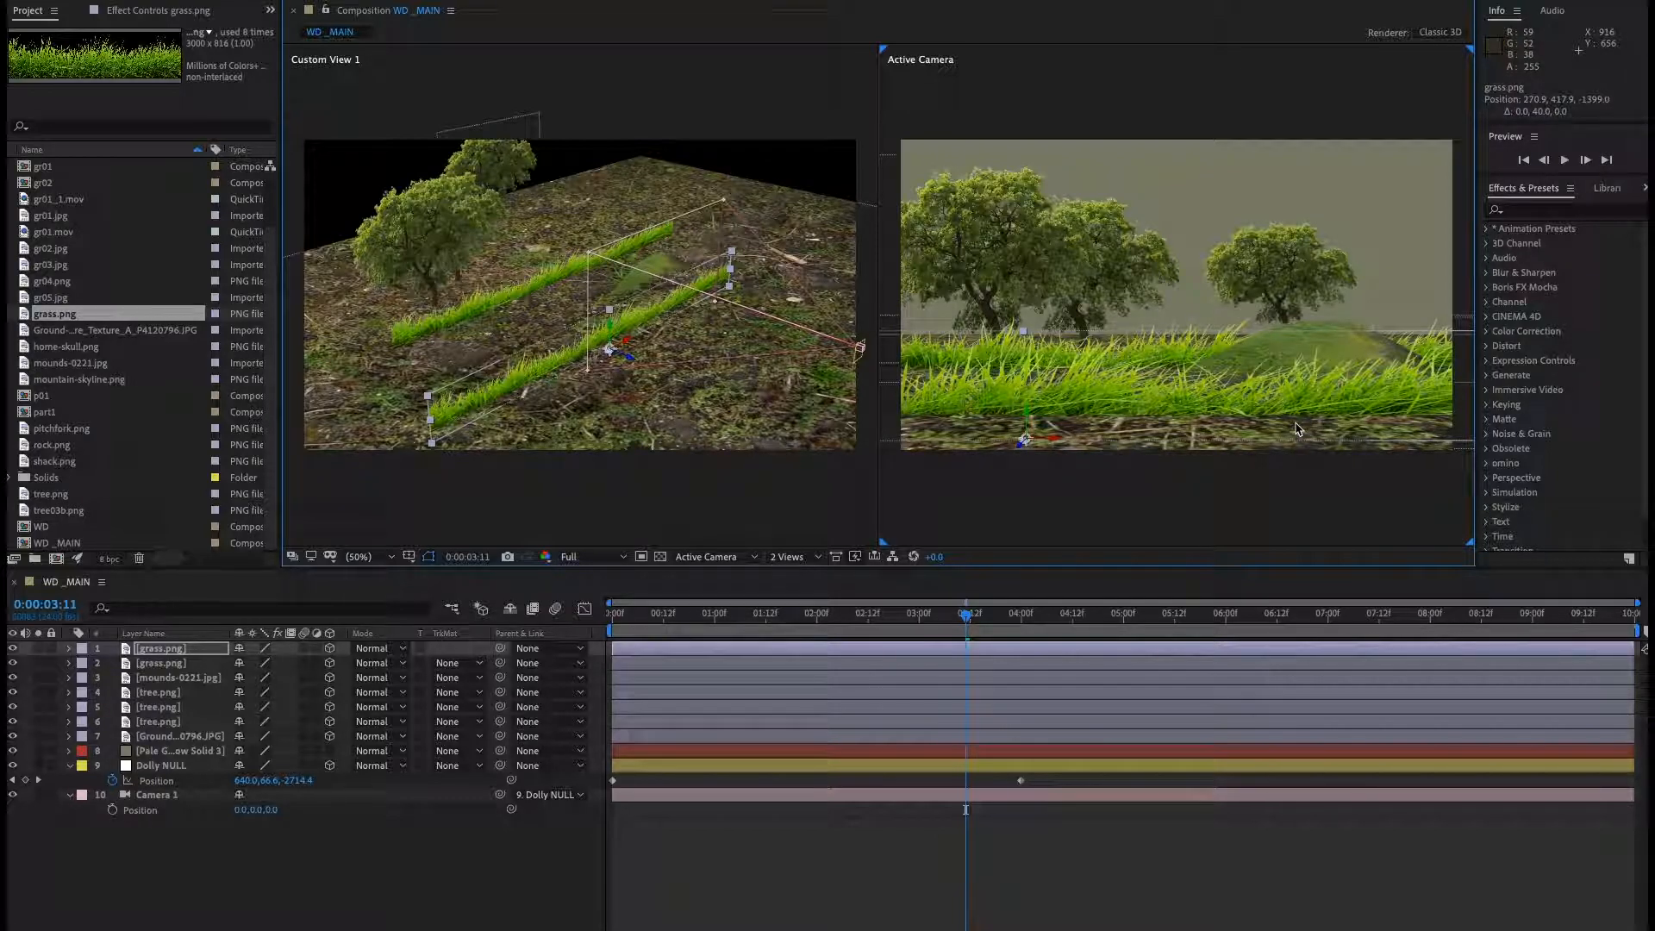
Collapse the Dolly NULL and camera layer properties.
left_click(425, 828)
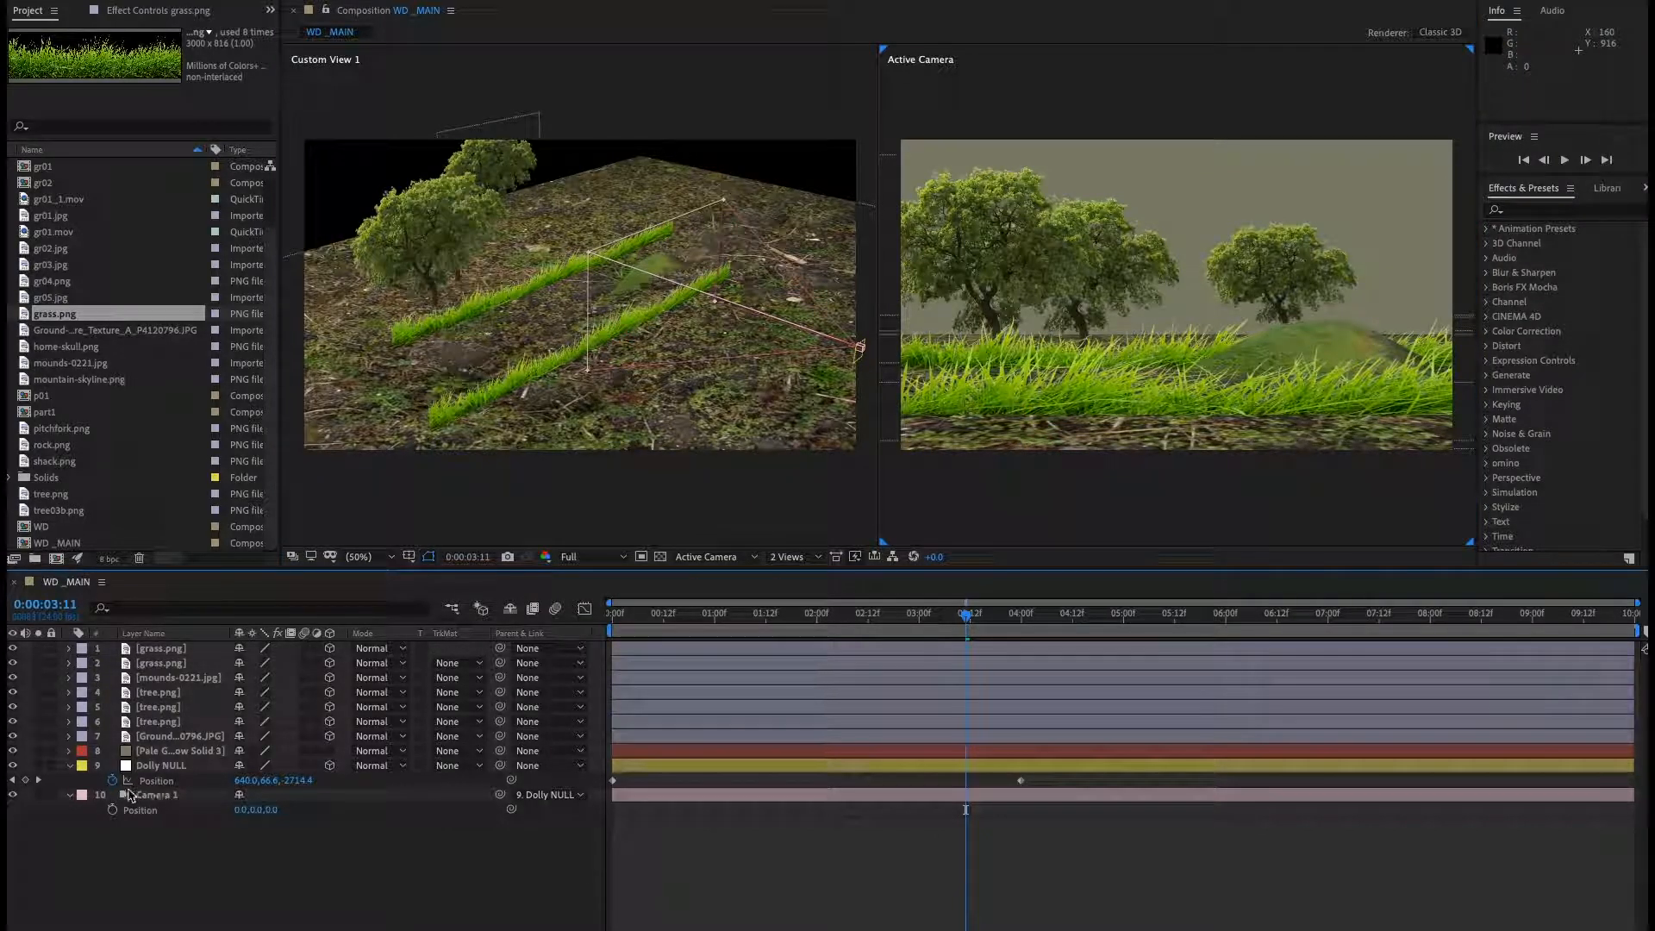
left_click(71, 768)
left_click(70, 780)
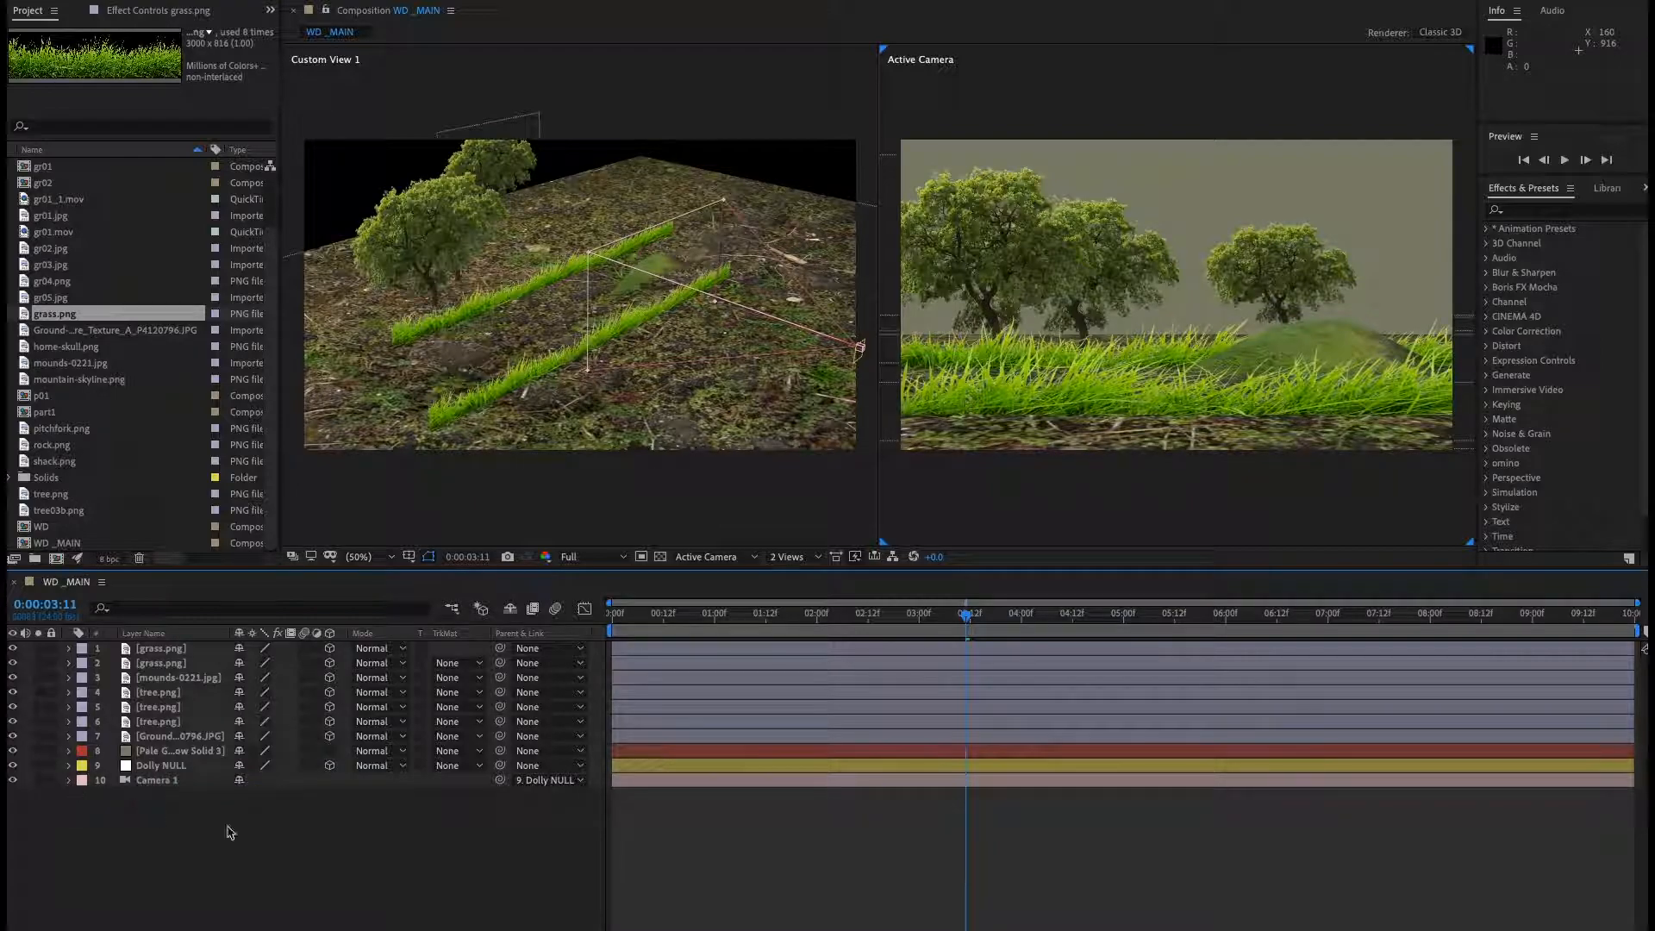
left_click(173, 780)
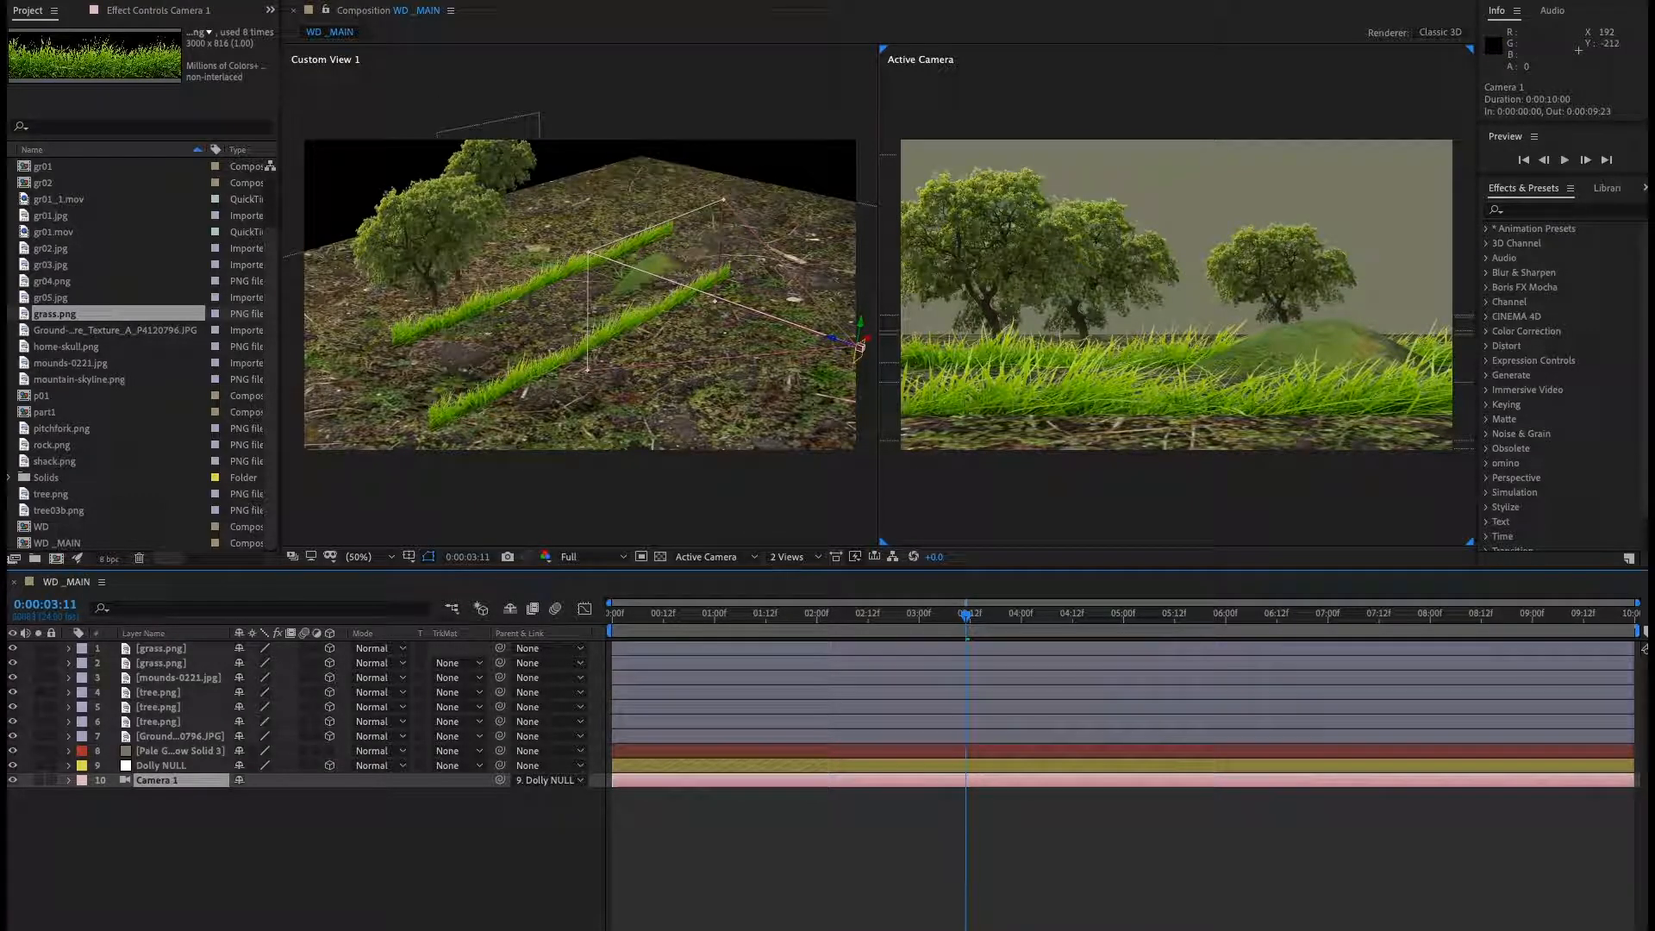
right_click(186, 781)
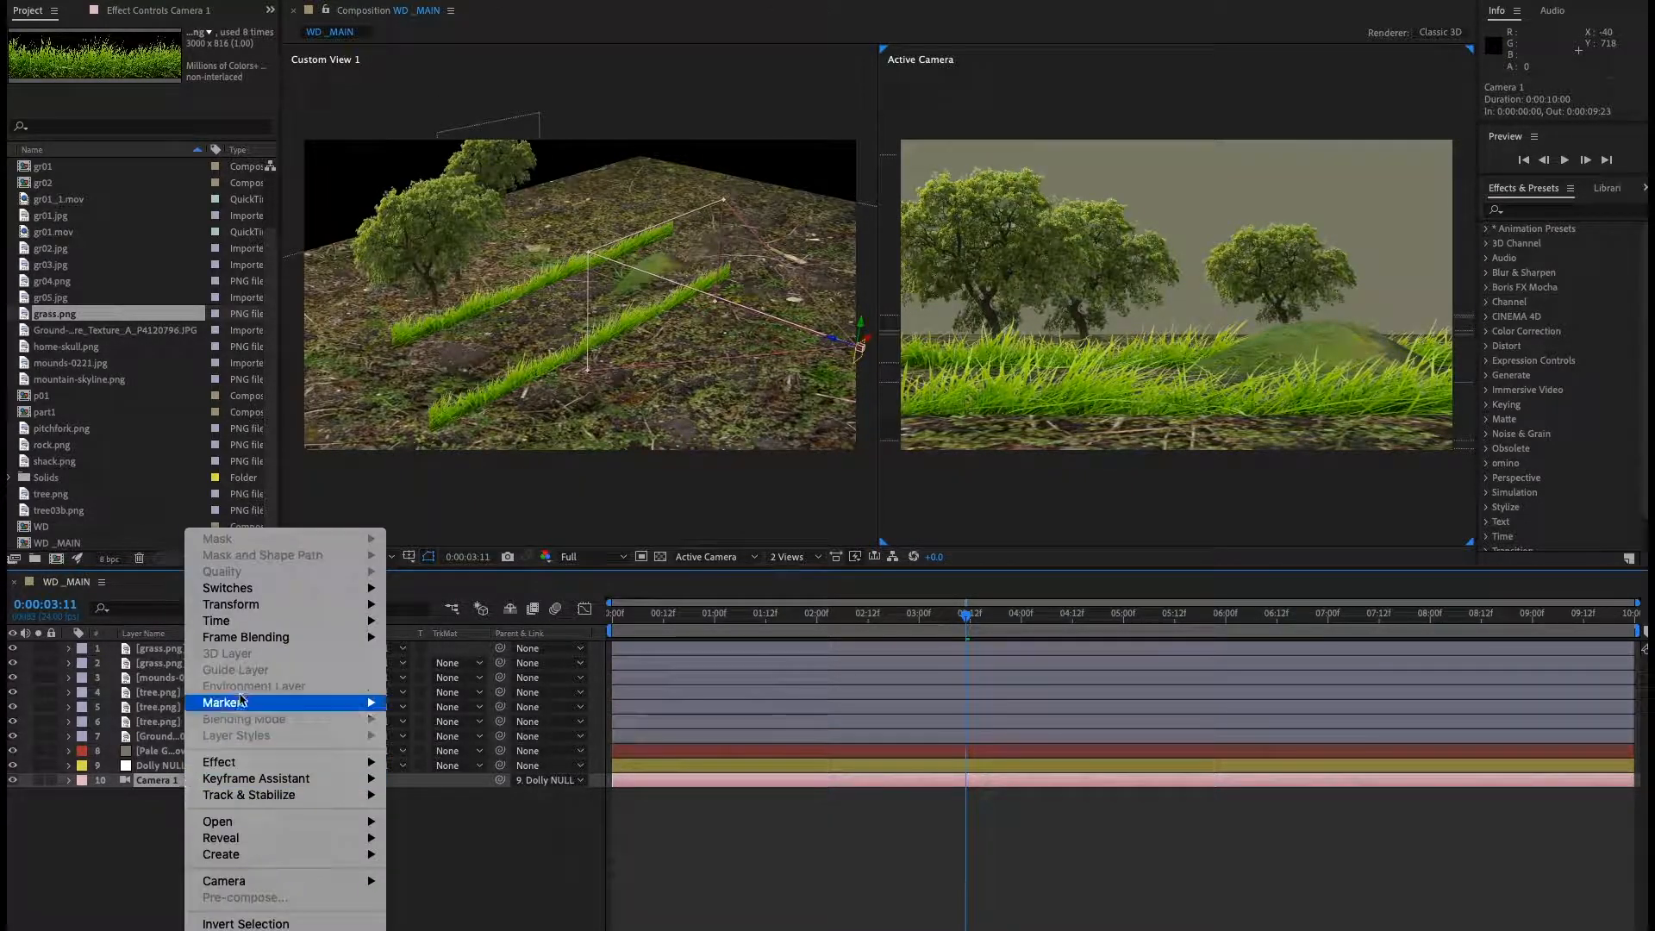
left_click(492, 845)
Add a new spot light layer with its radius set to 1269.
right_click(235, 829)
mouse_move(302, 785)
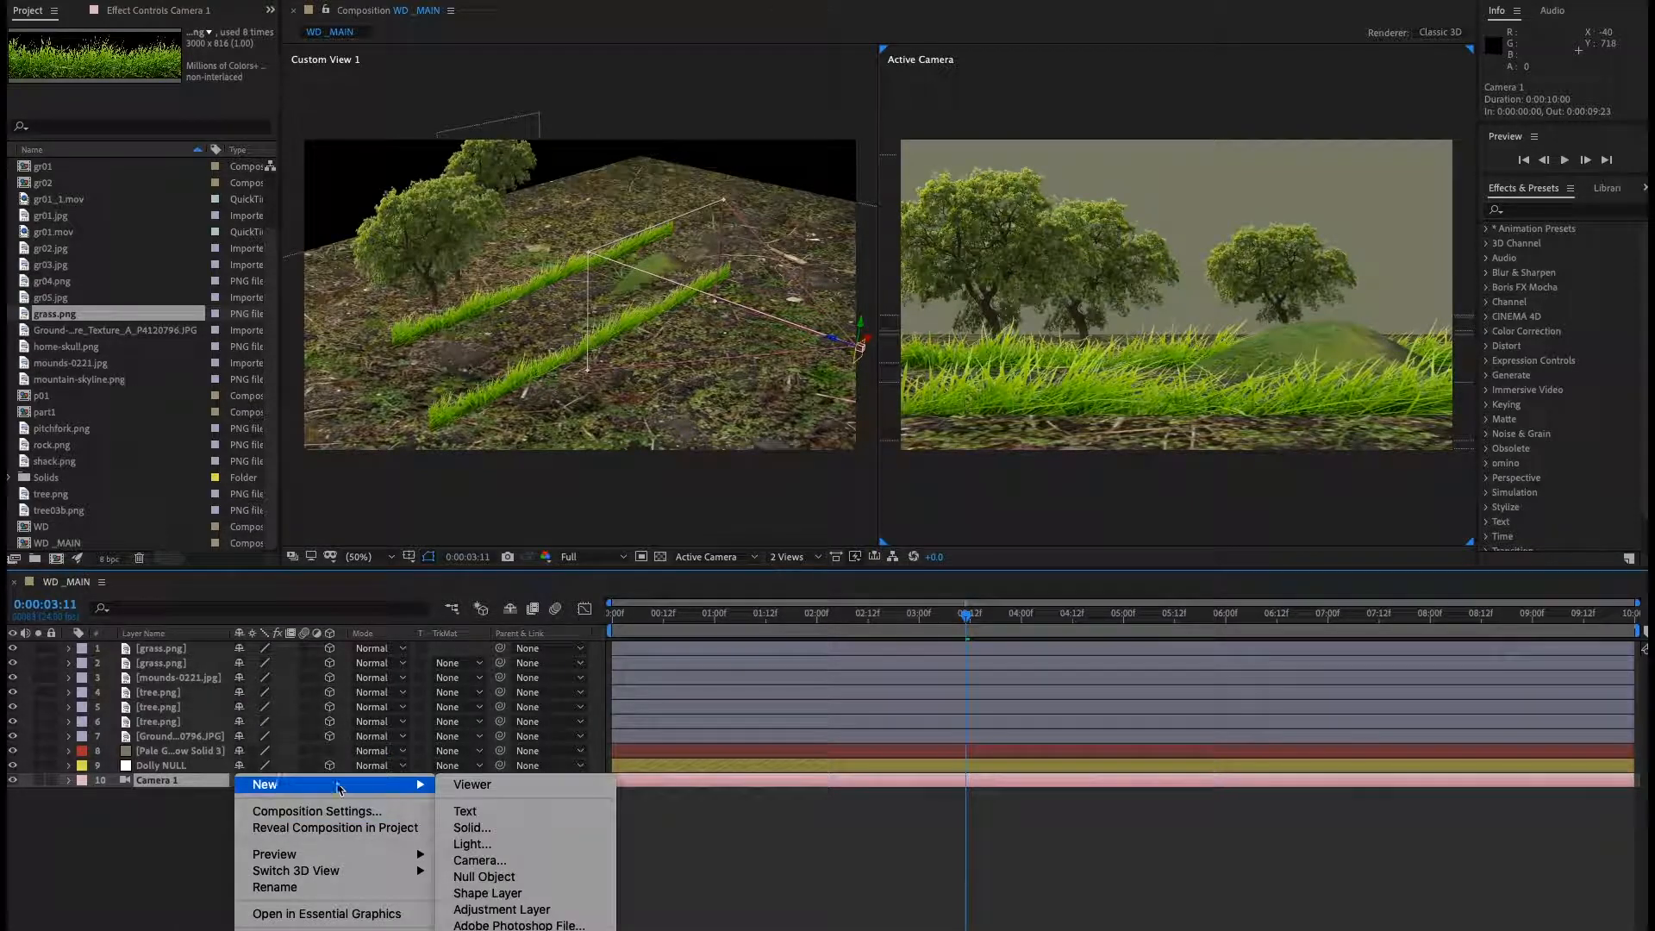
left_click(471, 843)
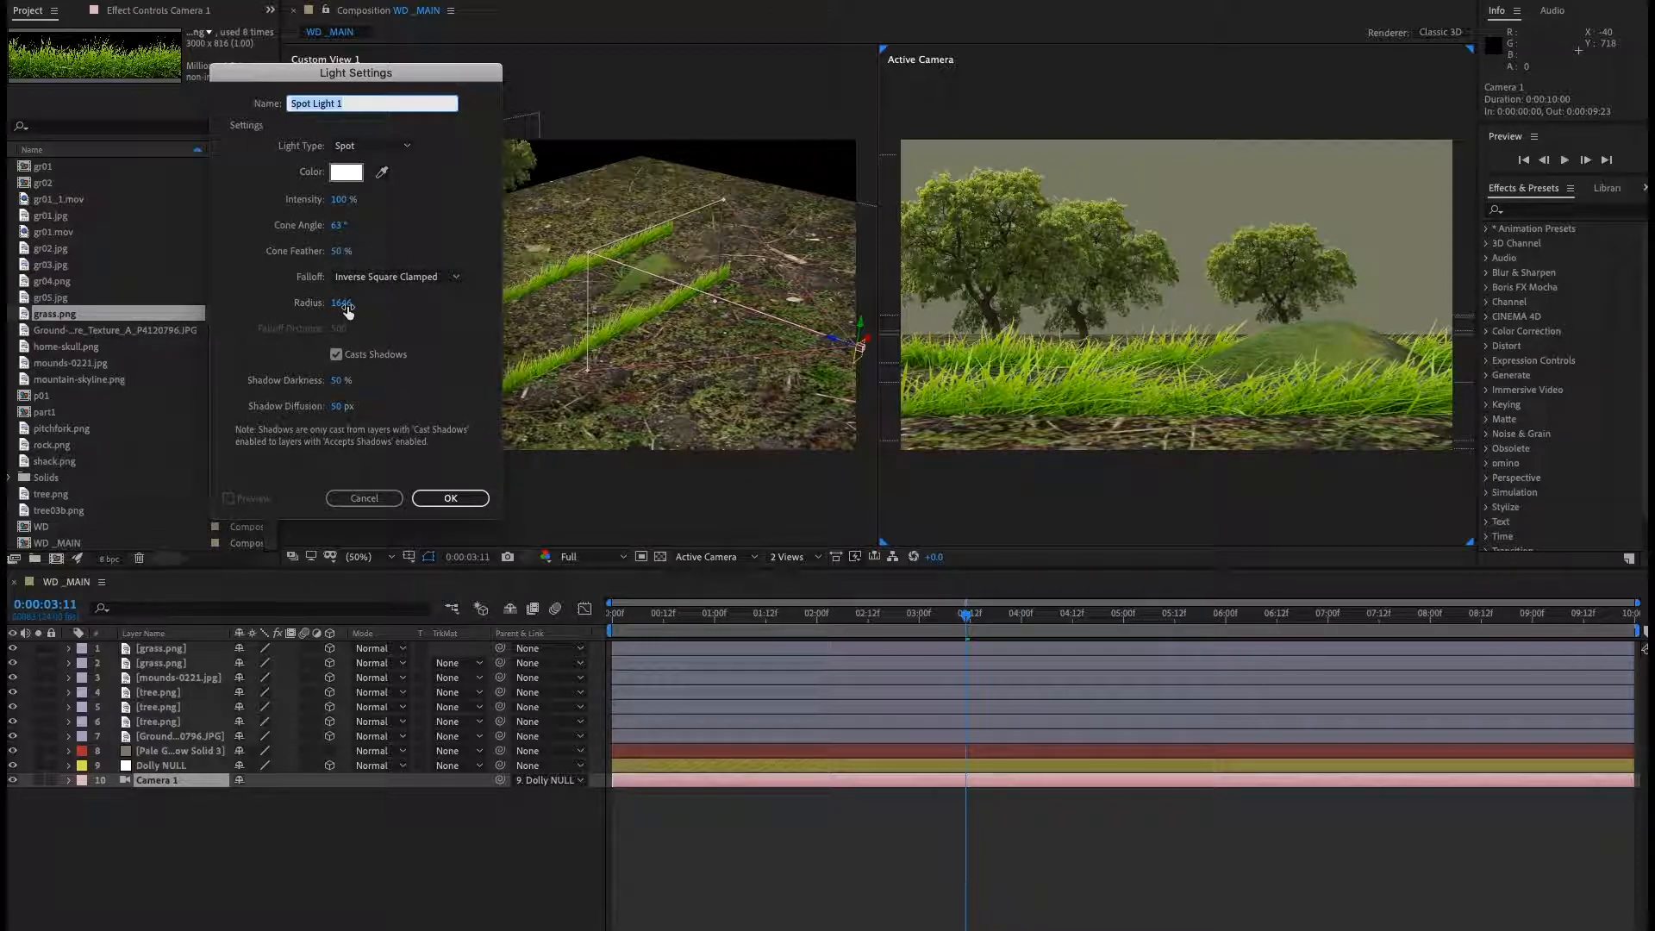
left_click_drag(345, 303, 288, 313)
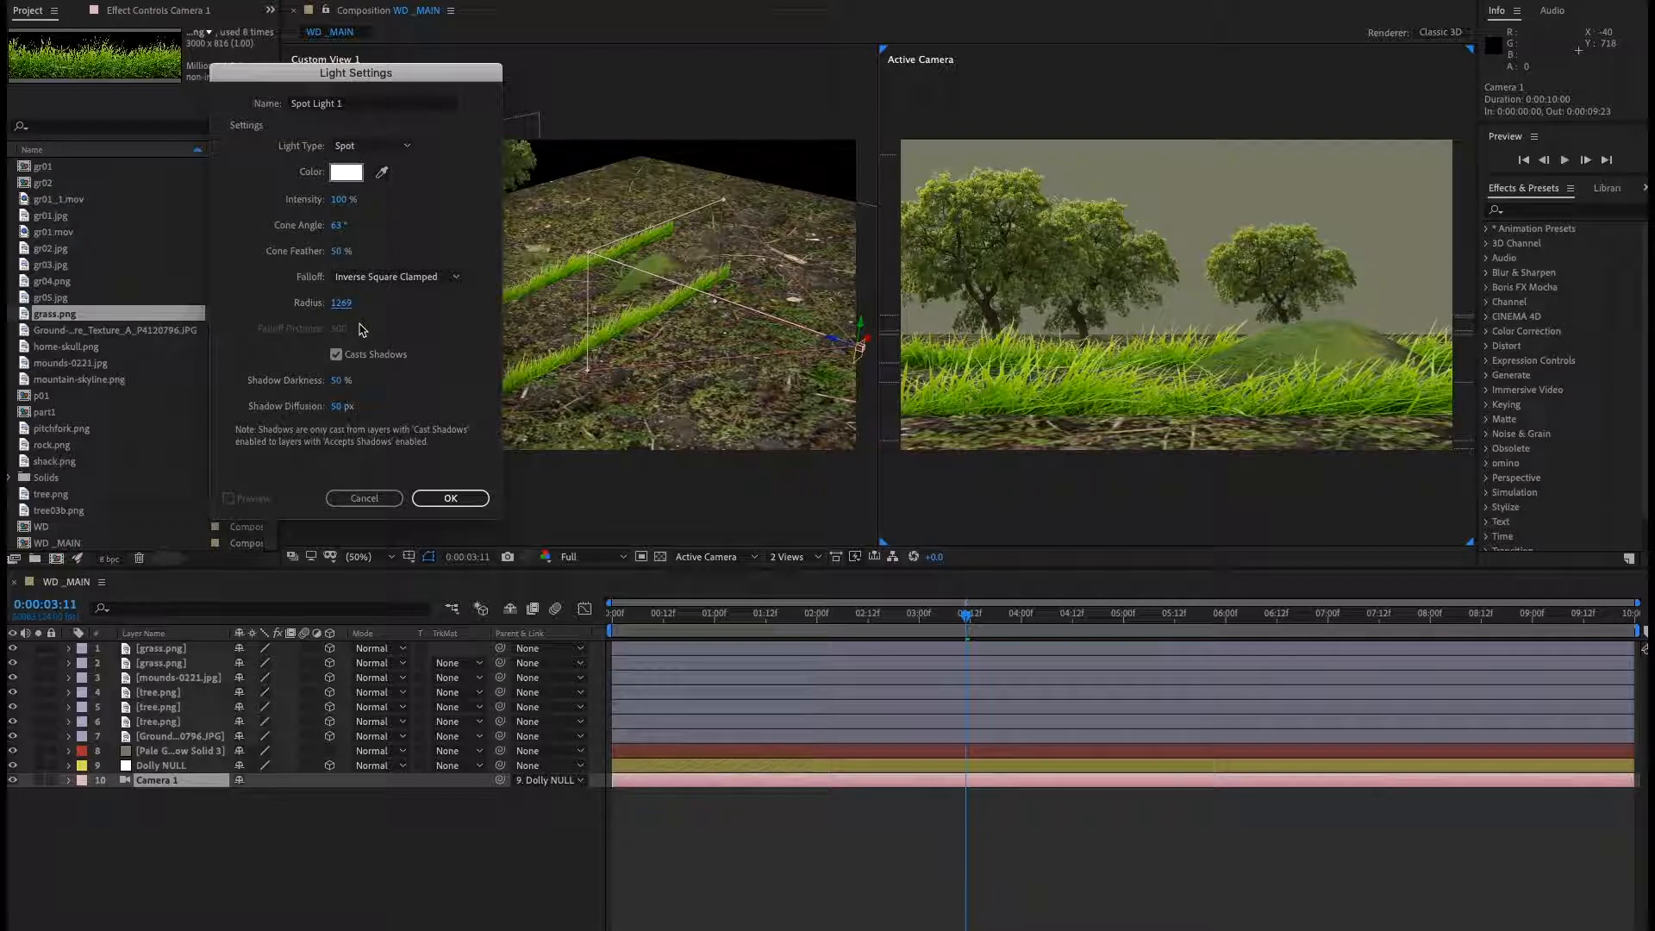
left_click(457, 500)
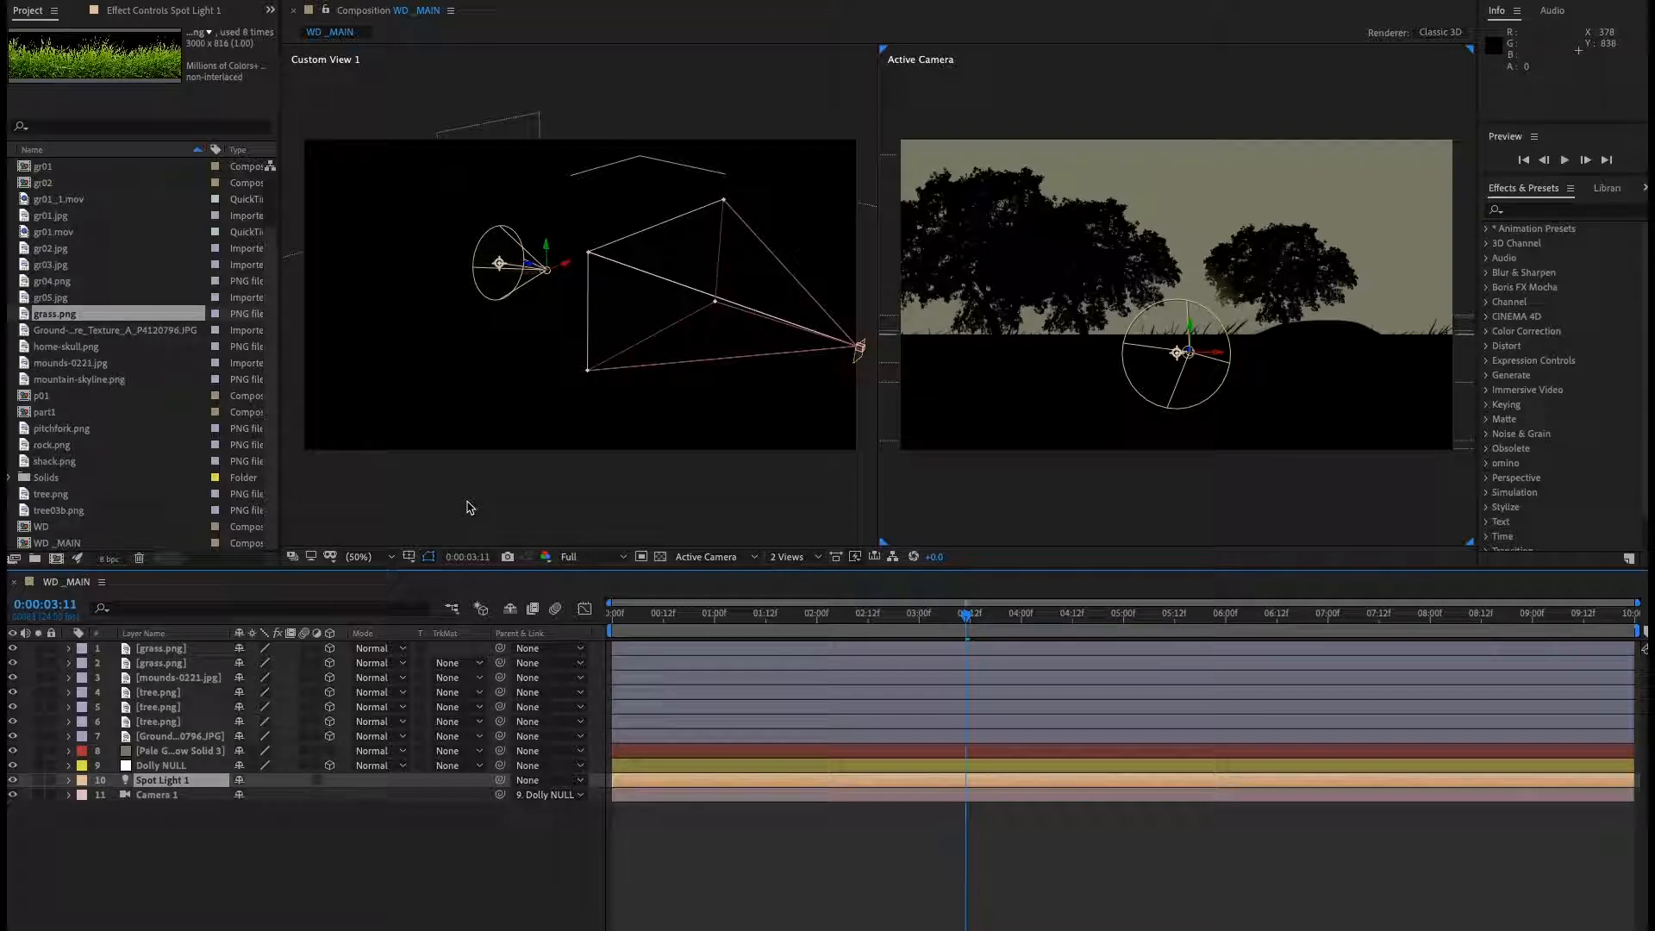
Switch the custom viewer to the Left view to see the light and camera from the side.
left_click(619, 482)
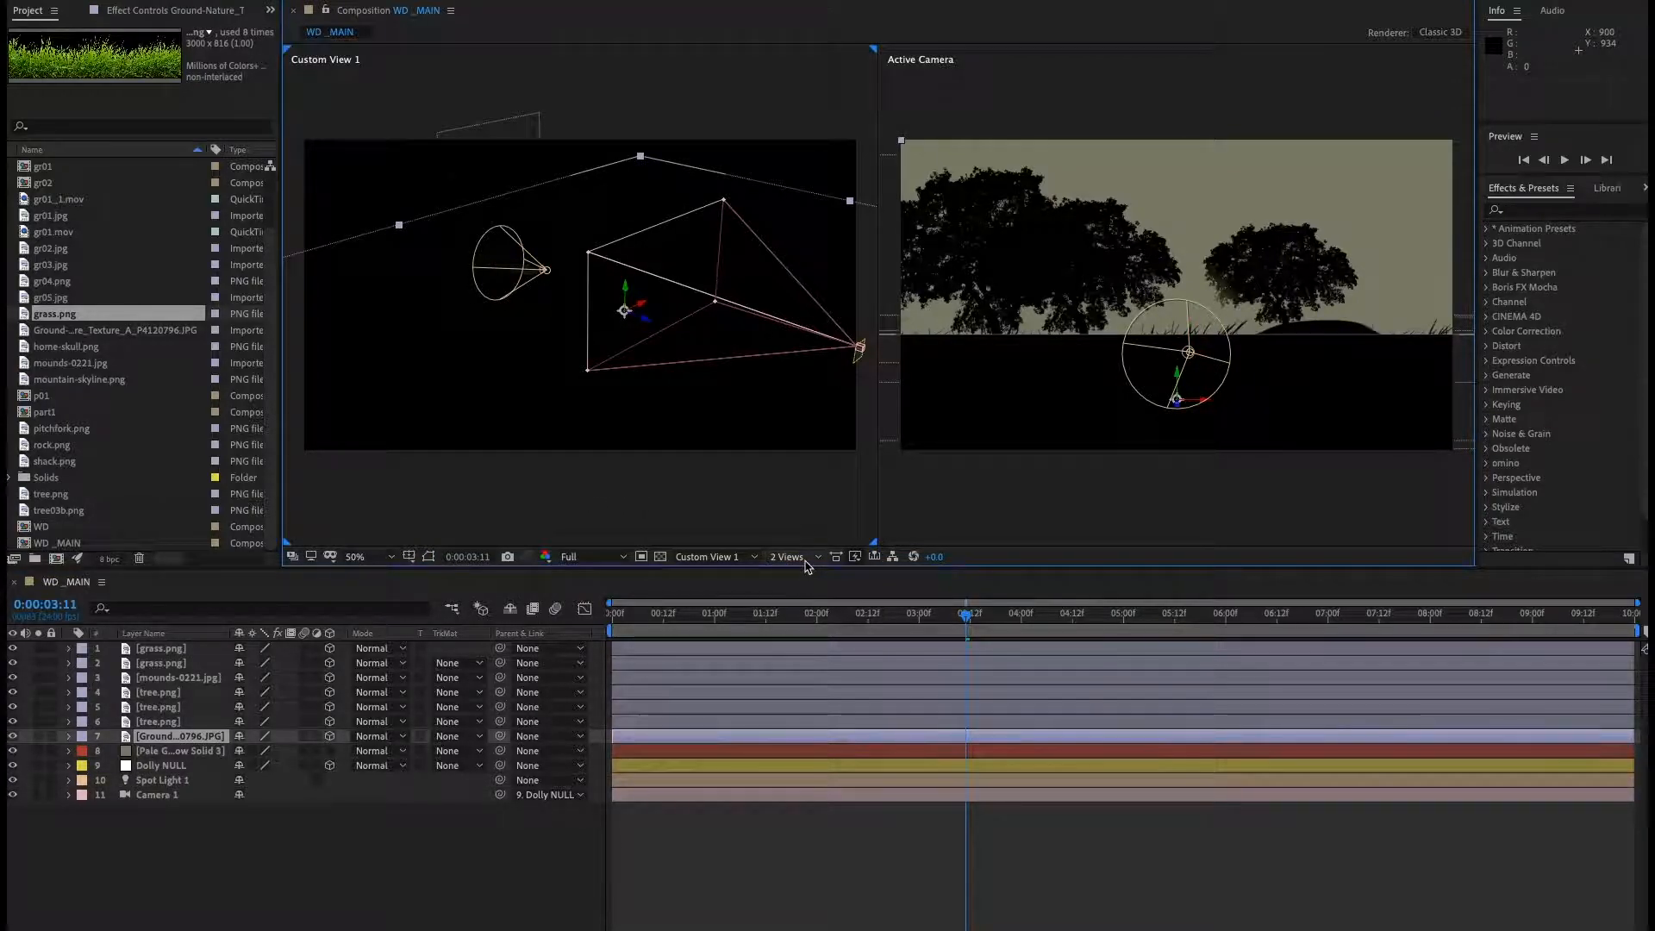
left_click(718, 558)
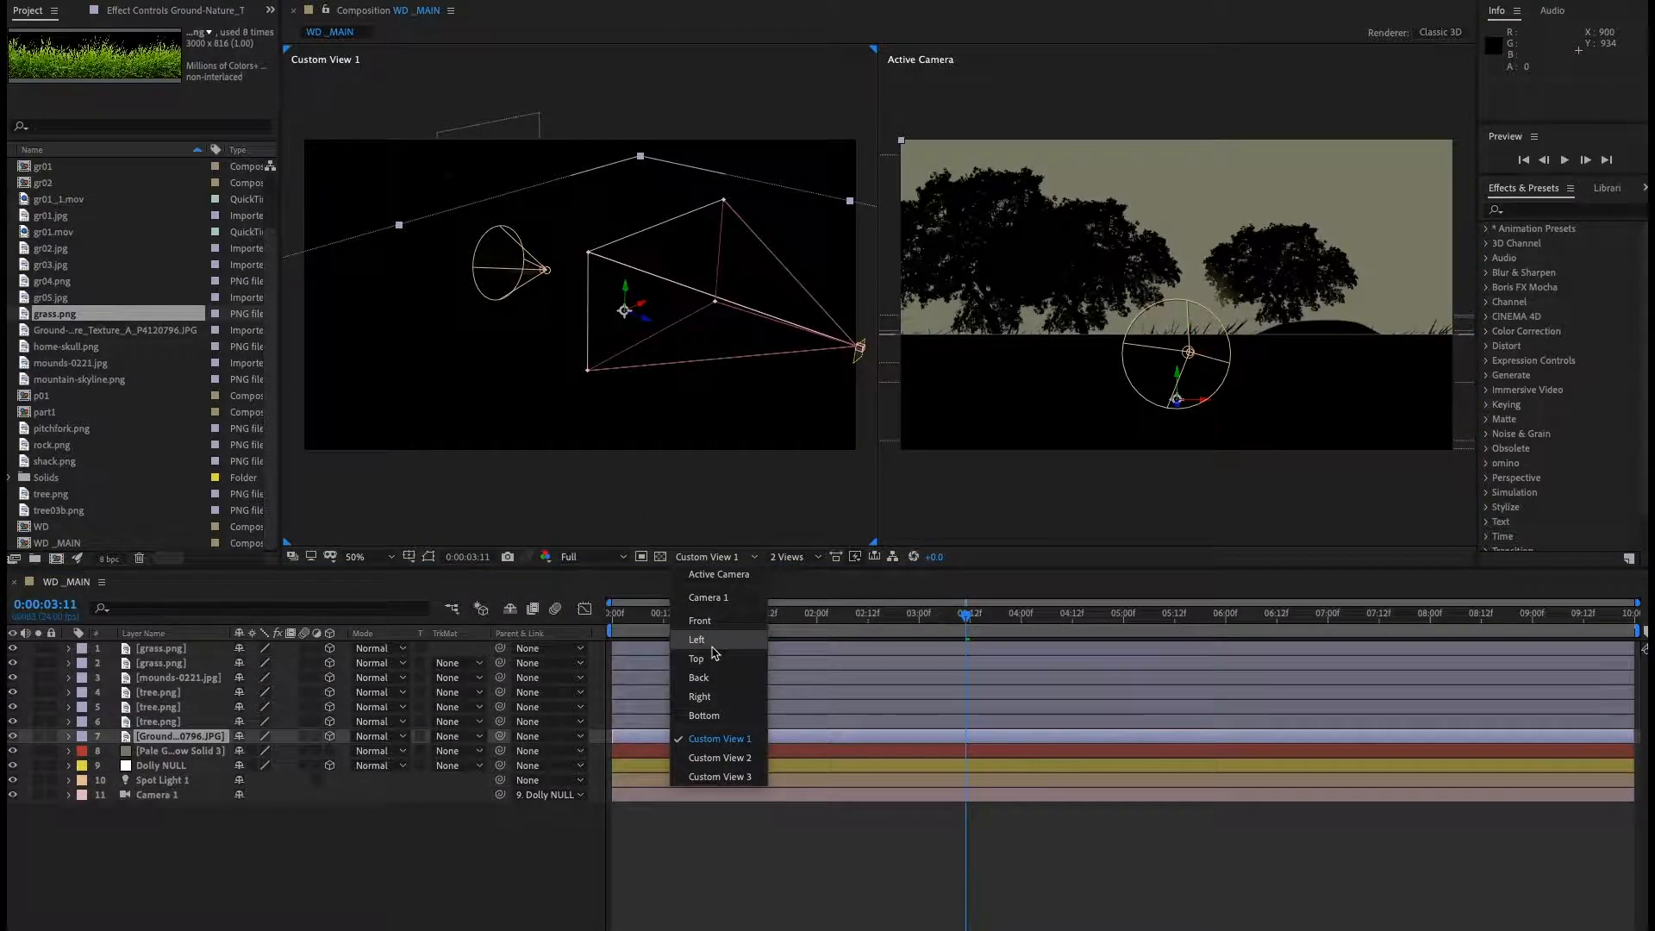
left_click(717, 649)
left_click_drag(670, 283, 524, 488)
left_click_drag(603, 331, 538, 439)
left_click_drag(540, 363, 608, 307)
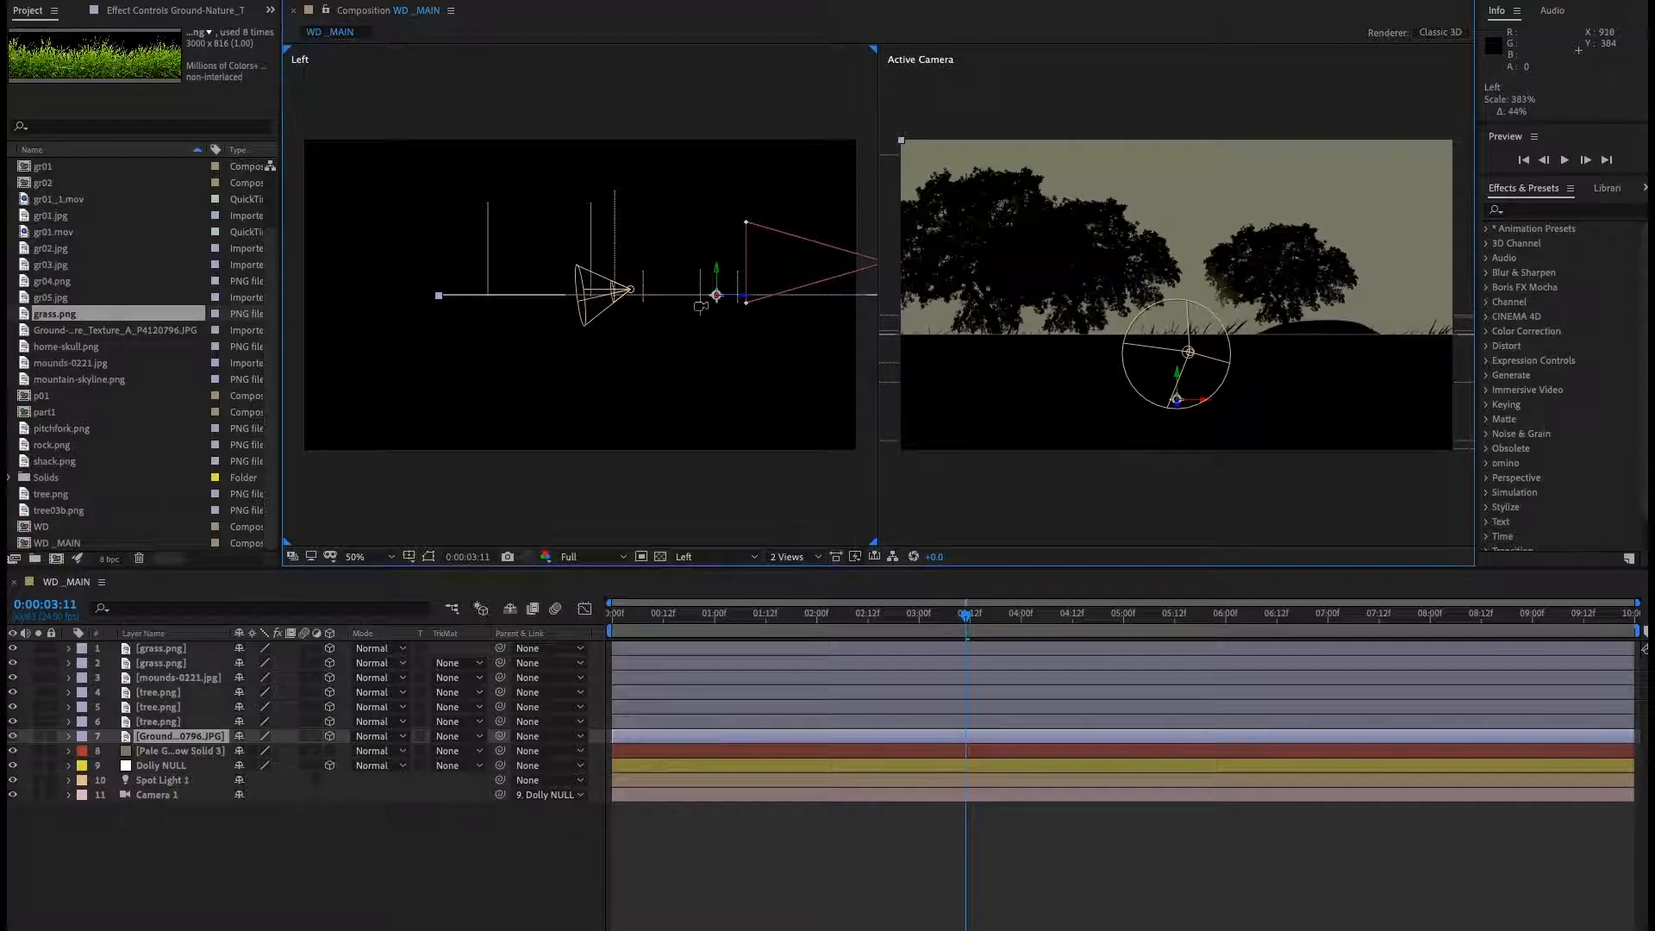
left_click_drag(700, 306, 561, 313)
left_click(242, 836)
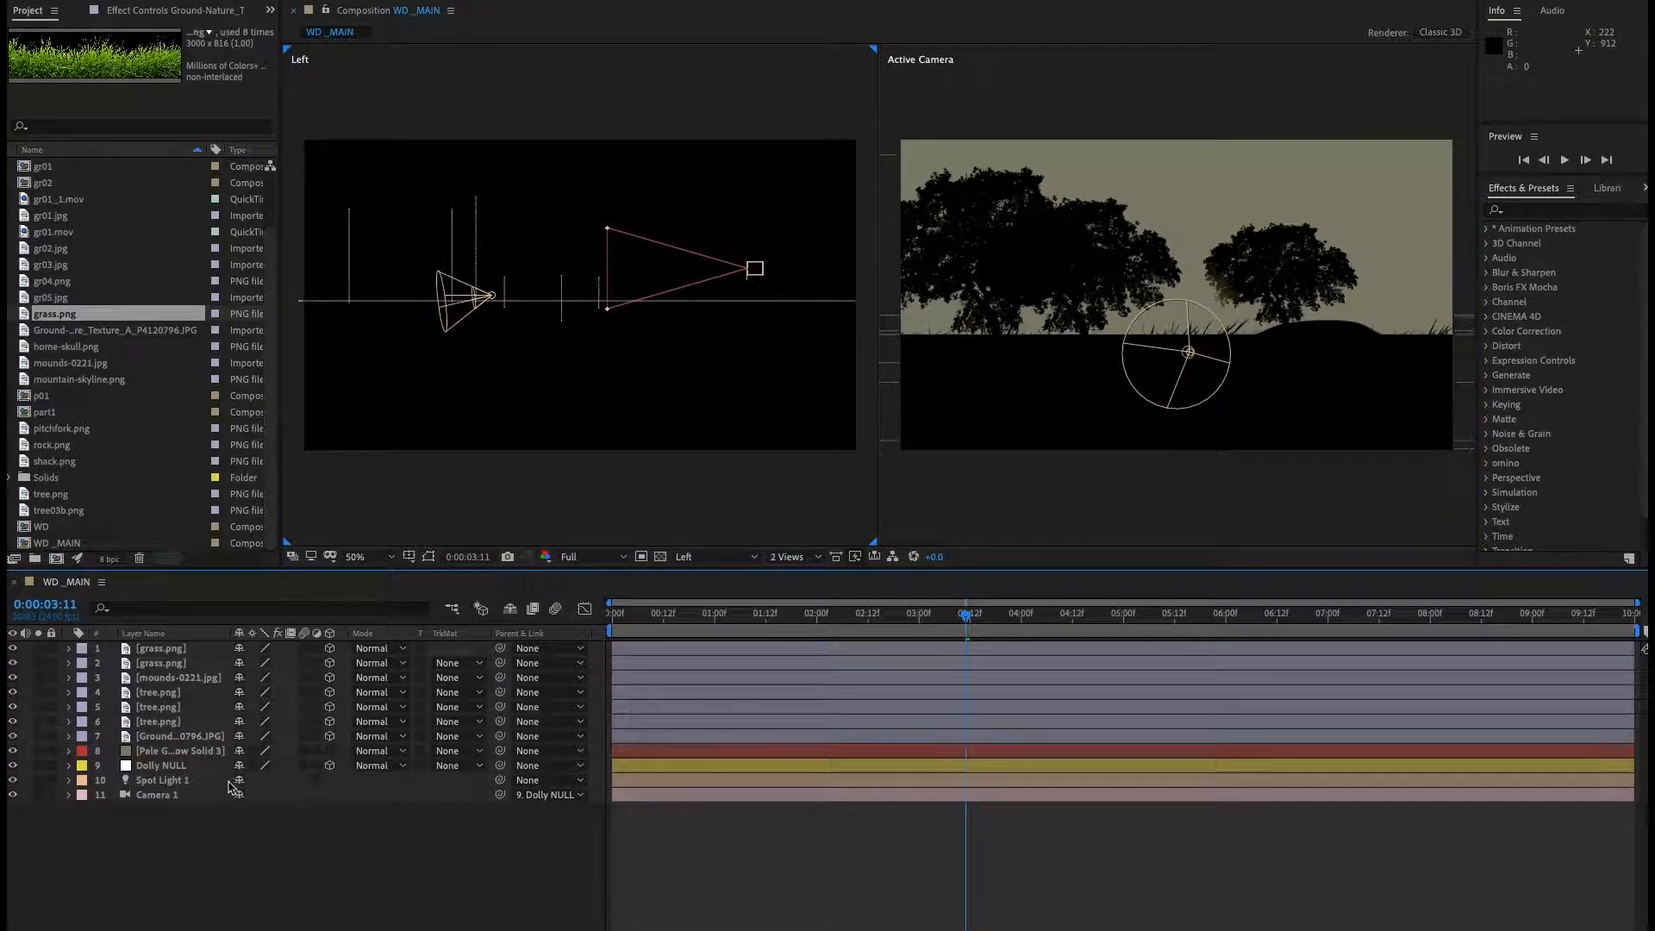
Move the spot light up and back to a position of about 693.3, -751.3, -2869.4.
left_click(181, 780)
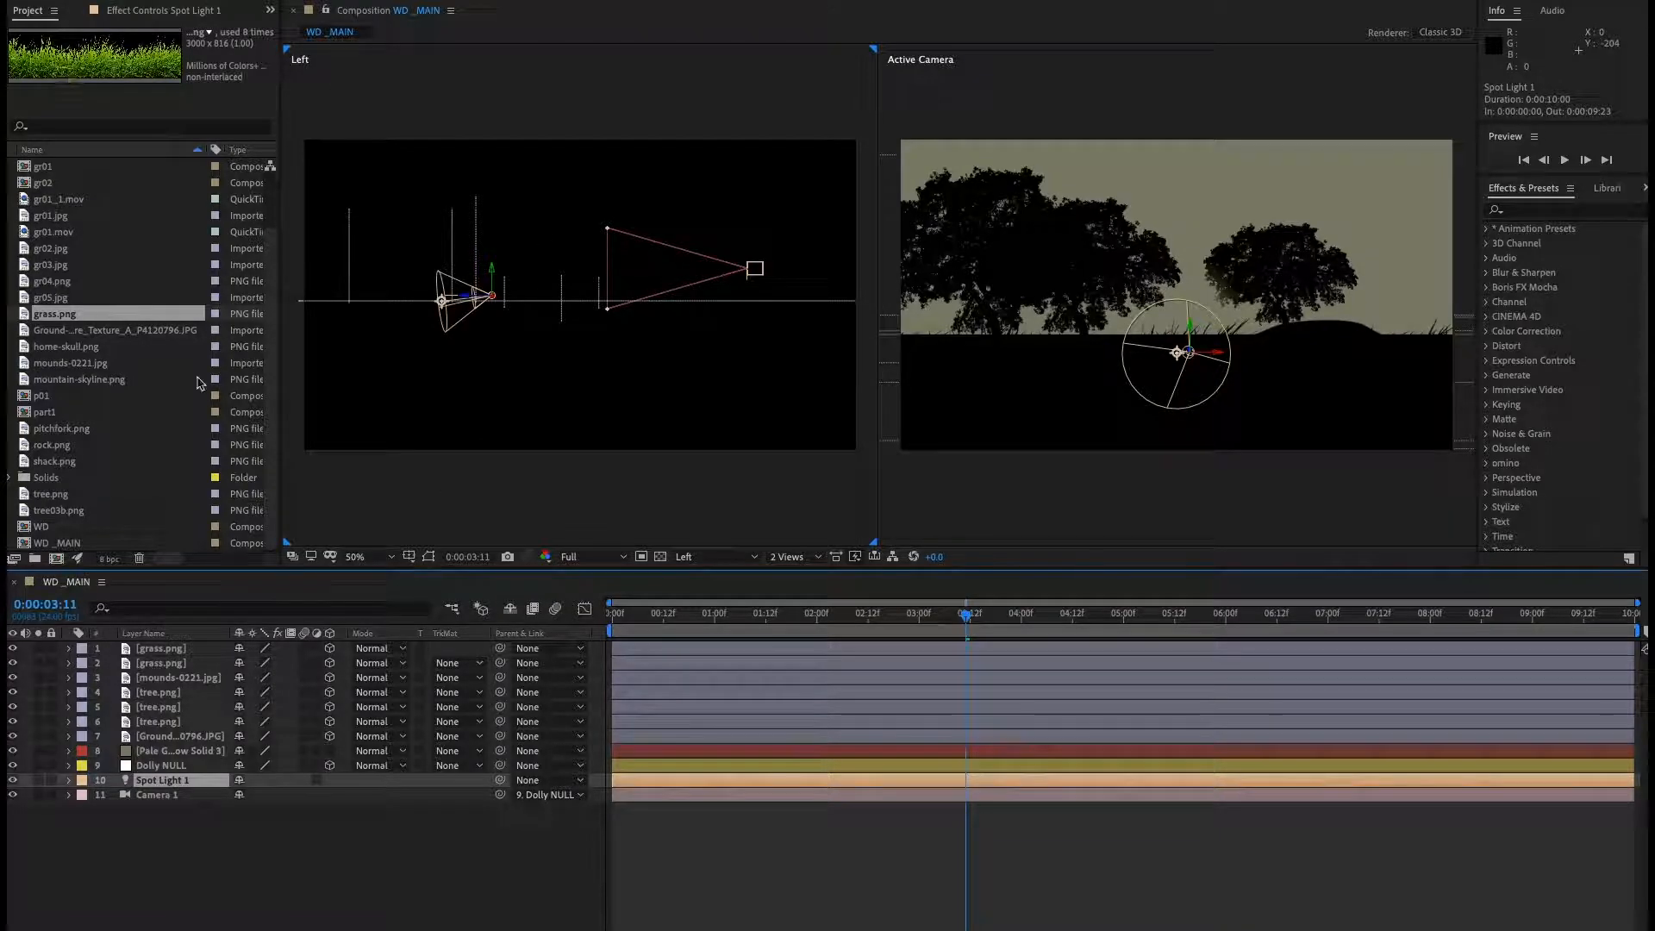
key("p")
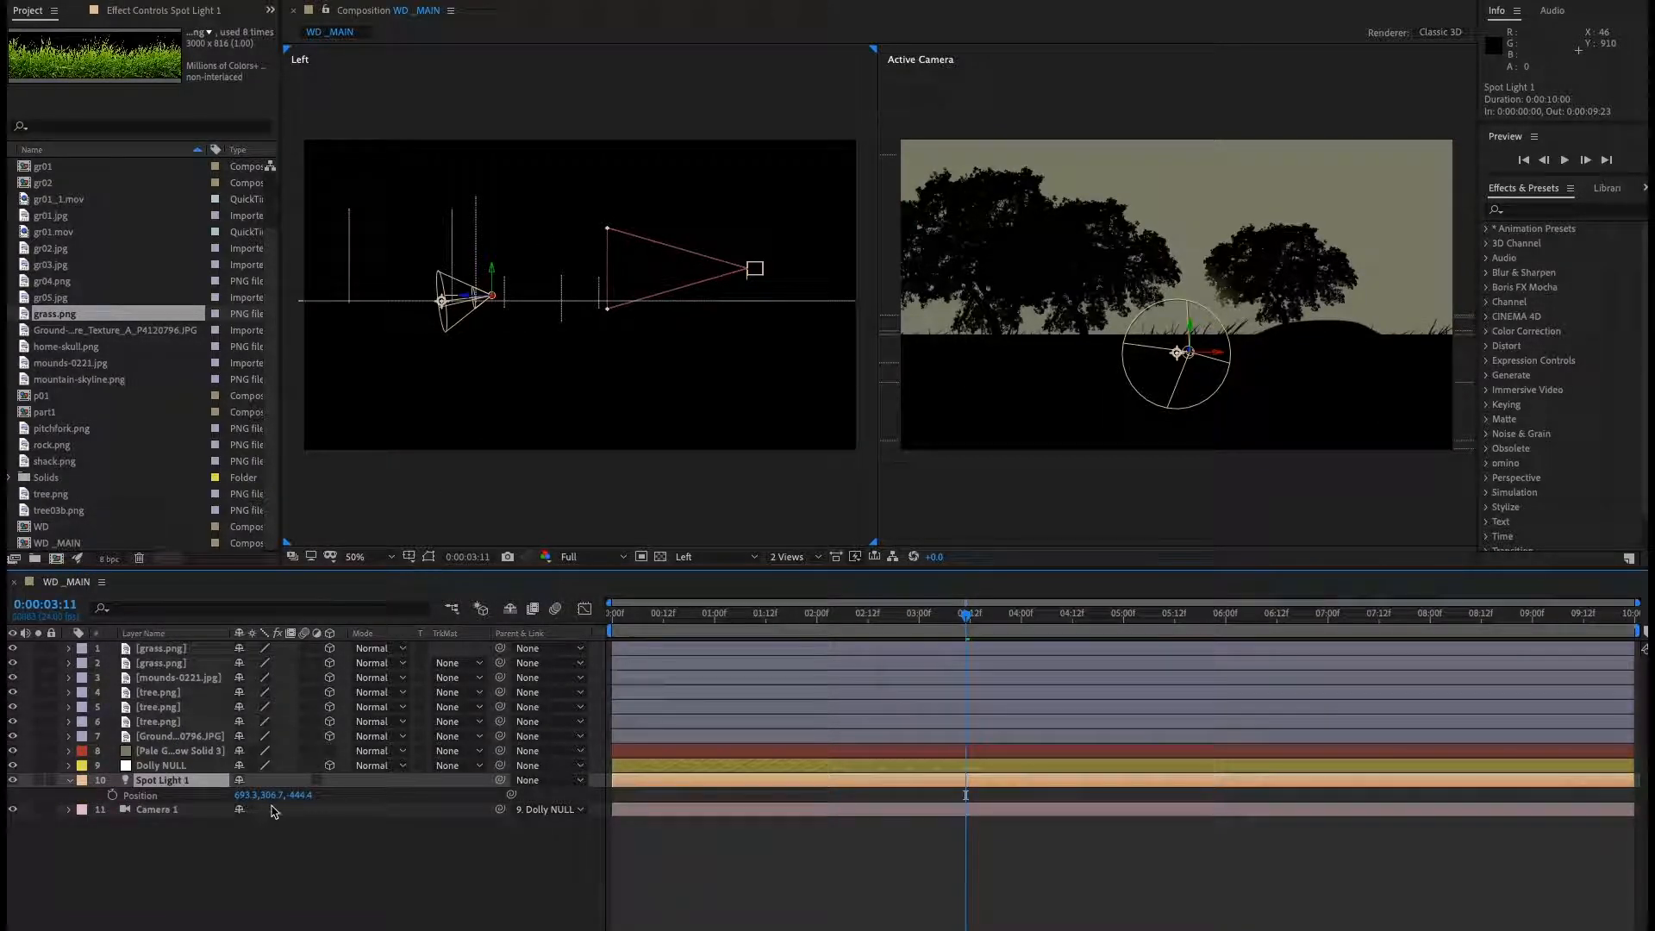
left_click_drag(308, 796, 477, 801)
key("ctrl+z")
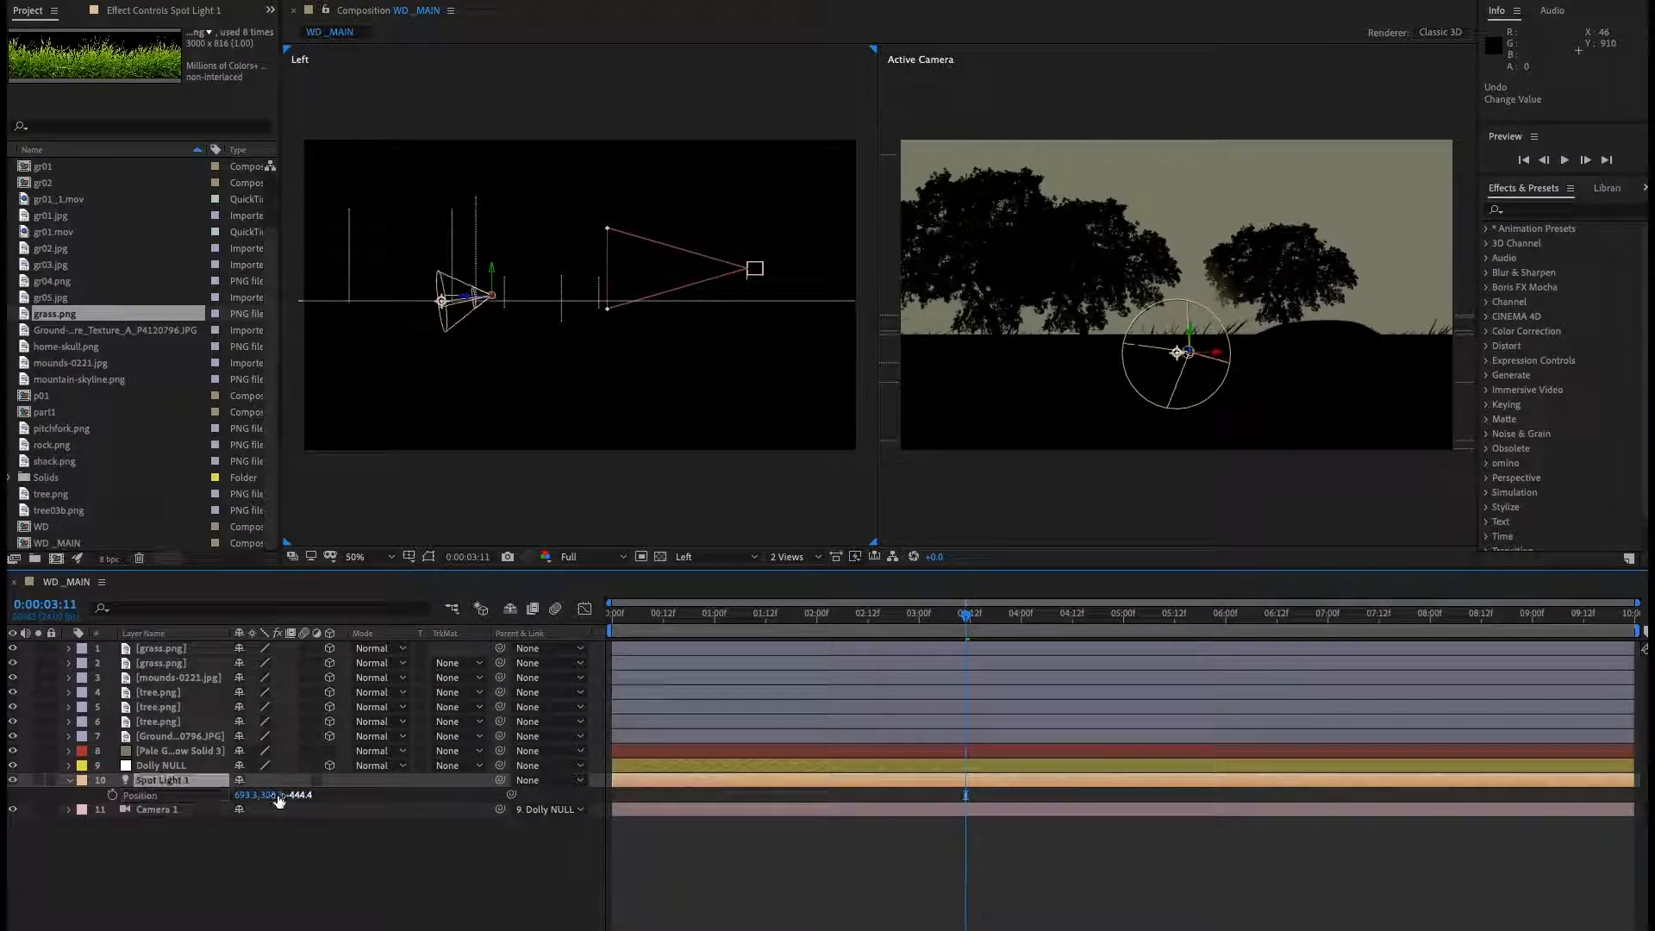
left_click_drag(308, 796, 164, 799)
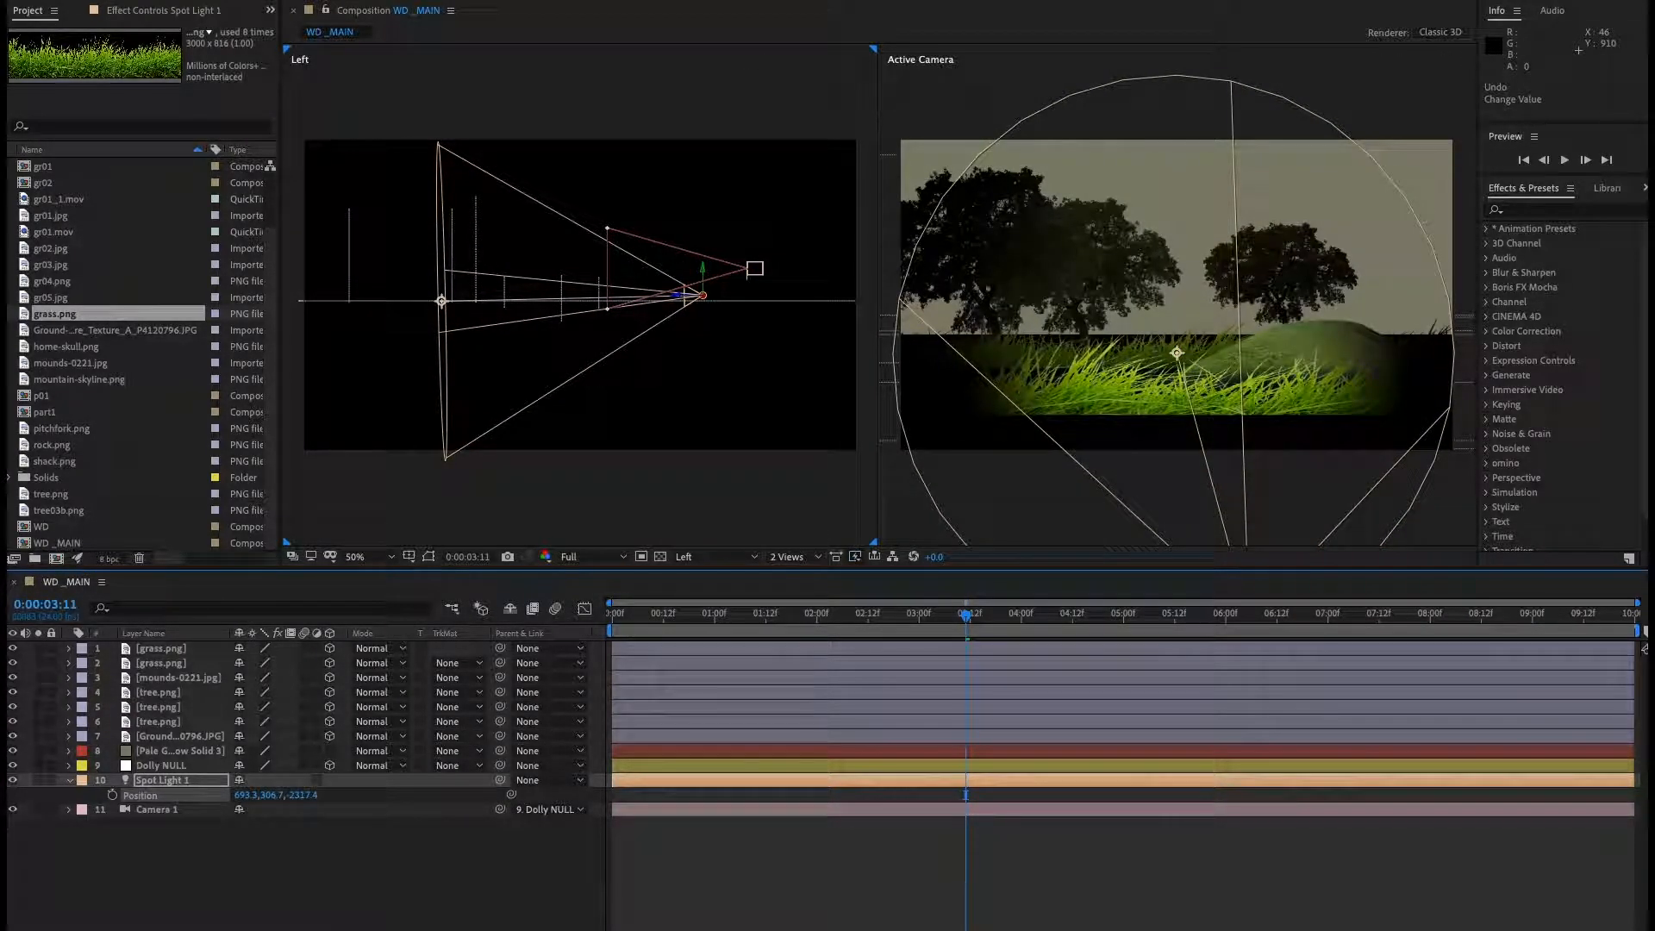
left_click_drag(251, 810, 0, 930)
left_click_drag(273, 794, 145, 896)
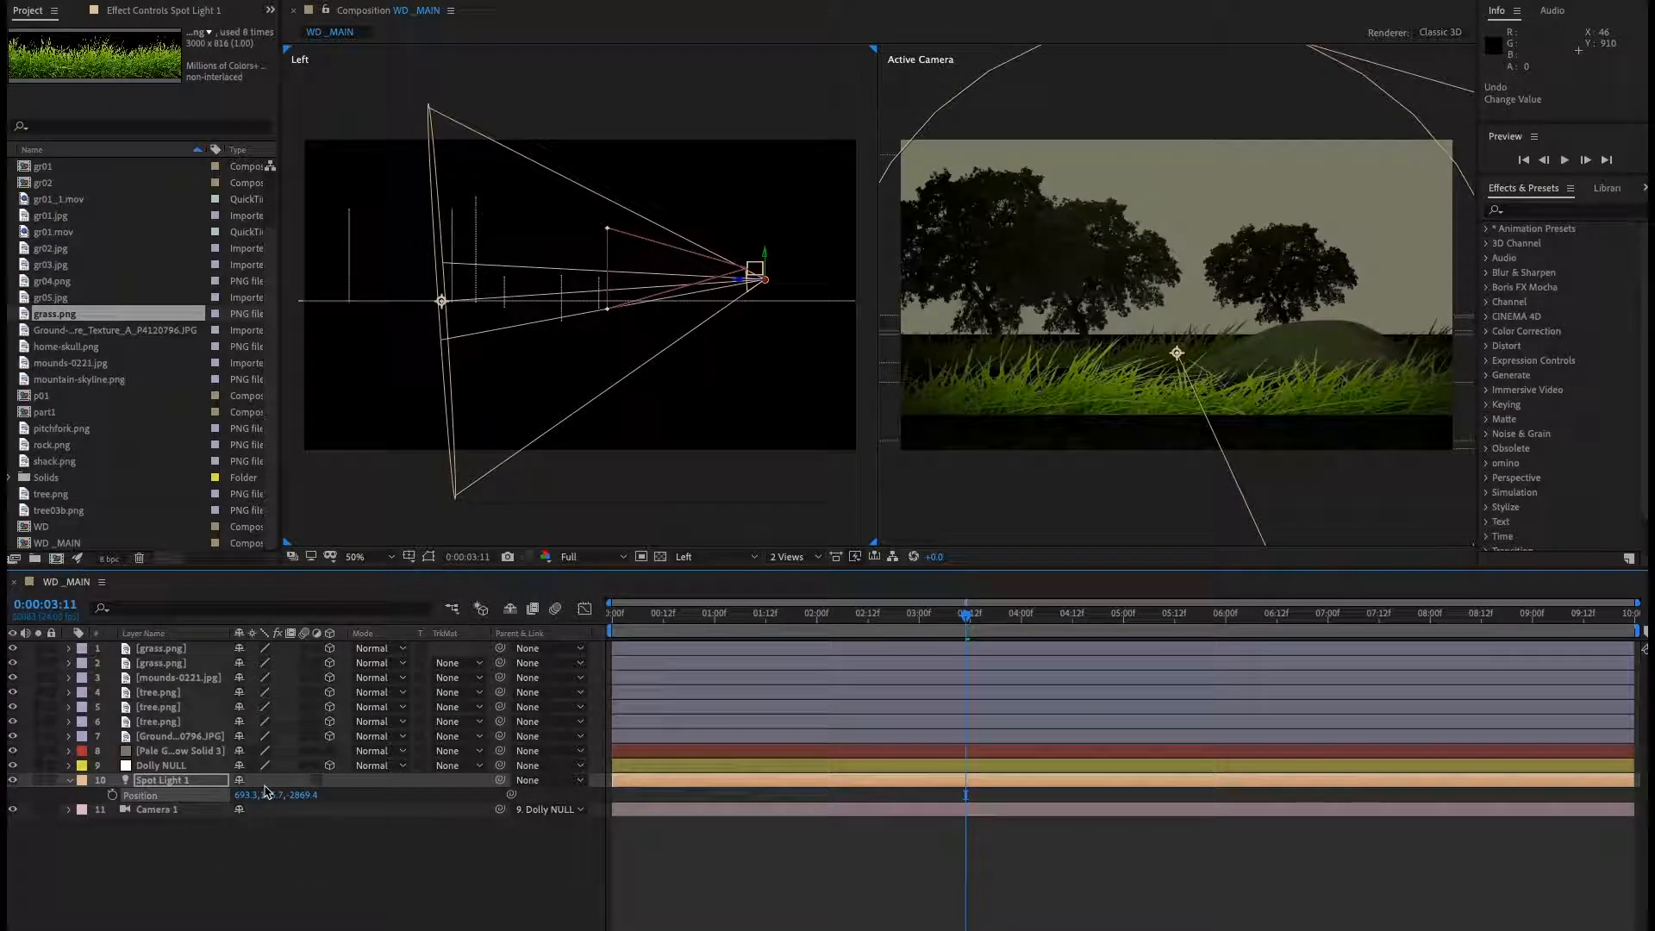
left_click_drag(271, 797, 77, 870)
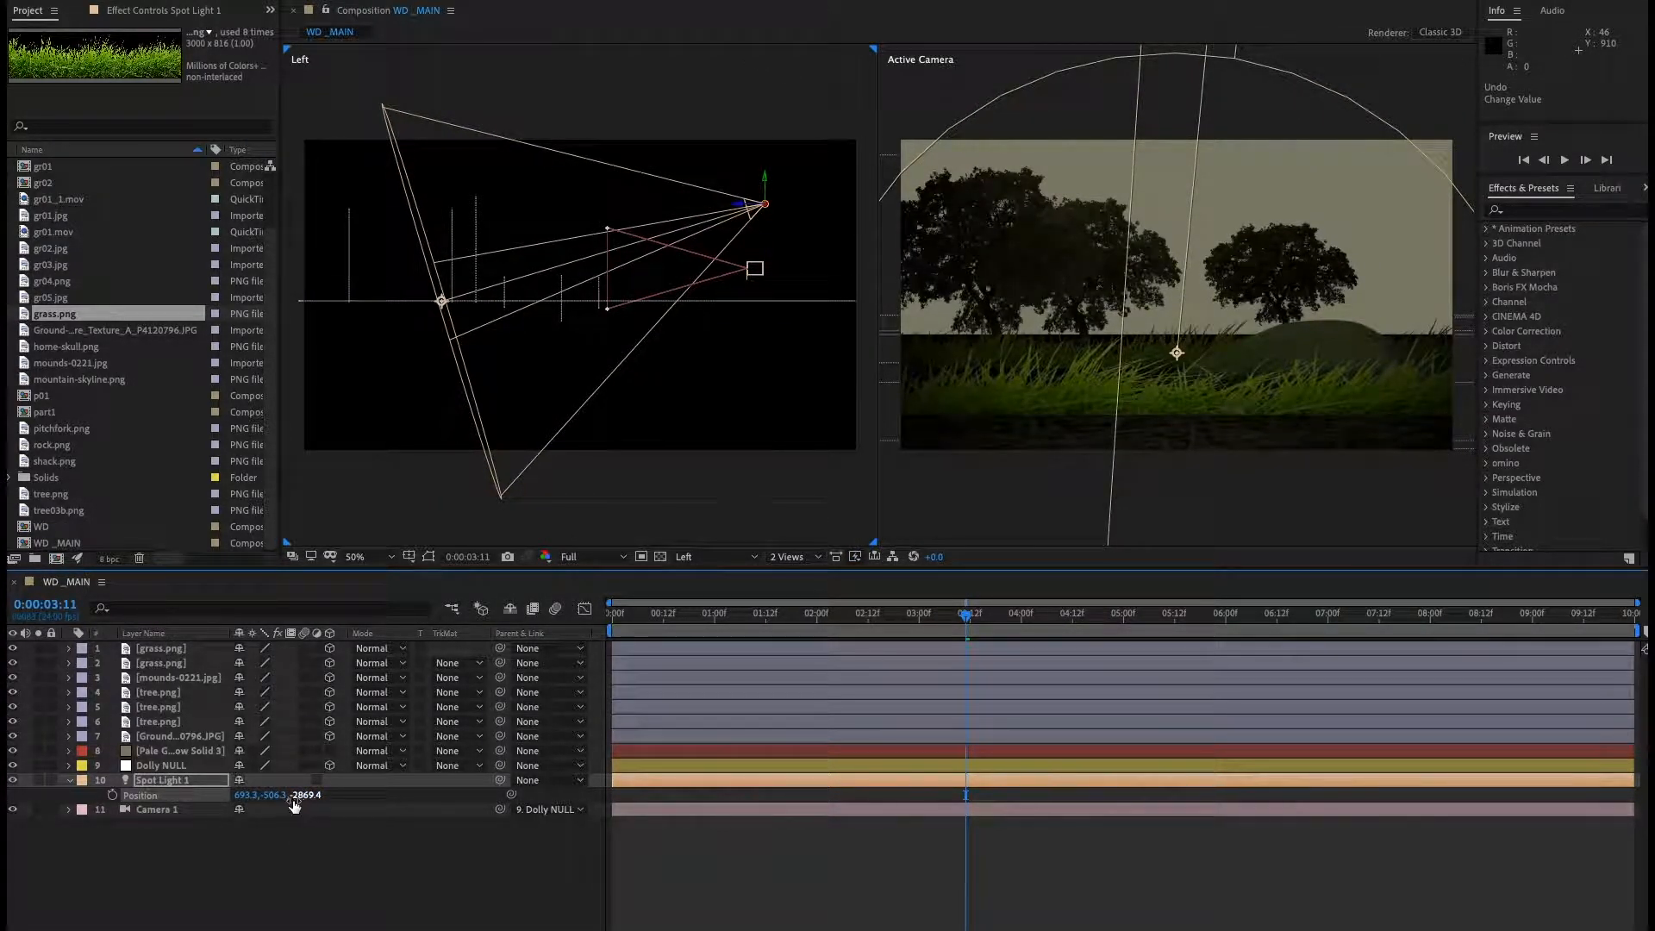
left_click_drag(276, 797, 206, 809)
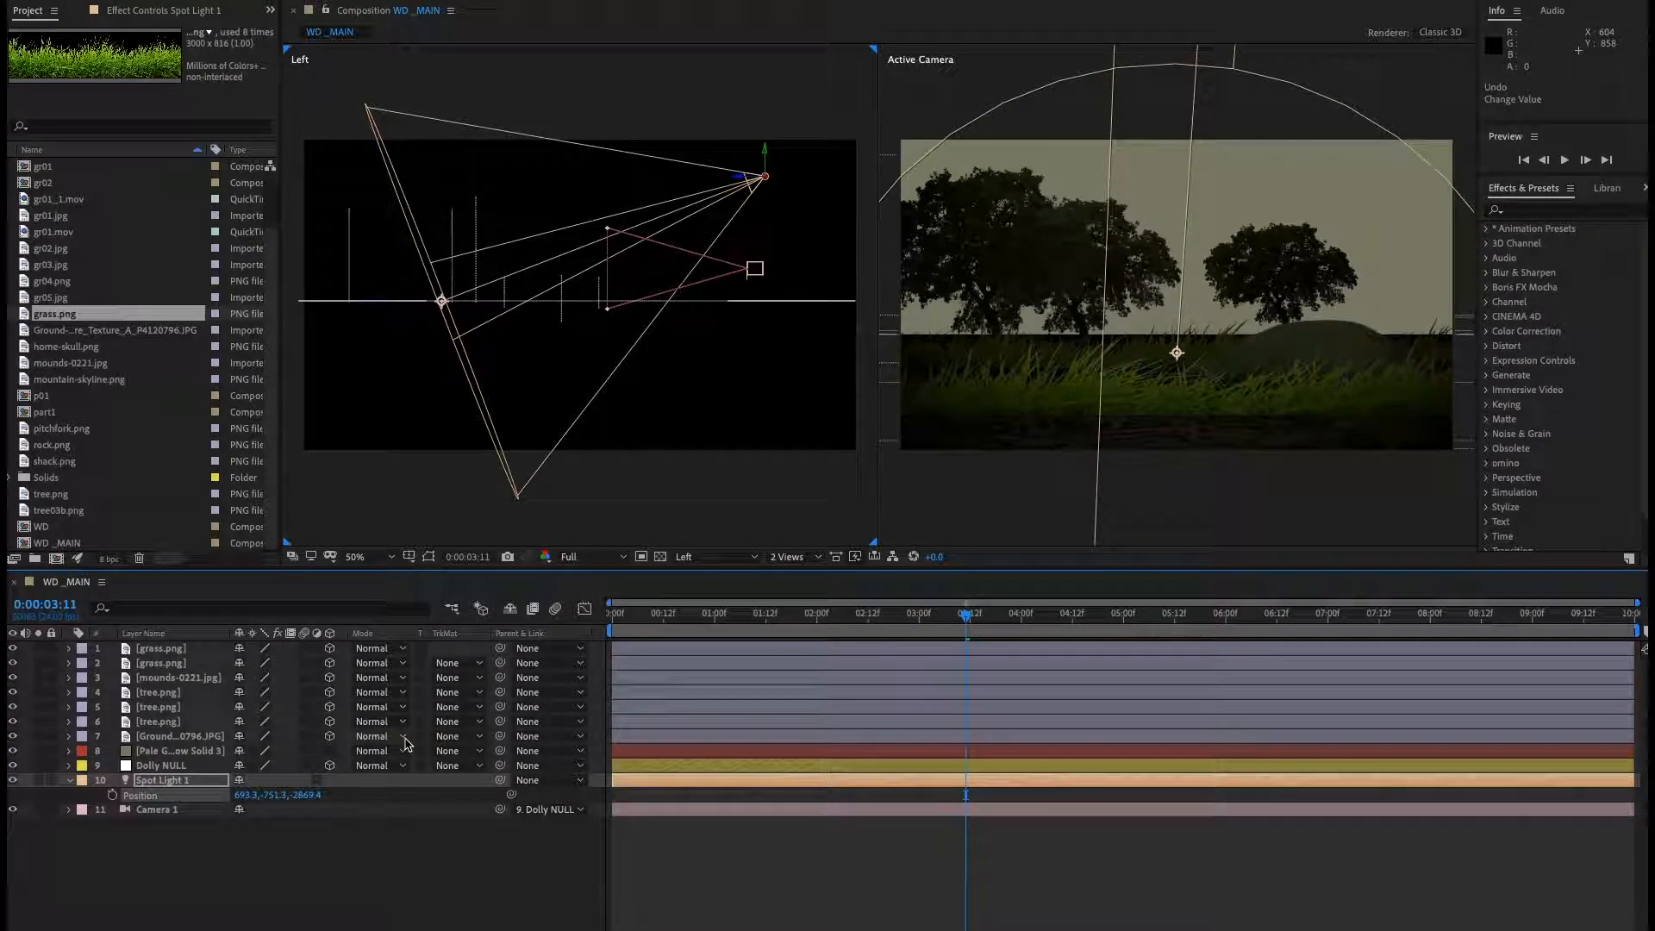
Parent the spot light to the Dolly NULL.
left_click(159, 786)
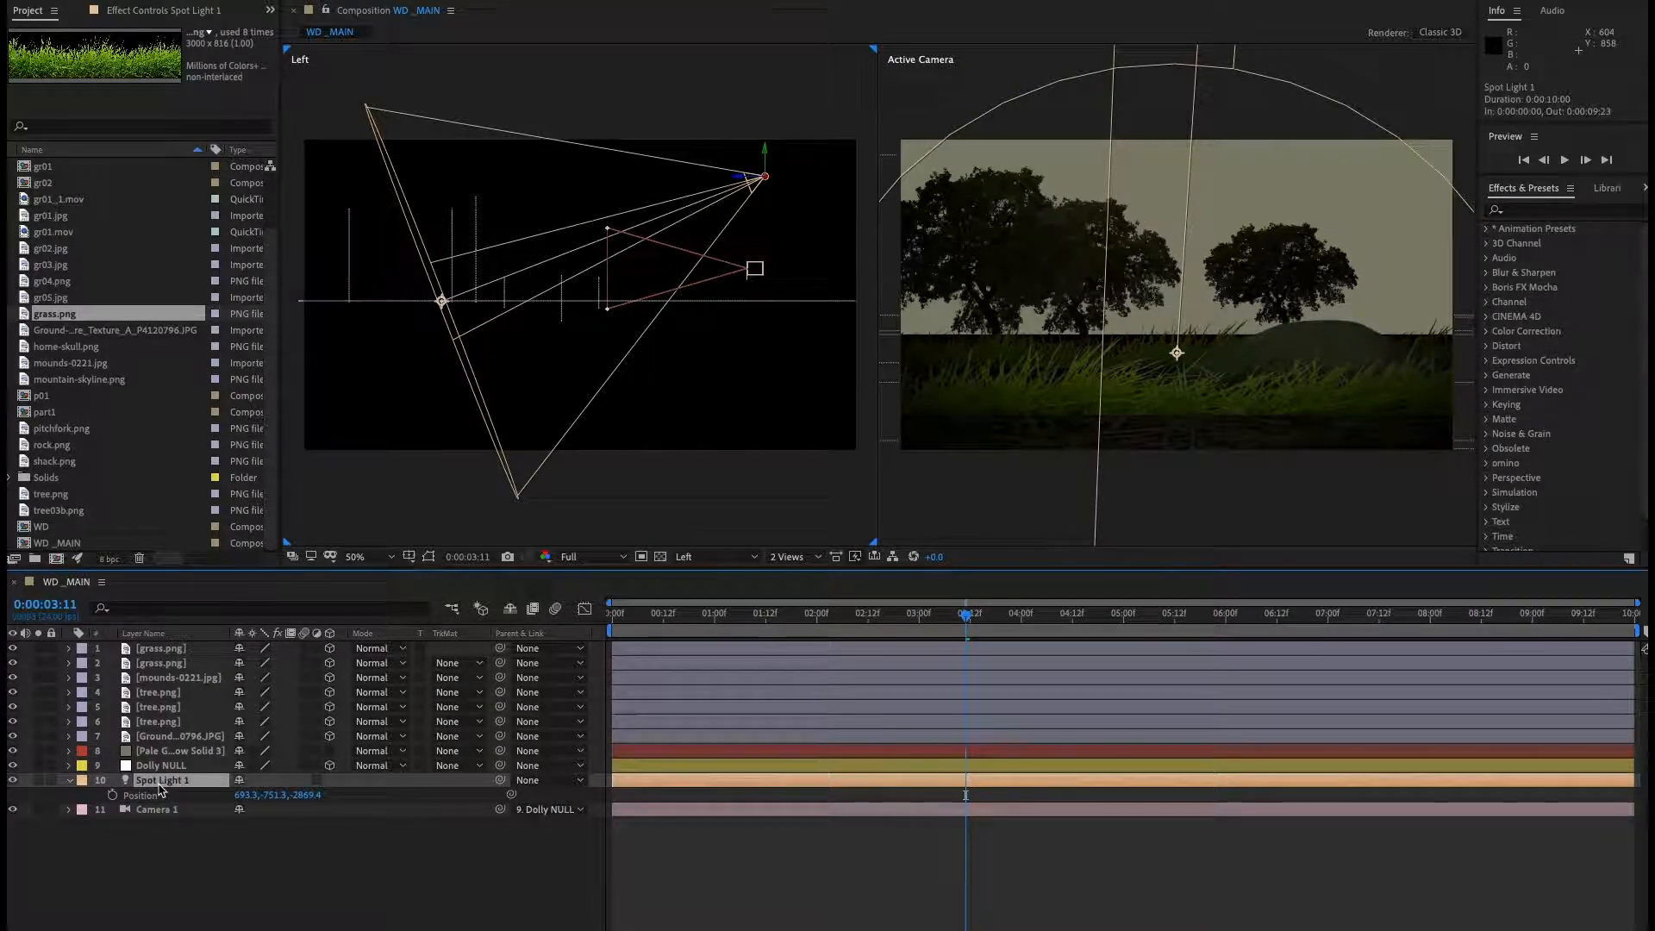
left_click_drag(160, 786, 162, 783)
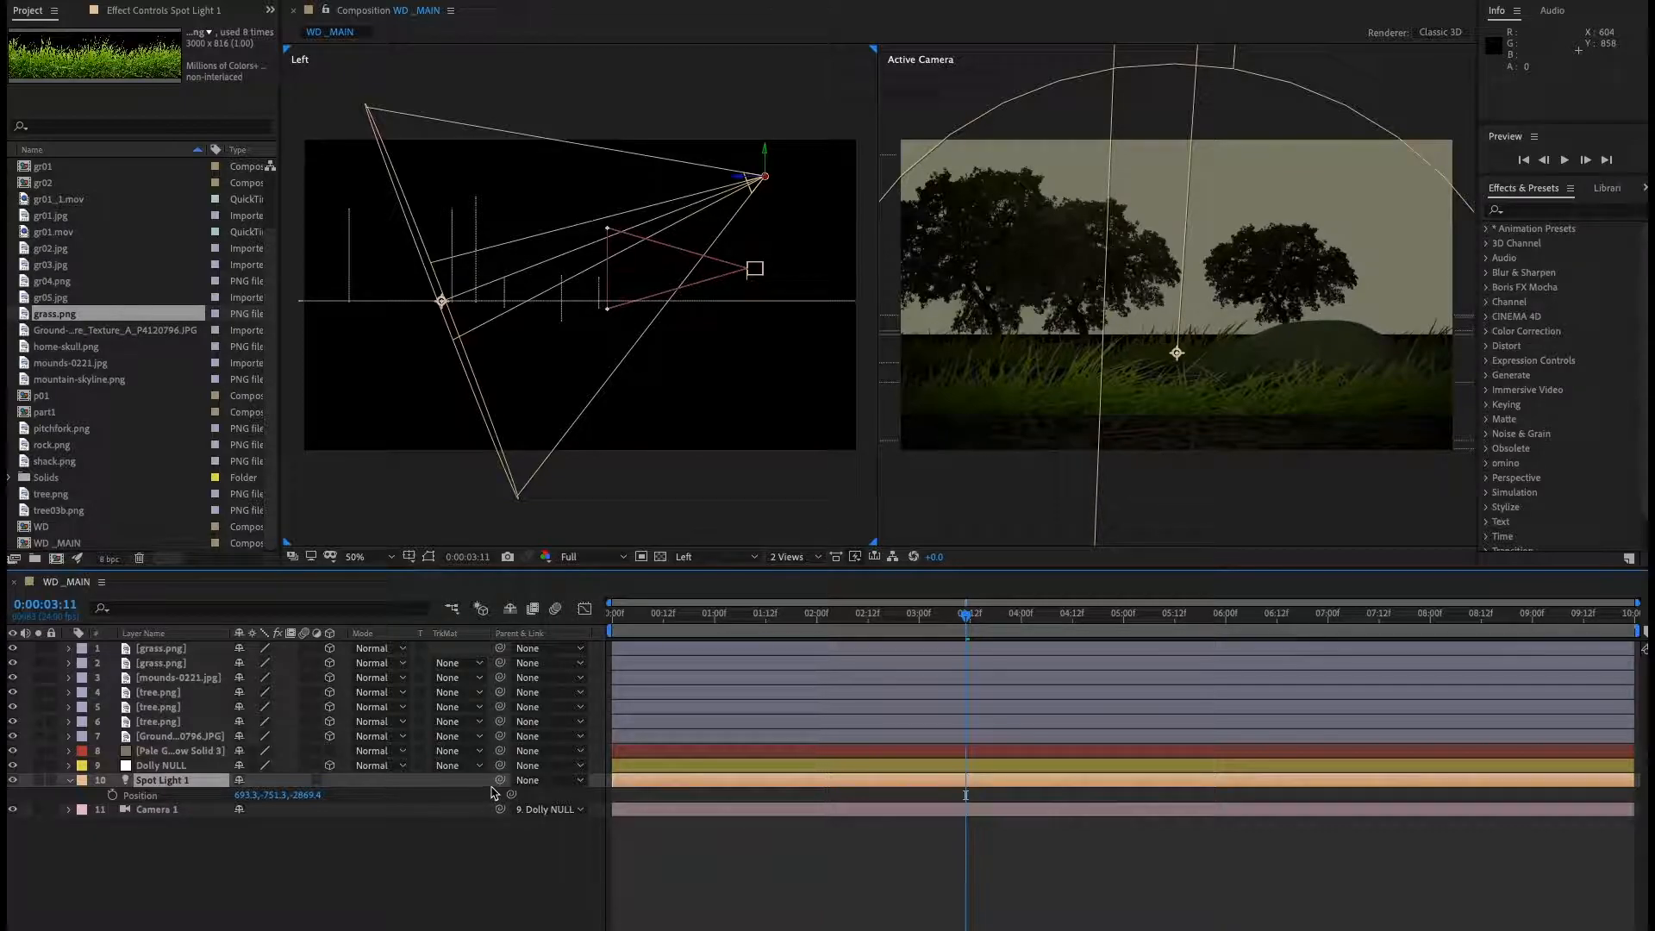
left_click_drag(498, 783, 172, 770)
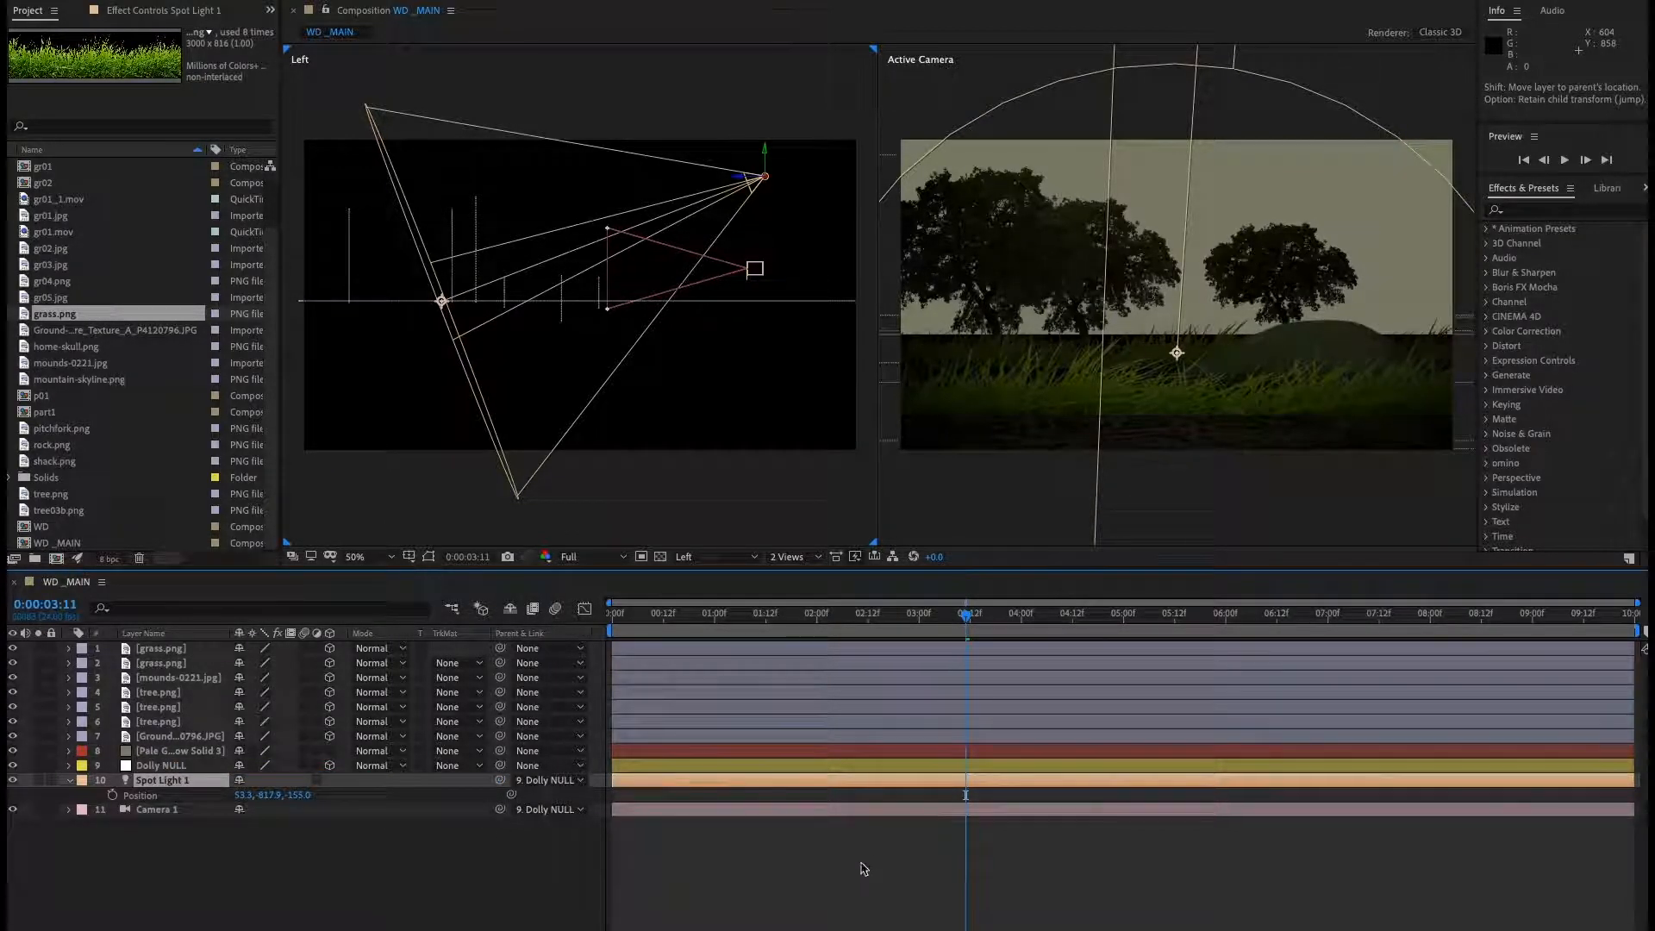
Scrub and play the animation with the Dolly NULL's position revealed.
left_click_drag(966, 623, 492, 684)
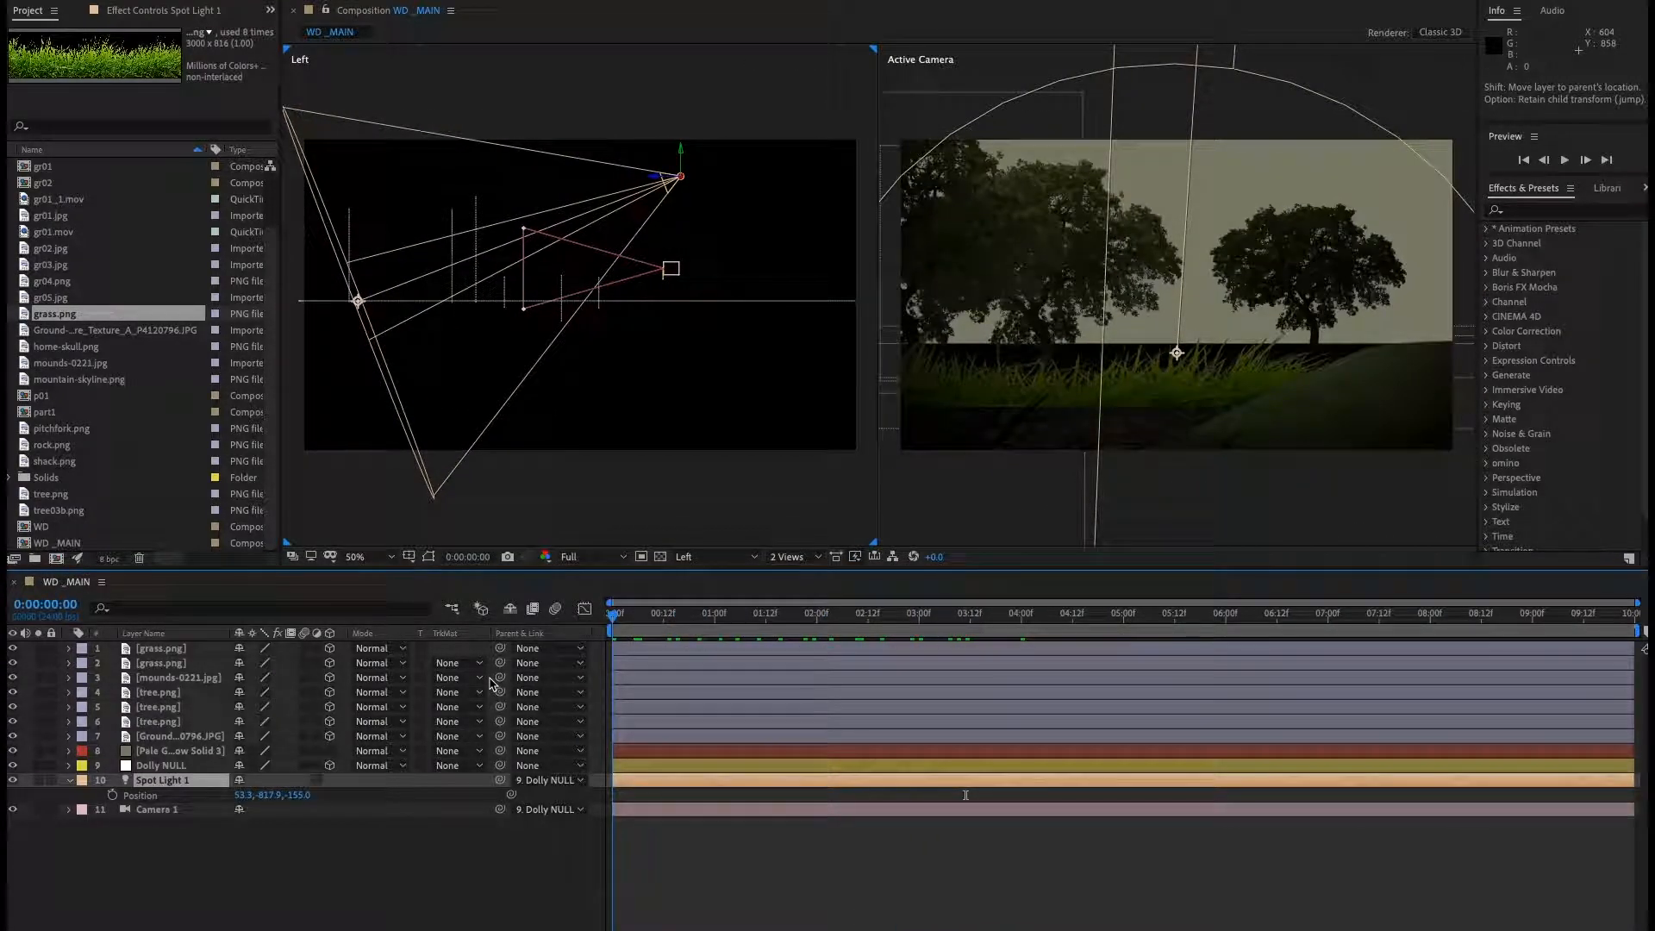
left_click_drag(652, 684, 834, 696)
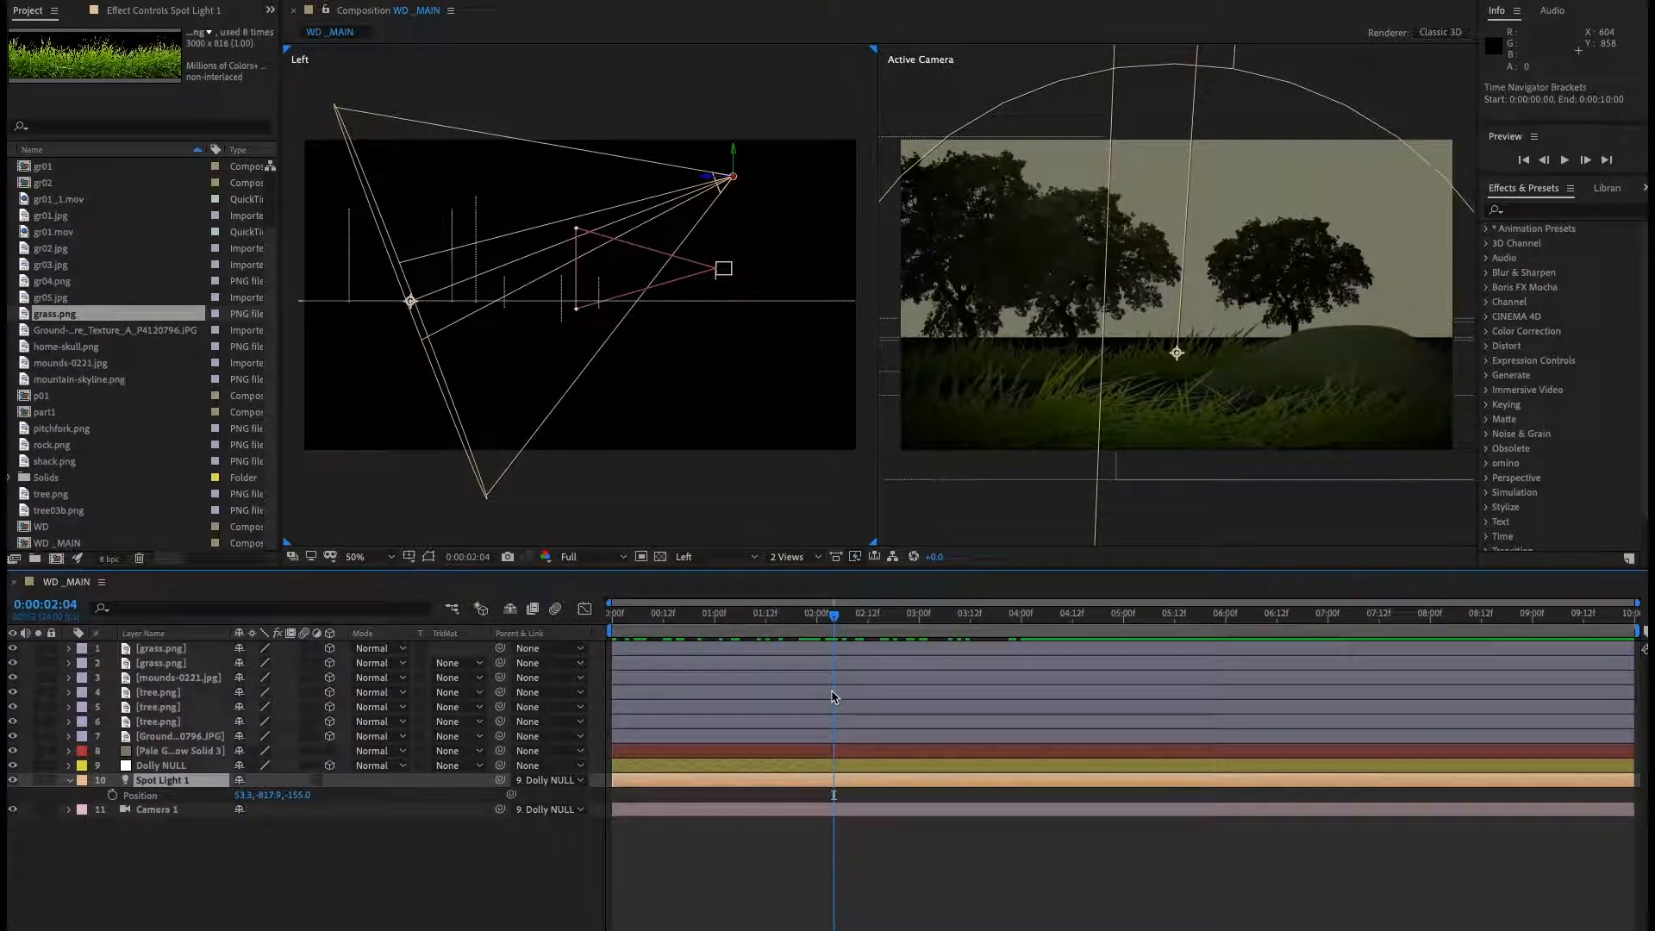
left_click_drag(834, 621, 552, 636)
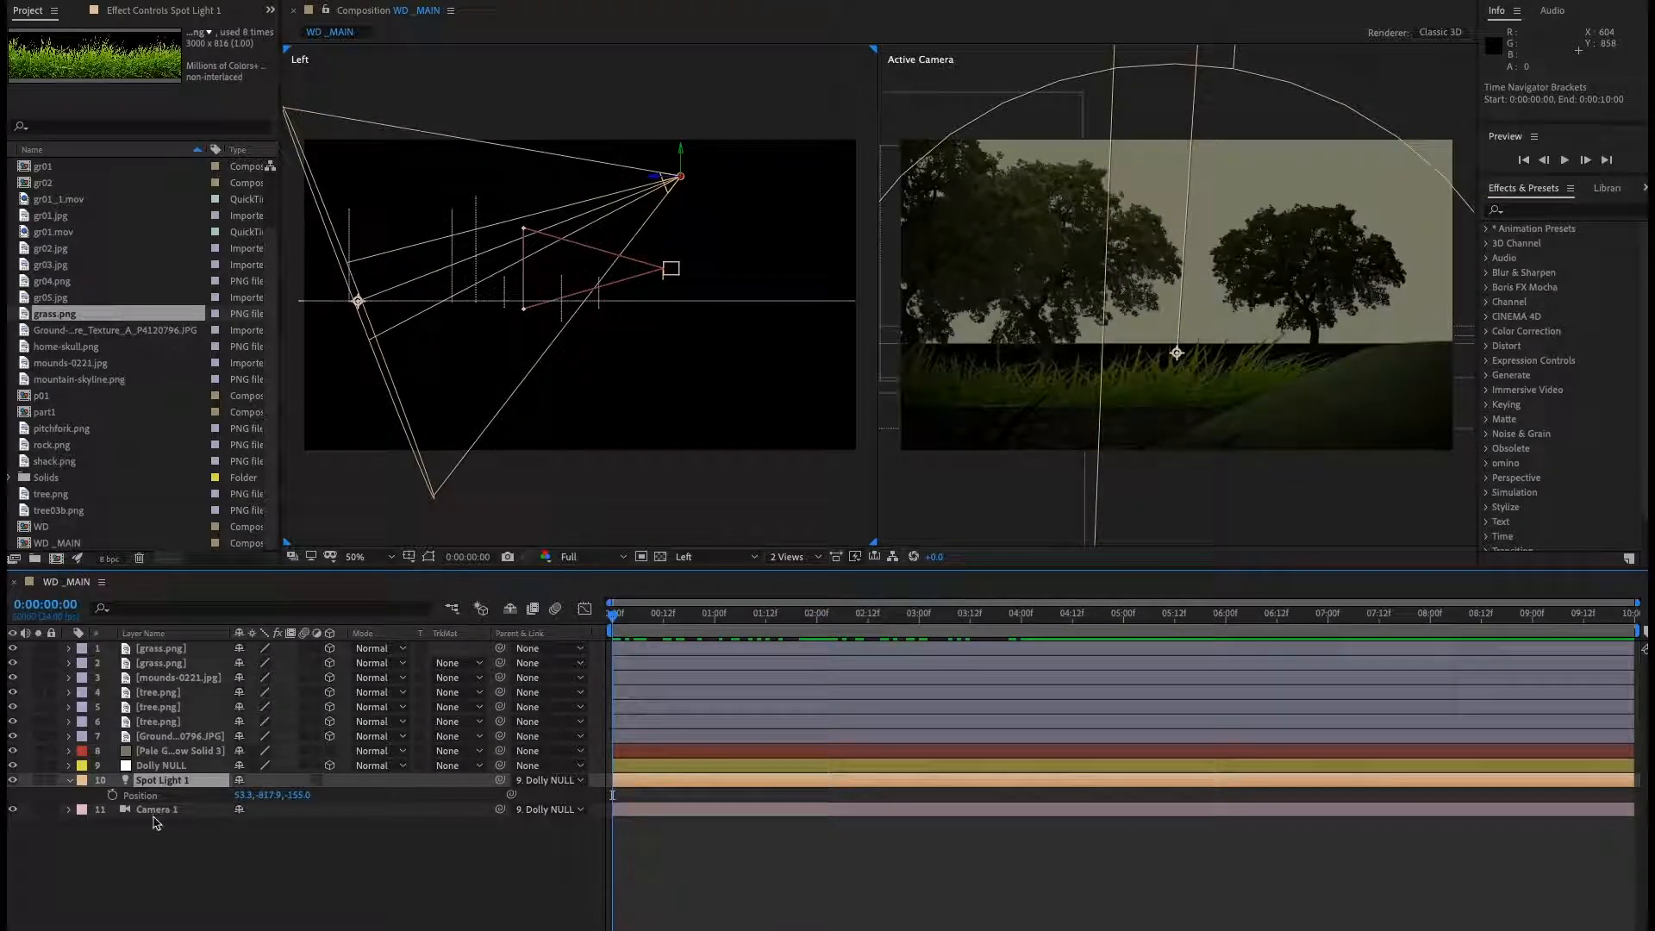
left_click(158, 770)
key("p")
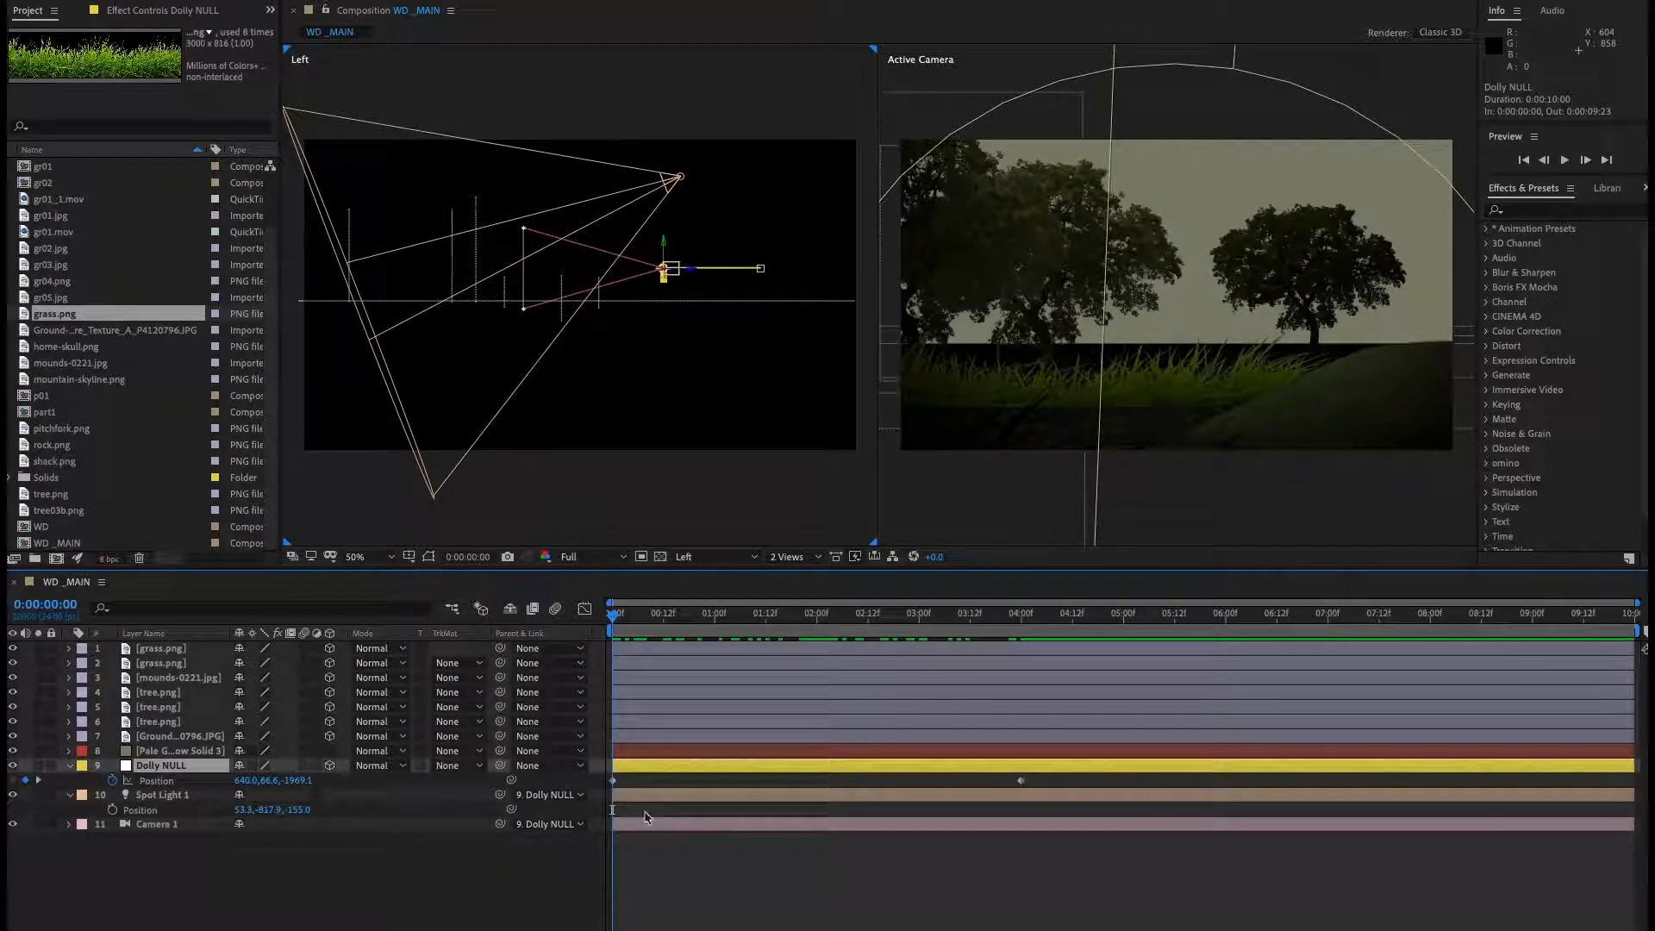
left_click(446, 900)
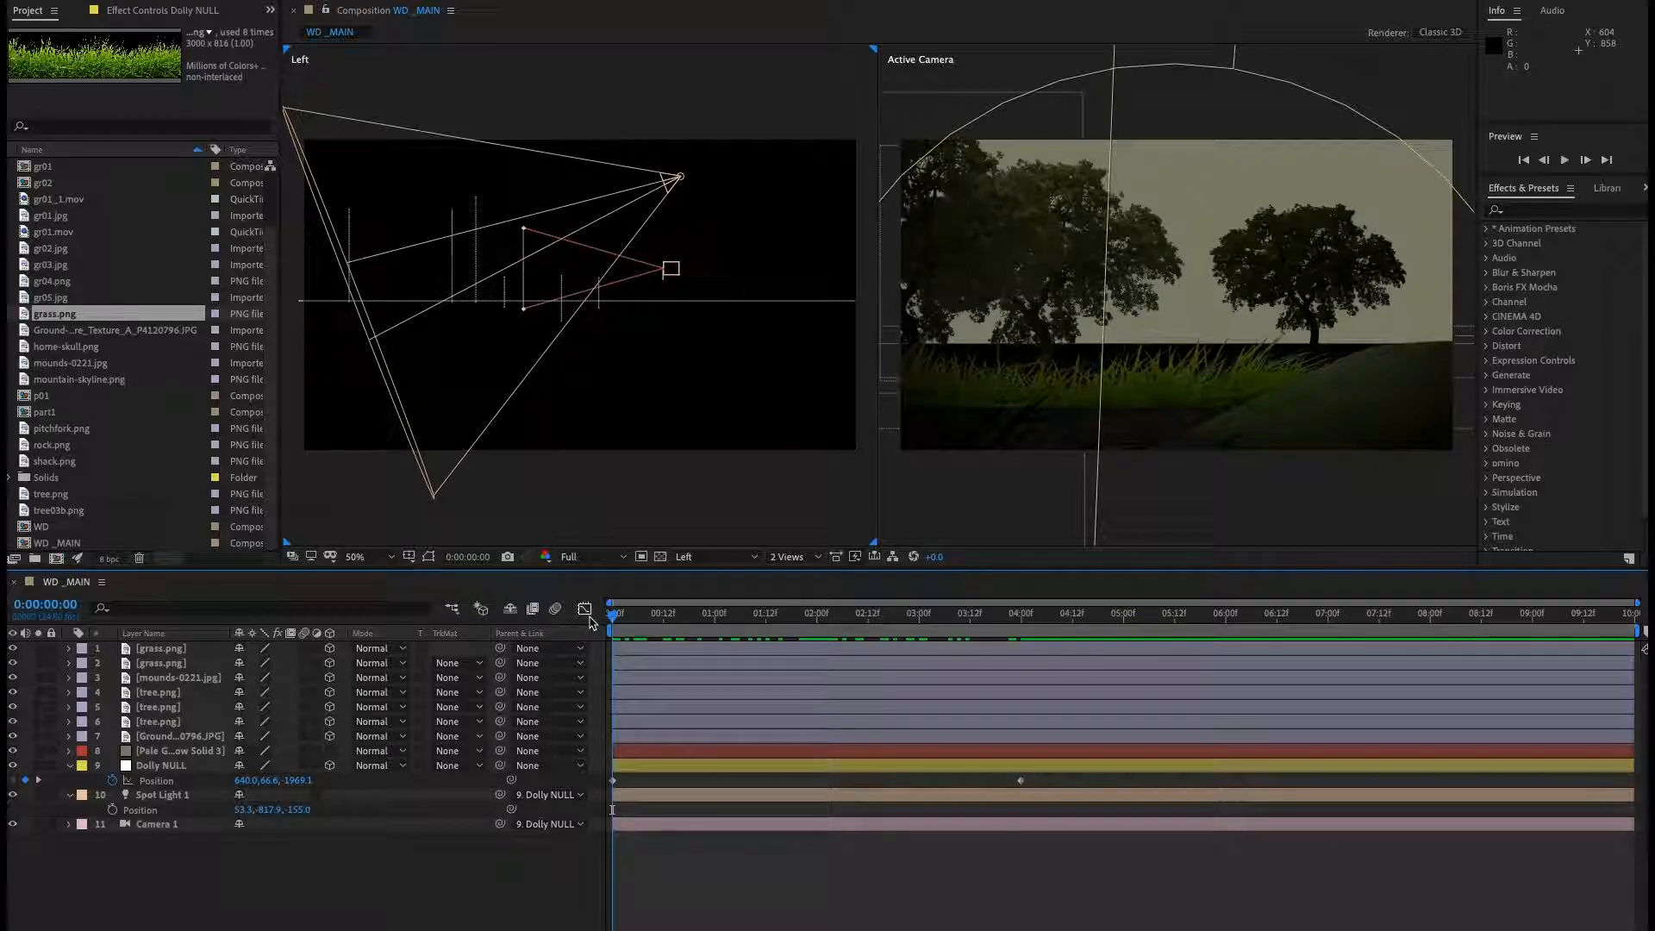
key("space")
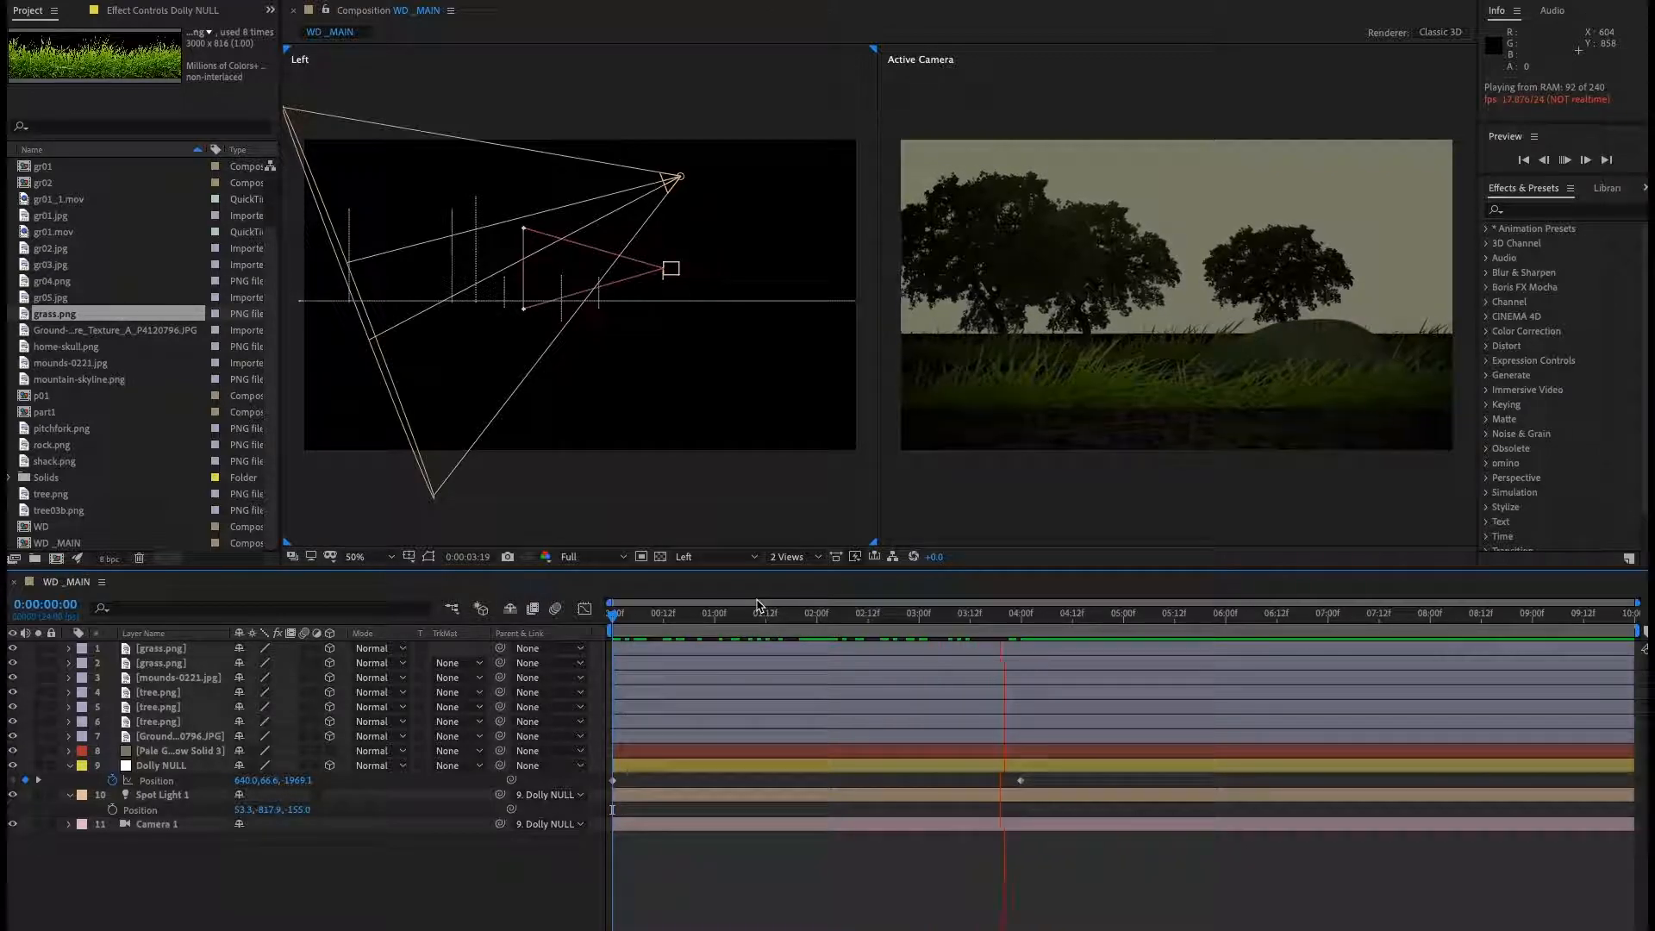
key("space")
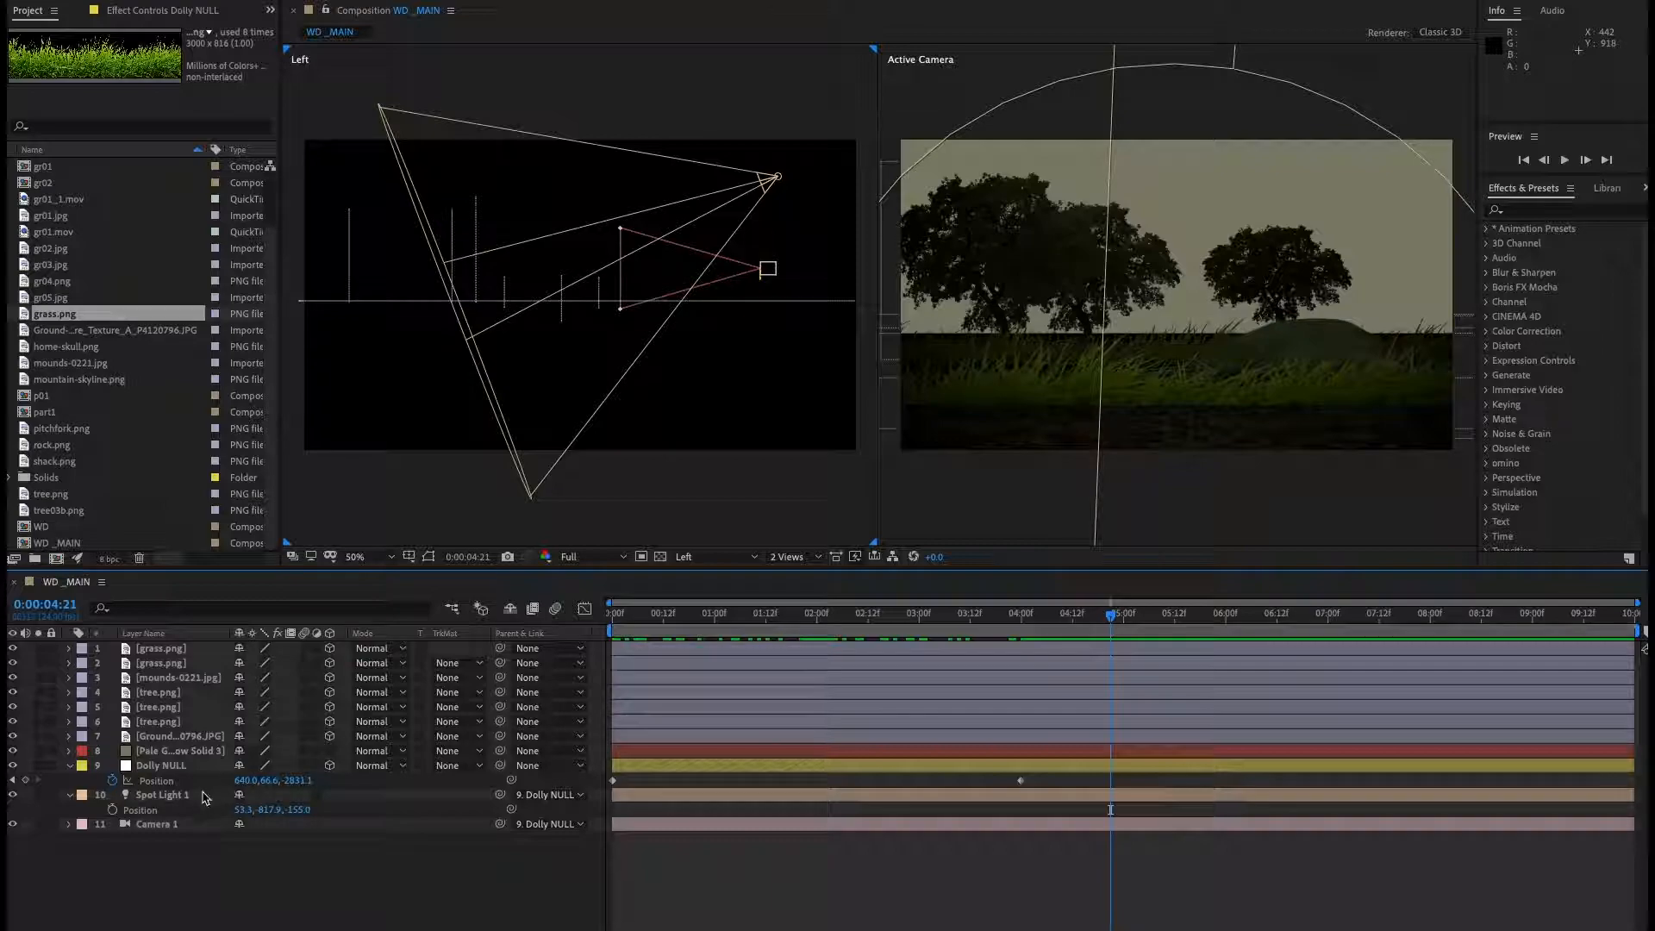
Set the spot light's cone angle to 50° in its light settings.
left_click(160, 794)
double_click(158, 796)
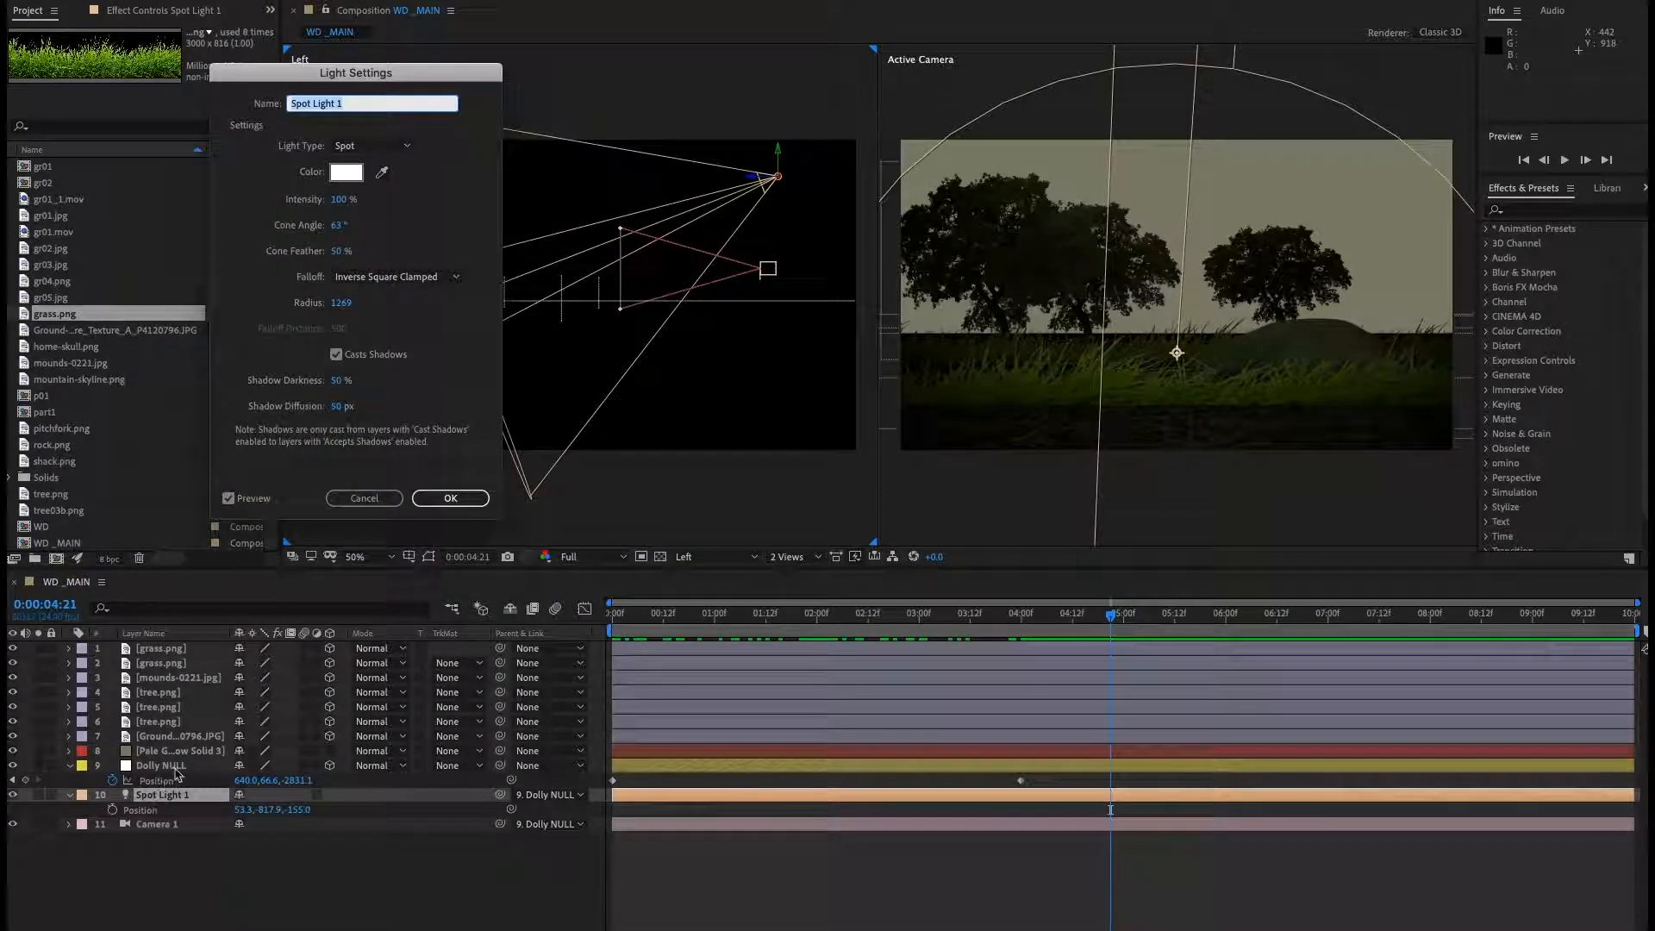
left_click_drag(334, 227, 325, 230)
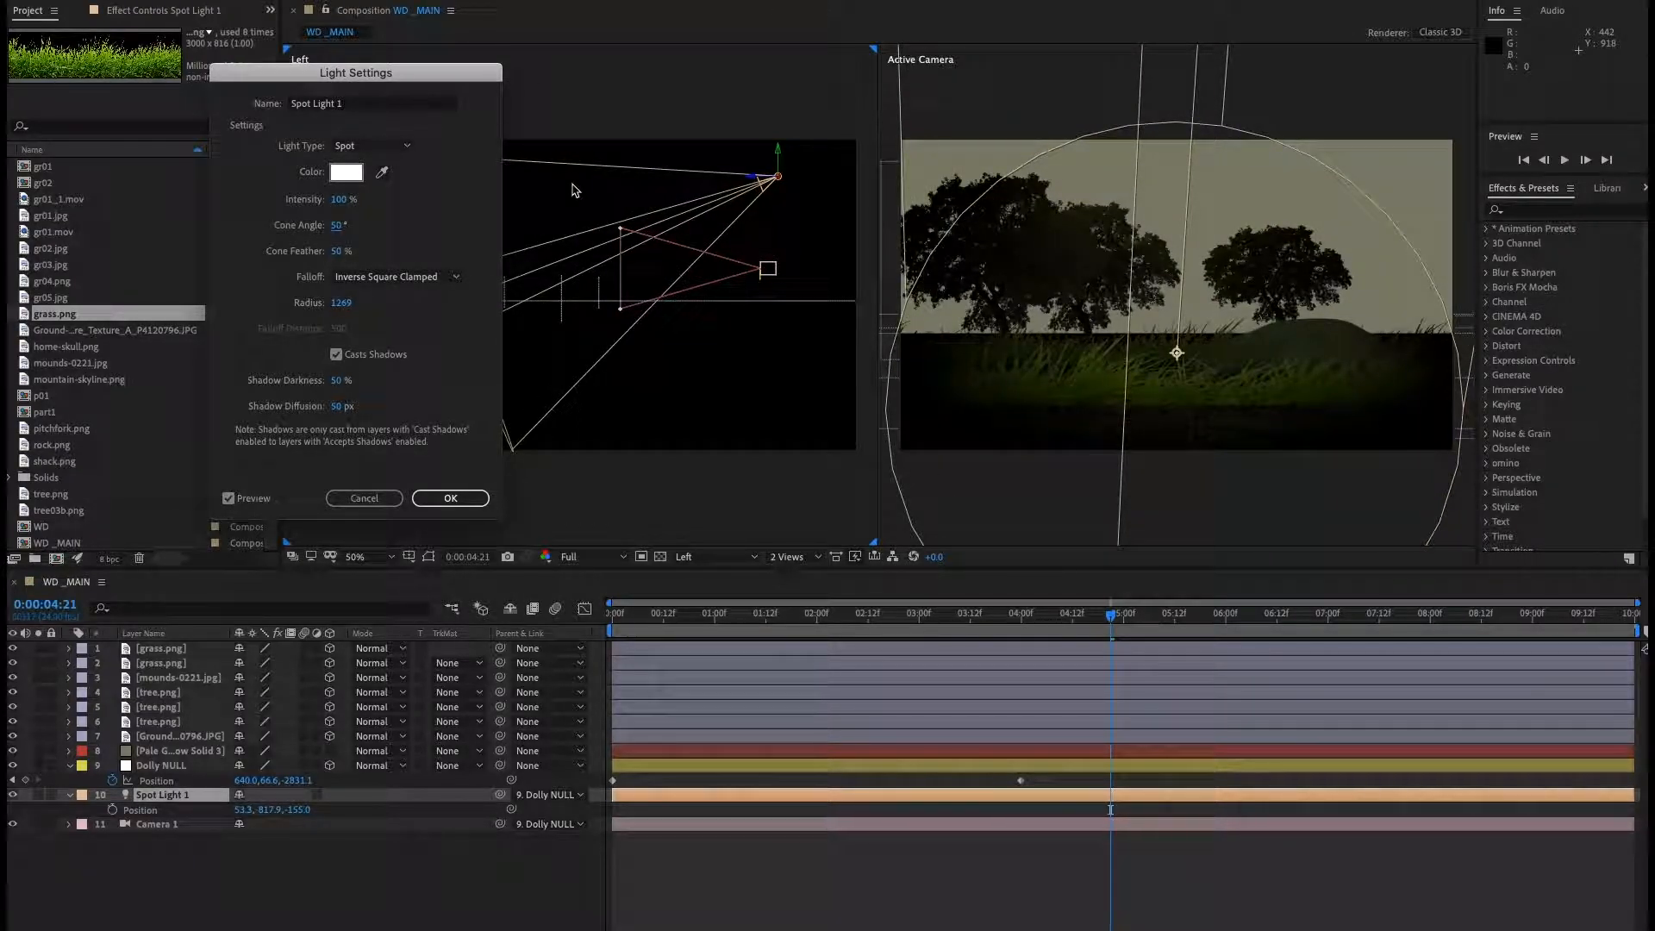
left_click(466, 500)
Preview the lit animation from around 4 seconds in the Active Camera view.
left_click(1047, 615)
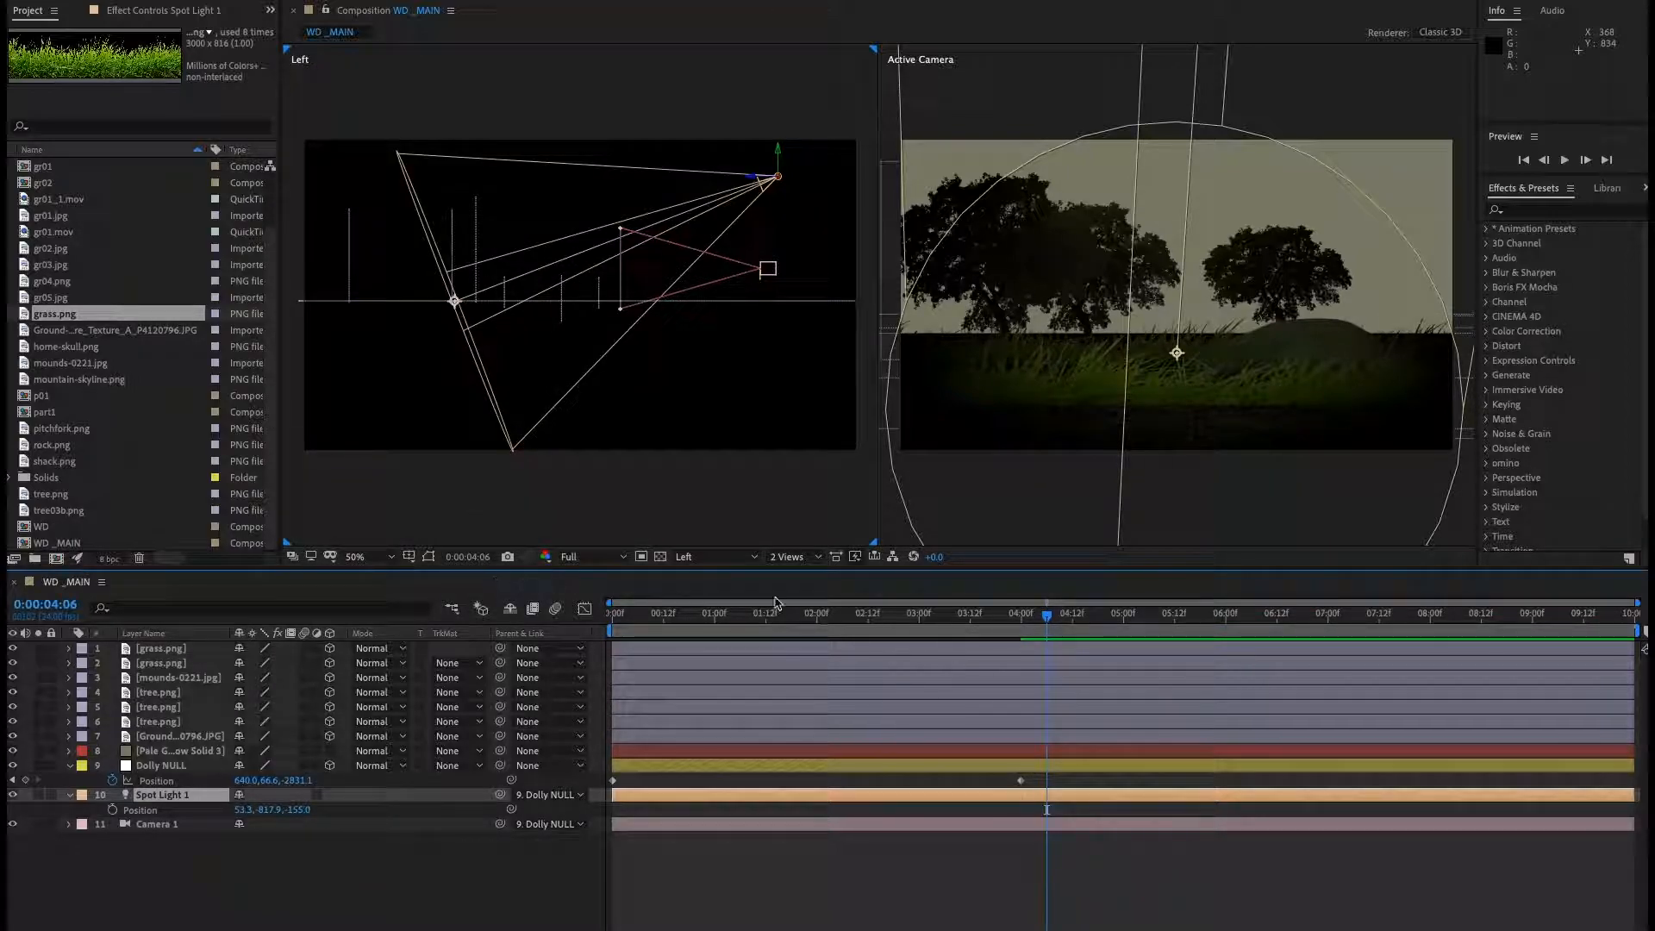
left_click(981, 540)
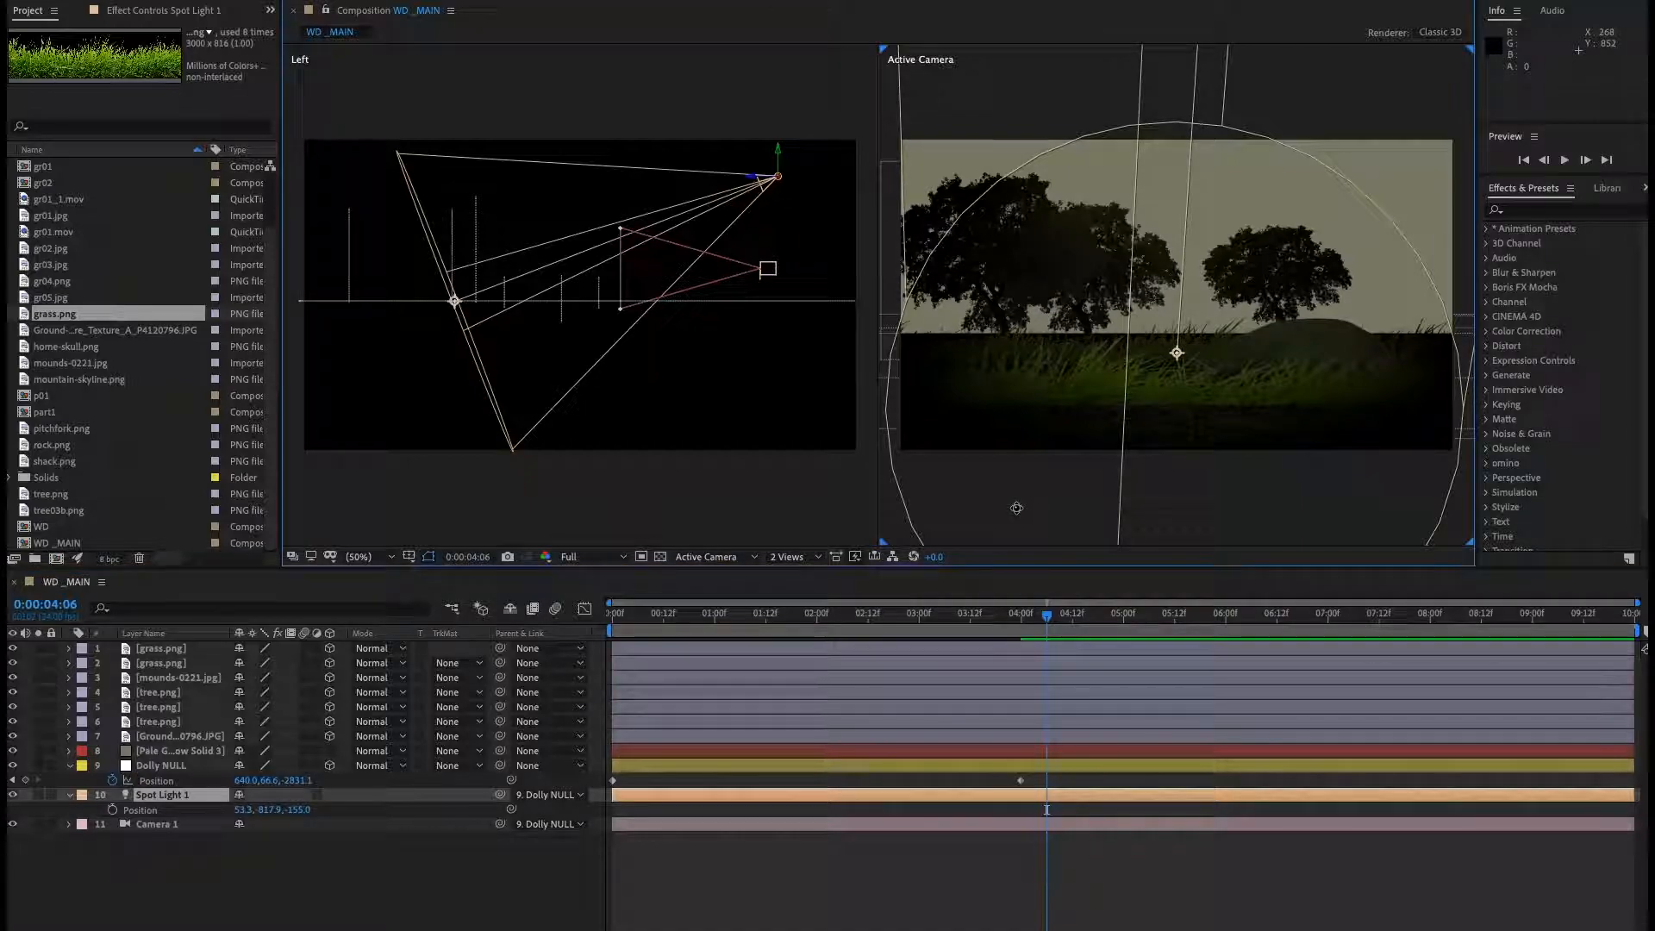
left_click(293, 556)
key("space")
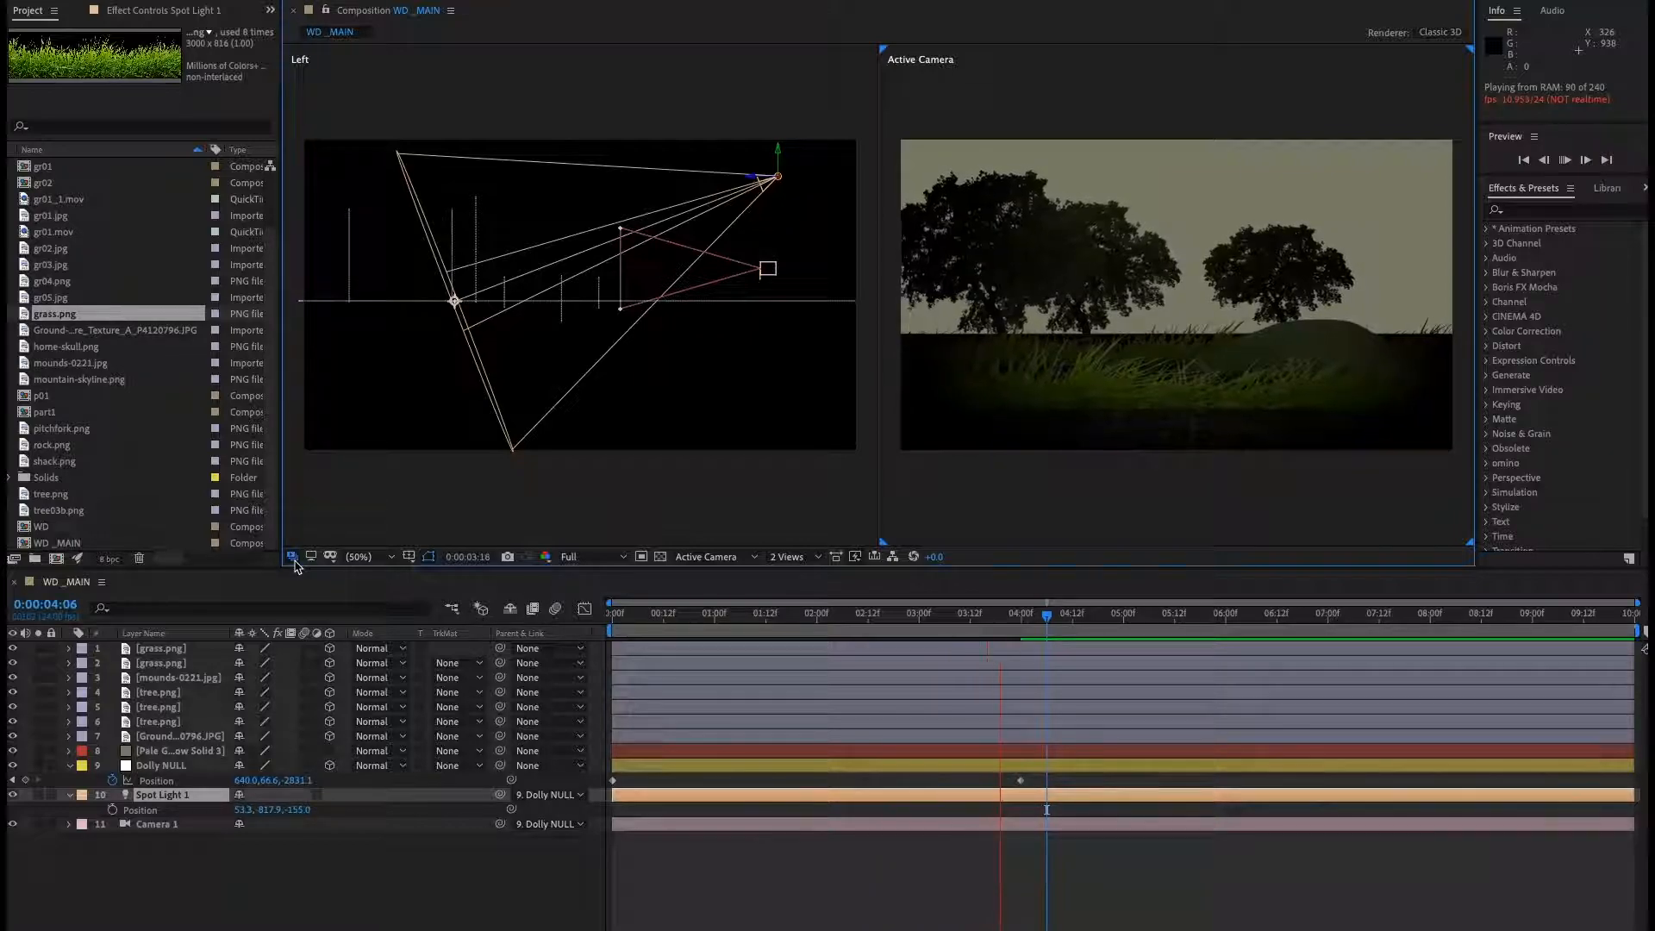
key("space")
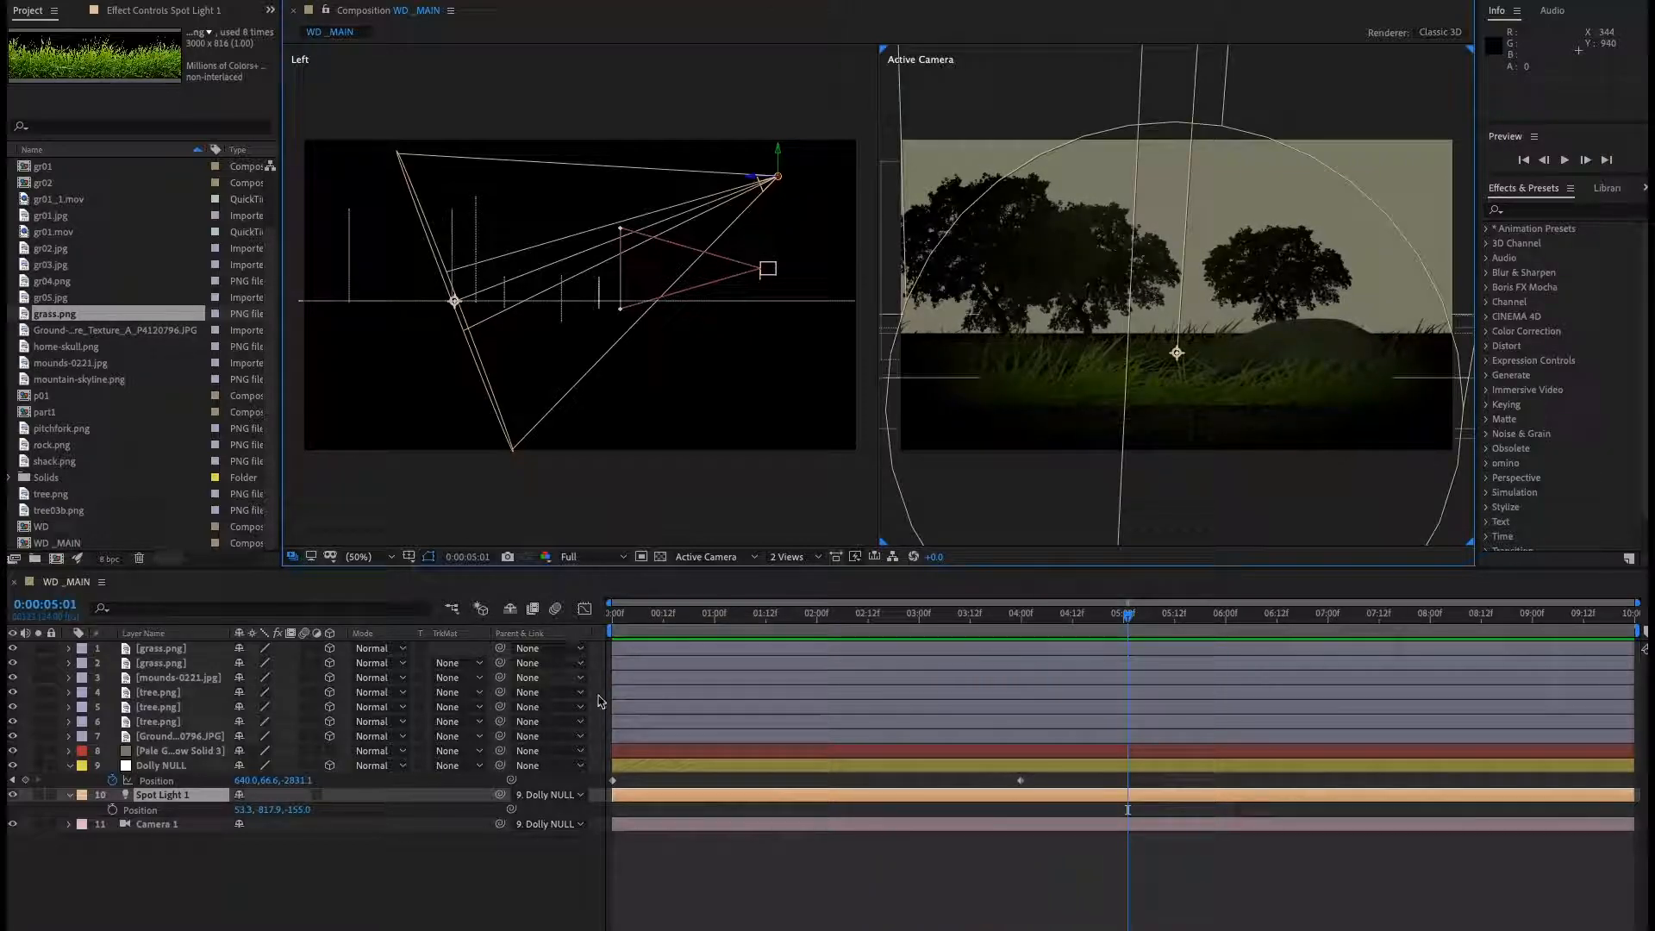
Apply Easy Ease to the Dolly NULL's position keyframes.
left_click(168, 782)
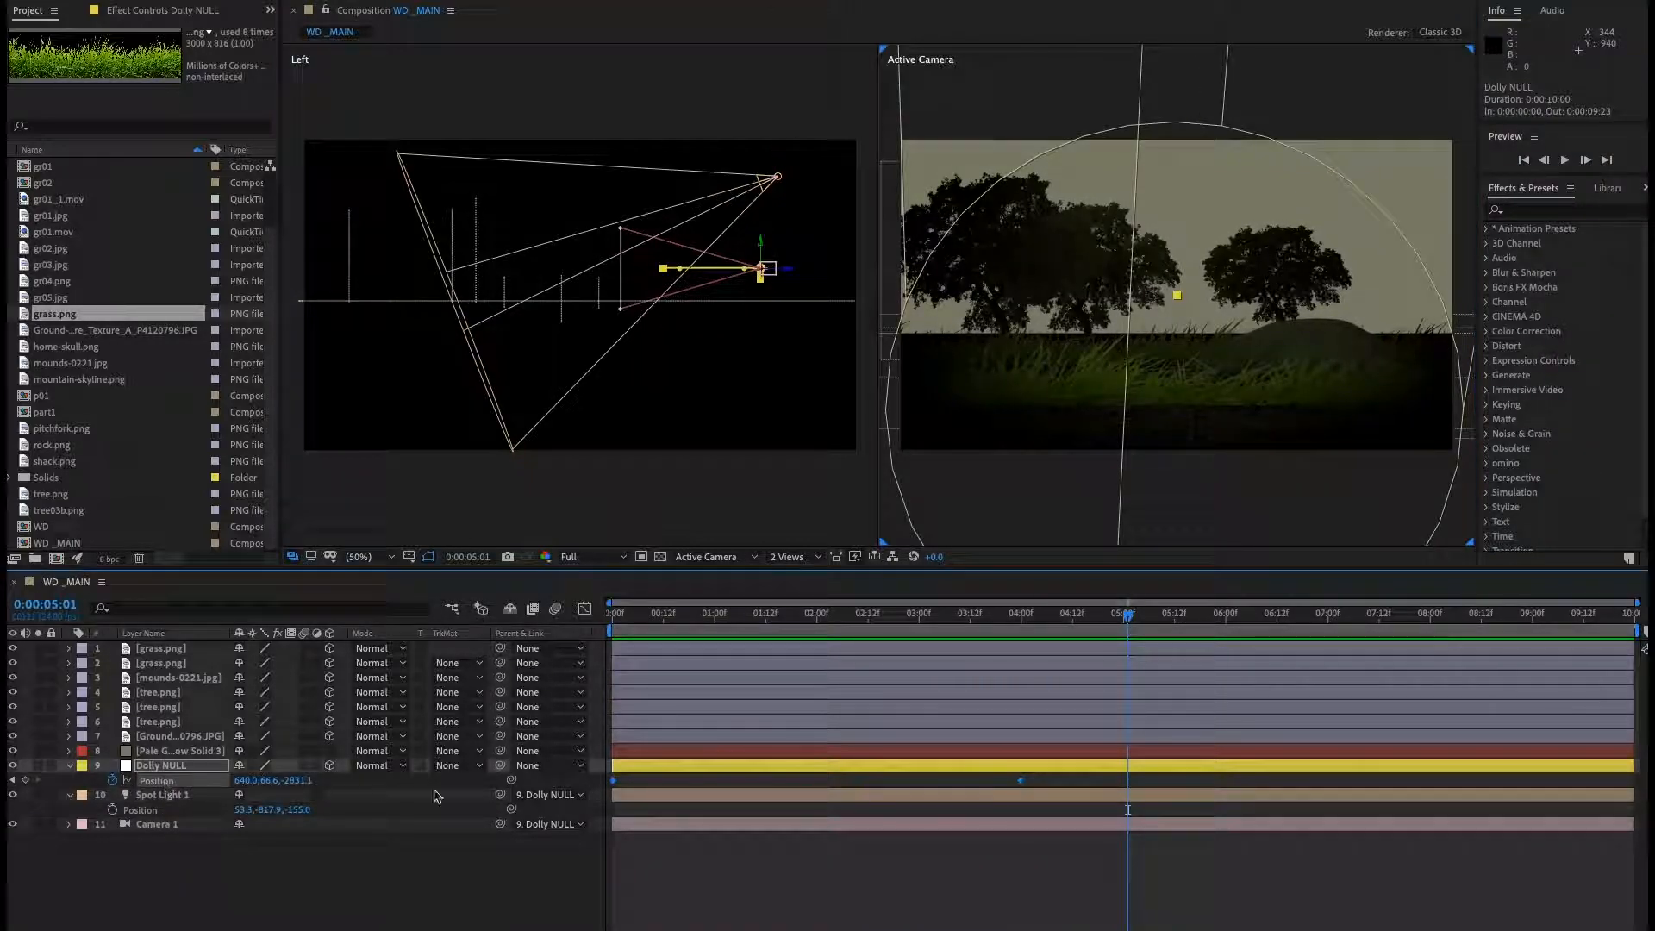
right_click(1020, 782)
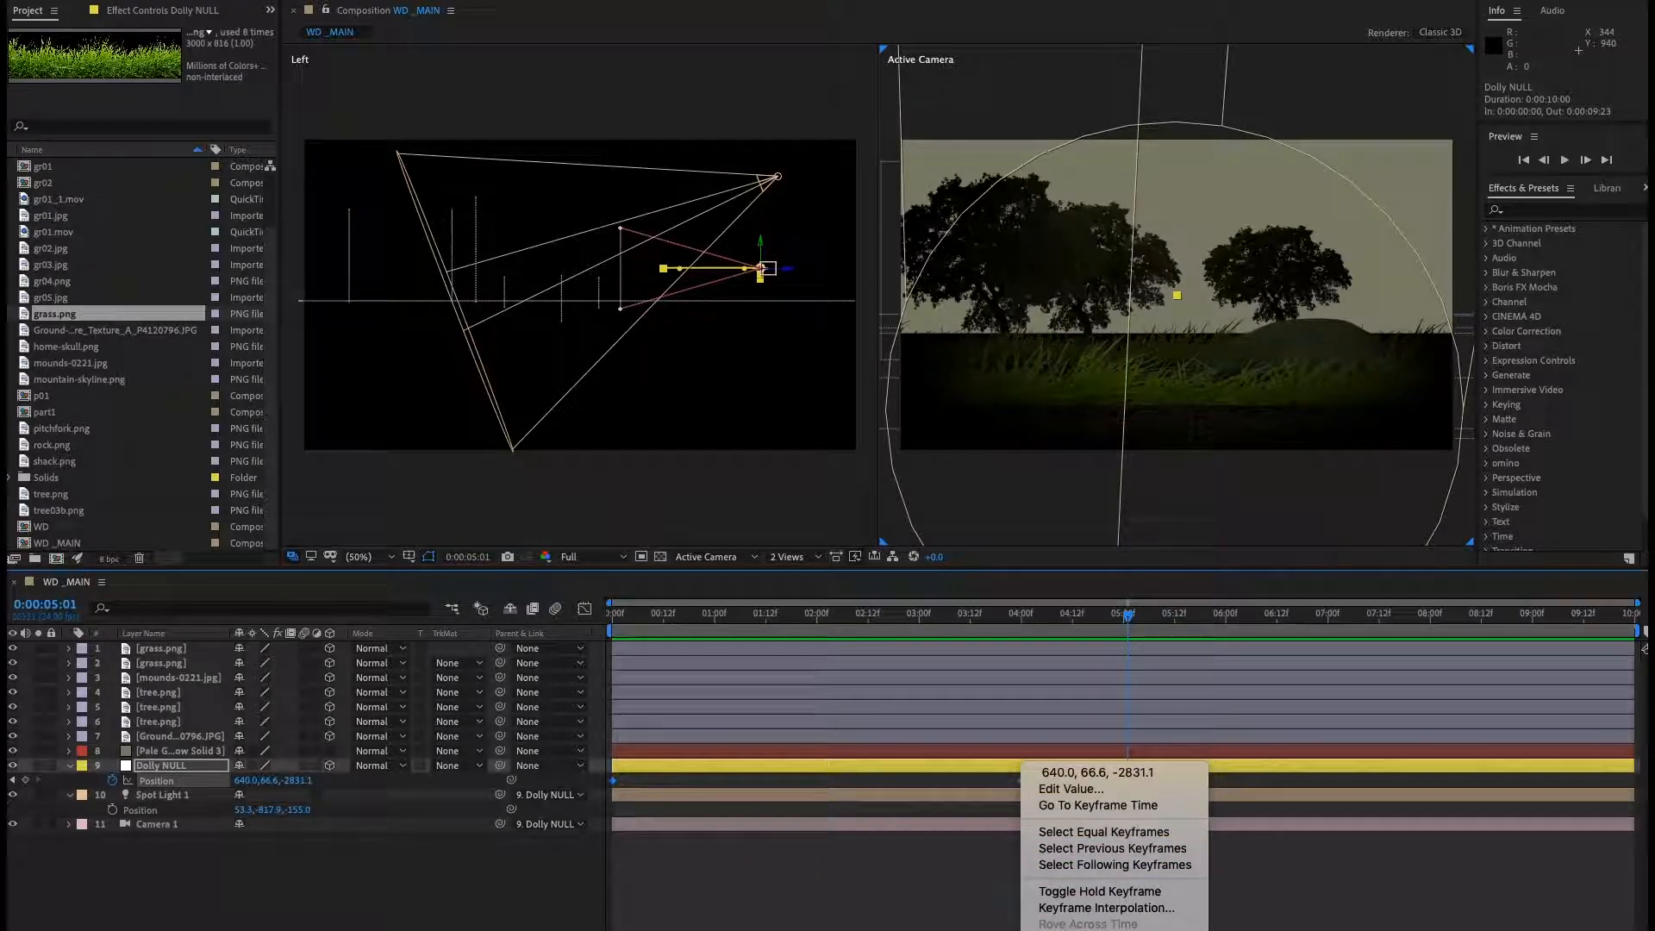
mouse_move(1121, 927)
left_click(1284, 857)
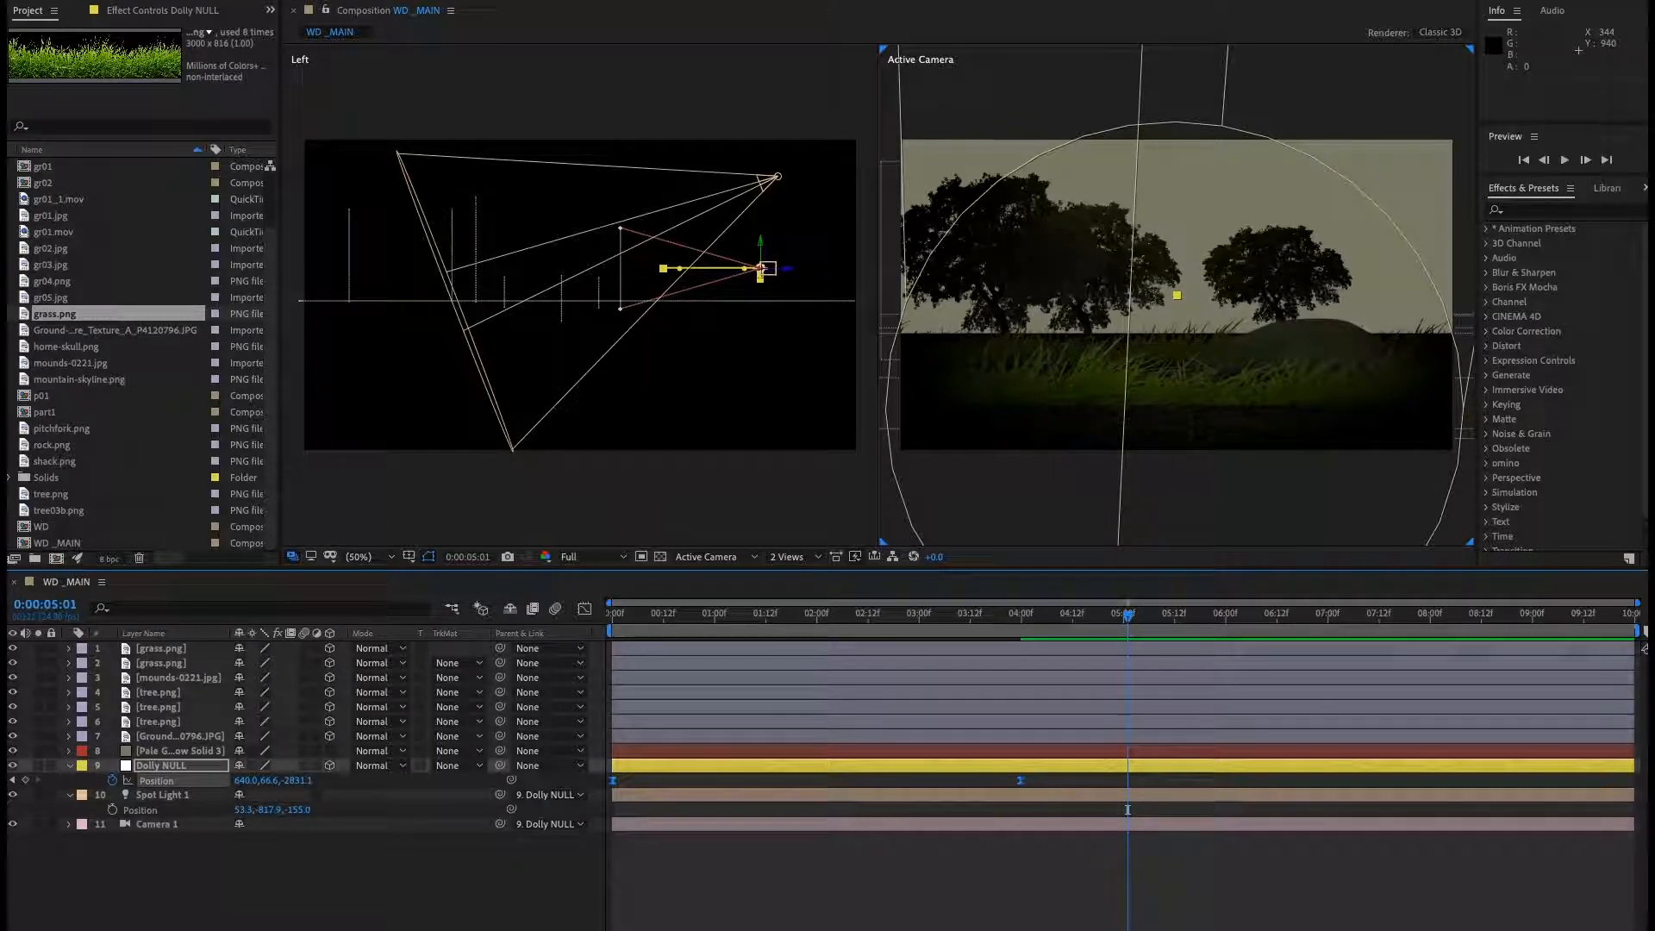
Open the WD02.mov reference clip and scrub and play it to study its look.
left_click_drag(863, 373, 811, 210)
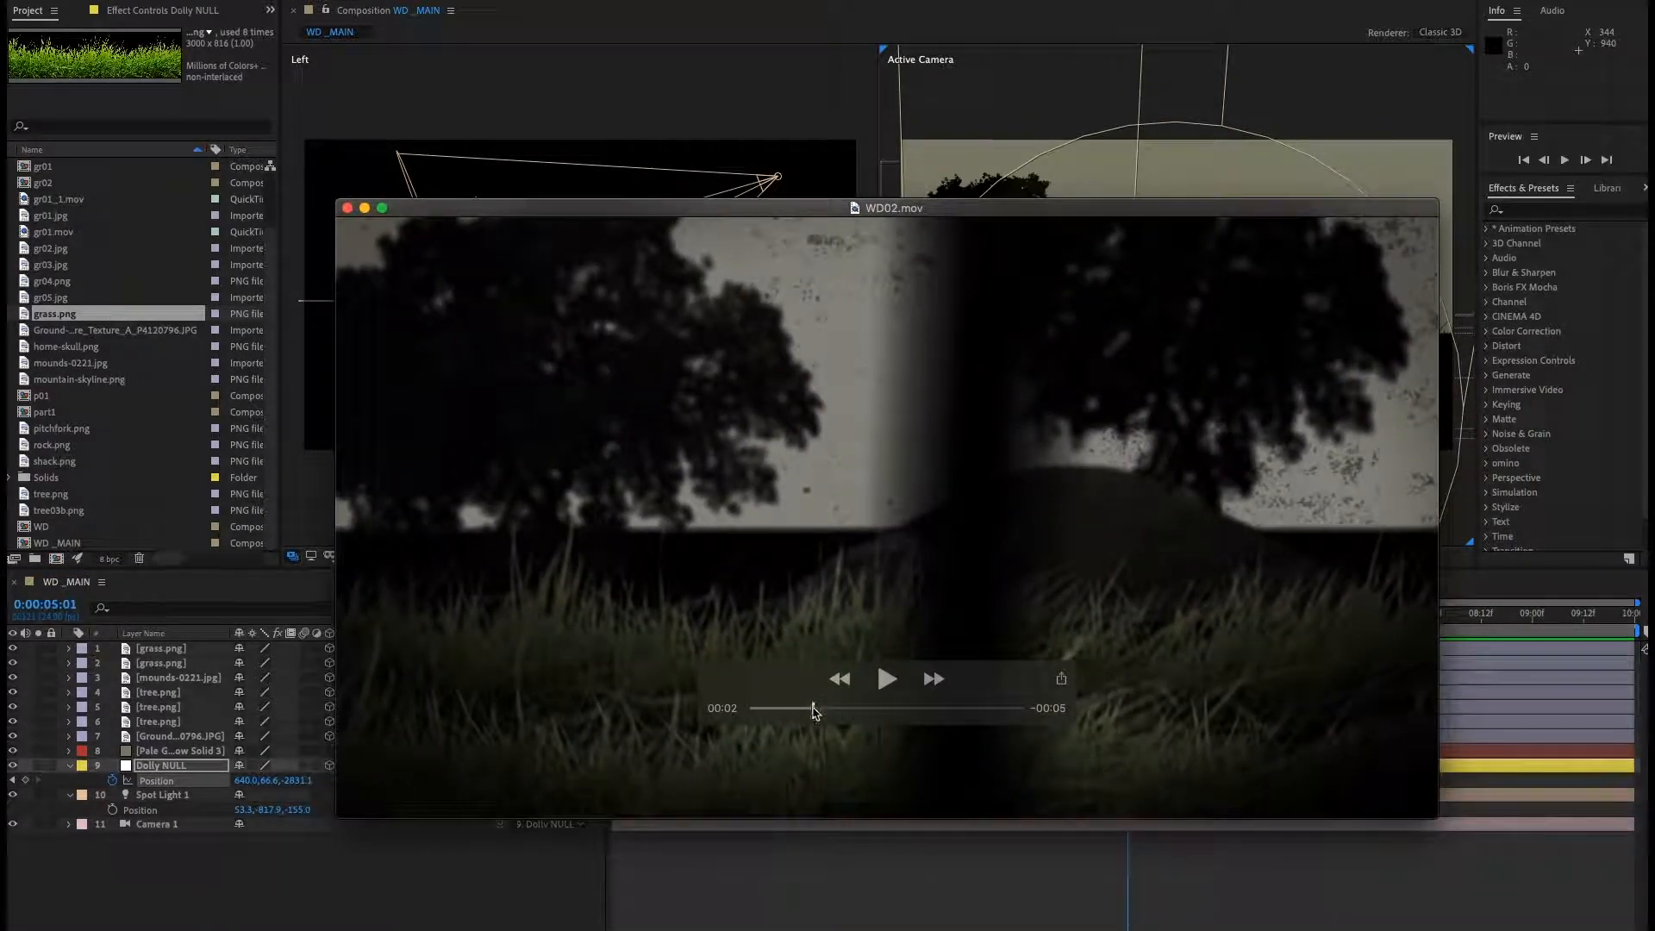
left_click_drag(814, 709, 673, 724)
left_click(889, 685)
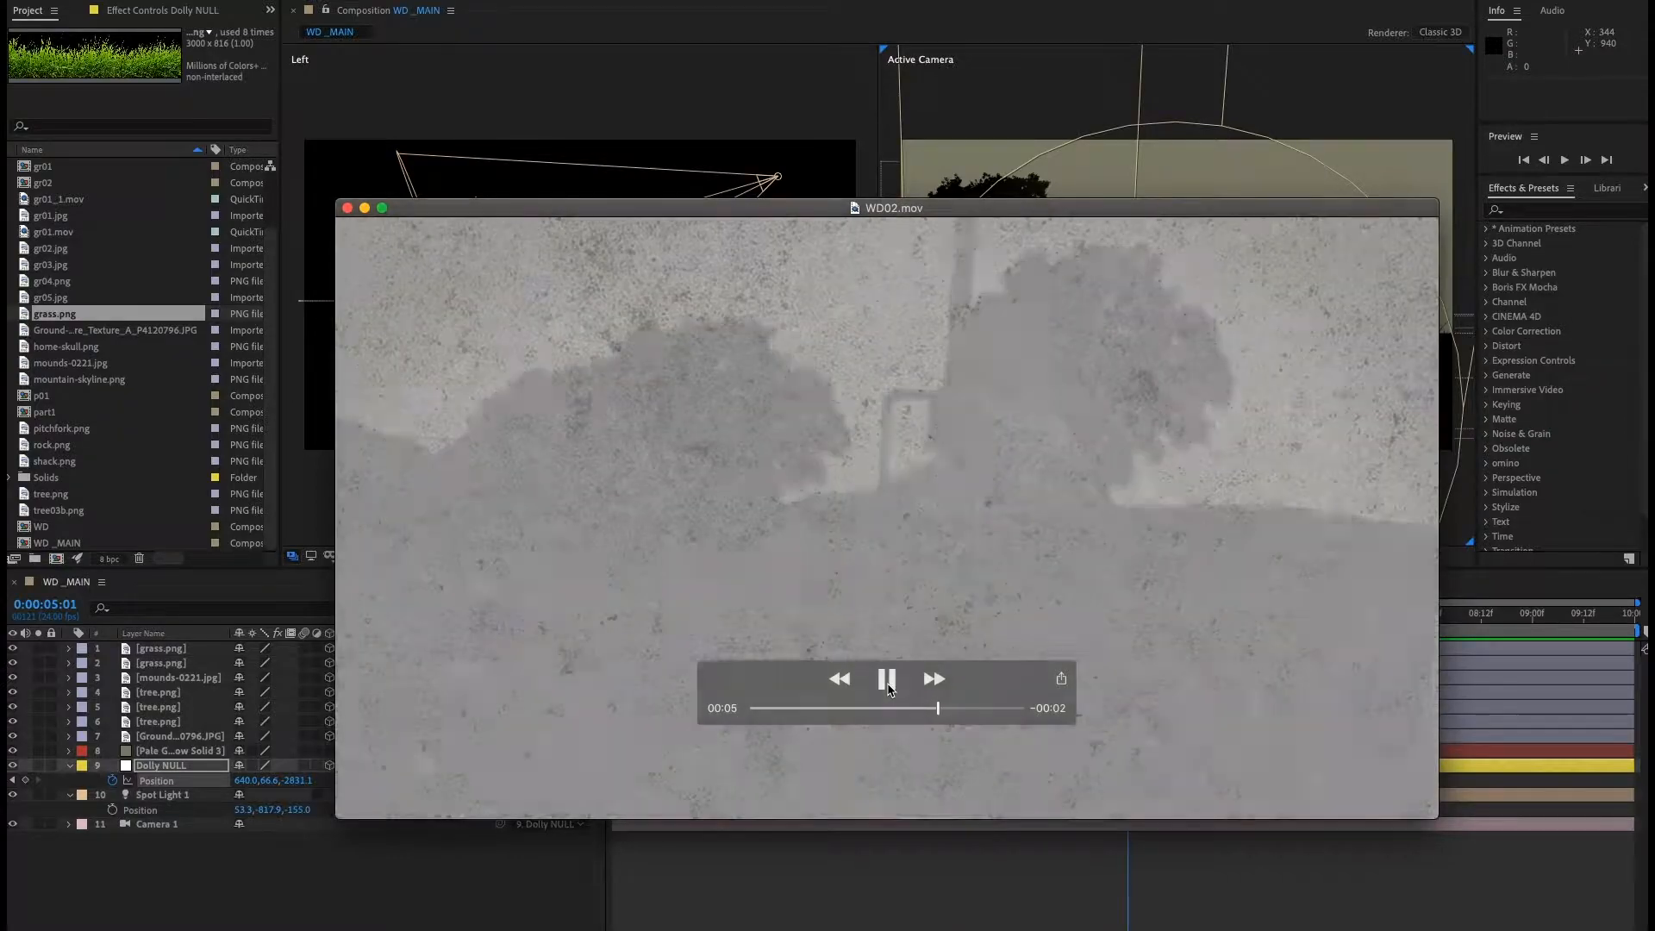
left_click(888, 685)
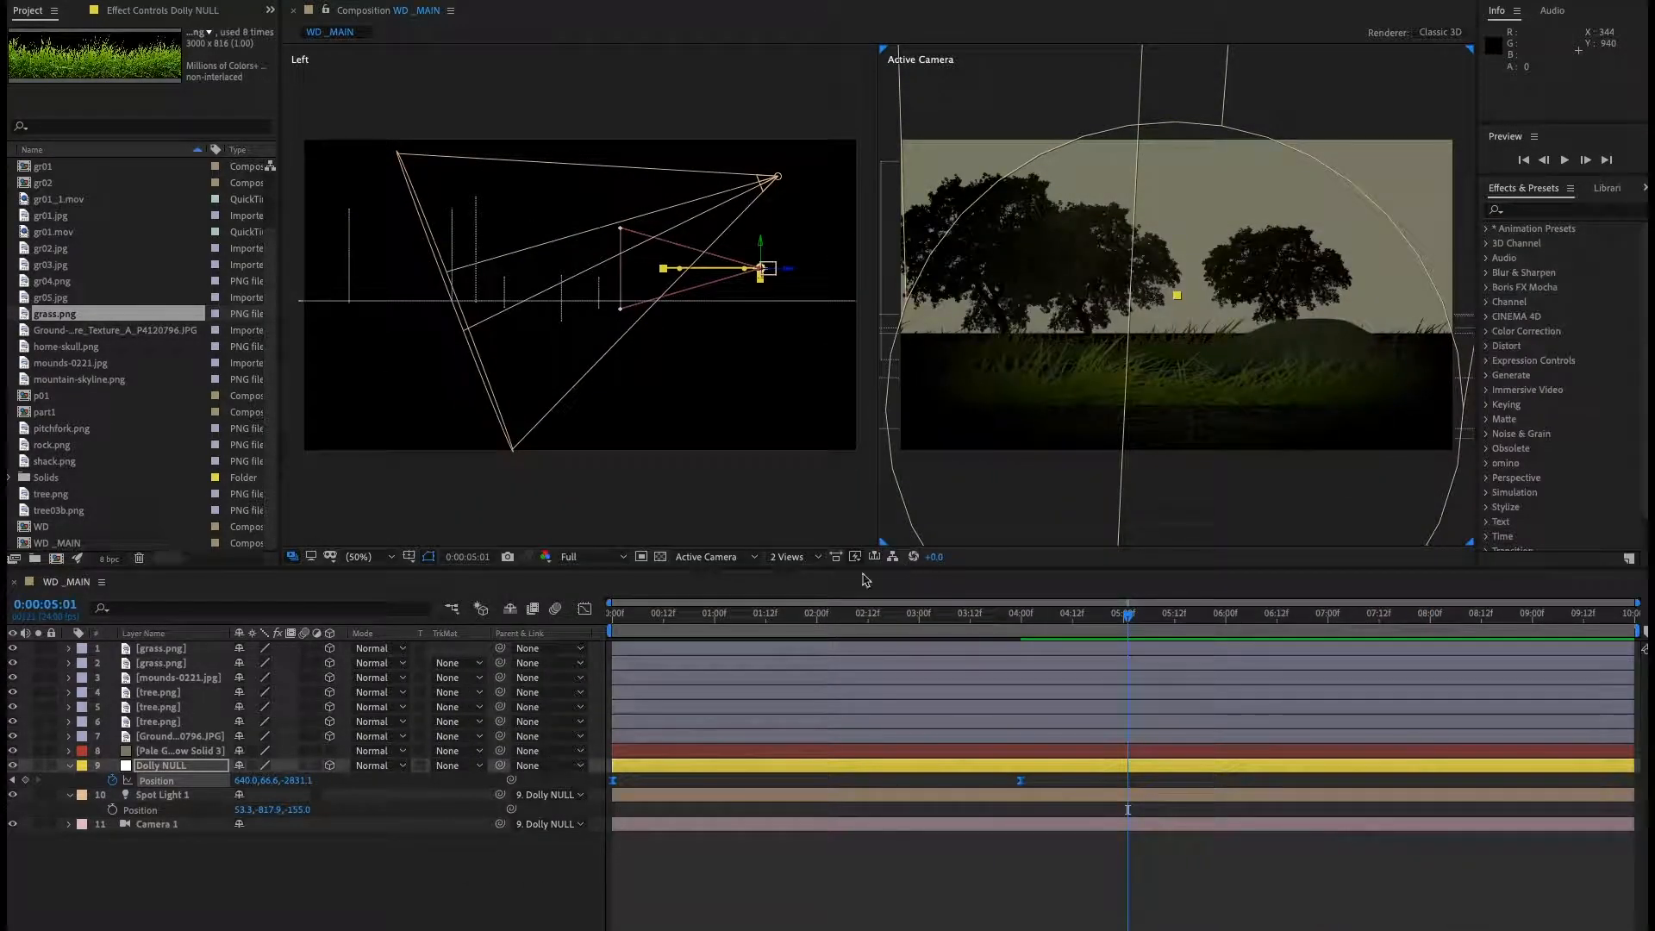
Return to the start of the timeline, create a new adjustment layer and move it to the top of the layer stack.
left_click(391, 894)
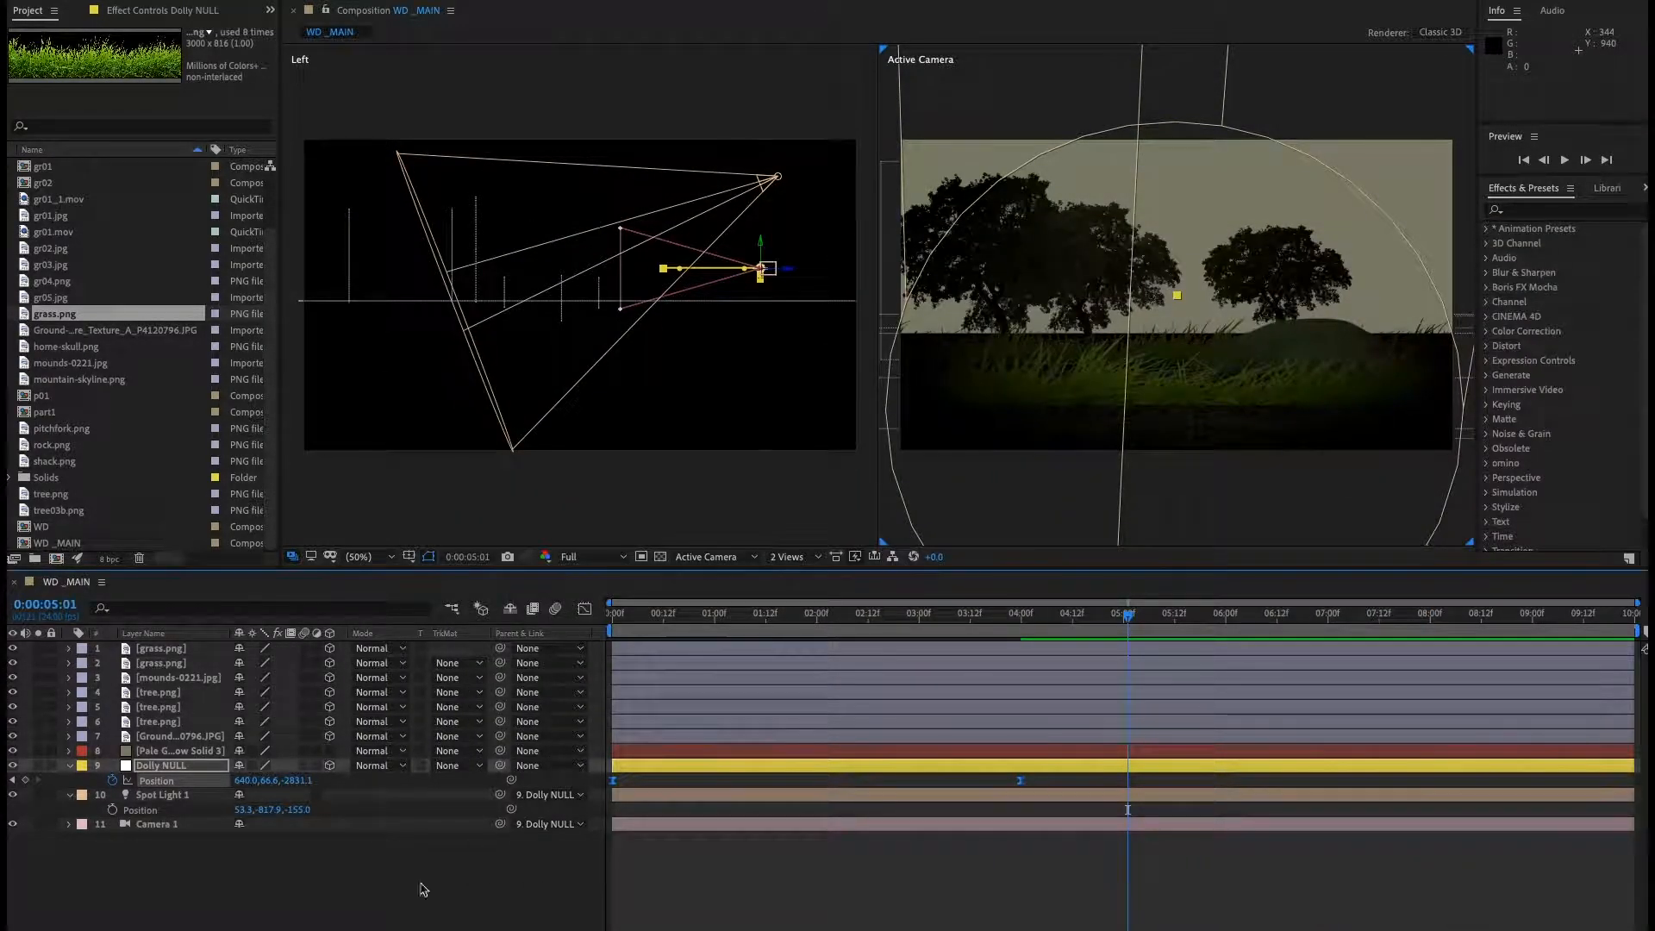
left_click_drag(739, 622, 521, 621)
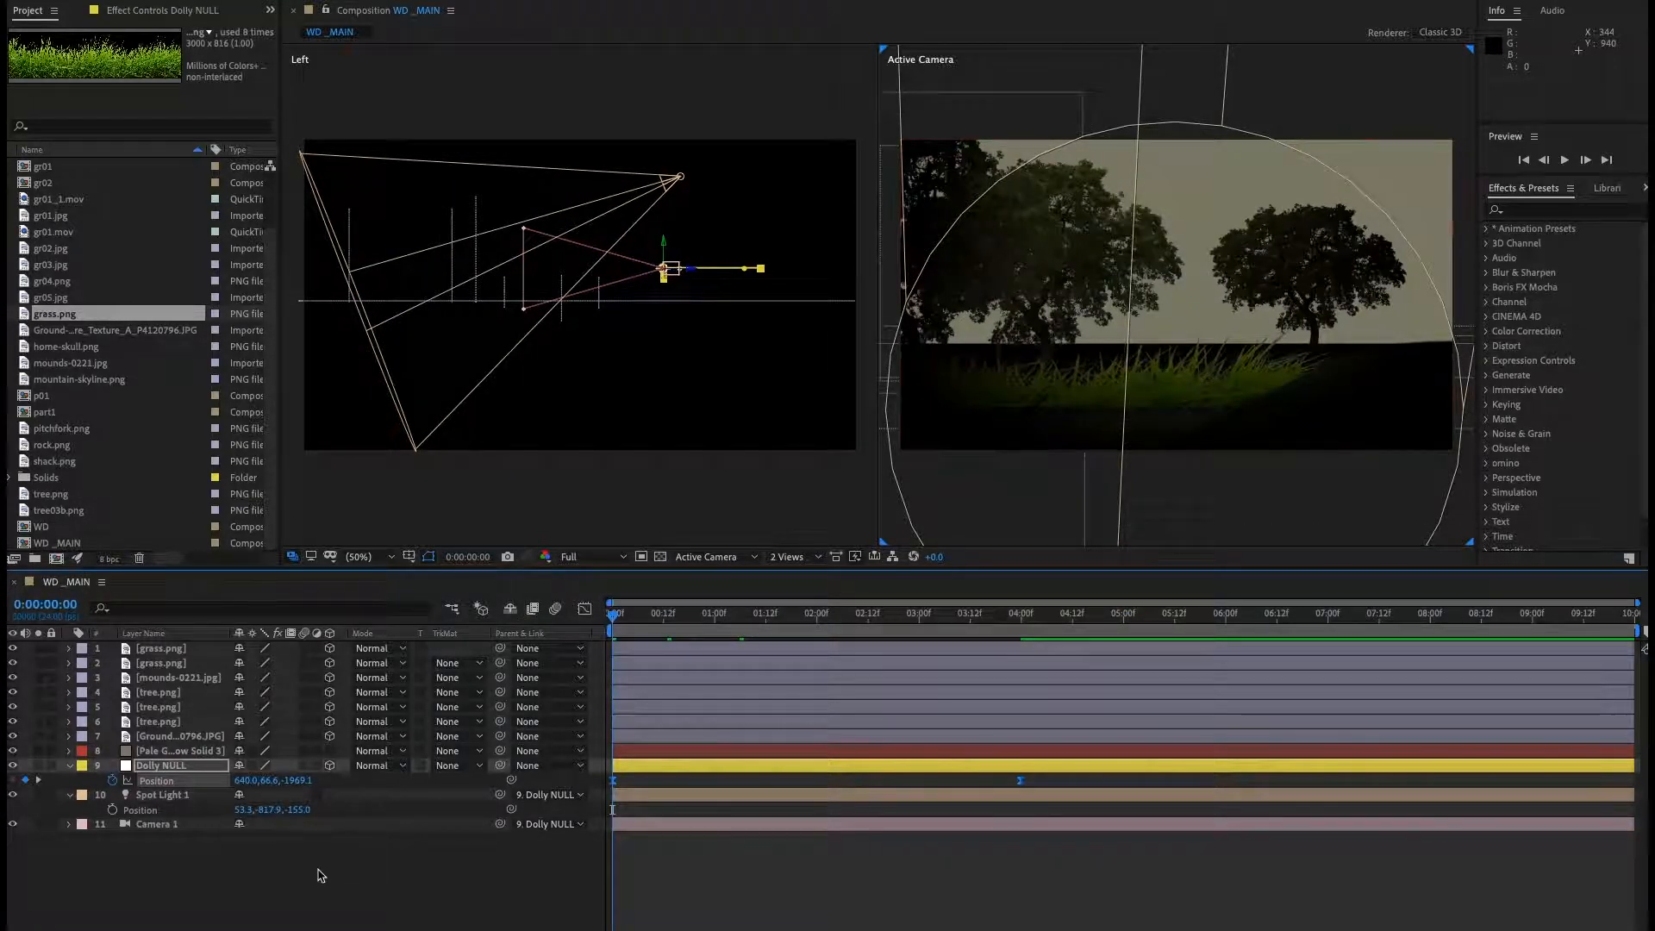
right_click(275, 774)
mouse_move(457, 784)
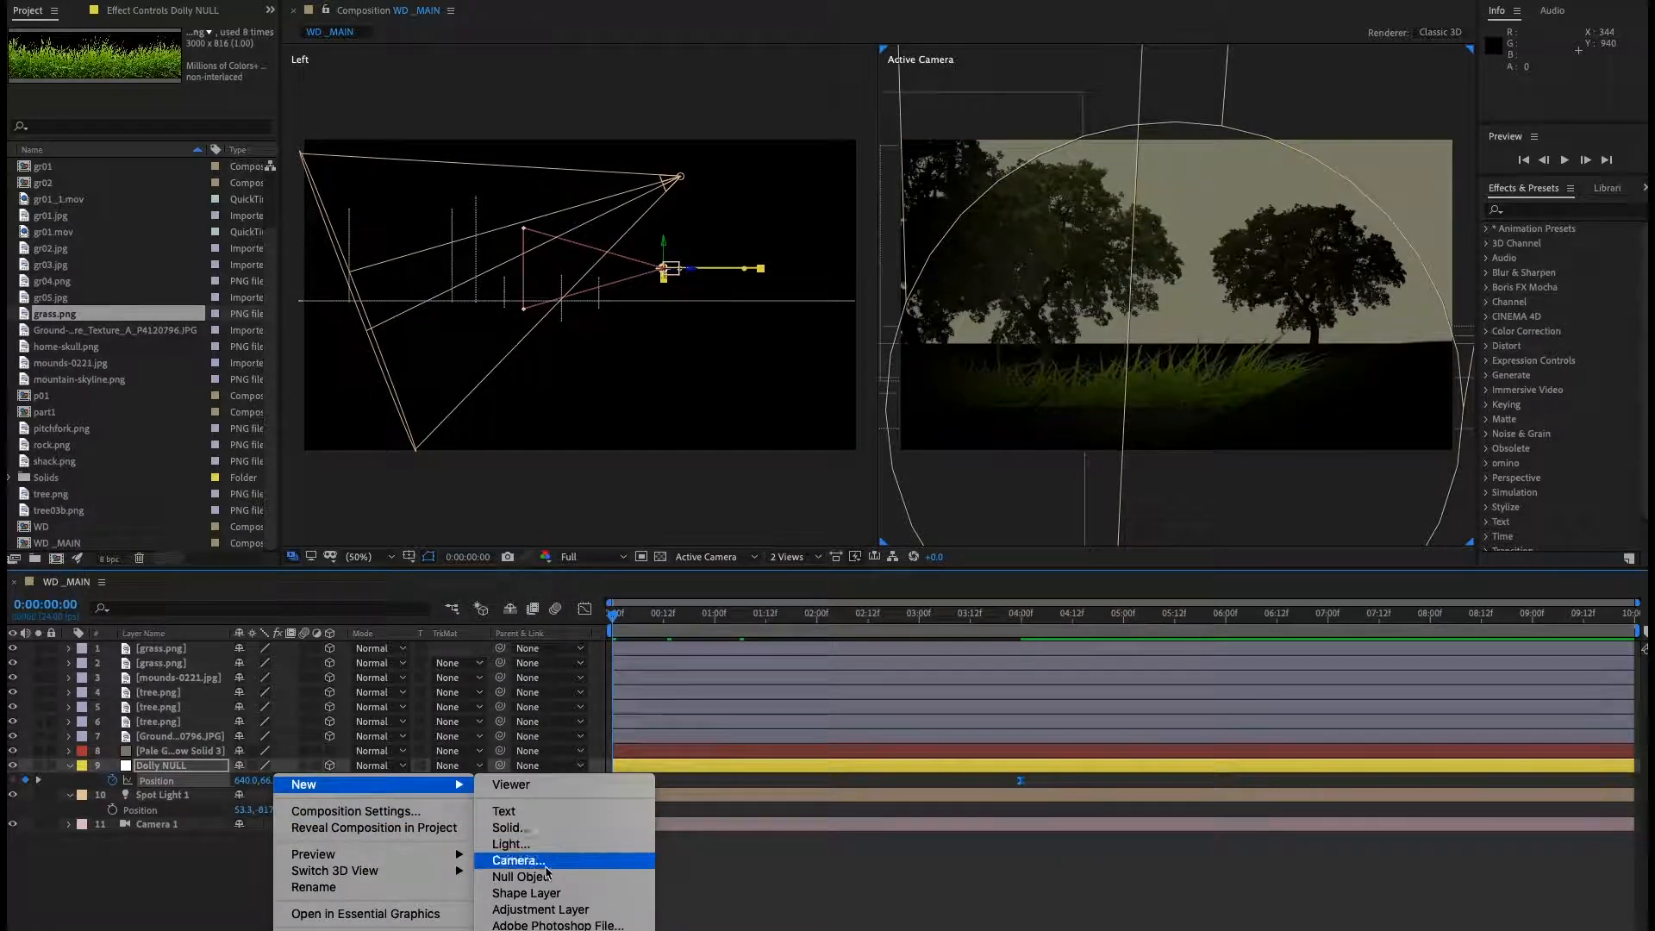
left_click(543, 909)
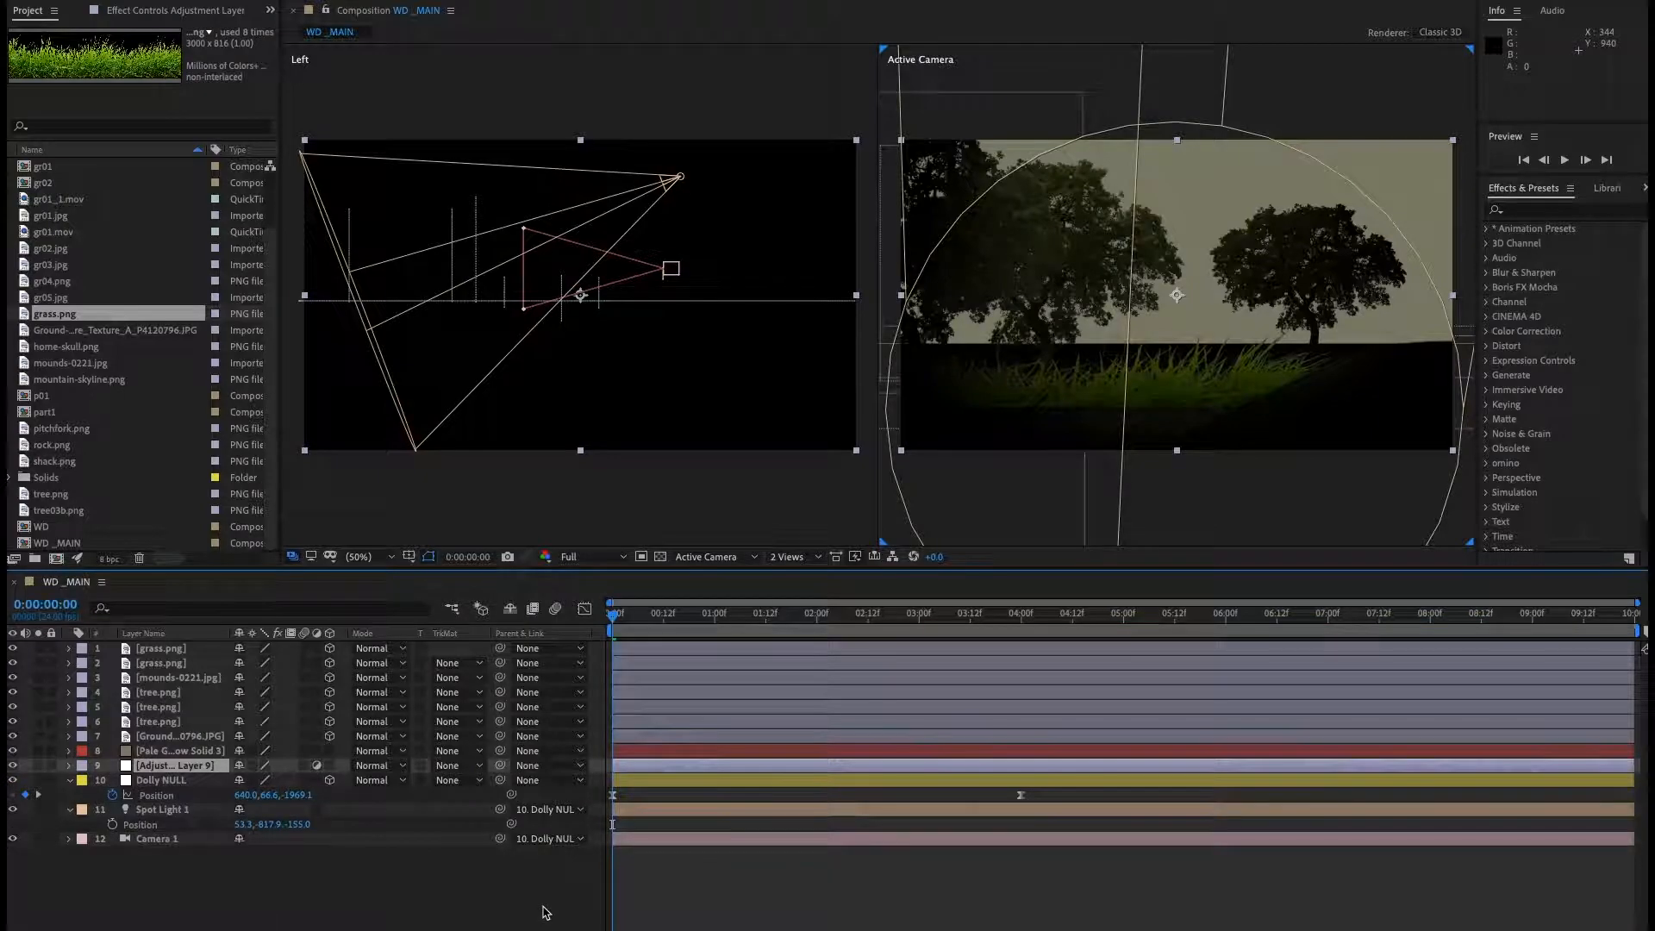
left_click_drag(203, 771, 133, 642)
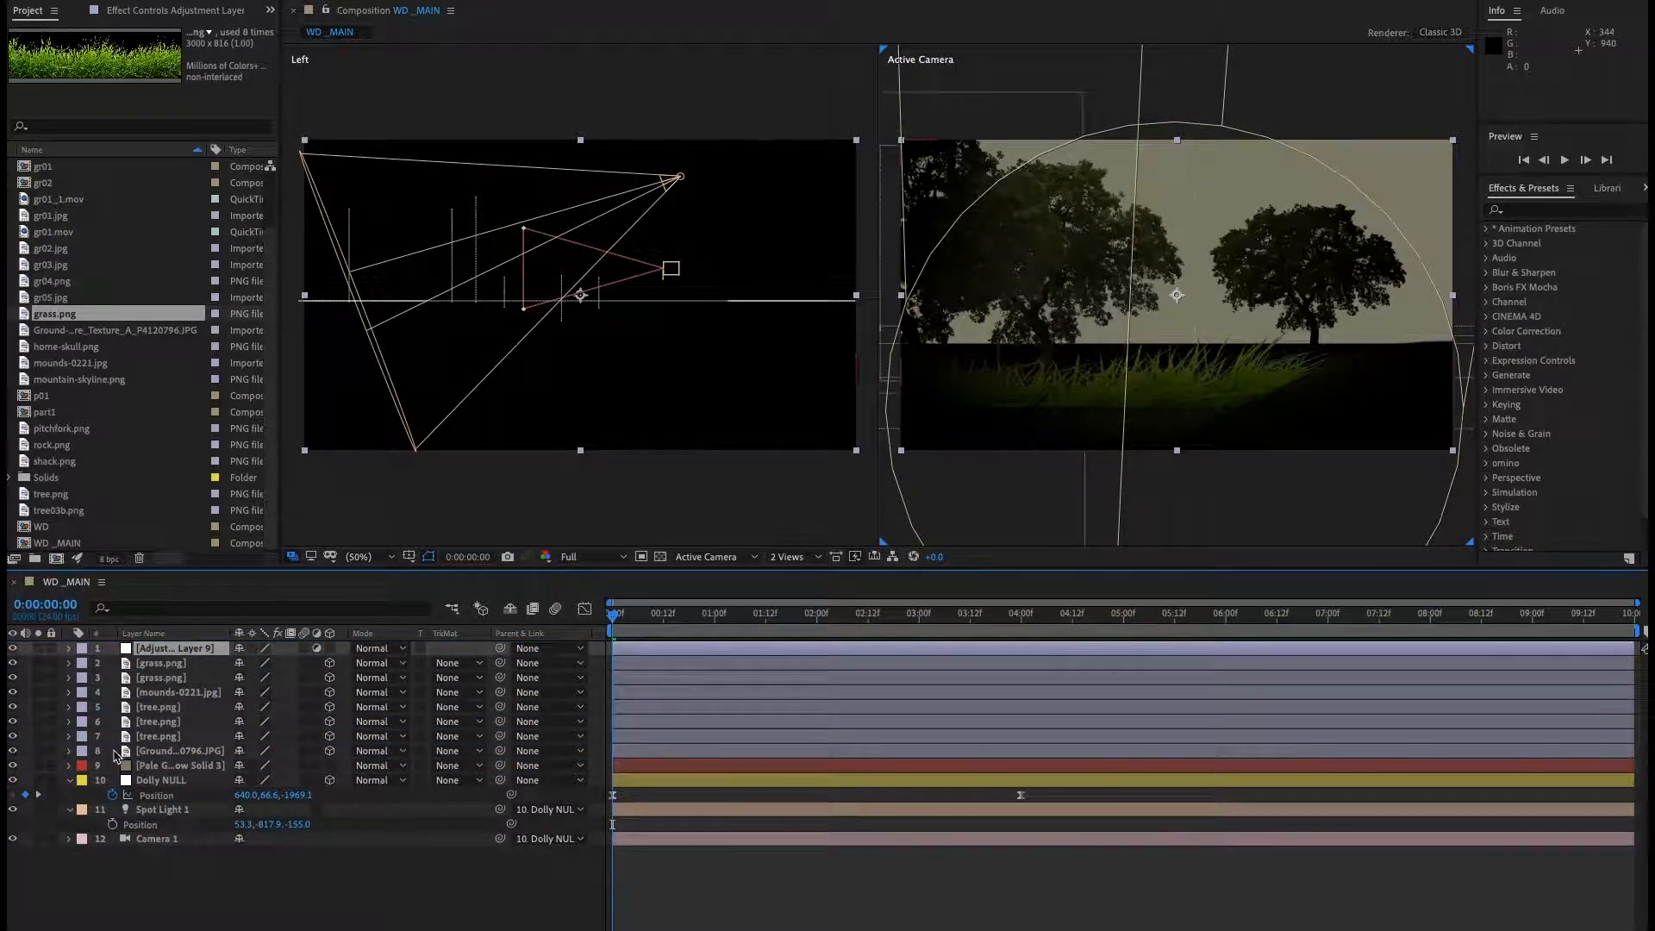
Collapse all layers, then apply Hue/Saturation to the adjustment layer with Master Saturation set to -61.
key("super+a")
left_click(70, 781)
left_click(275, 908)
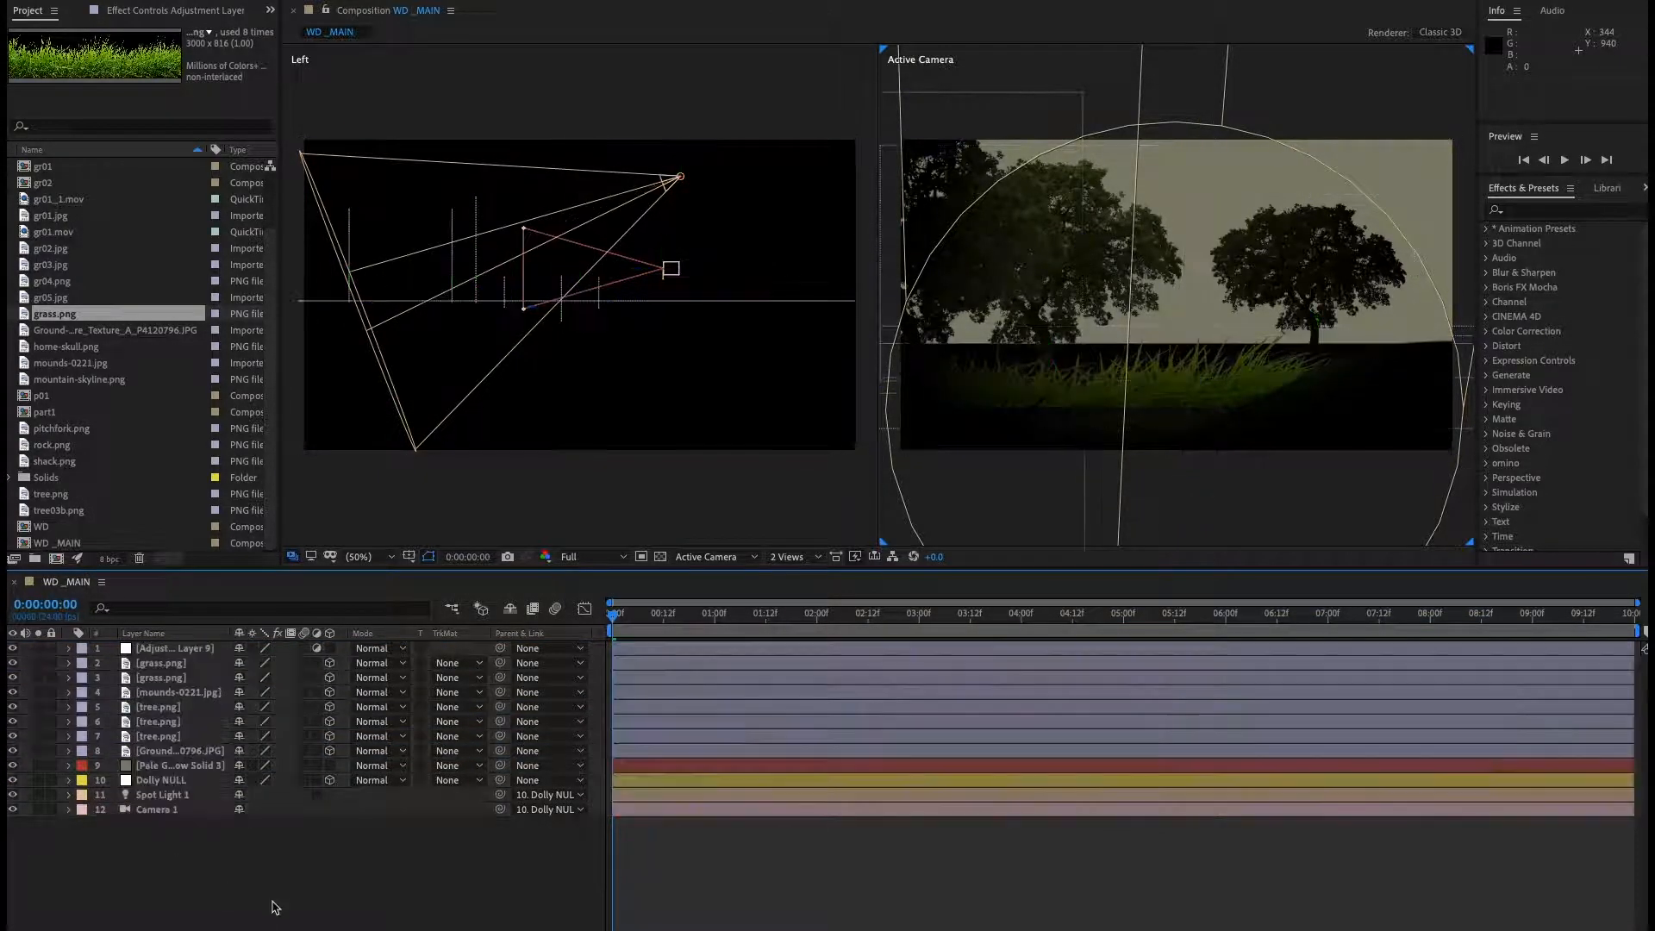
left_click(177, 648)
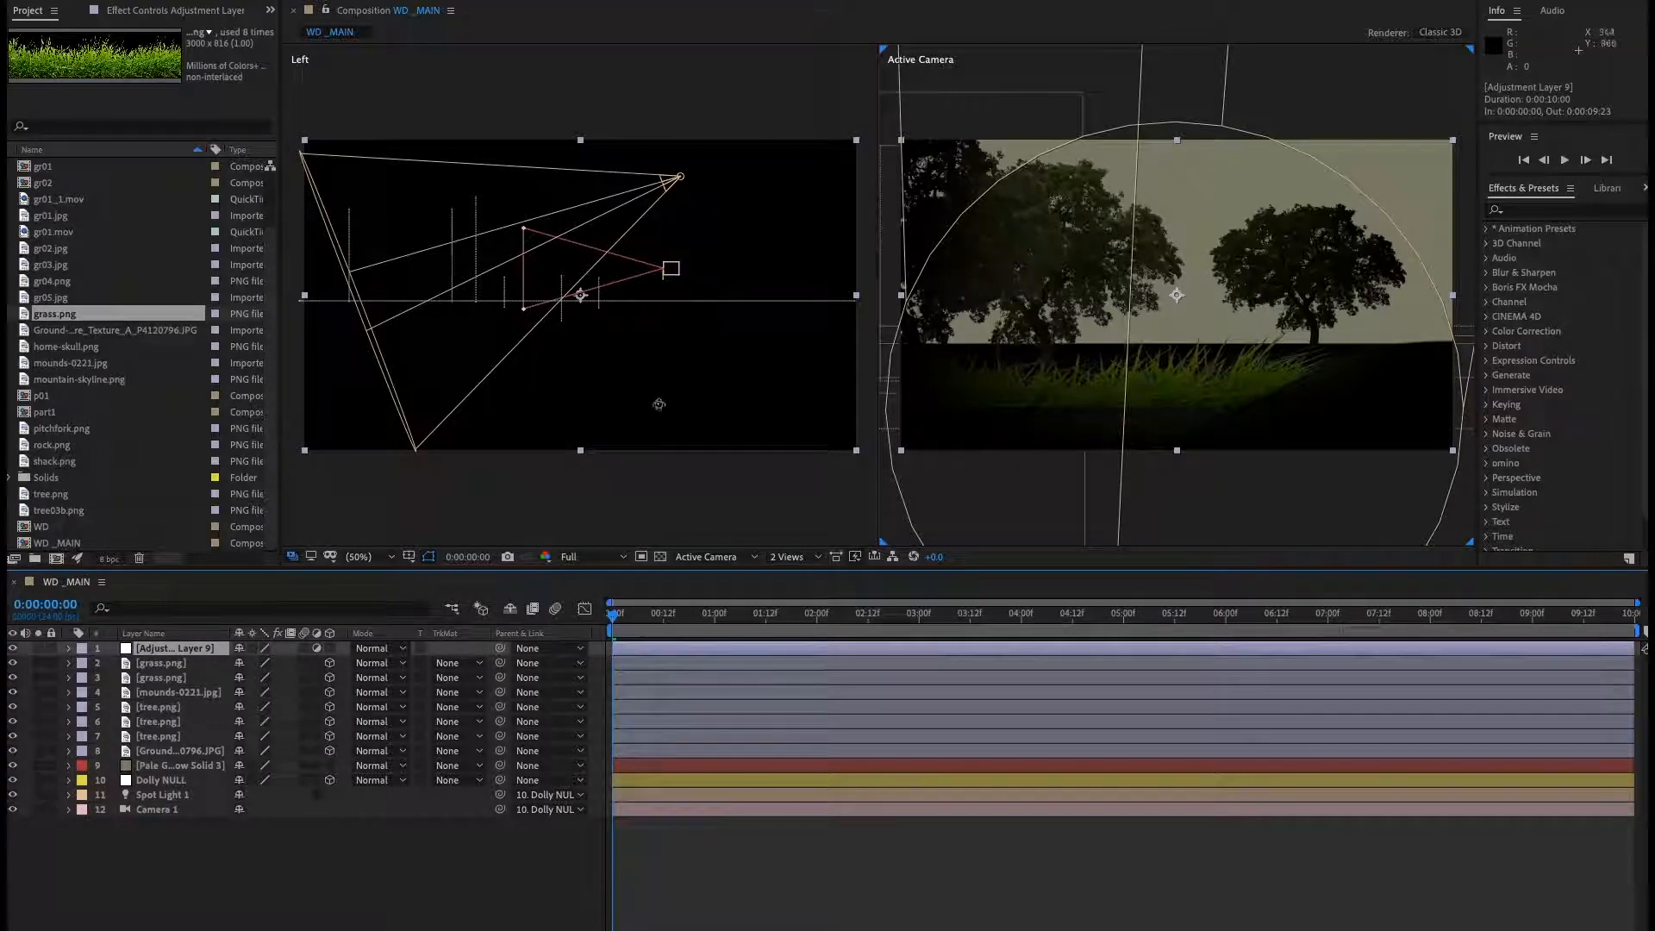
left_click(381, 0)
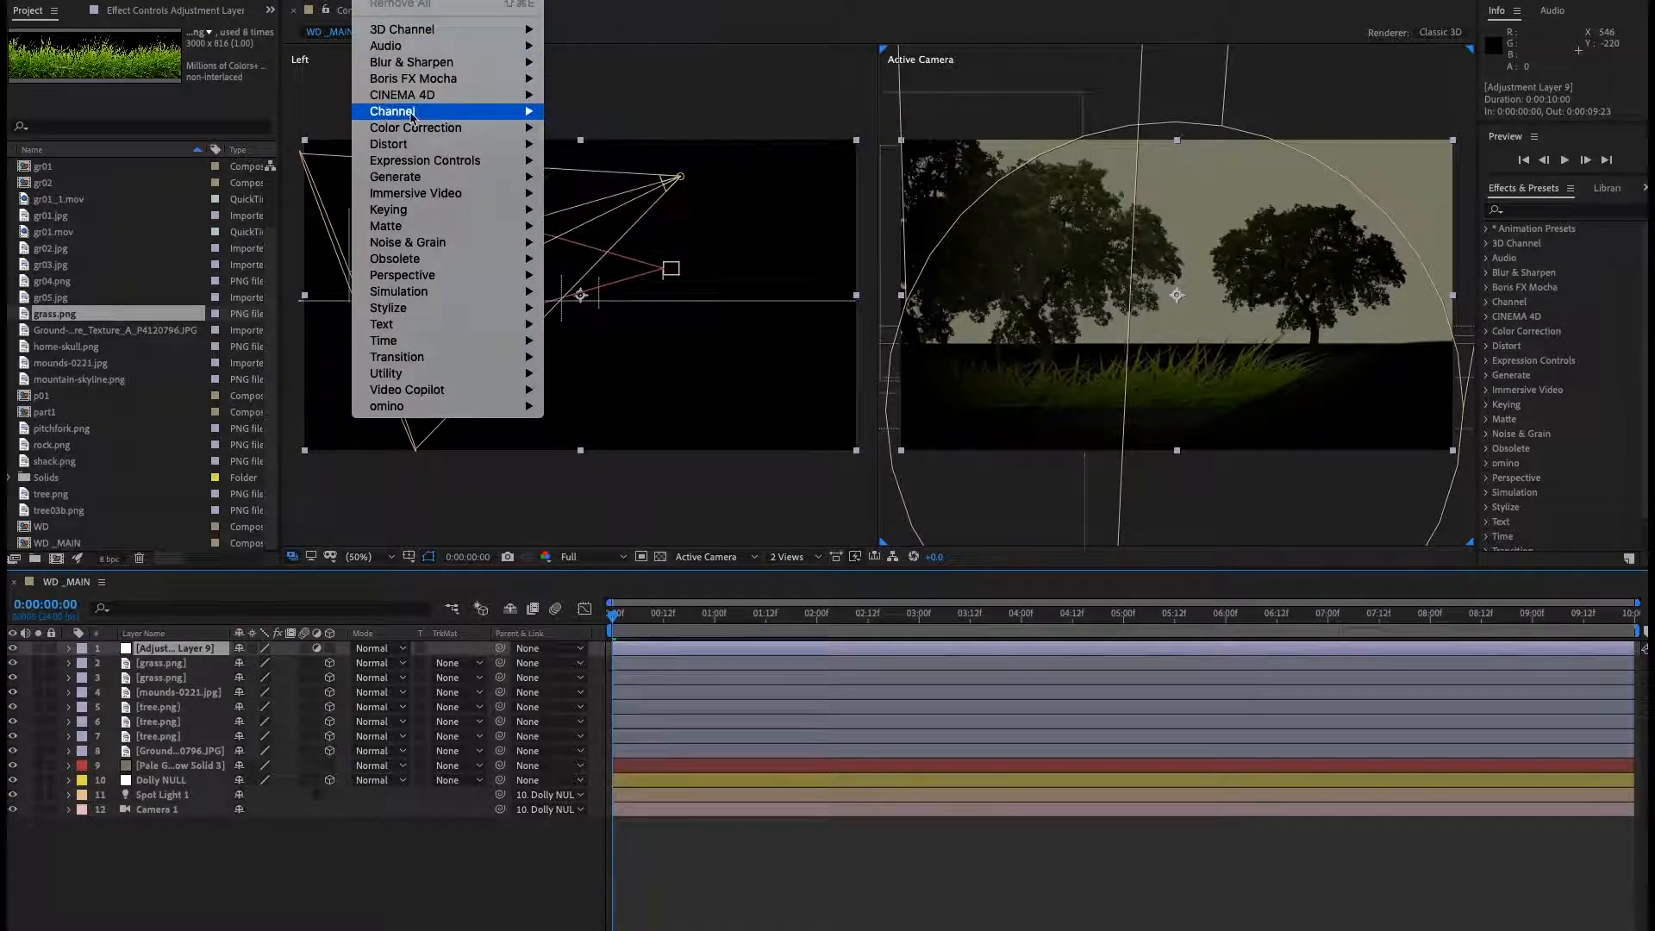
mouse_move(412, 136)
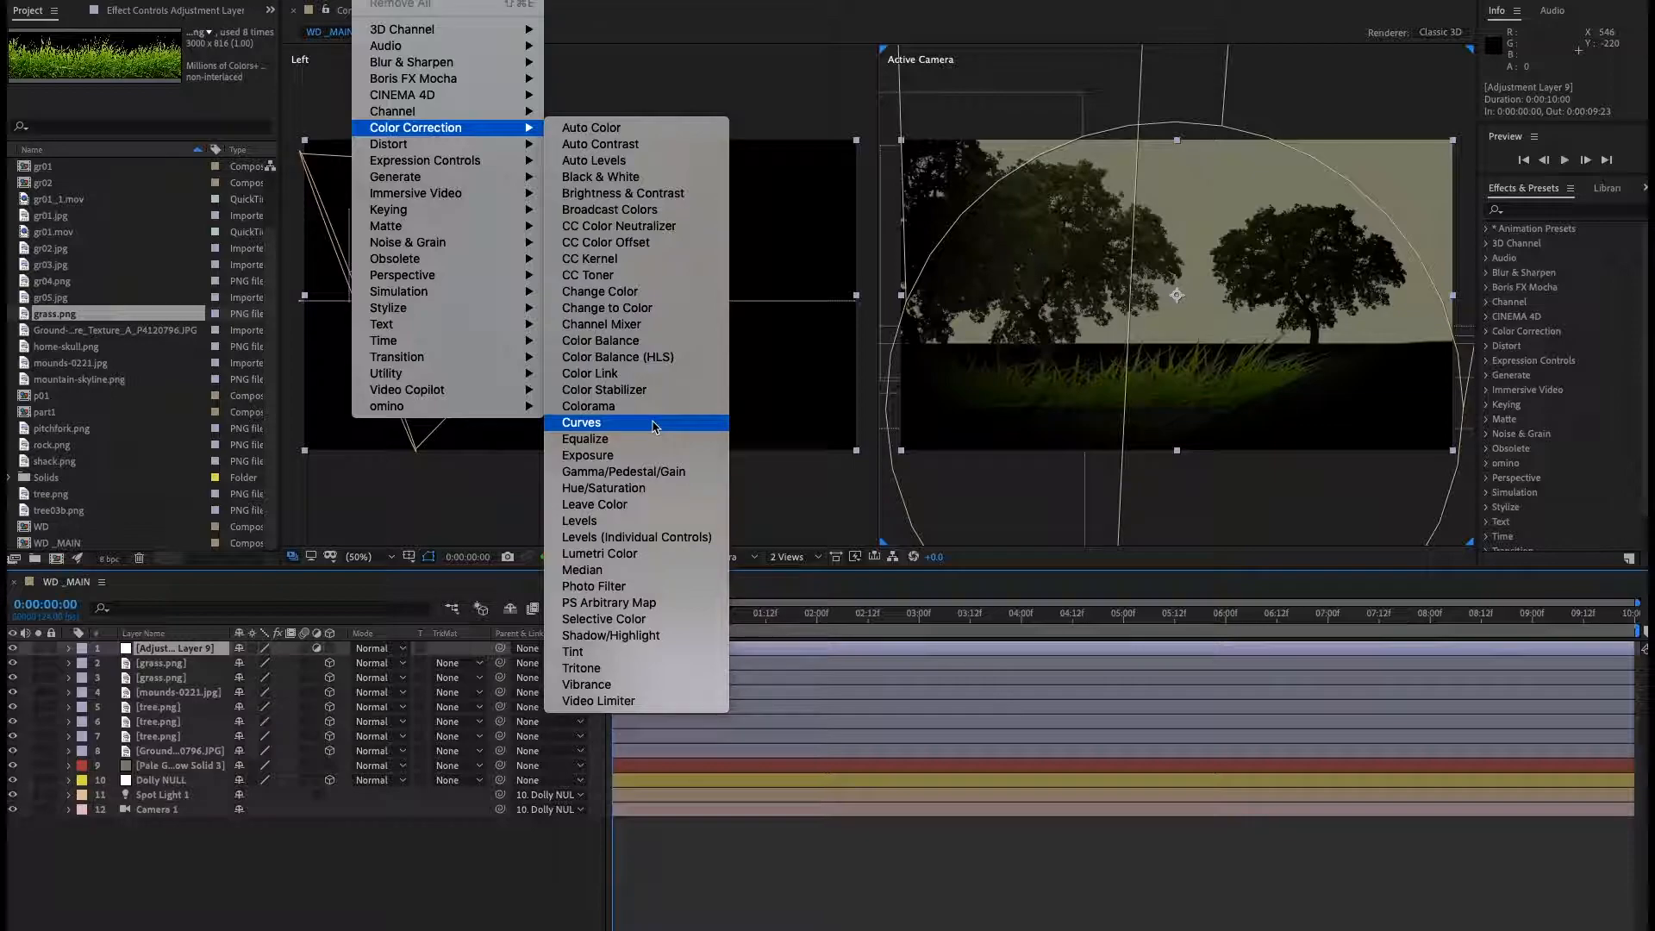
left_click(642, 488)
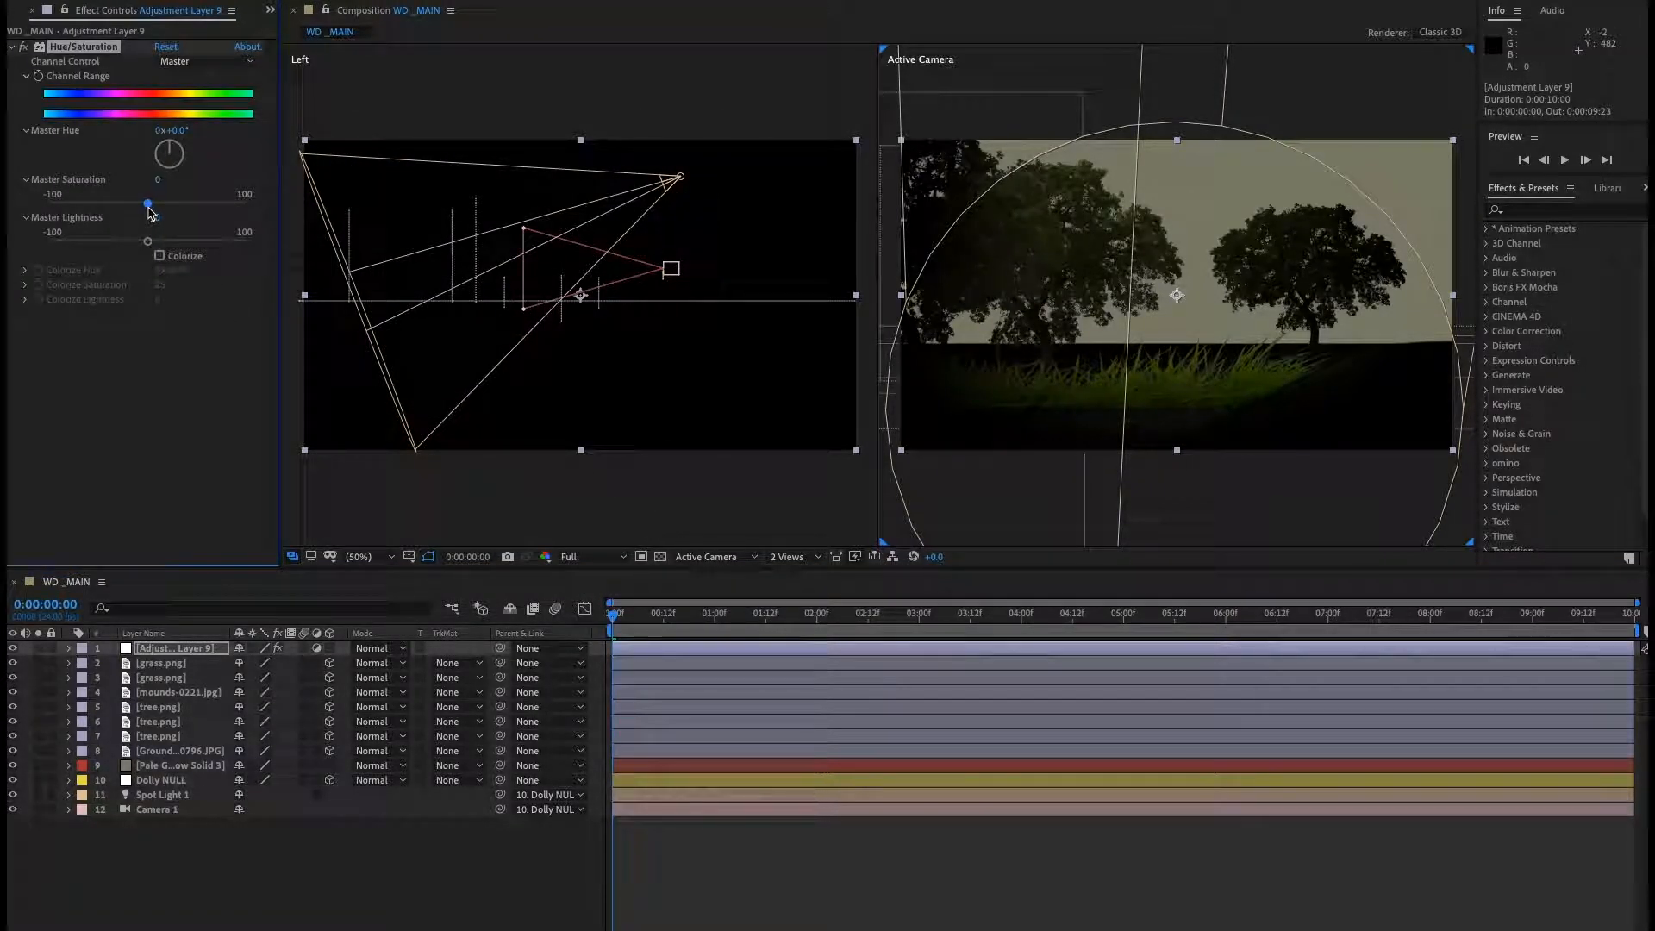
left_click_drag(148, 207, 89, 213)
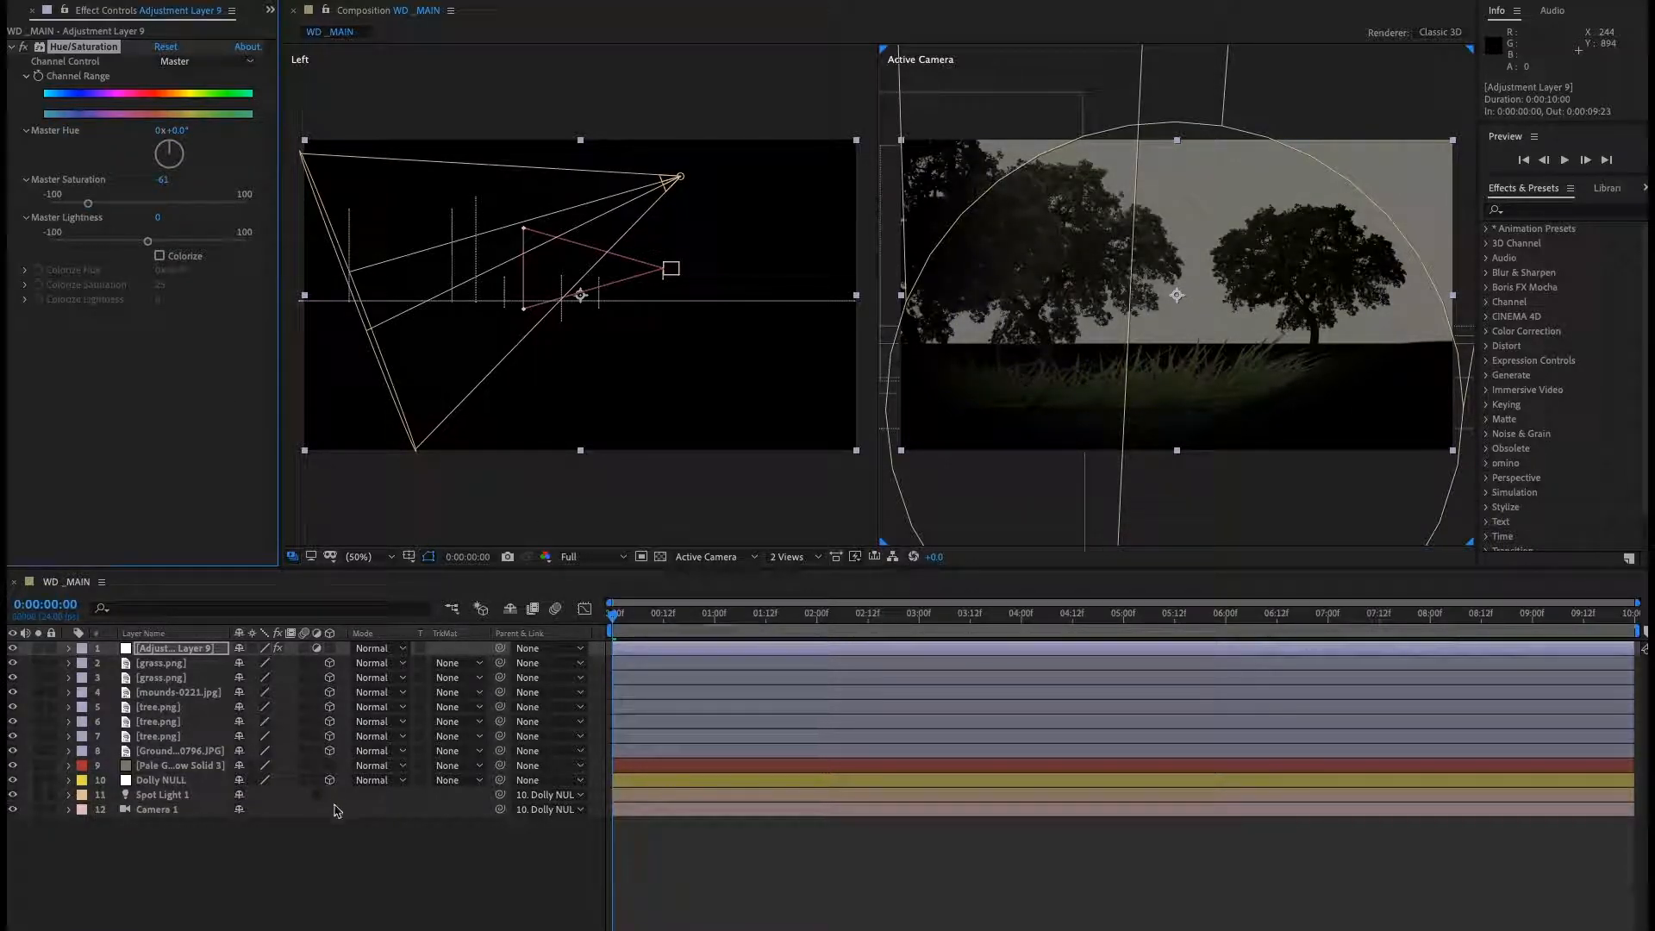
Add a second adjustment layer and apply Curves to it, pulling the curve down to darken the image.
left_click(323, 0)
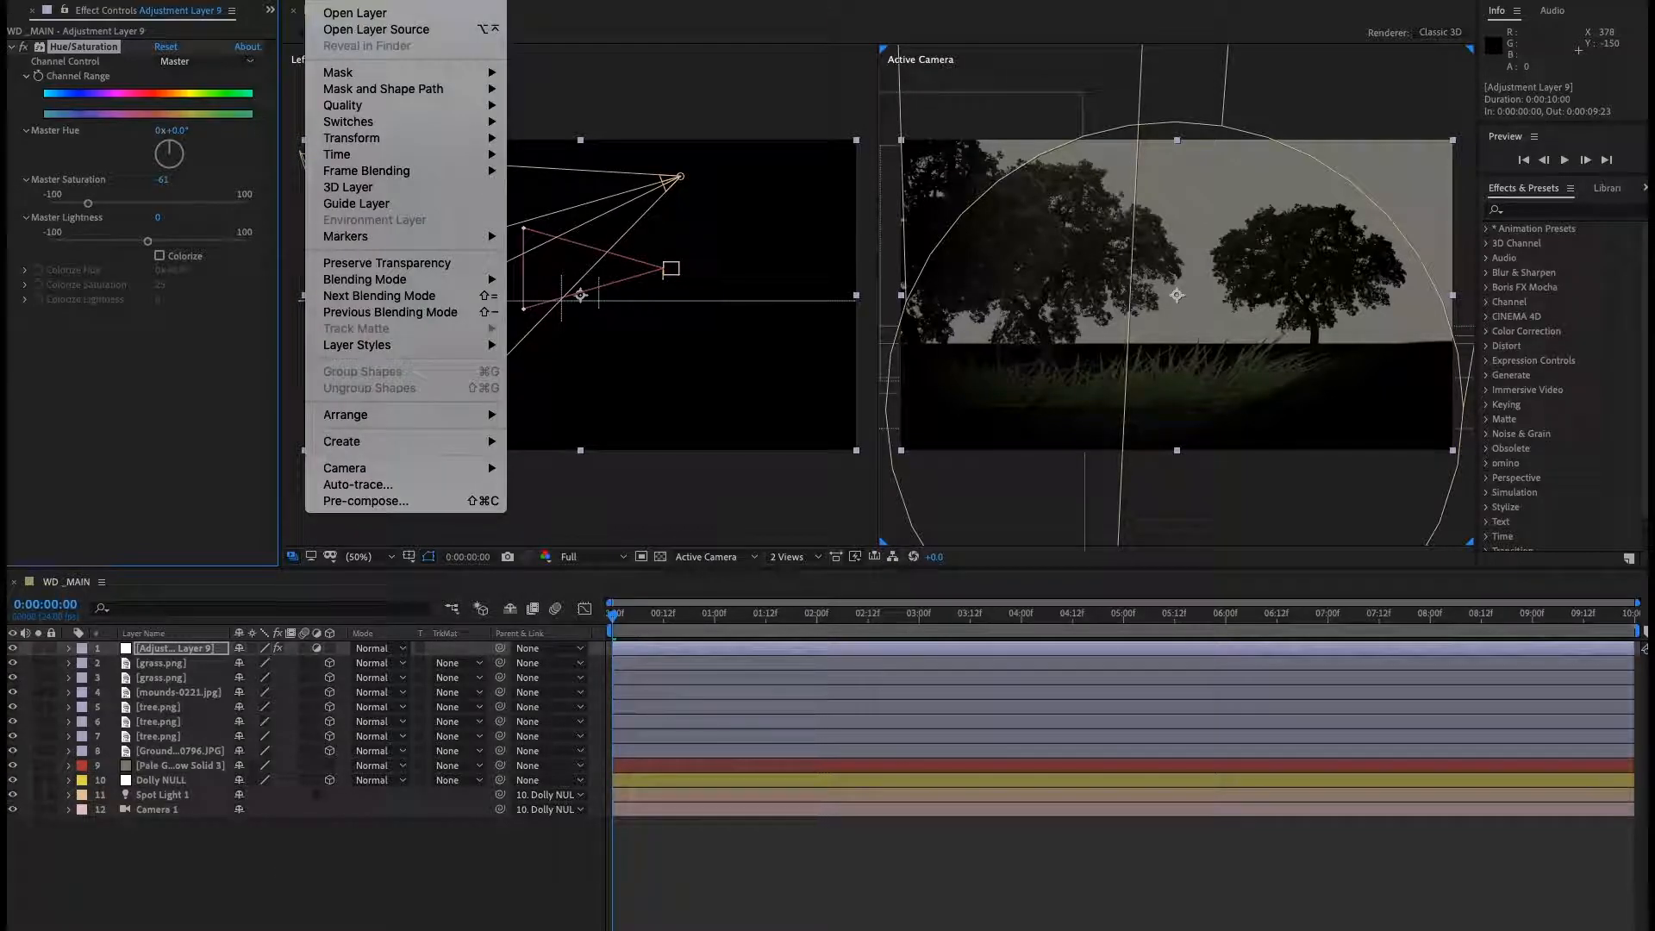
mouse_move(344, 0)
left_click(562, 78)
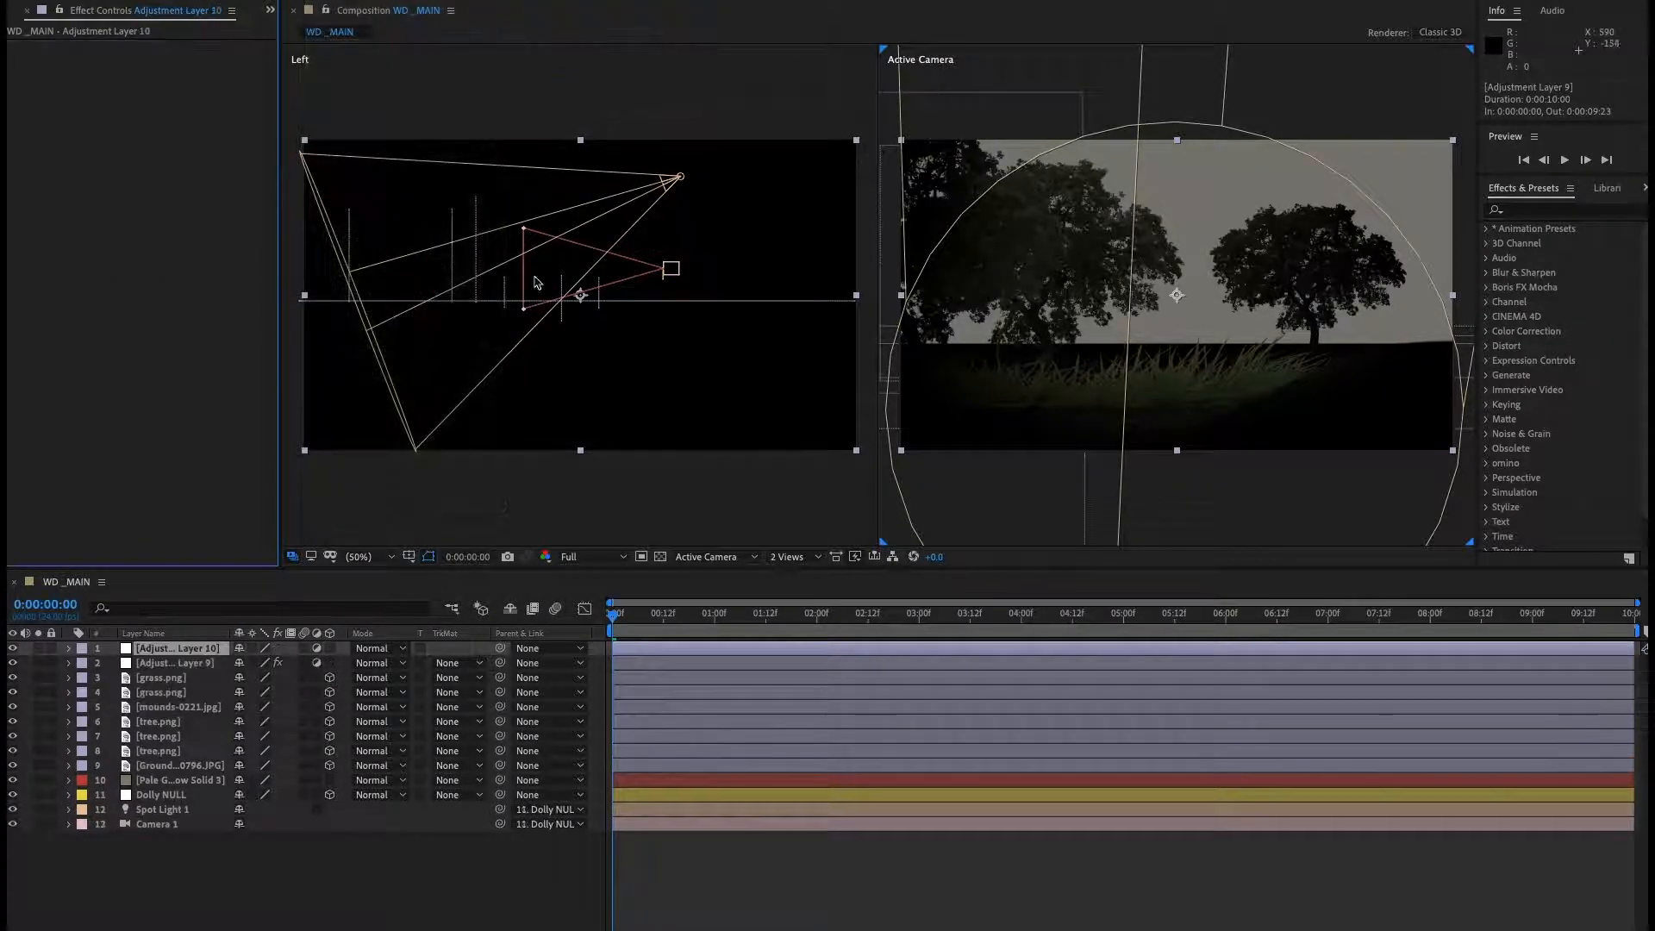
left_click(388, 3)
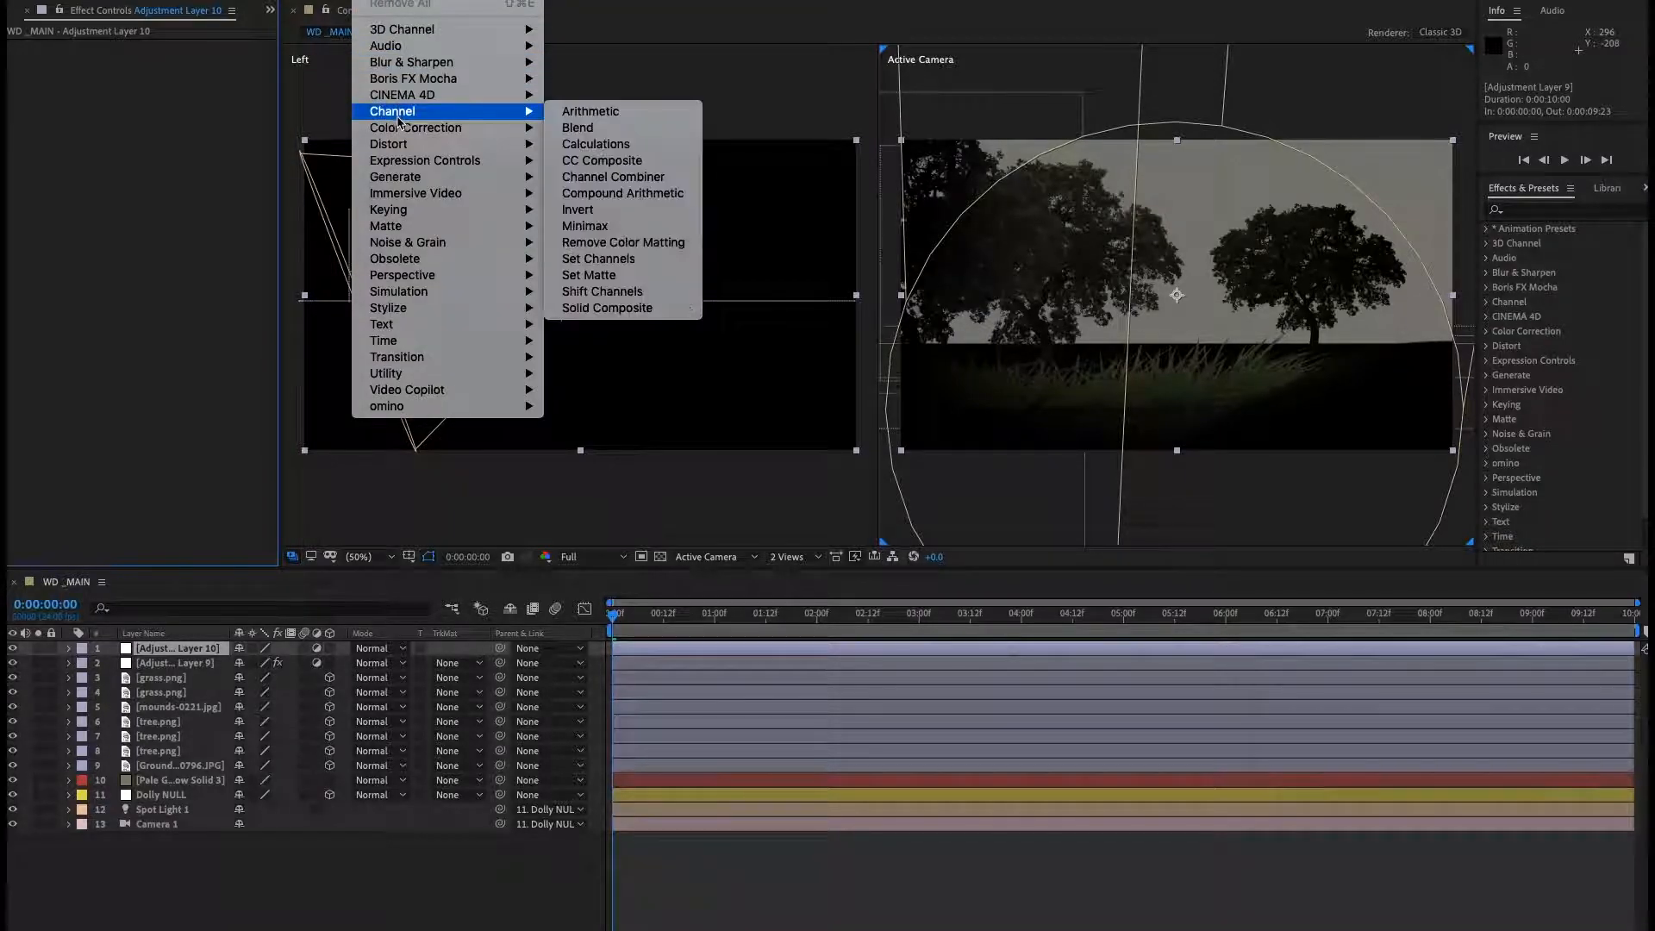
mouse_move(482, 127)
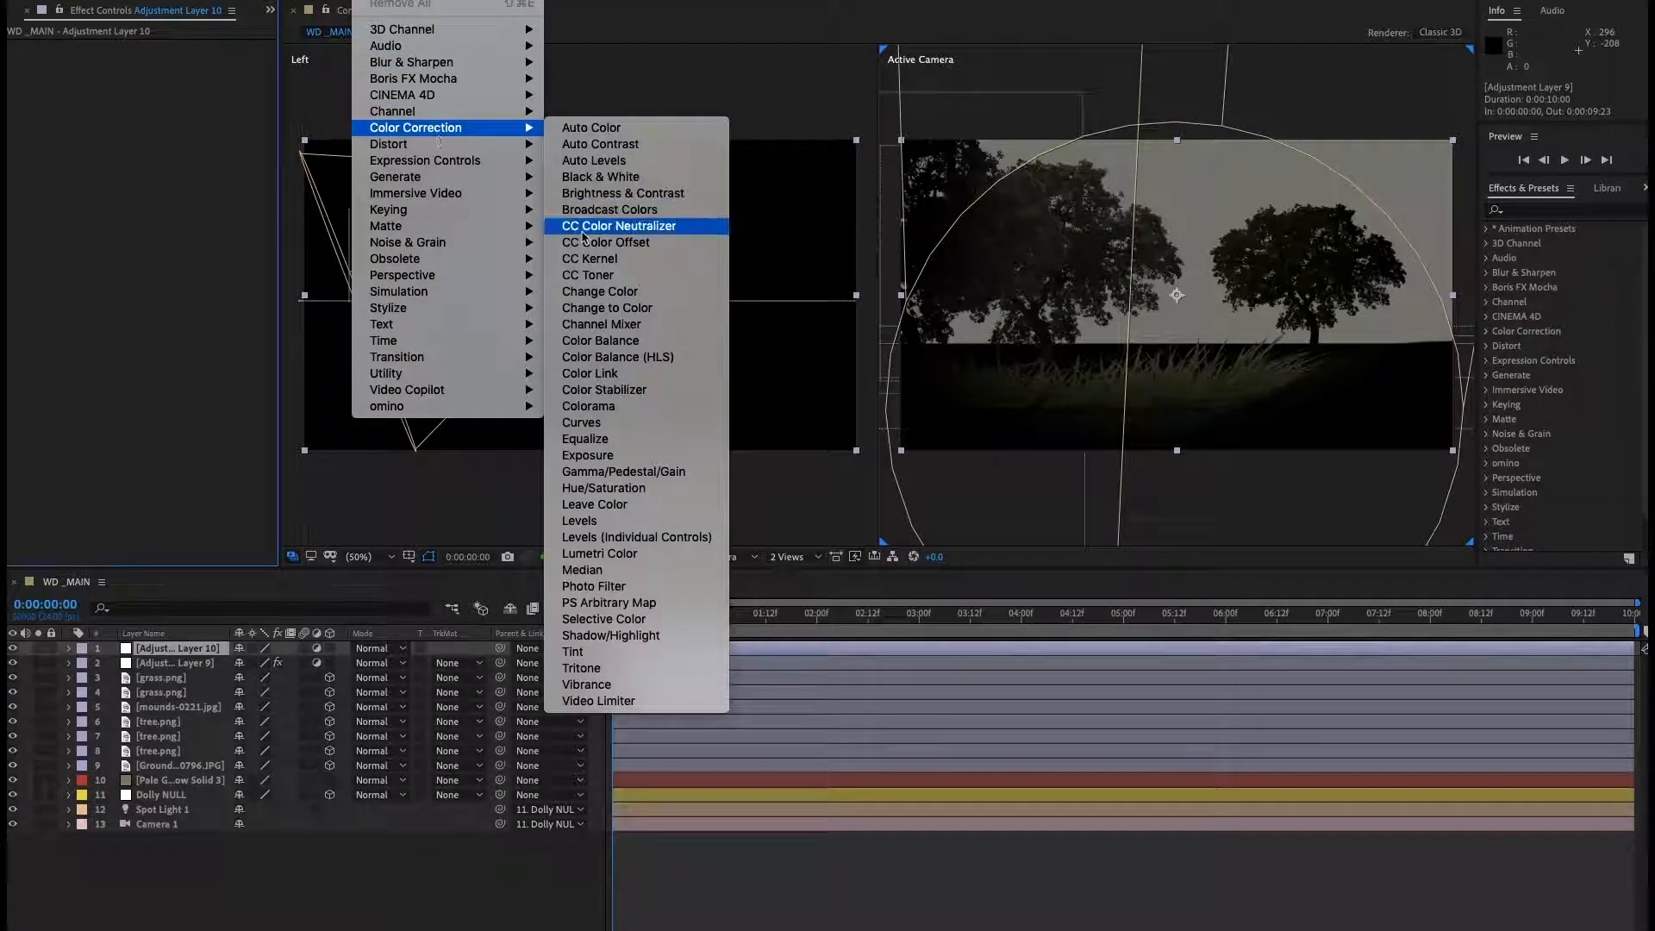
left_click(595, 423)
left_click_drag(147, 224, 161, 238)
Add a full-frame elliptical mask to the Curves adjustment layer, set it to inverted and increase its feather for a vignette.
left_click(160, 653)
left_click_drag(207, 0, 229, 21)
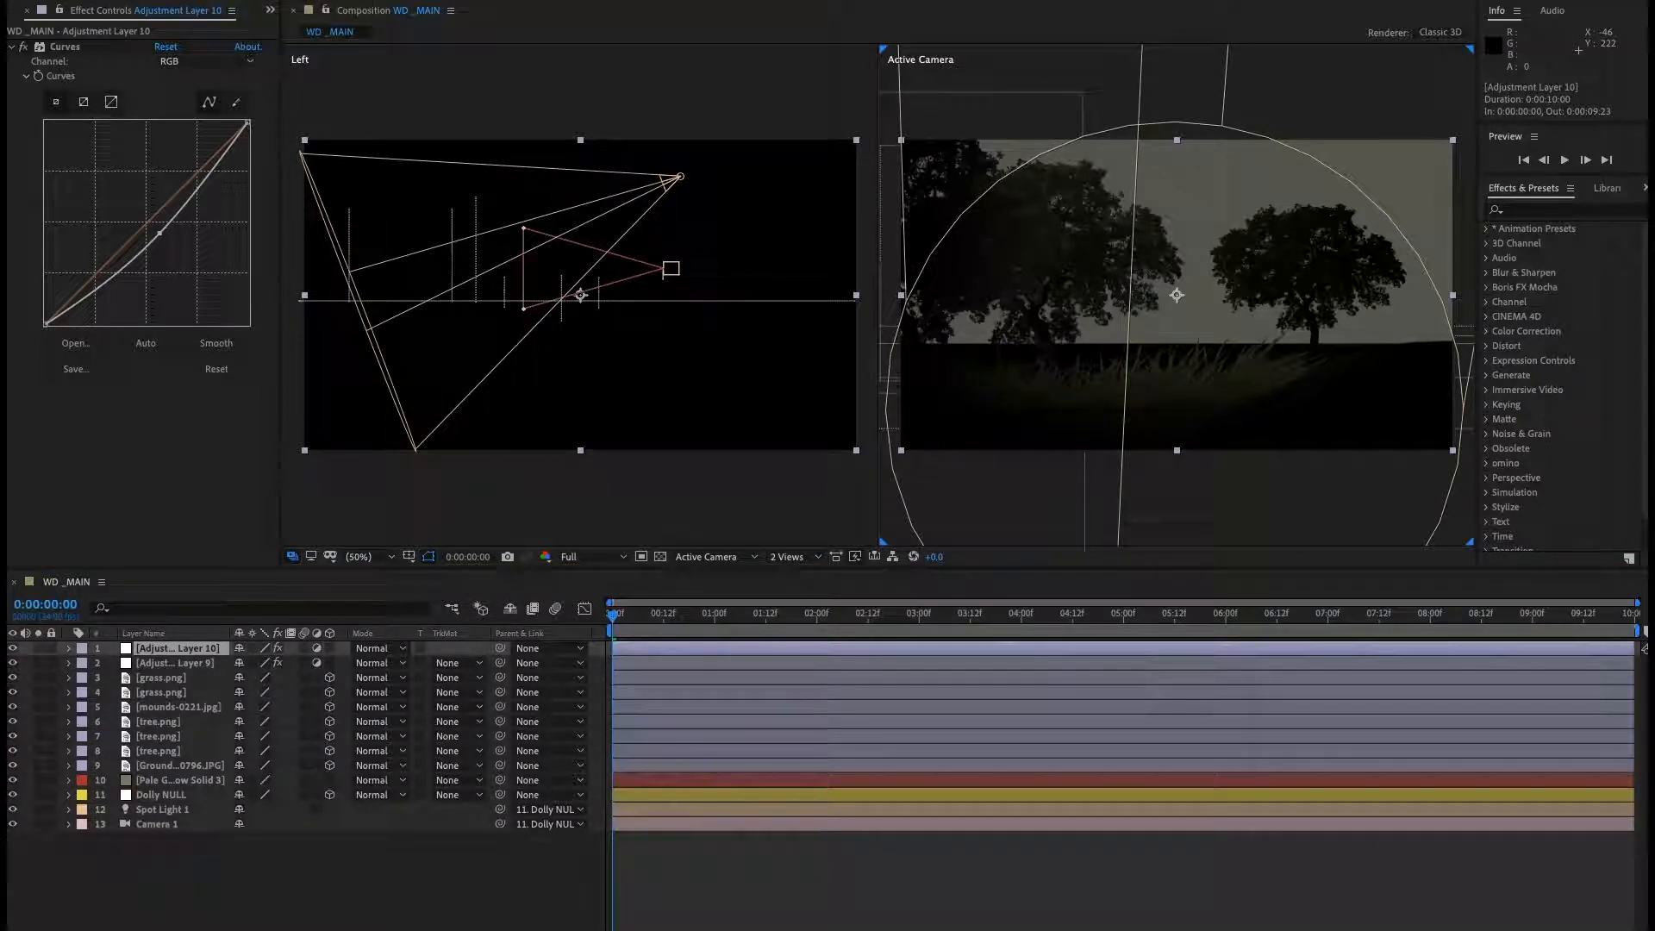
double_click(196, 1)
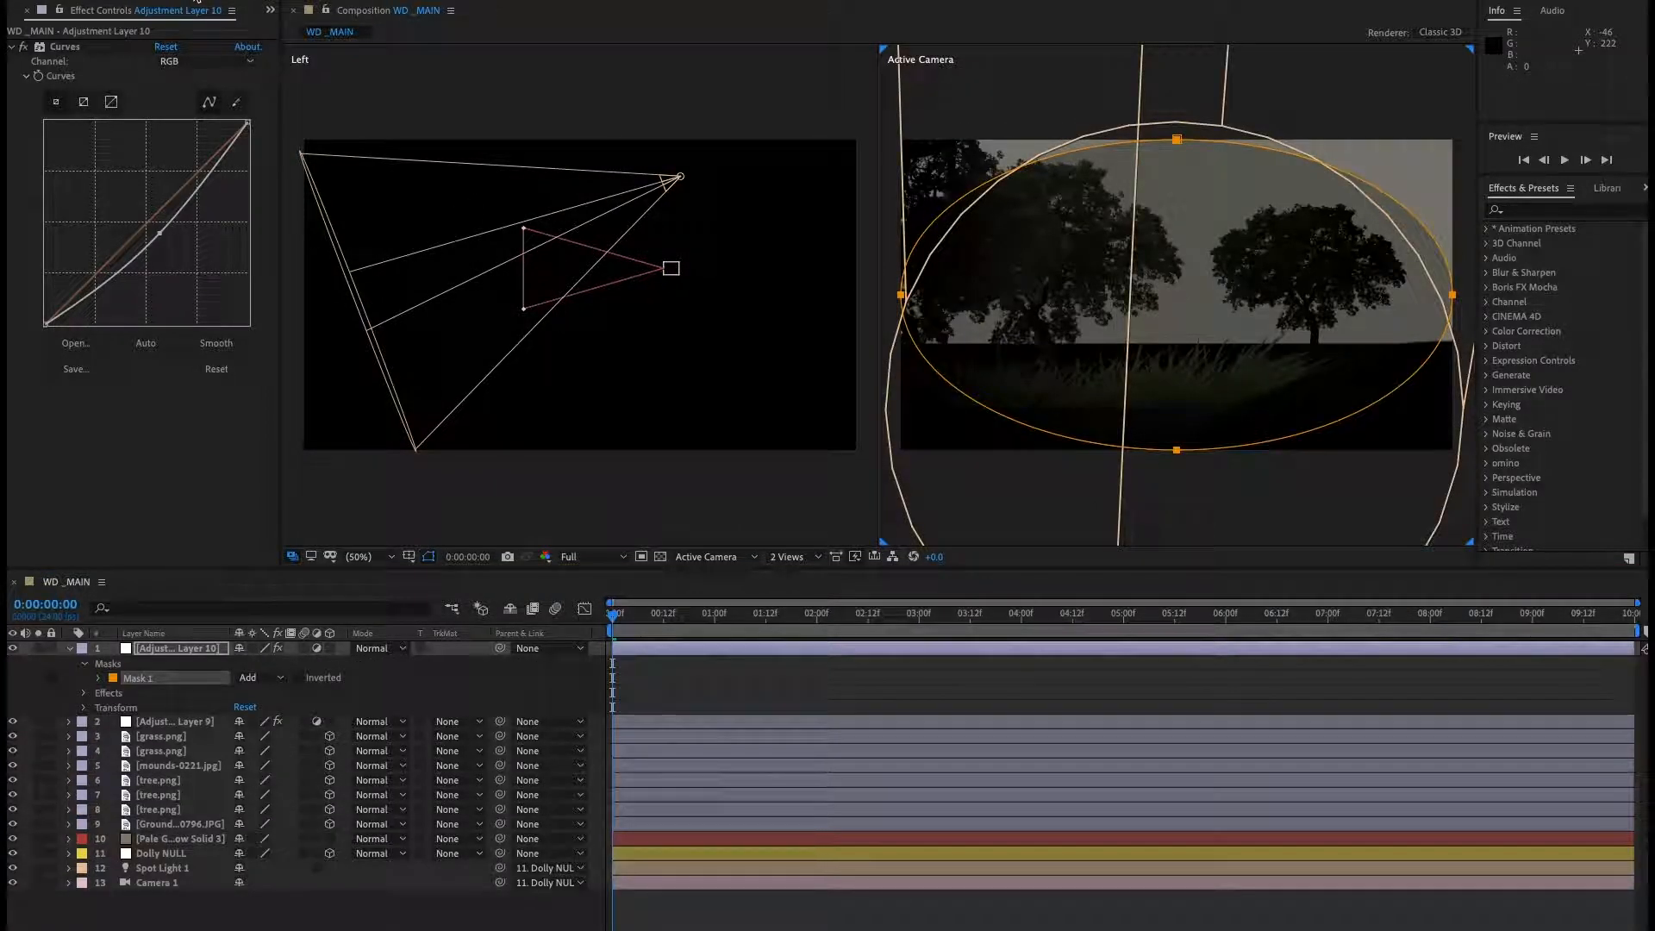
left_click(100, 678)
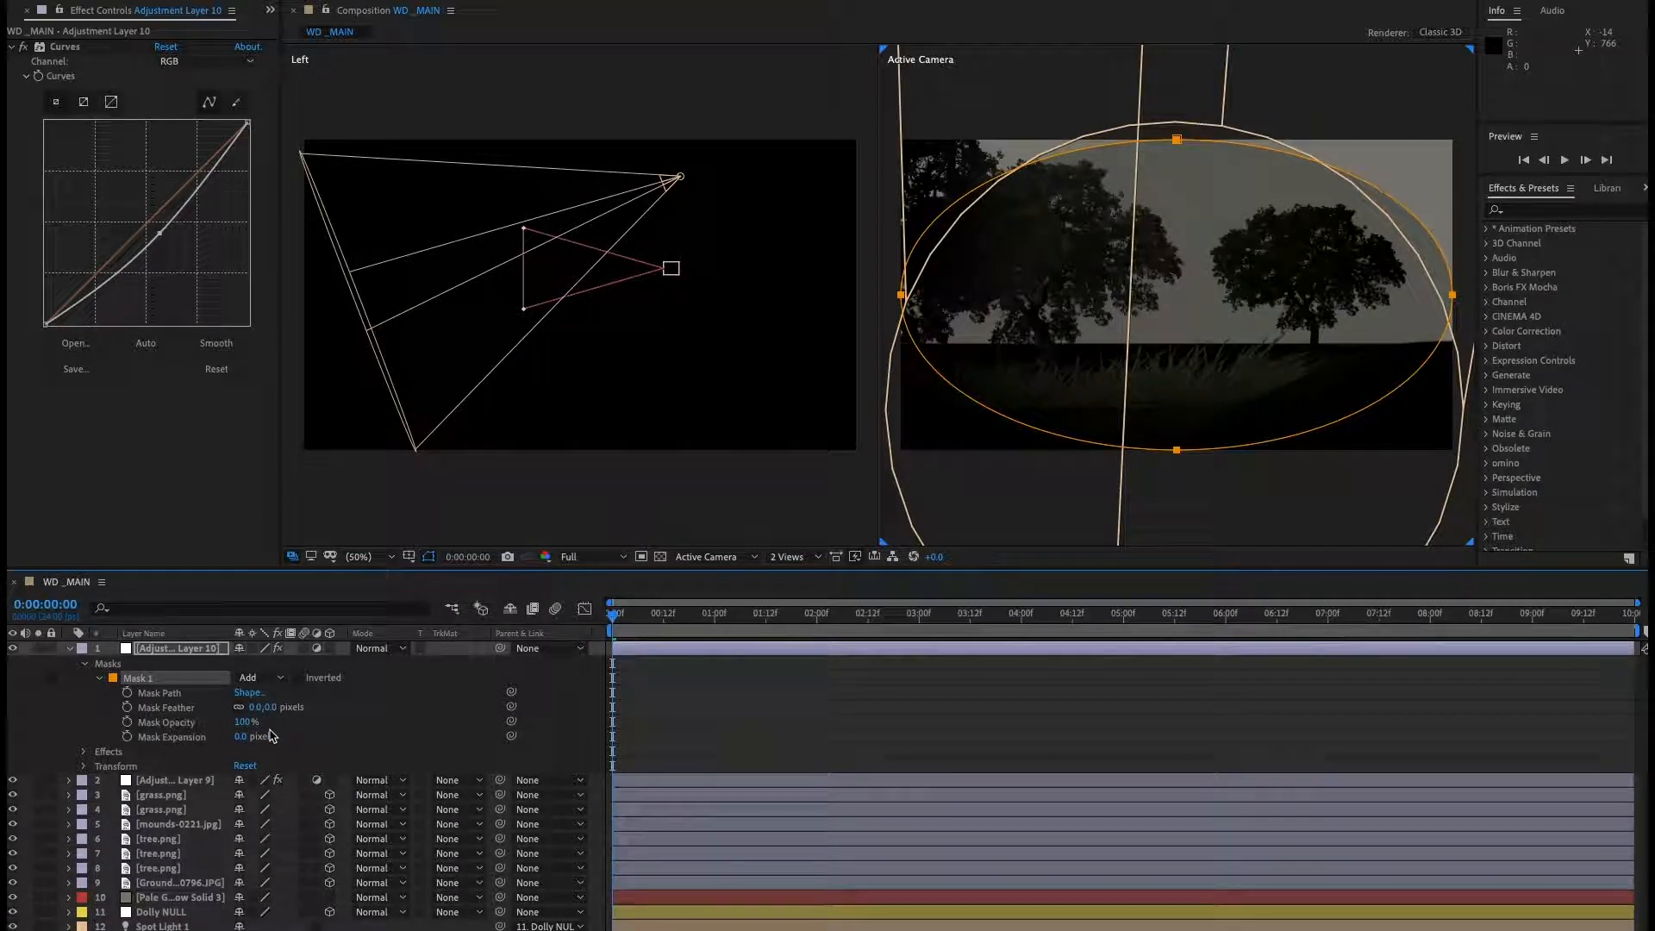
left_click(259, 678)
left_click(259, 724)
left_click_drag(259, 712, 357, 712)
left_click(69, 649)
left_click(288, 885)
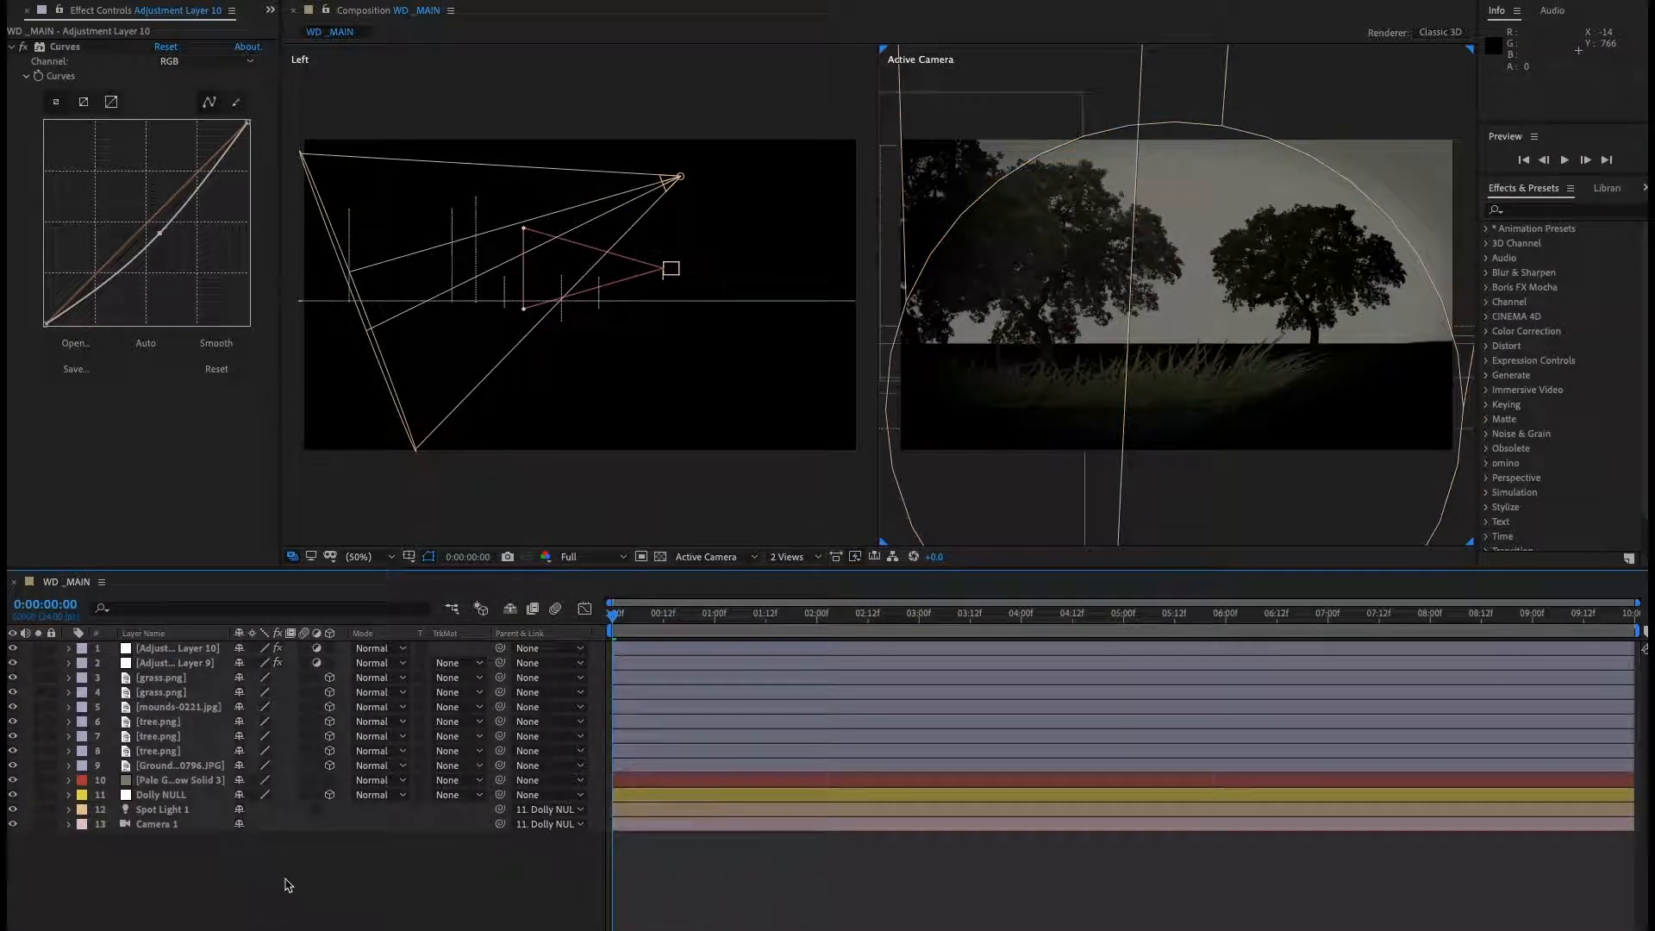
Create a third new adjustment layer at the top of the layer stack.
left_click_drag(642, 620, 473, 692)
left_click(535, 517)
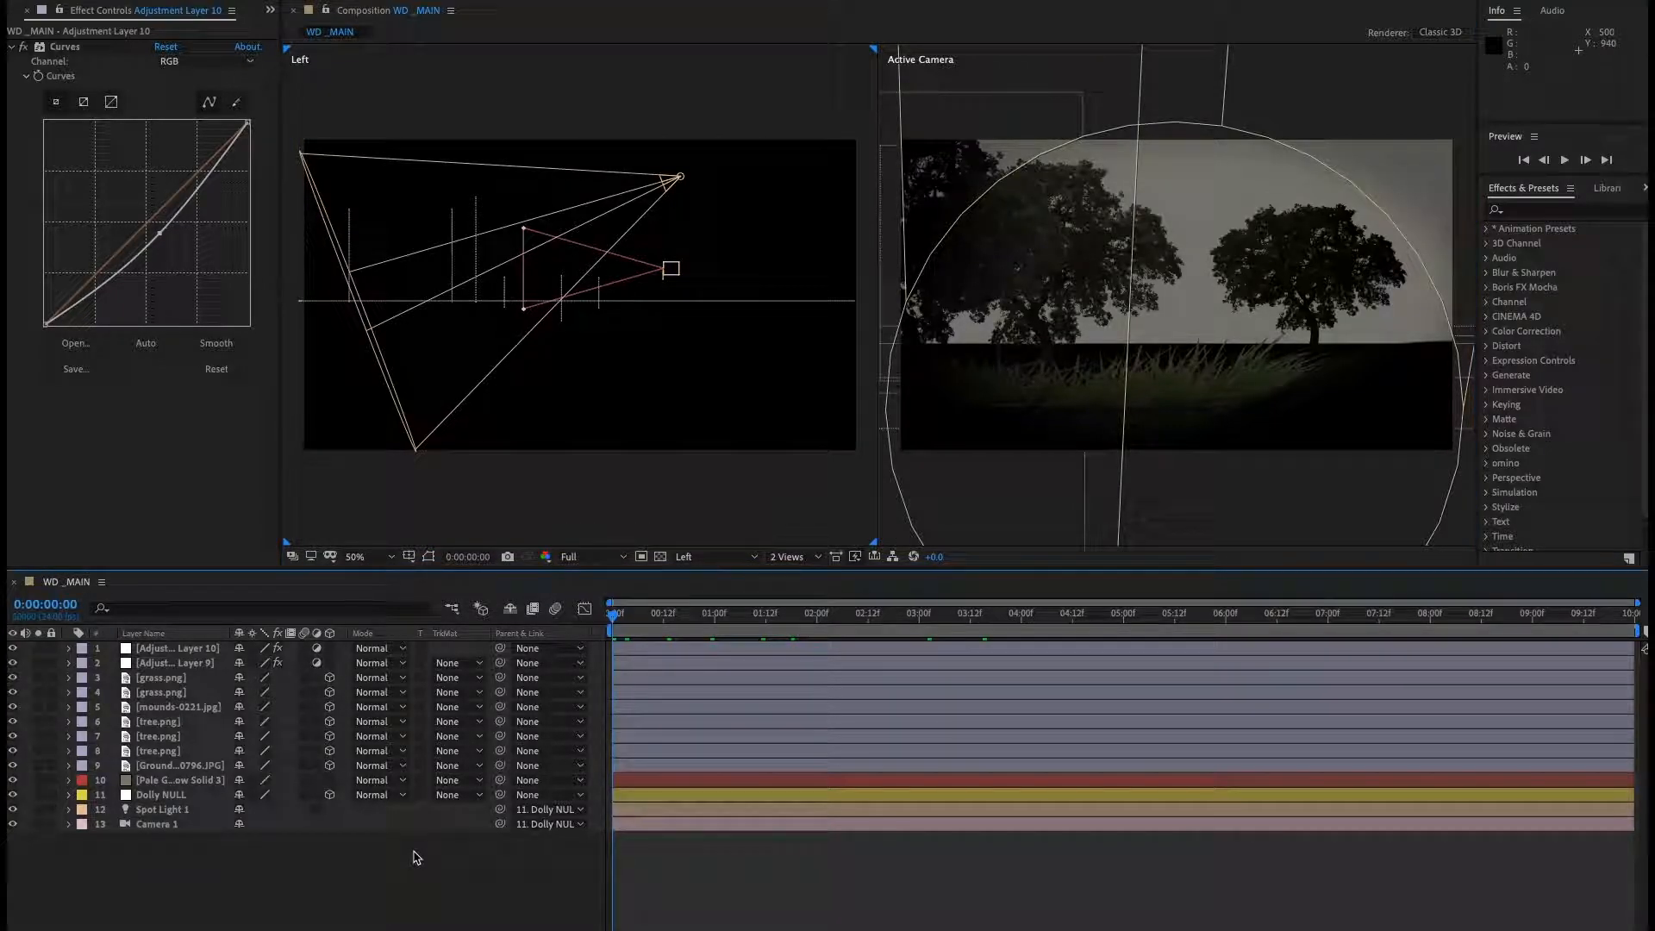
left_click(1251, 531)
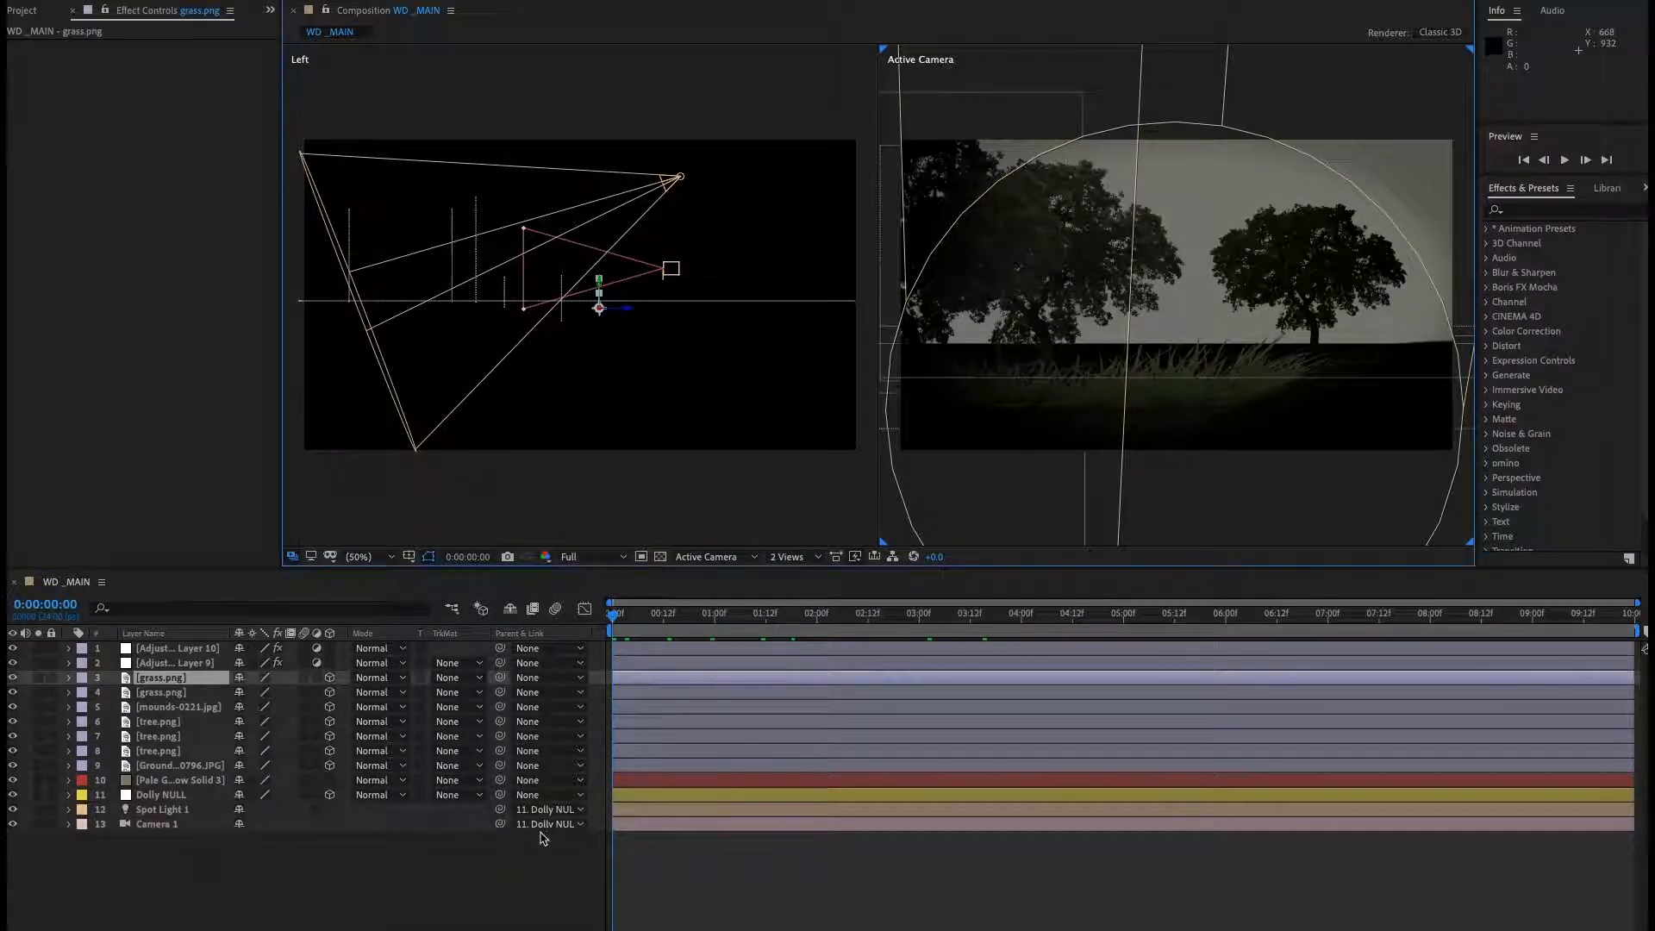
left_click(366, 879)
left_click(203, 649)
right_click(298, 863)
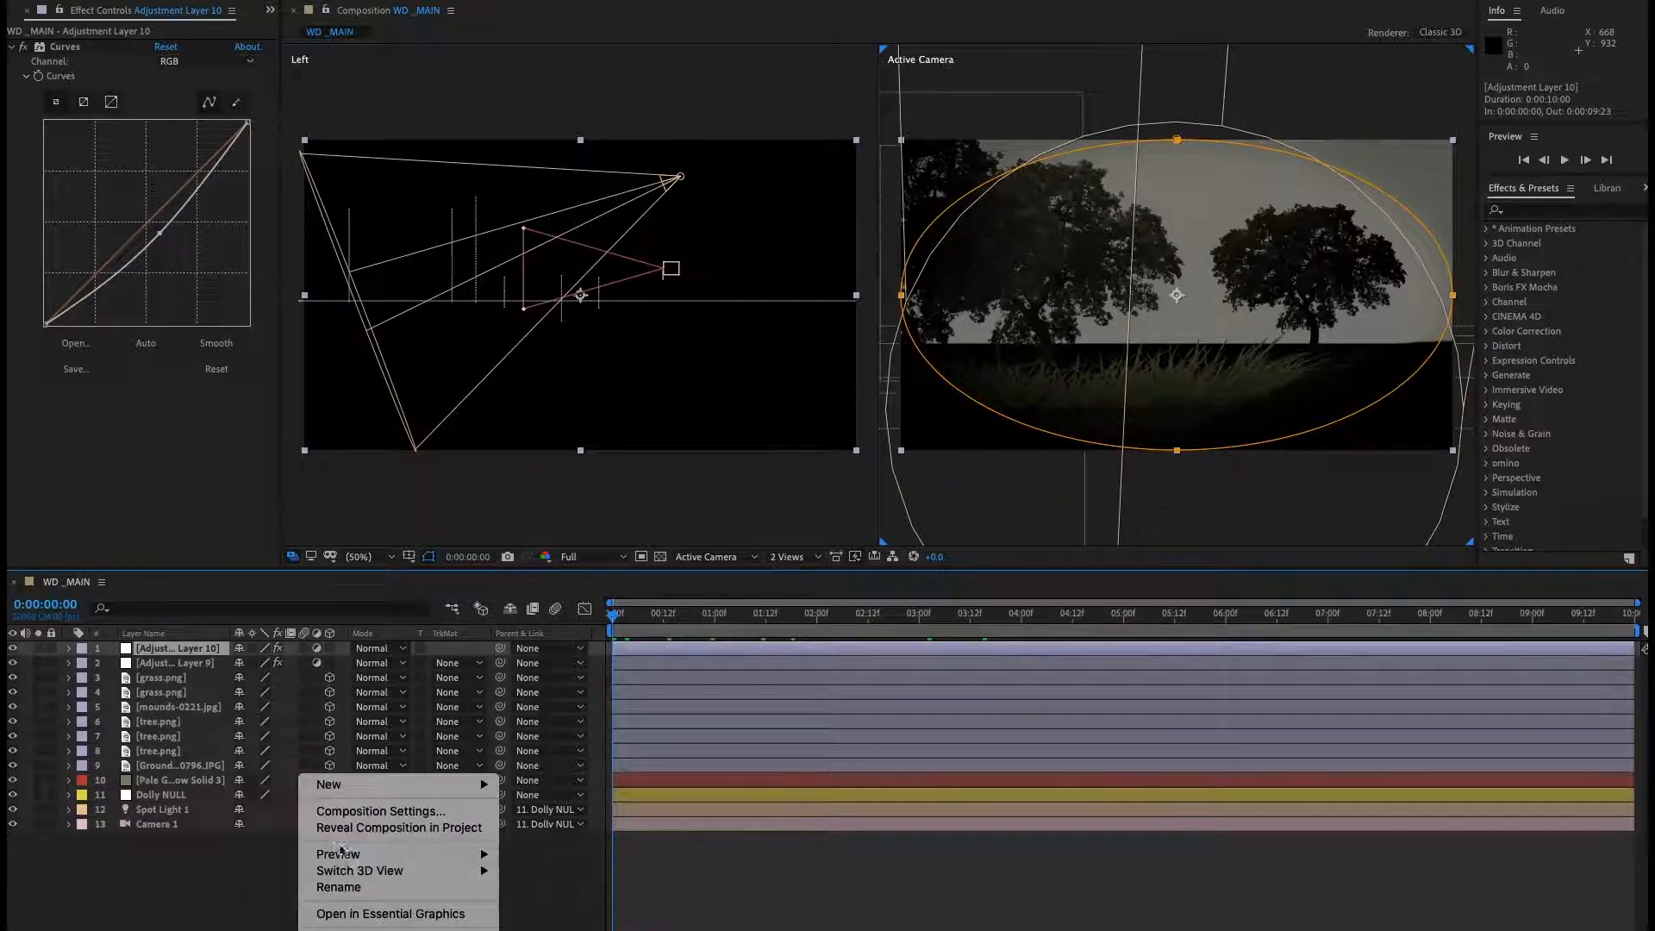
mouse_move(367, 786)
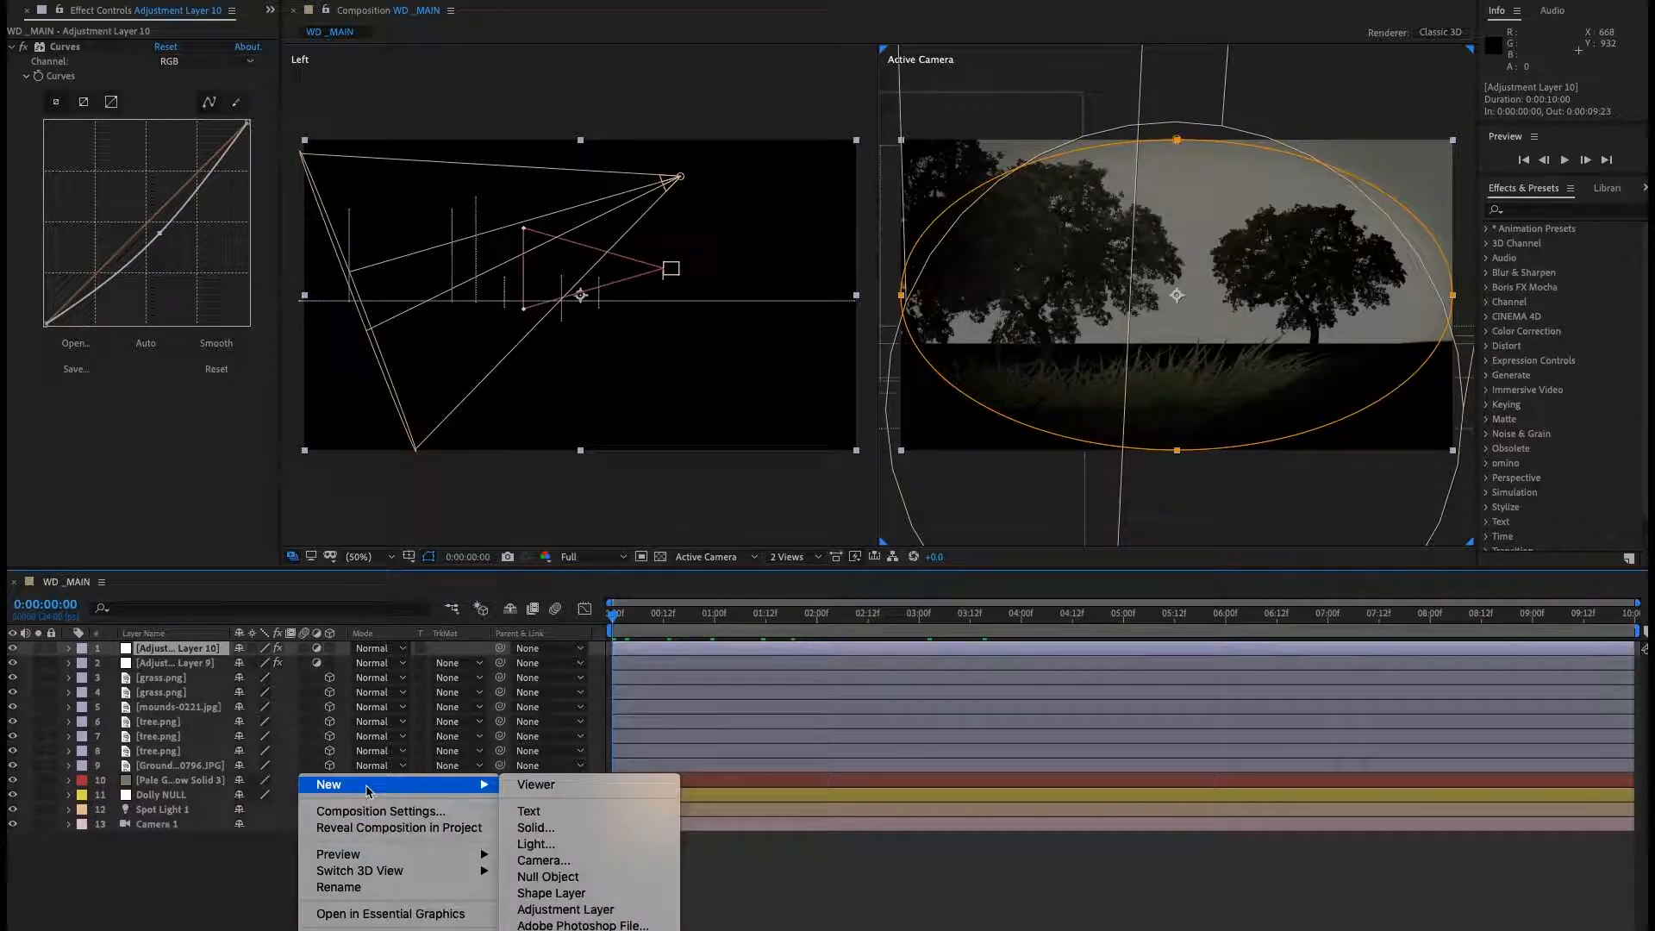
left_click(569, 909)
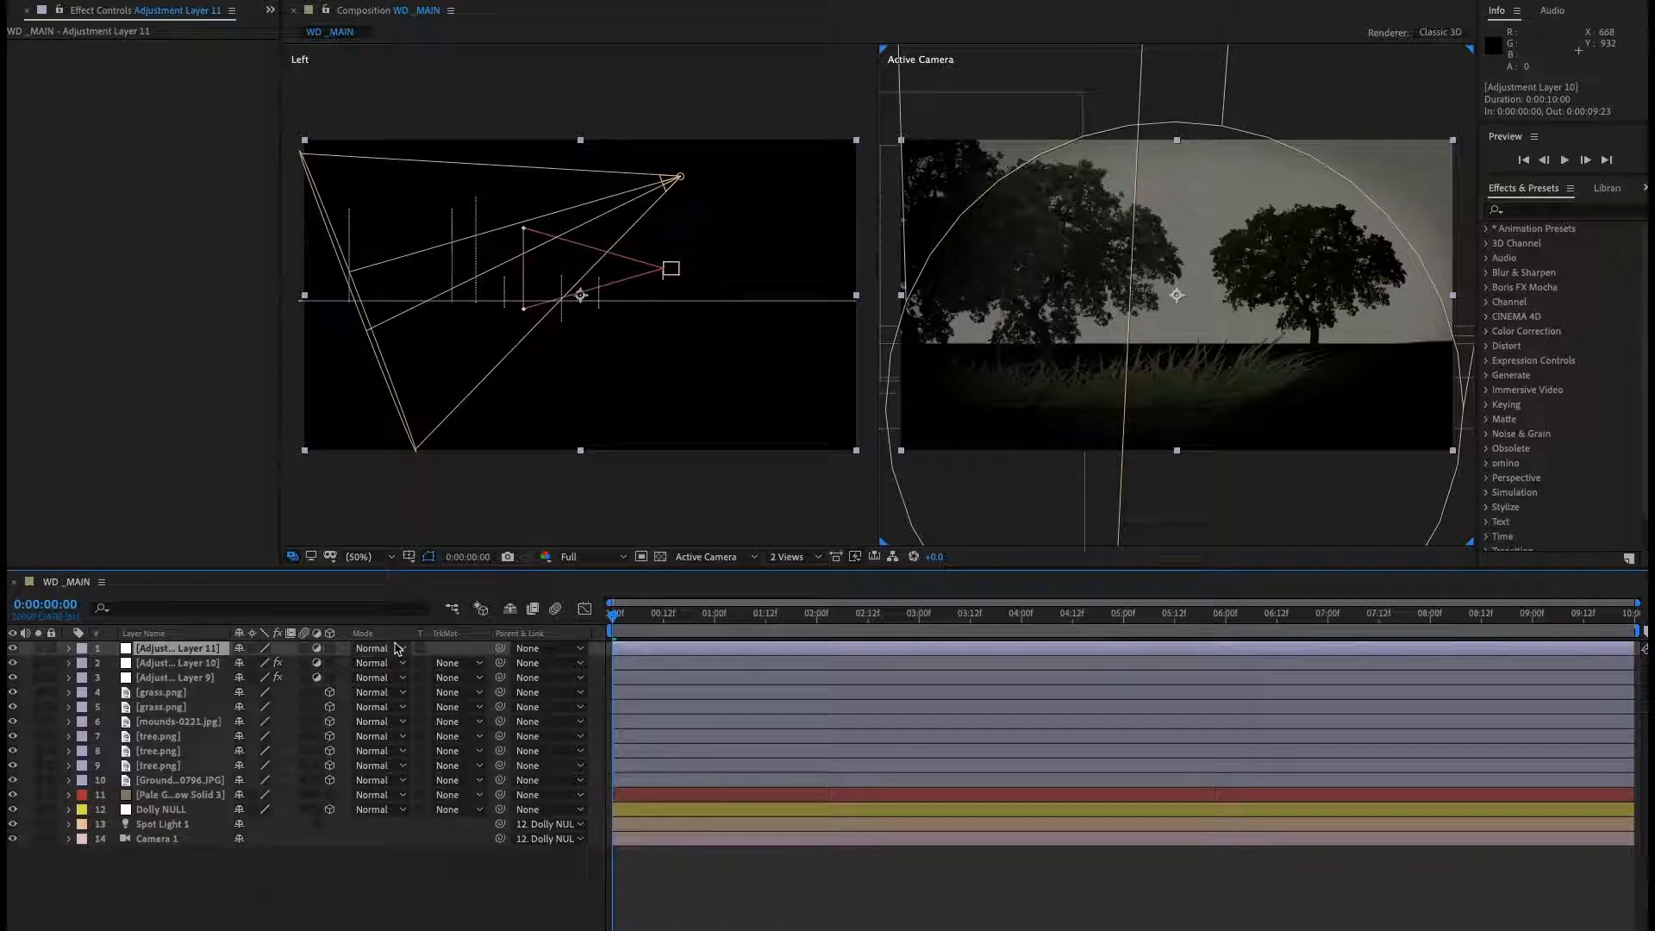
Apply Posterize Time to the new adjustment layer and set its frame rate to 10.
left_click(1561, 211)
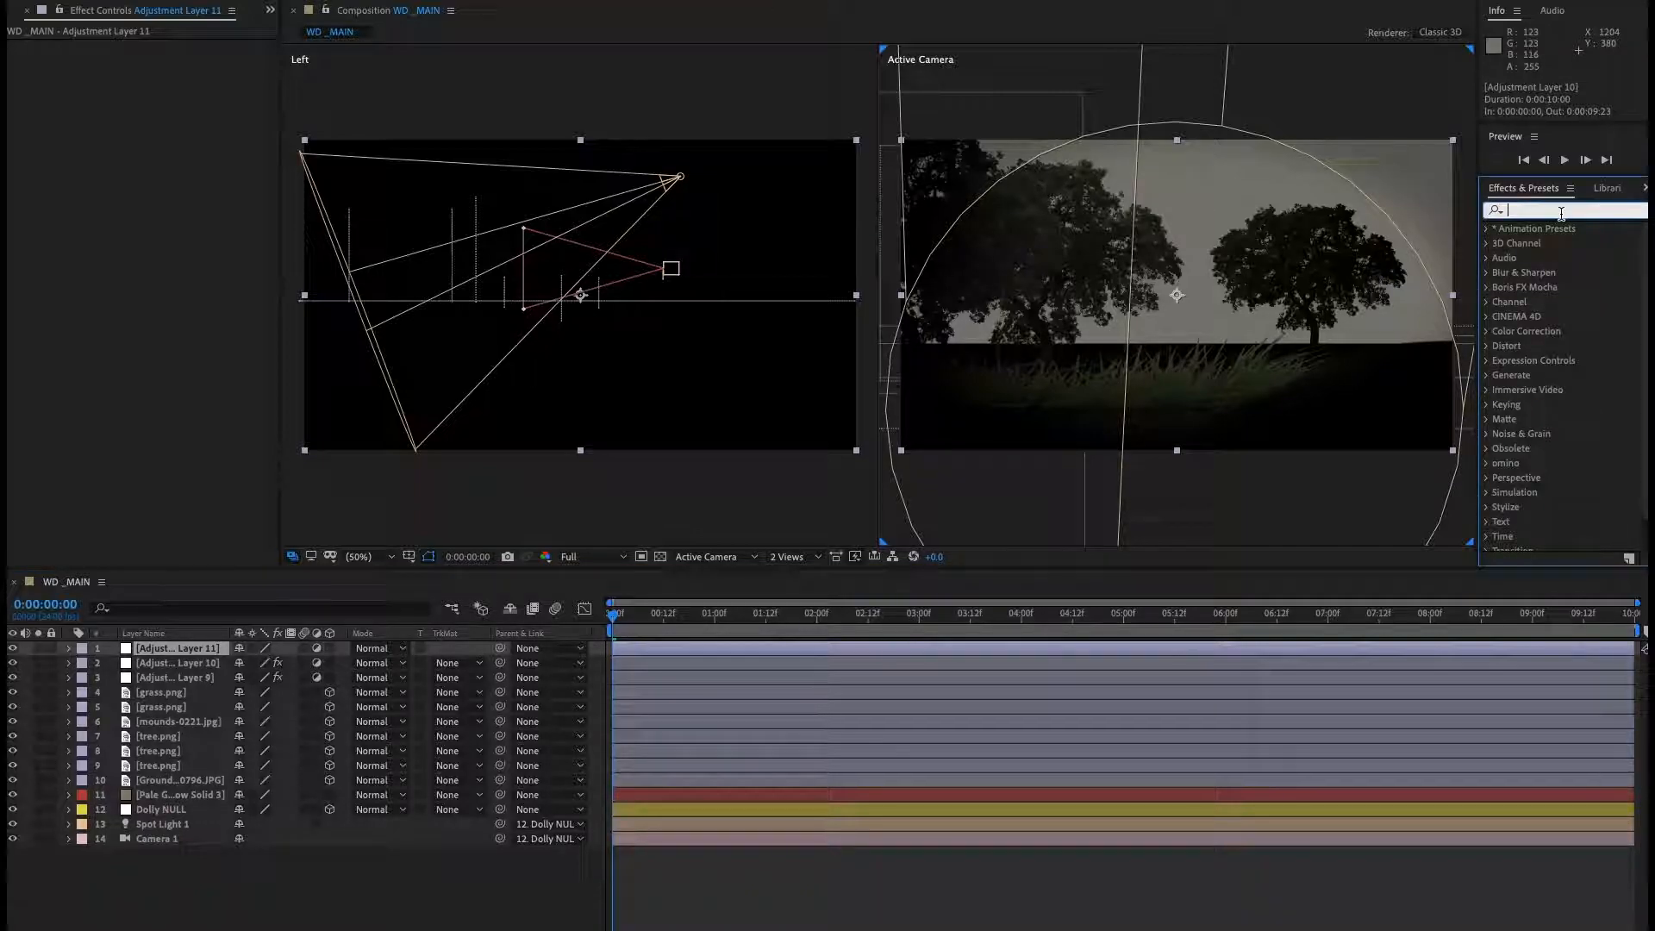
type("poster")
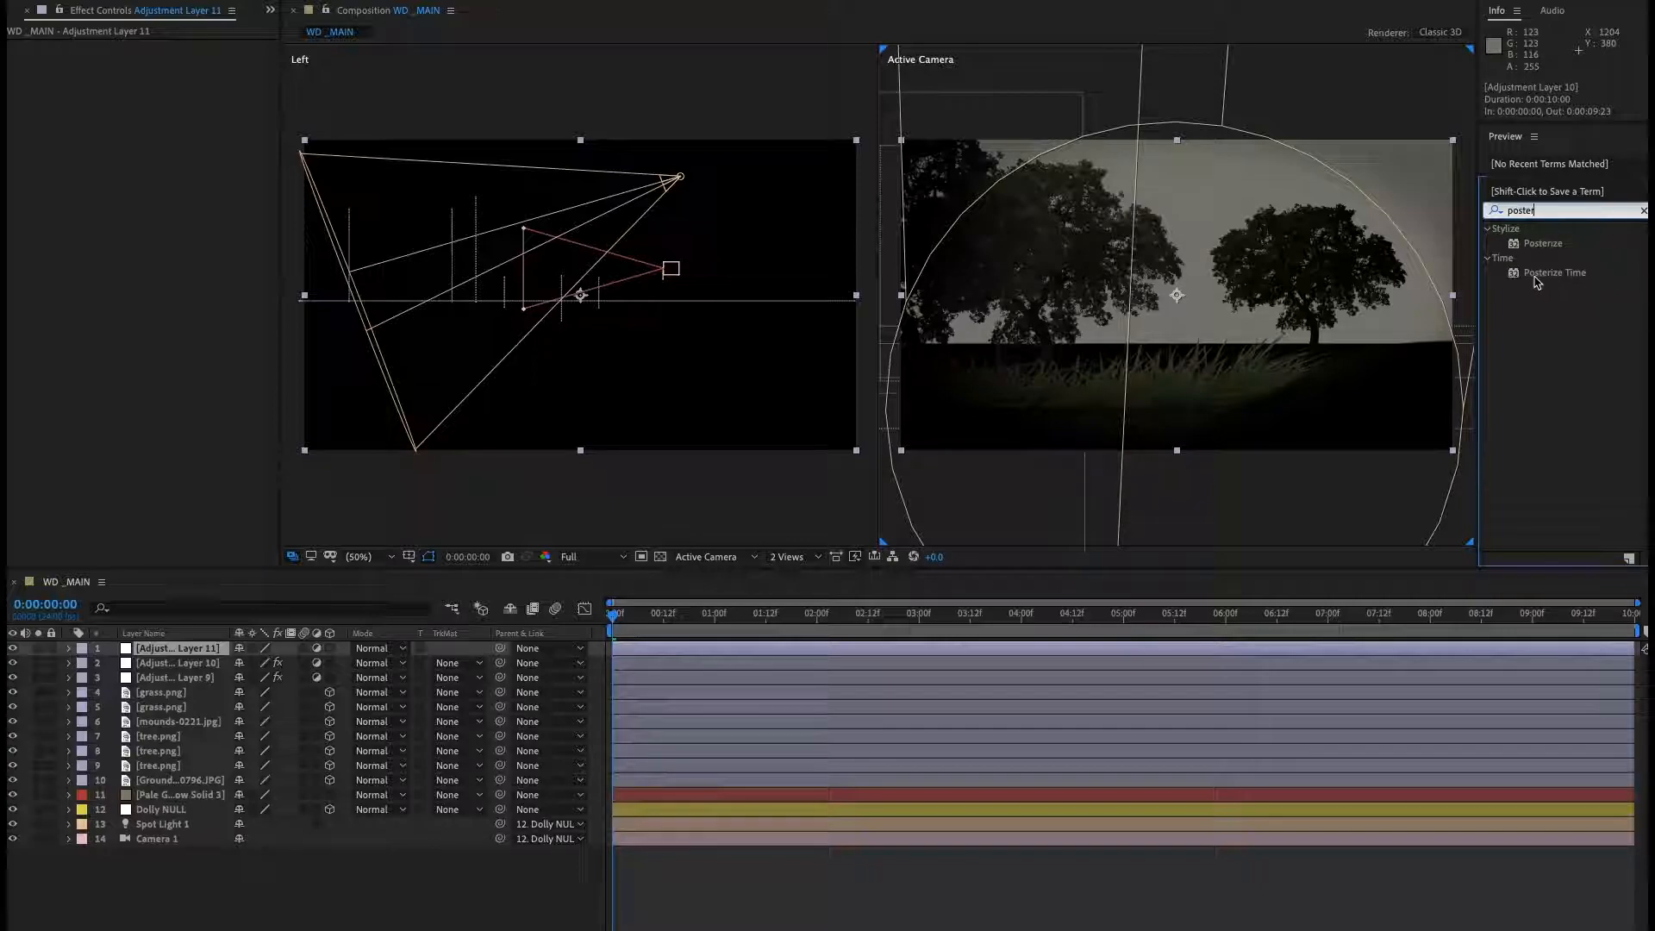
left_click_drag(1537, 283, 212, 651)
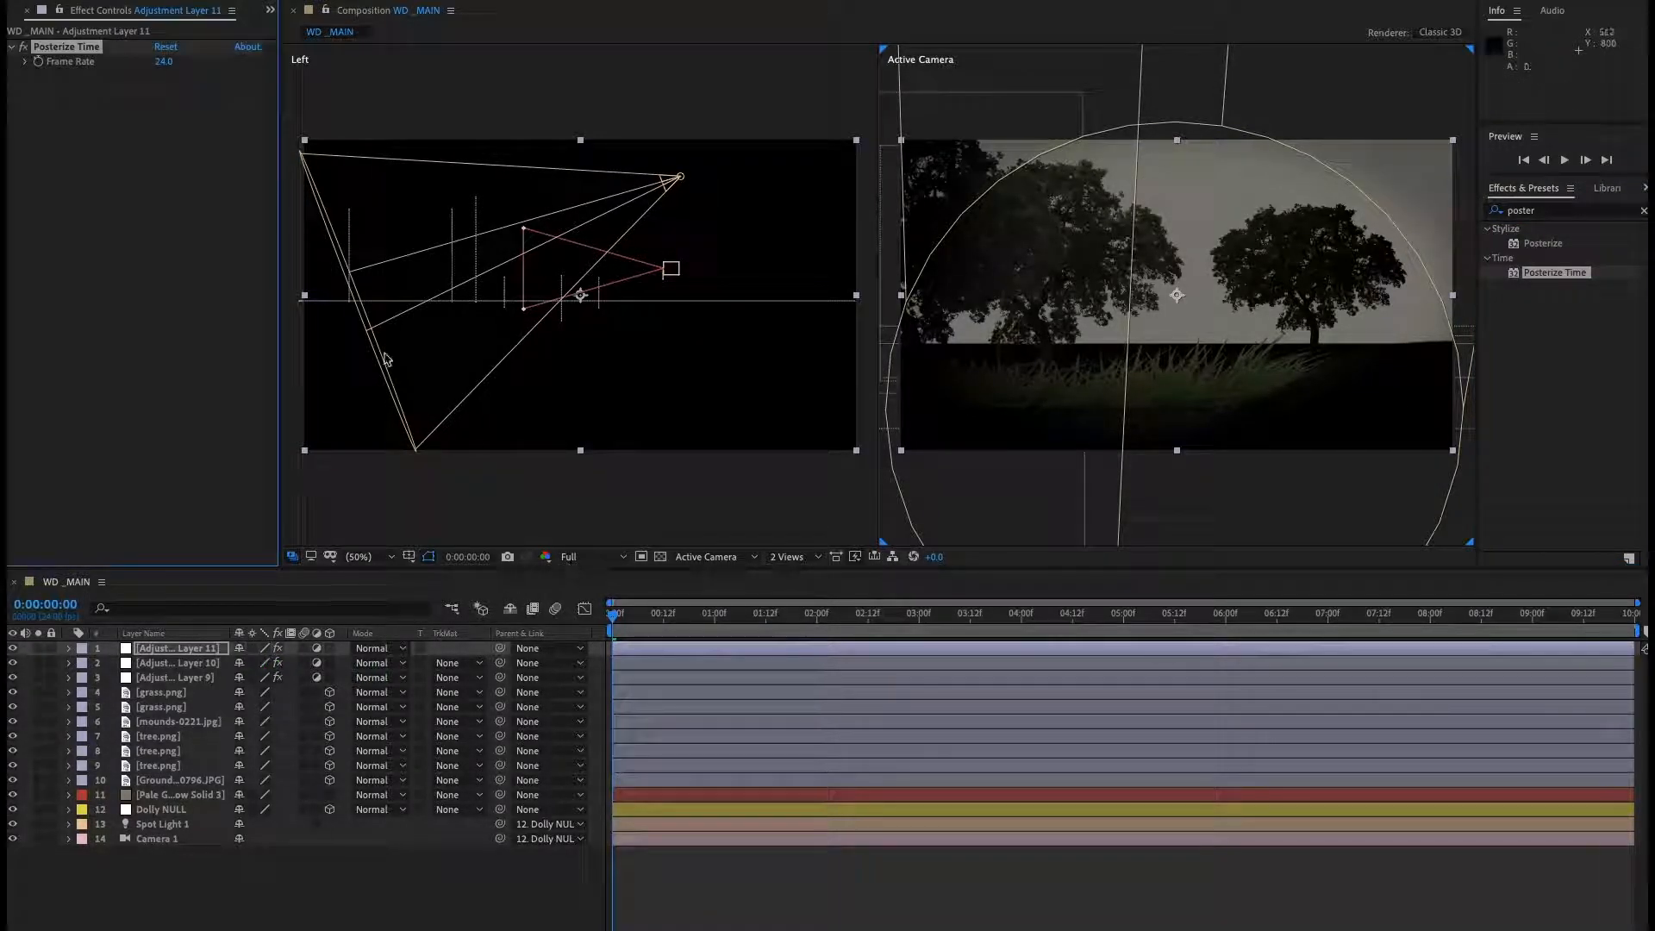
left_click(164, 62)
key("Return")
Play the composition to preview the graded, posterized result.
left_click(665, 898)
key("space")
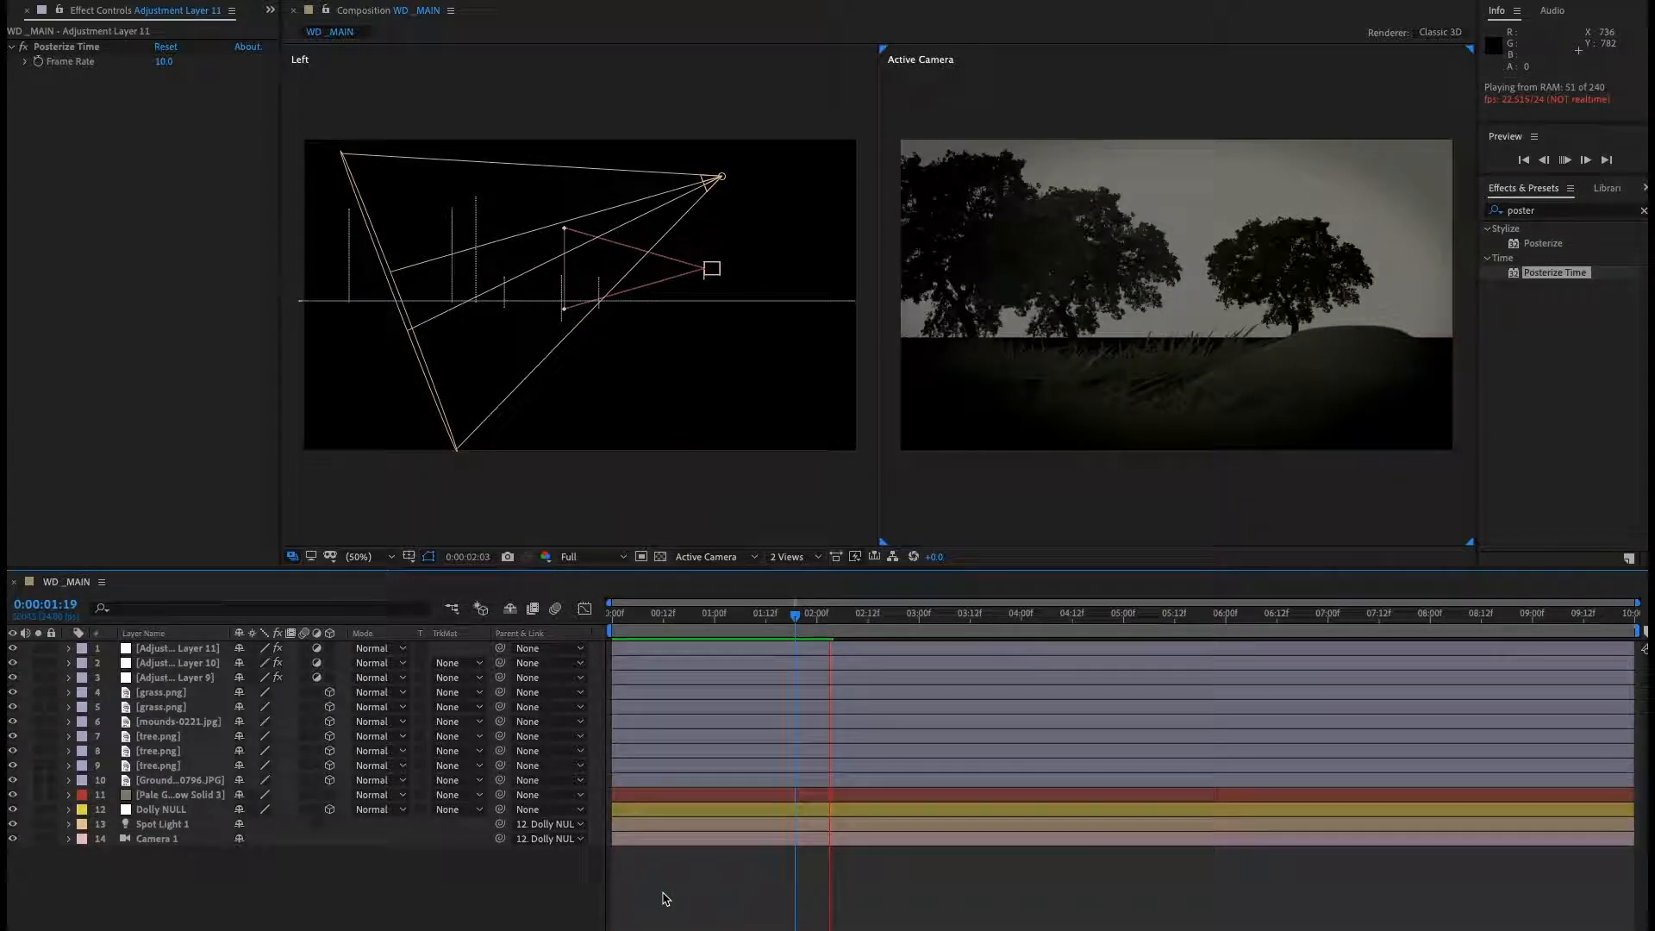
key("space")
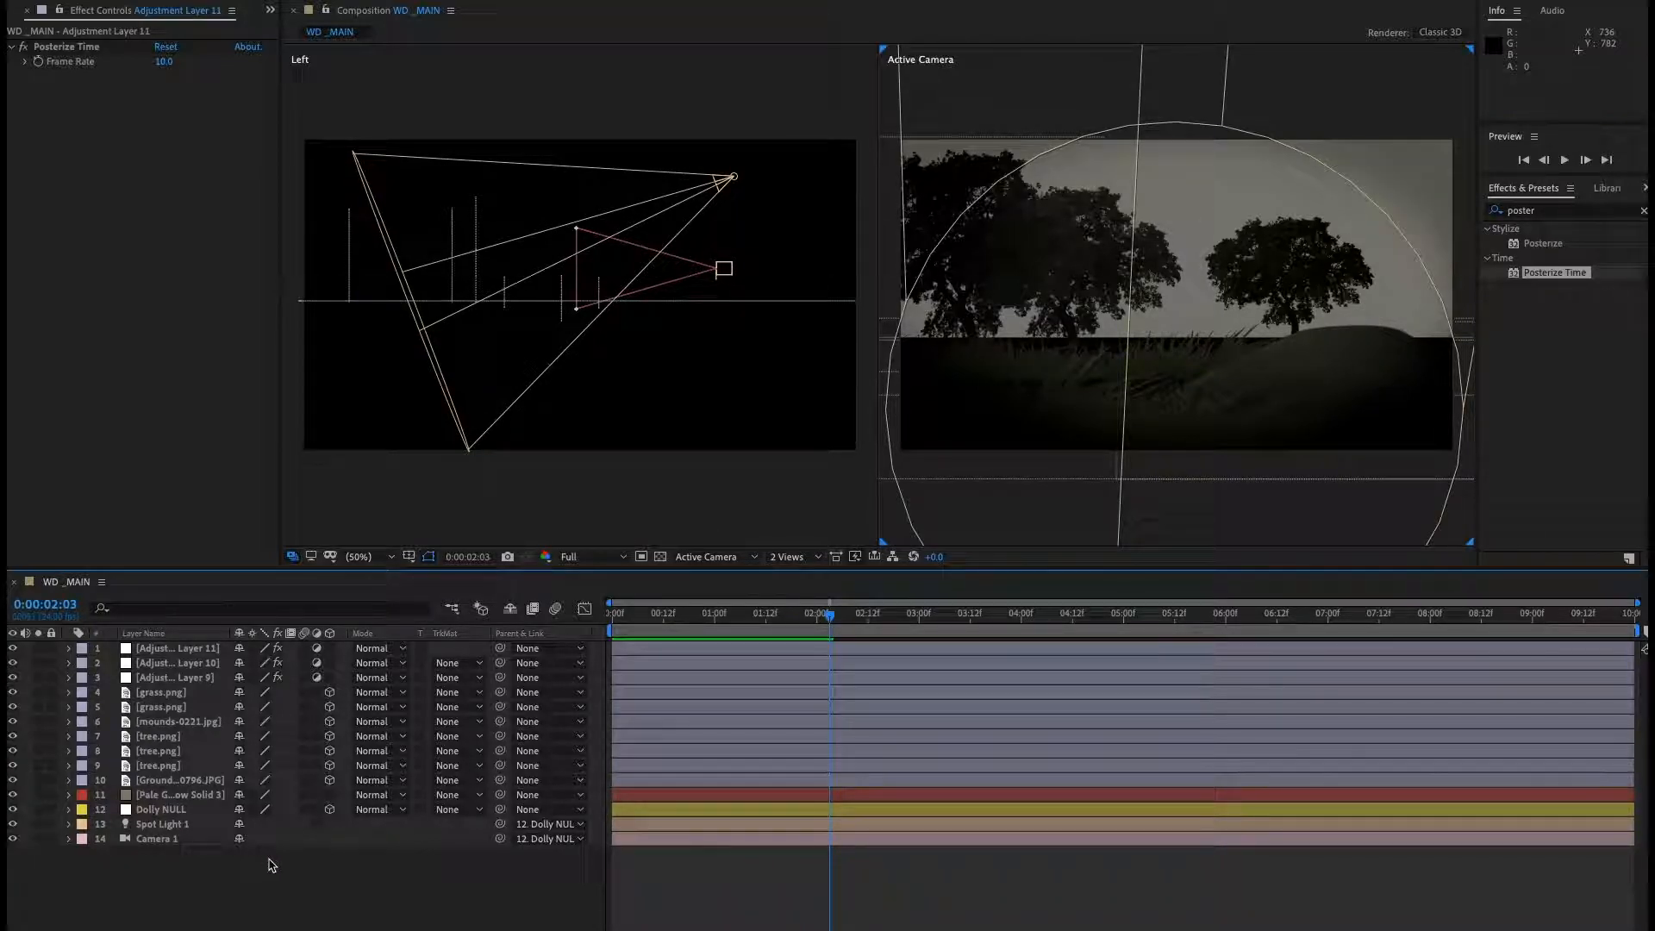
Add a wiggle(10,10) expression to Camera 1's position and play the animation.
left_click(152, 841)
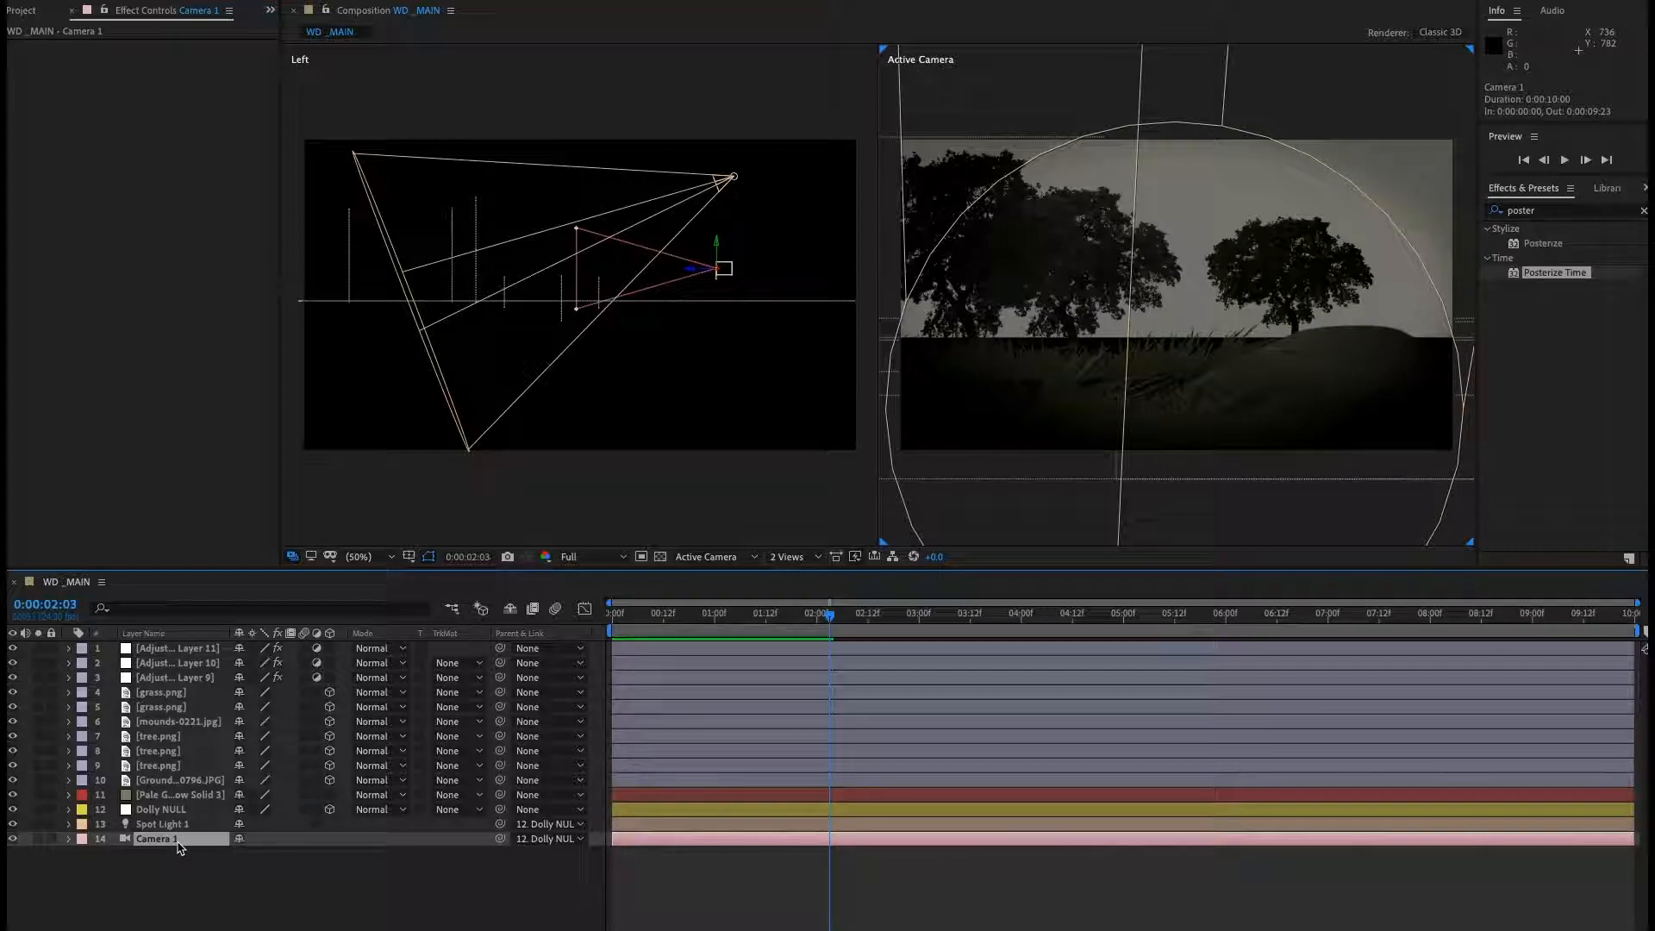
key("p")
left_click(112, 853, "alt")
type("wi")
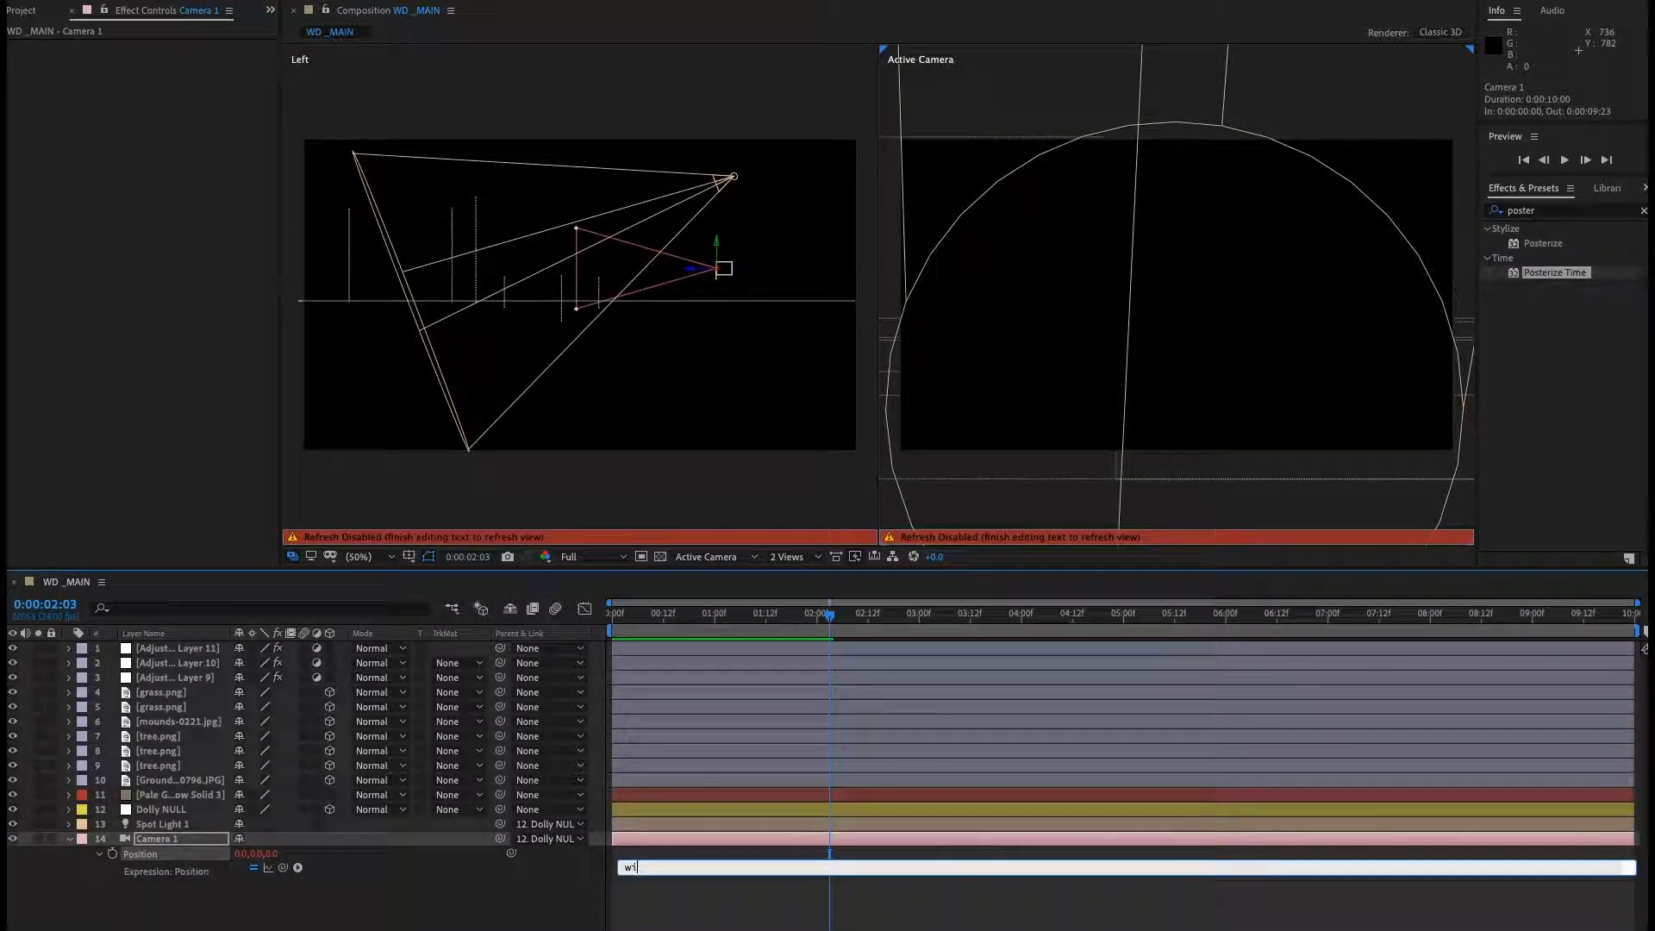
type("ggle(10,10")
key("KP_Enter")
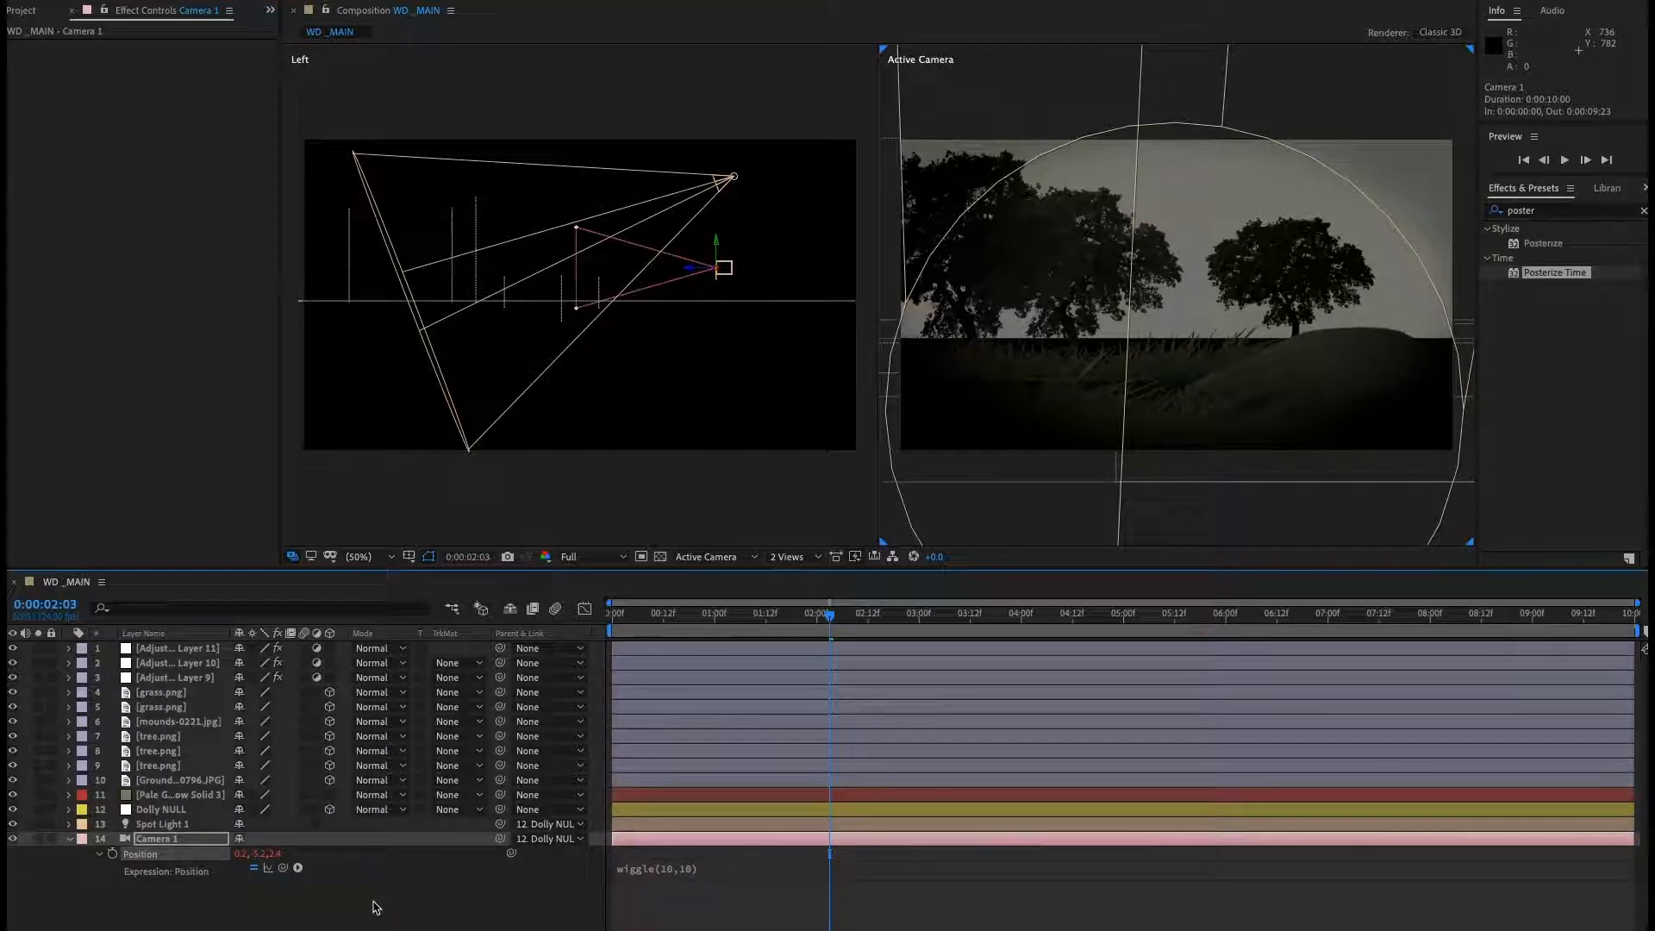
key("space")
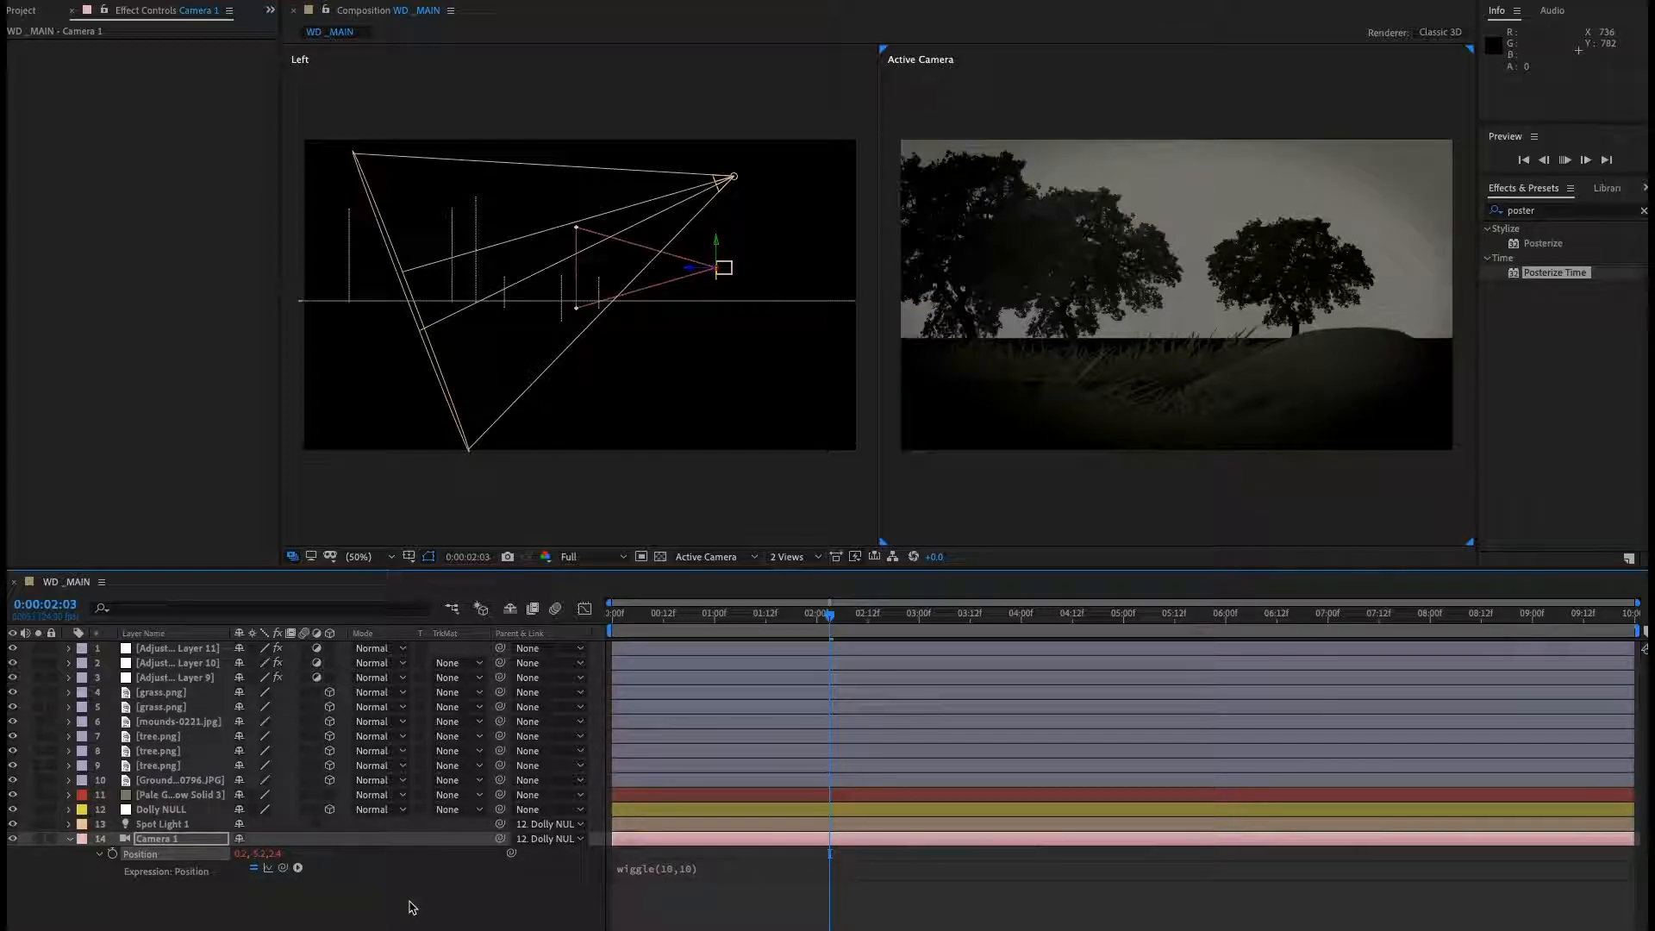
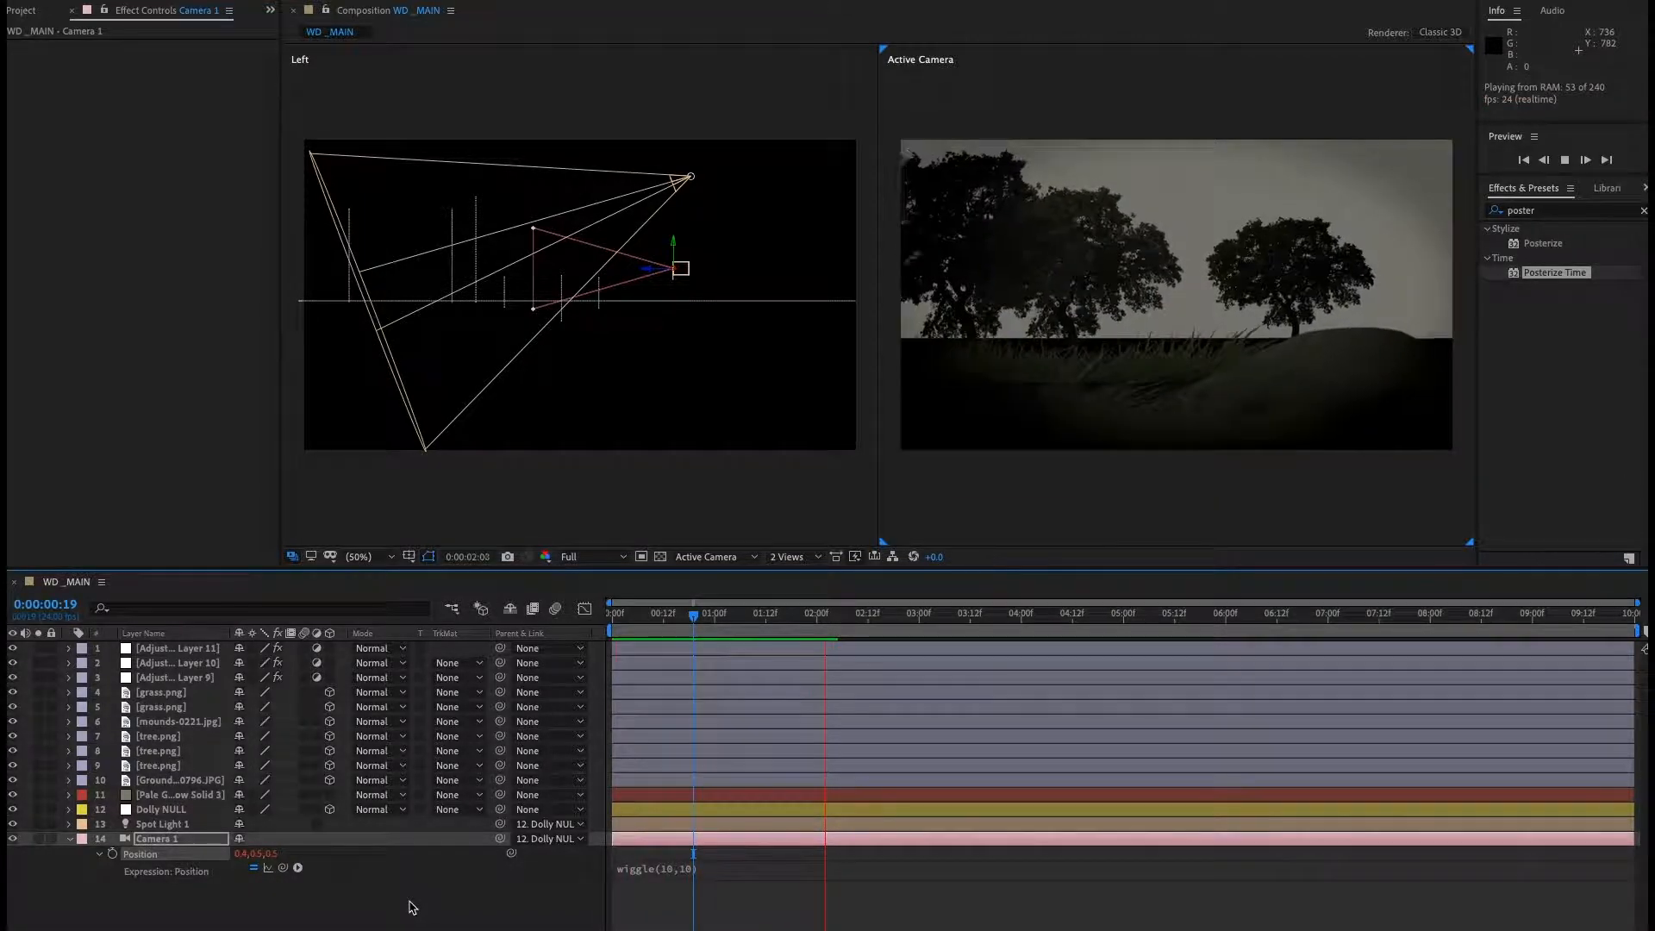
Stop playback and review Camera 1's modified properties, including the wiggle expression on its position.
key("space")
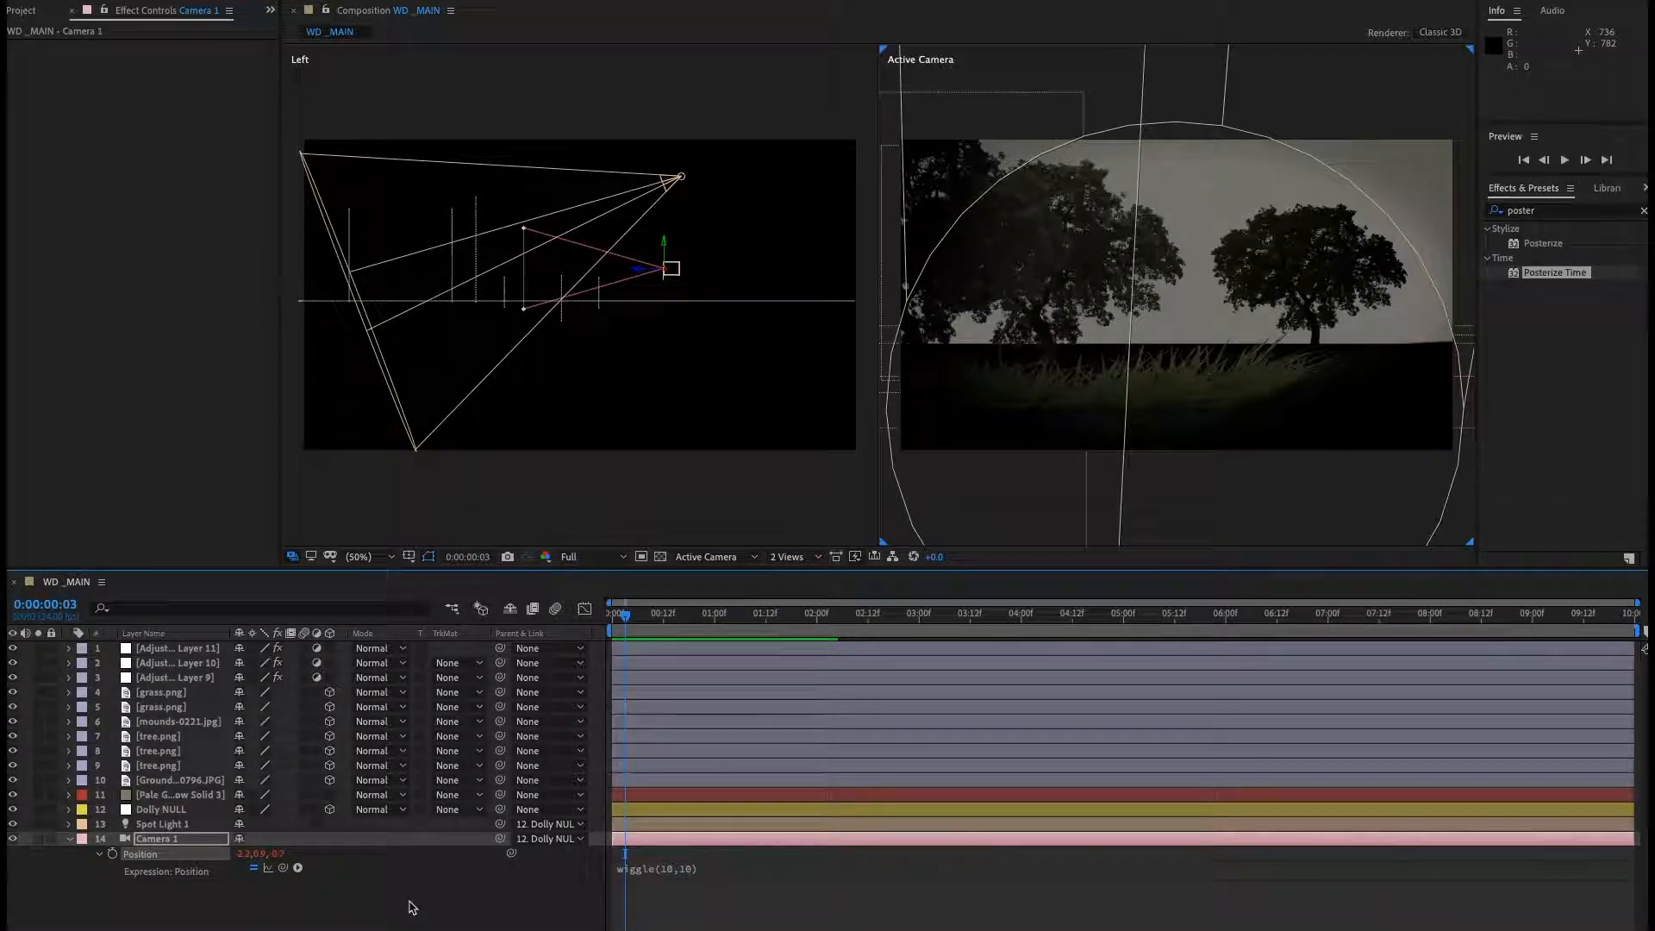
left_click(69, 843)
left_click(222, 893)
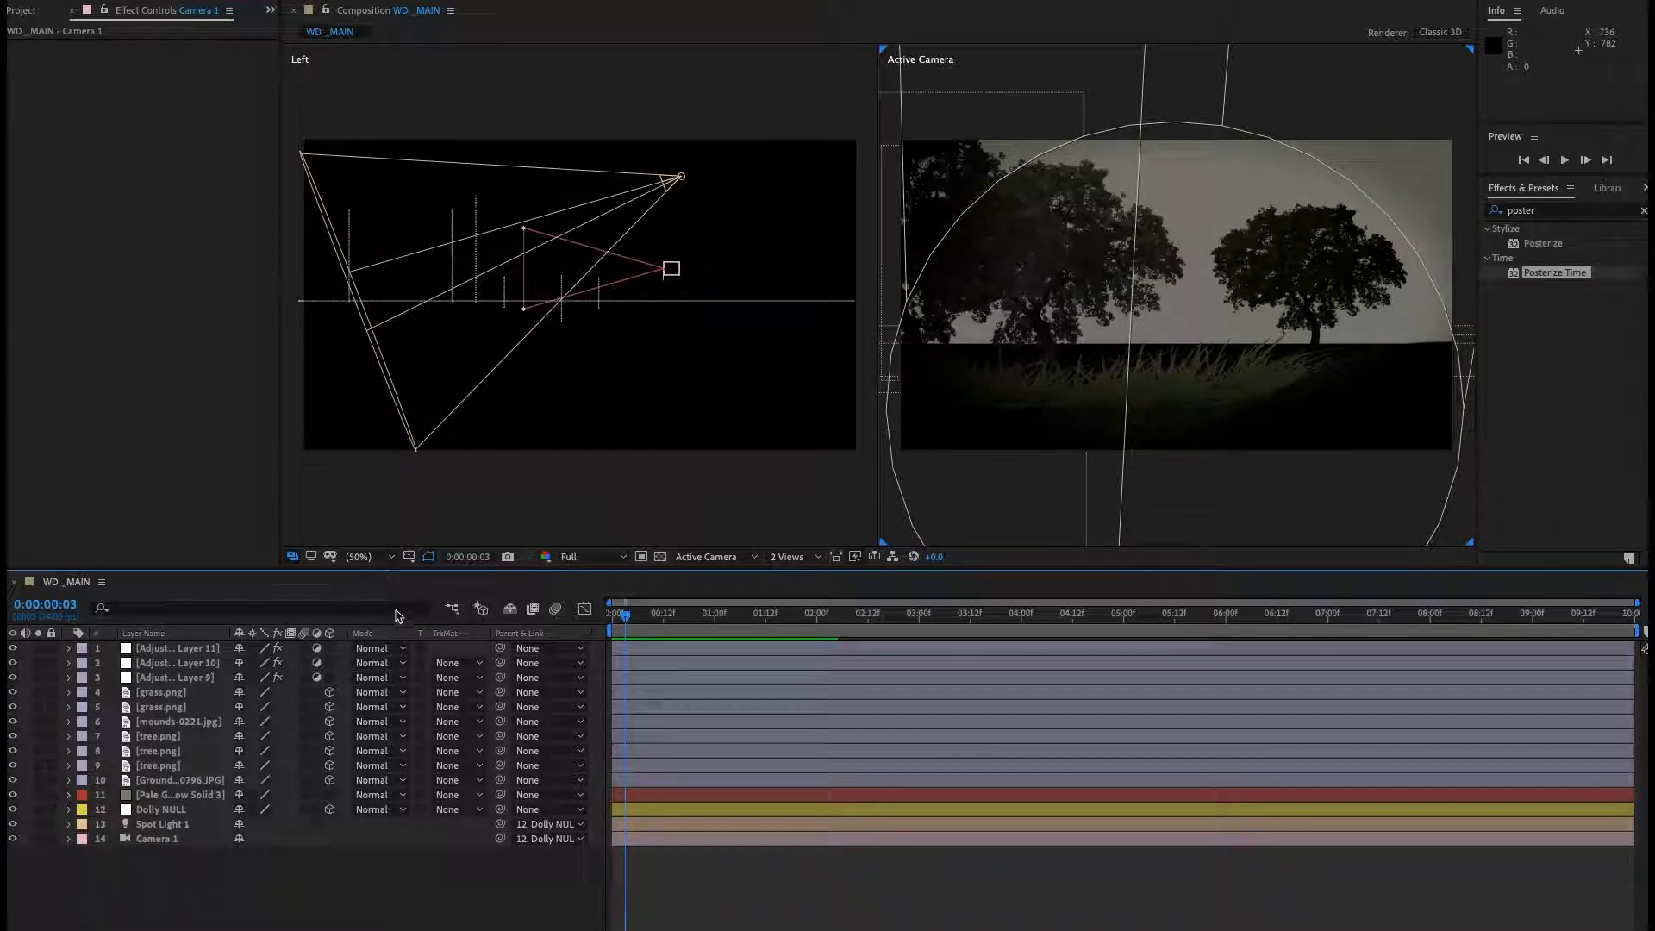
left_click(201, 651)
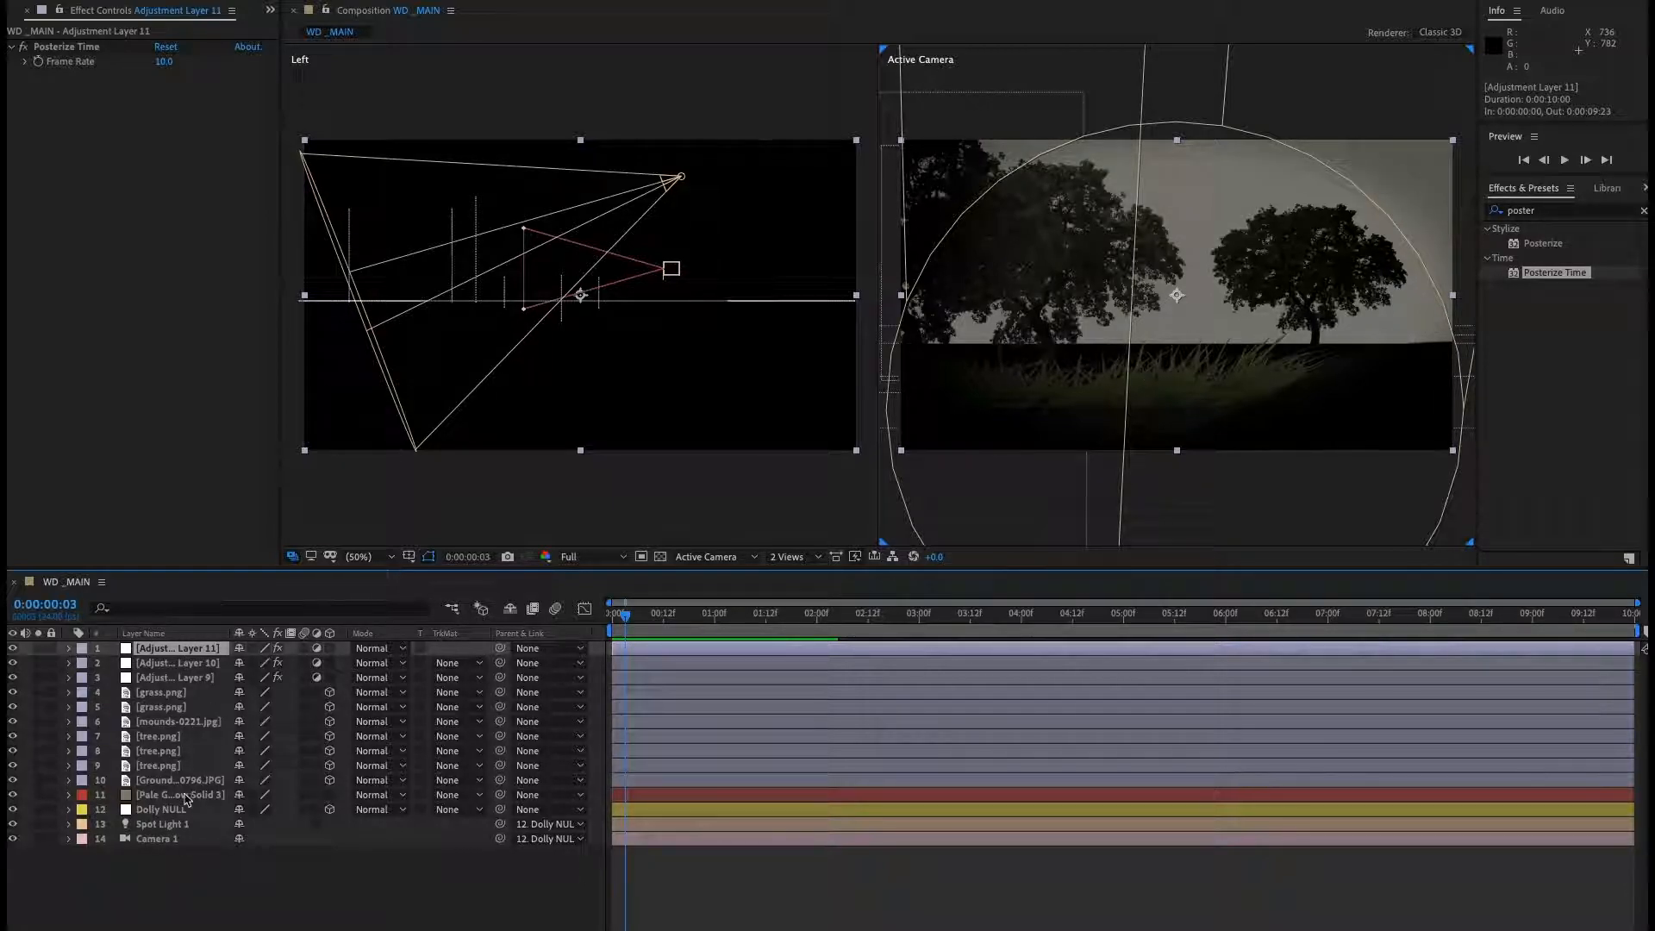
left_click(163, 839)
key("u")
key("u")
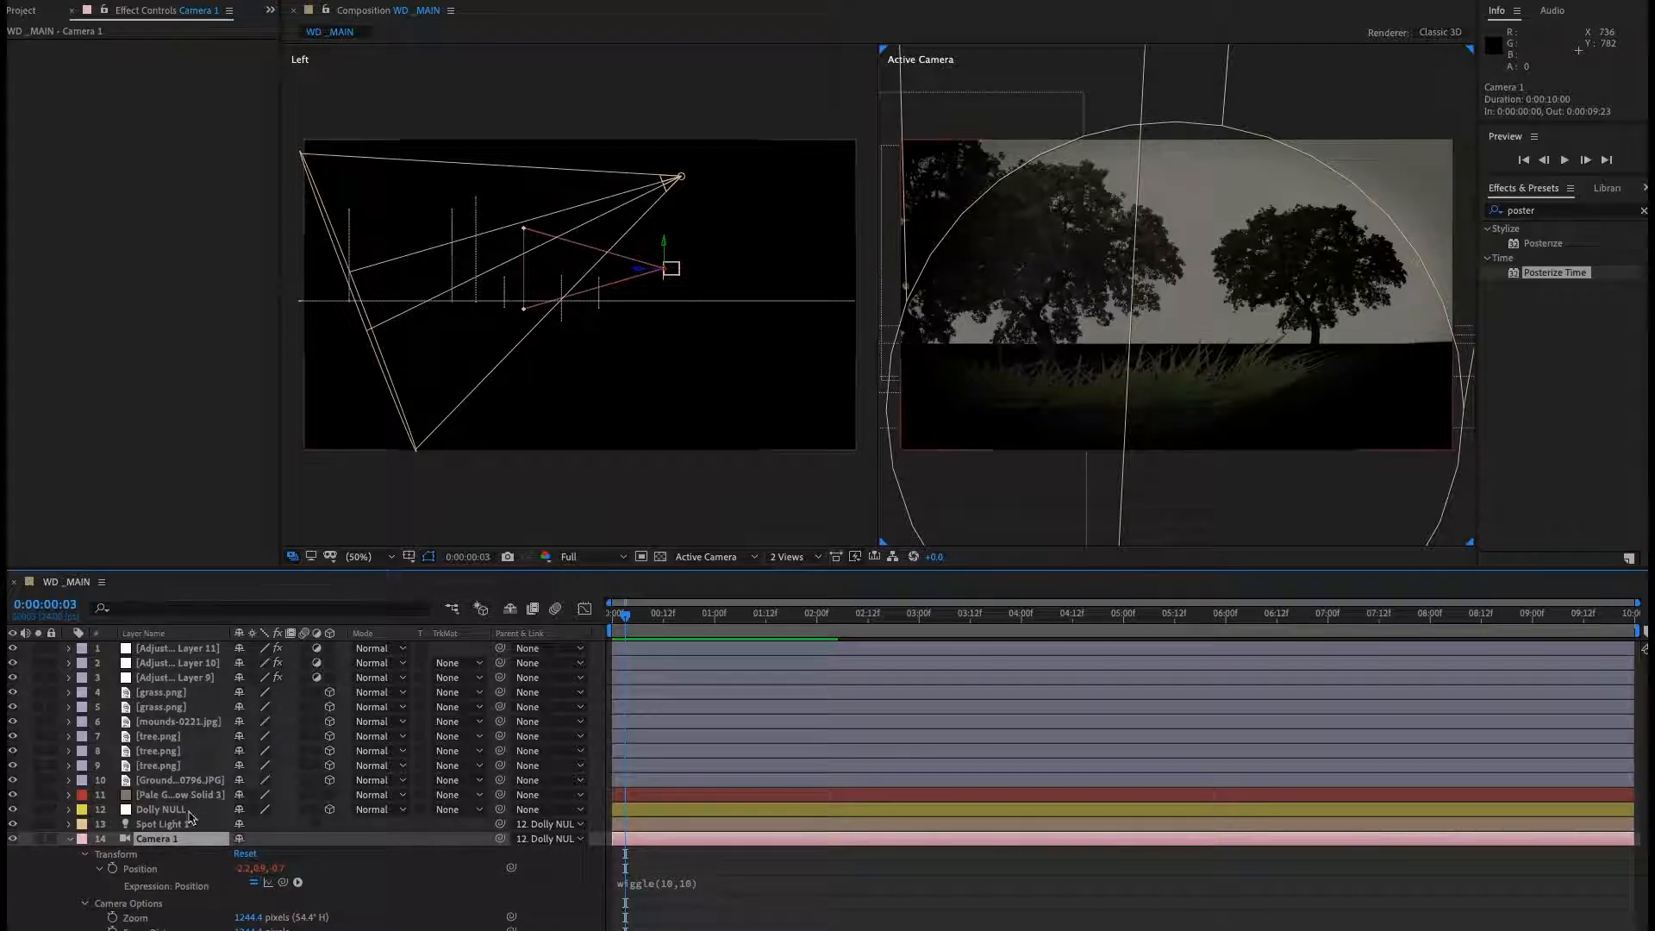
left_click(70, 838)
left_click(257, 899)
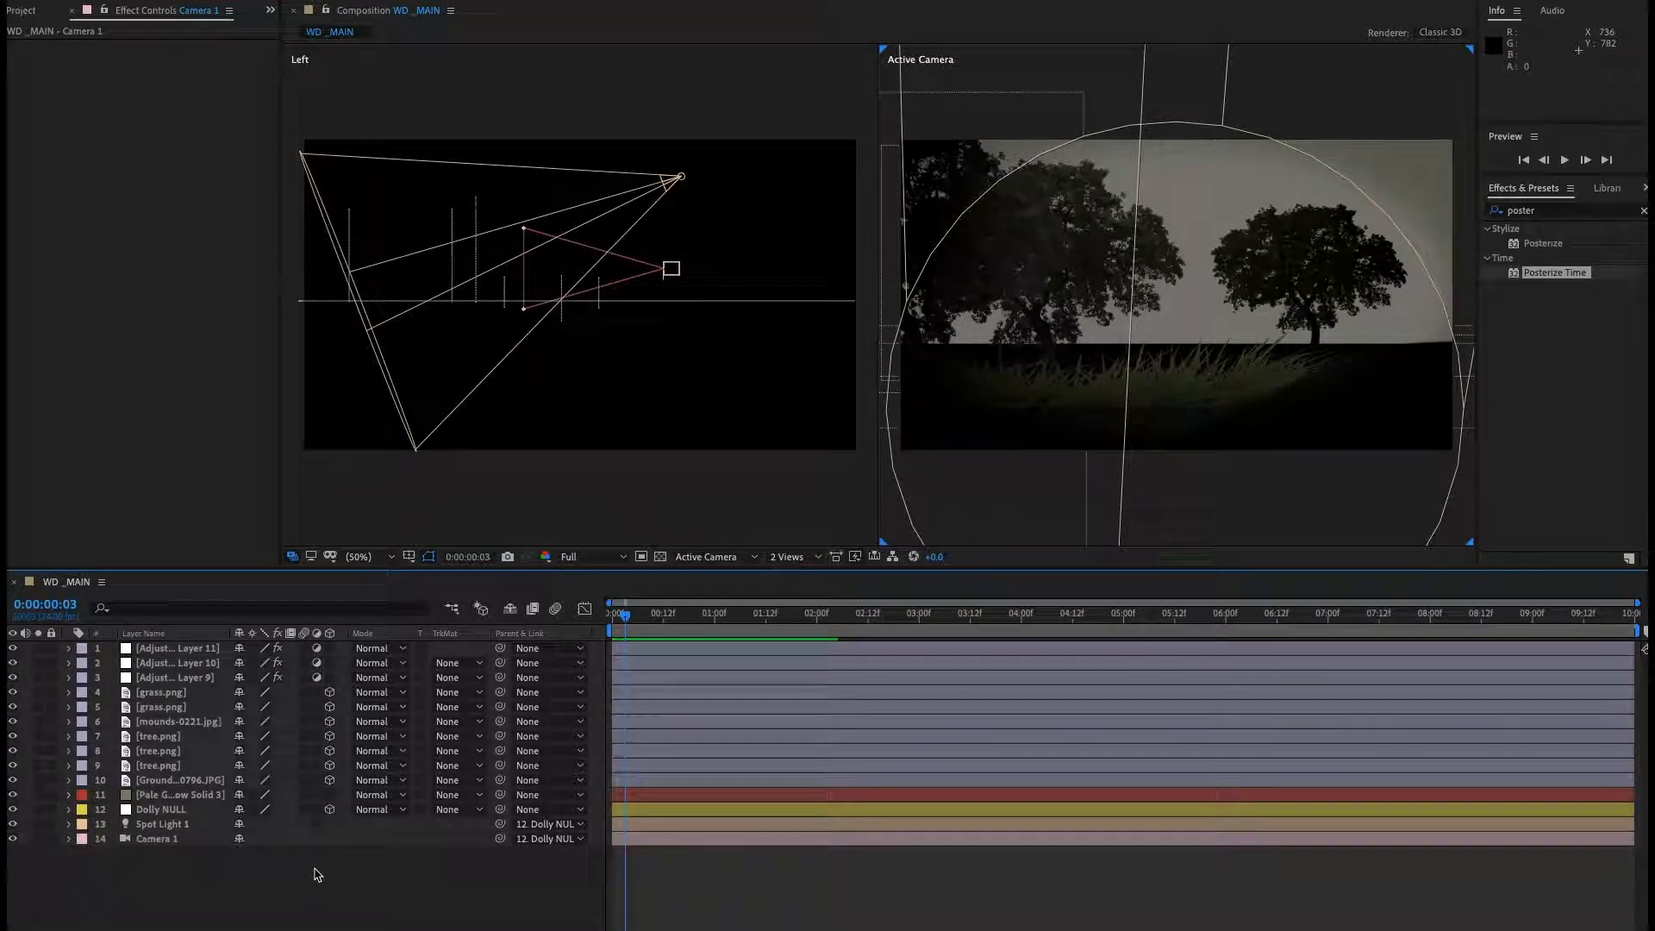
left_click(613, 618)
key("super+Tab")
left_click_drag(722, 320, 595, 231)
left_click_drag(1045, 741, 872, 737)
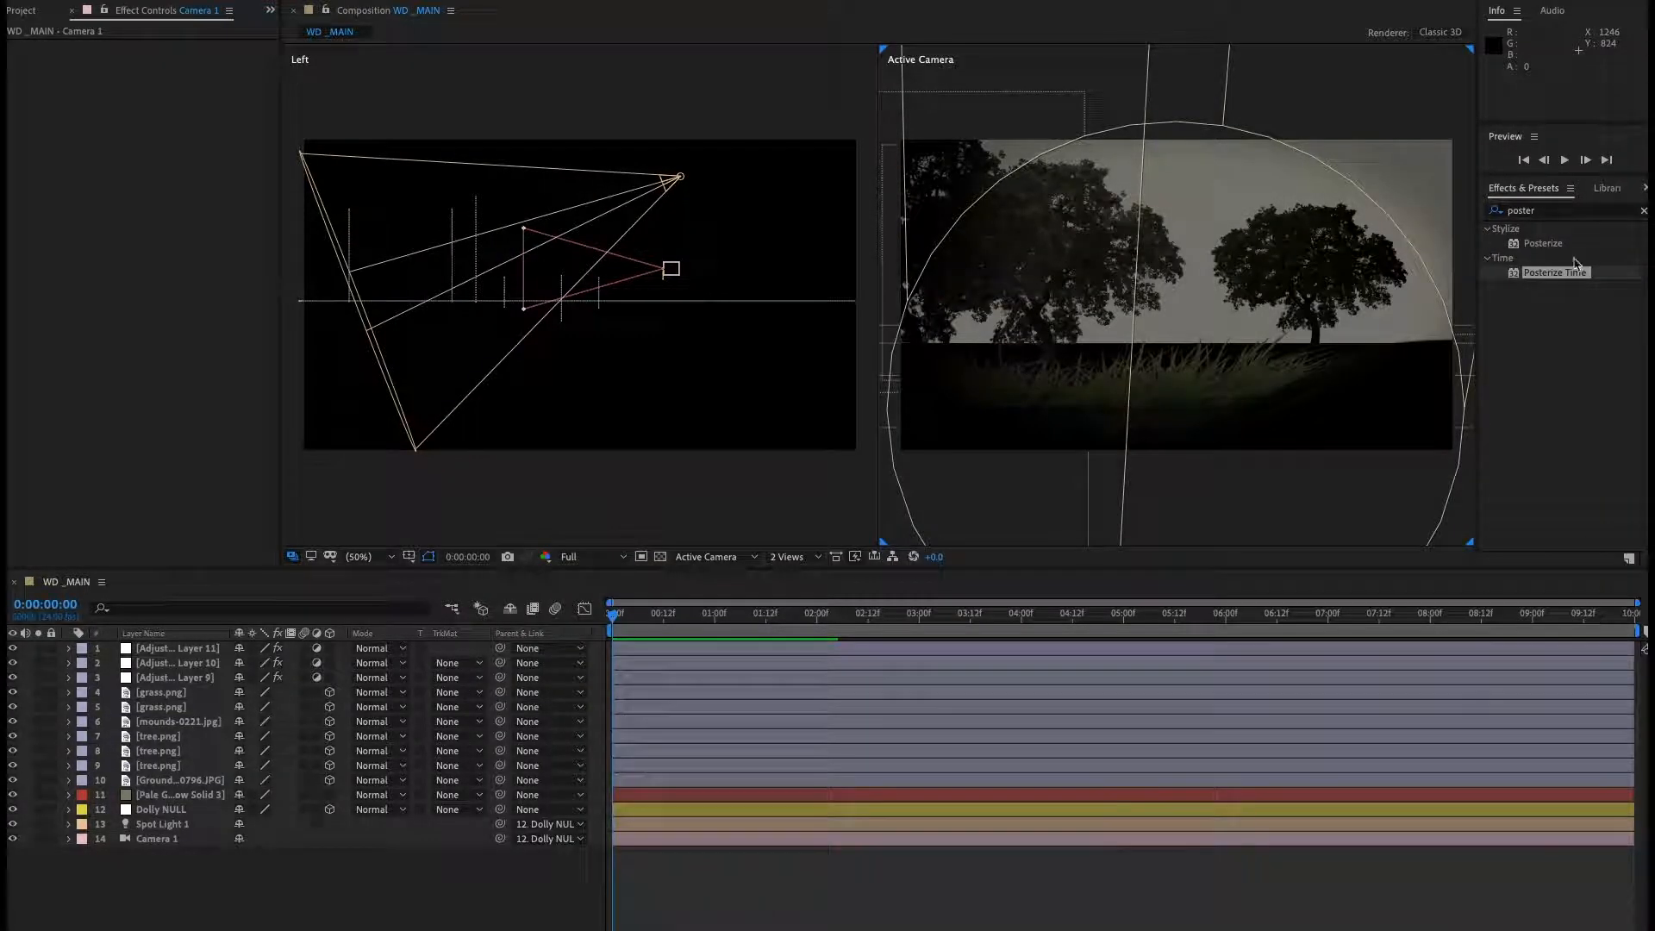
Preview the grunge texture items gr01 through gr05 from the Project panel in the Footage viewer.
left_click(25, 11)
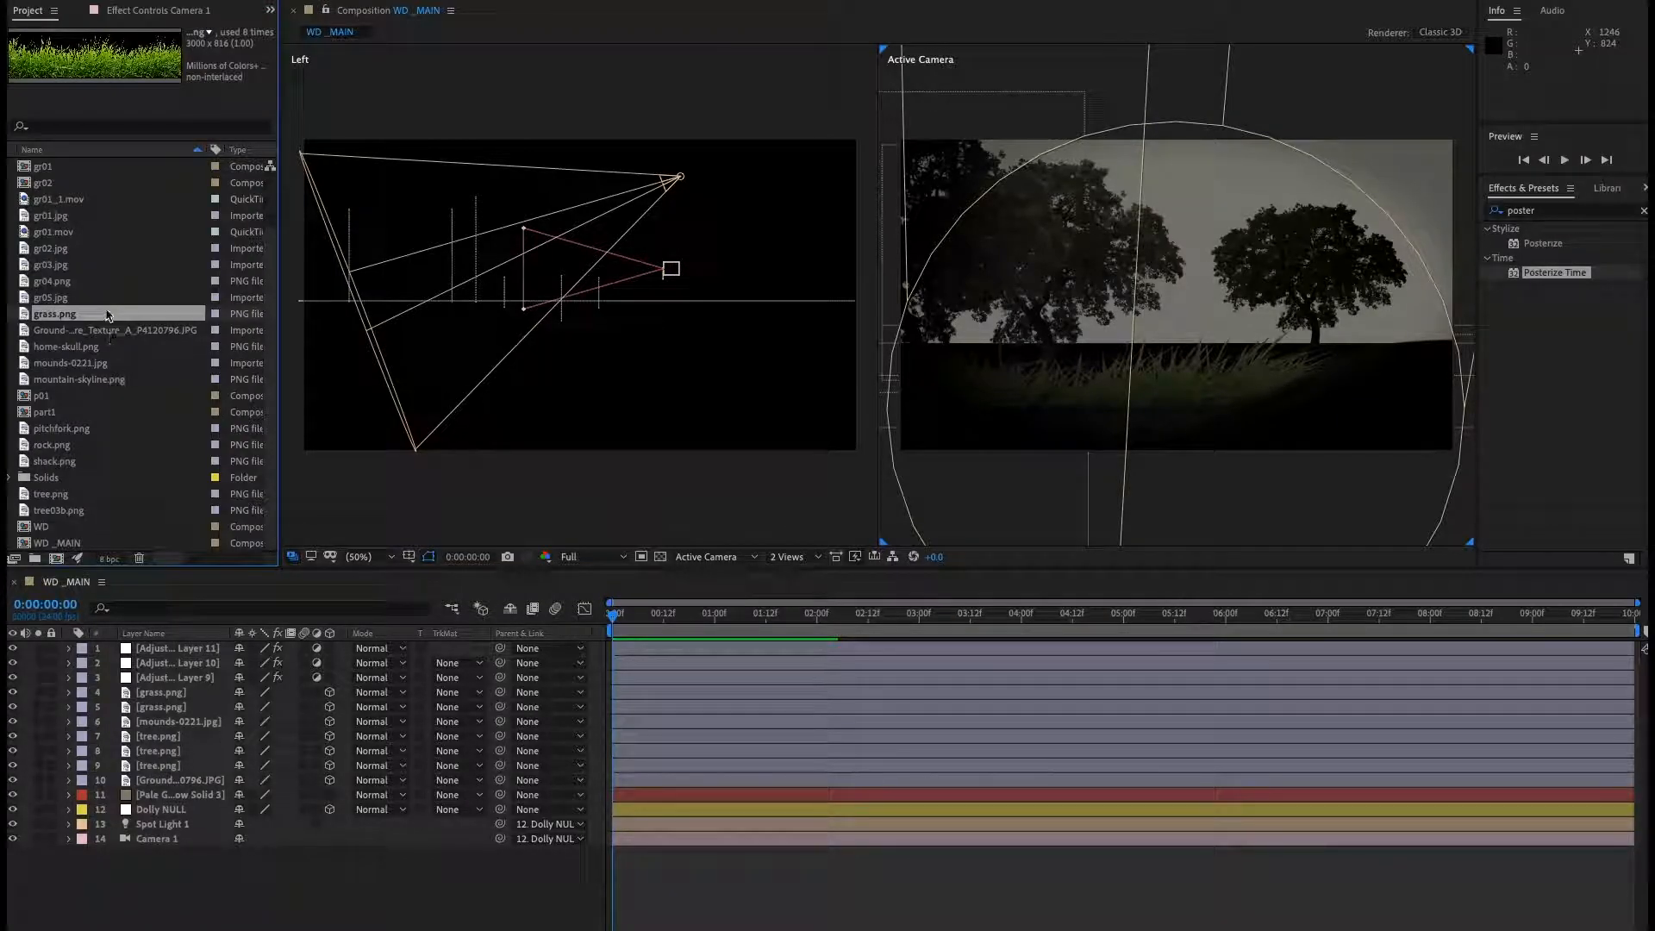
double_click(50, 234)
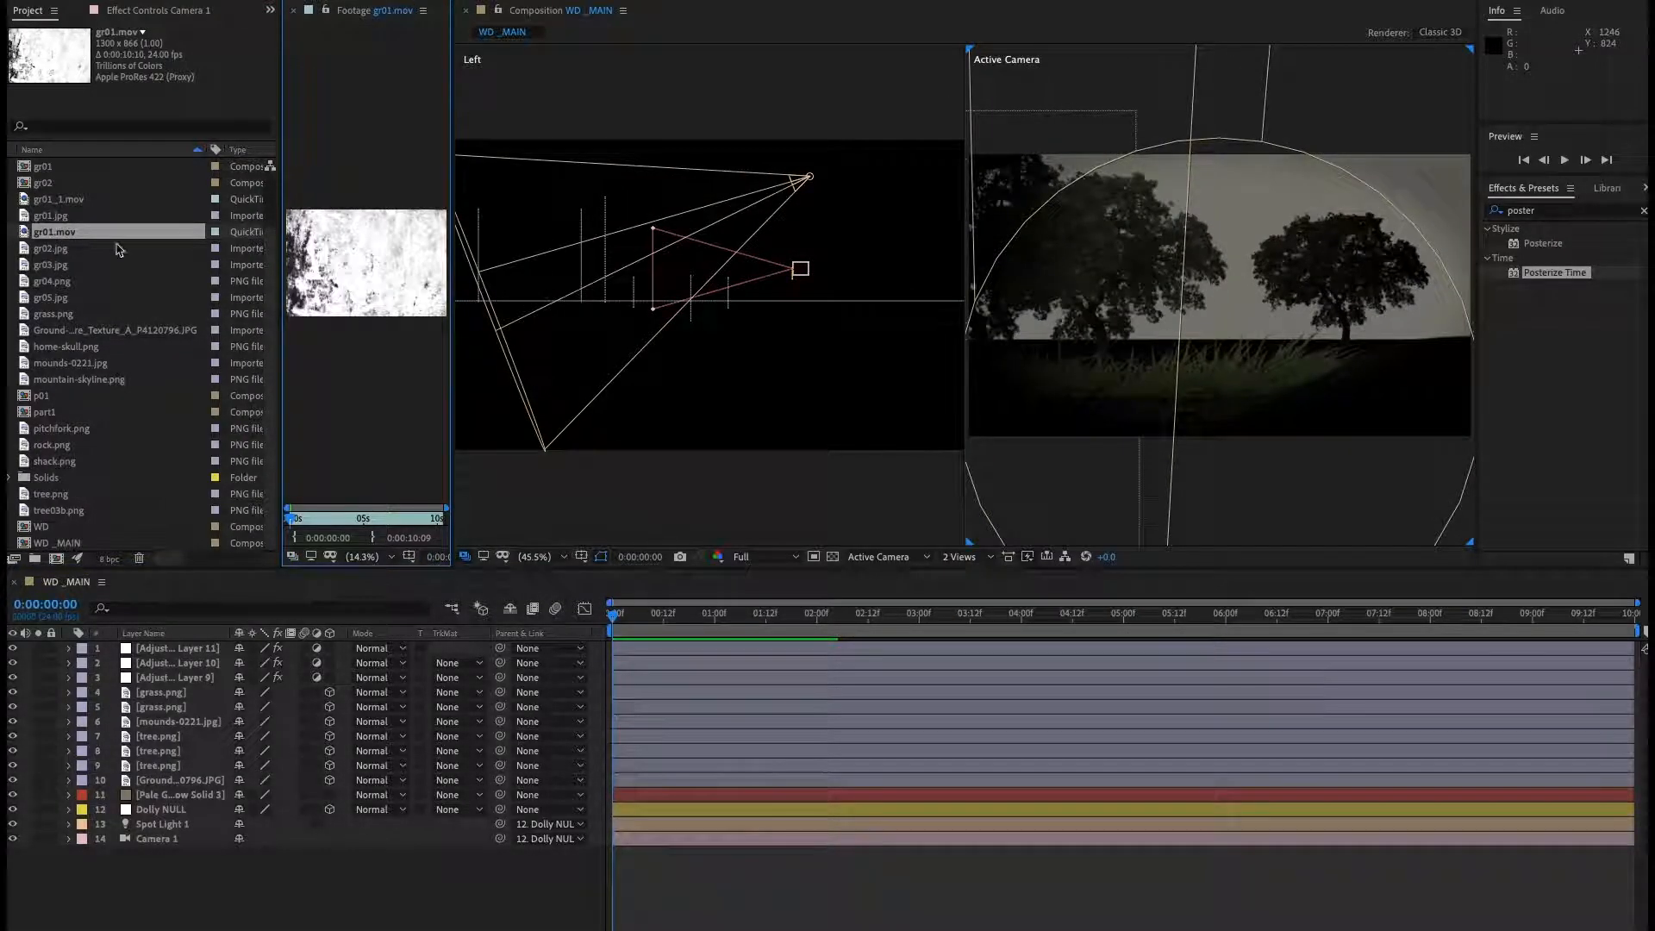
left_click(62, 249)
double_click(62, 249)
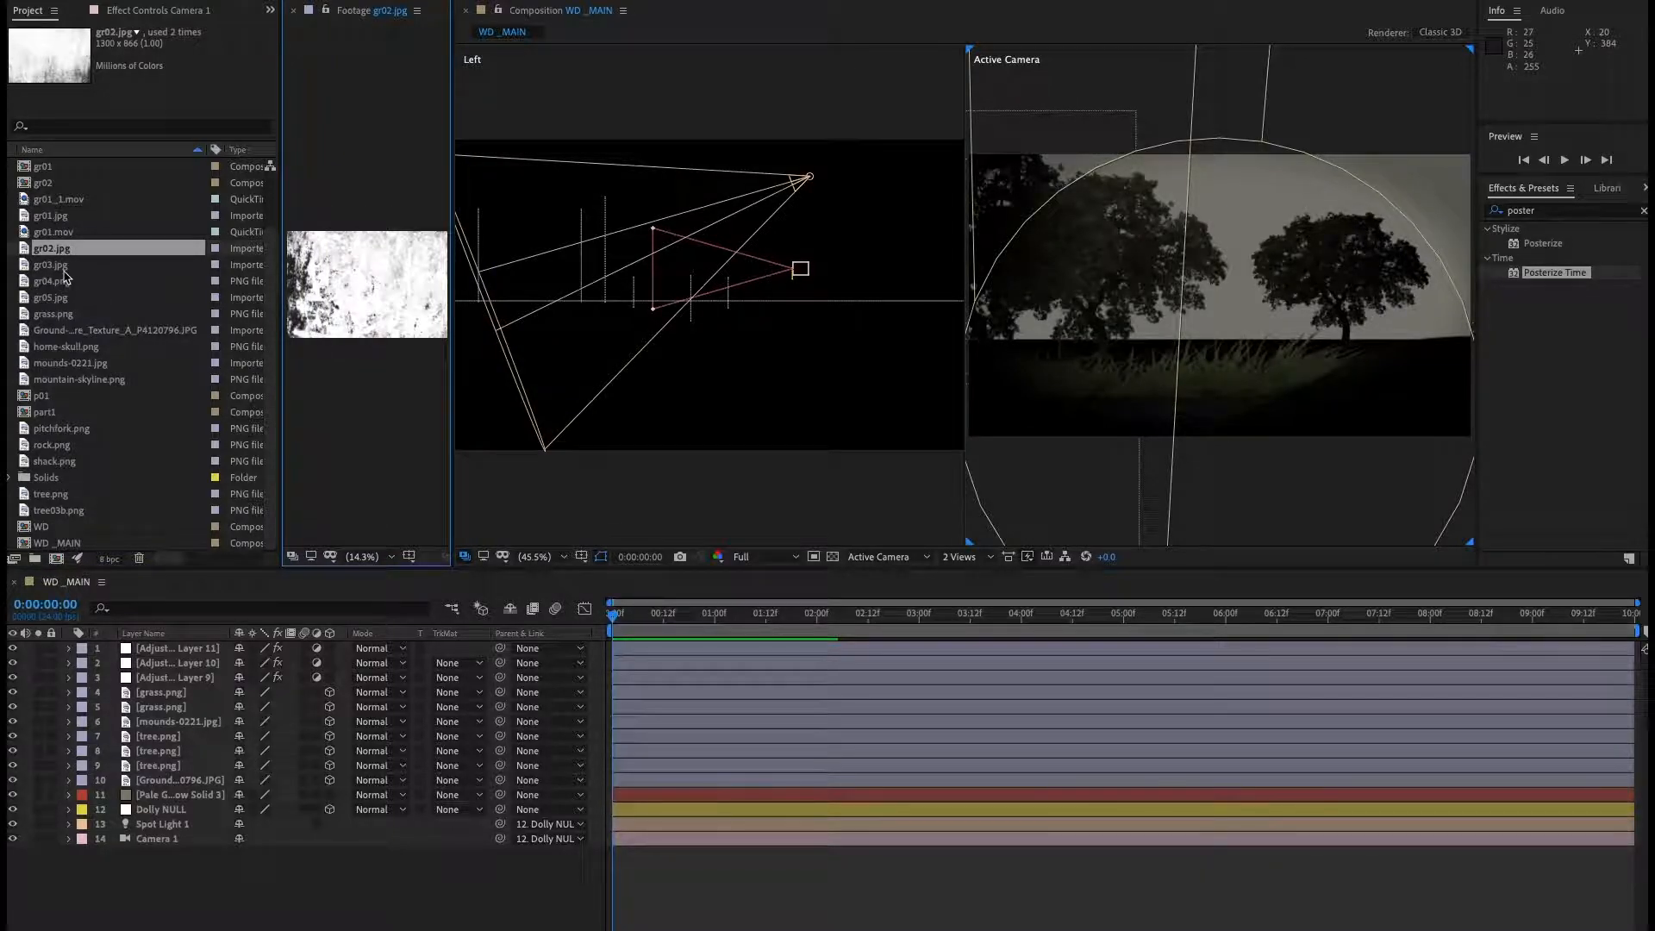
double_click(62, 266)
double_click(62, 282)
double_click(56, 298)
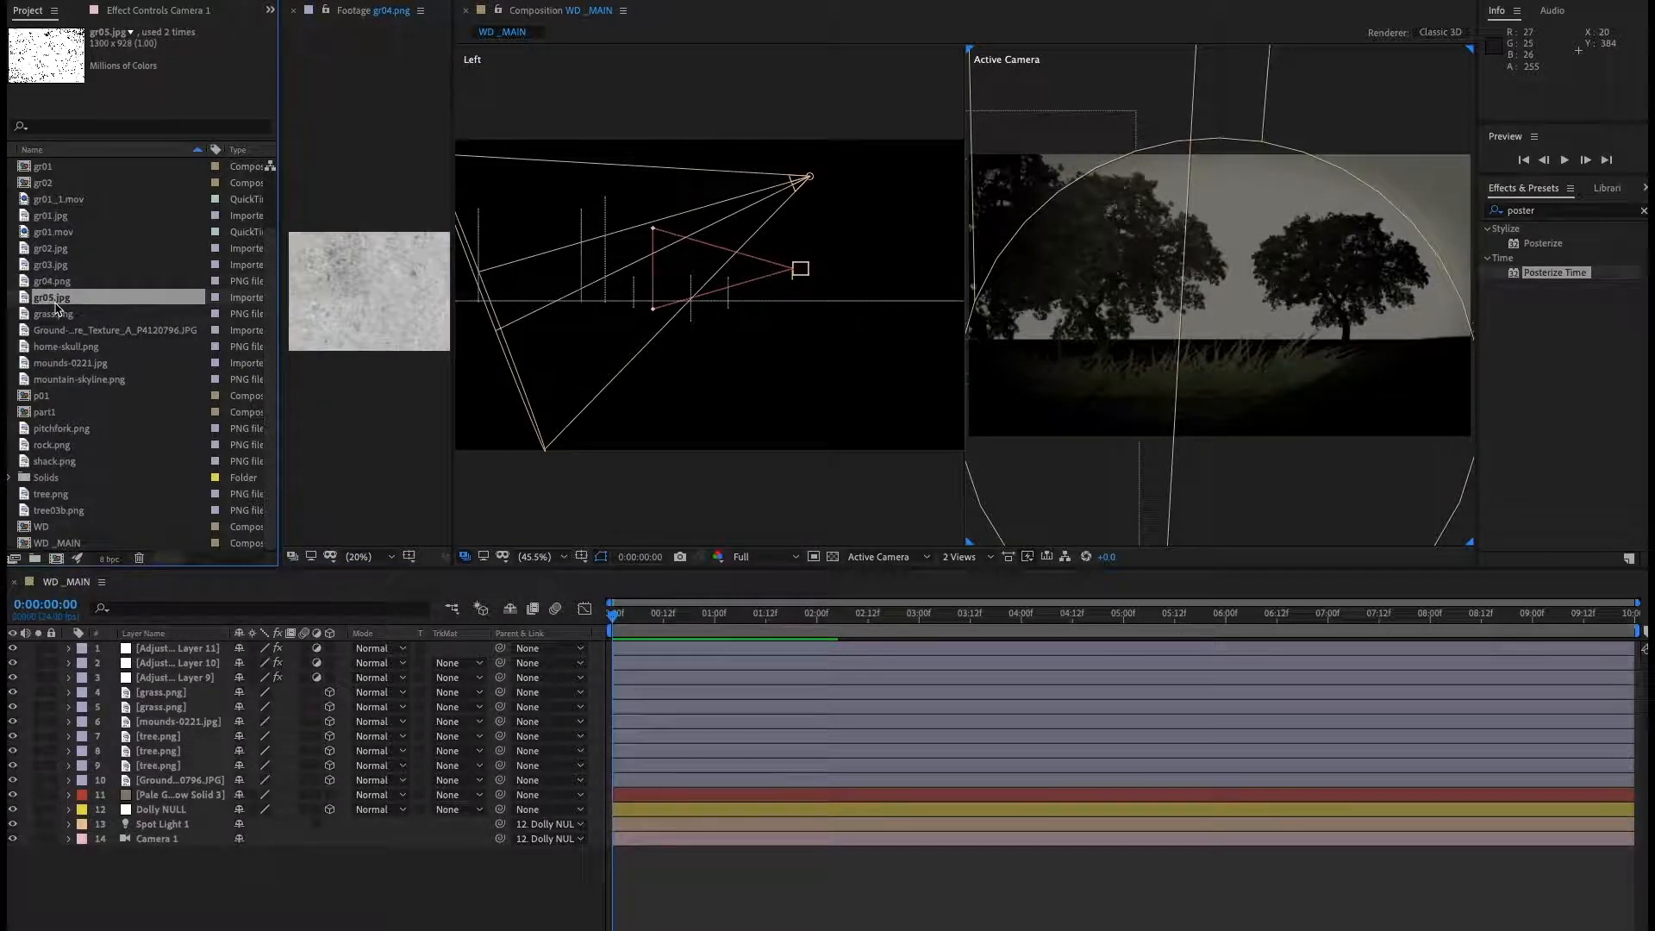
left_click(293, 11)
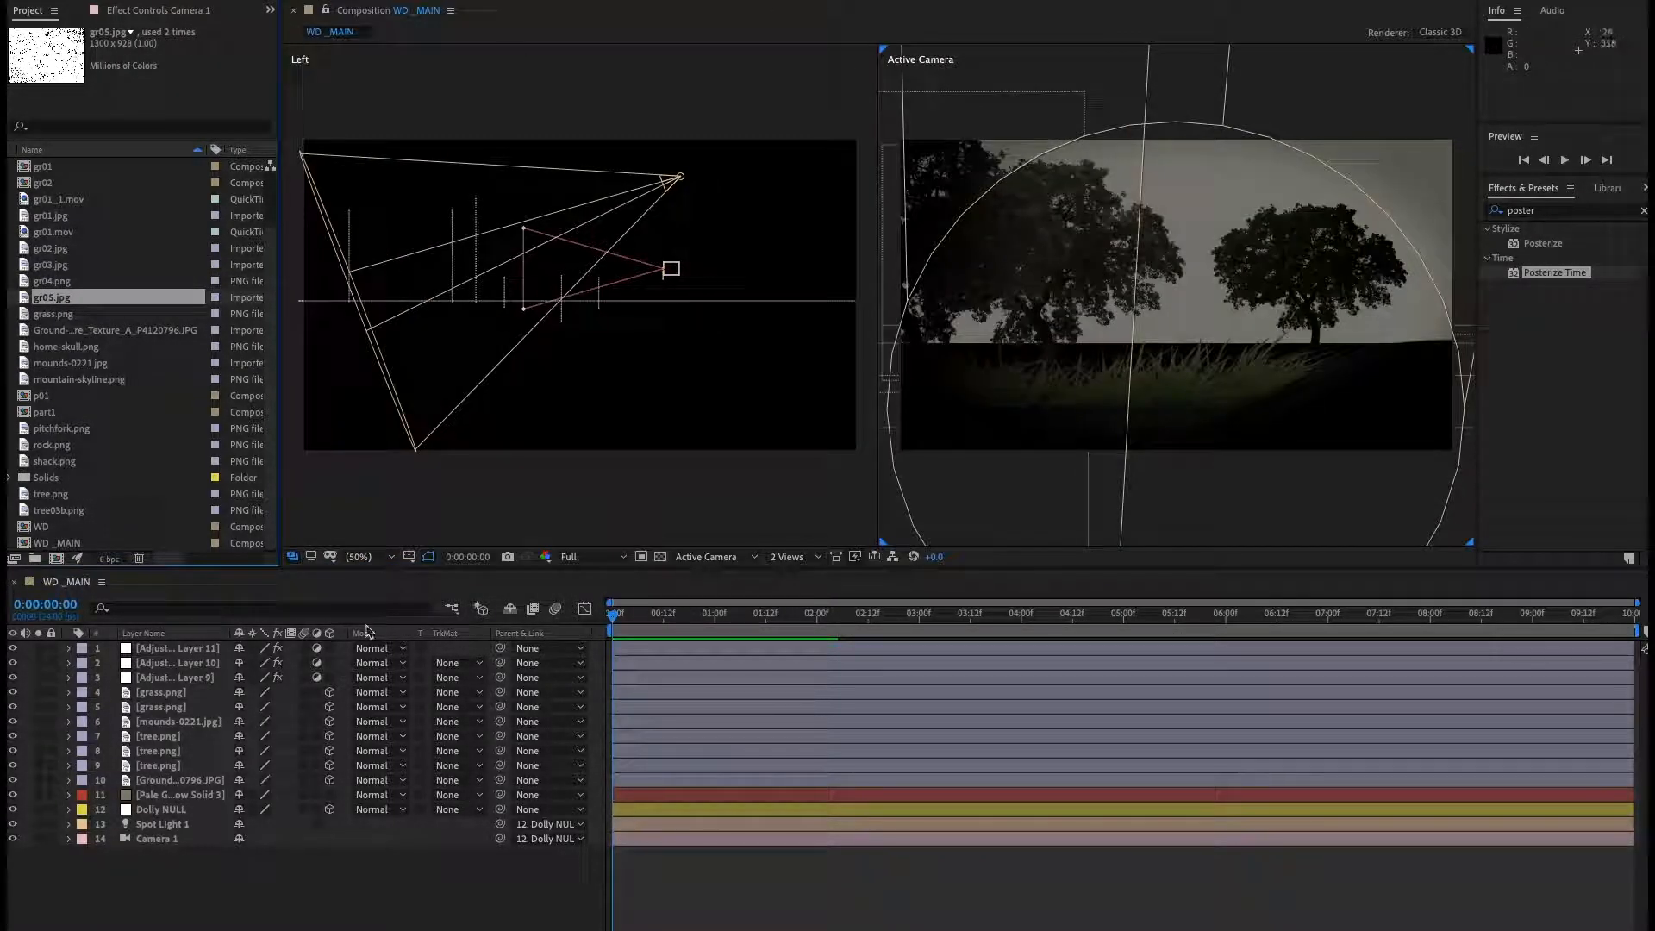
left_click(154, 248)
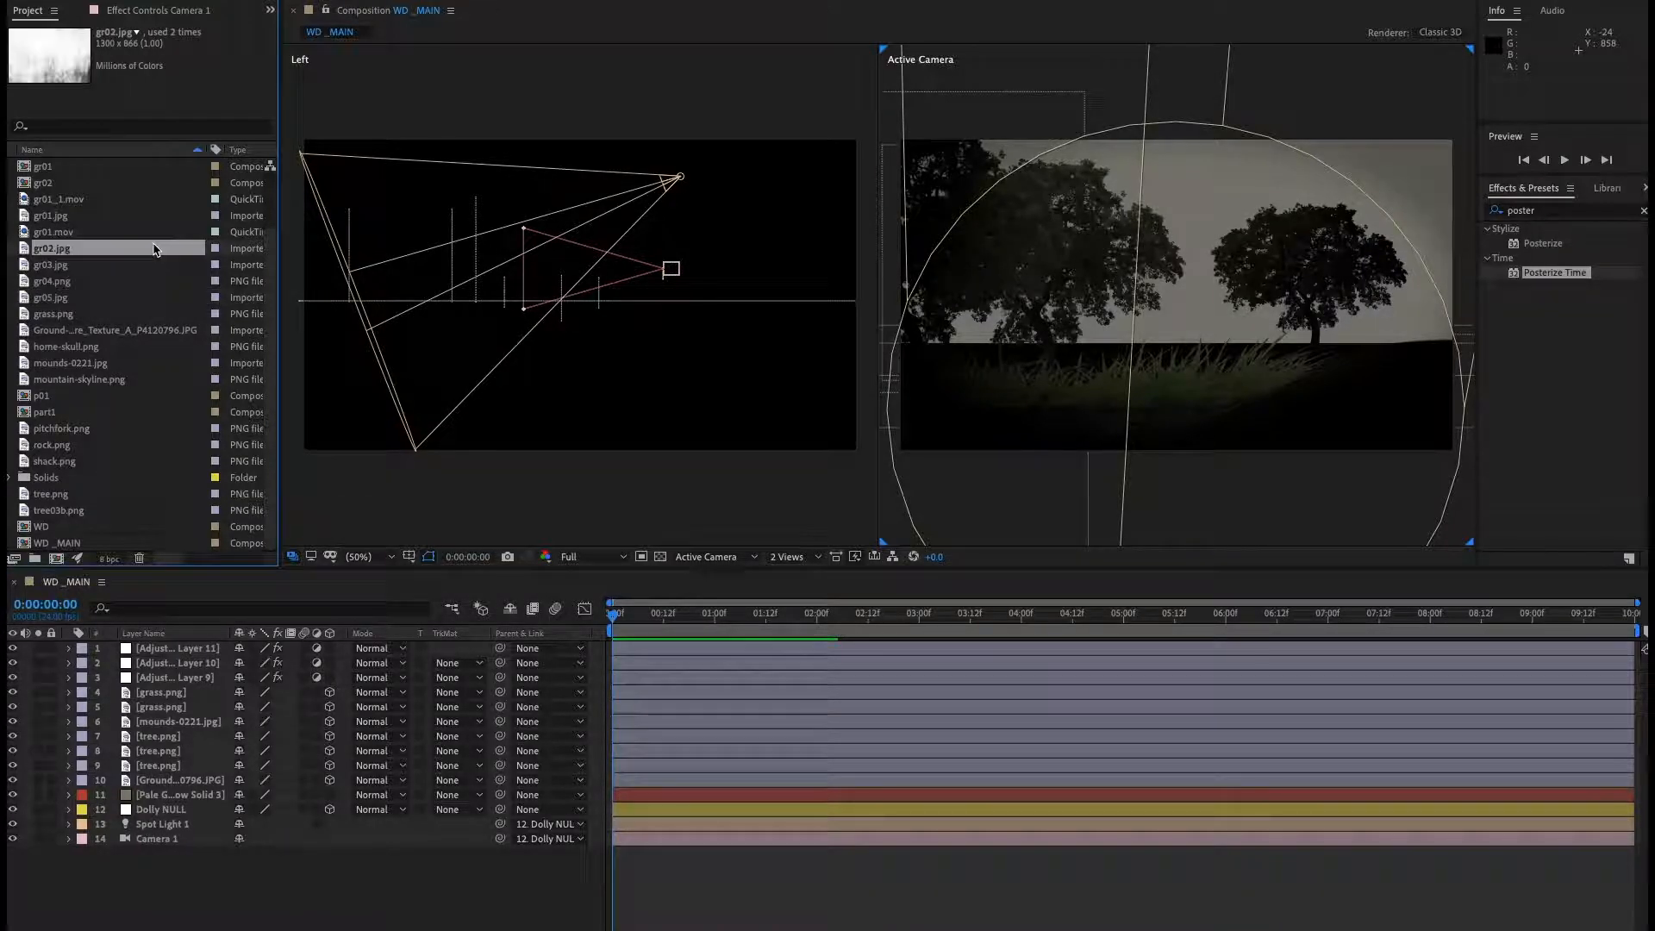
left_click(151, 297)
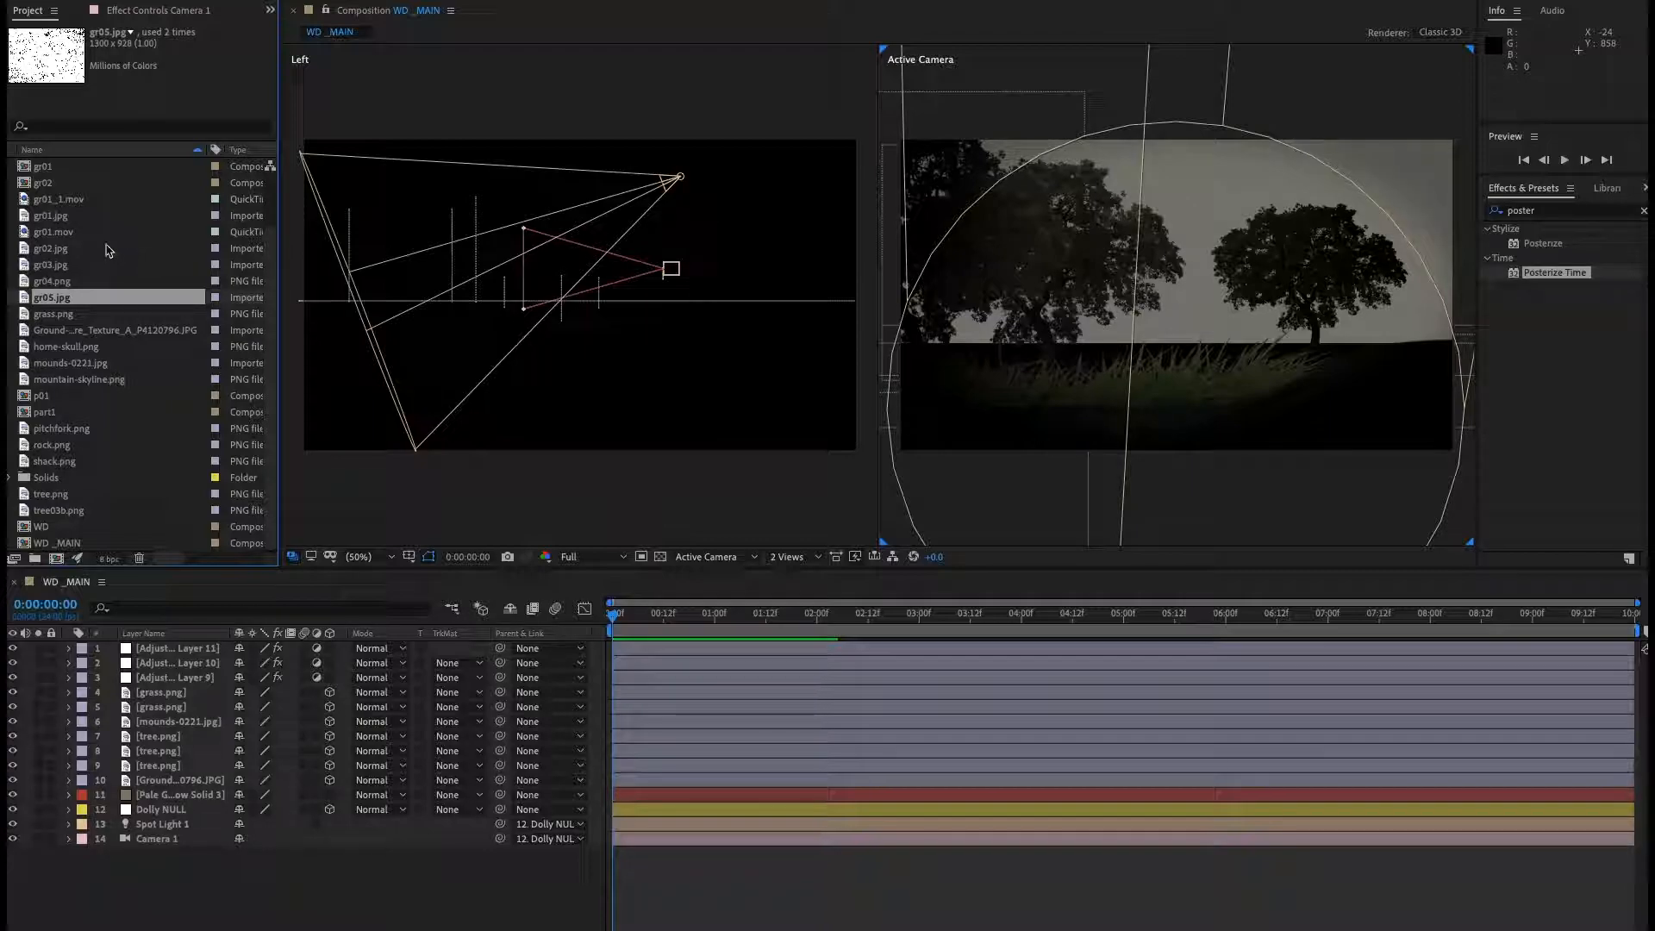
Create a new composition from gr01.jpg and show its viewer as a single view.
left_click(57, 217)
left_click_drag(60, 228, 73, 565)
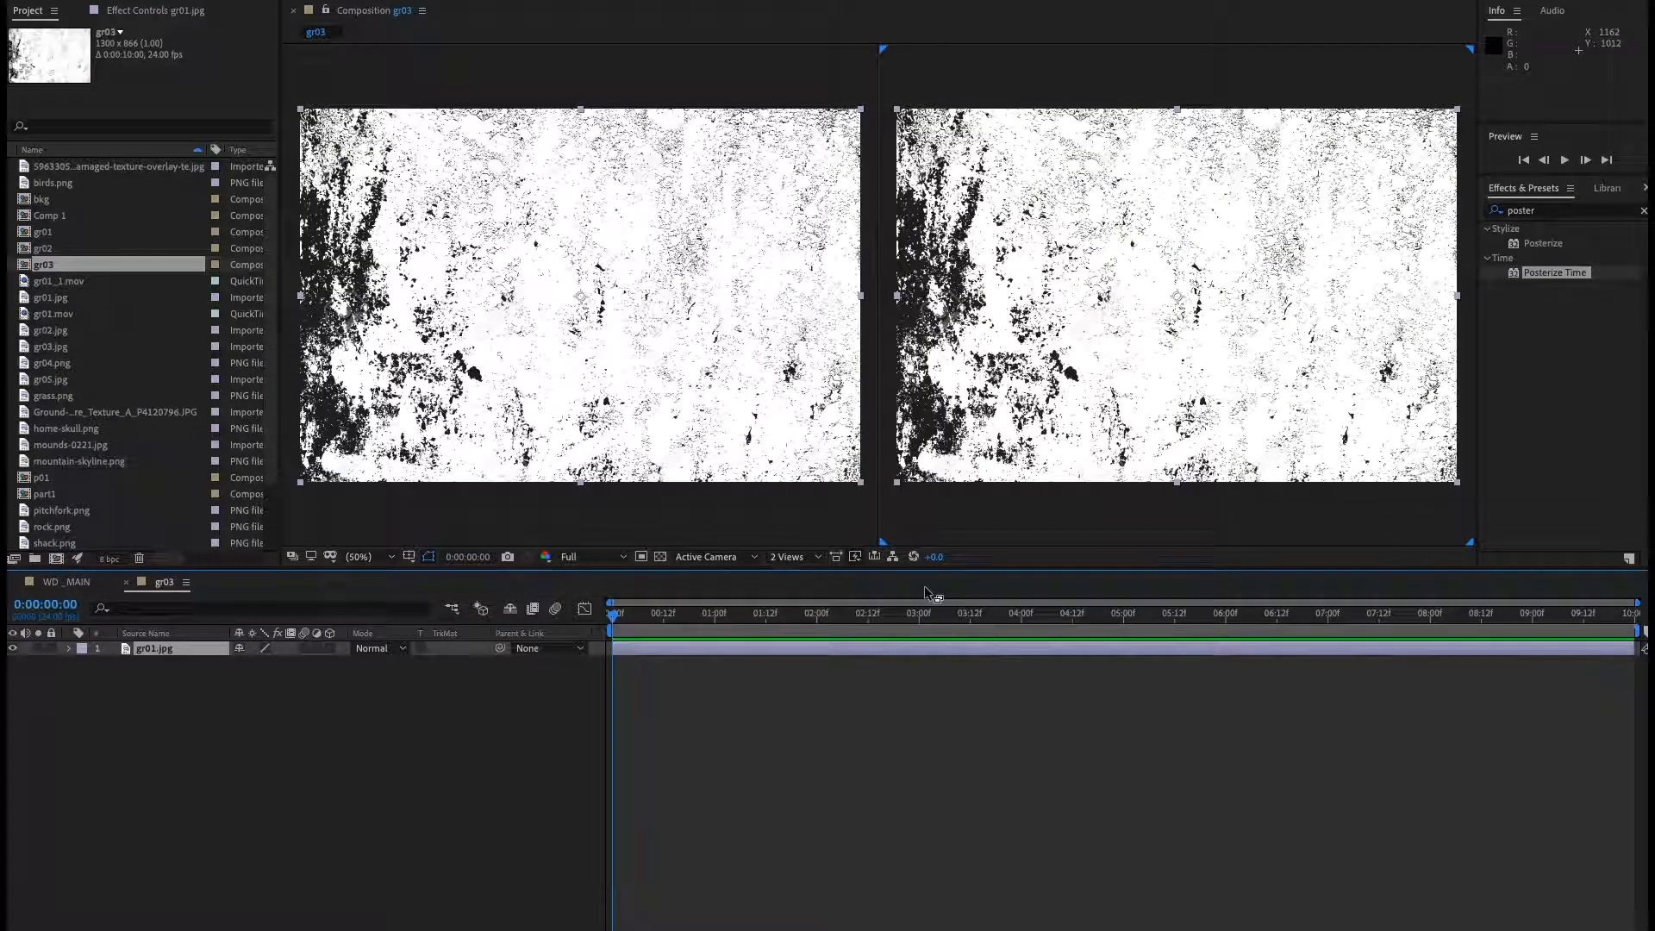
left_click(786, 557)
left_click(795, 570)
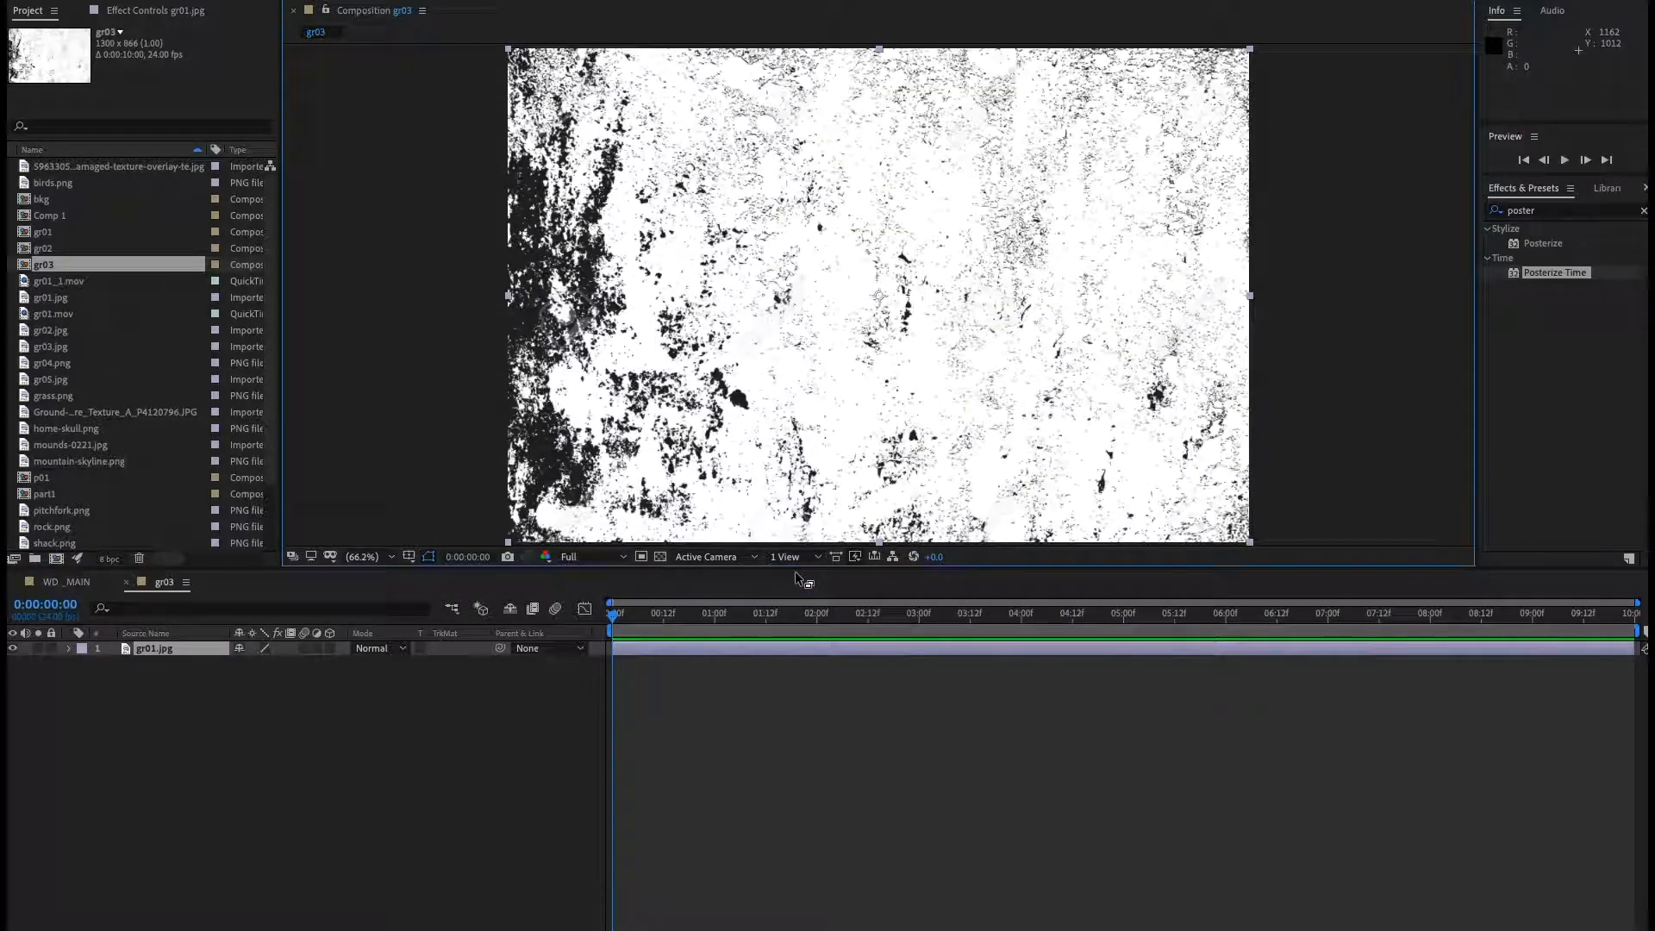
left_click(447, 755)
Add gr02.jpg, gr03.jpg, gr04.png and gr05.jpg as layers to the new gr03 composition.
left_click(176, 333)
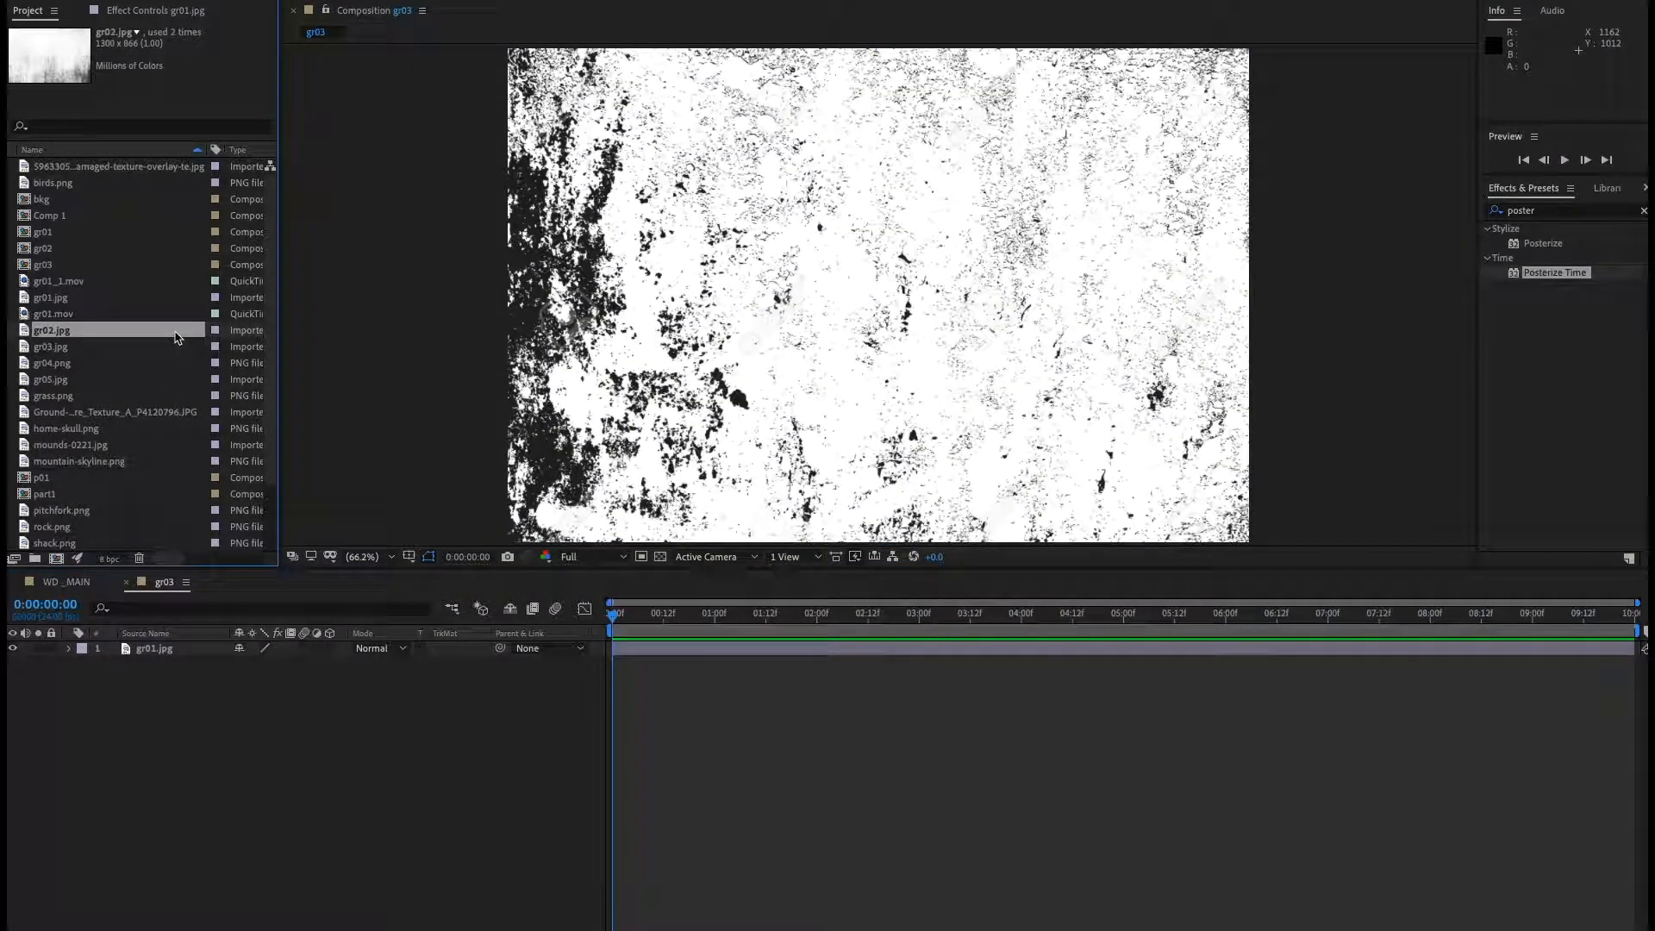
left_click(62, 348, "shift")
left_click(65, 362, "shift")
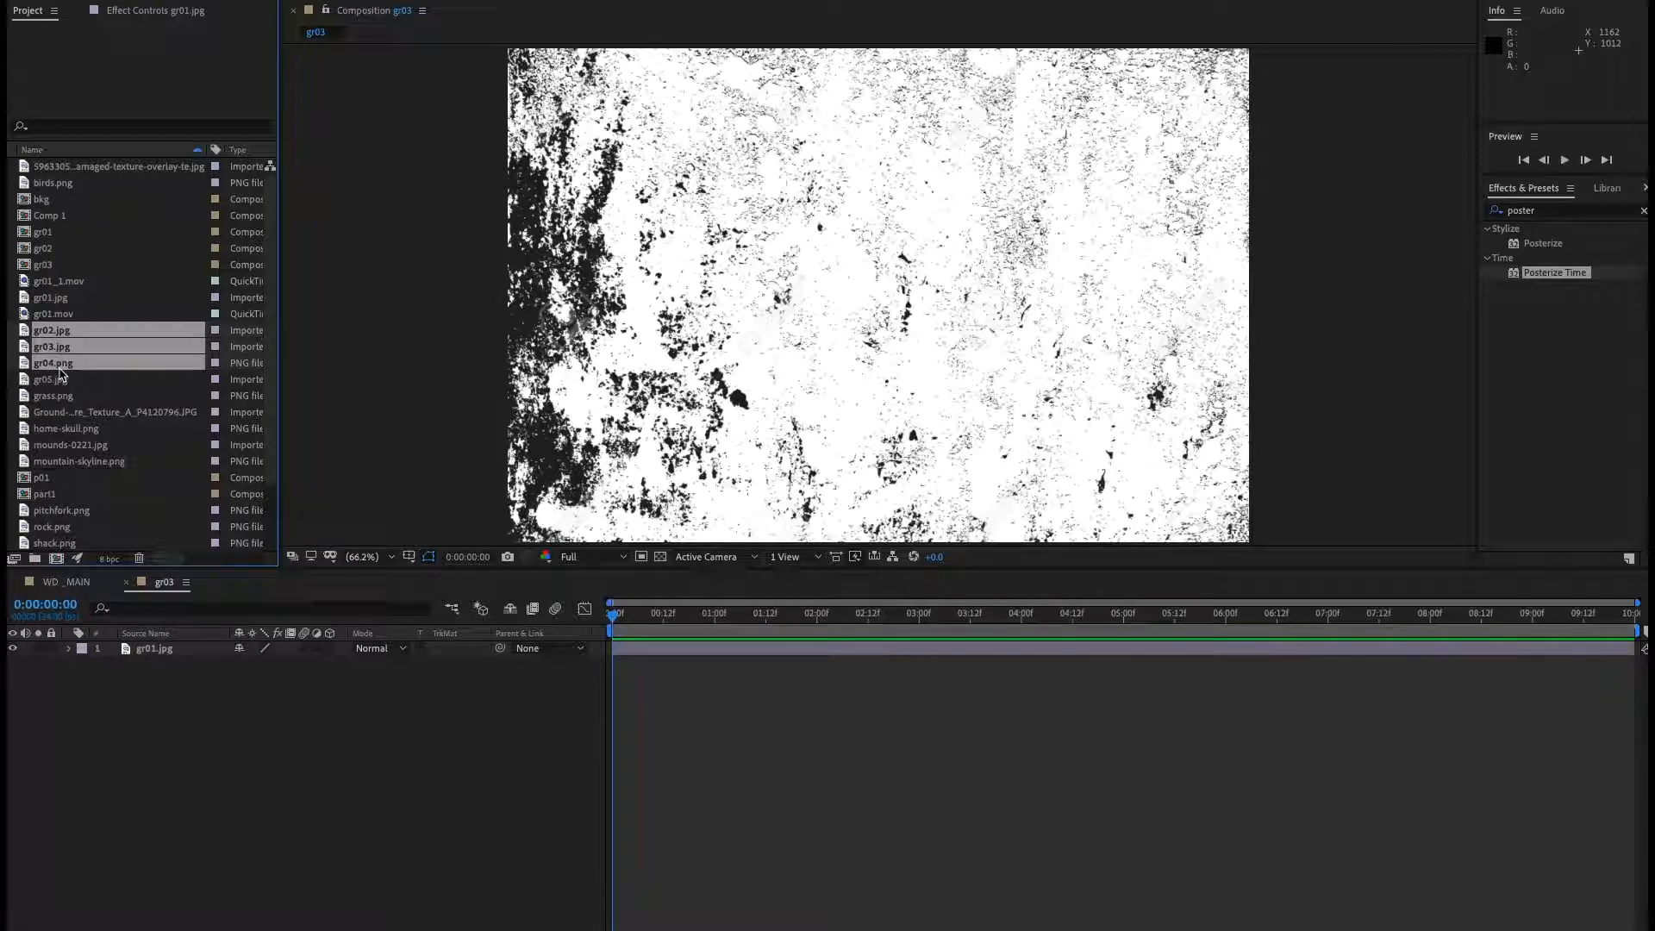
left_click(69, 380, "shift")
left_click_drag(56, 333, 168, 699)
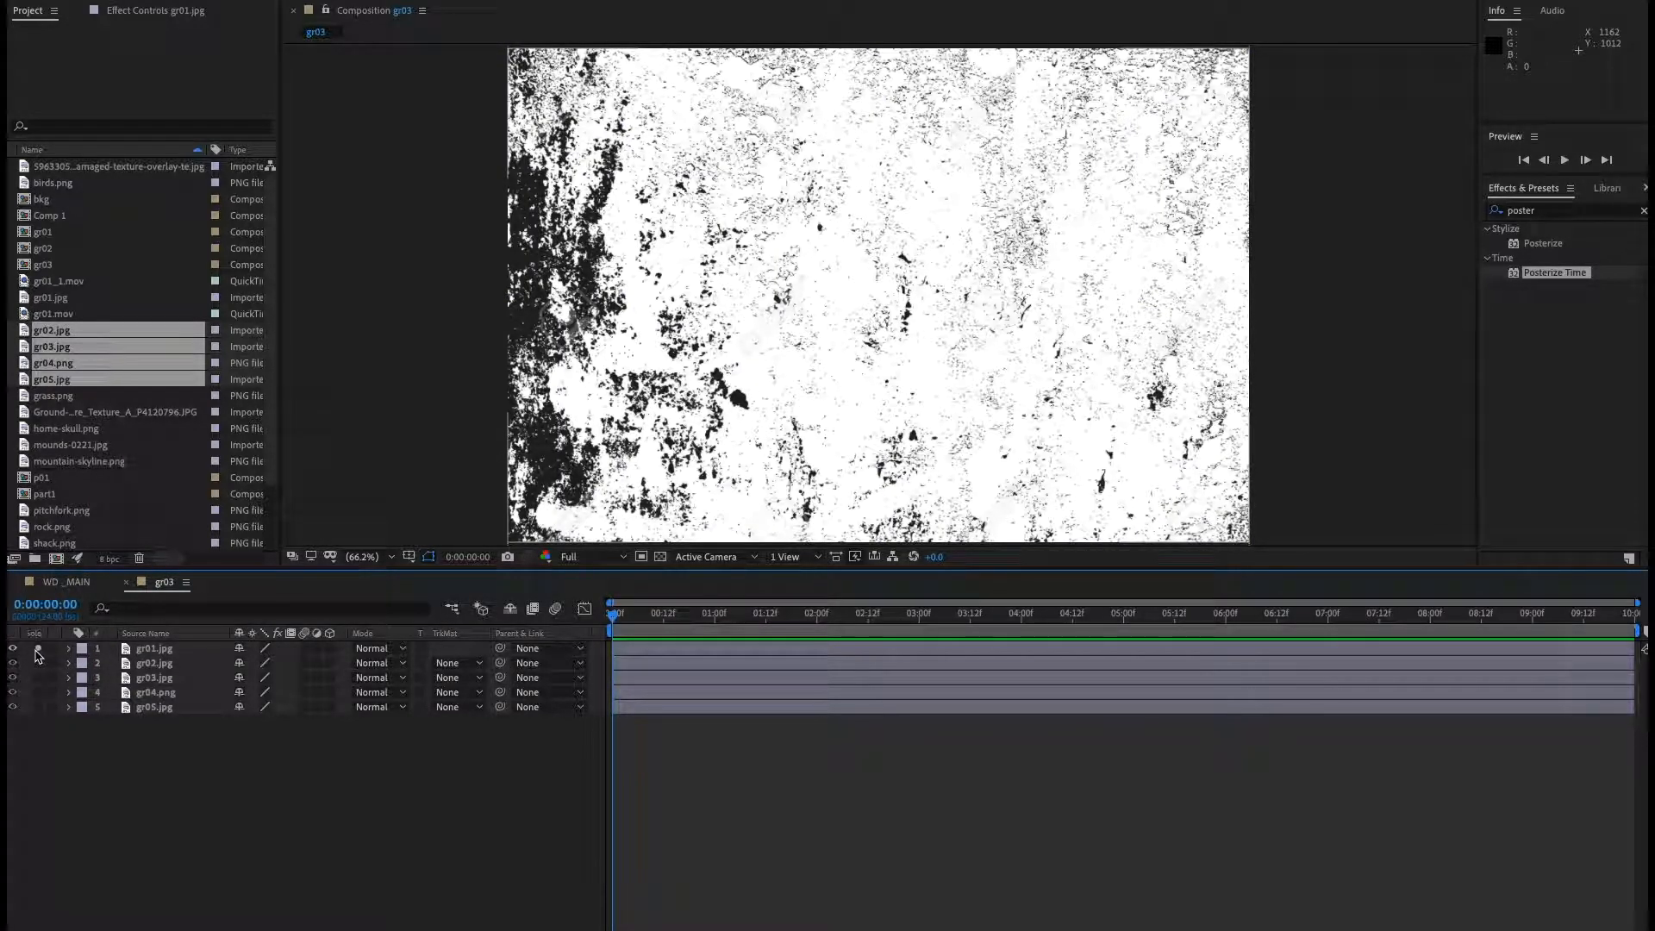
Solo each texture layer in turn to check what it looks like.
left_click(39, 664)
left_click(40, 679)
left_click(39, 678)
left_click(39, 692)
left_click(39, 693)
left_click(39, 707)
left_click(39, 707)
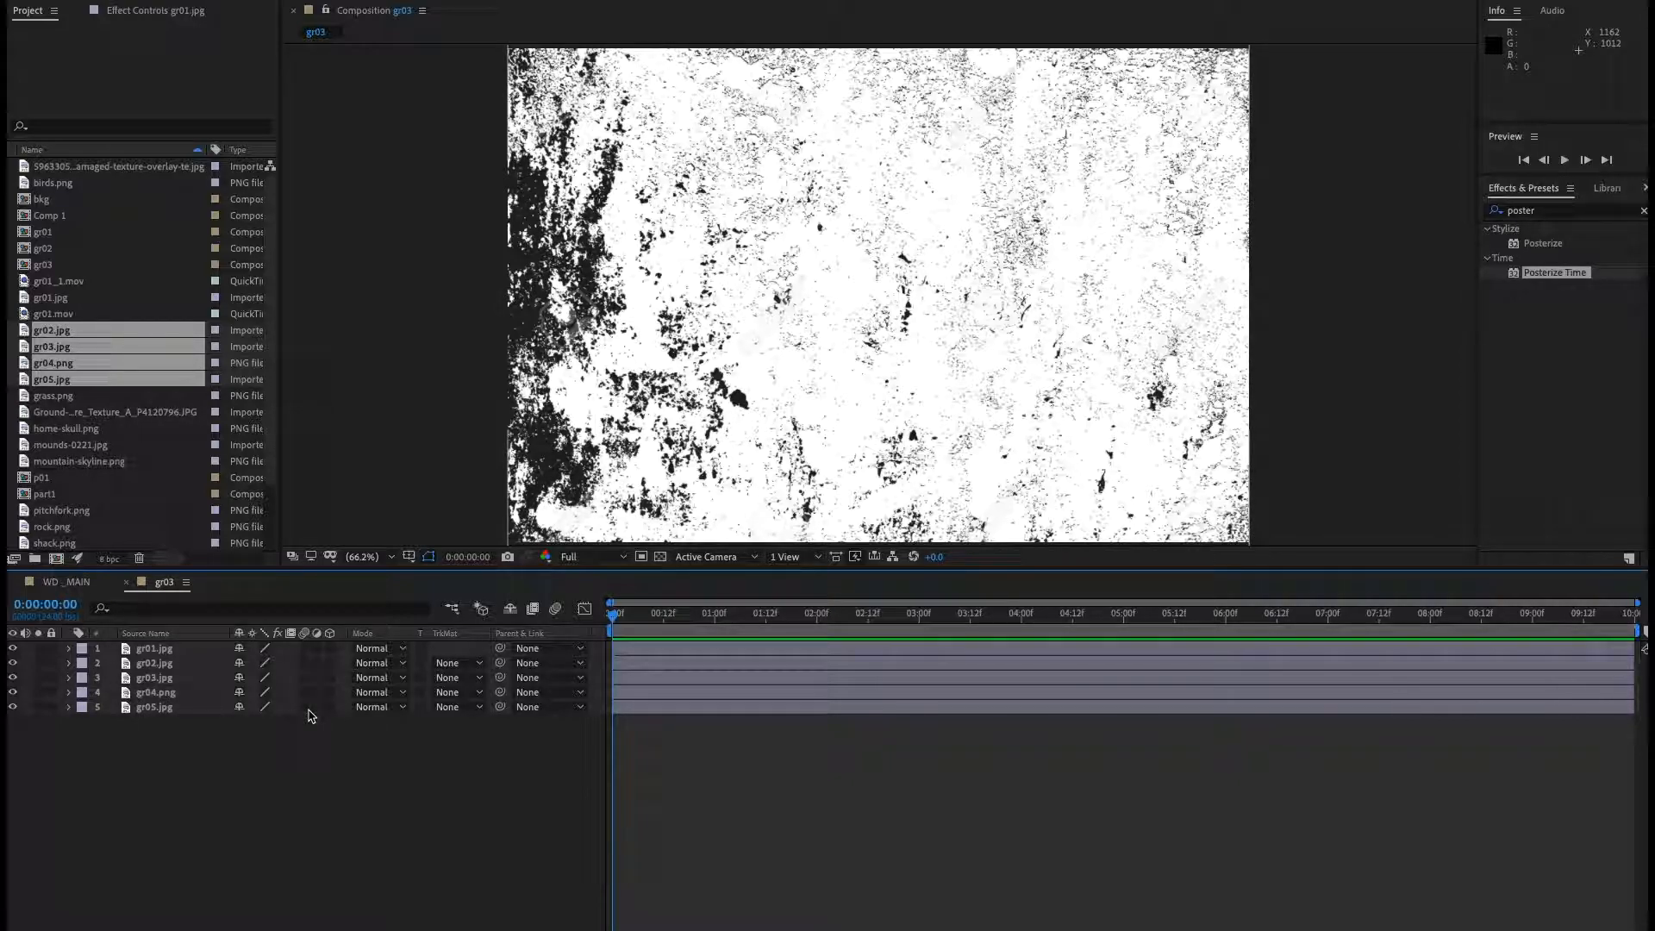
Set the gr03 composition's duration to 10 frames.
key("ctrl+k")
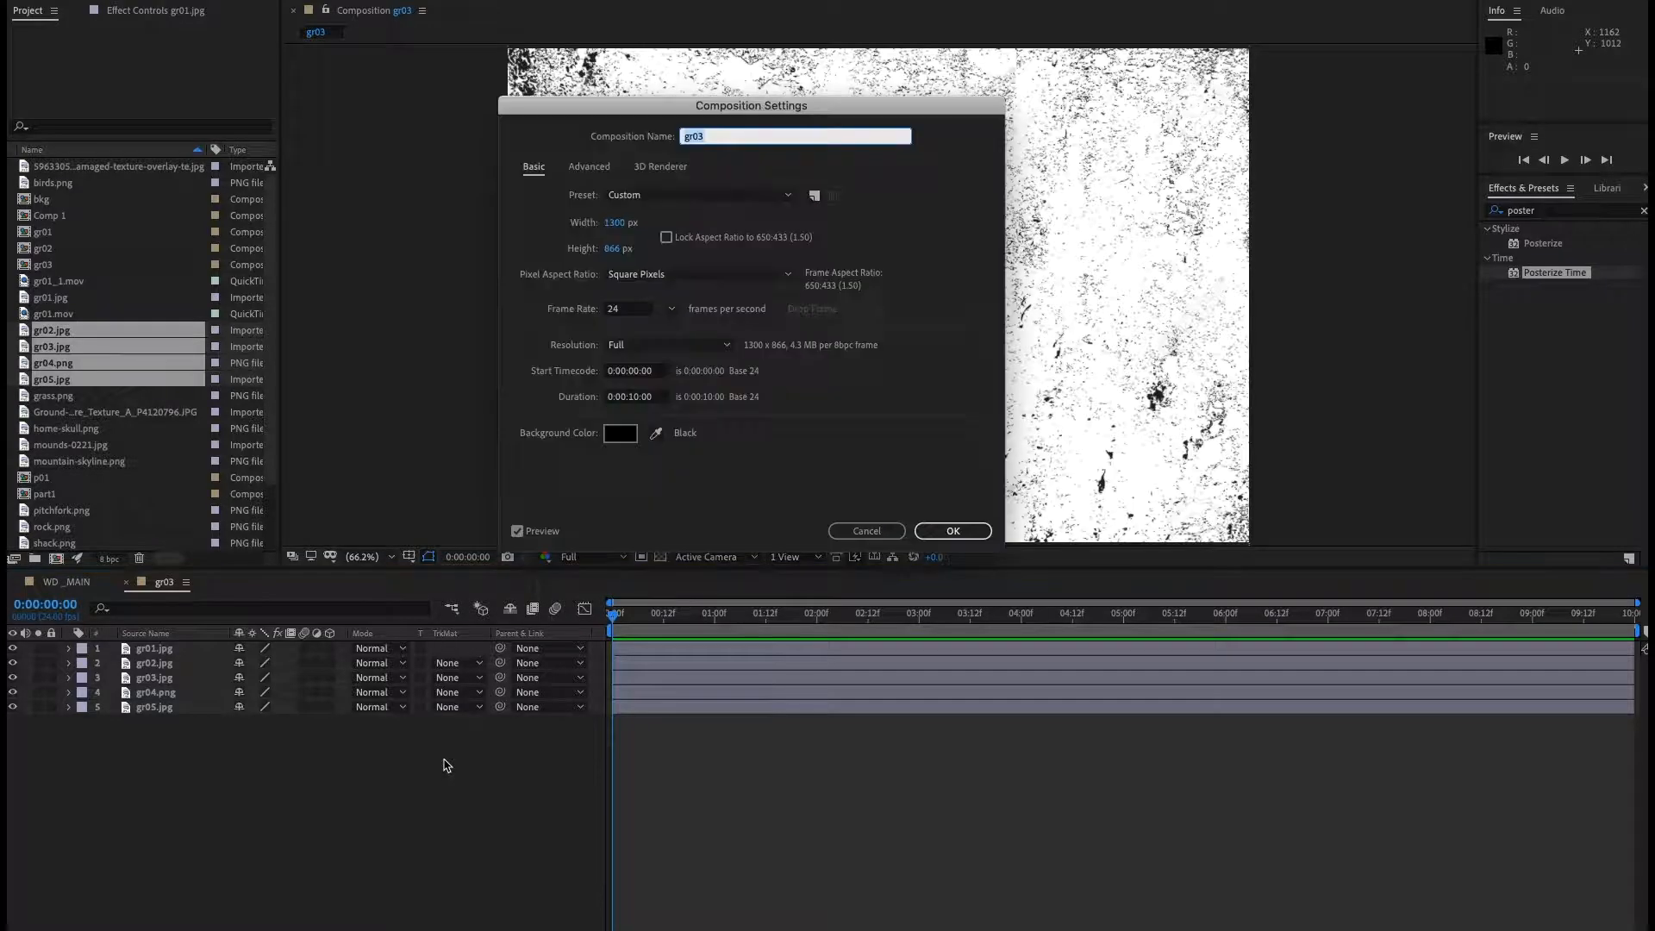
left_click(662, 401)
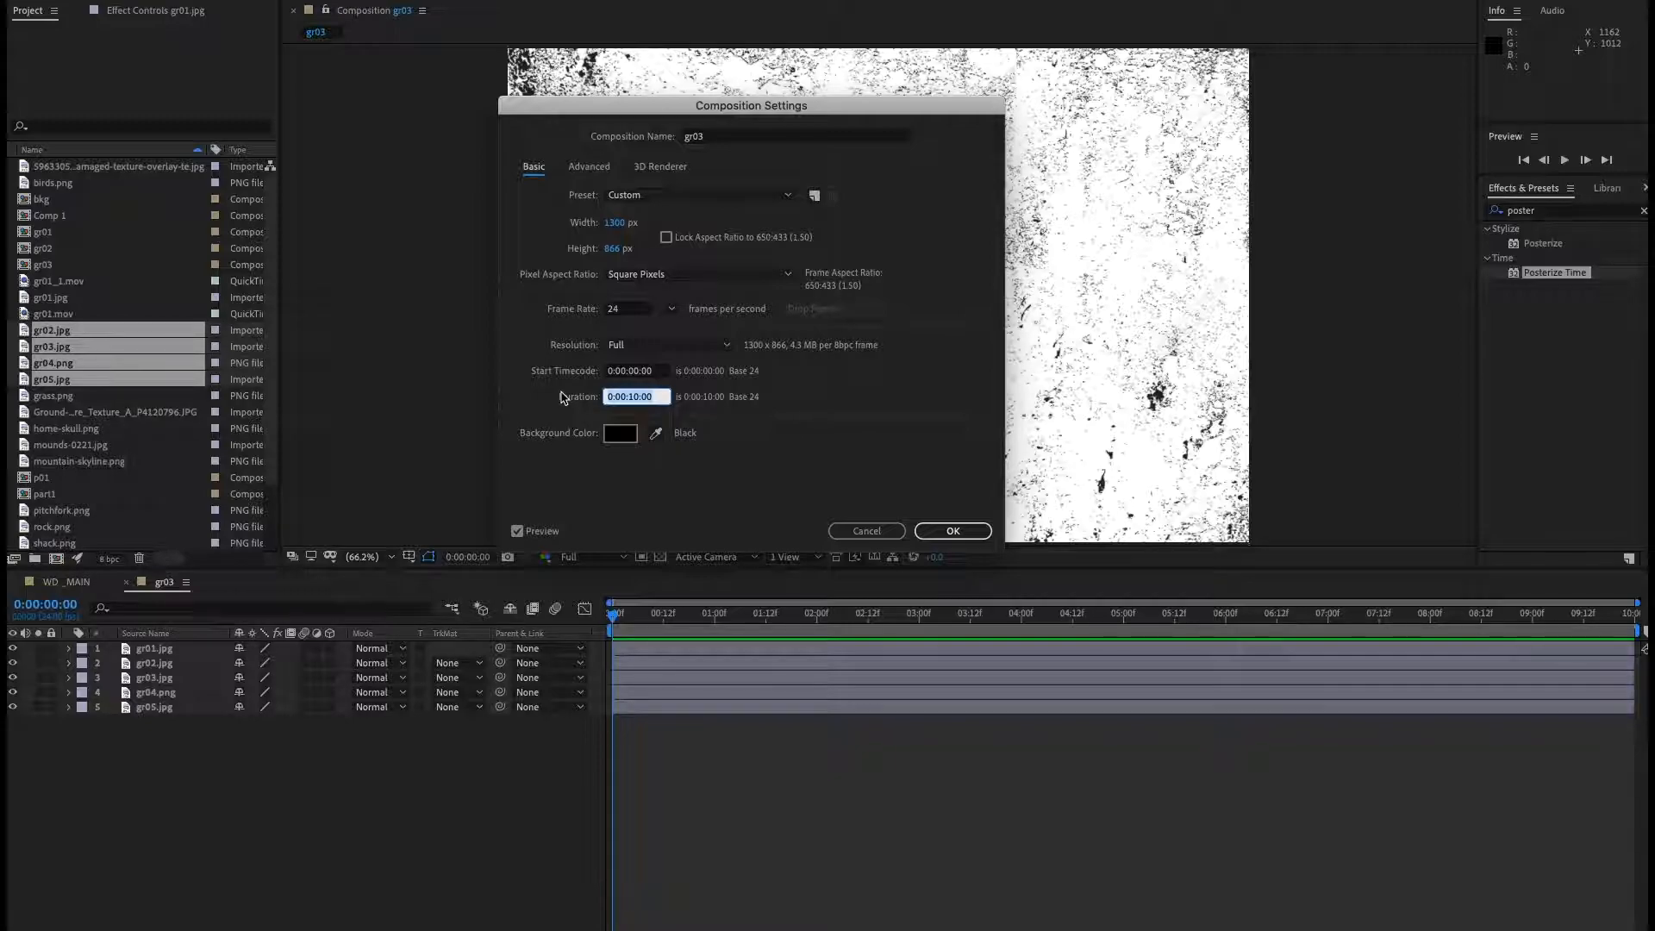
type("10")
key("Return")
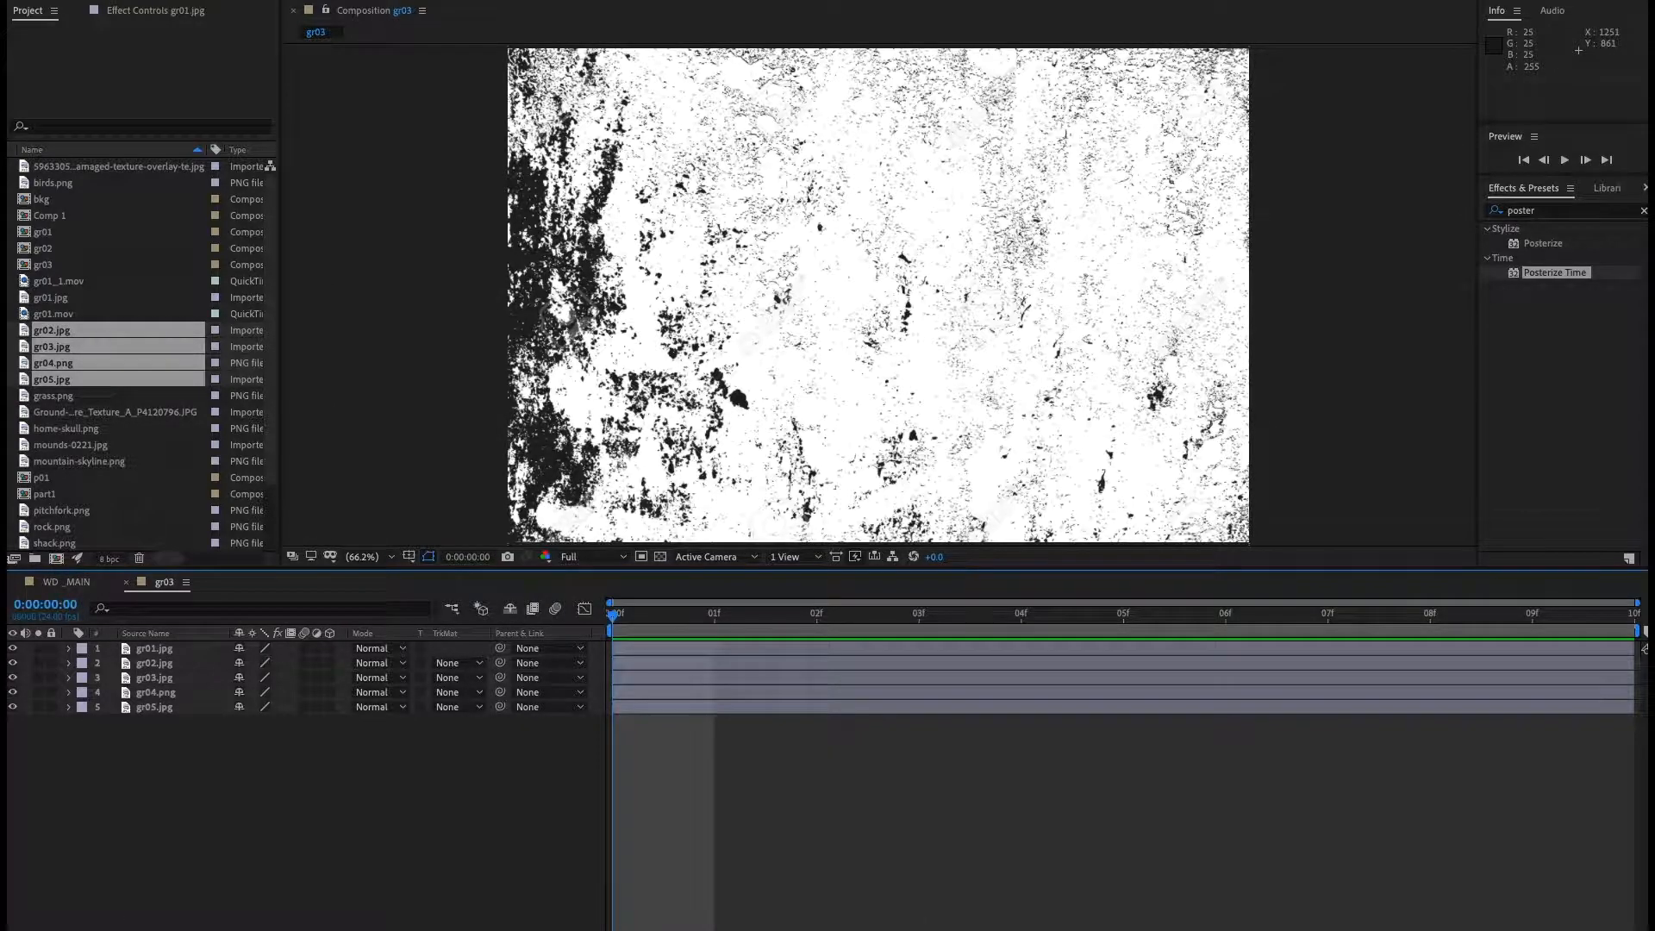
Time-stretch all five texture layers to a new duration of 2 frames.
left_click(50, 928)
left_click(156, 709)
left_click(159, 647, "shift")
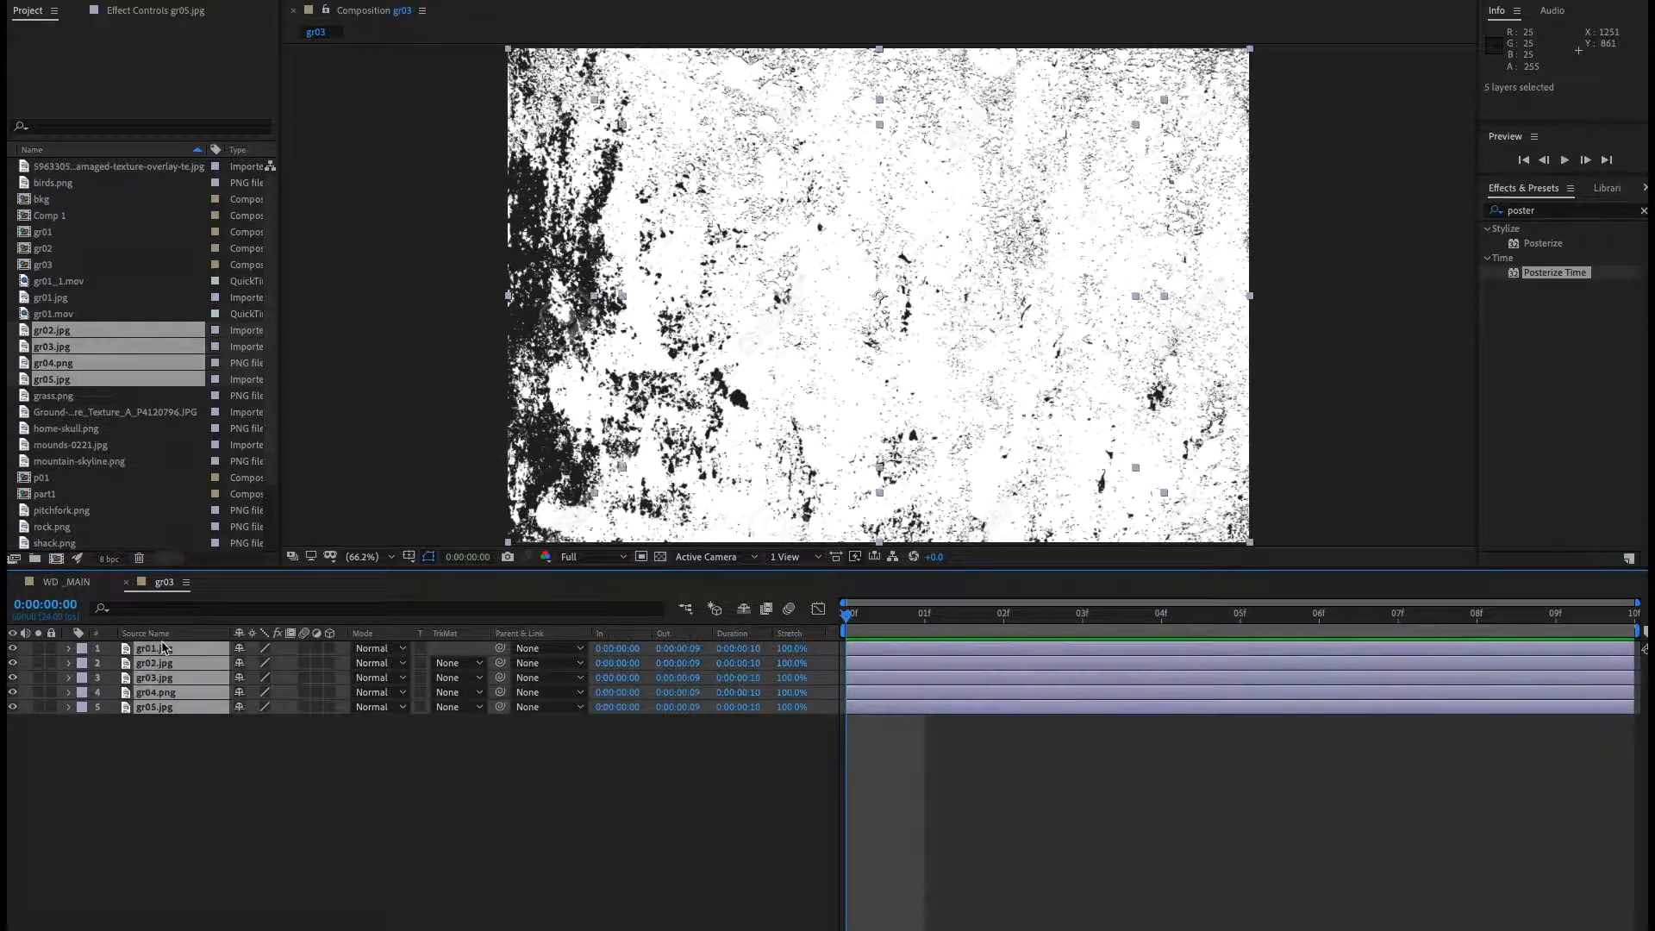
left_click(738, 652)
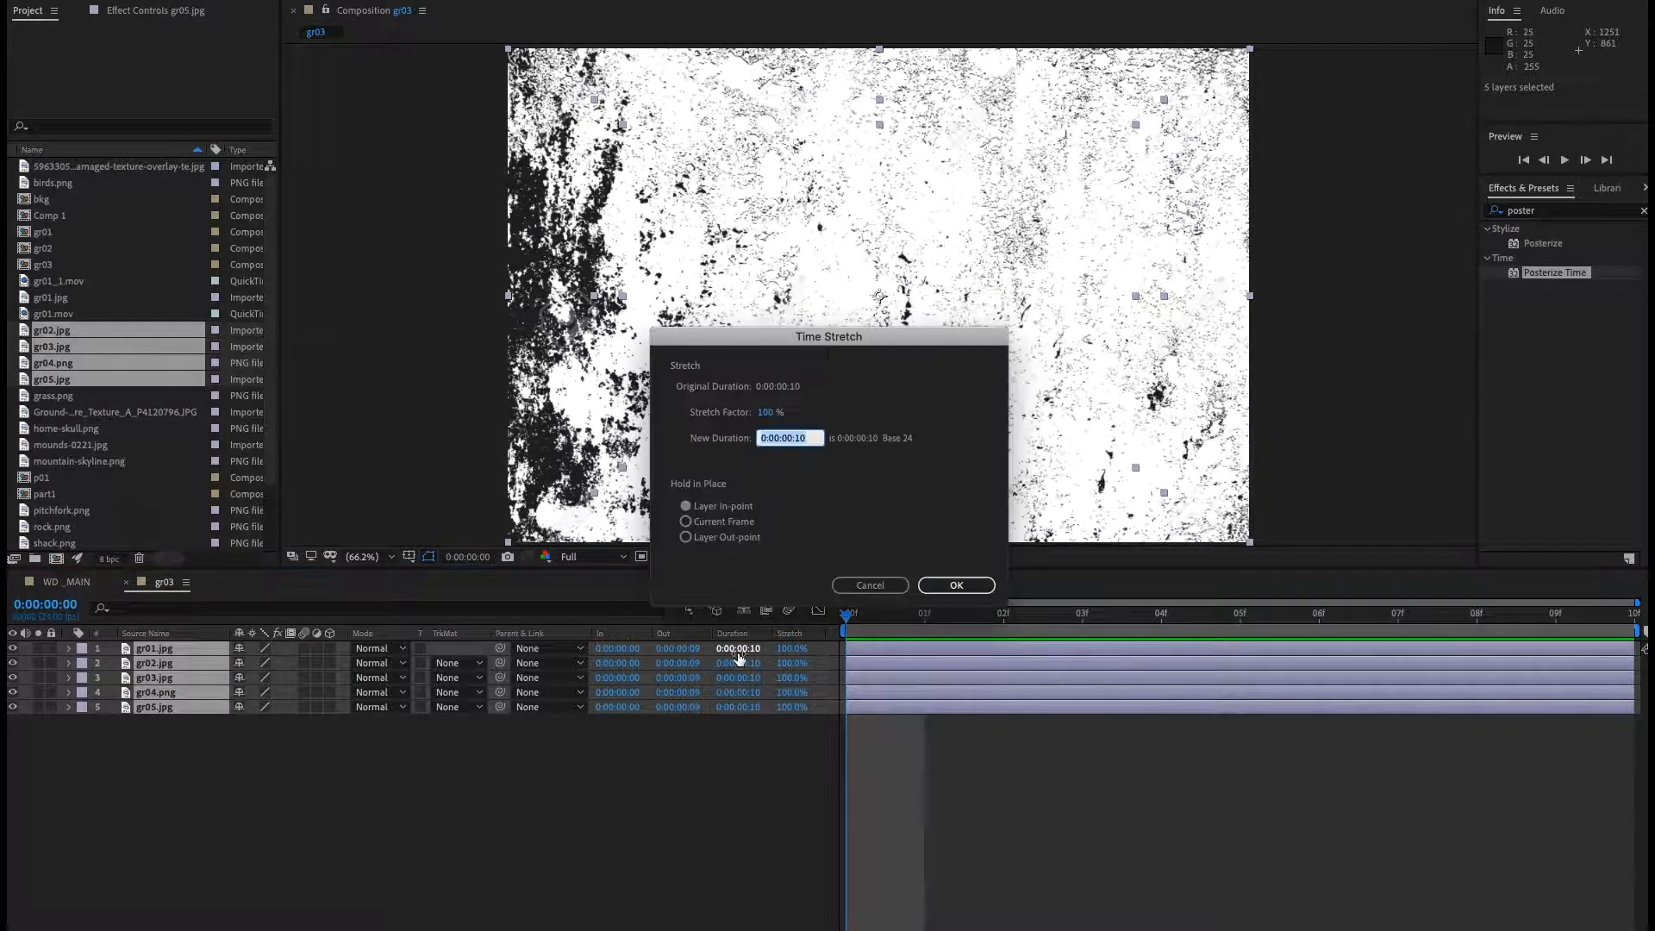
type("2")
key("Return")
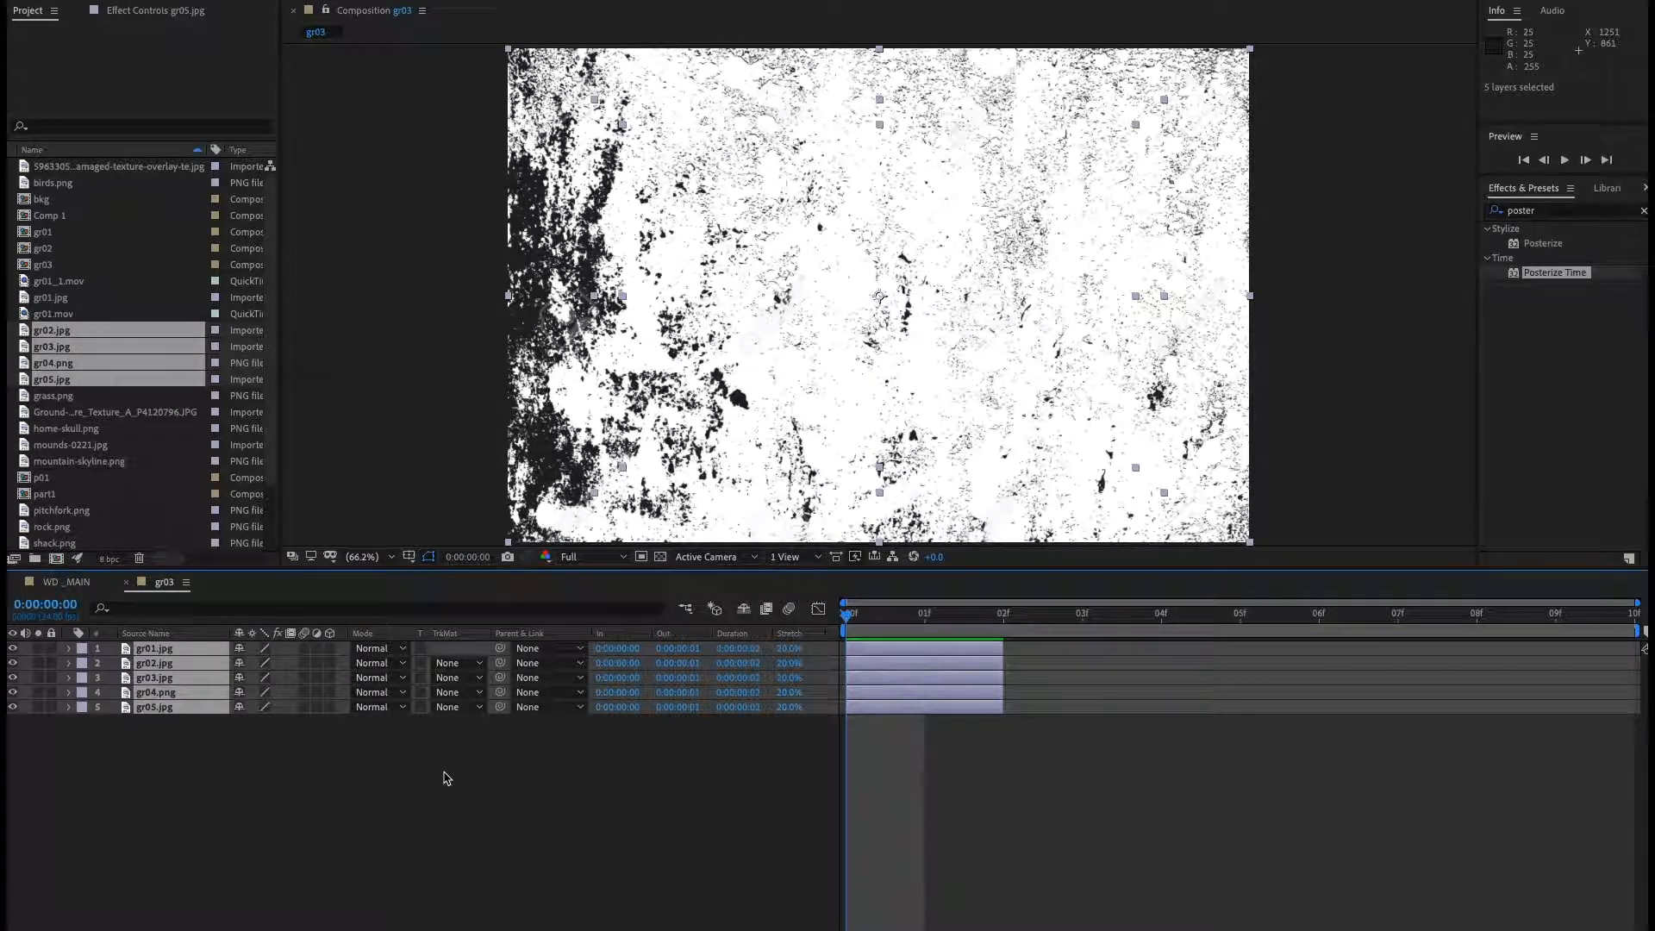
Select all five texture layers and arrange them end to end with Sequence Layers, without overlap.
left_click(147, 708)
left_click(173, 663, "shift")
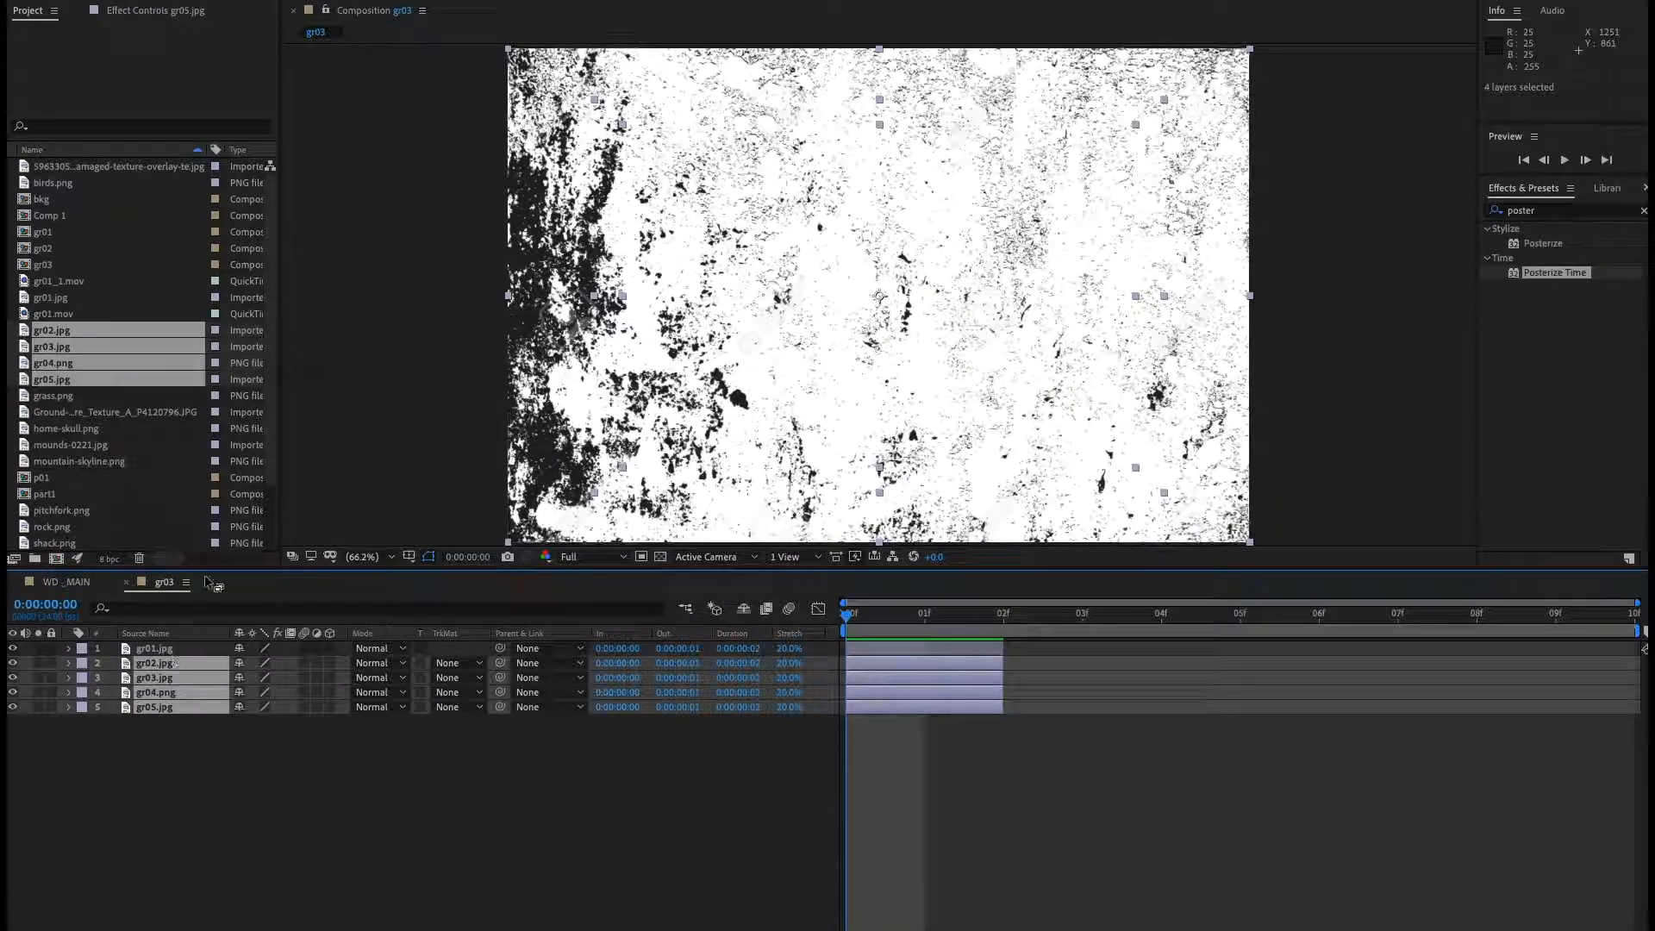
left_click(157, 731)
left_click(159, 706)
left_click(160, 648, "shift")
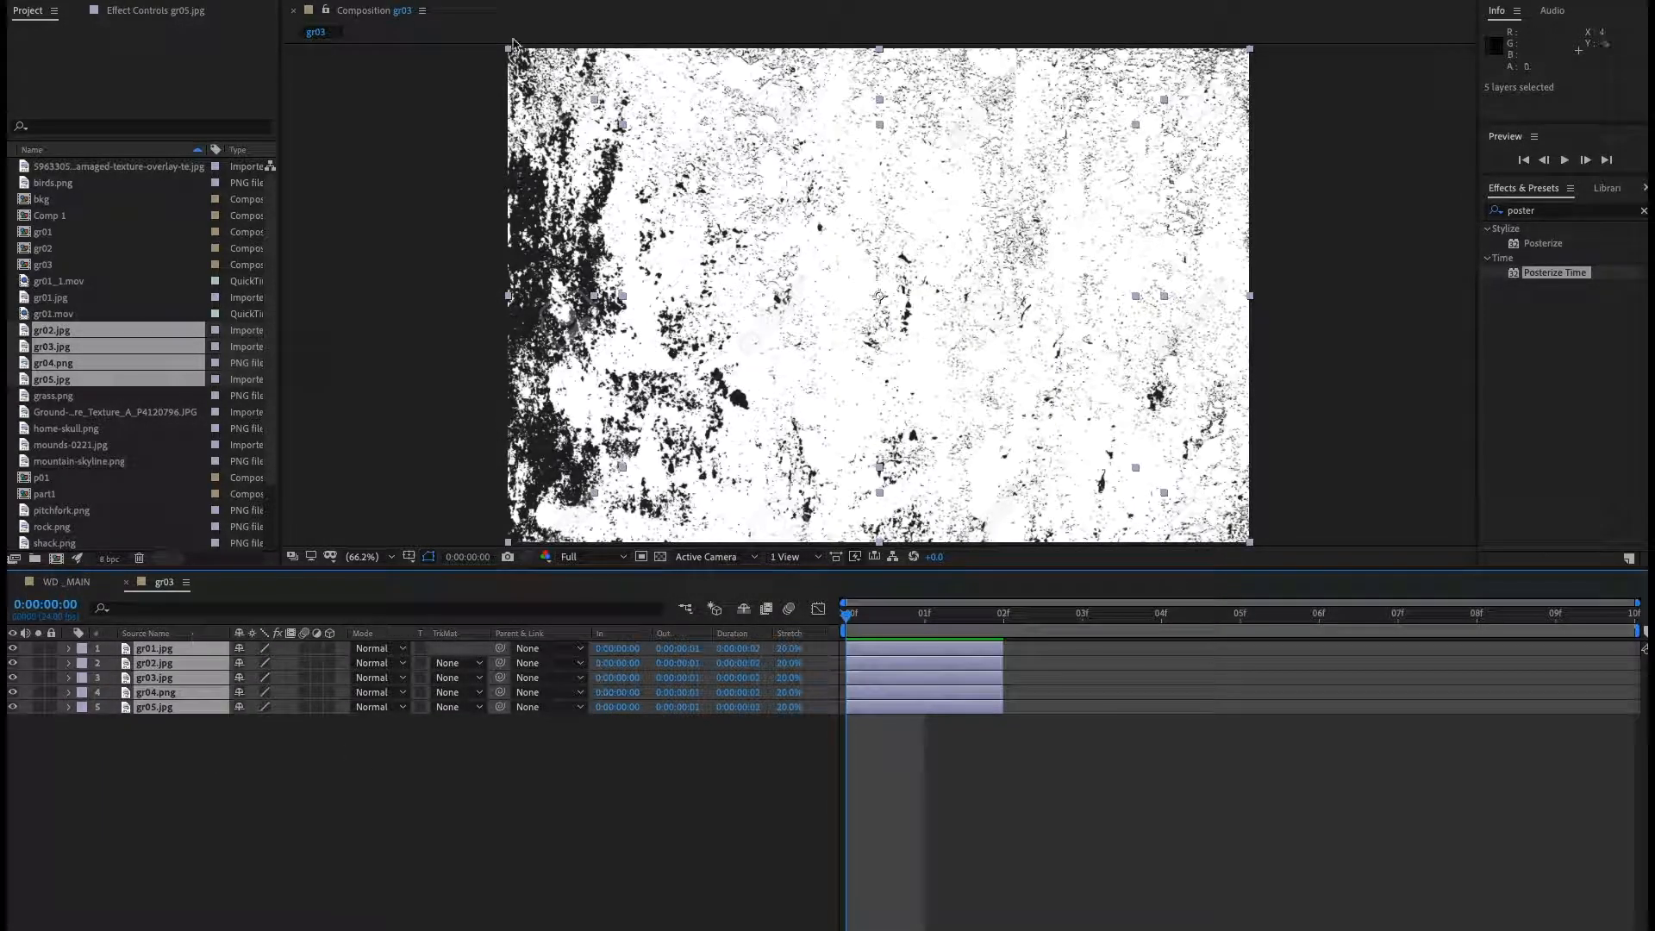
left_click(435, 1)
mouse_move(578, 113)
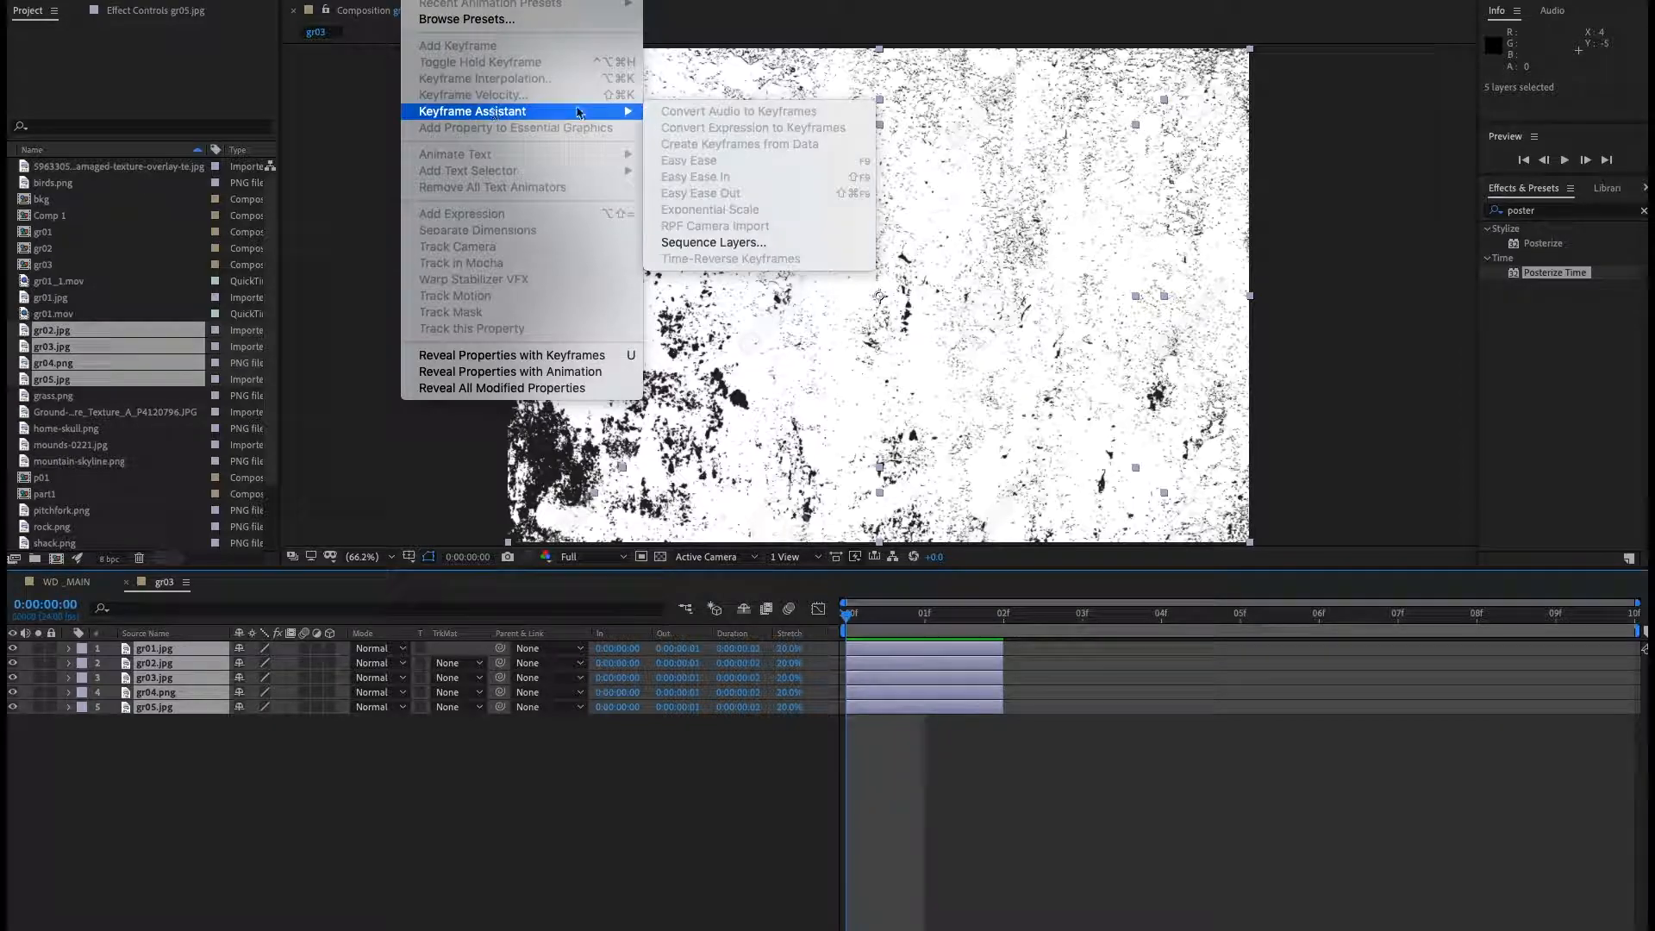
left_click(714, 242)
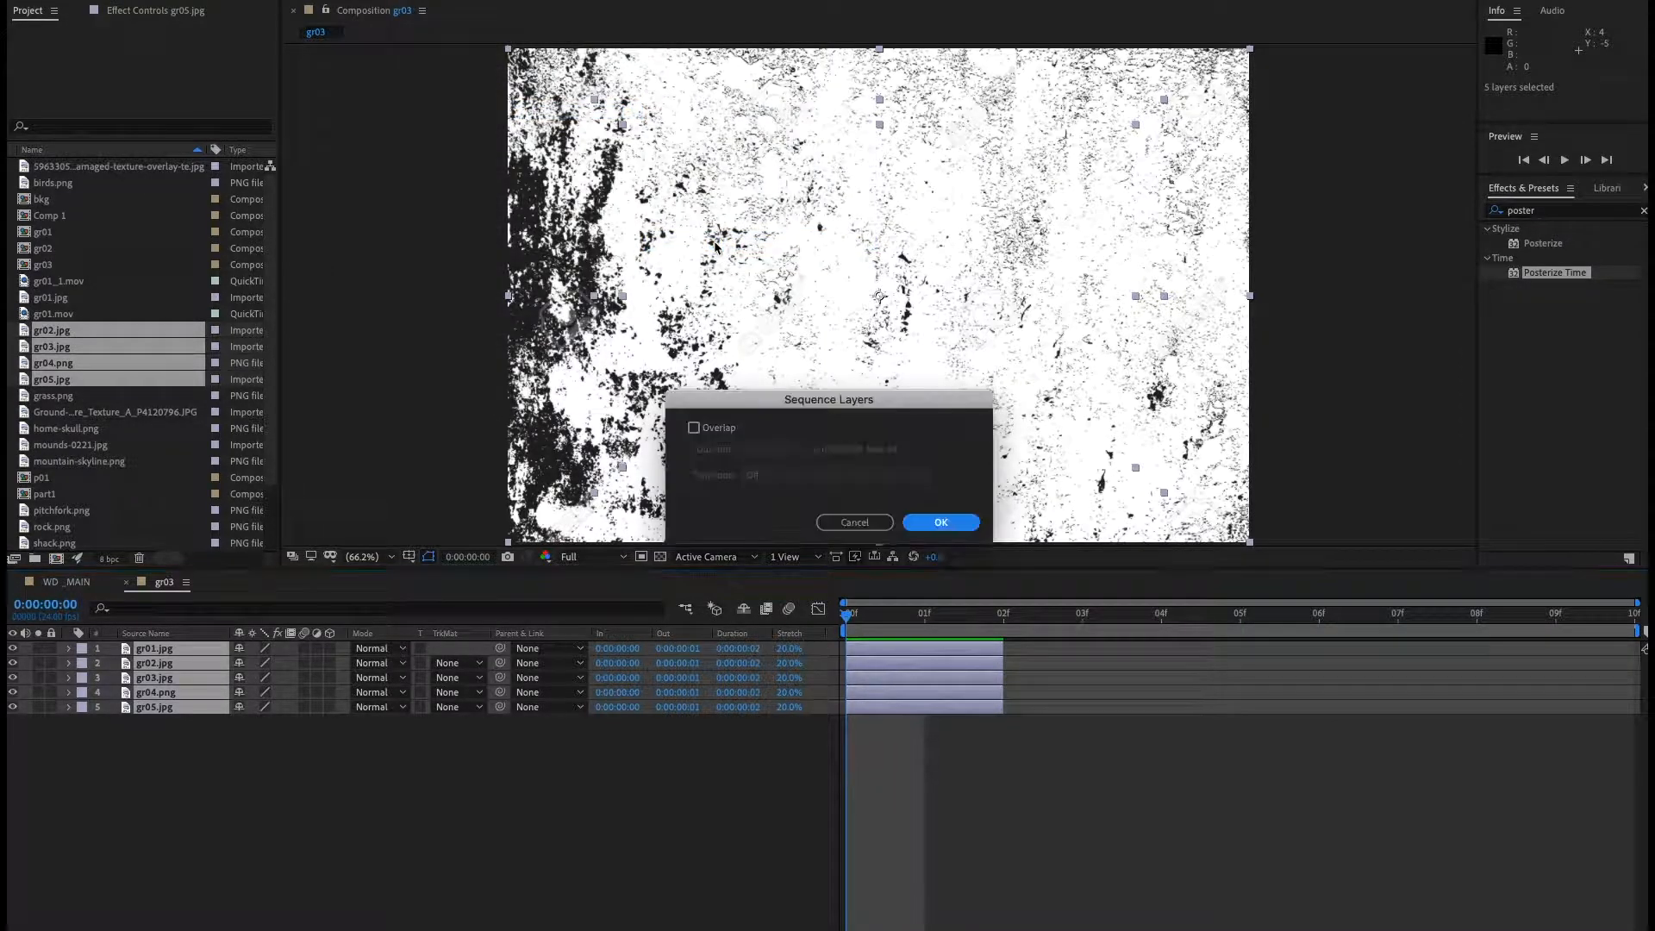
left_click(940, 522)
Play the sequence, then scale the gr04.png layer up to about 151%.
key("space")
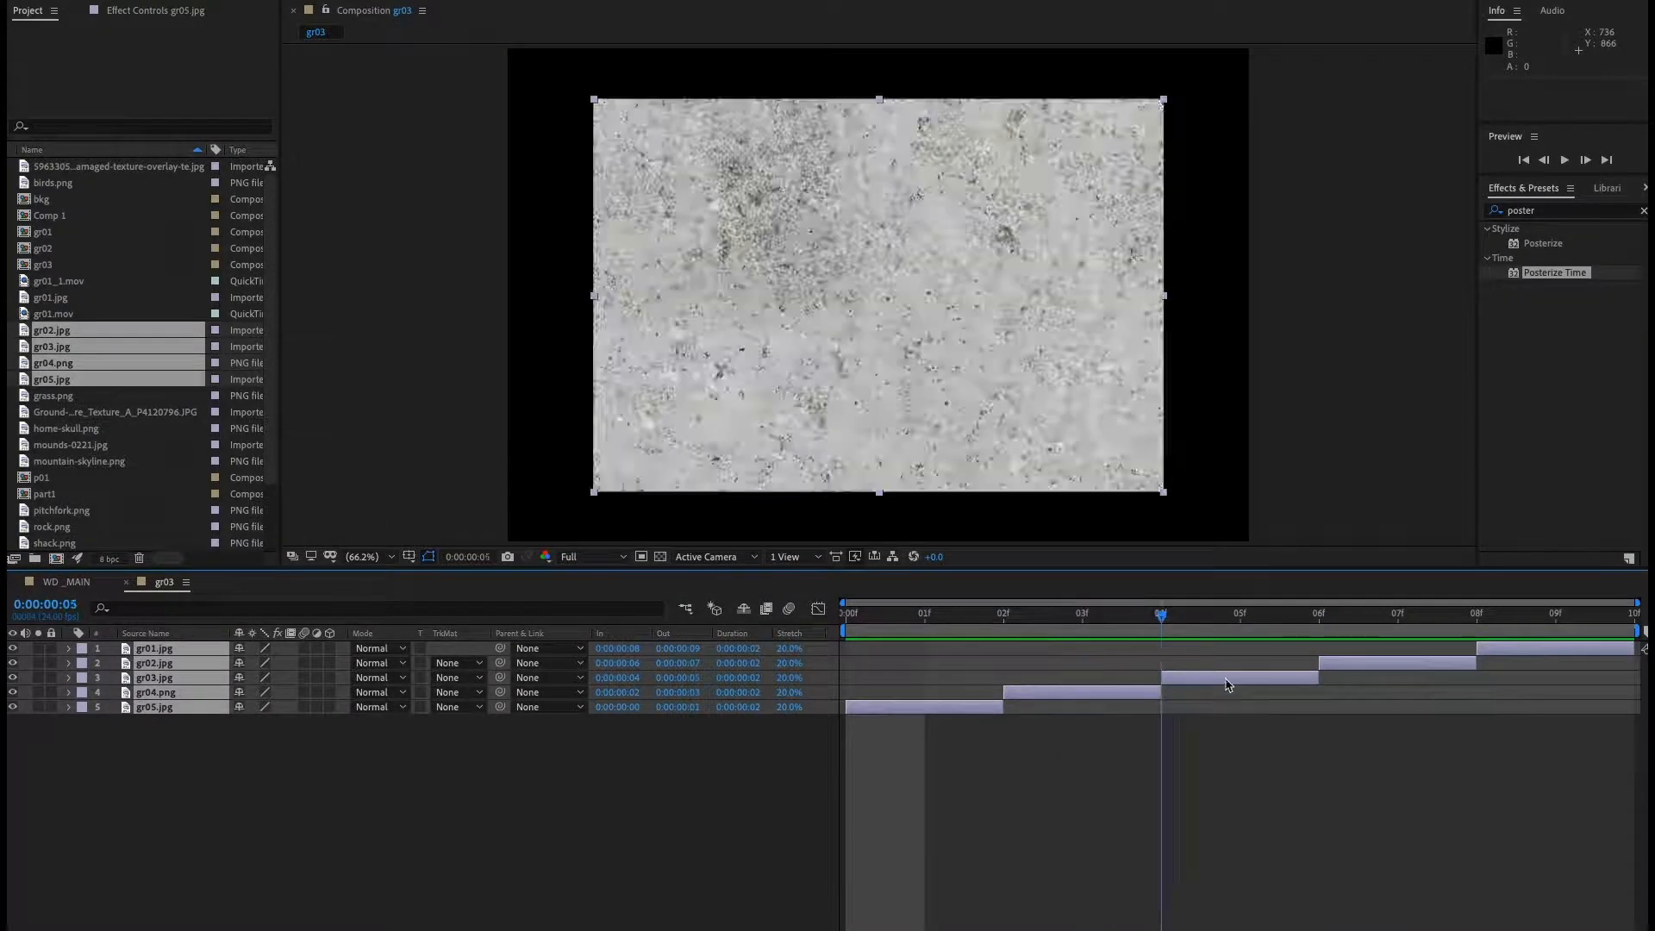
left_click(193, 715)
left_click(170, 691)
key("s")
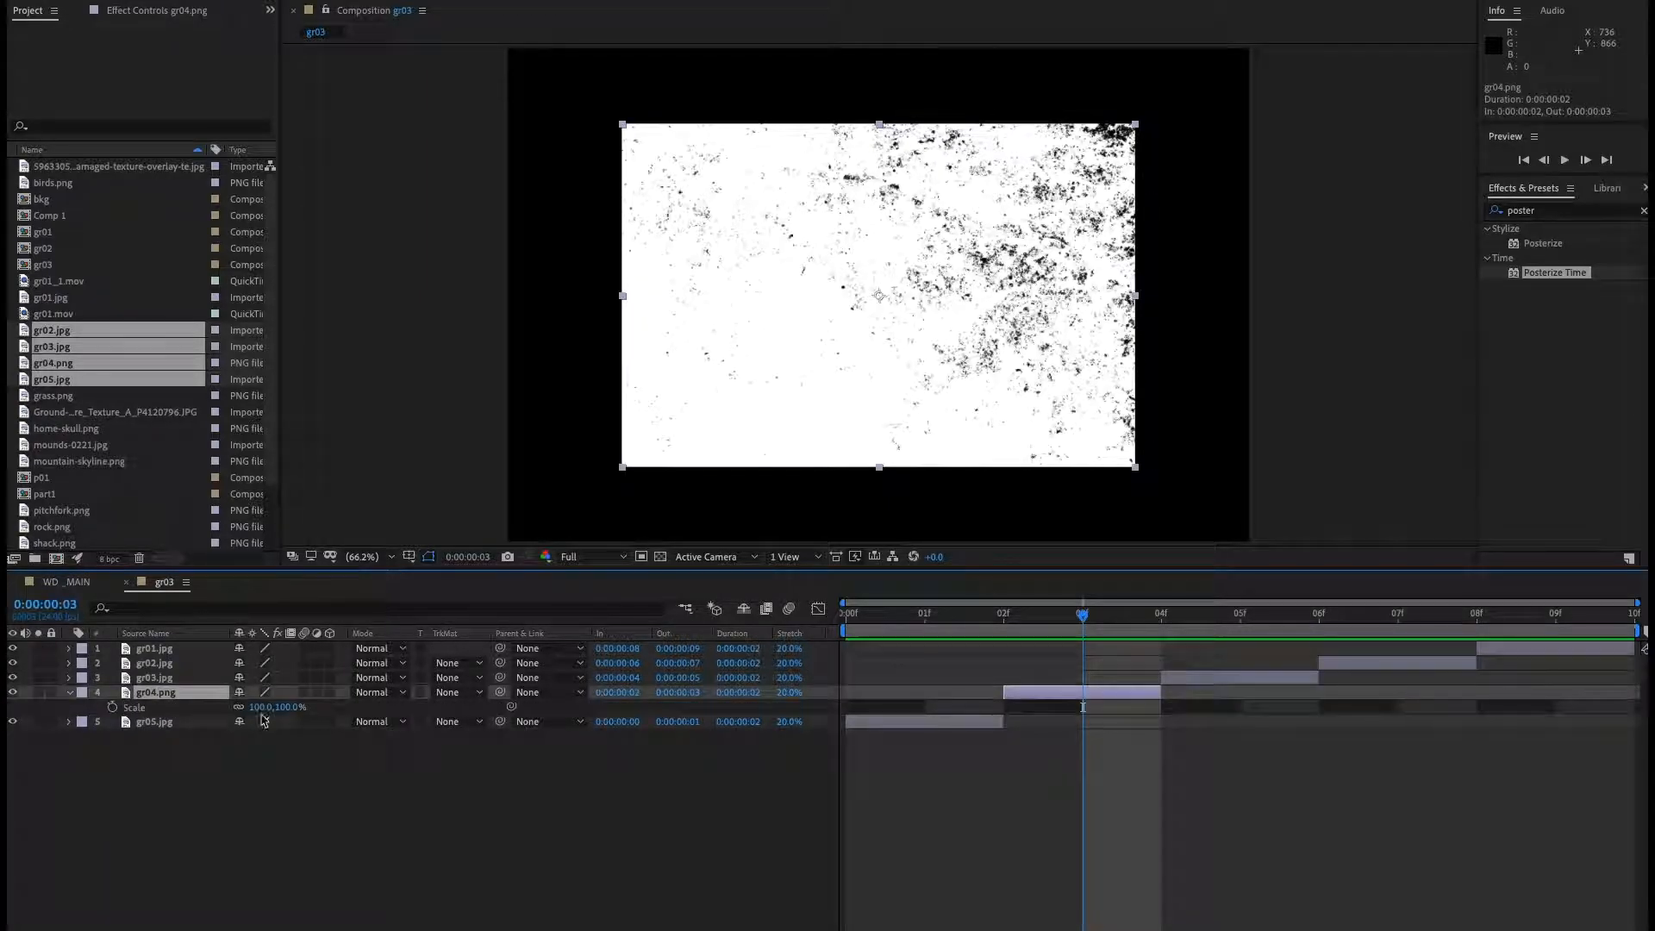
left_click_drag(285, 707, 331, 706)
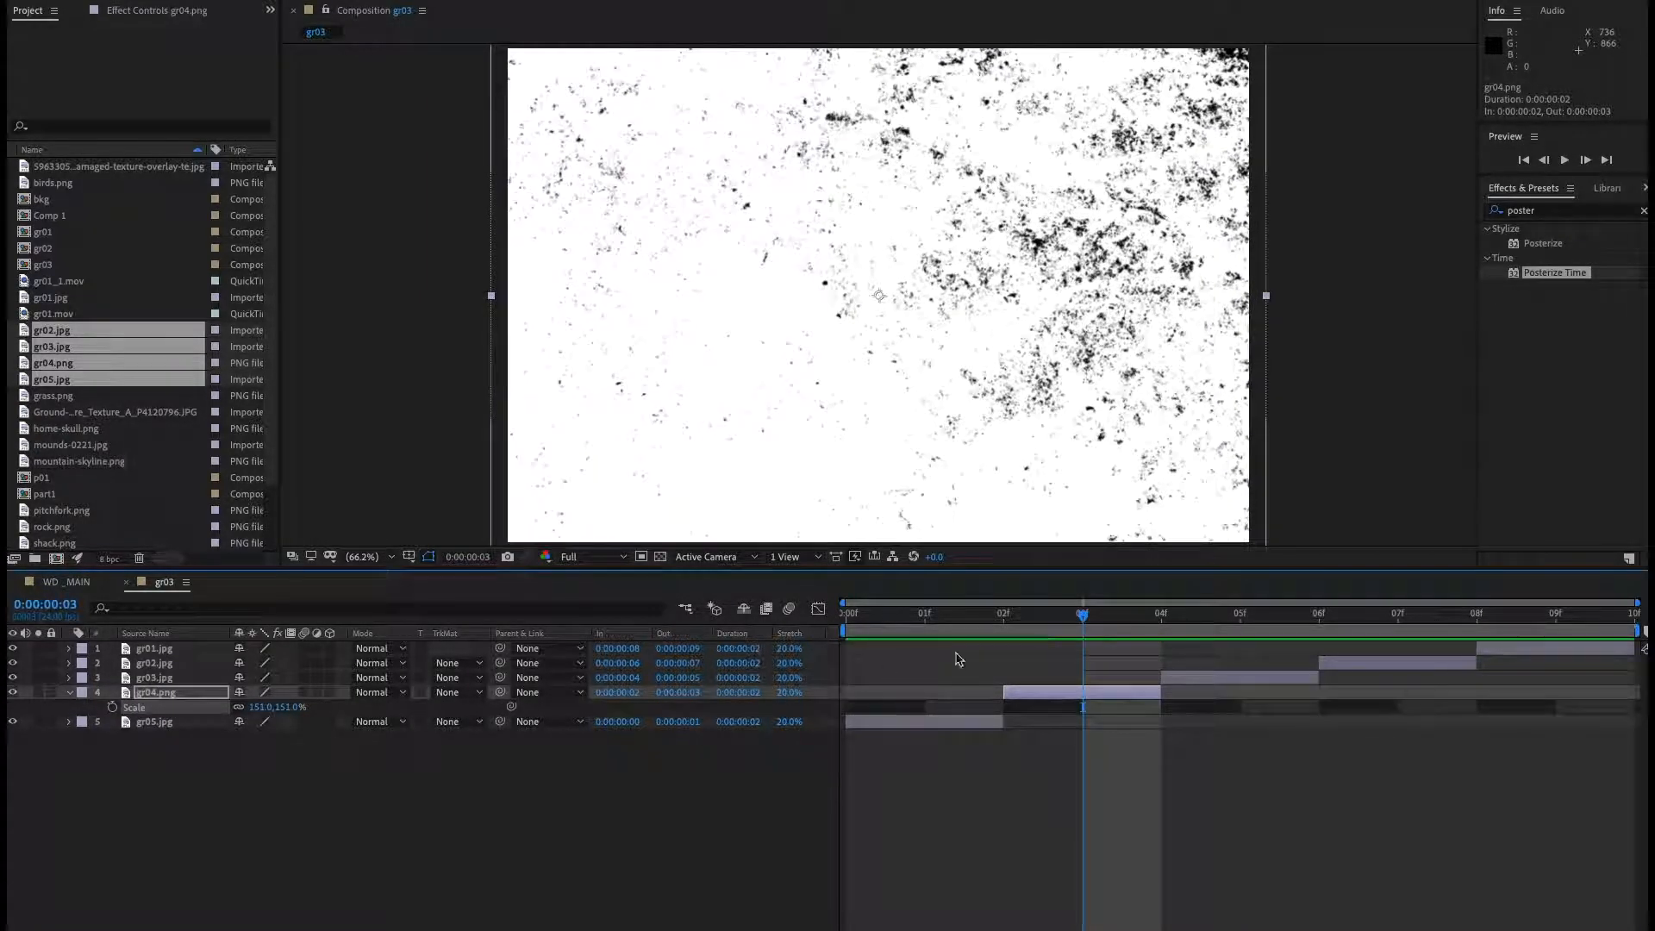
left_click_drag(1196, 622, 1237, 617)
Scale the gr03.jpg layer up to about 148% so it fills the frame.
left_click(155, 677)
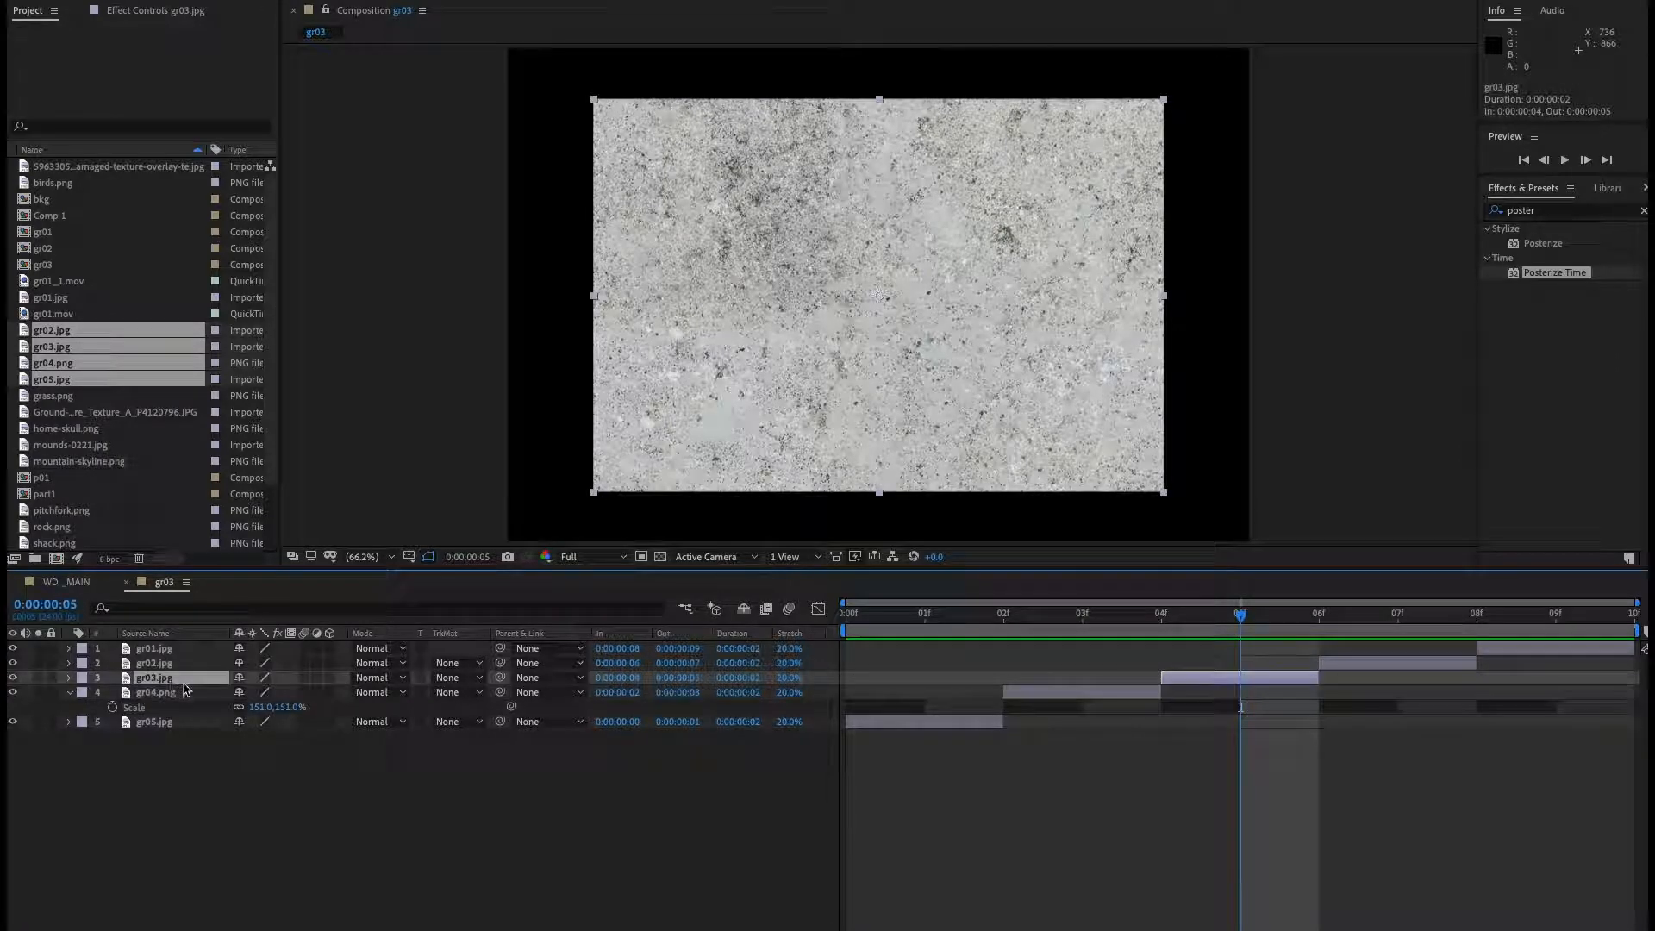
key("s")
left_click_drag(274, 692, 617, 698)
left_click_drag(1348, 617, 1161, 638)
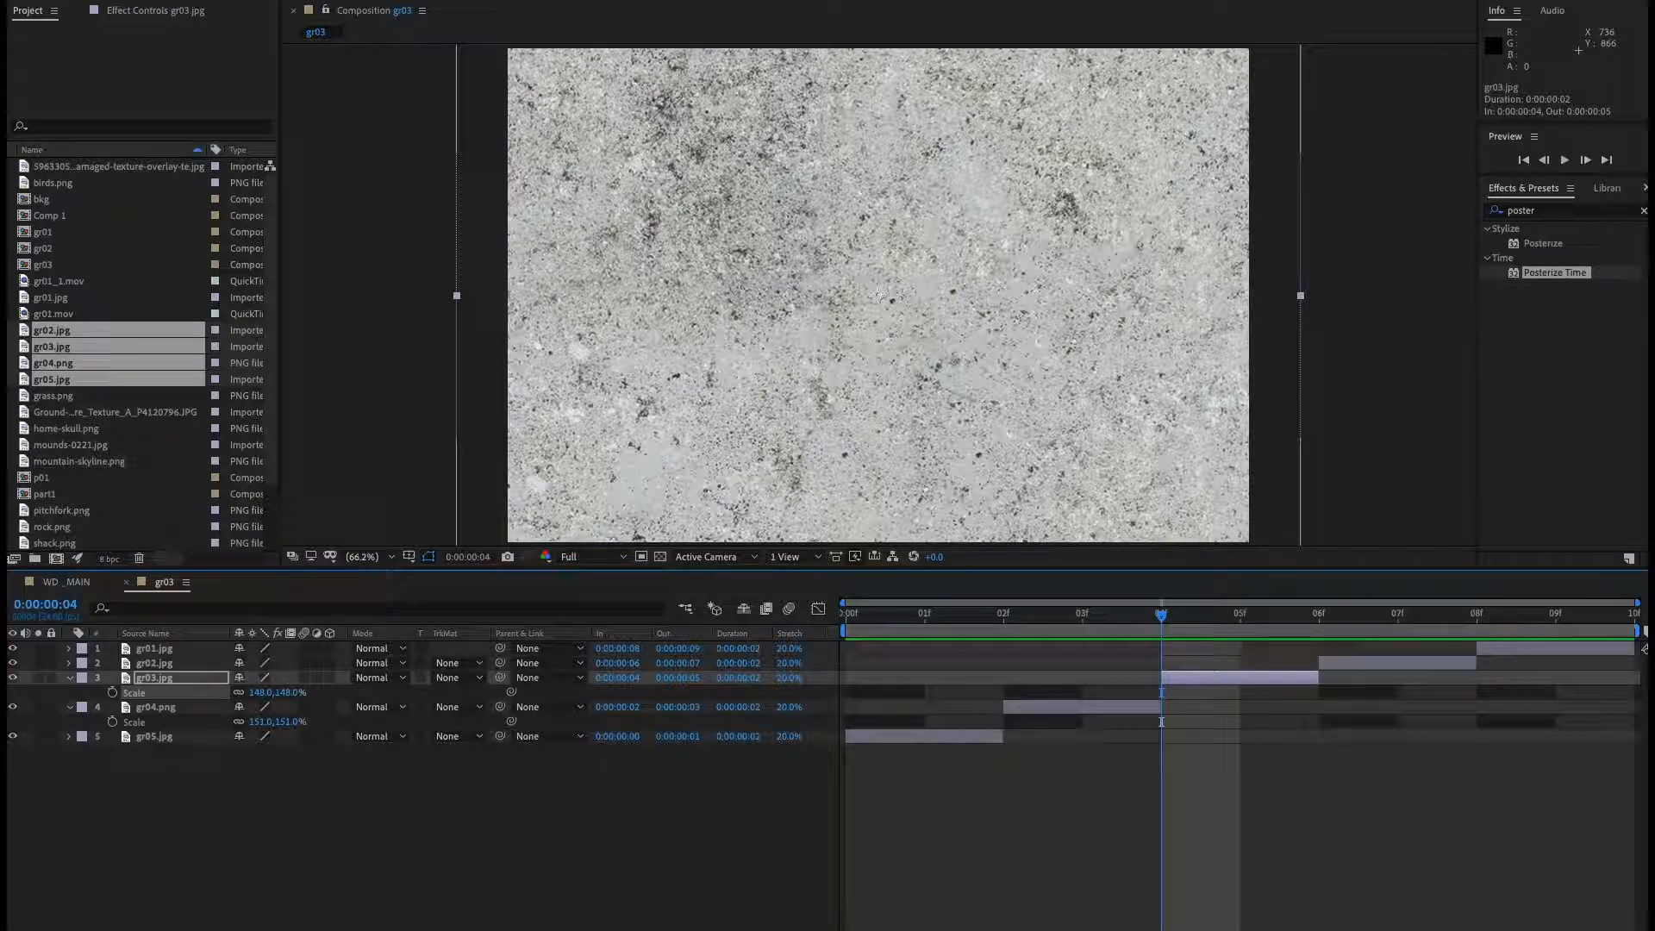
left_click(49, 929)
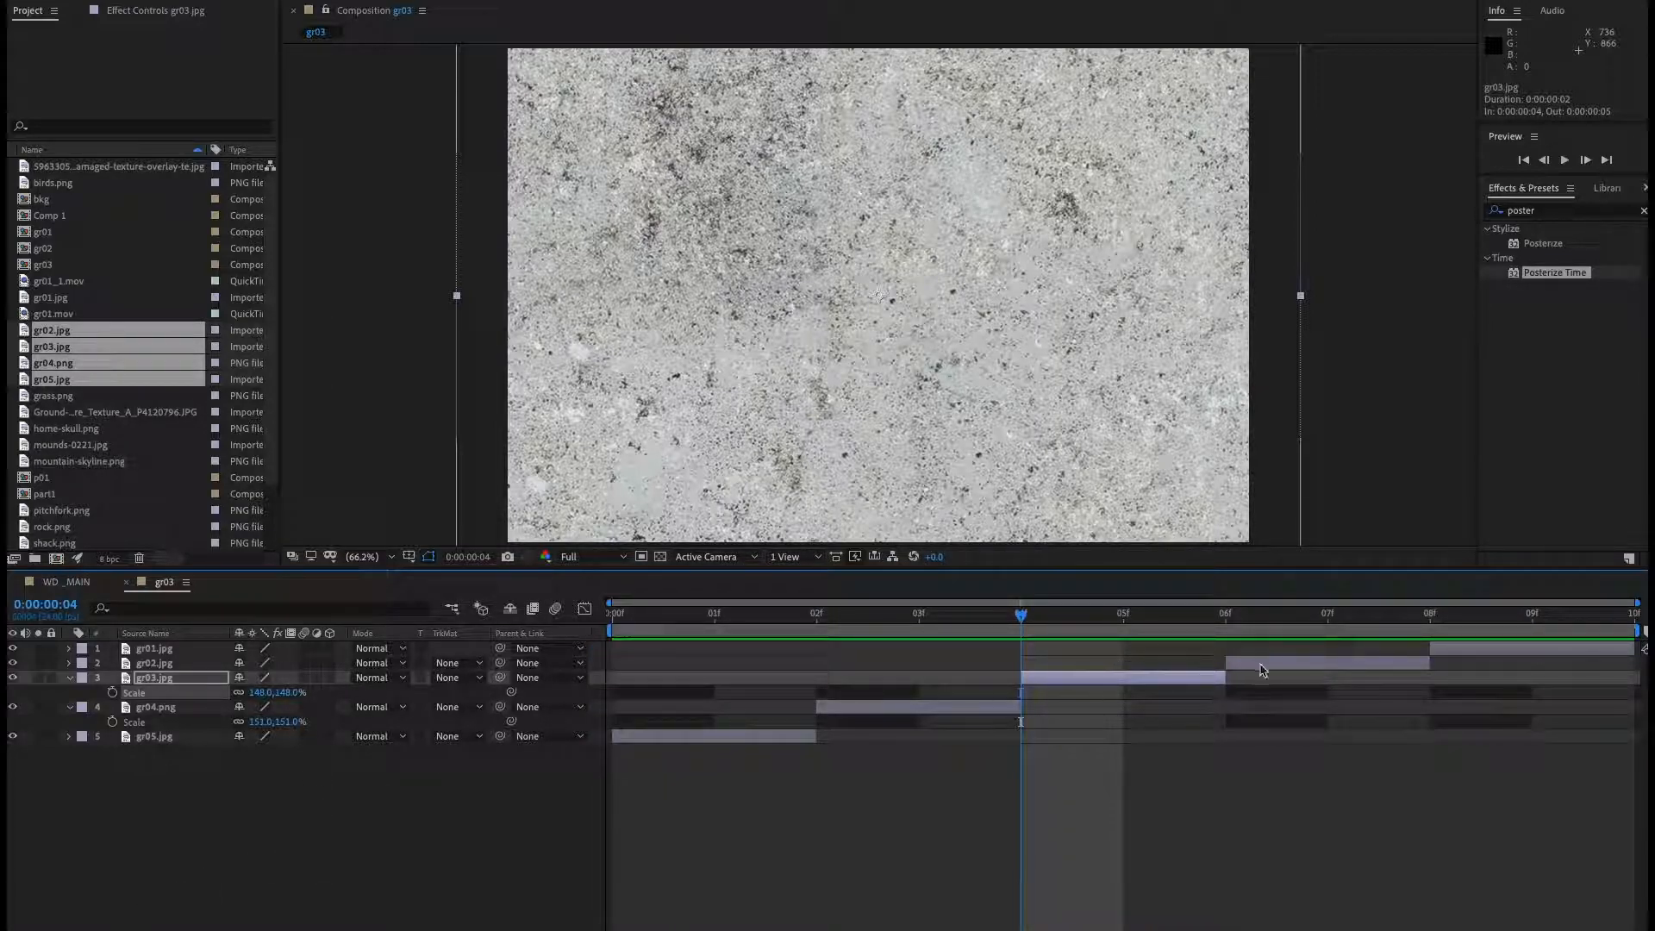
Open the gr01_1.mov footage in its own viewer and play through it.
left_click(126, 582)
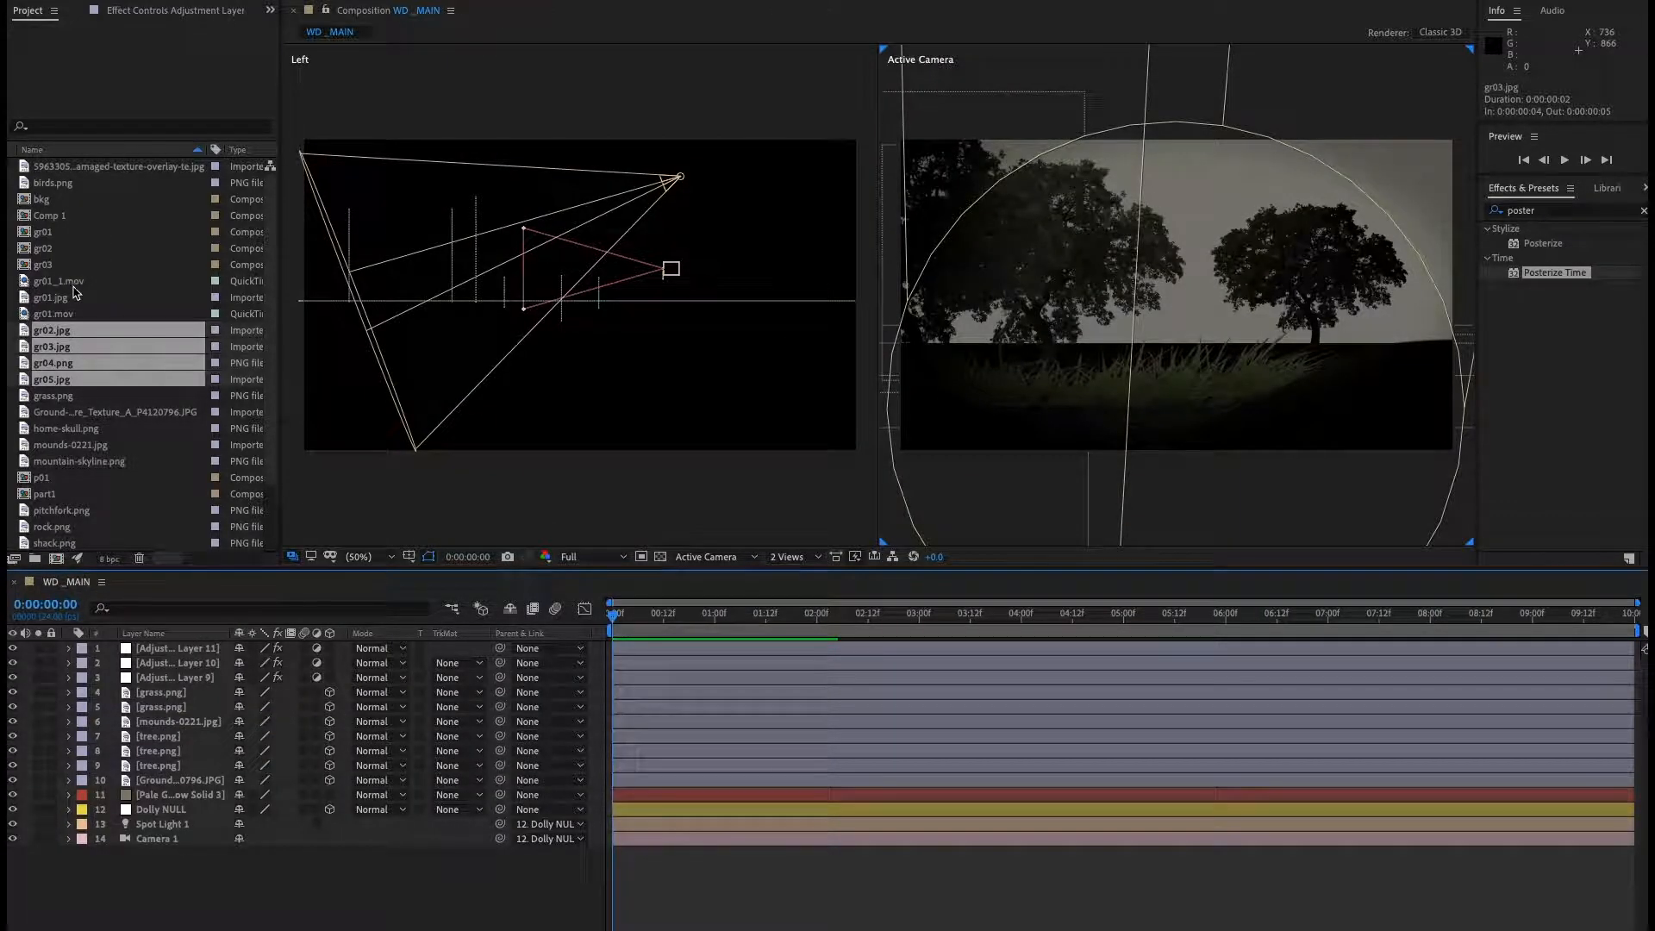
left_click(112, 284)
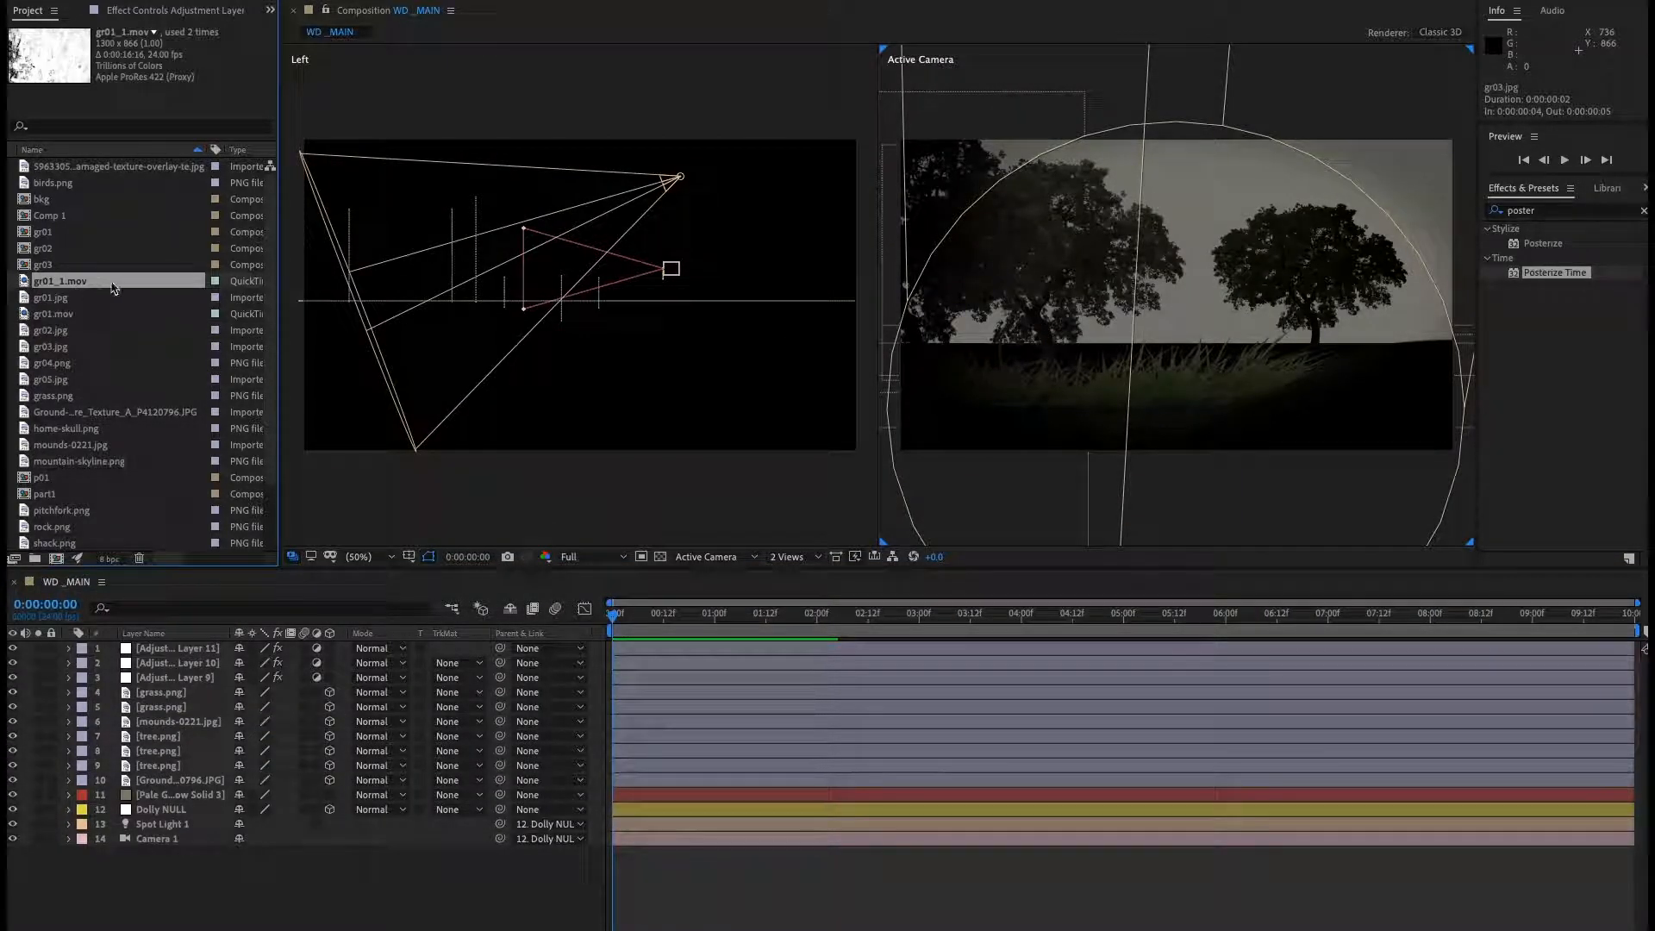
double_click(25, 281)
key("space")
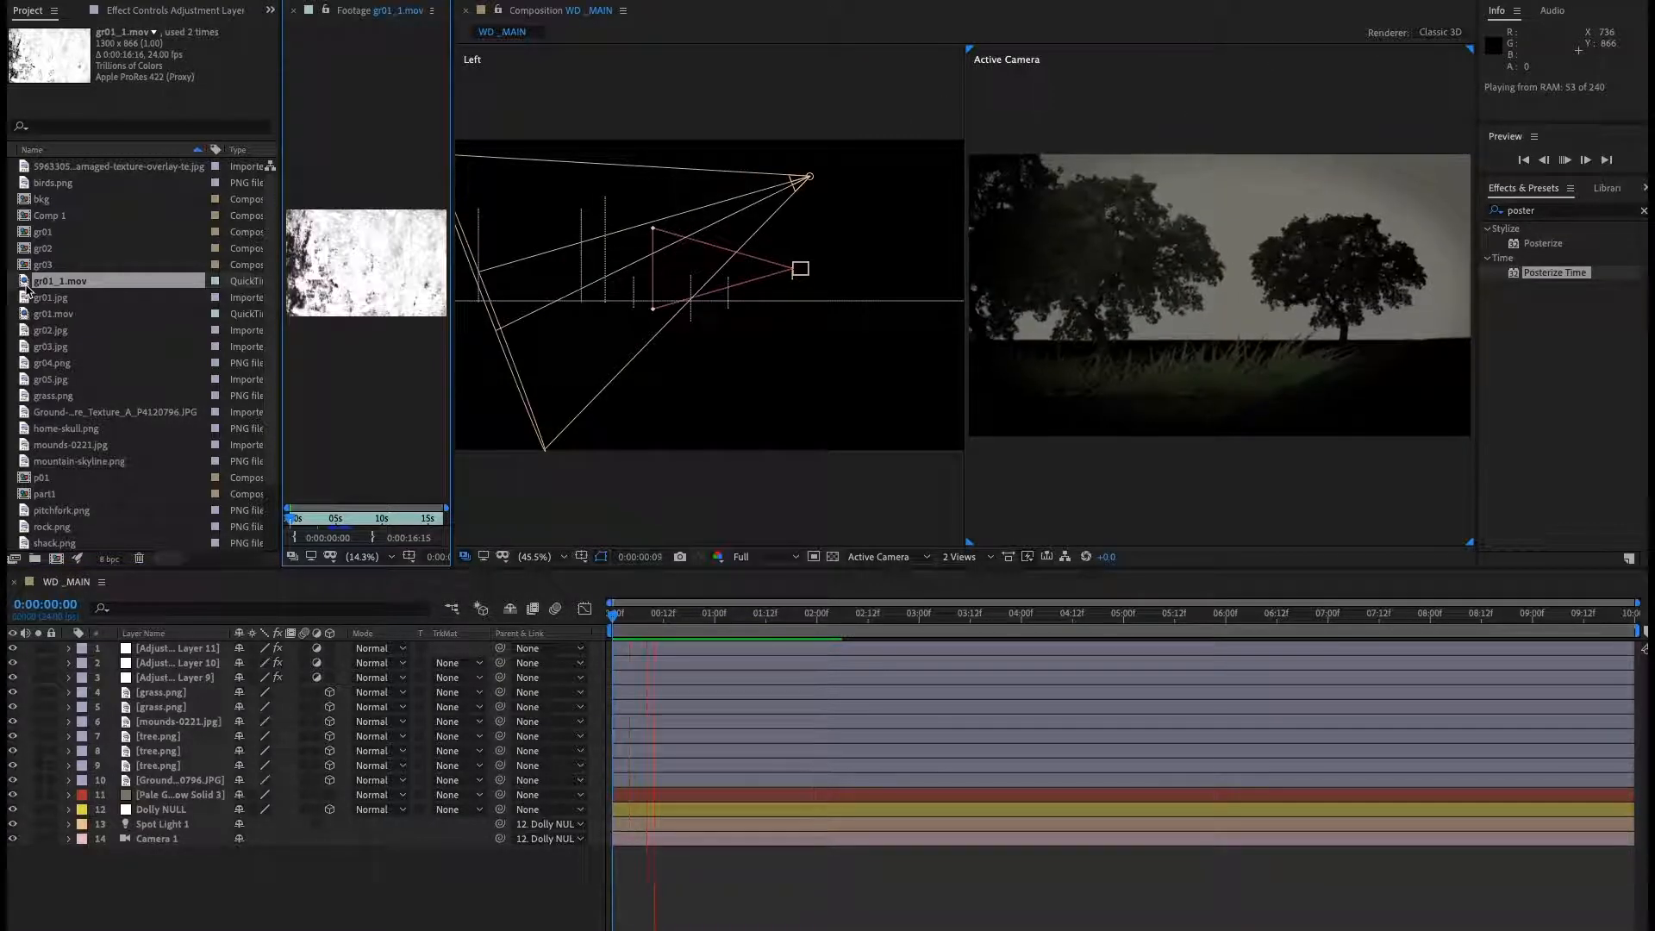
key("space")
left_click_drag(295, 523, 340, 522)
key("space")
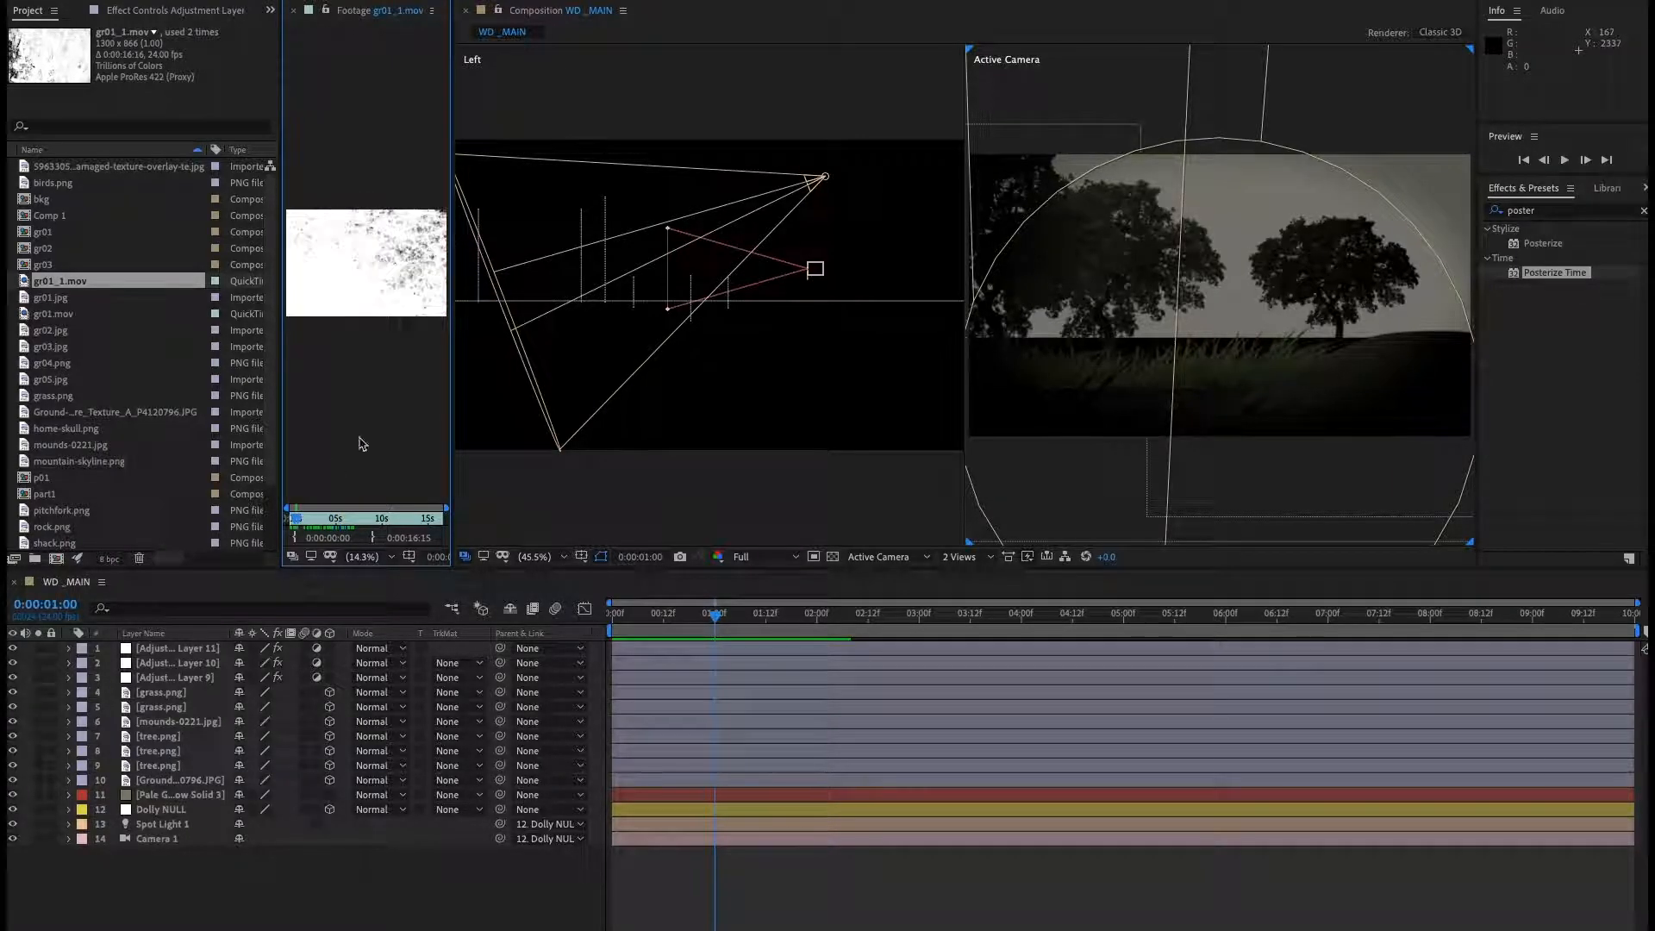
left_click_drag(341, 15, 721, 19)
left_click(387, 524)
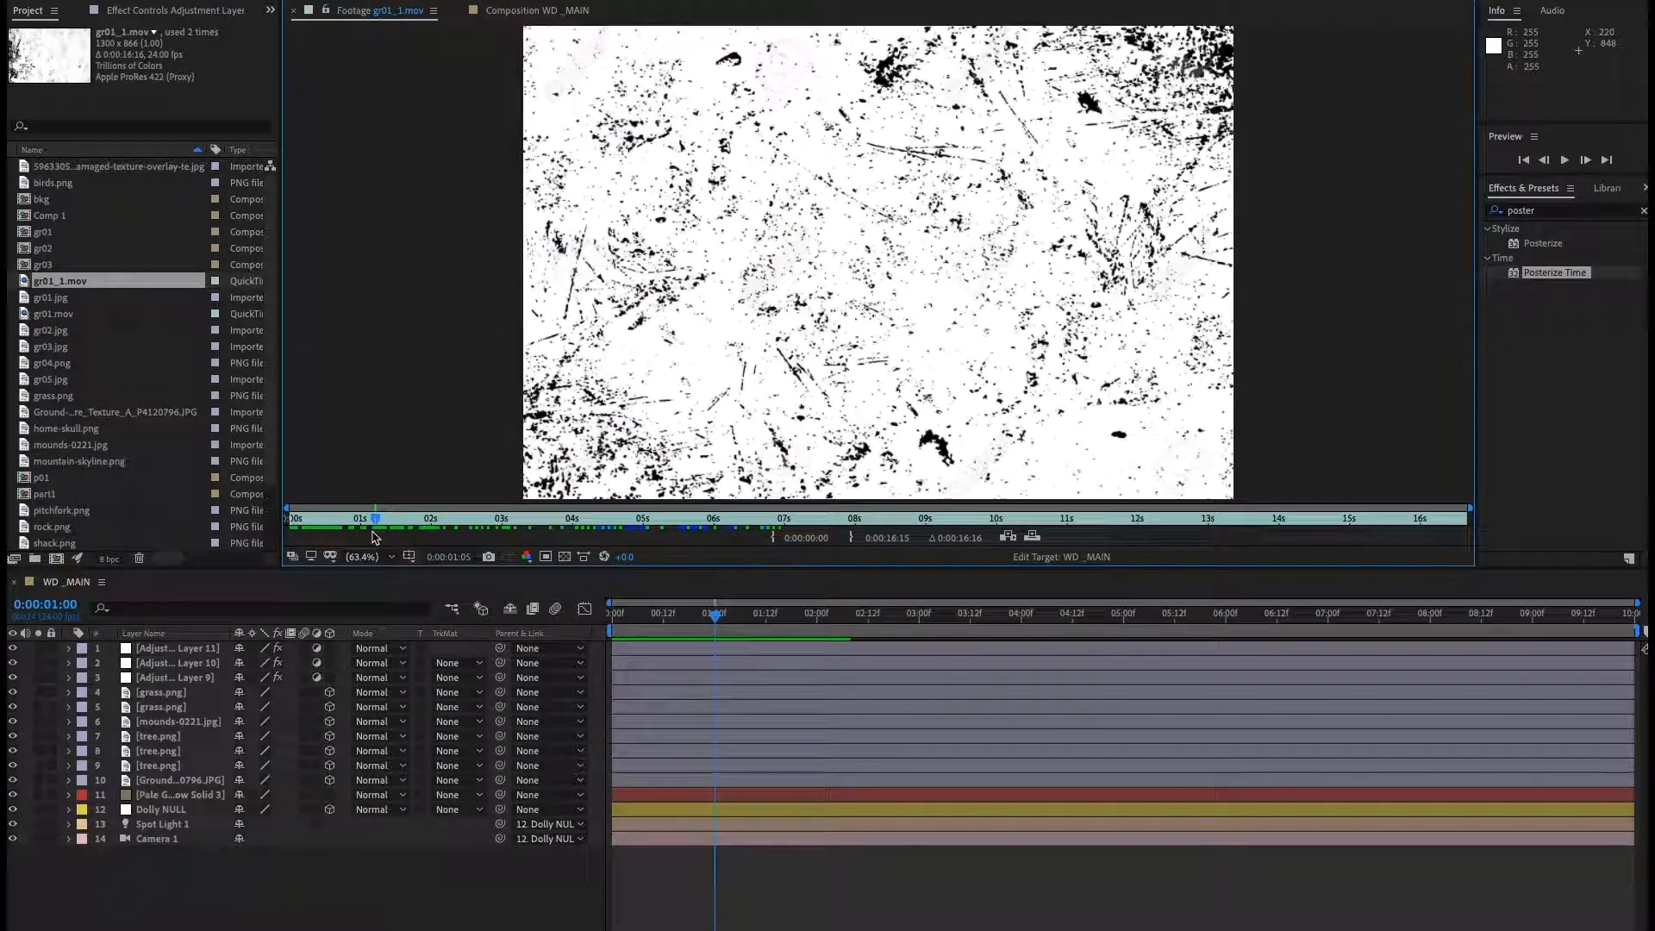
Open the Interpret Footage settings for gr01_1.mov and cancel them without changes.
right_click(83, 287)
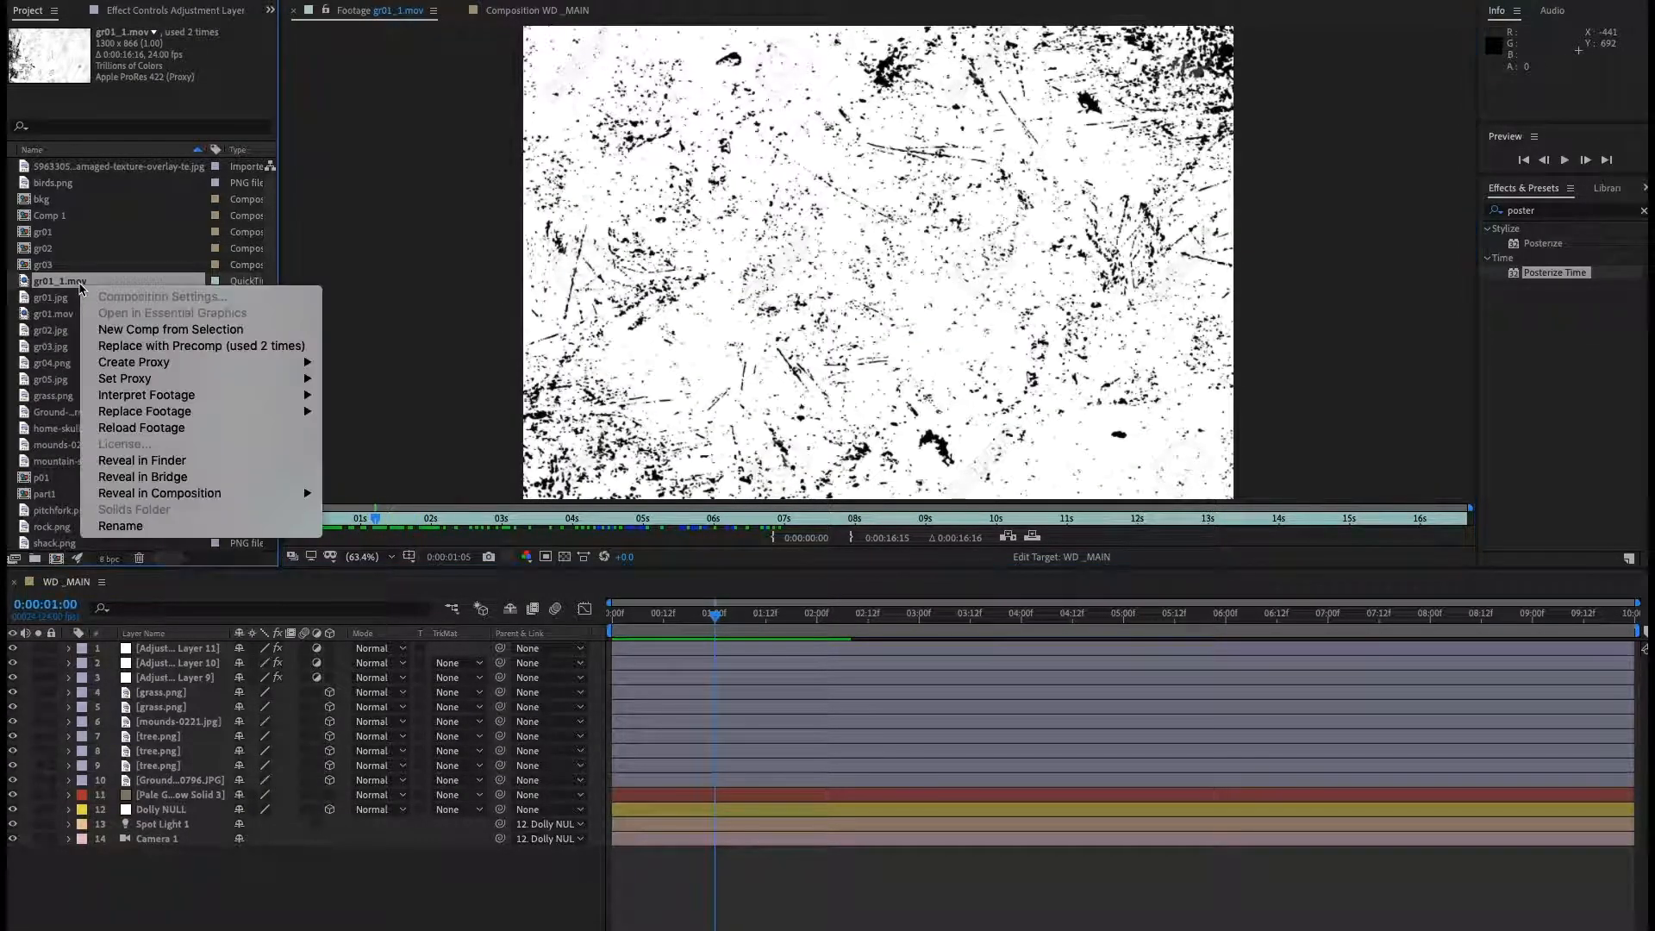
mouse_move(151, 397)
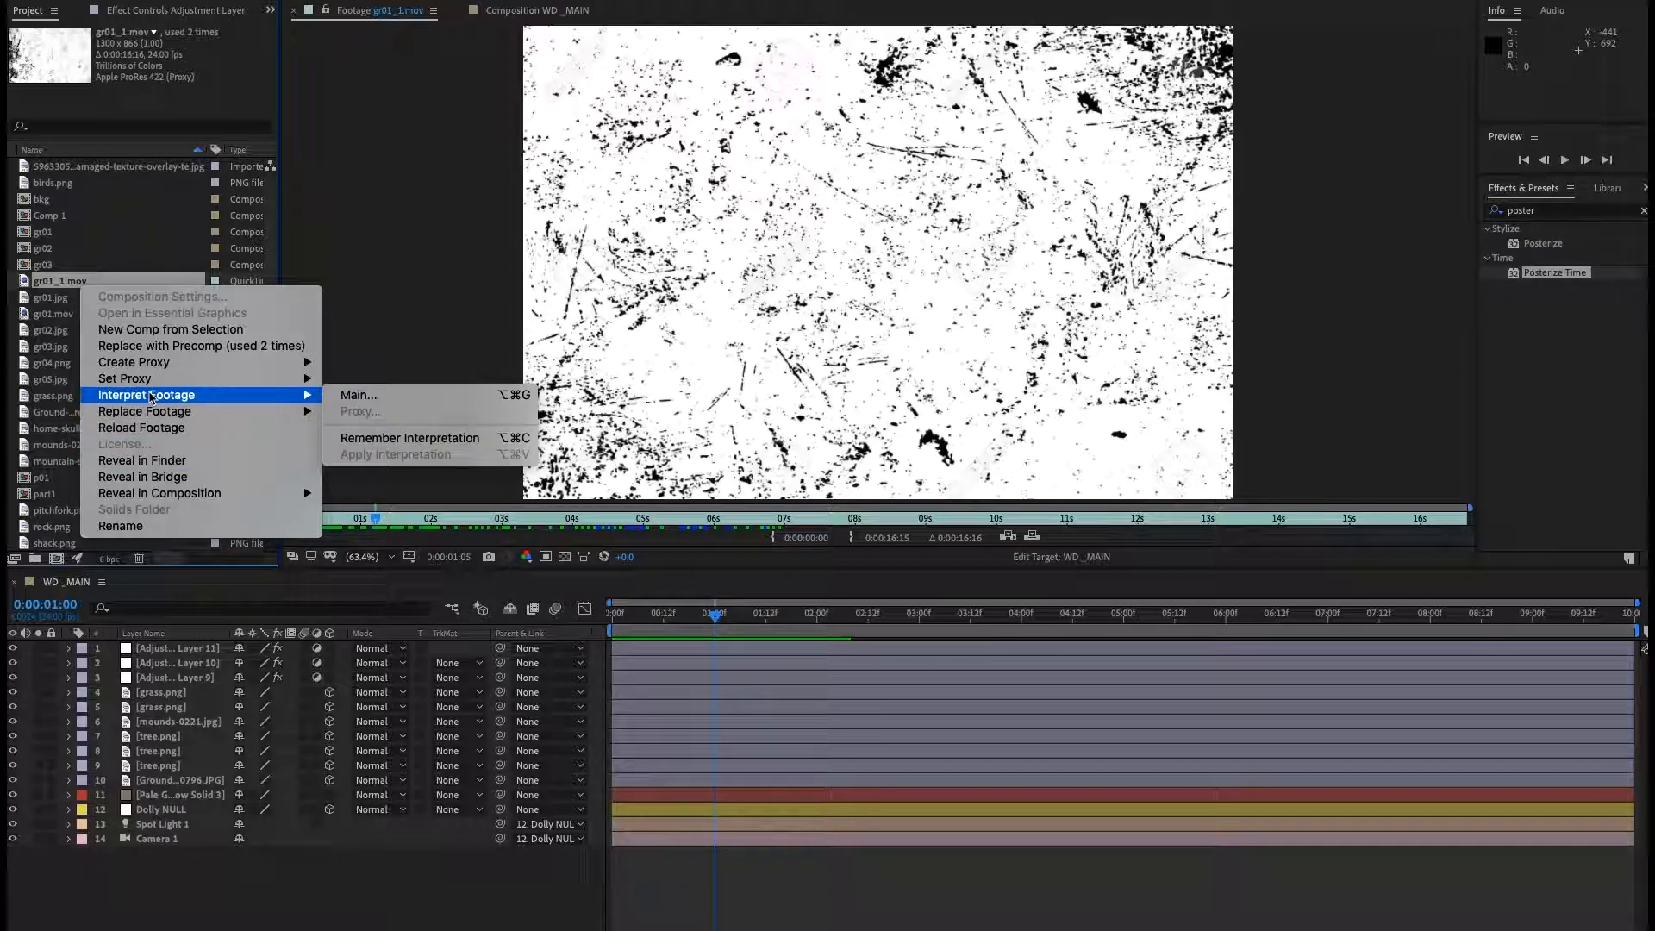
left_click(362, 396)
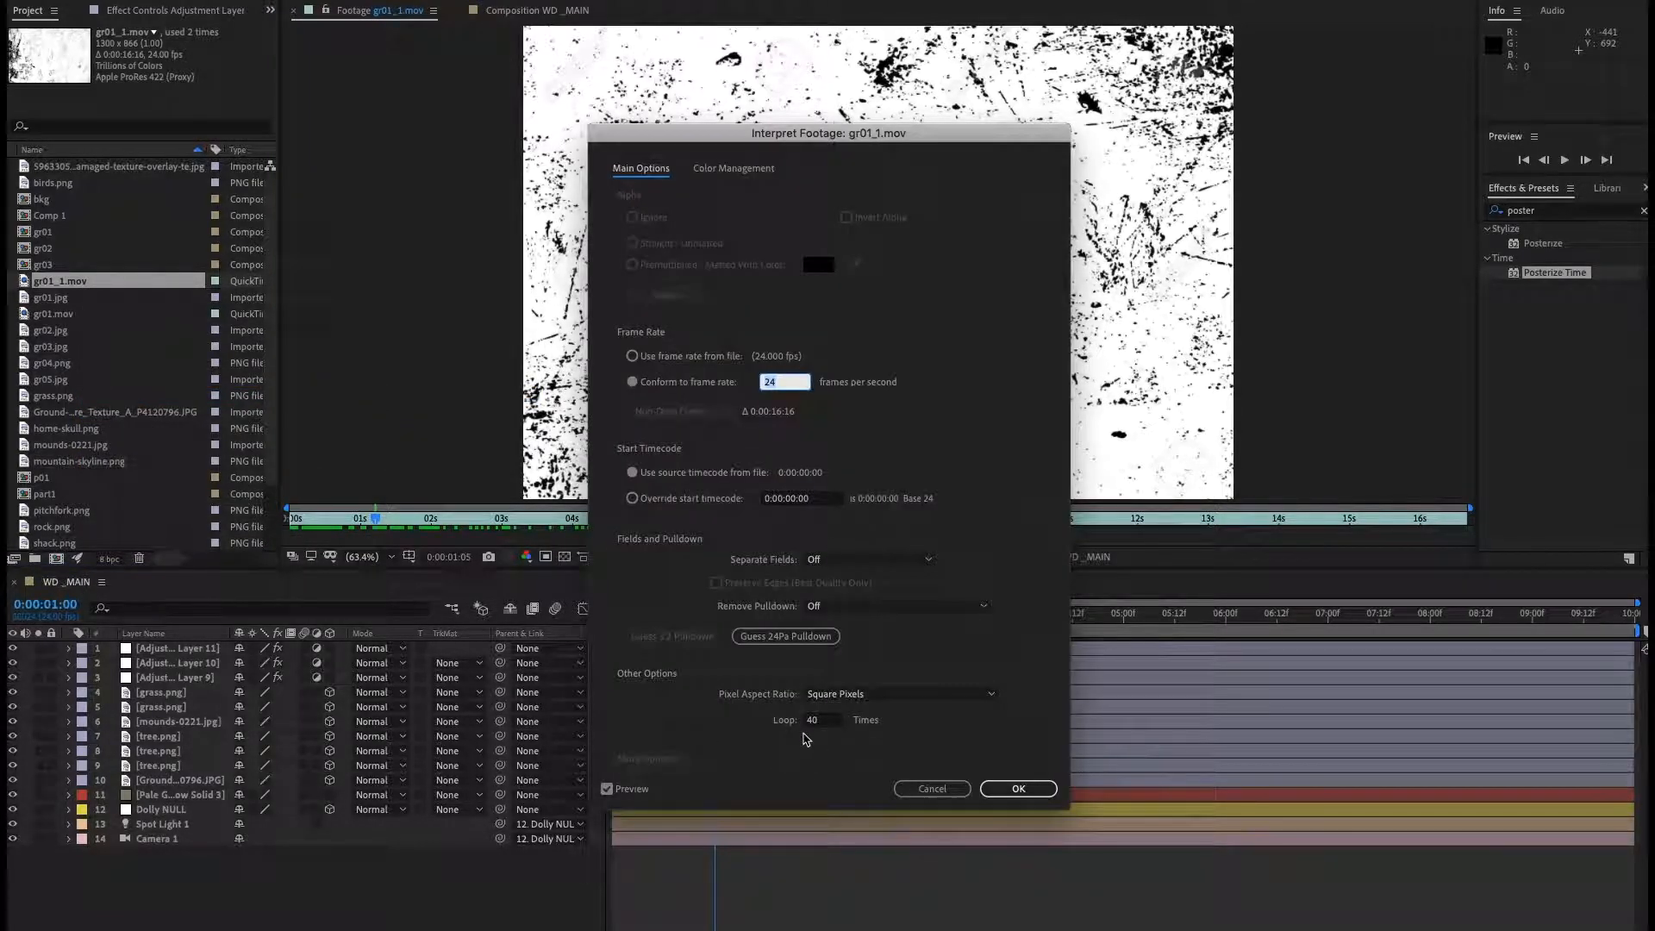
left_click(930, 788)
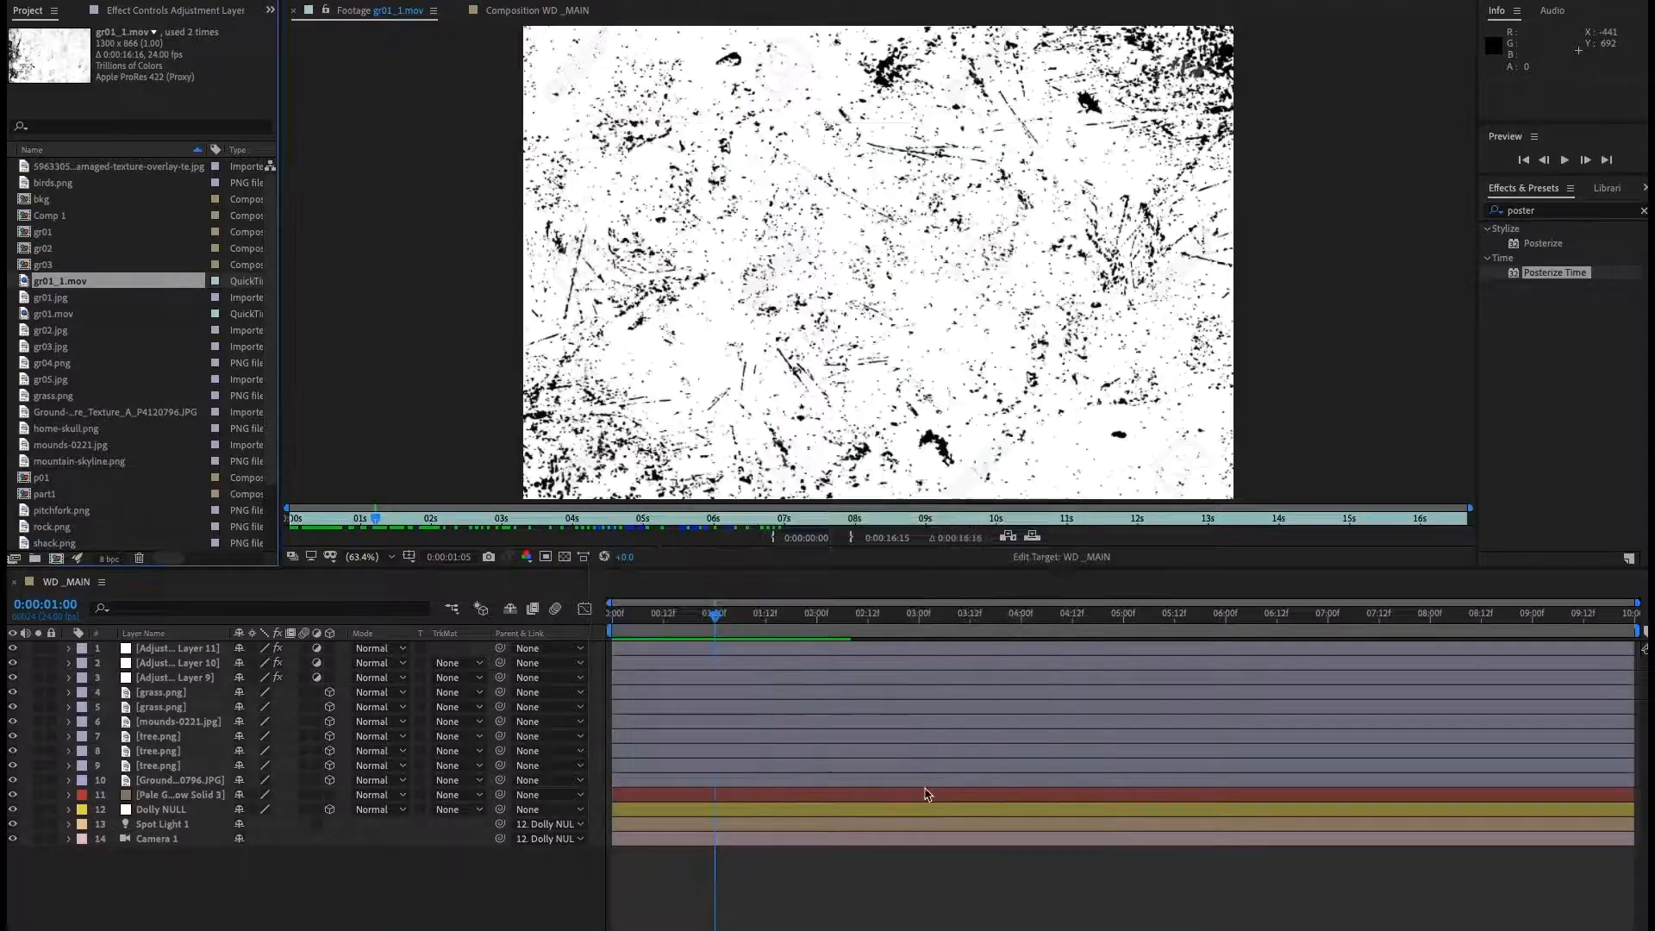
Reopen the WD_MAIN composition and add gr01_1.mov as its top layer.
left_click(534, 10)
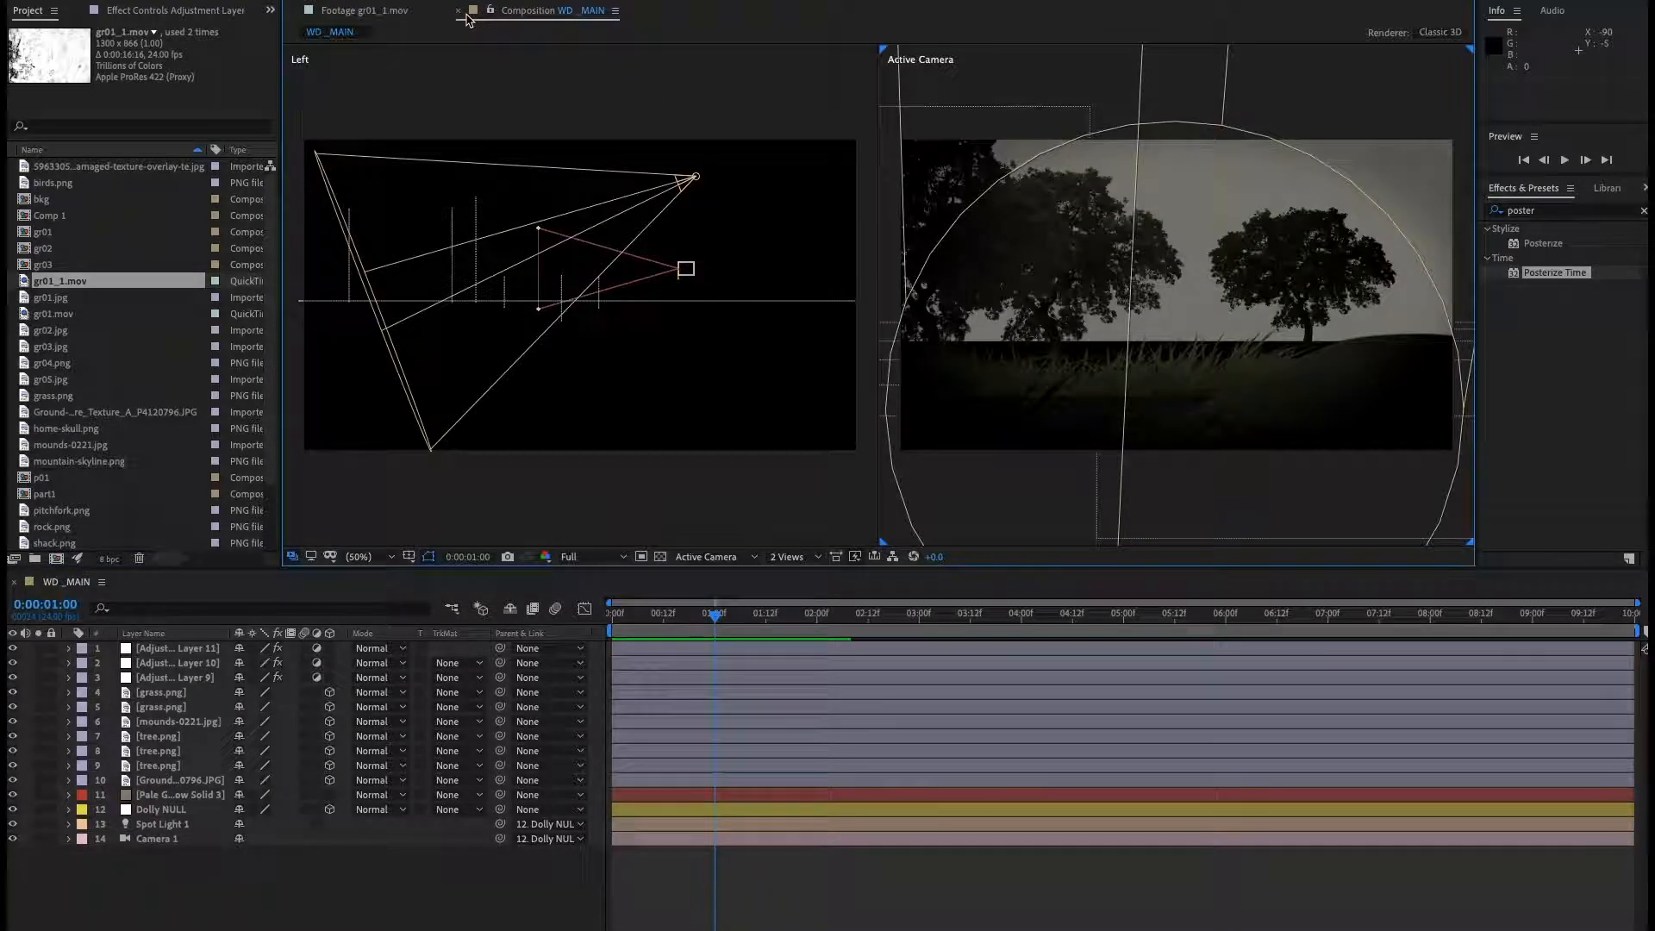
left_click(398, 15)
left_click(292, 11)
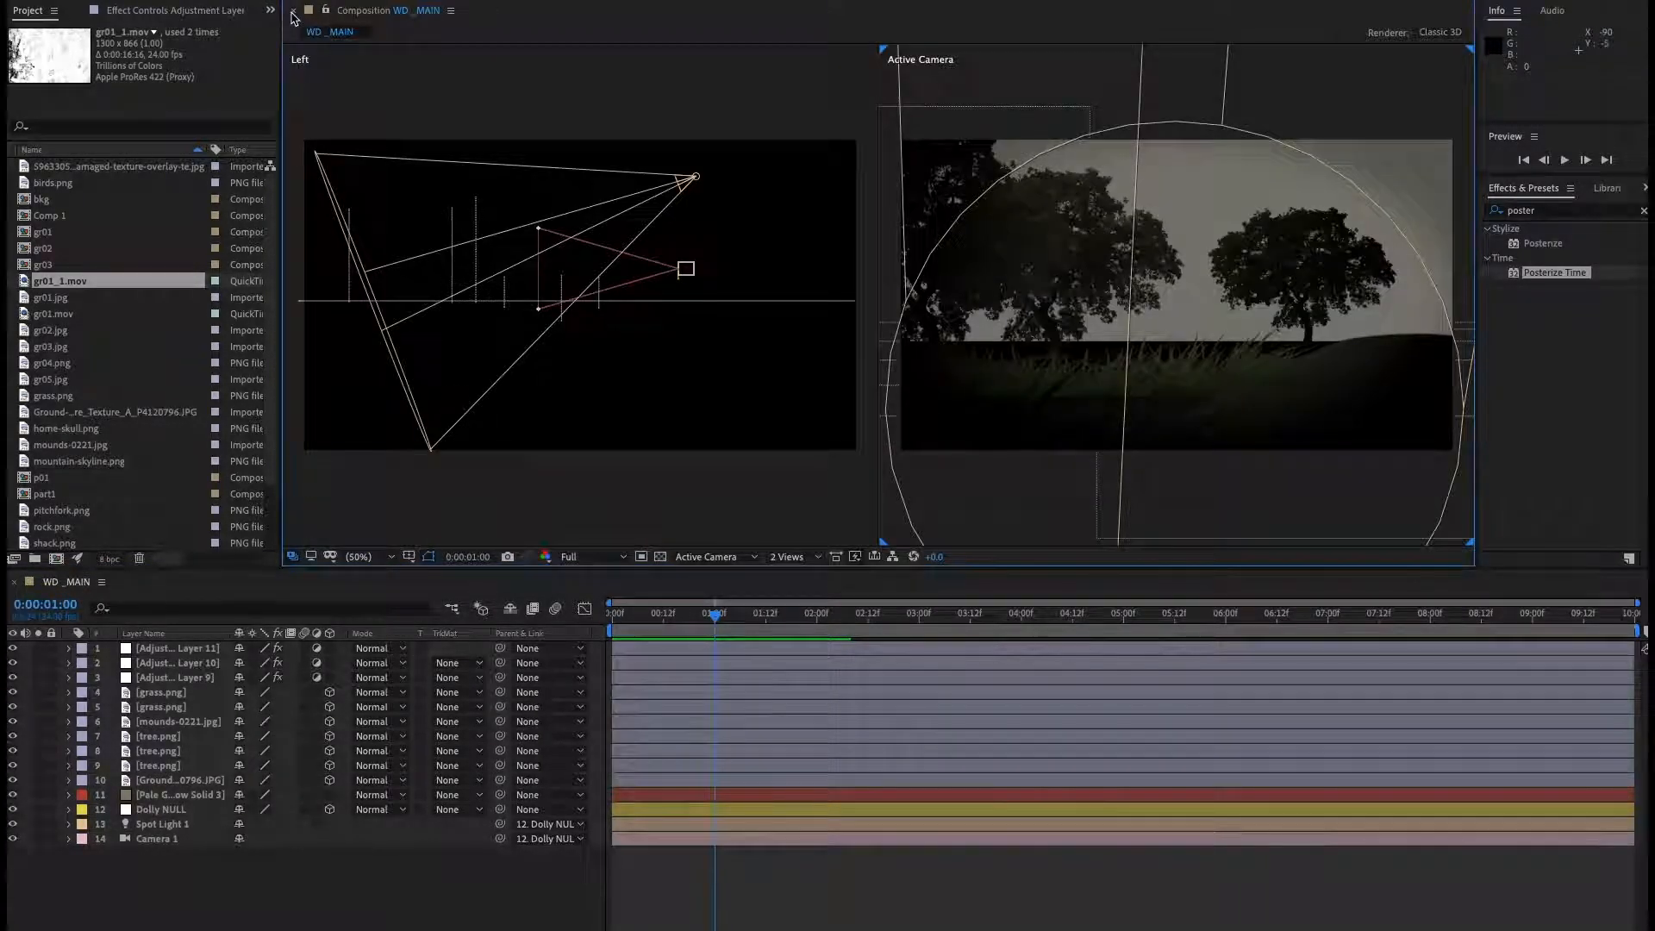
left_click(292, 12)
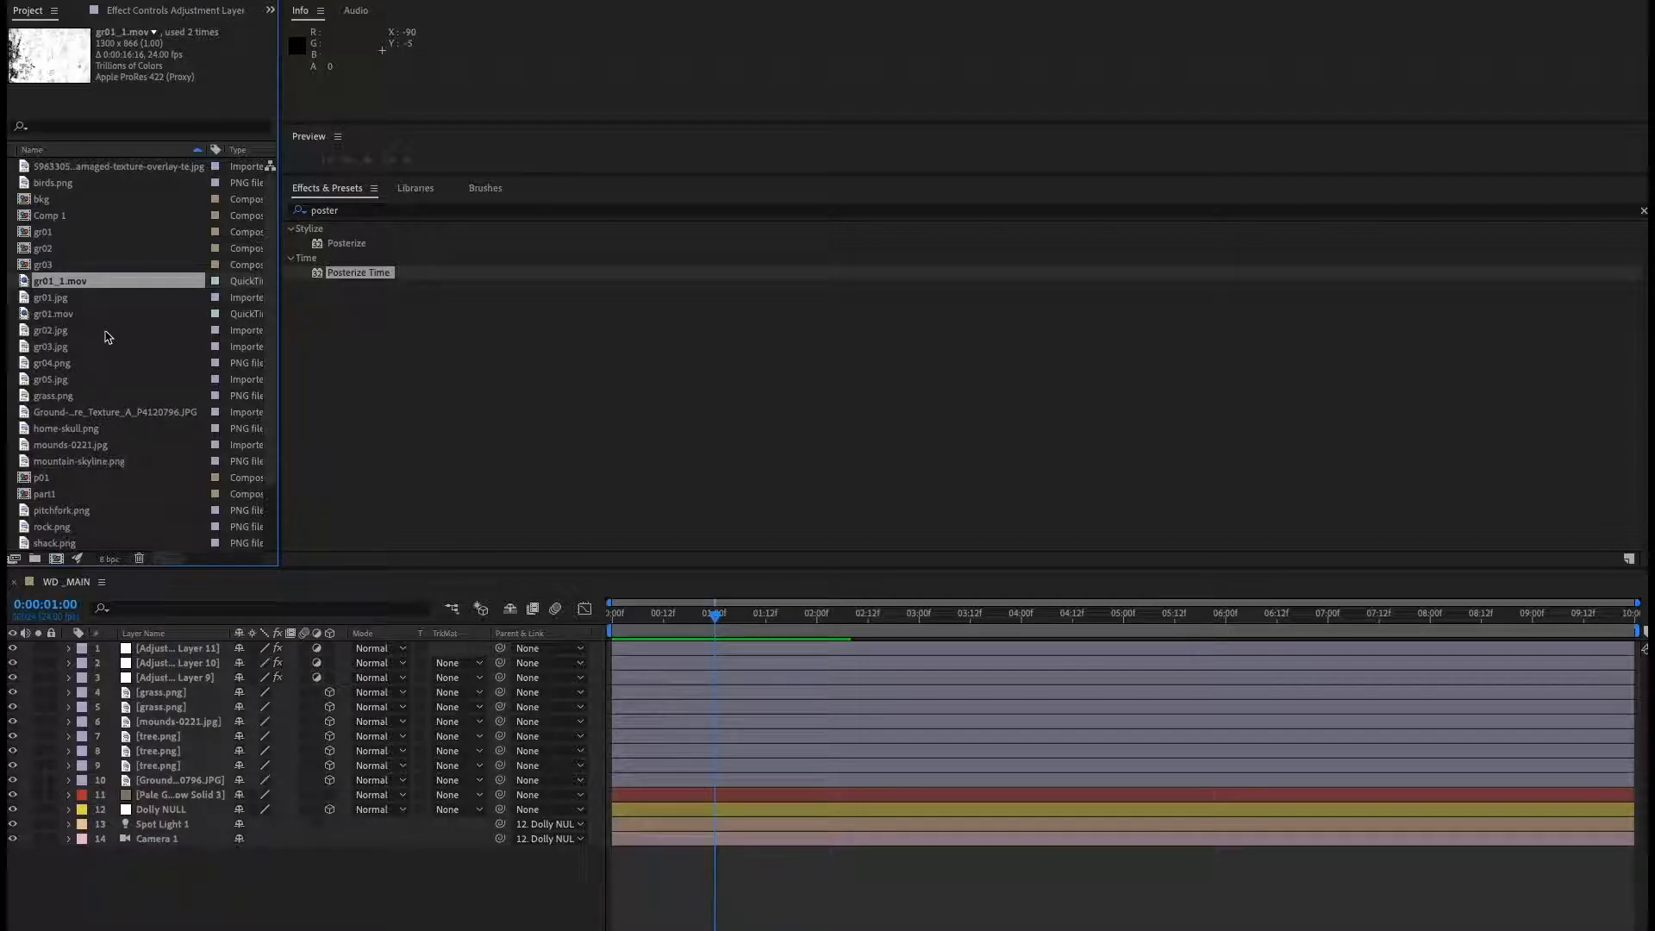
scroll(107, 336, "down", 5)
double_click(75, 543)
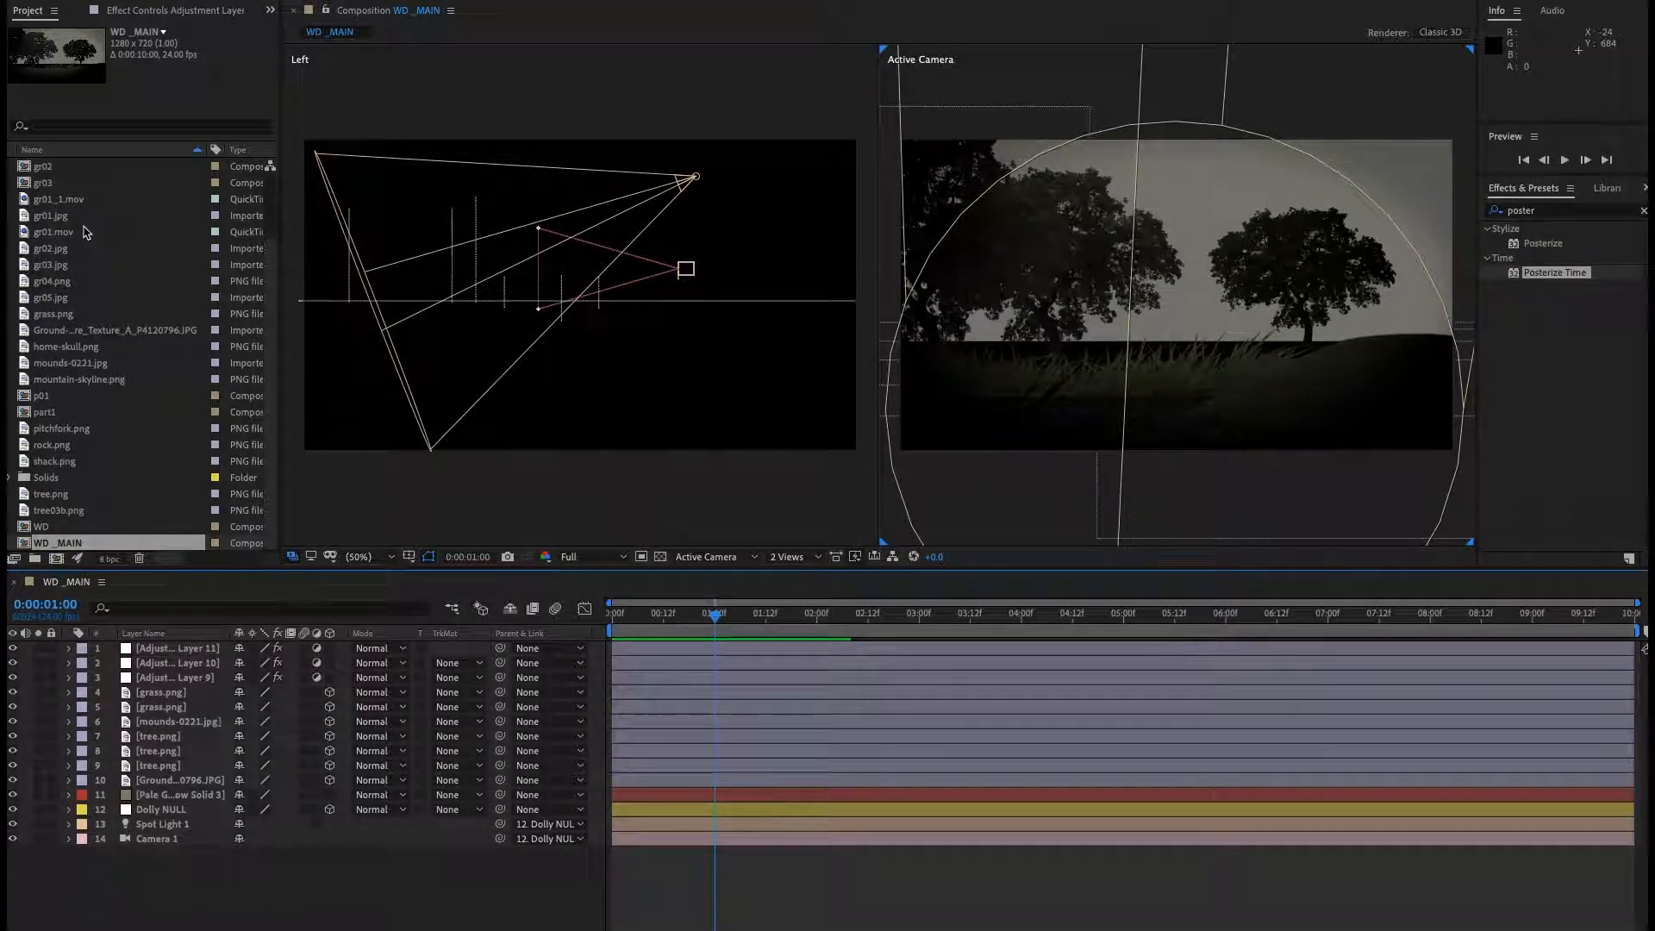
left_click_drag(77, 199, 186, 649)
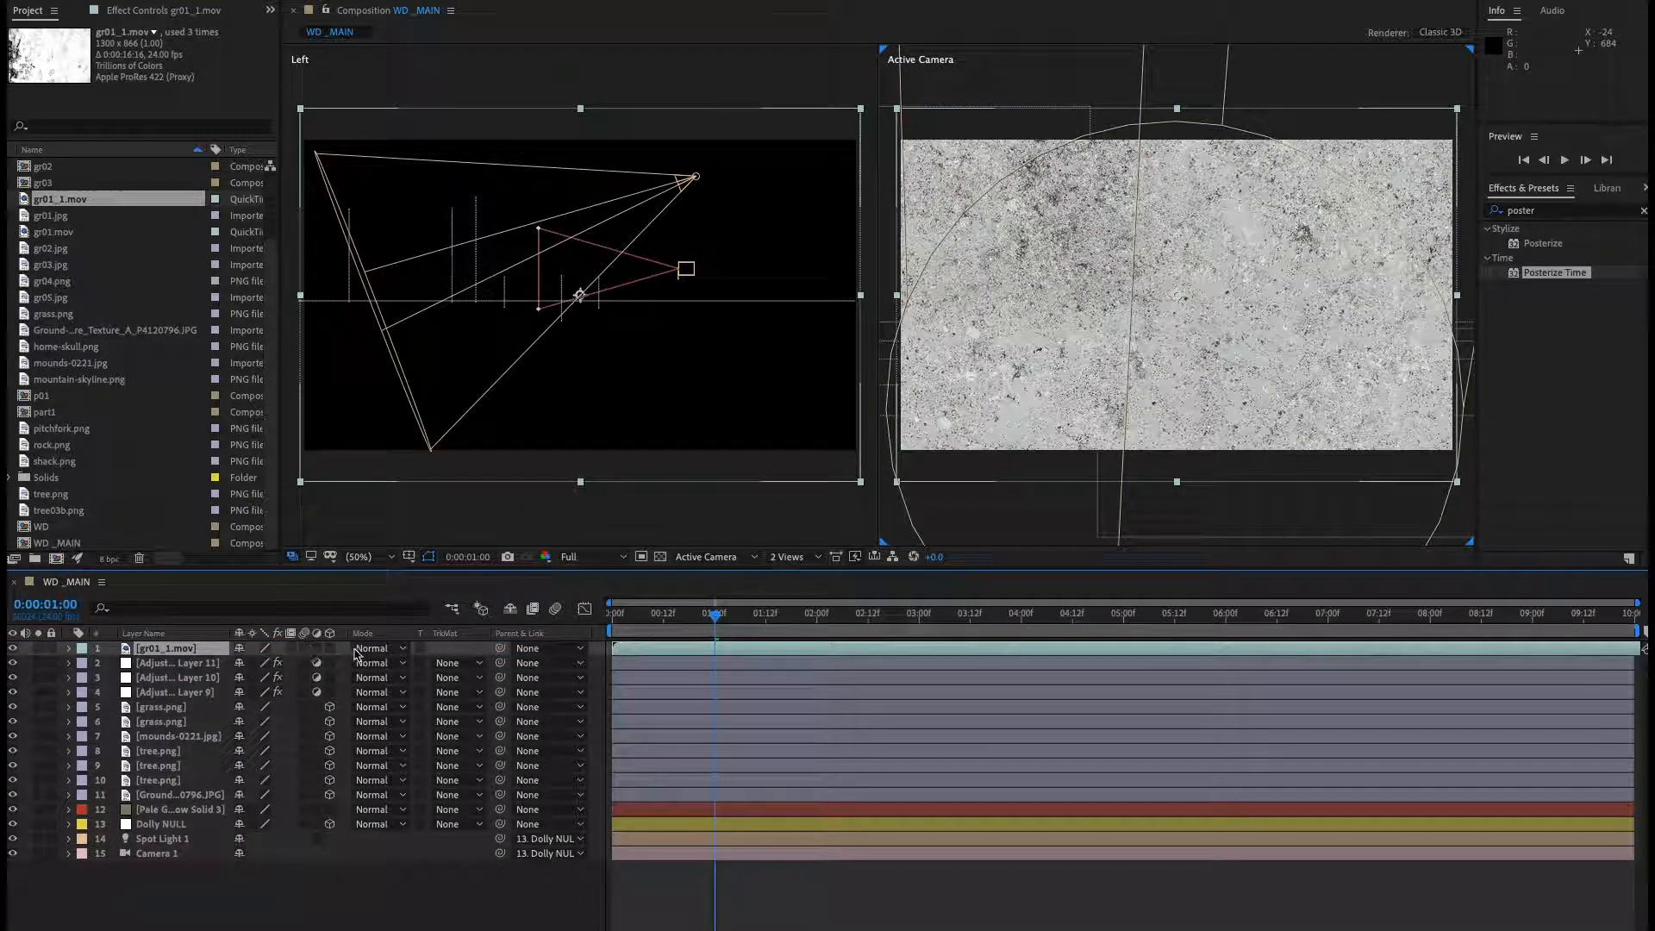
Set the gr01_1.mov layer's blend mode to Multiply and its opacity to 59%.
left_click(372, 648)
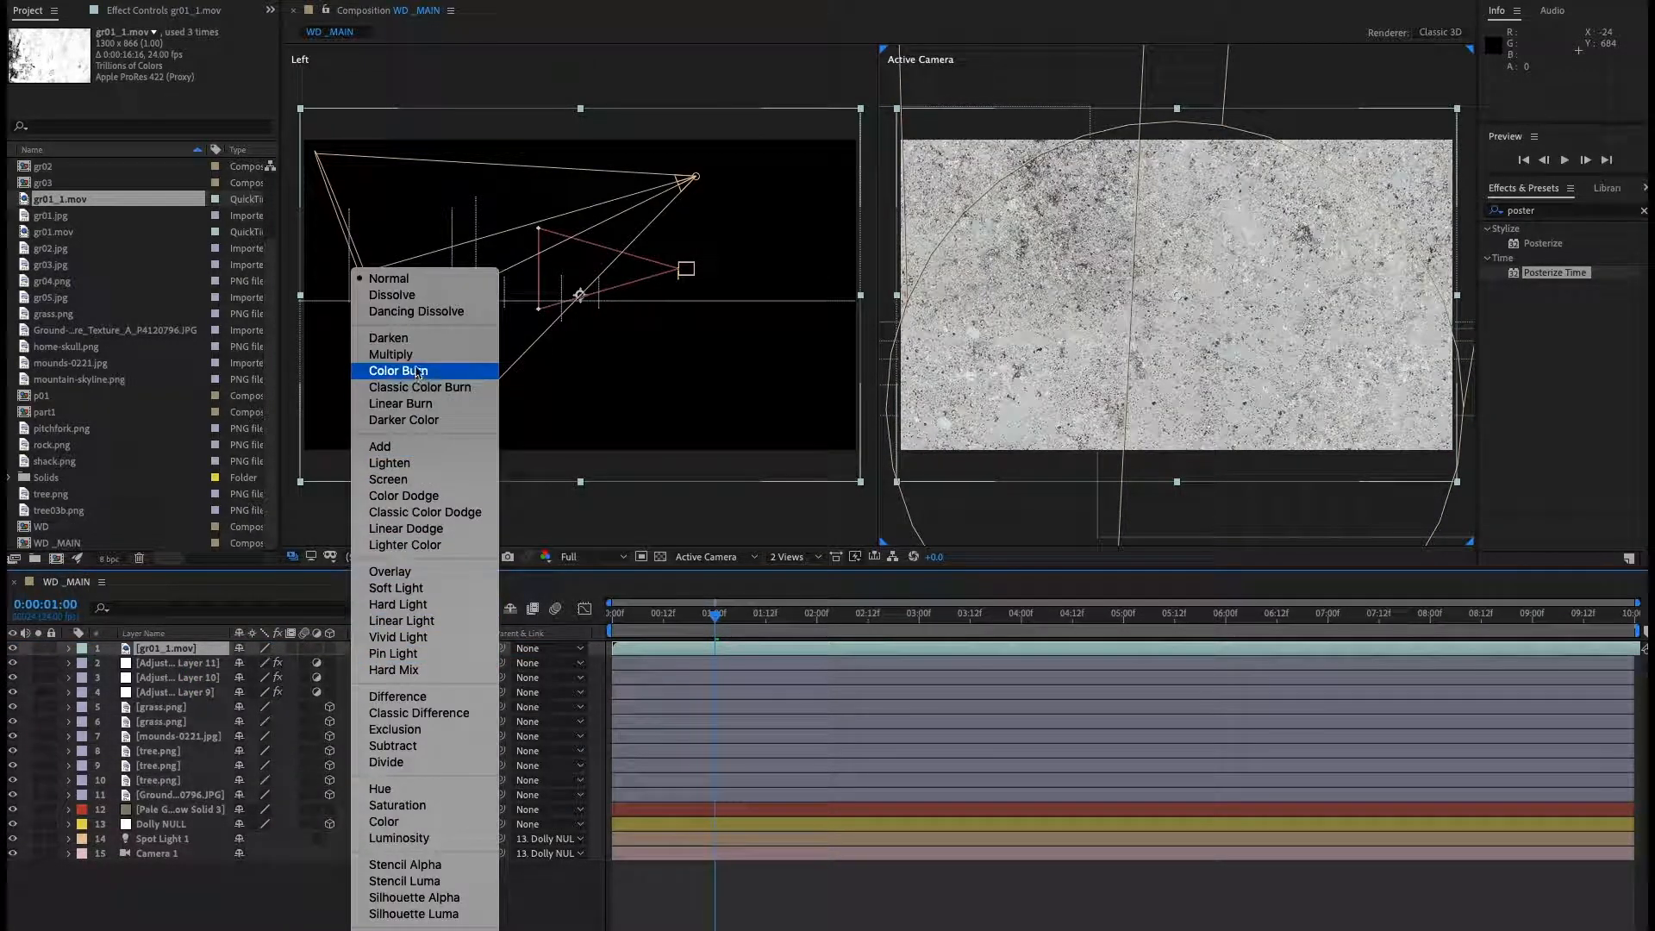
left_click(390, 354)
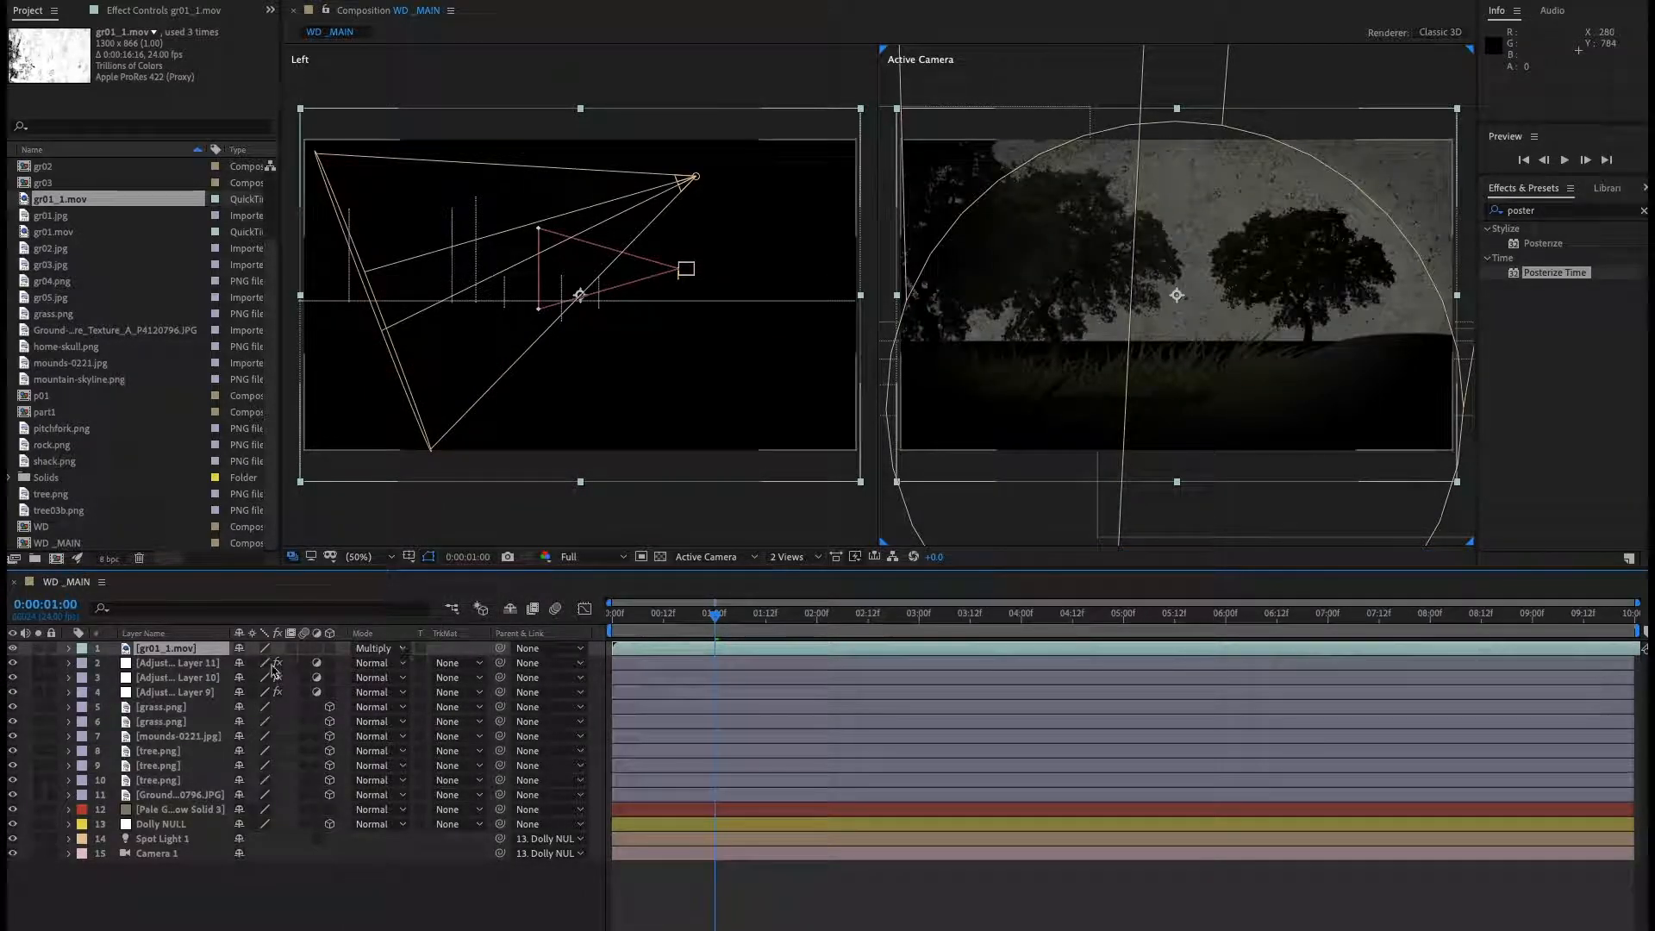
key("t")
left_click_drag(244, 664, 212, 670)
left_click(389, 920)
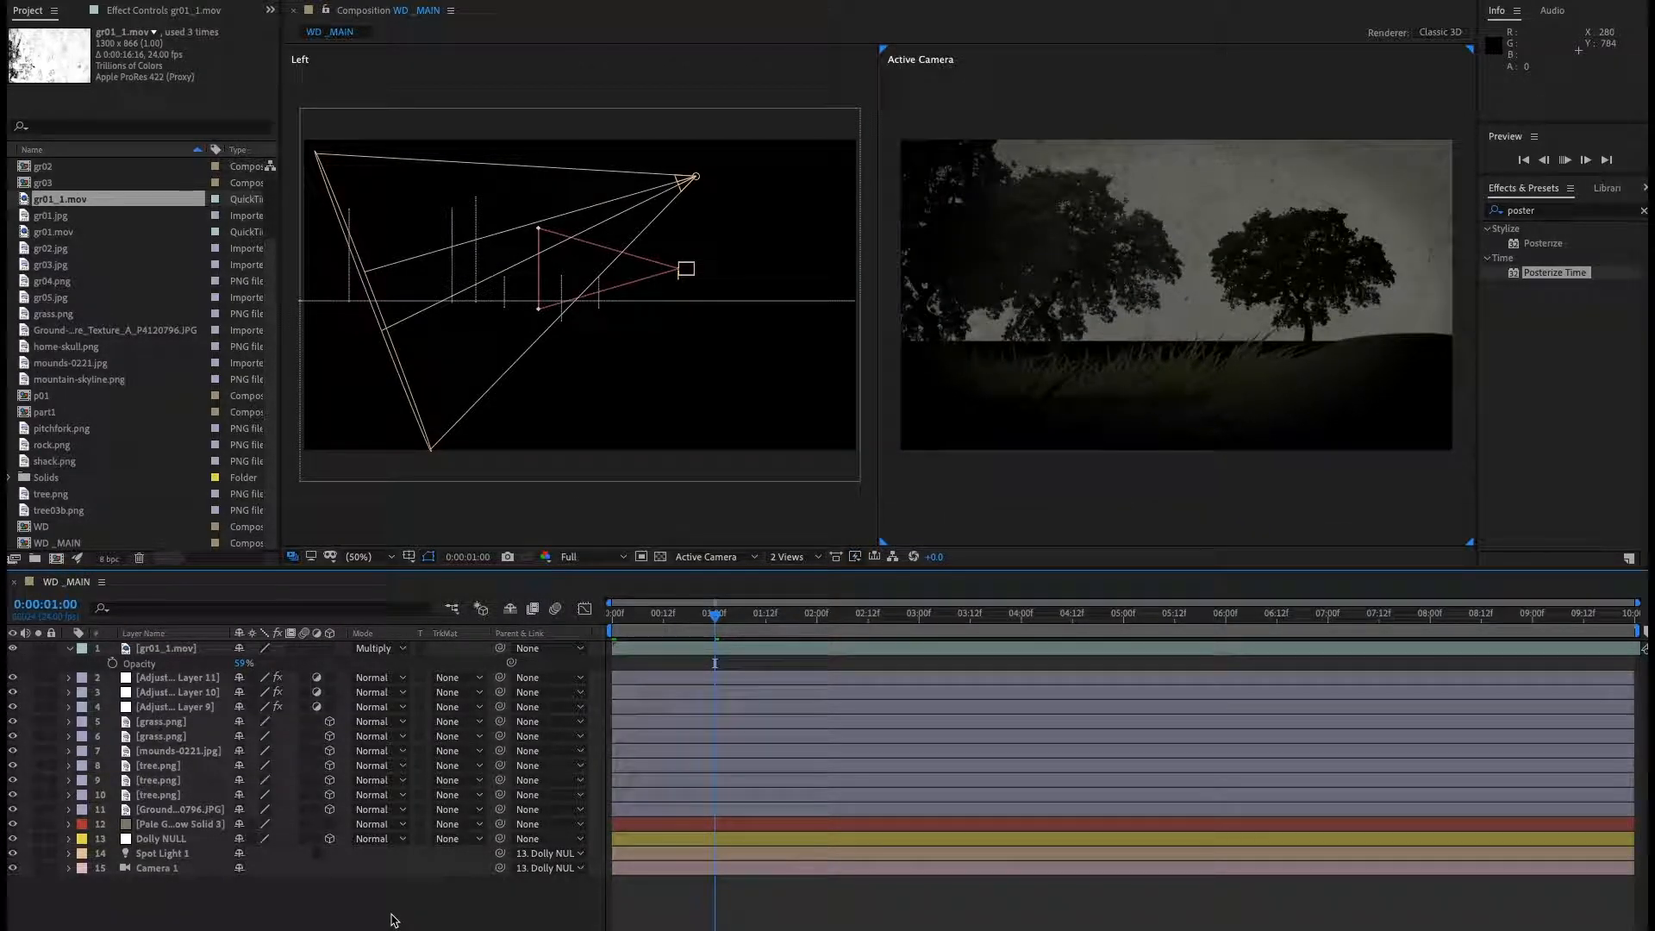
Preview the composition and set Spot Light 1's cone angle to 56° and radius to 1409.
key("space")
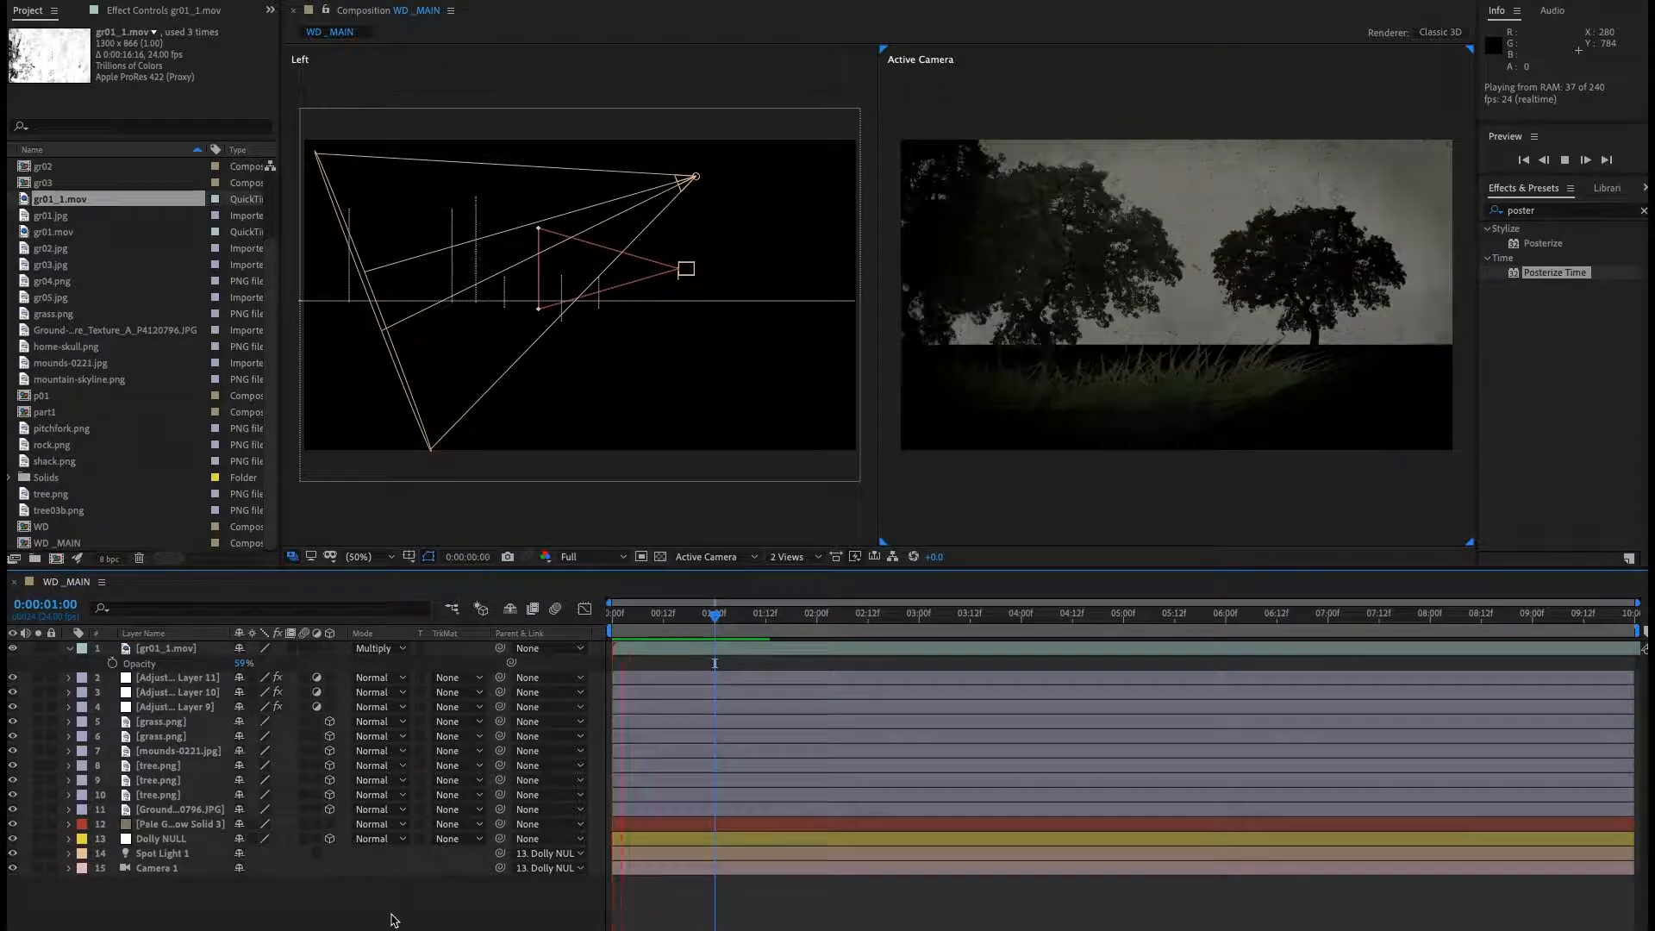
key("space")
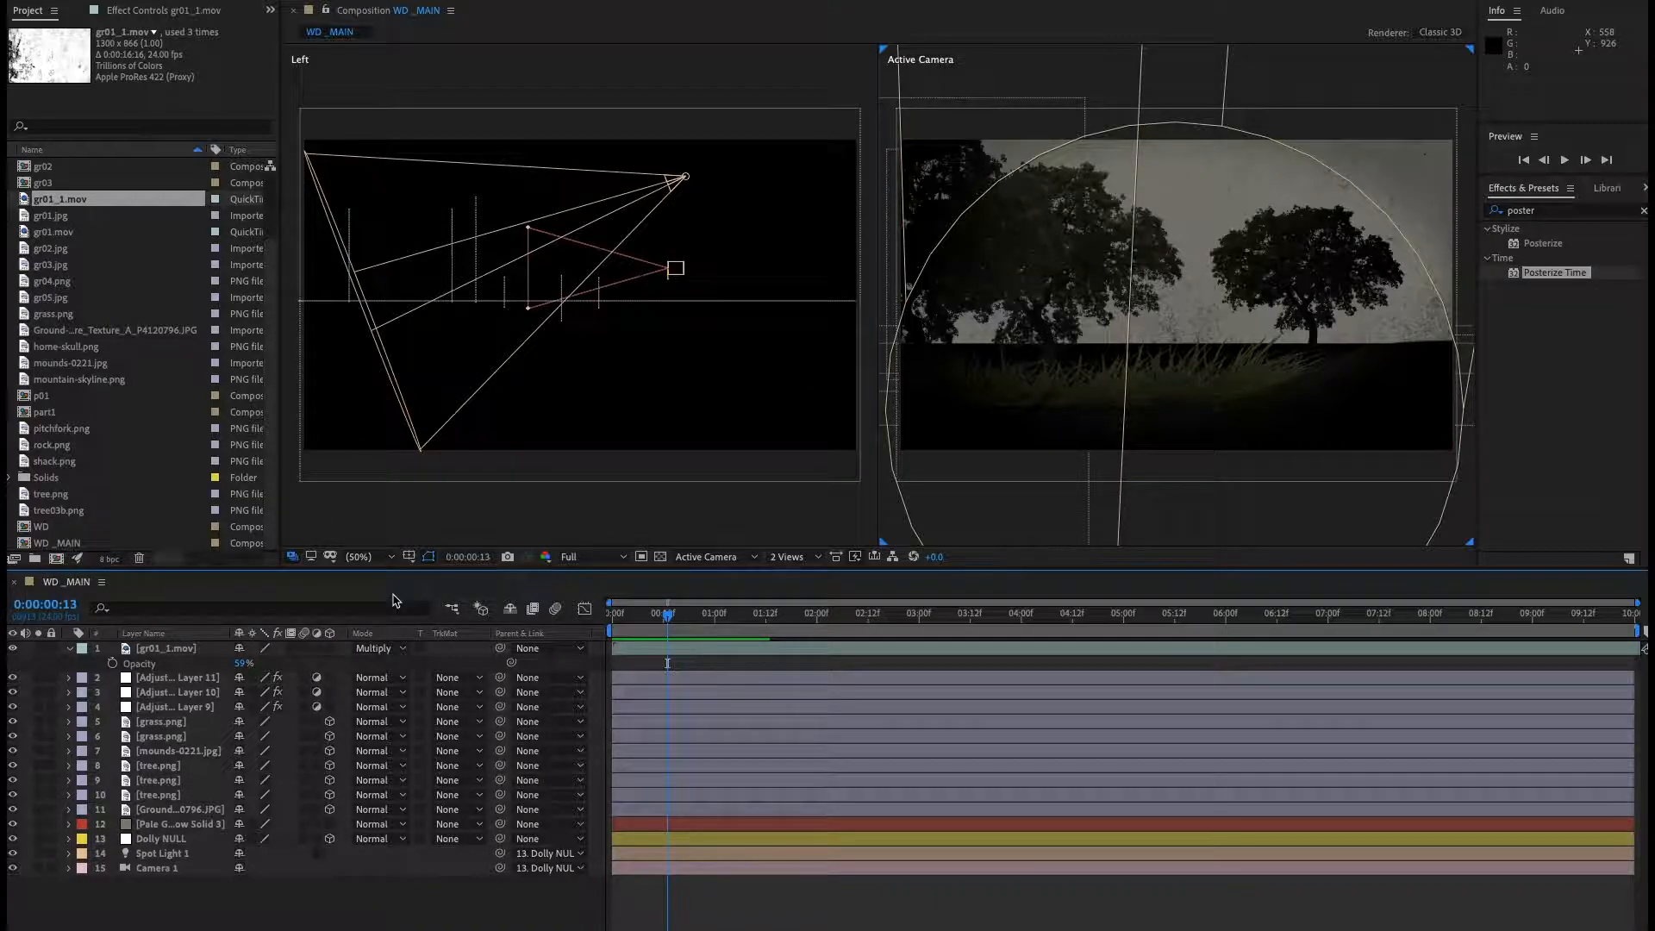
double_click(188, 855)
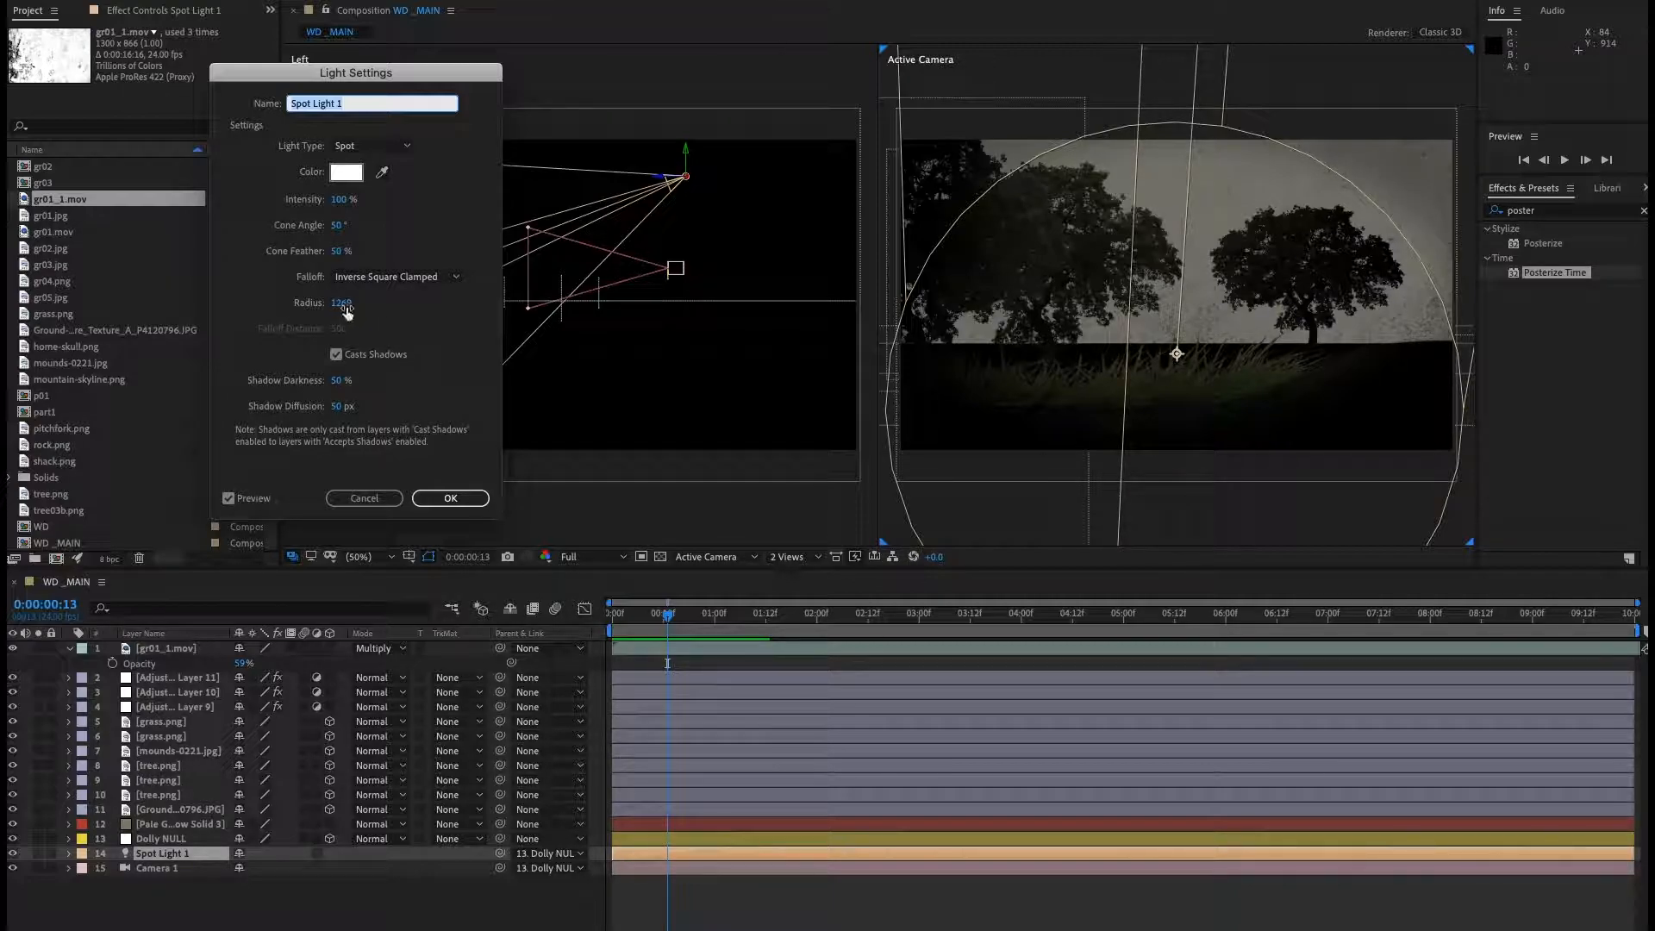
left_click_drag(342, 230, 346, 226)
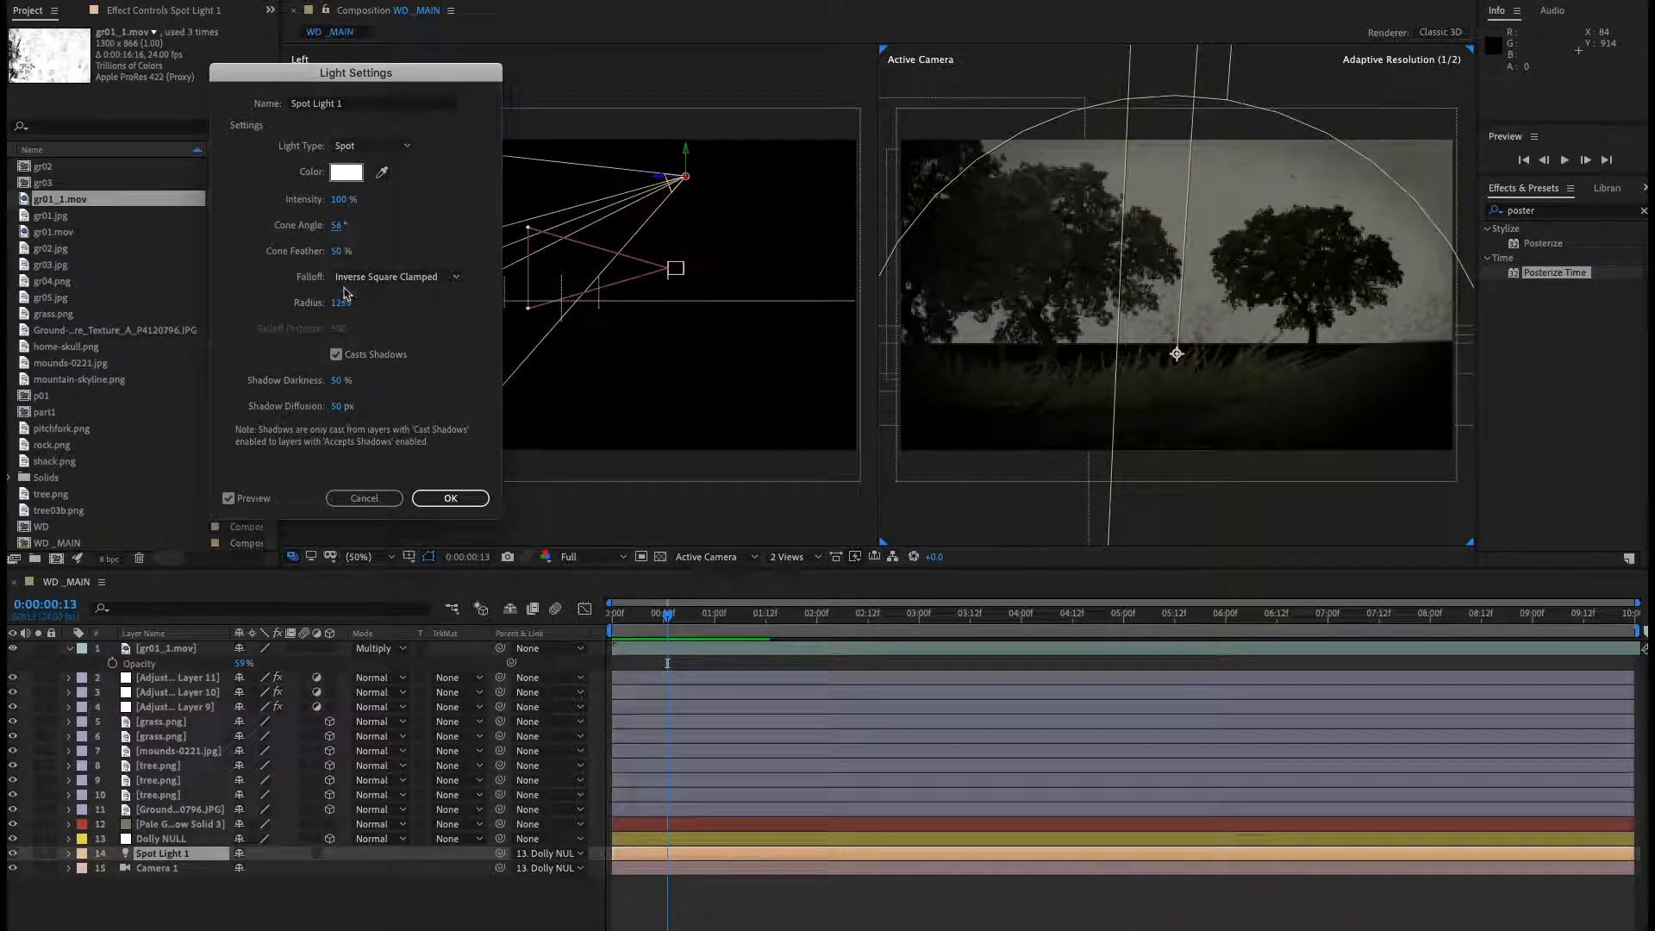
left_click_drag(344, 304, 469, 313)
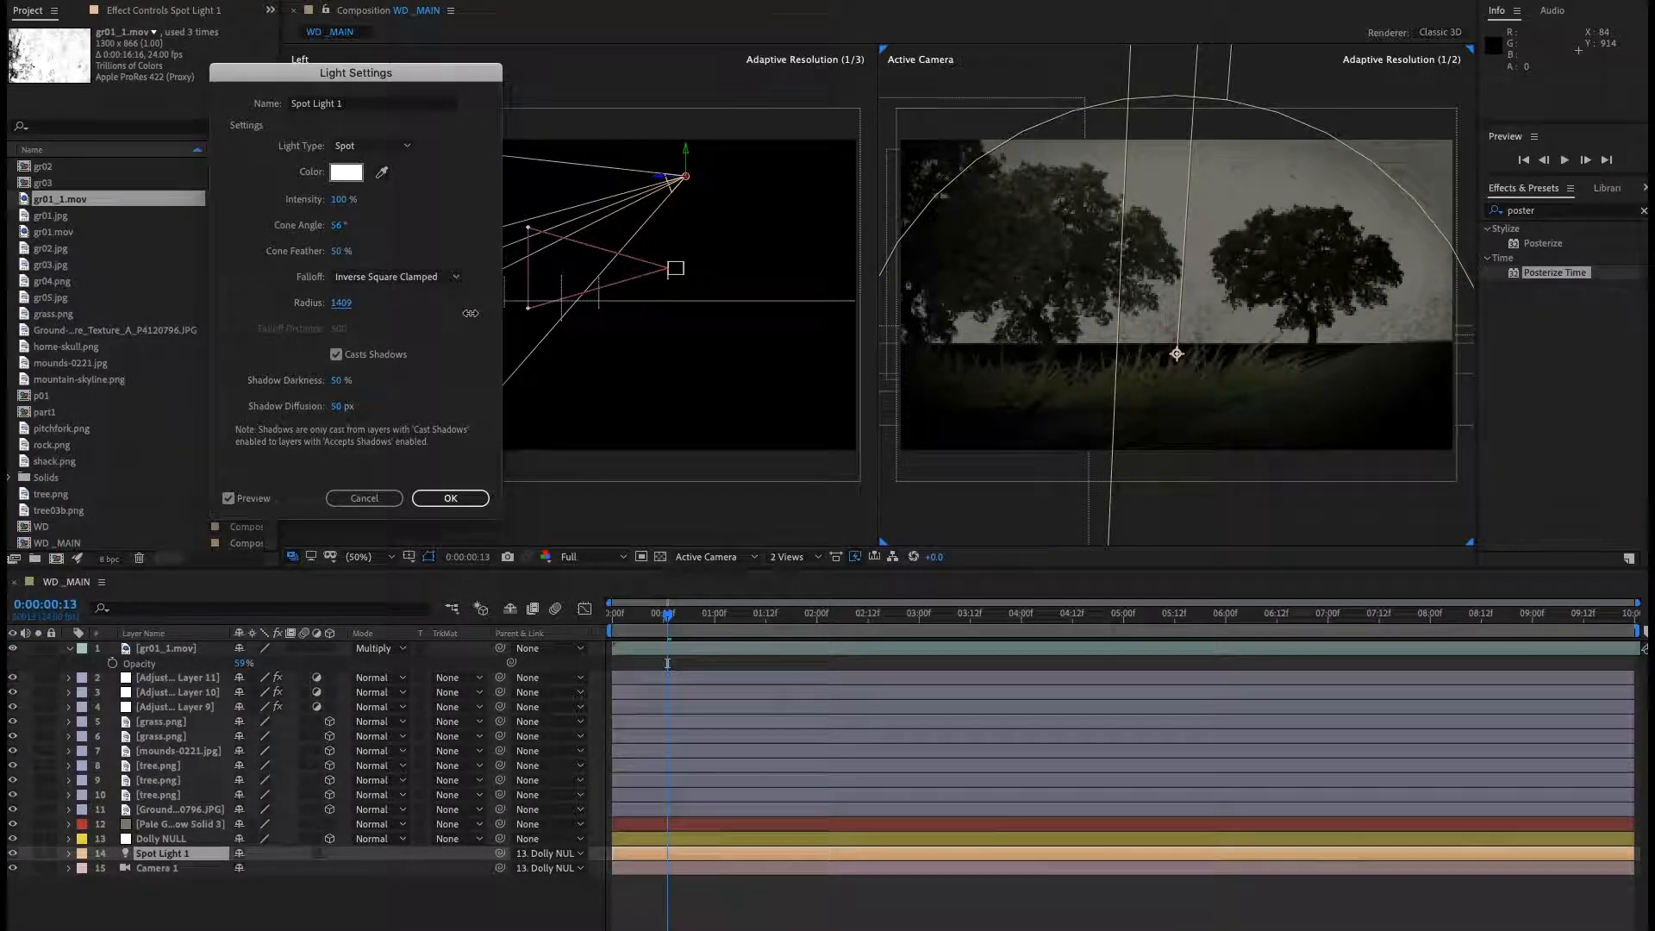
left_click(453, 498)
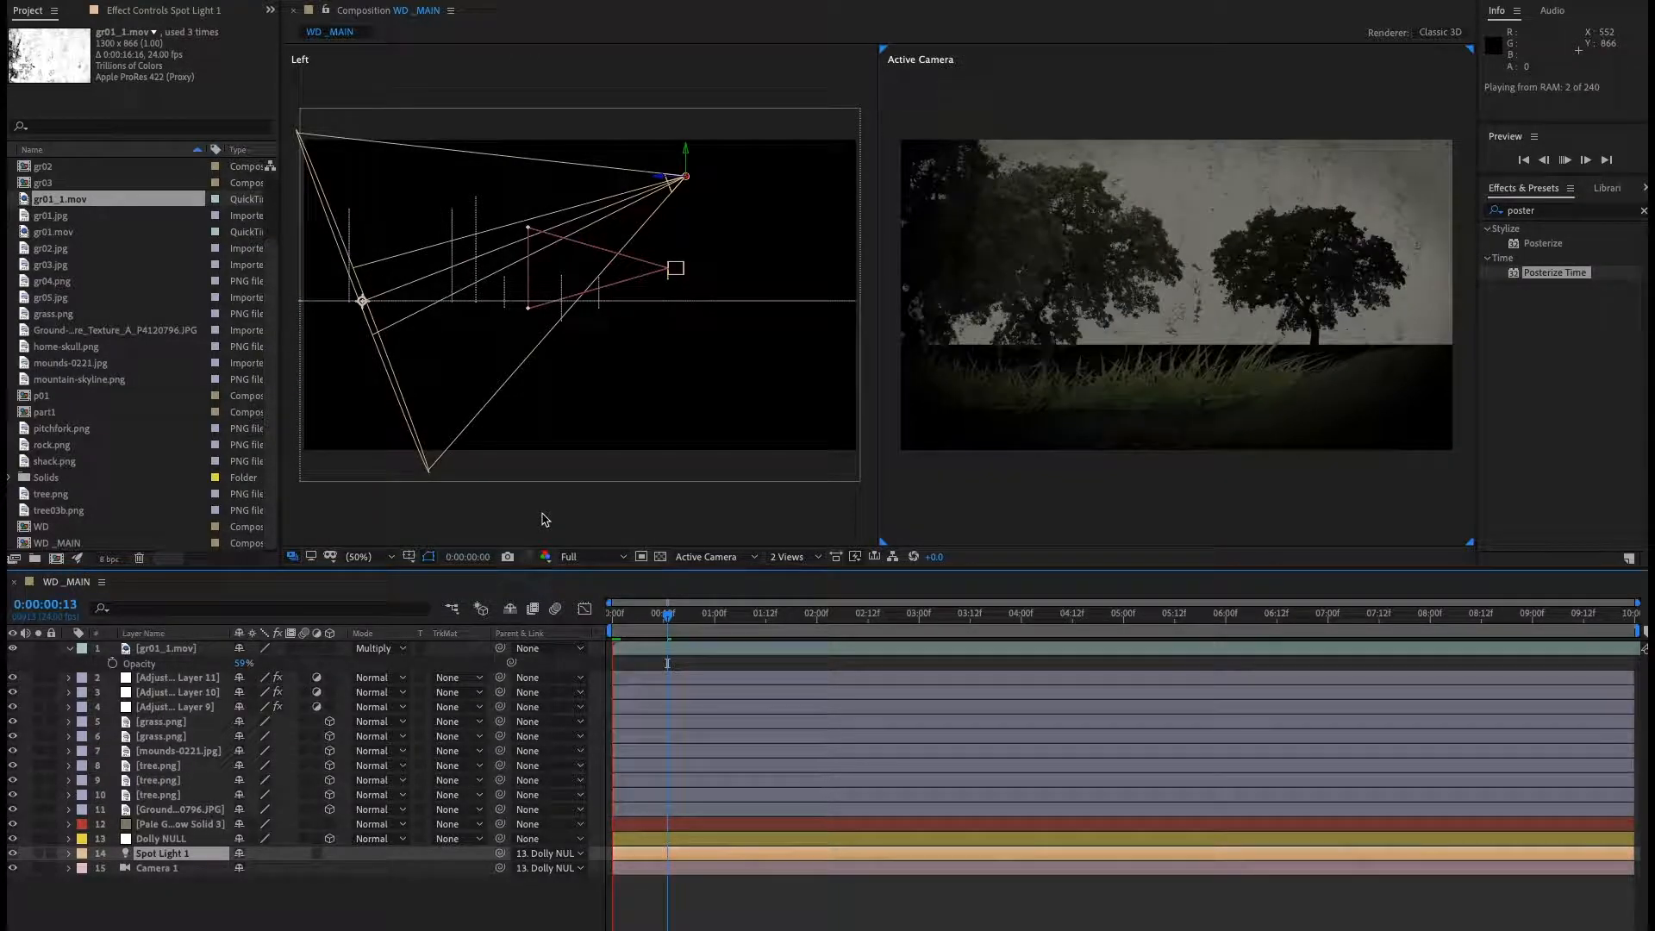
Play the composition and open the lower grass.png layer in its Layer viewer, zoomed out.
key("space")
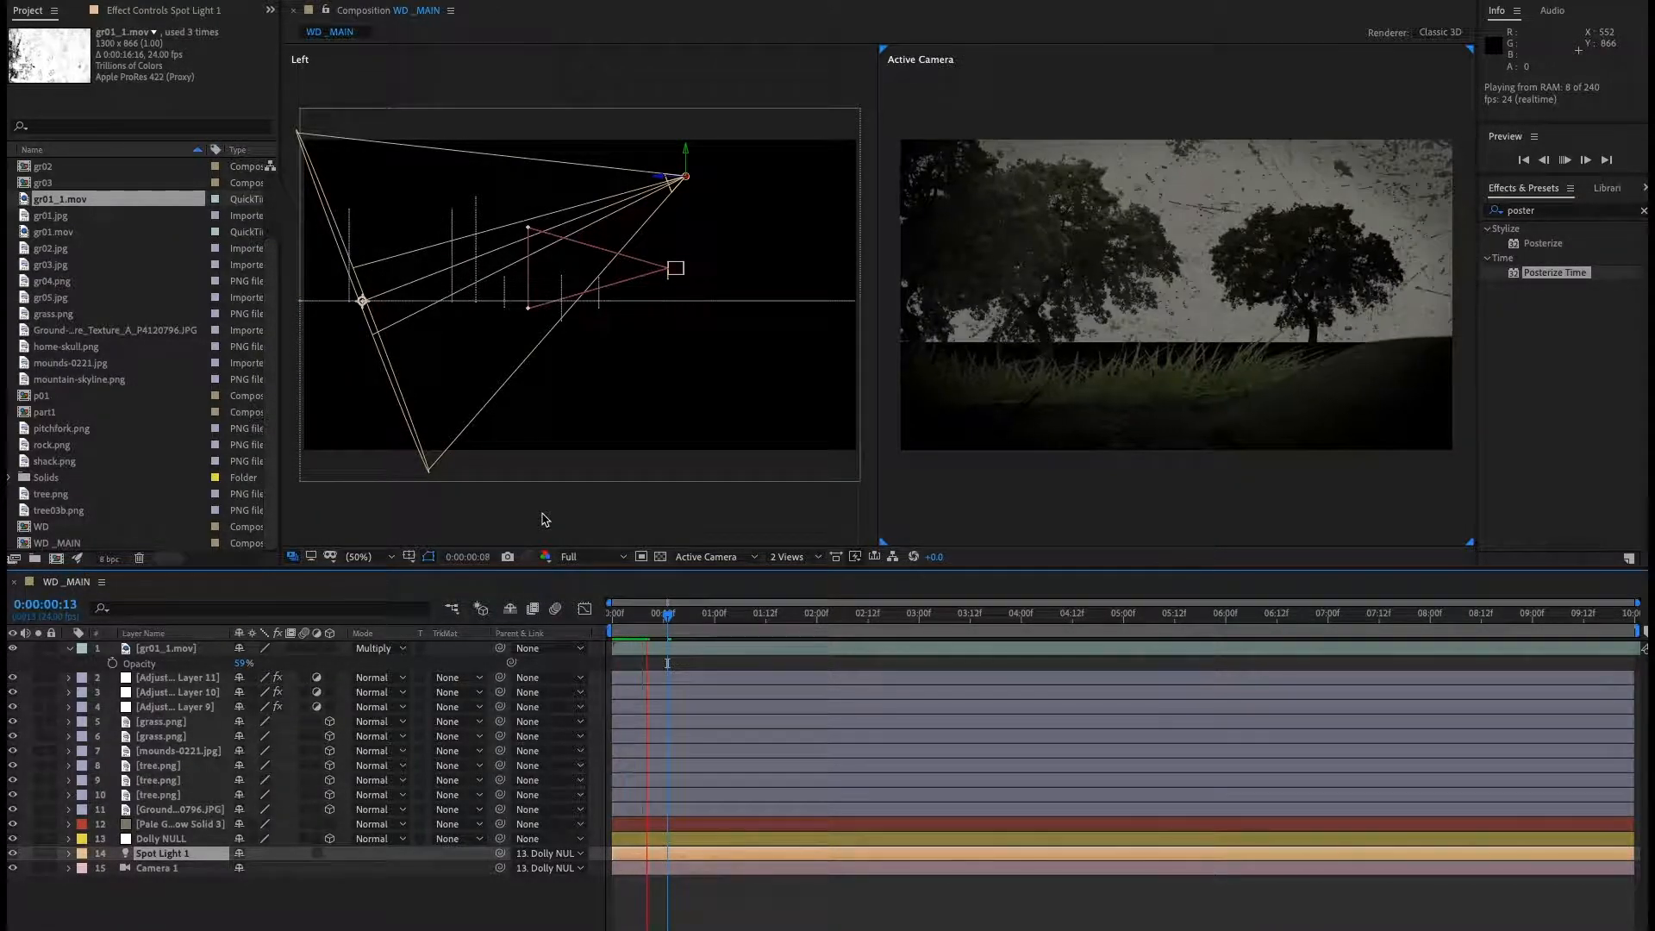
key("space")
left_click(301, 907)
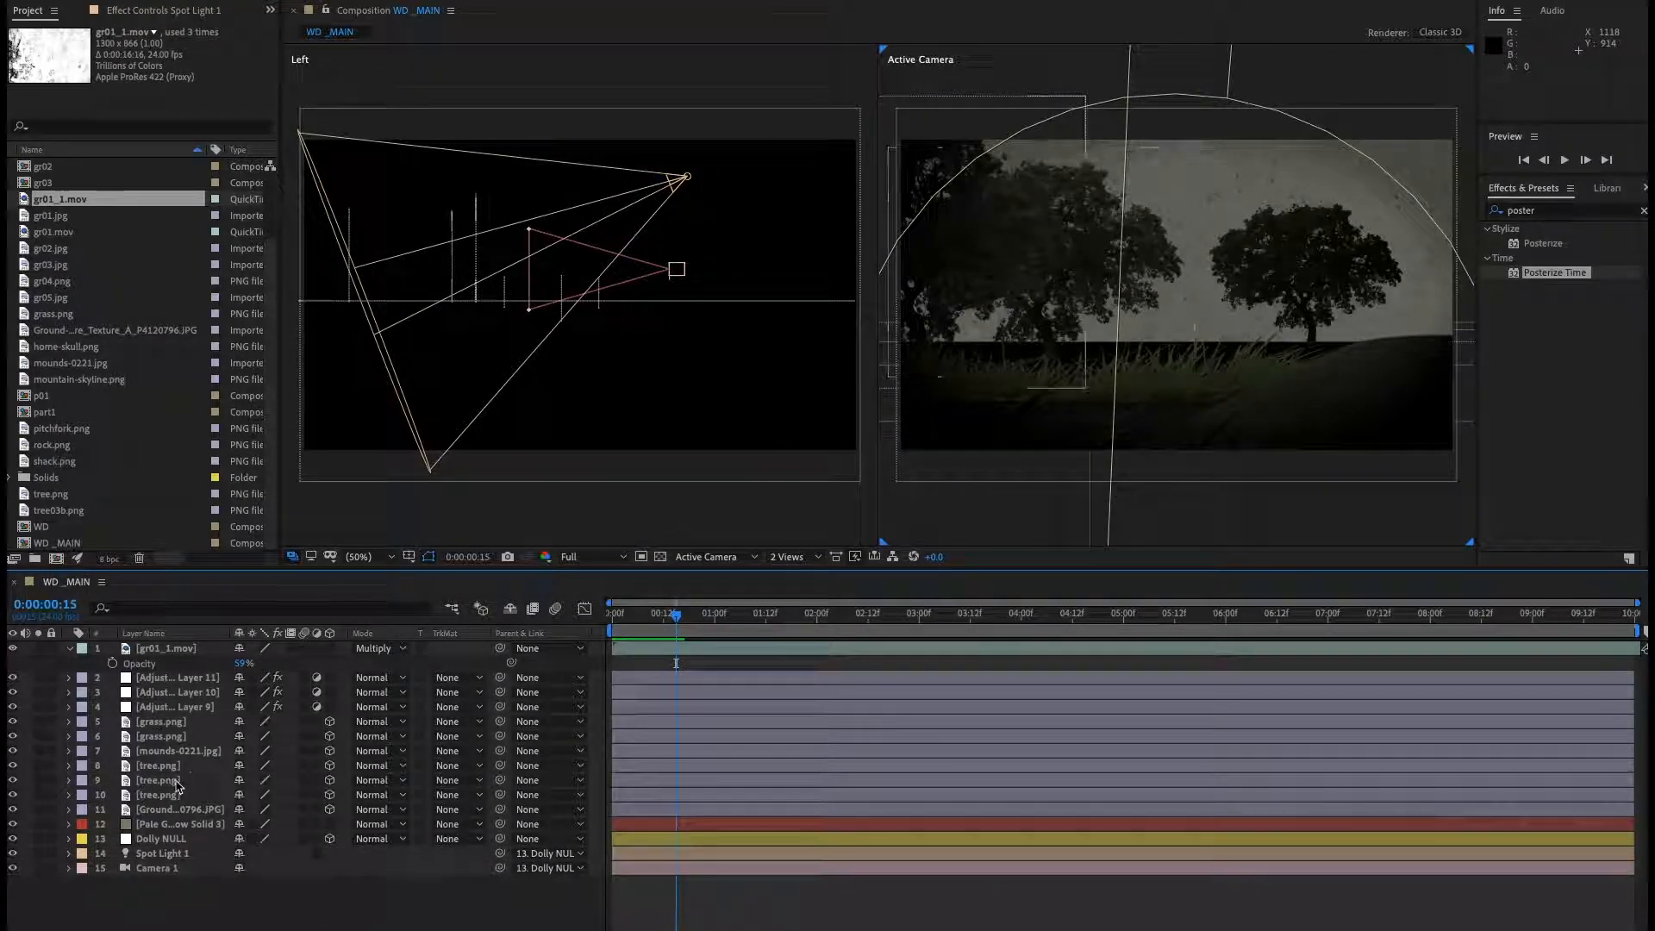
left_click(166, 738)
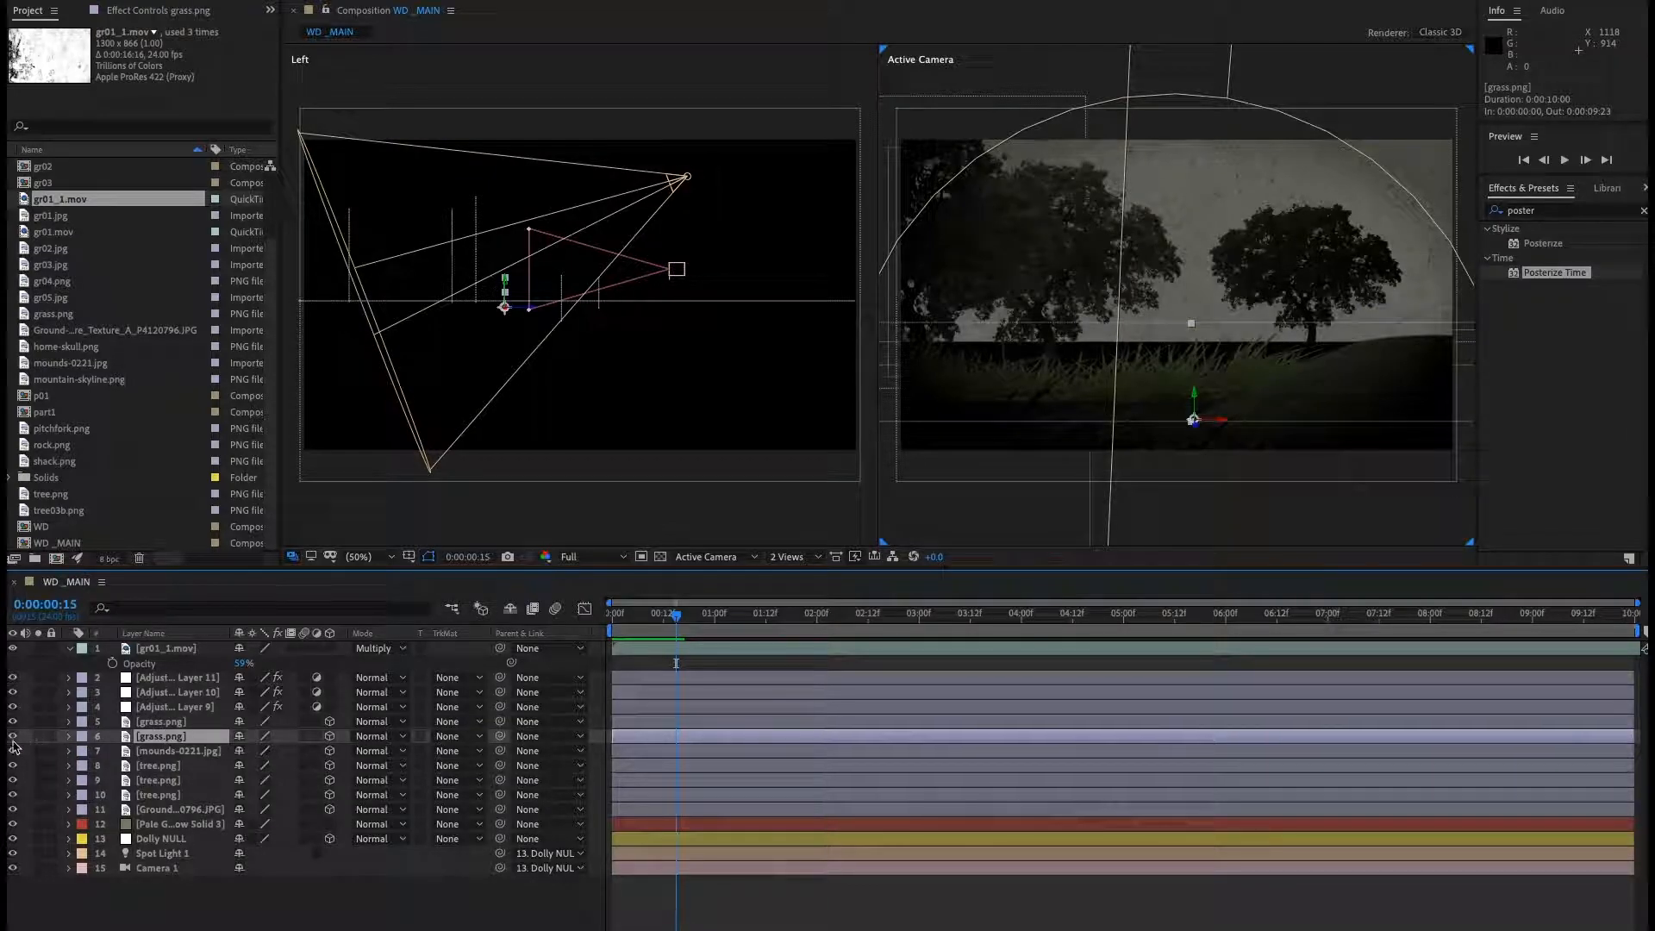
left_click(157, 726)
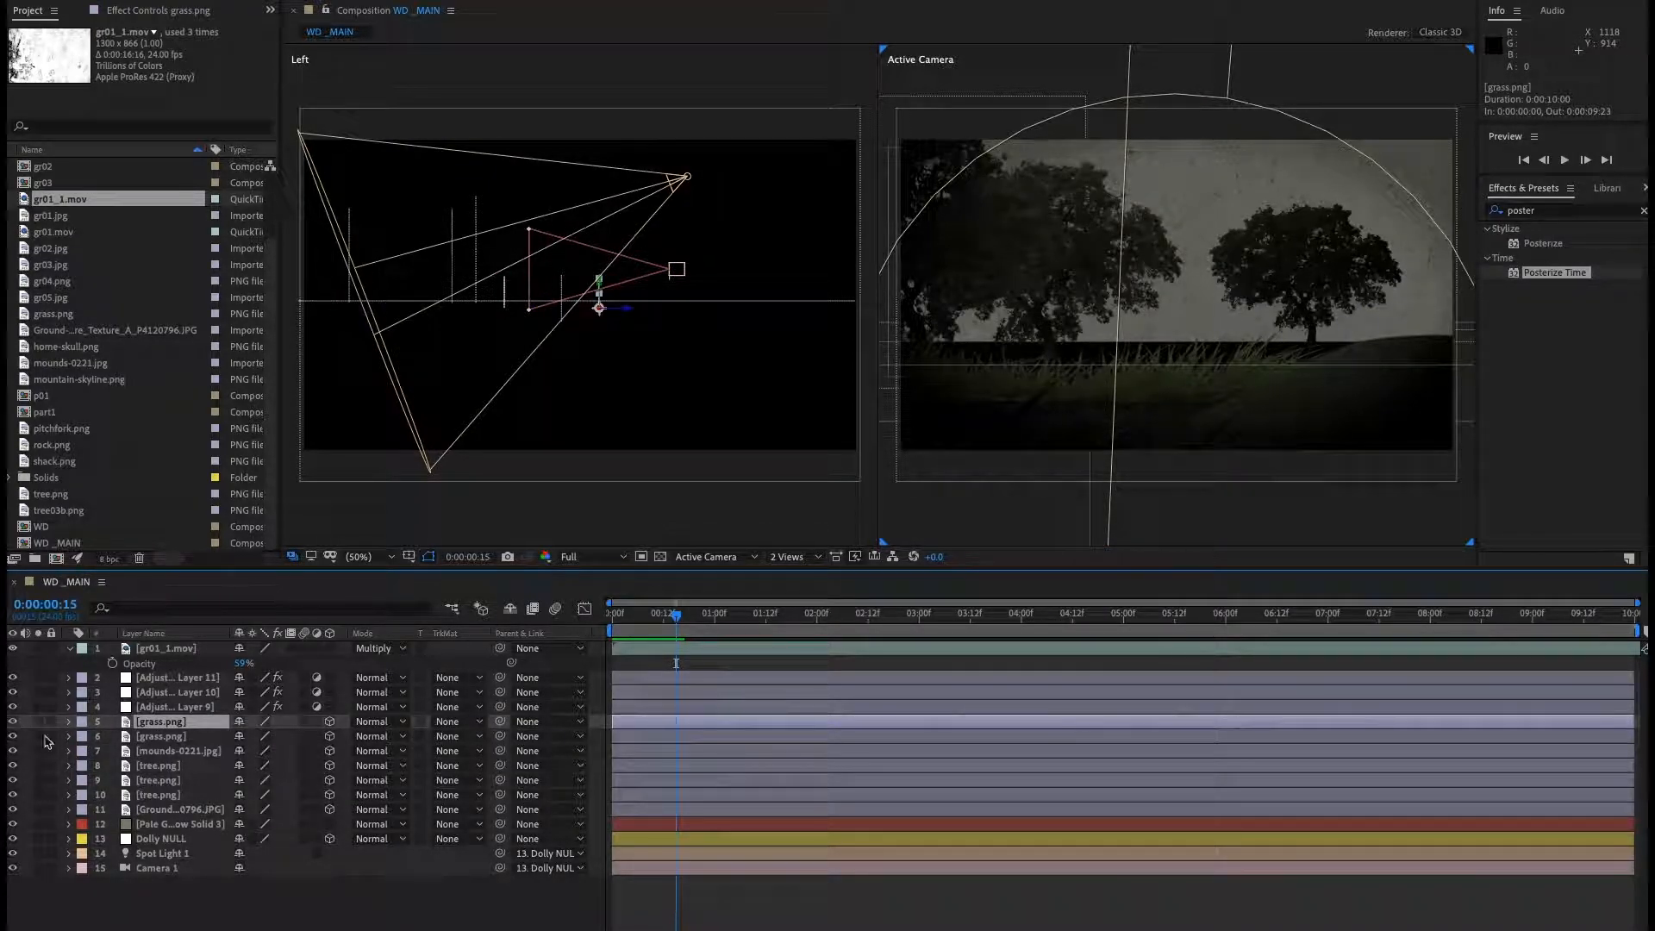
left_click(77, 739)
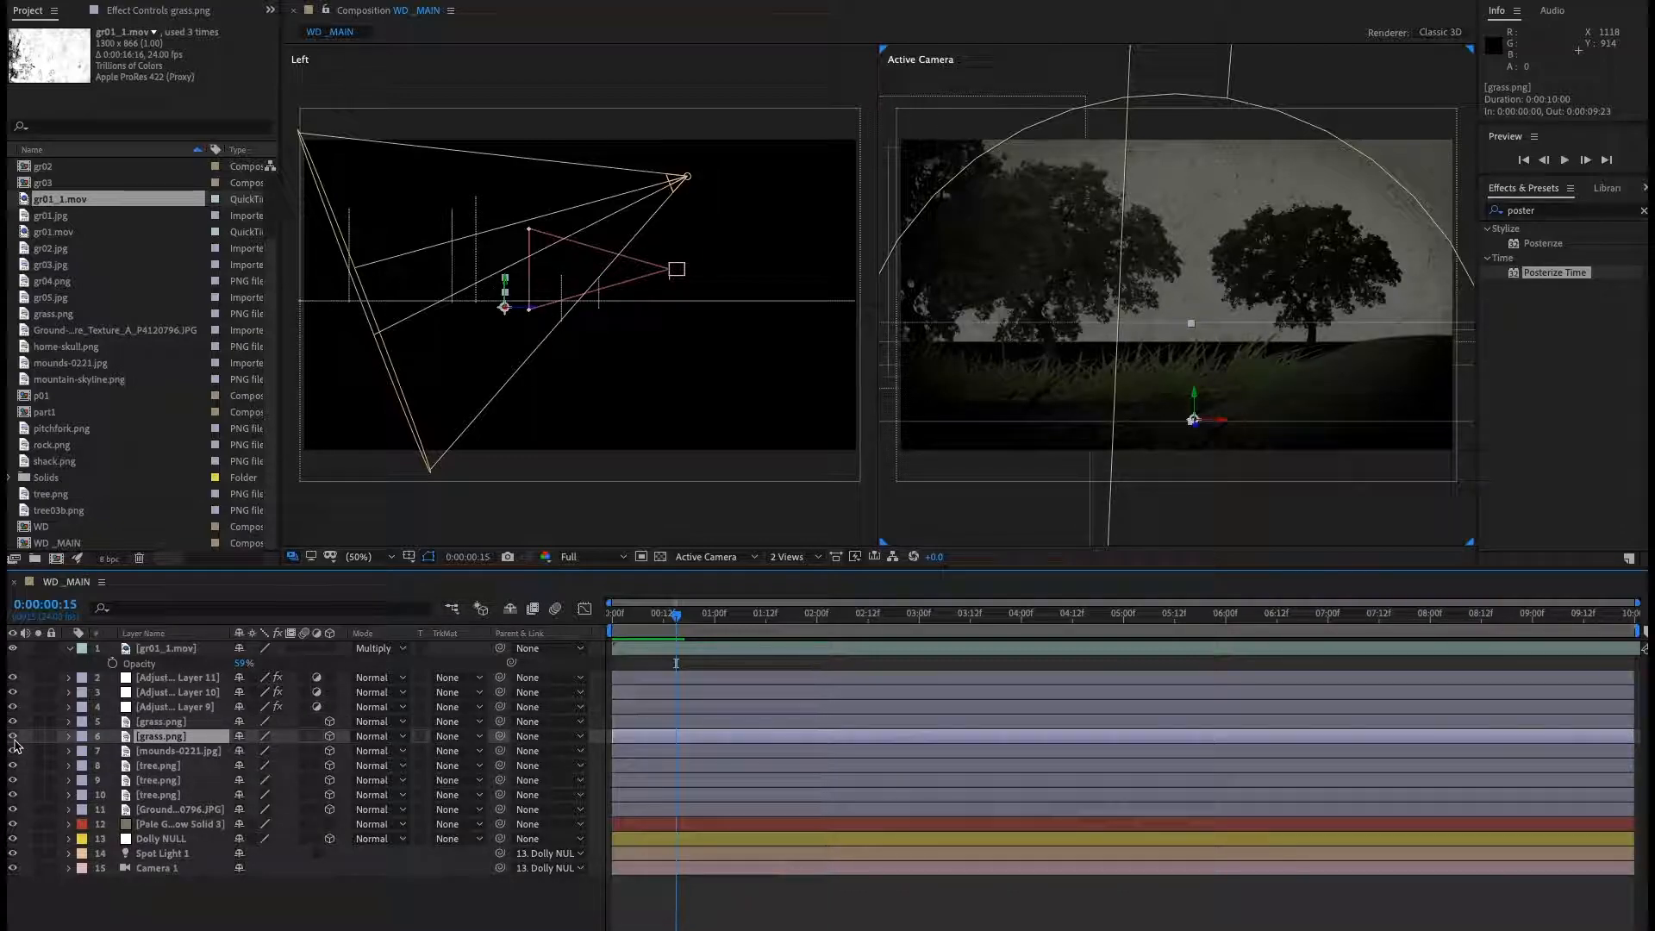
double_click(173, 739)
key("comma")
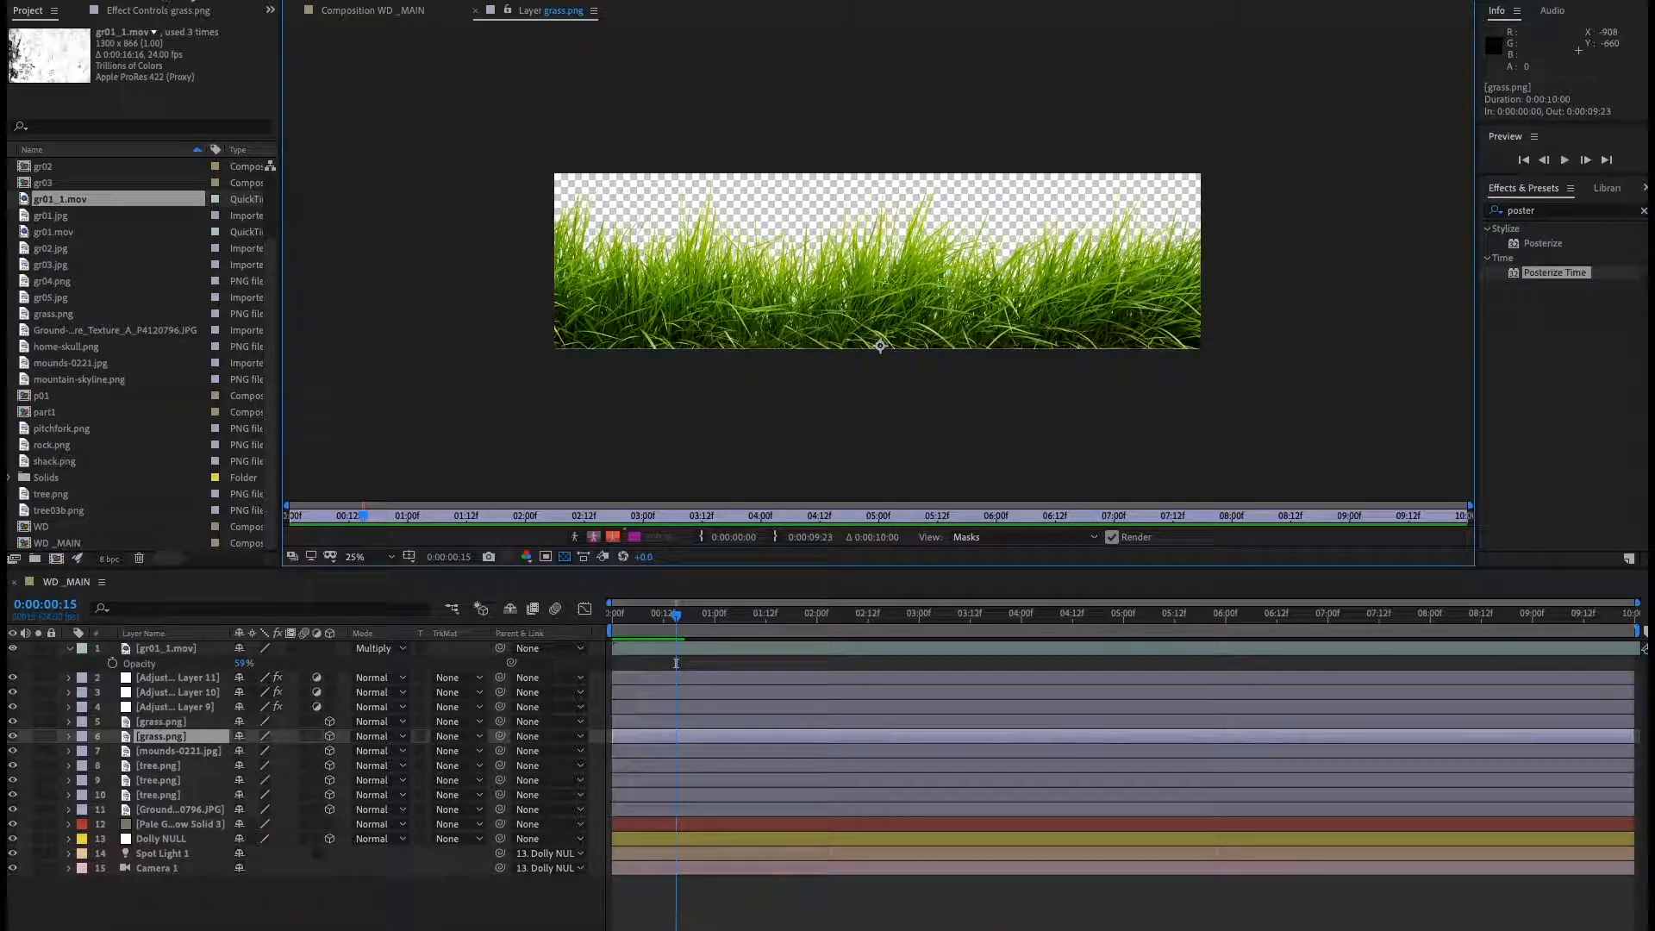
Draw a closed pen mask tracing the base of the grass and extending below the layer's bottom edge.
left_click(495, 327)
left_click_drag(539, 312, 658, 321)
left_click_drag(741, 322, 756, 320)
left_click(846, 328)
left_click(927, 321)
left_click(1036, 317)
left_click(1098, 324)
left_click(1191, 318)
left_click(1238, 317)
left_click(1237, 387)
left_click(694, 389)
left_click(554, 388)
left_click(492, 366)
left_click(499, 329)
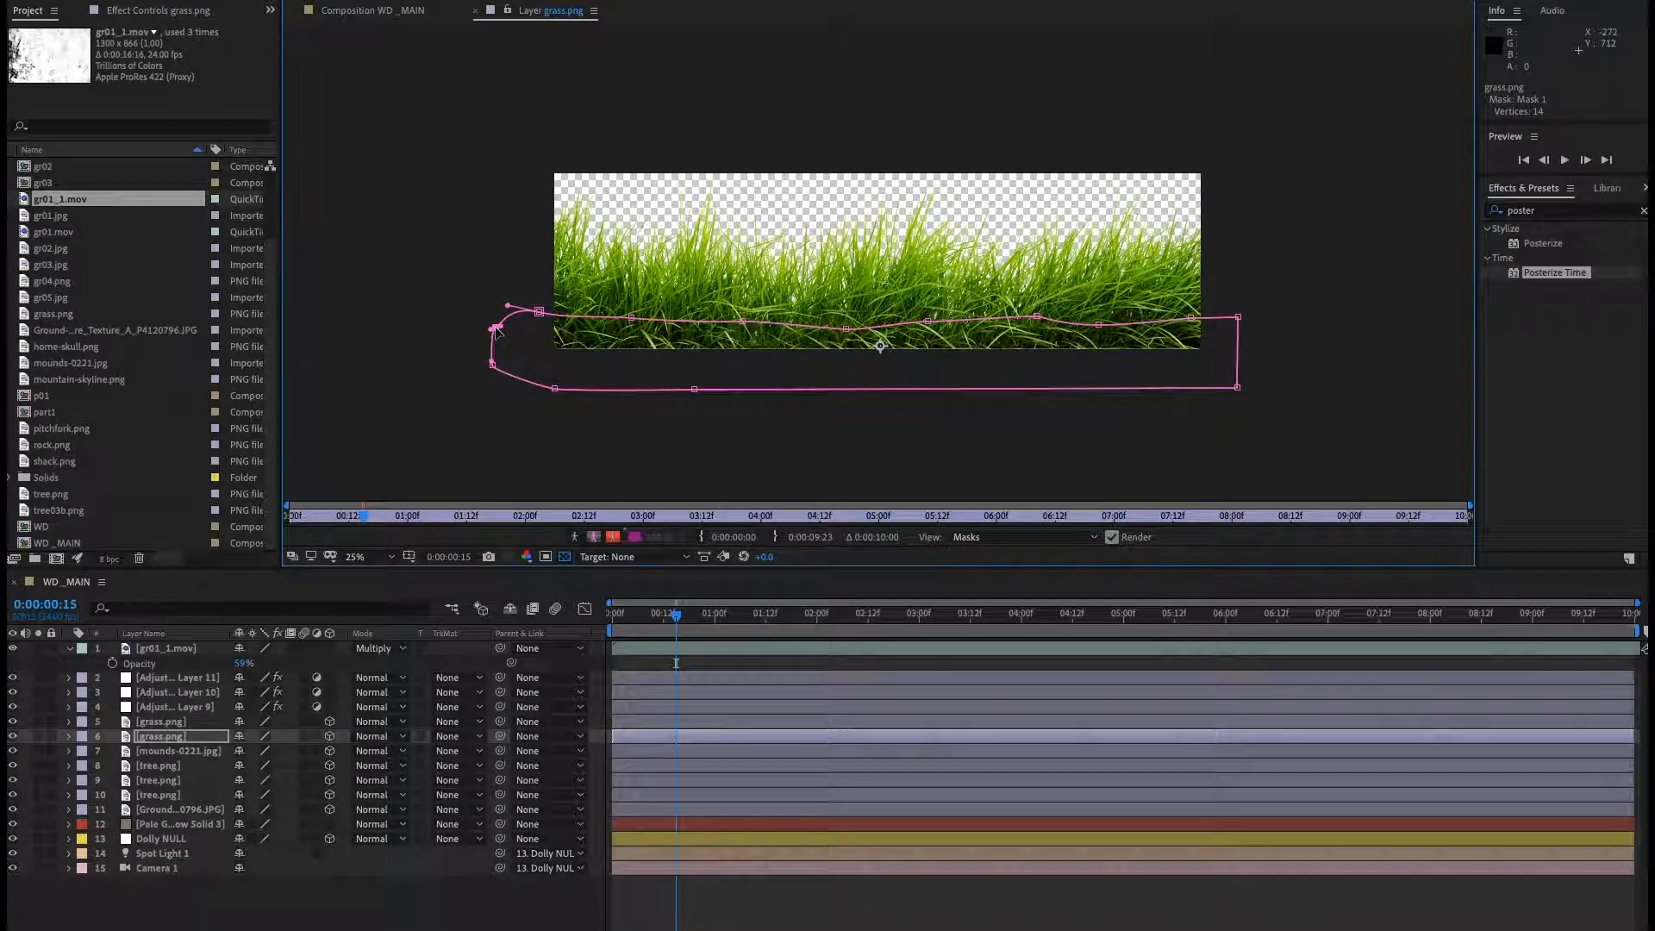
Set the grass.png layer's Mask 1 mode to Subtract.
left_click(173, 738)
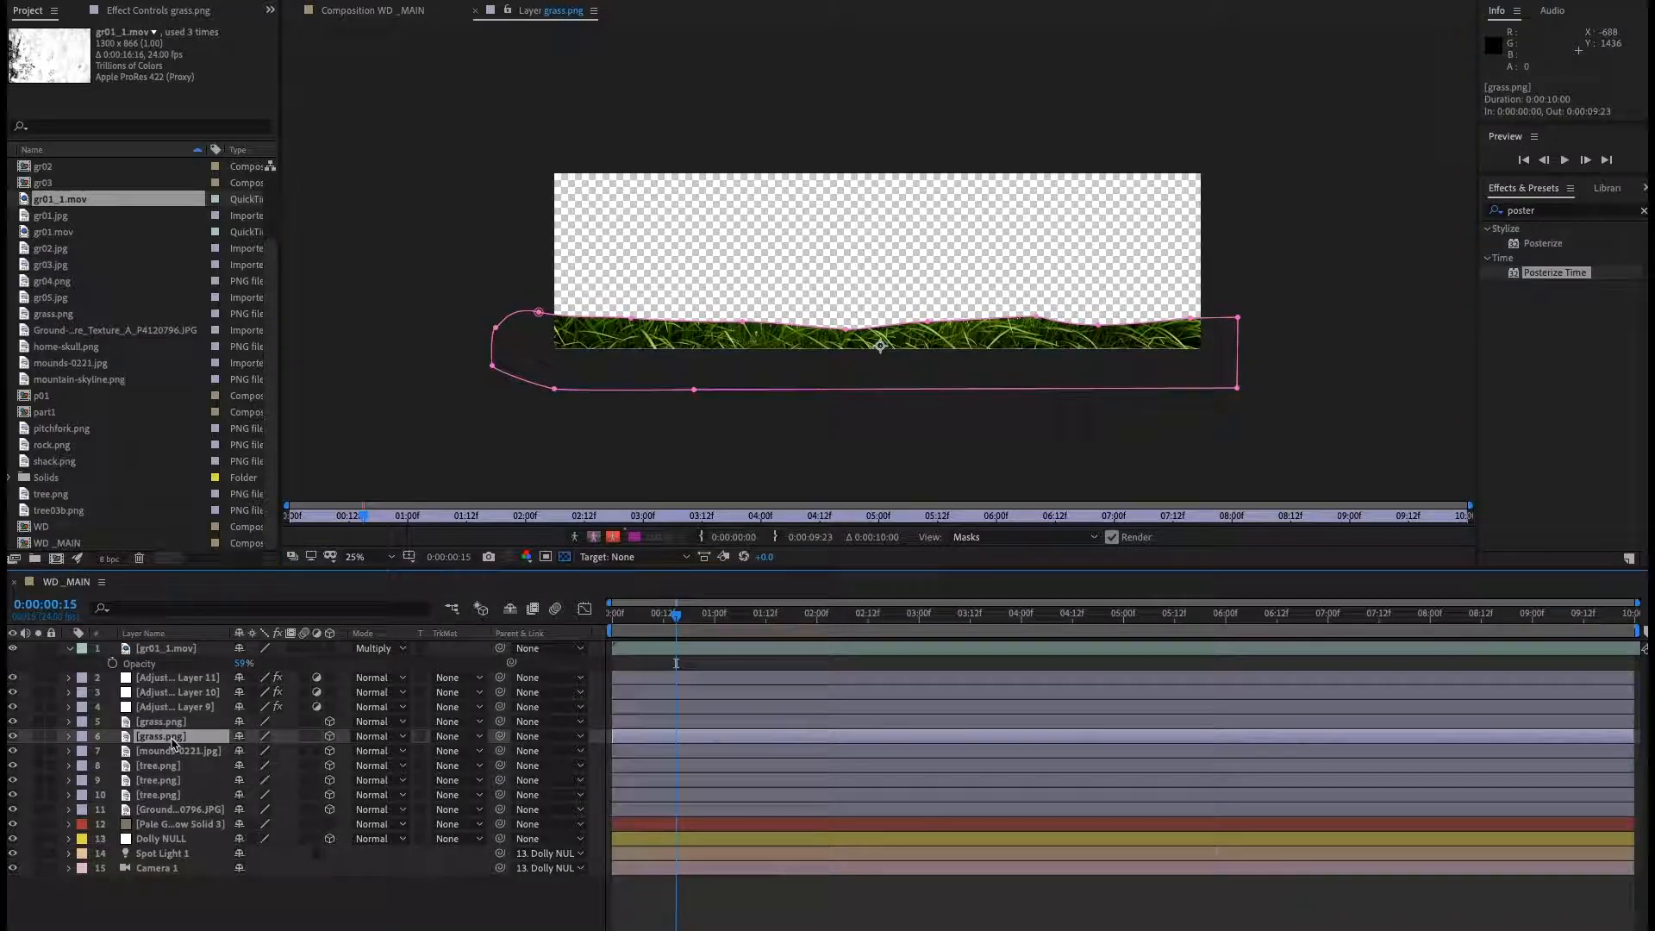
key("m")
key("m")
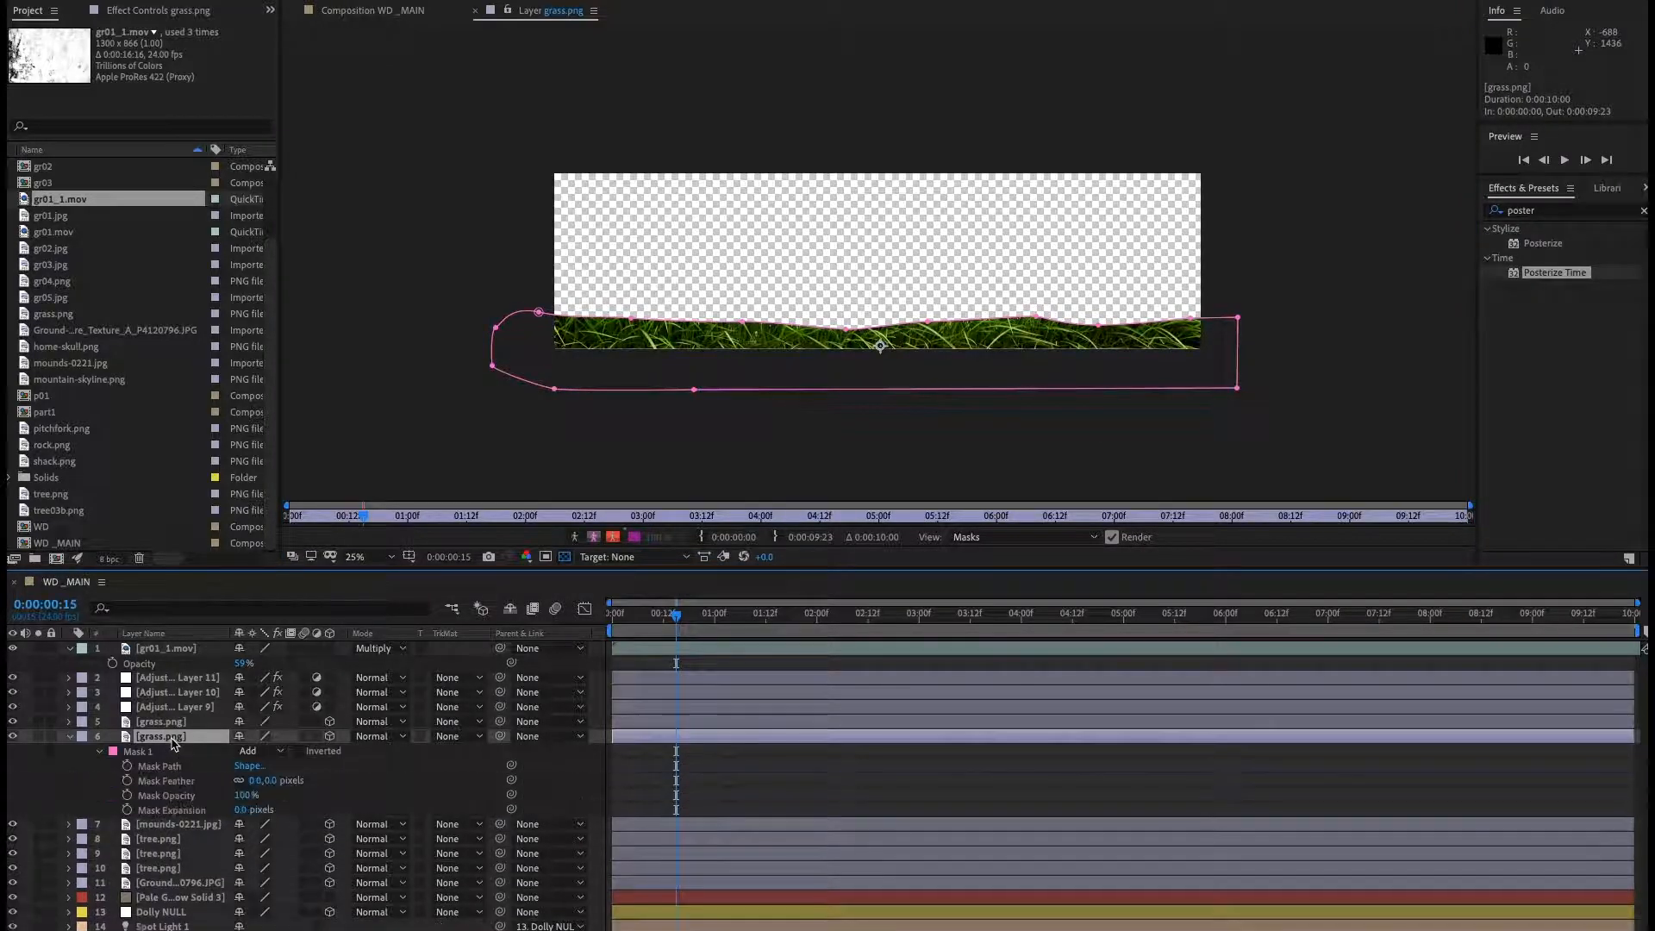
left_click(67, 737)
key("m")
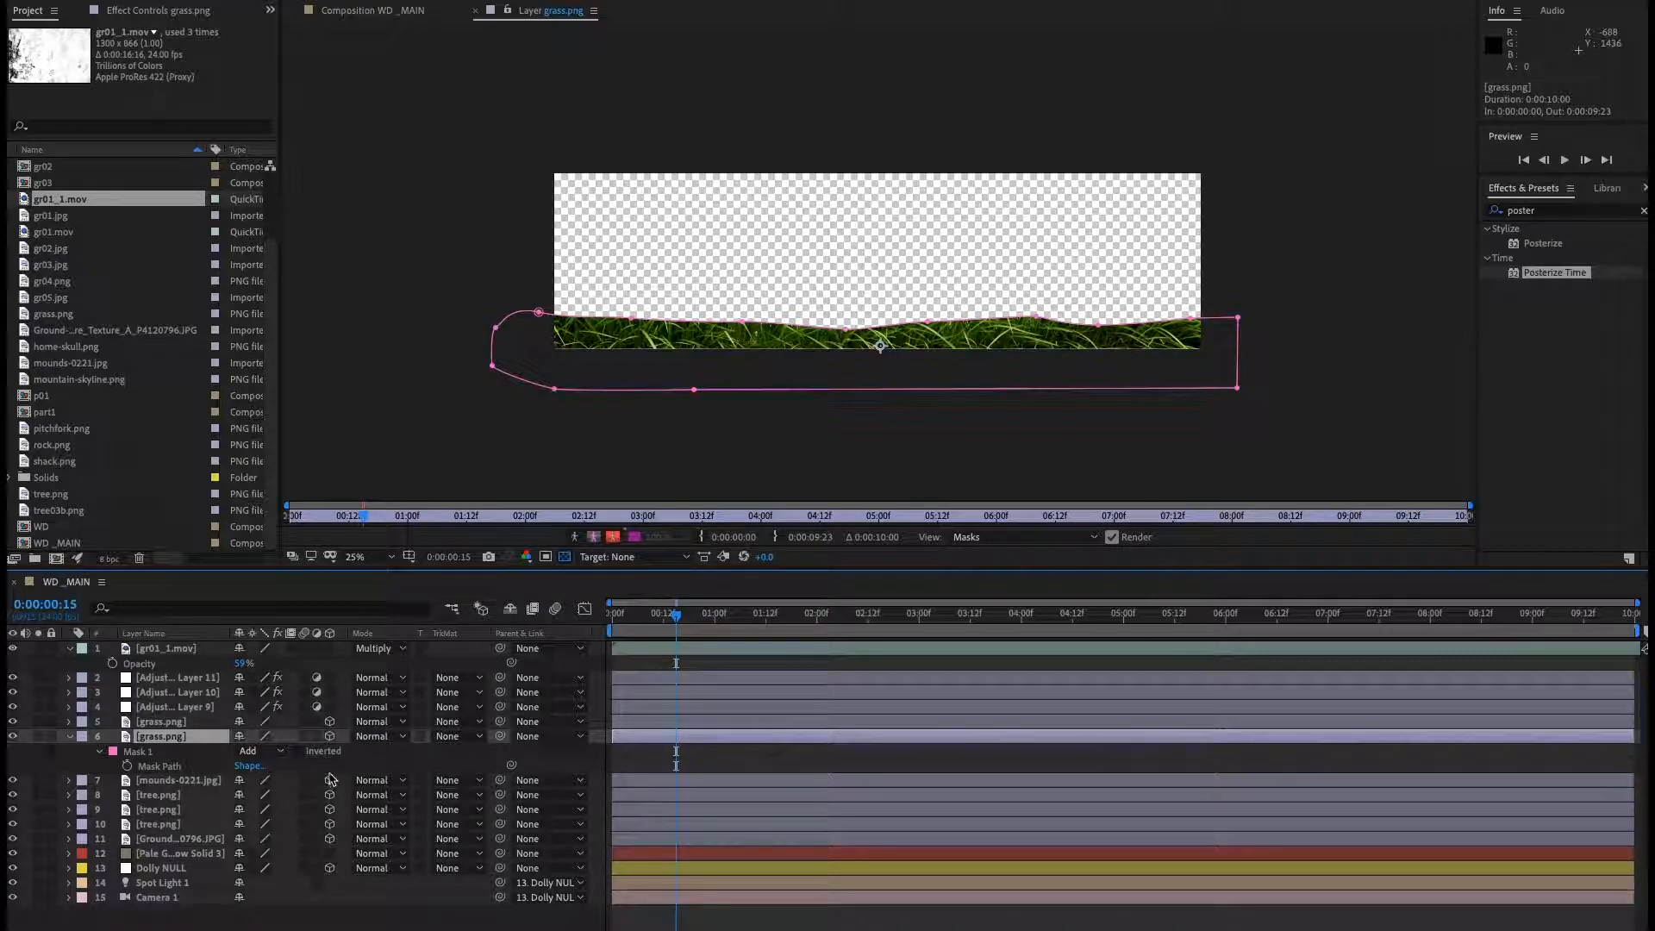
left_click(259, 750)
left_click(278, 804)
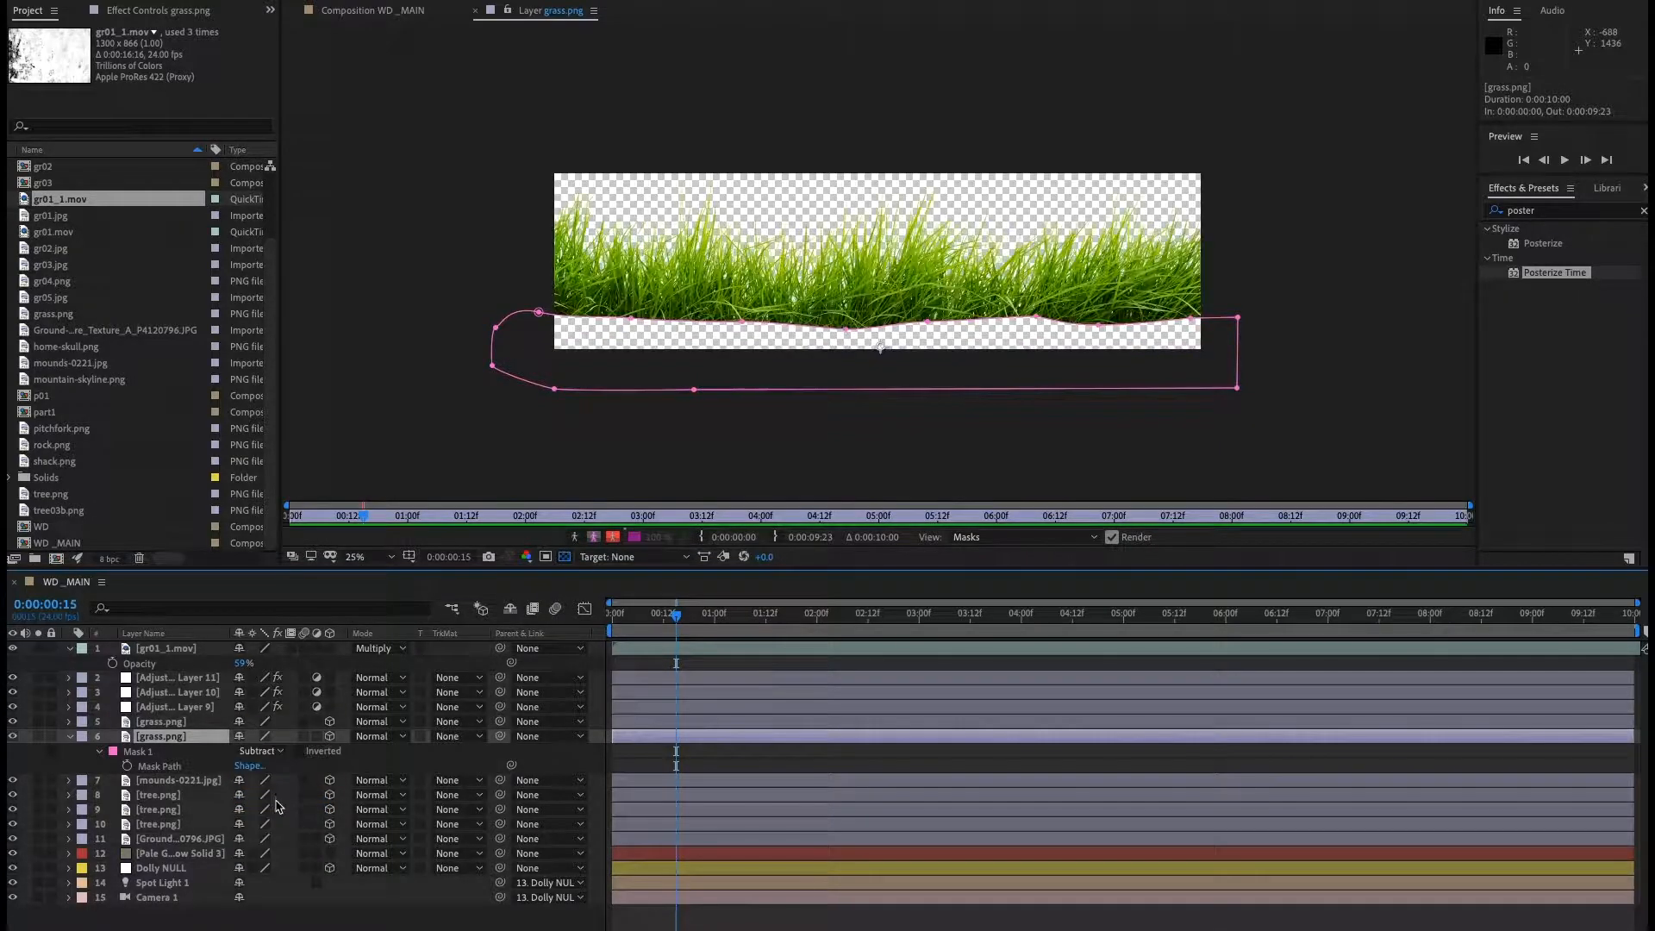
left_click(99, 755)
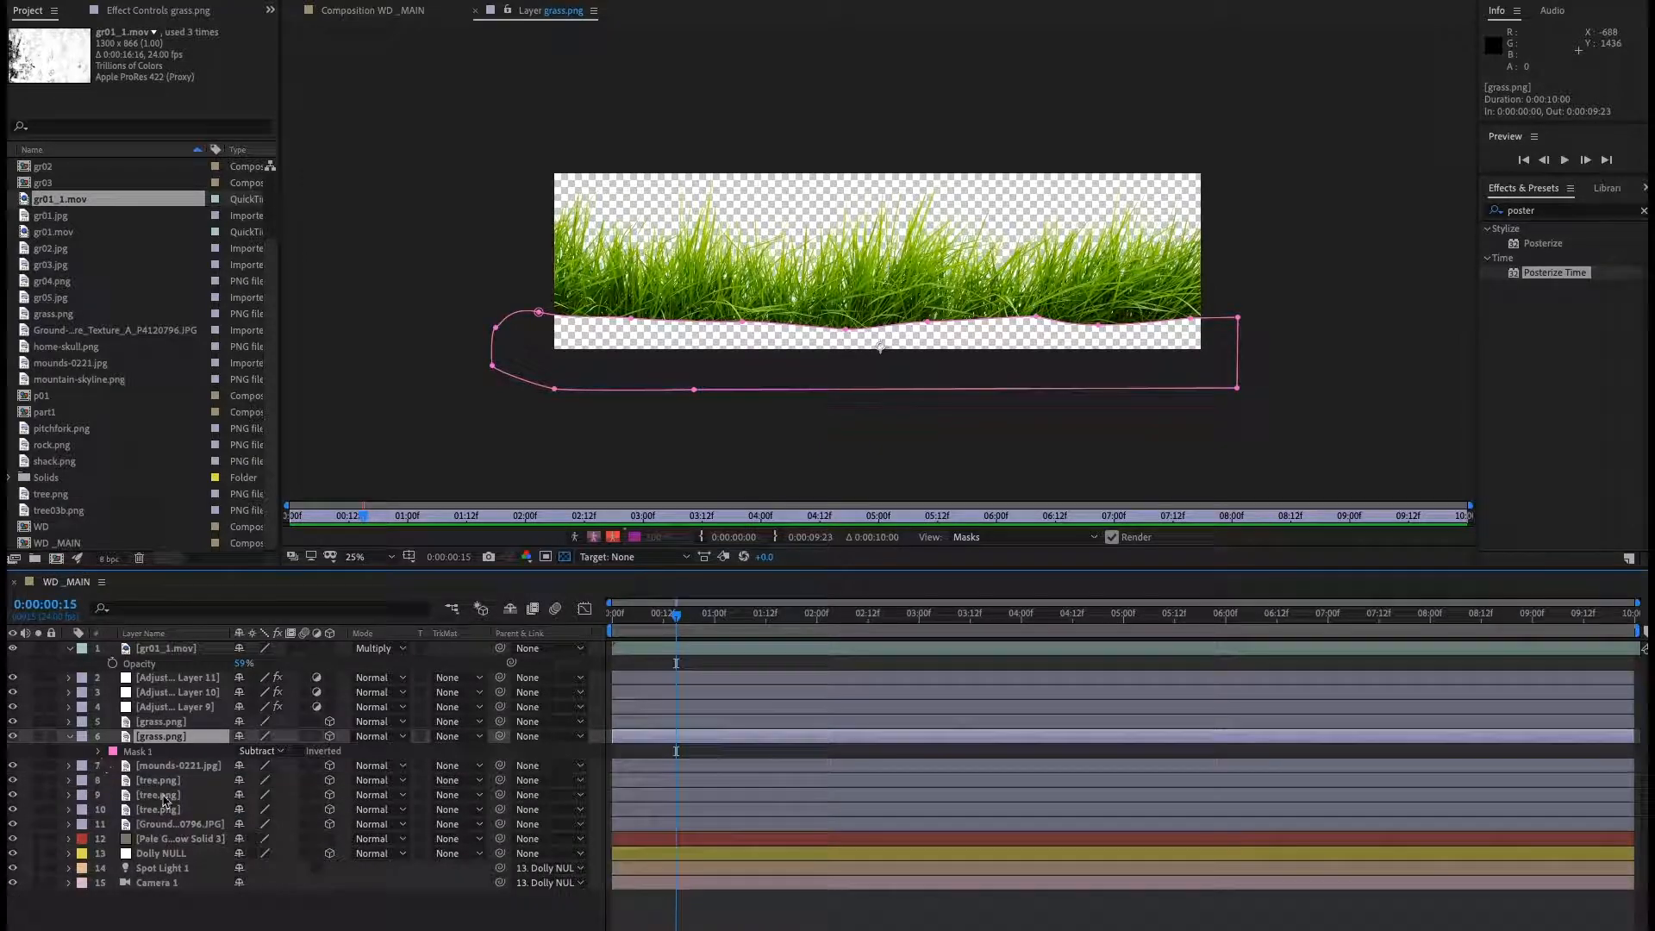
Set the lower grass.png layer's Mask 1 feather to 178 pixels.
key("m")
key("m")
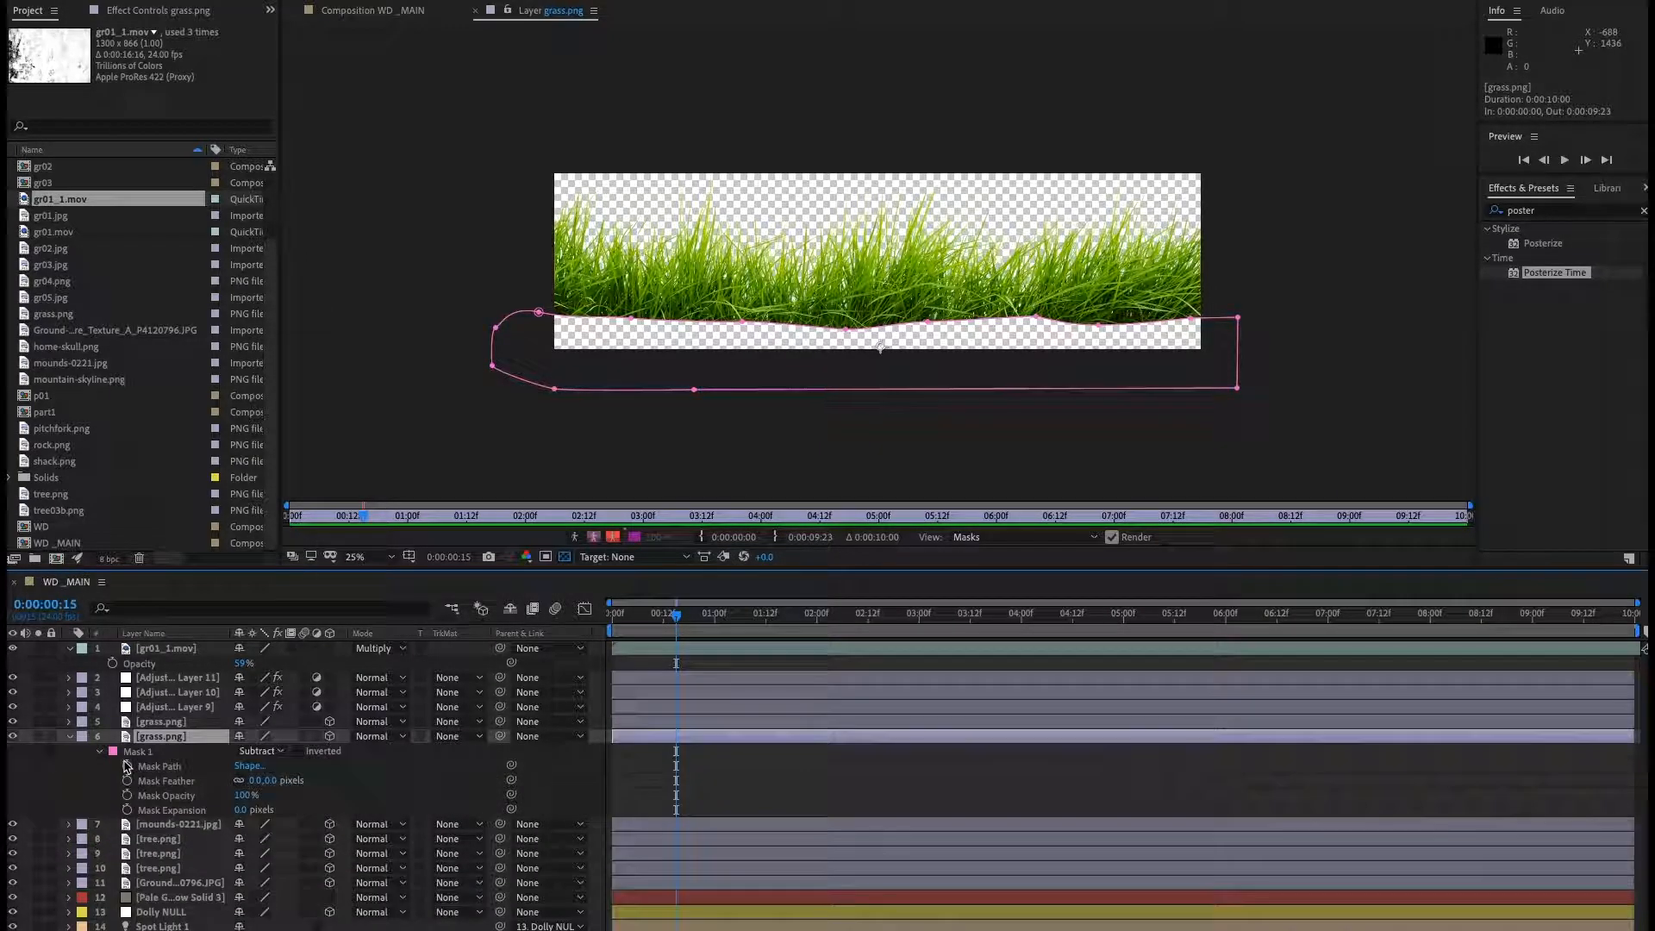
left_click_drag(263, 780, 419, 783)
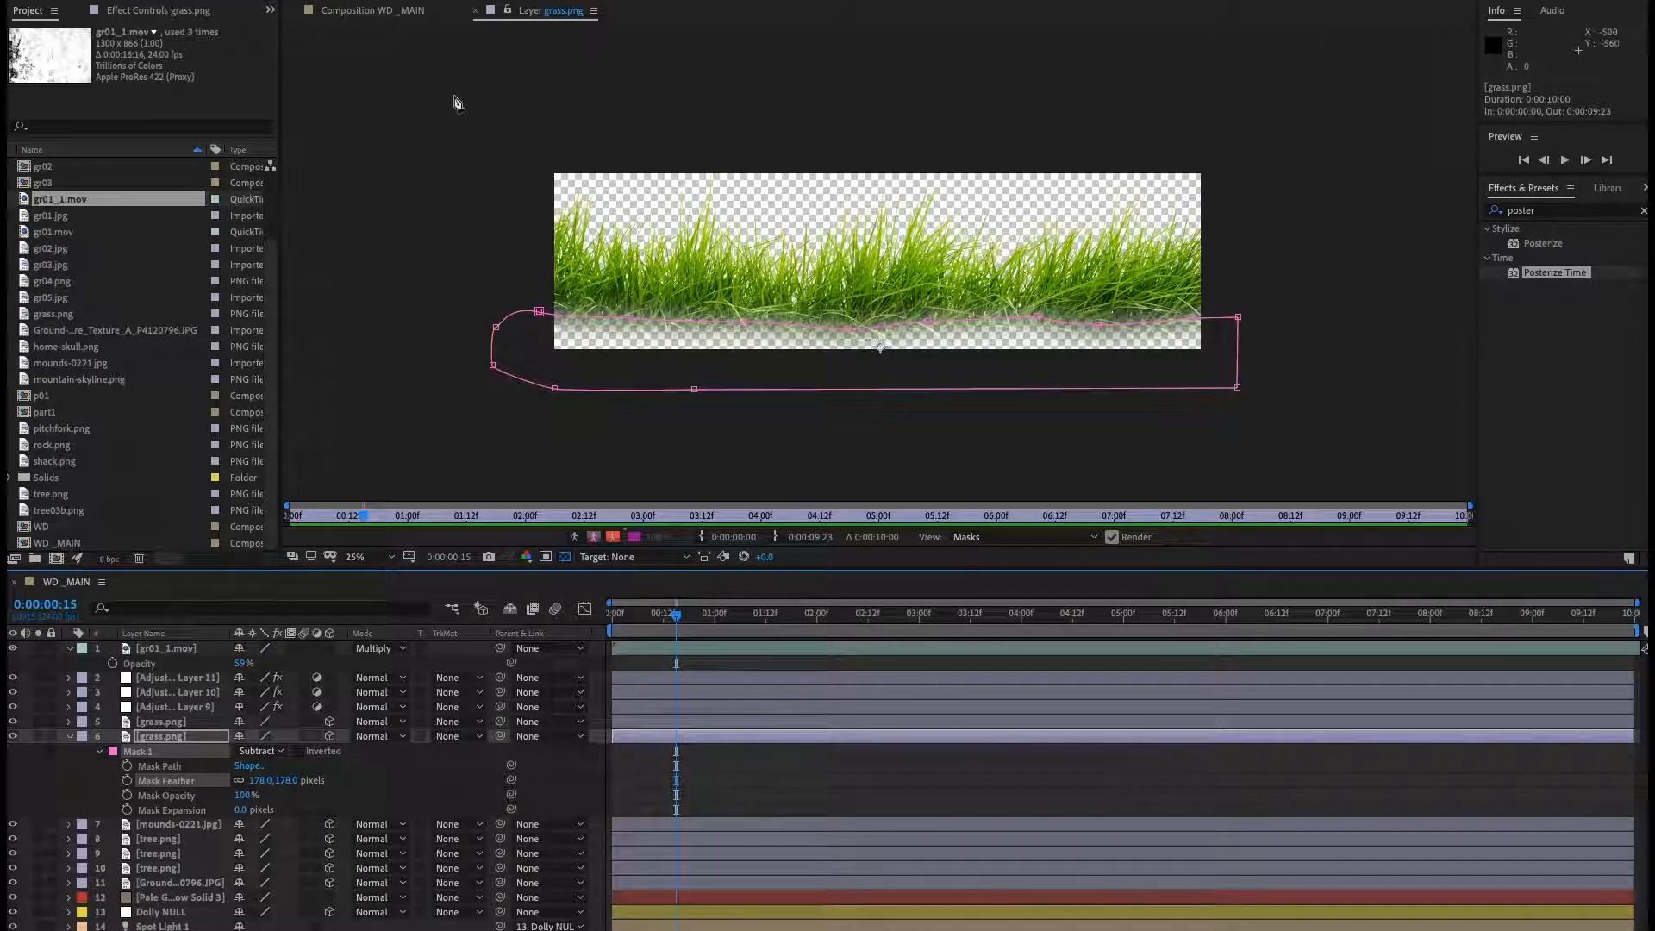
In the WD_MAIN composition view, raise the grass mask's upper edge slightly.
left_click(475, 11)
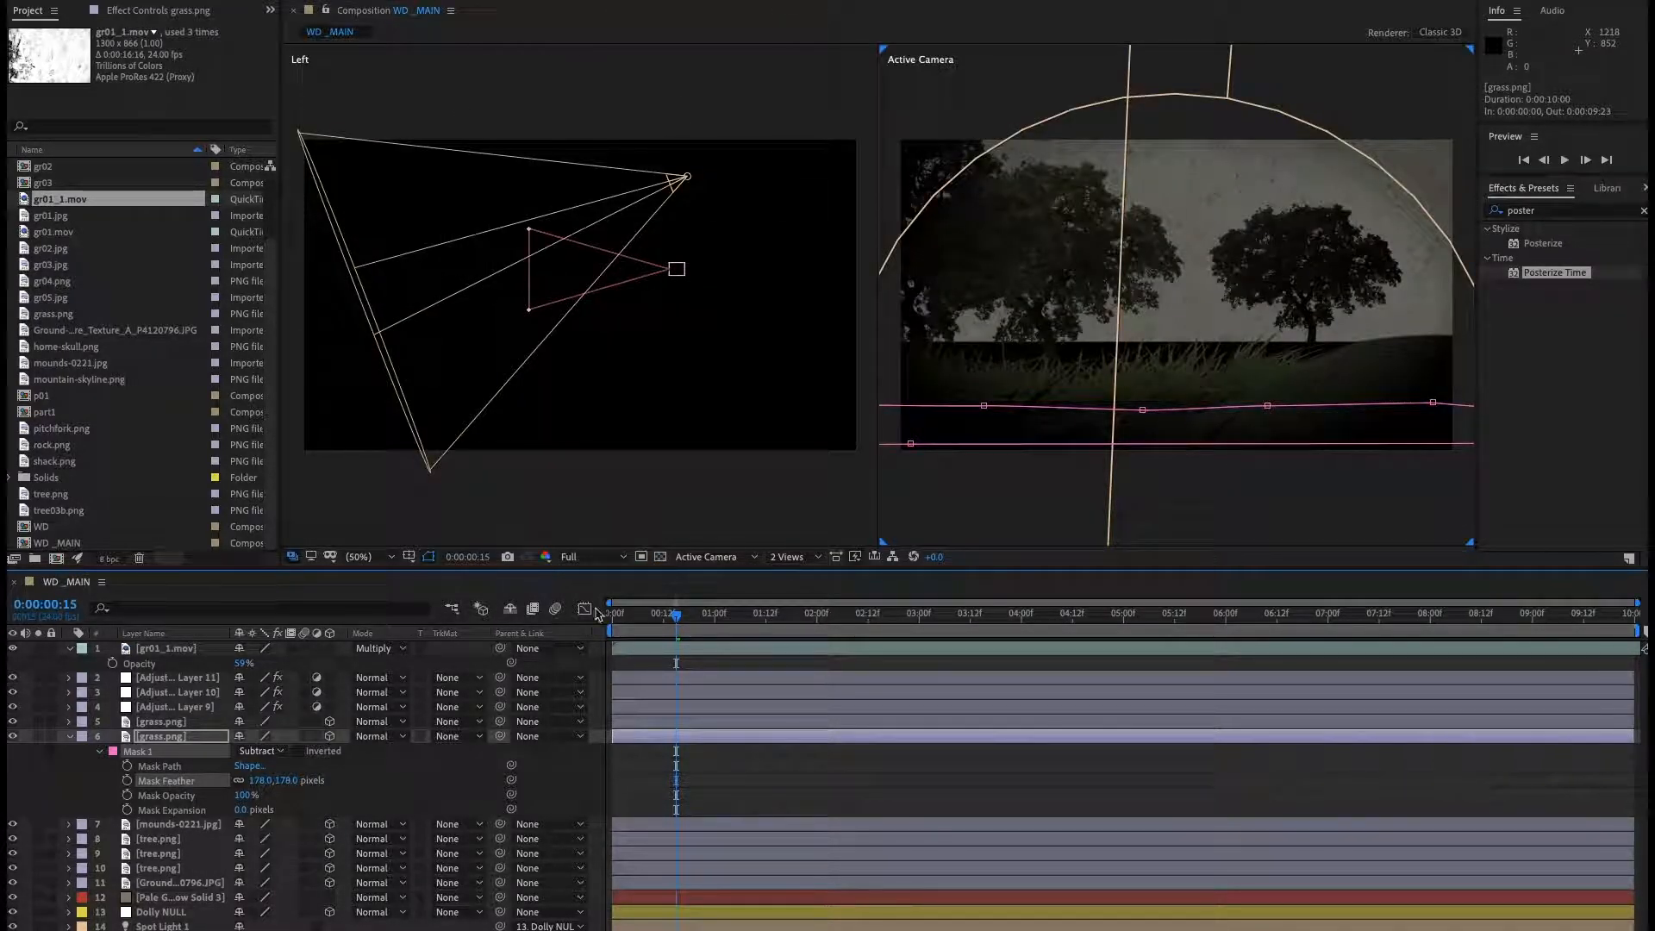
double_click(984, 407)
left_click_drag(1085, 425, 1084, 421)
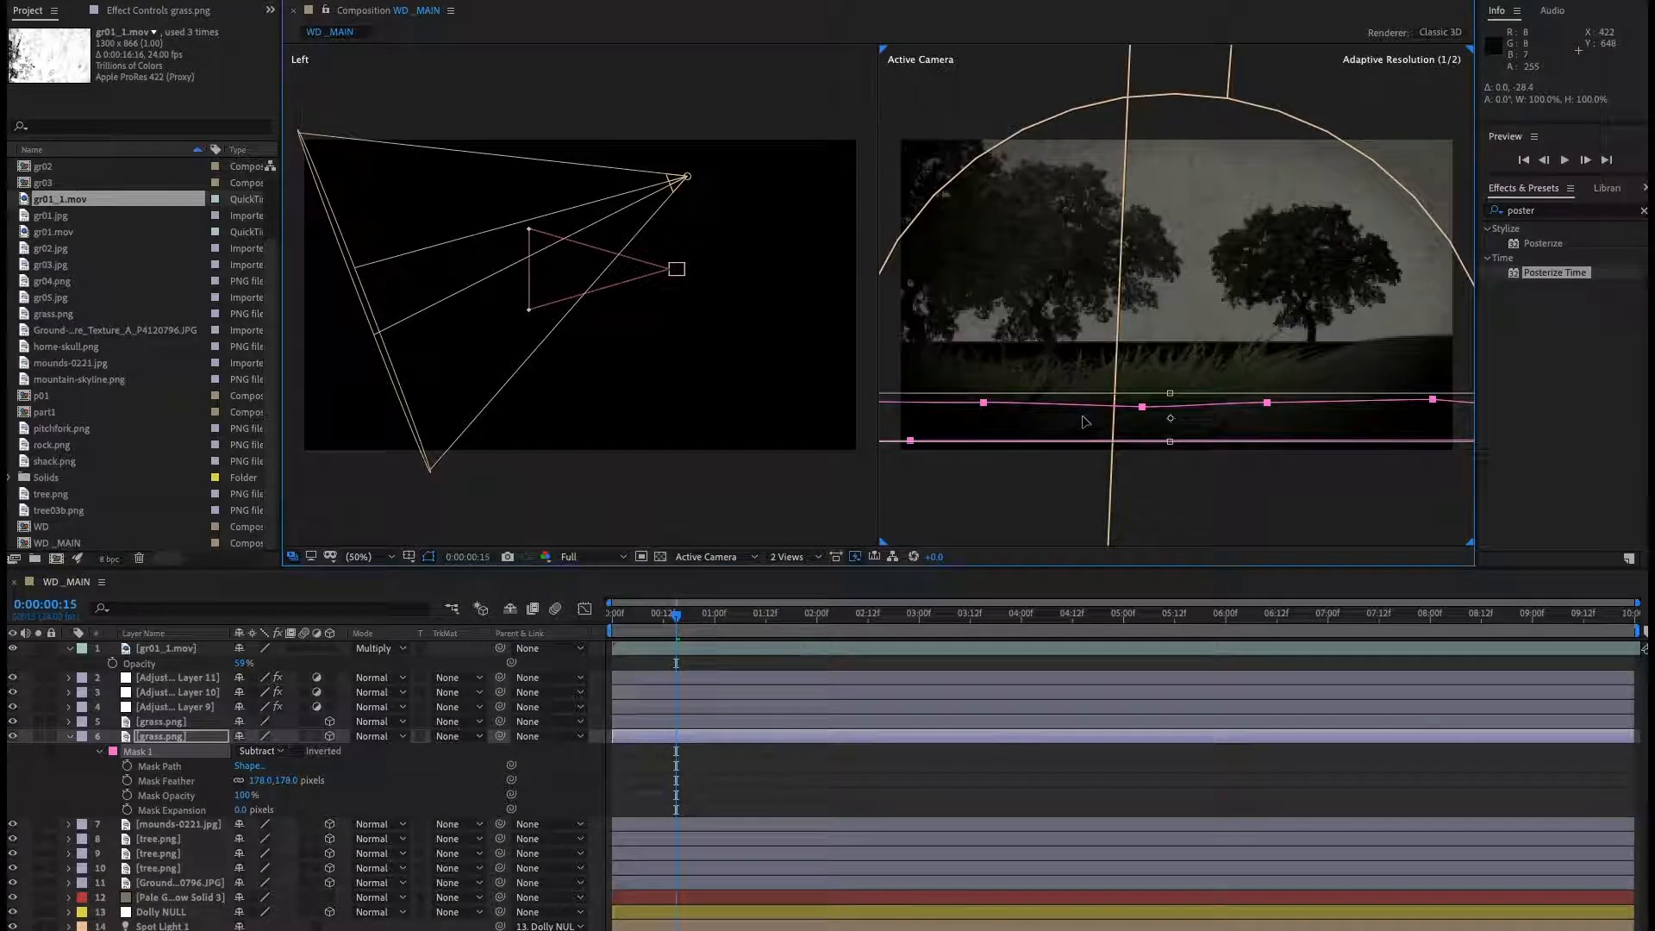
left_click_drag(1170, 392, 1170, 380)
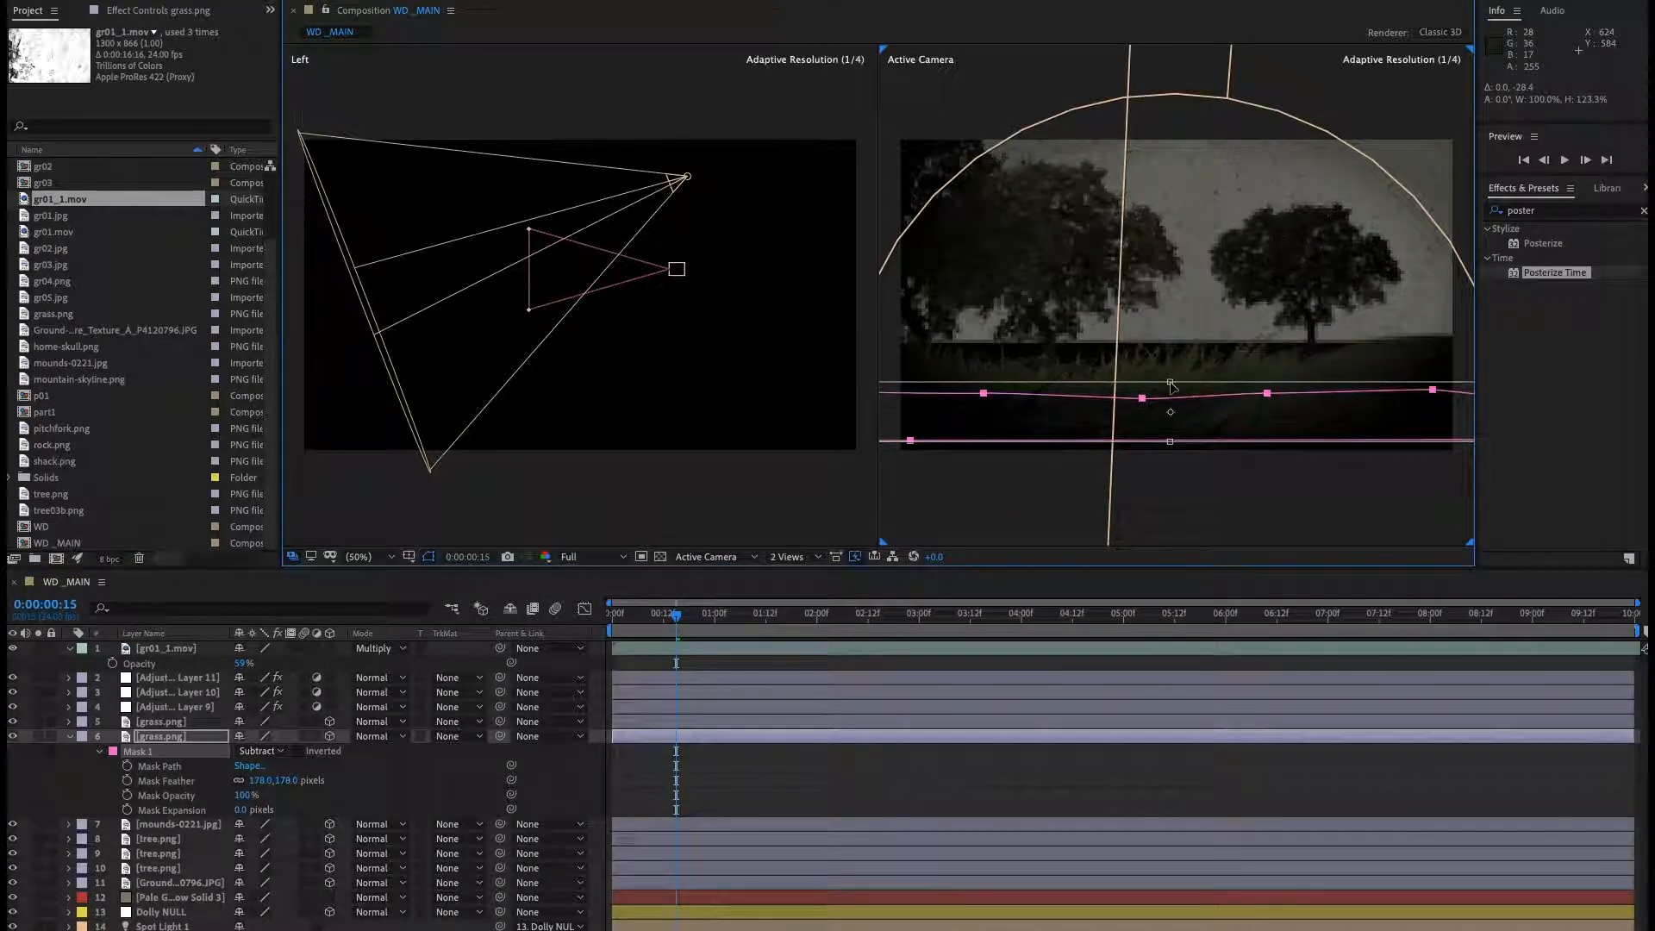
double_click(1197, 484)
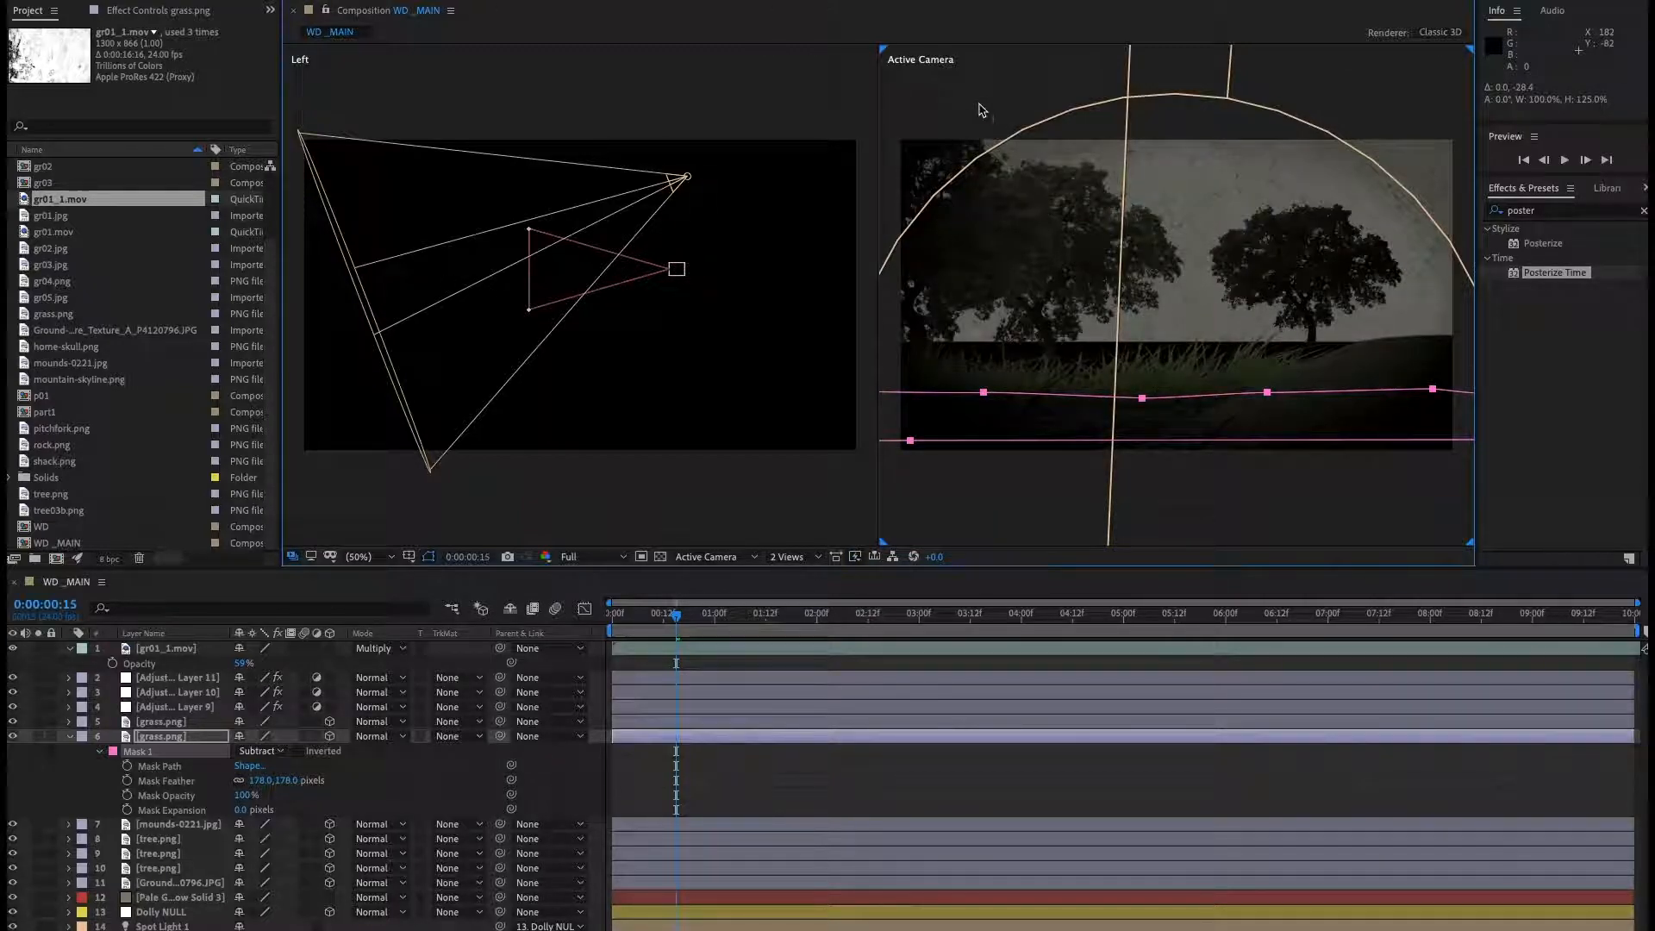
Play a preview of the composition from near the start.
left_click(651, 623)
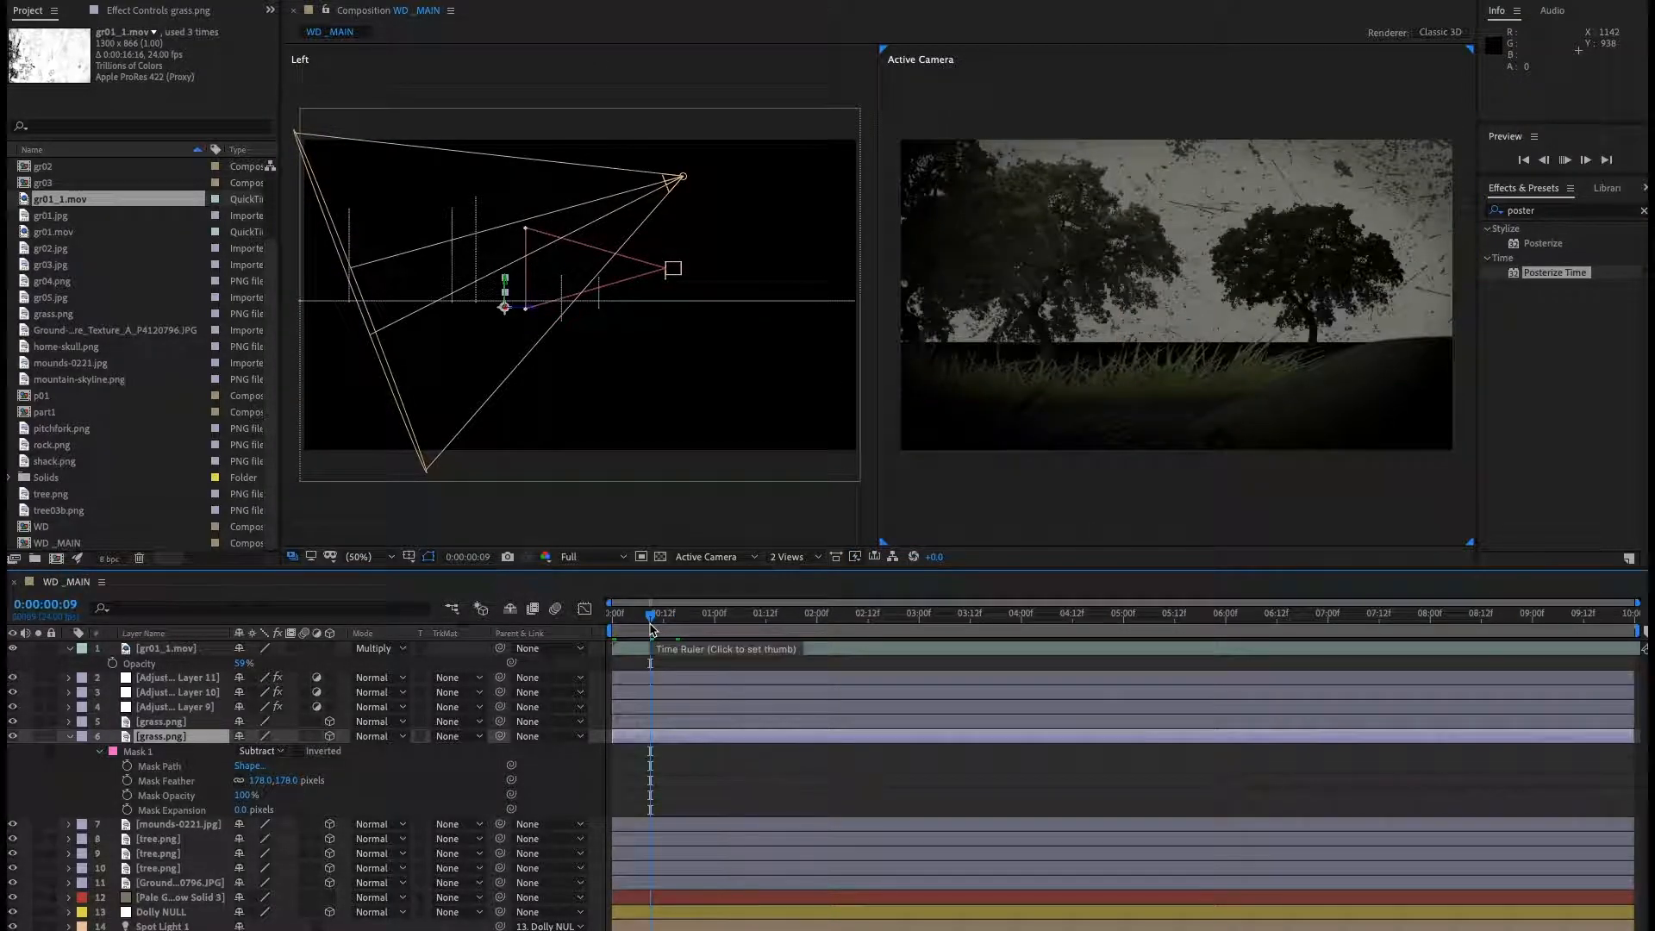
key("space")
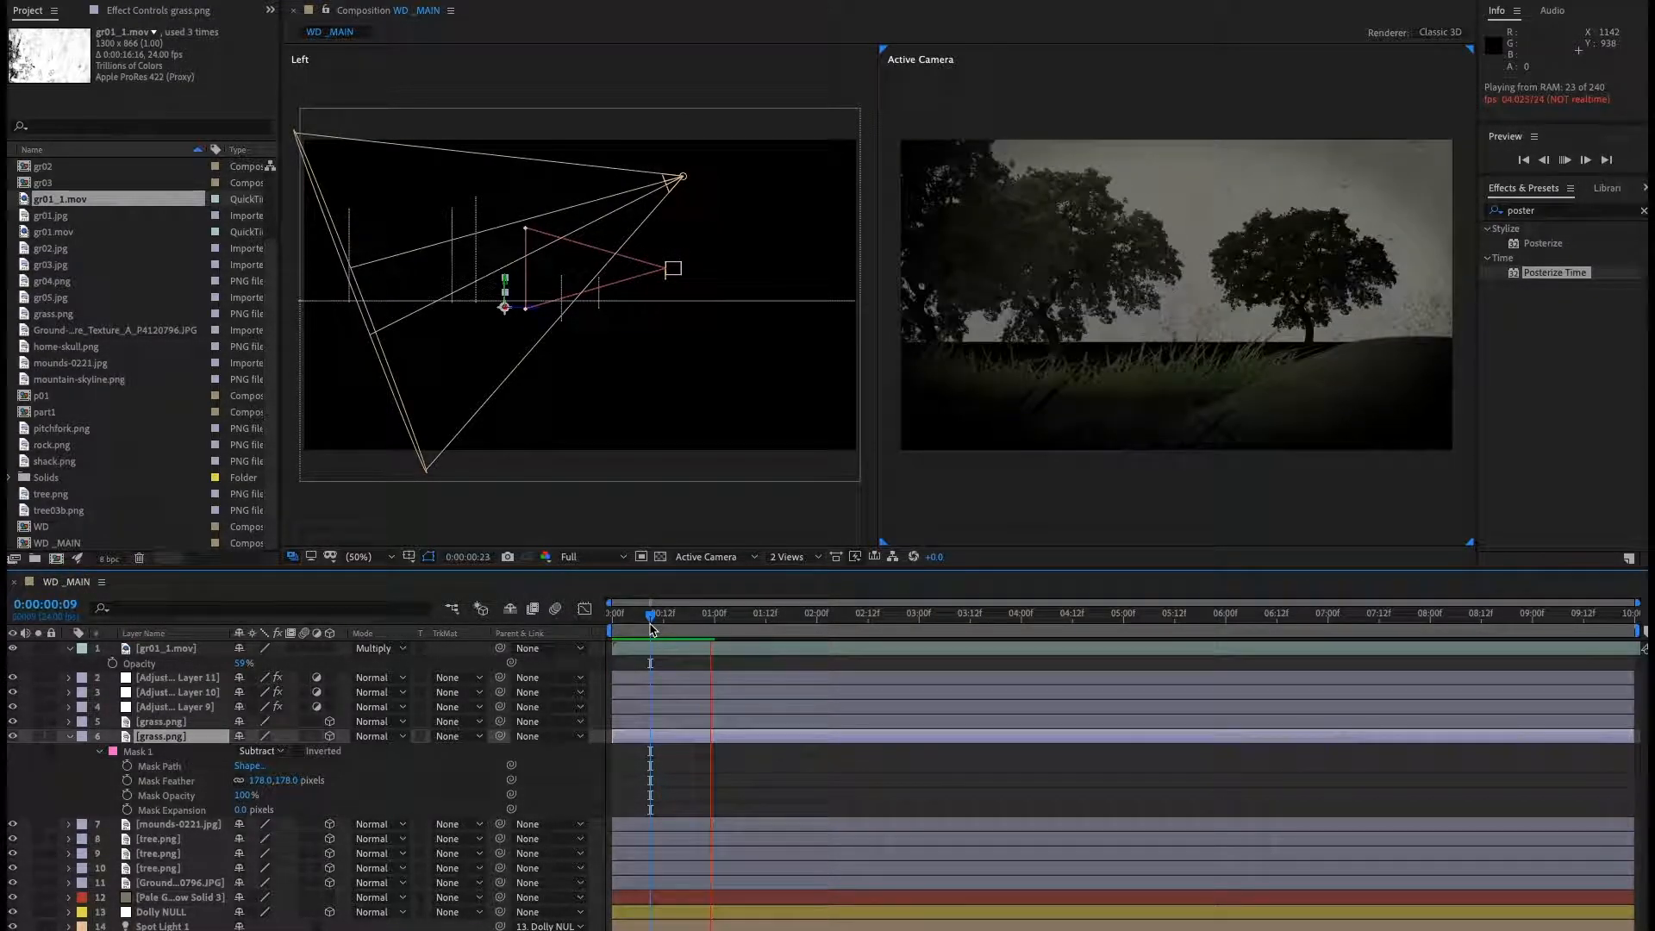
key("space")
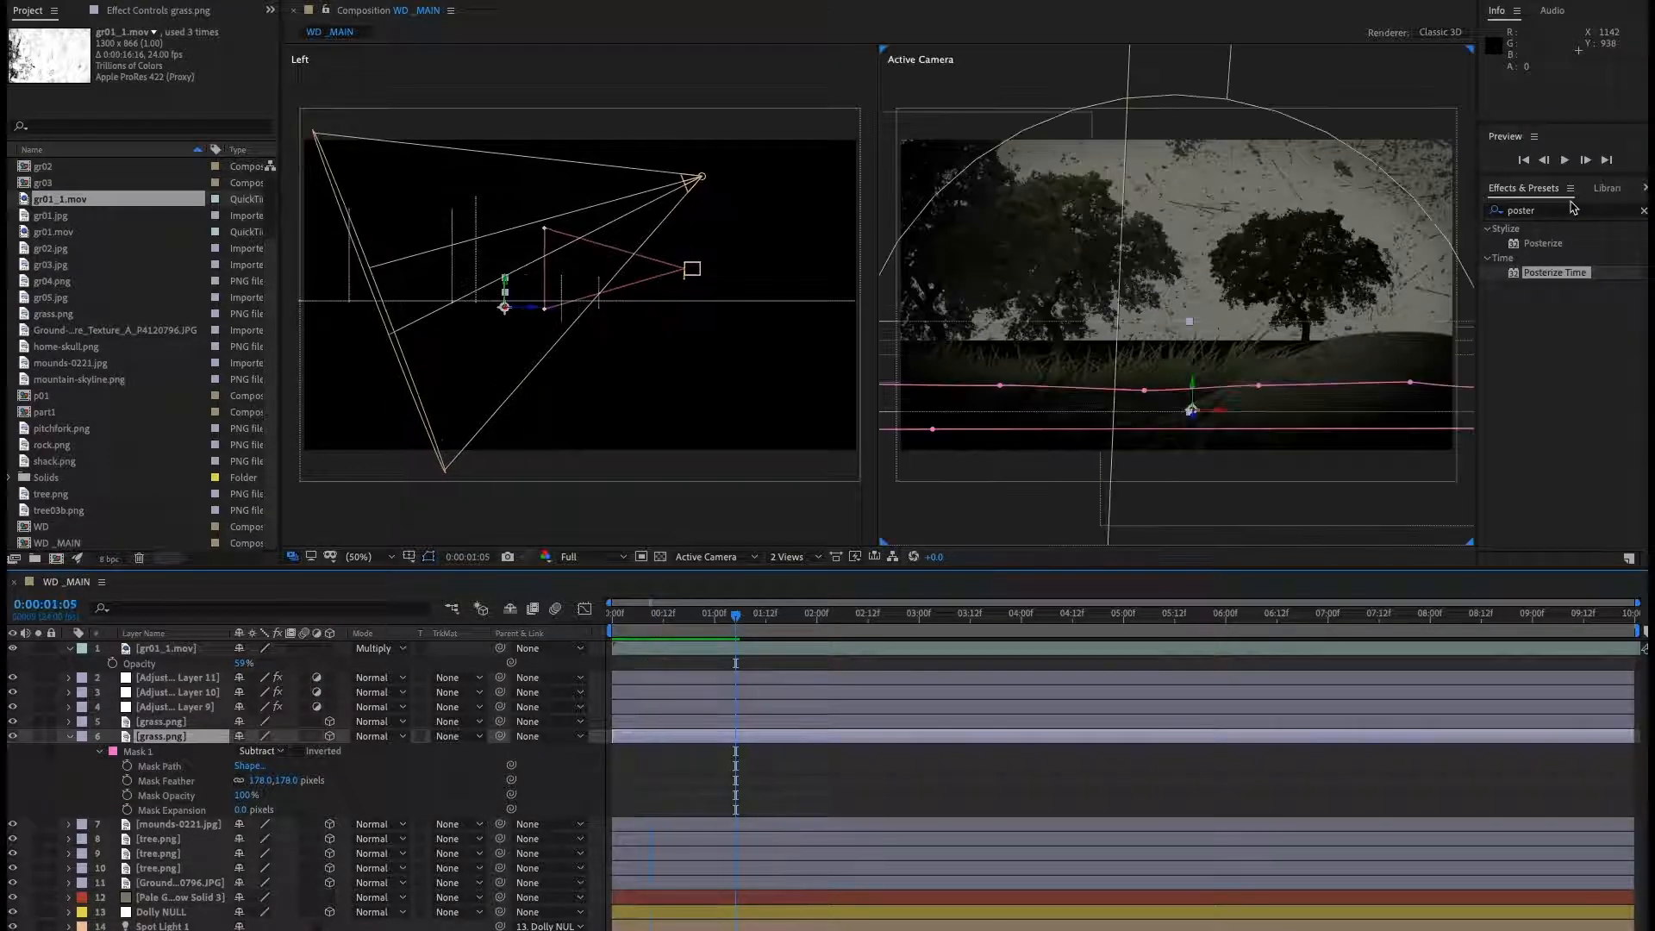
Set the mounds-0221.jpg layer's Mask 1 feather to 11 pixels and preview the result.
left_click(177, 824)
key("m")
key("m")
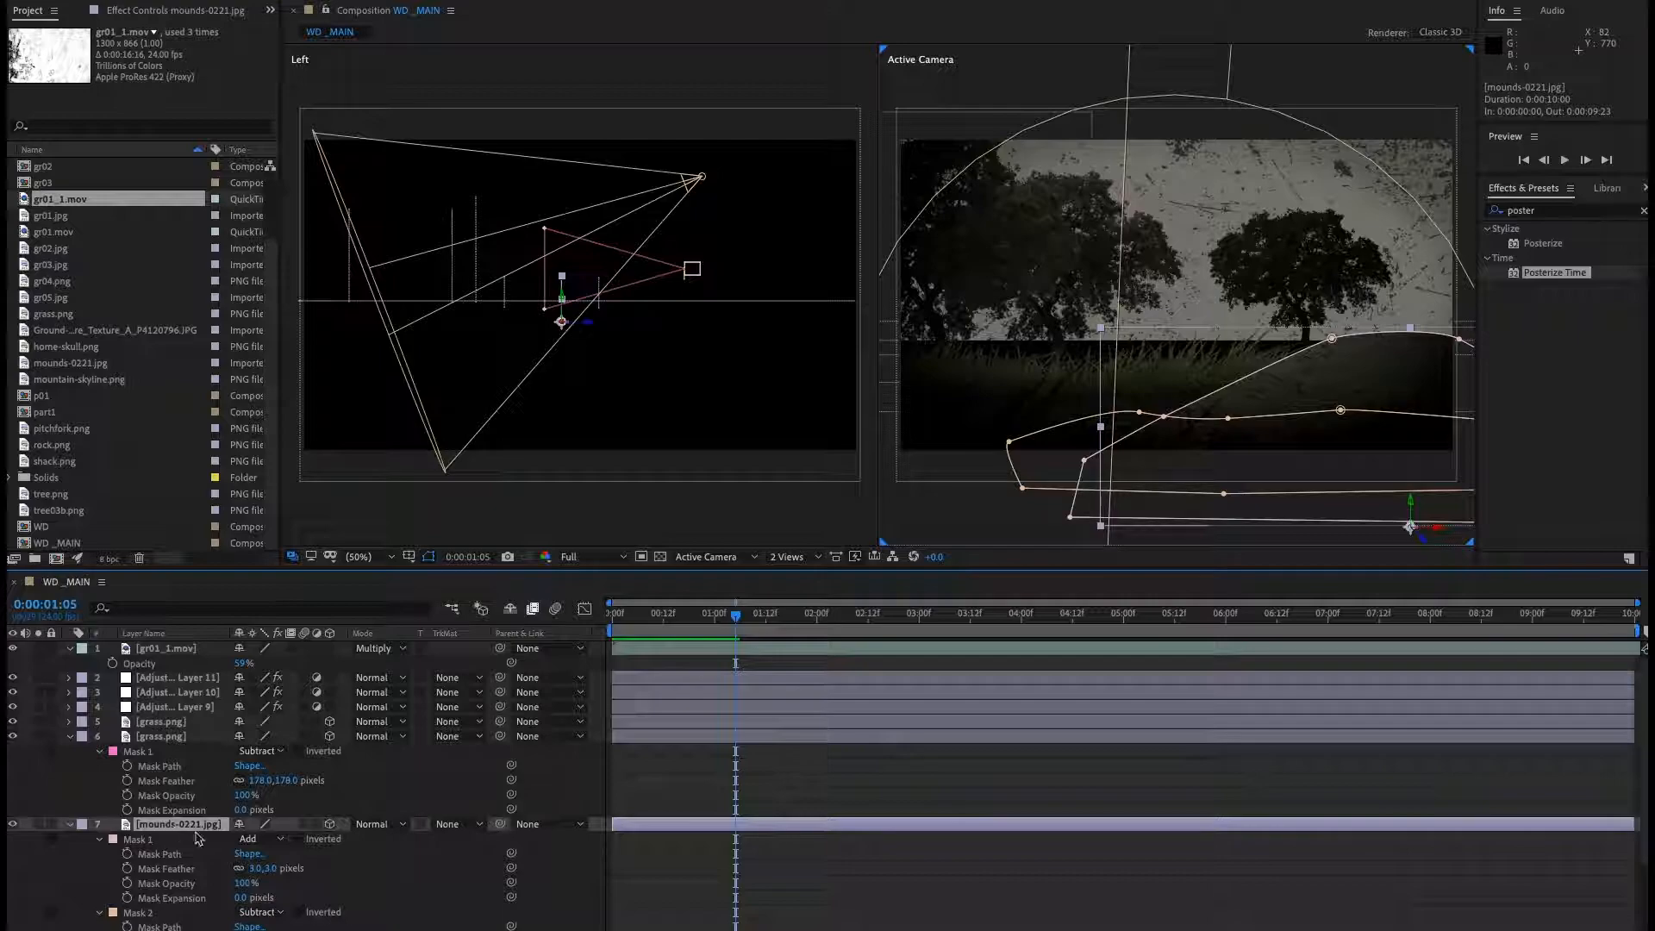
scroll(150, 814, "down", 2)
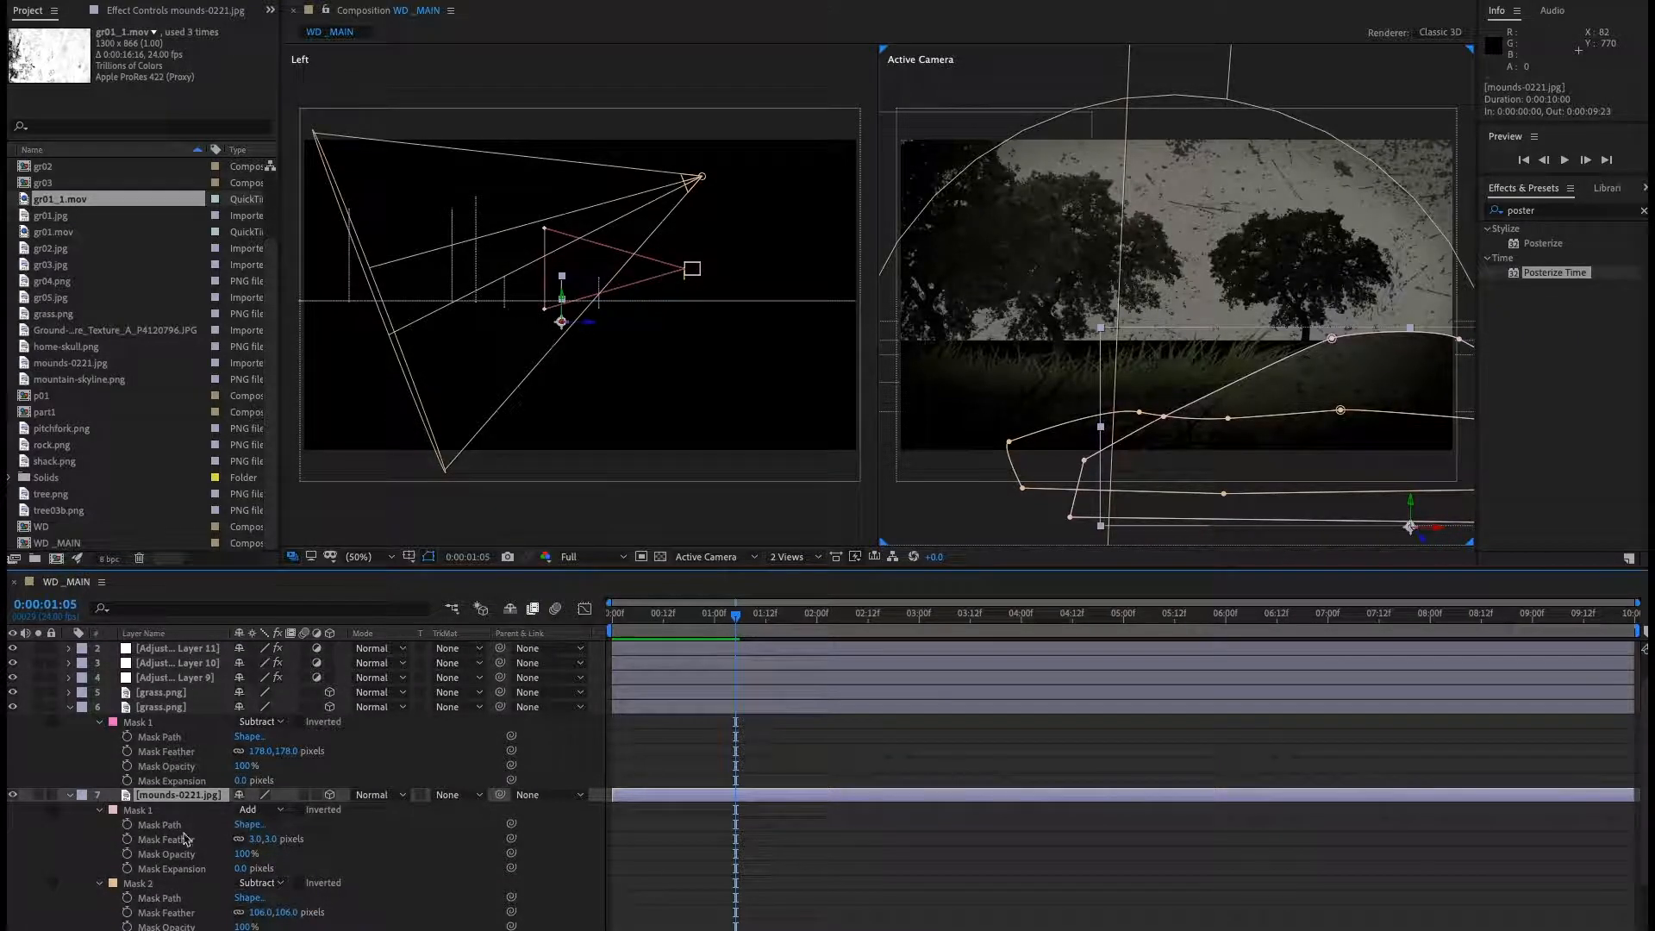
left_click_drag(257, 839, 387, 861)
left_click(387, 860)
key("space")
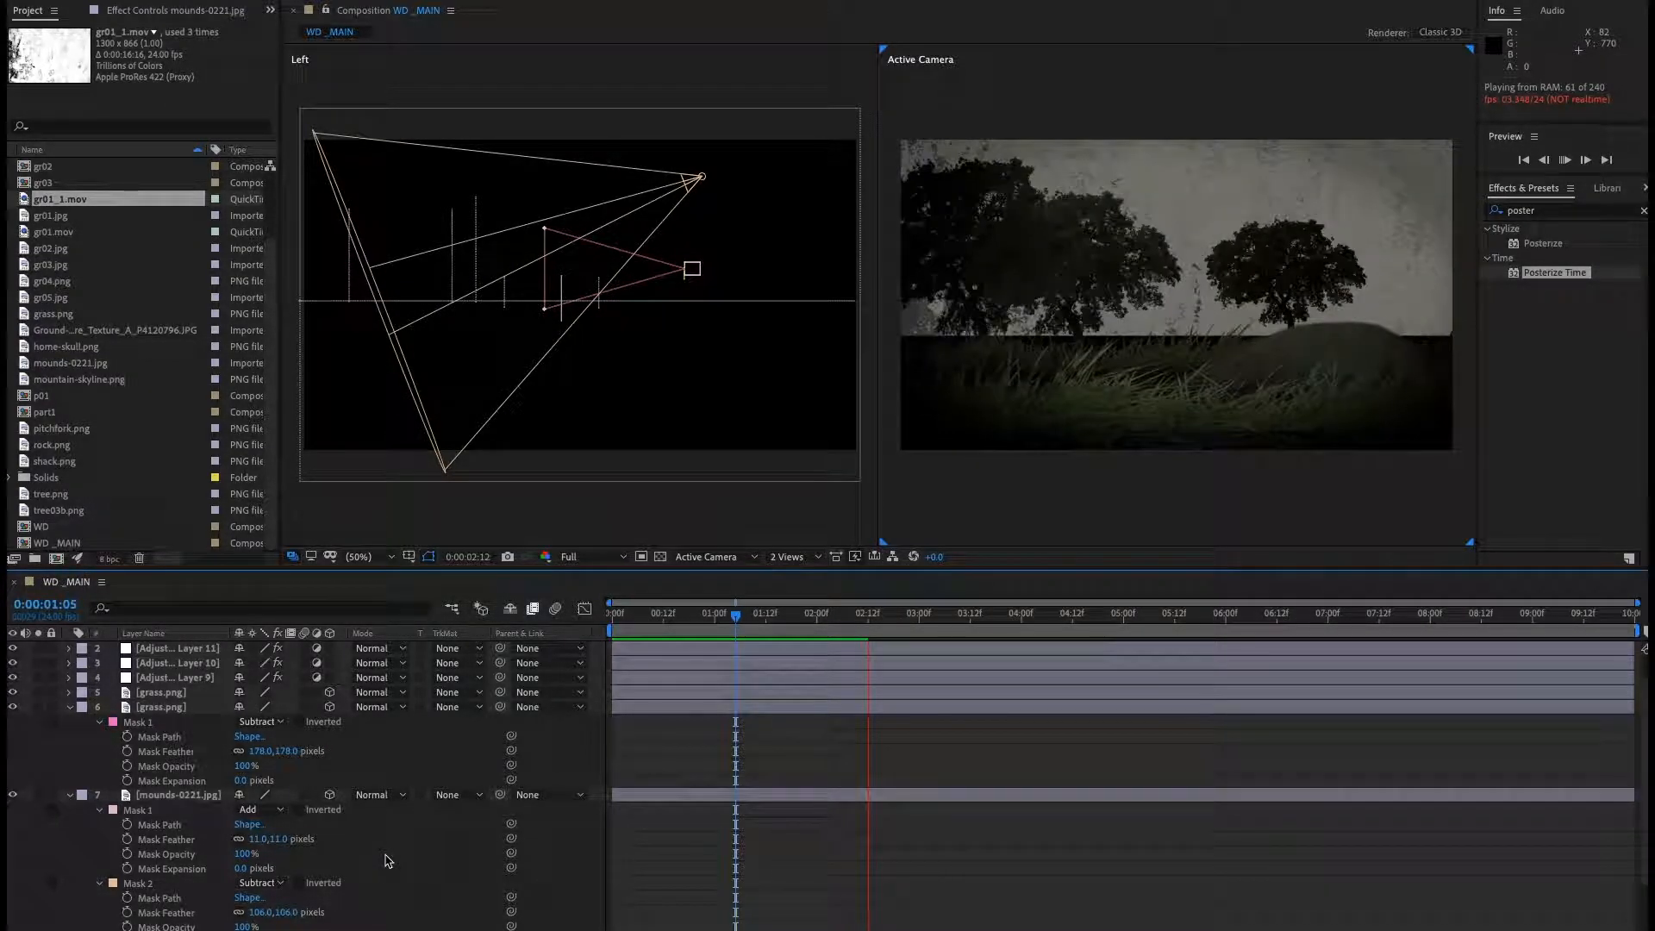
key("space")
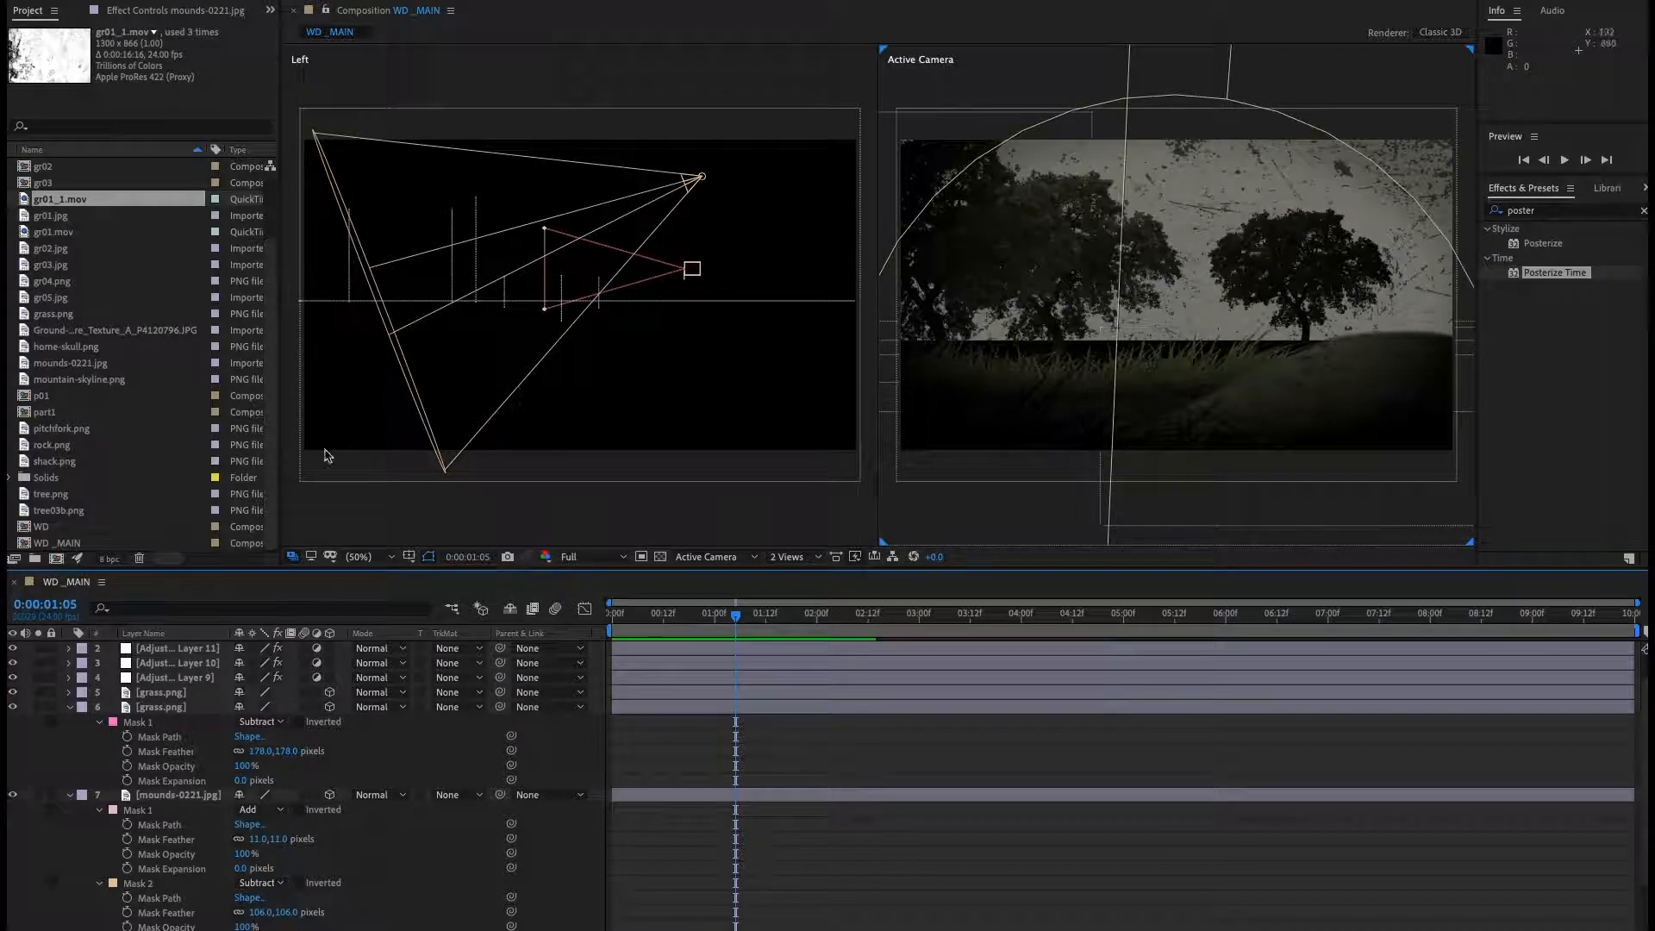
Collapse all layers' properties in the timeline and deselect them.
key("ctrl+a")
left_click(68, 709)
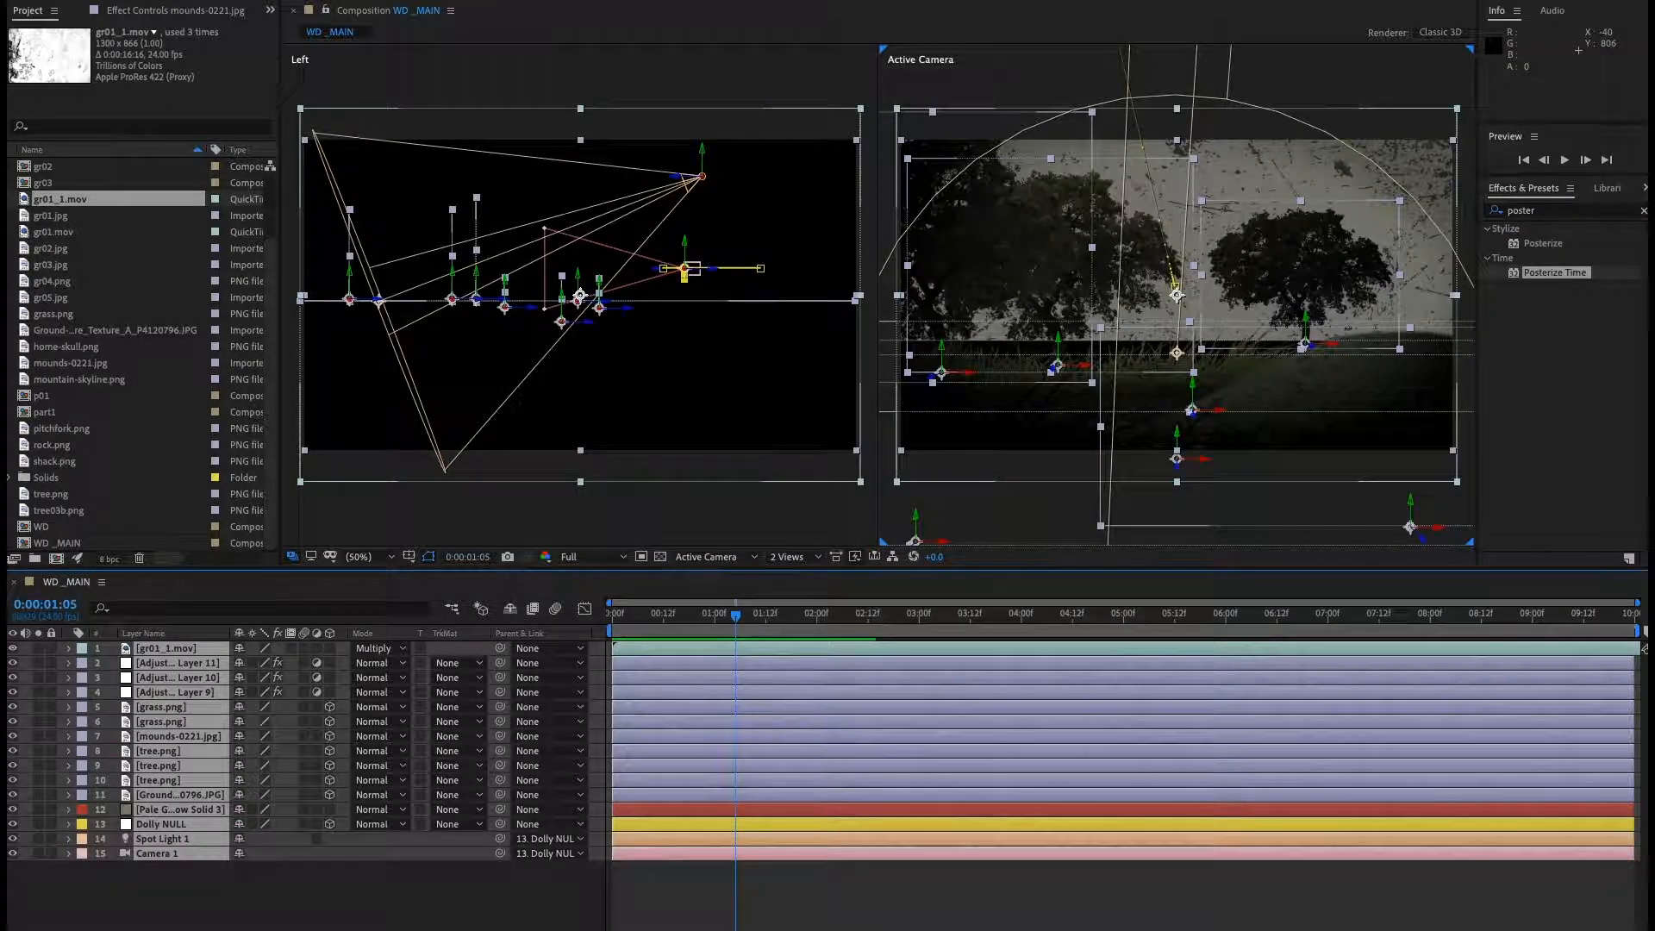
key("ctrl+shift+a")
Enable depth of field in Camera 1's settings with an F-Stop of 1.0.
double_click(157, 853)
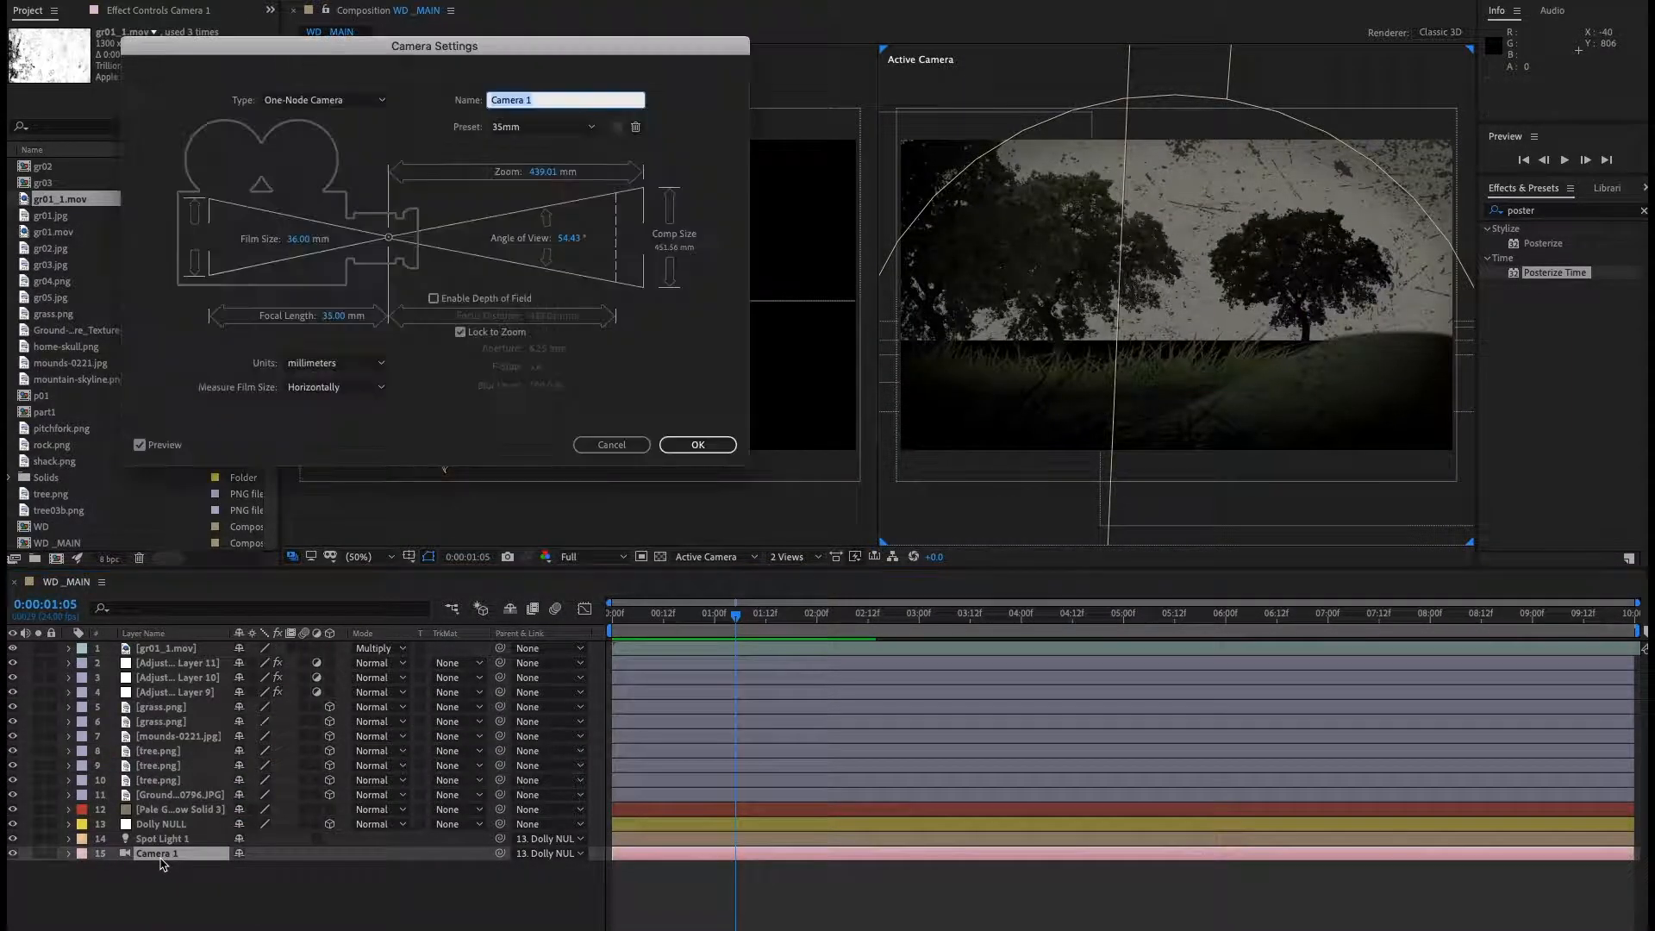
left_click(489, 300)
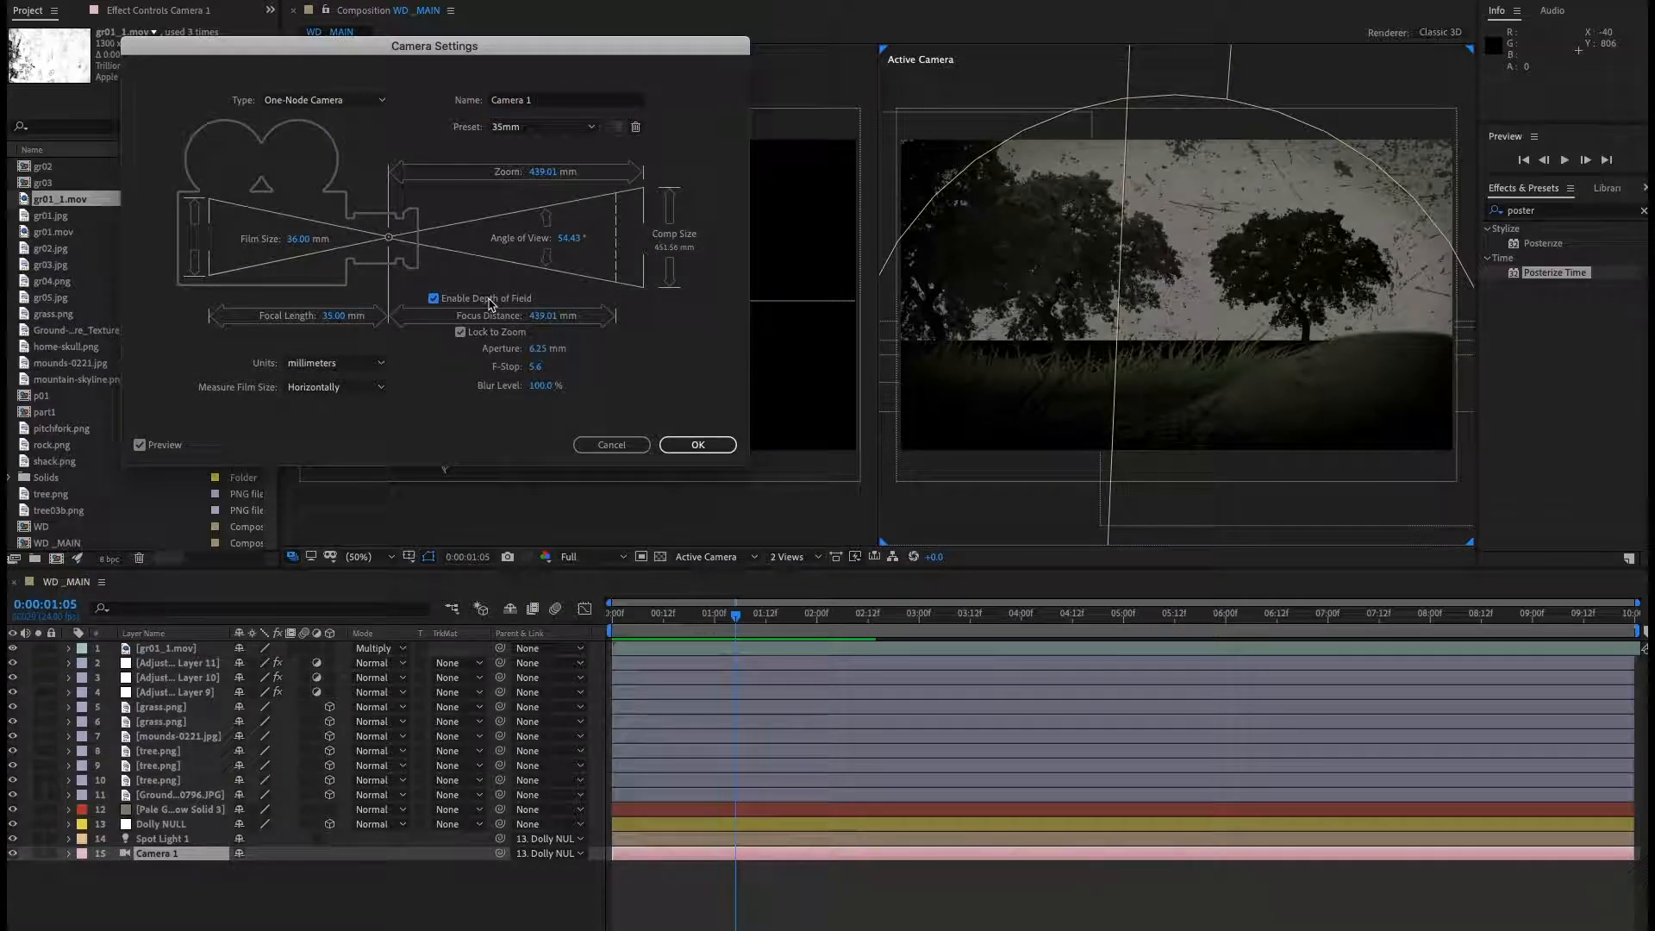
left_click(539, 370)
type("1.0")
key("Return")
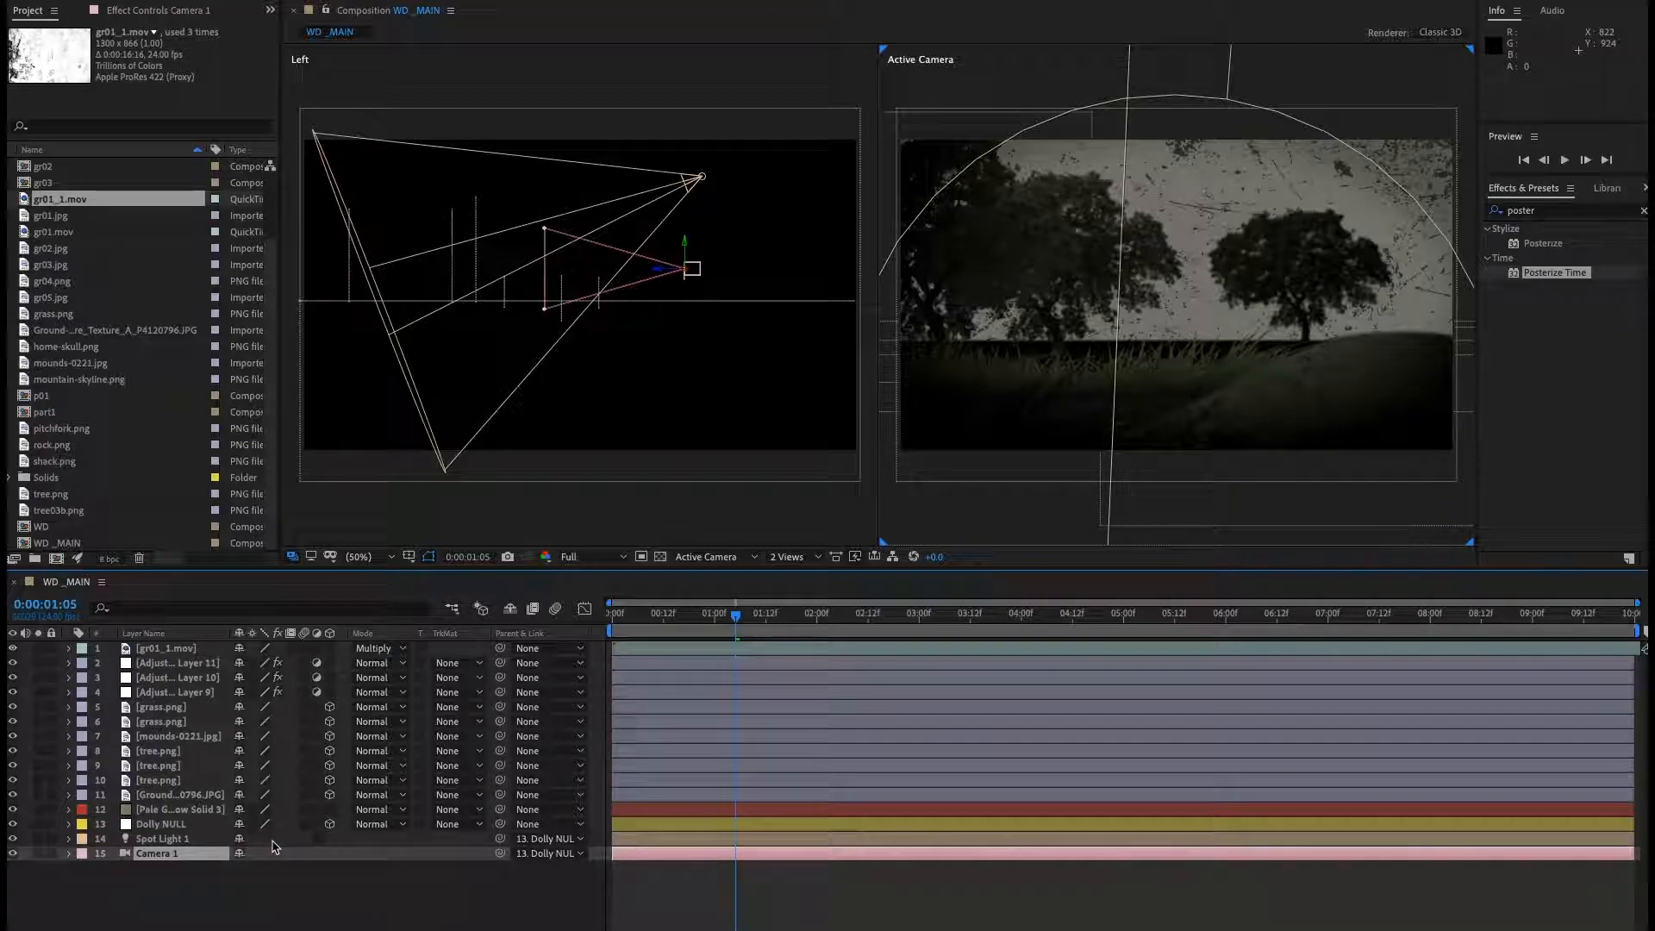
Reopen Camera 1's settings and set the F-Stop to 7.
double_click(172, 854)
left_click(535, 363)
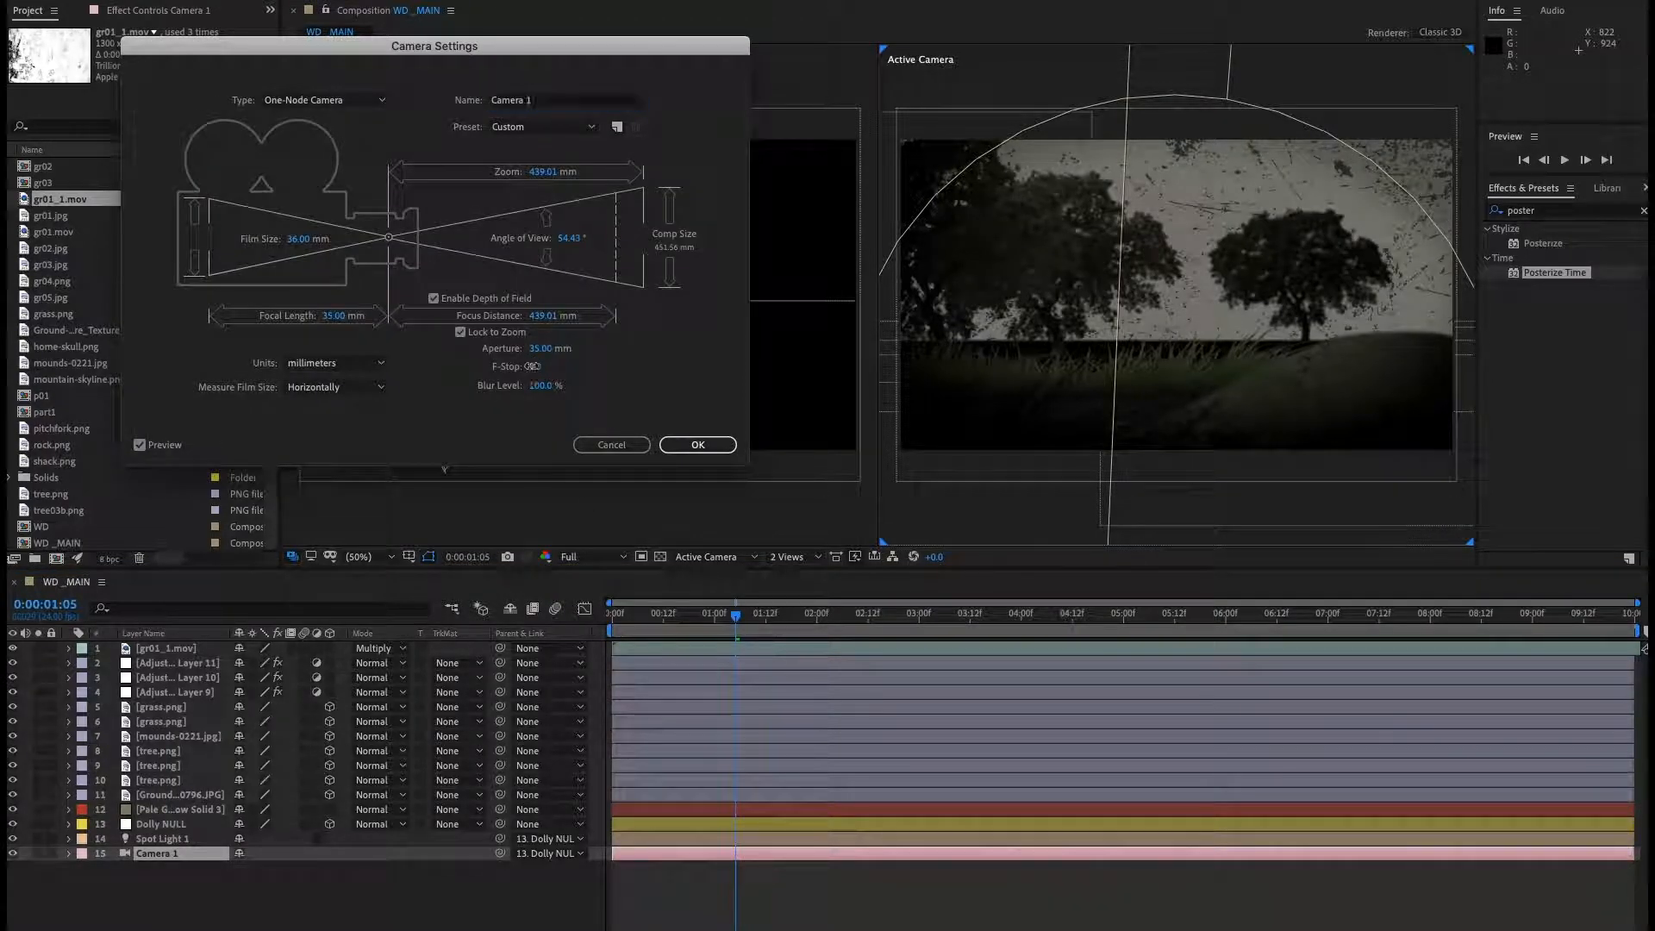
type("7")
key("Return")
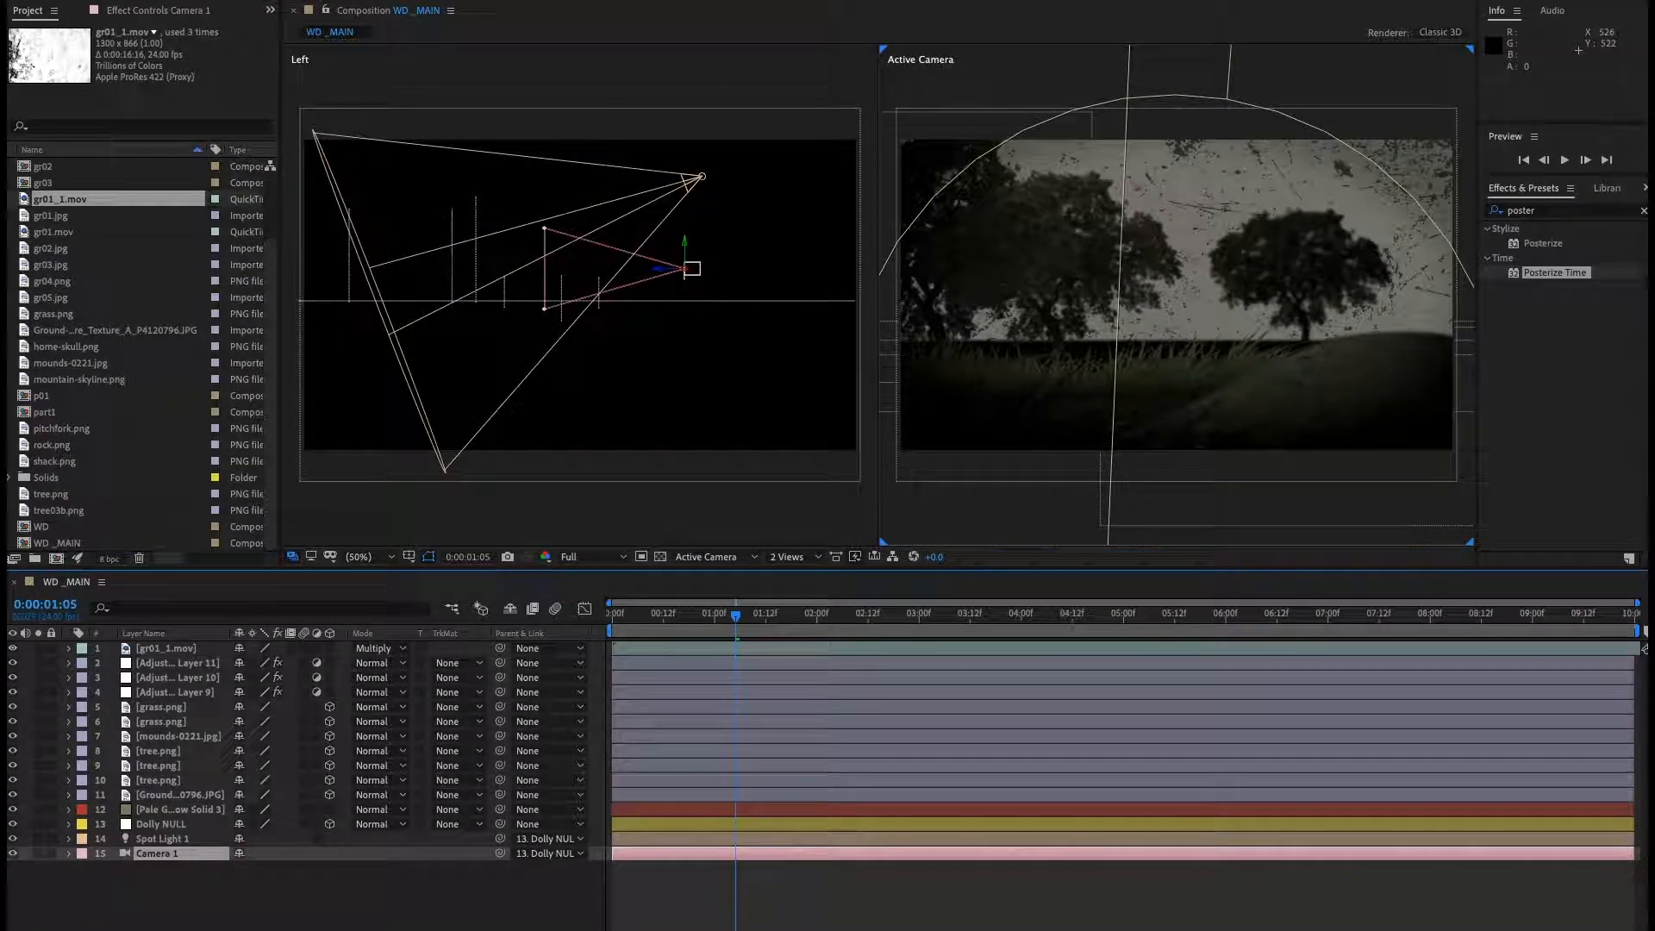
Set the preview resolution to Half and play the composition.
key("space")
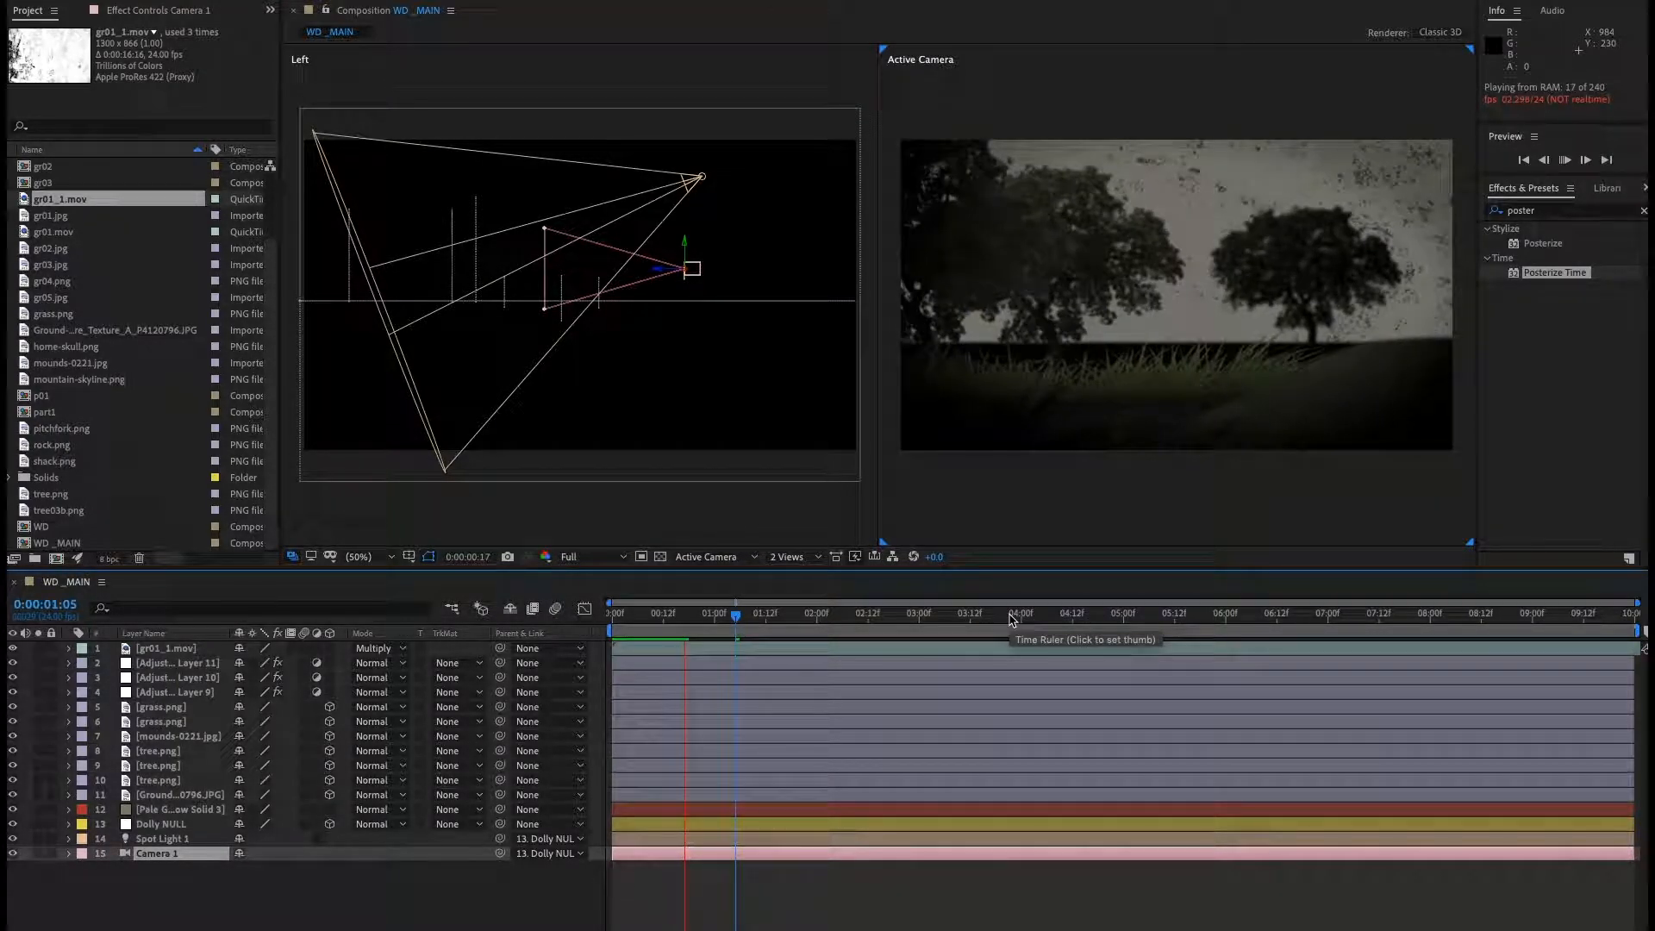
key("space")
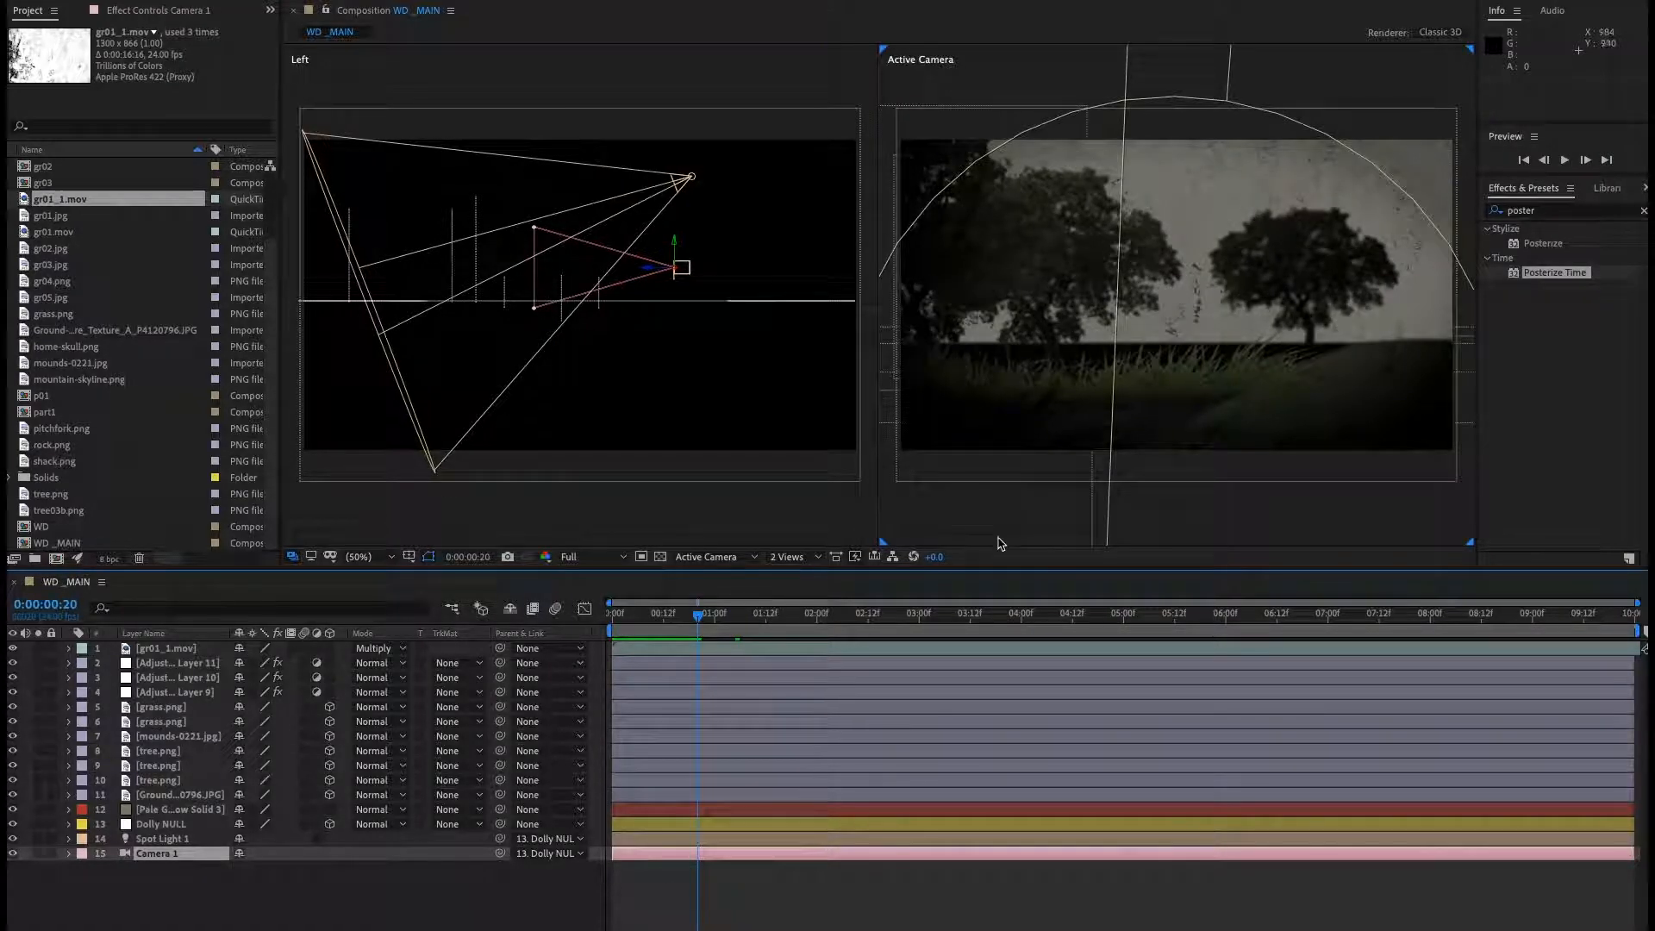
left_click(592, 562)
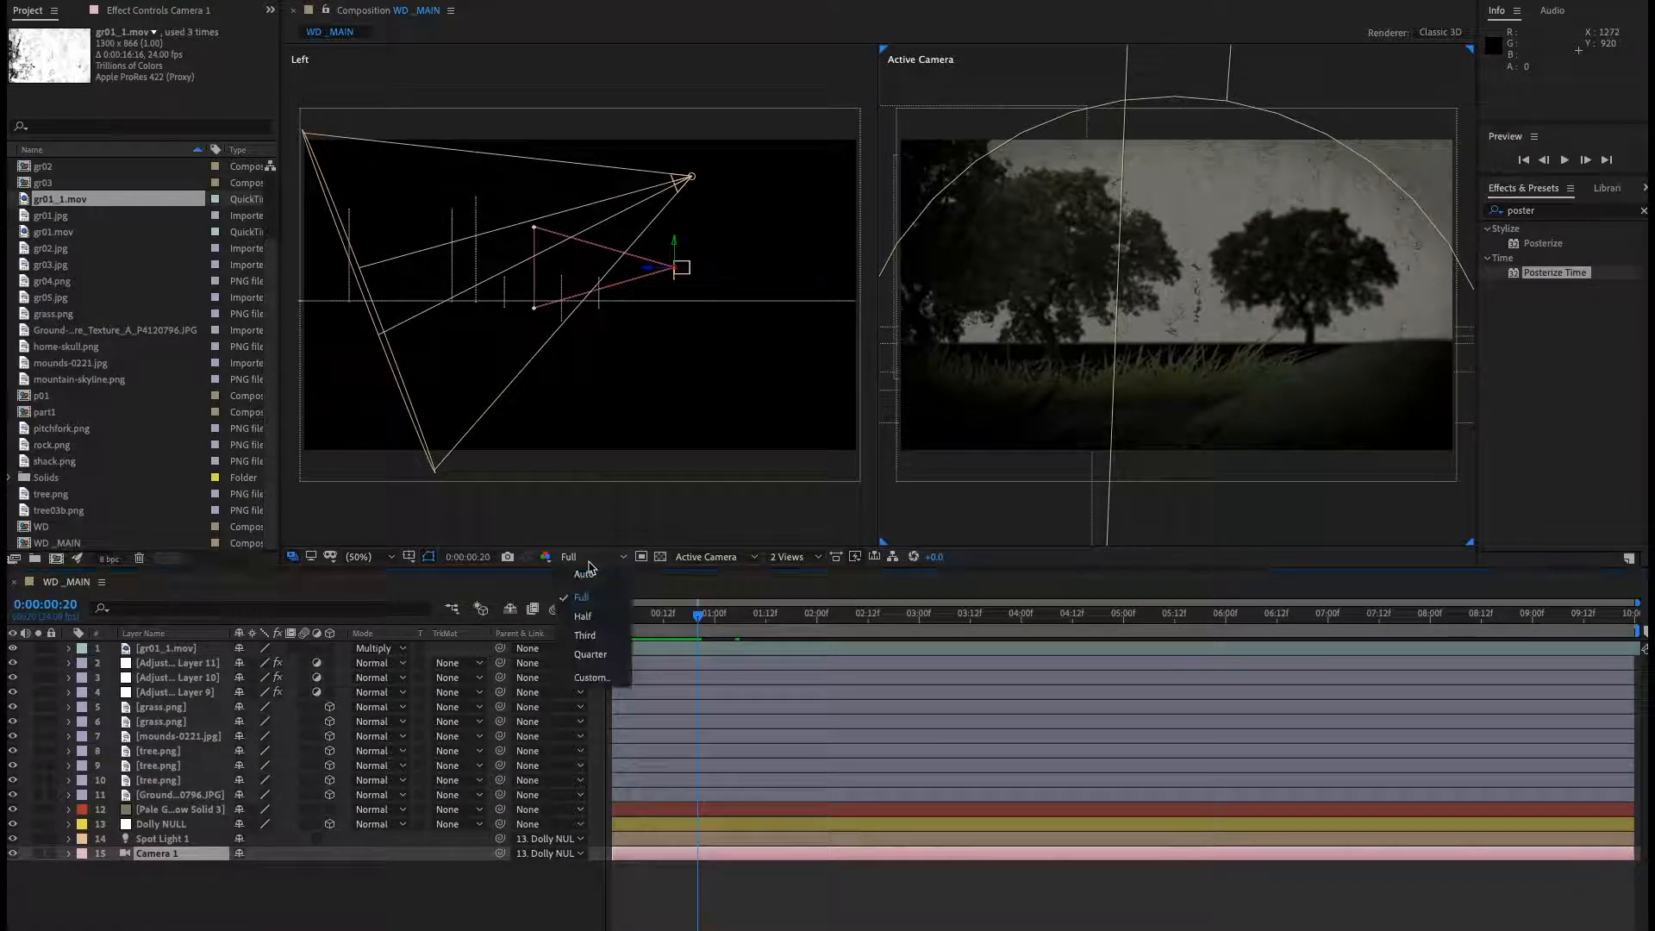
left_click(583, 624)
key("space")
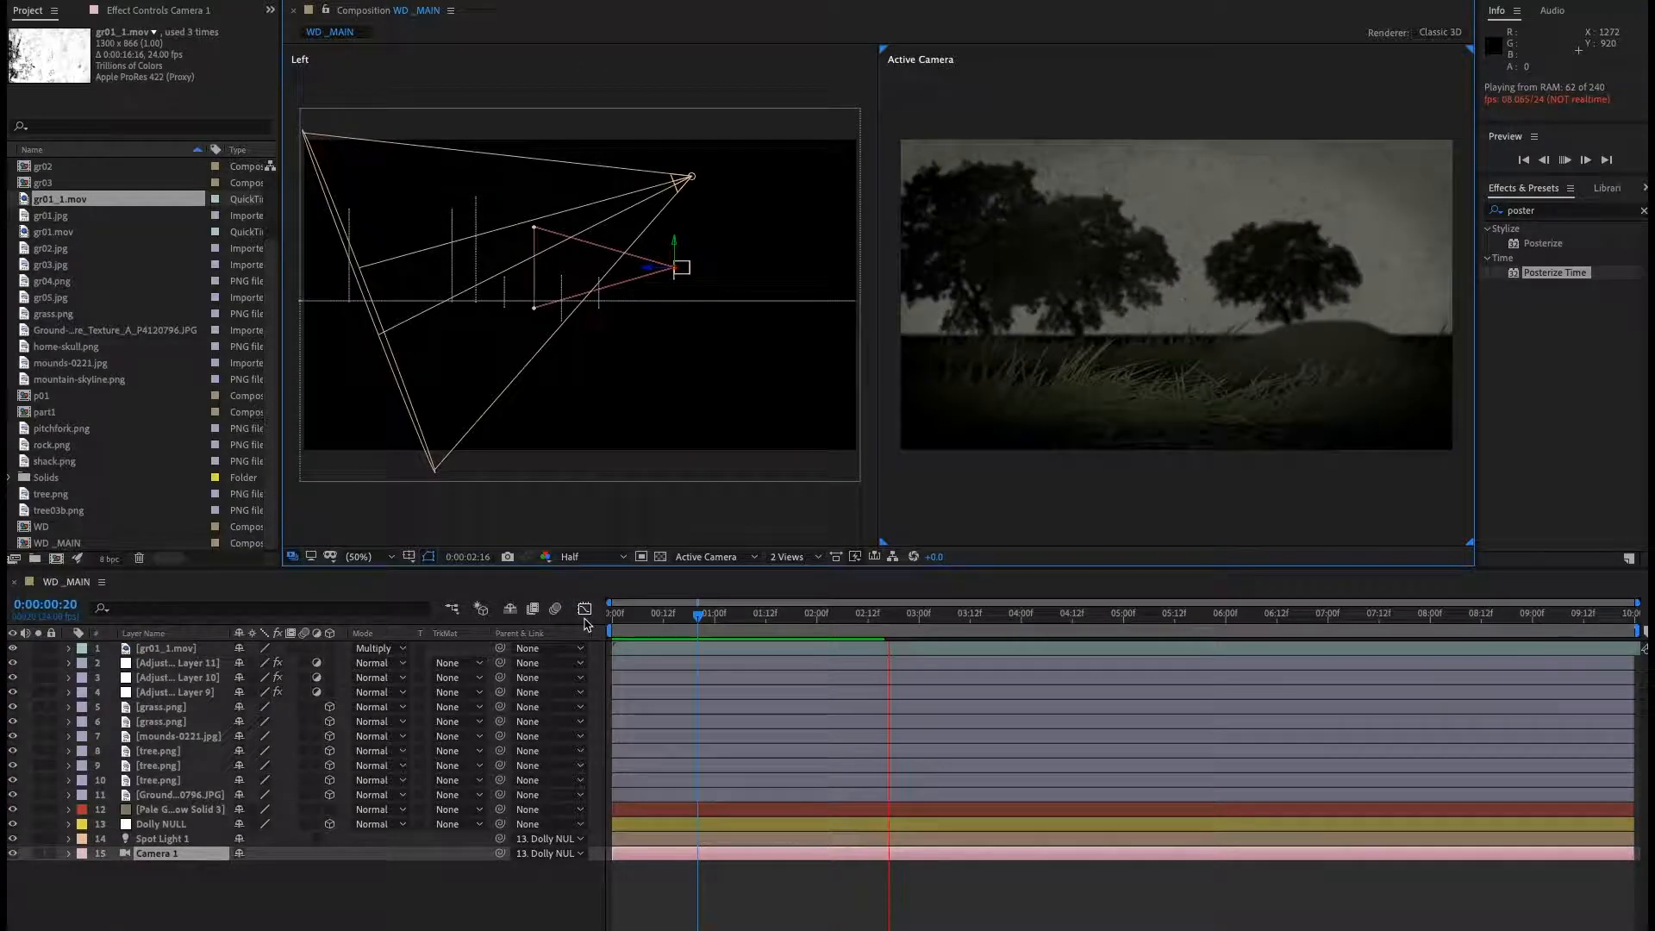
key("space")
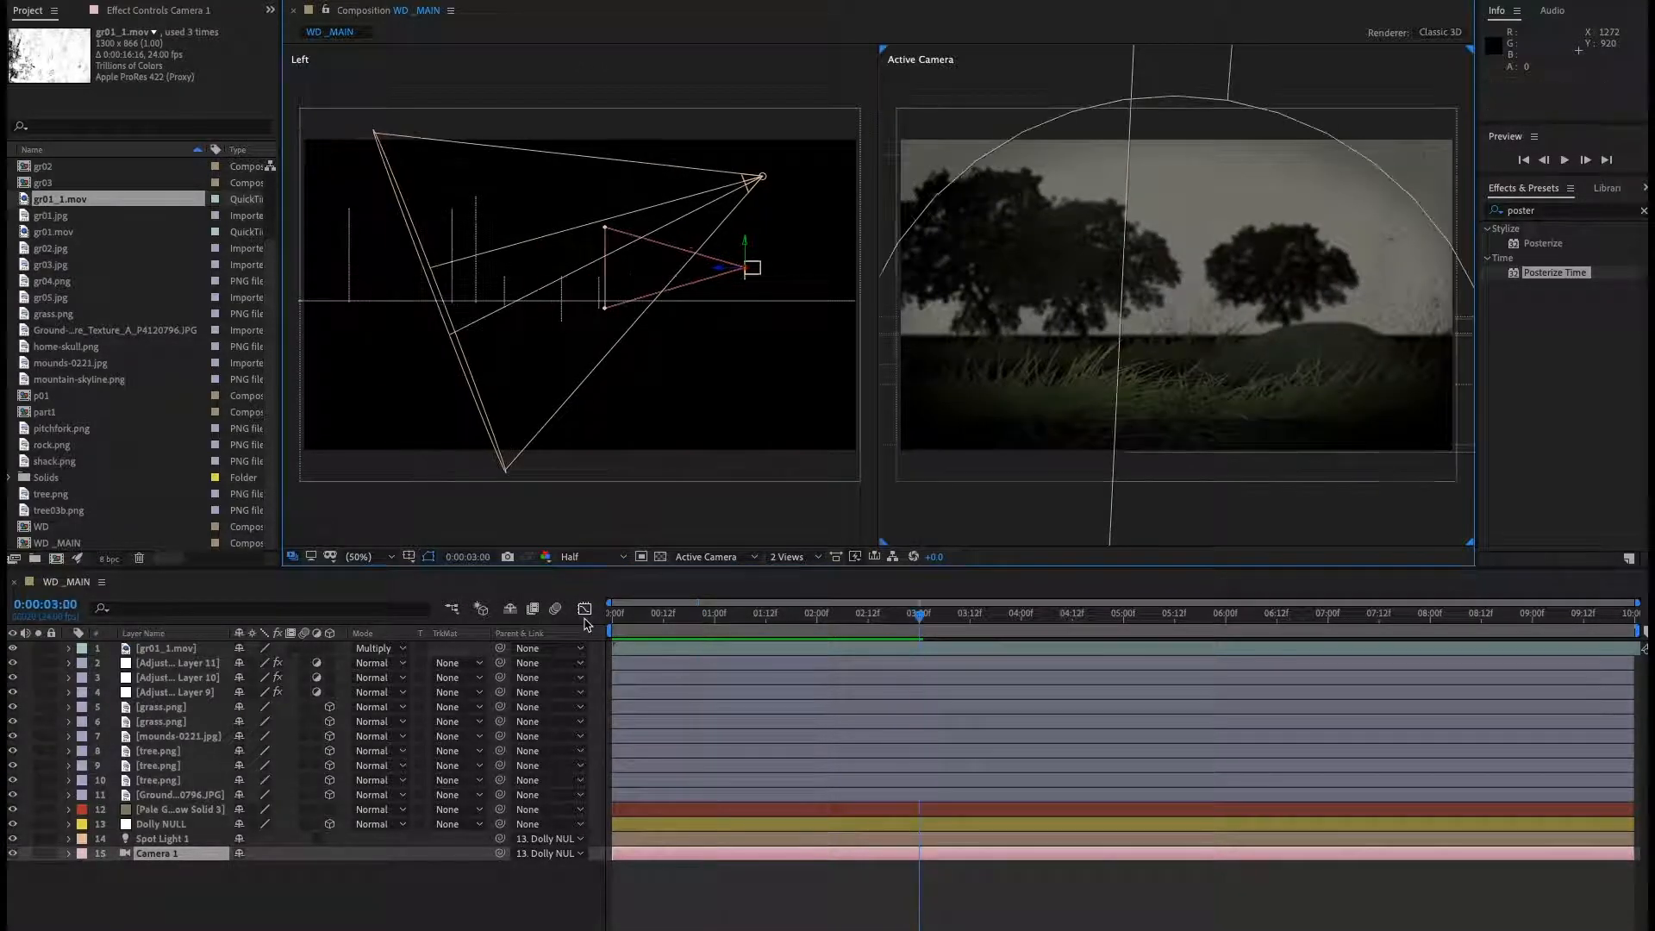
Switch the left viewport to Custom View 1.
right_click(674, 380)
left_click(588, 518)
left_click(547, 86)
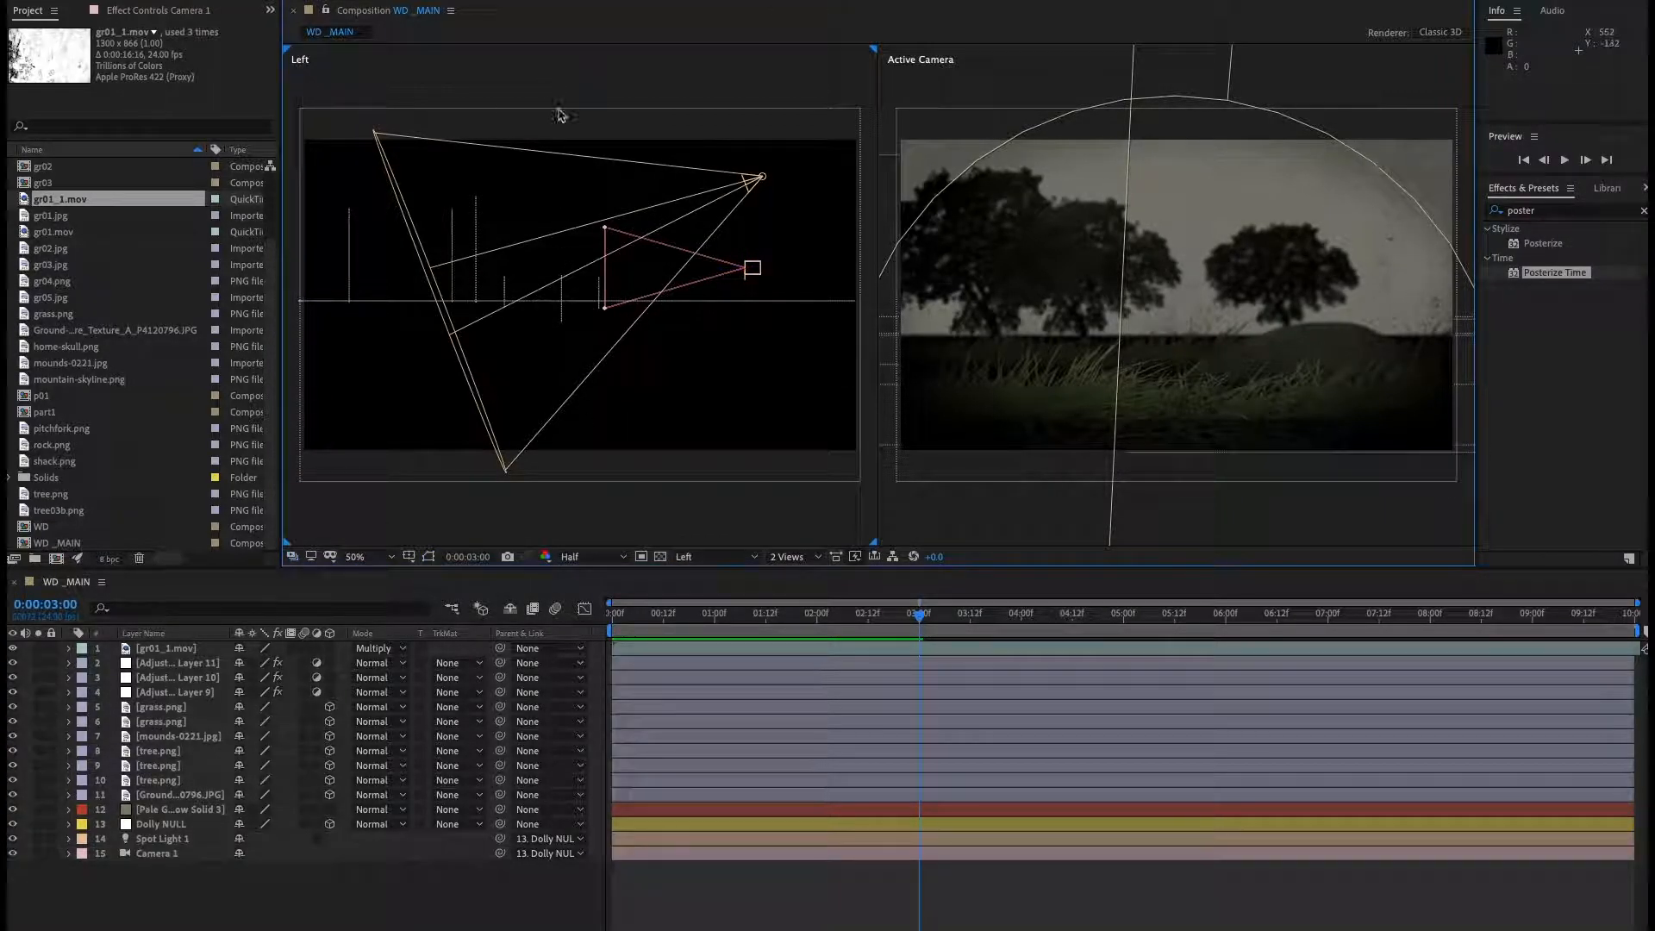
left_click(694, 556)
left_click(726, 745)
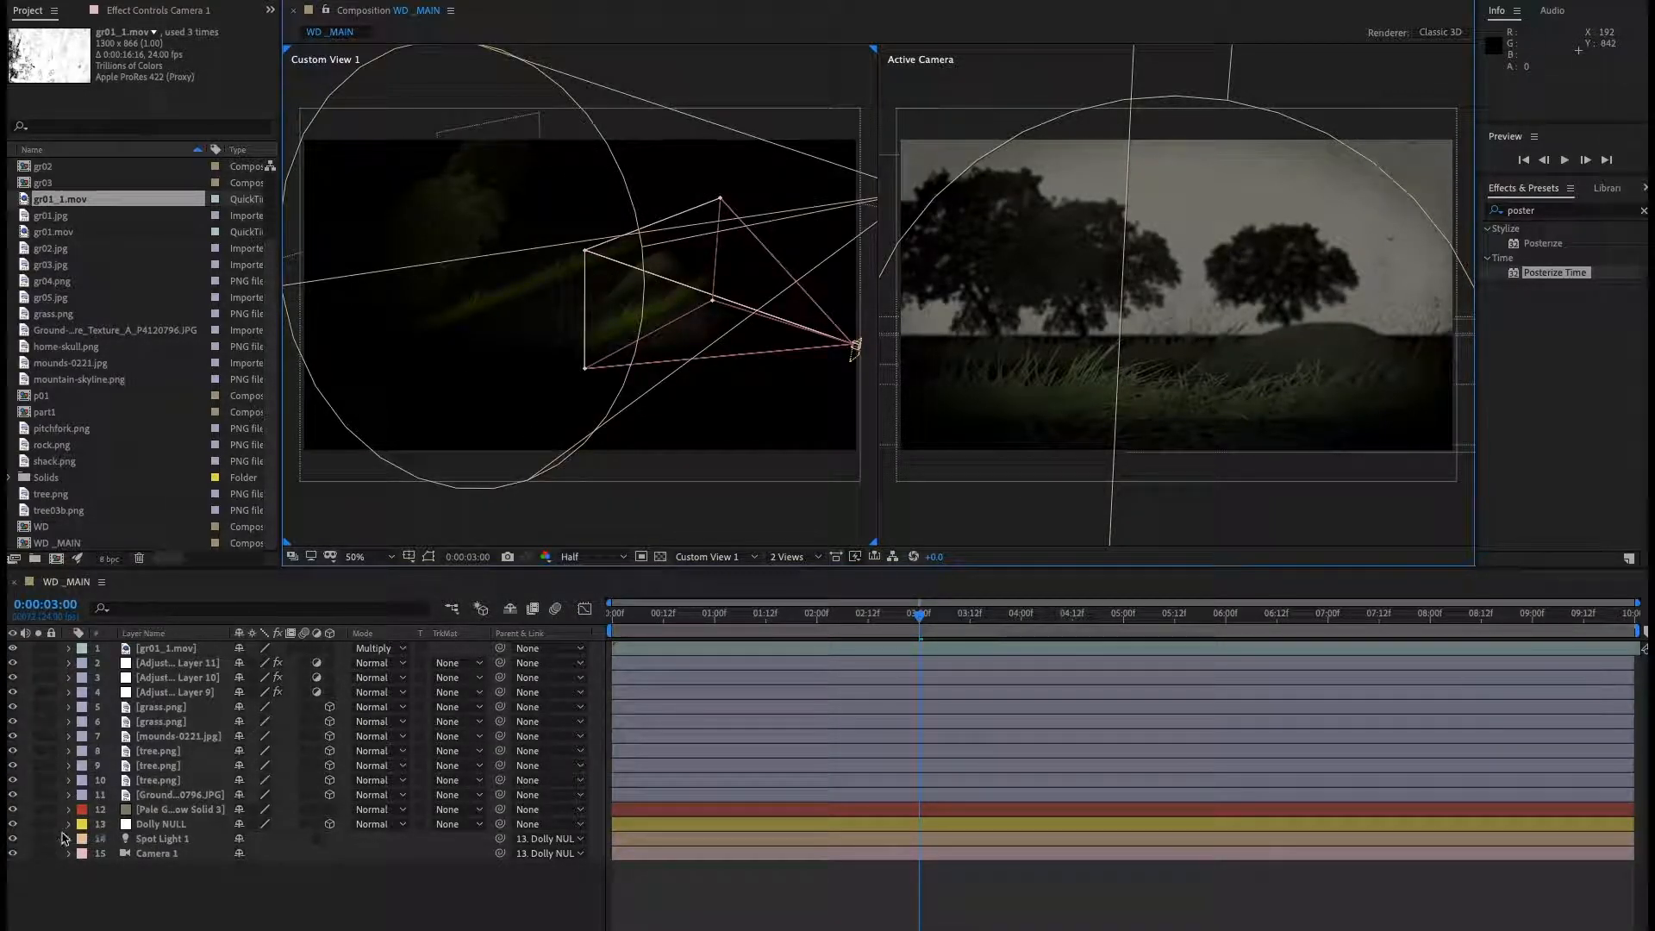
Temporarily hide Spot Light 1, then scale up the rightmost tree and nudge it to the right.
left_click(13, 839)
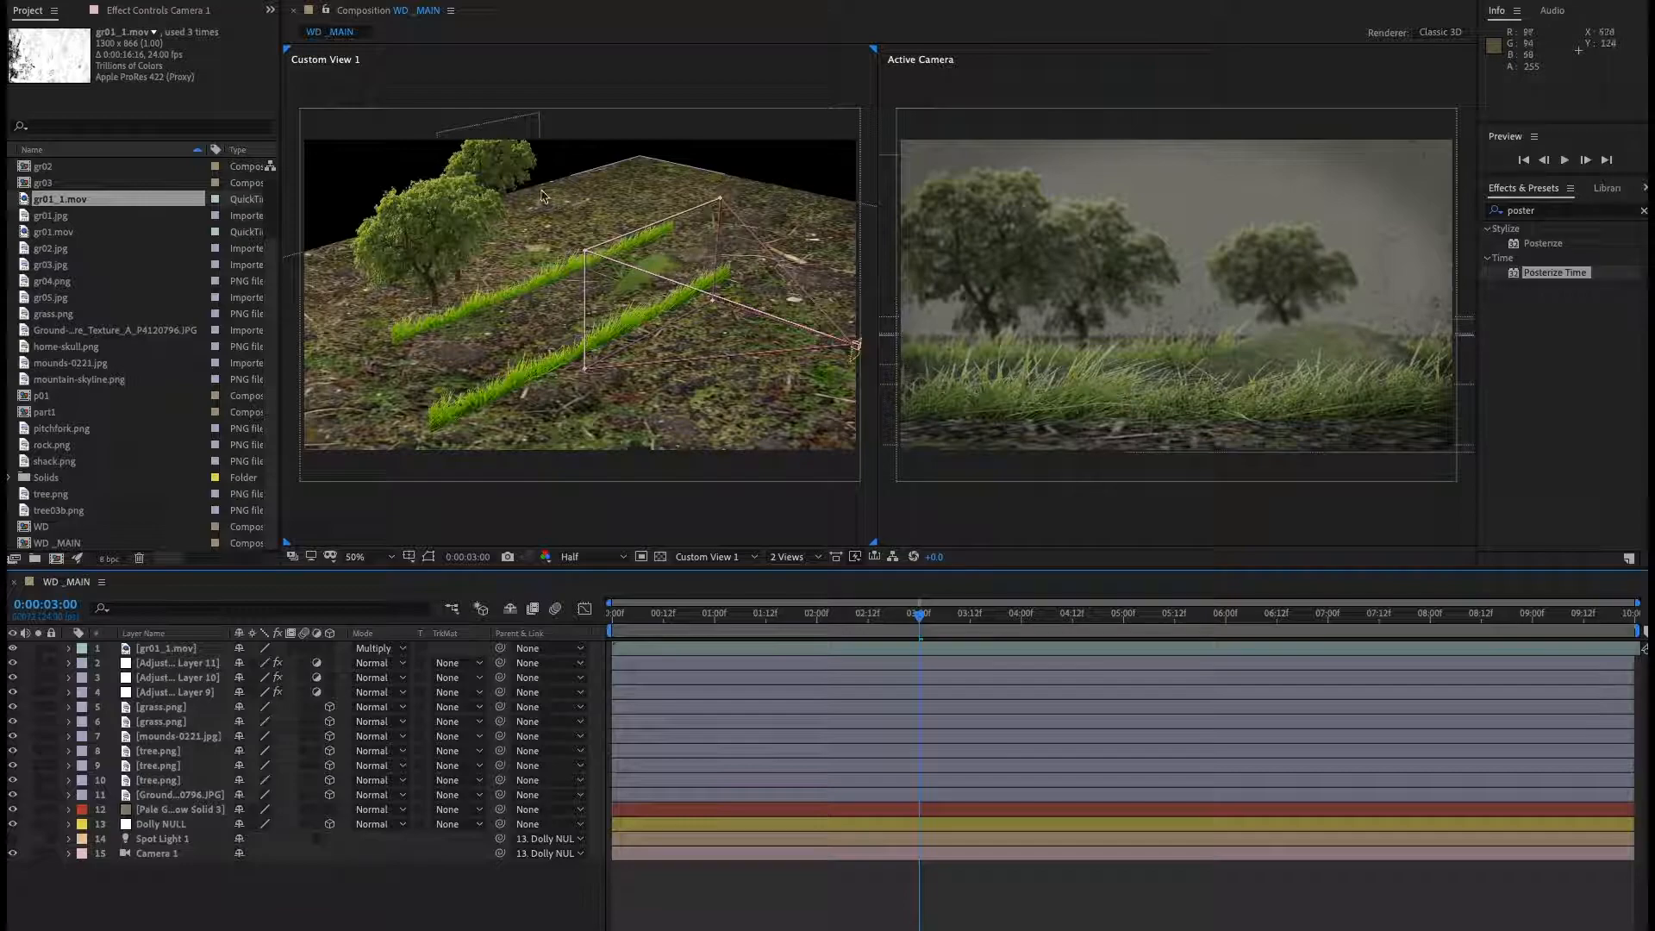
left_click(1297, 267)
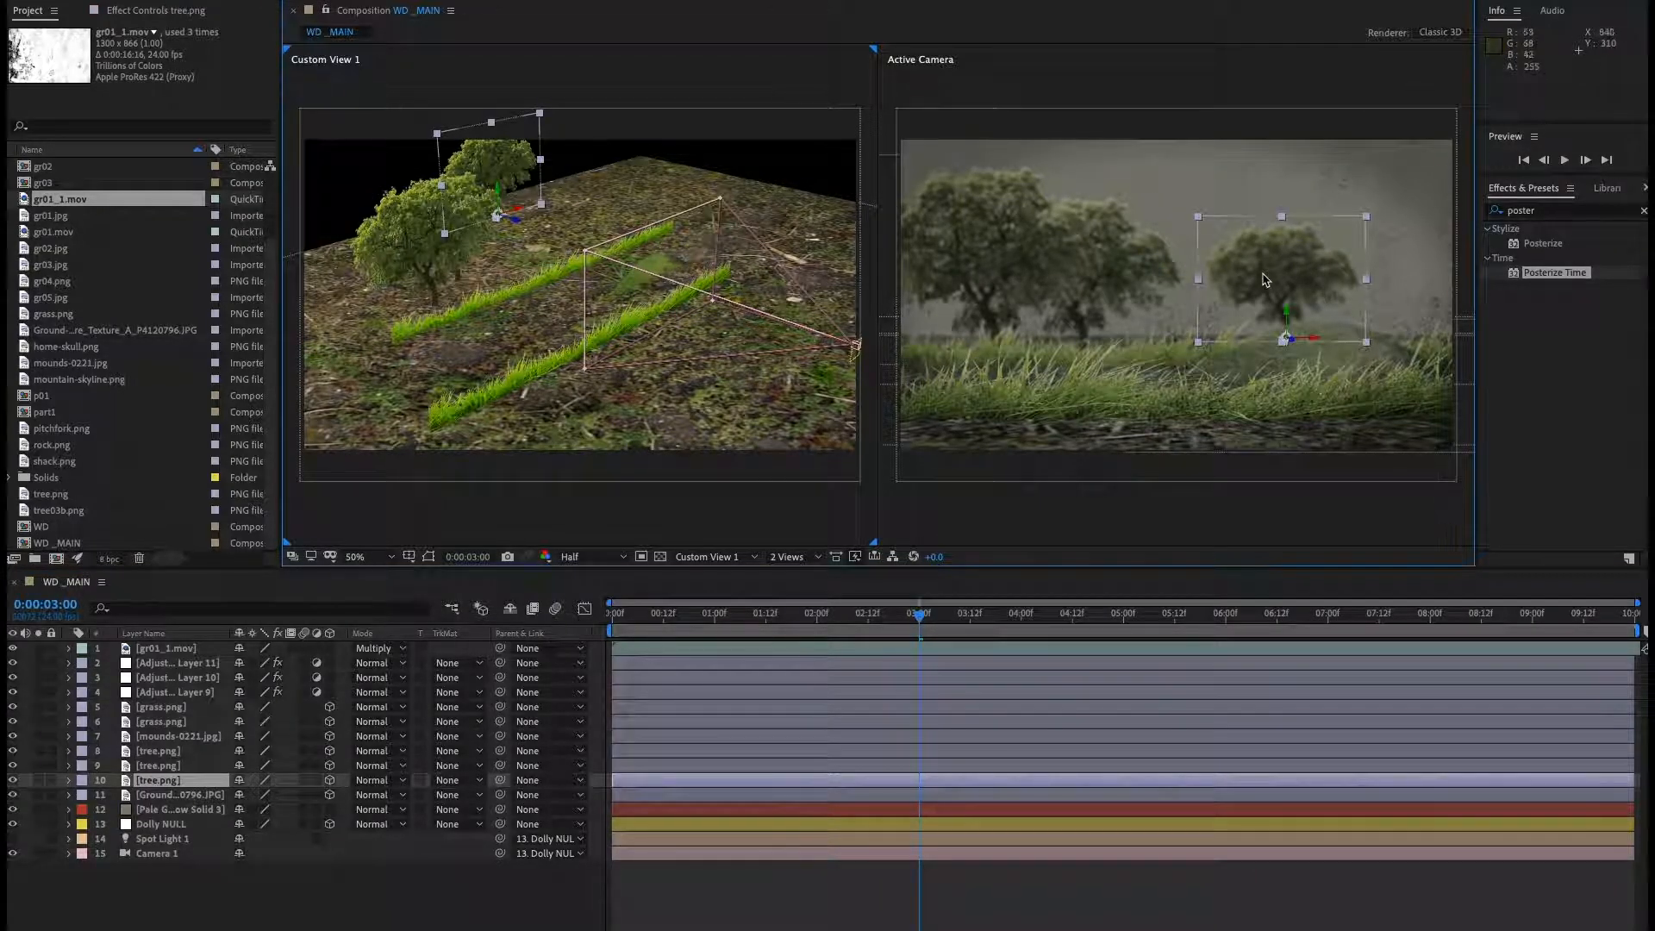
left_click_drag(1285, 221, 1406, 141)
key("ctrl+z")
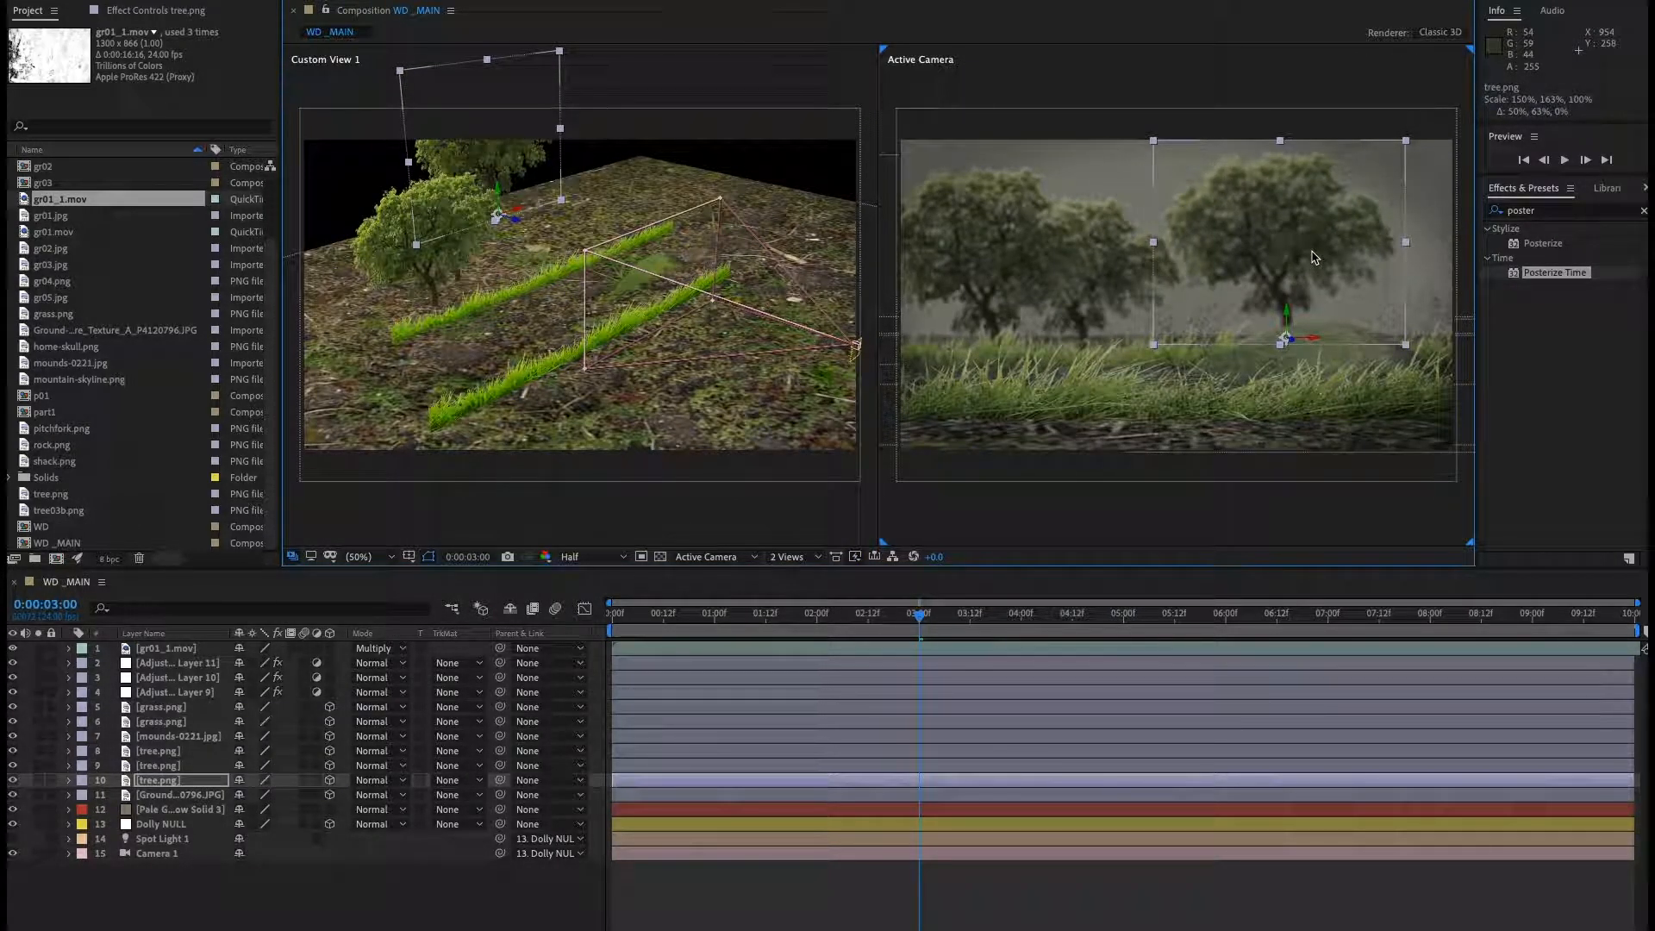
left_click_drag(1314, 257, 1342, 250)
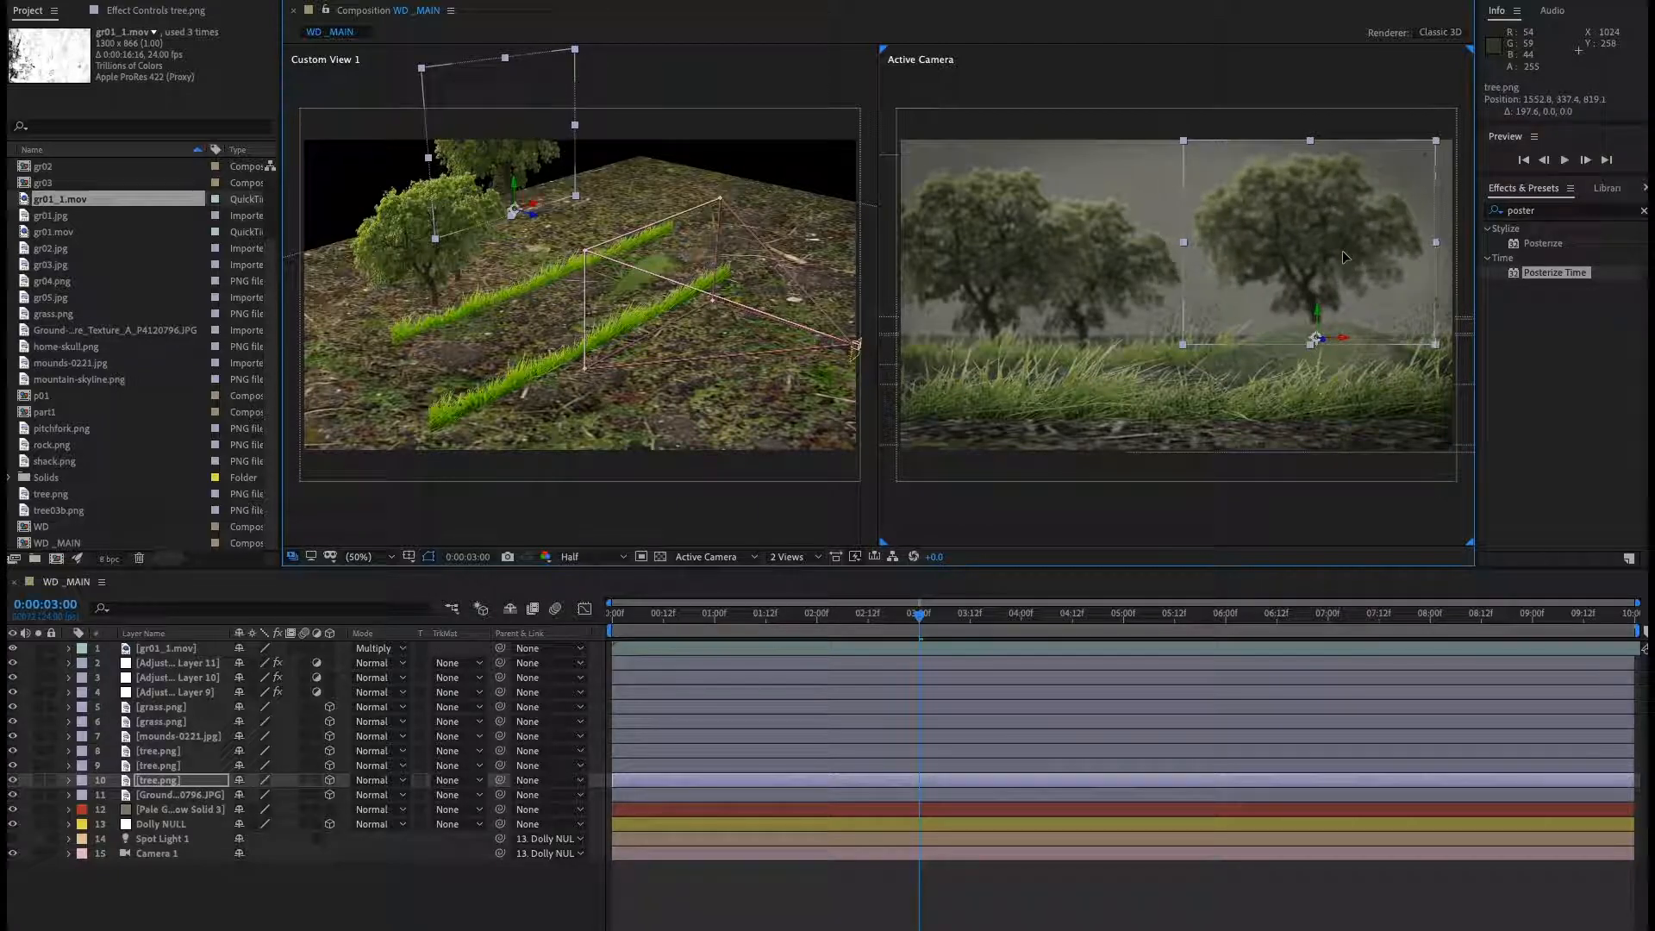
Turn Spot Light 1 back on and preview the composition.
left_click(13, 839)
key("space")
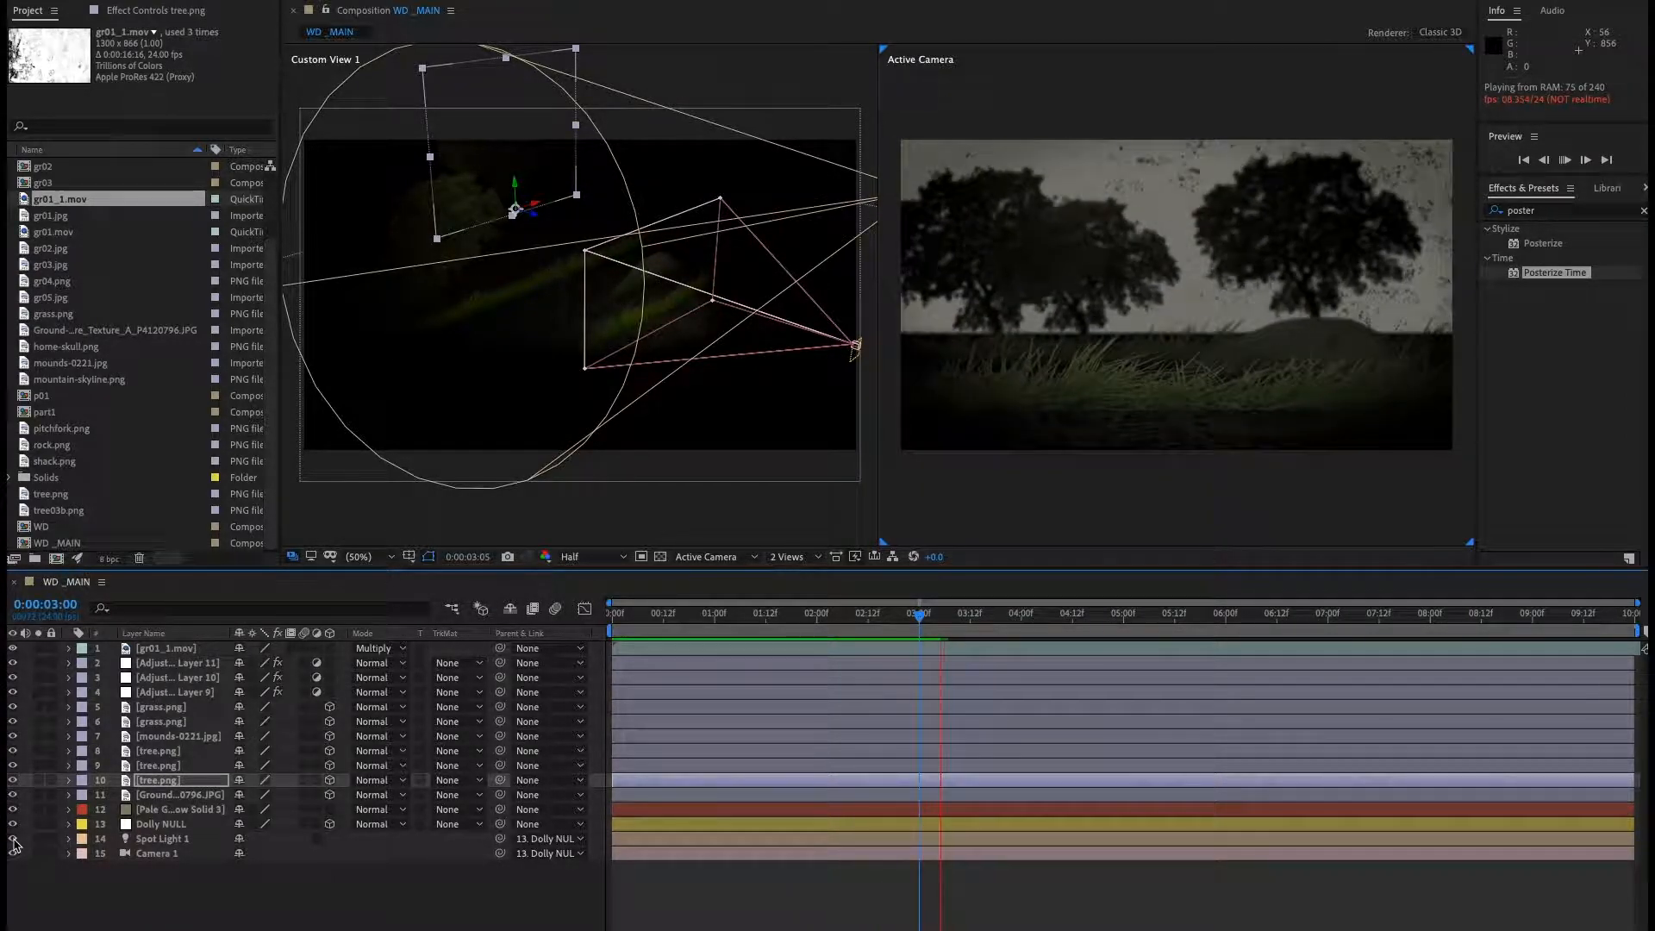
key("space")
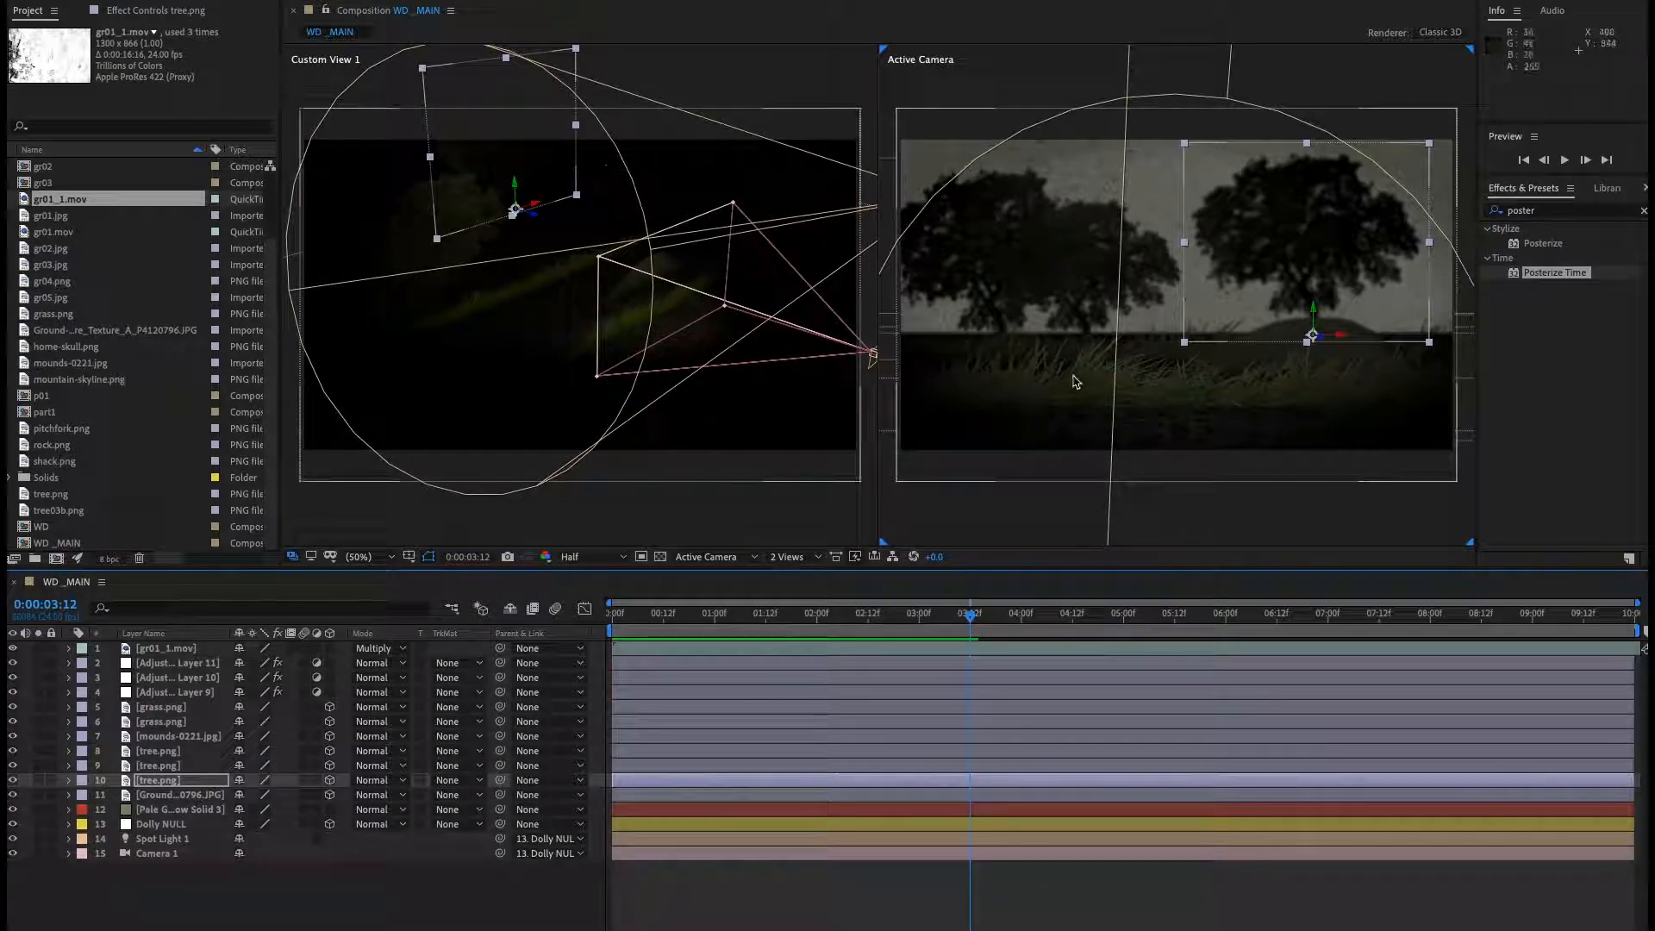
Delete the upper grass.png layer and select the remaining masked grass.png layer.
left_click(165, 707)
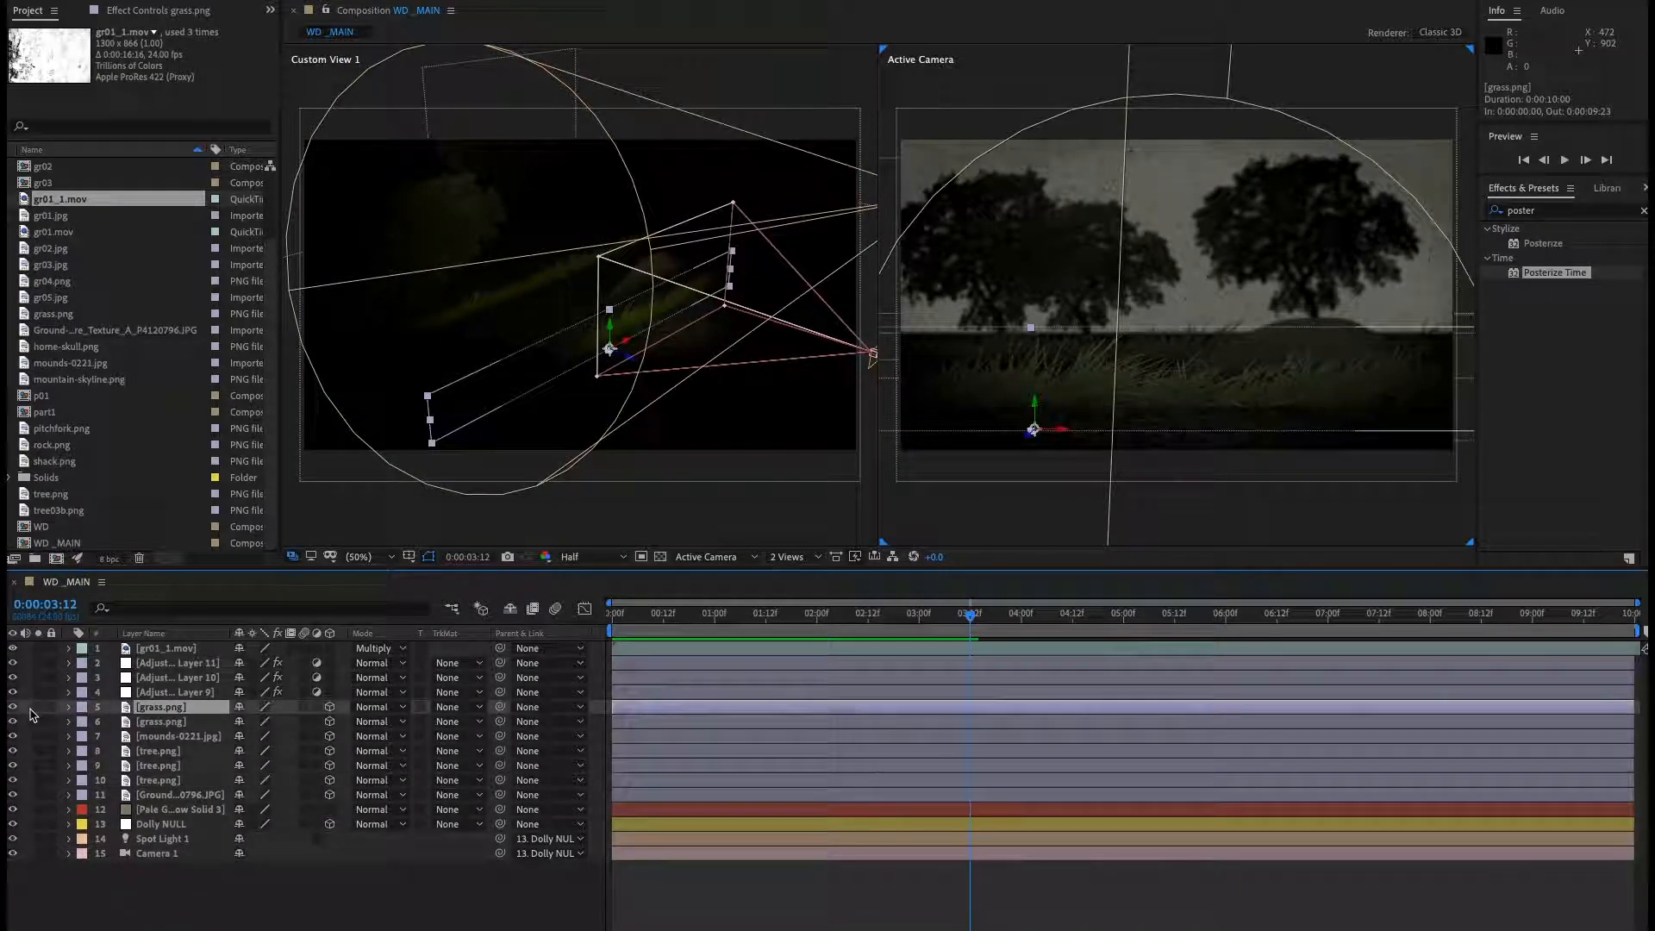
key("Delete")
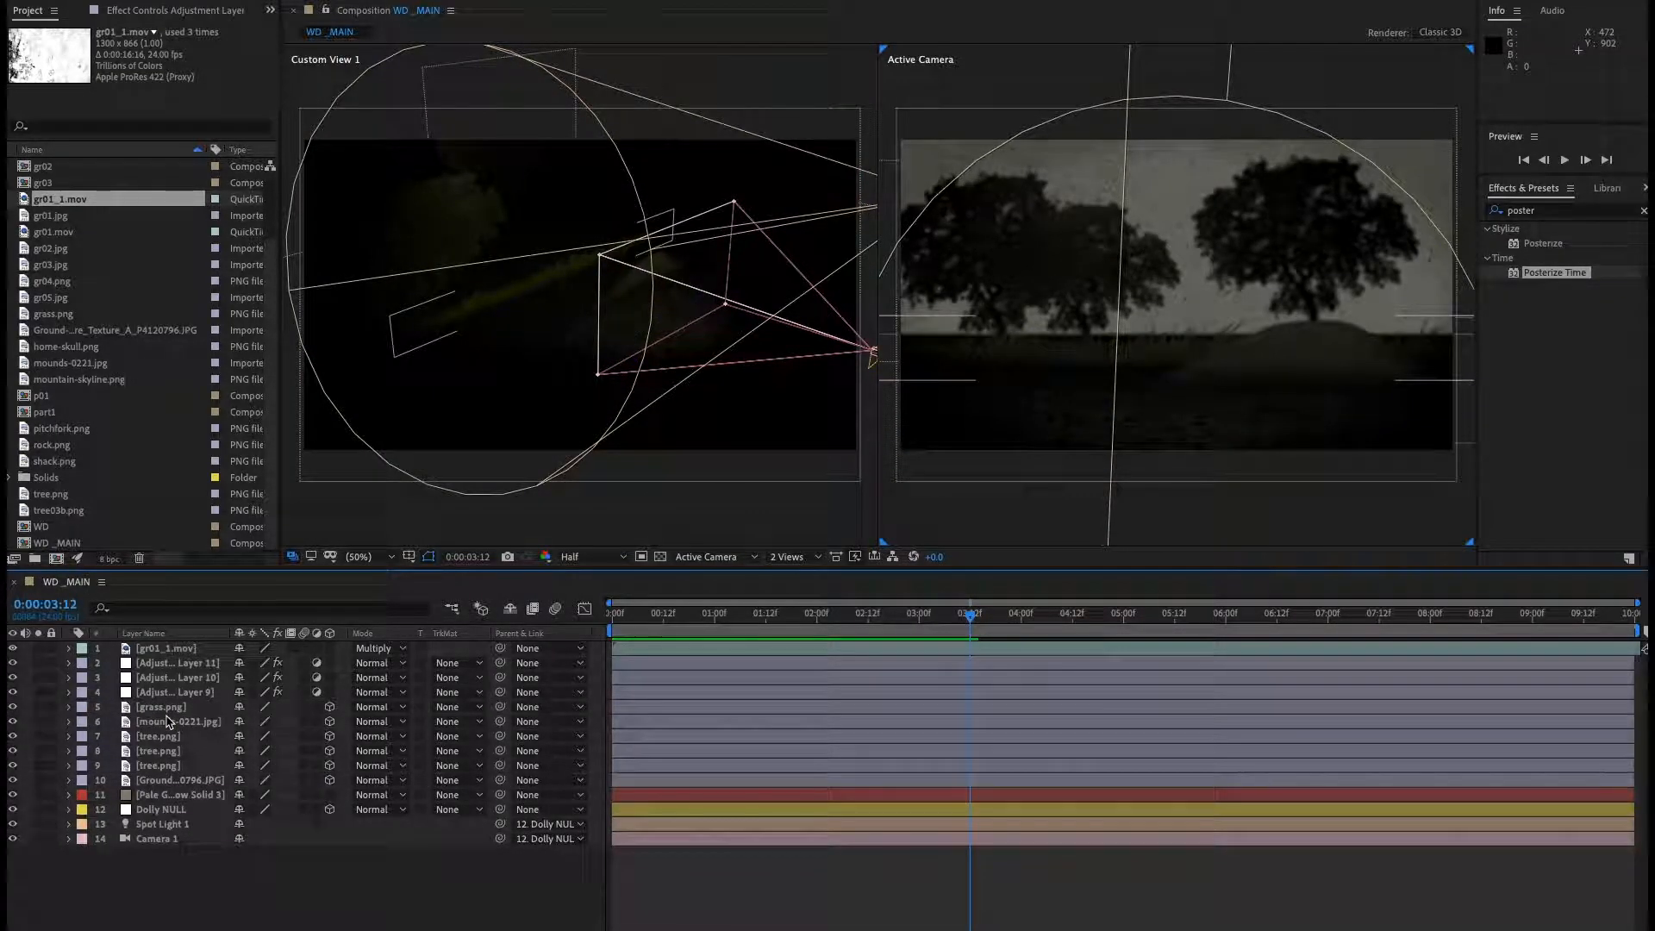
left_click(174, 712)
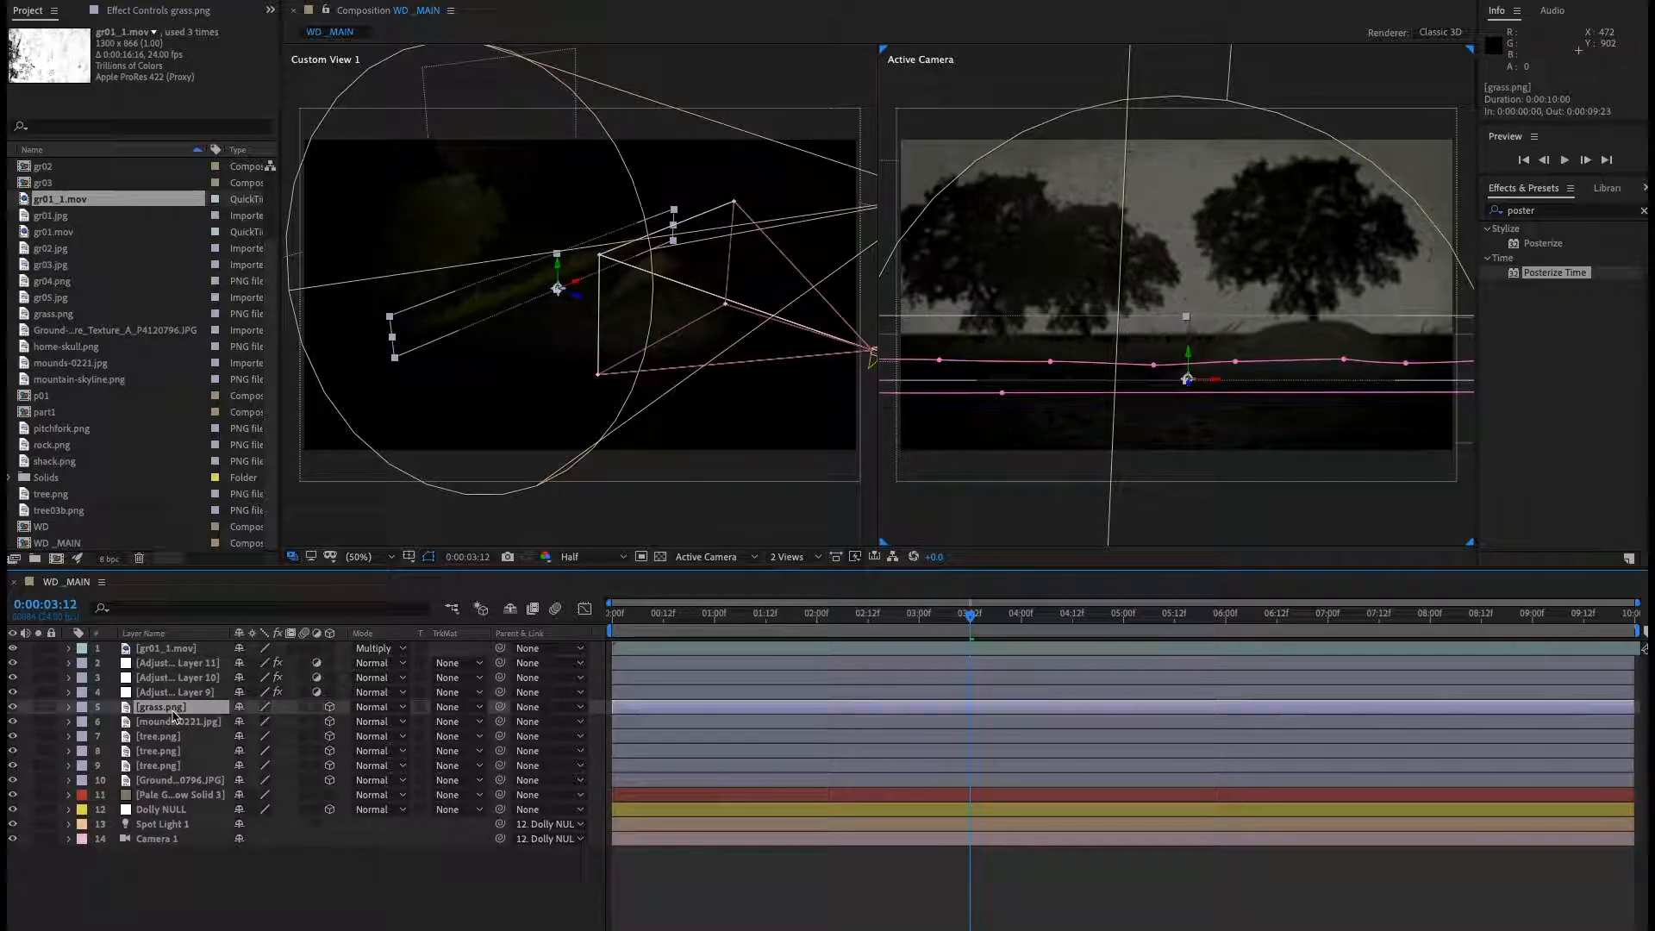
Duplicate the grass.png layer, move the copy forward and lower in the scene, and preview playback.
key("ctrl+d")
left_click(569, 306)
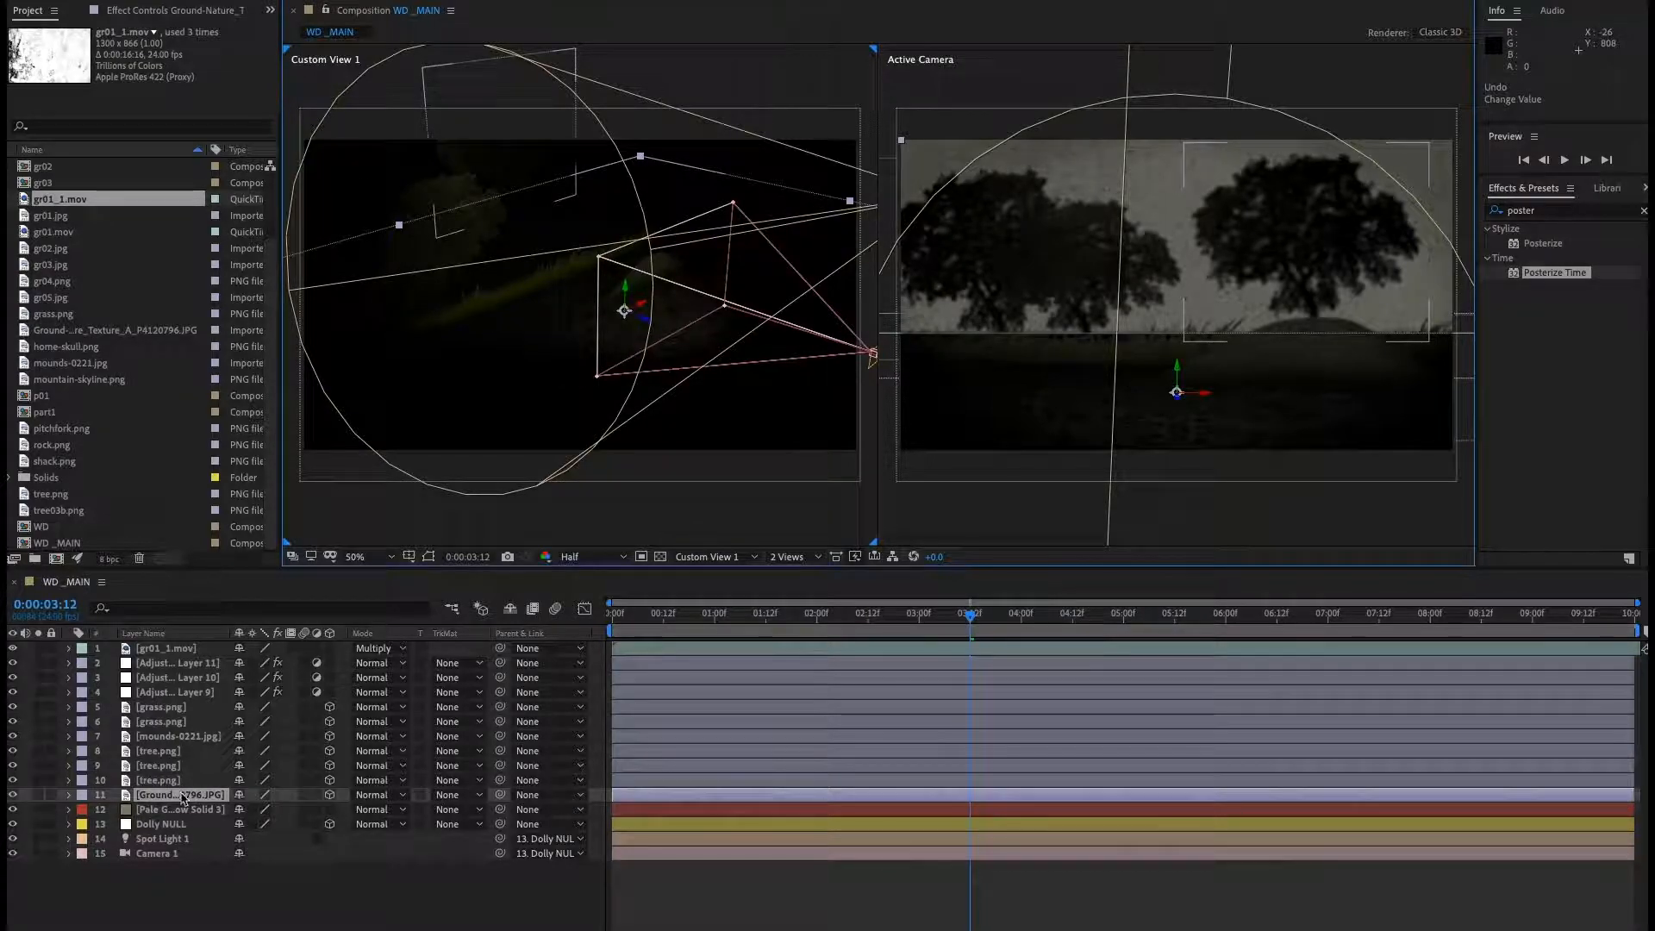
left_click(177, 708)
left_click_drag(582, 311, 896, 479)
left_click(565, 888)
key("space")
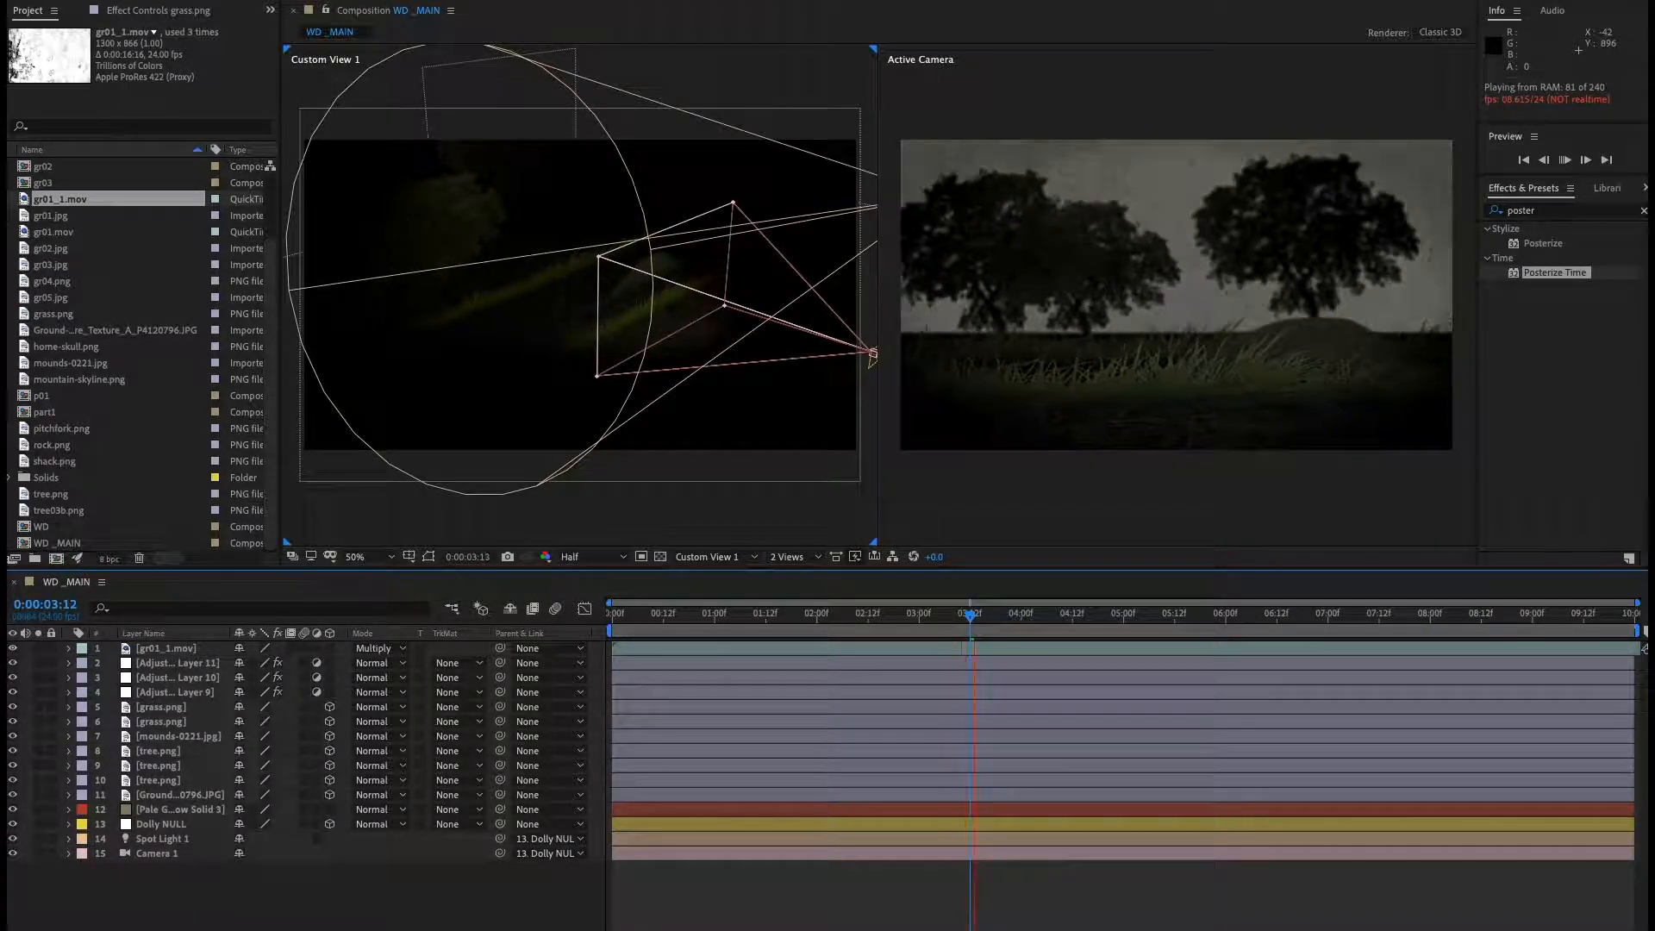
key("space")
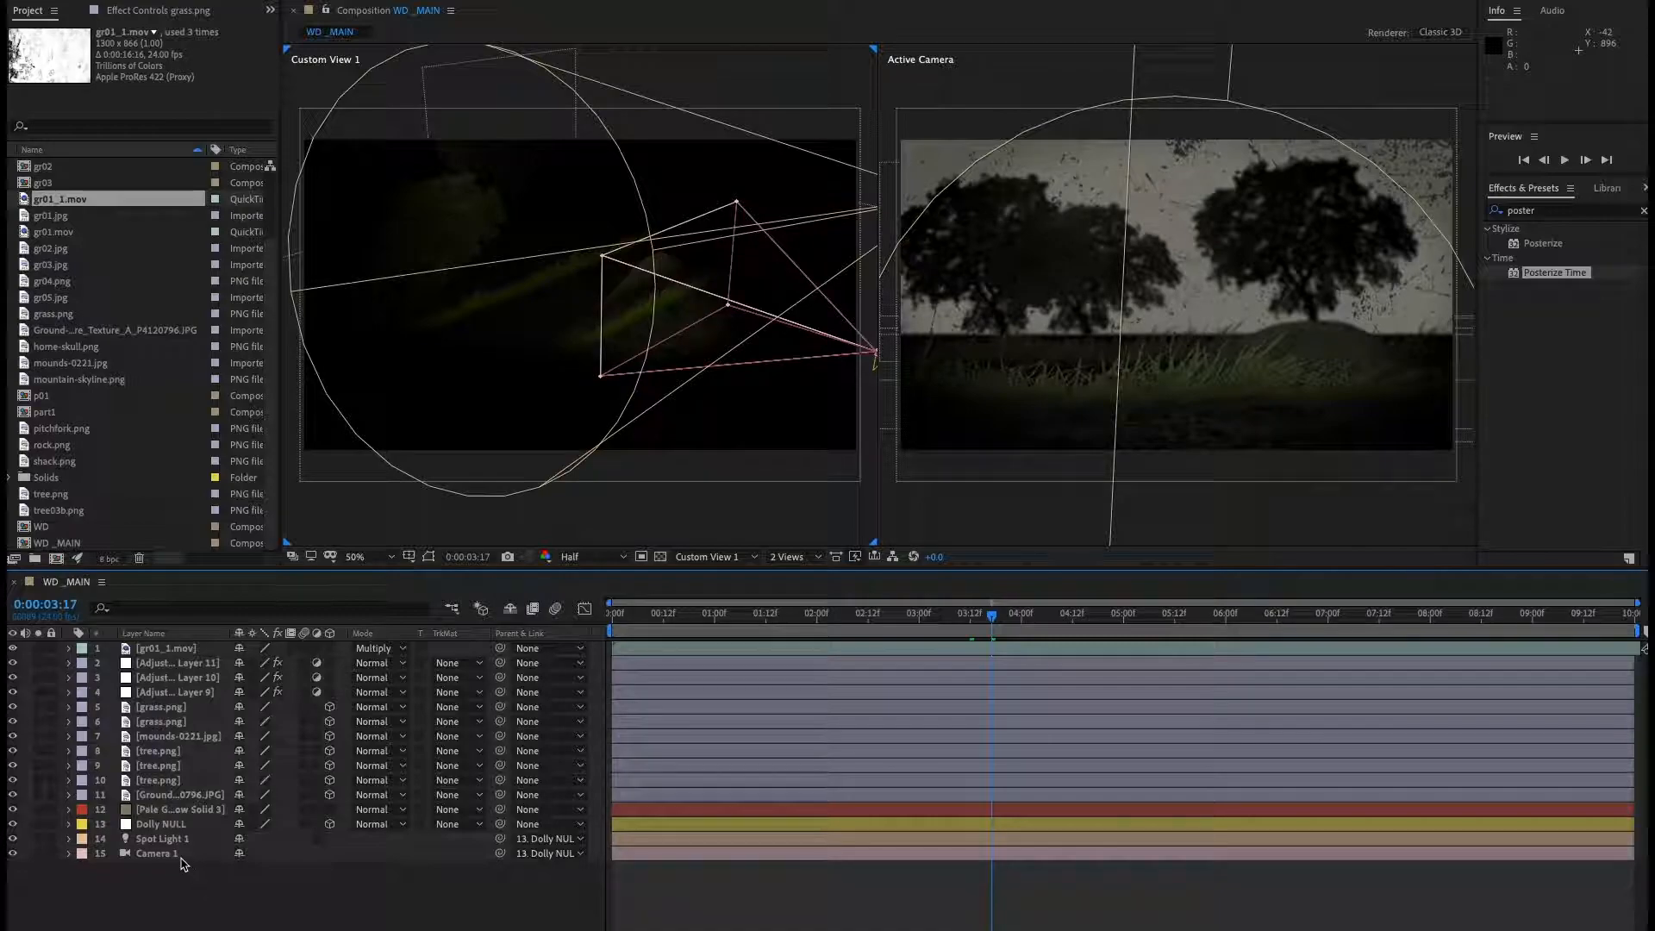
Animate the Dolly NULL's Position with a new keyframe at 0:00:08:00, pushing its Z to about -3764.
left_click(160, 826)
key("p")
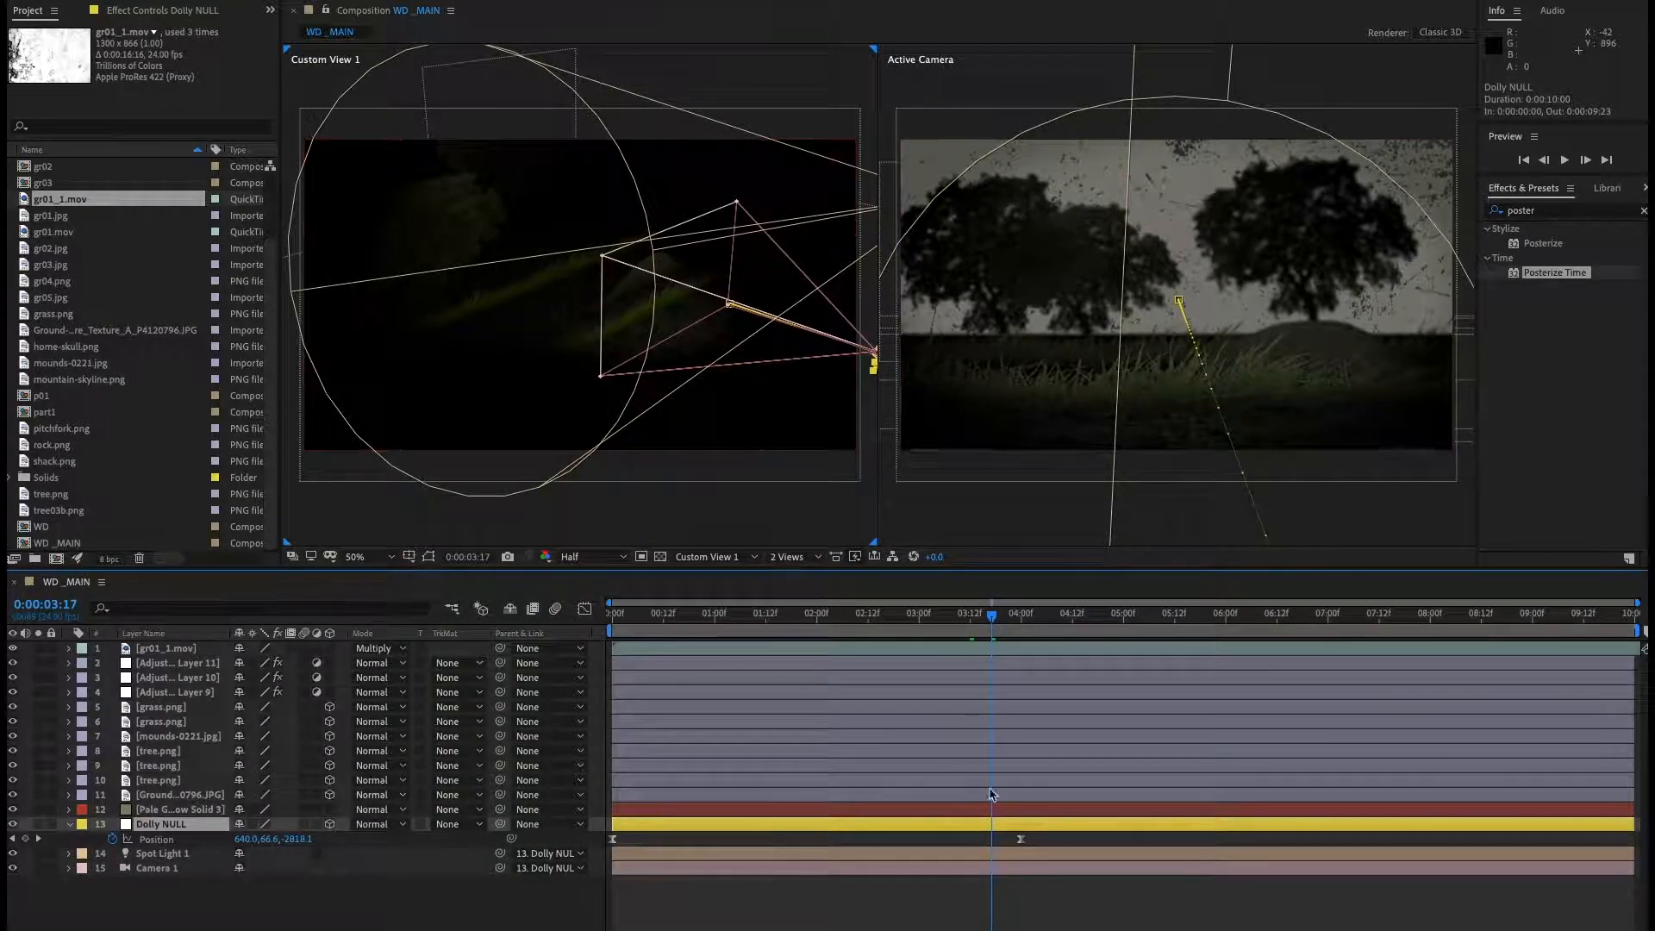
left_click_drag(1010, 634, 1038, 632)
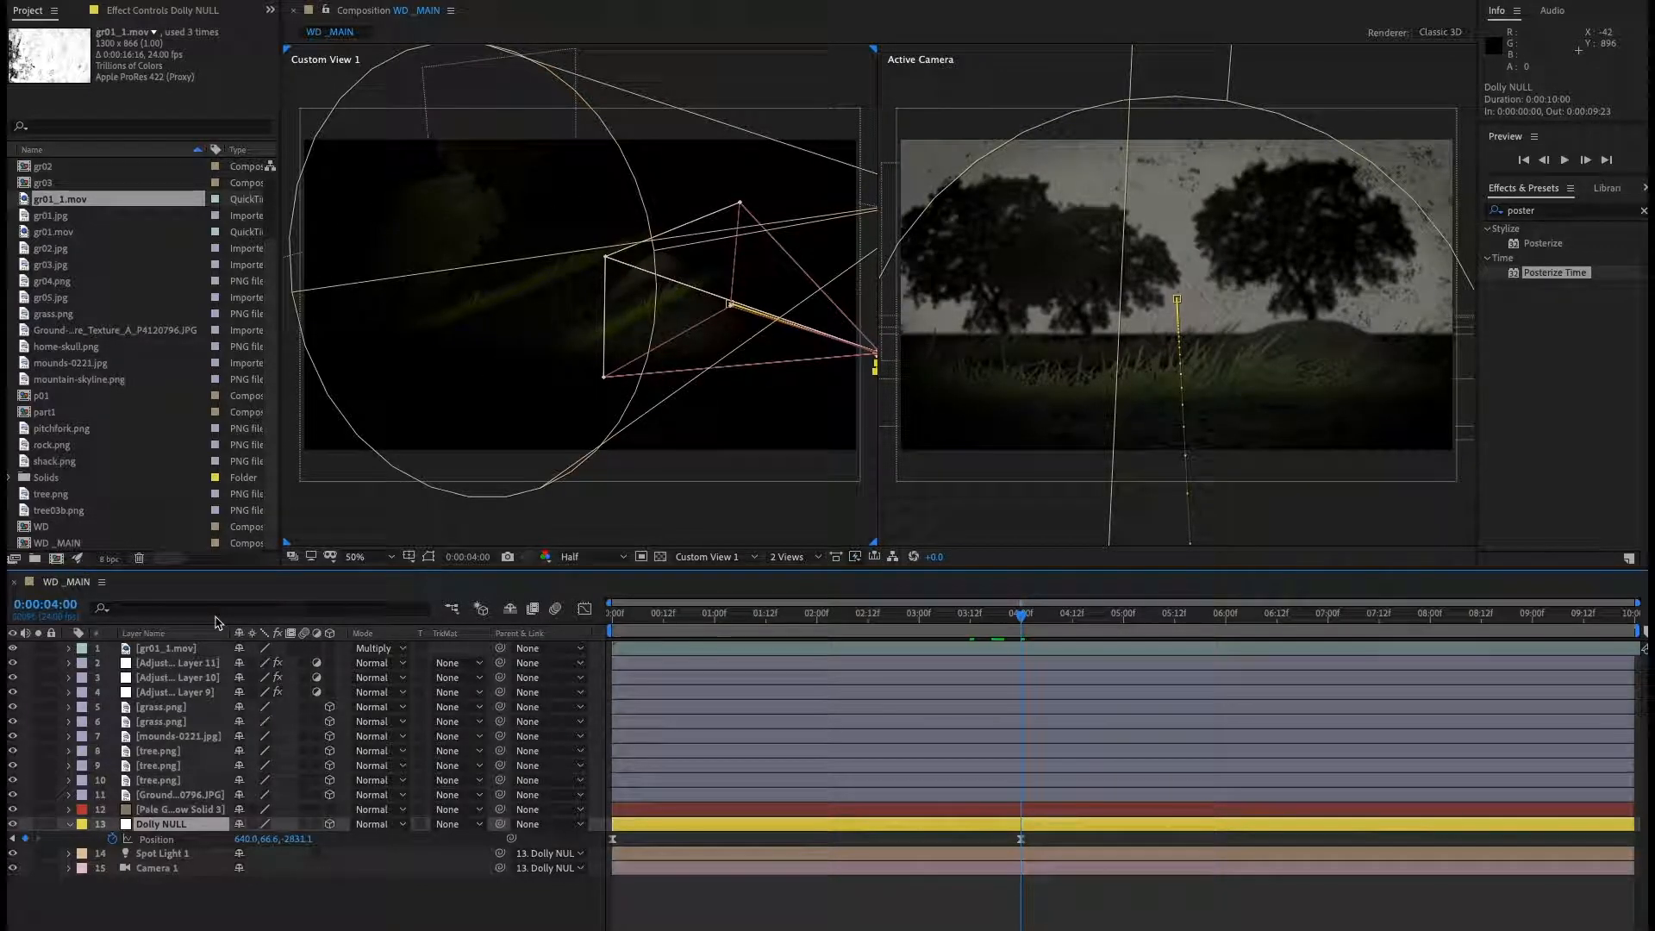
left_click(58, 606)
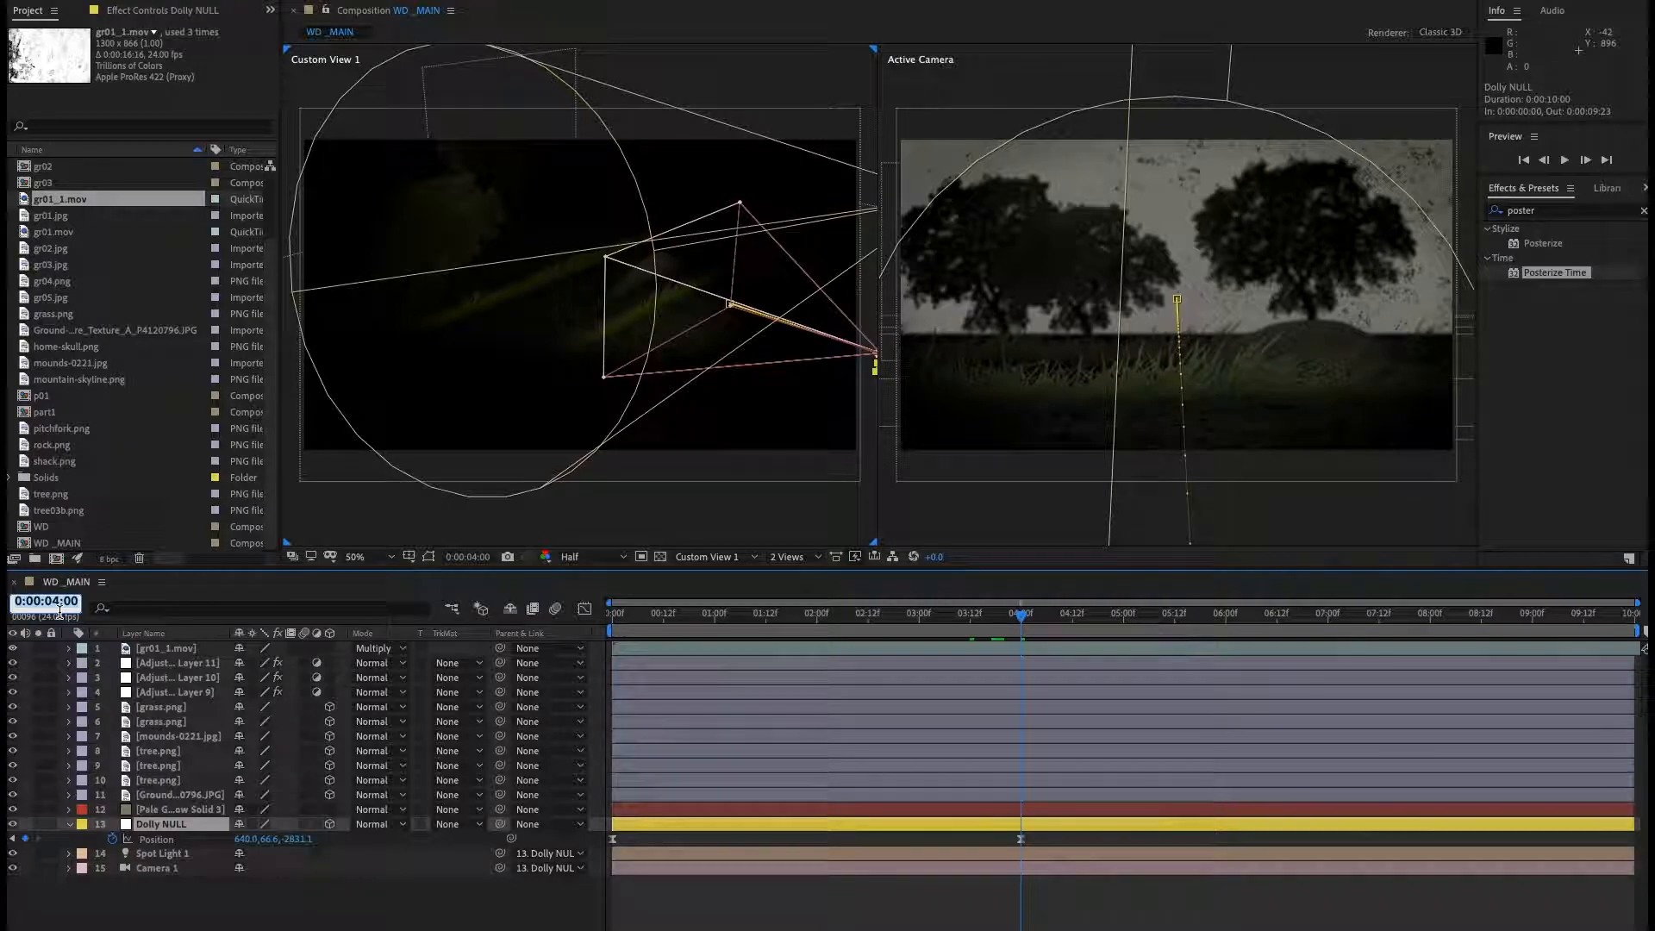
type("8.0")
key("Return")
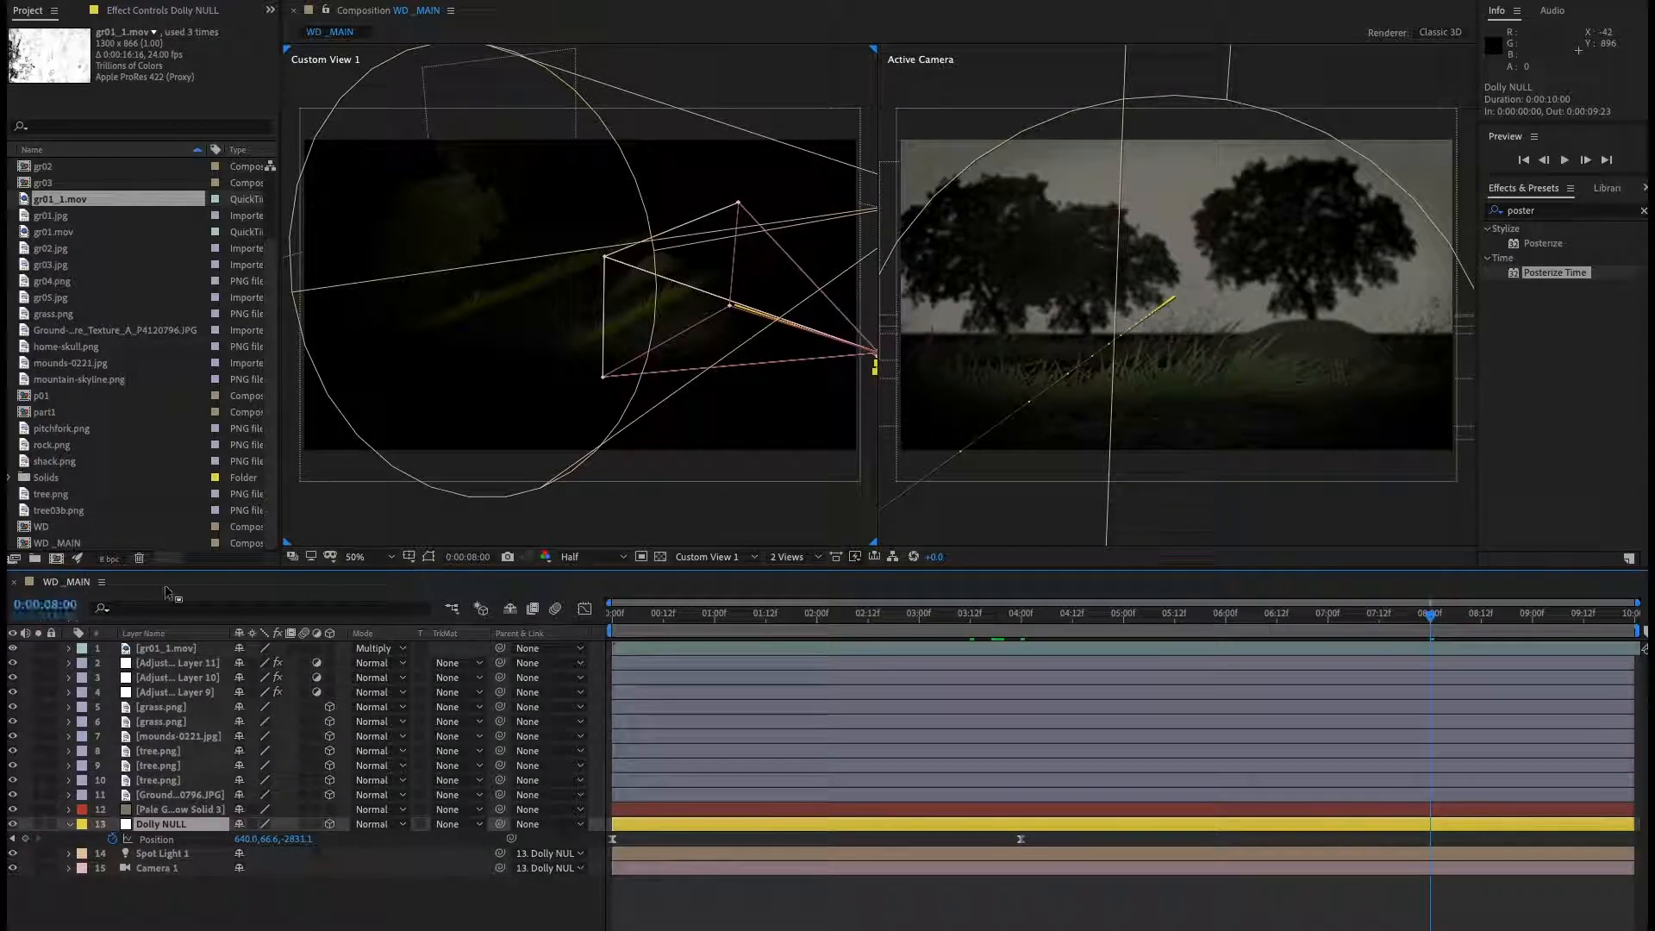
left_click_drag(309, 848, 147, 848)
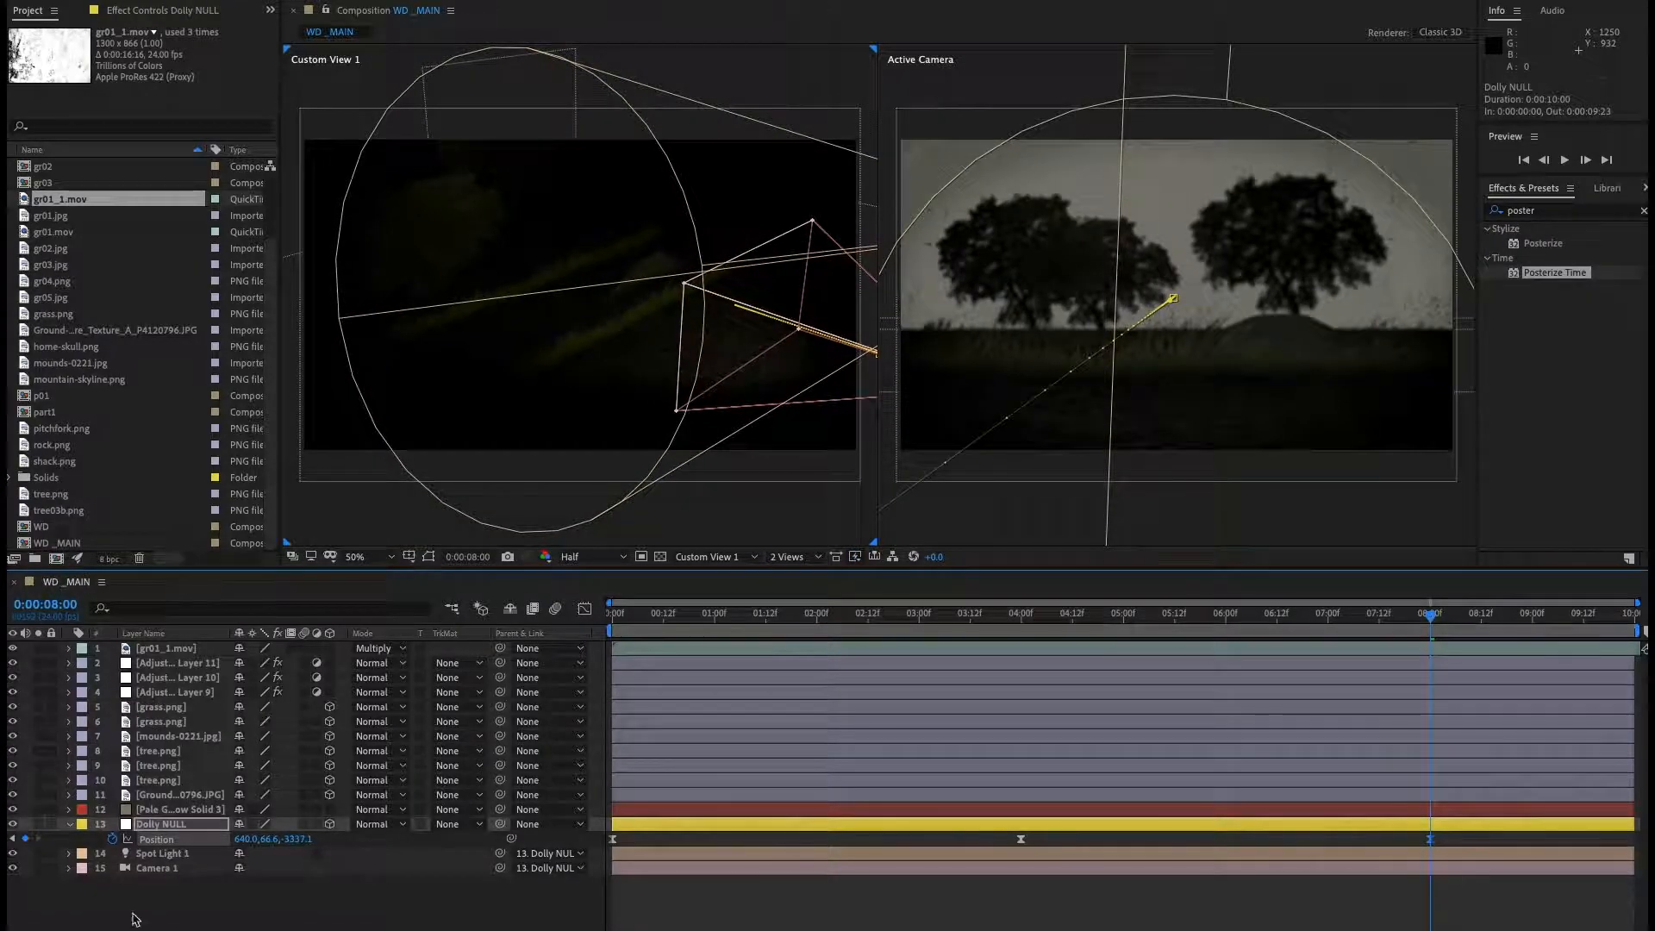
left_click_drag(302, 847, 173, 847)
left_click_drag(7, 894, 10, 894)
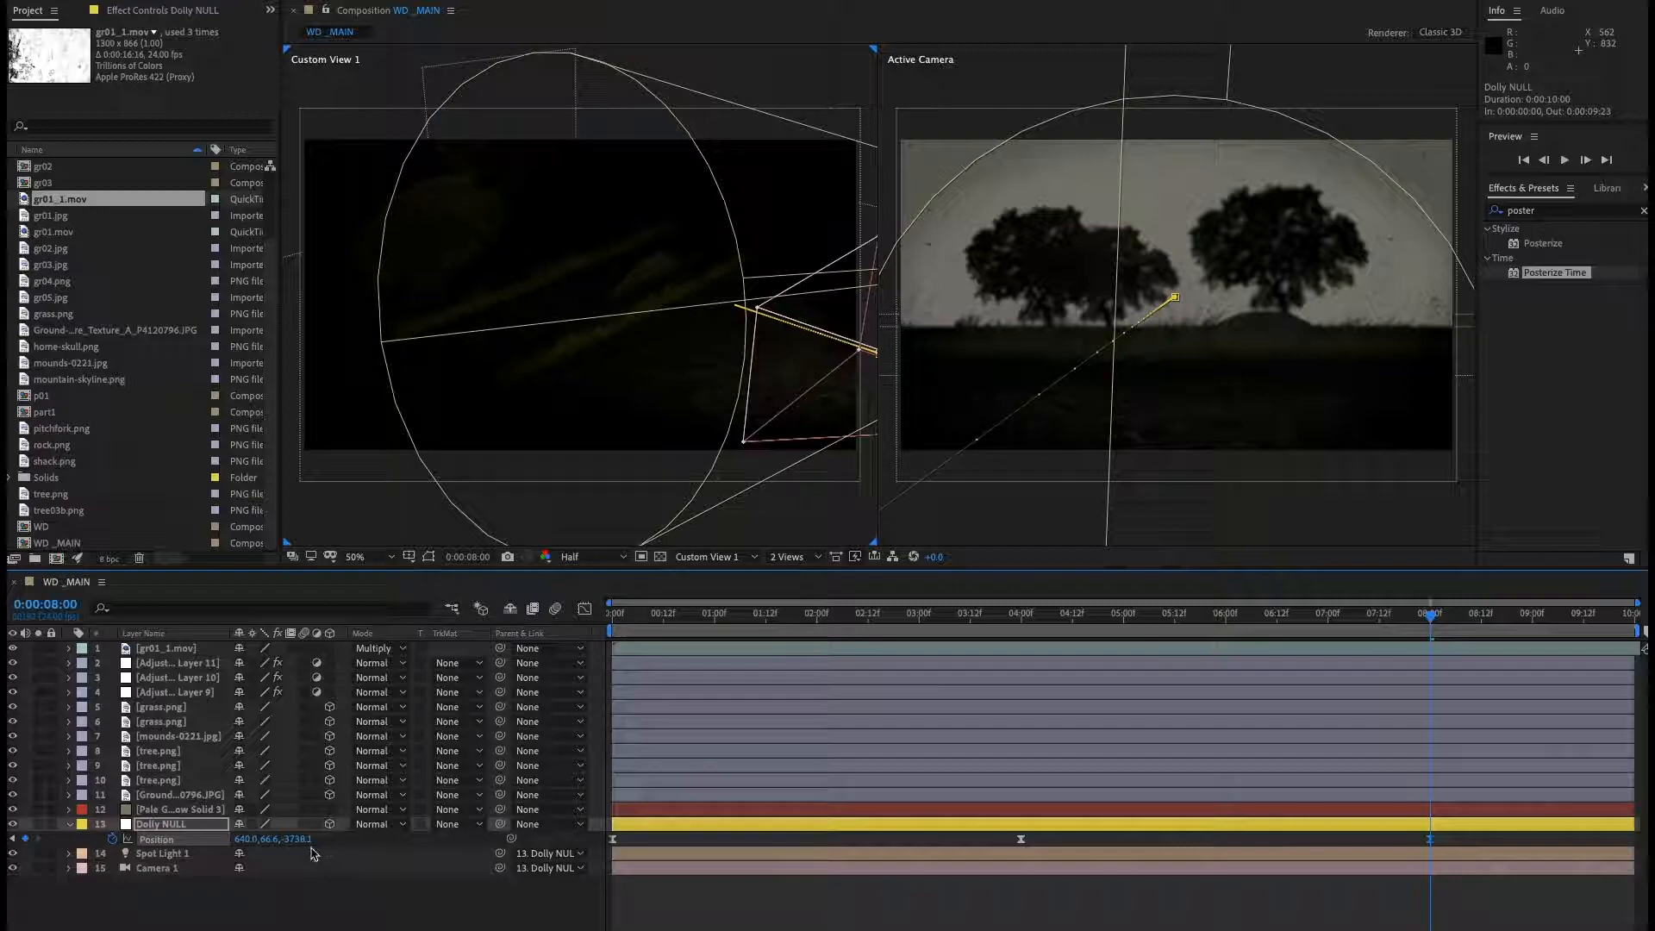
left_click_drag(301, 844, 51, 860)
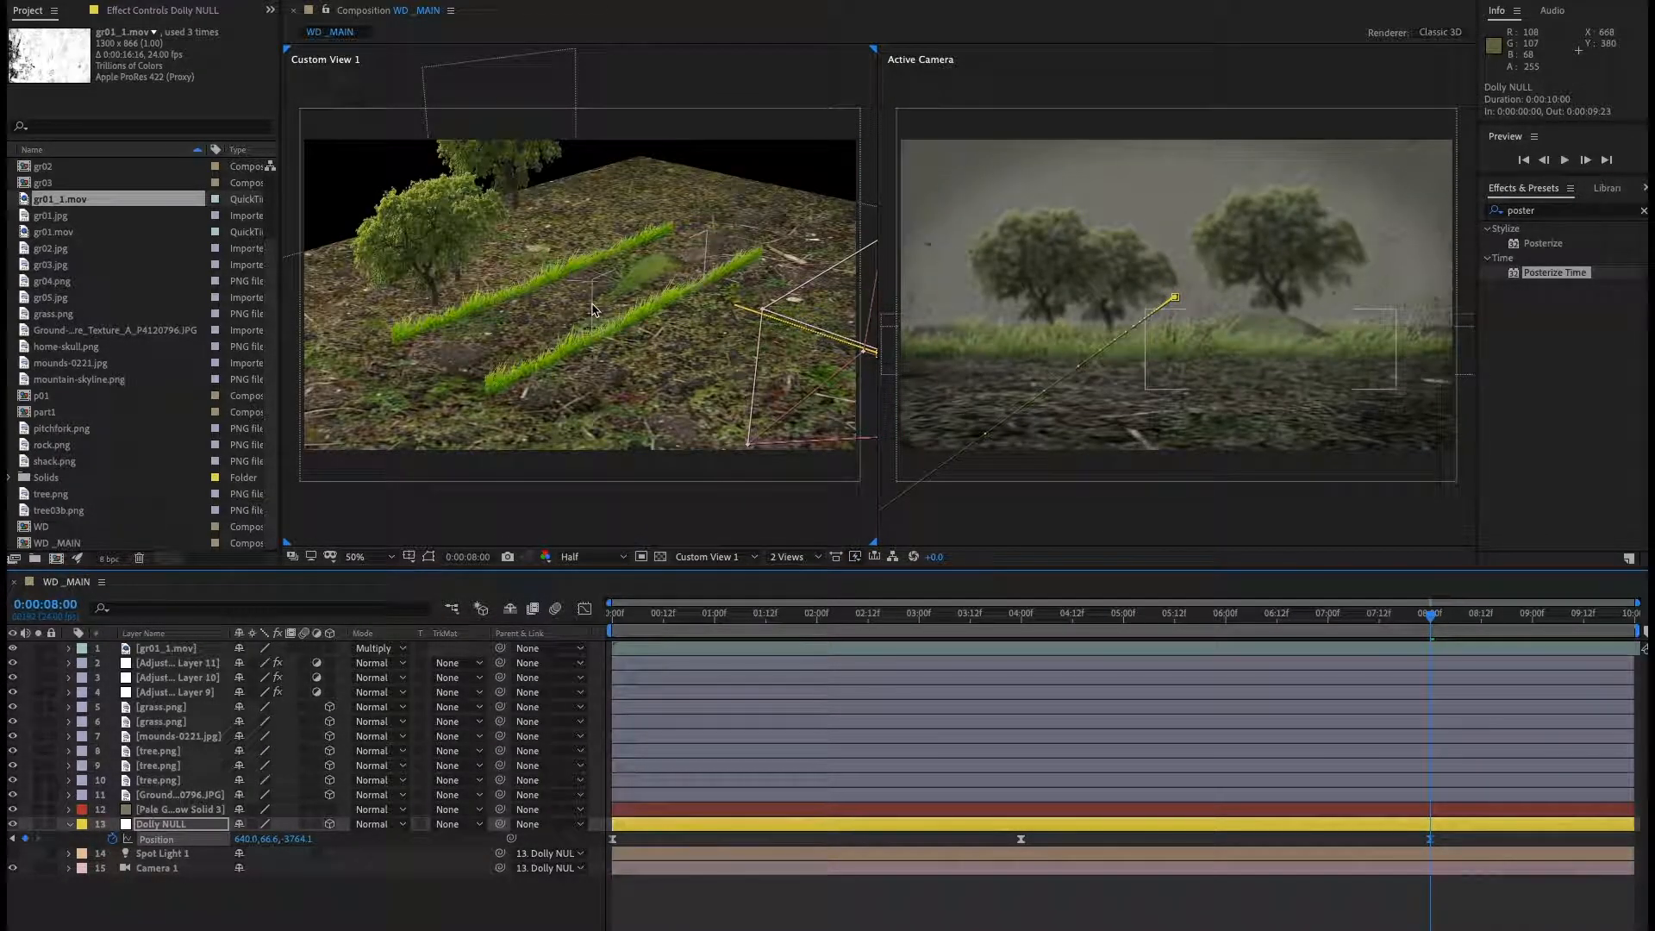
Enlarge the ground texture layer and move it further back so it fills more of the scene.
left_click_drag(595, 275, 473, 407)
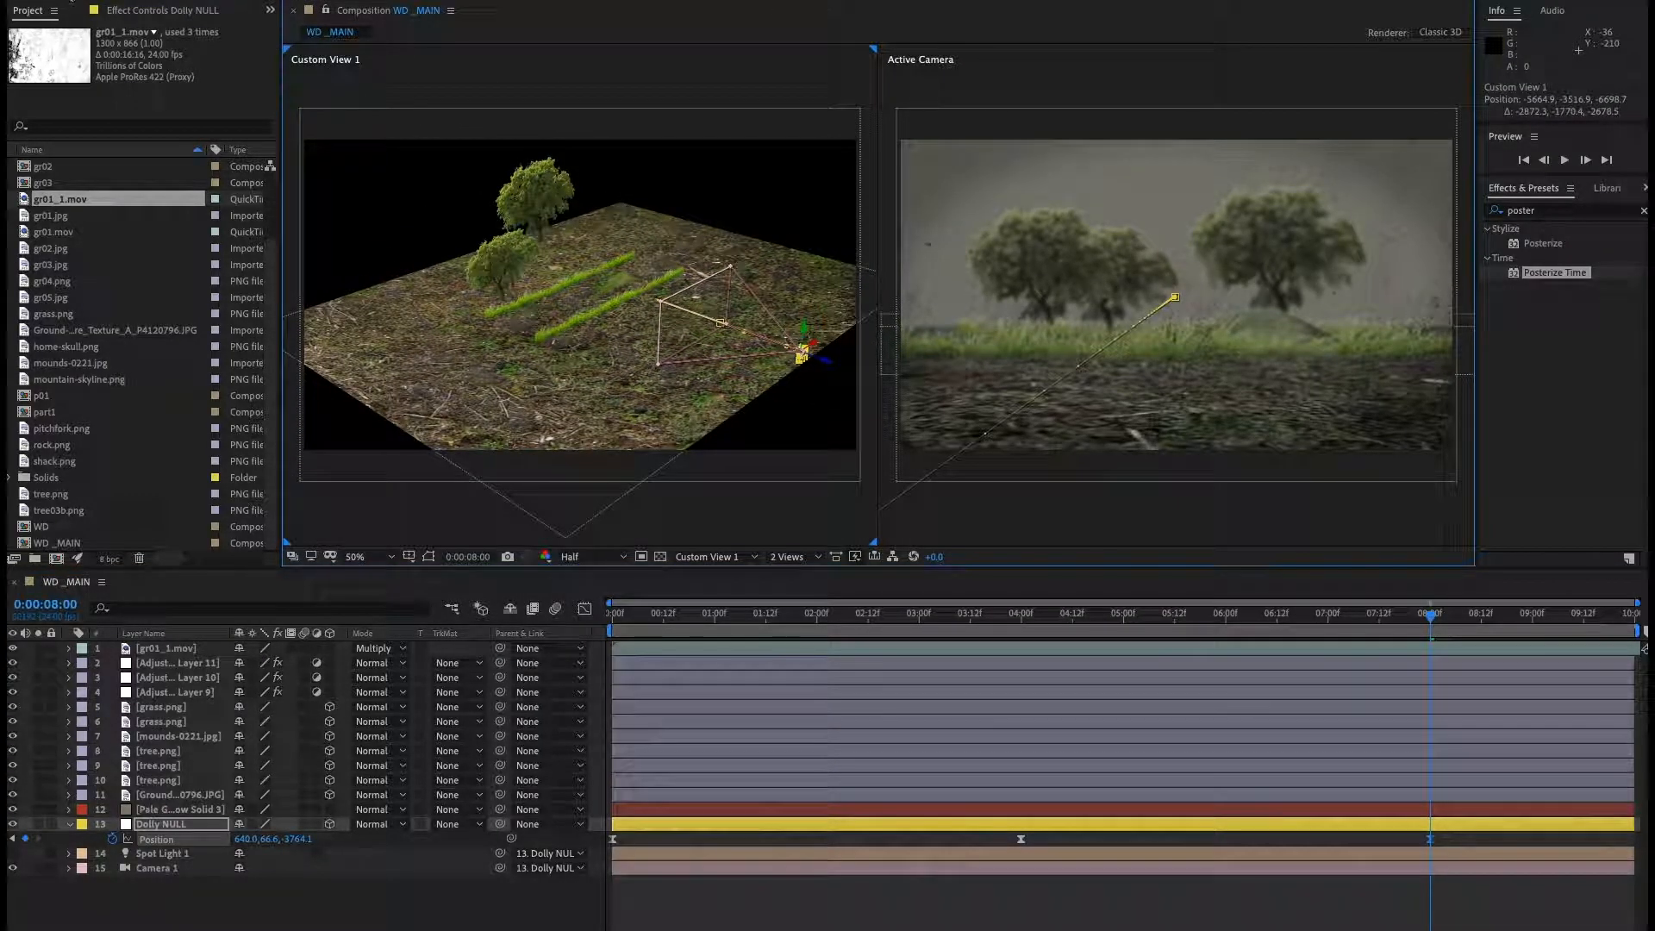
left_click(396, 319)
left_click_drag(793, 381, 908, 426)
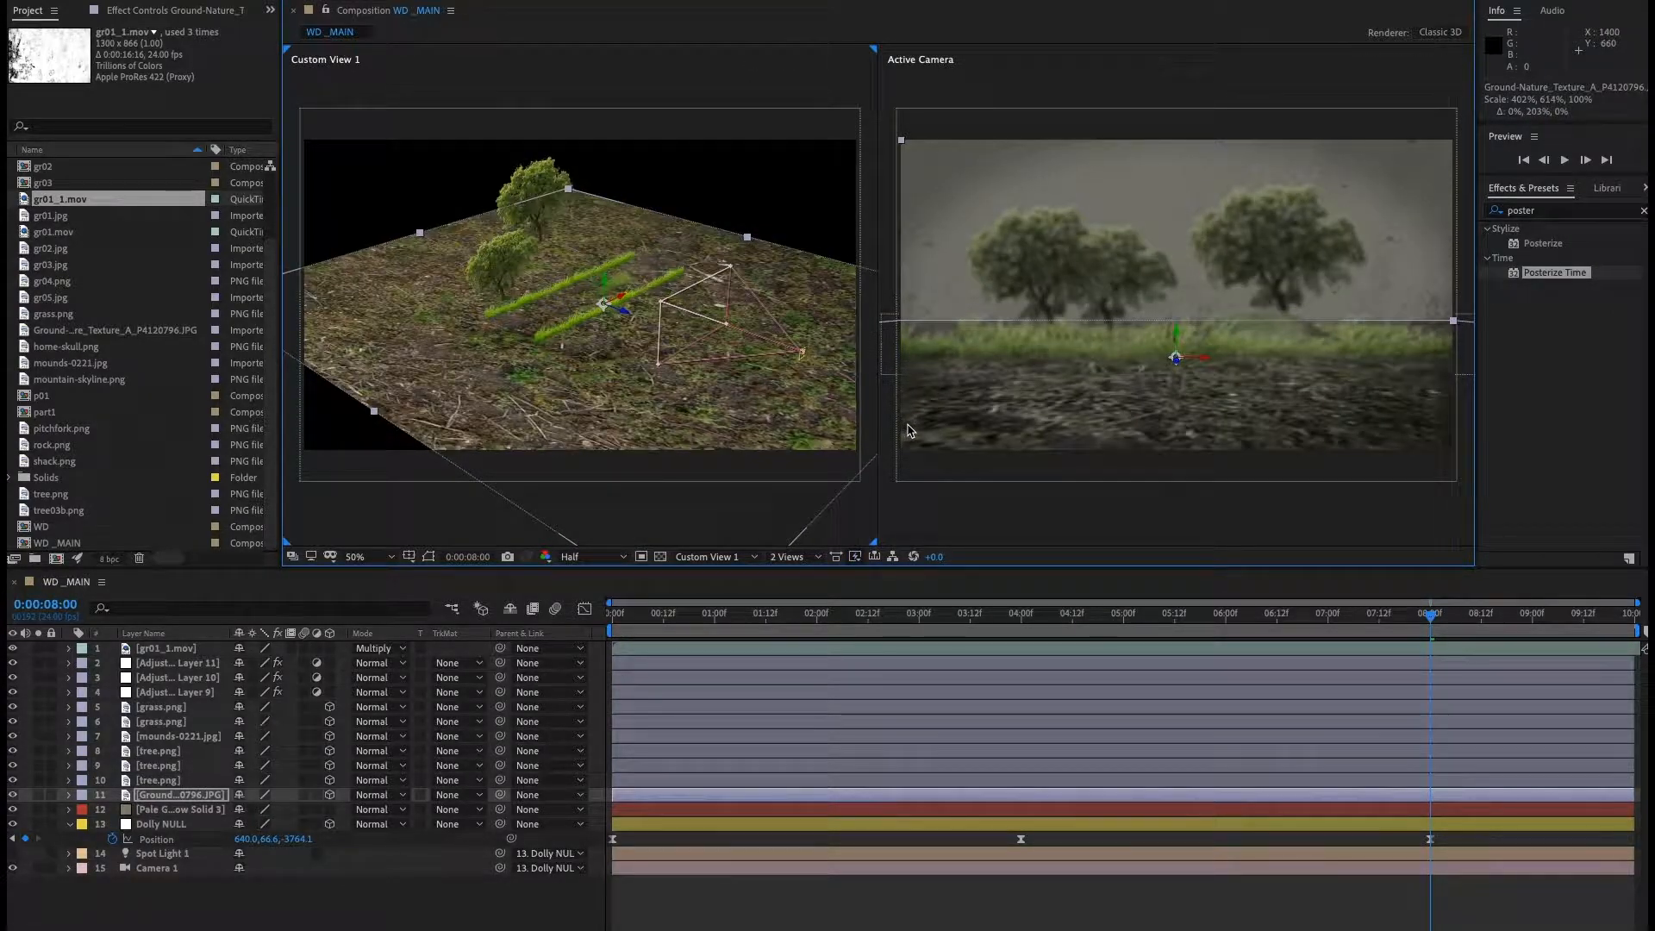
left_click_drag(627, 319, 807, 408)
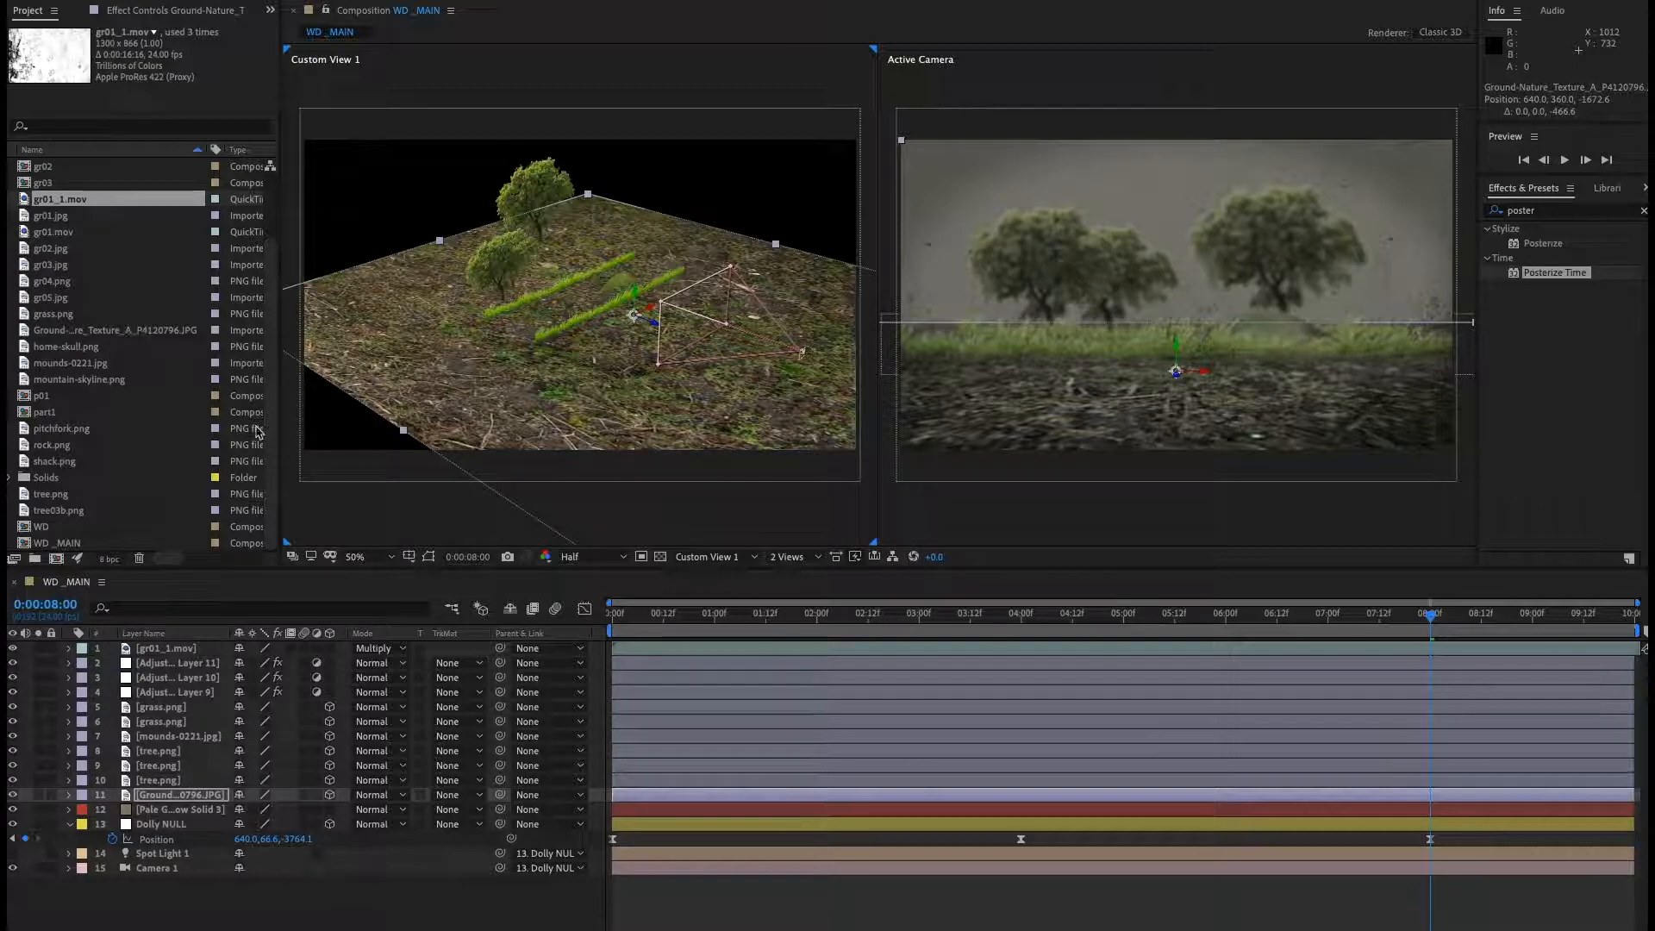
Preview the mountain-skyline.png footage and add it to the composition above the grass layers.
left_click(95, 380)
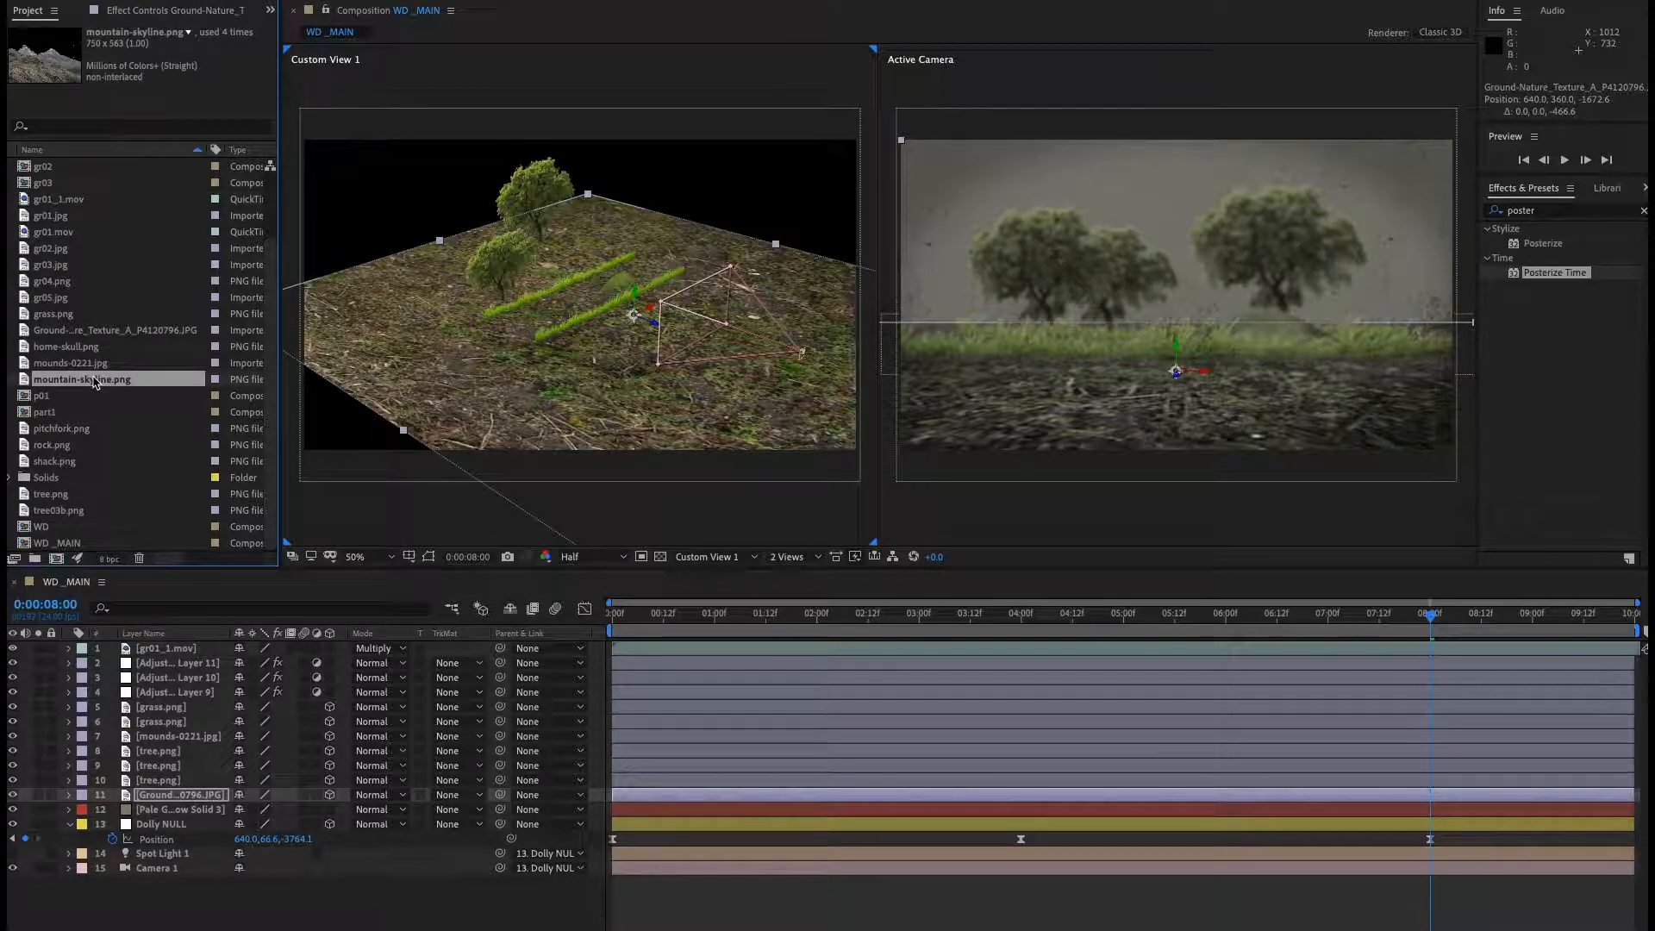
double_click(119, 380)
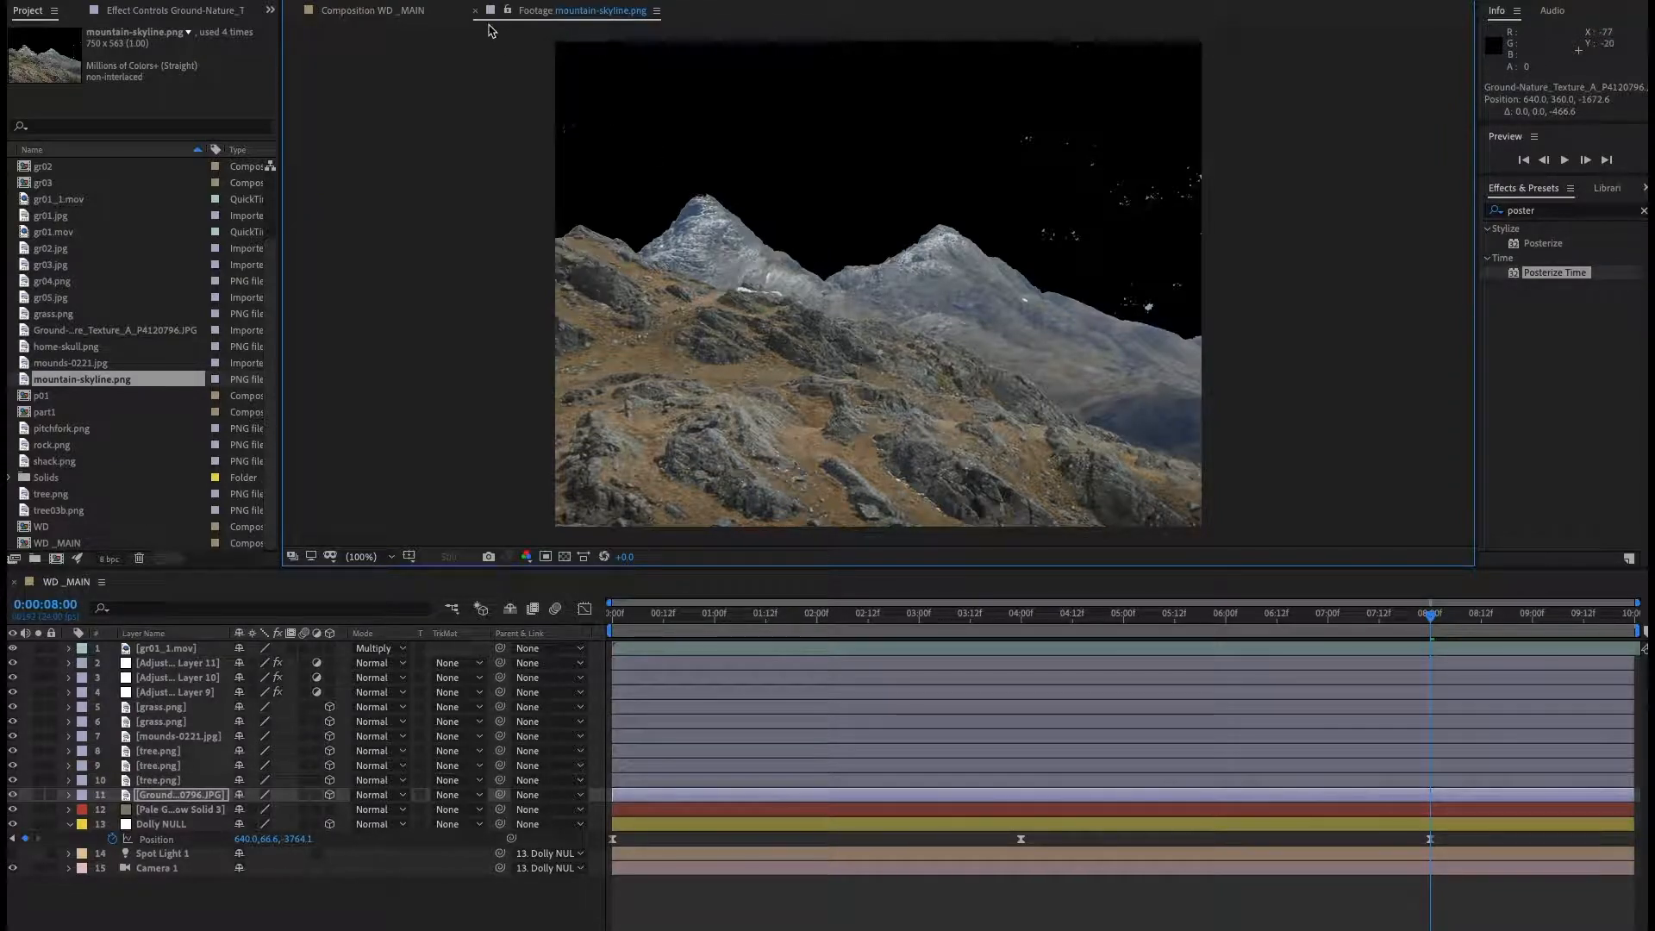
left_click(474, 11)
left_click_drag(120, 386, 211, 700)
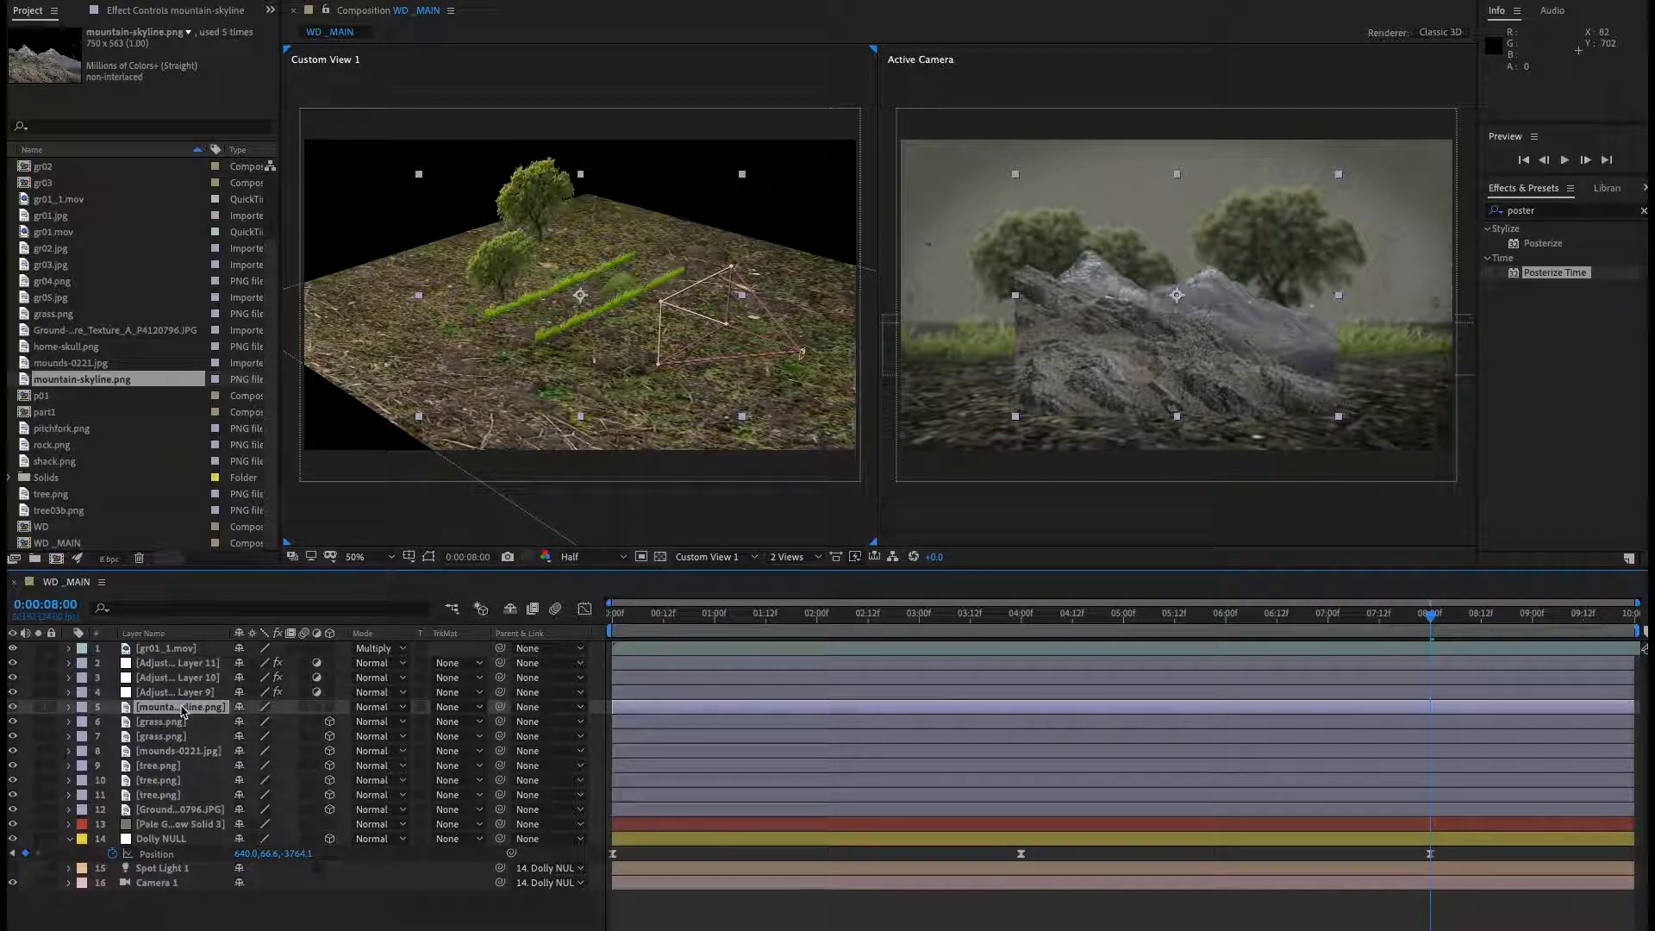
Move the mountain-skyline layer's anchor point down by 104 pixels in its layer view.
double_click(182, 709)
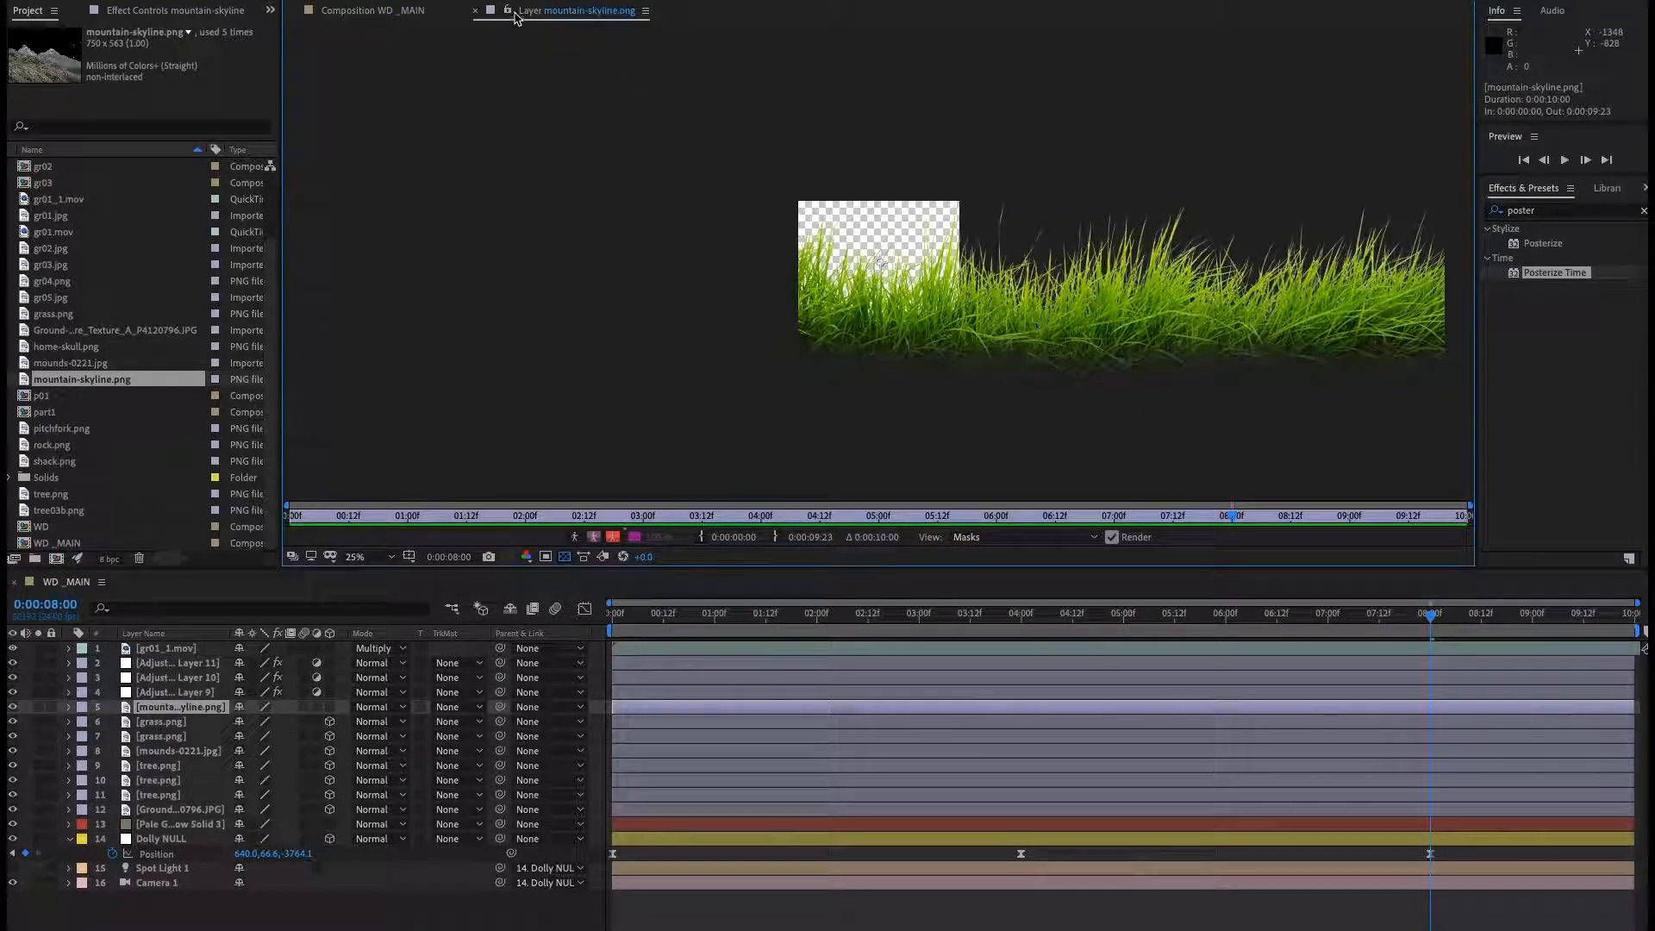
key("comma")
scroll(887, 255, "up", 6)
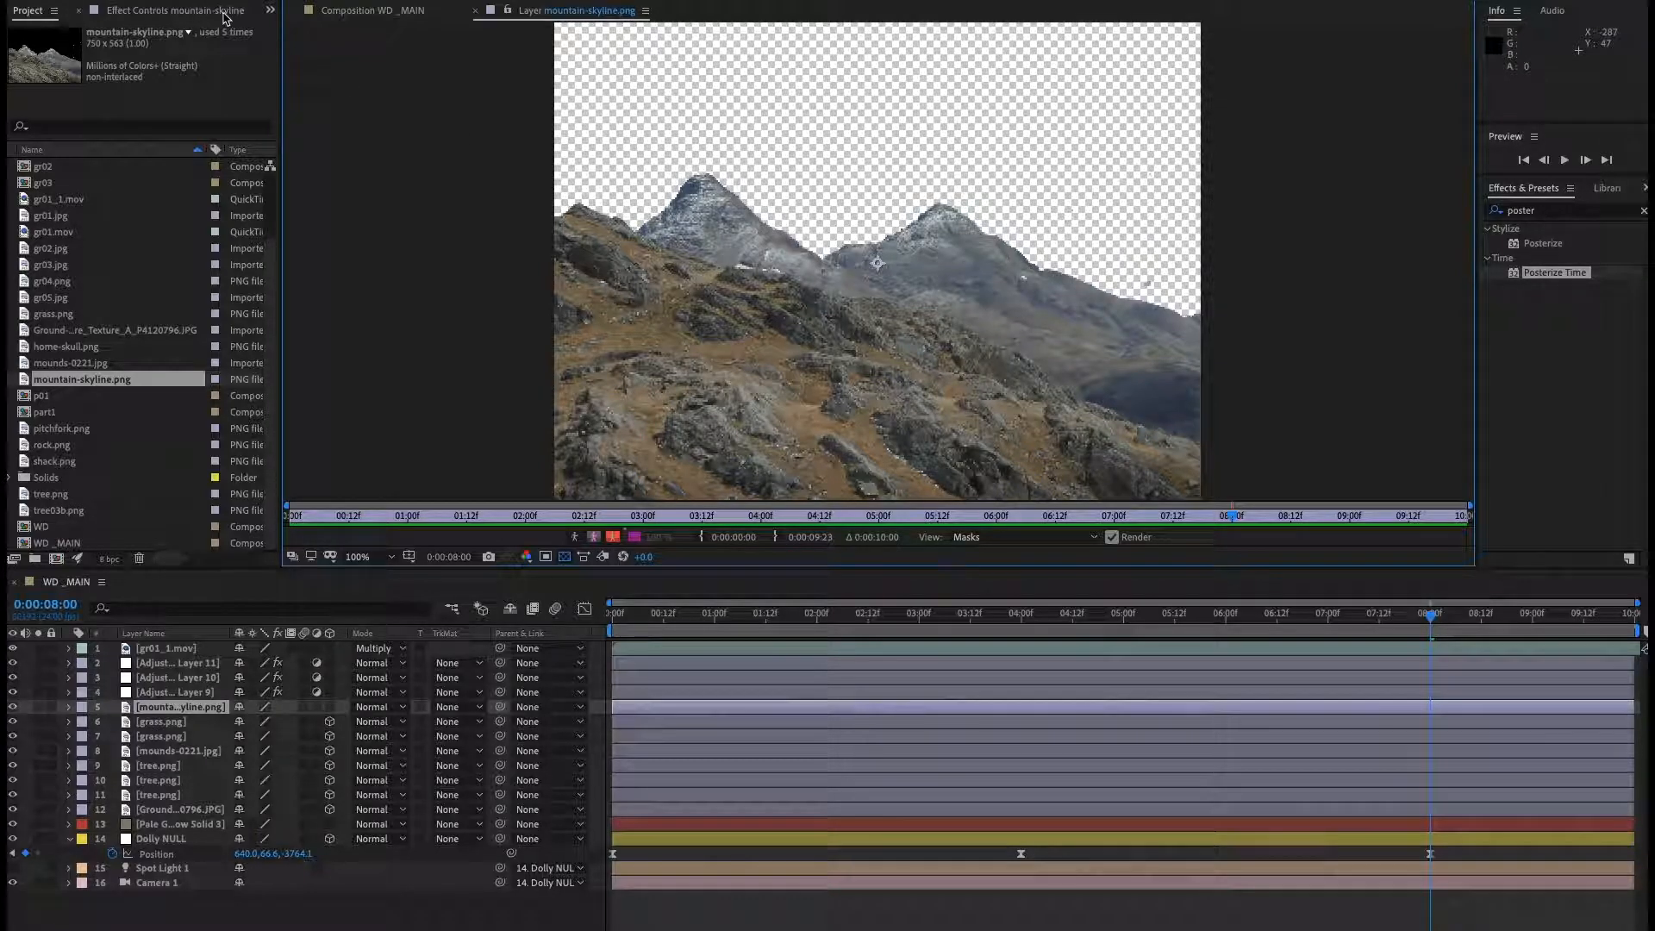
left_click_drag(873, 300, 873, 357)
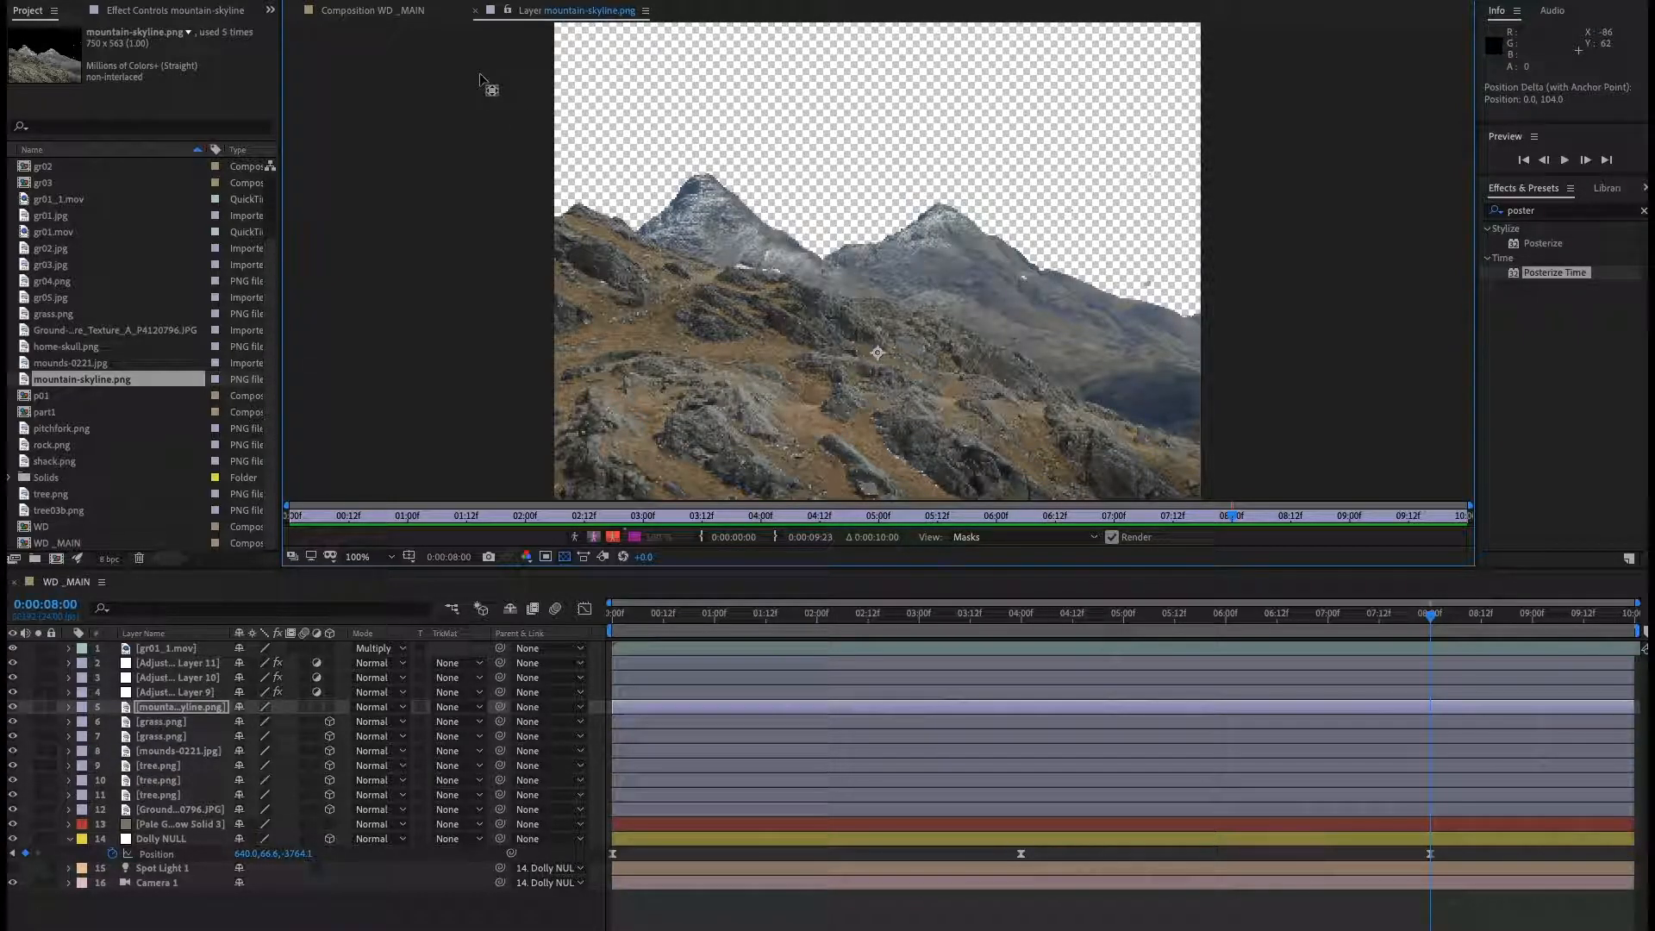
left_click(479, 11)
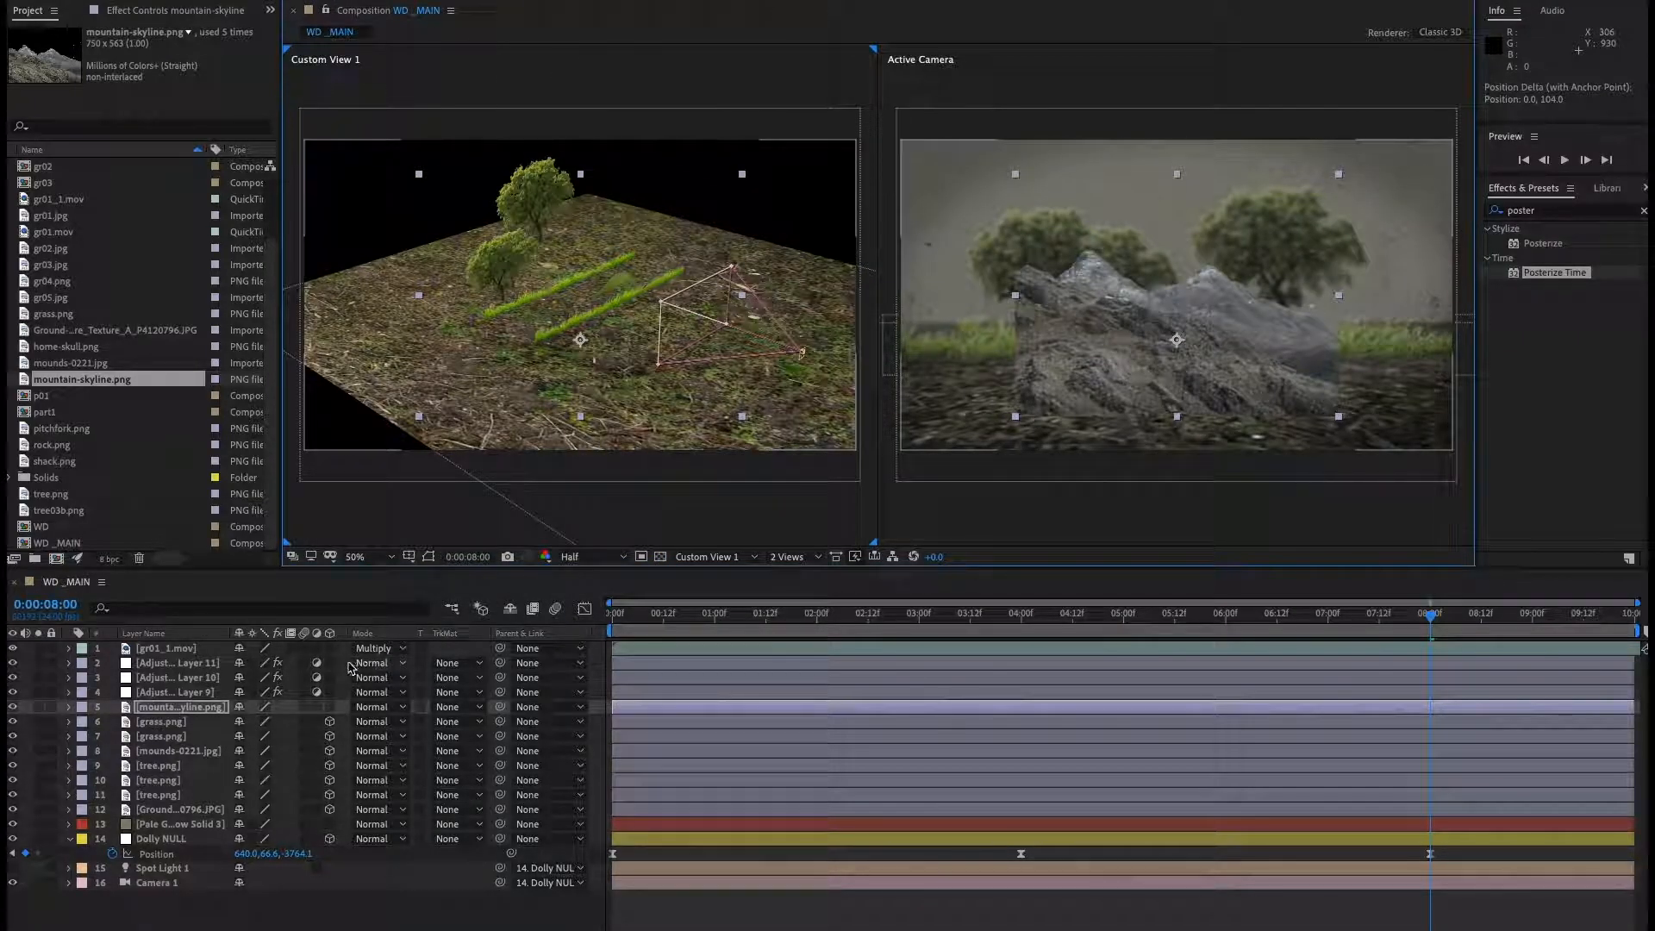
Make the mountain-skyline layer 3D and move it onto the ground in front of the camera.
left_click(319, 714)
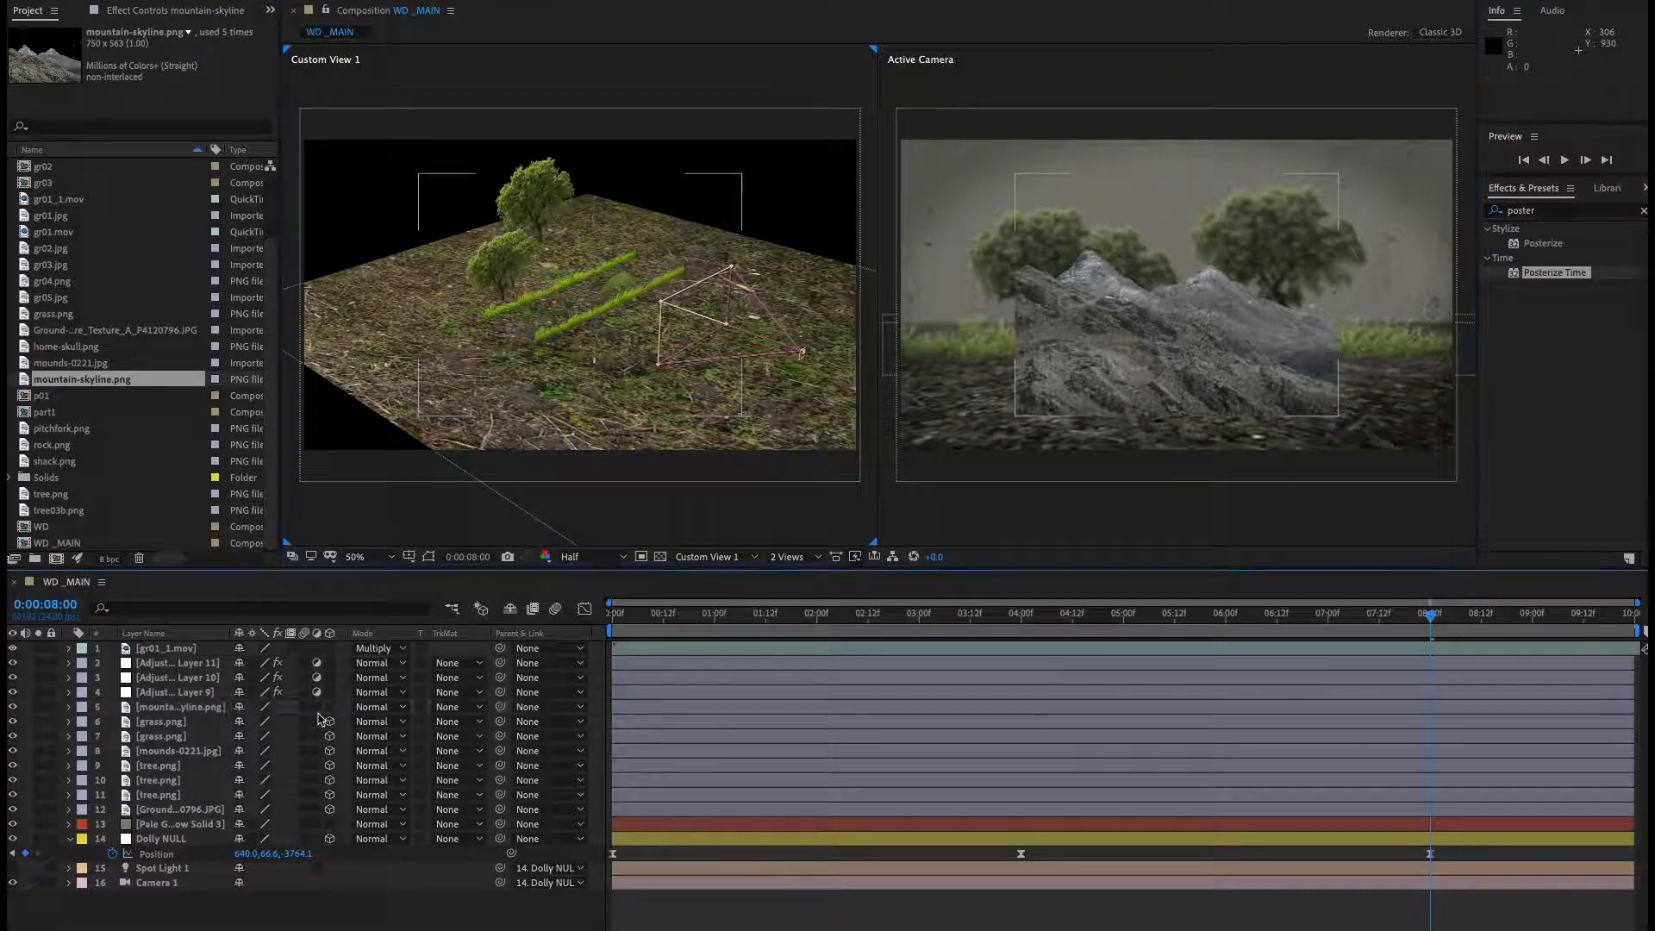
left_click(330, 707)
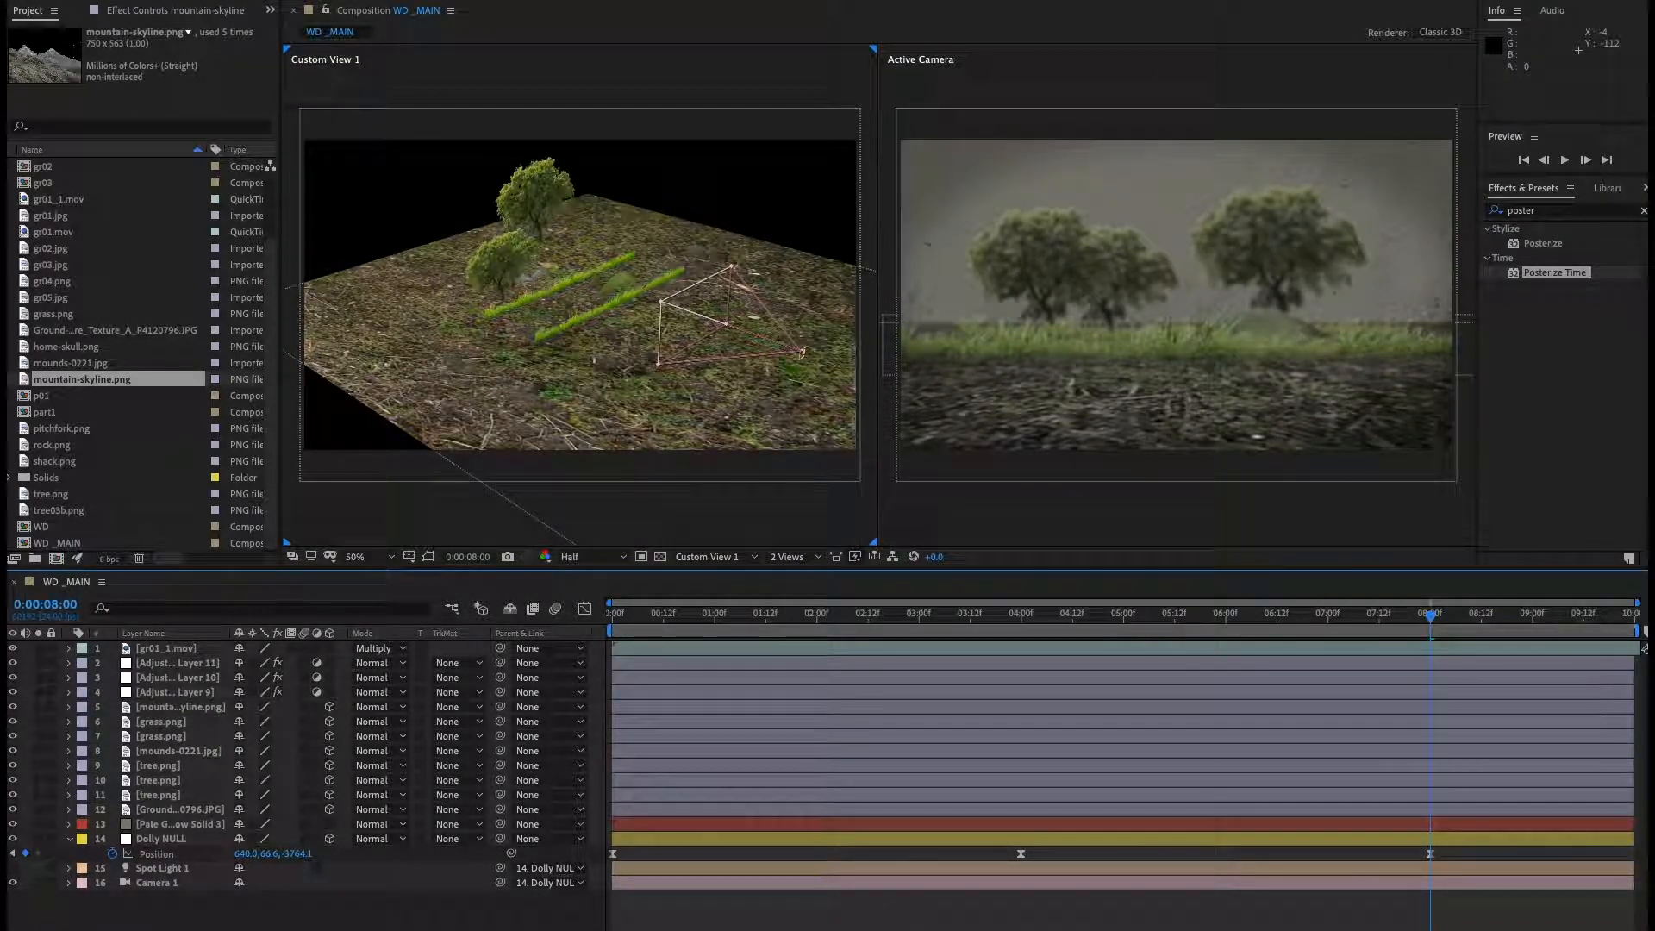
left_click(207, 708)
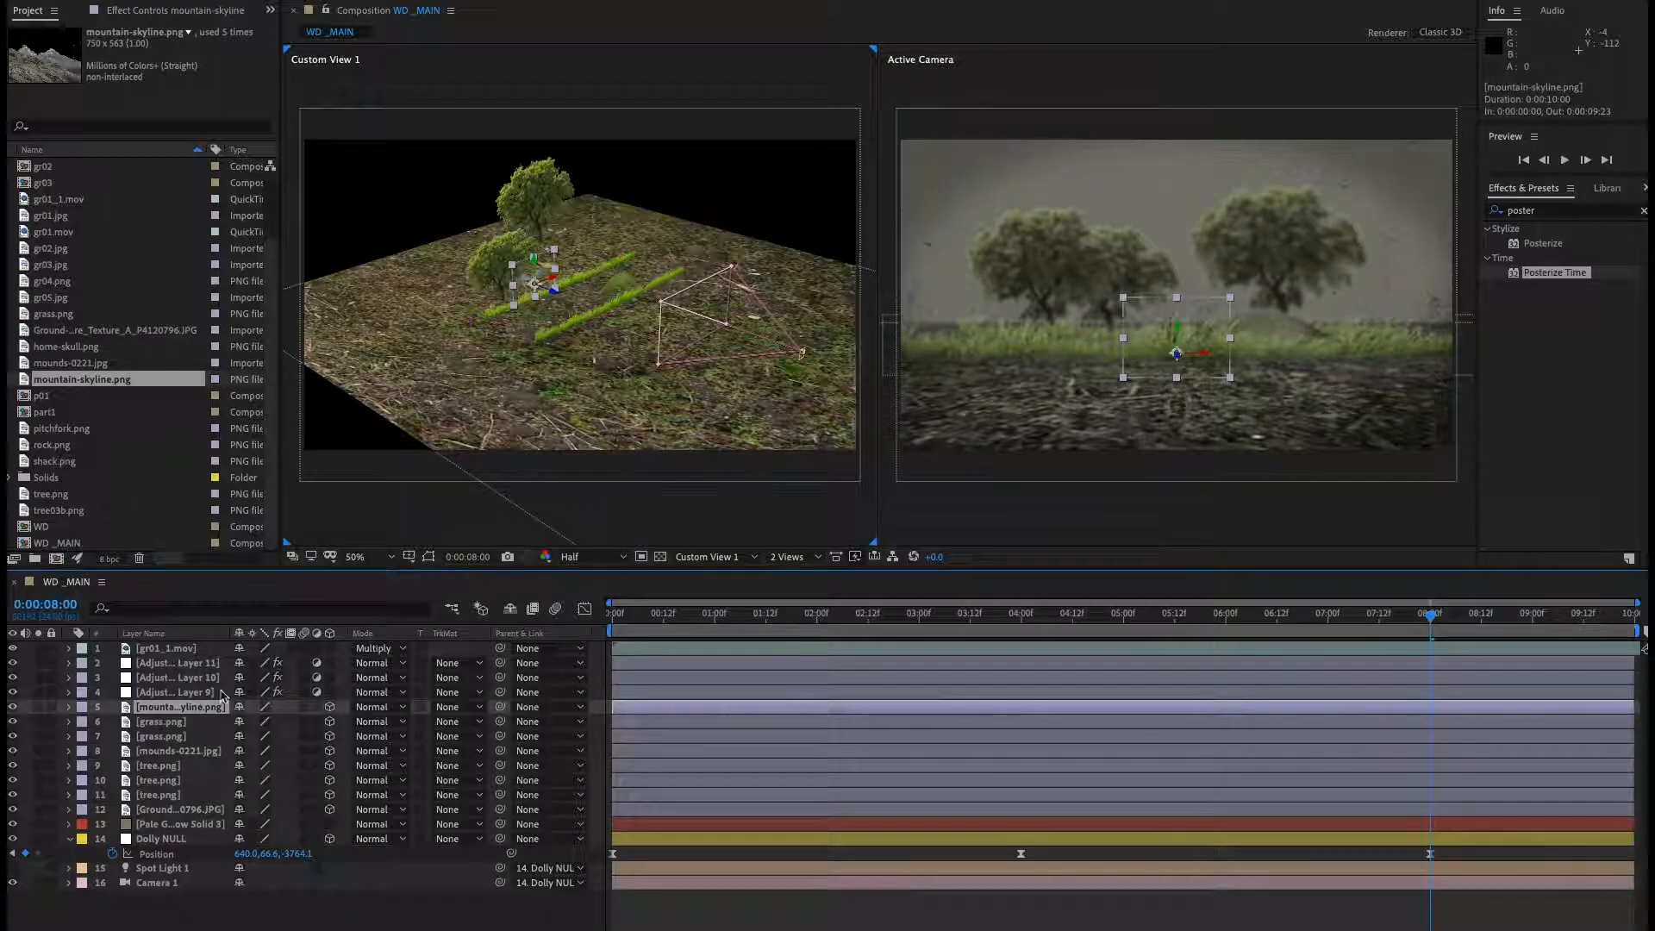
left_click_drag(553, 289, 1654, 690)
Scale the mountain-skyline layer to 241%.
left_click(212, 708)
key("s")
left_click_drag(267, 723, 437, 724)
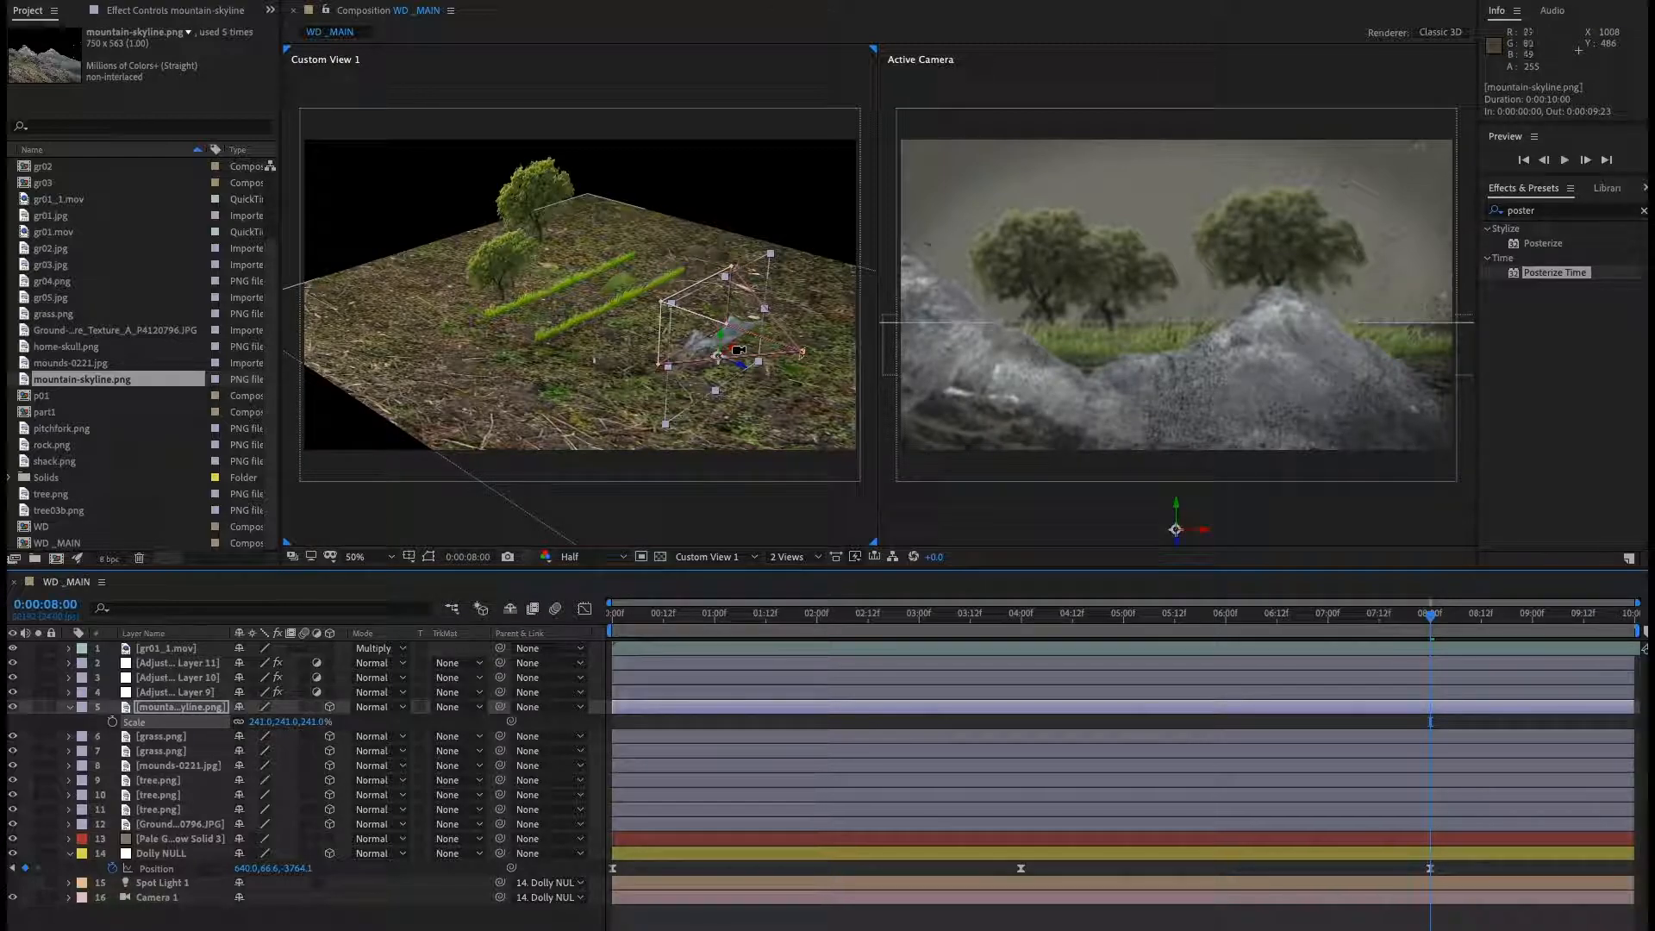
right_click(733, 347)
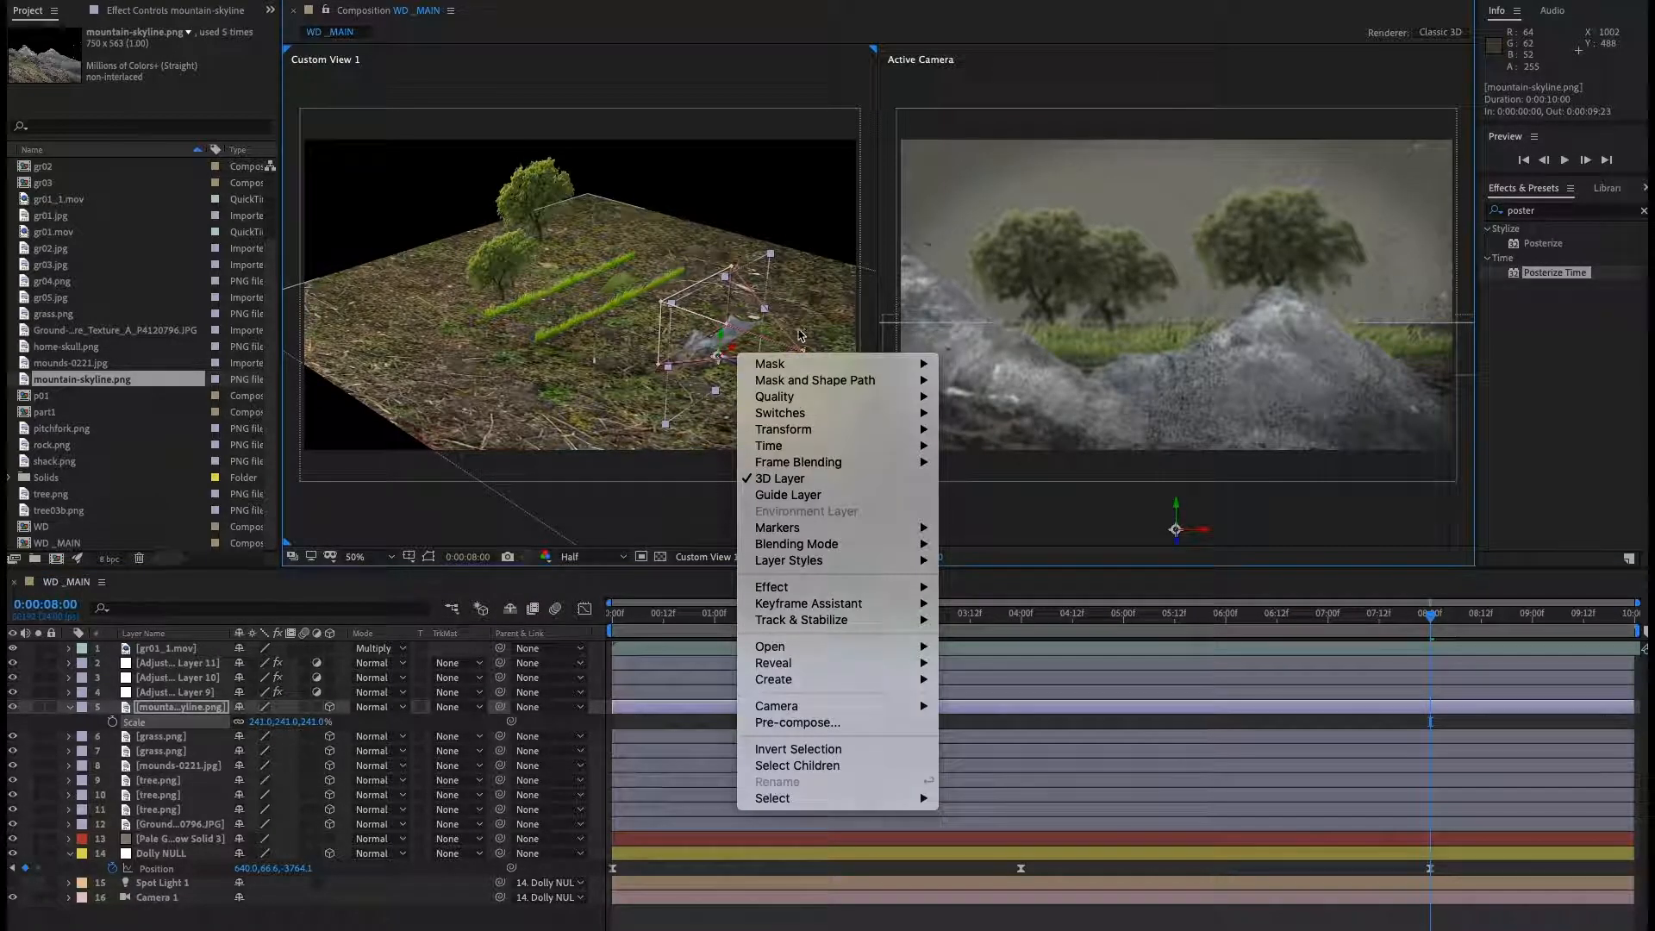
key("Escape")
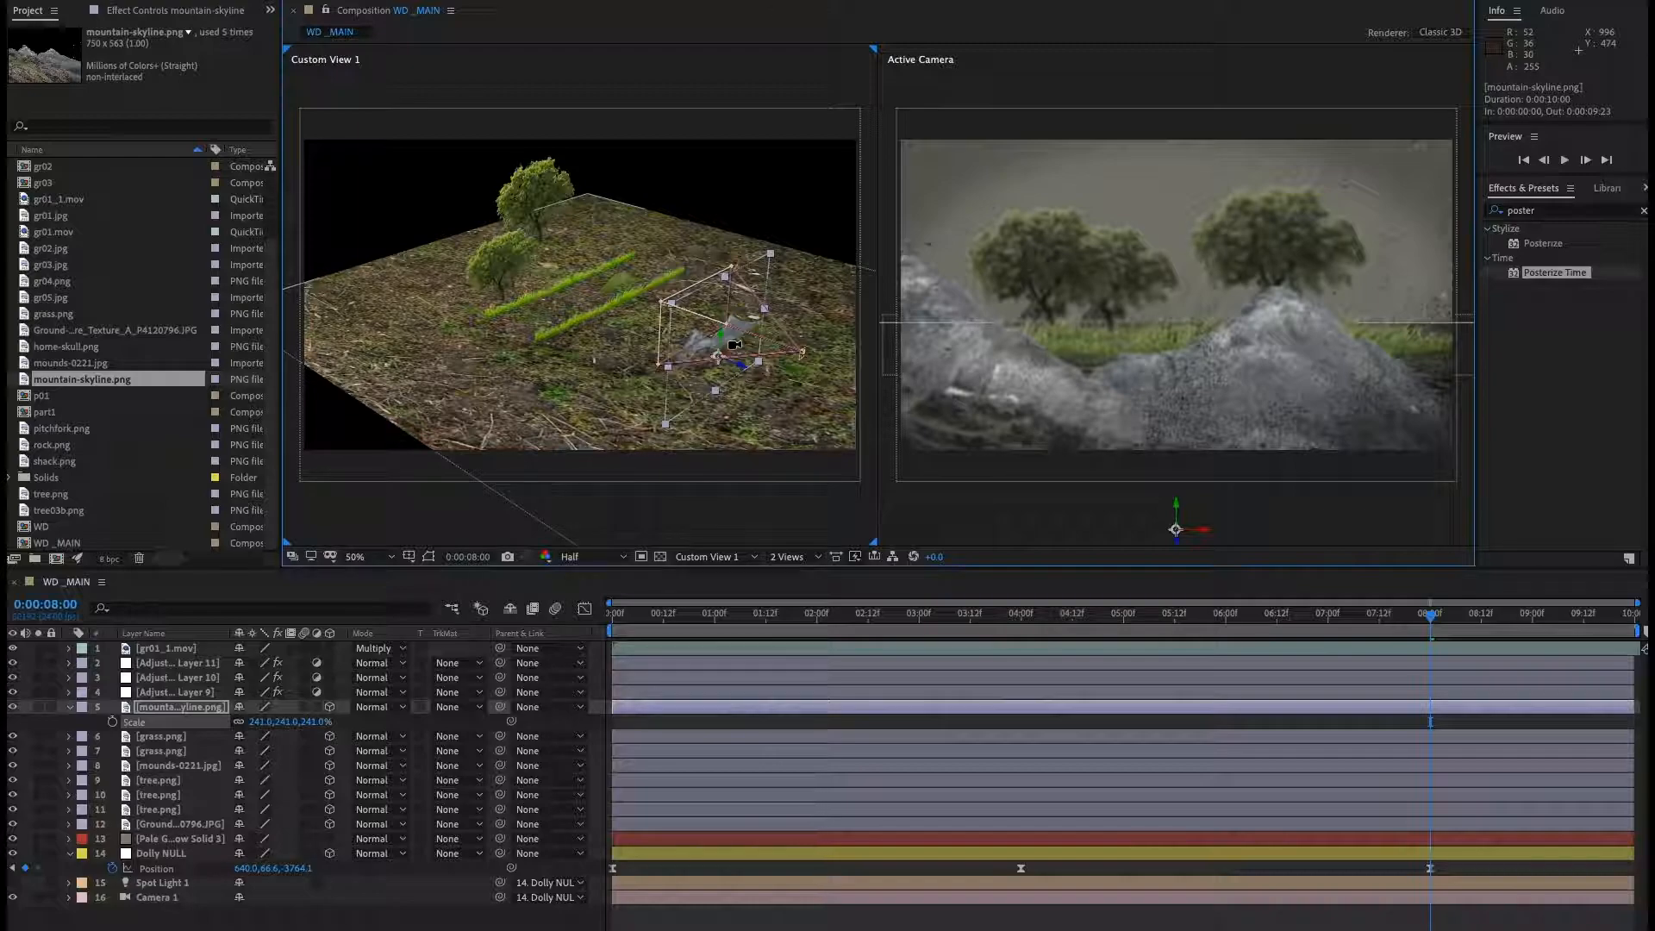
left_click_drag(733, 345, 587, 292)
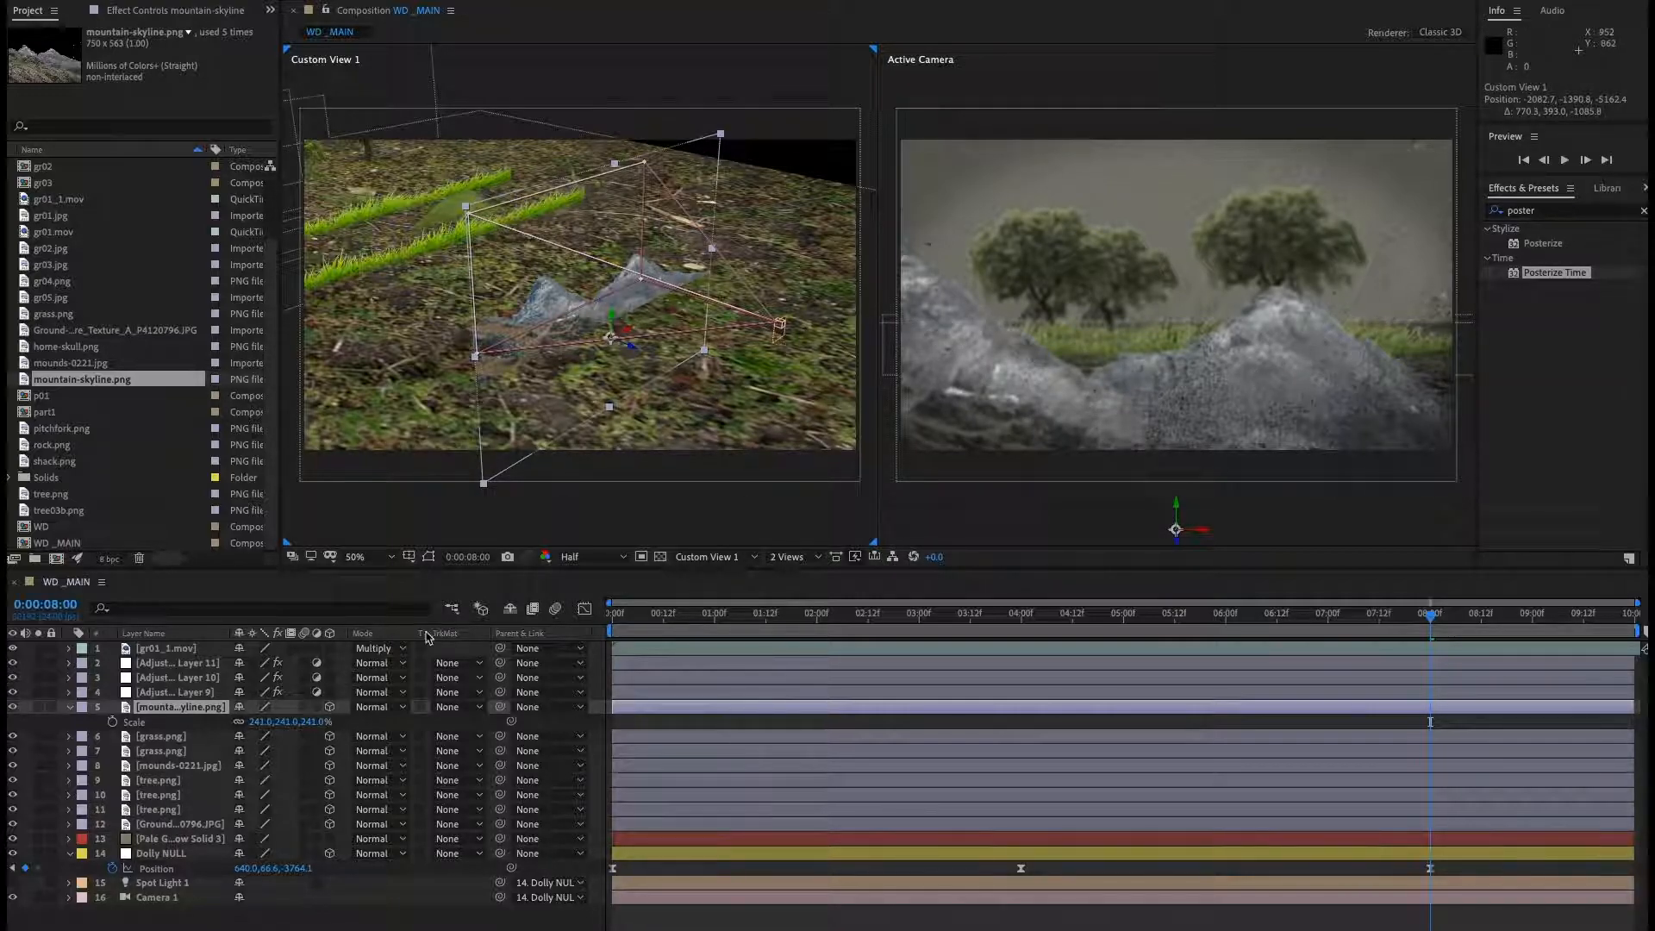
Draw a mask around the left mountain peak of the mountain-skyline layer, then duplicate the masked layer.
double_click(168, 707)
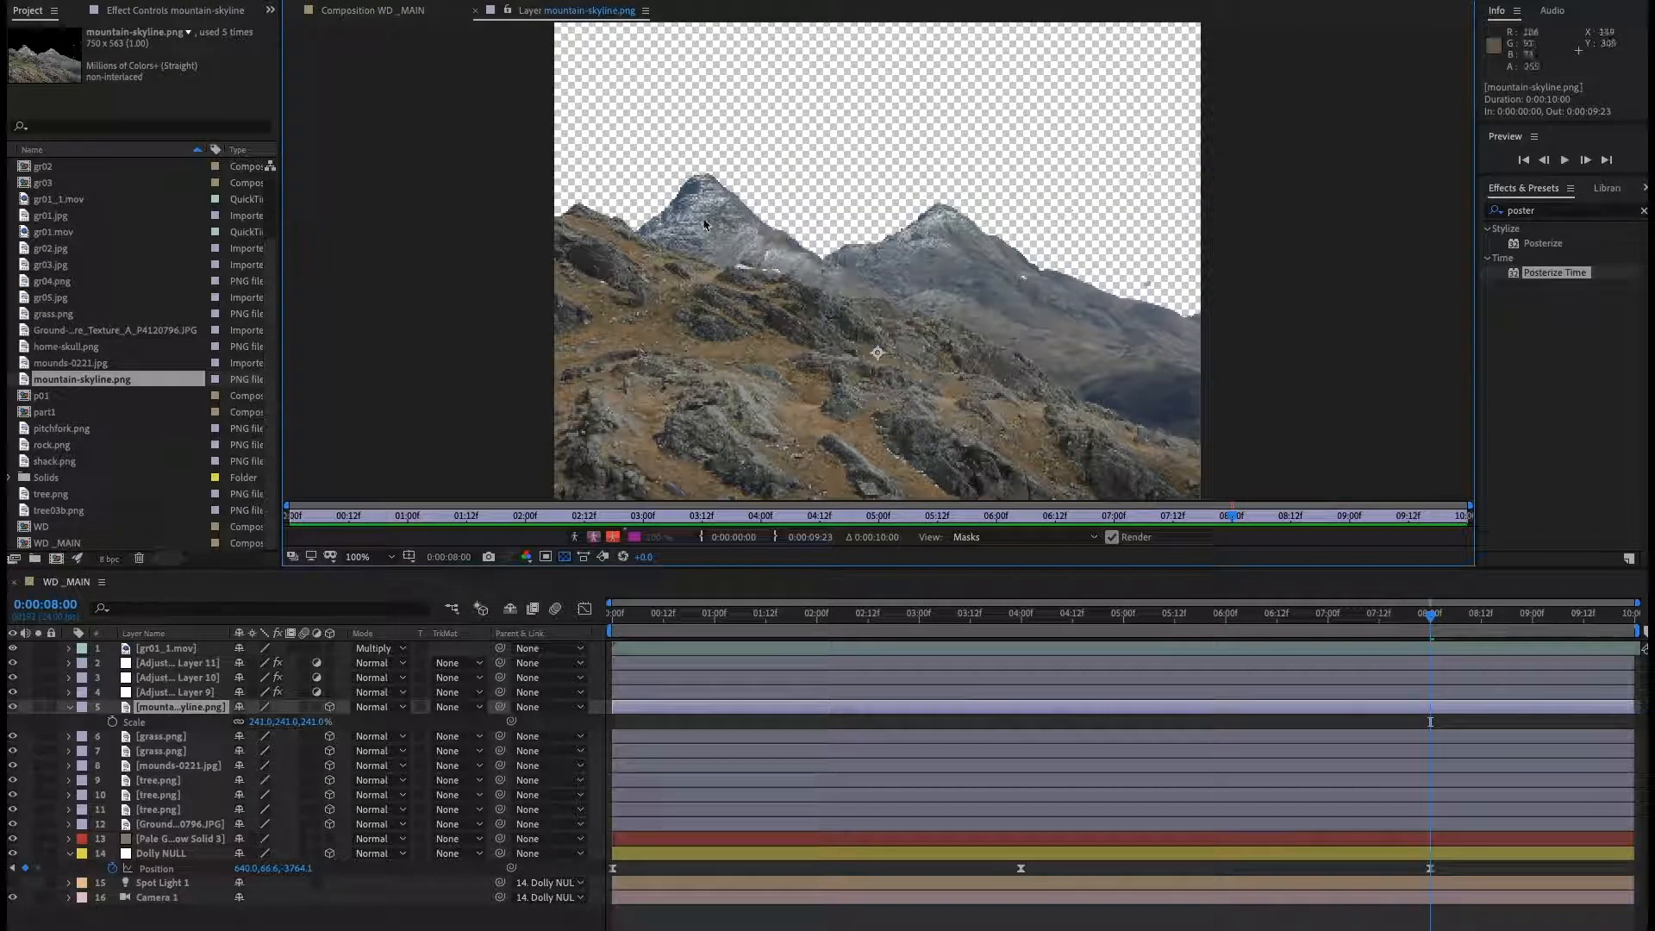
scroll(779, 249, "up", 2)
left_click_drag(780, 249, 793, 256)
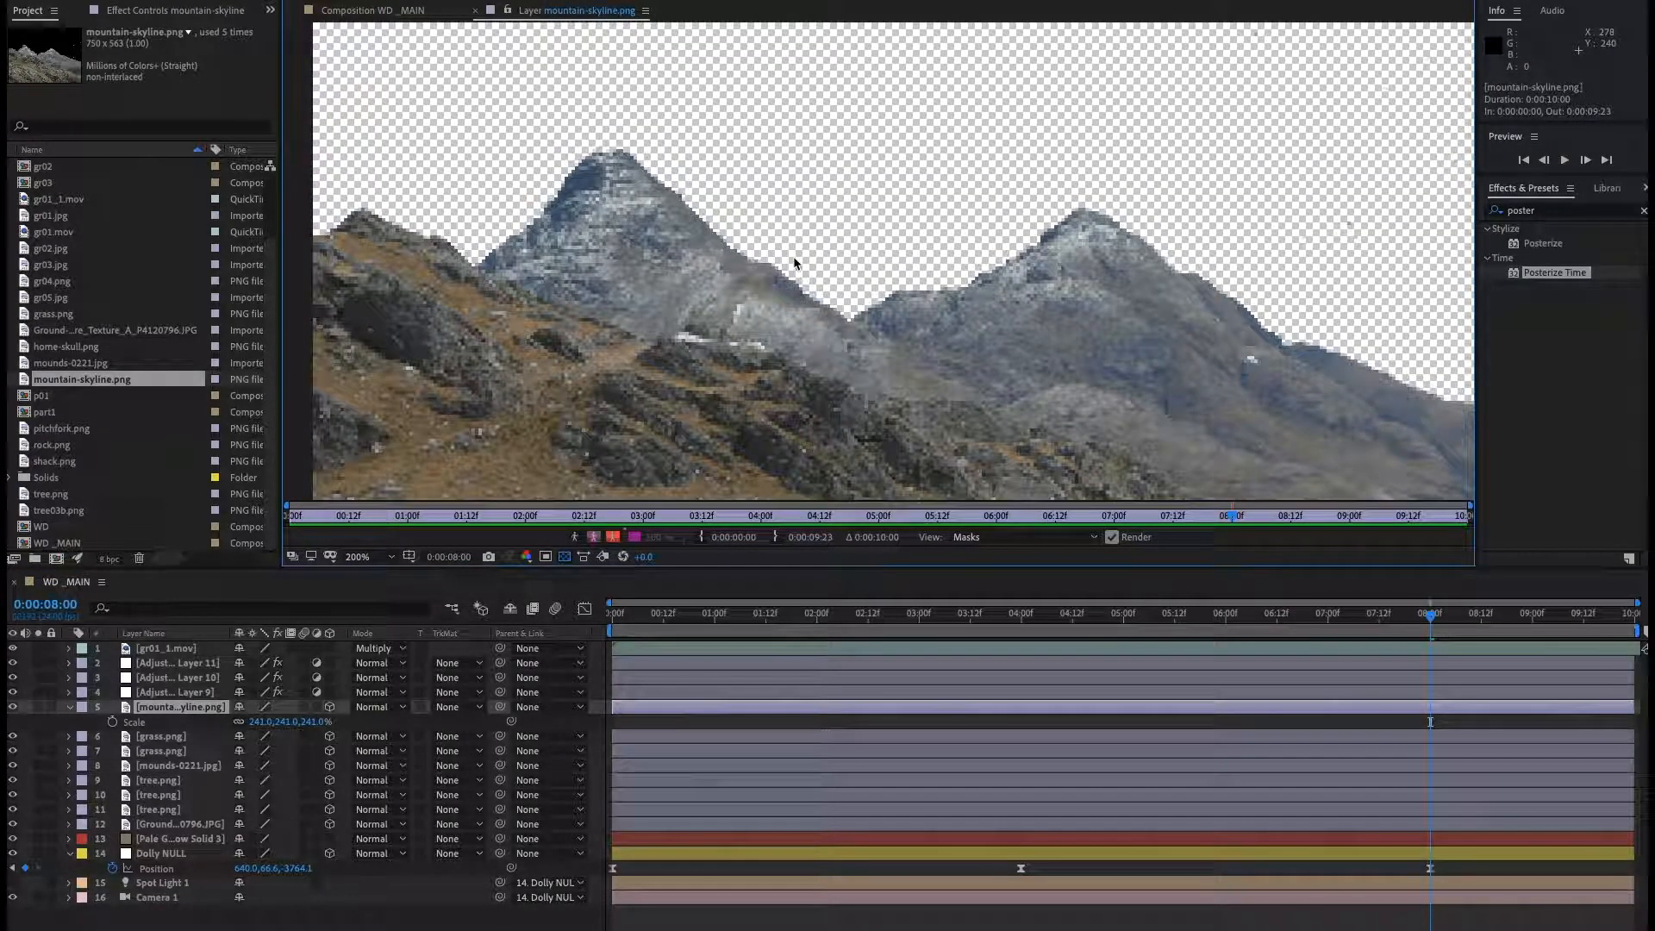
scroll(792, 256, "down", 2)
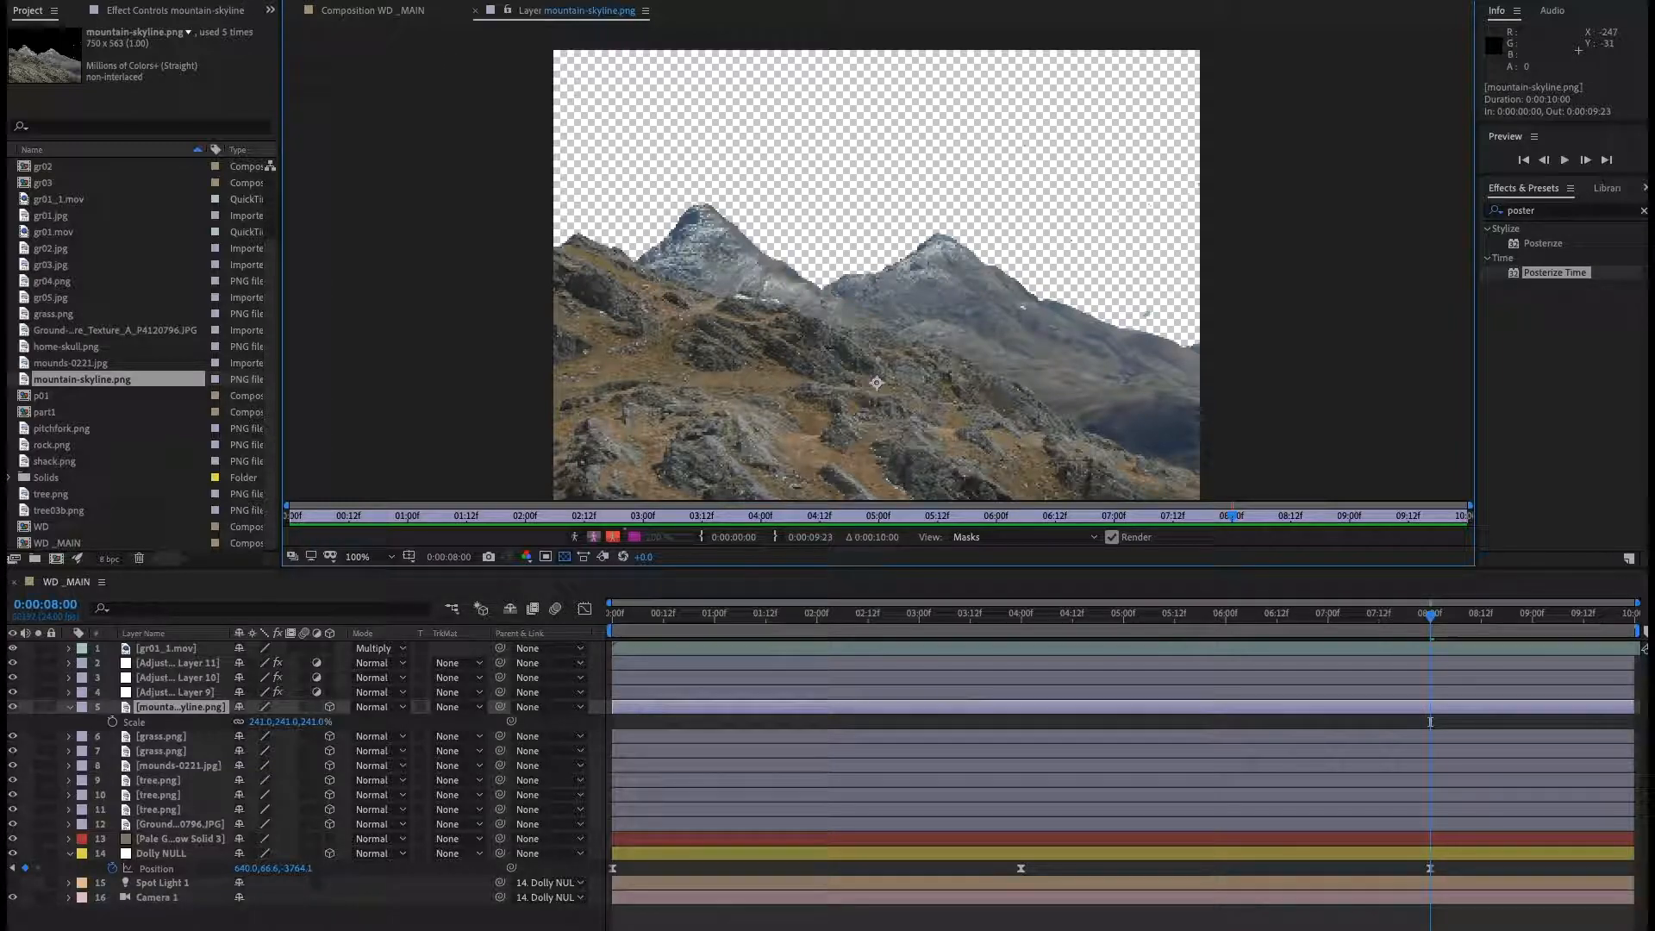
left_click(617, 264)
left_click(656, 235)
left_click_drag(776, 230, 802, 255)
left_click_drag(823, 283, 830, 290)
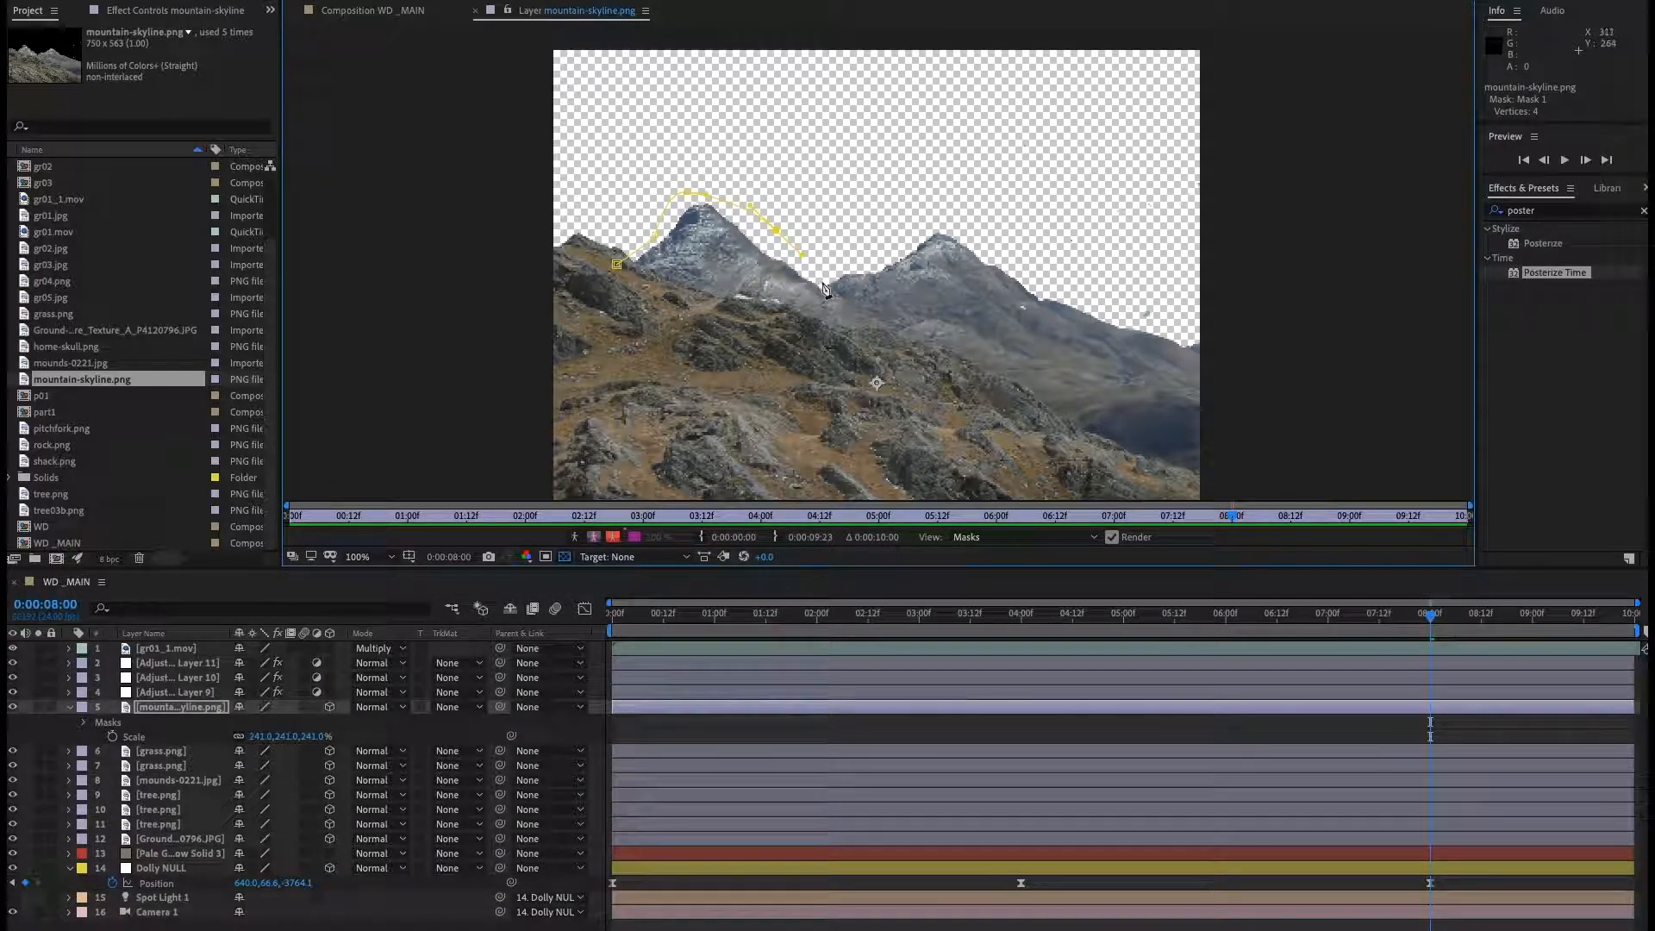
left_click(580, 341)
left_click(573, 300)
left_click(618, 266)
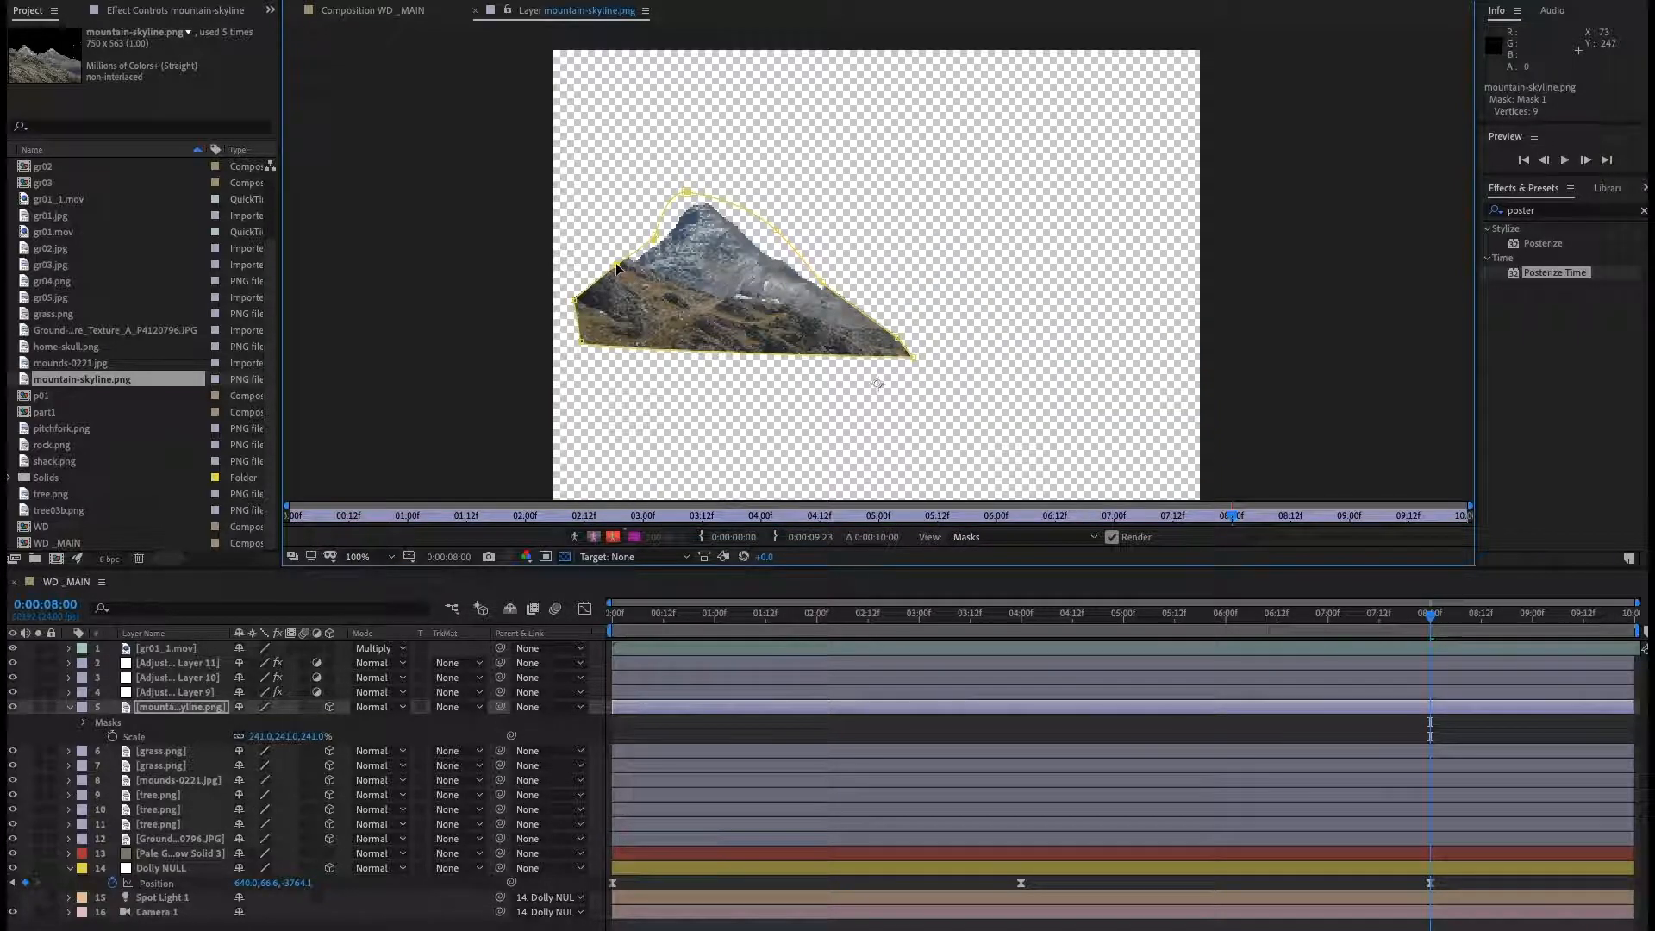
left_click(475, 12)
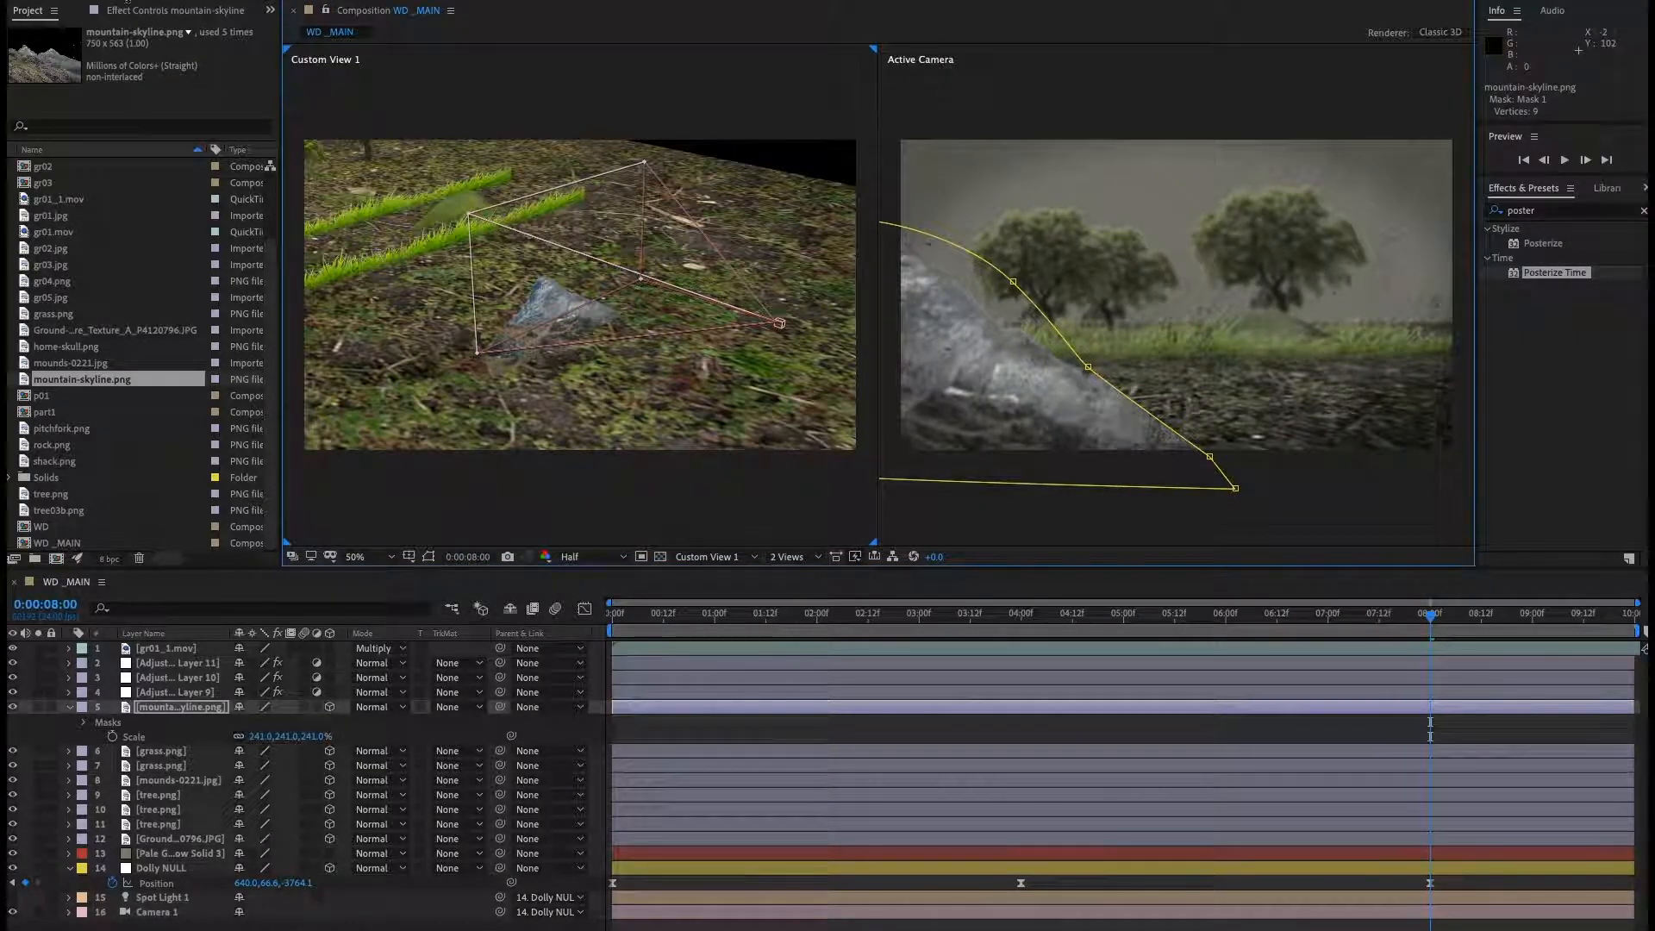
left_click(205, 711)
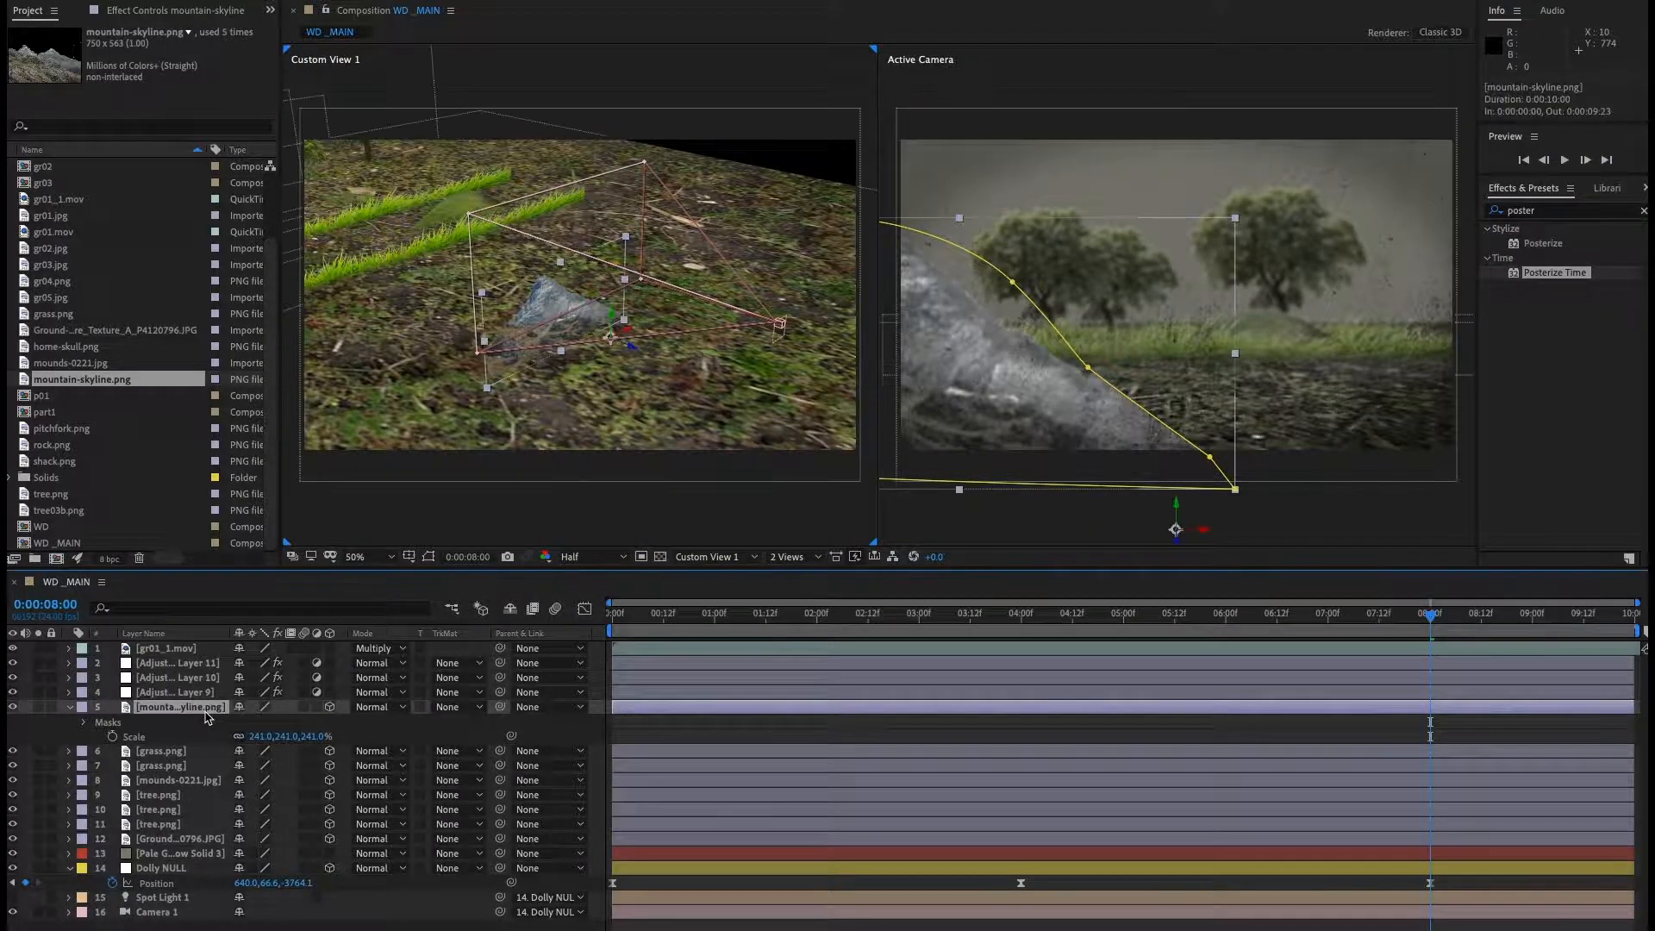
key("ctrl+d")
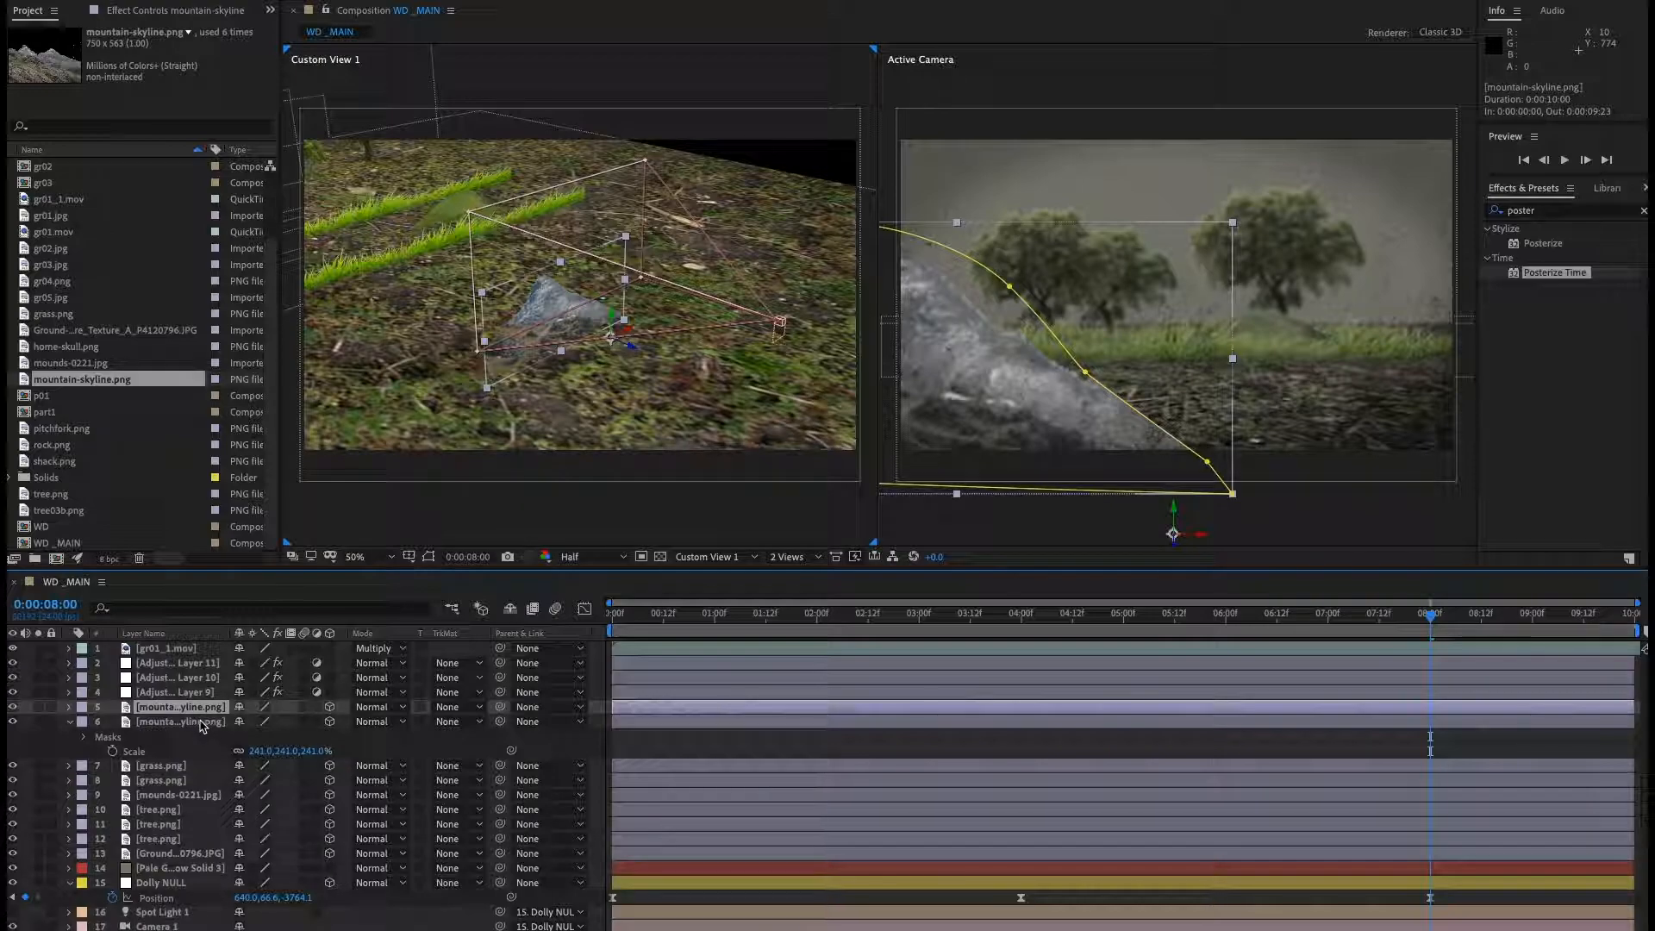
Open the masked mountain-skyline layer in its layer view and delete its existing mask.
left_click(70, 723)
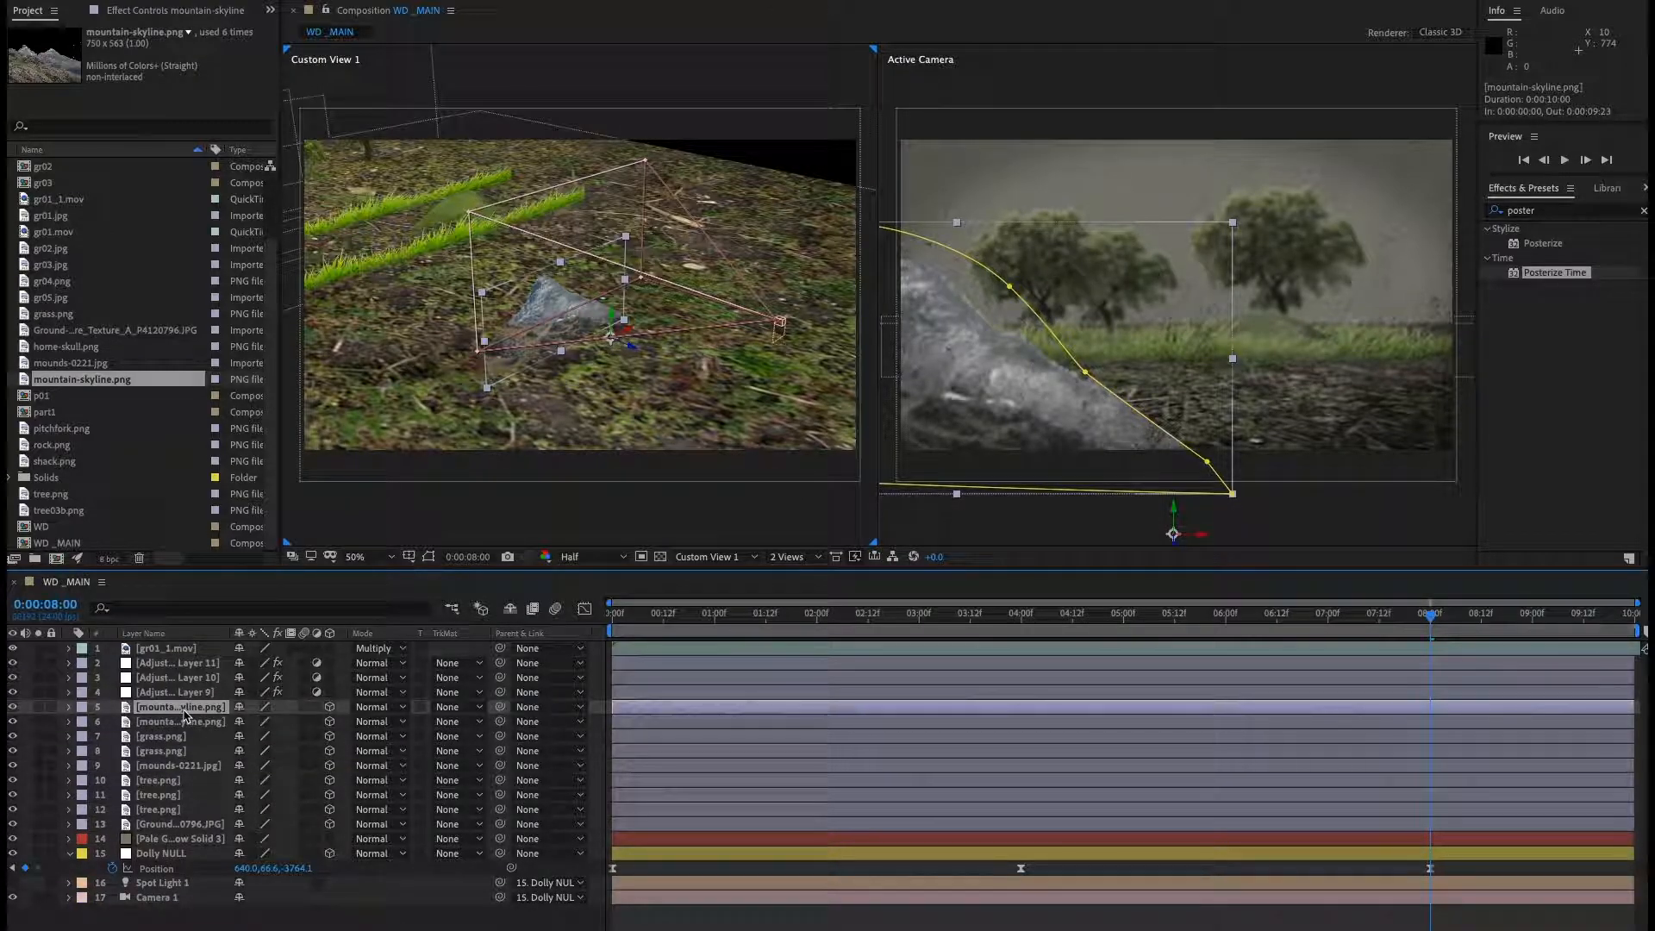
double_click(181, 707)
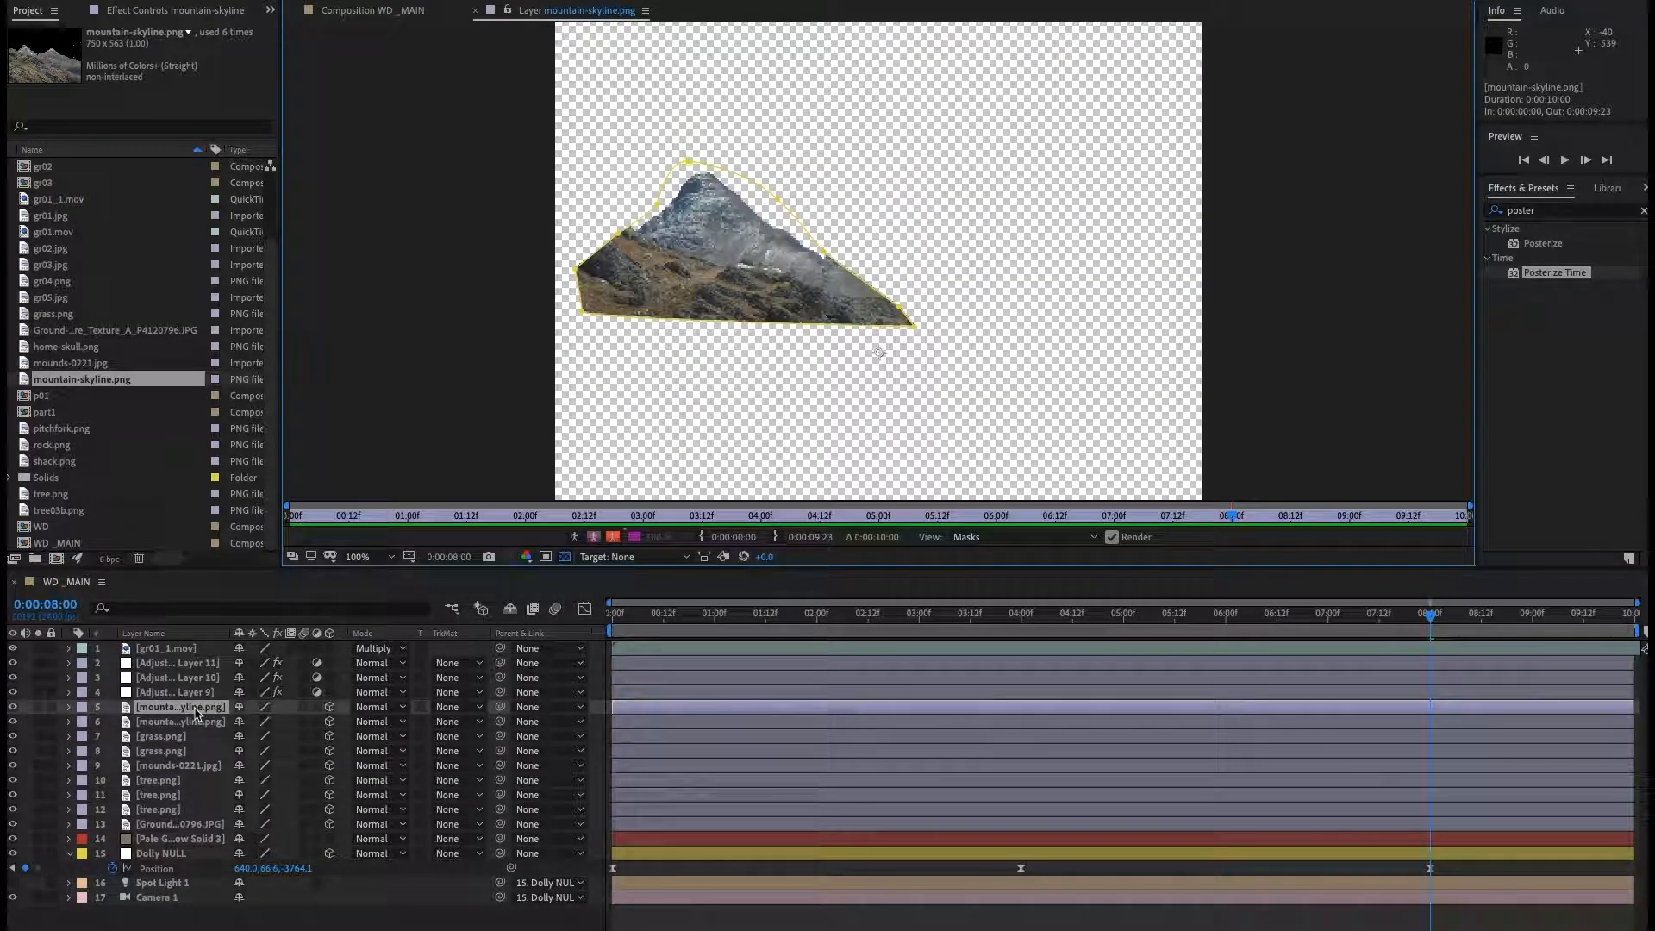
key("m")
left_click(151, 723)
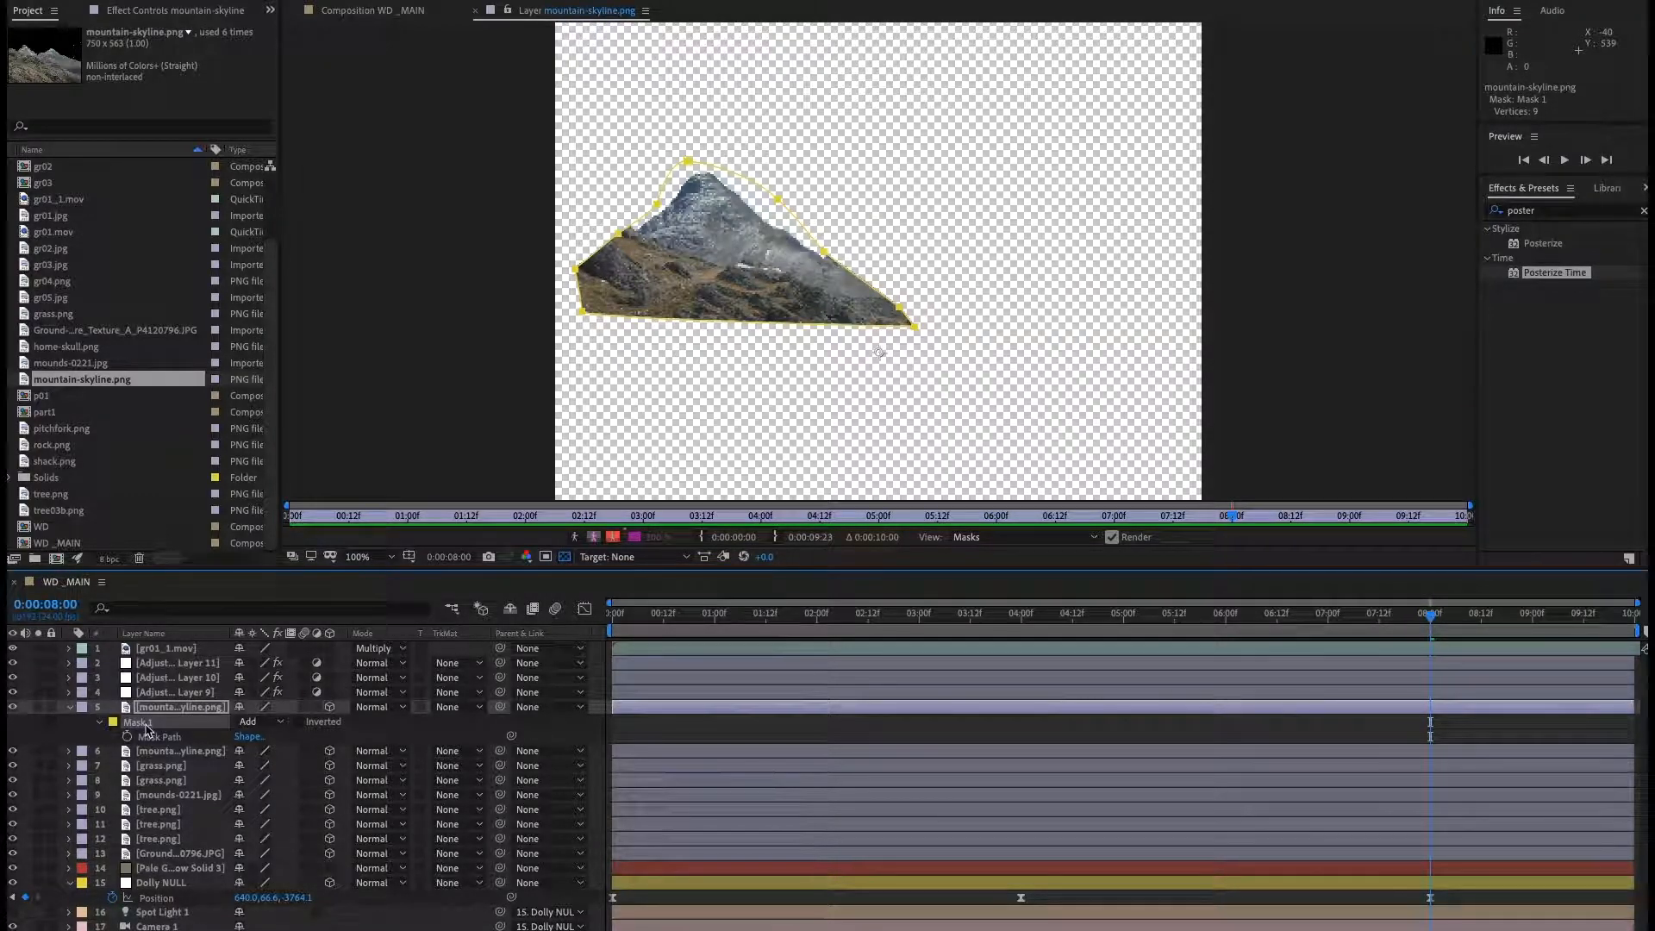
key("Delete")
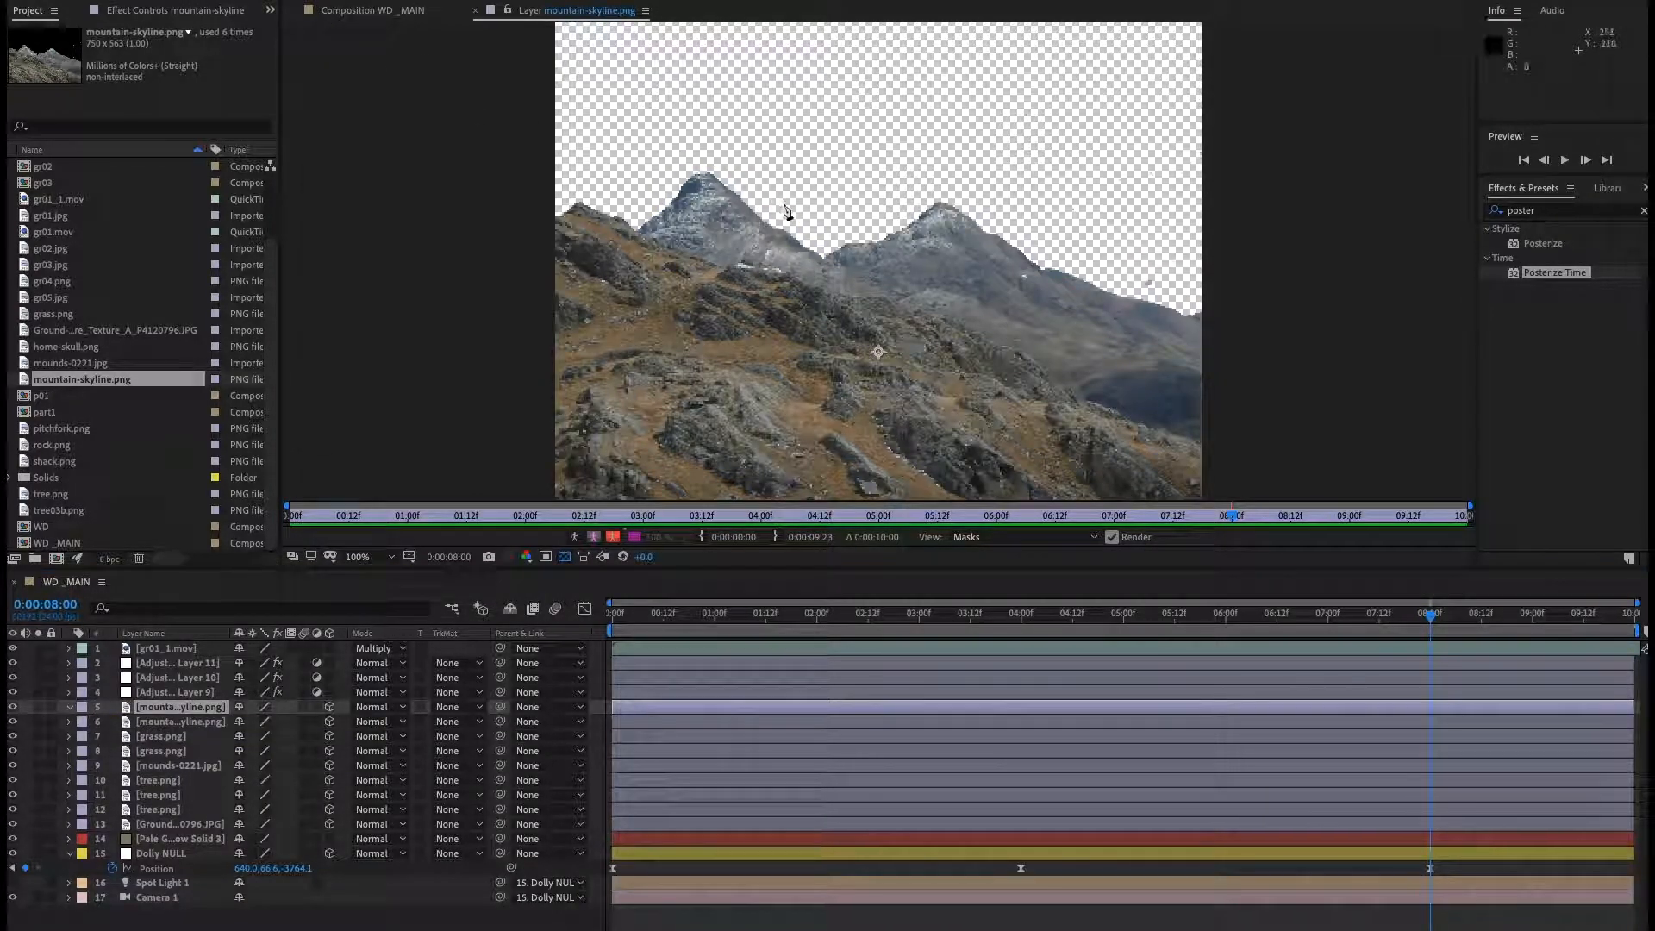
Draw a new mask around the right mountain peak and return to the WD_MAIN composition.
left_click(823, 257)
key("ctrl+z")
left_click(805, 249)
left_click(909, 204)
left_click_drag(1103, 244, 1119, 262)
left_click(1144, 301)
left_click_drag(1064, 334, 1041, 335)
left_click_drag(927, 334, 893, 332)
left_click_drag(838, 322, 831, 308)
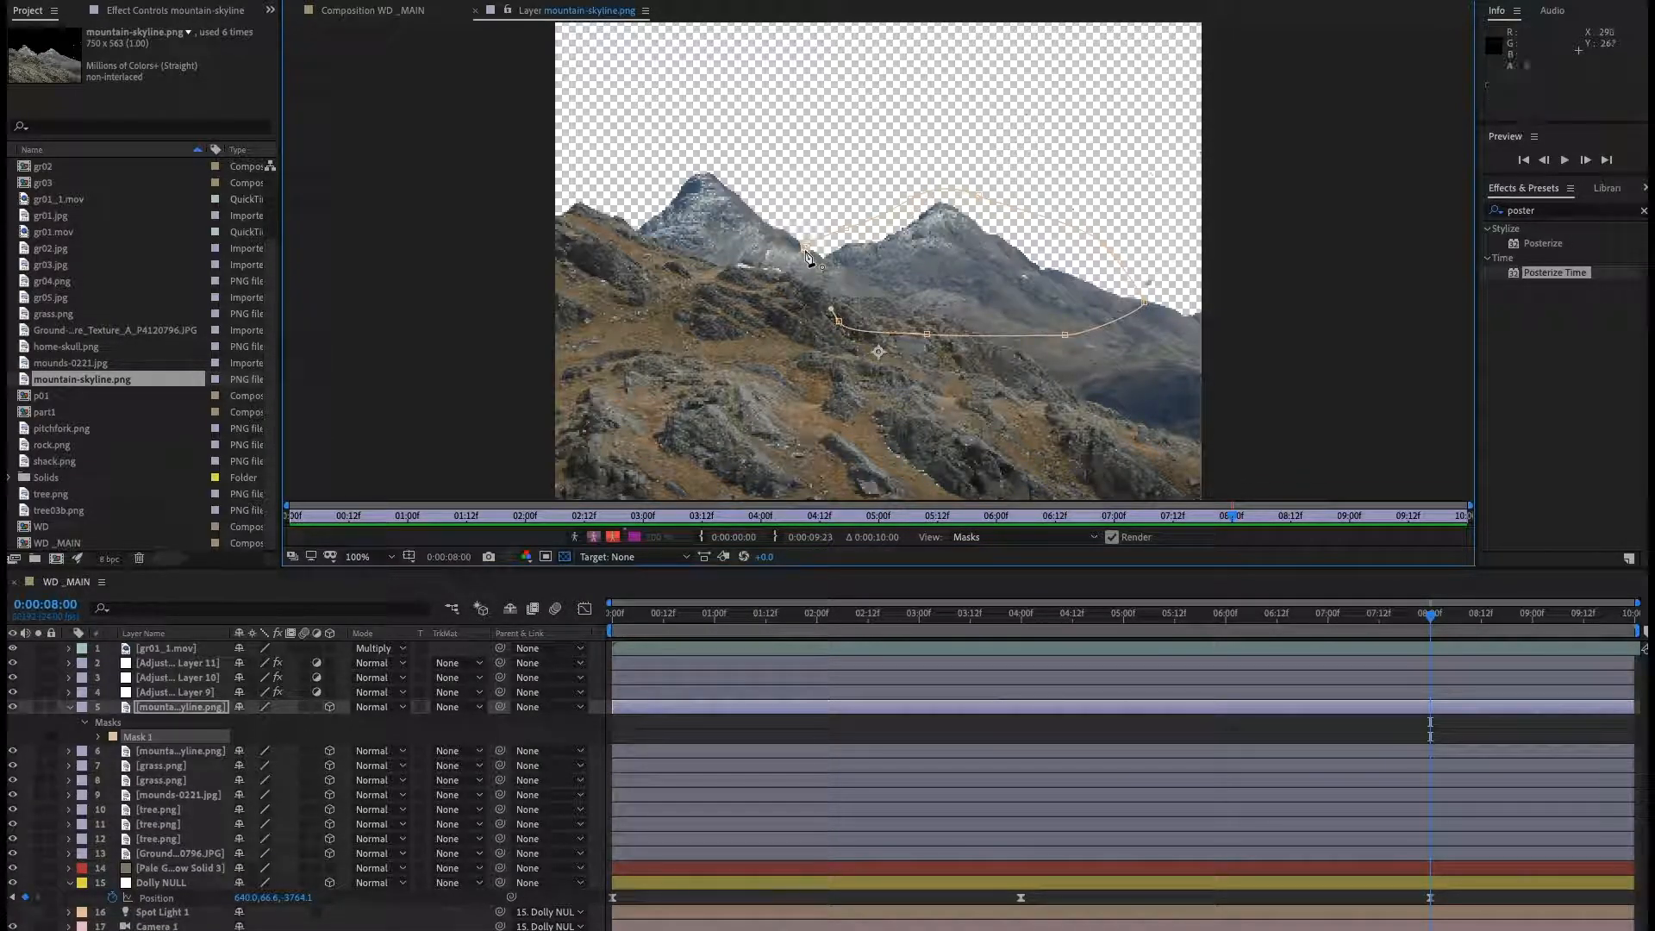
left_click(805, 249)
left_click(473, 11)
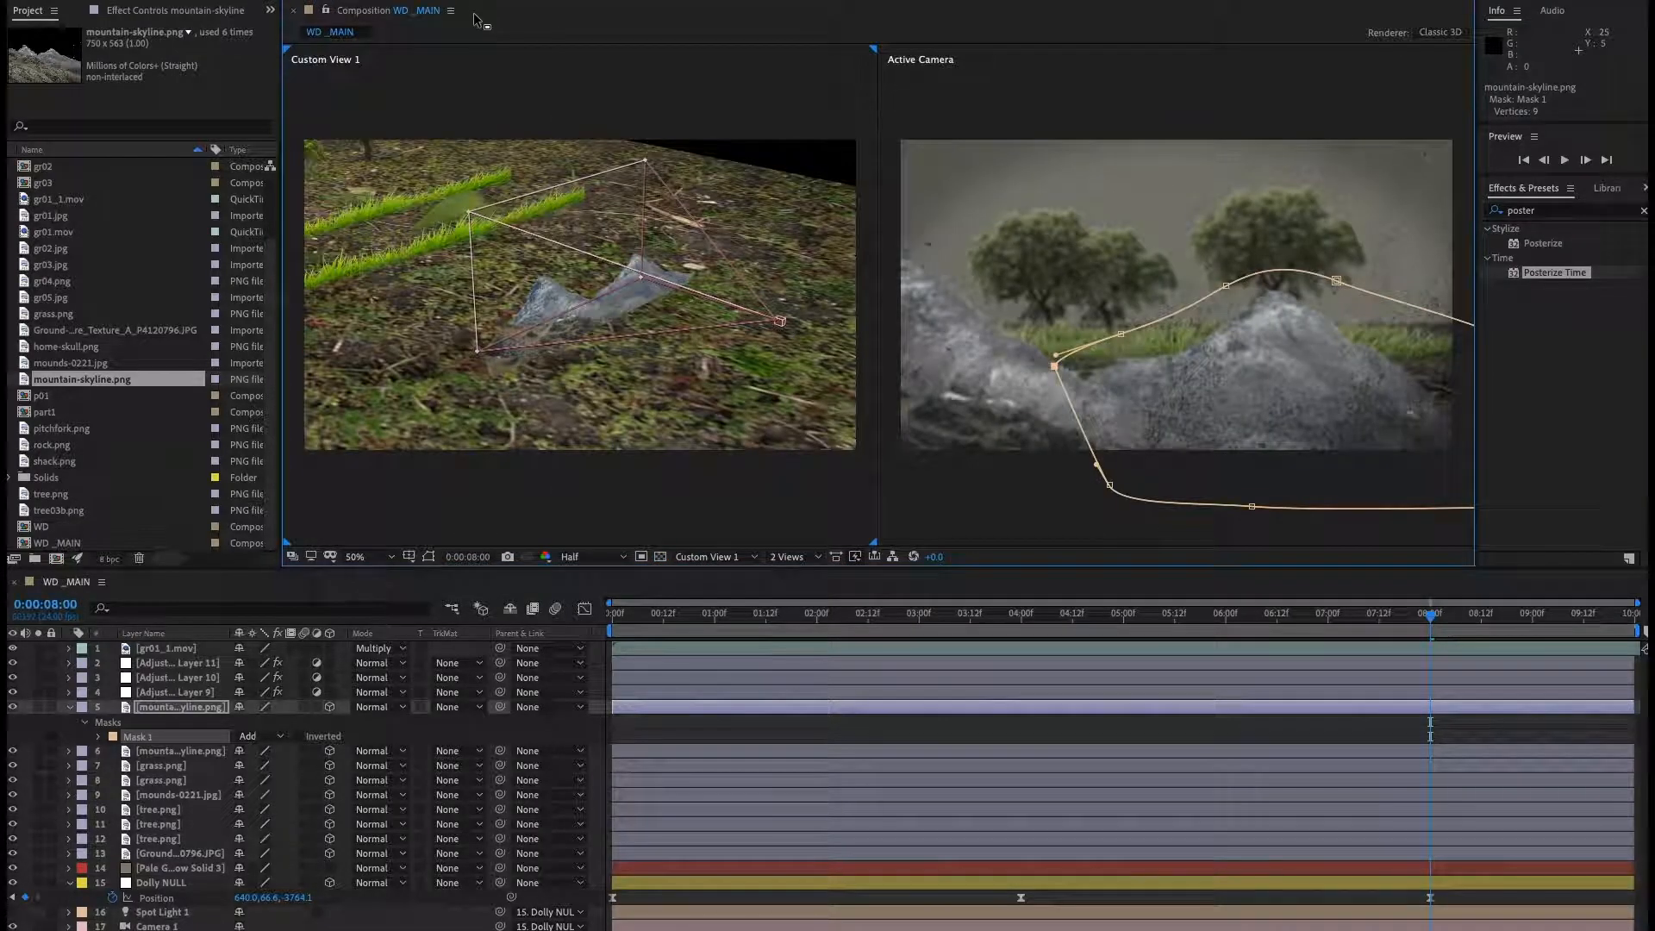
left_click(40, 2)
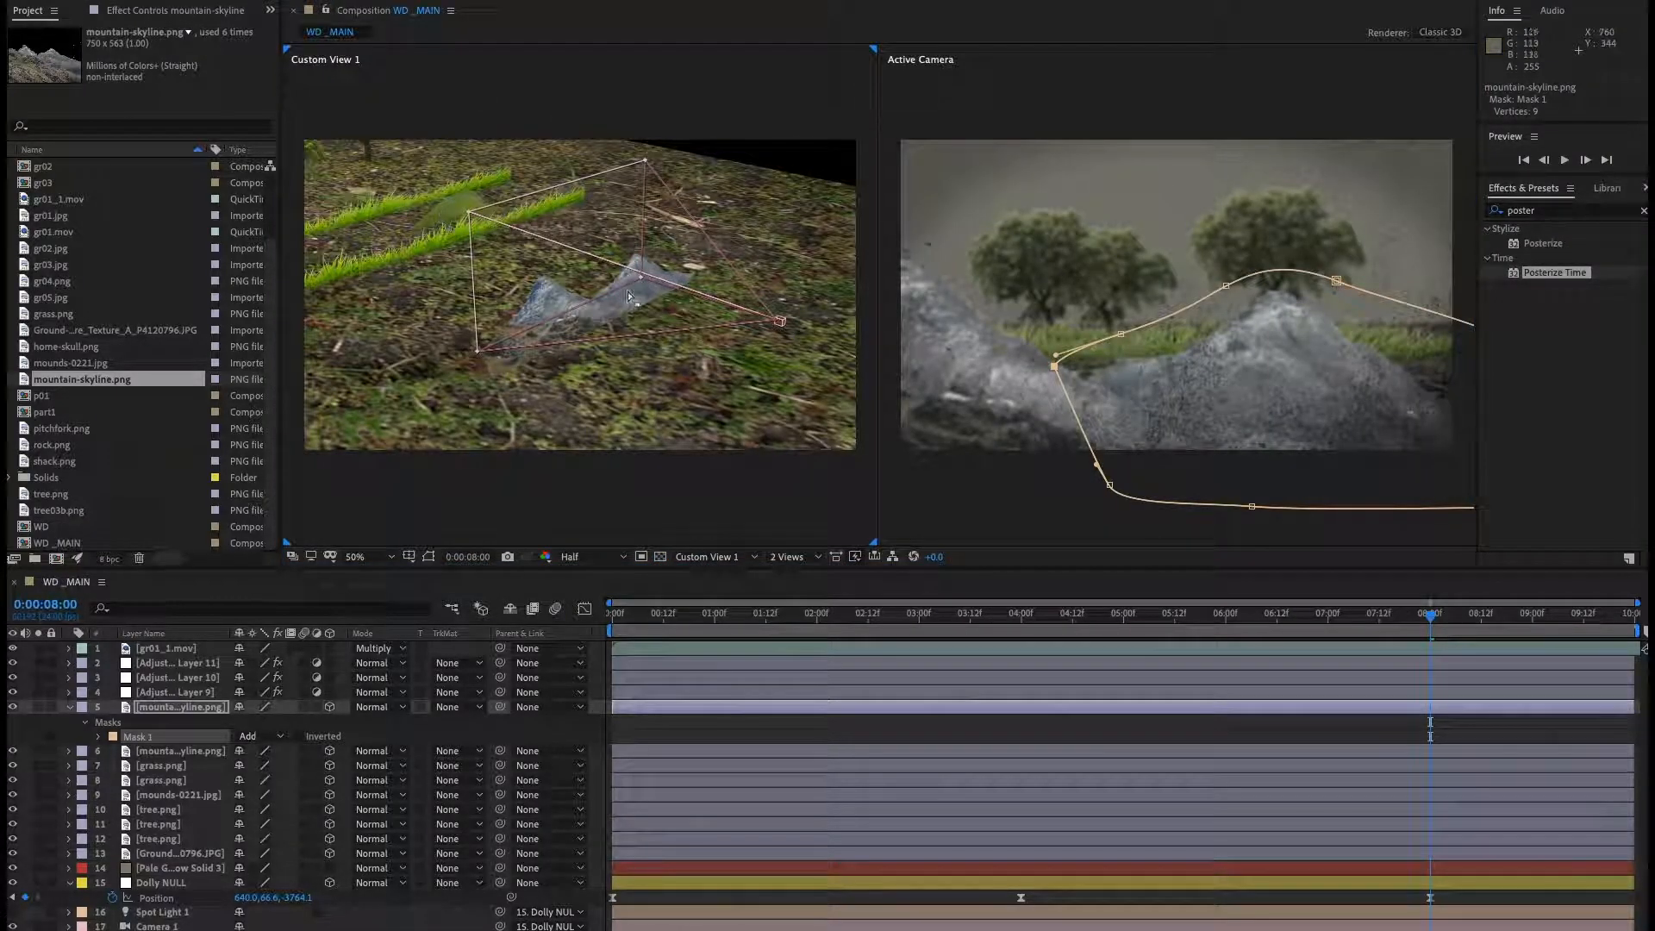
left_click(545, 305)
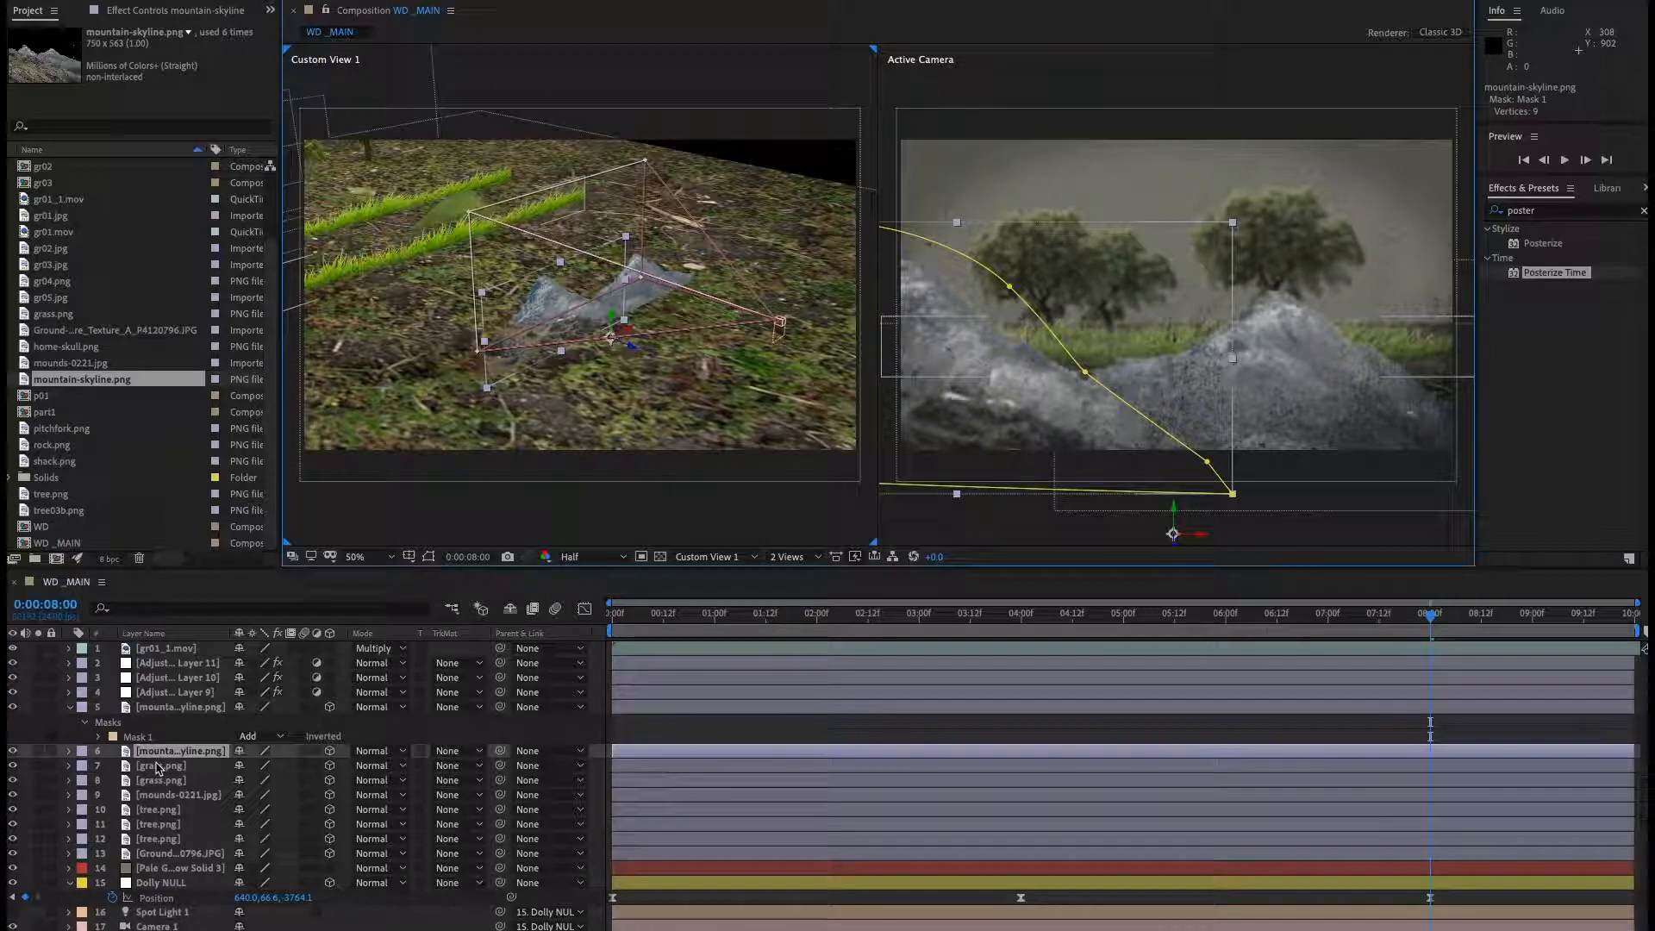
left_click_drag(632, 349, 602, 331)
key("super+z")
left_click(559, 306)
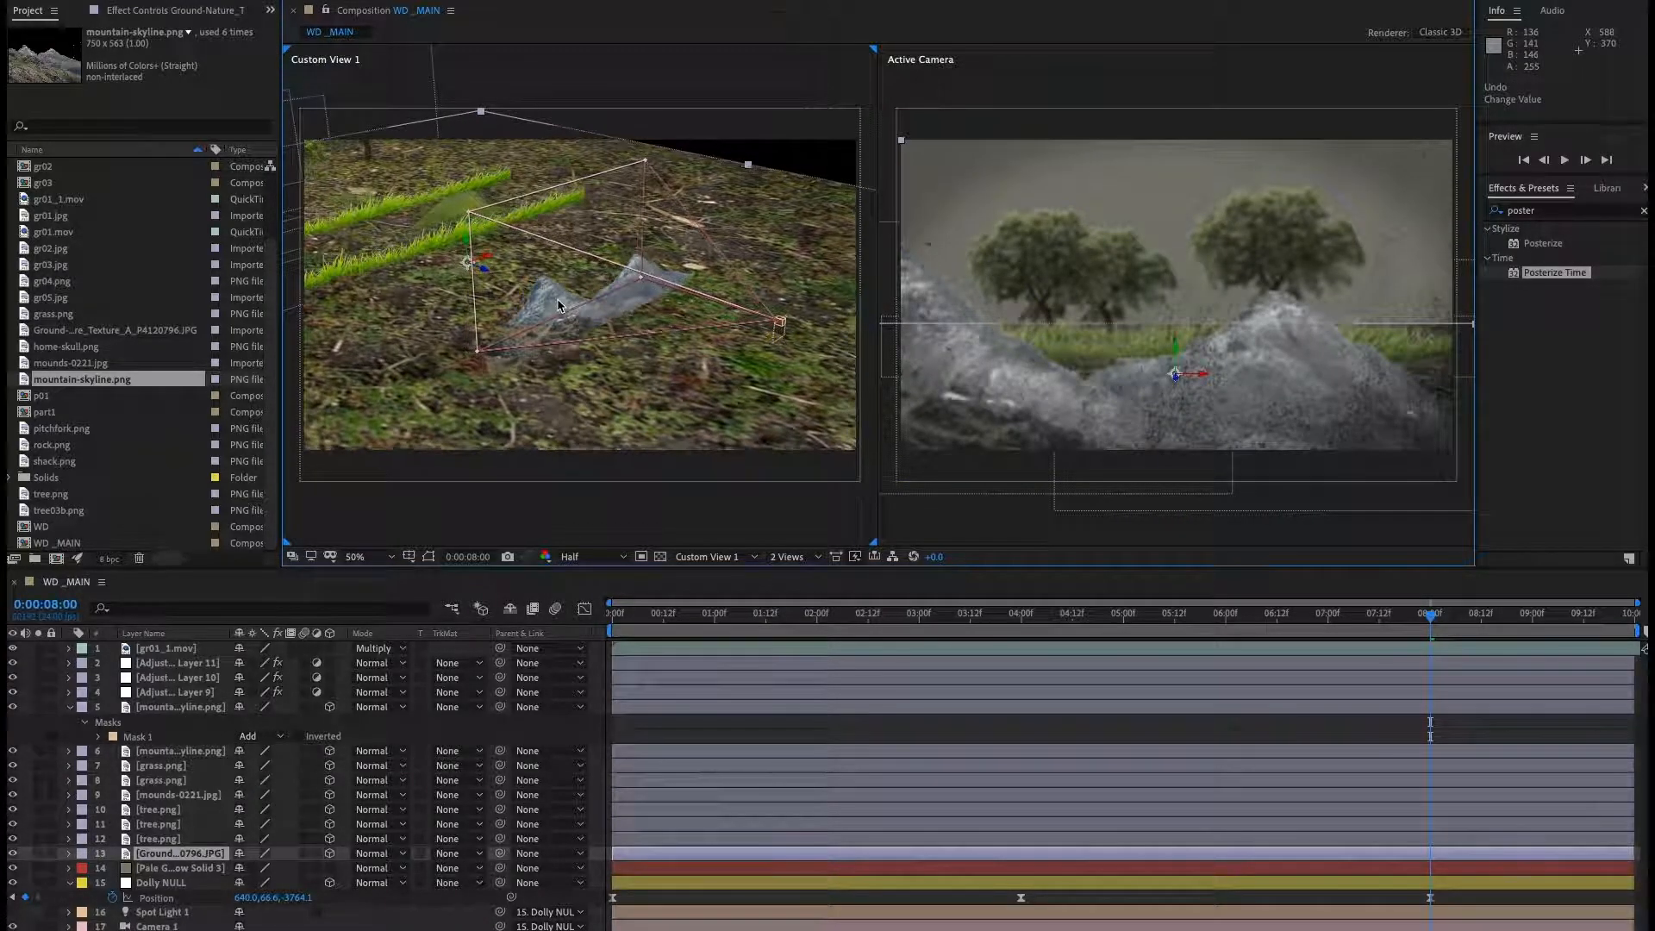
key("super+shift+z")
left_click(193, 708)
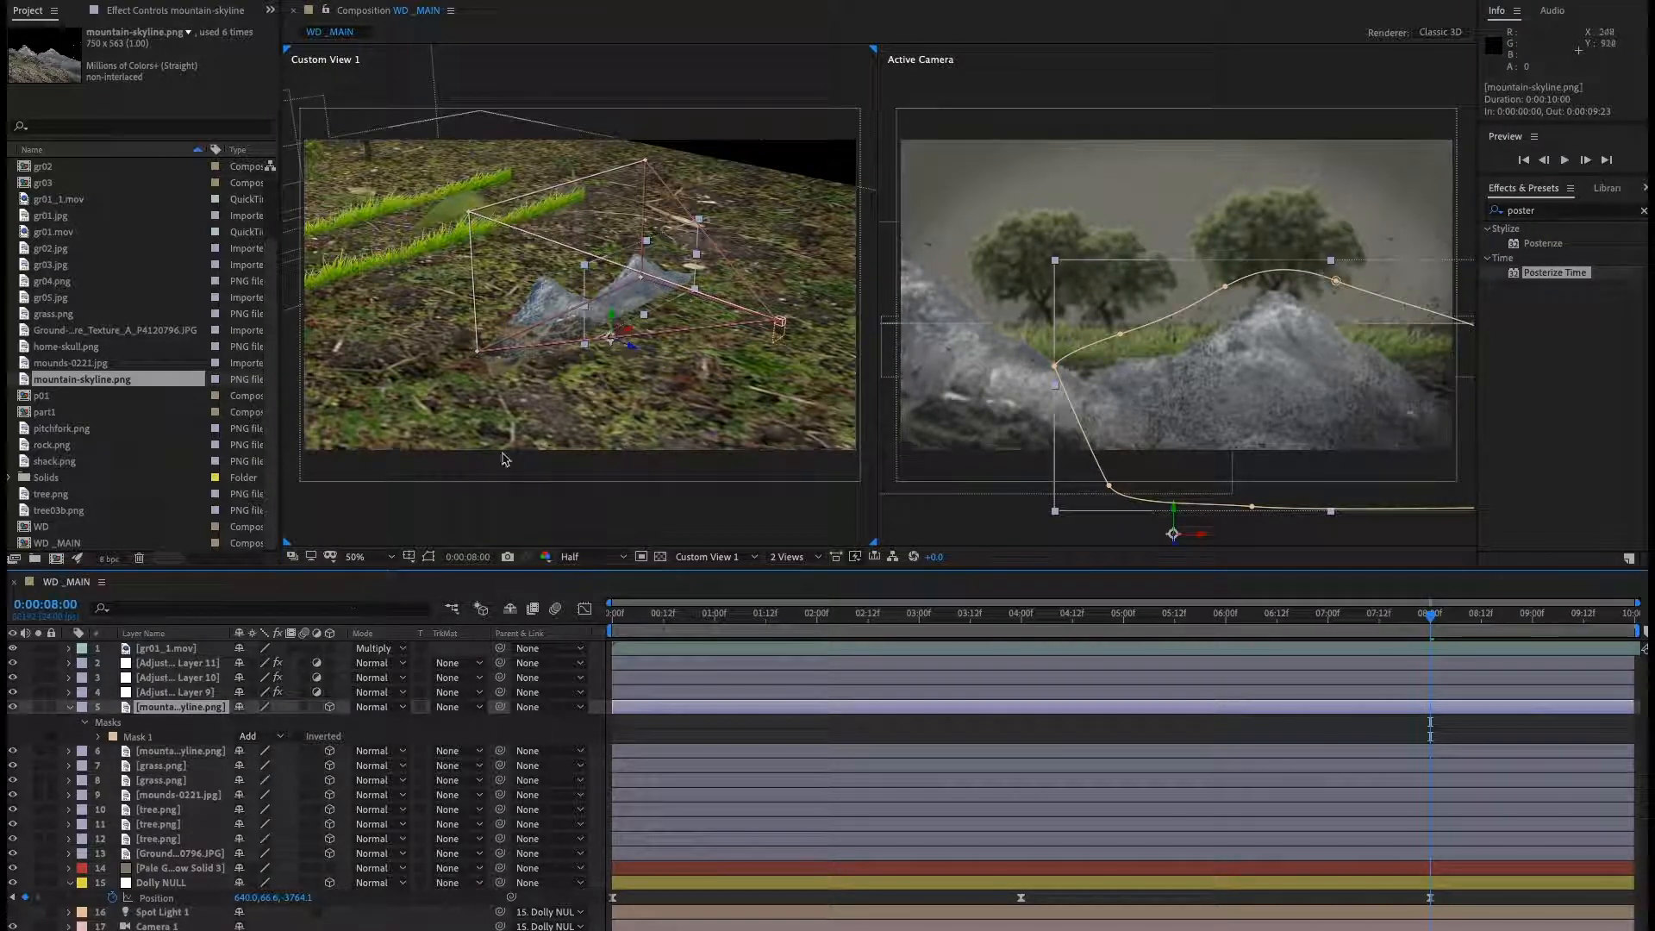
key("super+z")
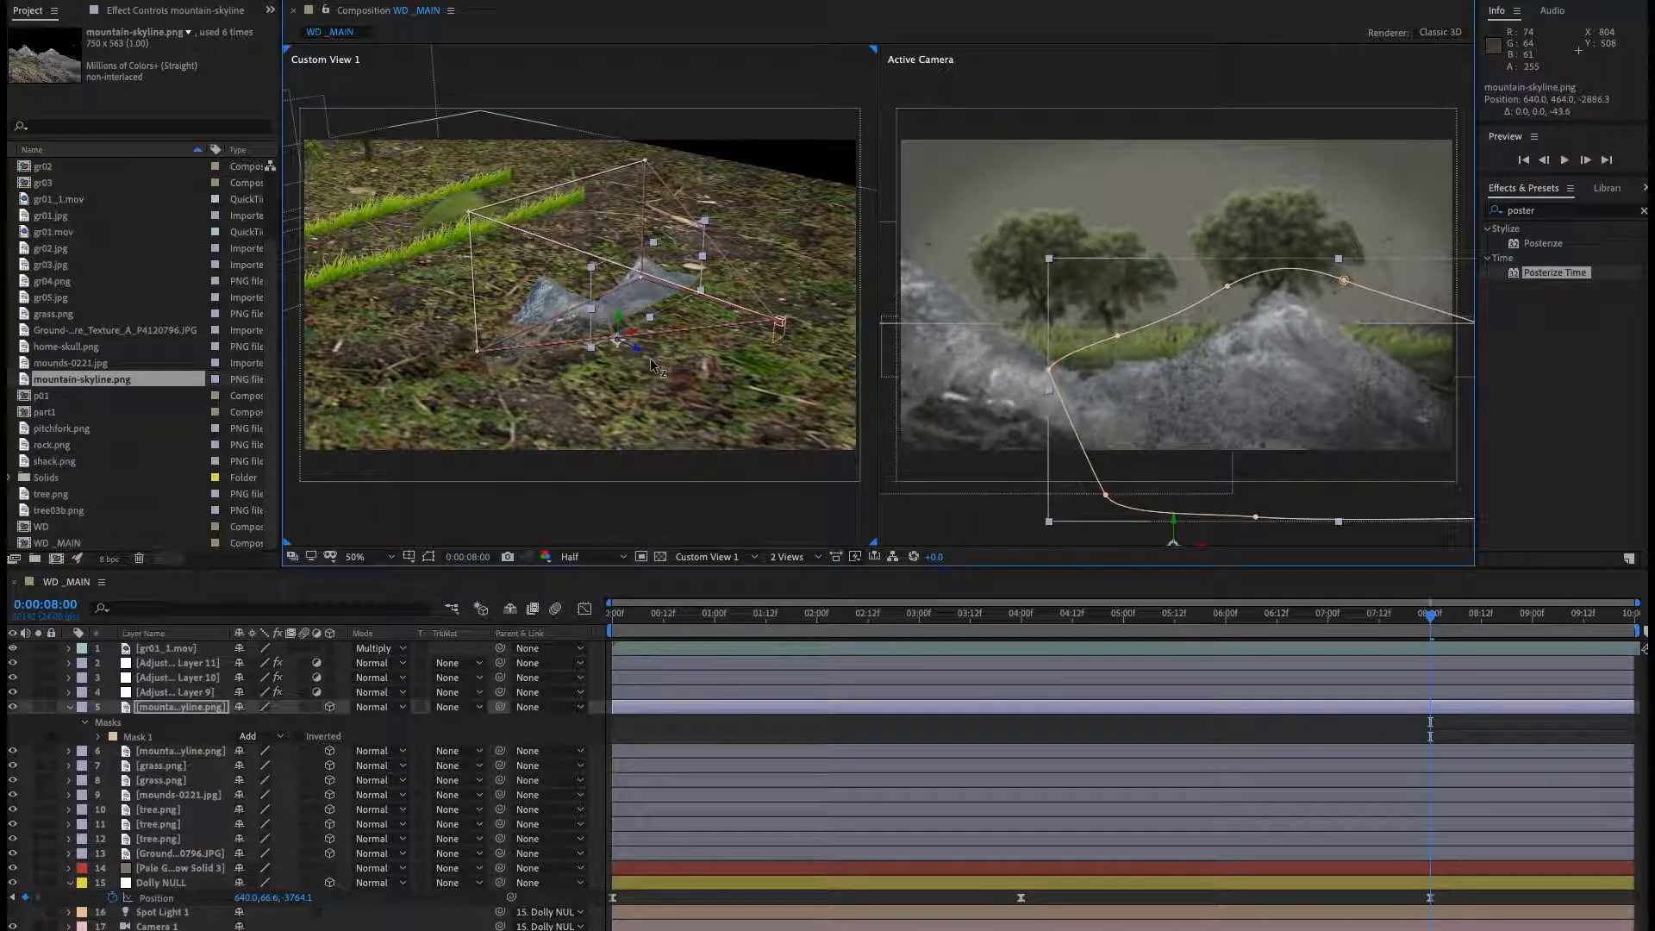
Move the duplicated left-peak mountain layer farther back on the ground in the Custom View.
left_click(190, 752)
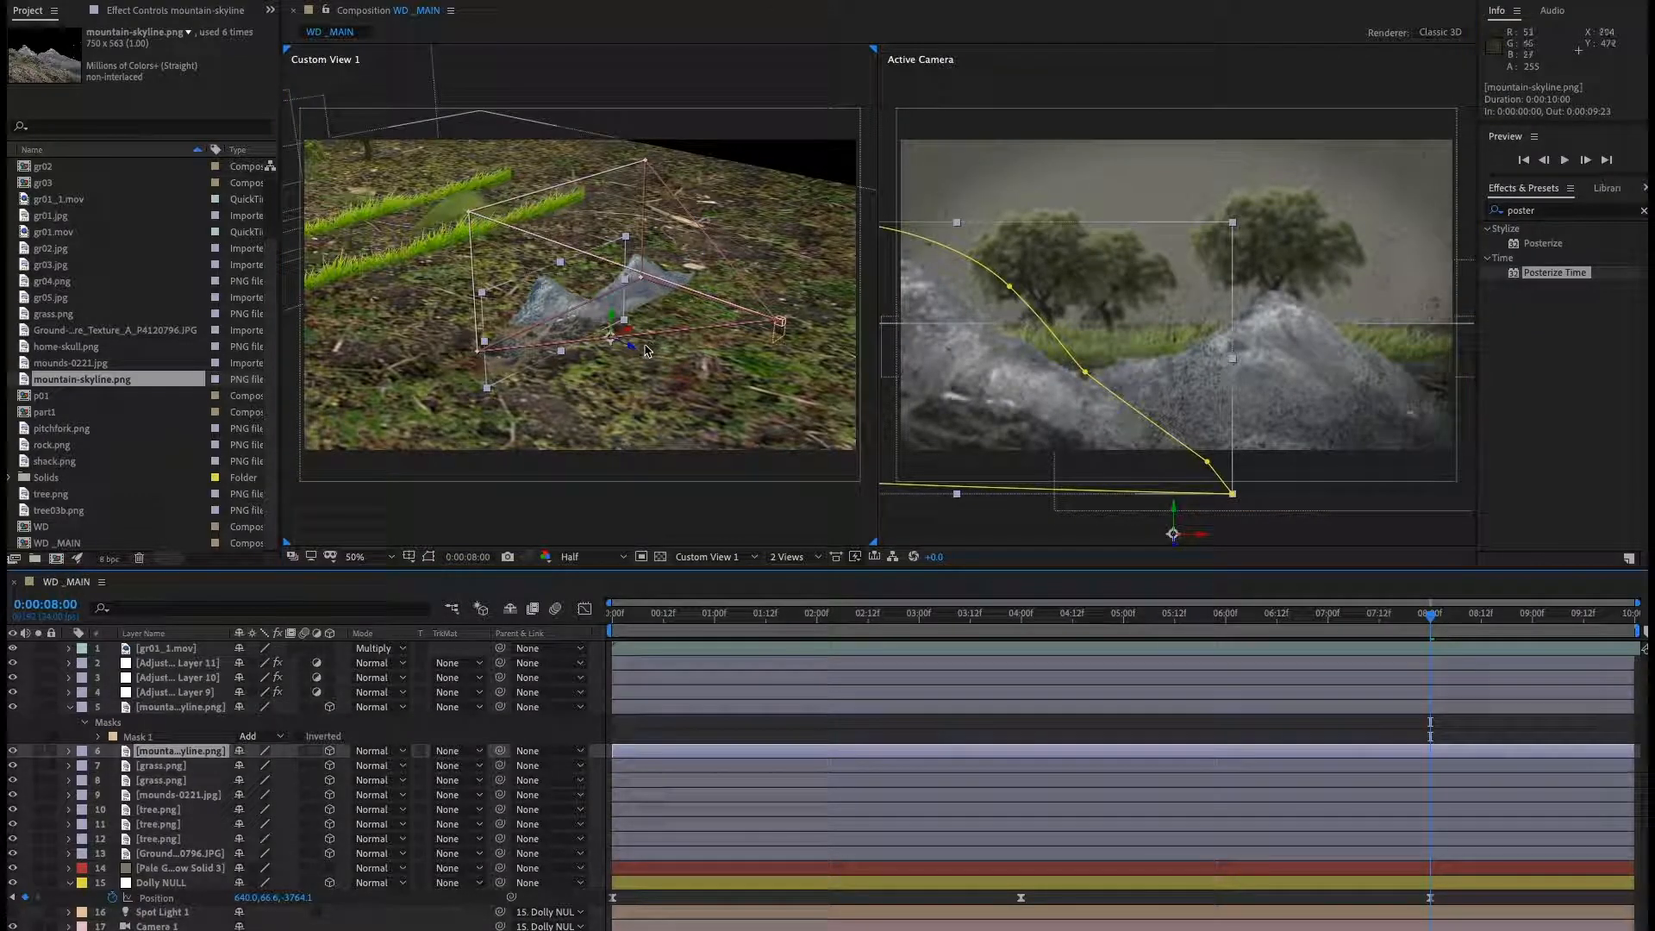
left_click_drag(631, 348, 751, 408)
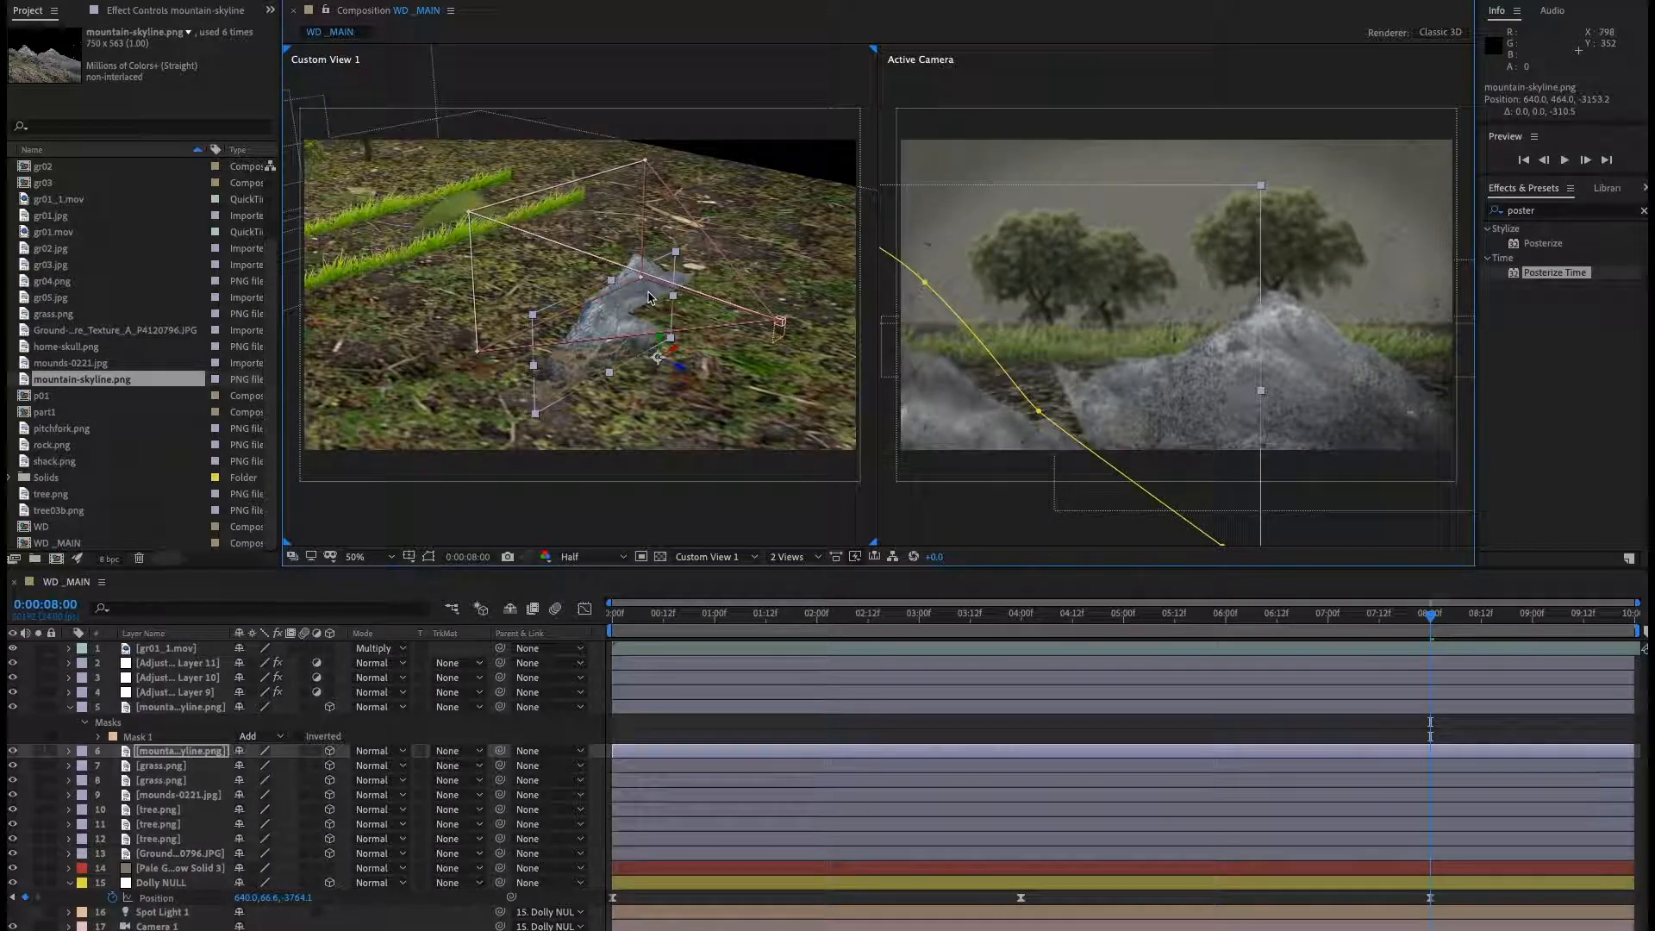
Reposition the right-peak mountain layer sideways so it sits behind the grass near the trees.
left_click(622, 336)
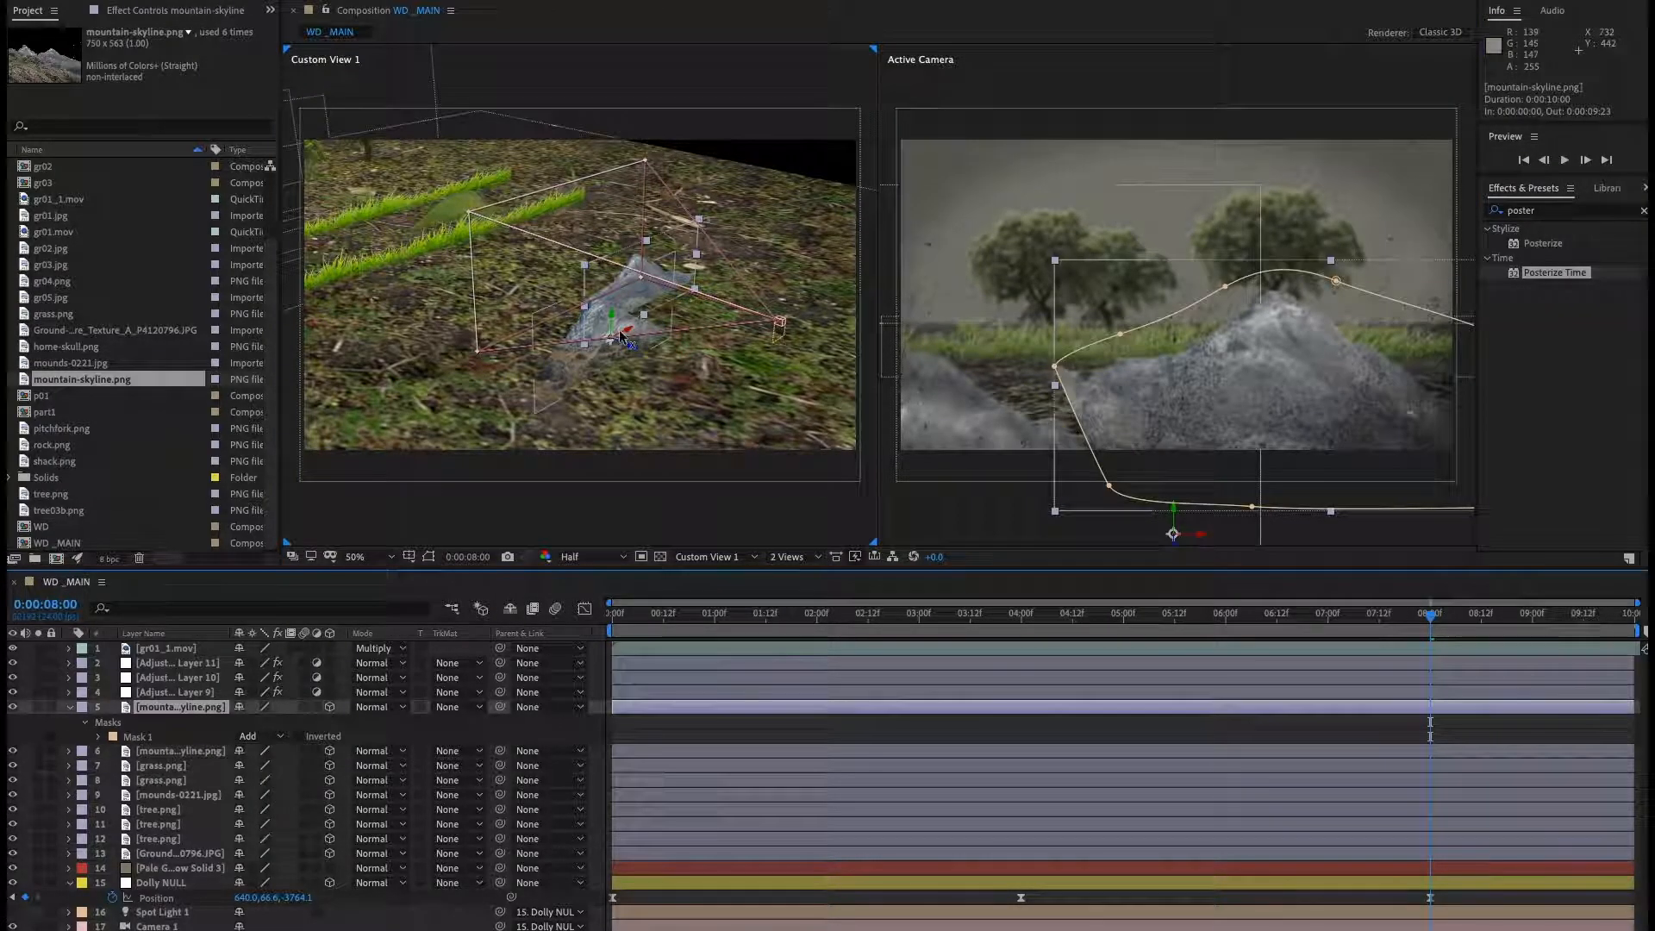
left_click_drag(628, 332, 516, 366)
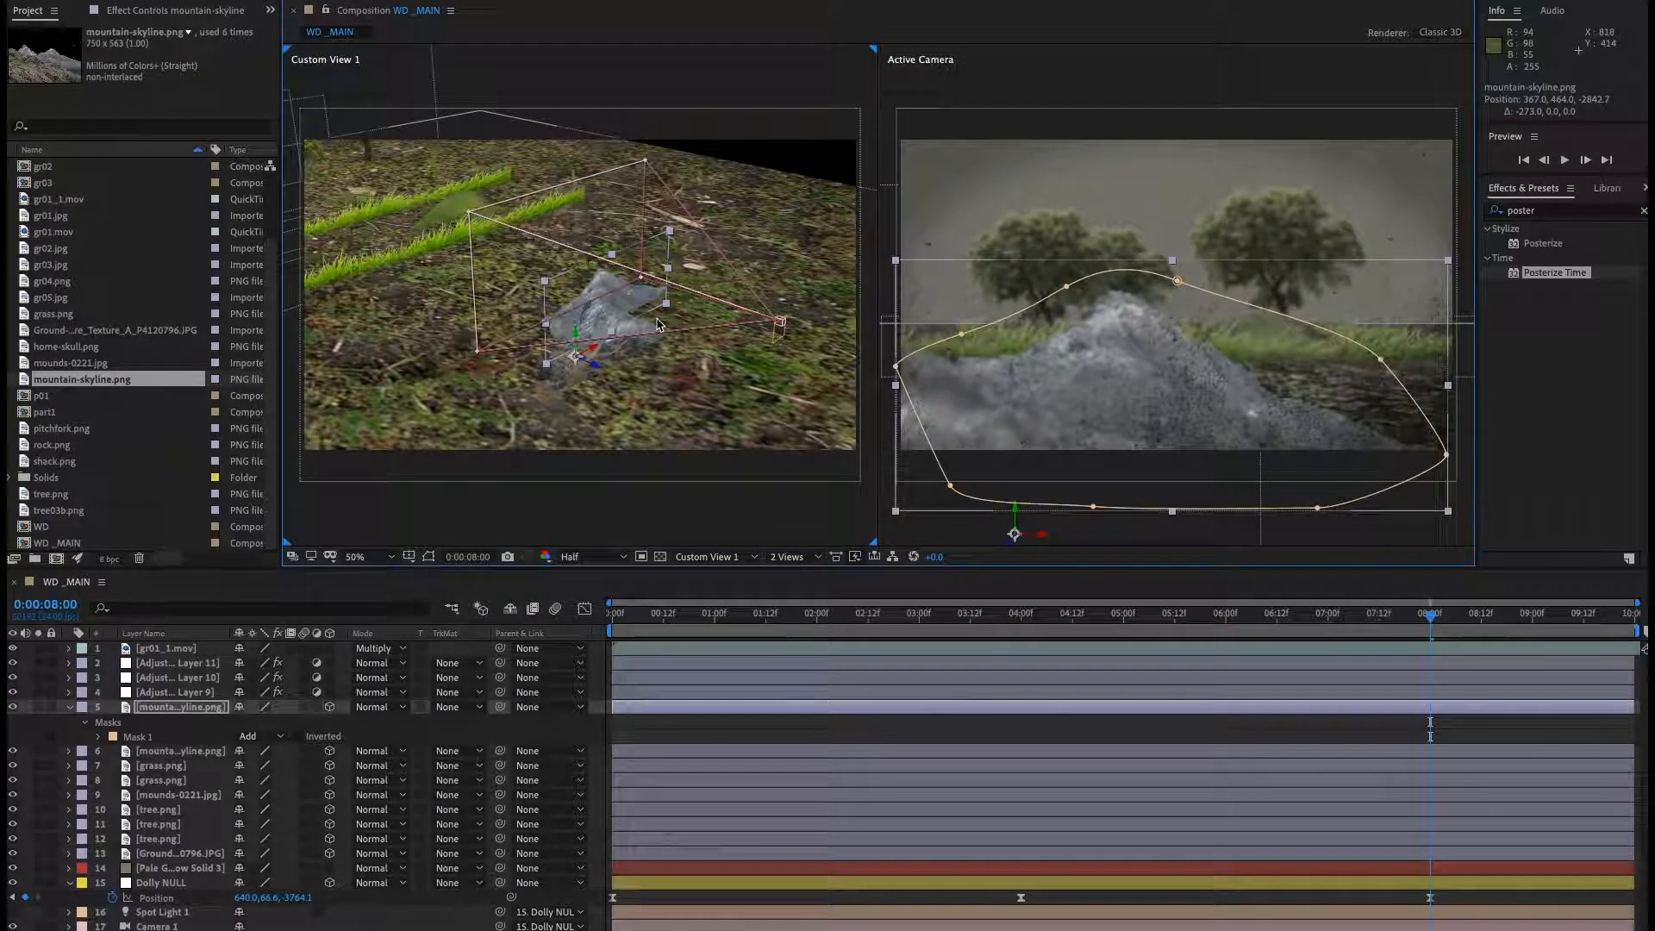
left_click_drag(659, 326, 582, 312)
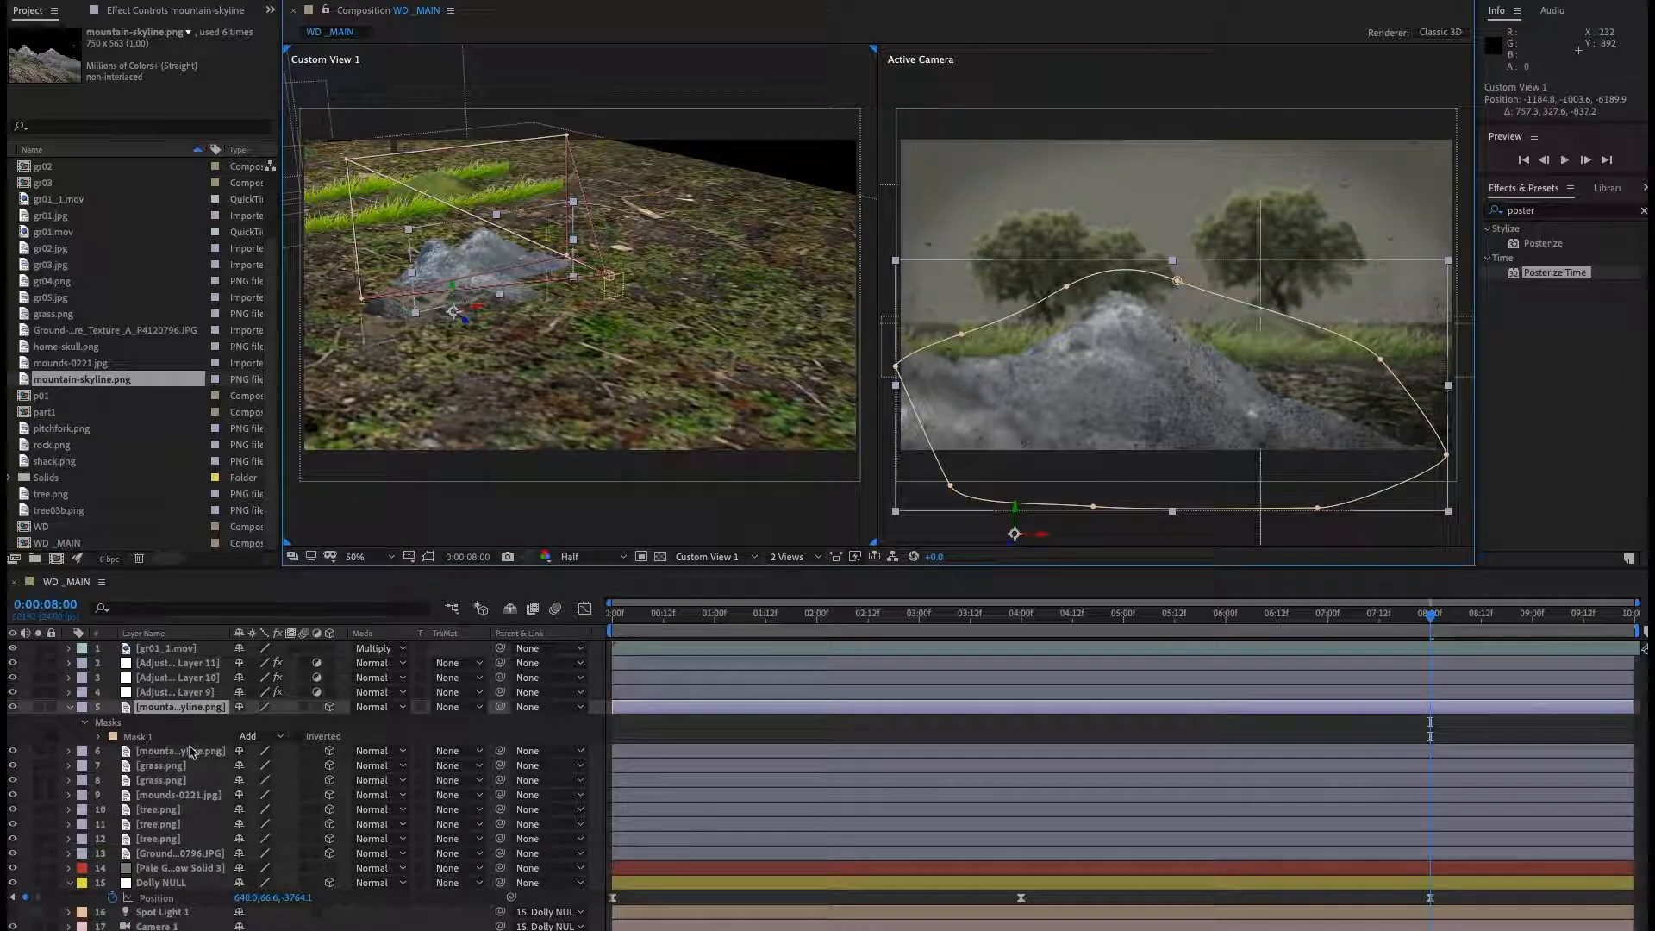
left_click_drag(476, 309, 603, 310)
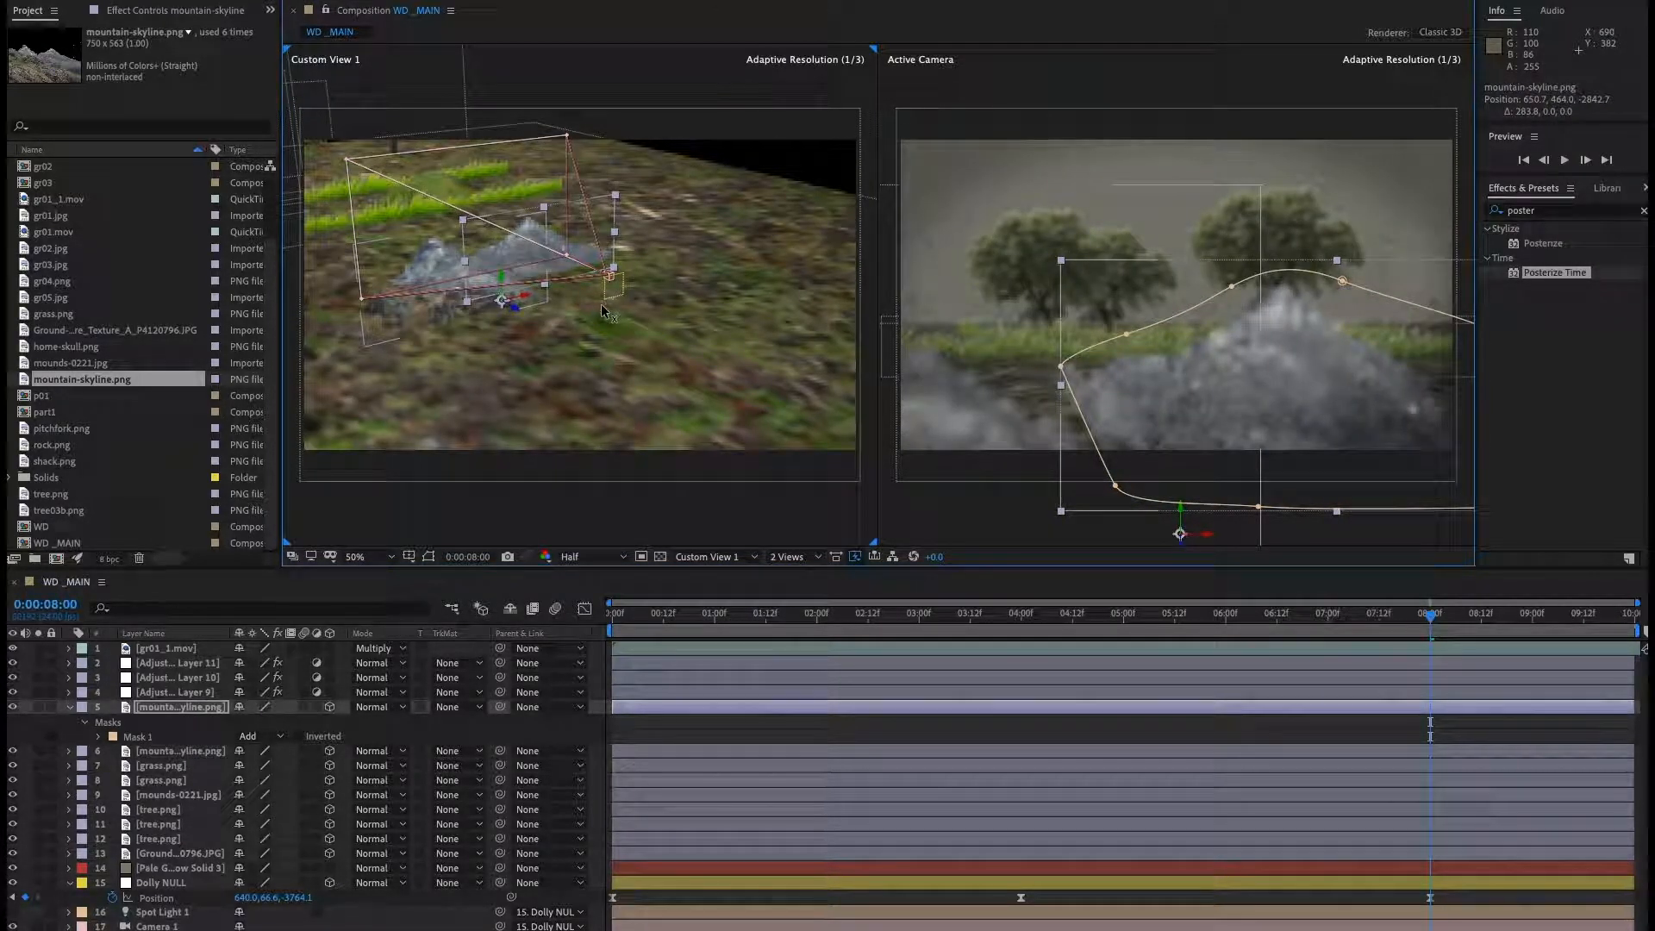
Move the left-peak mountain layer to the right and scale it to 281%.
left_click(442, 272)
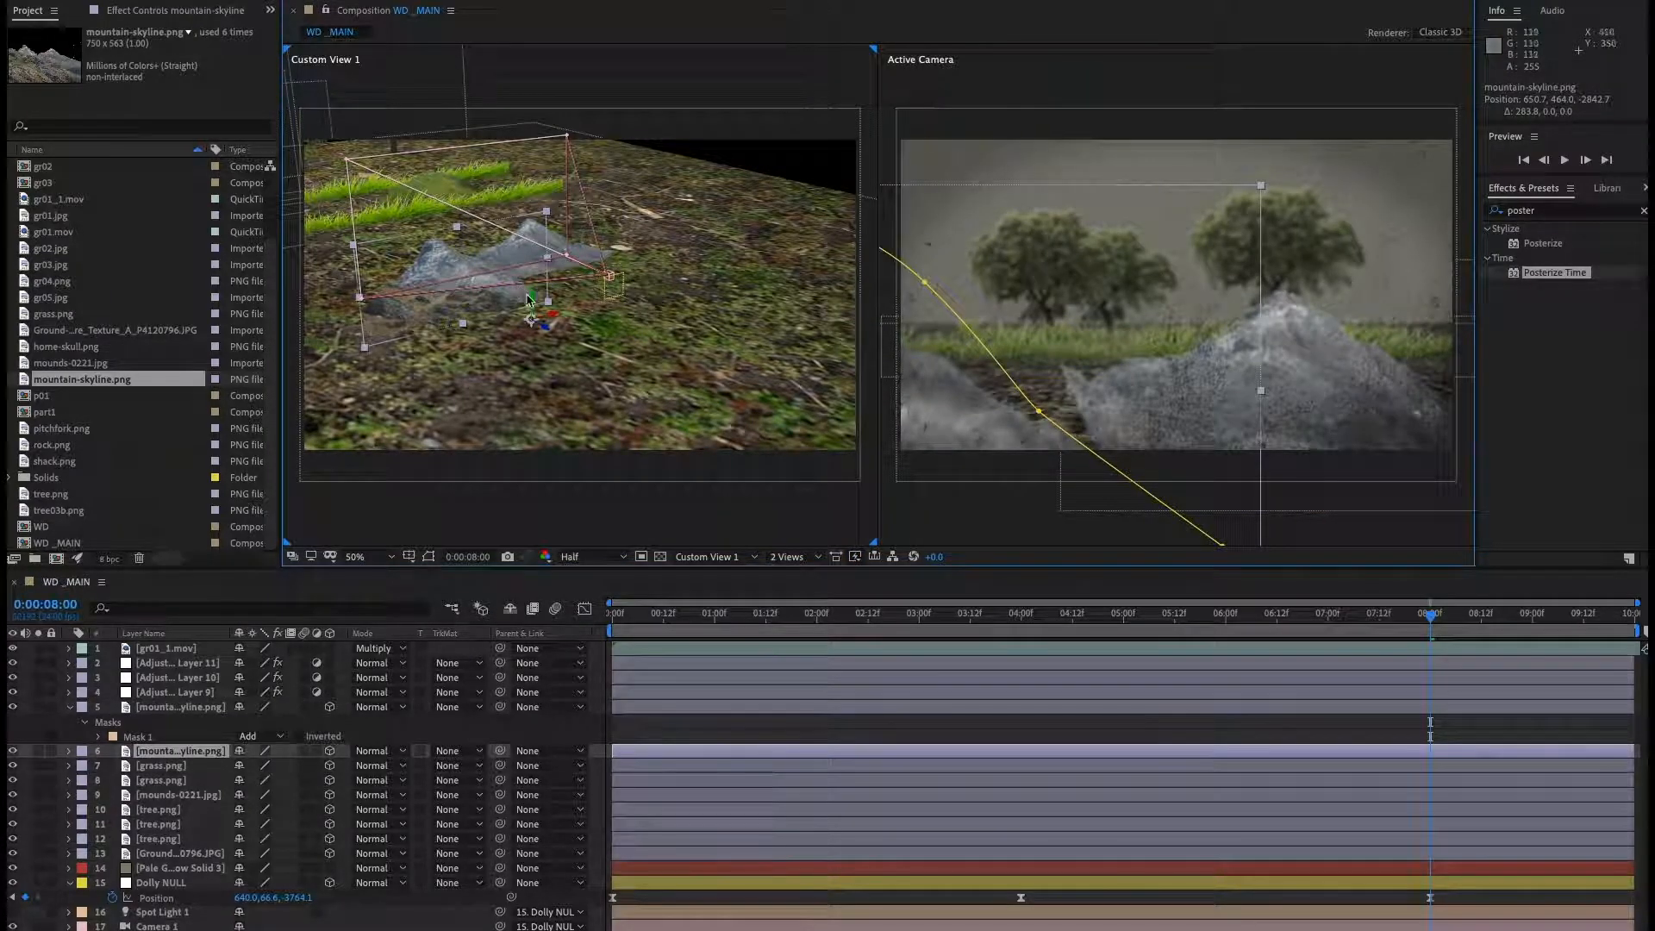
left_click_drag(552, 320, 636, 312)
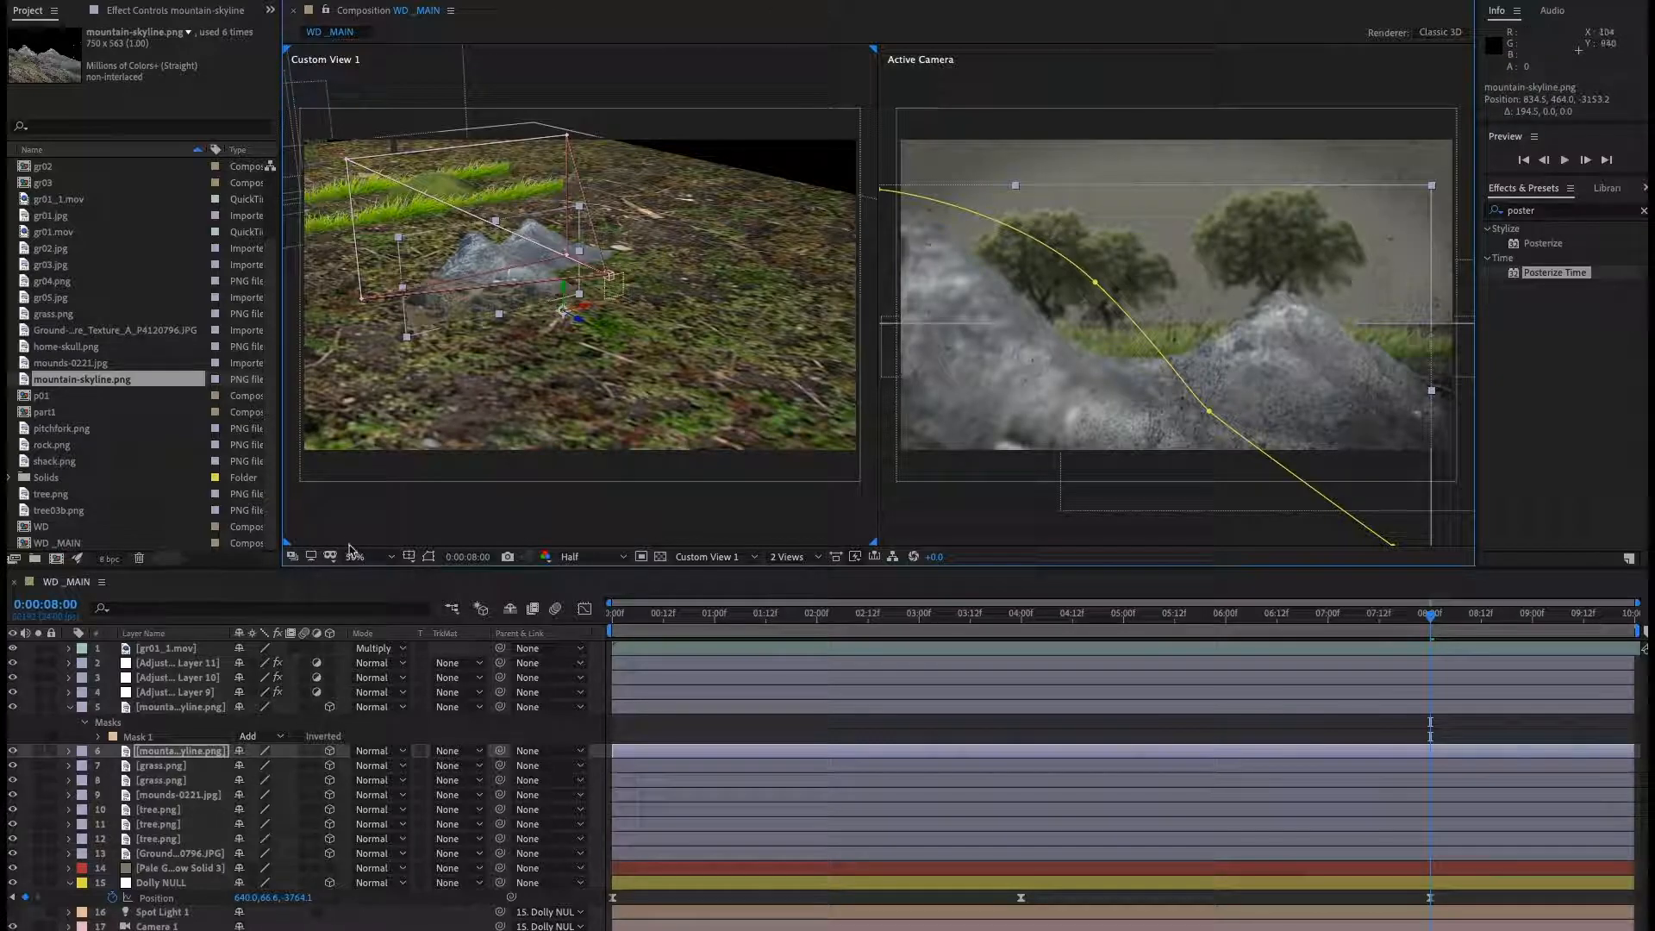
key("s")
left_click_drag(314, 769, 345, 773)
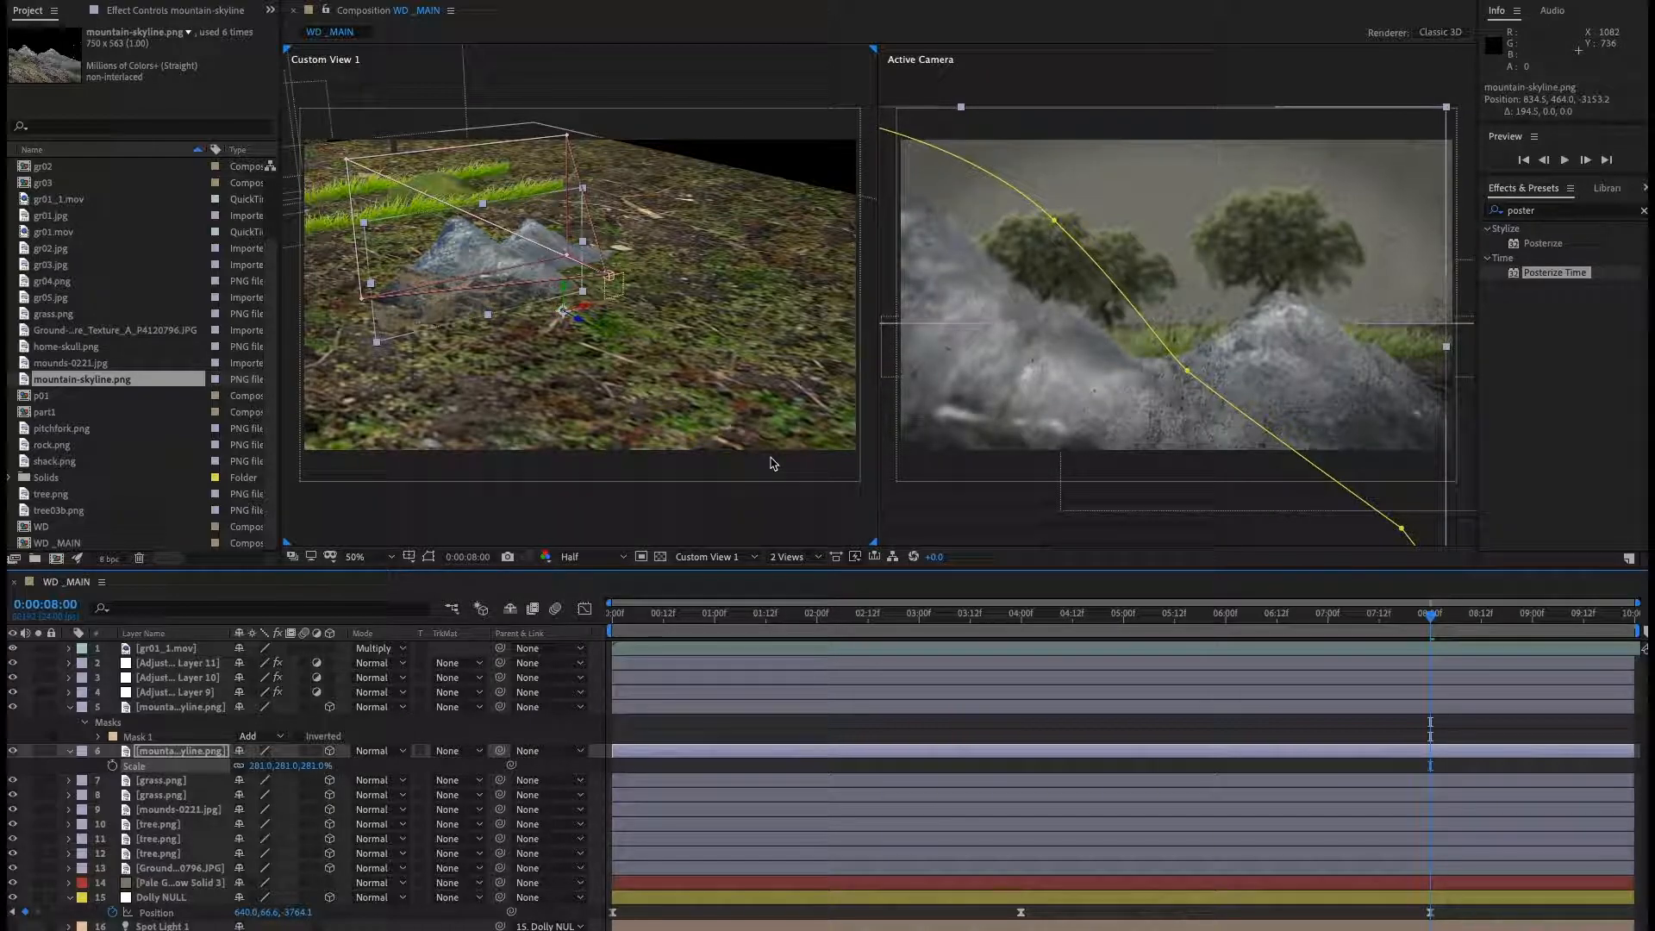
Nudge the right-peak mountain layer slightly to the right in the Custom View.
left_click(1306, 329)
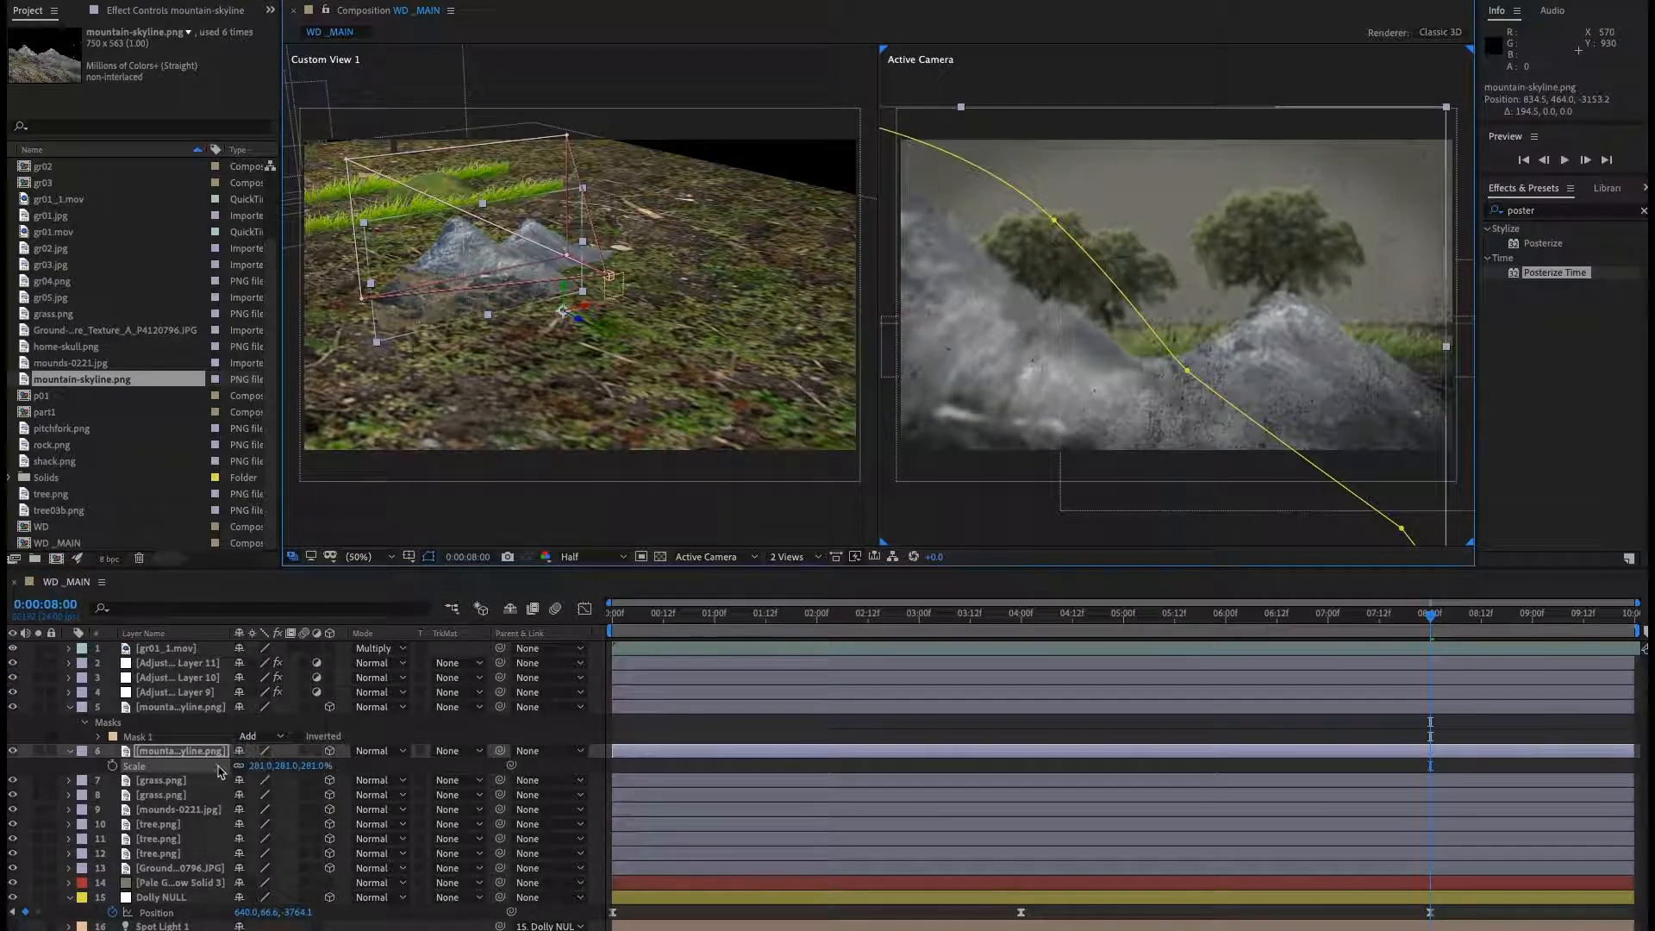
left_click(176, 706)
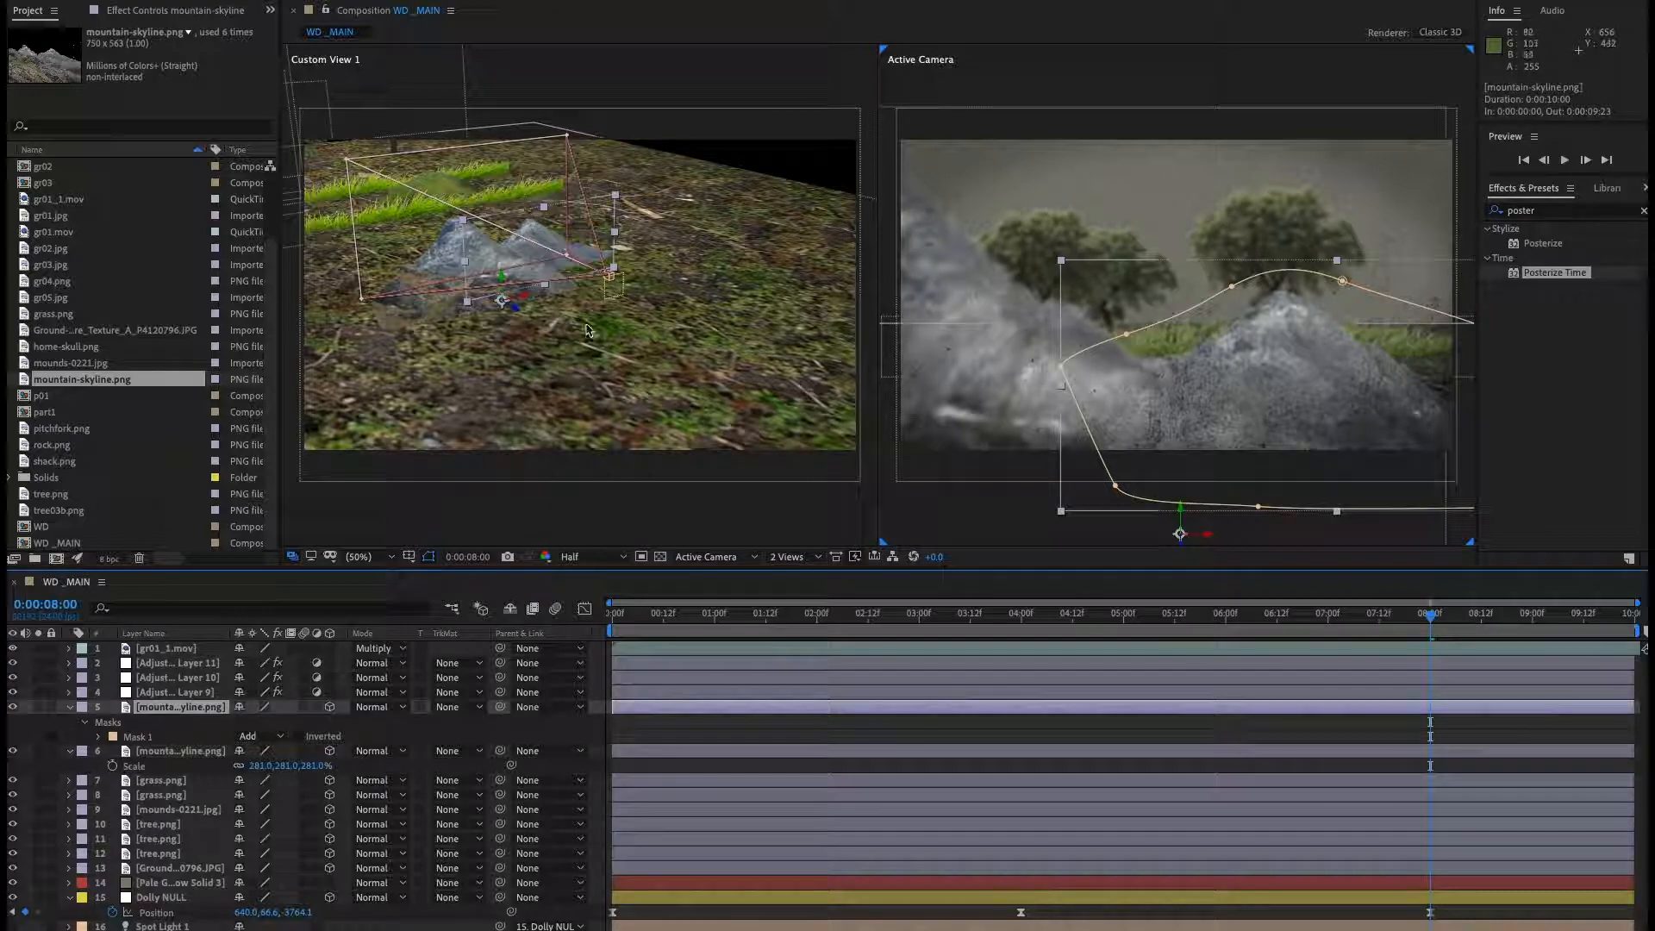
left_click_drag(530, 300, 560, 293)
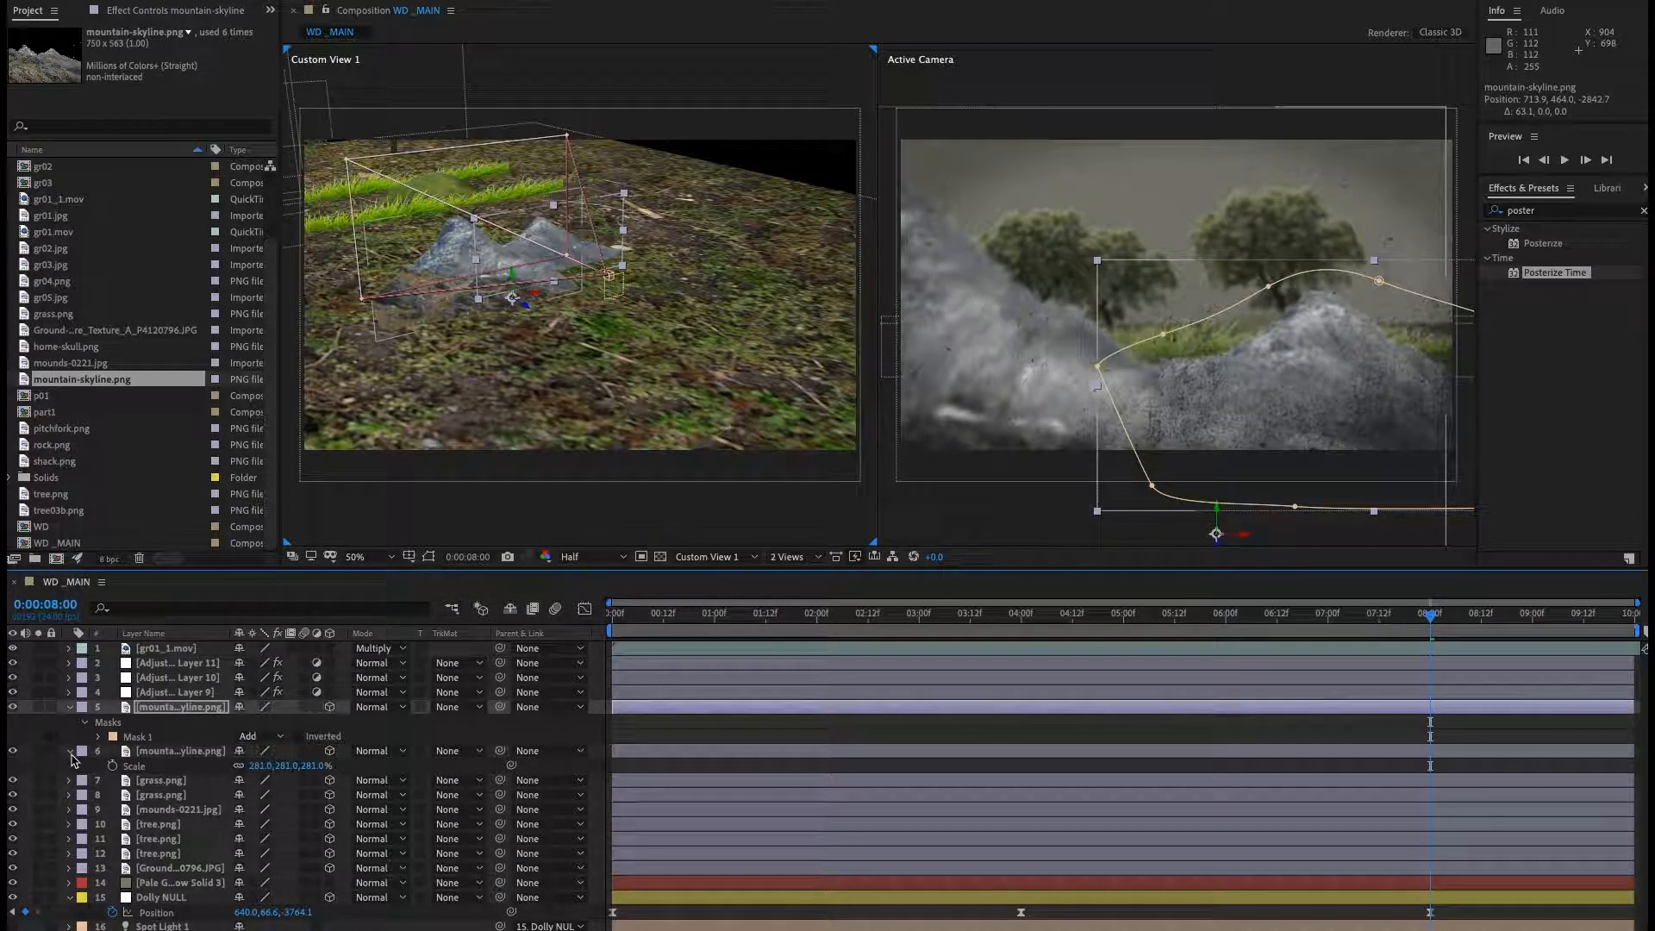
Collapse the layer properties and add home-skull.png to the composition above the mountain layers.
left_click(69, 708)
left_click(69, 722)
left_click(172, 917)
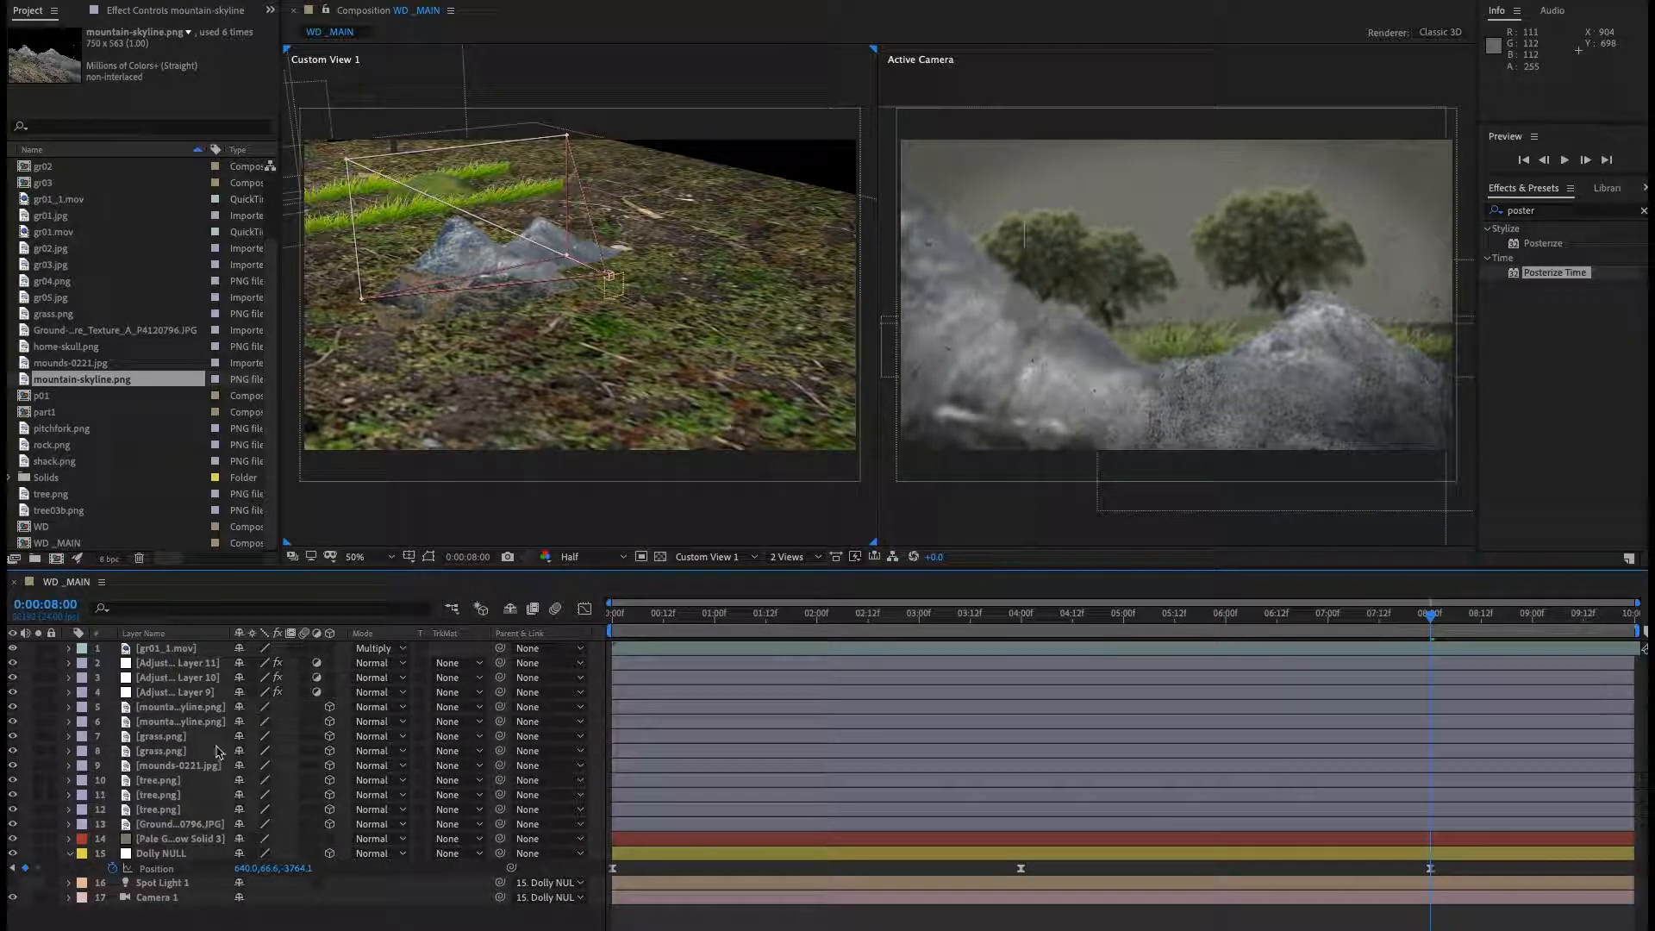
left_click(182, 707)
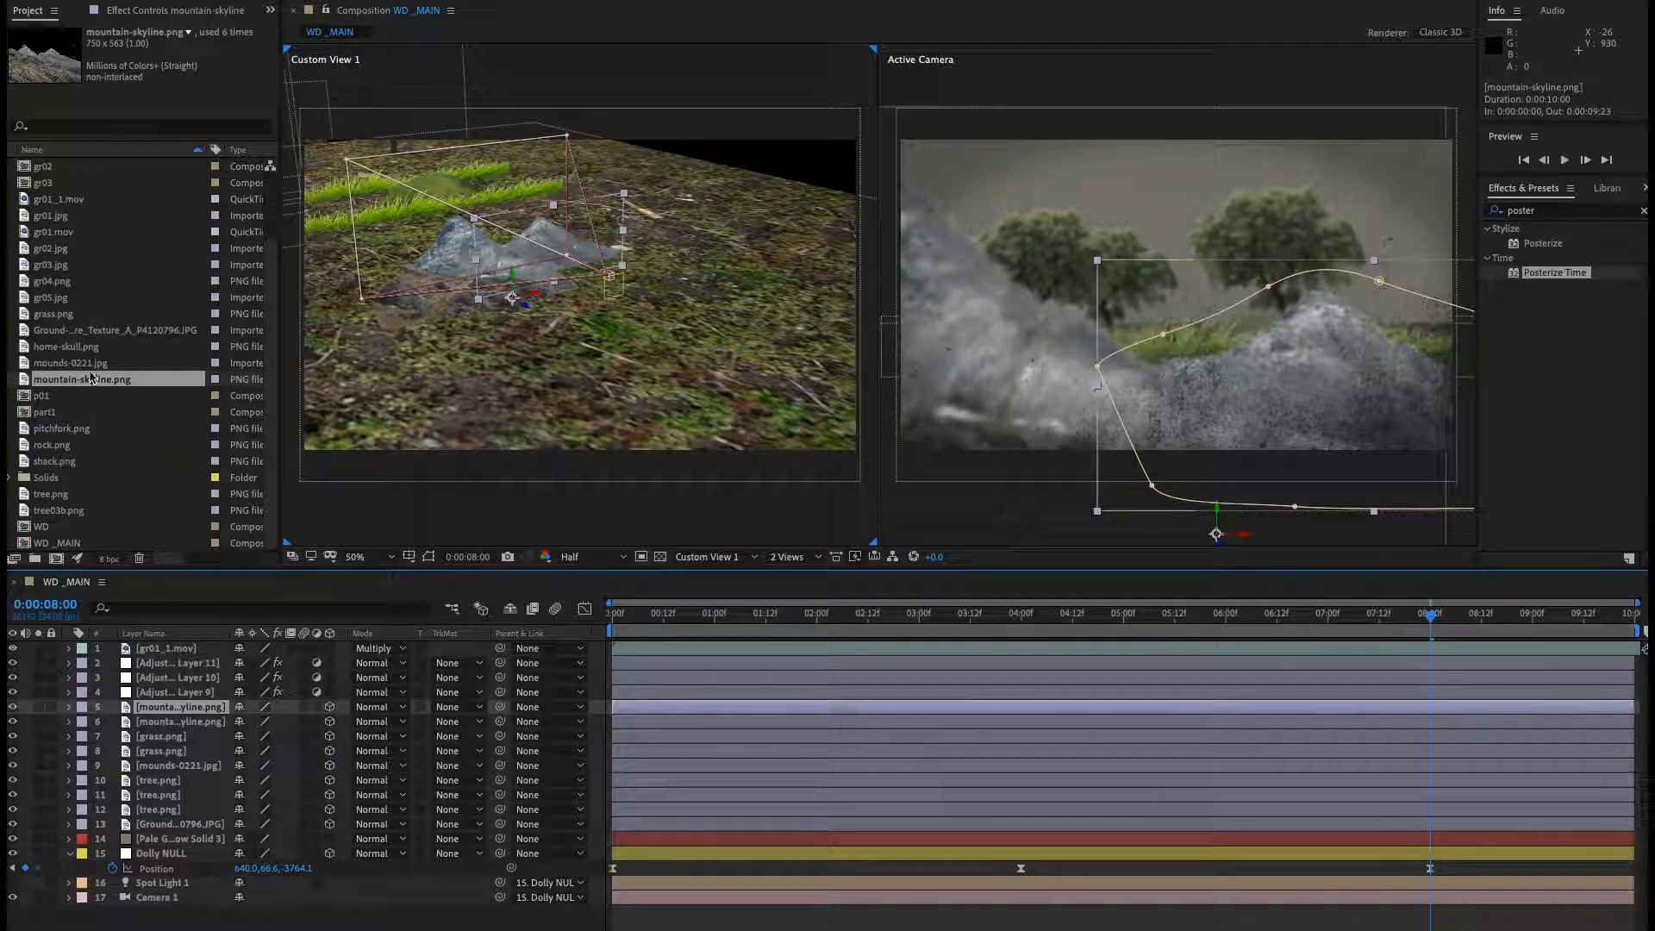
left_click_drag(91, 352, 180, 708)
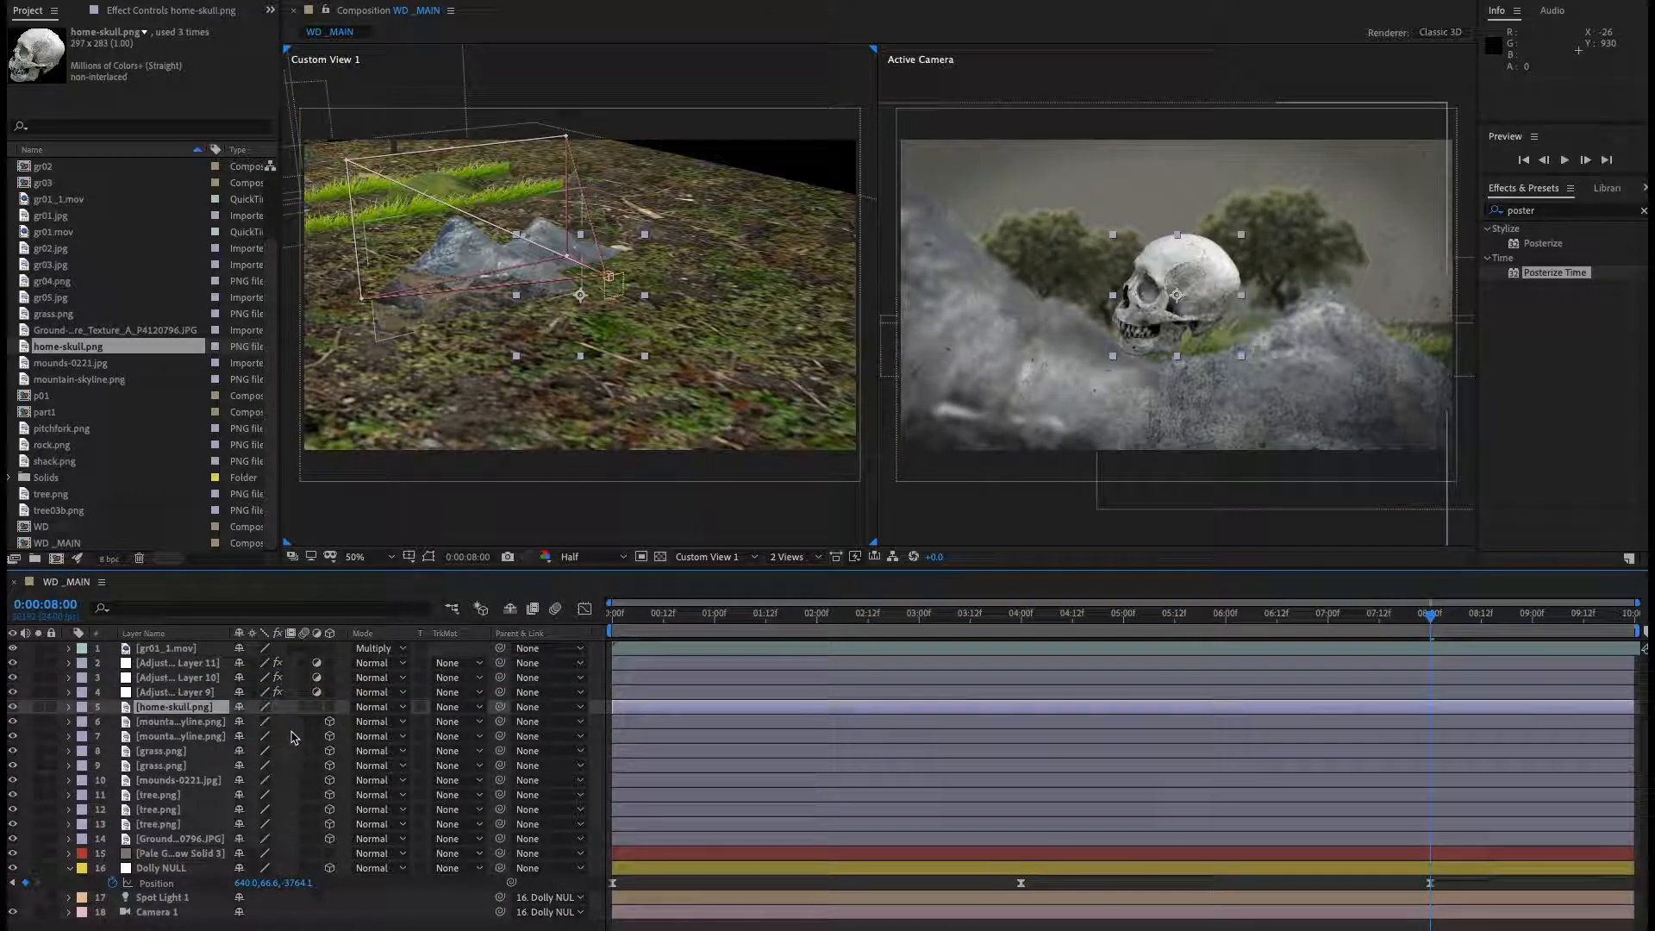
Make the skull layer 3D and move its anchor point to the skull's lower-left corner in its layer view.
left_click(330, 713)
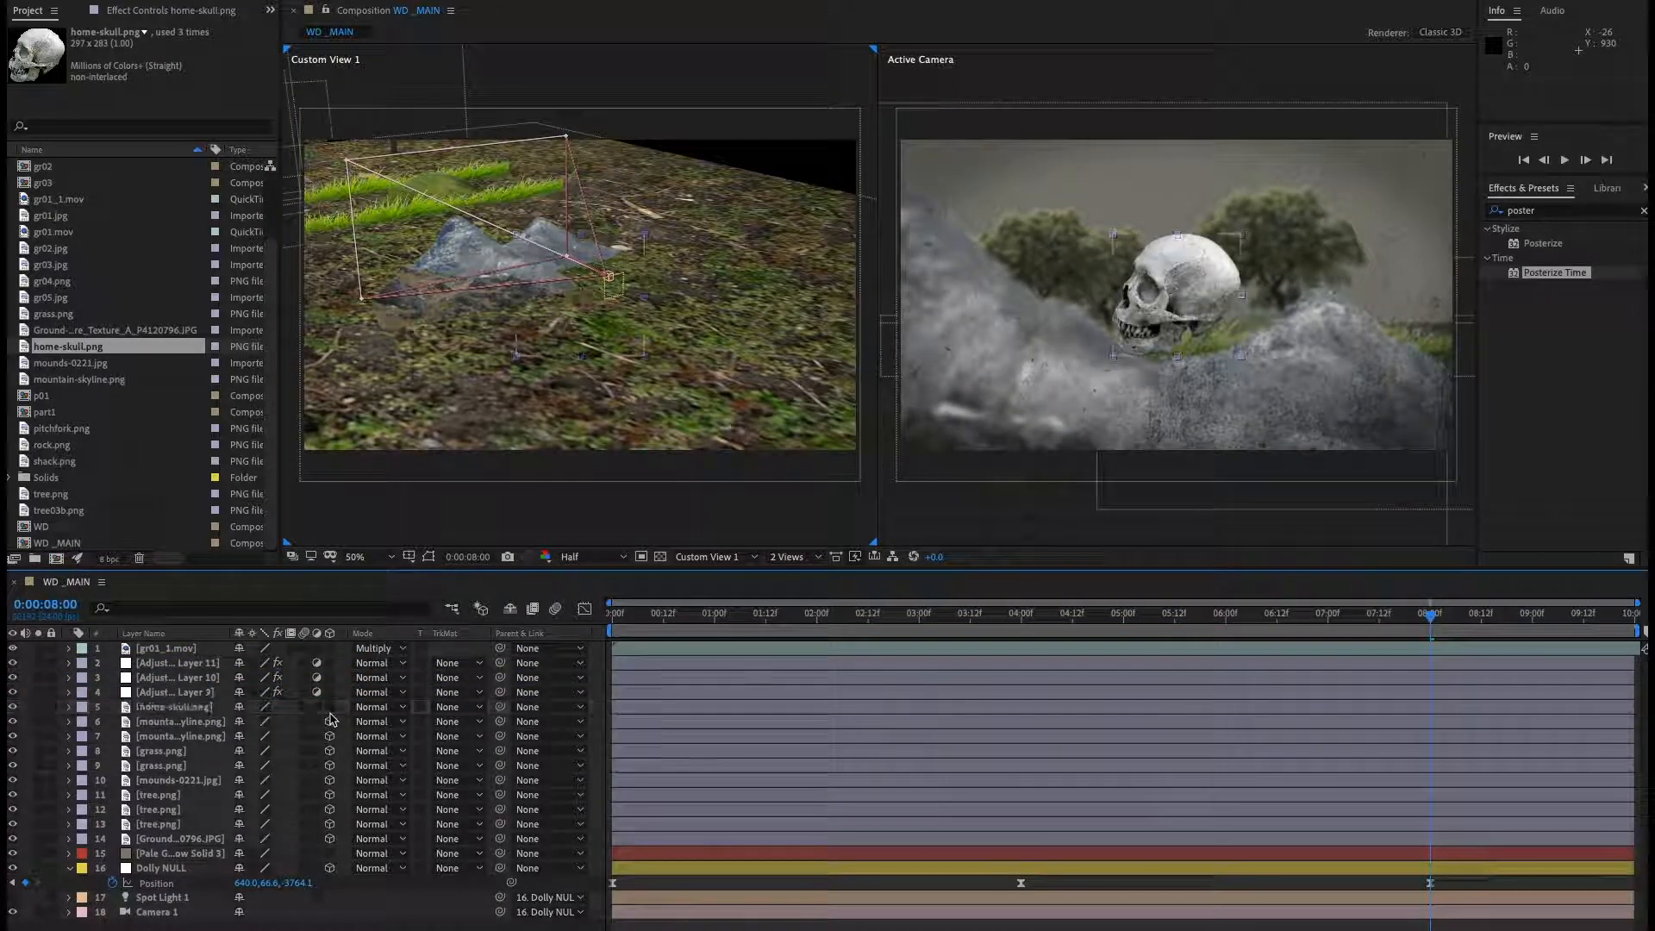
double_click(206, 707)
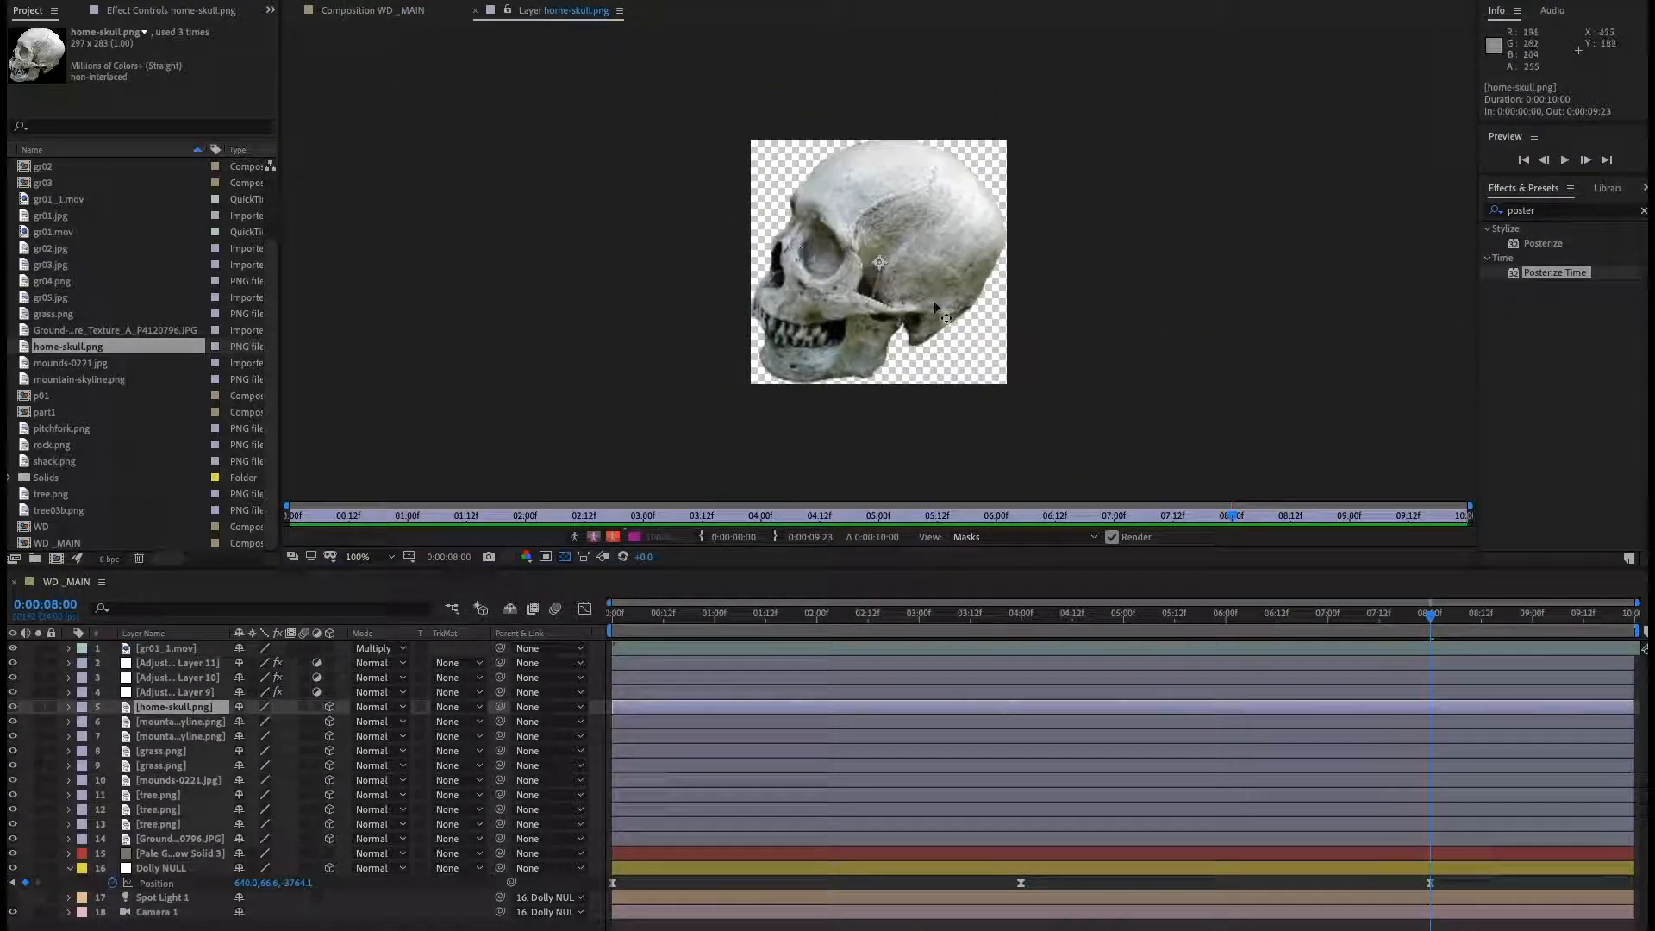
left_click_drag(879, 262, 779, 379)
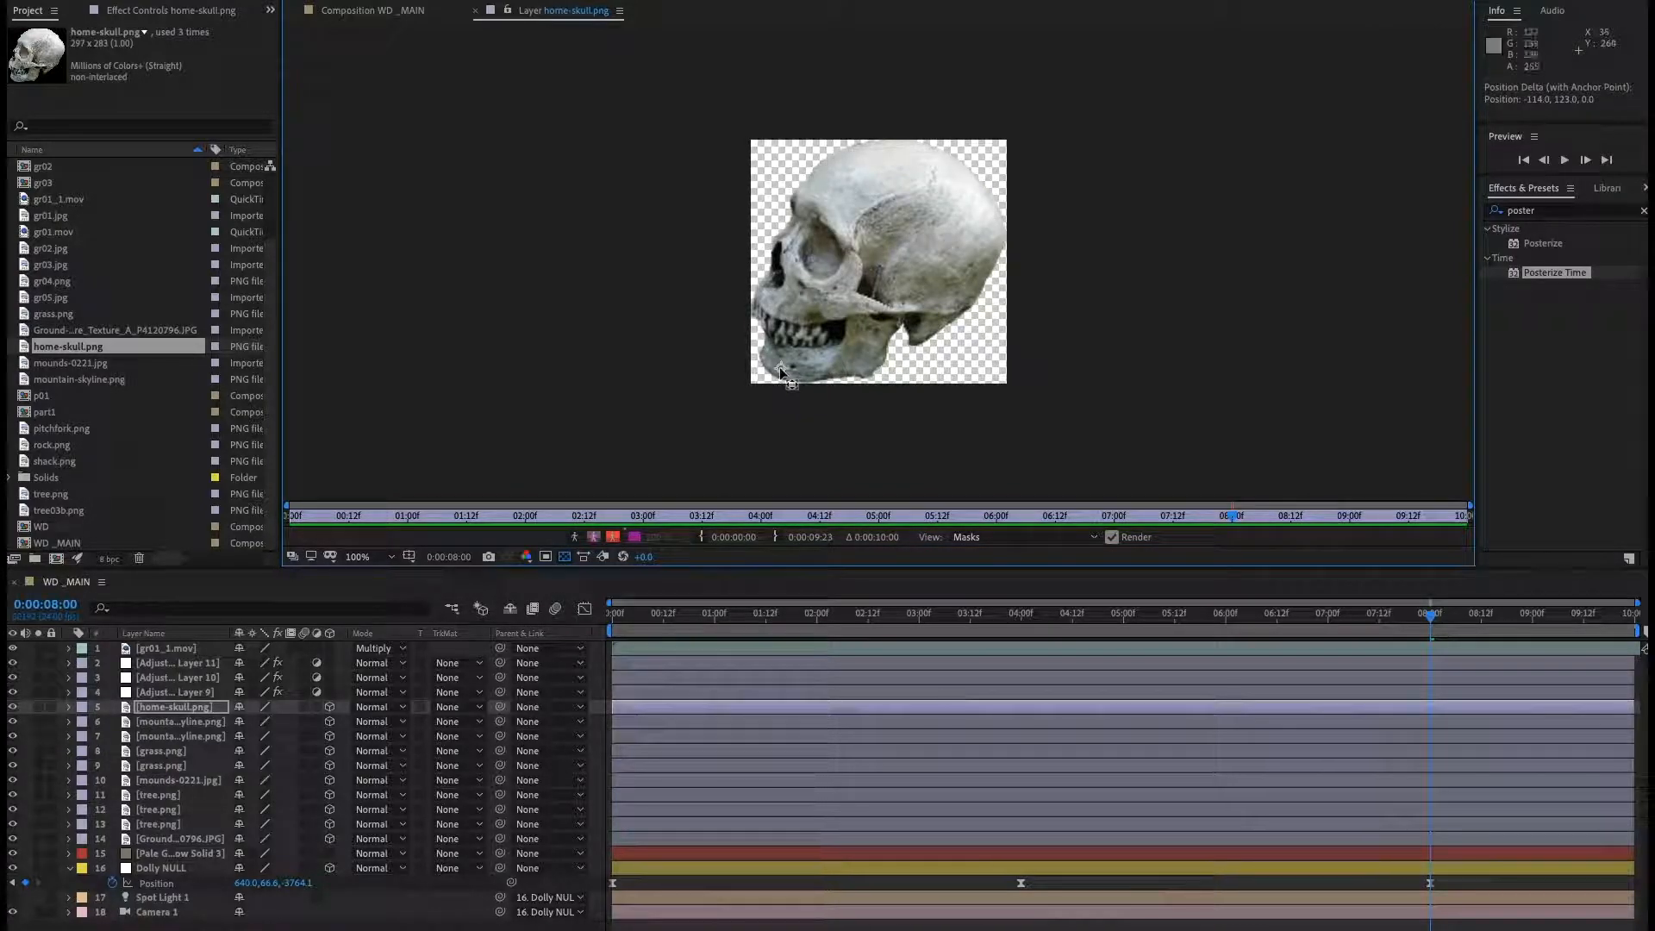
left_click(475, 11)
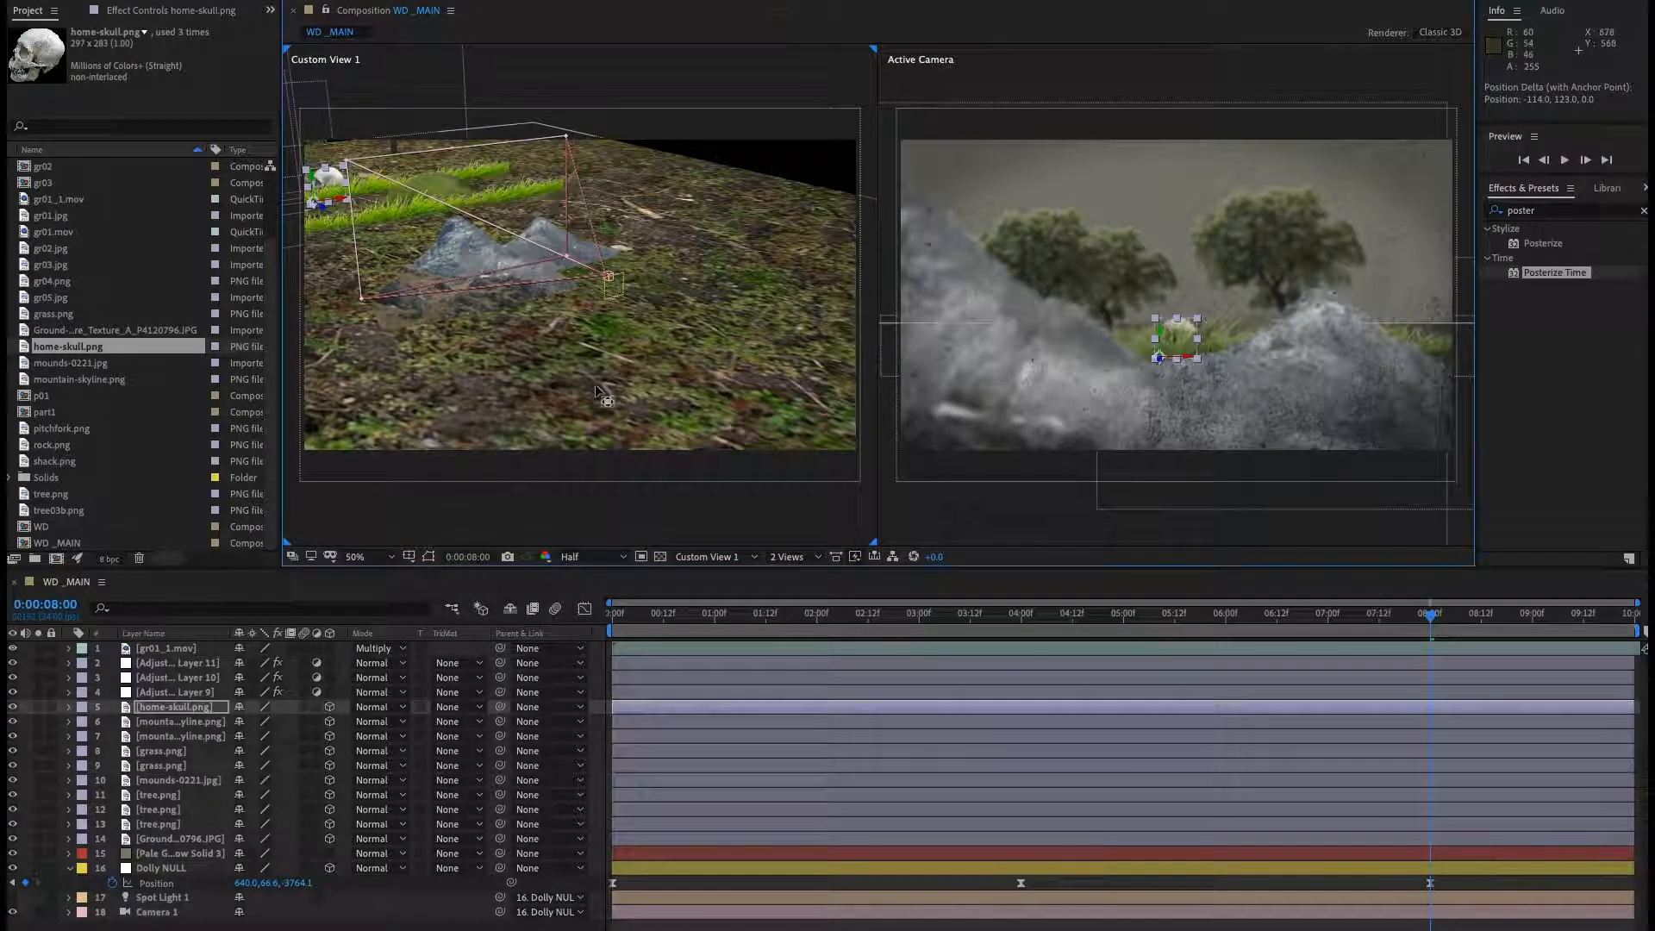
Copy the right-peak mountain layer's position and paste it onto the skull layer.
left_click(201, 722)
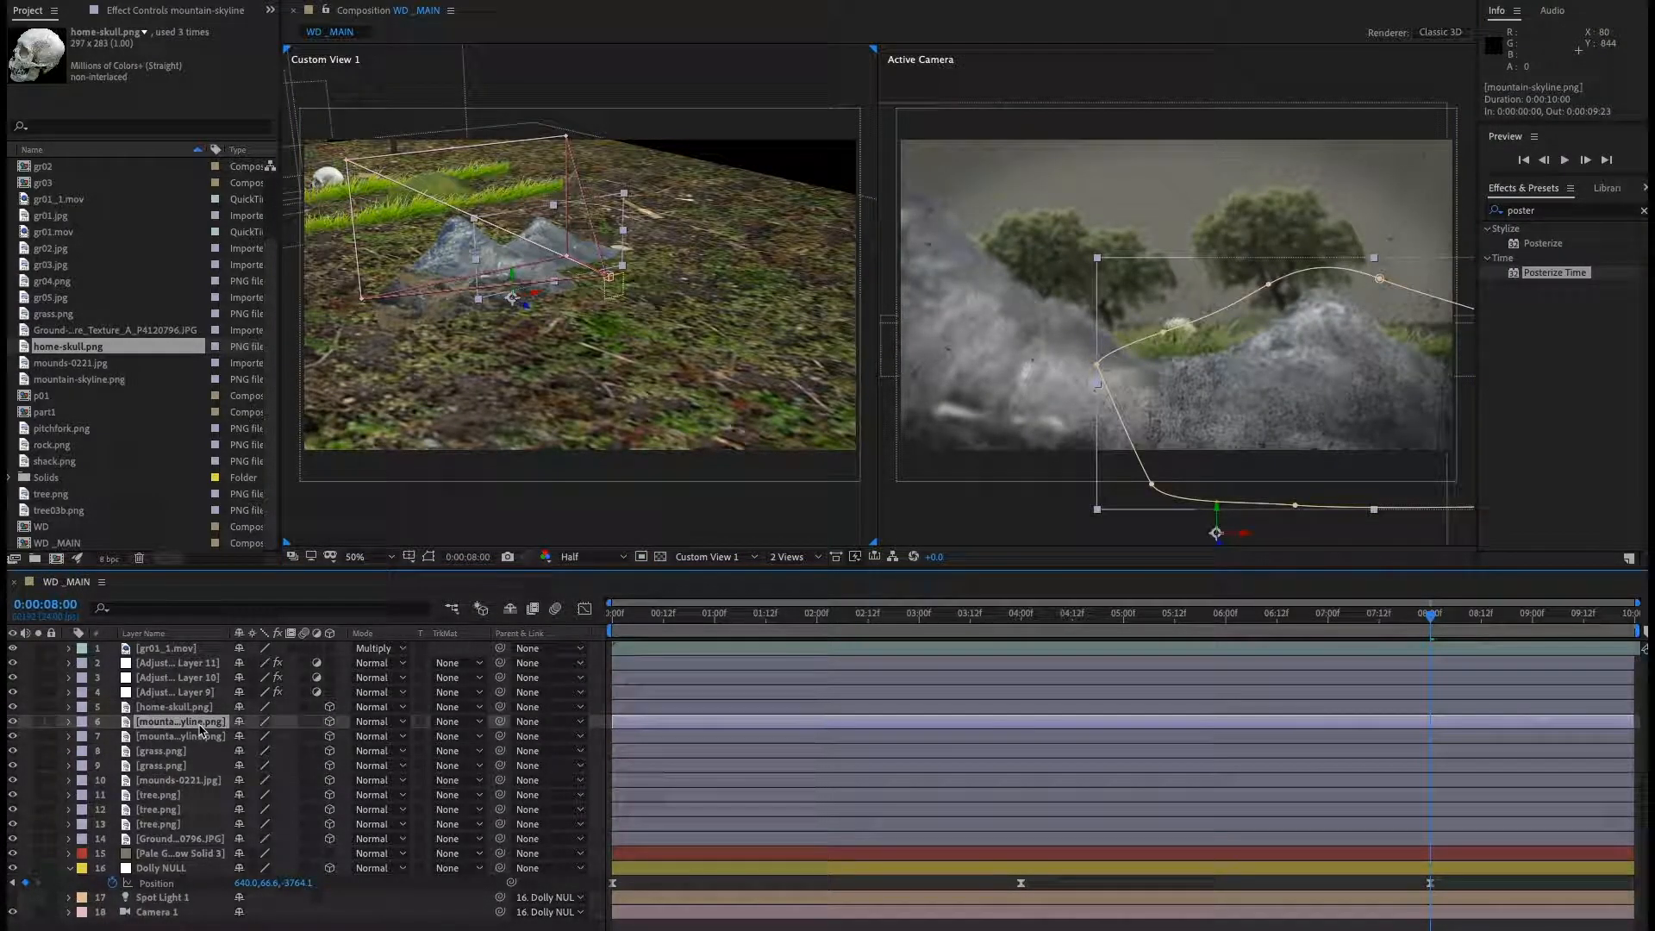
key("p")
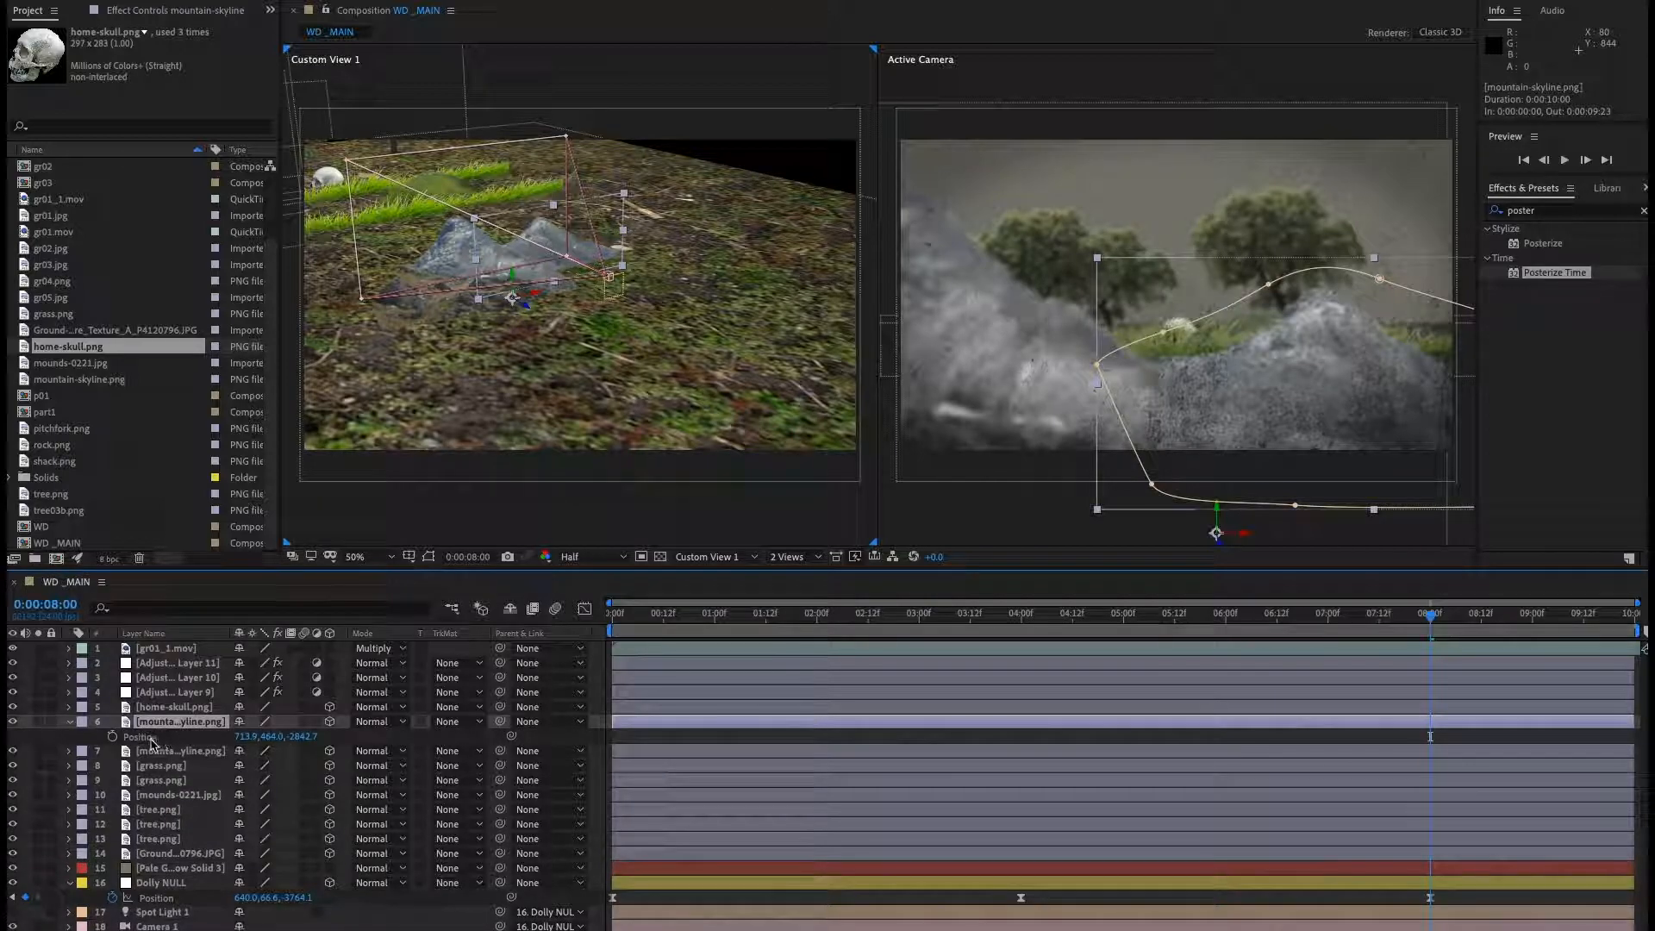
left_click(150, 740)
left_click(154, 707)
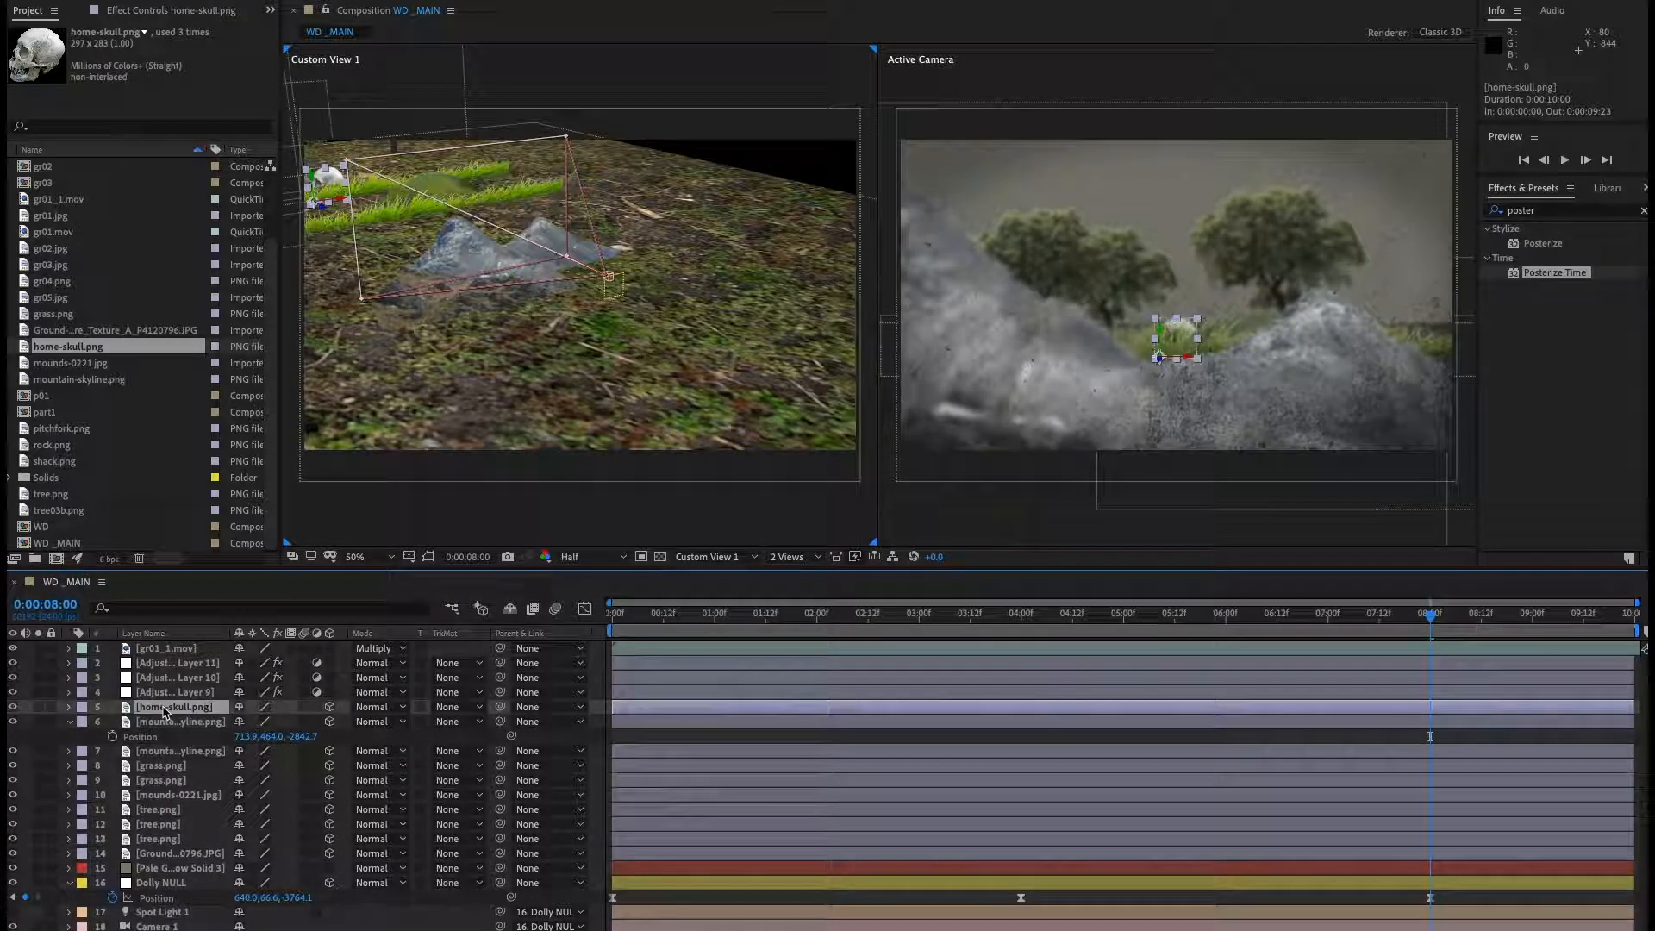
key("p")
key("ctrl+v")
double_click(519, 194)
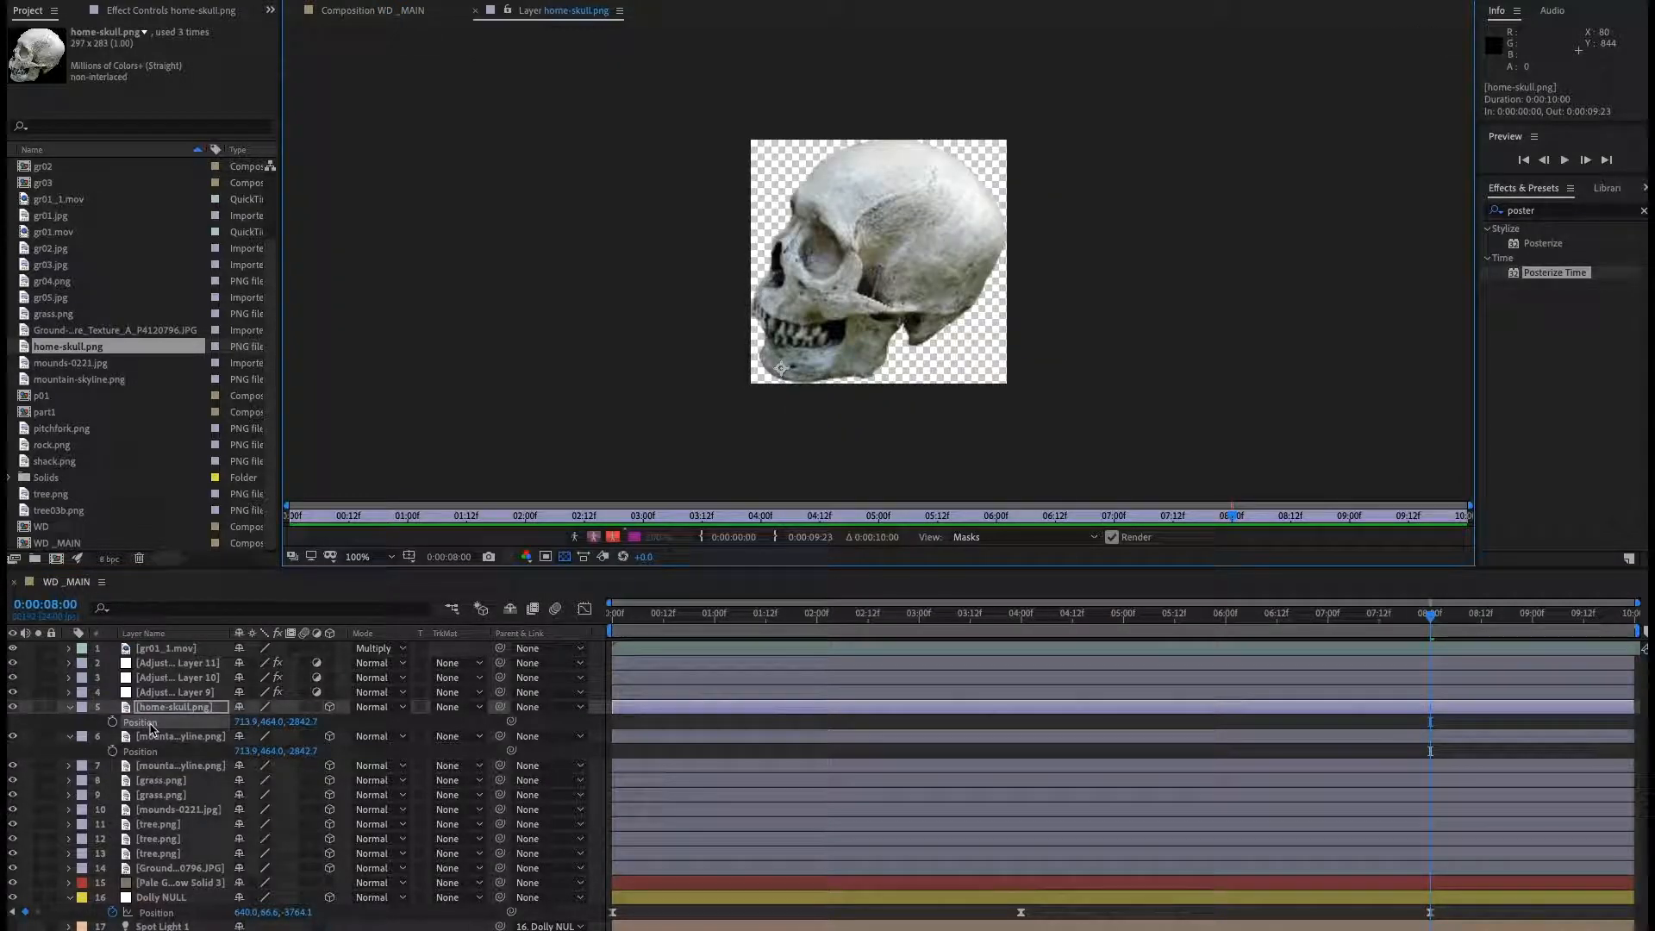
left_click(476, 12)
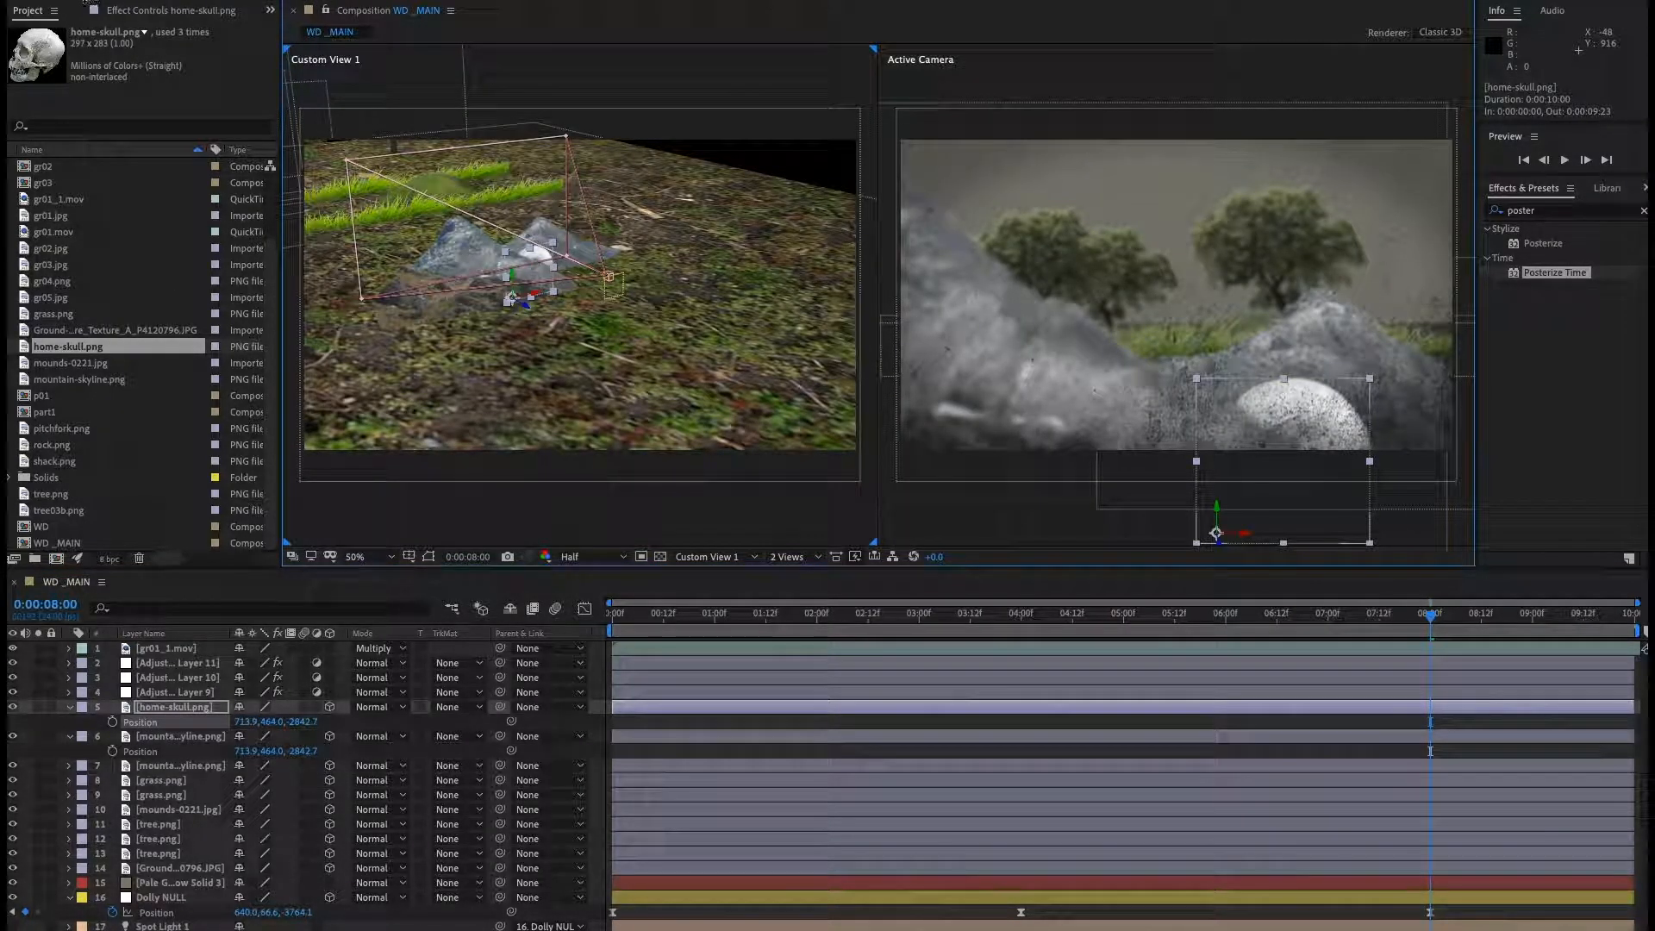
Move the skull layer up in the Active Camera view so it sits on top of the right peak.
left_click_drag(1217, 513, 1224, 282)
left_click_drag(1229, 345, 1230, 389)
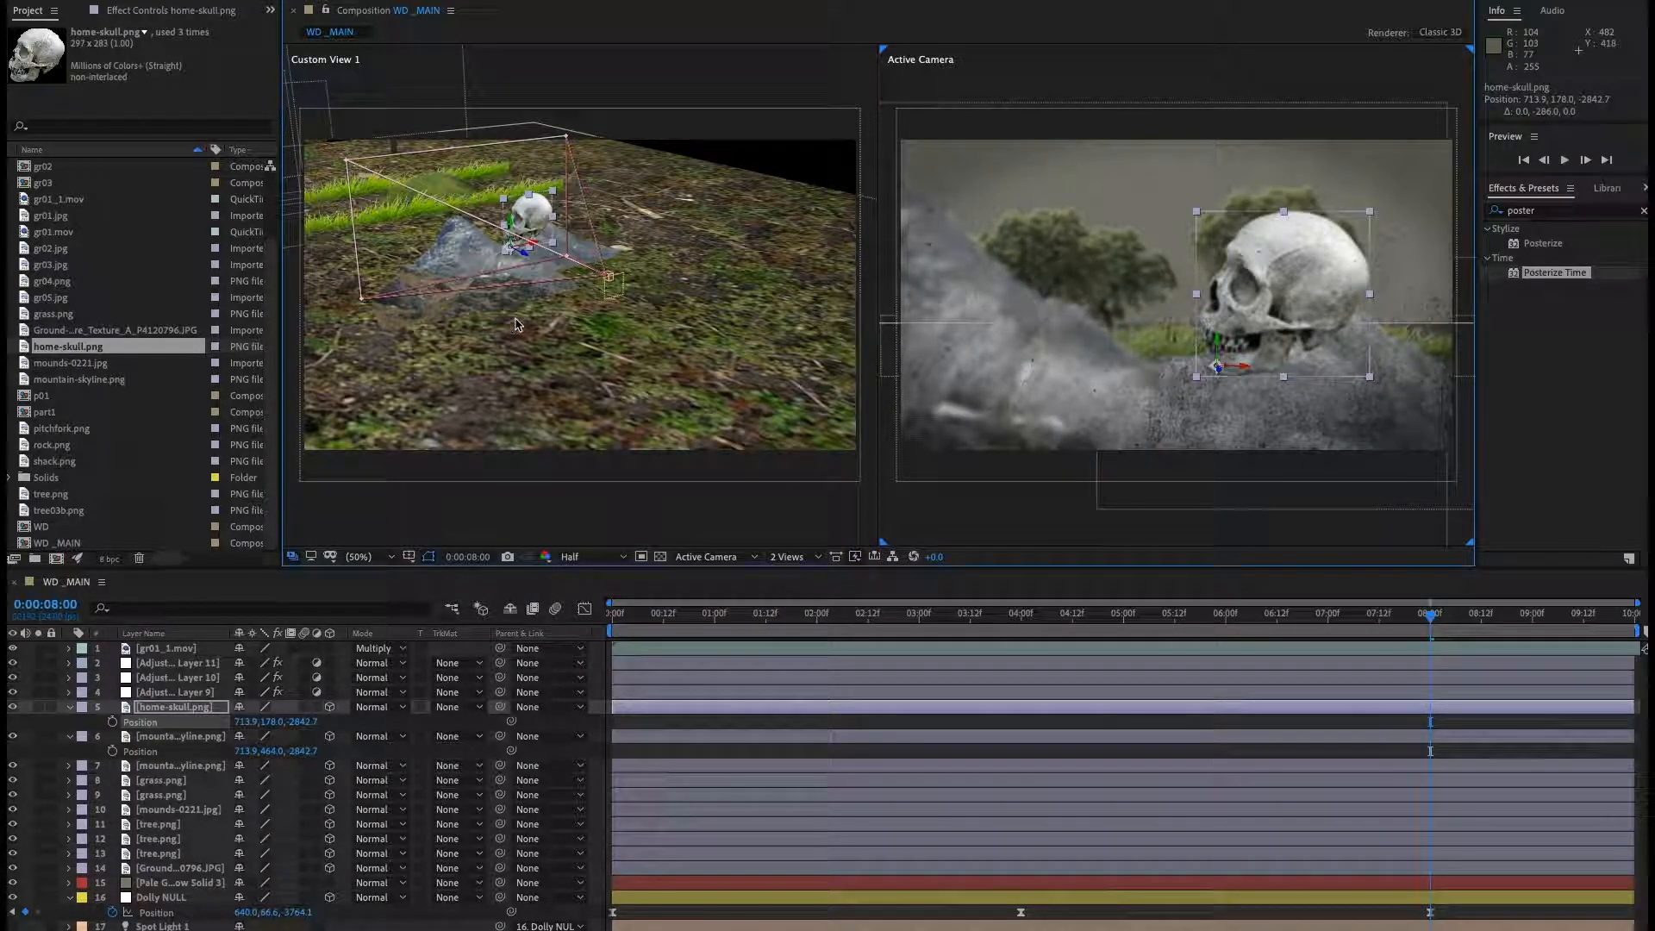
Add pitchfork.png to the composition above the skull layer.
left_click_drag(534, 258, 626, 236)
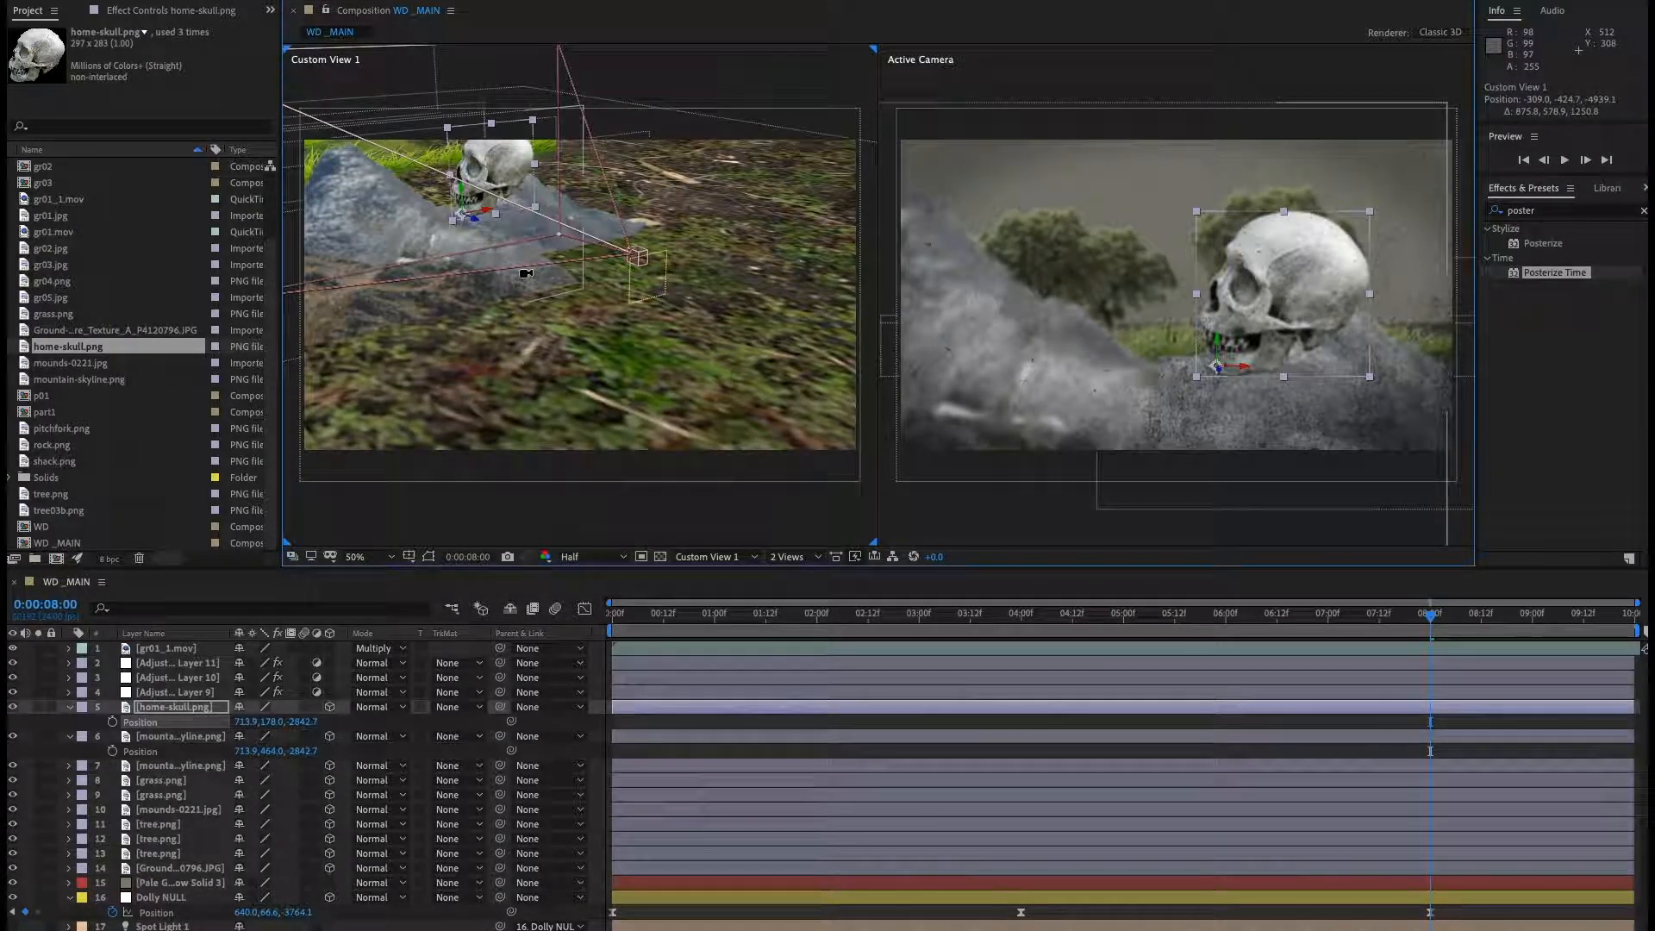
left_click_drag(525, 273, 620, 322)
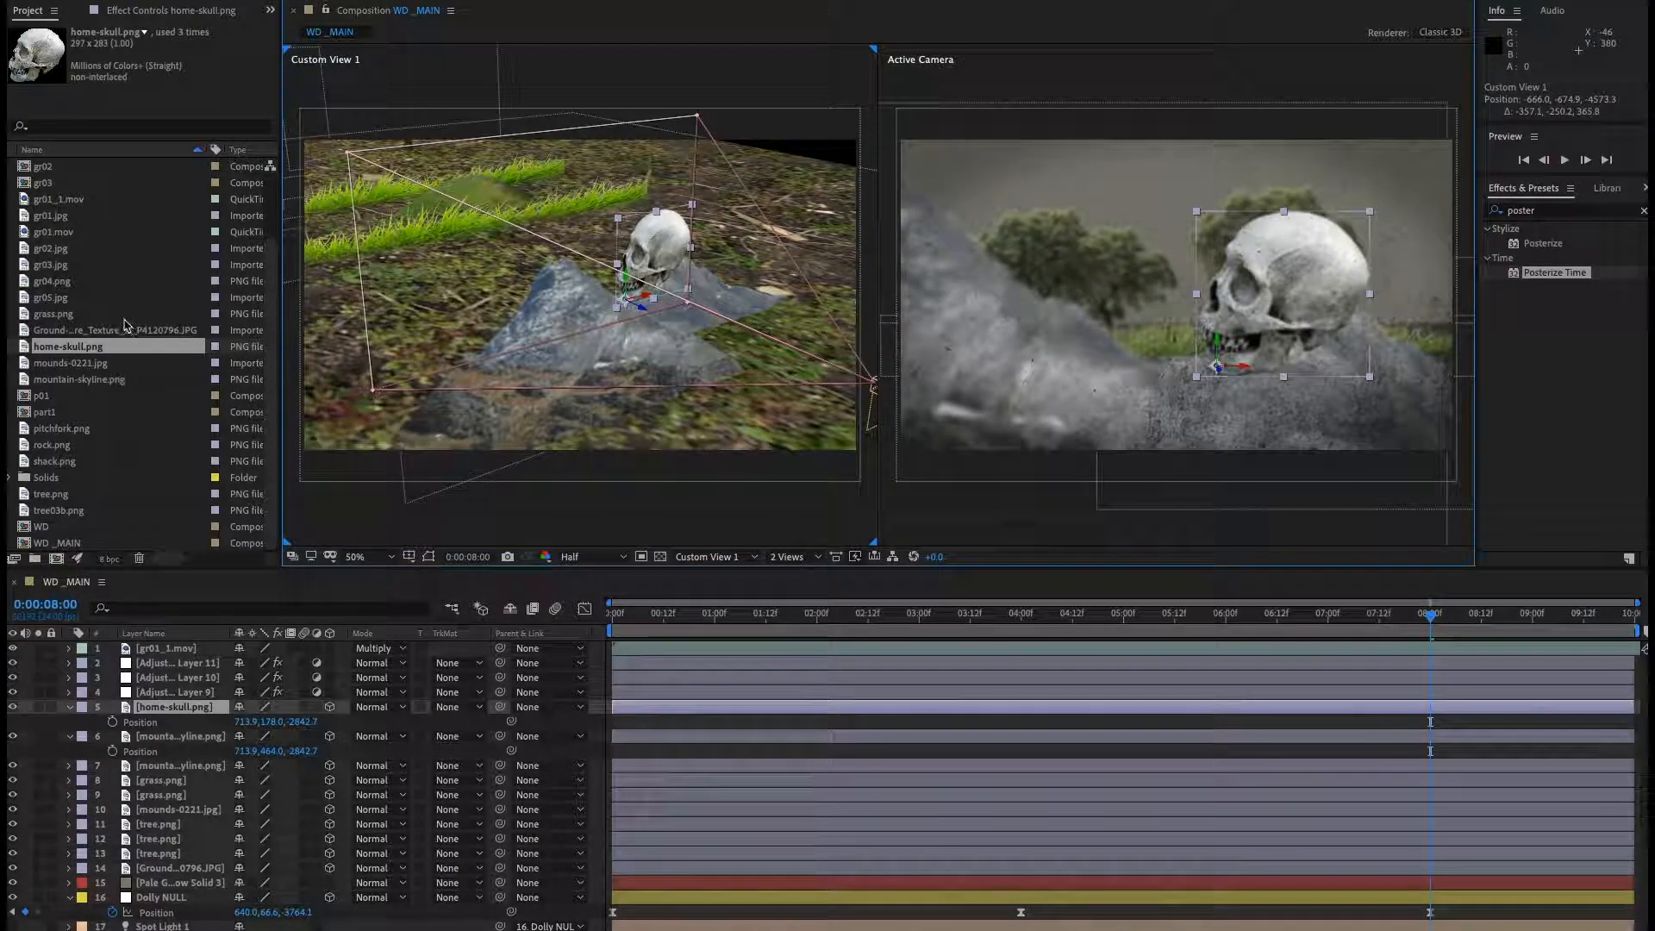
left_click_drag(86, 428, 167, 709)
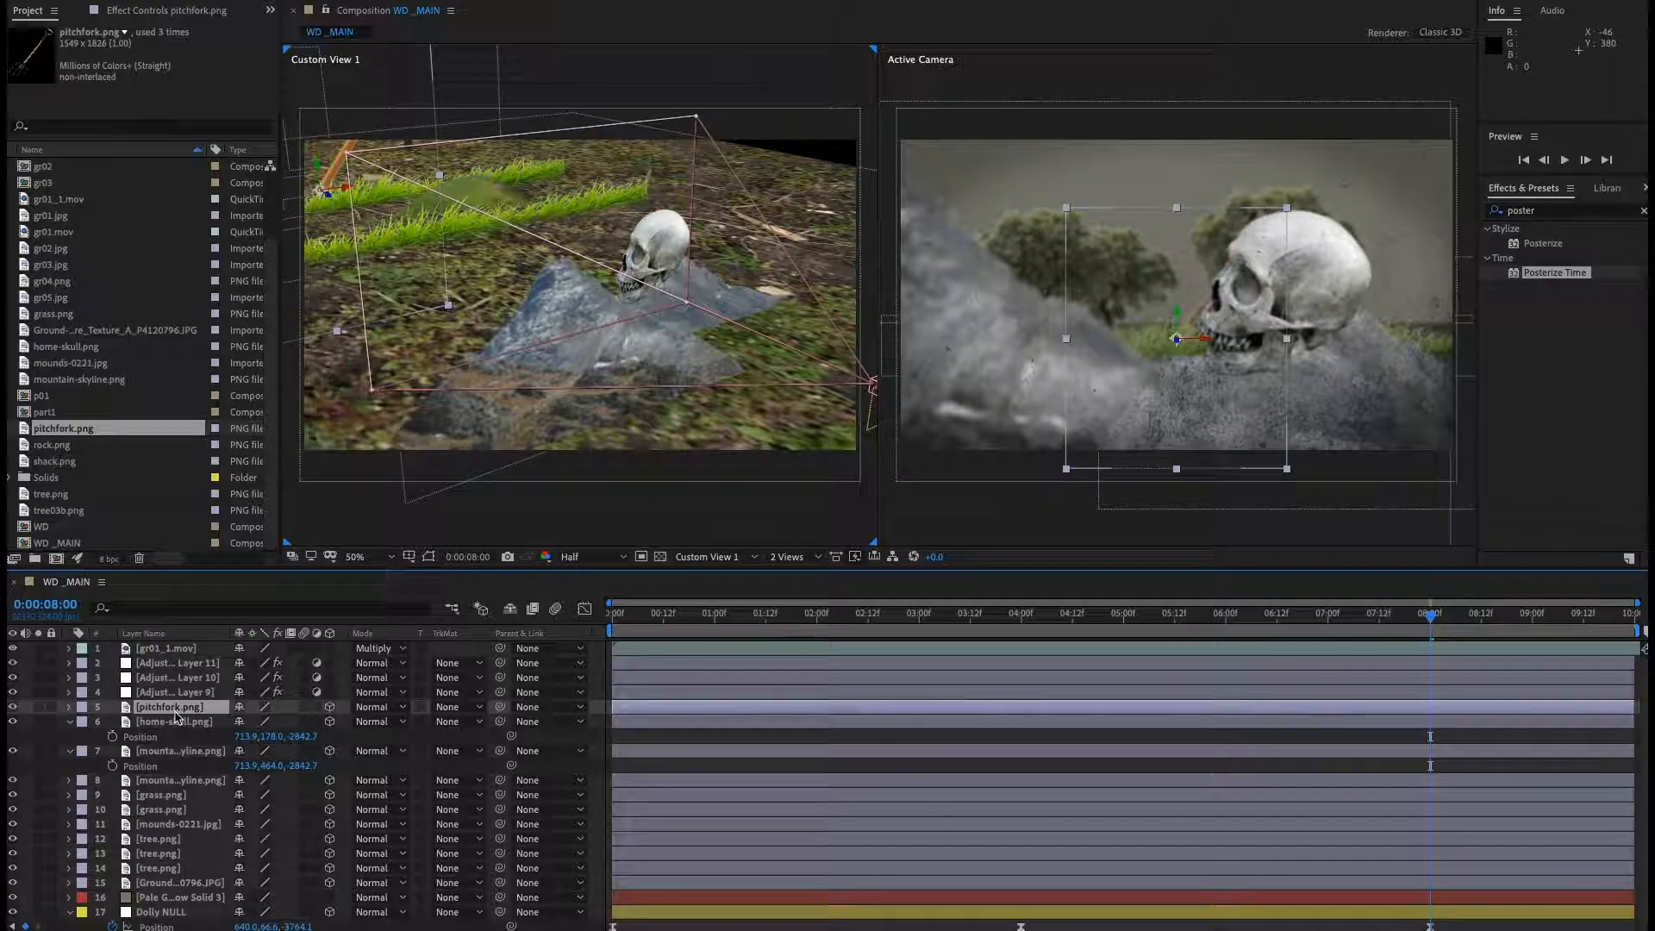
Paste the copied mountain position onto the pitchfork layer's Position.
key("p")
left_click(148, 730)
key("super+v")
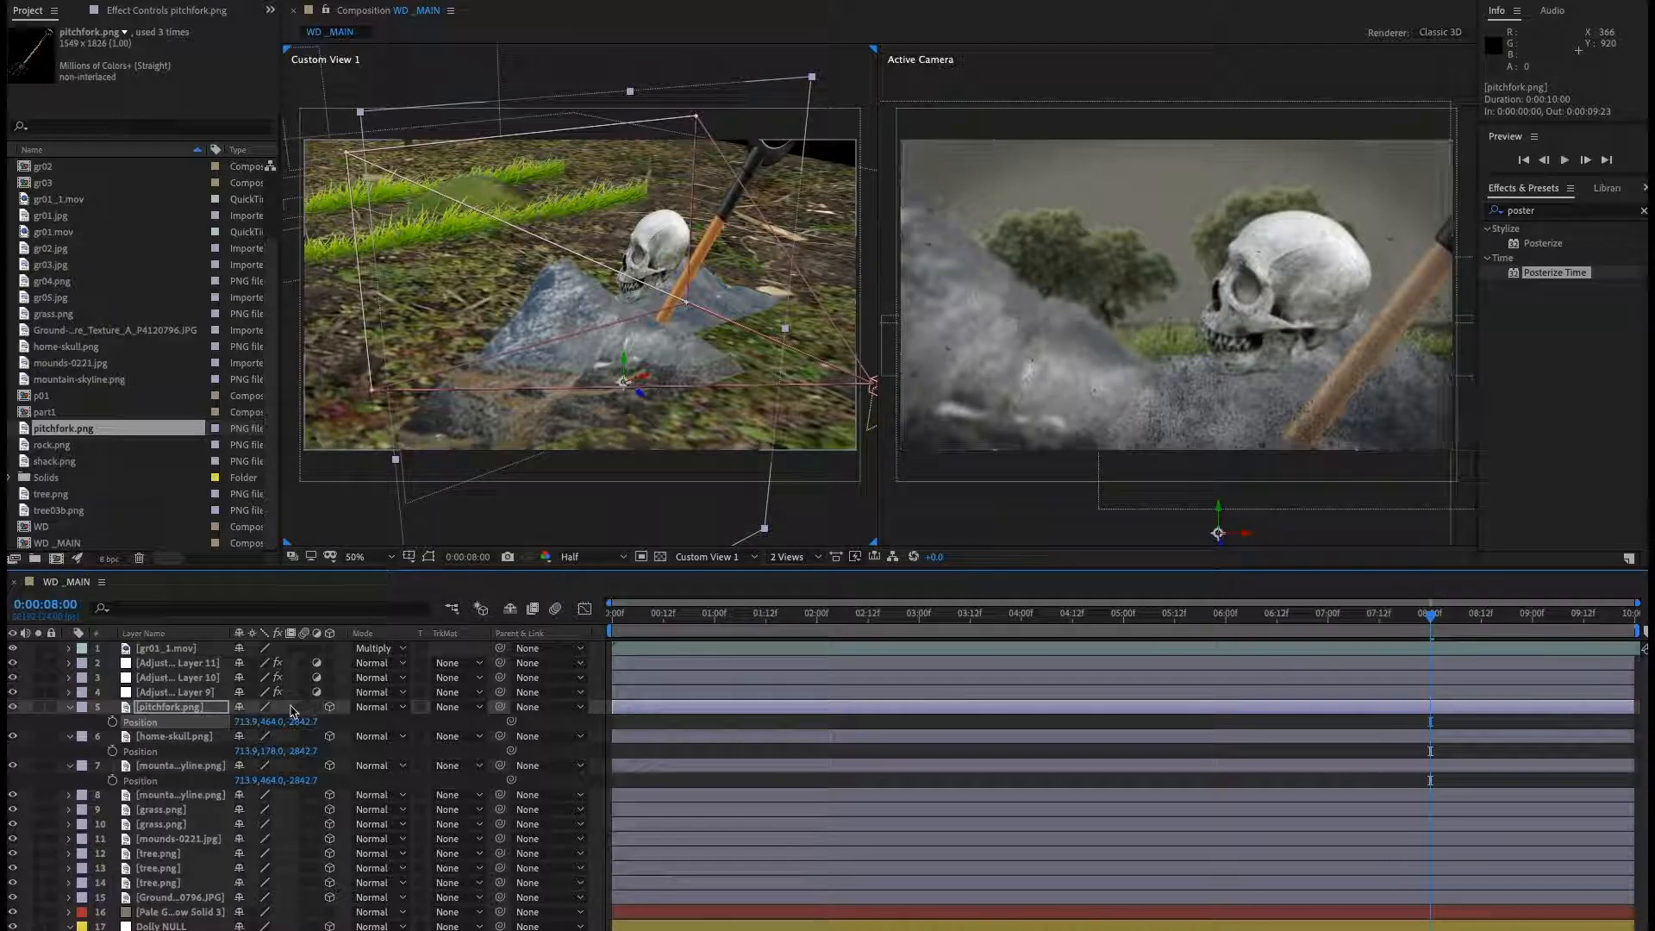
Move the pitchfork's anchor point down to the base of its tines in its layer view.
double_click(185, 711)
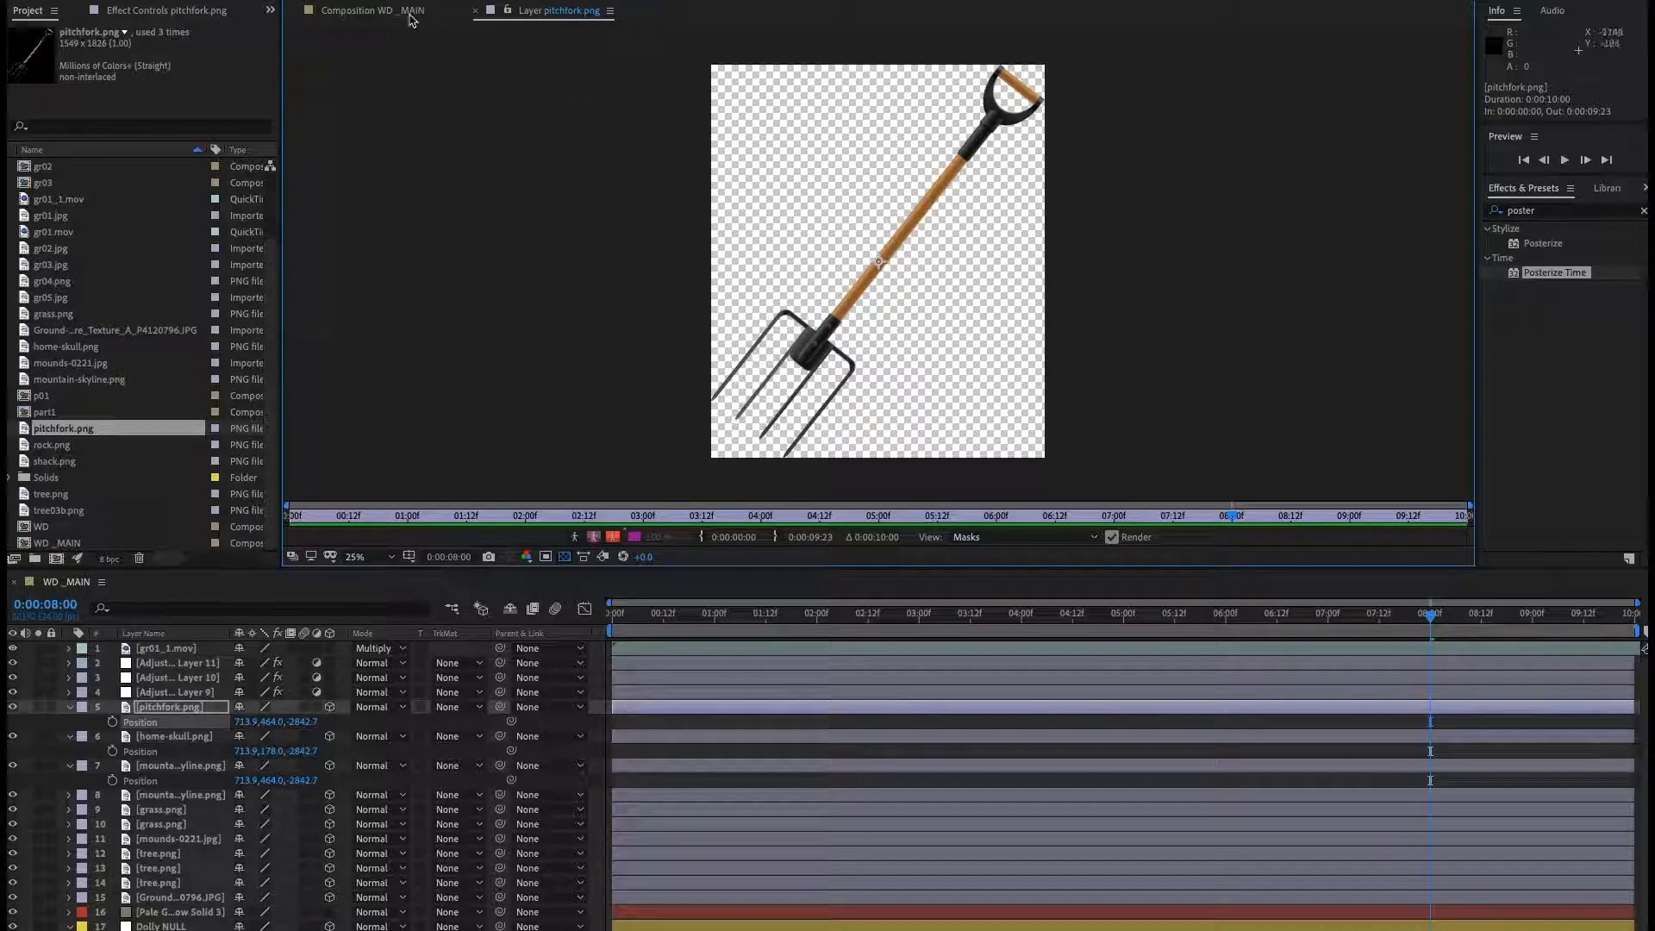
left_click_drag(877, 267, 745, 434)
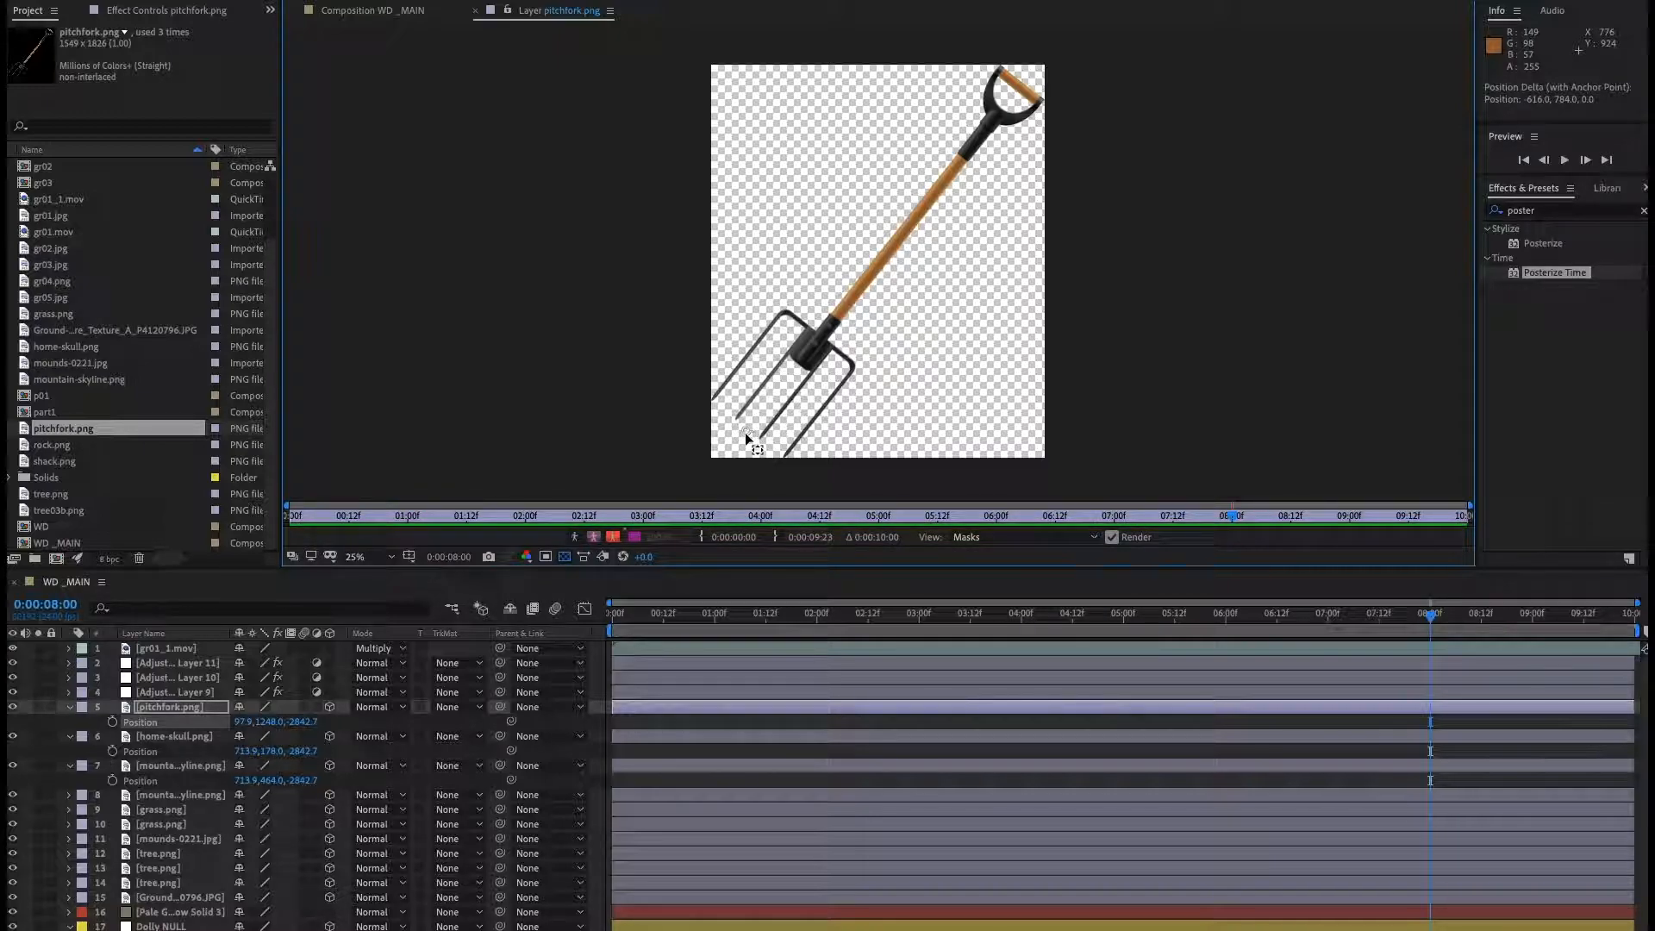
left_click(475, 10)
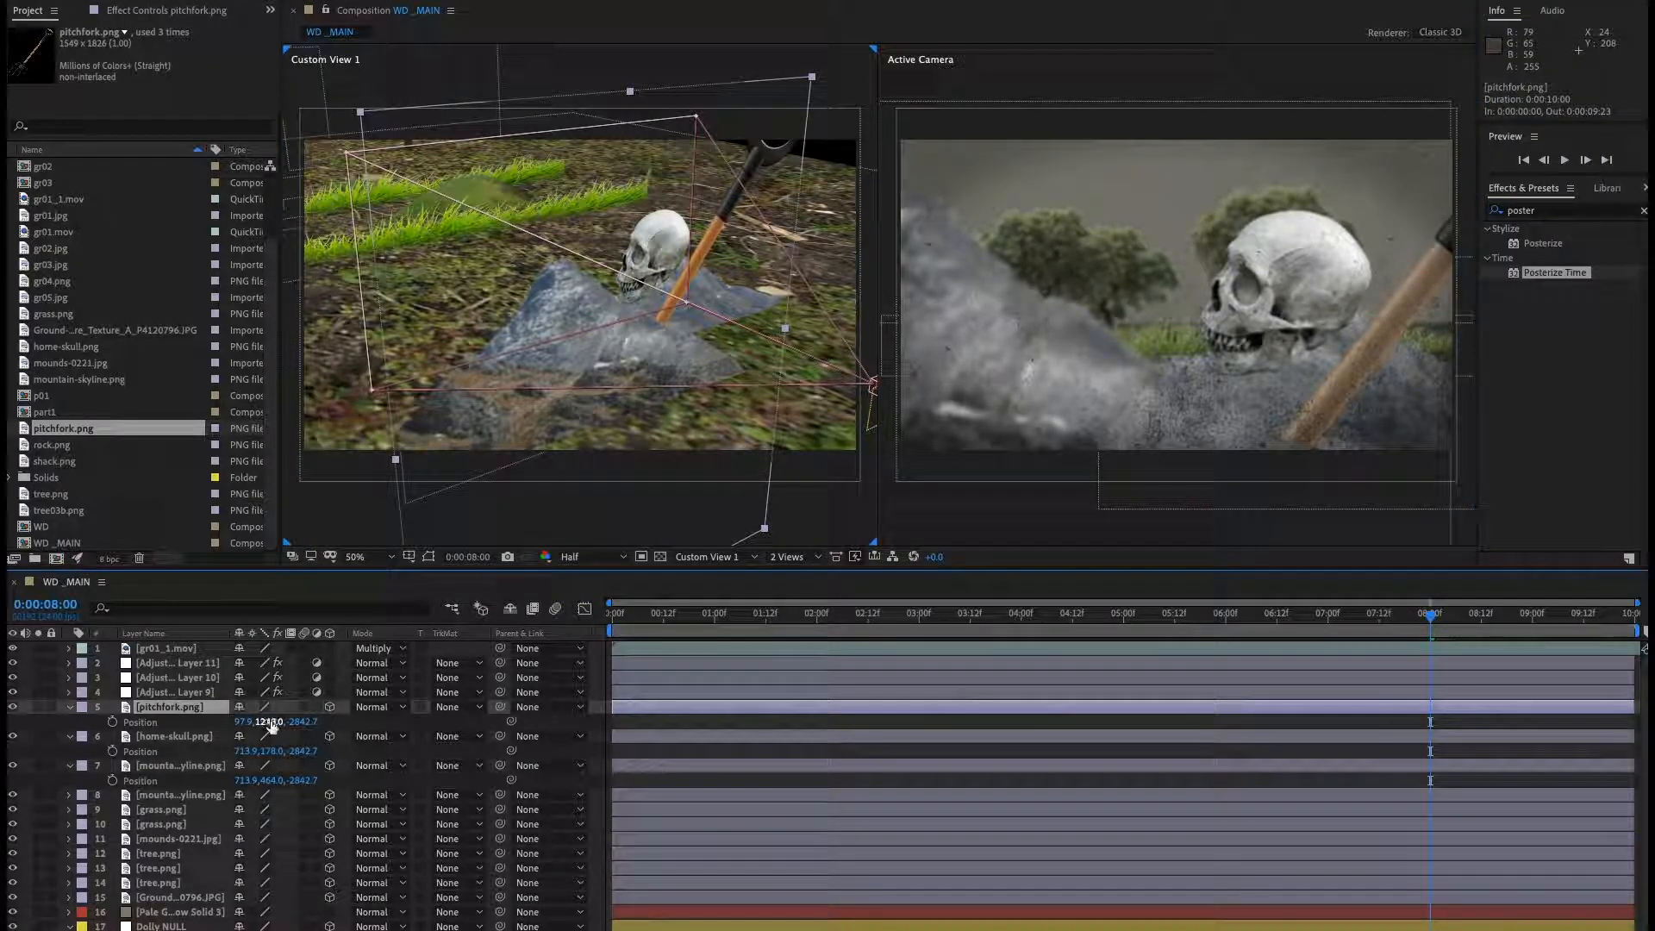
Set the pitchfork's Y position to 222 and its scale to 41%.
left_click_drag(263, 721, 0, 745)
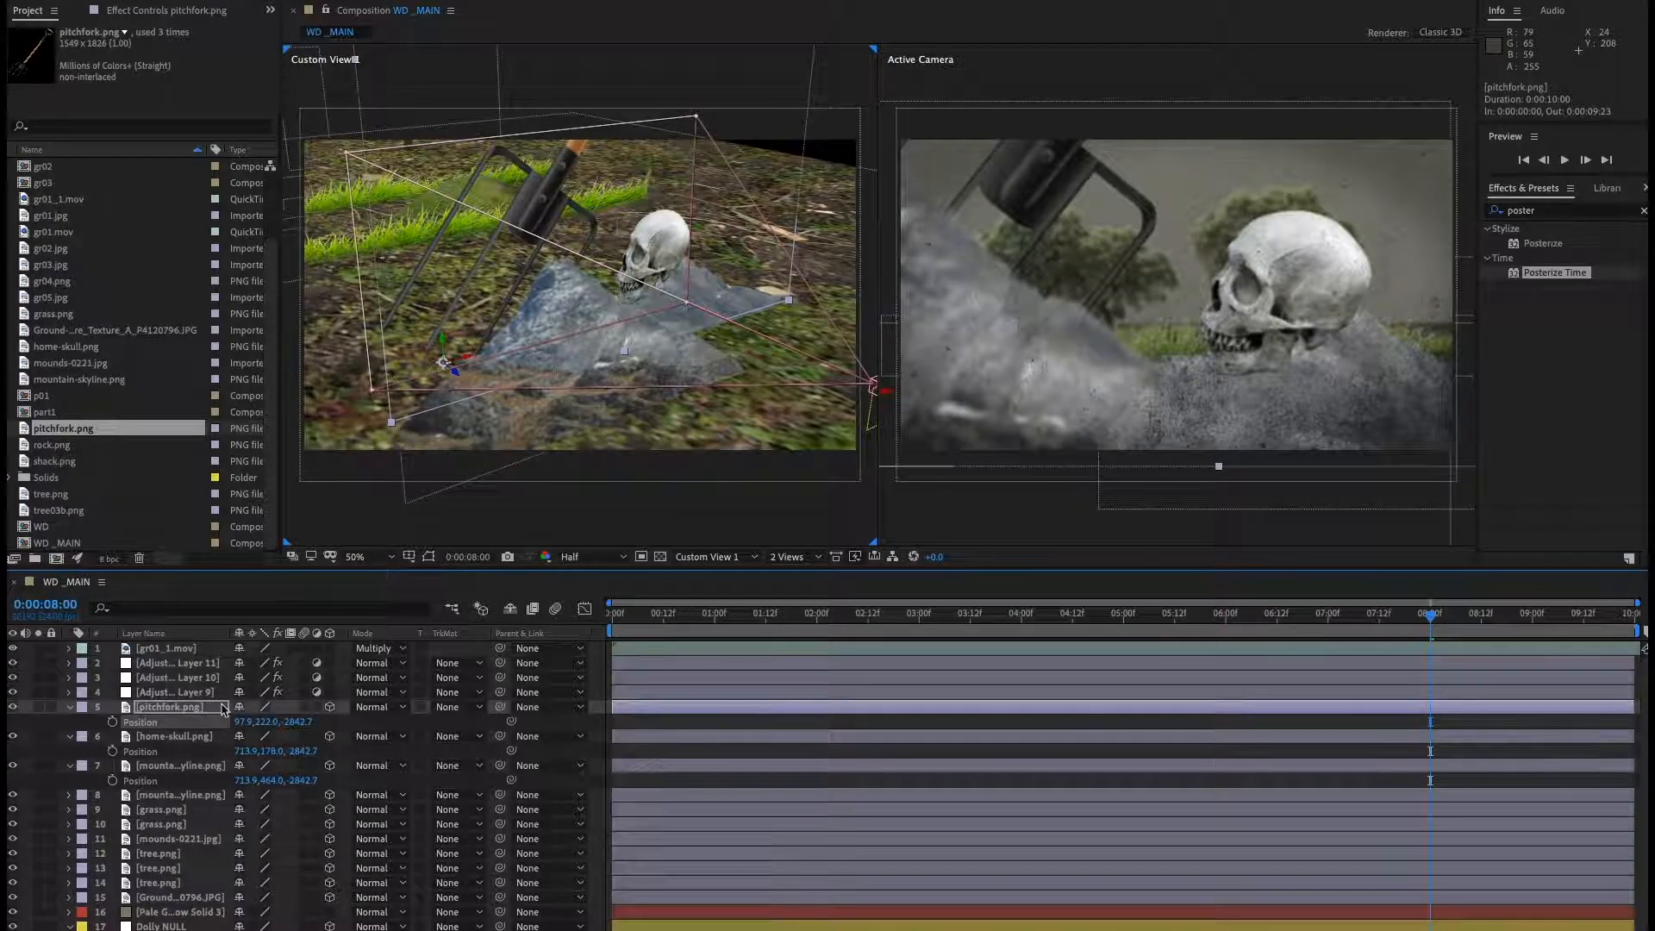
left_click(203, 710)
key("s")
left_click_drag(321, 724, 278, 735)
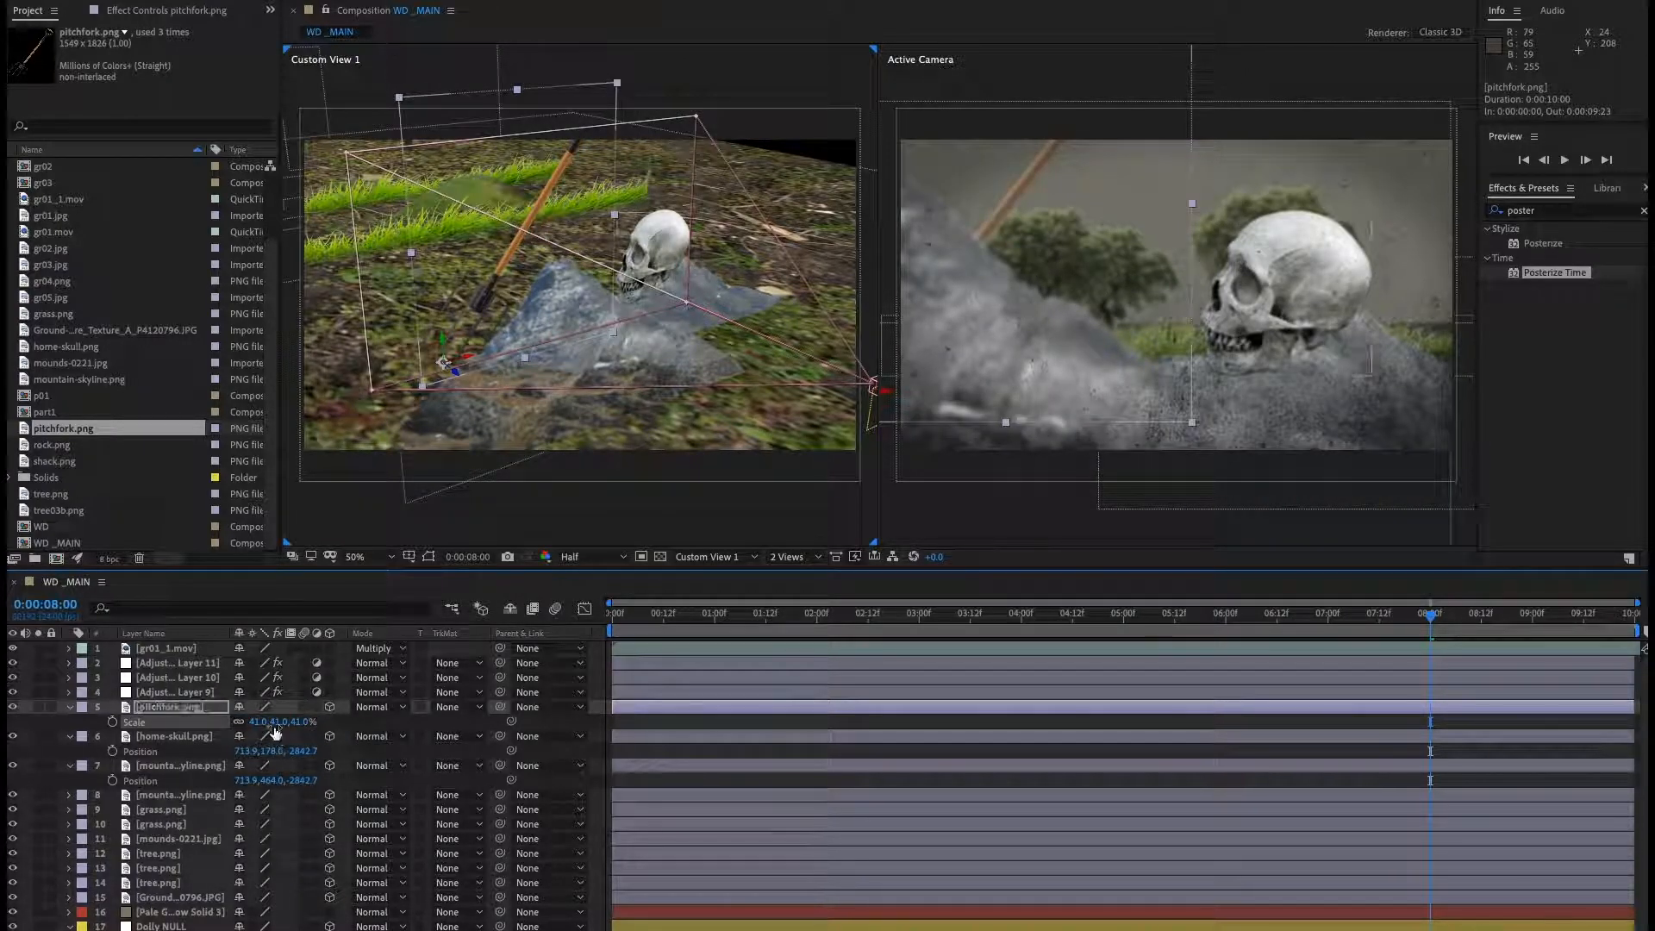
Set the pitchfork's Z Rotation to -39°.
key("r")
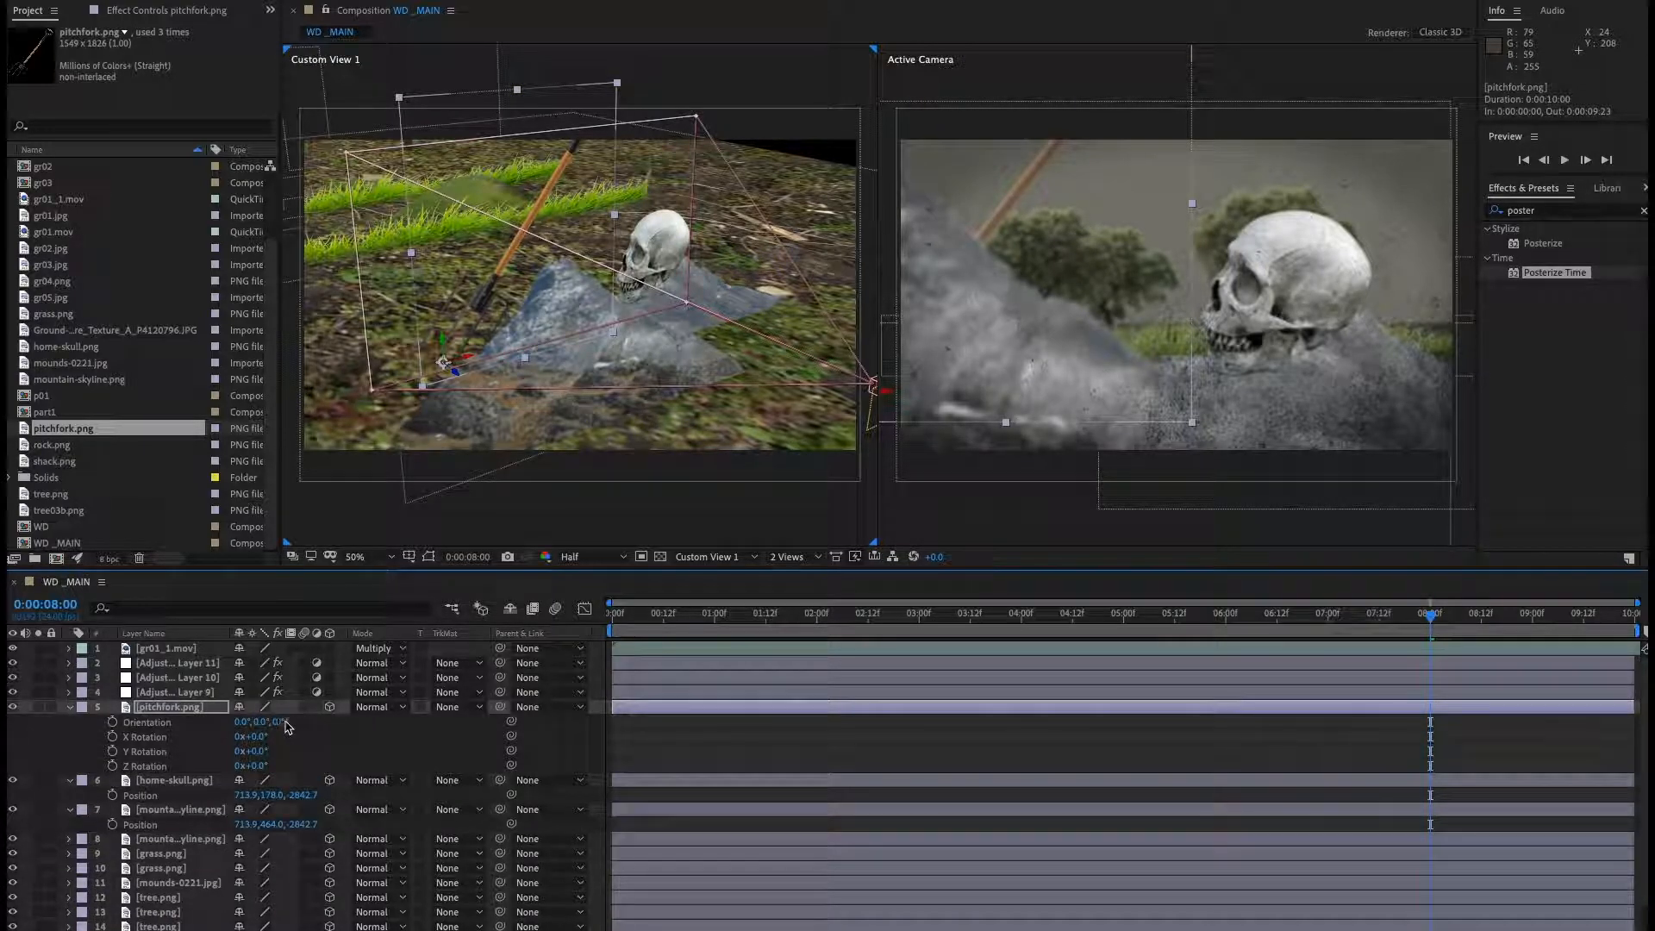
left_click_drag(261, 741, 242, 740)
key("ctrl+z")
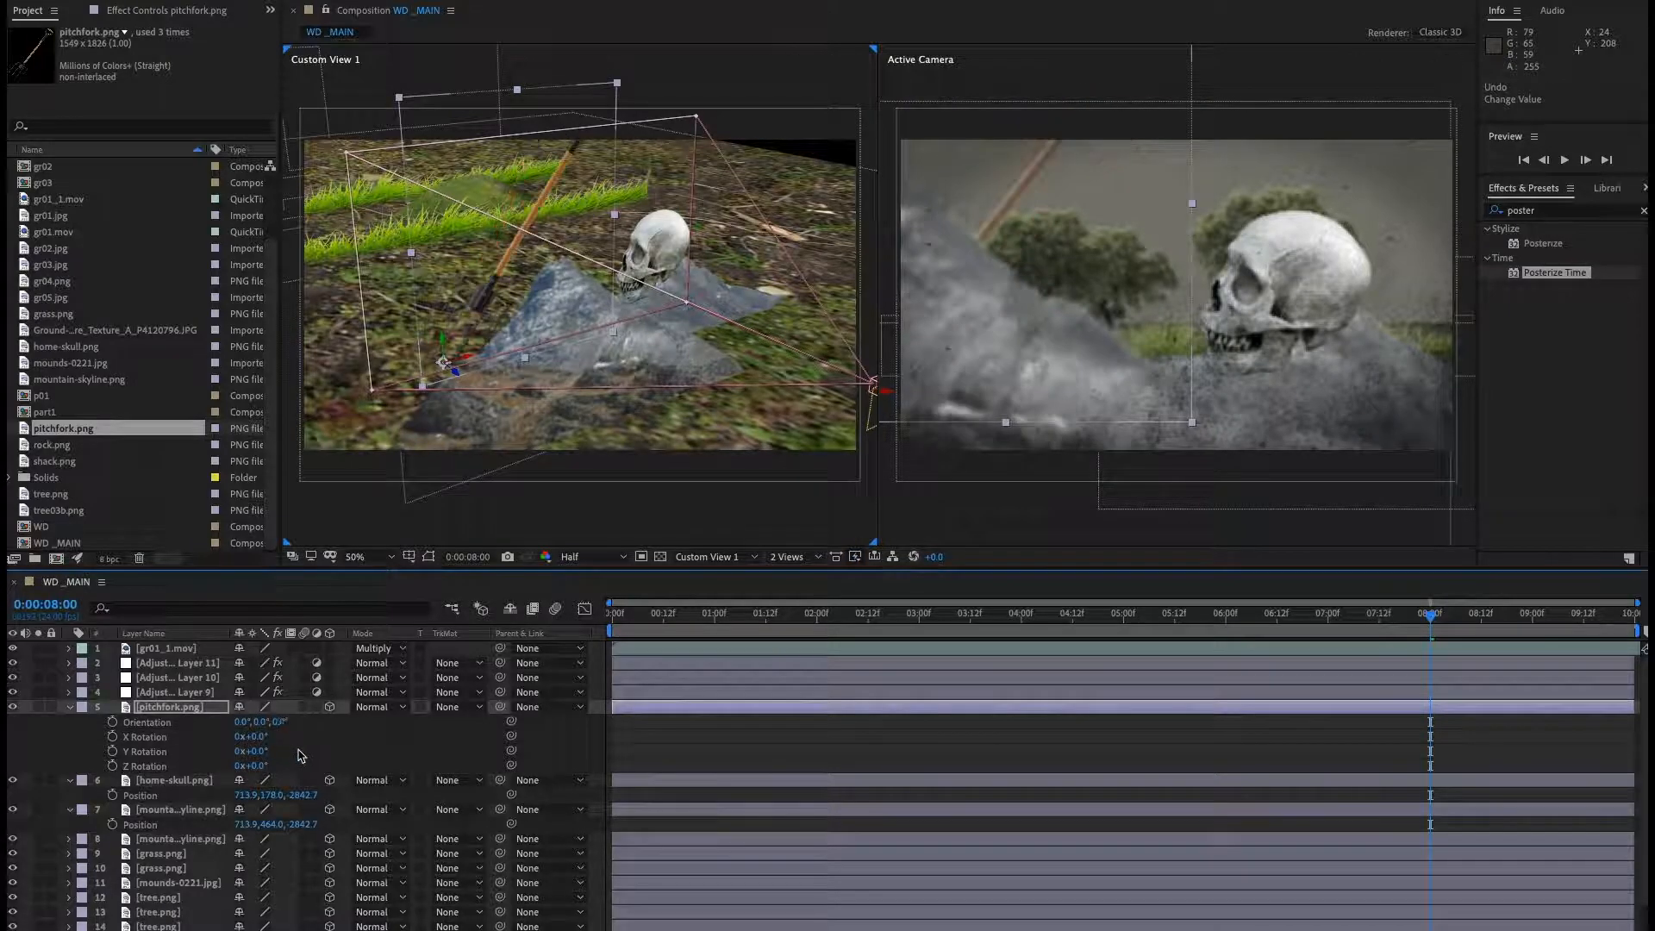
left_click_drag(263, 741, 226, 767)
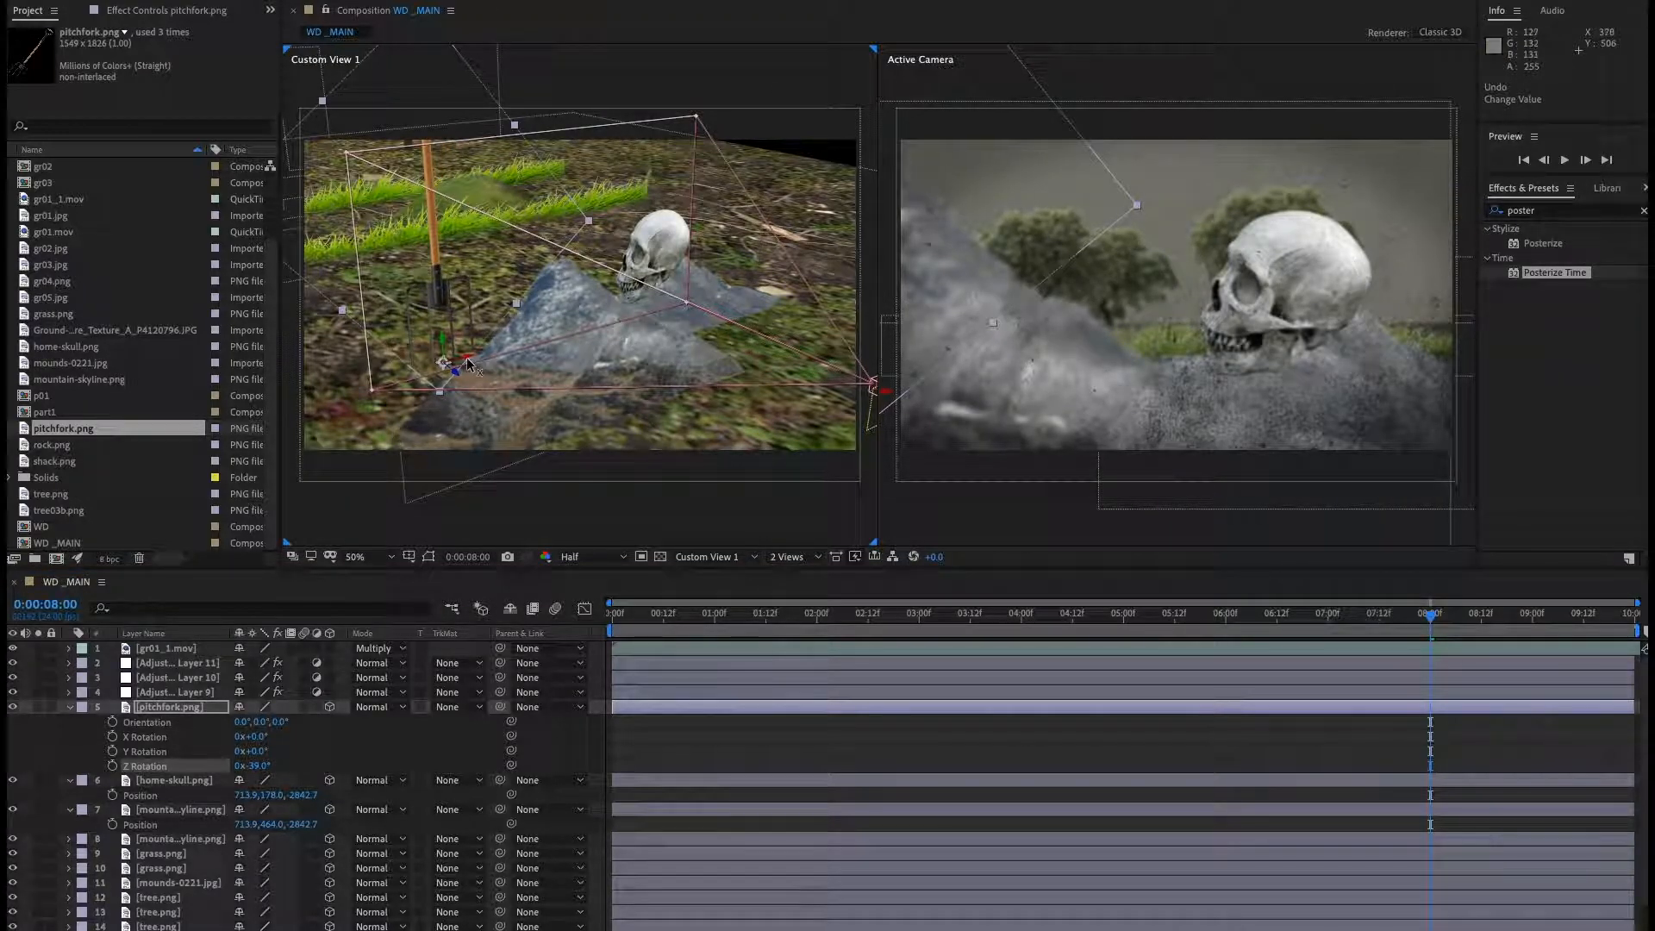
Move the pitchfork onto the skull, about 840, 168 in X and Y, and scale it to 51%.
left_click_drag(488, 375, 783, 293)
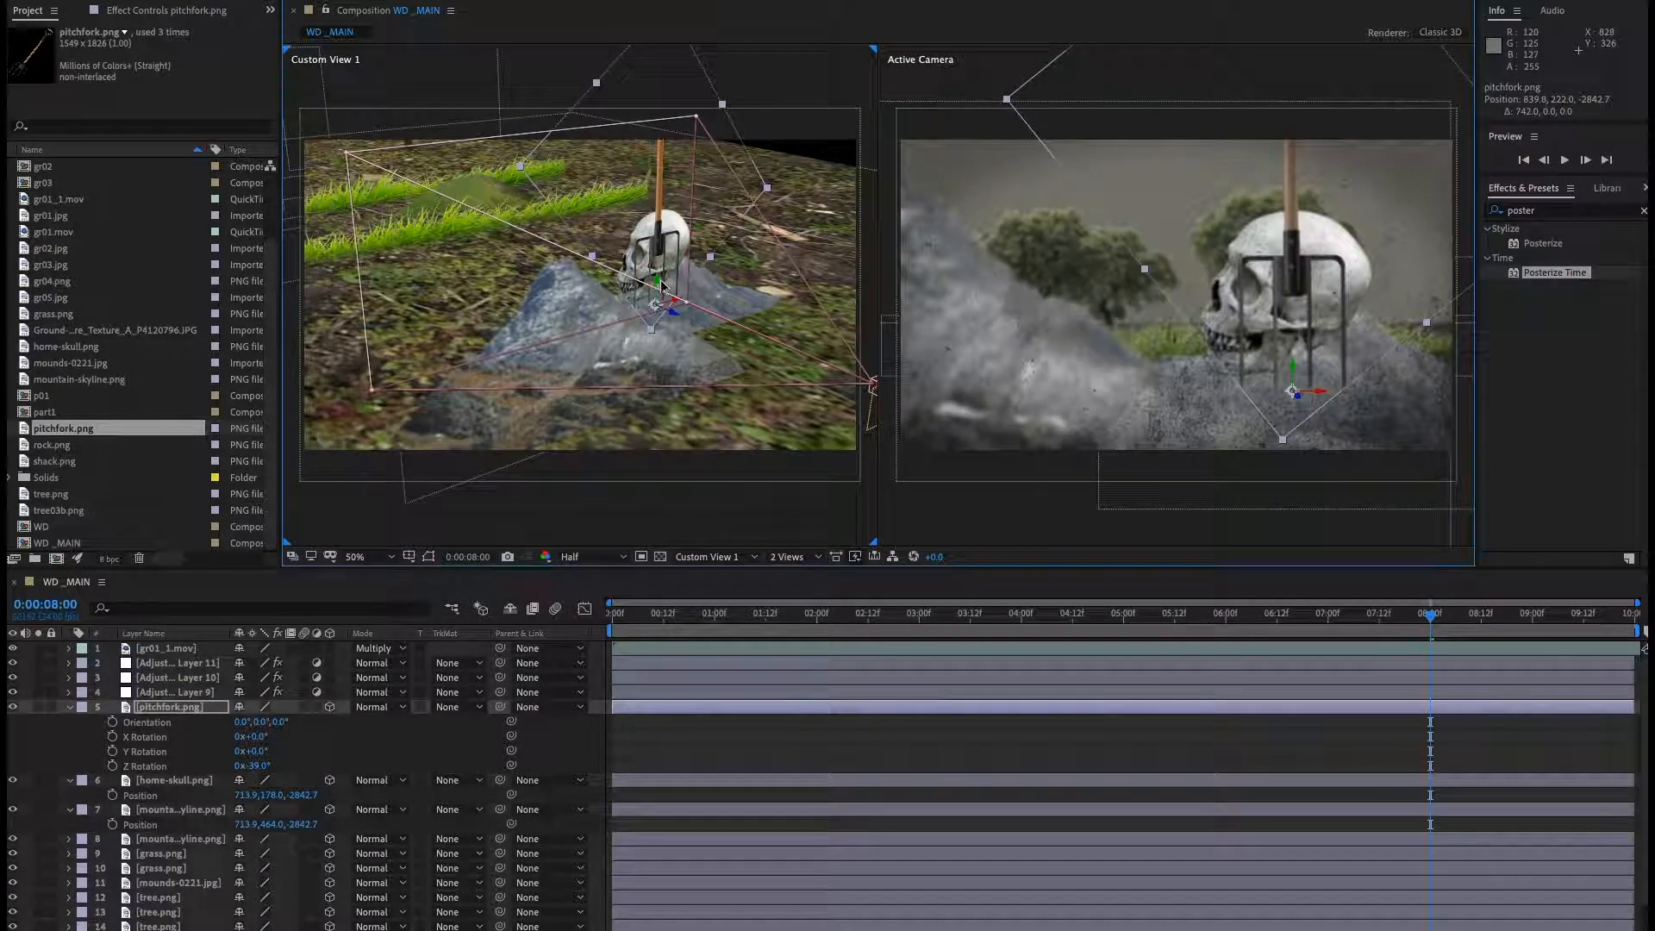
key("ctrl+z")
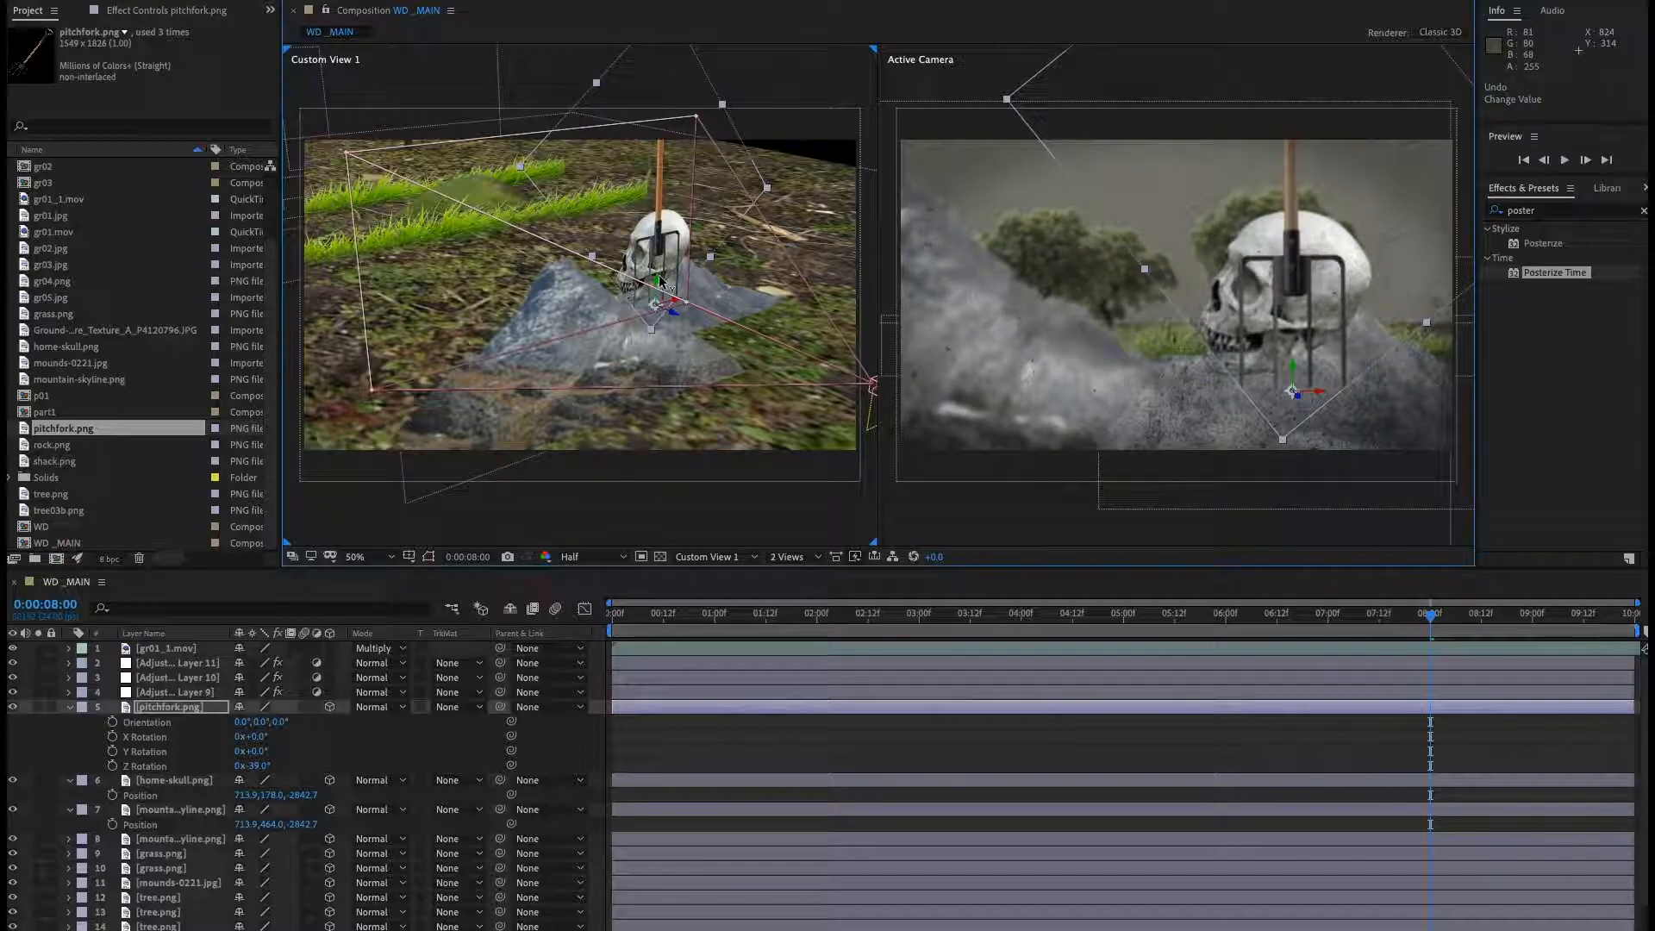
left_click_drag(660, 285, 660, 256)
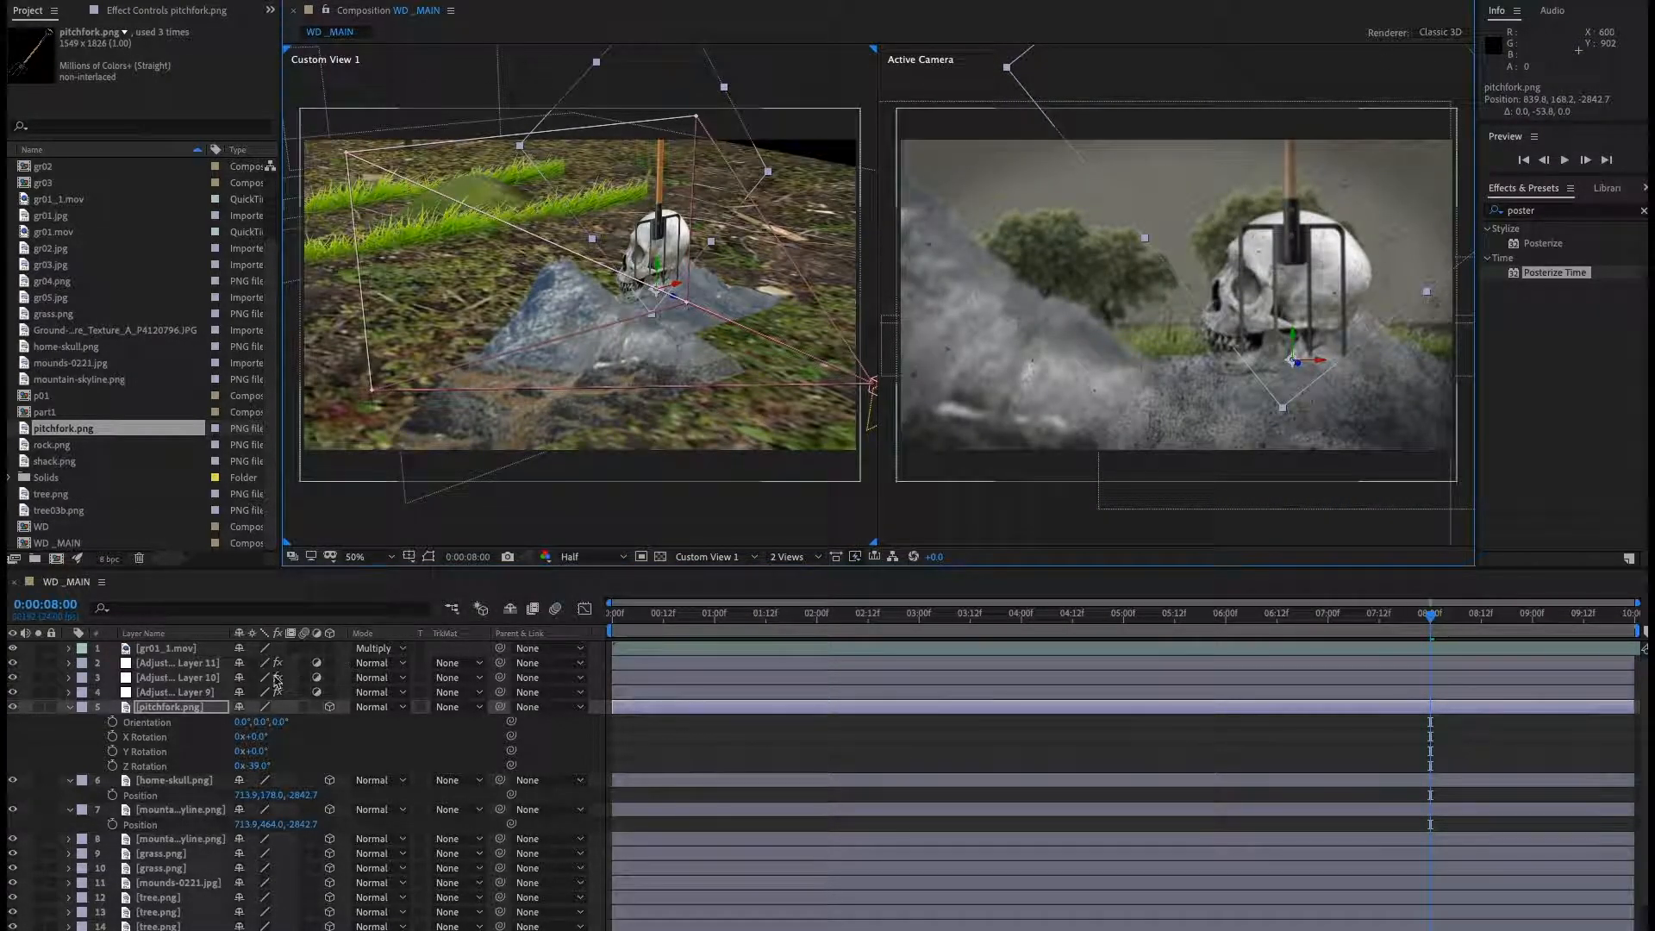
key("s")
left_click_drag(299, 727, 312, 722)
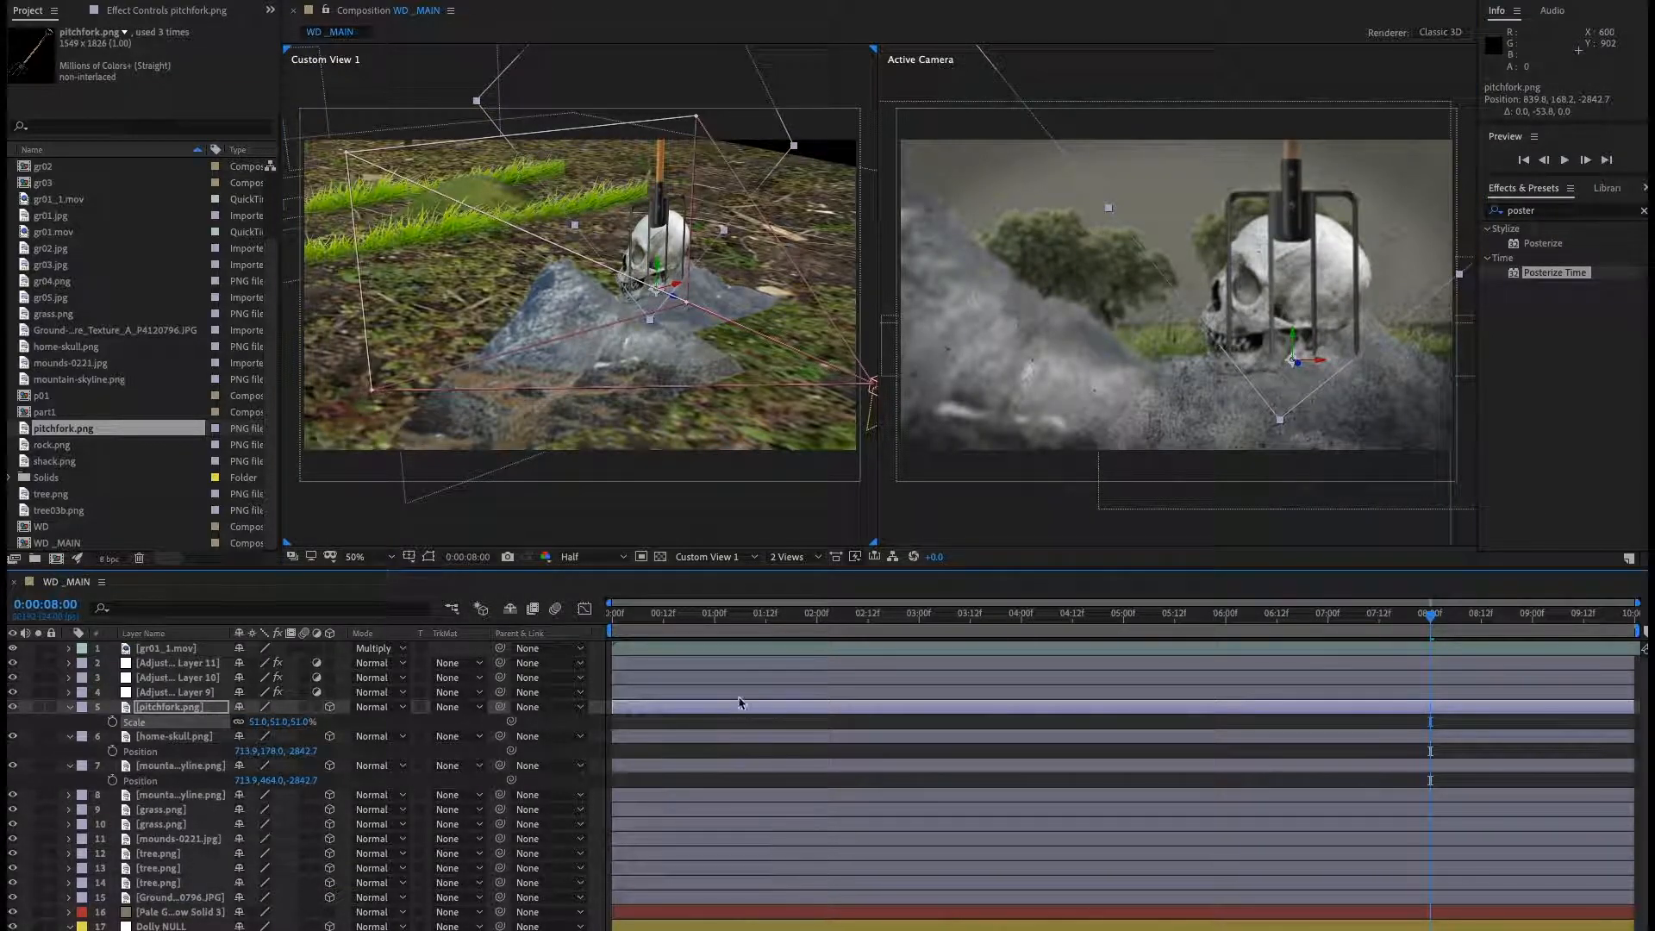
Collapse every layer's properties and play a preview of the composition.
left_click_drag(1434, 627, 1414, 674)
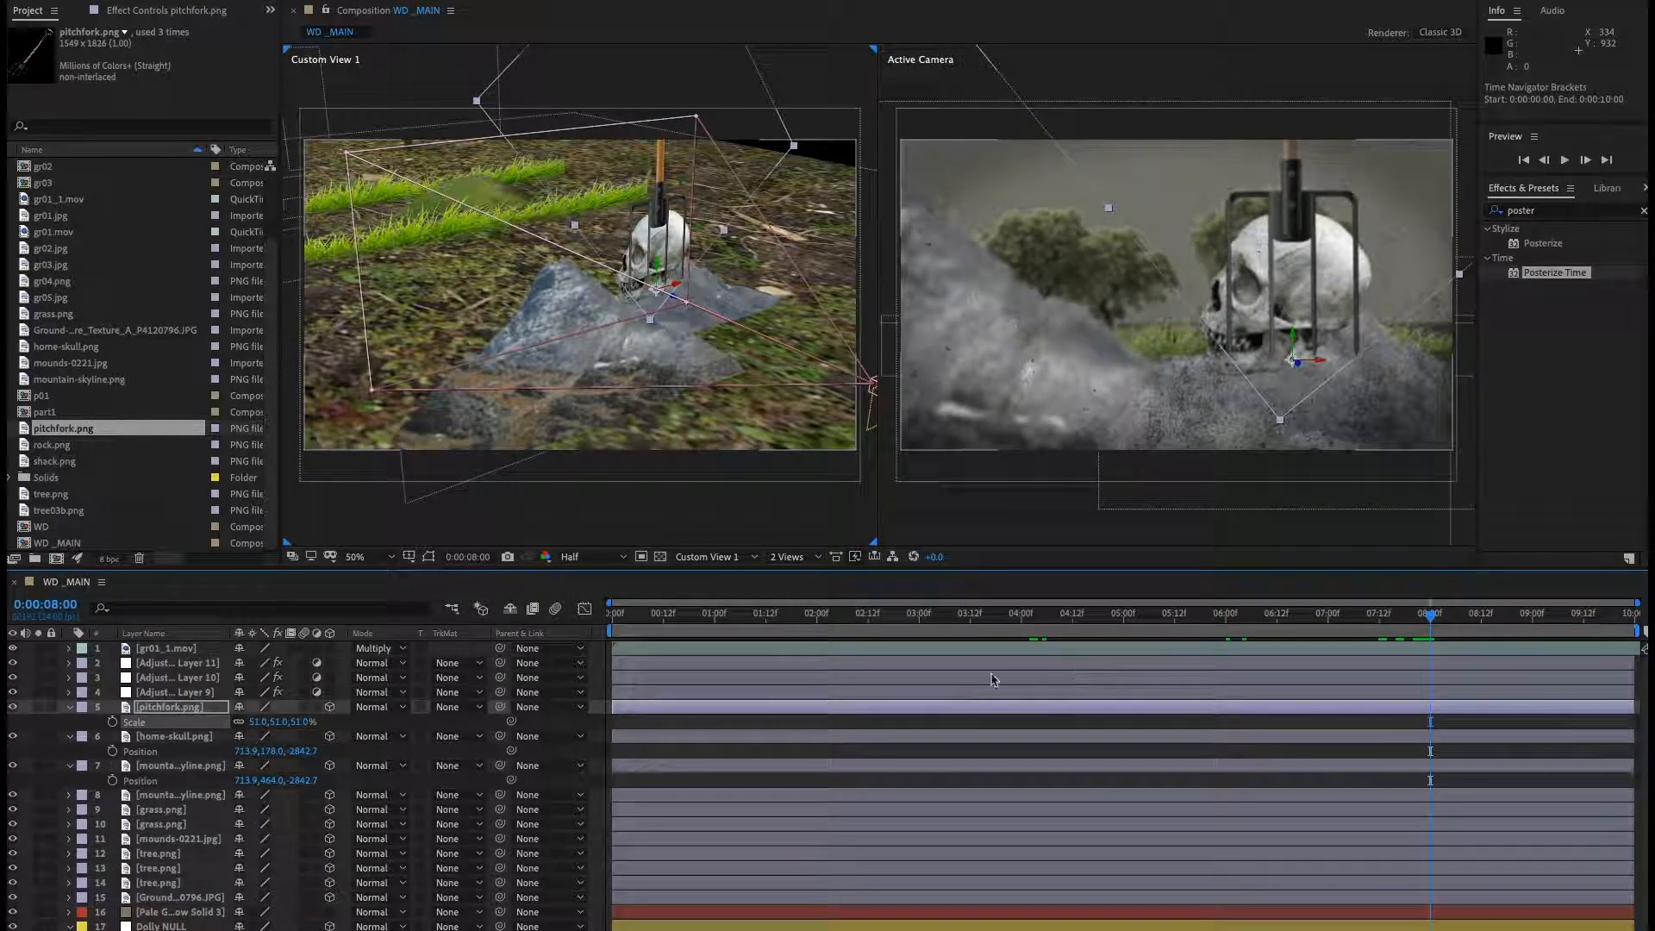
key("ctrl+a")
left_click(69, 710)
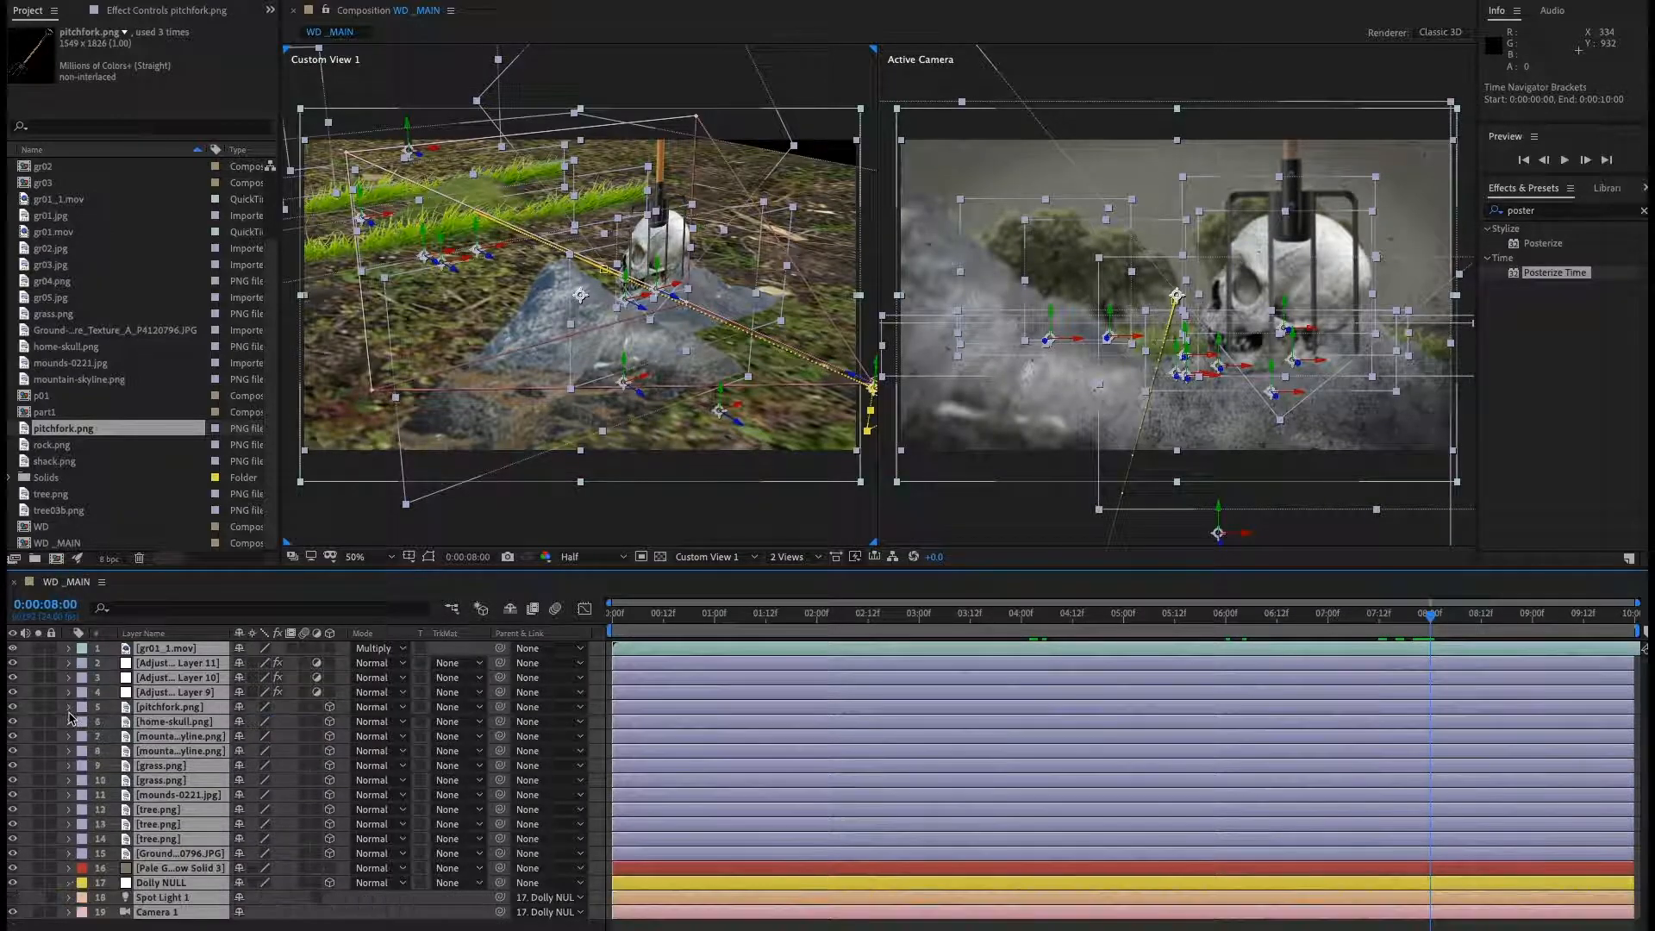
key("F2")
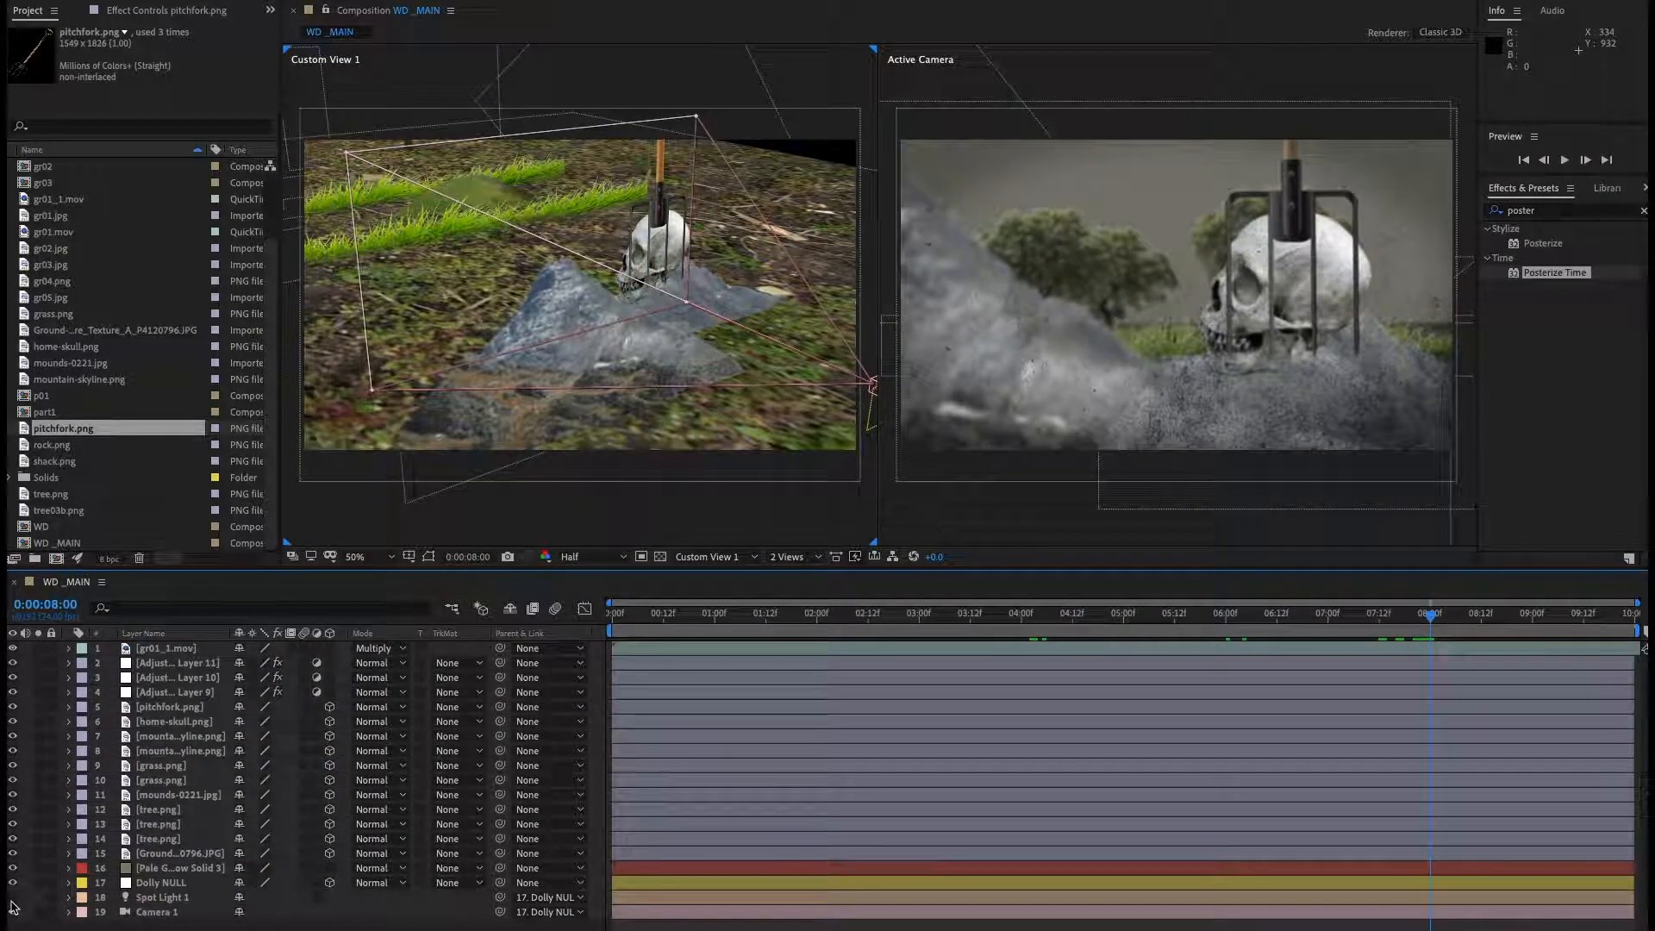
left_click_drag(12, 900, 12, 912)
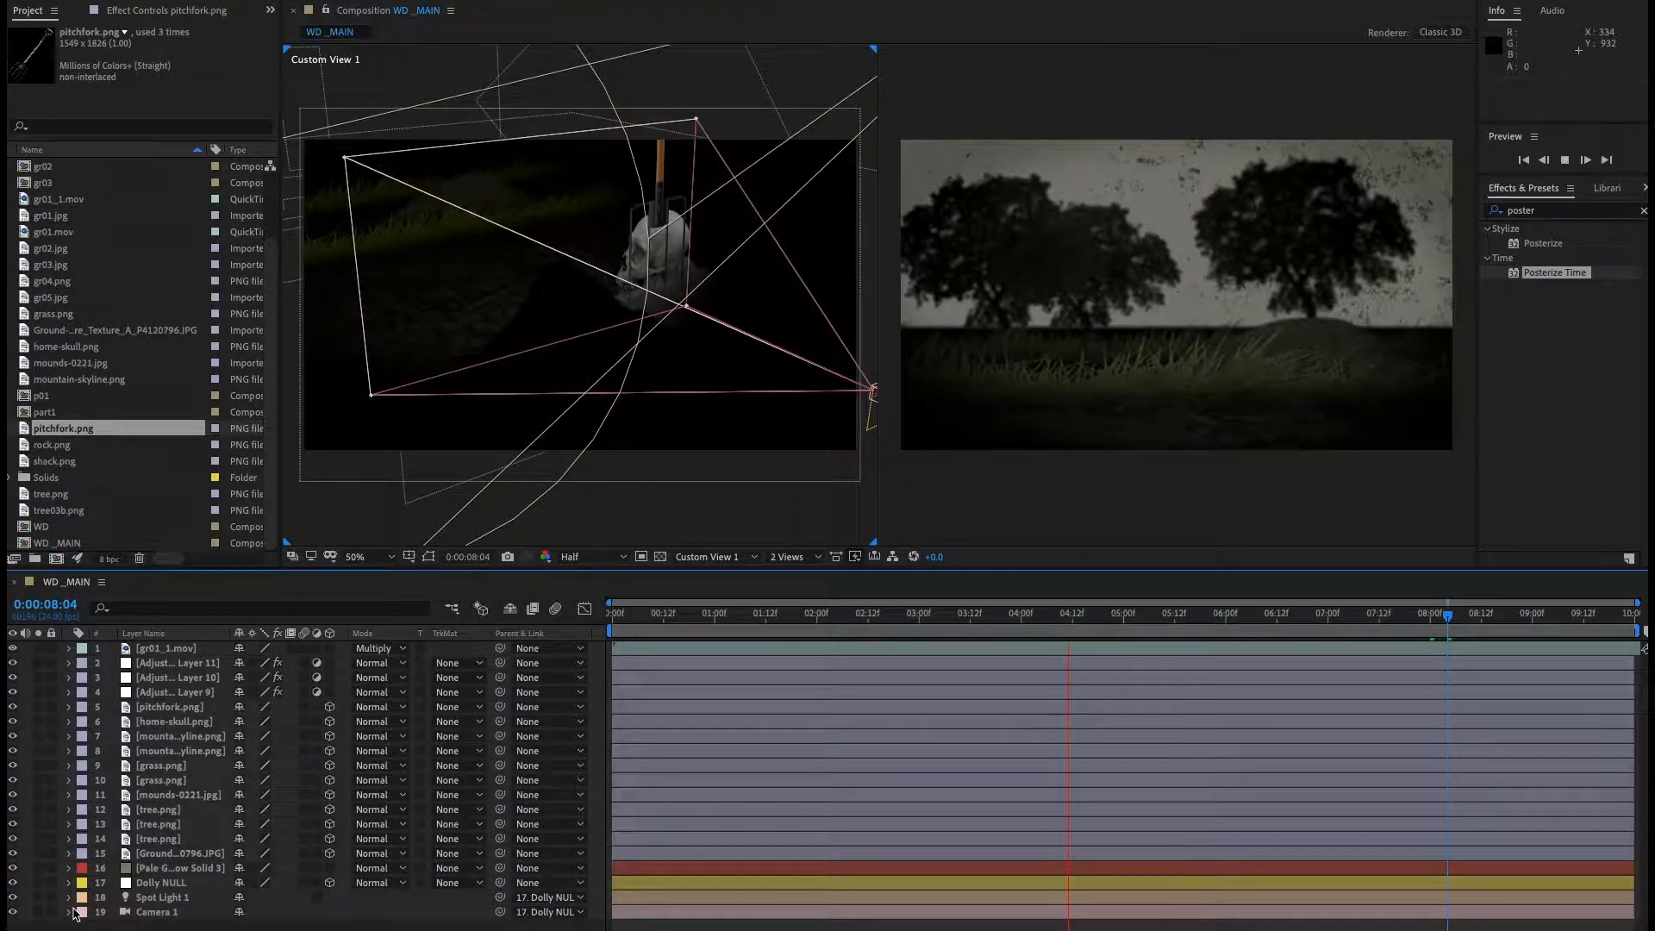
key("space")
Delete the Dolly NULL's position keyframe at 4 seconds.
left_click(159, 915)
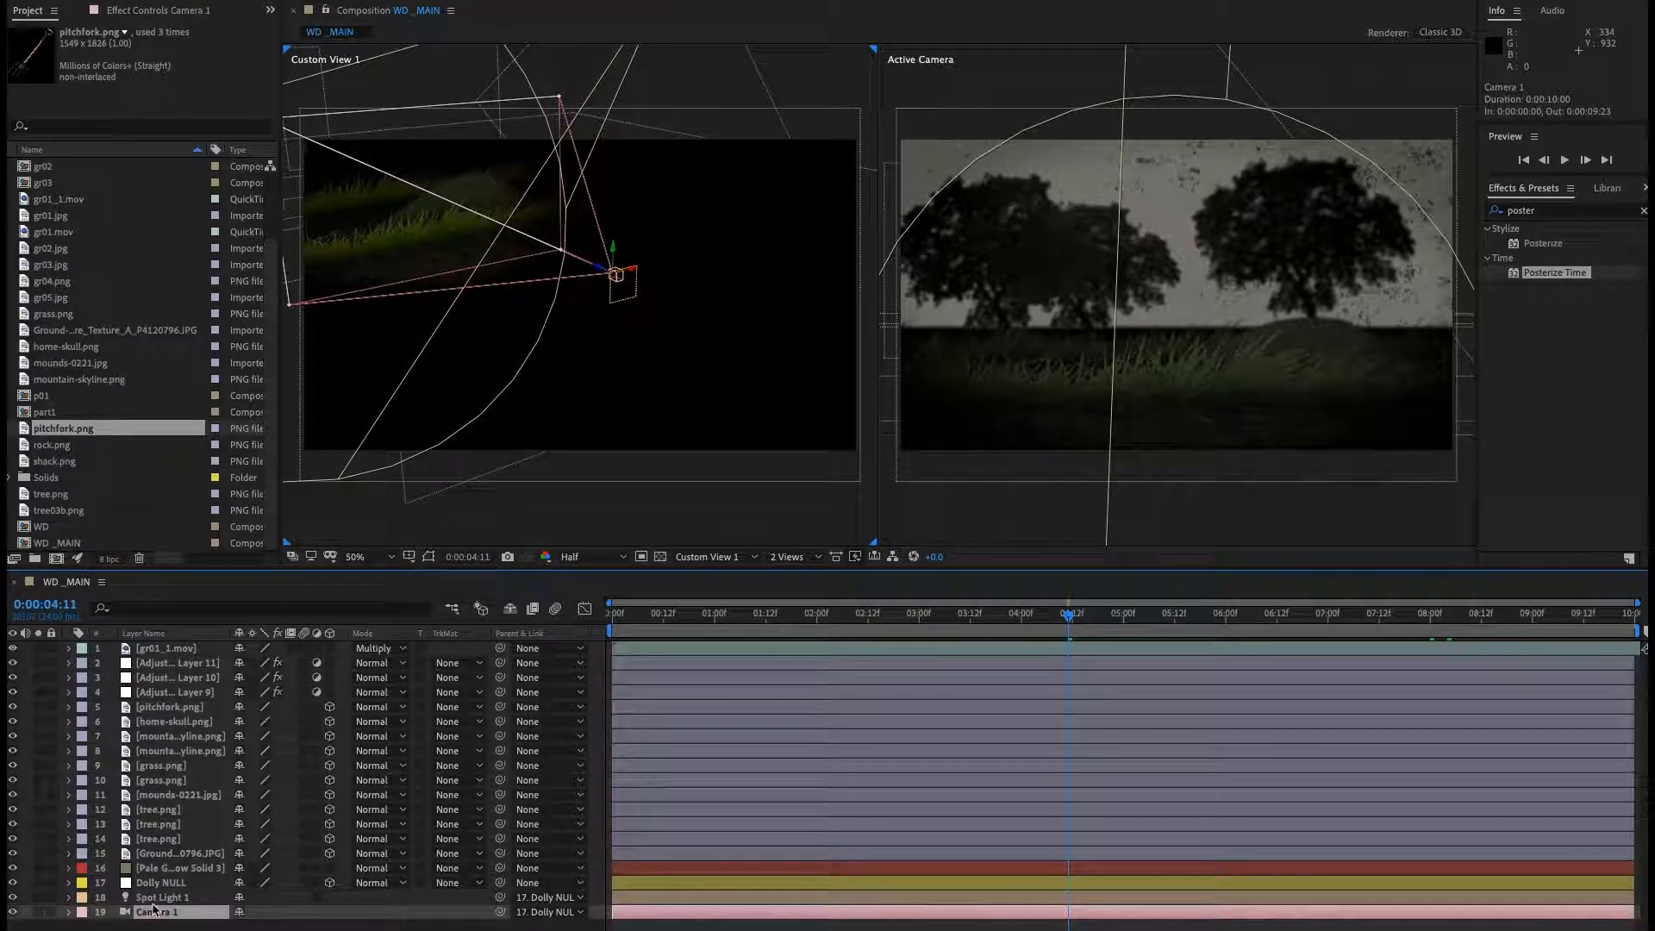
left_click(159, 898)
left_click(157, 884)
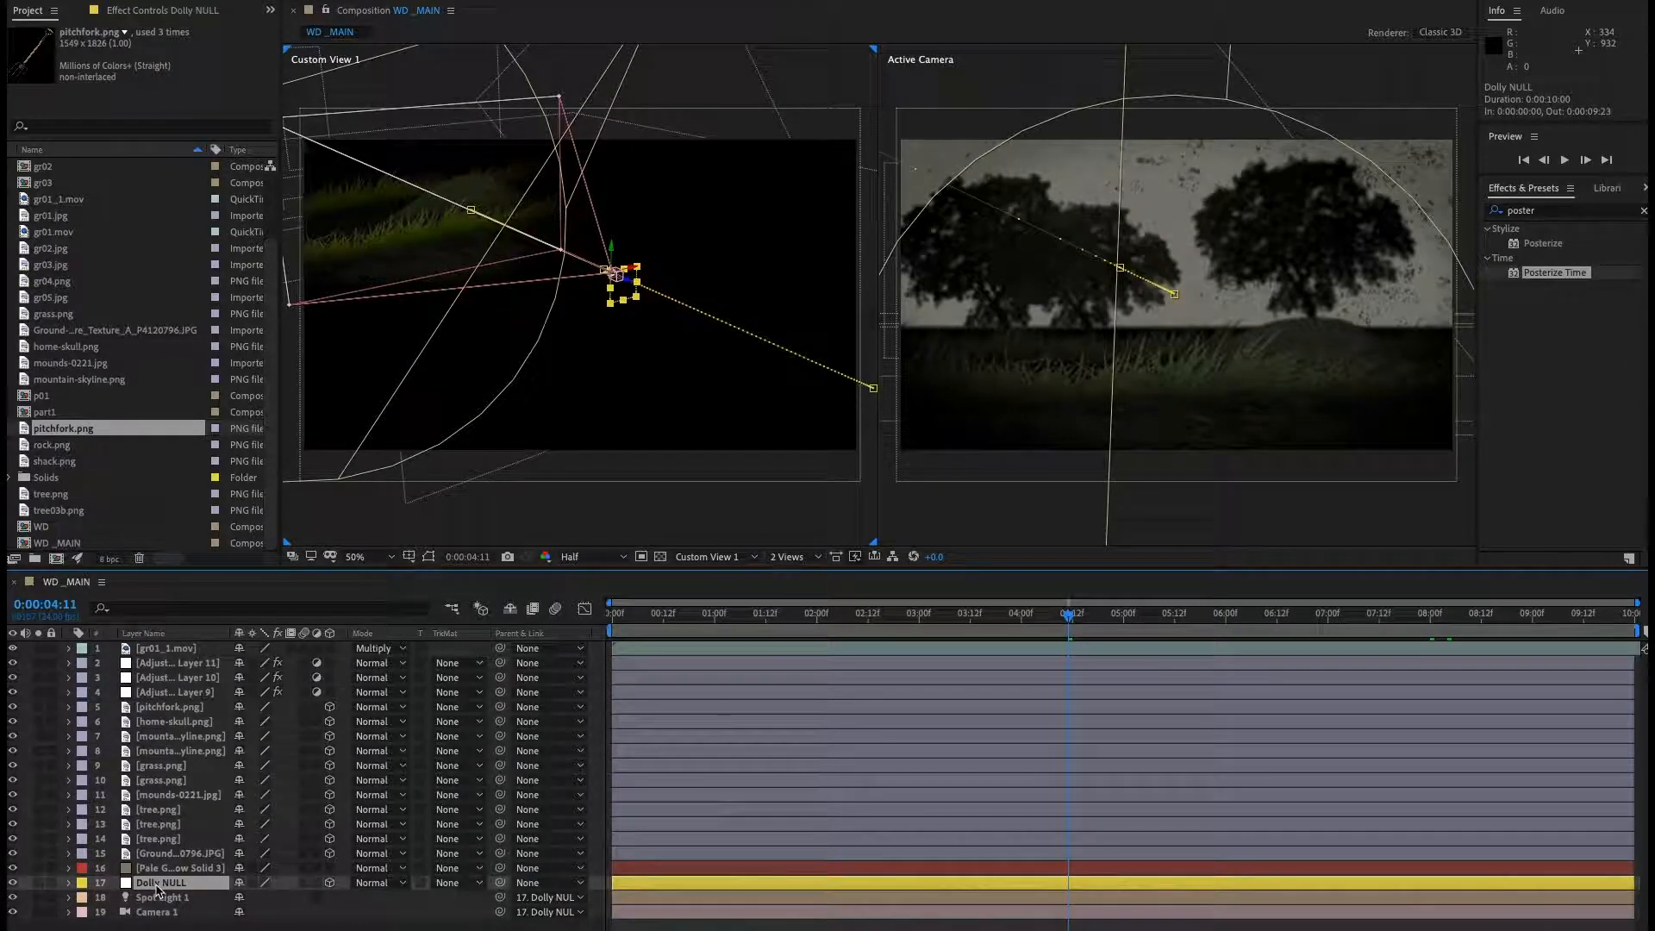
key("p")
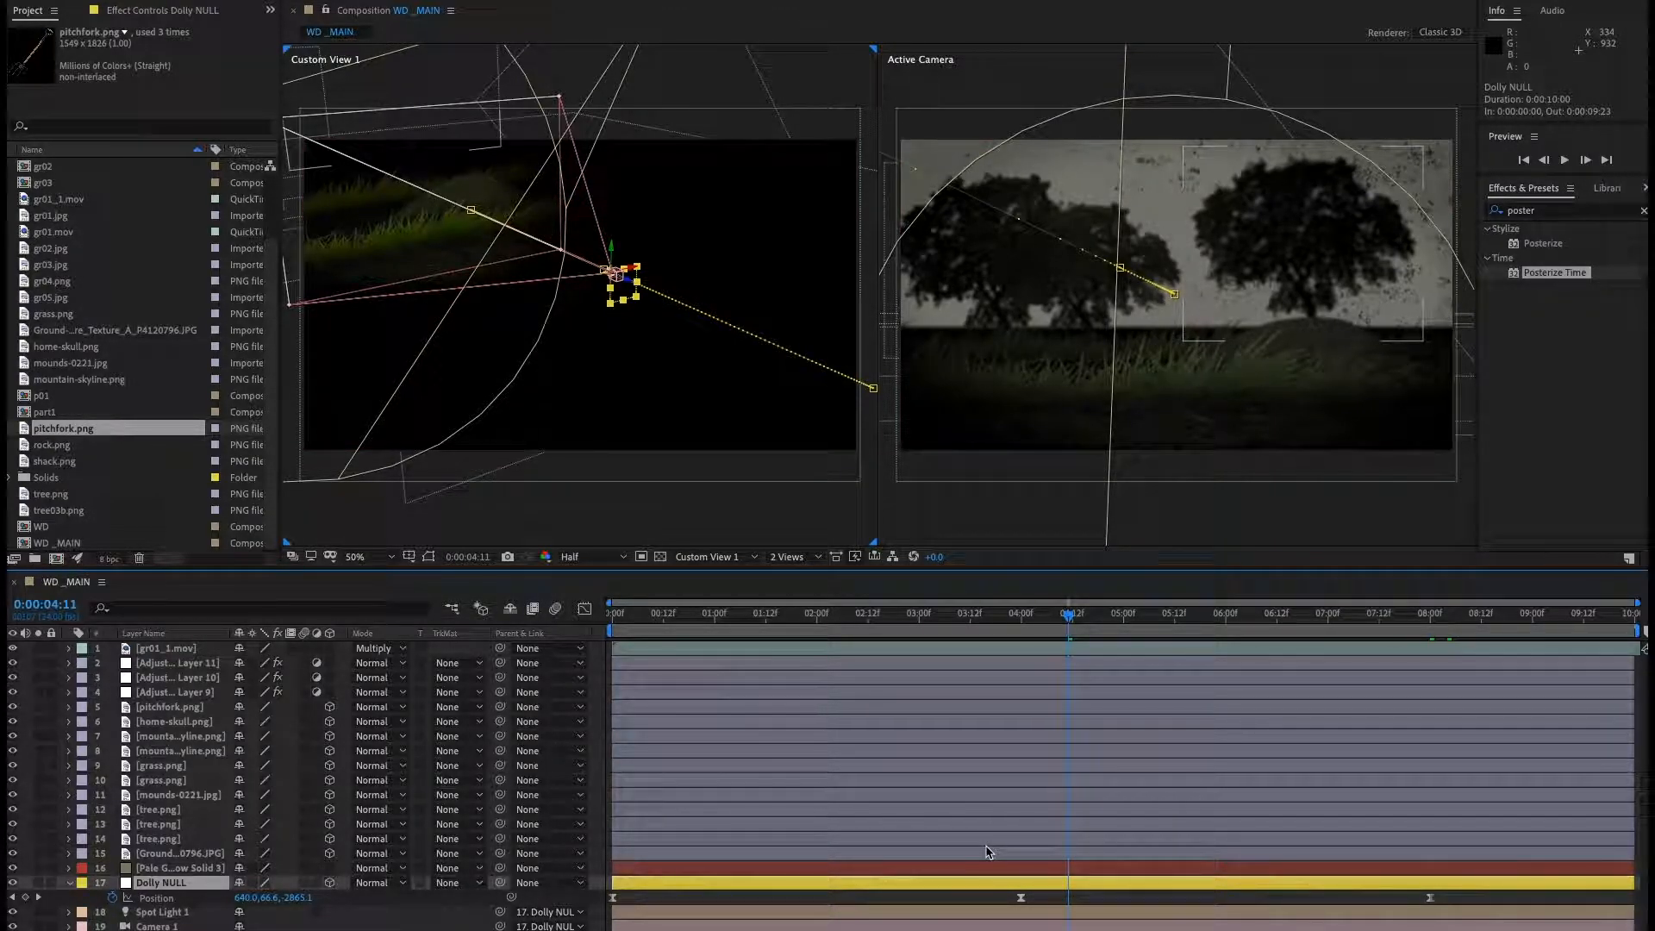
left_click(1020, 898)
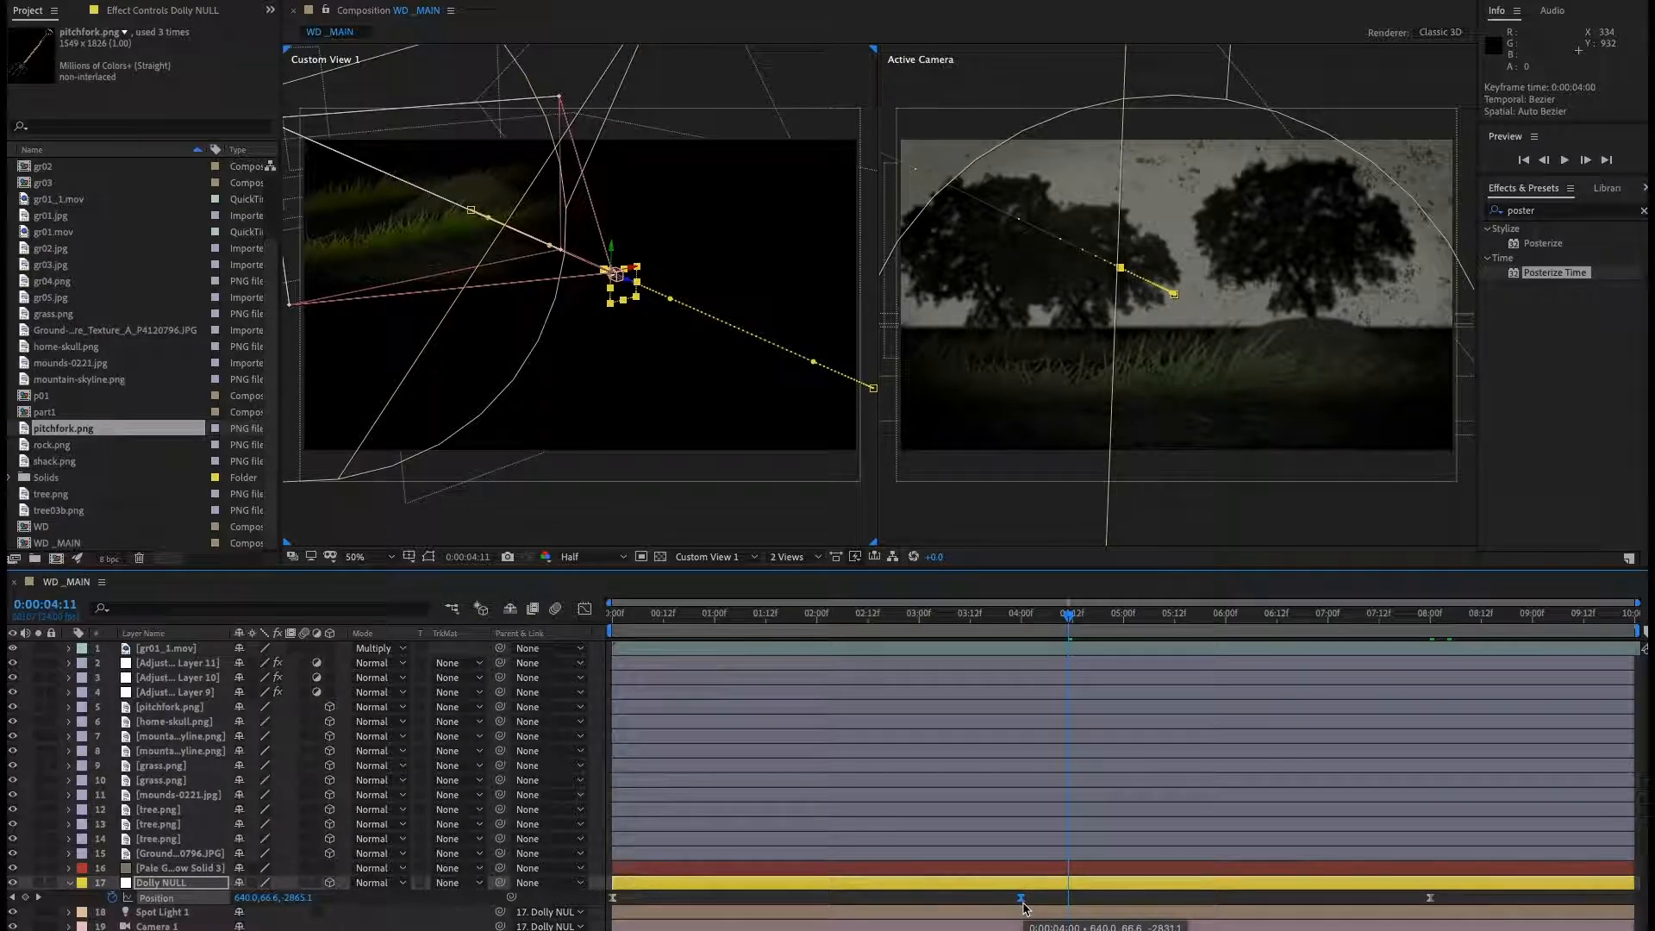
key("Delete")
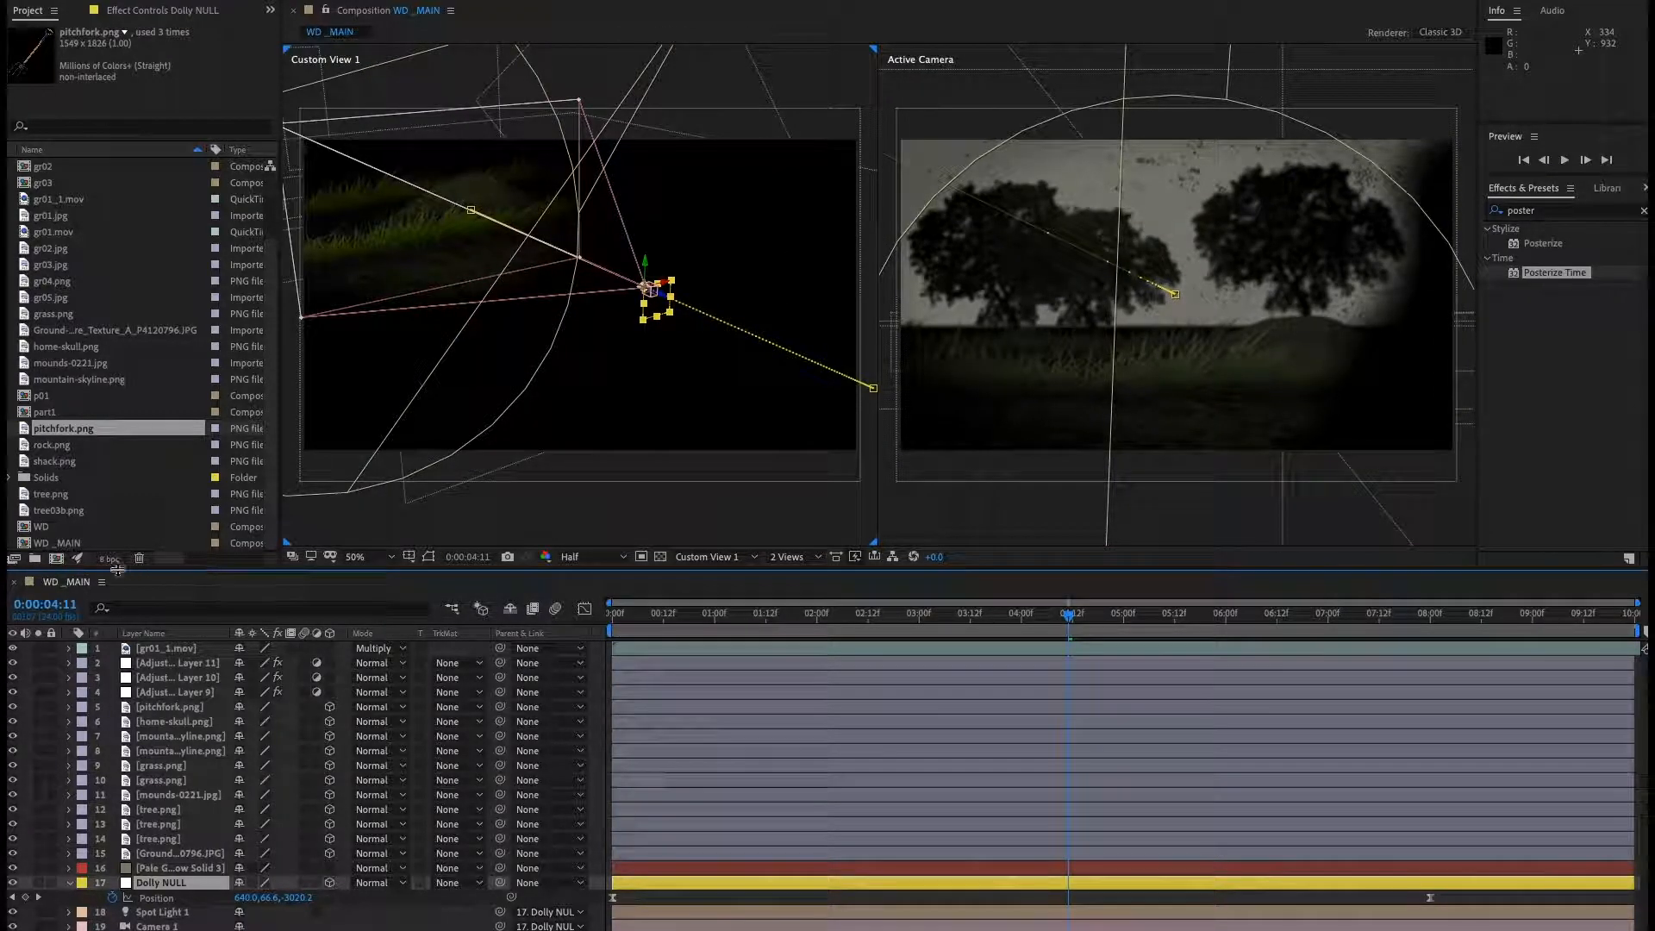
Move the Dolly NULL's last position keyframe to 0:00:05:00.
left_click(47, 612)
type("5.0")
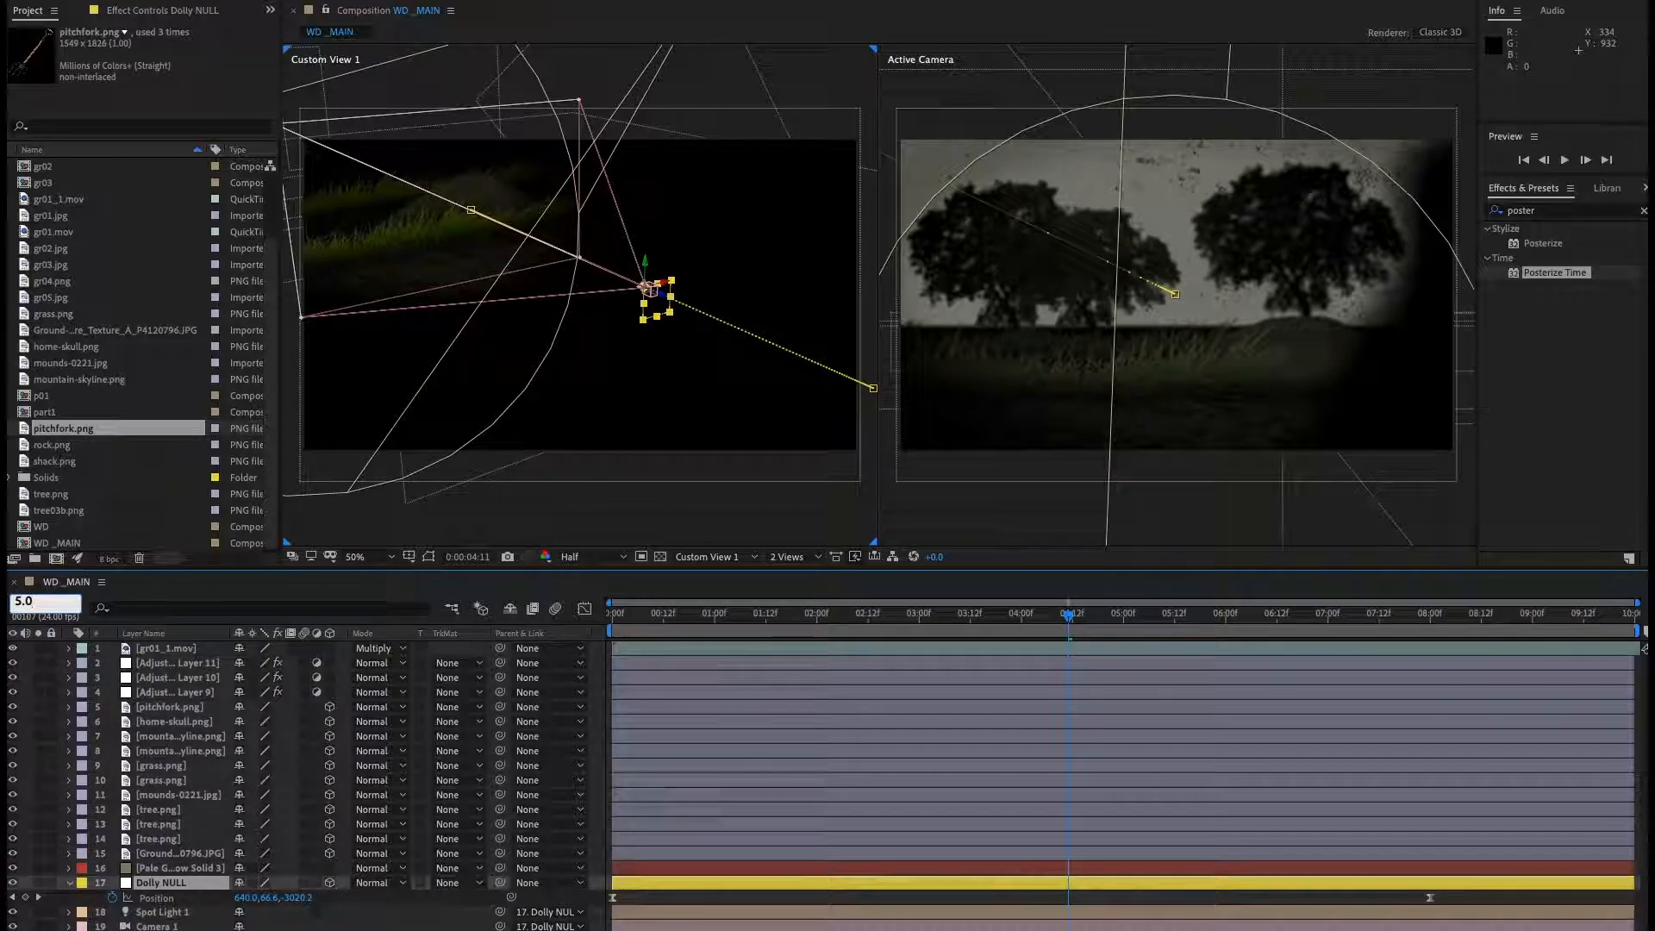
key("Return")
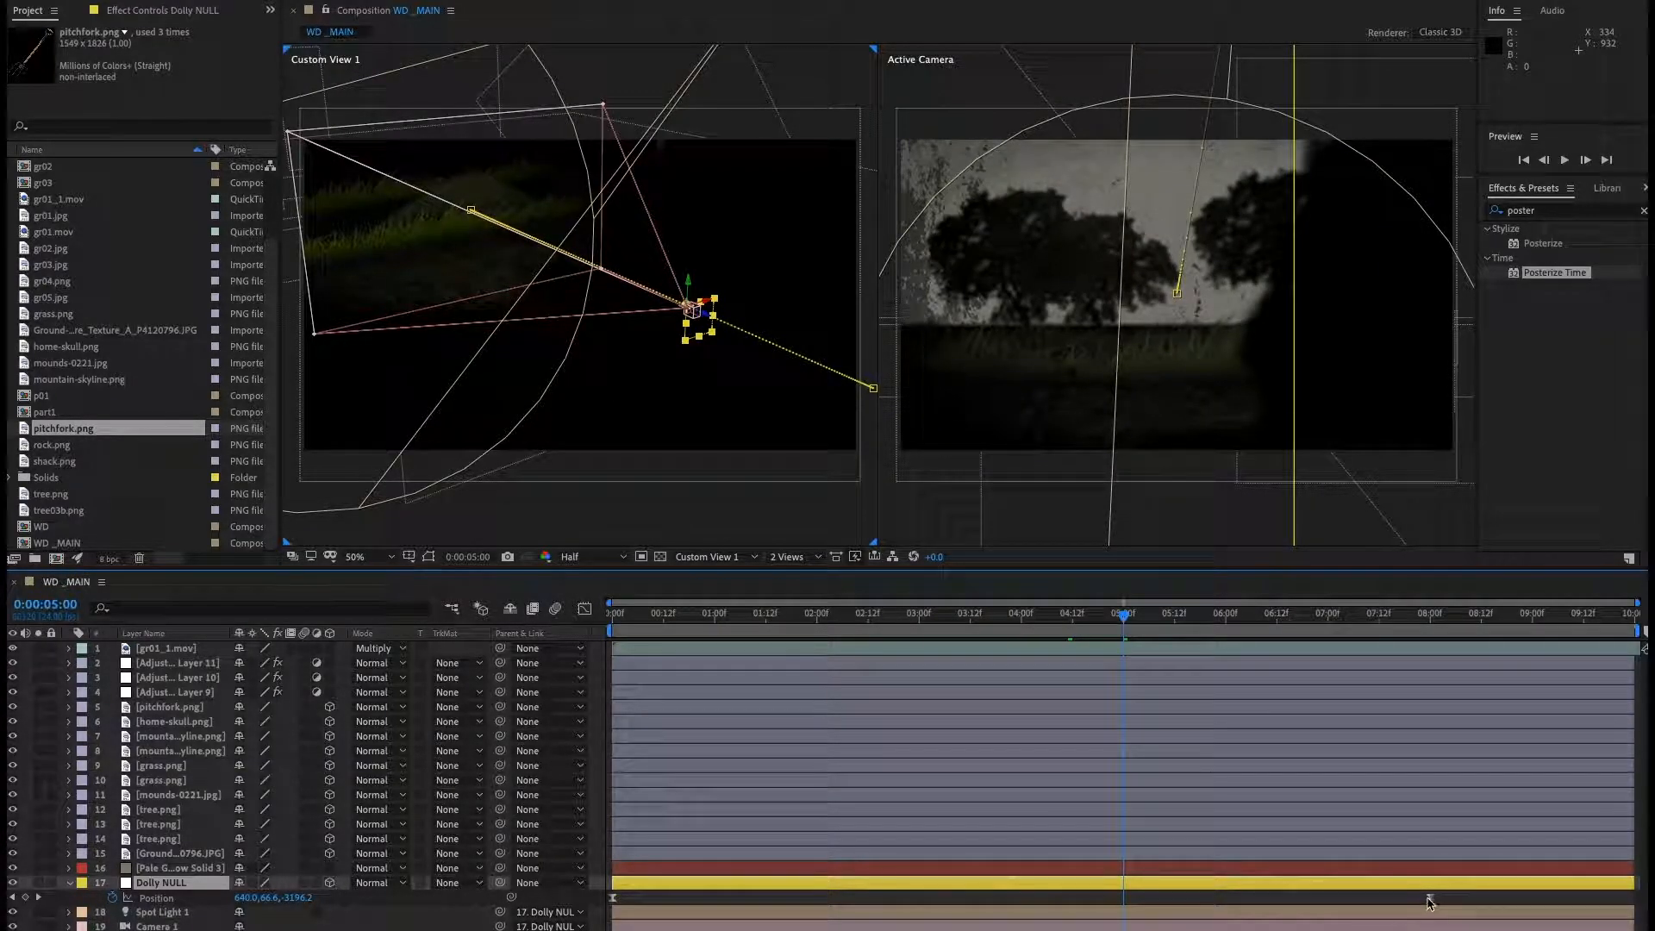
left_click_drag(1429, 899, 1145, 893)
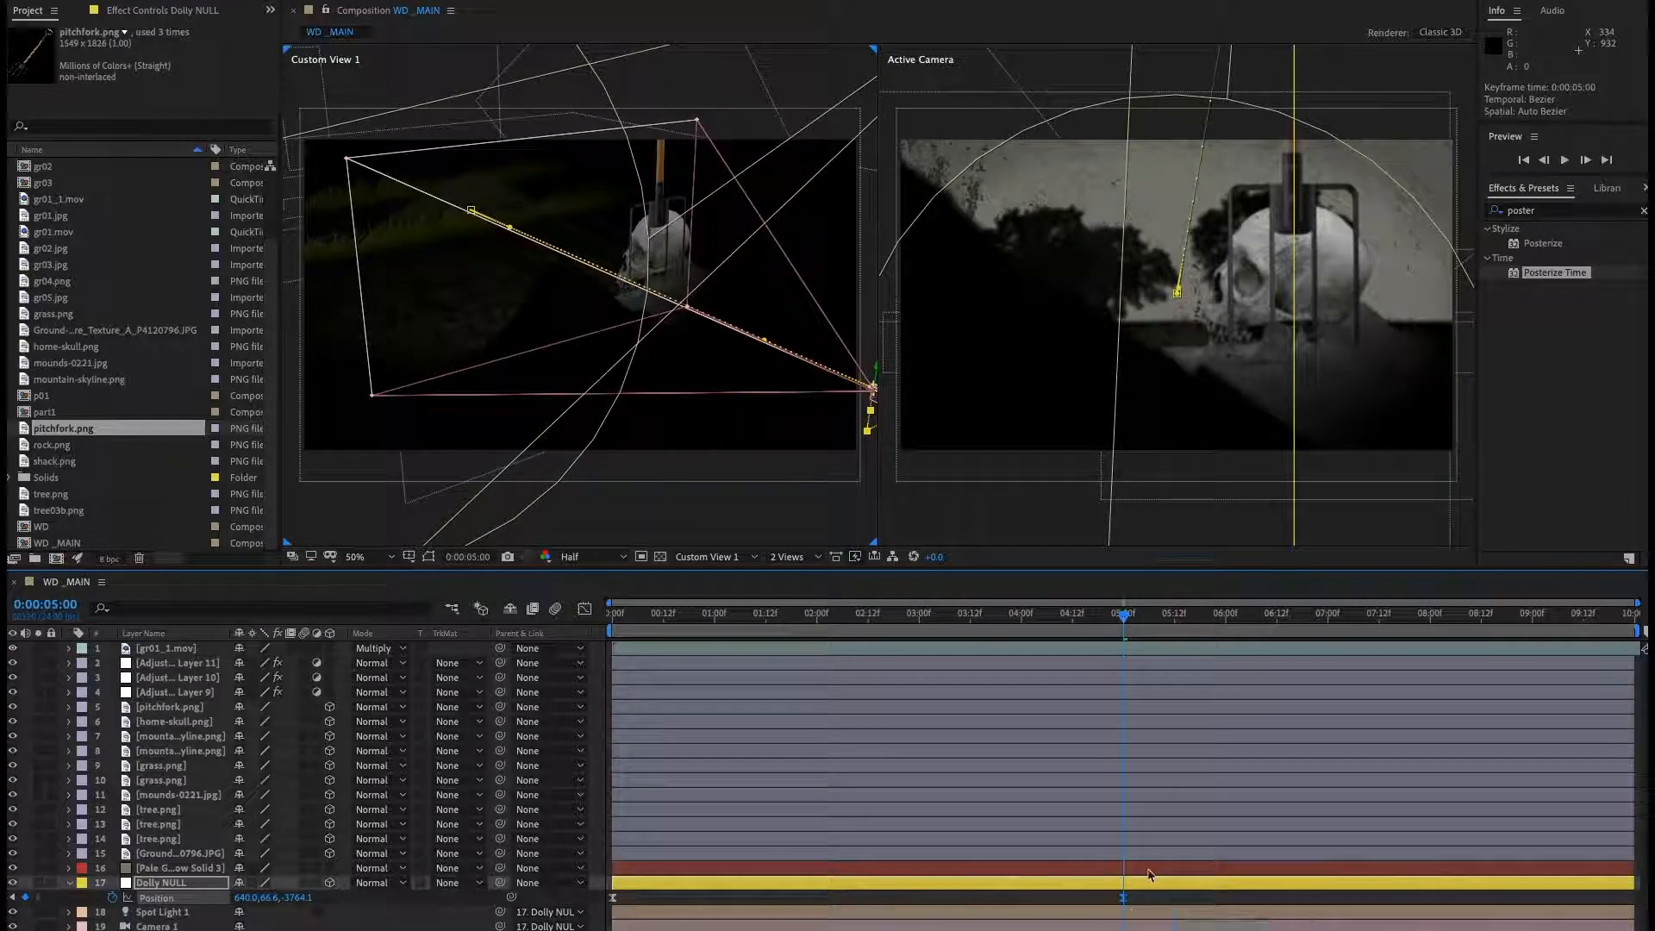
Preview the camera dolly move and scrub through the timeline around 4 to 5 seconds.
key("space")
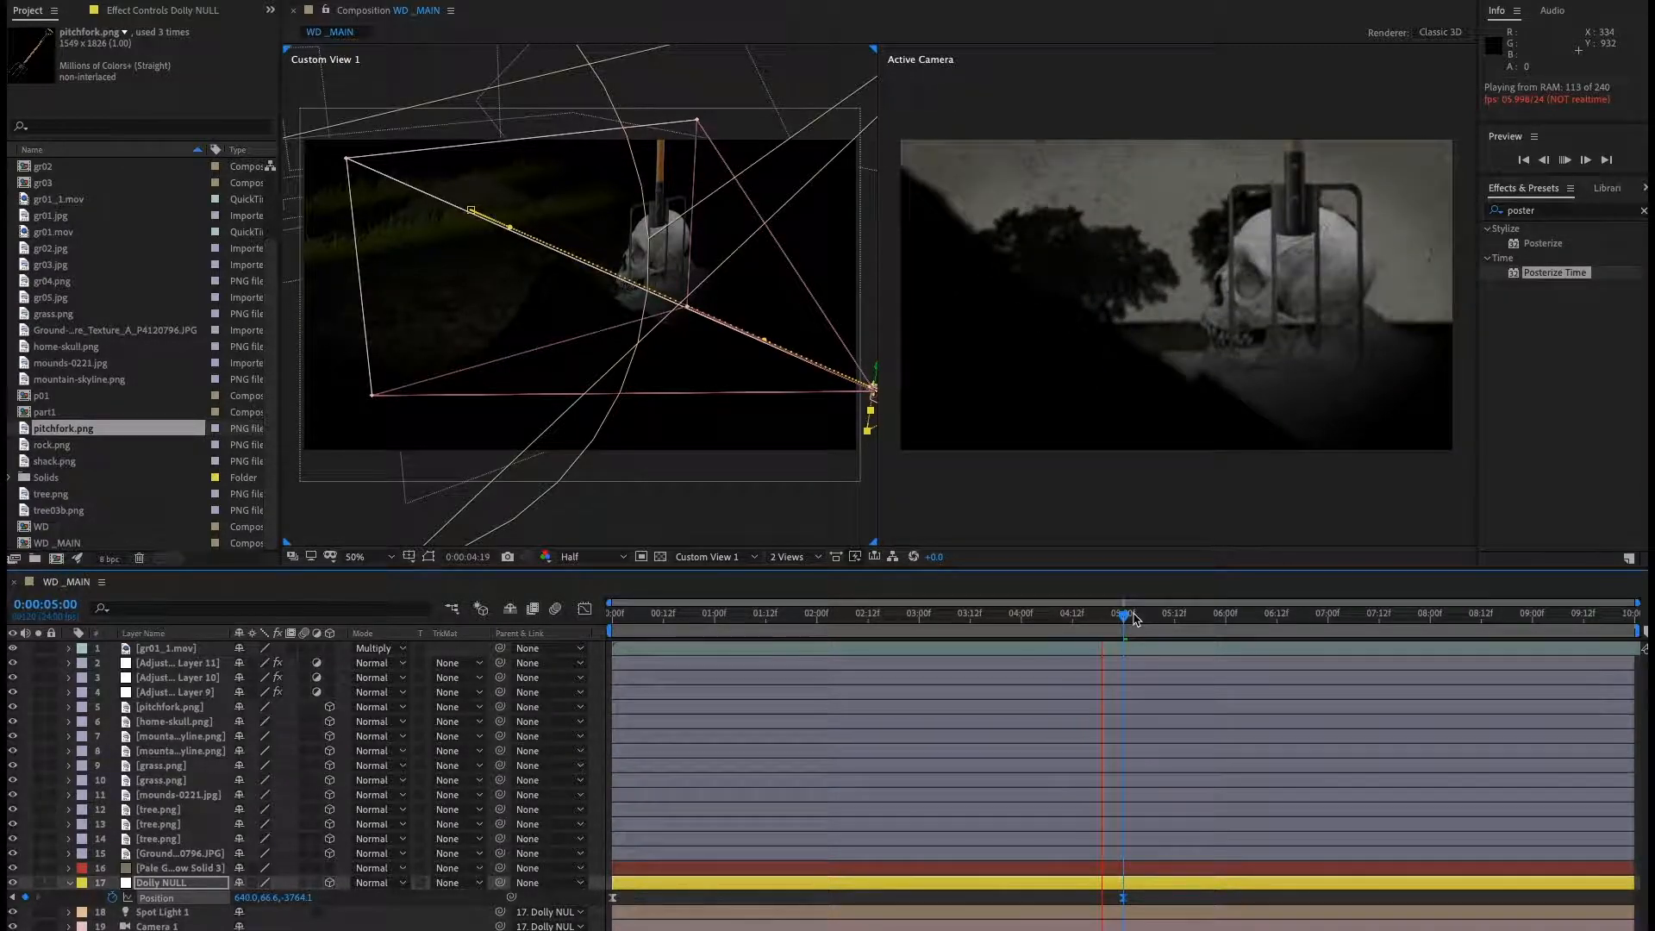
key("space")
key("space")
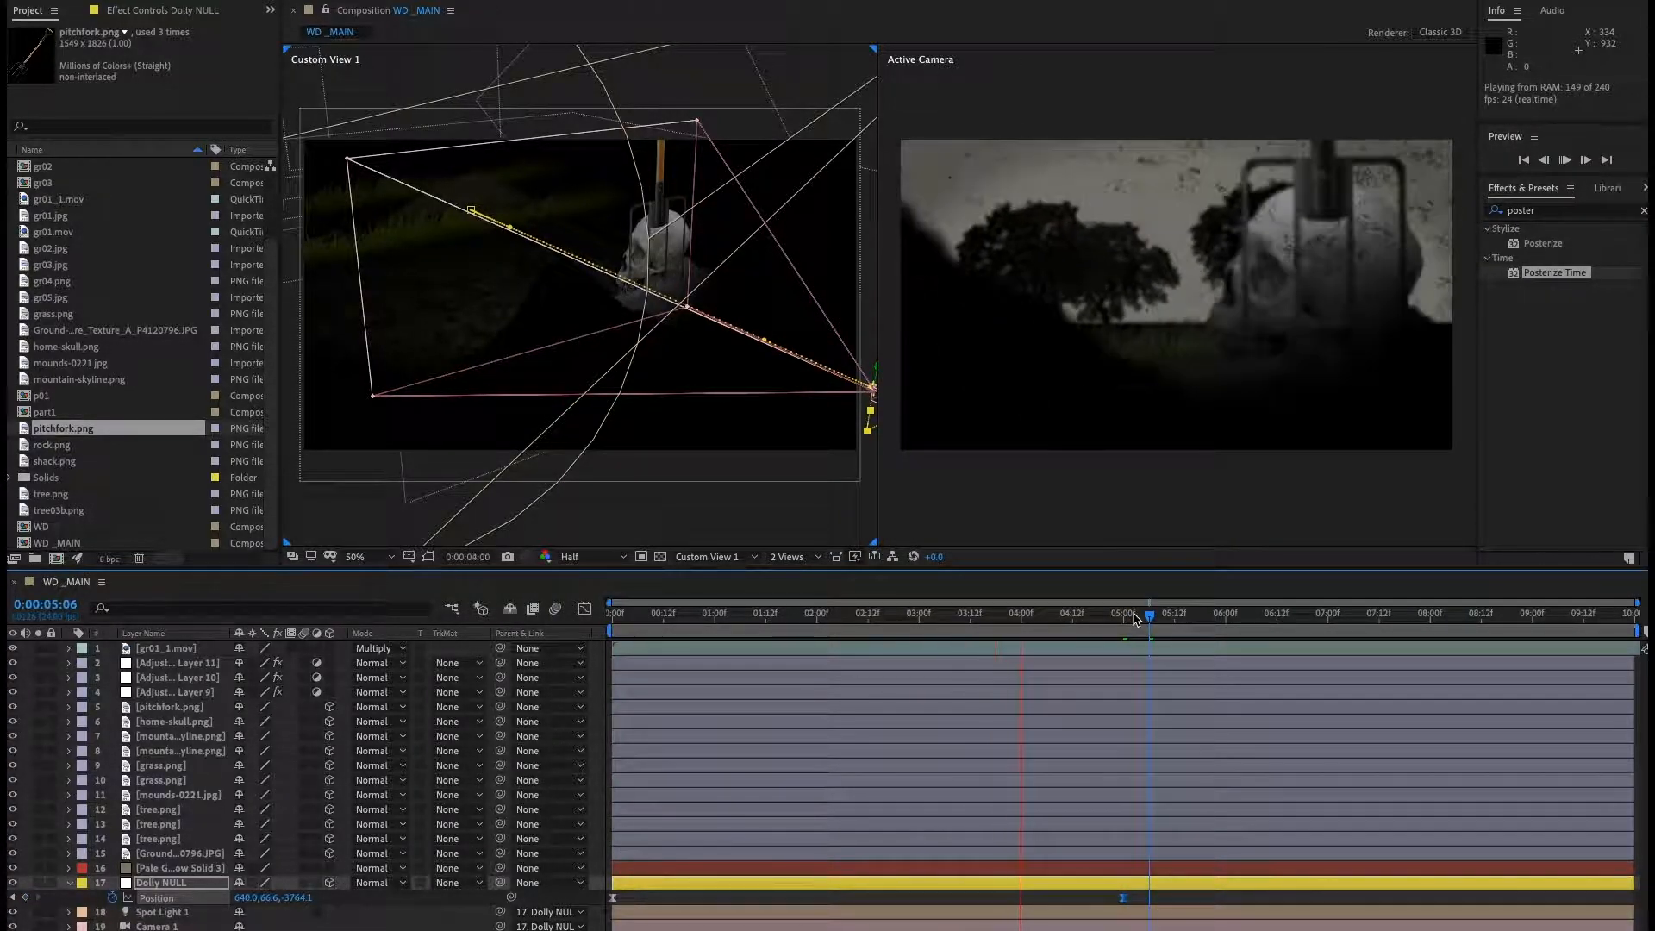
key("space")
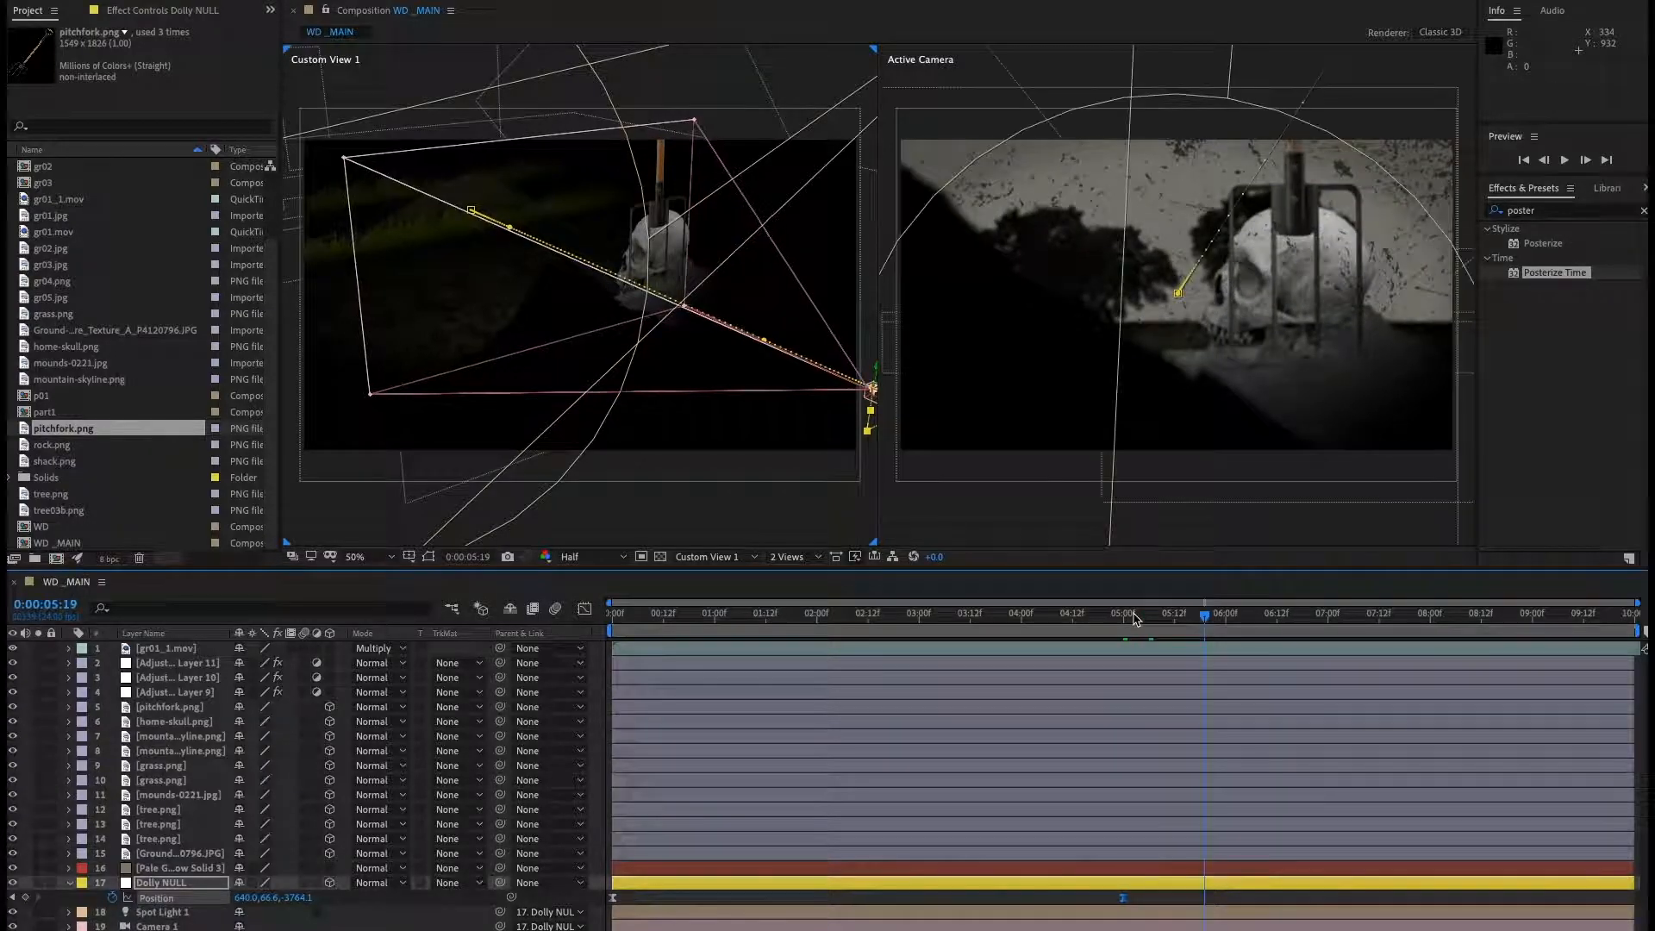
mouse_move(1170, 626)
left_mouse_down()
mouse_move(1027, 628)
mouse_move(1145, 628)
left_mouse_up()
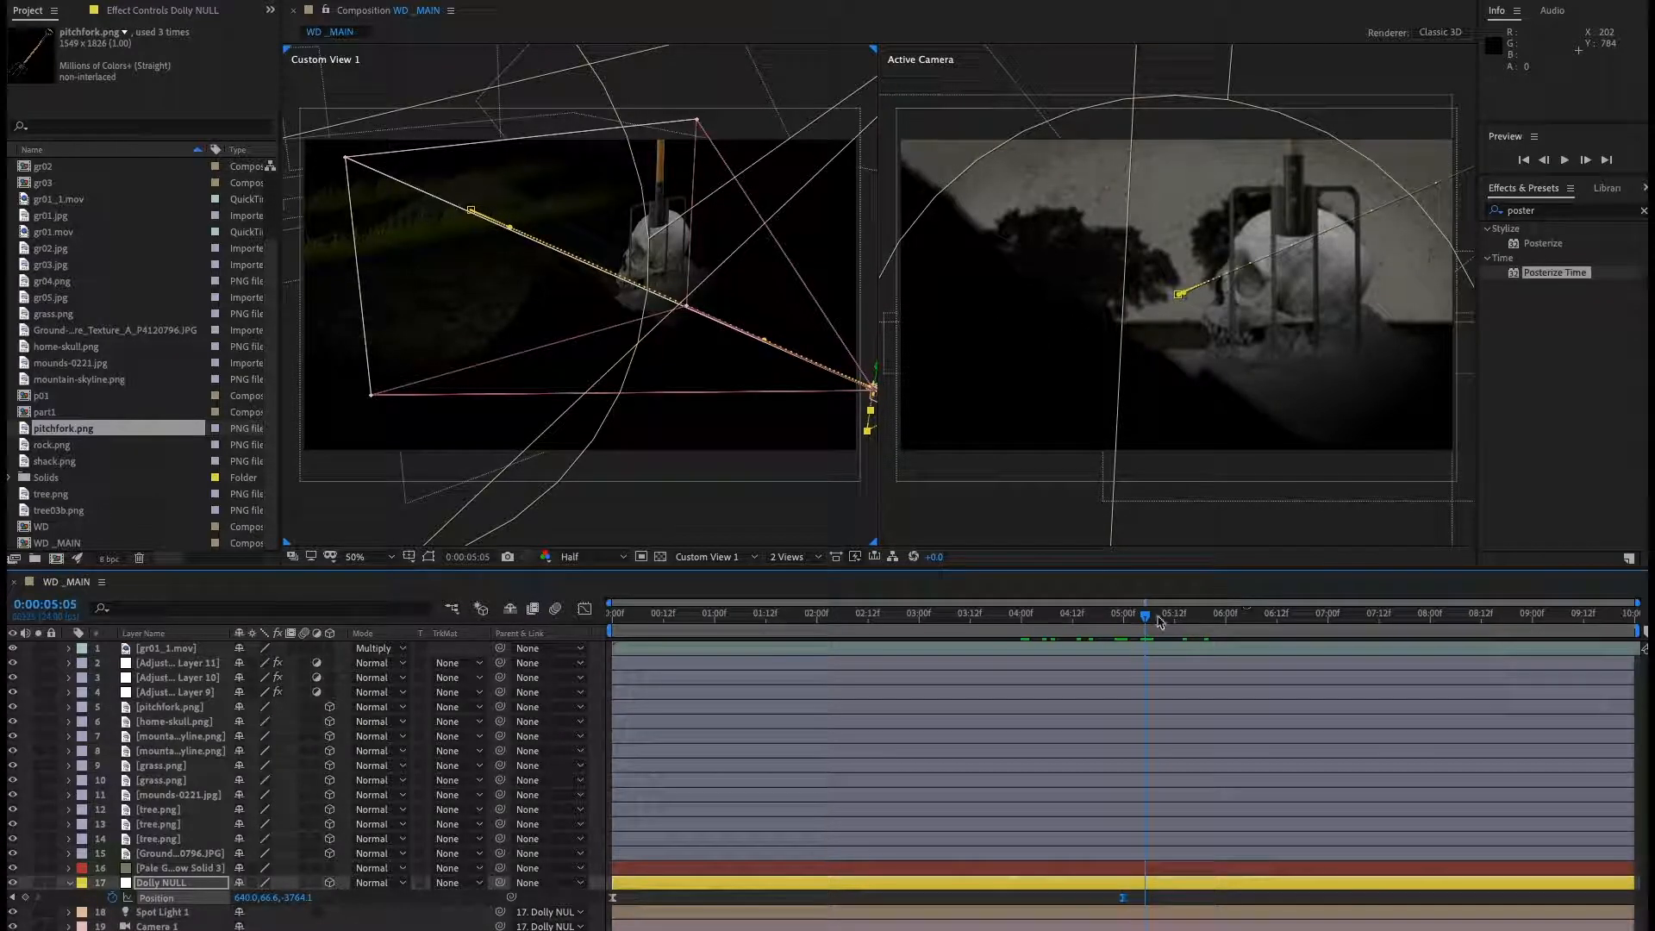
left_click_drag(1143, 622, 1051, 621)
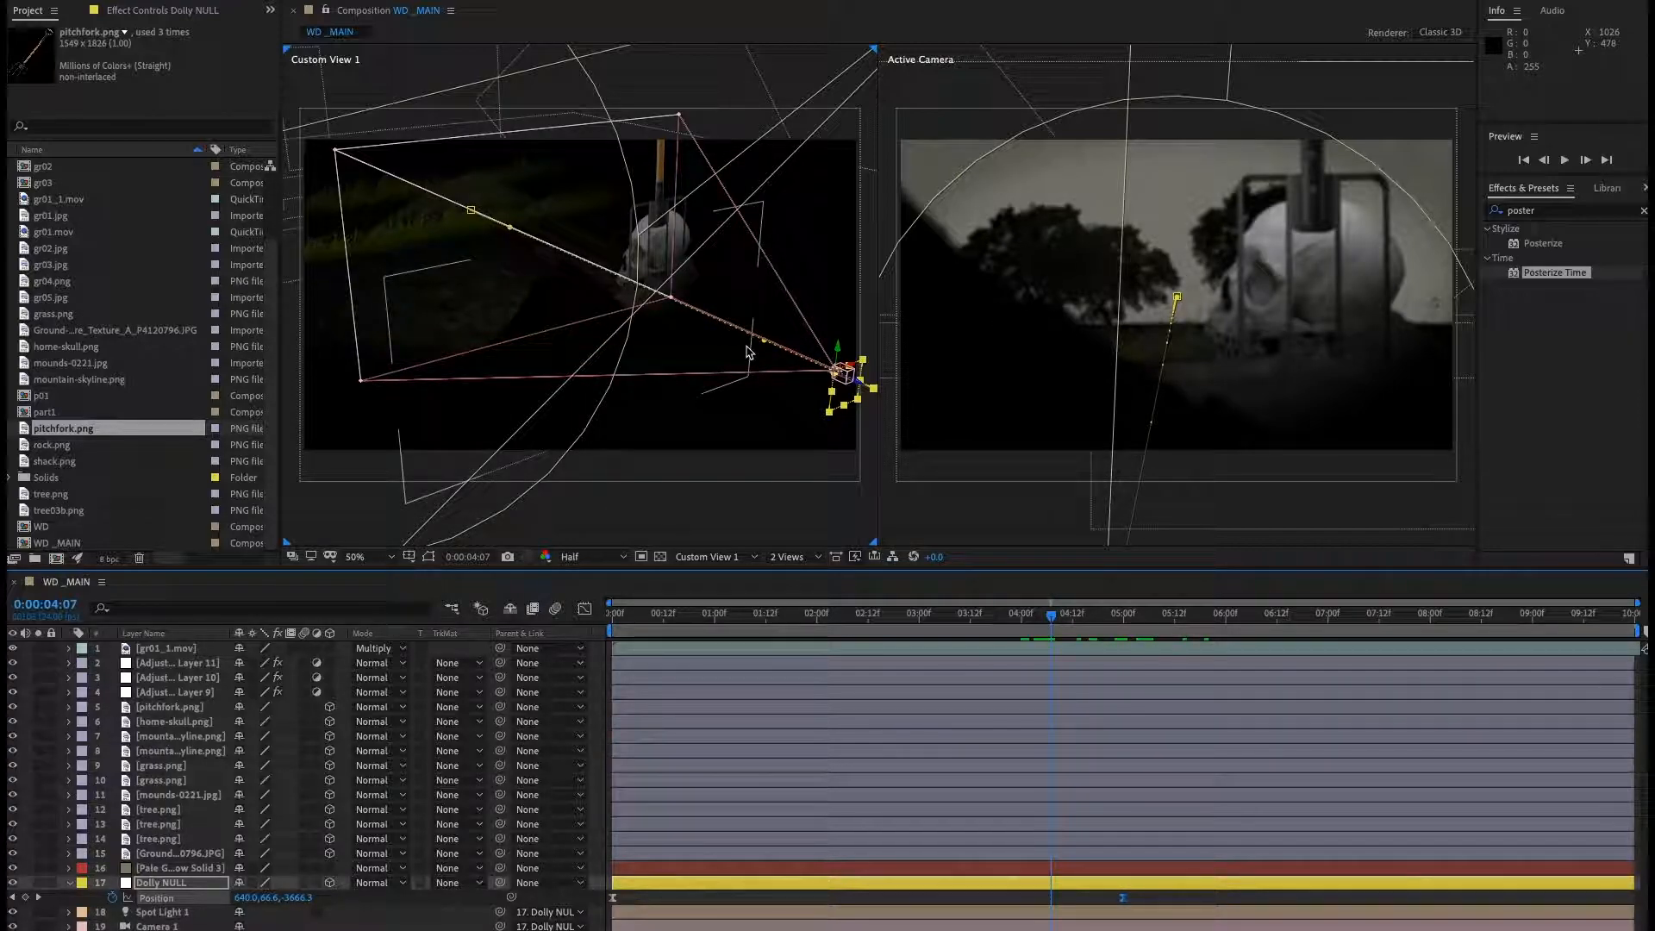
left_click(651, 506)
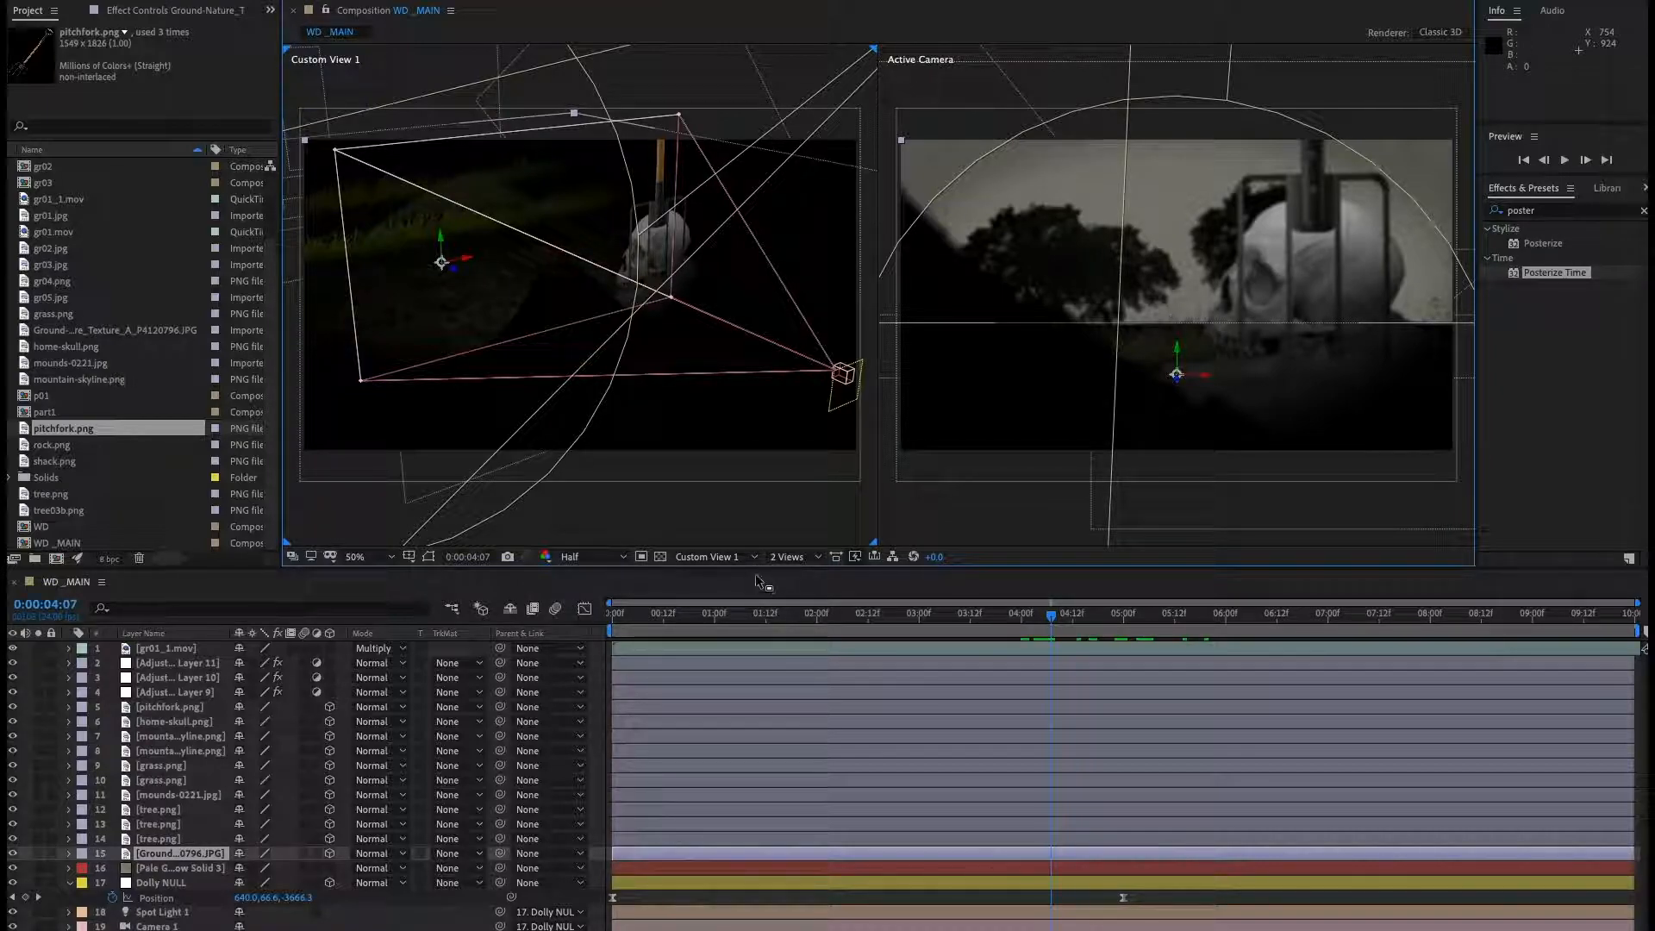
Switch the custom viewer to the Left view and zoom out on the scene layout.
left_click(719, 556)
left_click(712, 649)
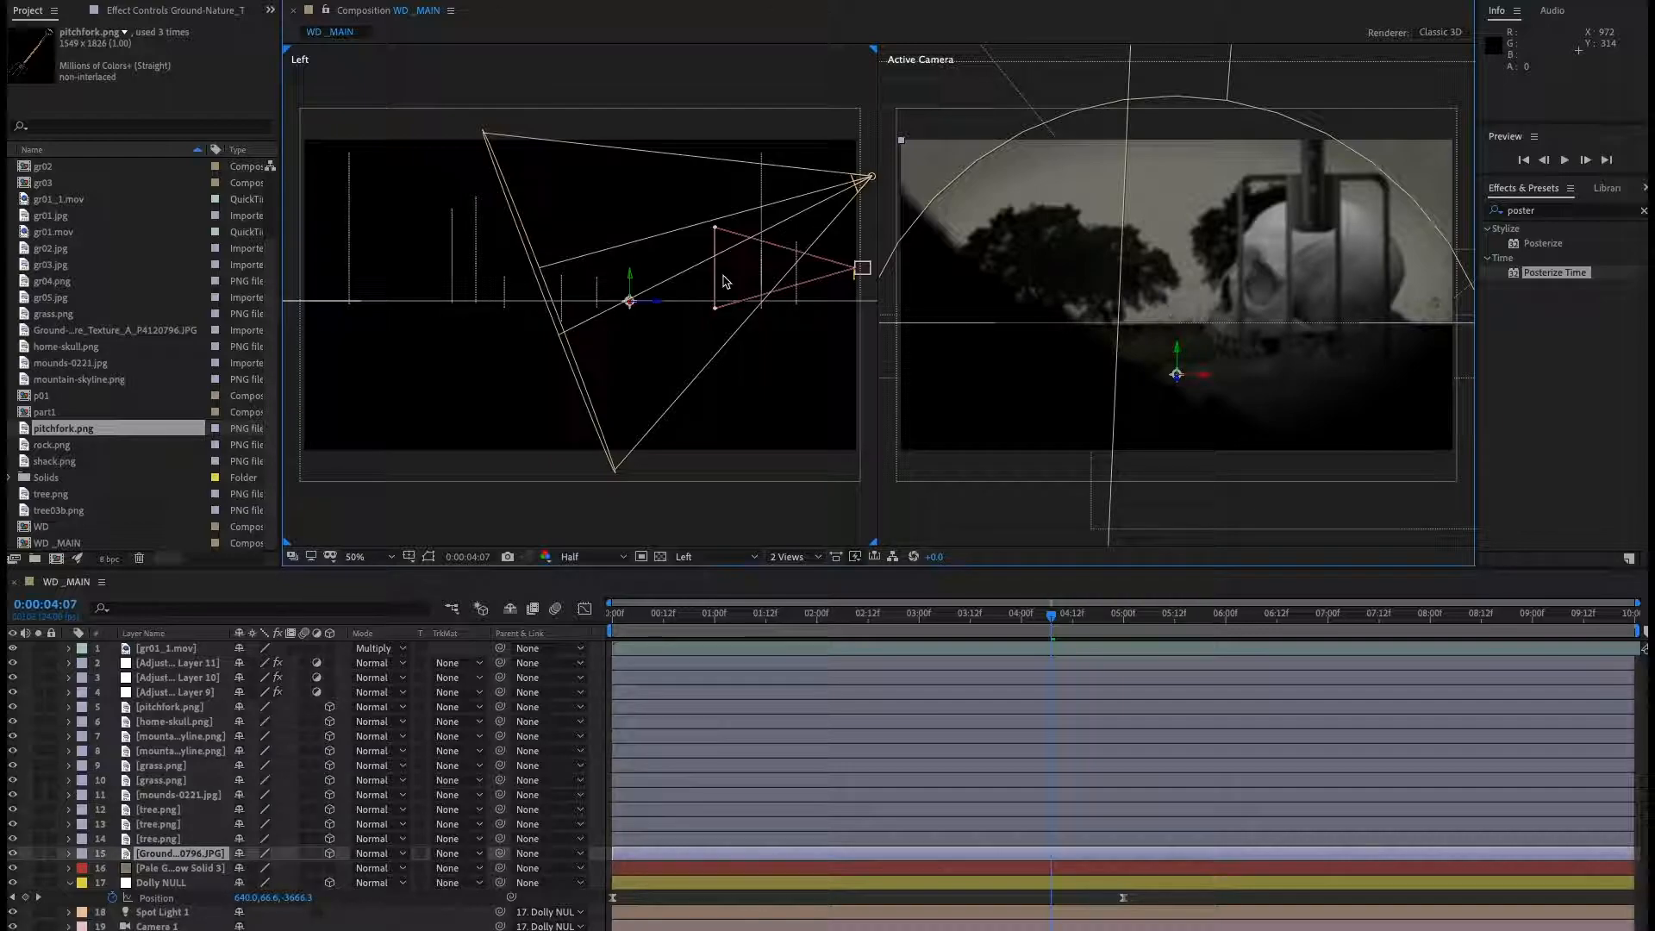
left_click(217, 737)
left_click(215, 752)
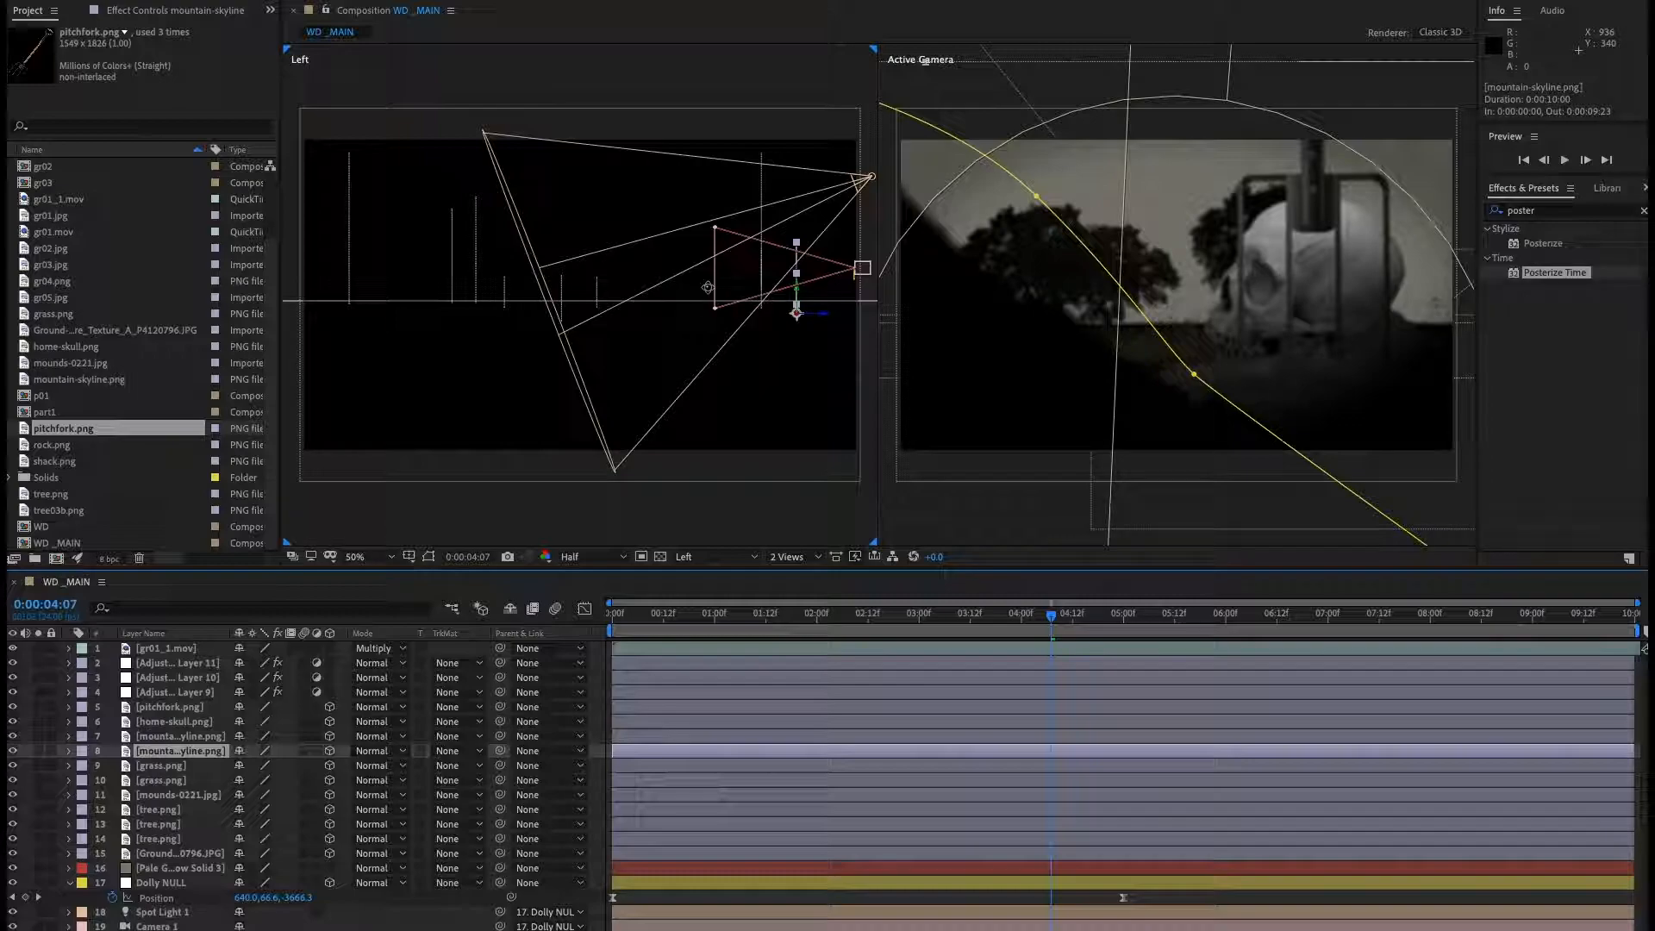
left_click_drag(699, 262, 538, 407)
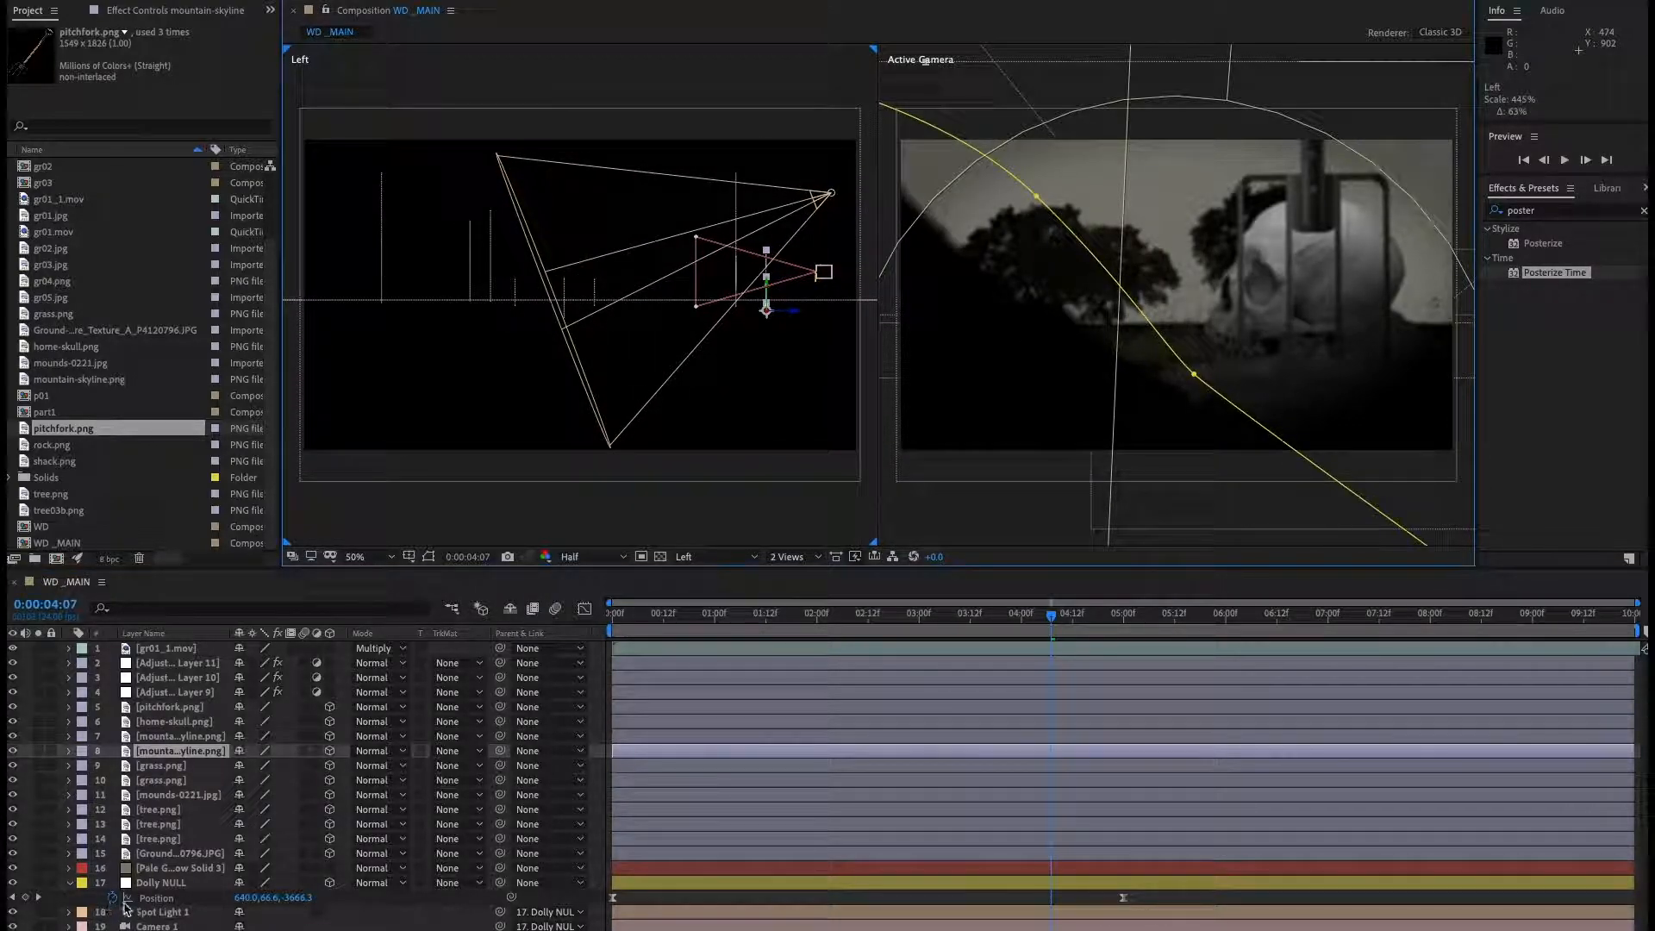
Move Spot Light 1 slightly to the right in the Left view and preview the lighting change.
left_click(169, 916)
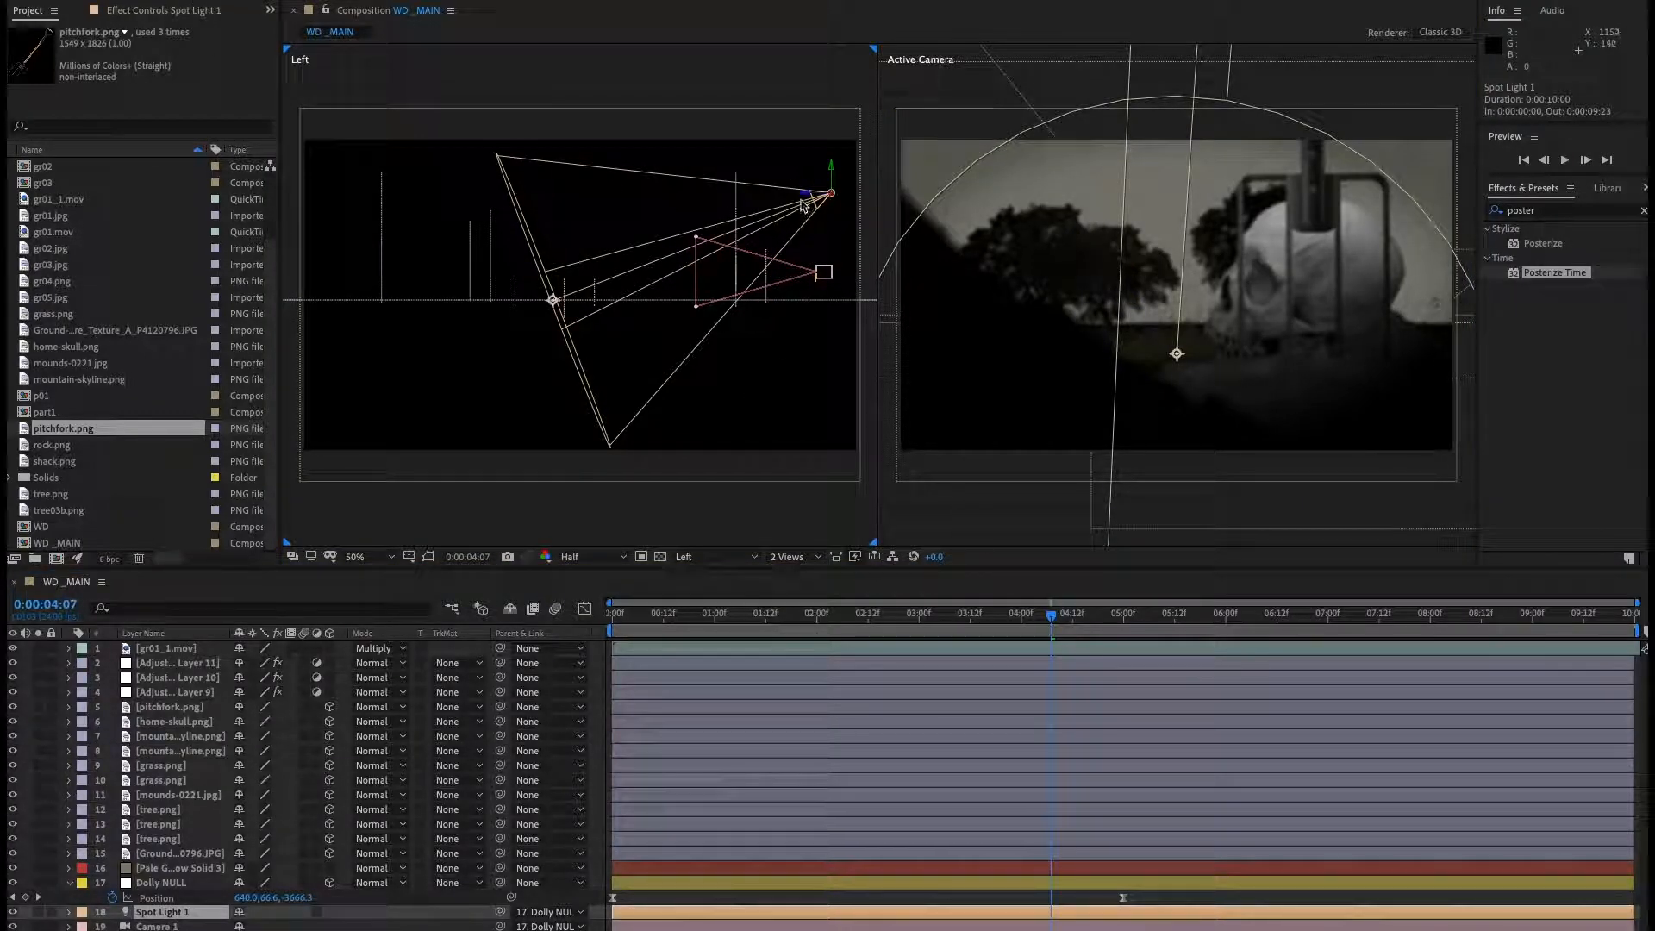
left_click_drag(802, 201, 838, 207)
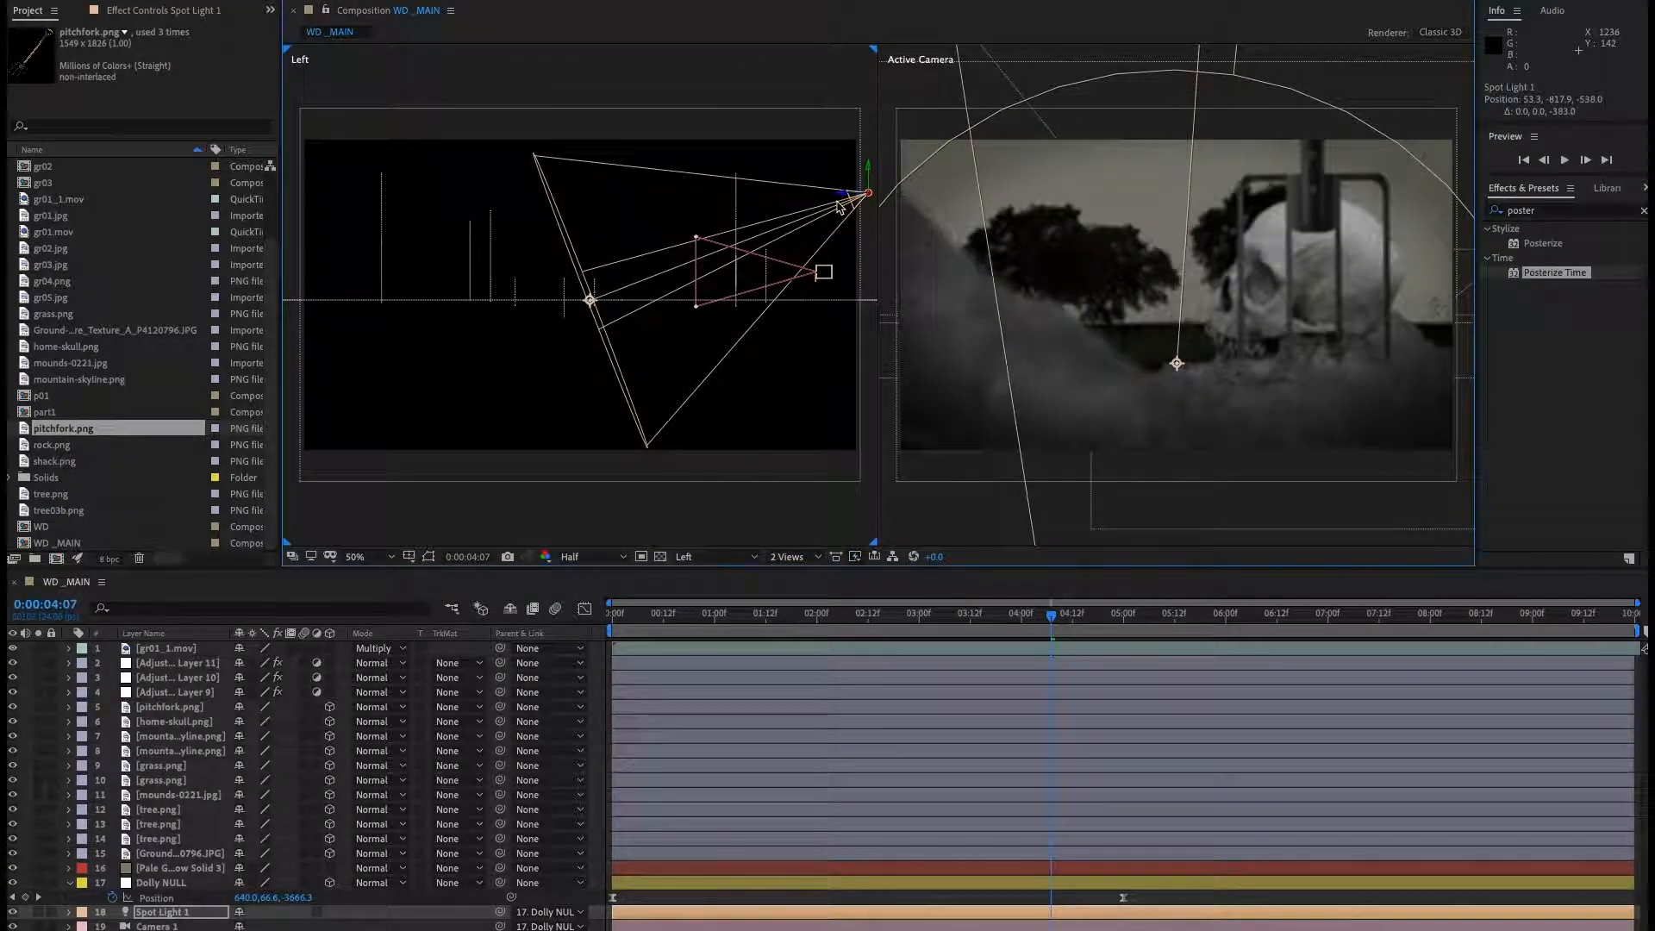
key("space")
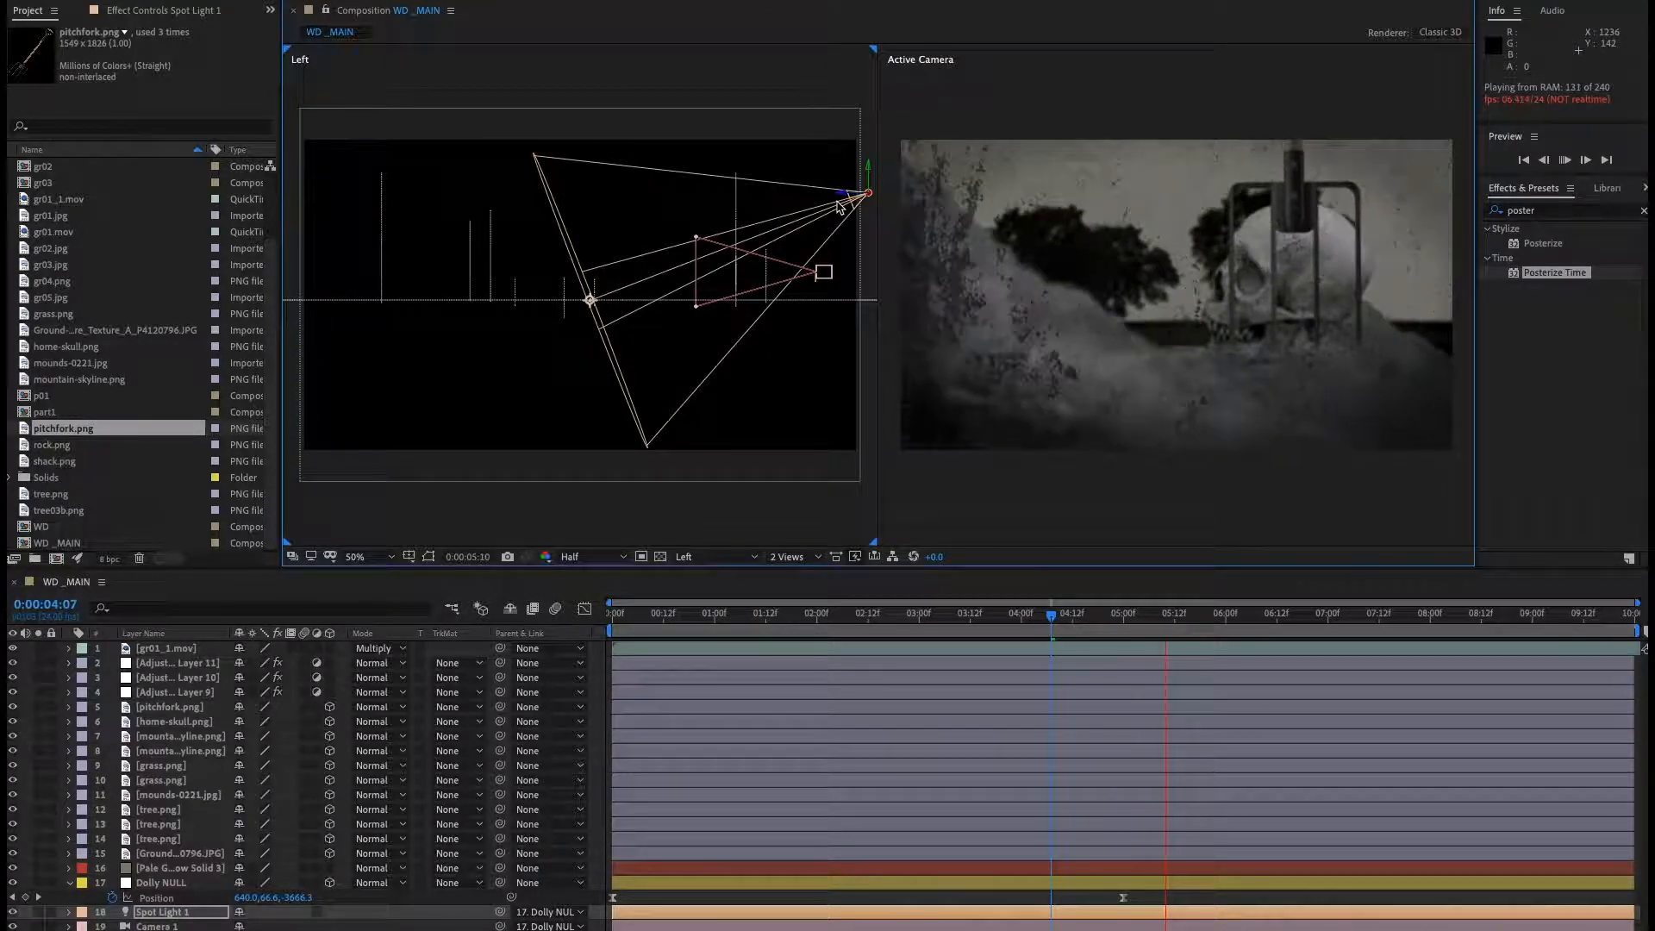
key("space")
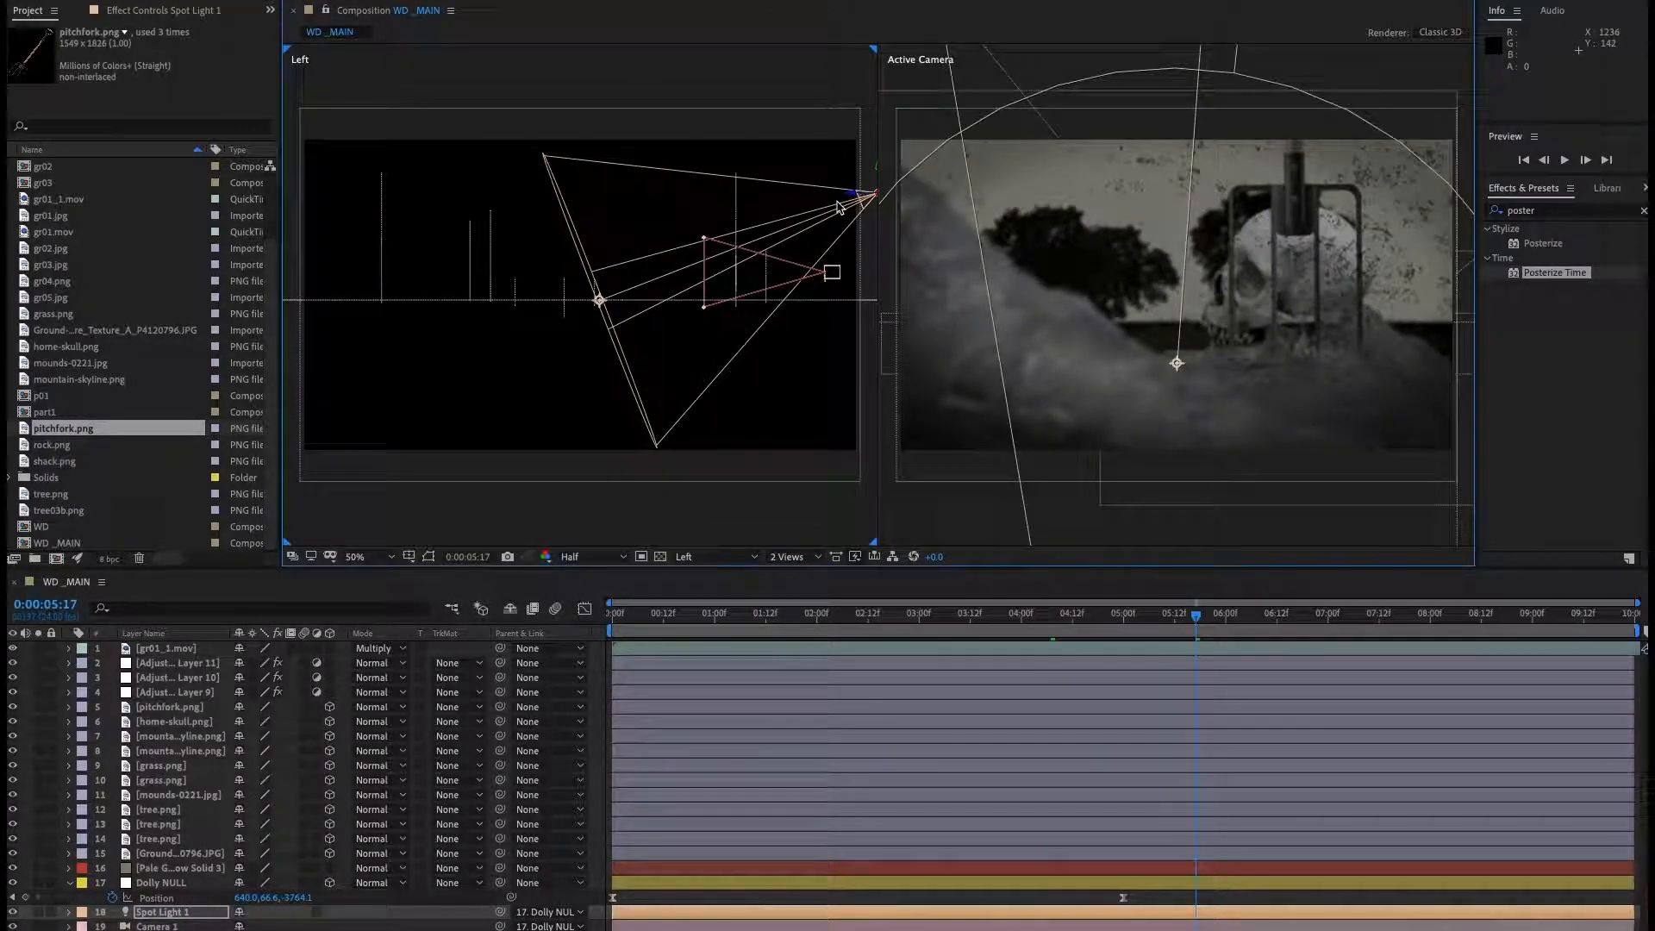
Collapse the Dolly NULL layer, deselect all layers and save the project.
left_click(69, 882)
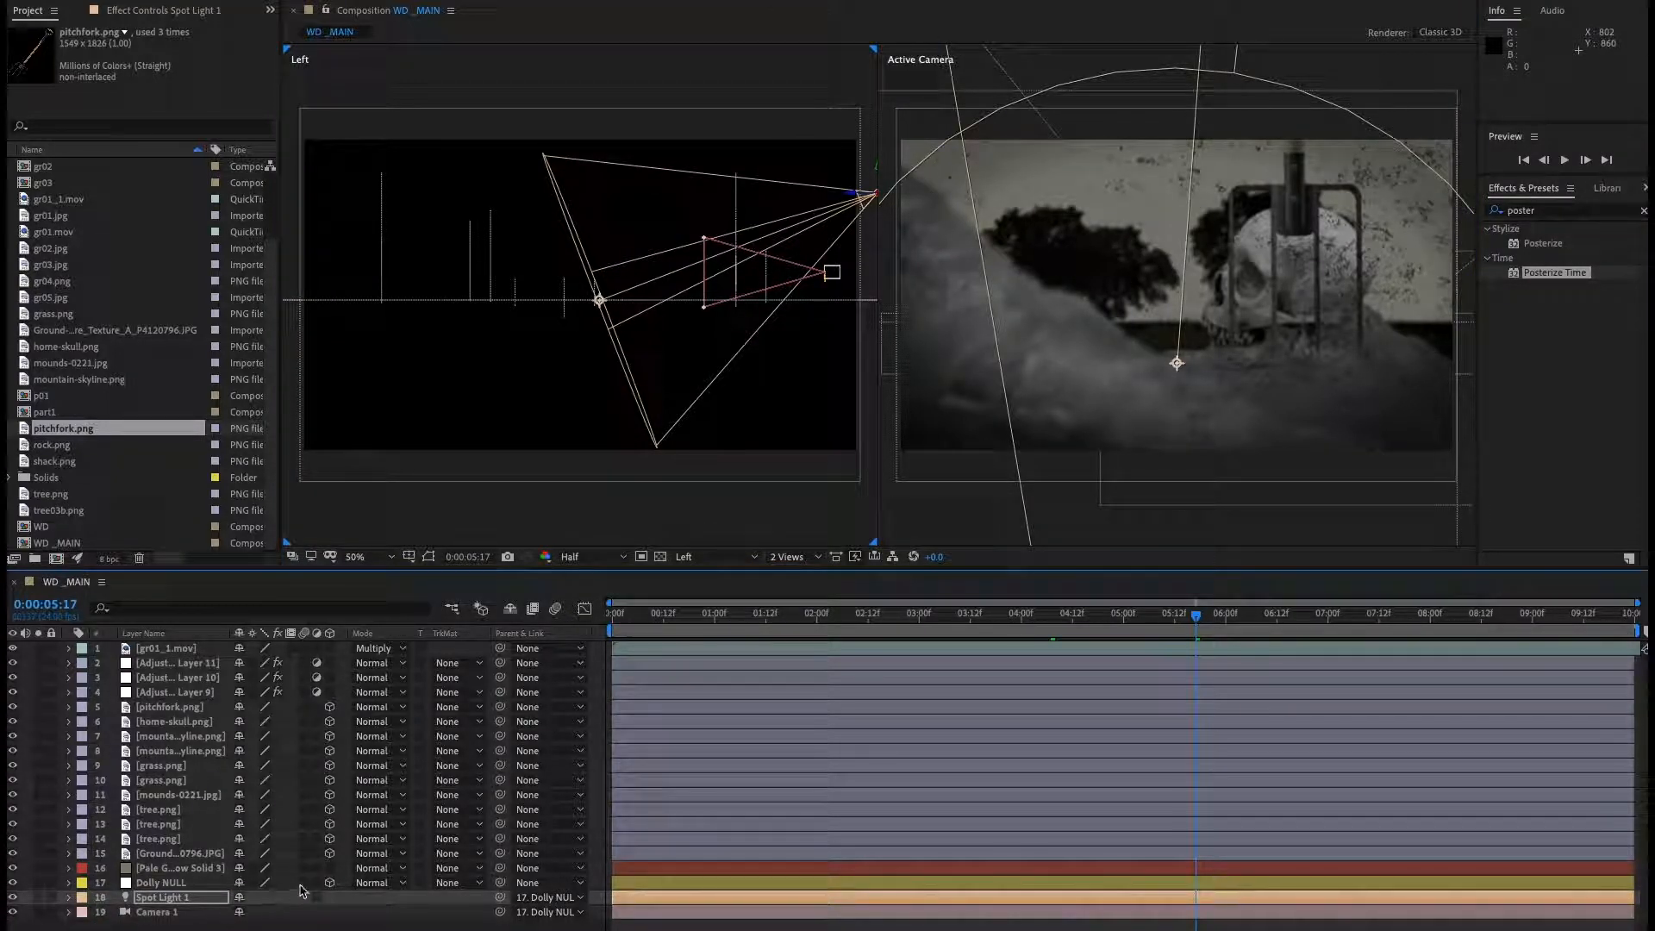
left_click(297, 925)
key("ctrl+s")
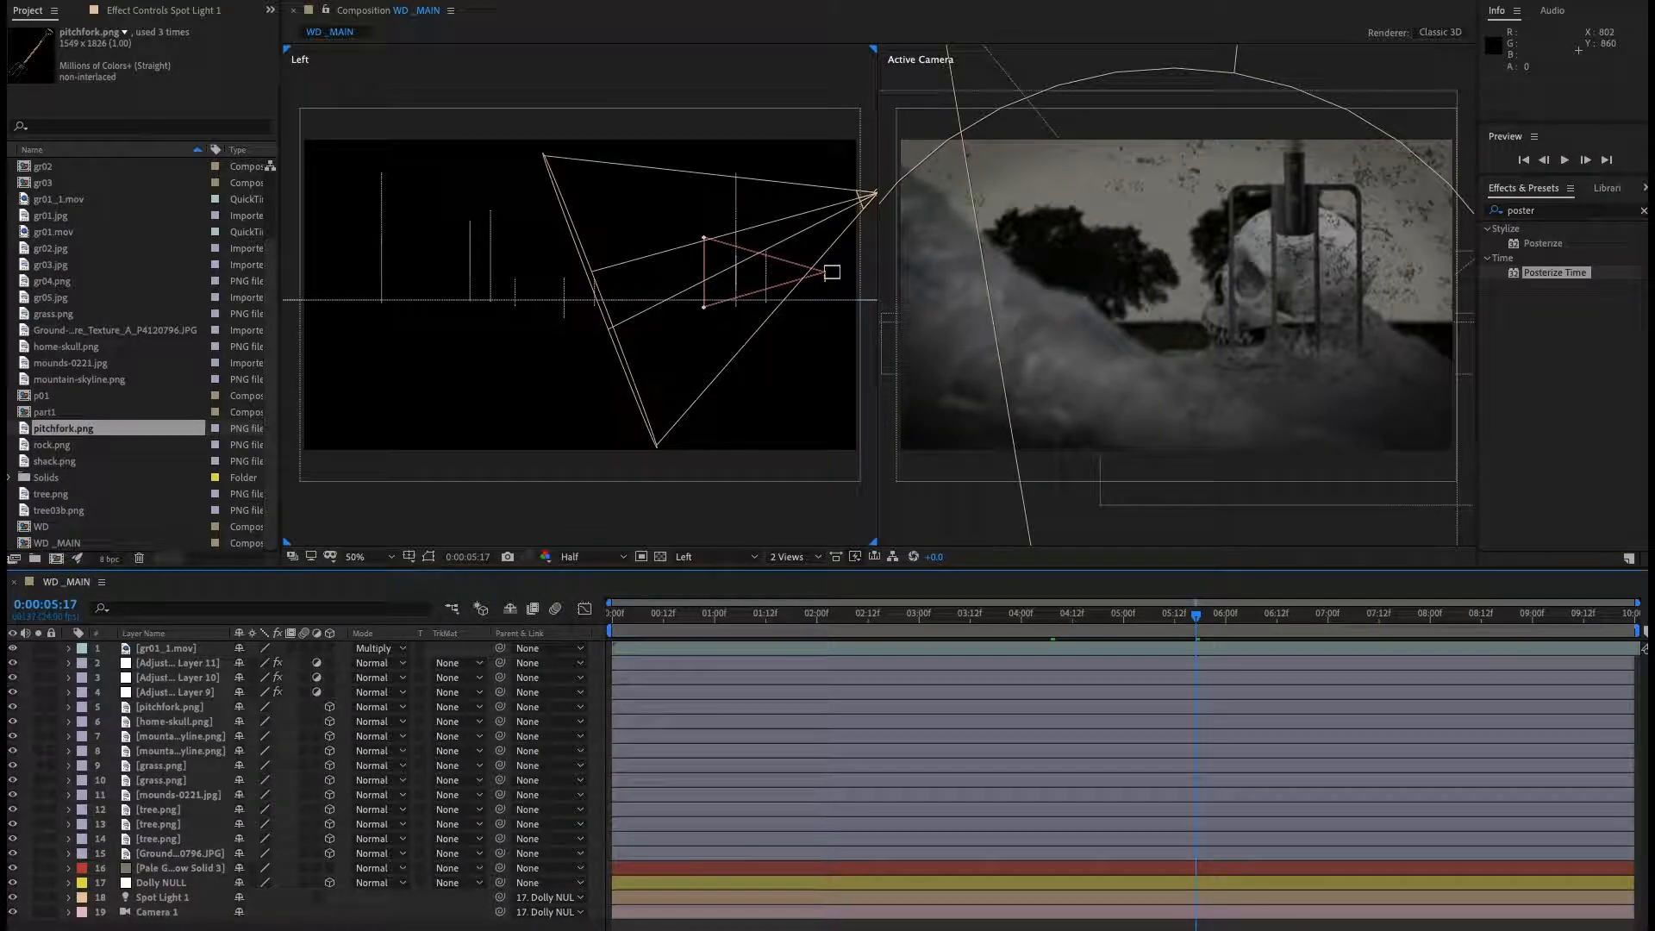
Switch to QuickTime Player, scrub through the WD02.mov reference clip and move its window aside.
key("super+Tab")
left_click_drag(998, 689, 1059, 702)
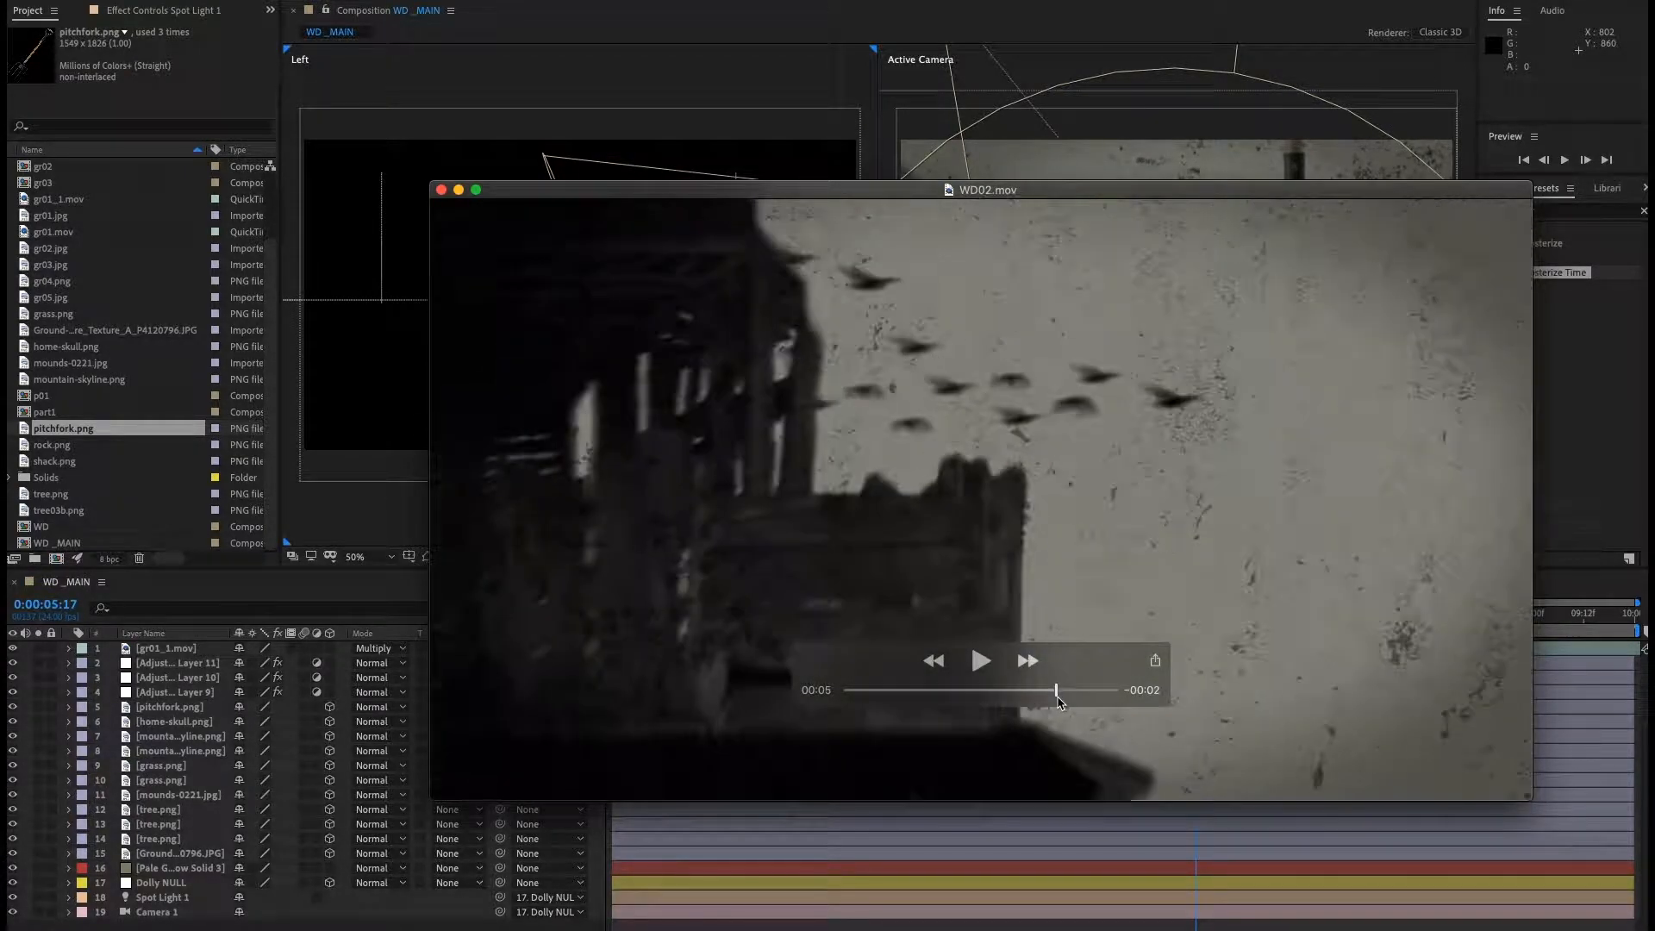
left_click_drag(591, 190, 1654, 191)
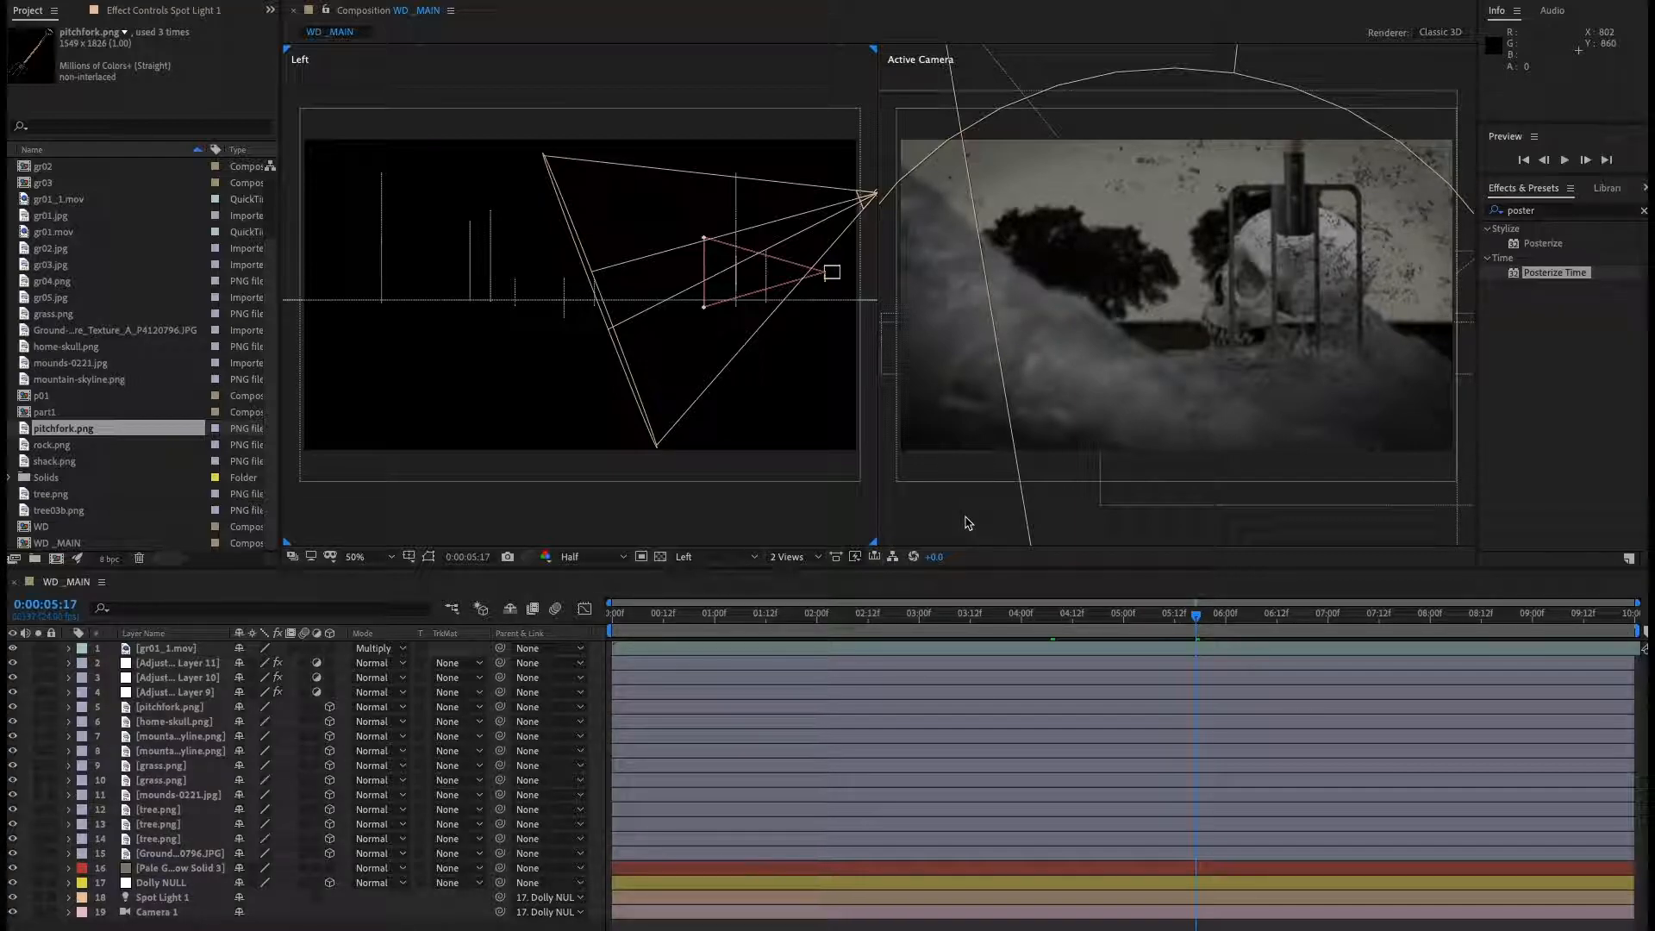
Enlarge the timeline panel and move the time indicator back to about 0:00:03:22.
left_click(968, 577)
left_click_drag(966, 570, 969, 520)
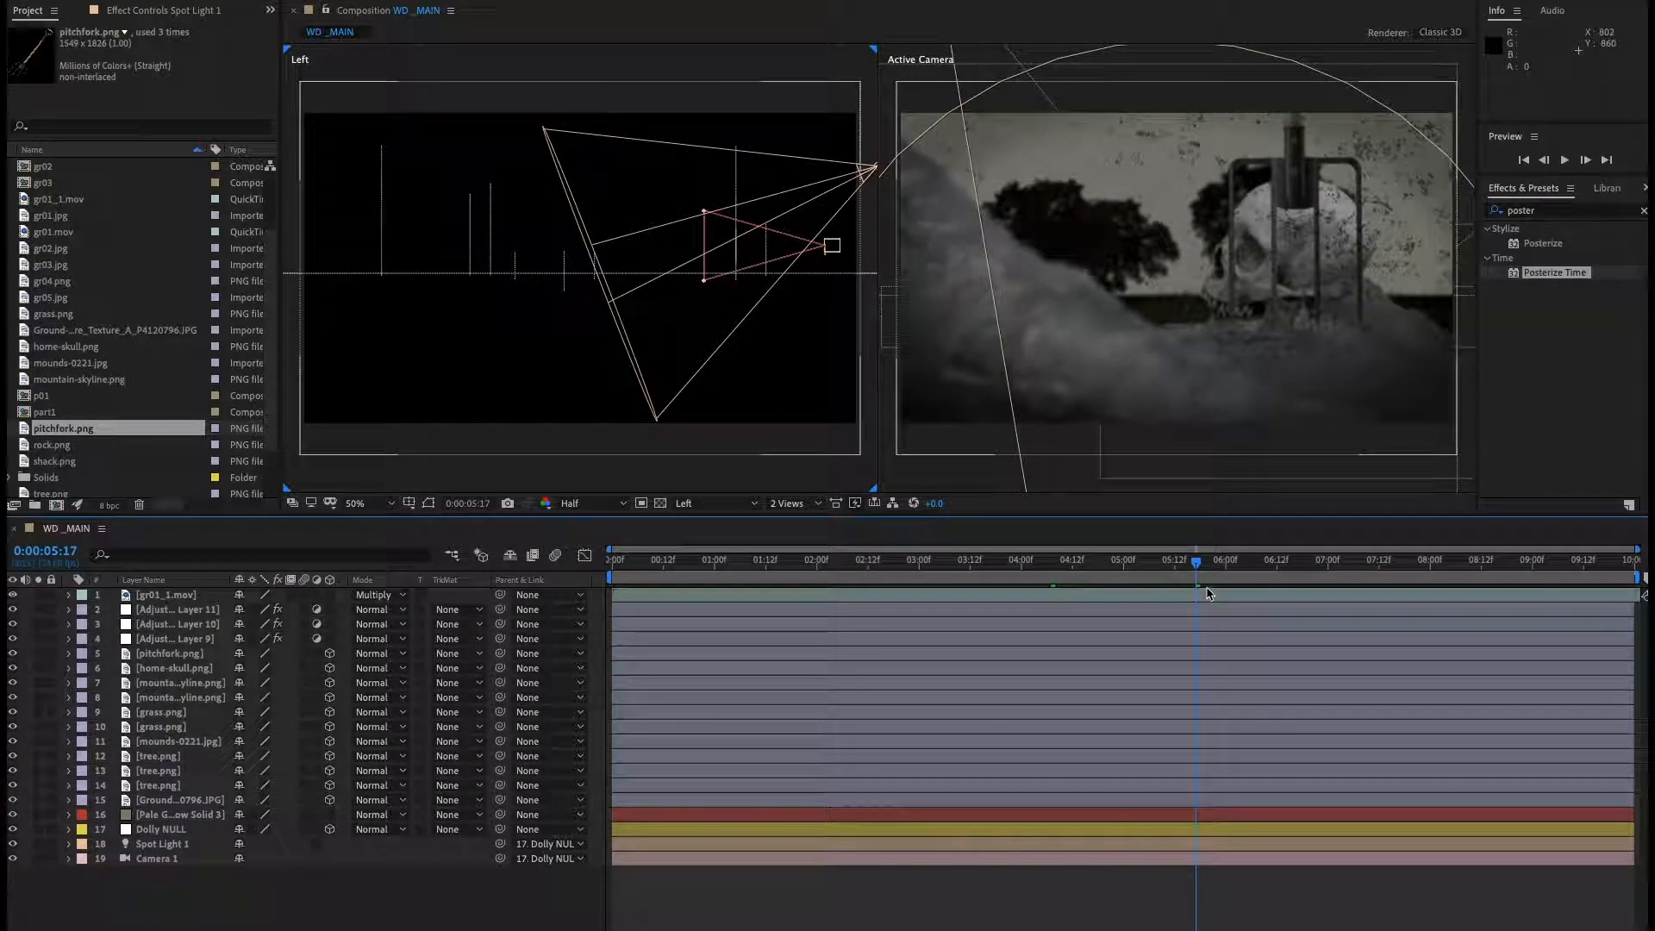
left_click_drag(1196, 569, 1013, 608)
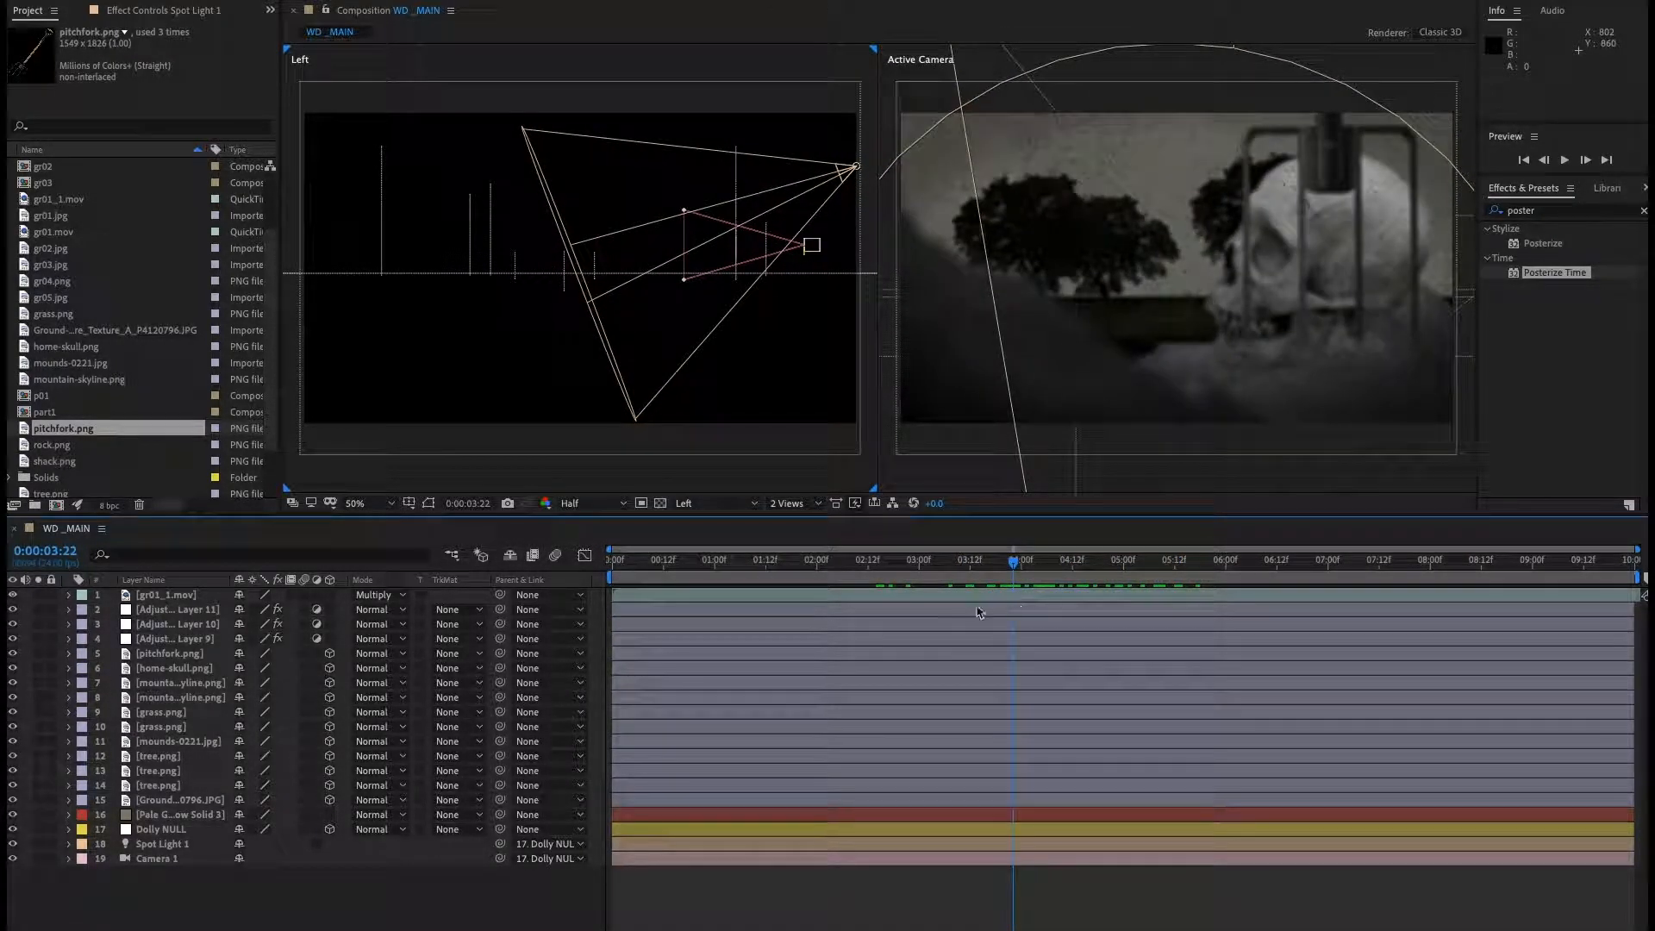
Show the Dolly NULL's Position keyframes, move the time indicator to 0:00:05:00 and select Adjustment Layer 11.
left_click(159, 830)
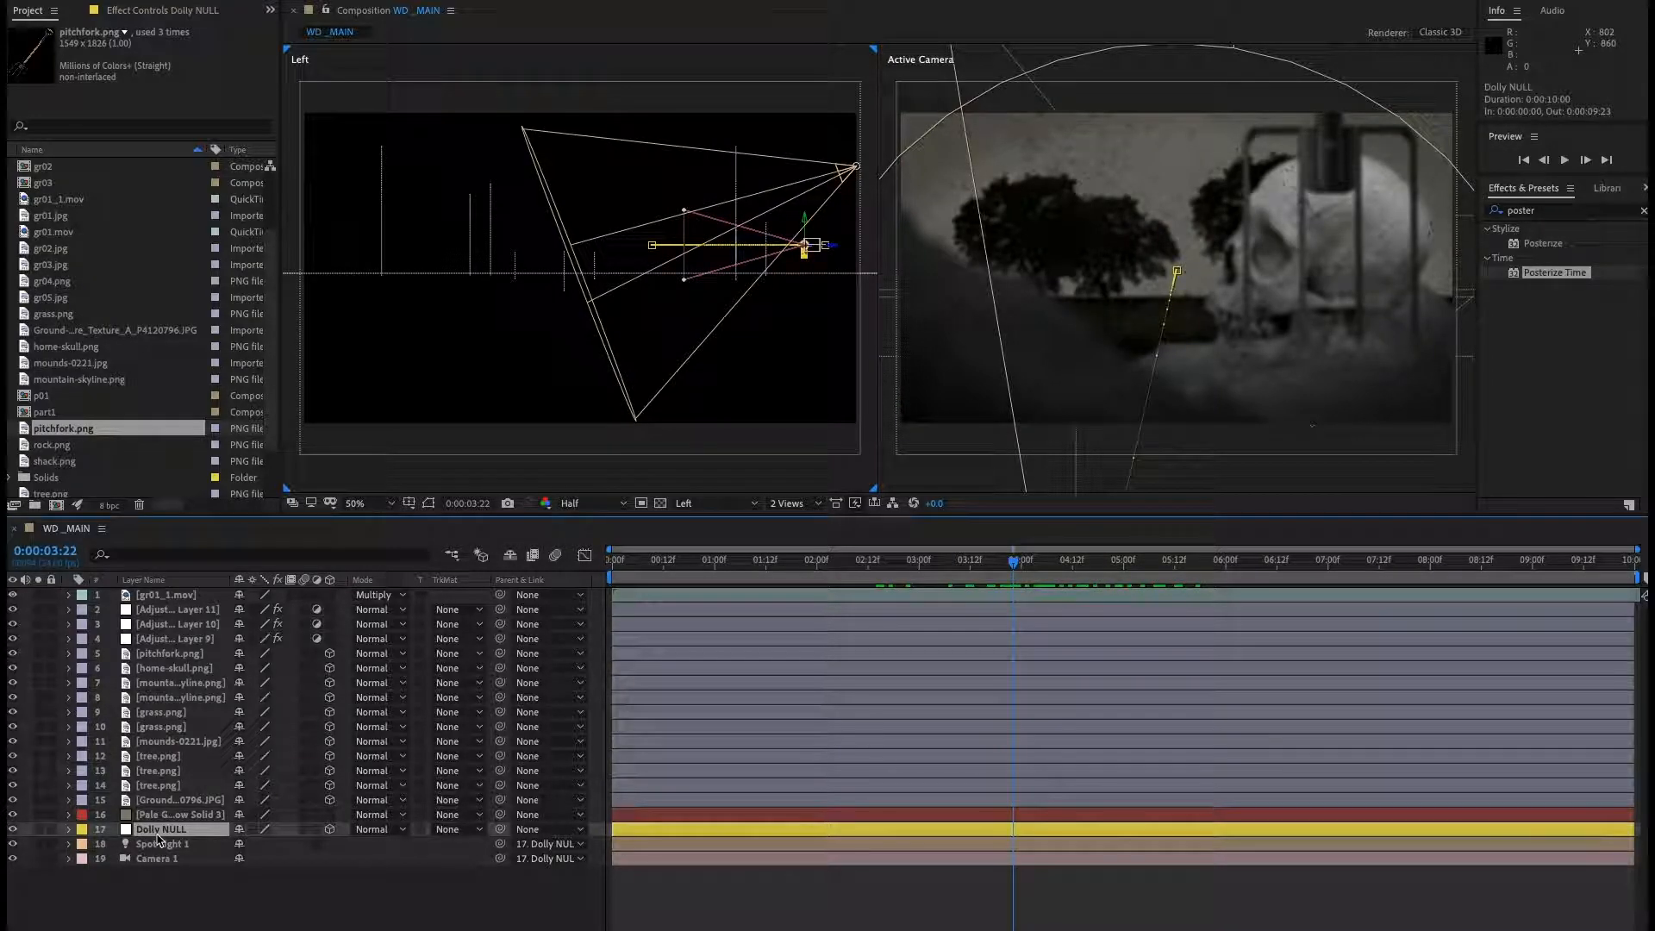
key("p")
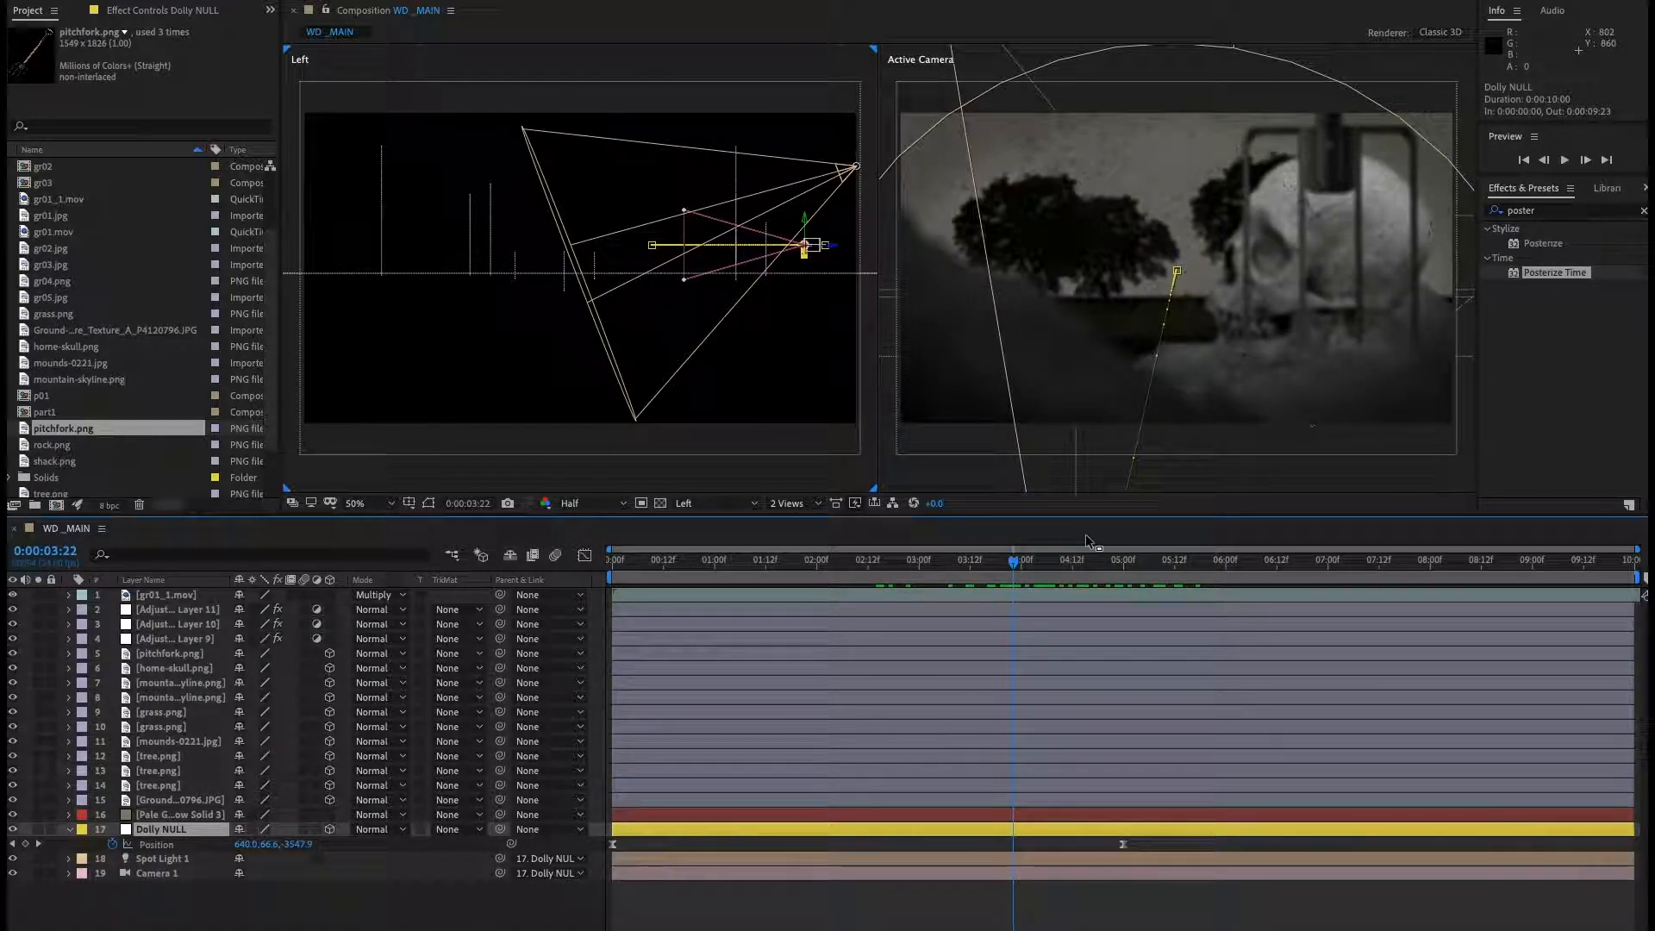
left_click_drag(1025, 568, 1129, 592)
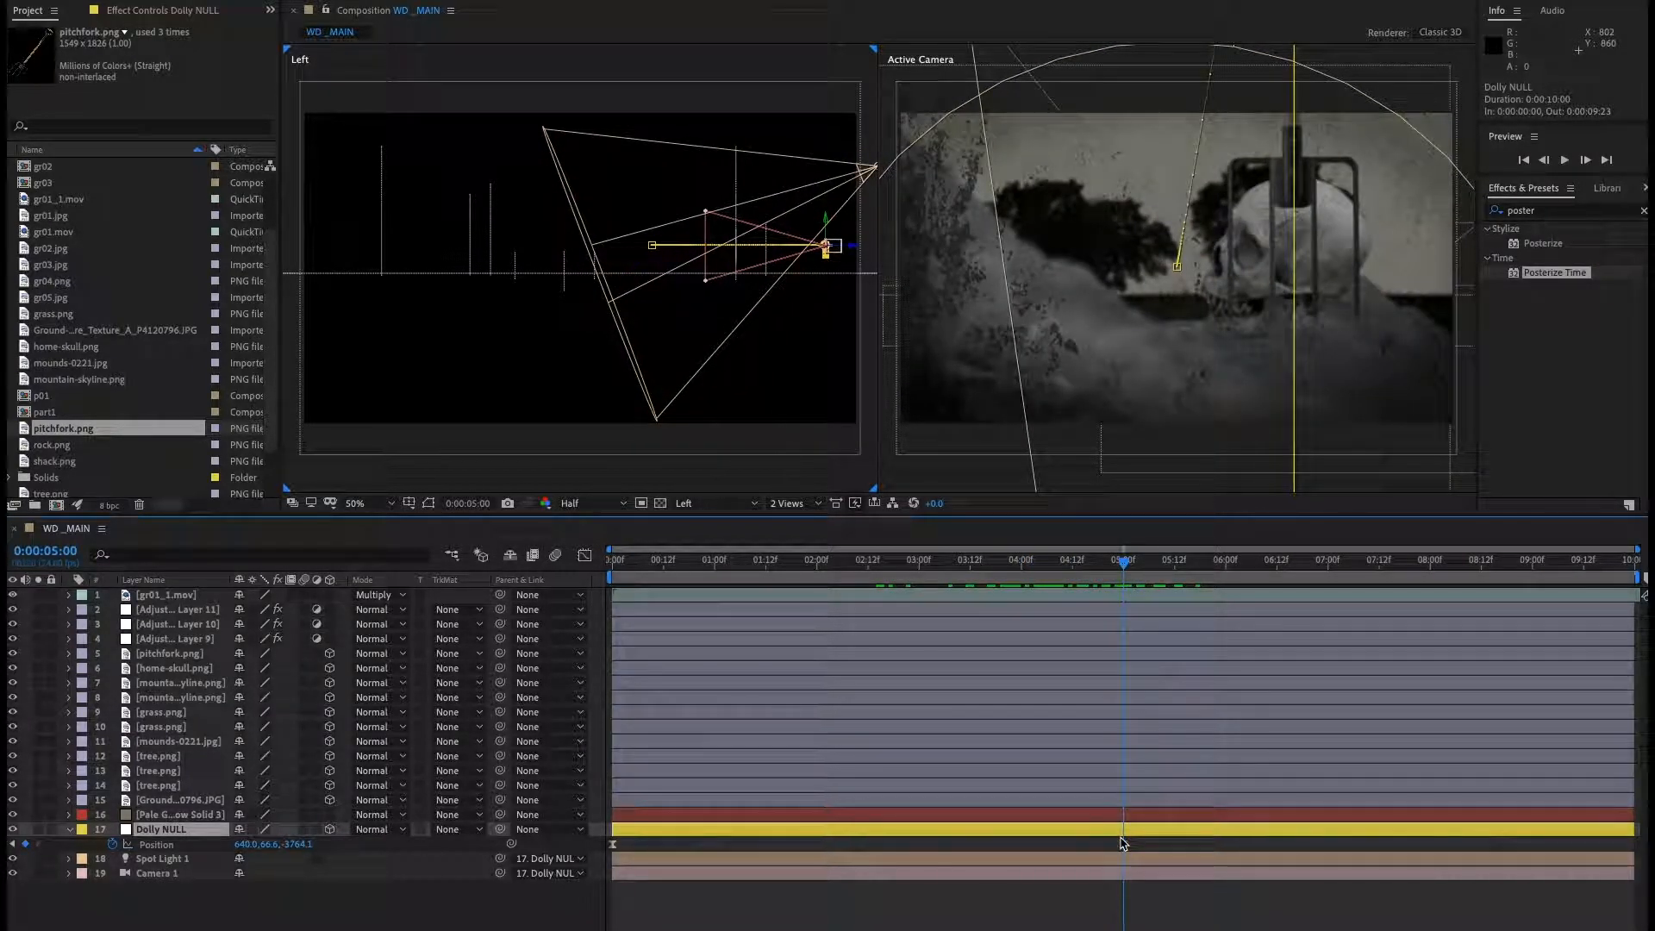
mouse_move(1123, 843)
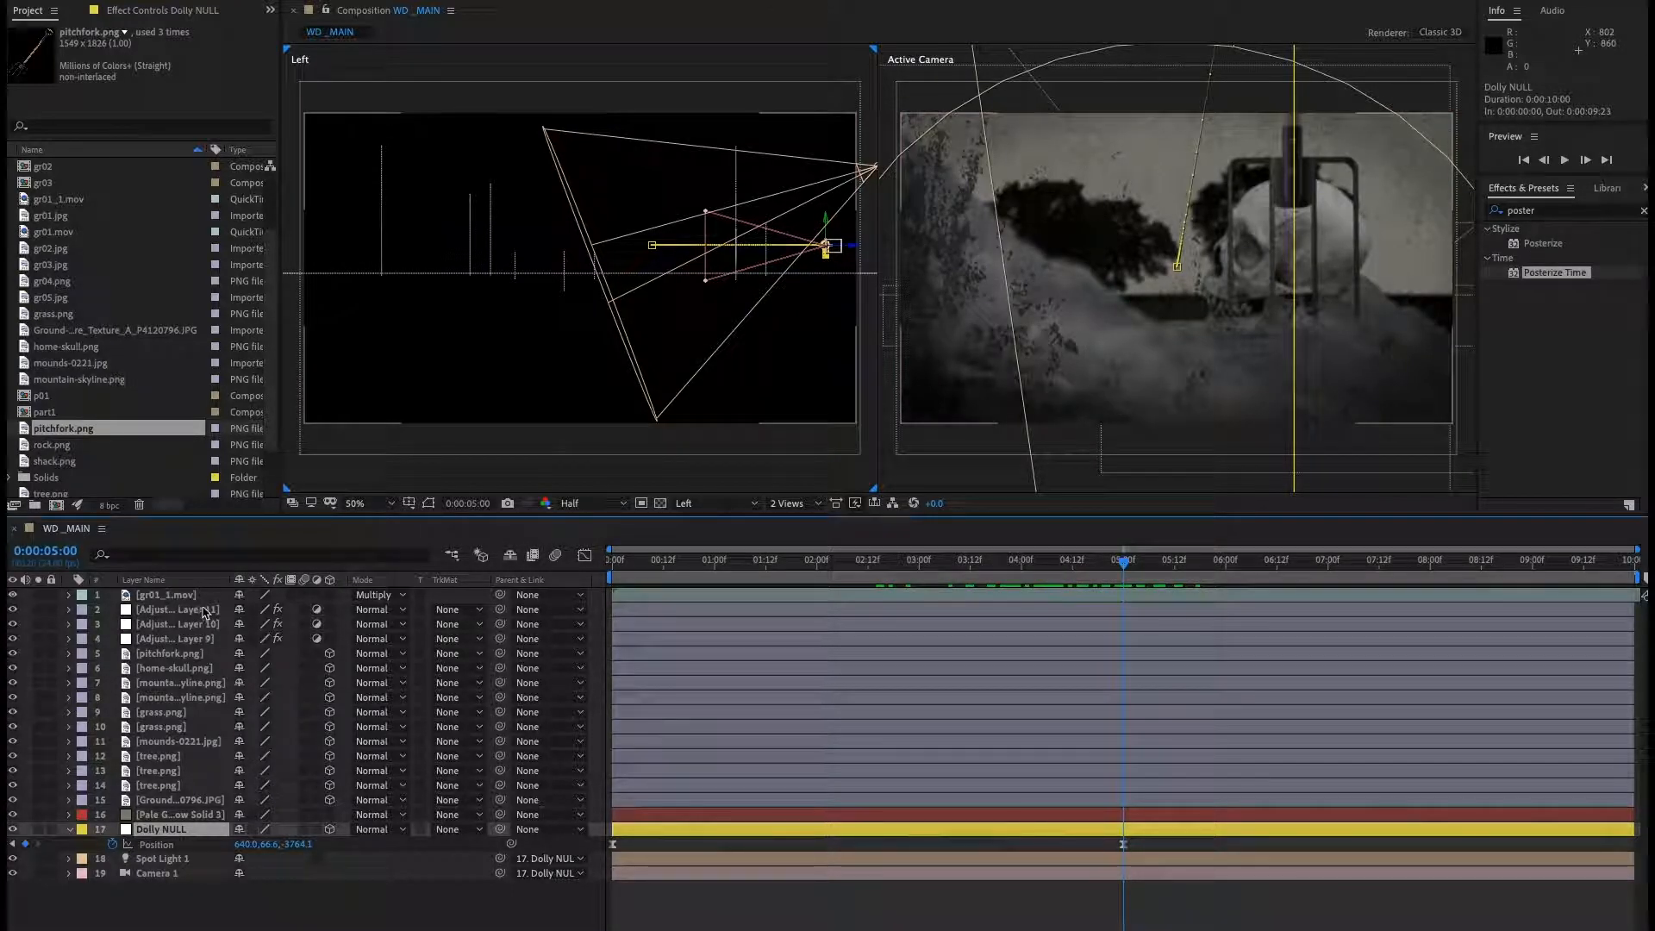
left_click(231, 609)
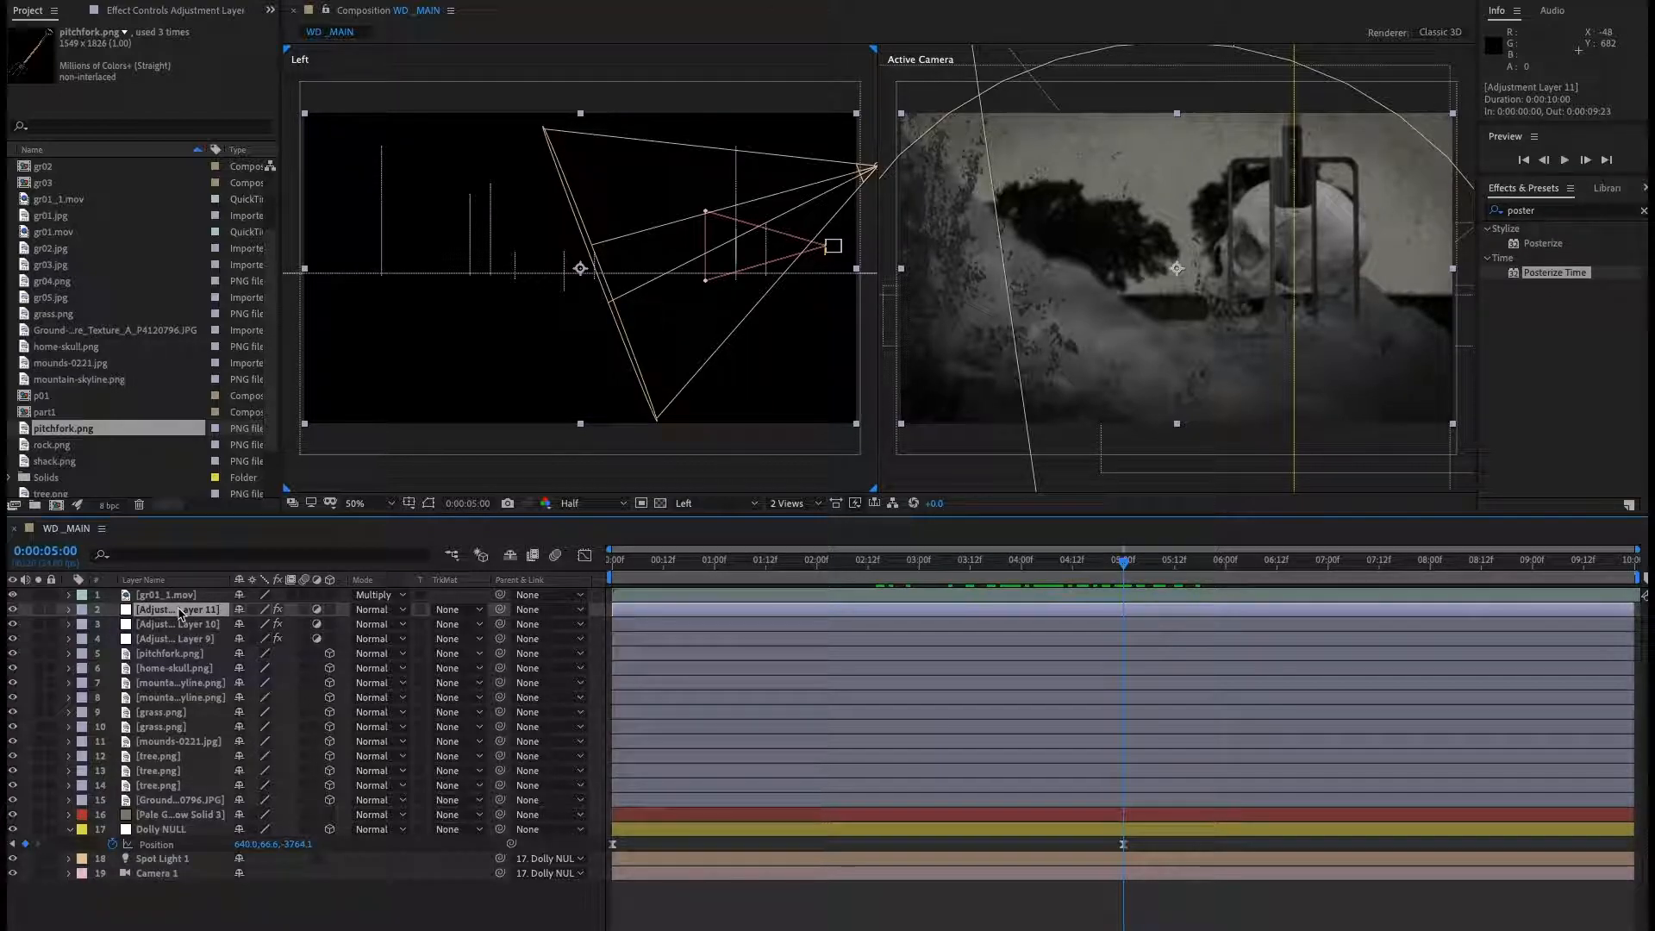
Inspect the Posterize Time effect and its keyframes on Adjustment Layer 11, then collapse the layer again.
key("u")
key("u")
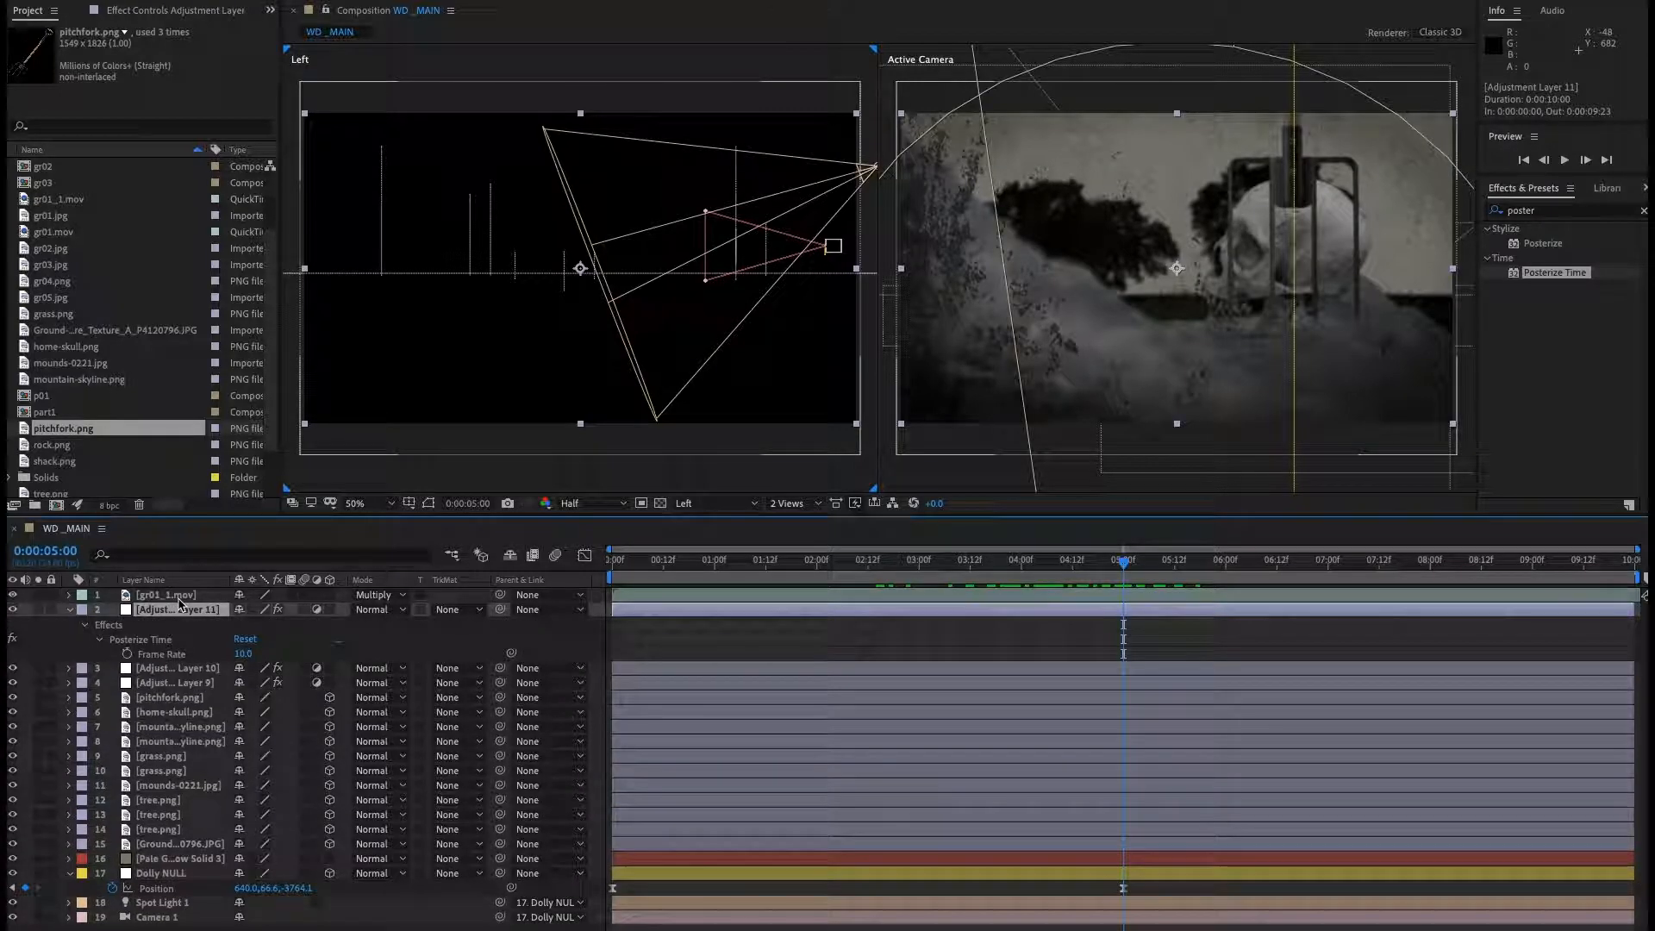
left_click(178, 601)
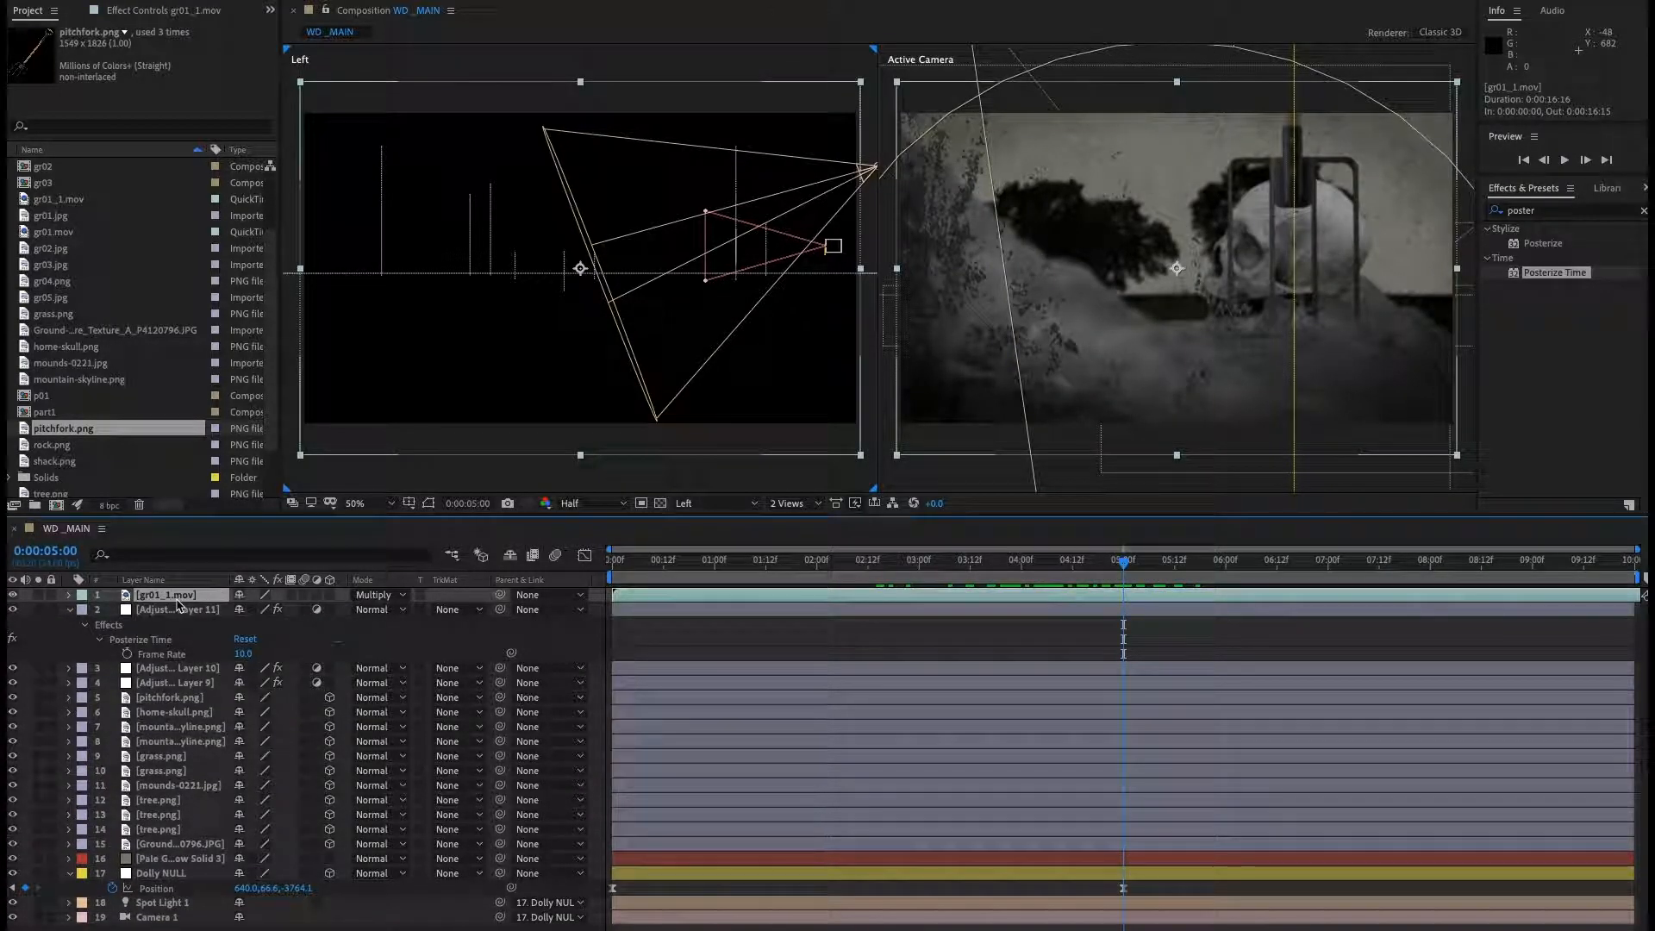
key("ctrl+shift+a")
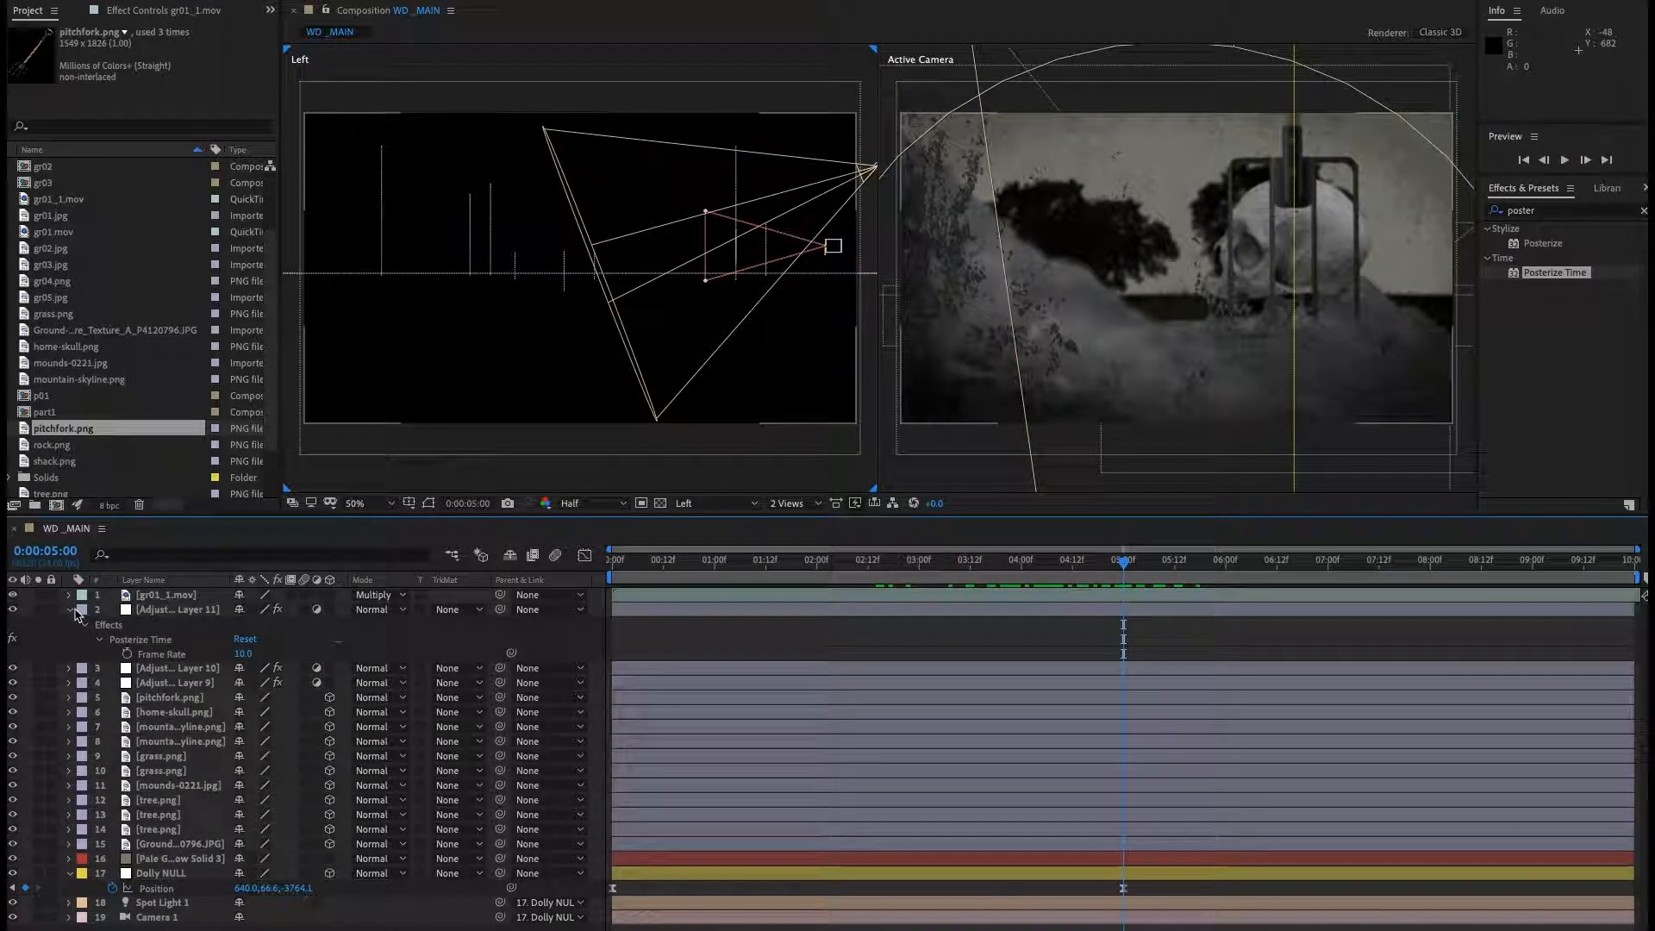
left_click(71, 610)
left_click(185, 612)
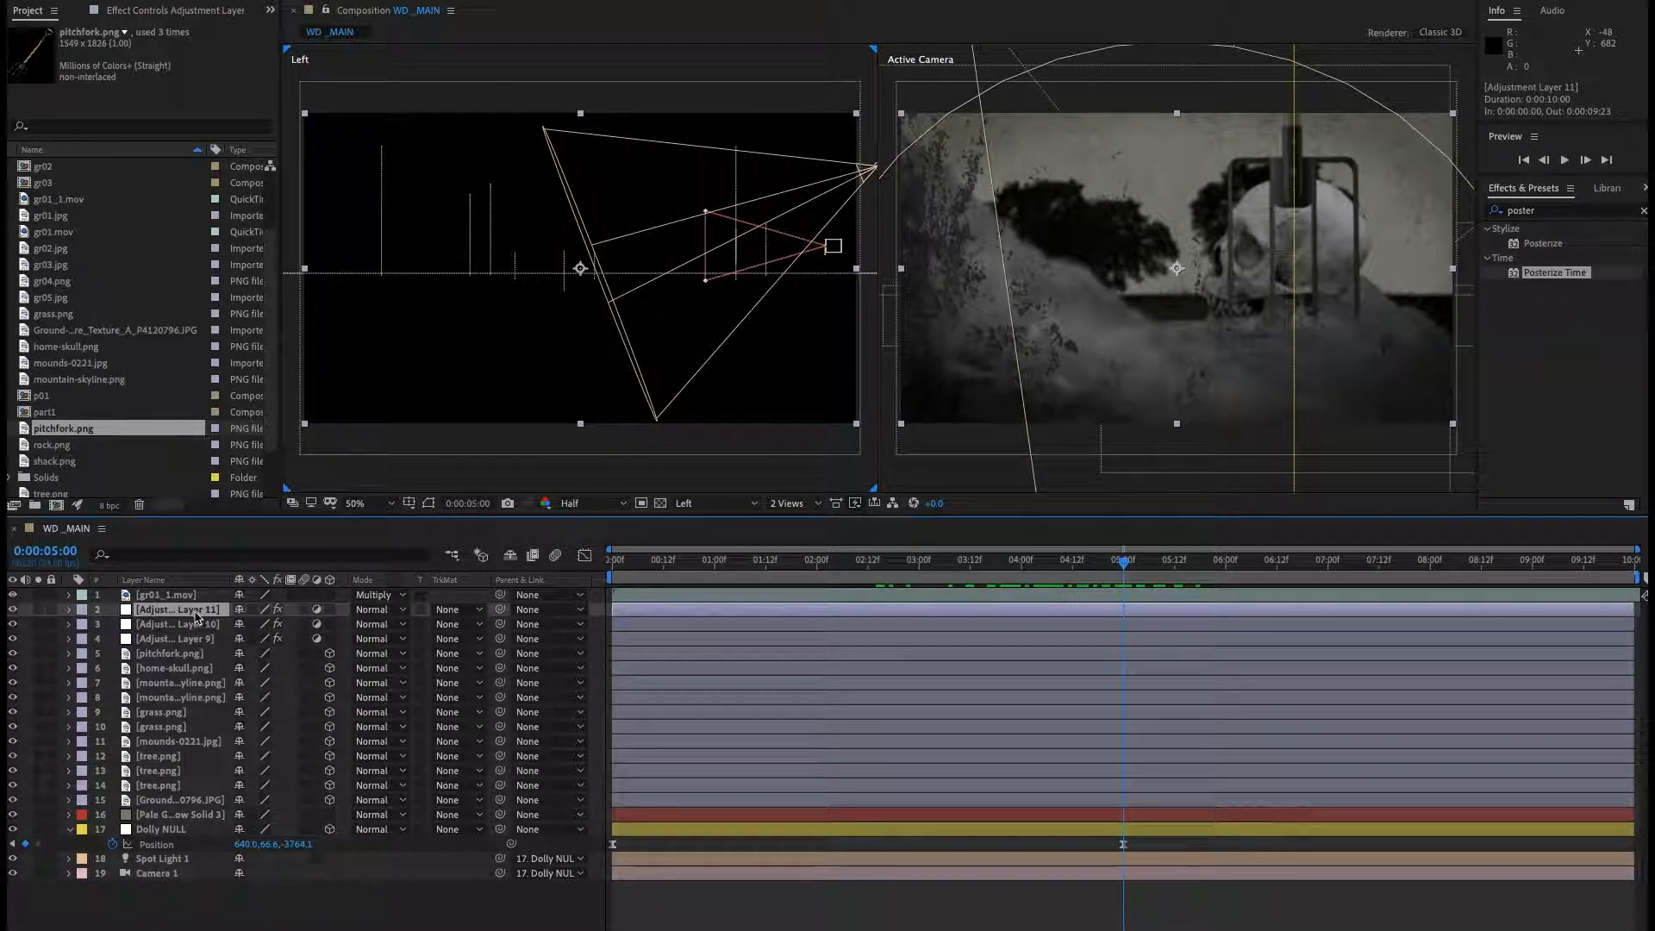
key("e")
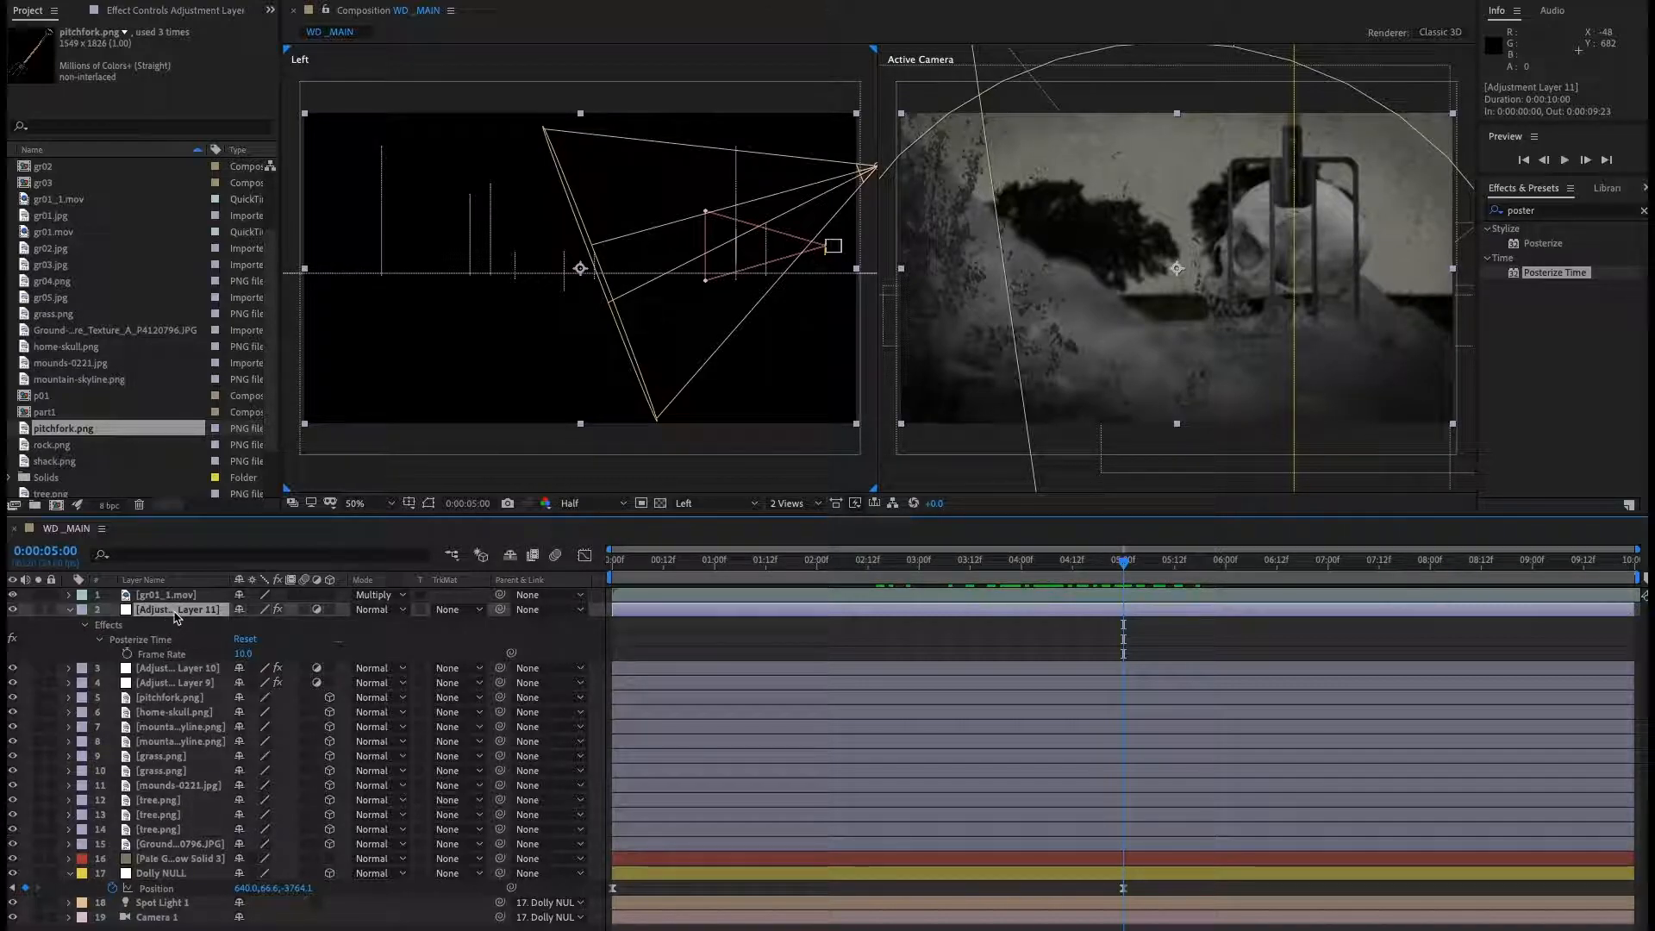
left_click(69, 610)
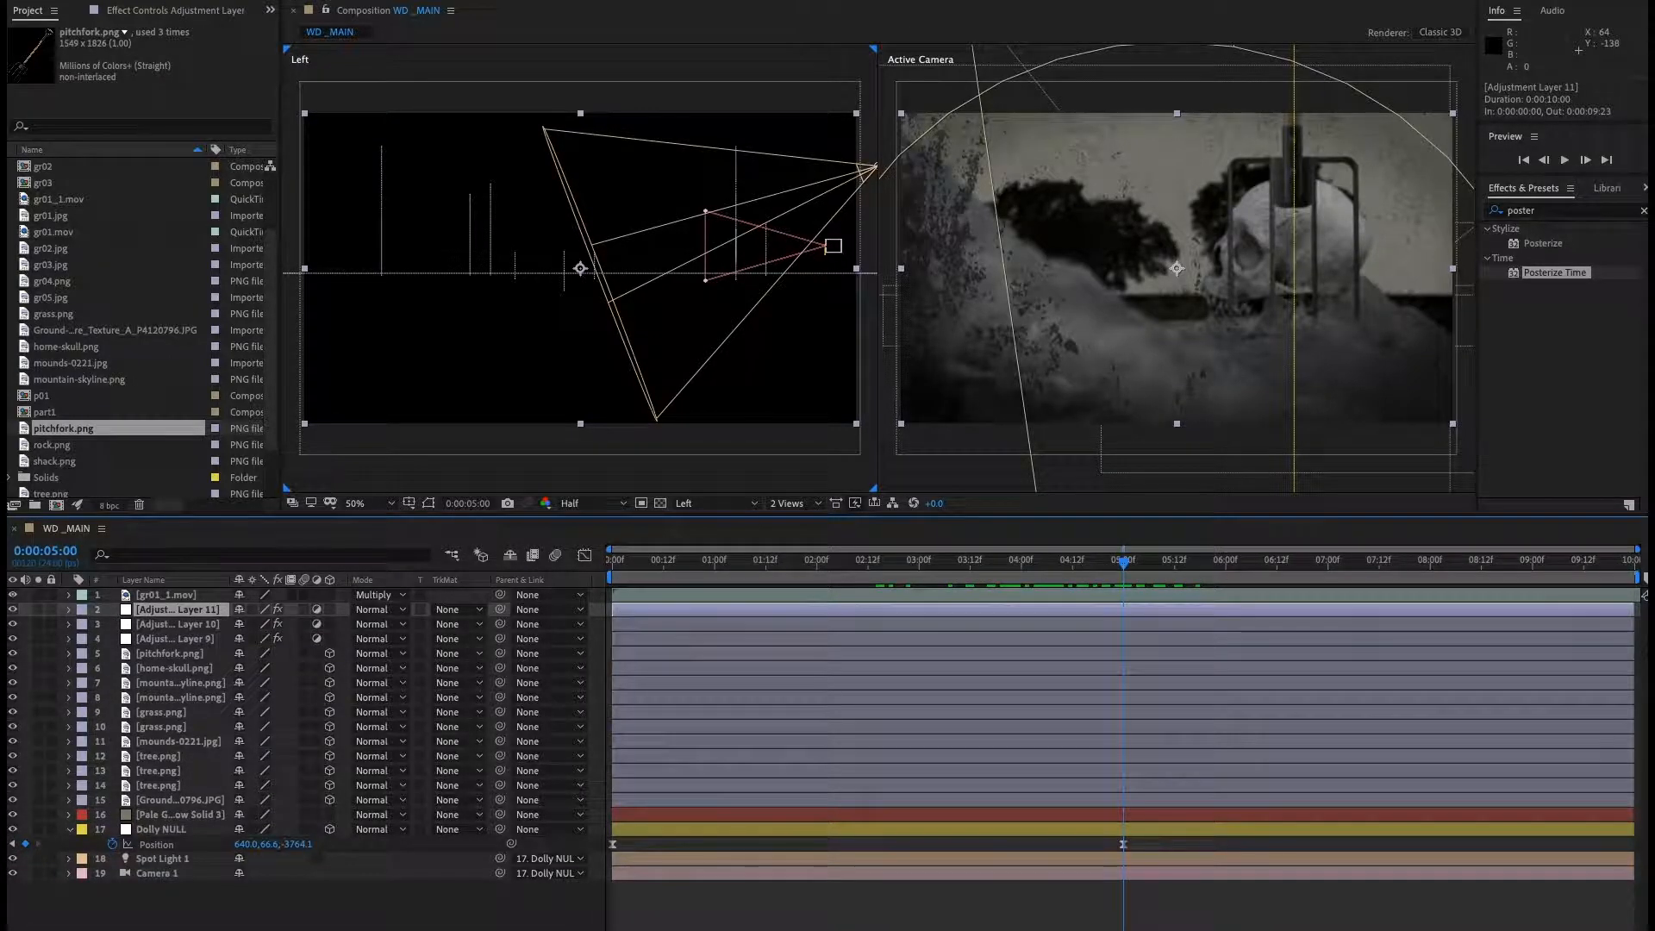
Add a new adjustment layer and apply the Curves effect to it.
left_click(323, 0)
mouse_move(335, 0)
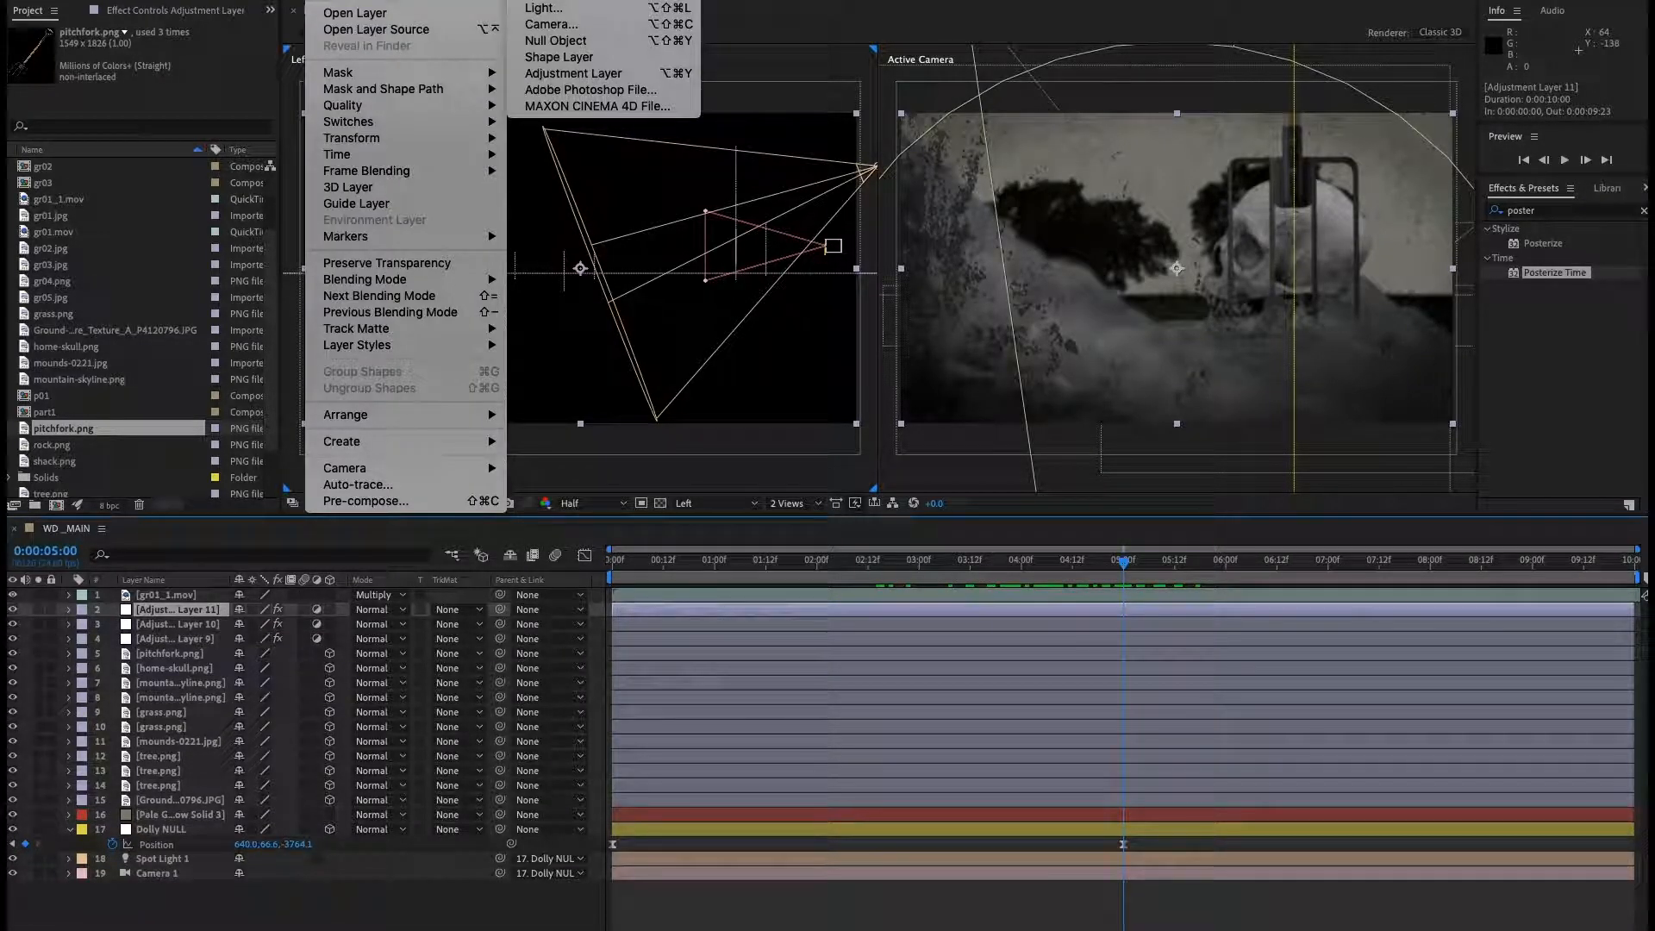
left_click(573, 73)
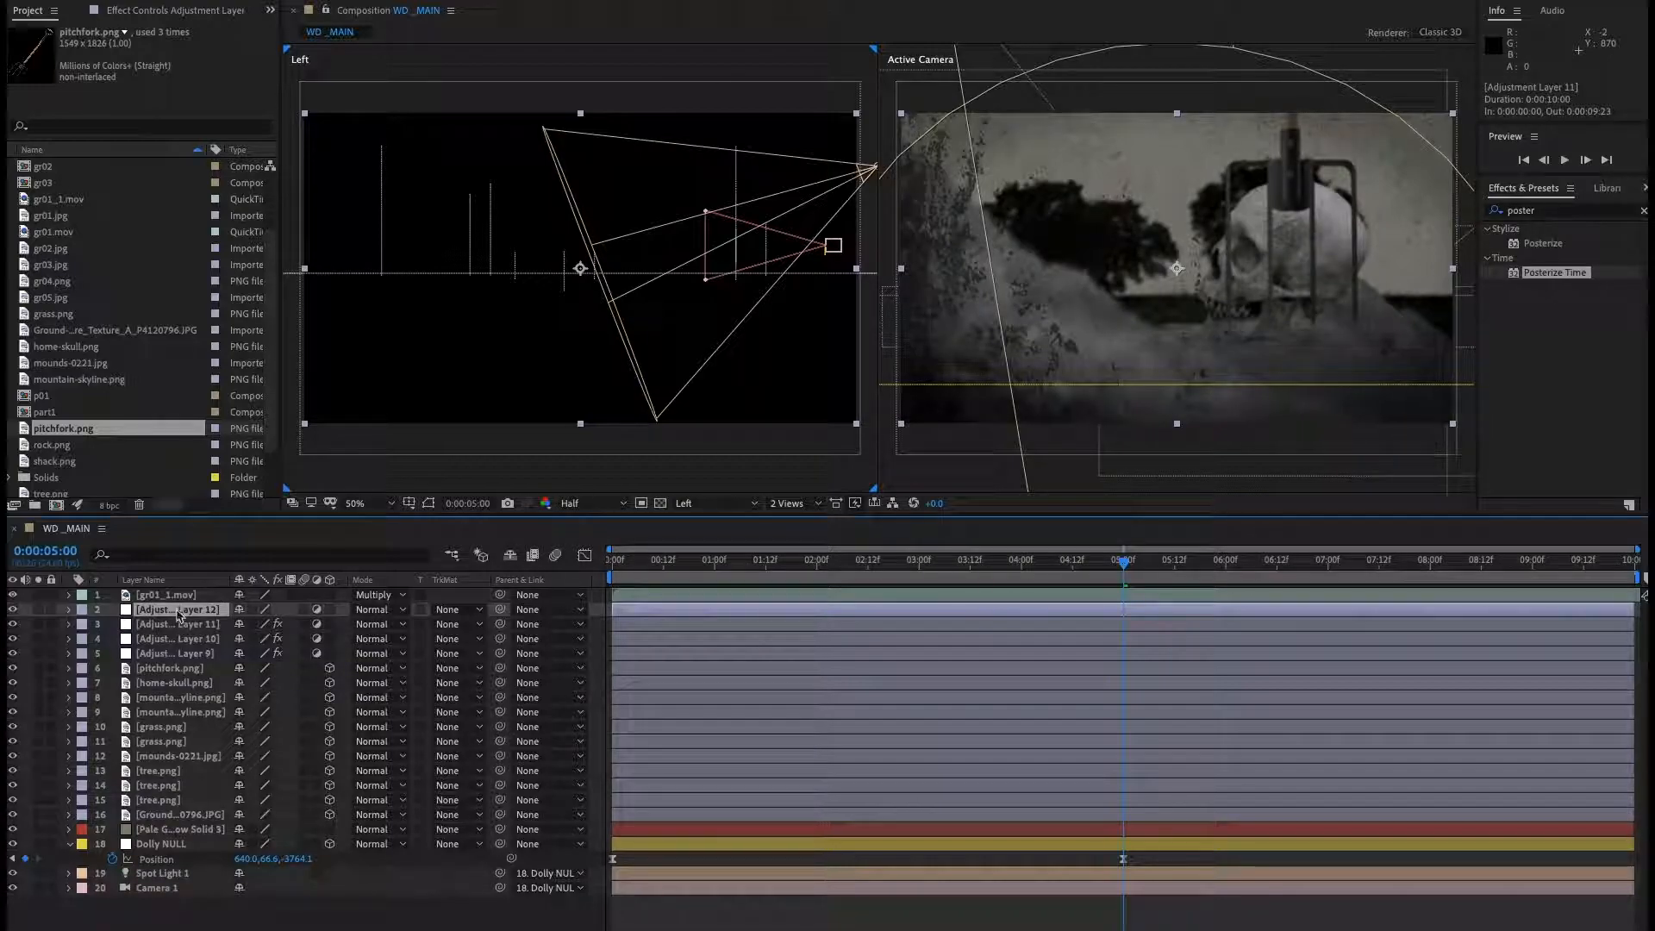
left_click(363, 0)
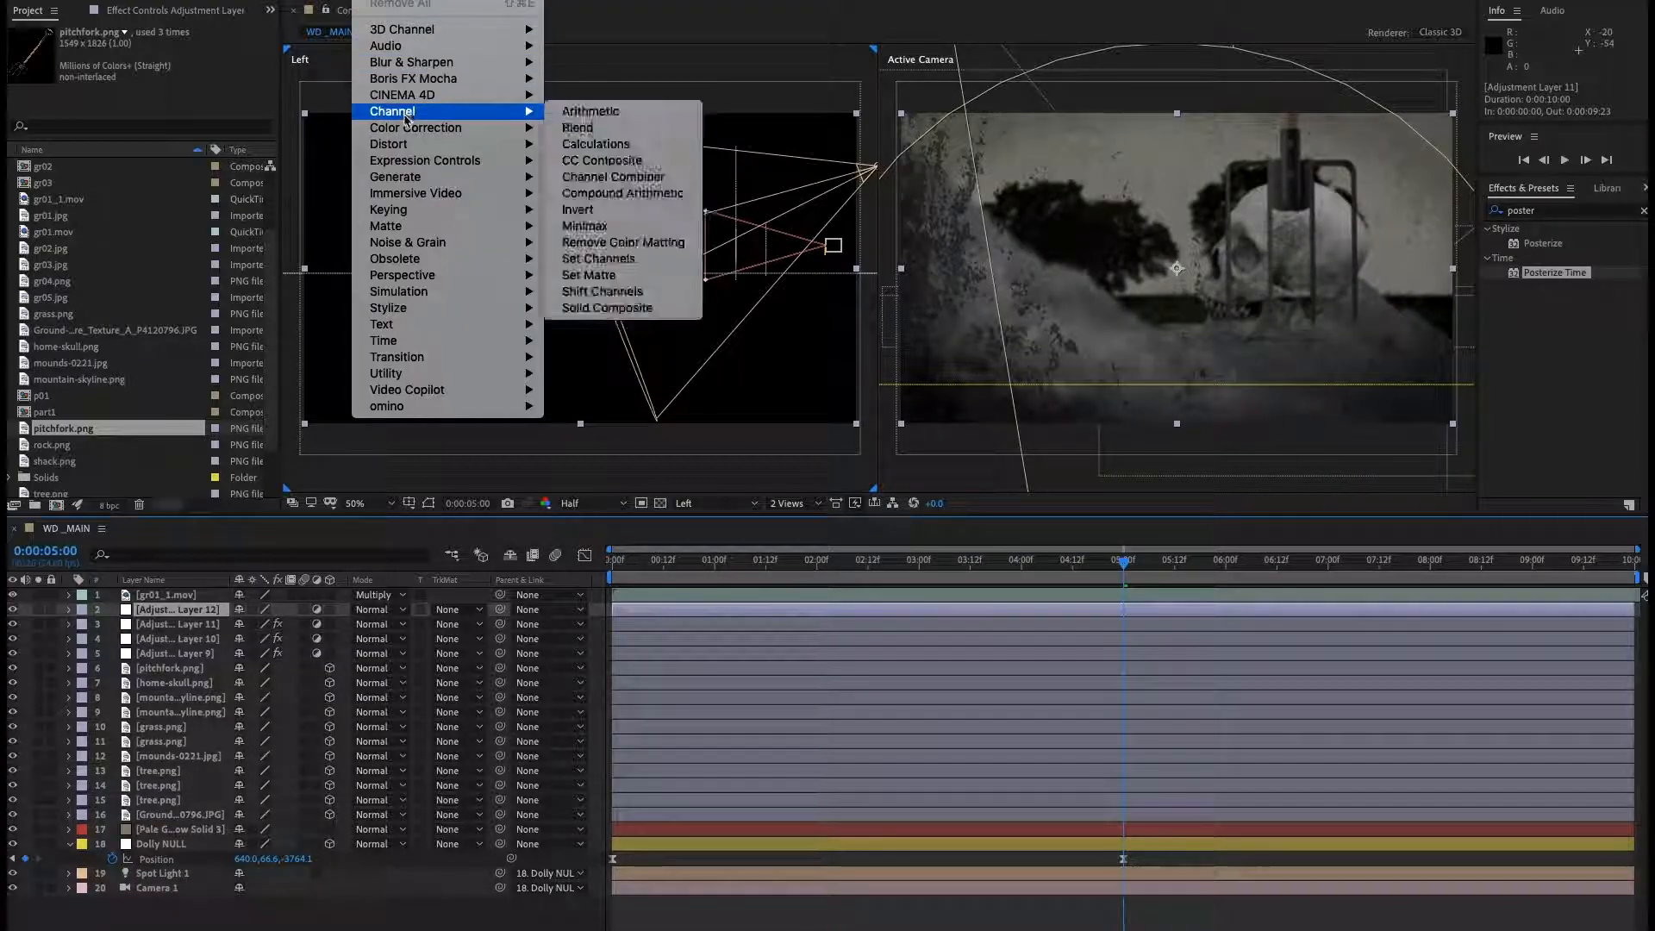
mouse_move(408, 146)
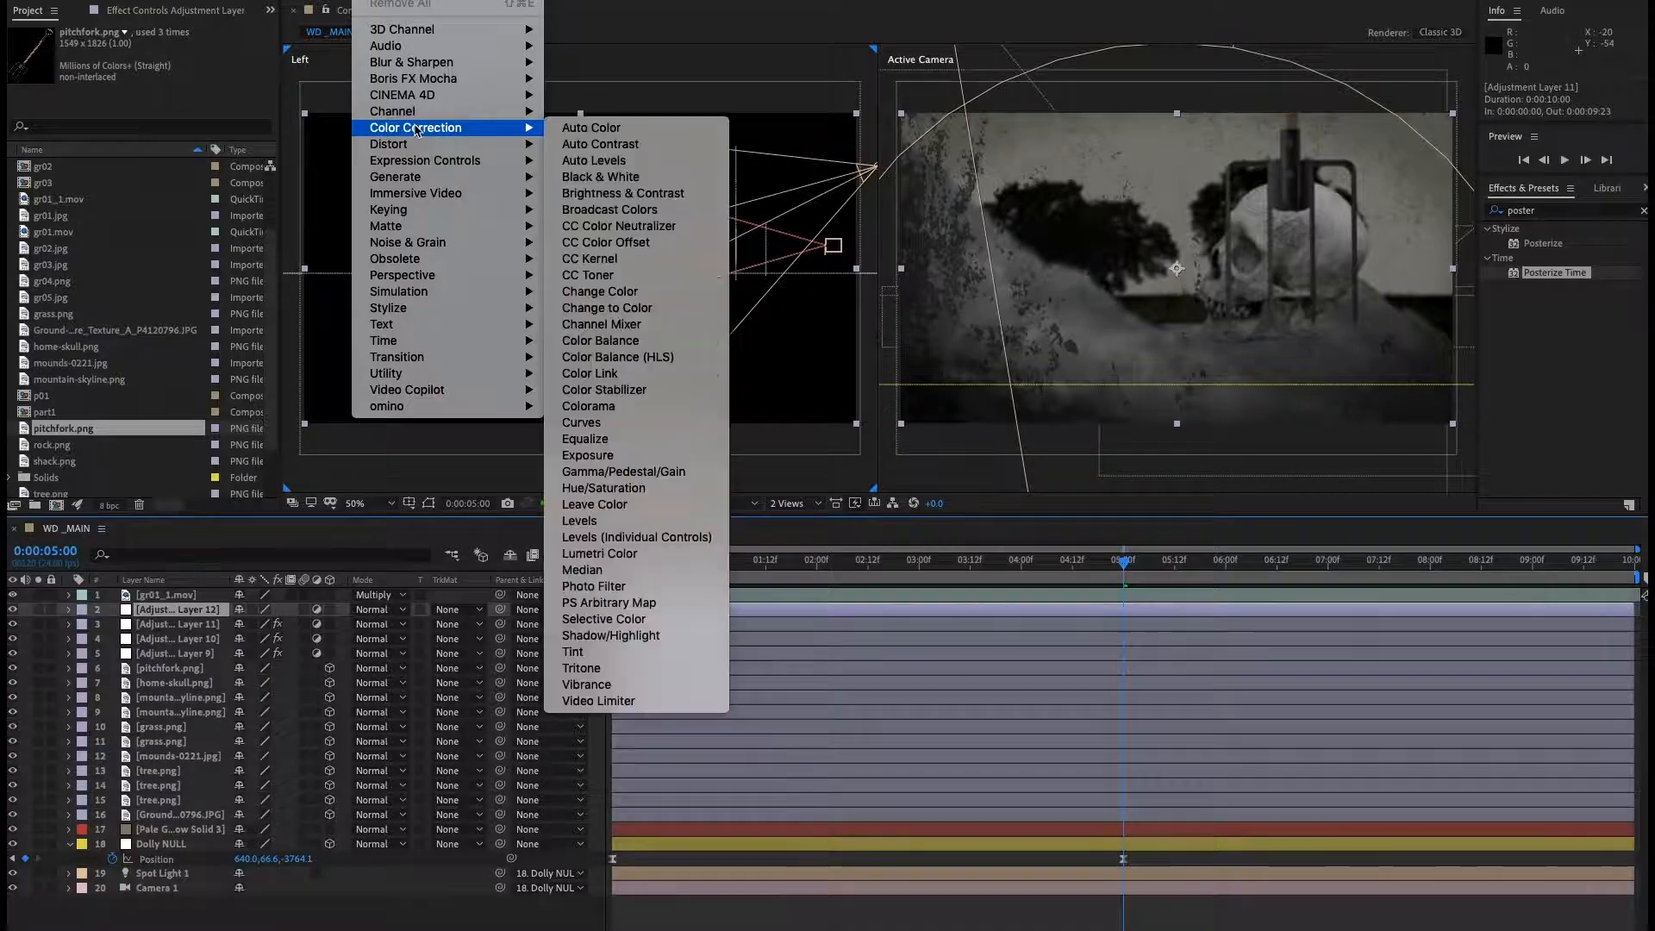
left_click(594, 422)
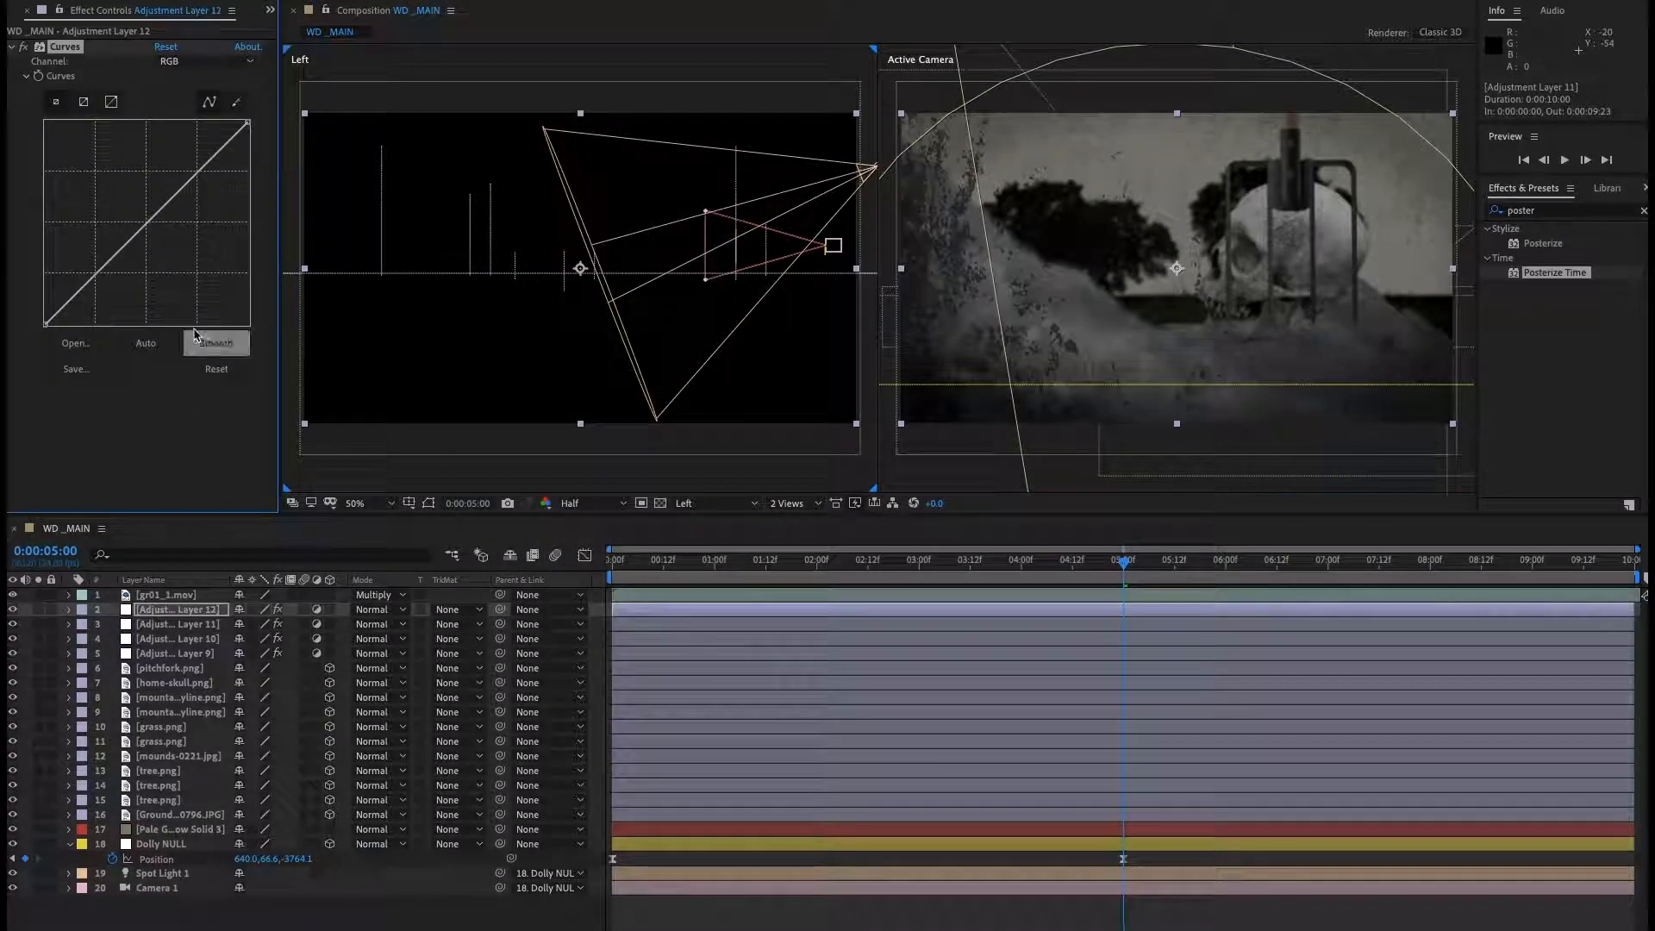
Raise the curve's black point to wash the image out to near white and set a Curves keyframe at 0:00:05:00.
left_click_drag(31, 295, 19, 164)
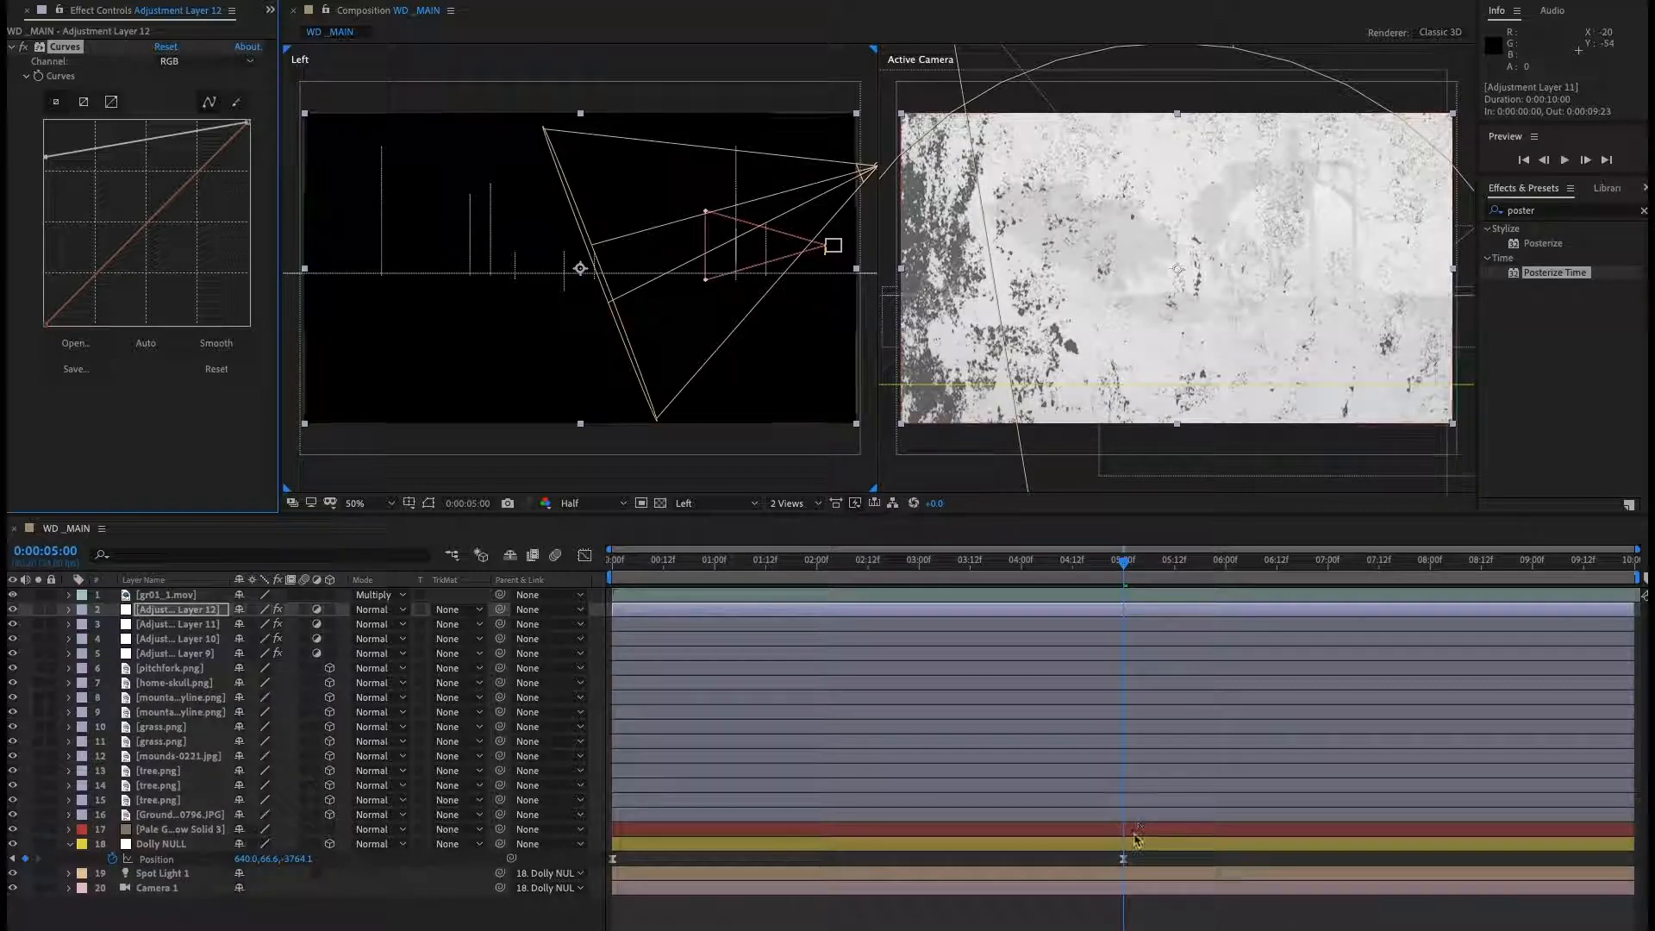
left_click(192, 611)
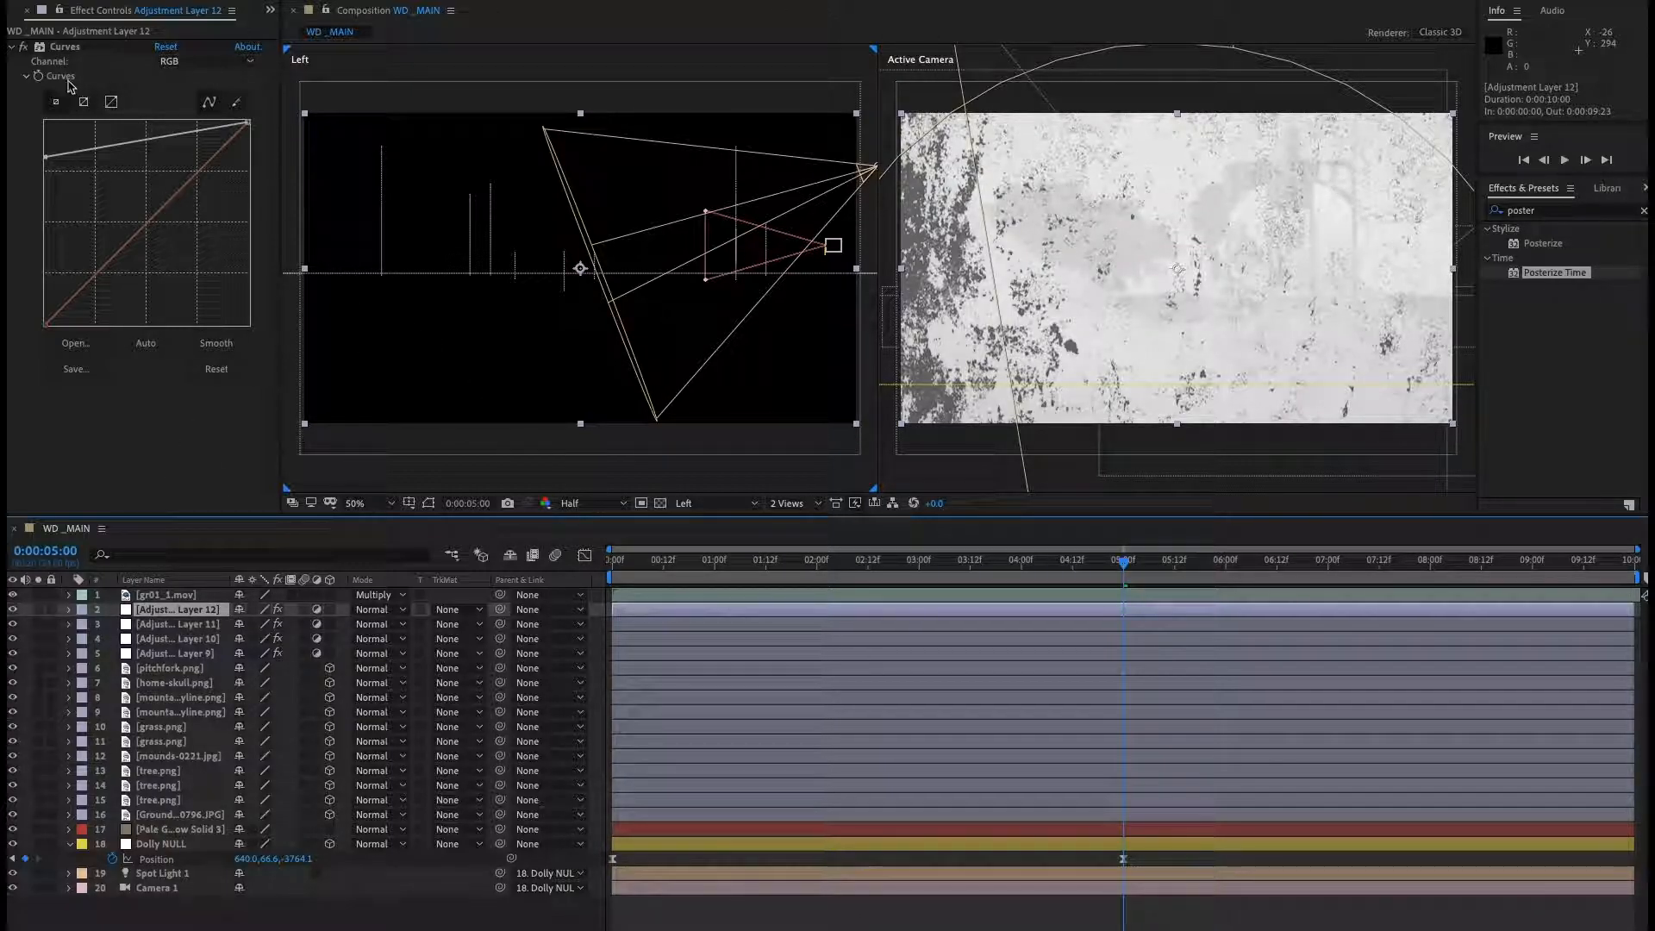
left_click(39, 81)
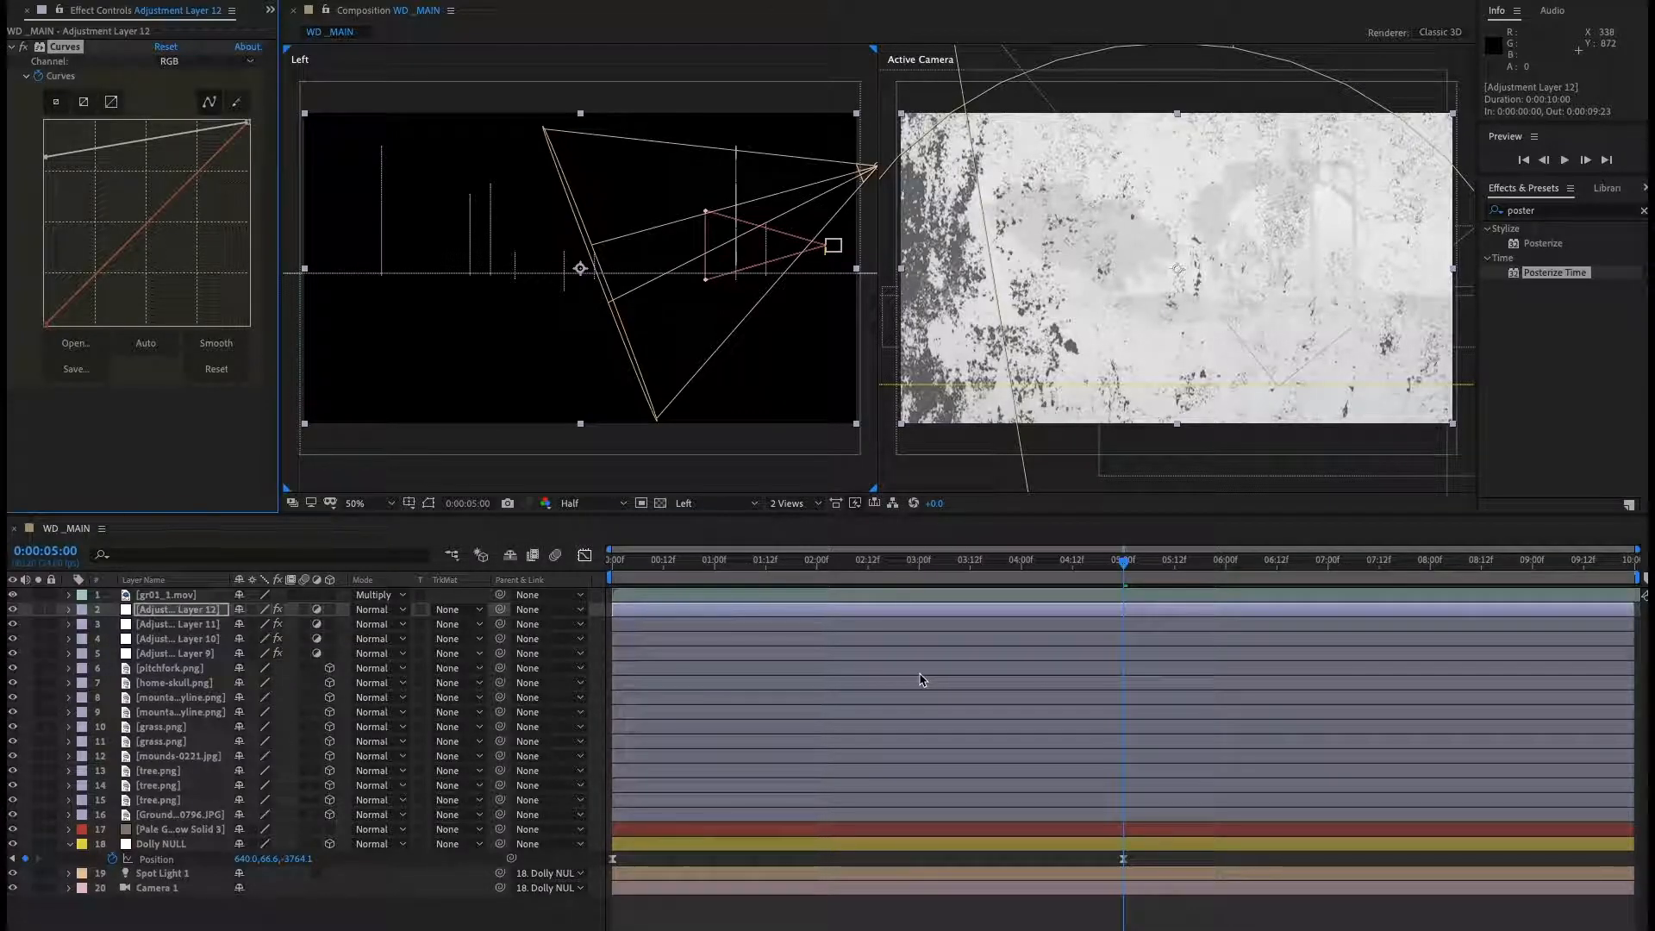
Move two frames forward to 0:00:05:02 and reset the Curves to a straight line.
key("Page_Down")
key("Page_Down")
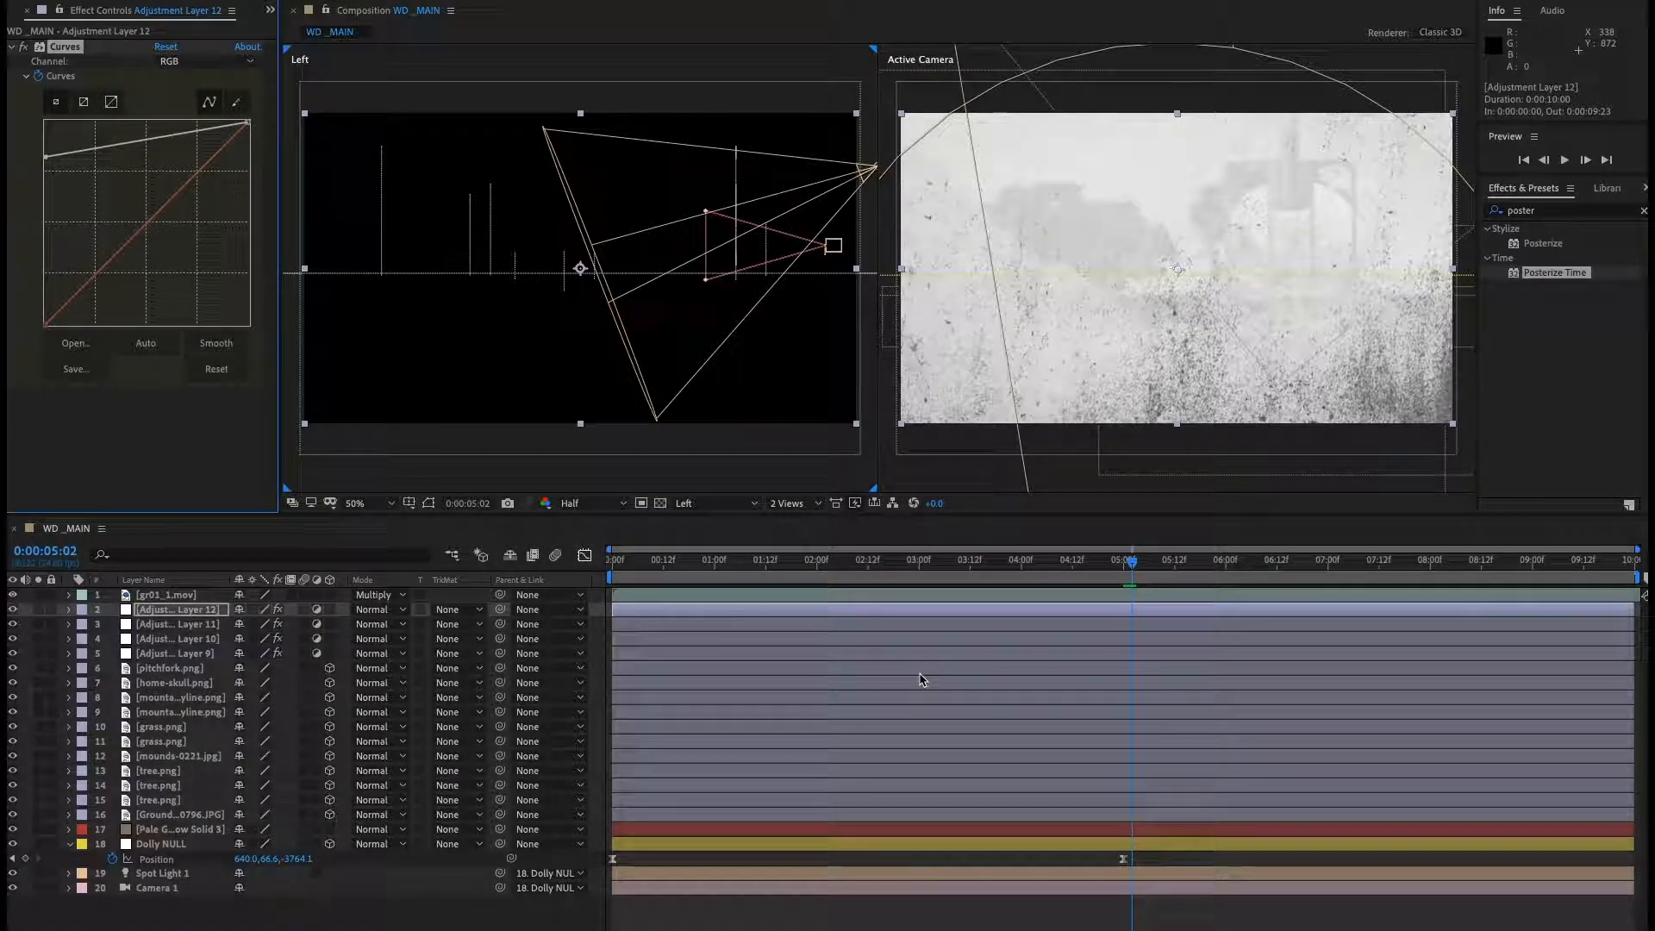
left_click(166, 48)
Reveal the Curves keyframes, move the time indicator to 0:00:04:22 and add a Curves keyframe there.
left_click(172, 614)
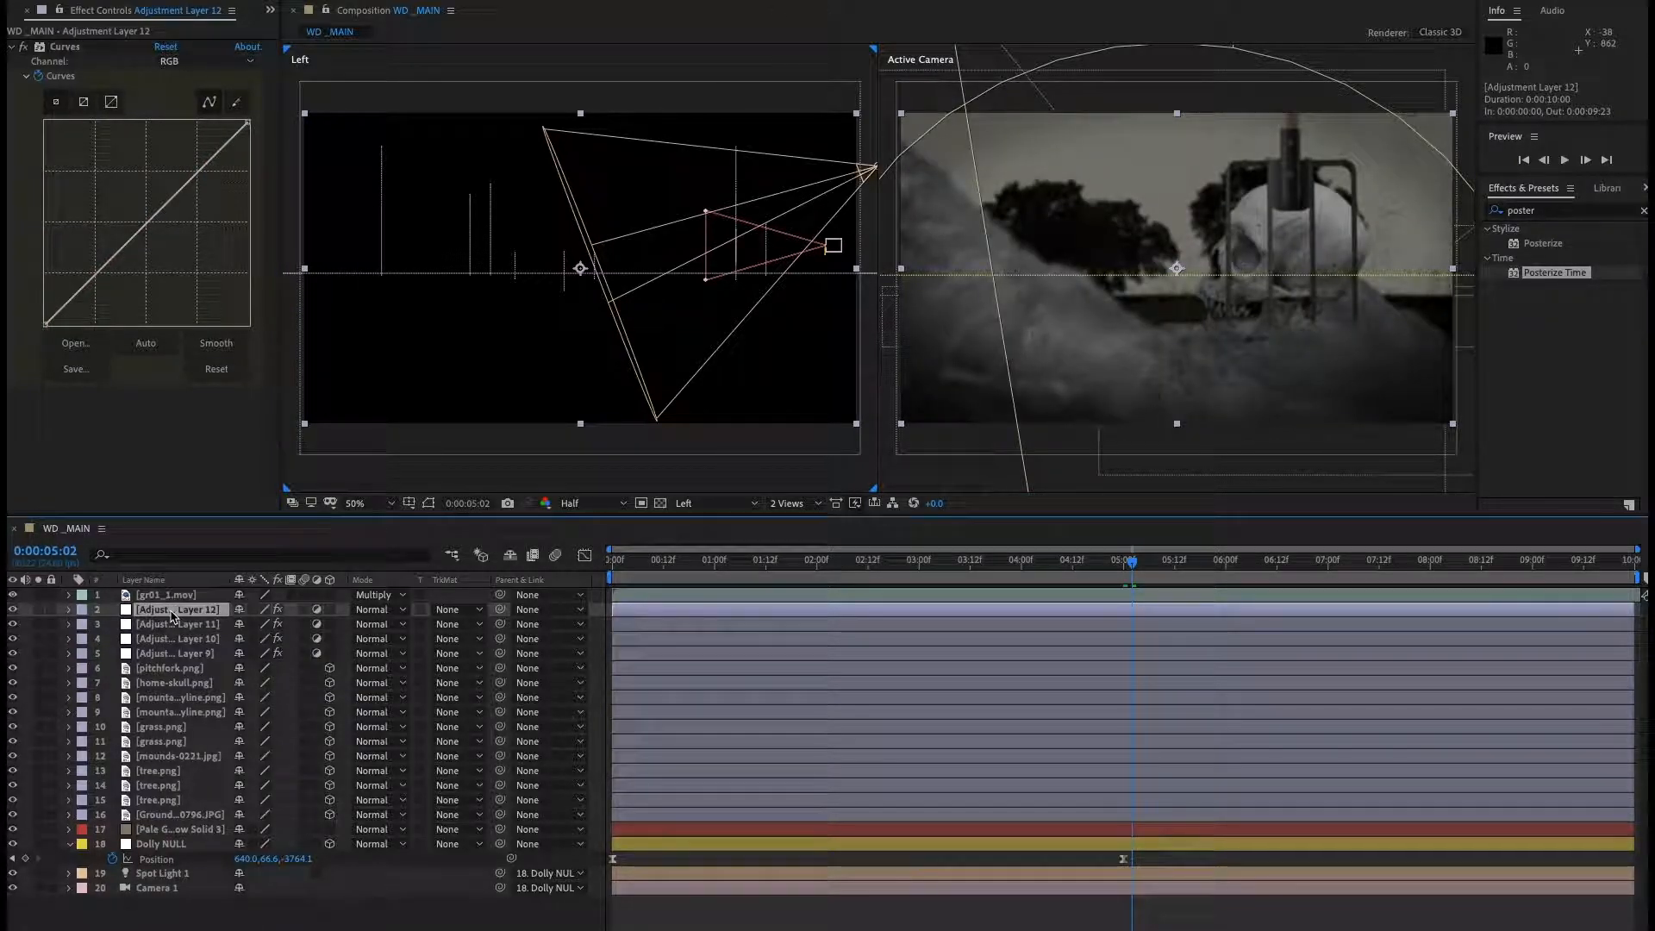
key("u")
left_click_drag(1134, 571, 1115, 567)
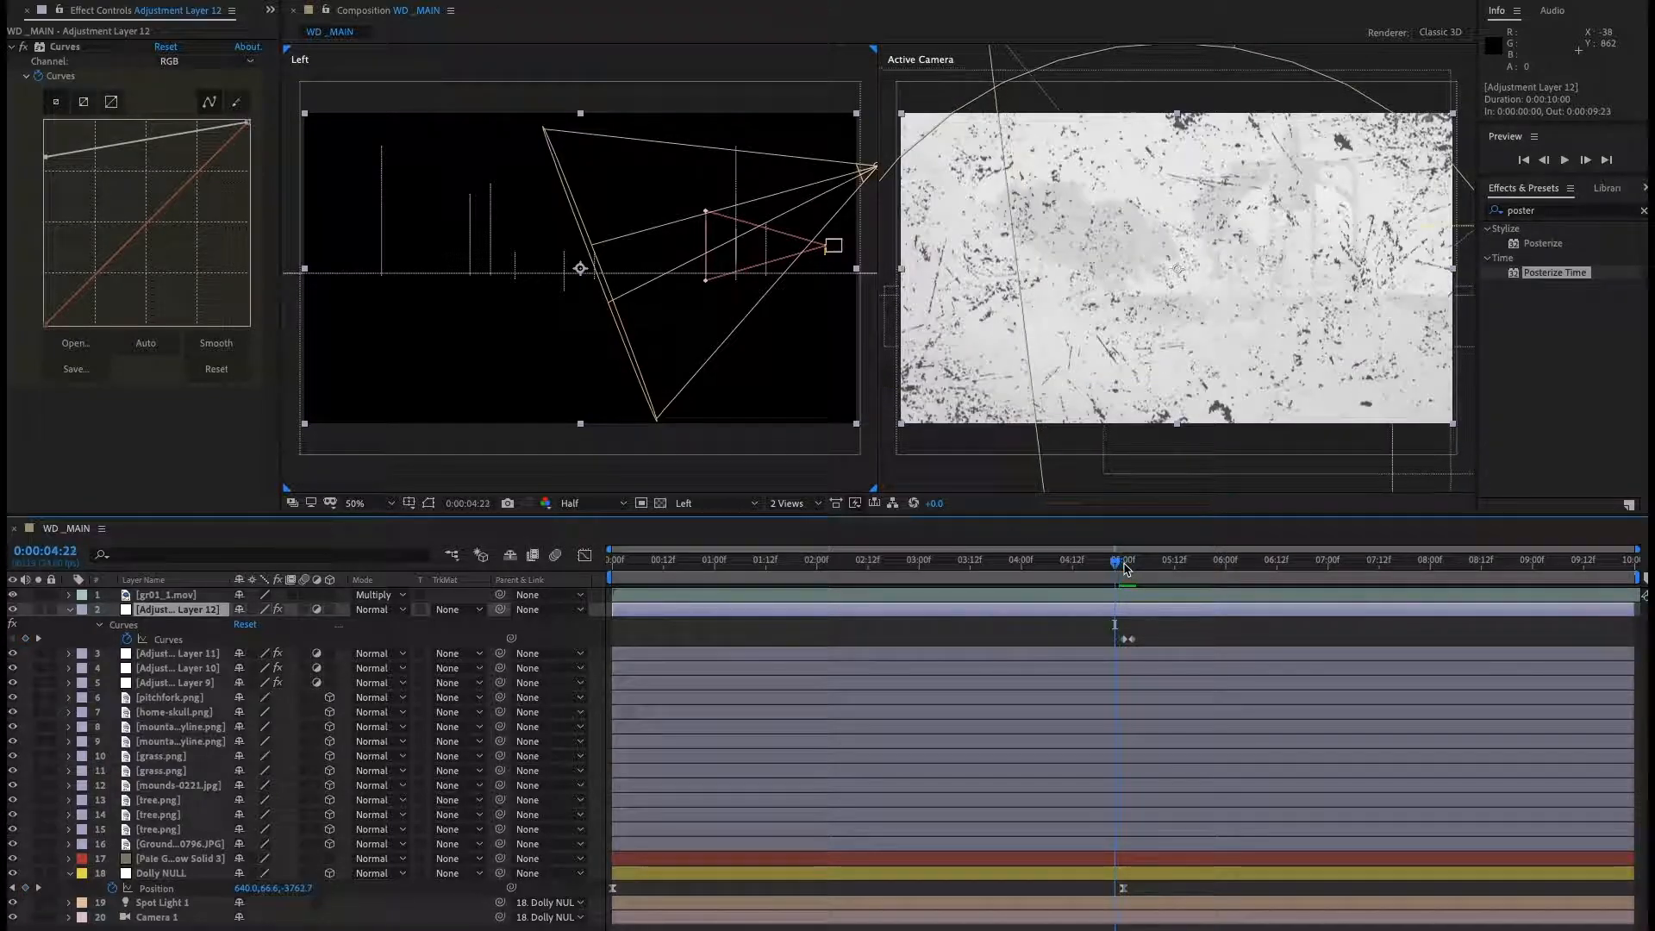
left_click(26, 639)
Move back two frames to 0:00:04:20 and reset the Curves.
key("Page_Up")
key("Page_Up")
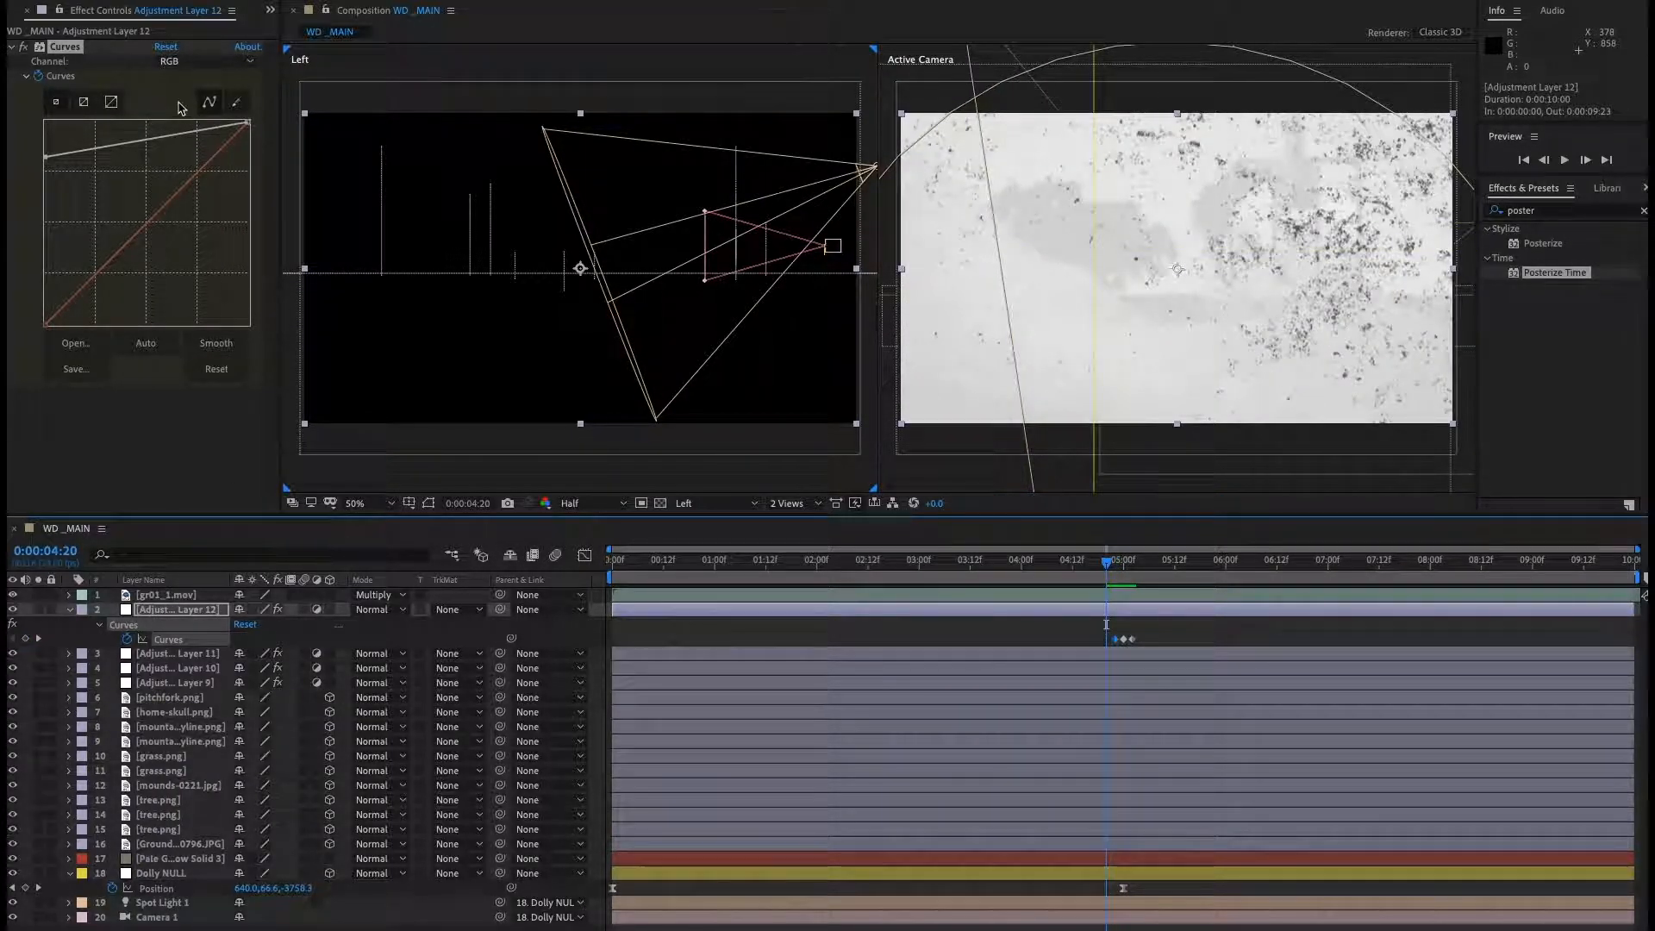
left_click(245, 624)
Preview the Curves flash around 0:00:04:00 to 0:00:05:00.
left_click(1081, 572)
mouse_move(1091, 575)
left_mouse_down()
mouse_move(1136, 577)
mouse_move(1077, 585)
left_mouse_up()
key("space")
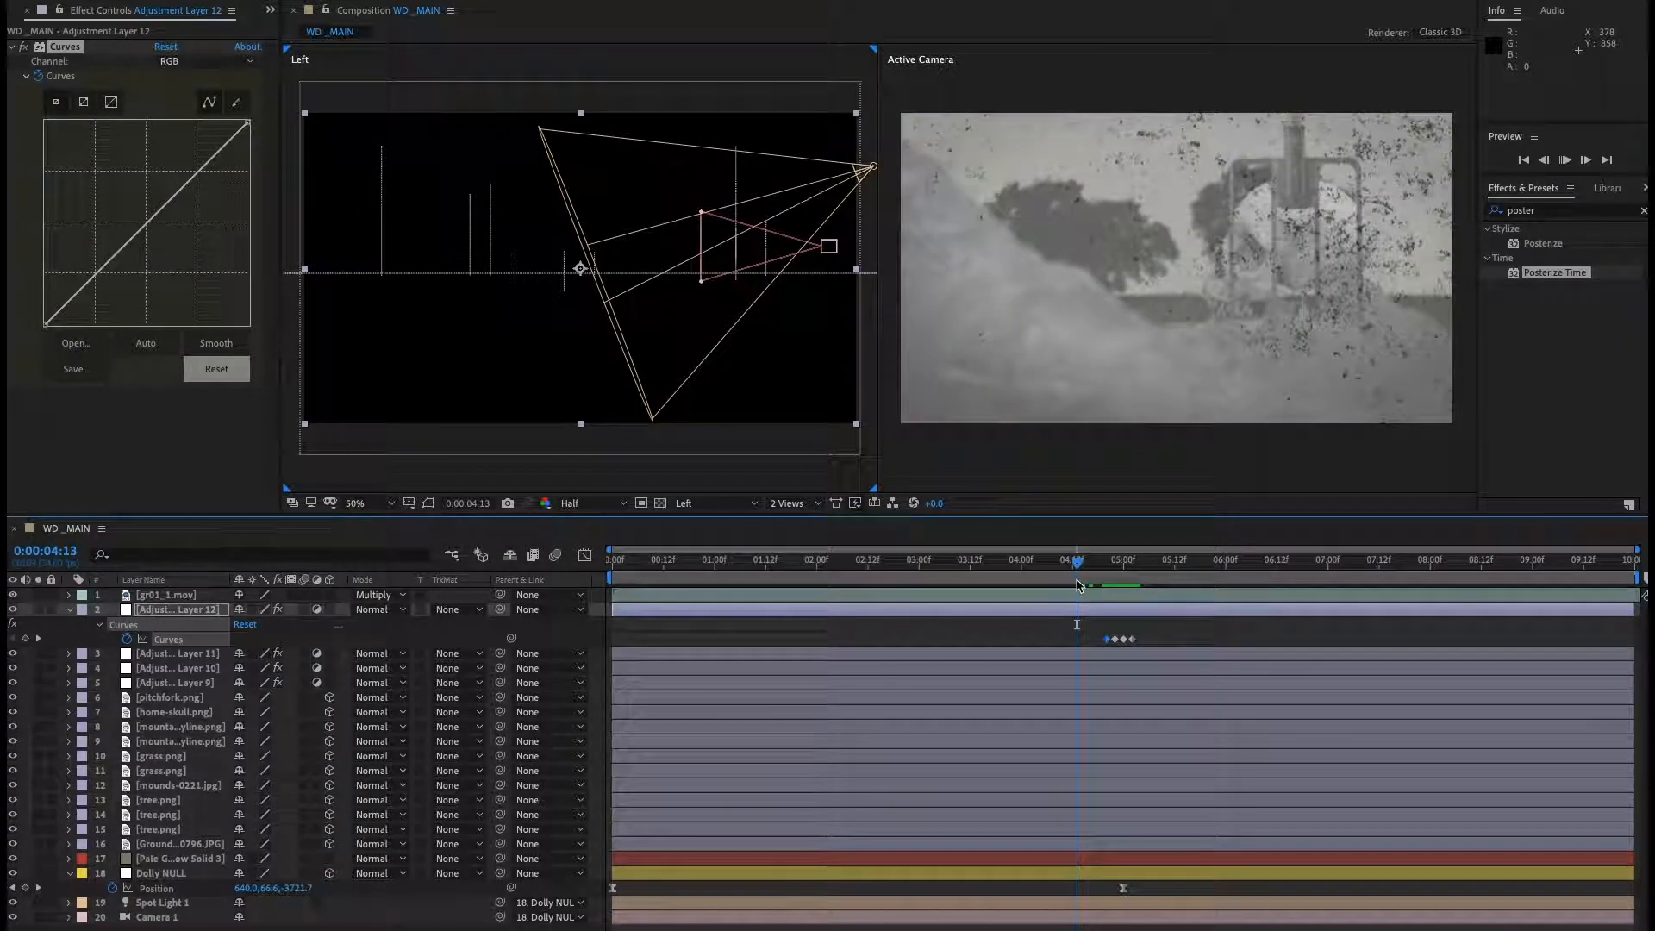
left_click(1022, 570)
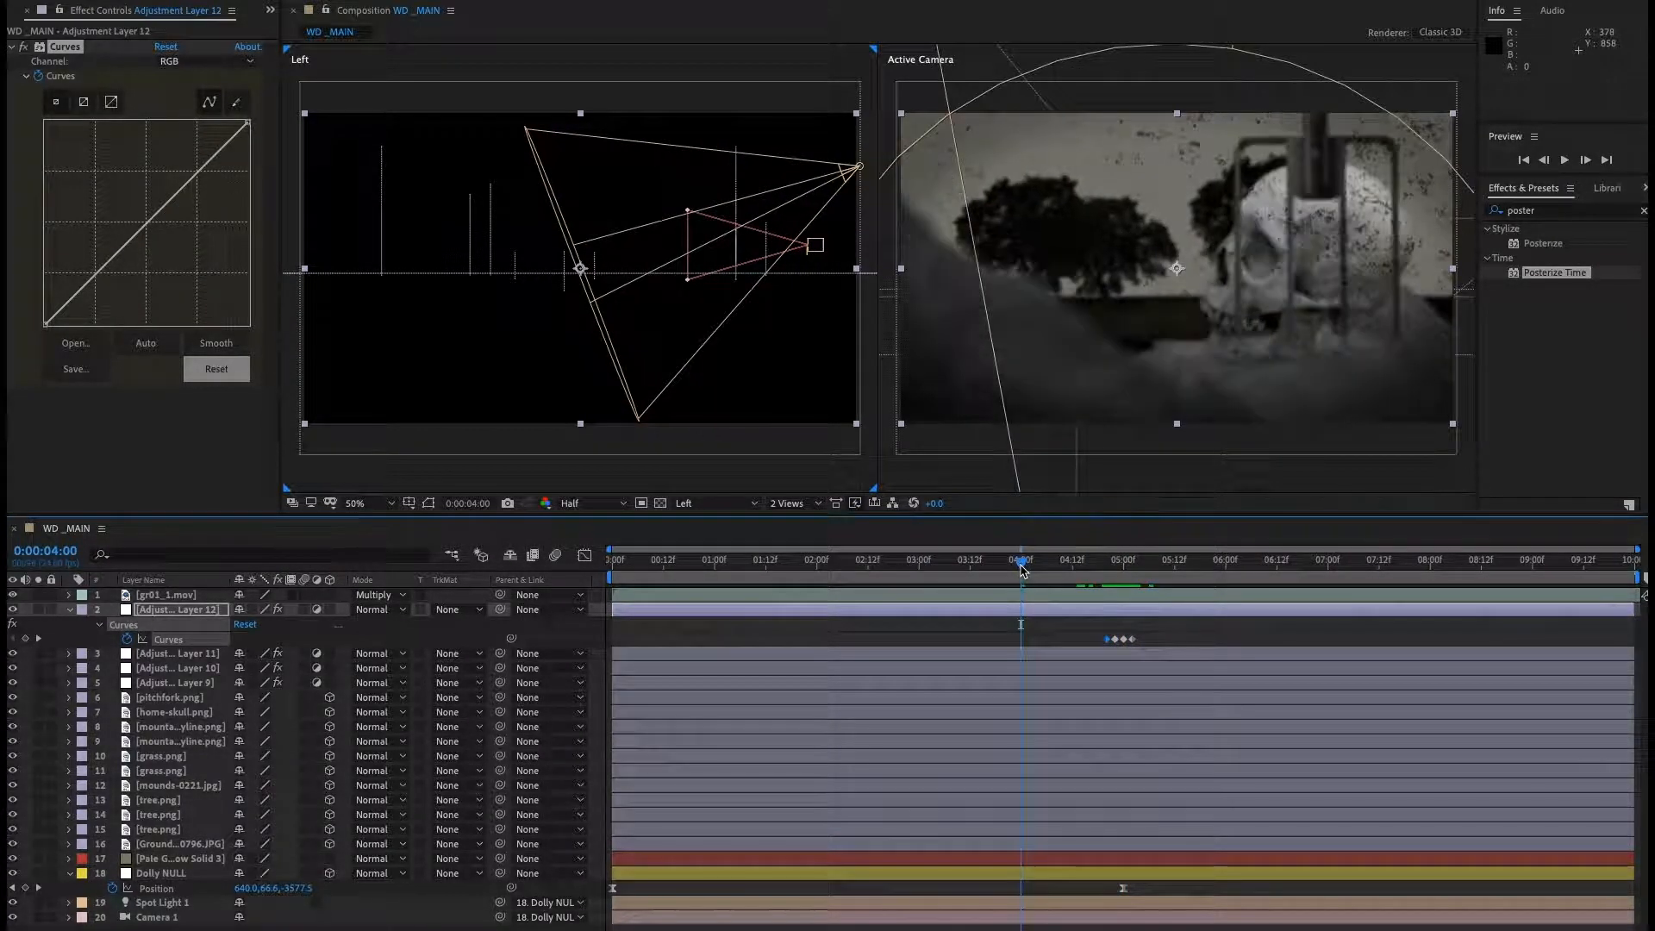
key("space")
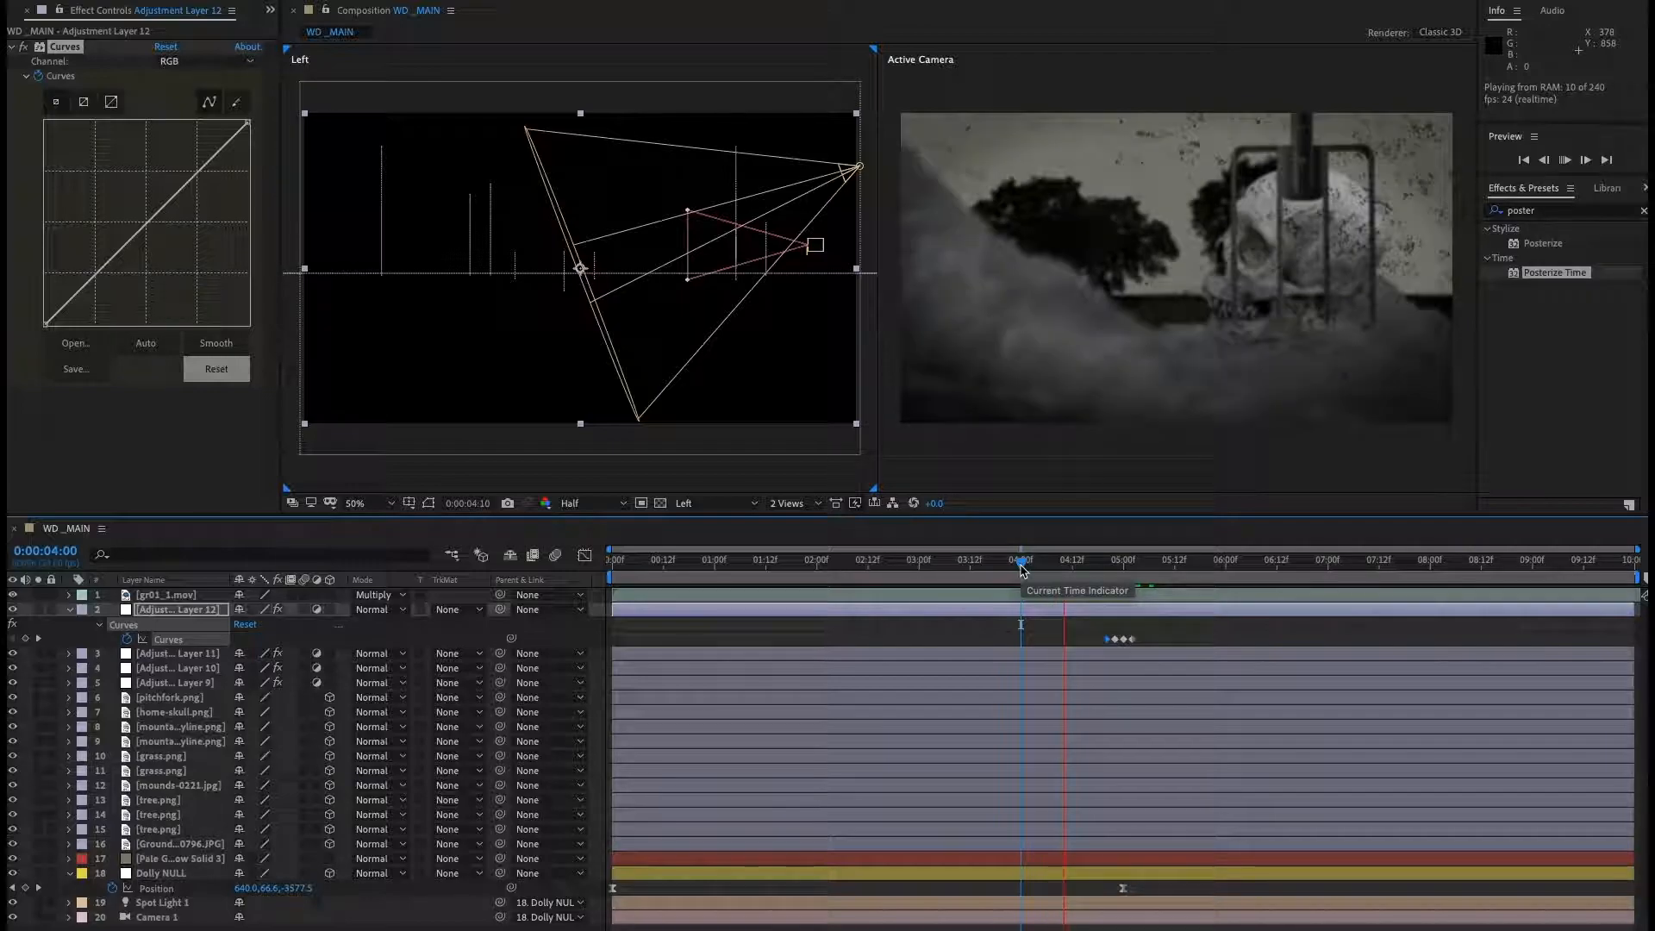
key("space")
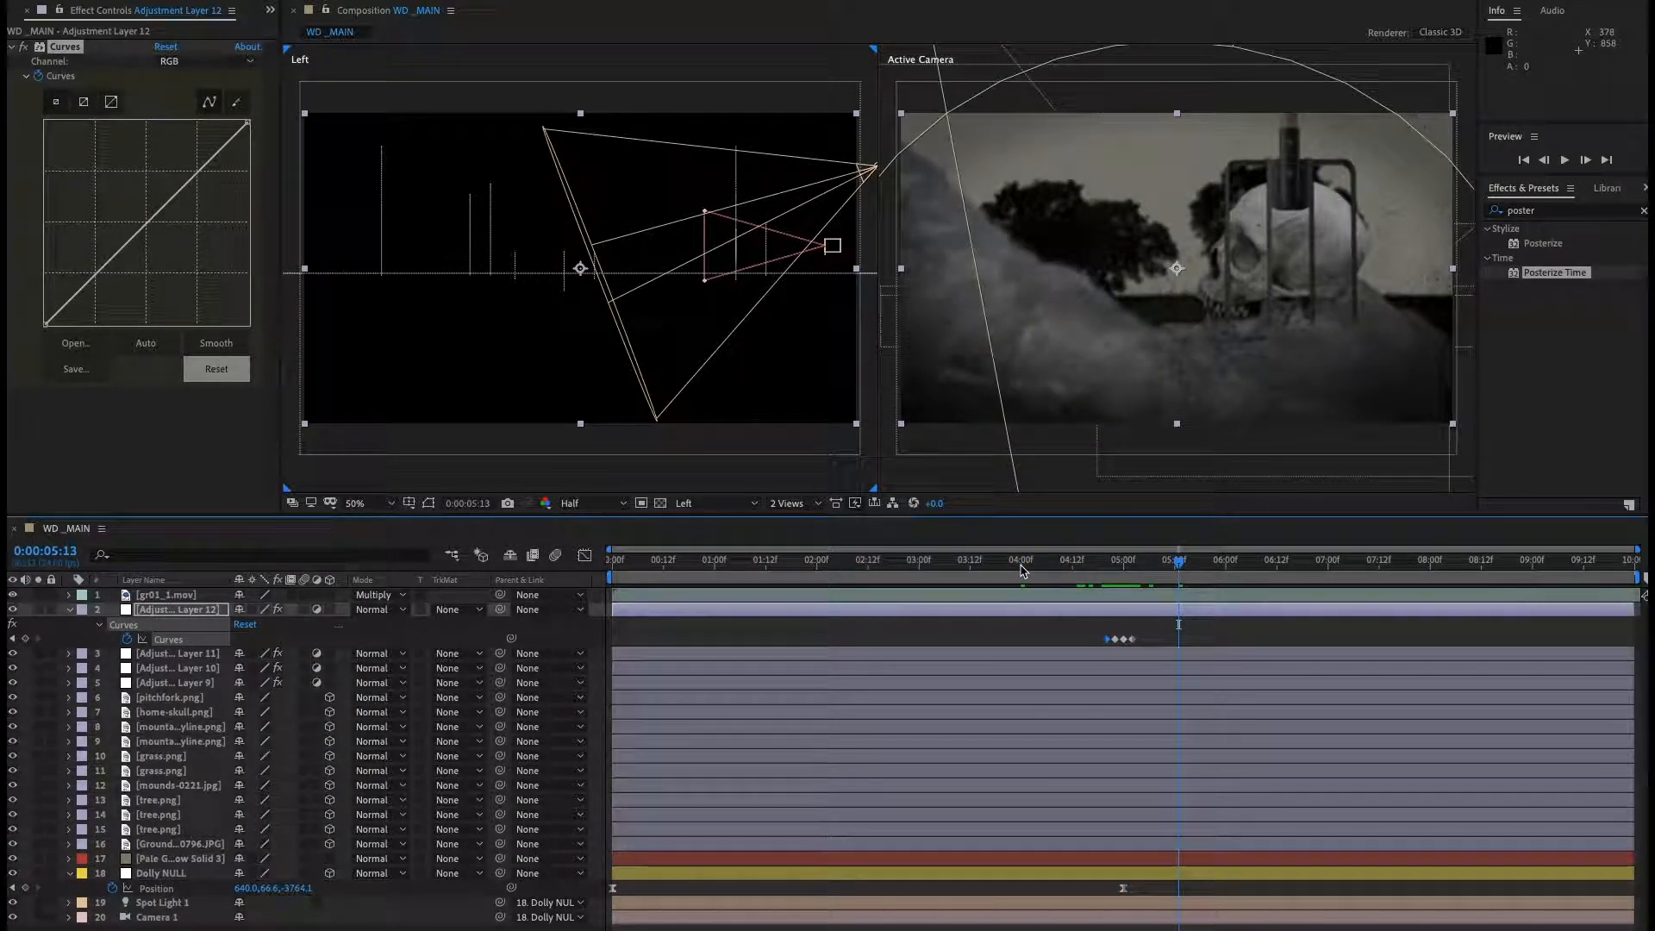
Spread the Curves keyframes further apart in time and preview the flash again.
left_click_drag(1155, 639, 1086, 647)
left_click_drag(1136, 646, 1153, 646)
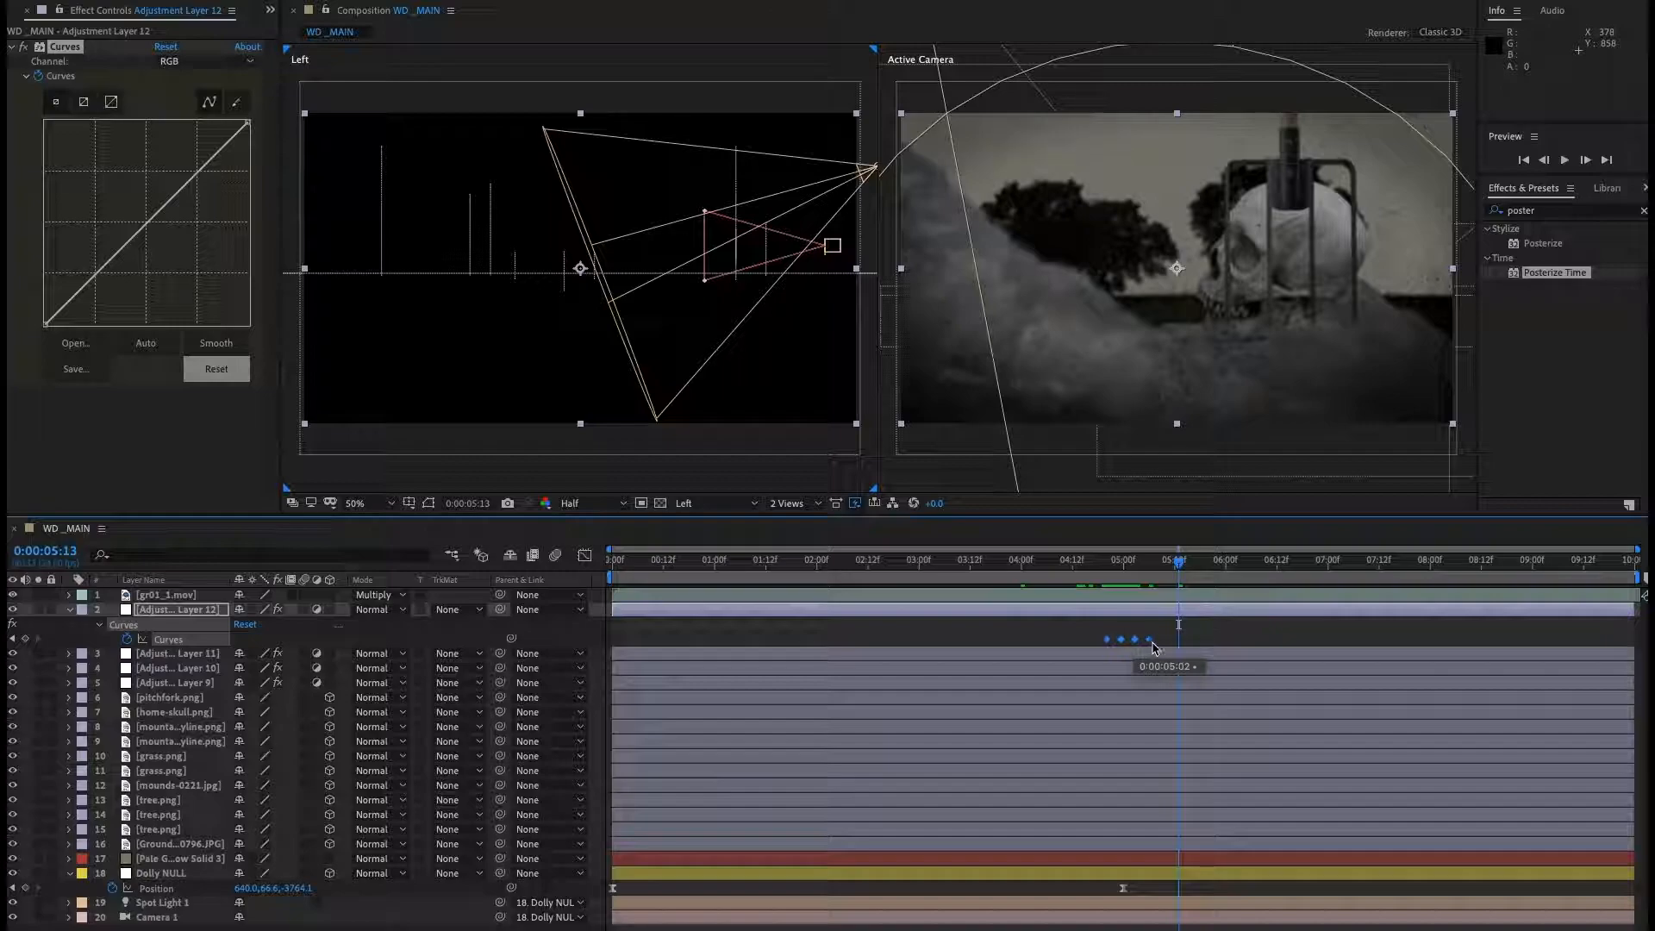
left_click(1078, 570)
key("space")
left_click(1066, 569)
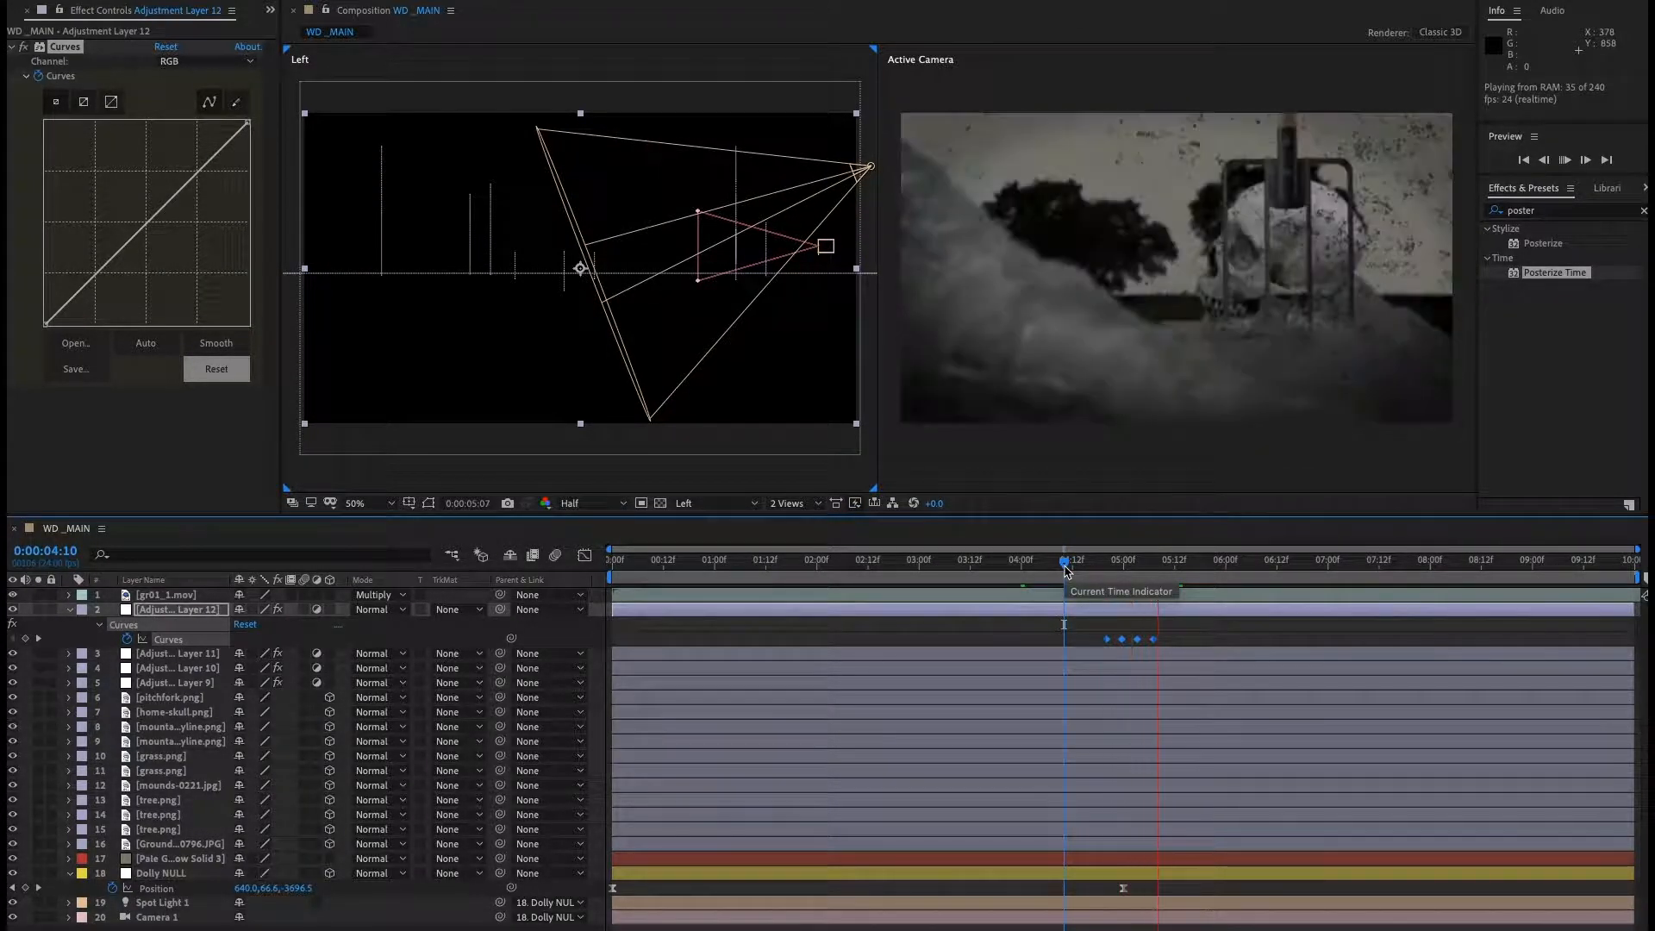
key("space")
Select the pitchfork through Ground texture layers and pre-compose them into a new composition named part1.
left_click(71, 874)
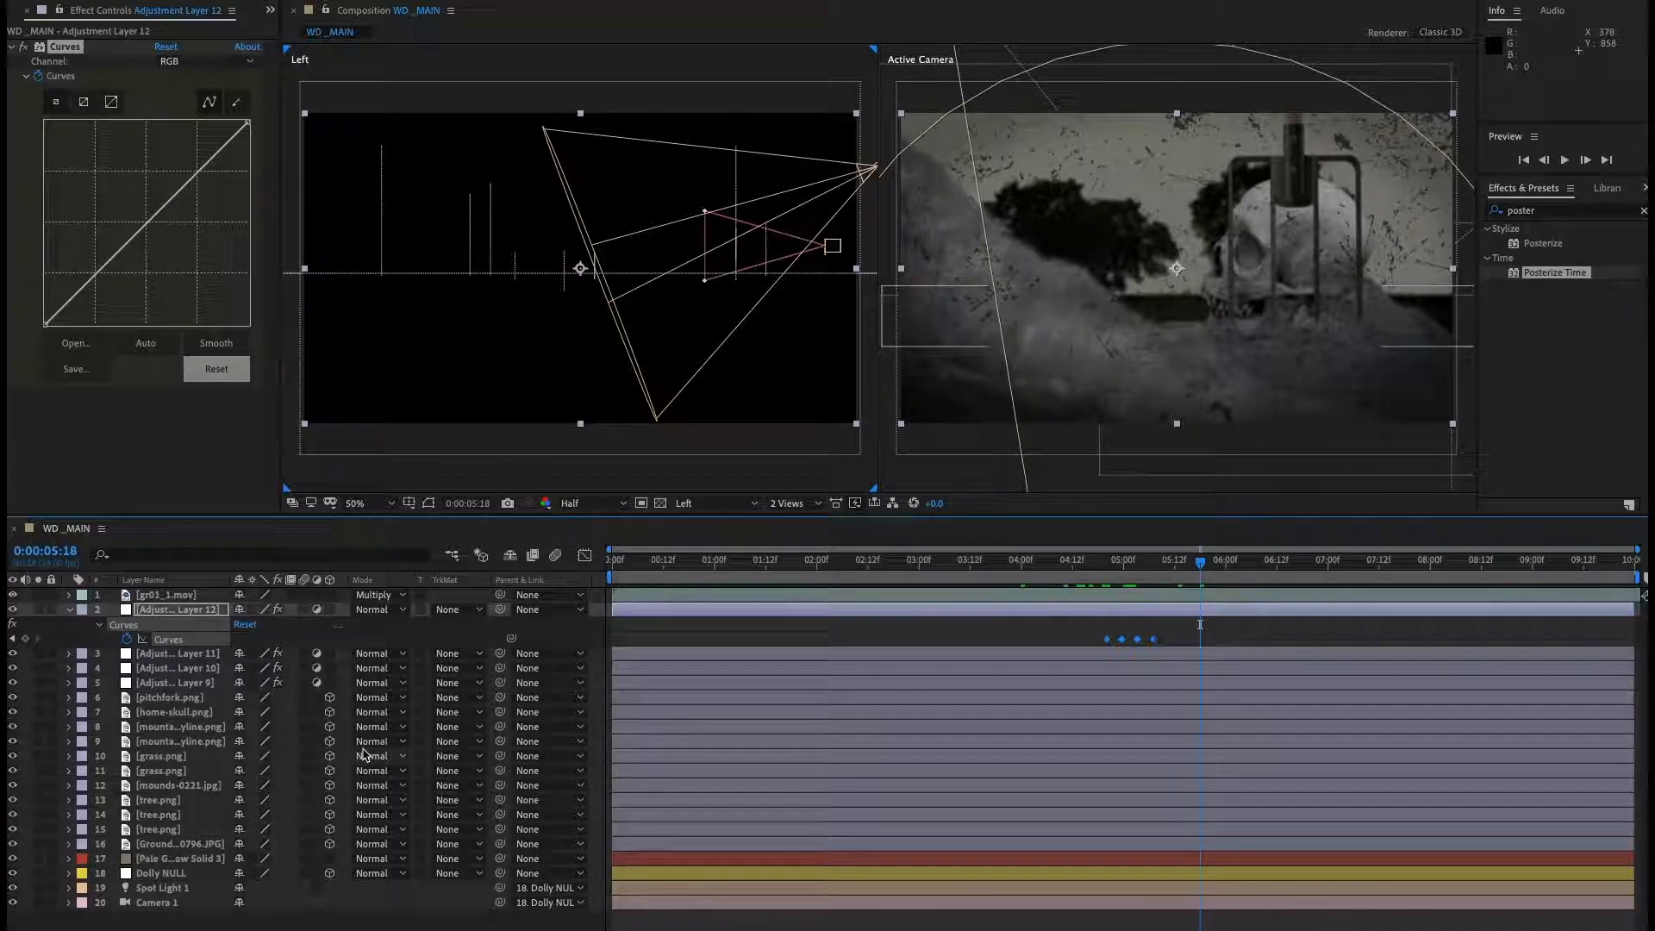
left_click(179, 699)
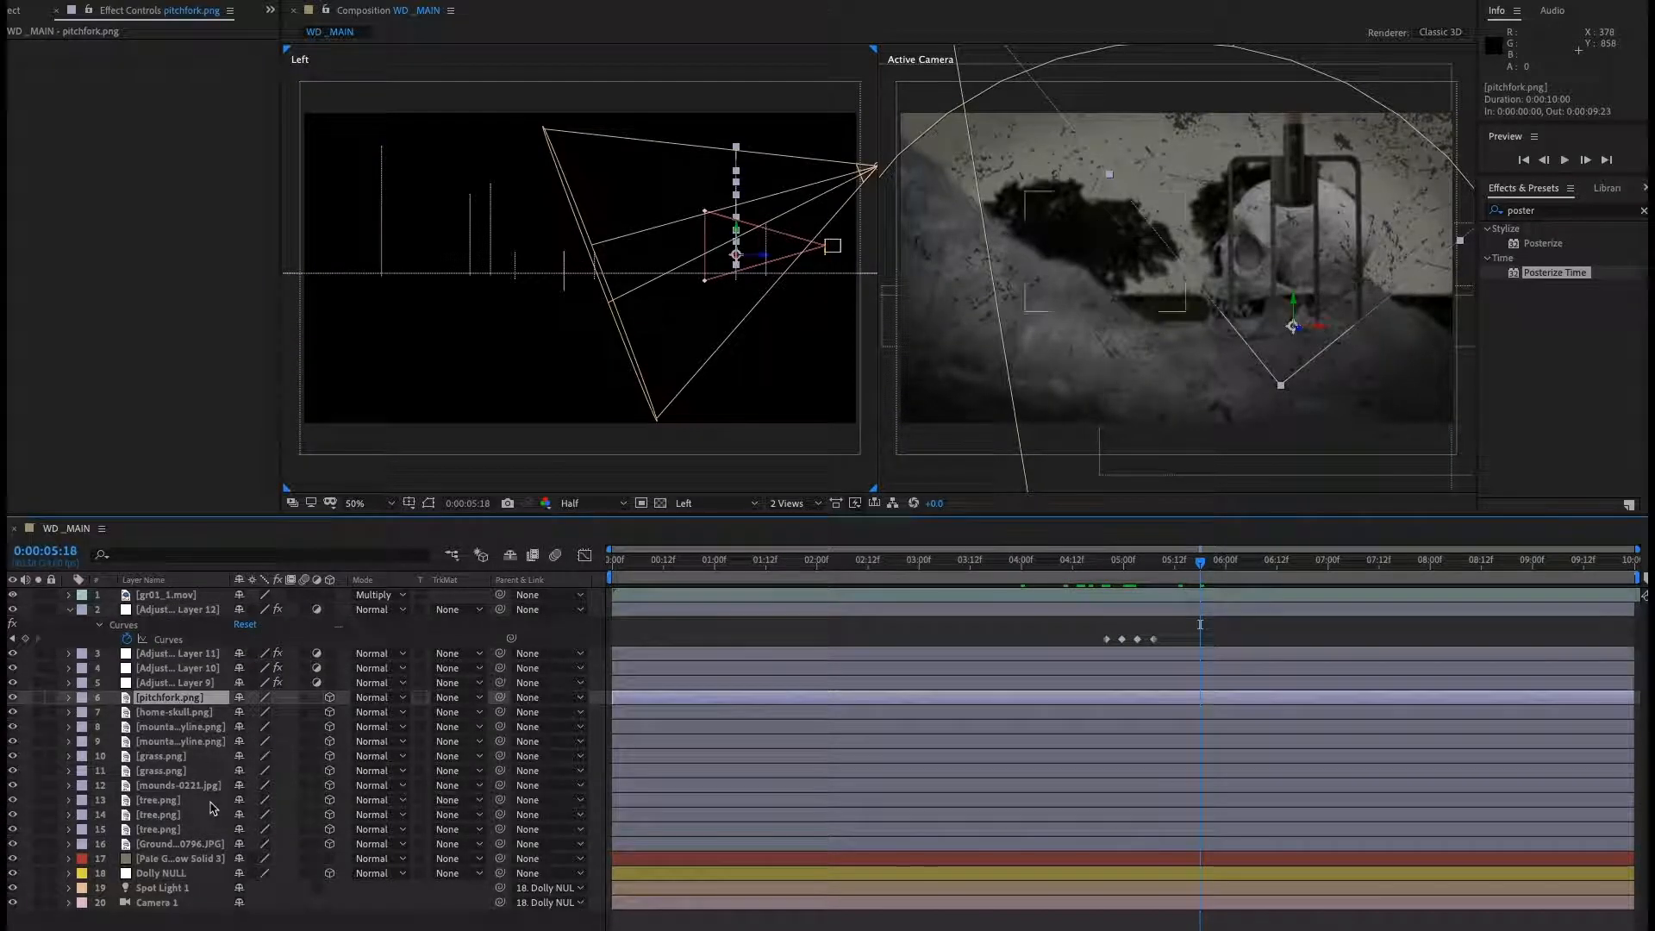
left_click(182, 845, "shift")
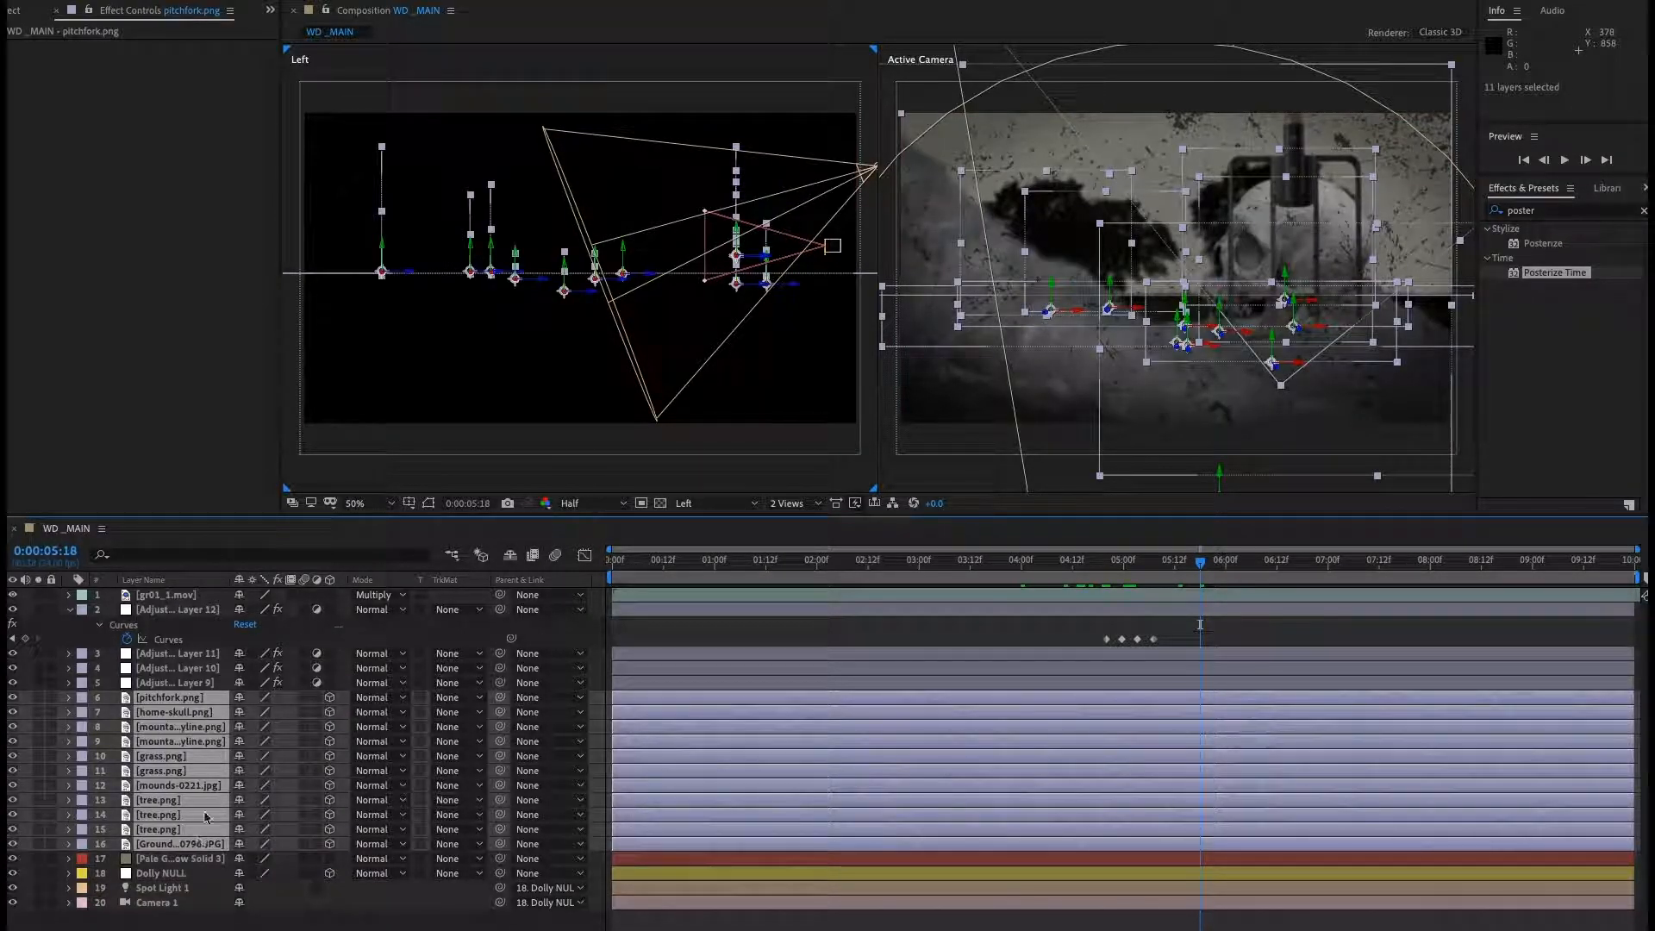
left_click(324, 0)
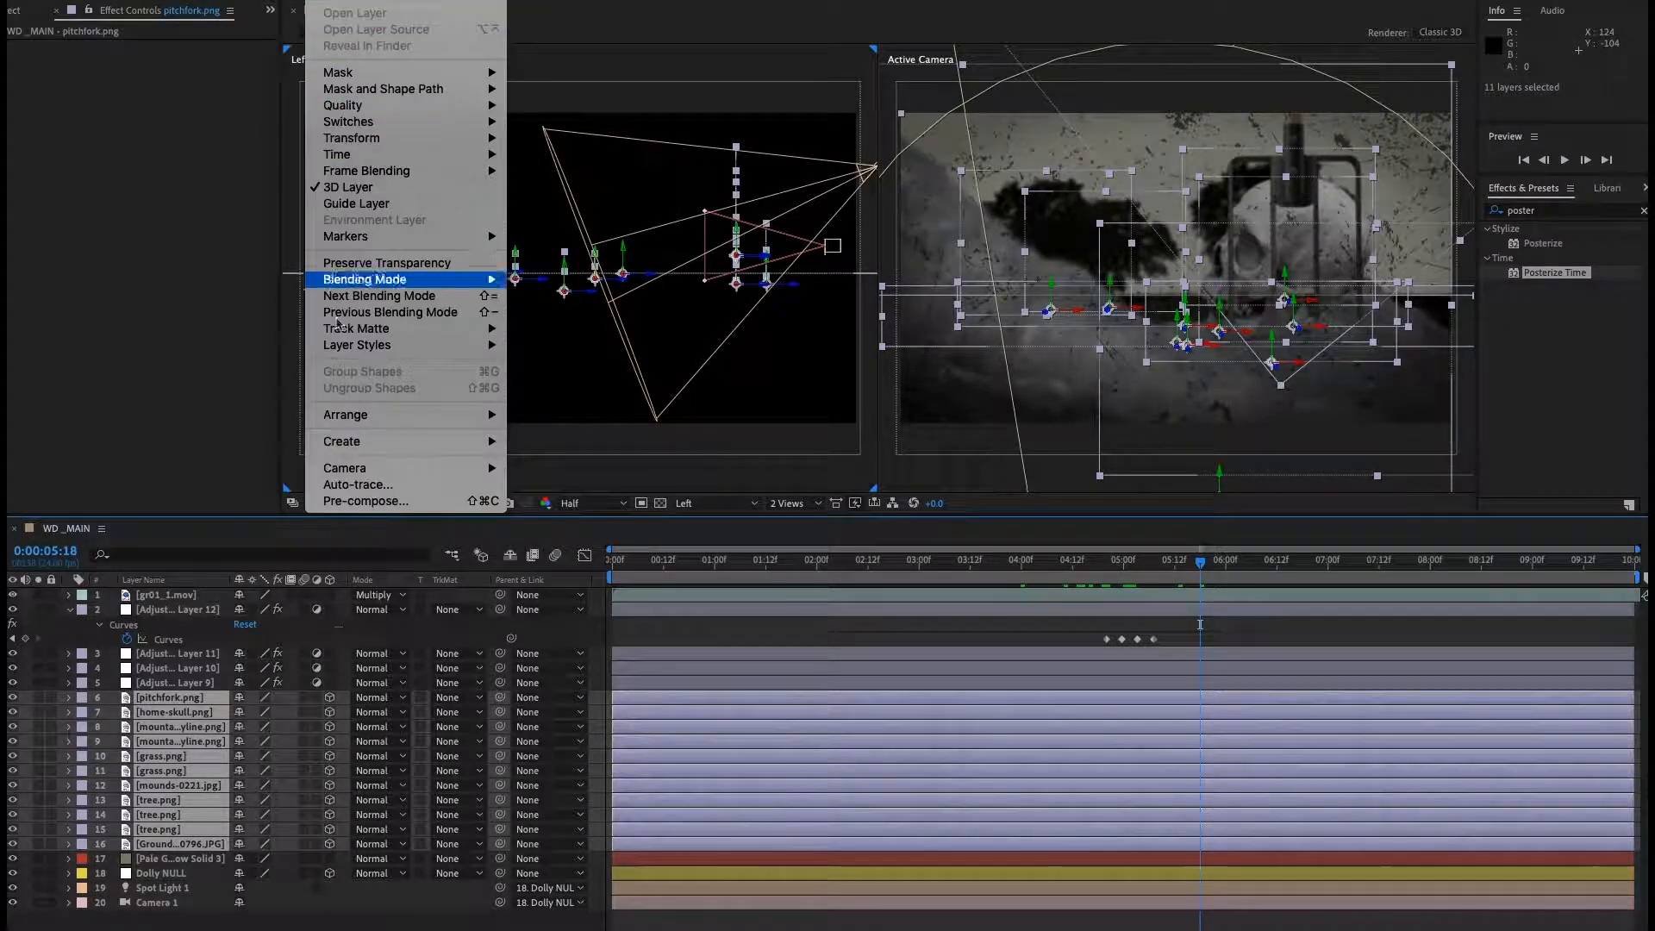
left_click(353, 502)
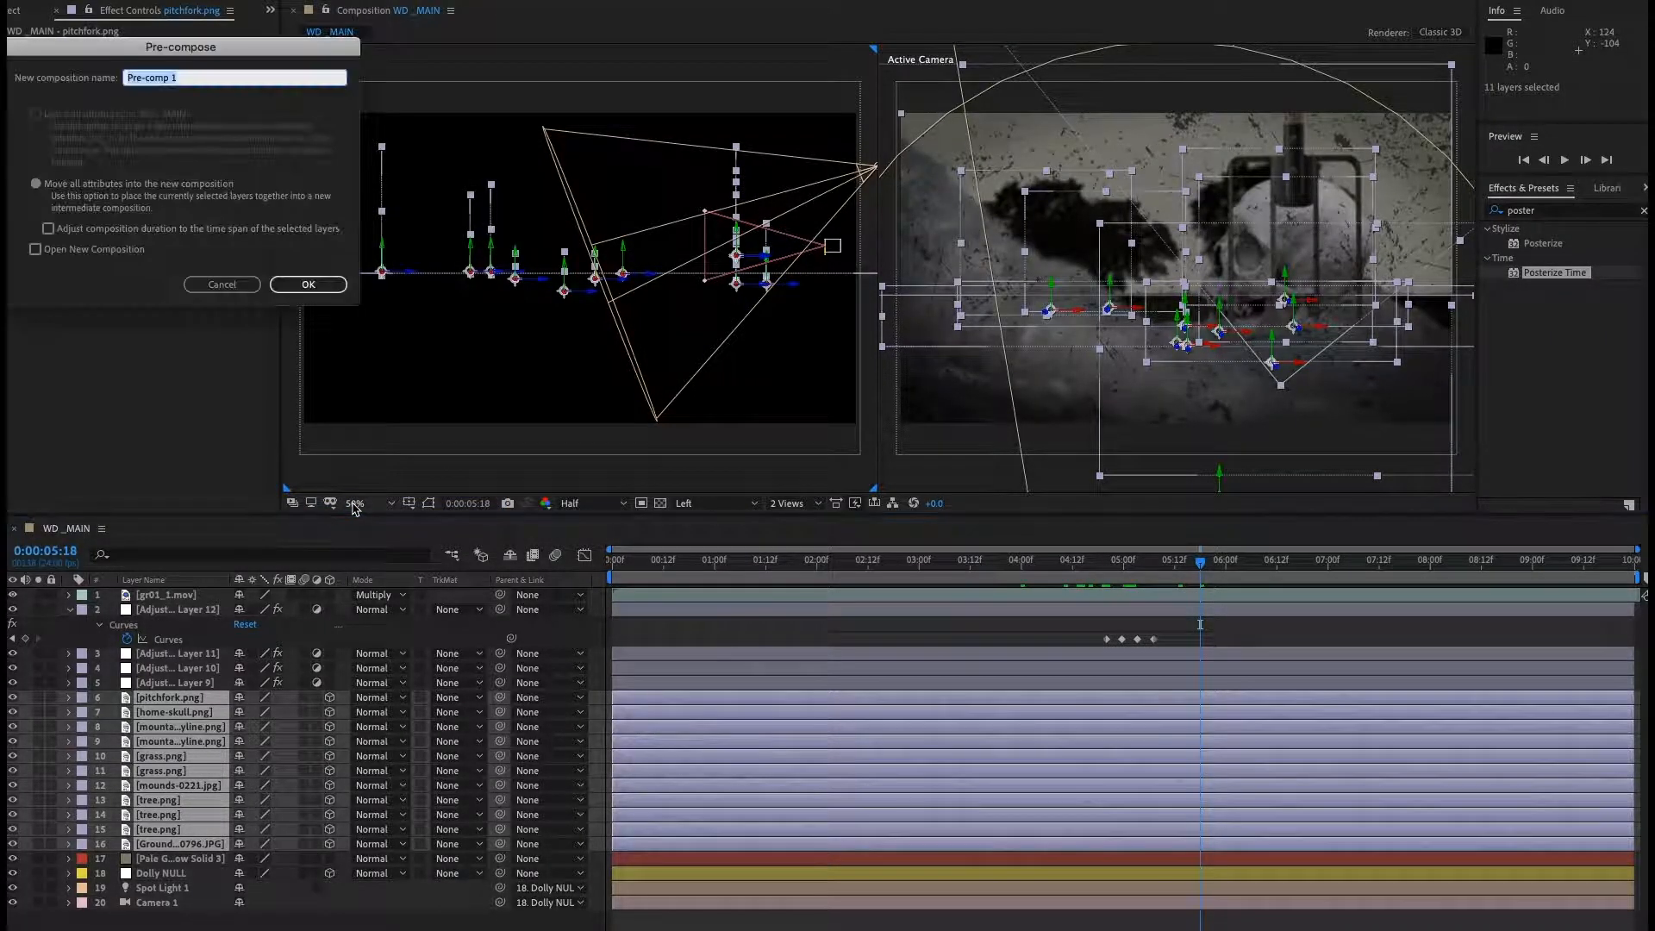
type("part1")
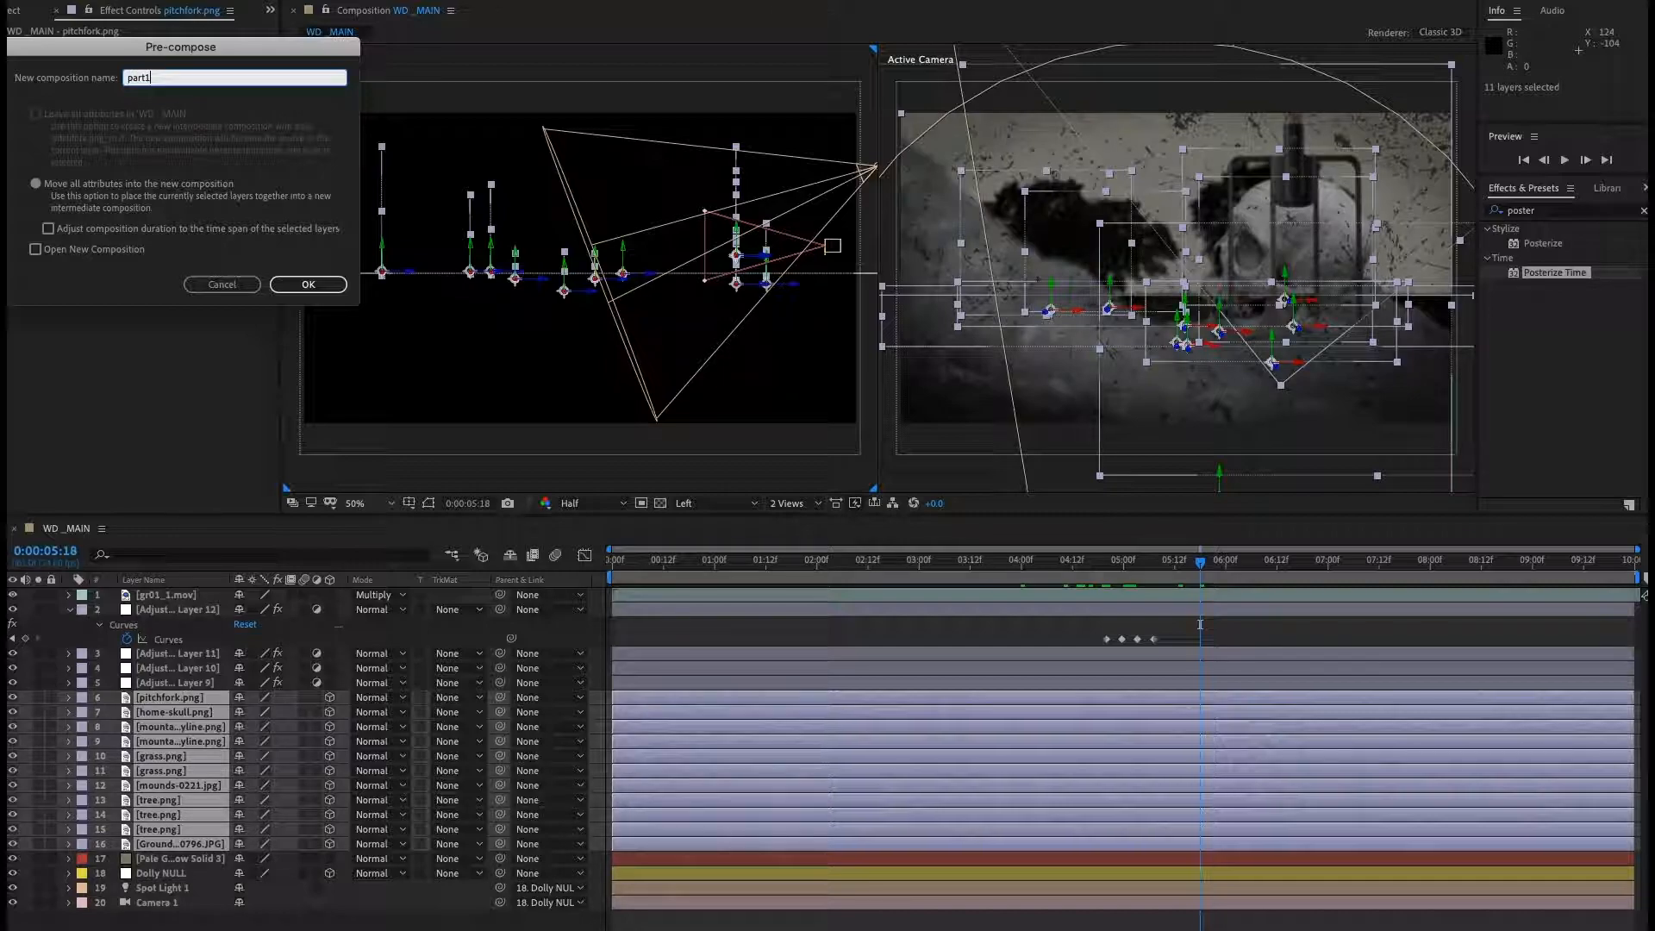
key("Return")
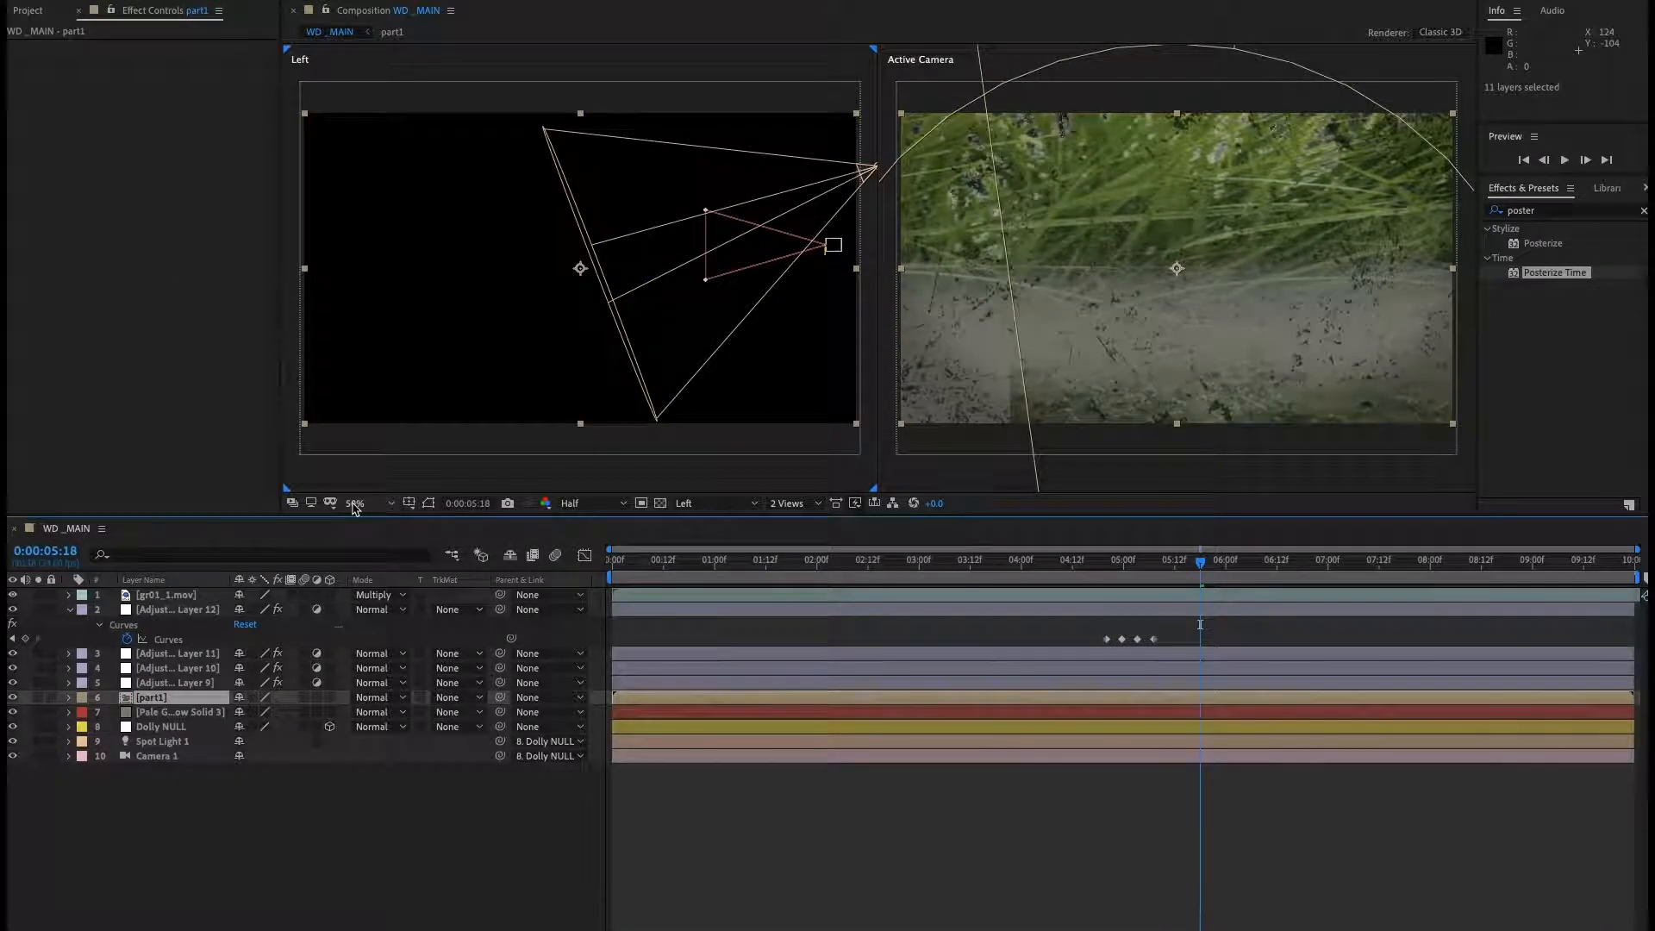
Turn on collapse transformations and the 3D layer switch for the part1 layer.
left_click(253, 697)
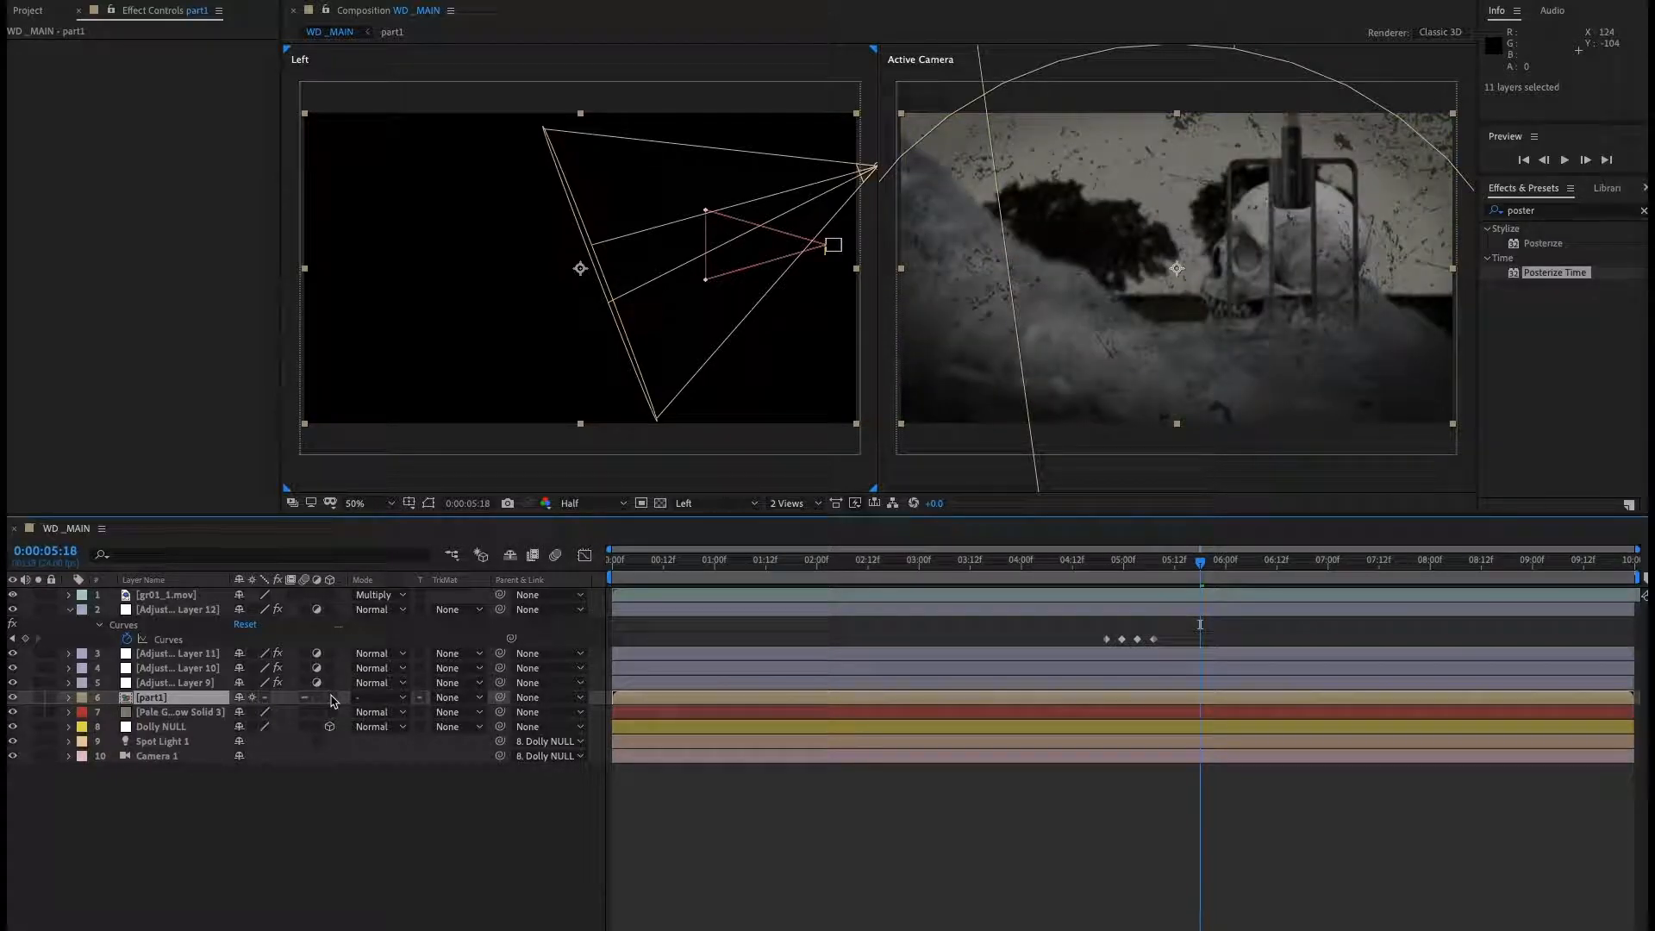
left_click(331, 697)
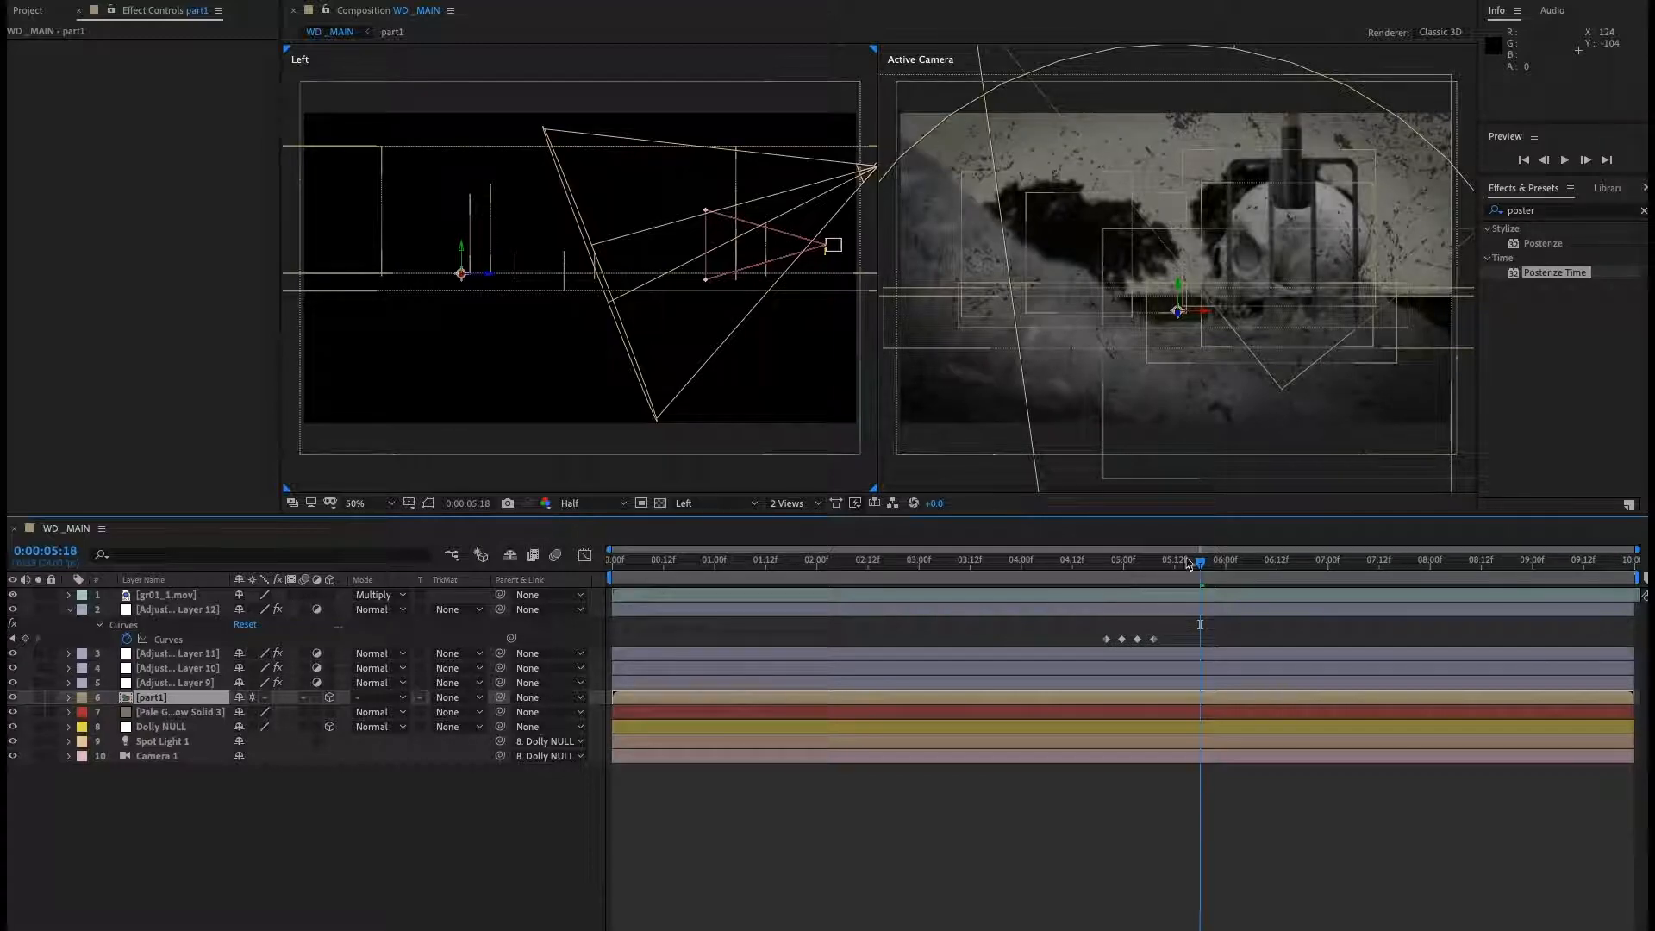
Trim the part1 layer's out point at 0:00:05:03.
left_click_drag(1204, 565, 1137, 575)
left_click(143, 700)
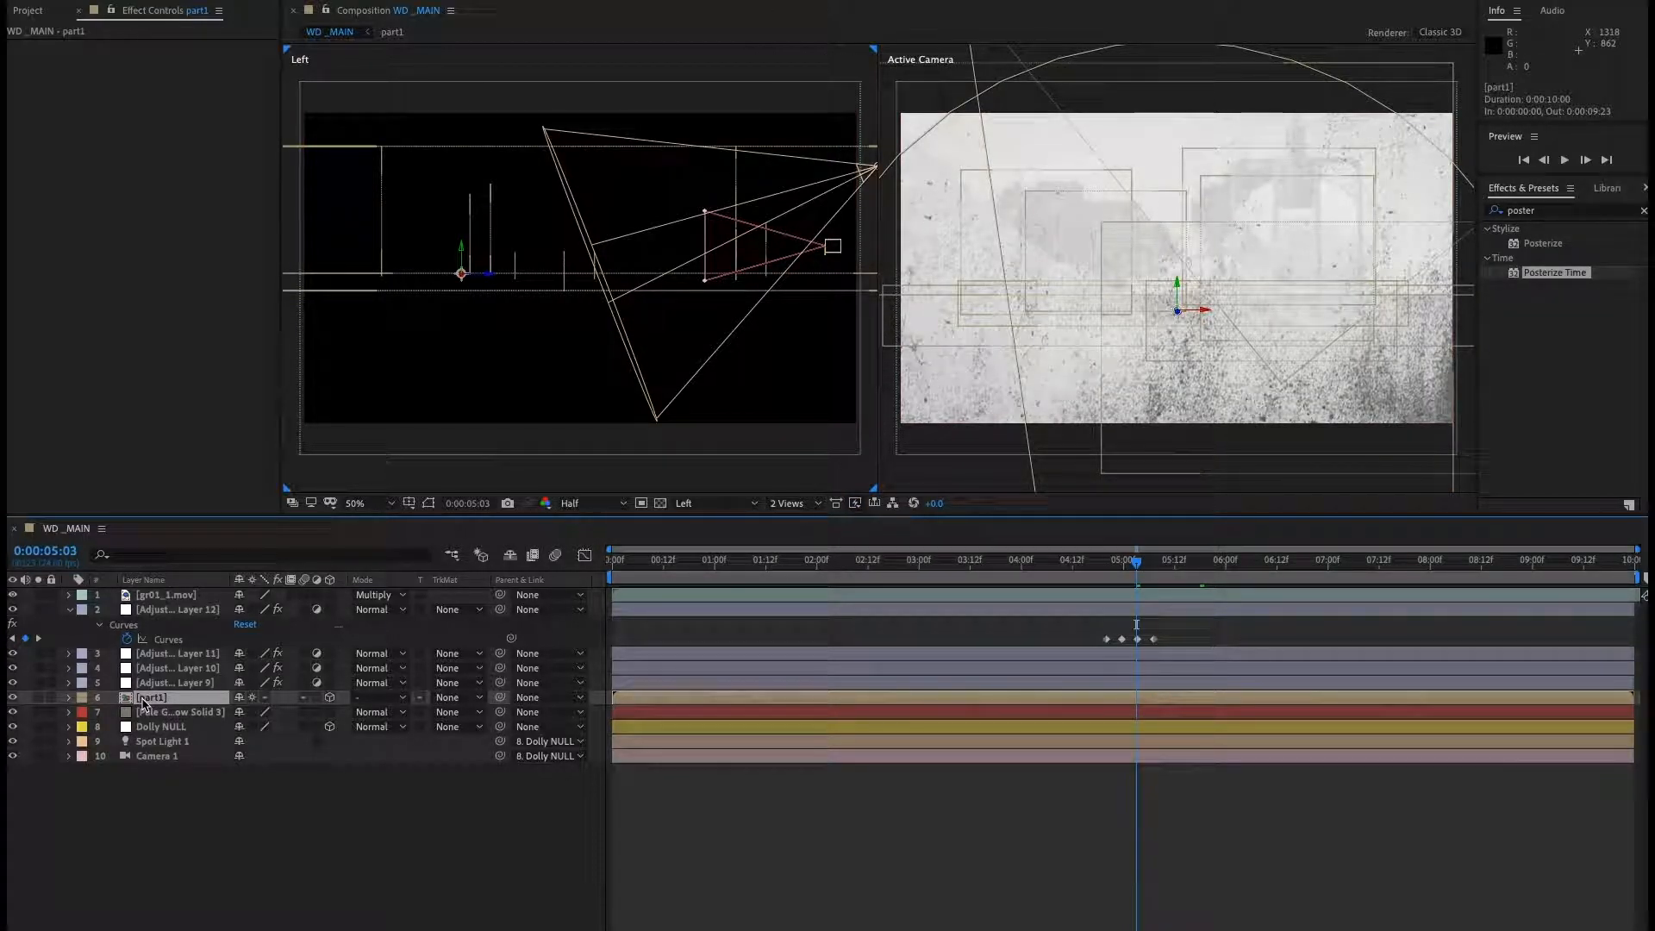
key("alt+bracketright")
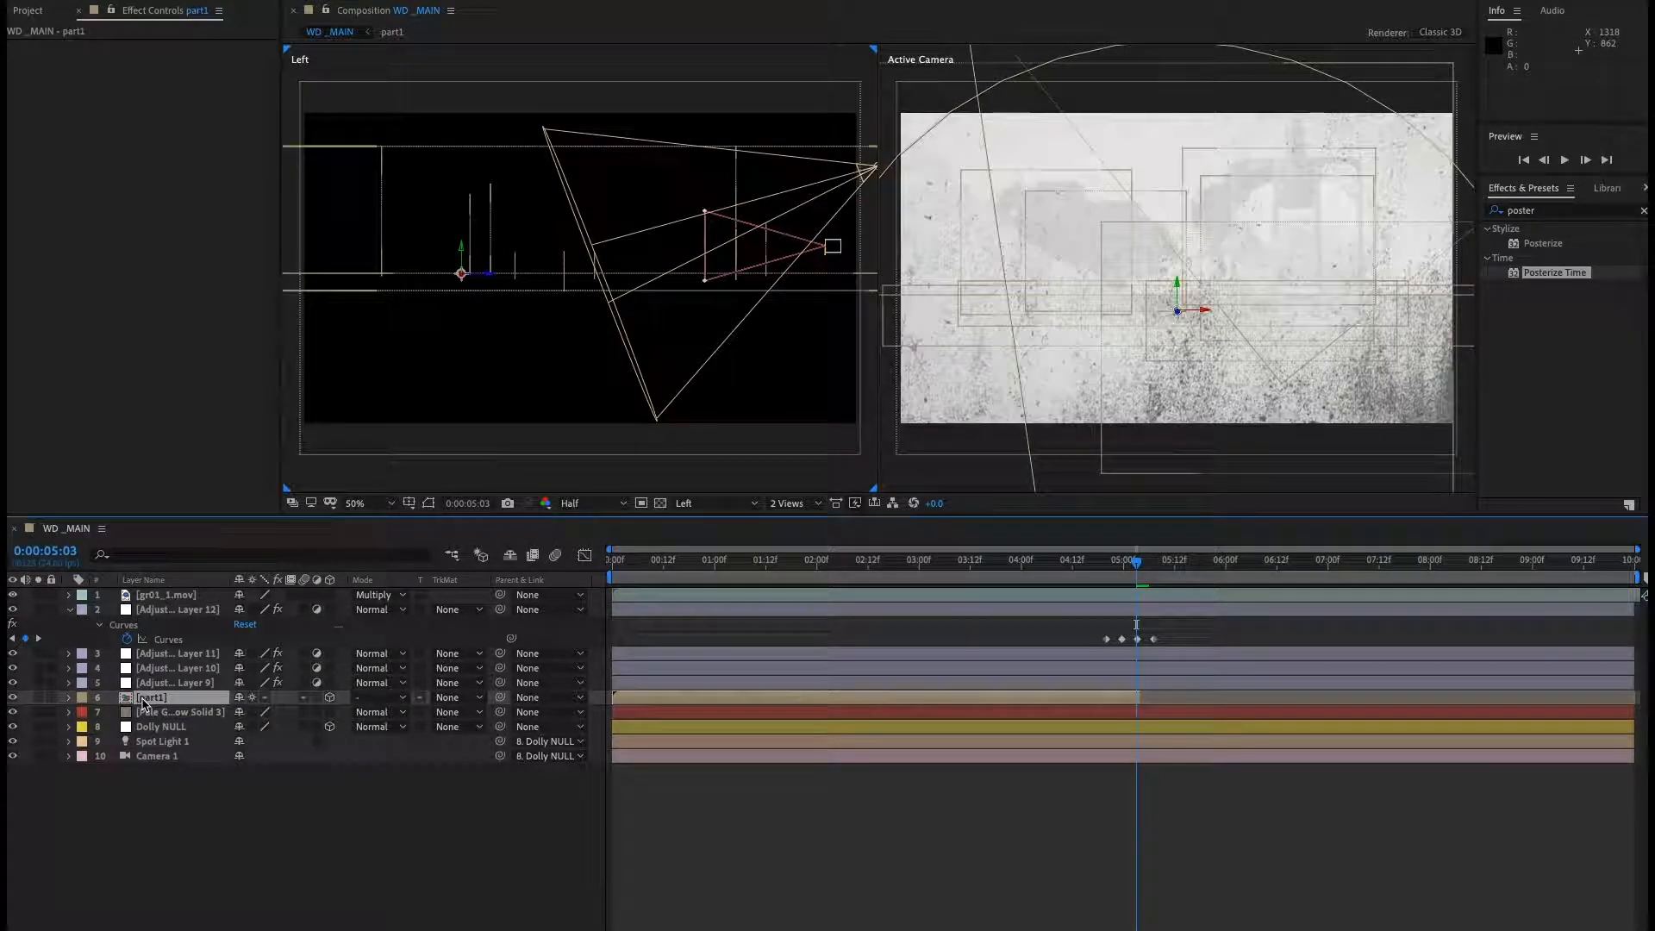
Nudge the part1 layer's out point to 0:00:05:02 and preview the cut from 0:00:04:18.
key("equal")
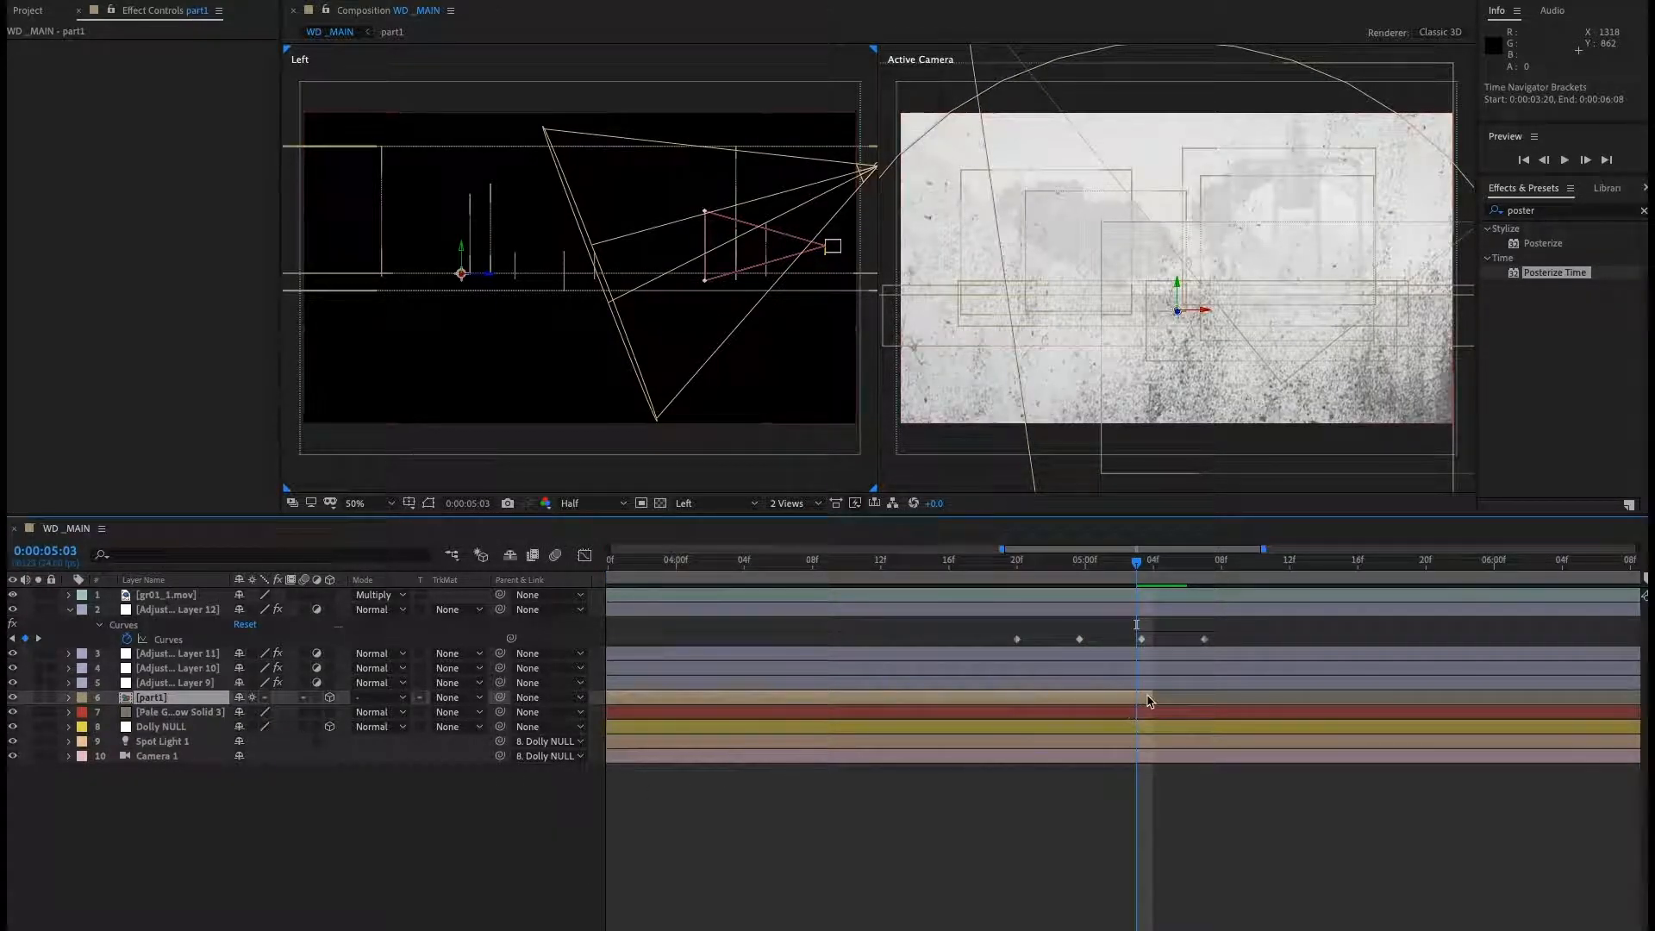
left_click_drag(1152, 695, 1138, 694)
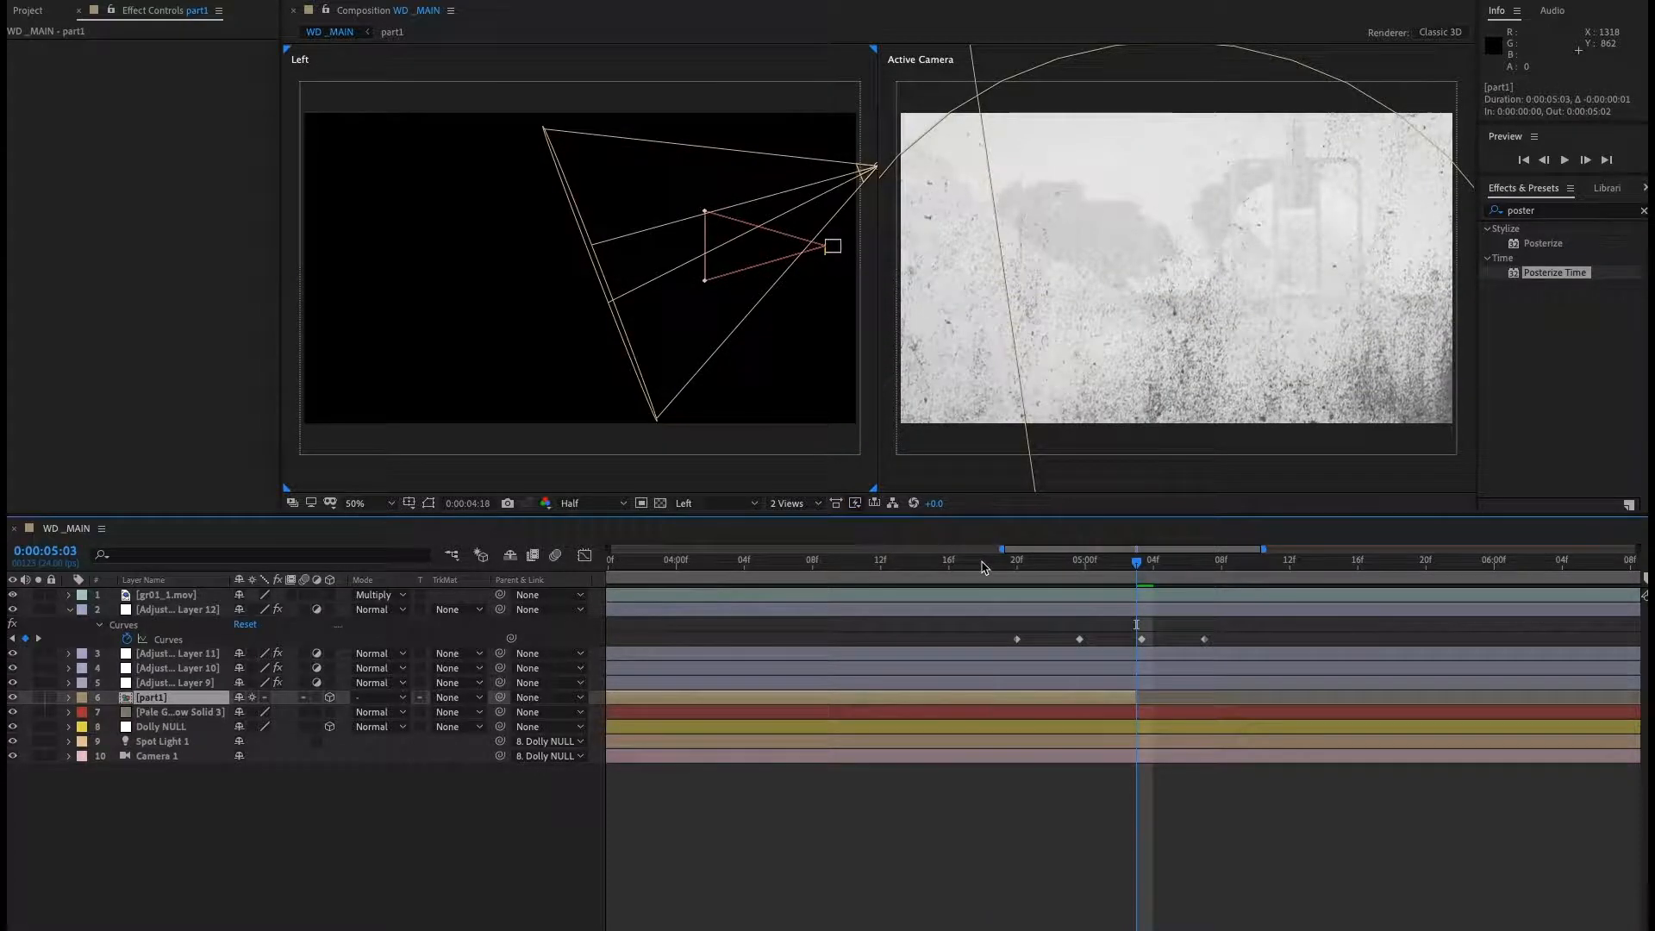
left_click(983, 566)
key("space")
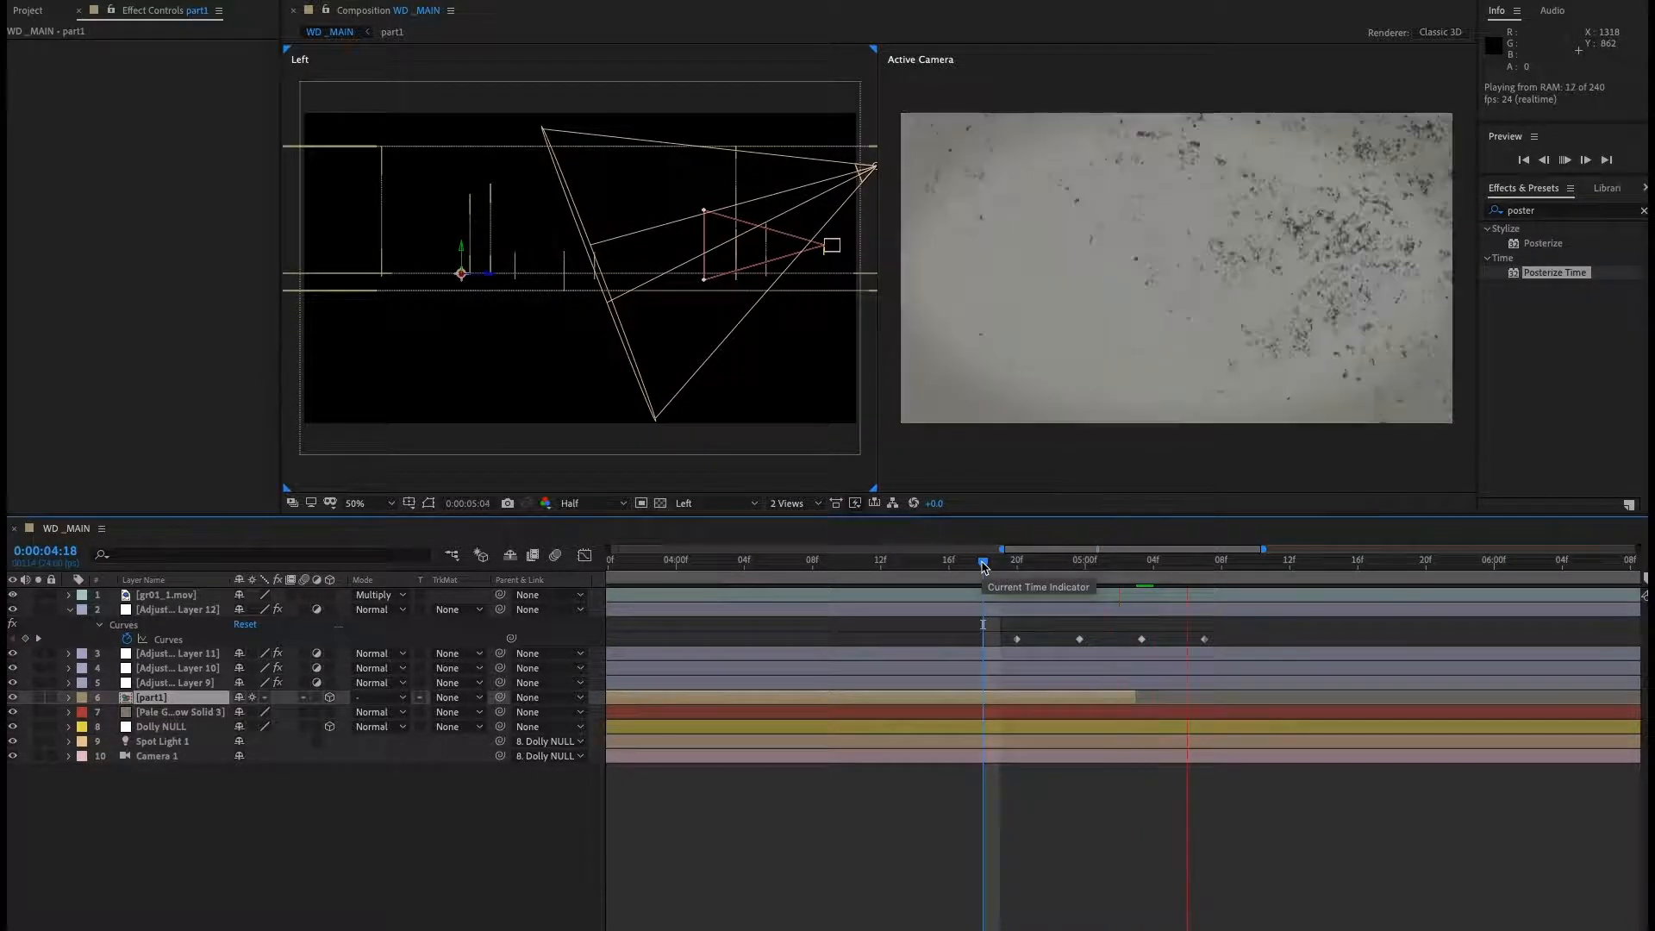
Zoom the timeline out fully, deselect layers and save the project.
left_click_drag(983, 566, 1189, 580)
key("semicolon")
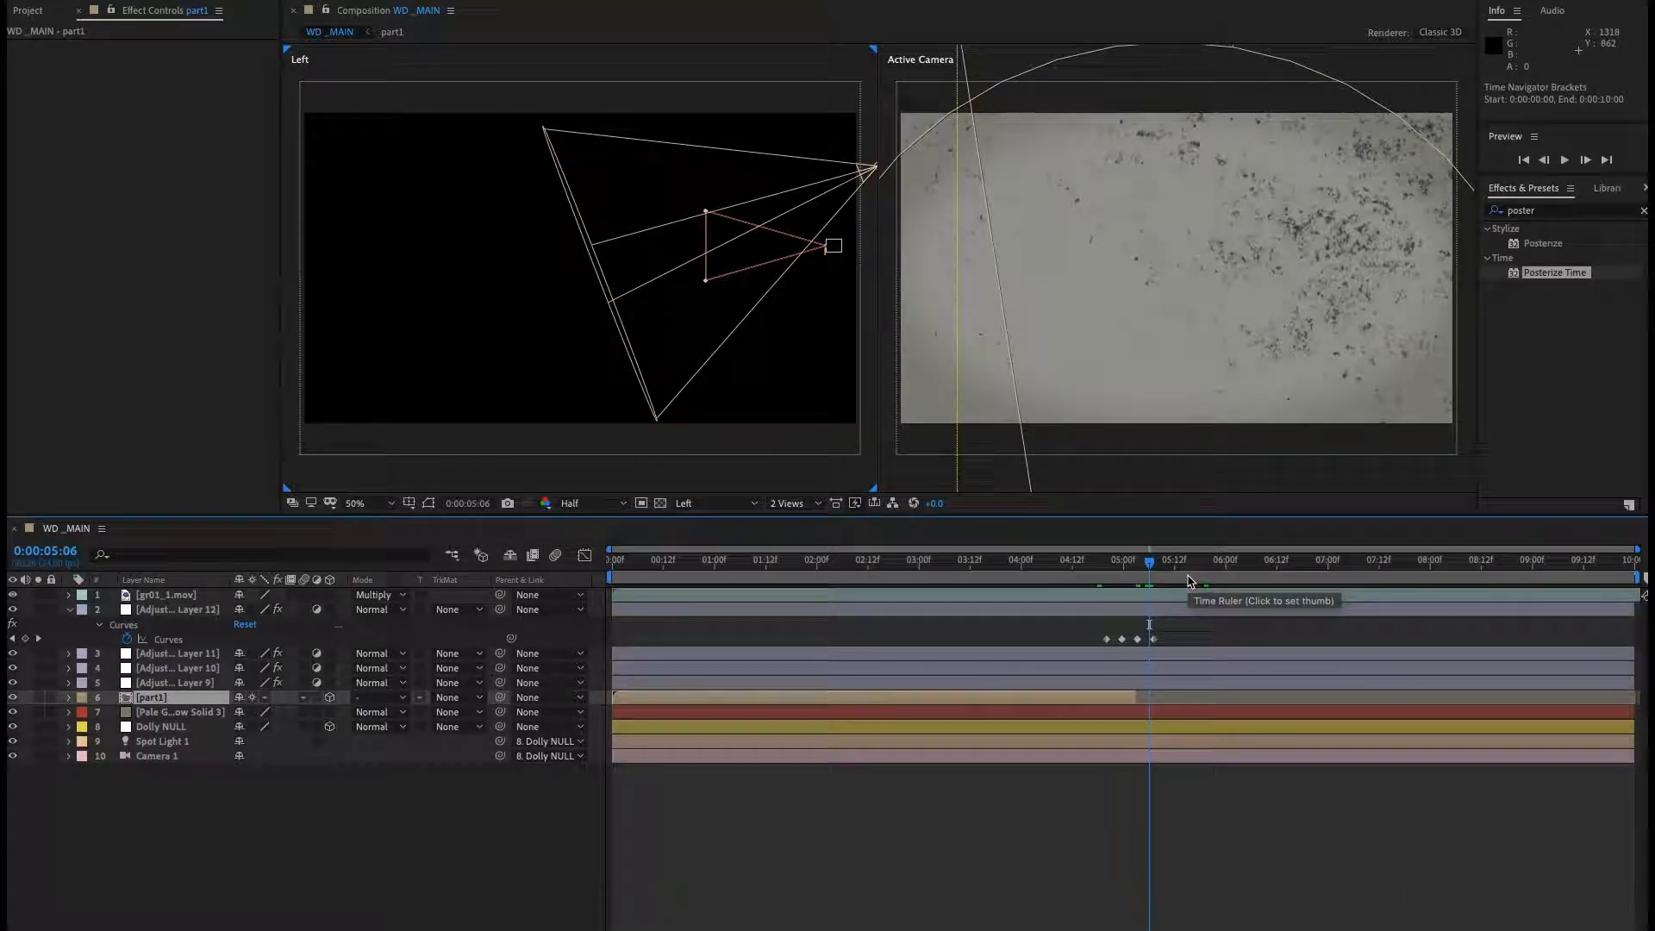
left_click(349, 842)
key("ctrl+s")
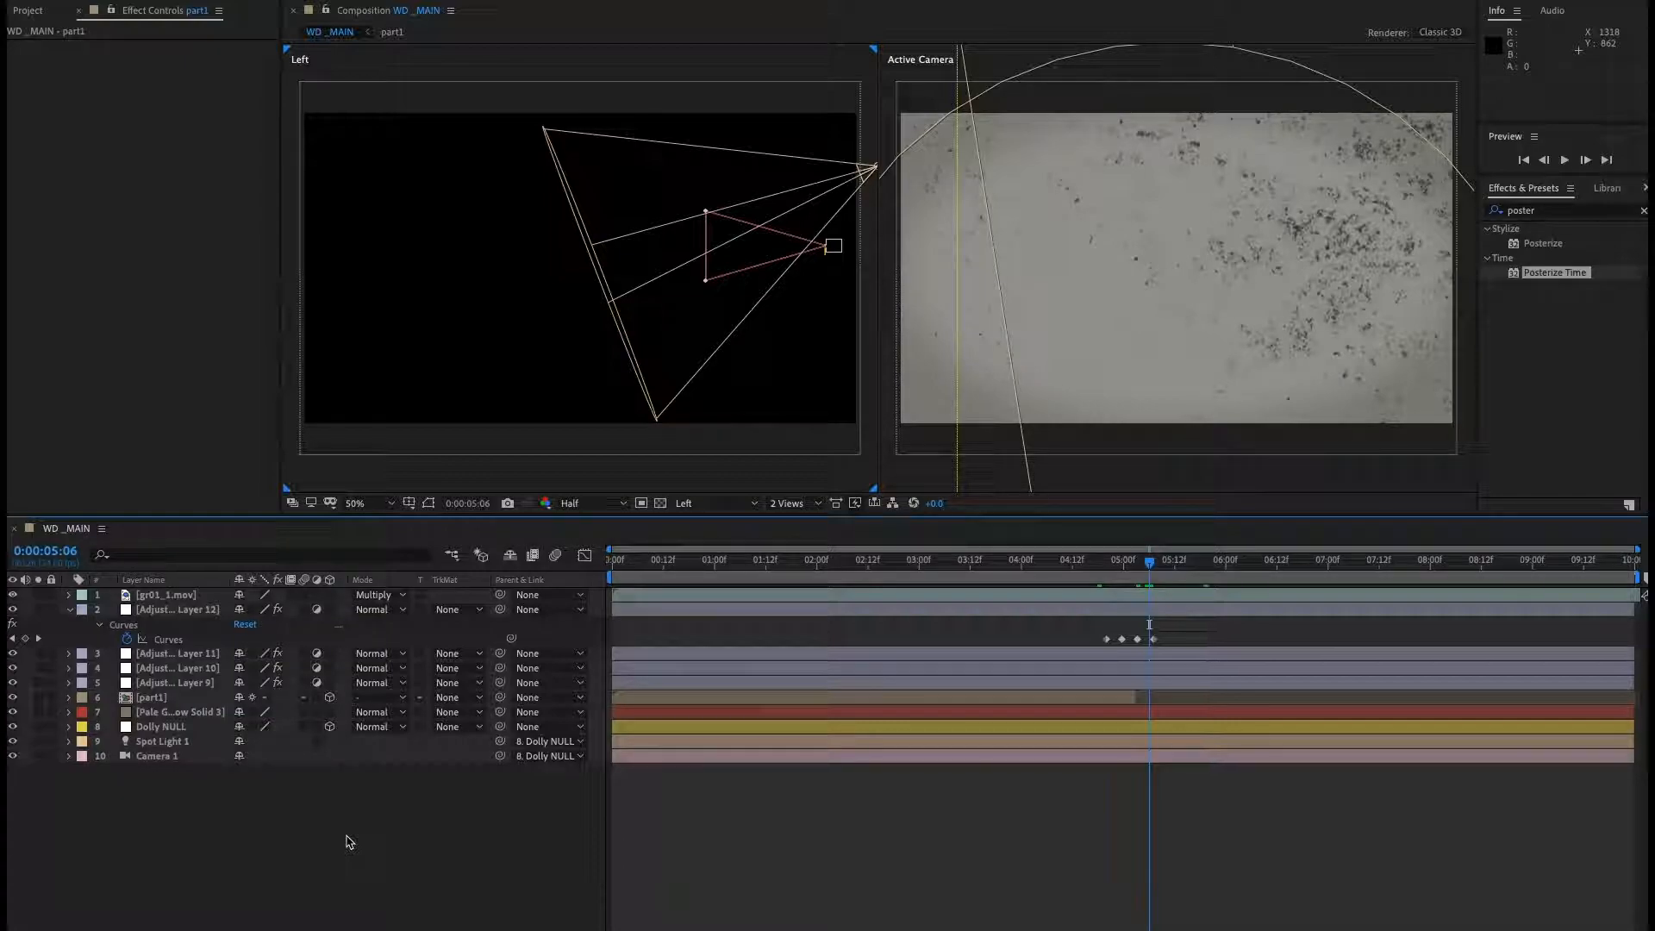
Preview the scene playback starting from 0:00:04:03.
left_click_drag(1072, 561, 1037, 564)
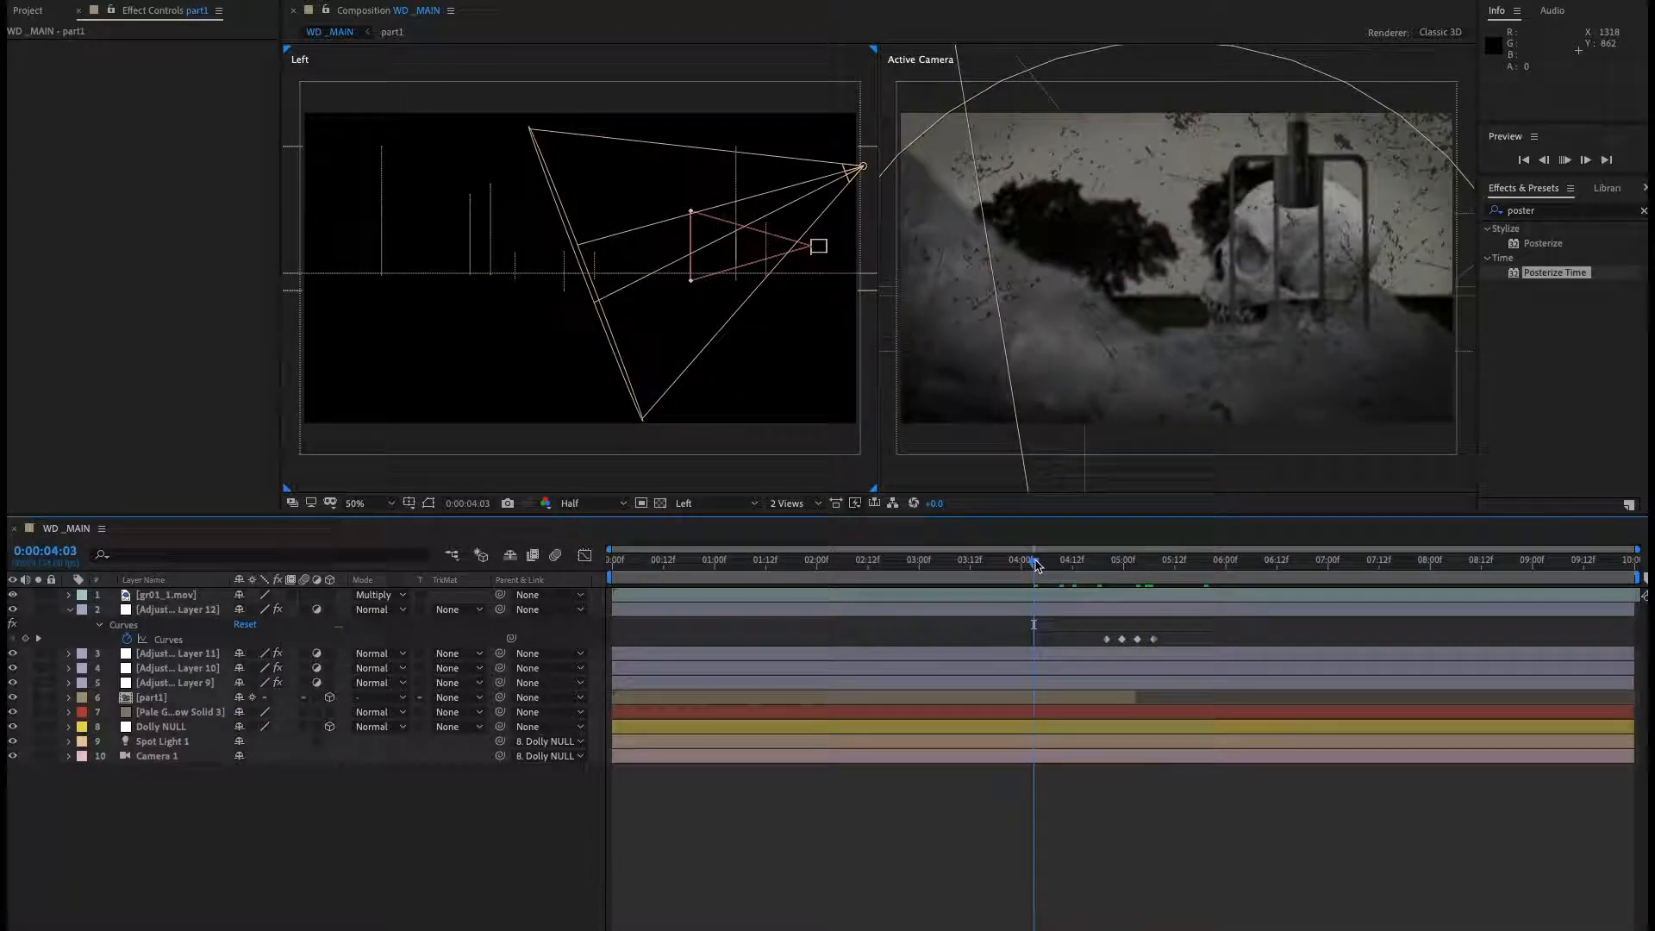
key("space")
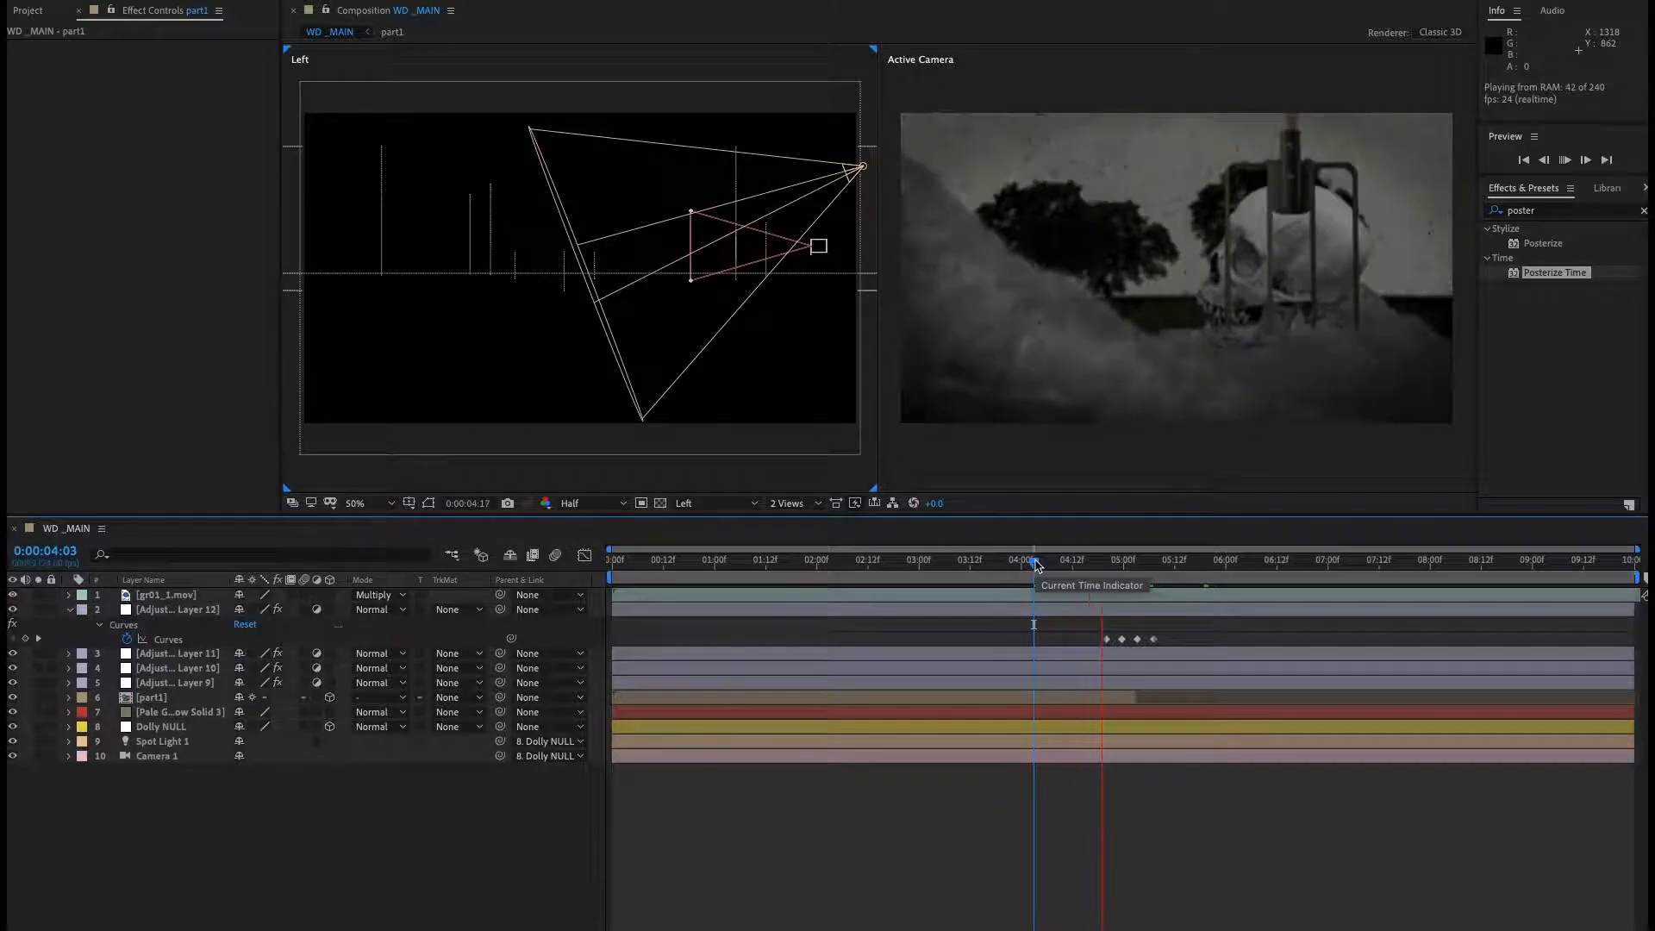
key("space")
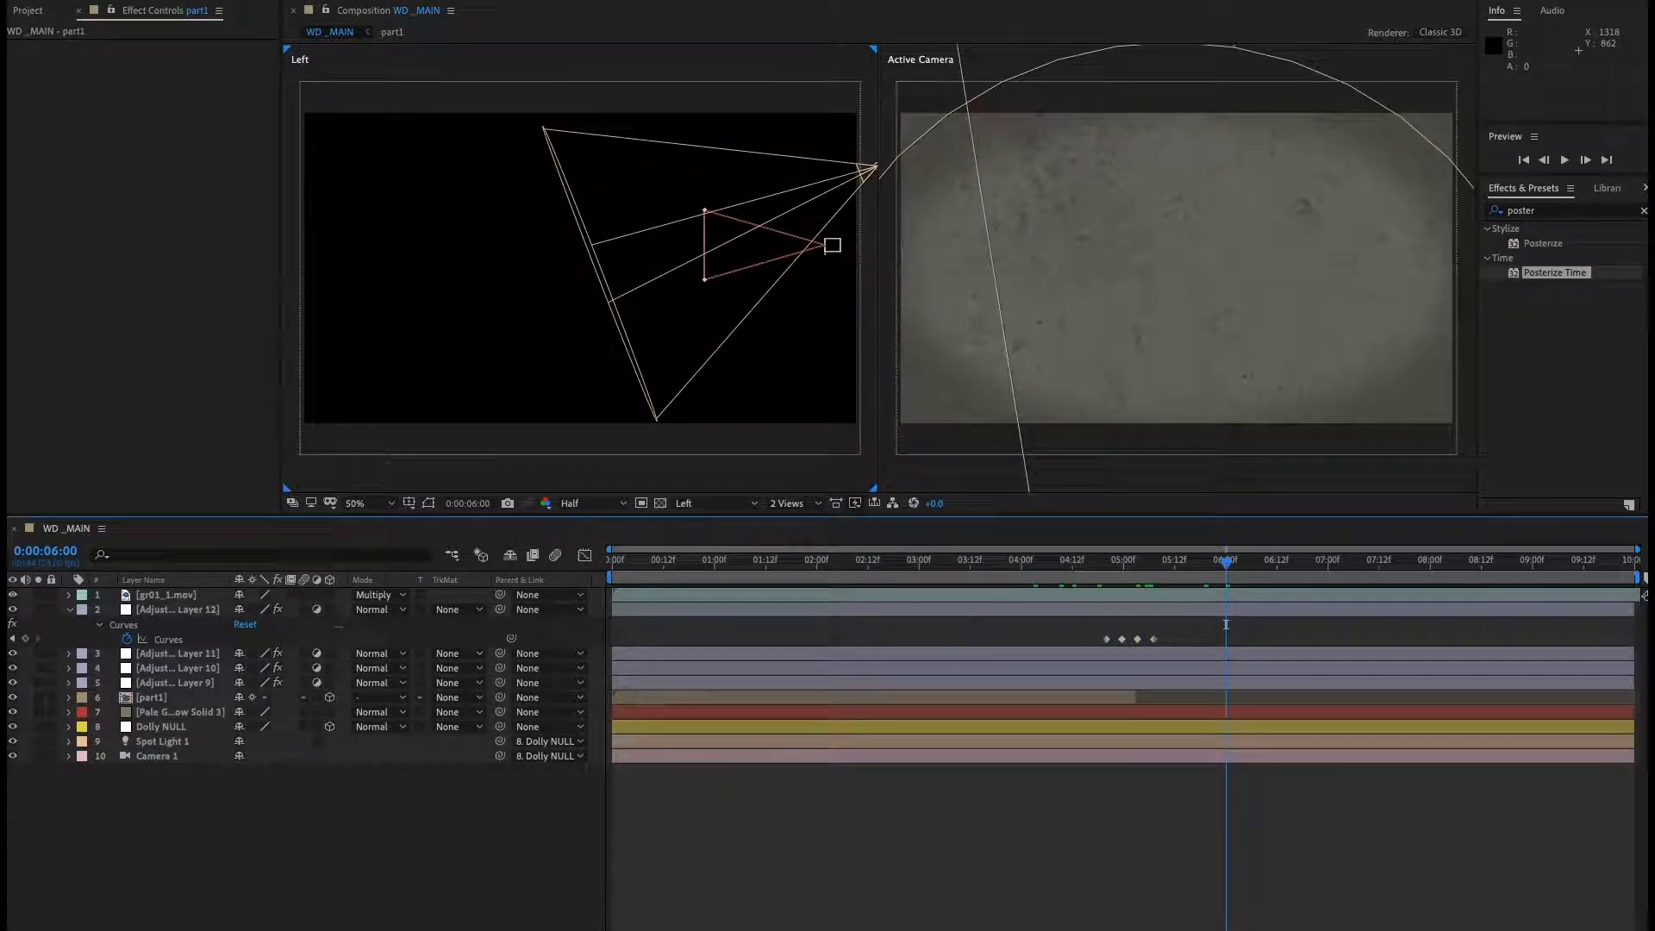
Switch to QuickTime Player to review the WD02.mov reference clip, then return.
key("super+Tab")
mouse_move(1176, 693)
left_mouse_down()
mouse_move(1147, 701)
mouse_move(1192, 712)
mouse_move(1149, 706)
mouse_move(1163, 712)
left_mouse_up()
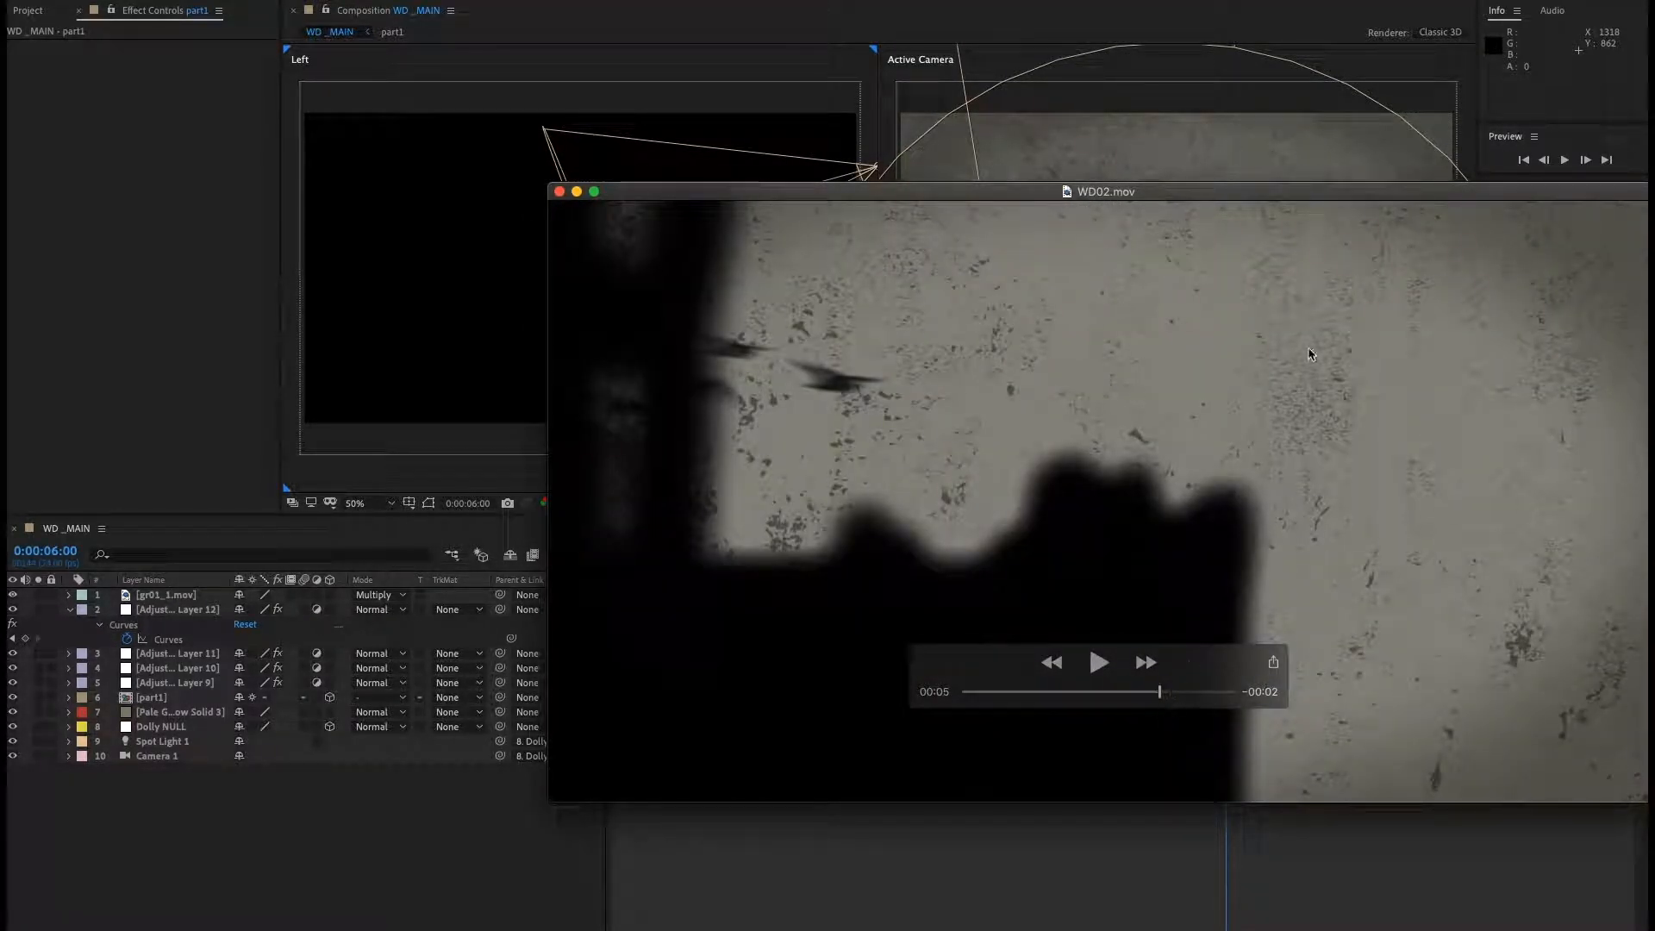
left_click_drag(1181, 191, 1654, 284)
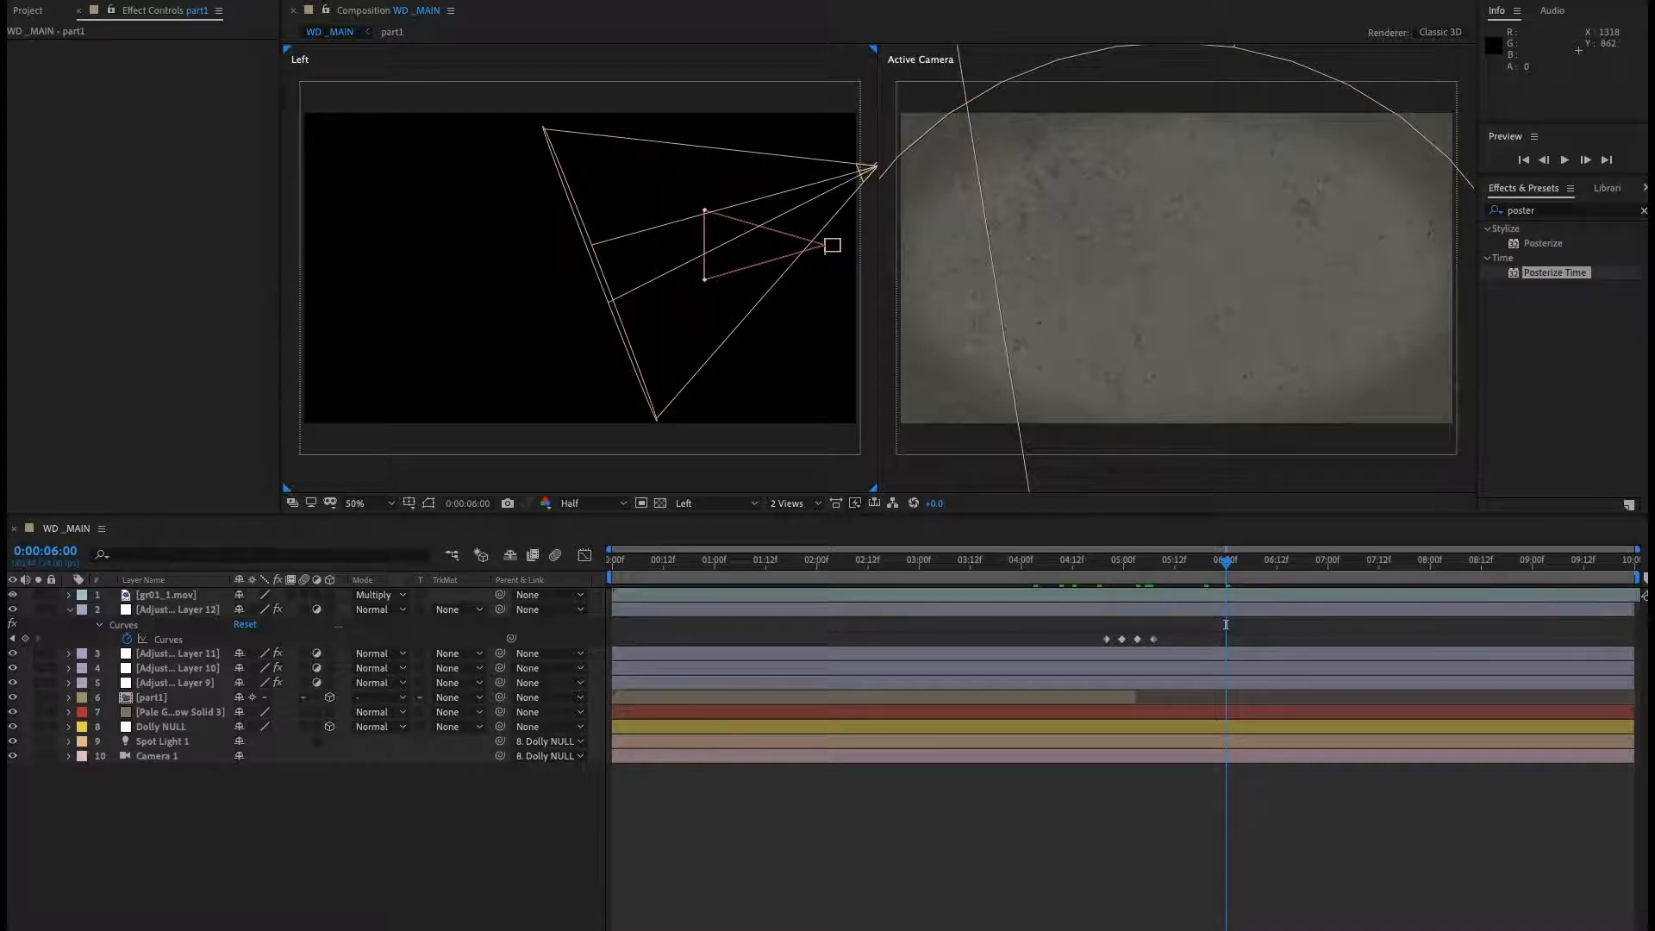
Bring up the project items list and switch the secondary 3D view to Custom View 1.
left_click(22, 18)
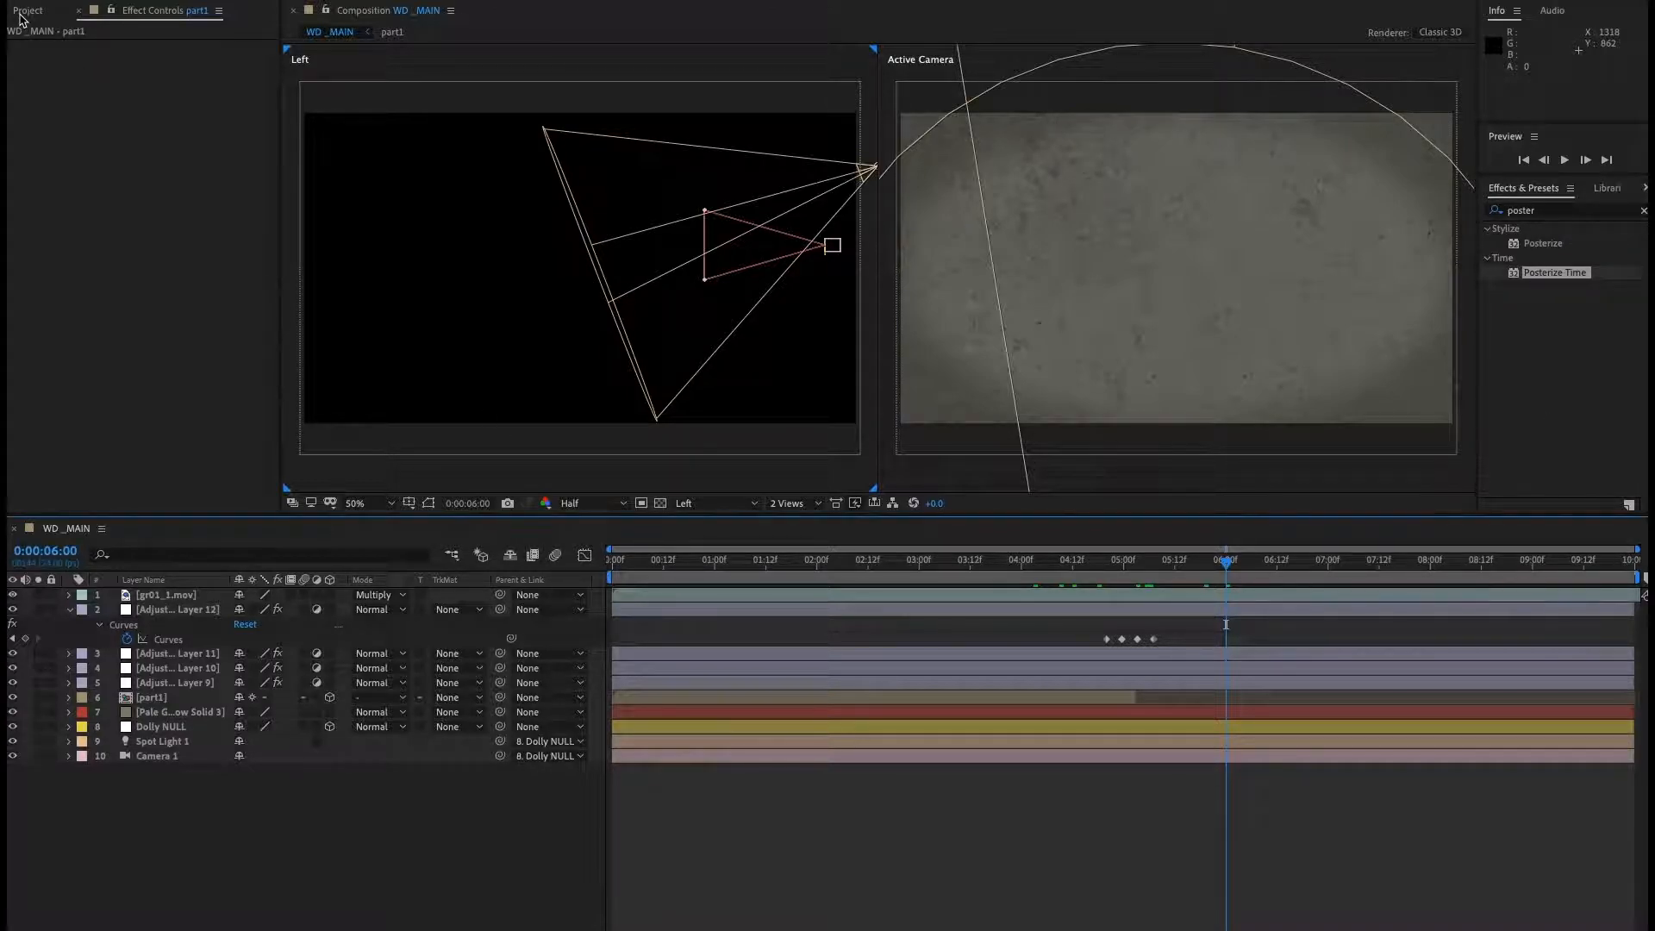
left_click(25, 13)
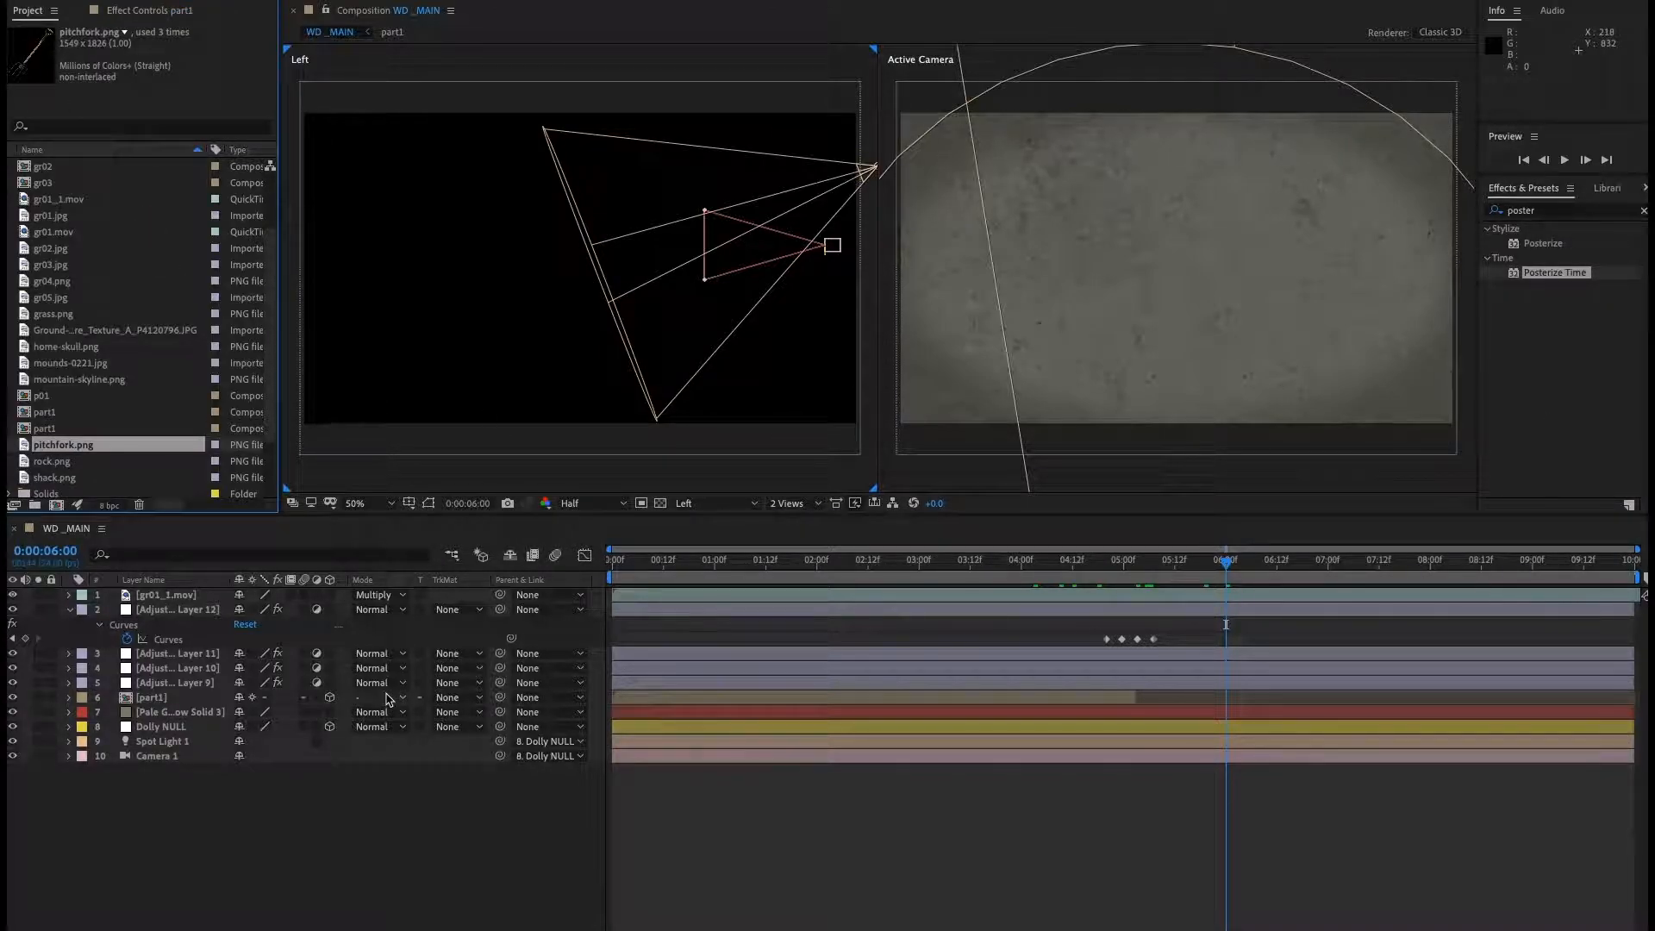
left_click(357, 875)
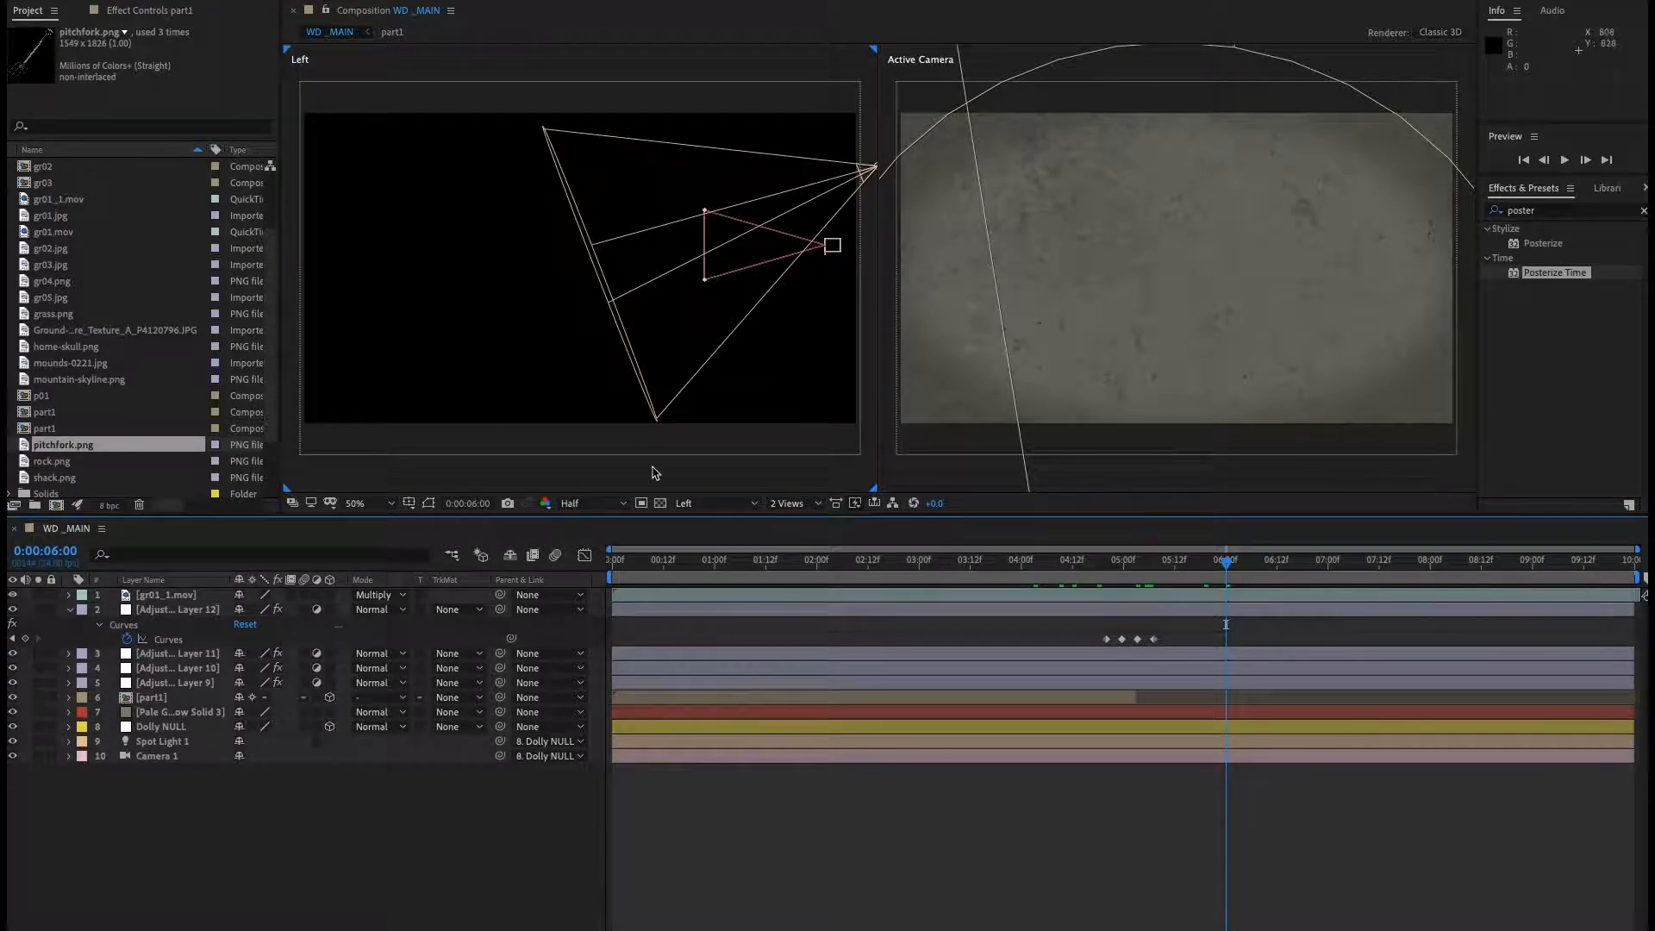
right_click(540, 327)
left_click(495, 480)
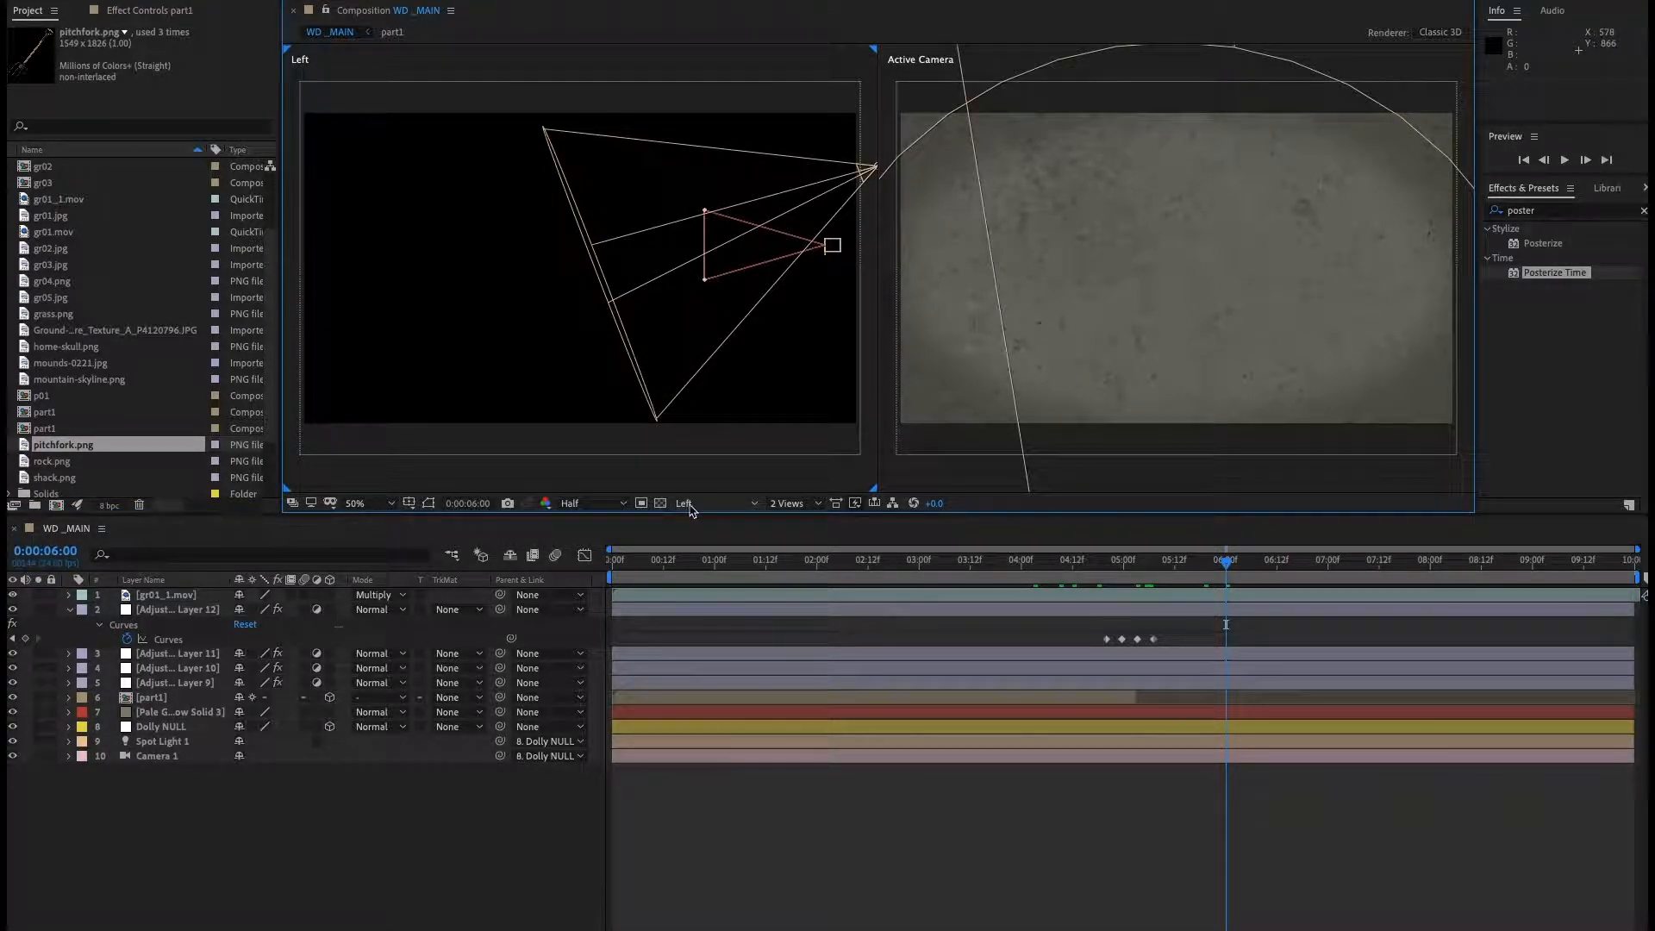
left_click(690, 503)
left_click(712, 685)
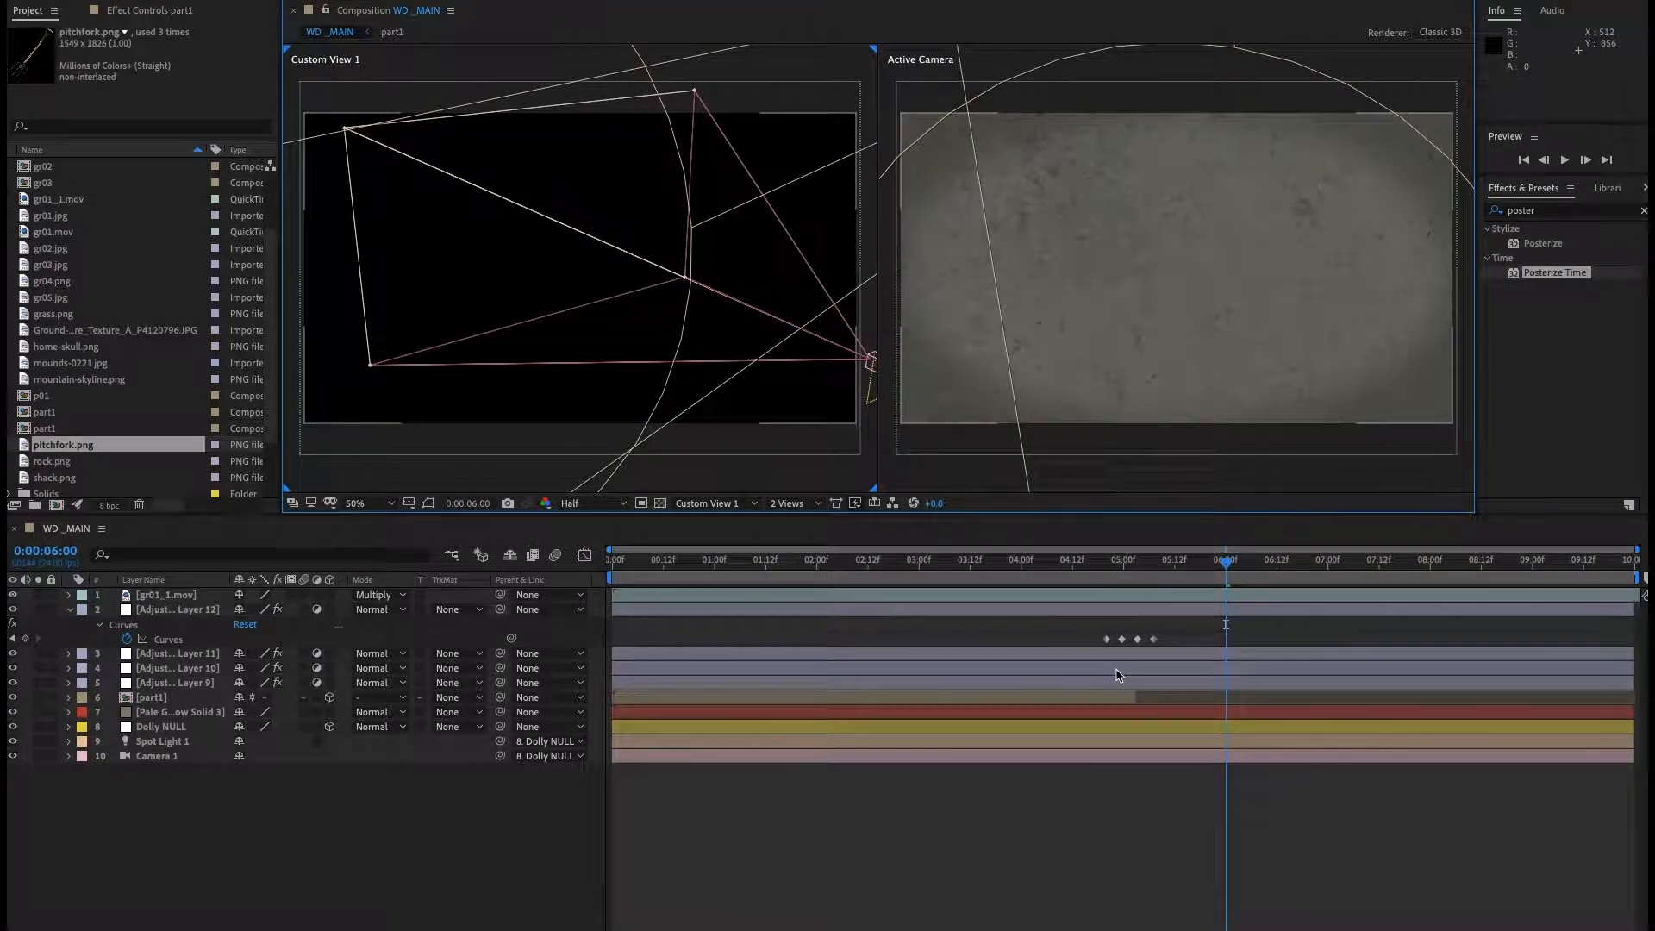
Inspect the Dolly NULL's Position keyframes and move the current time to 0:00:09:00.
left_click_drag(1163, 566, 1200, 576)
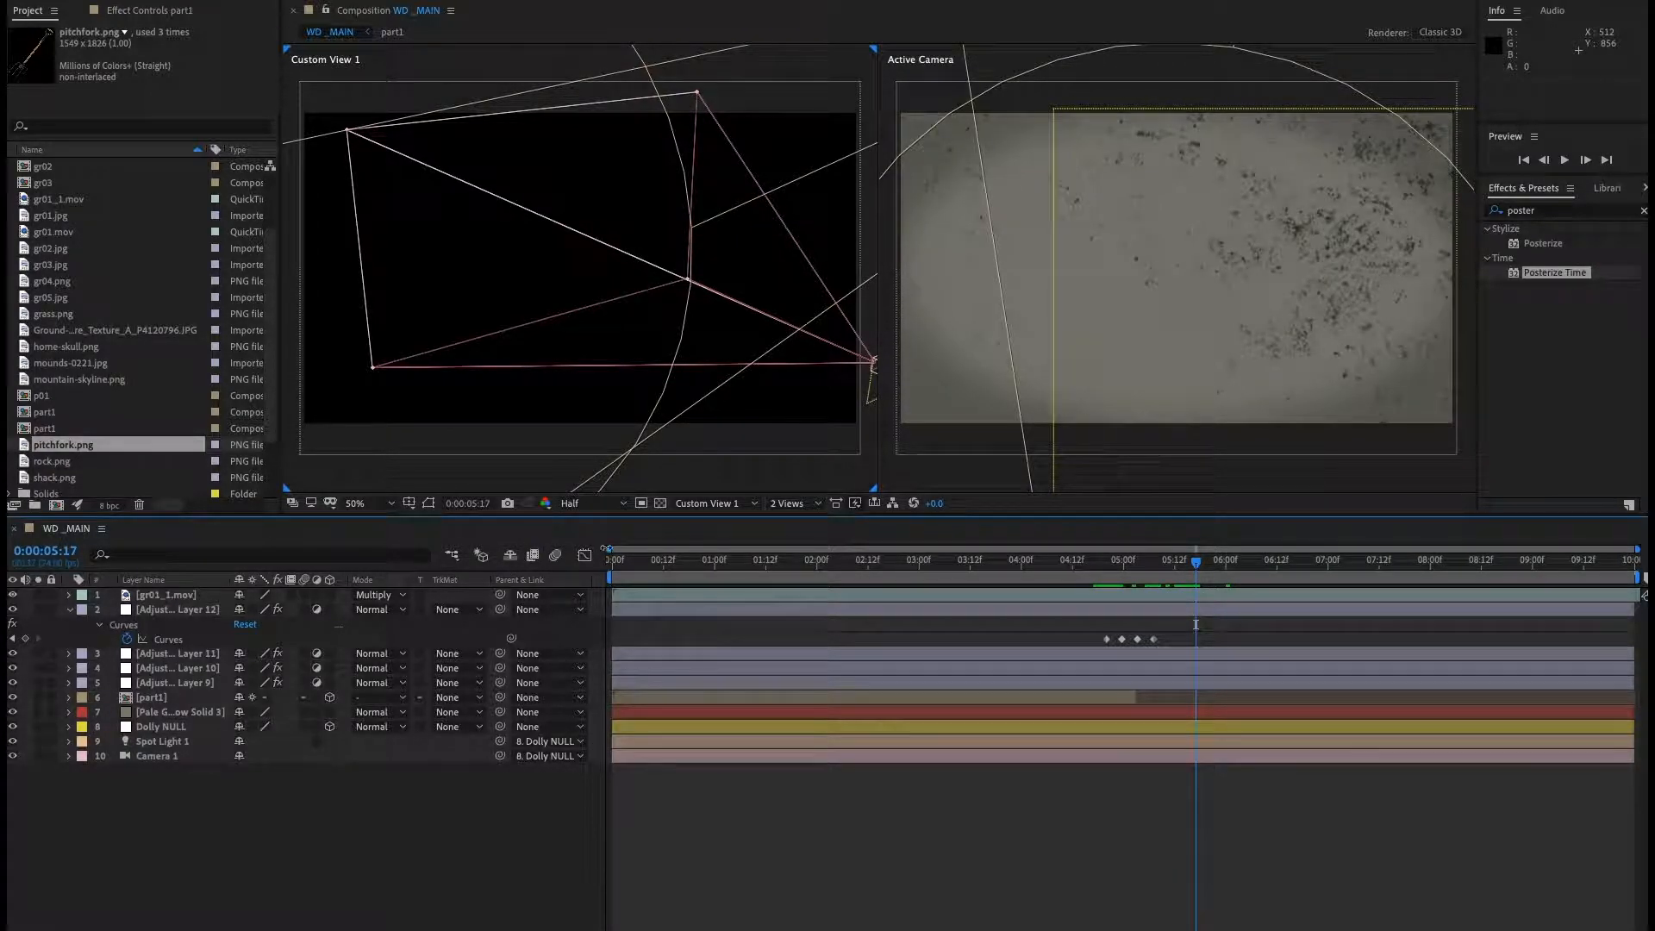
left_click(160, 757)
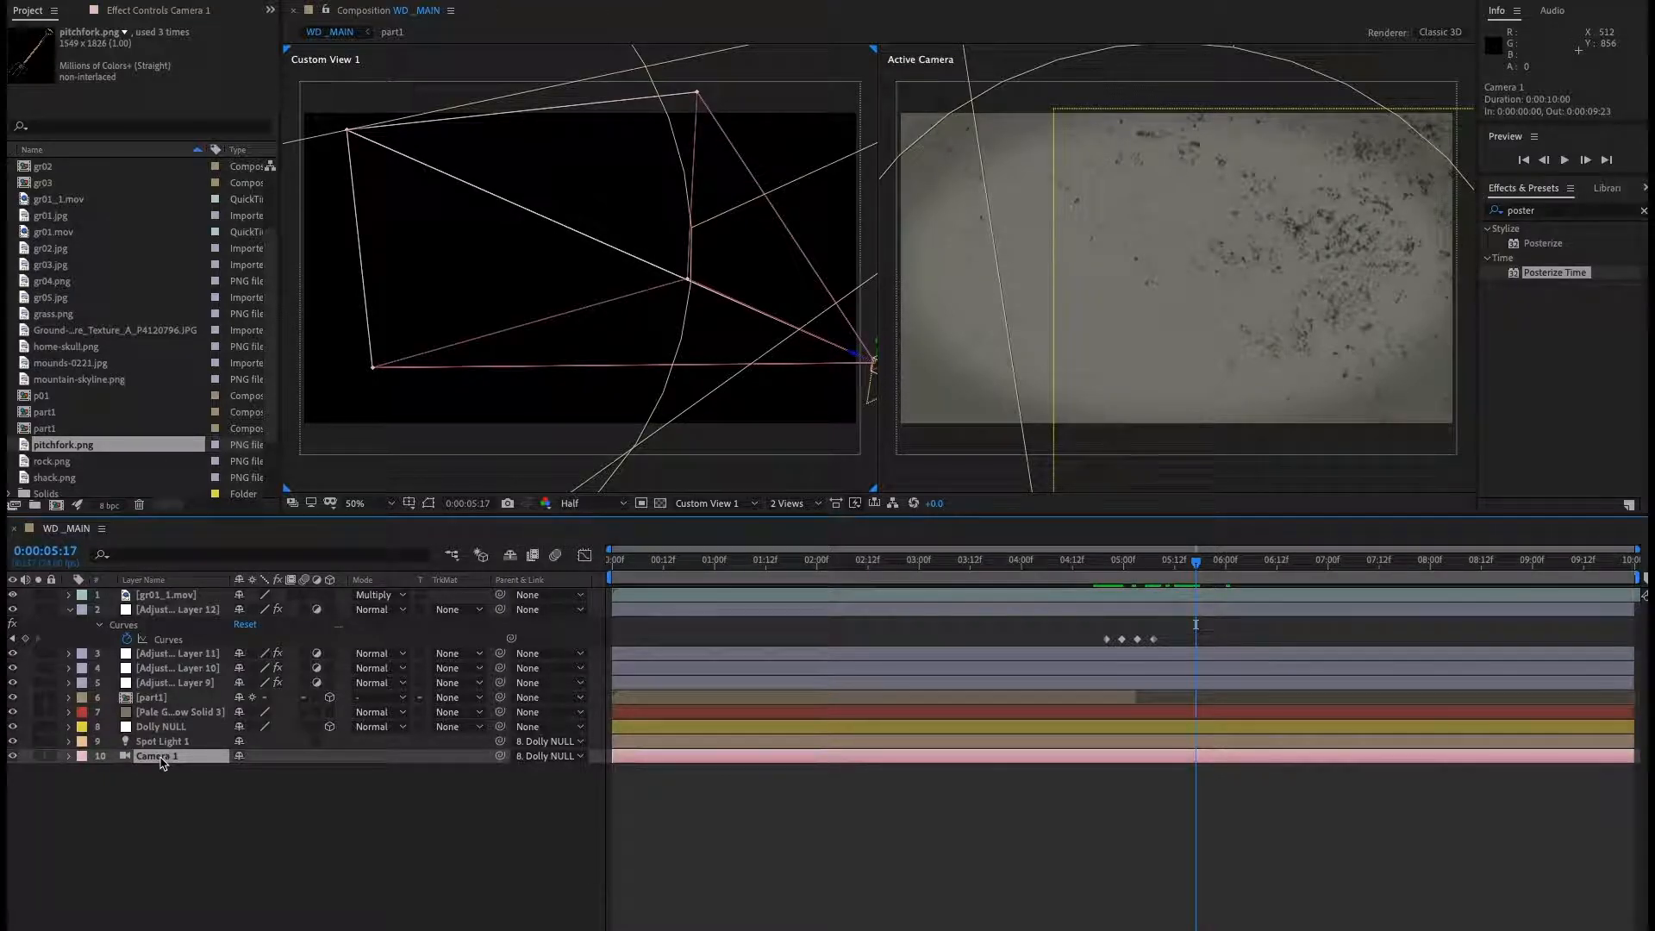
left_click(155, 727)
key("p")
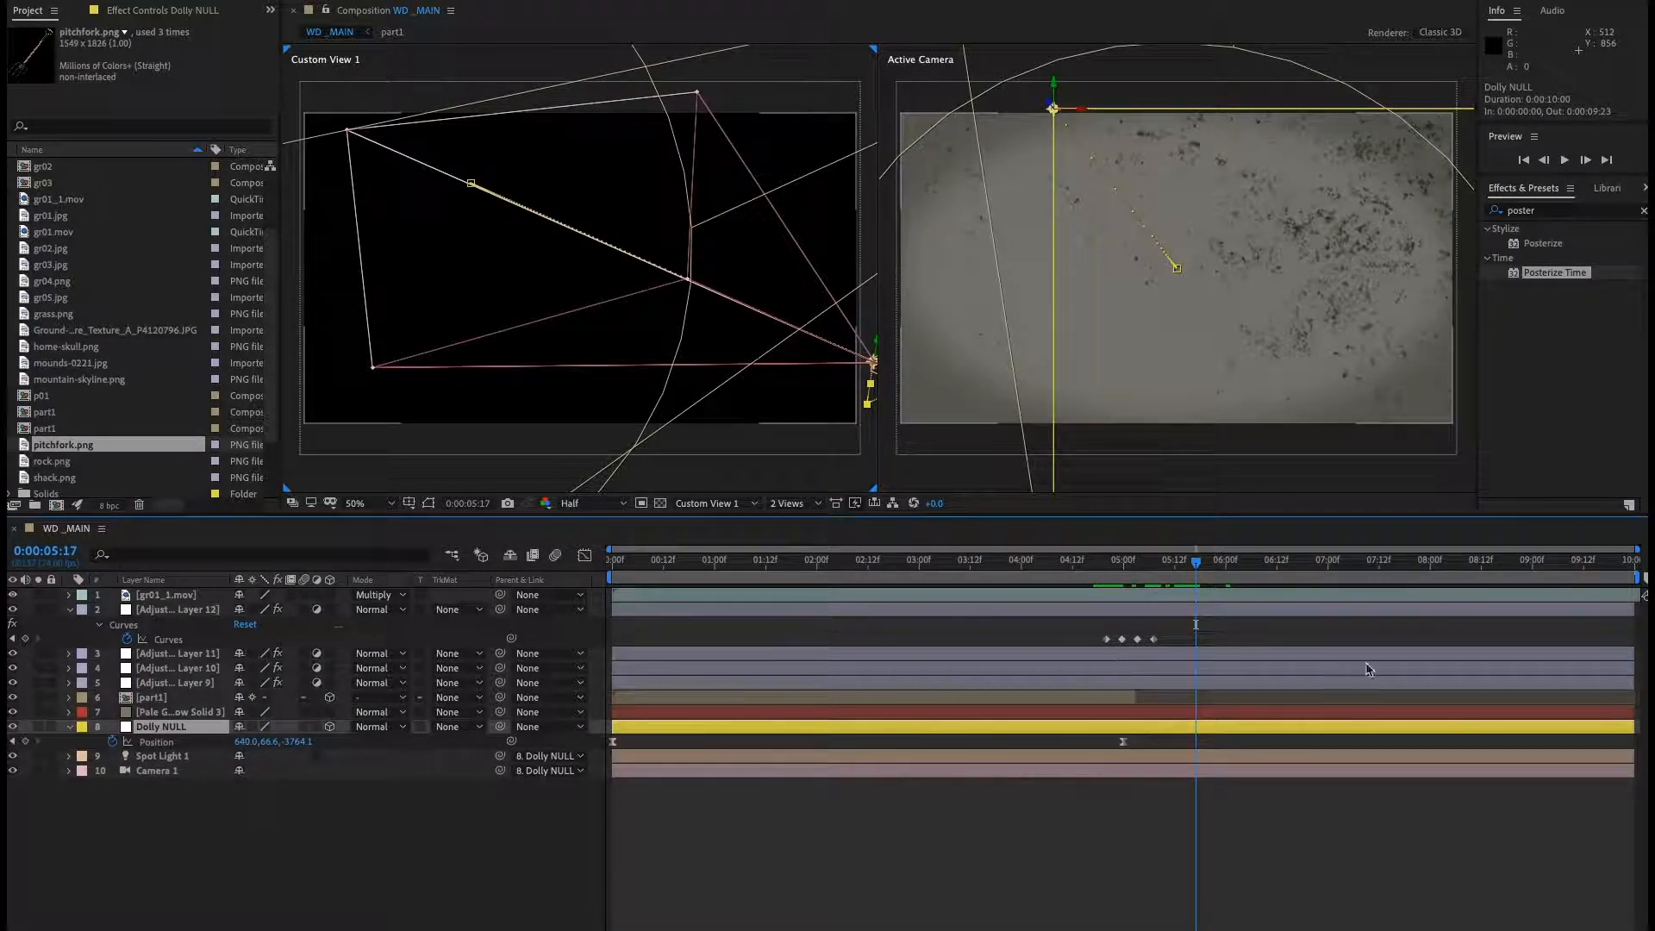
left_click_drag(1198, 563, 1123, 596)
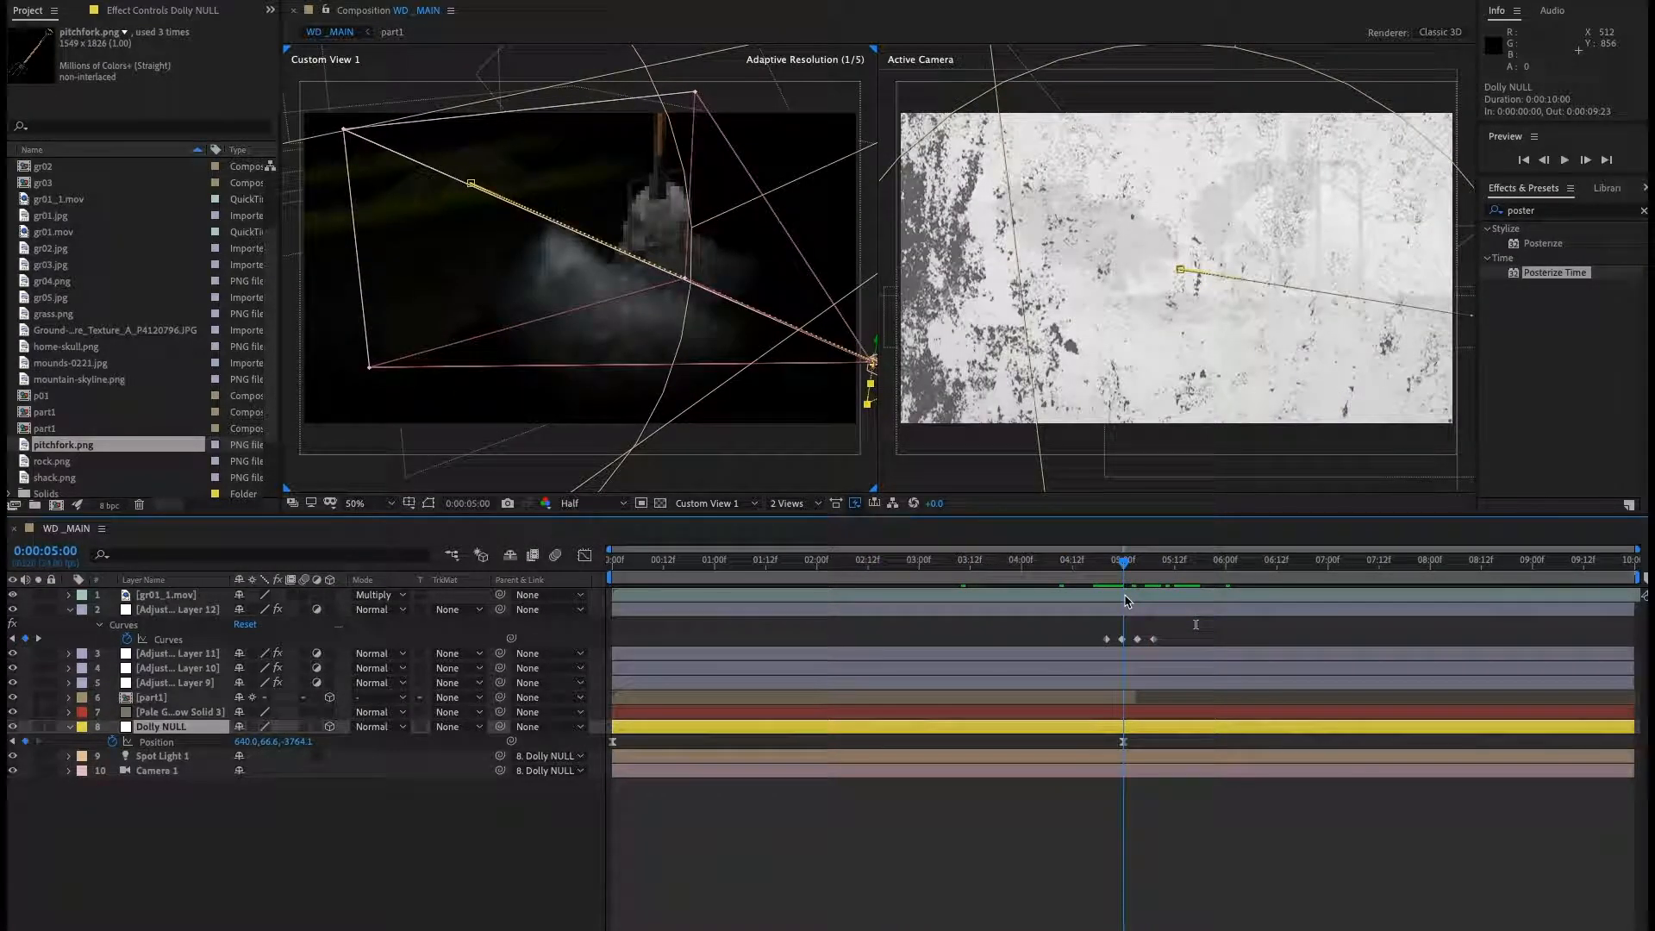
left_click(52, 551)
type("9")
key("Return")
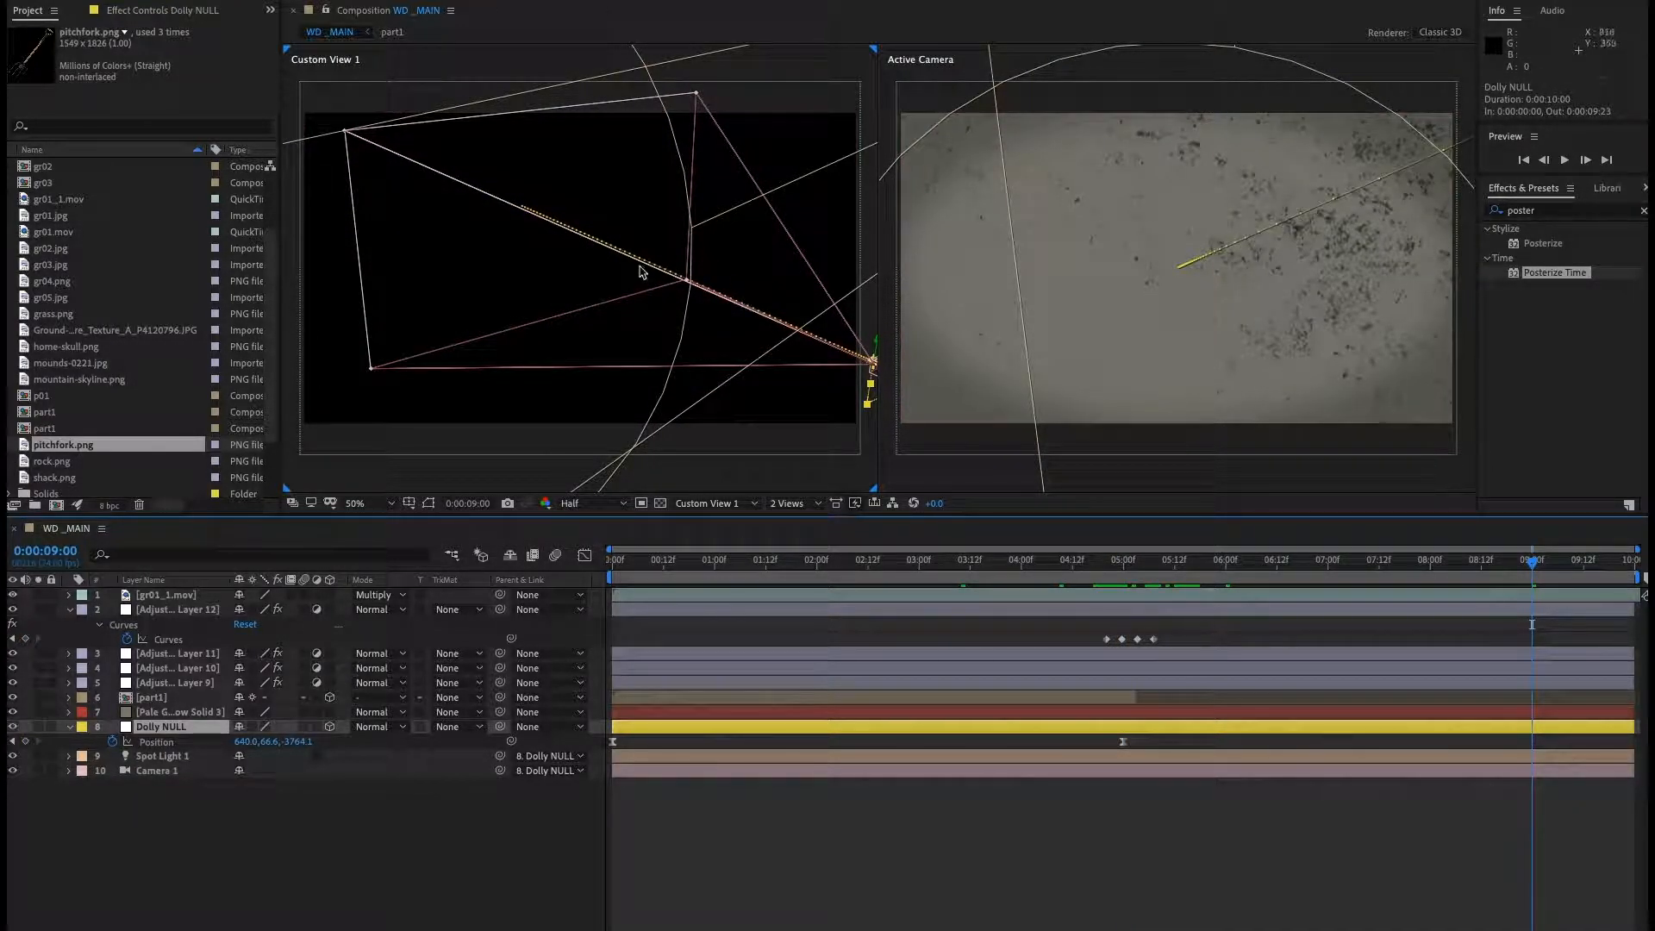
left_click_drag(648, 235, 561, 357)
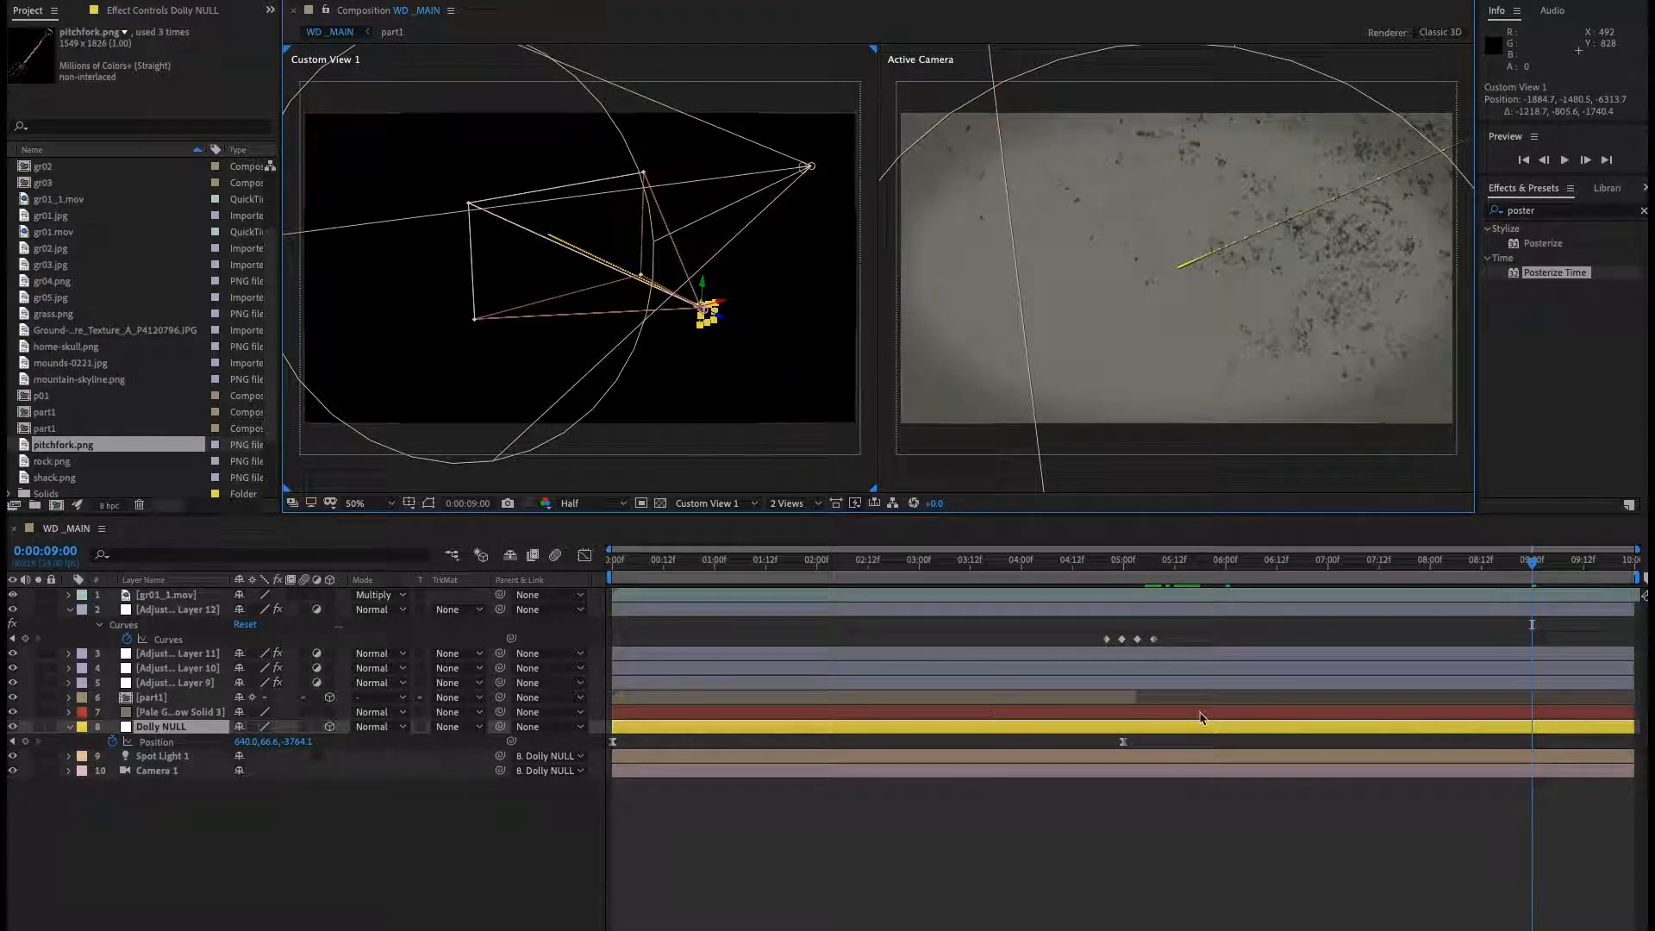
Extend the part1 layer's out point to about 0:00:07:12, then undo the layer time change.
left_click_drag(1136, 697, 1379, 698)
left_click(1221, 561)
left_click_drag(1224, 564, 1215, 564)
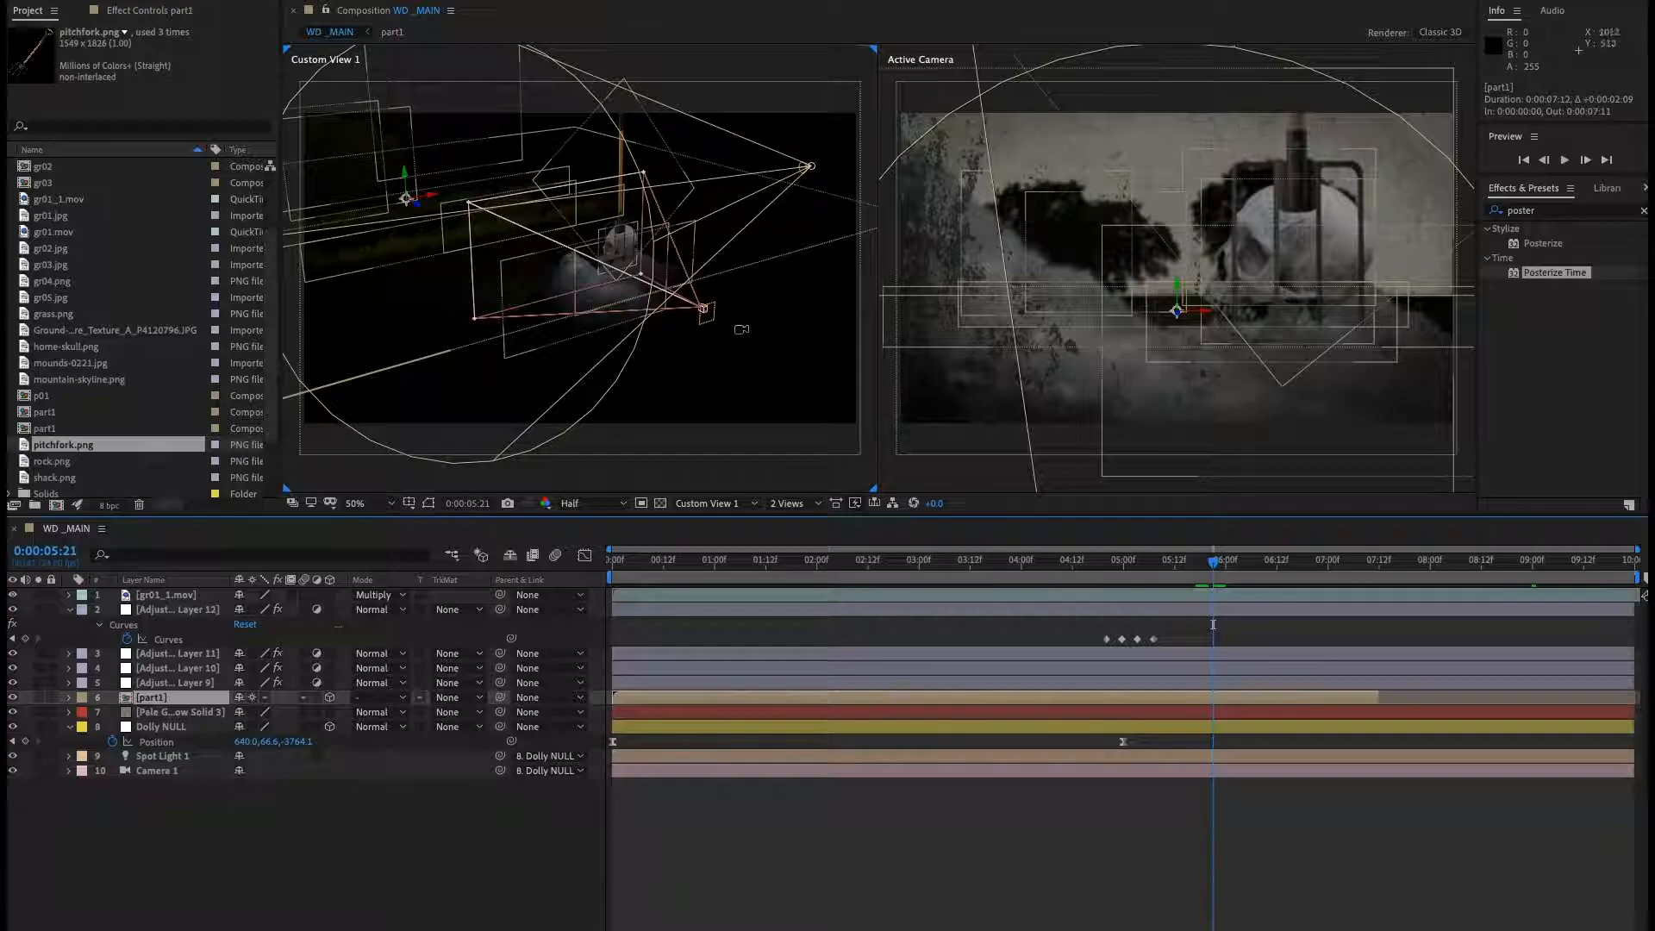
key("ctrl+z")
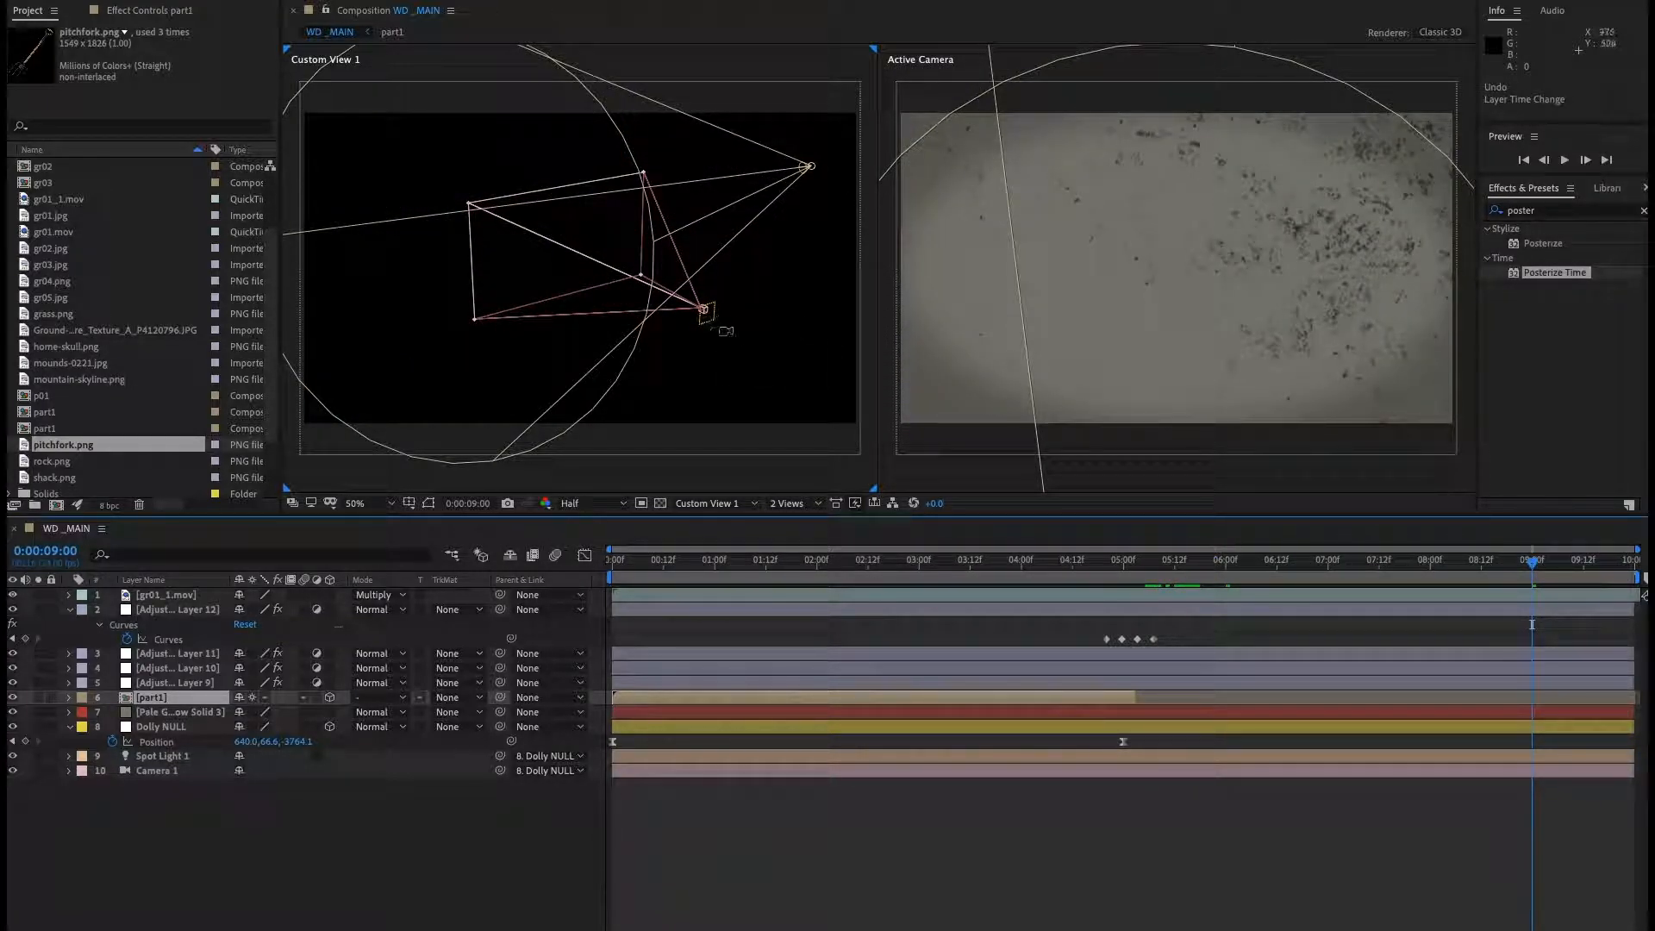
Add shack.png from the project items into the composition above the part1 layer.
scroll(104, 376, "down", 3)
left_click(69, 412)
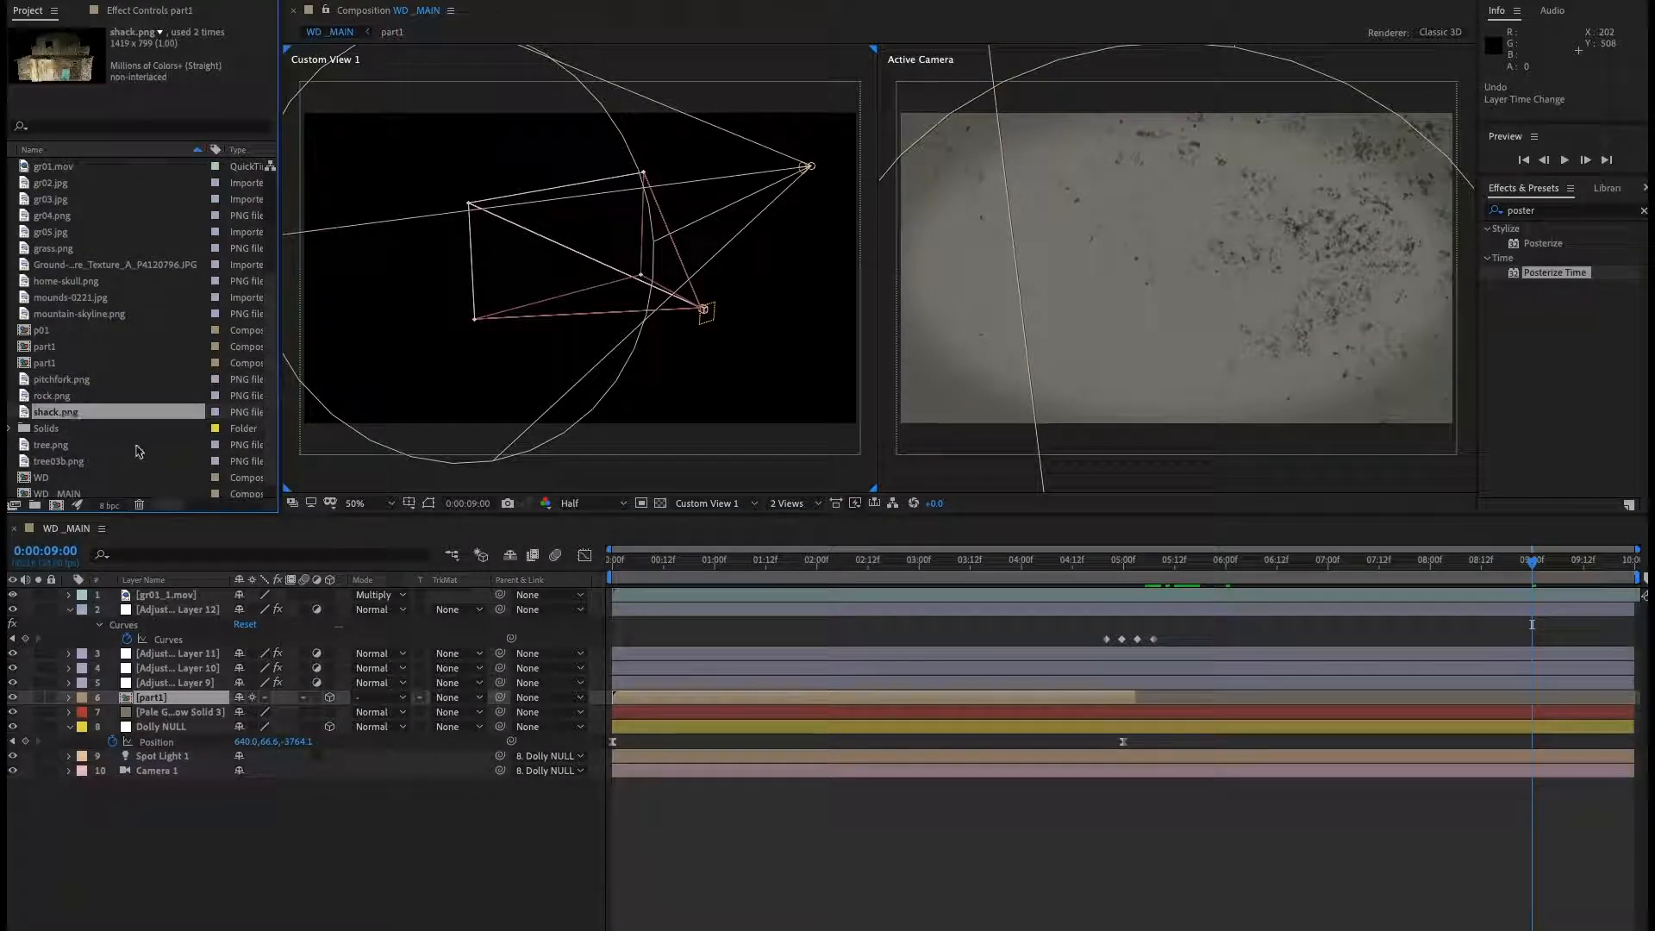
left_click_drag(56, 418, 168, 692)
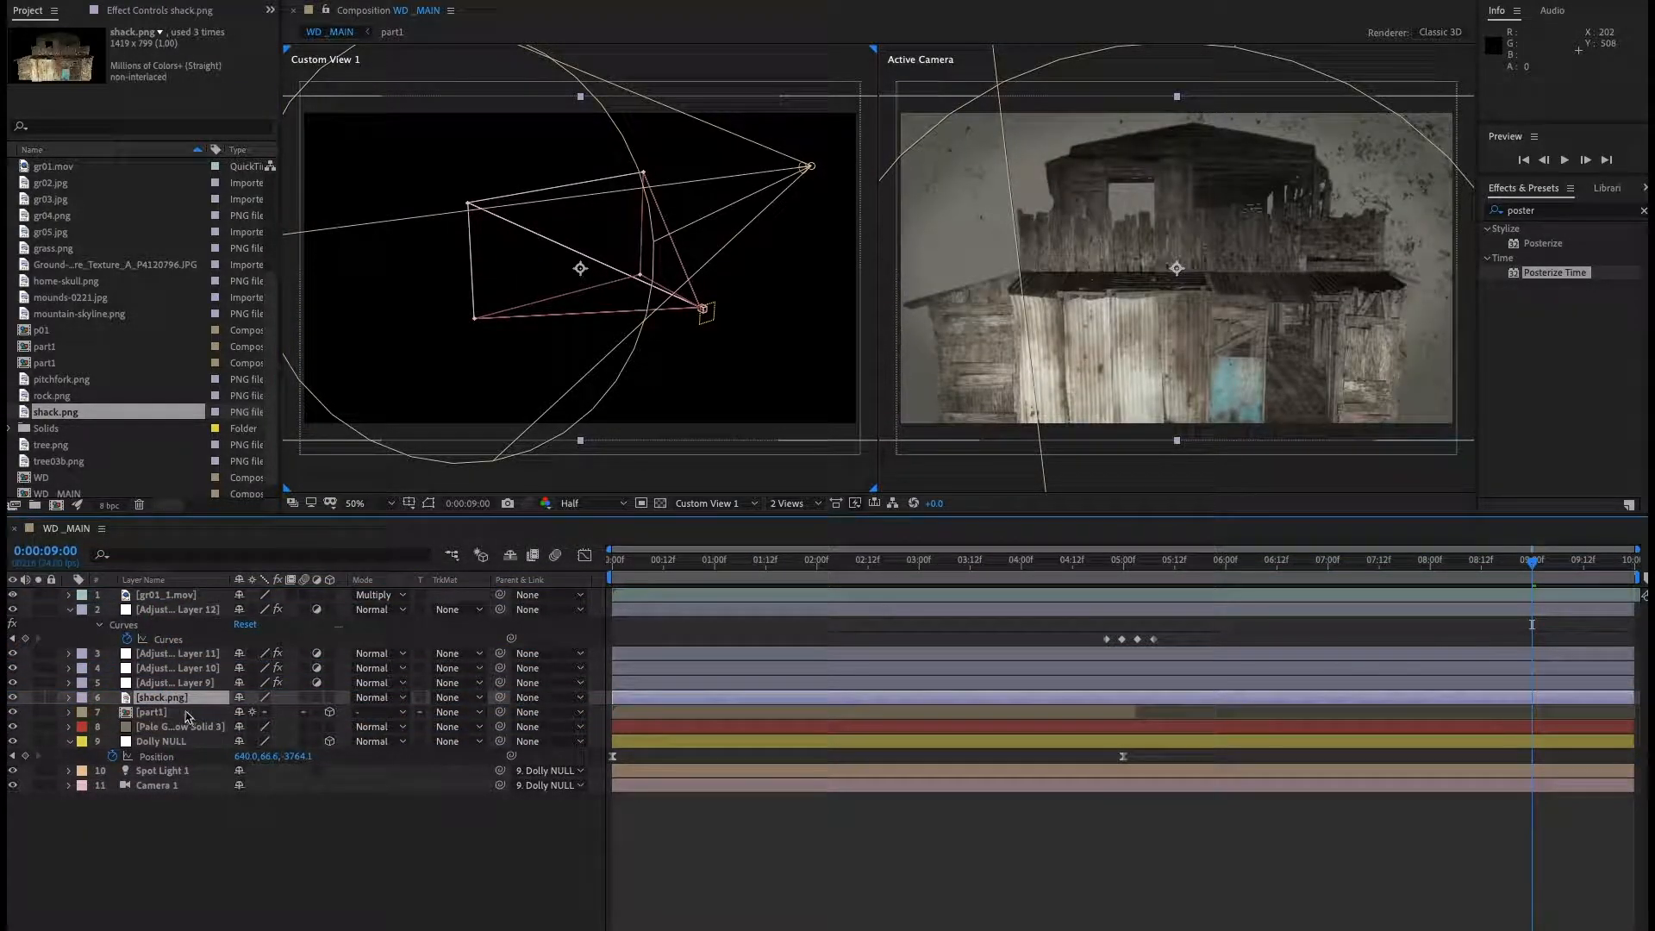
Open the shack layer and move its anchor point down to the base of the building.
double_click(184, 698)
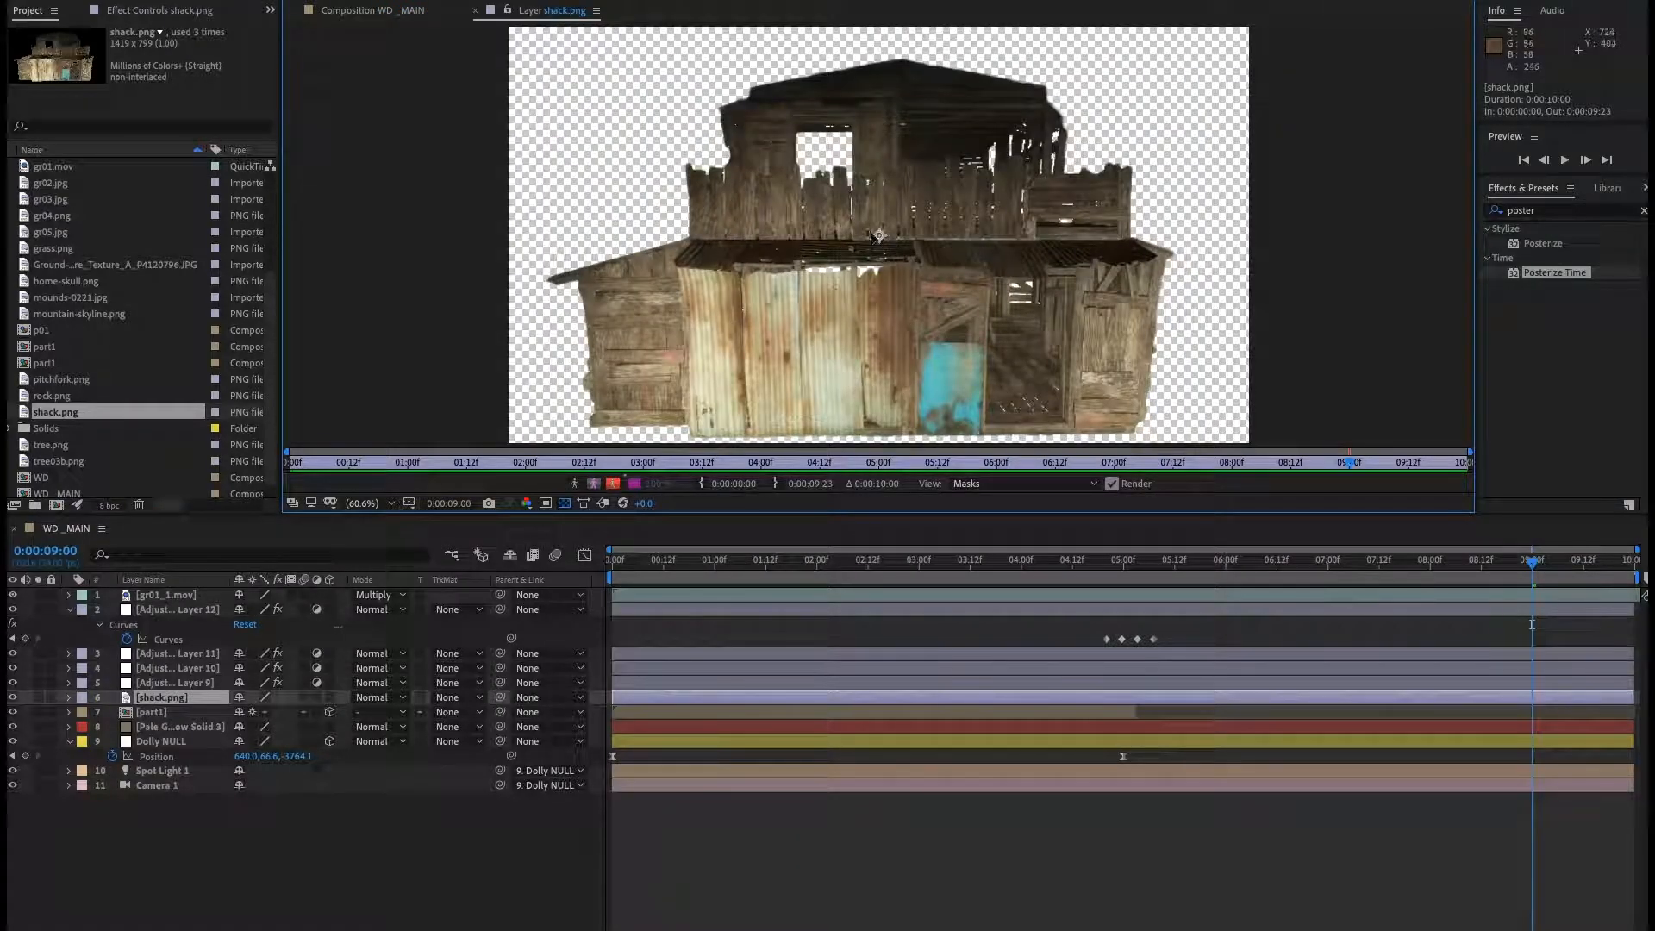
left_click_drag(871, 237, 888, 405)
left_click(475, 10)
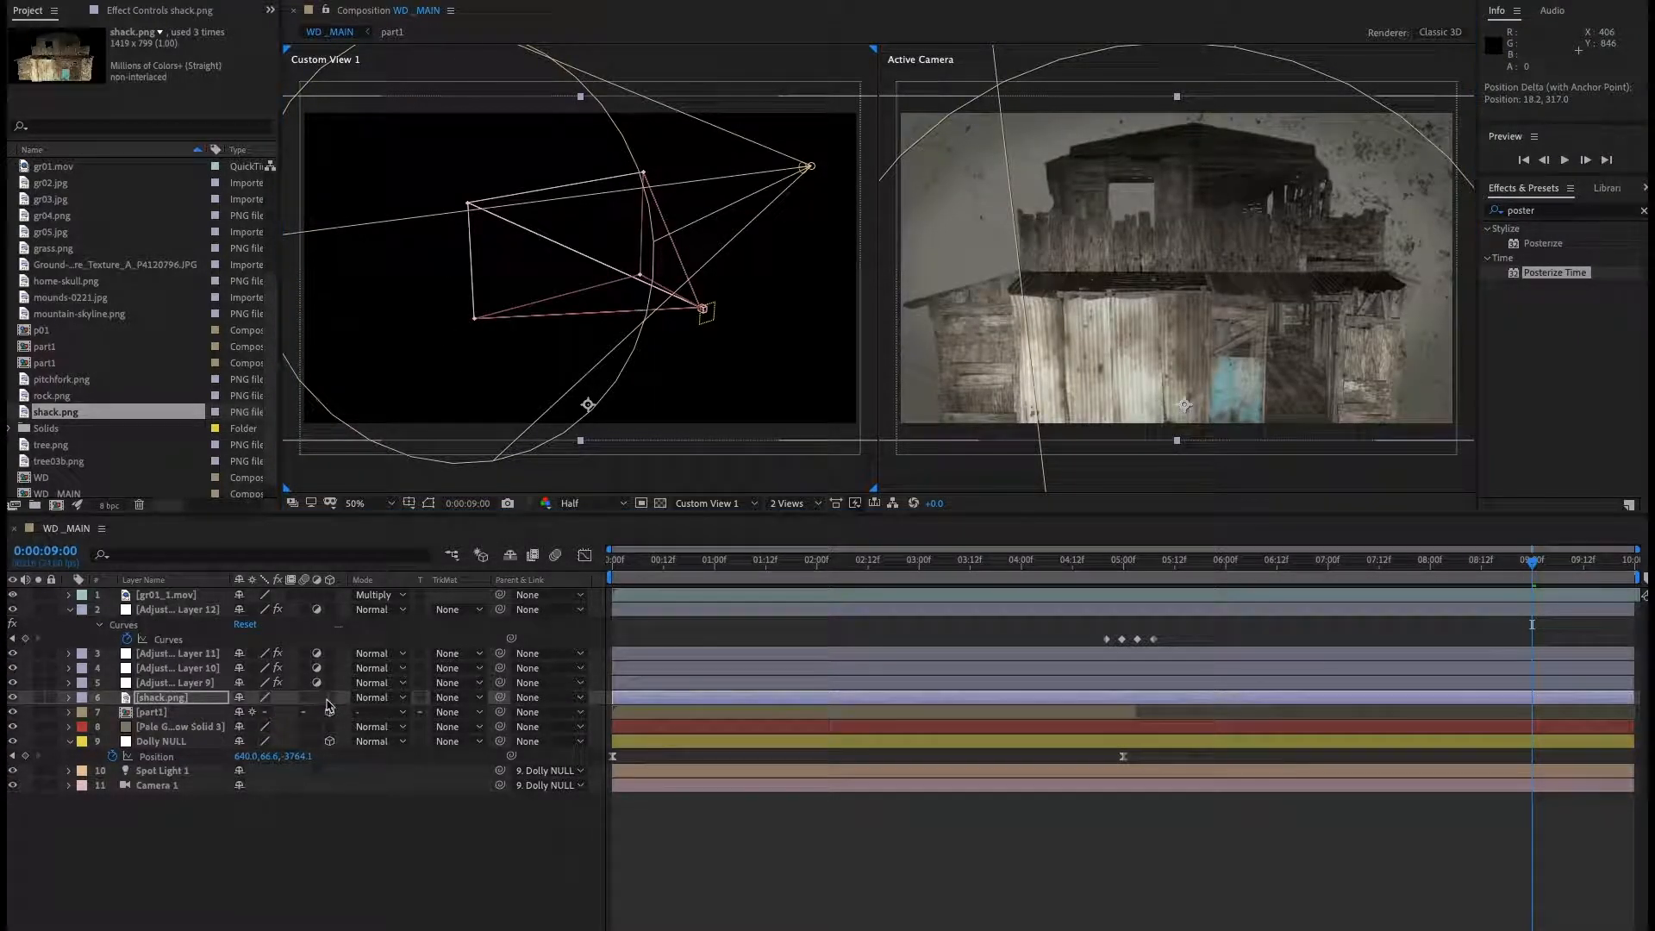
Make the shack a 3D layer and push it back to about -3053 on the Z axis.
left_click(330, 697)
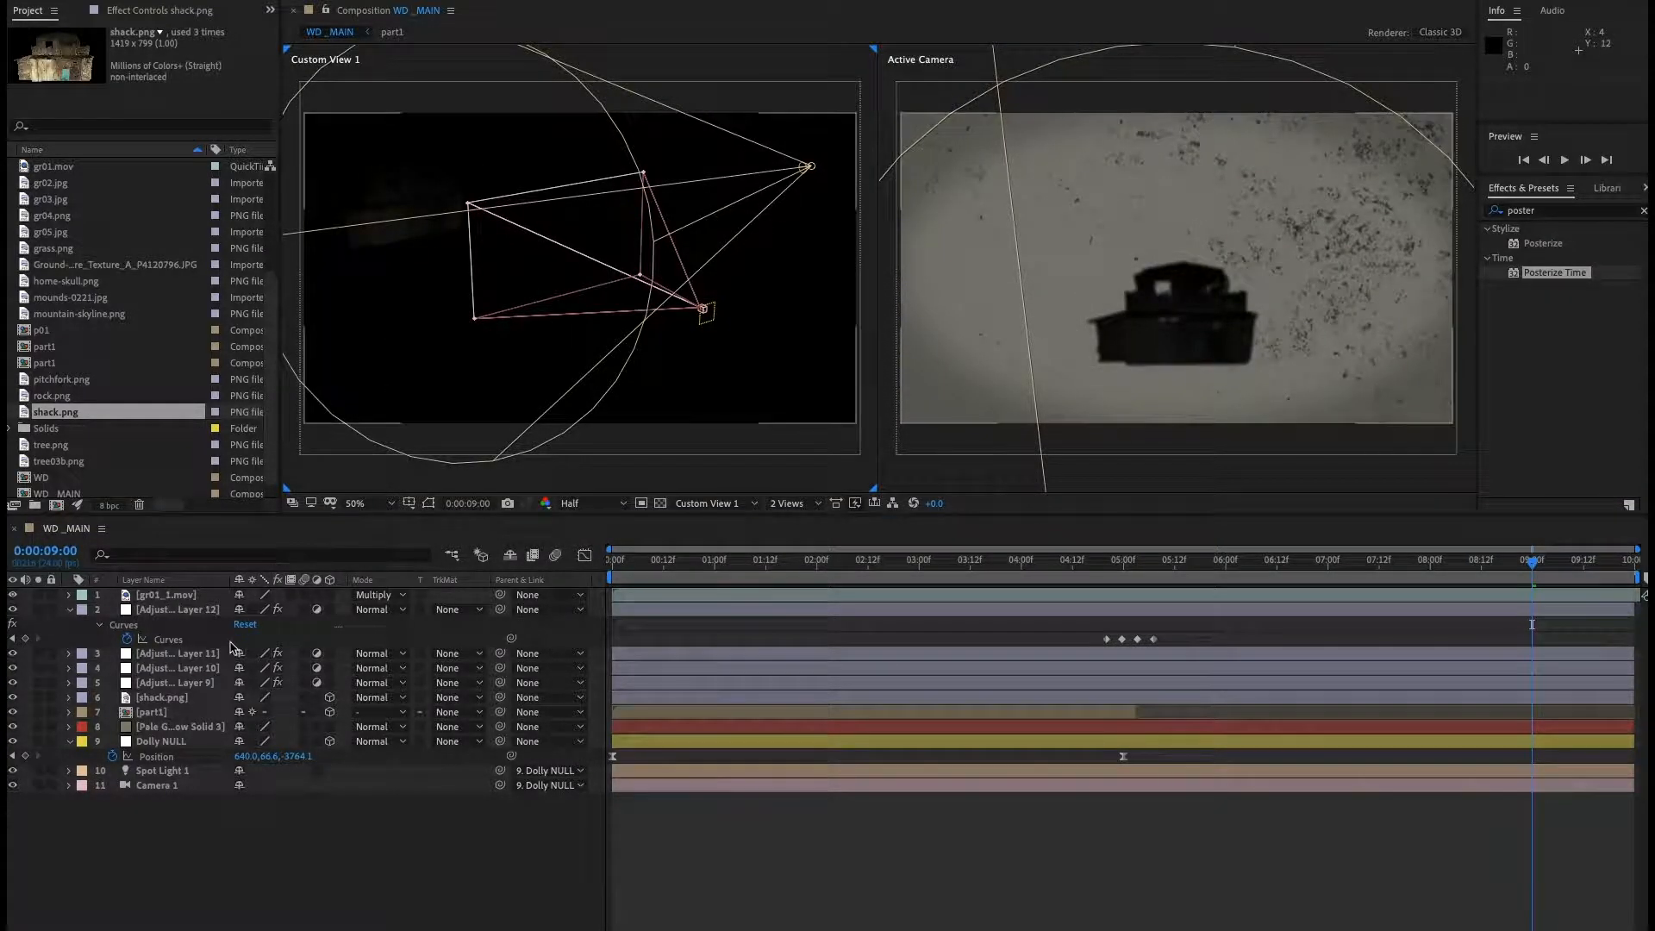
left_click(182, 700)
left_click_drag(428, 250, 617, 360)
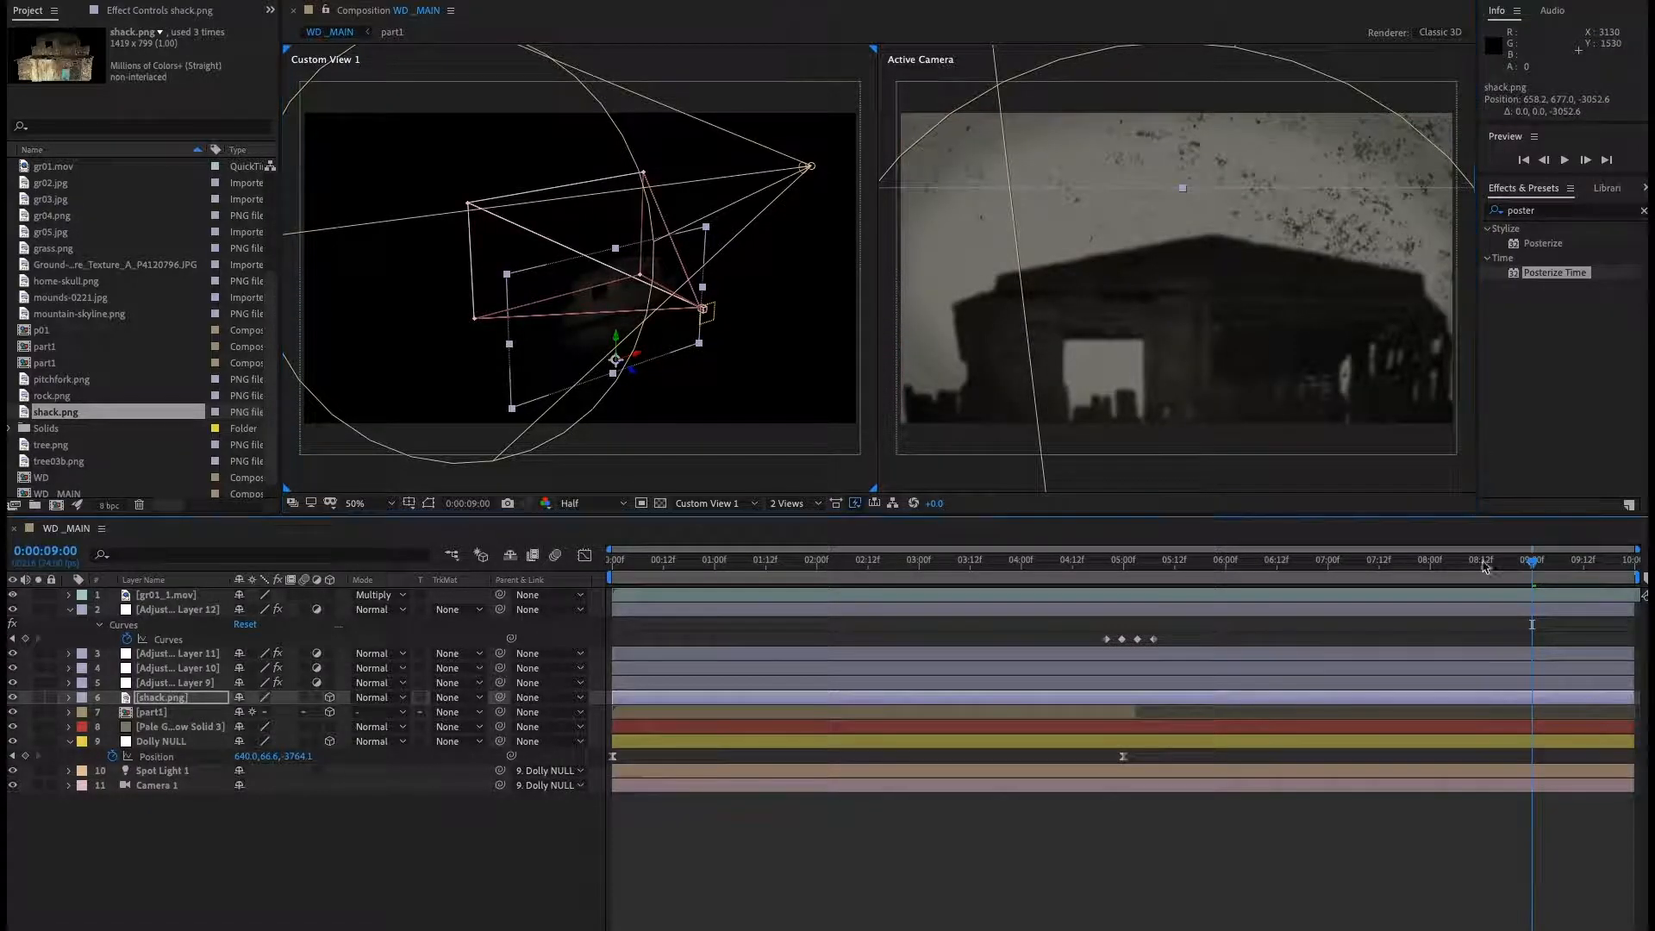
At 0:00:09:00, set the Dolly NULL's Position Z to about -4698.1, adding a keyframe.
left_click_drag(1533, 565, 1149, 584)
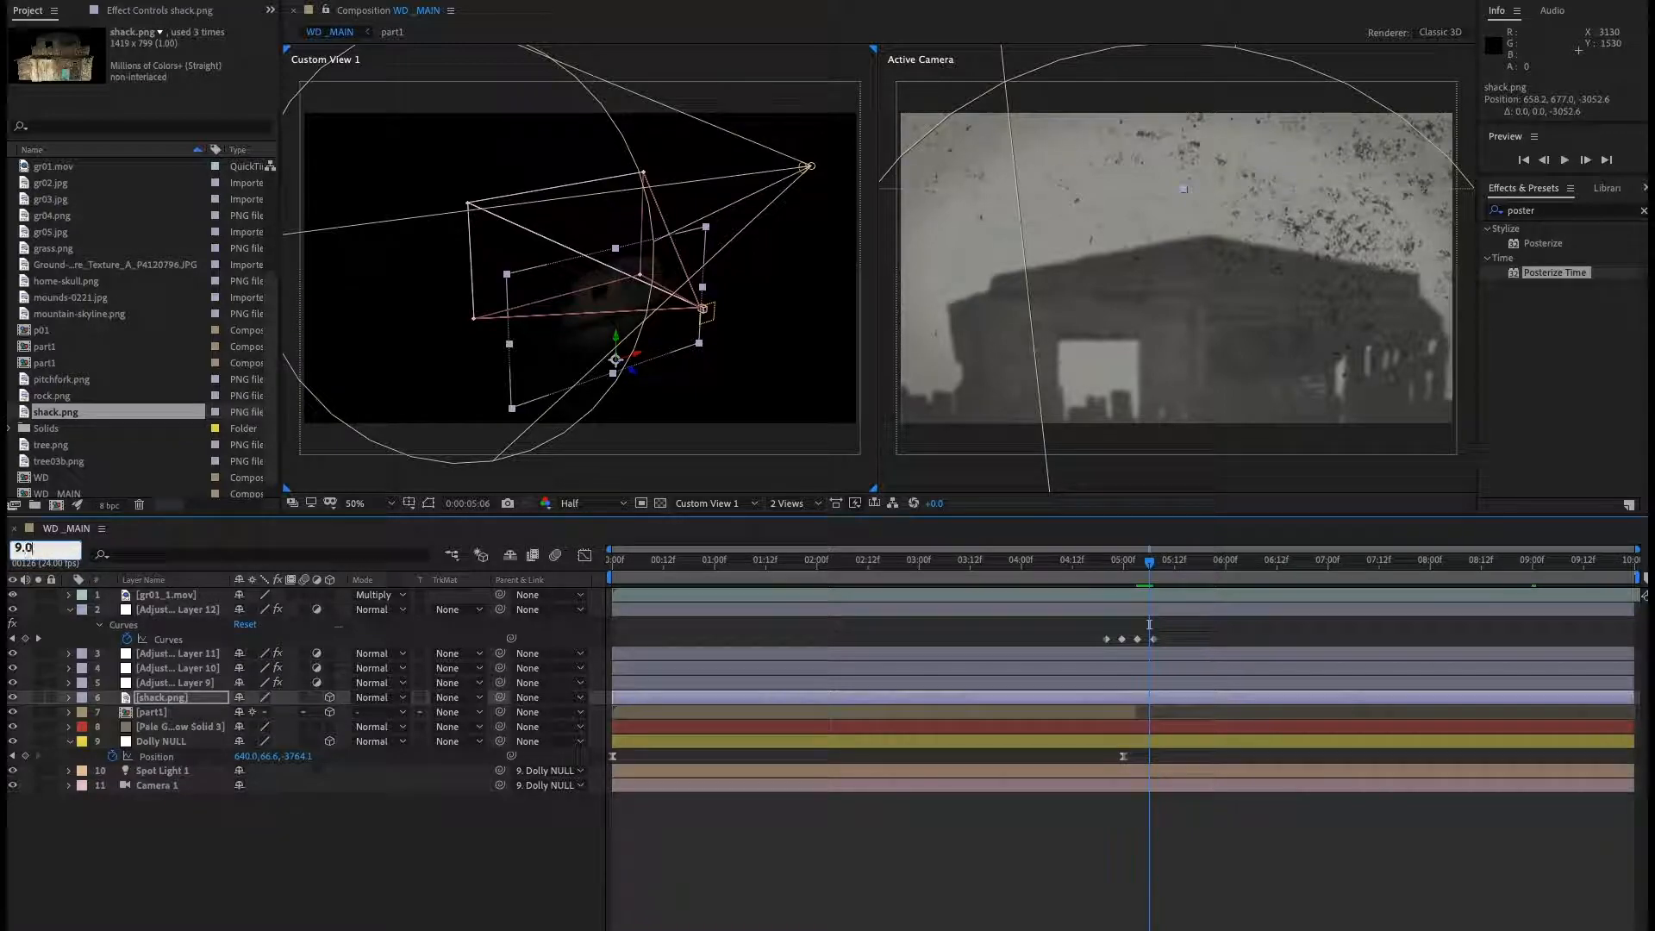
type("9.0")
key("Return")
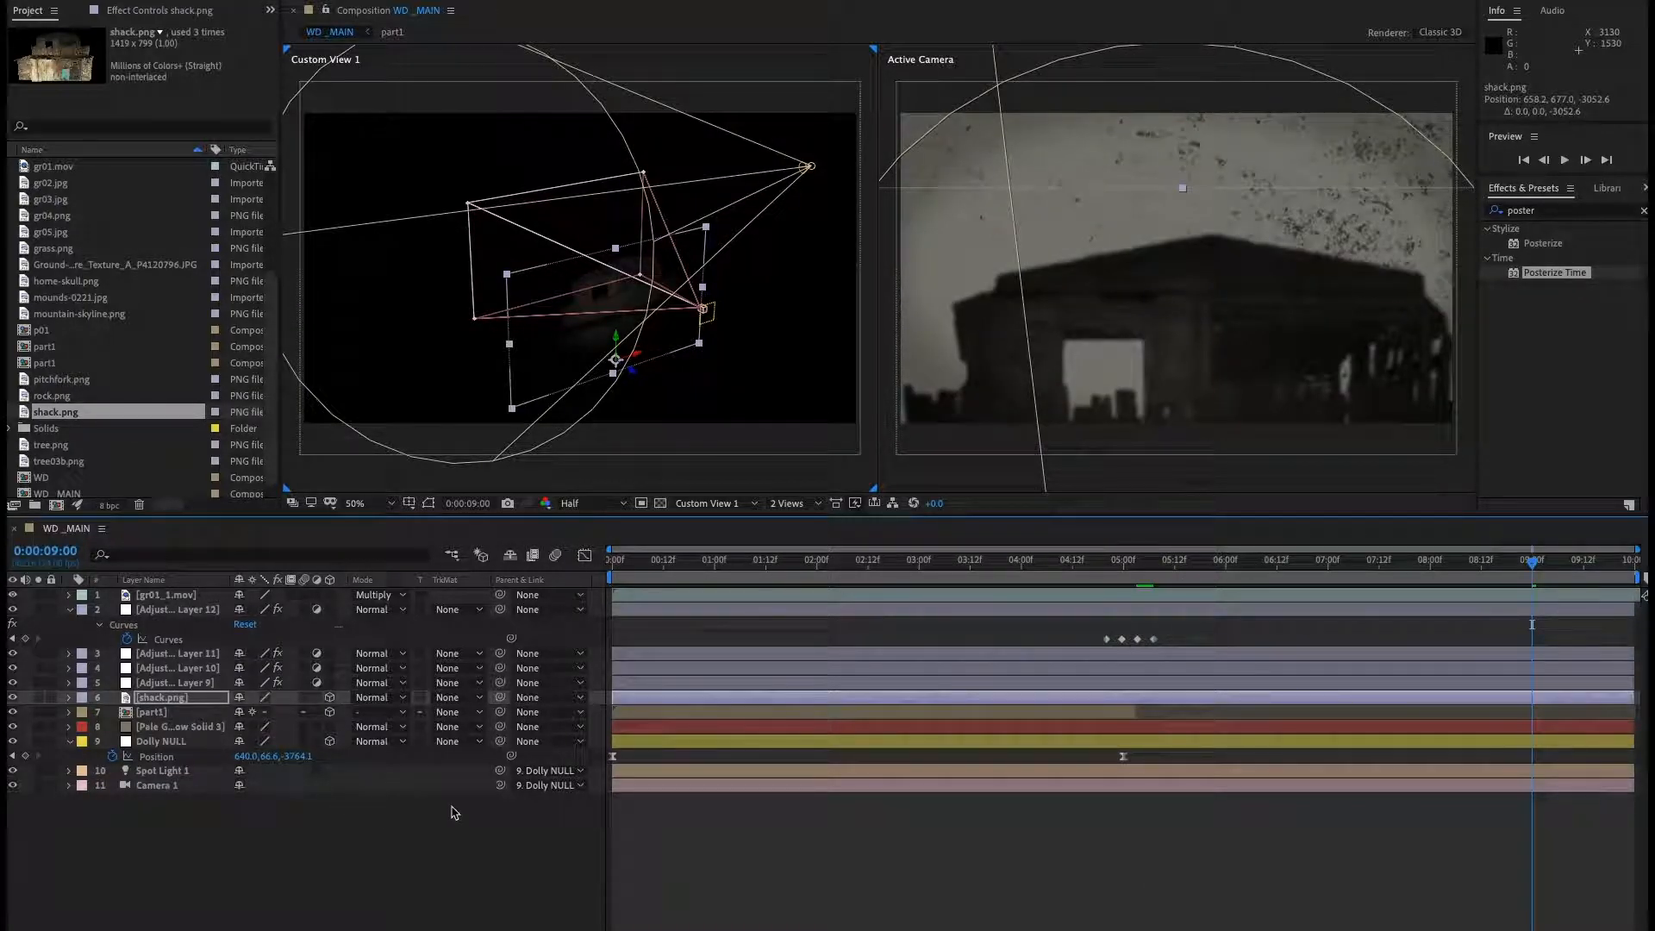
left_click_drag(301, 761, 231, 761)
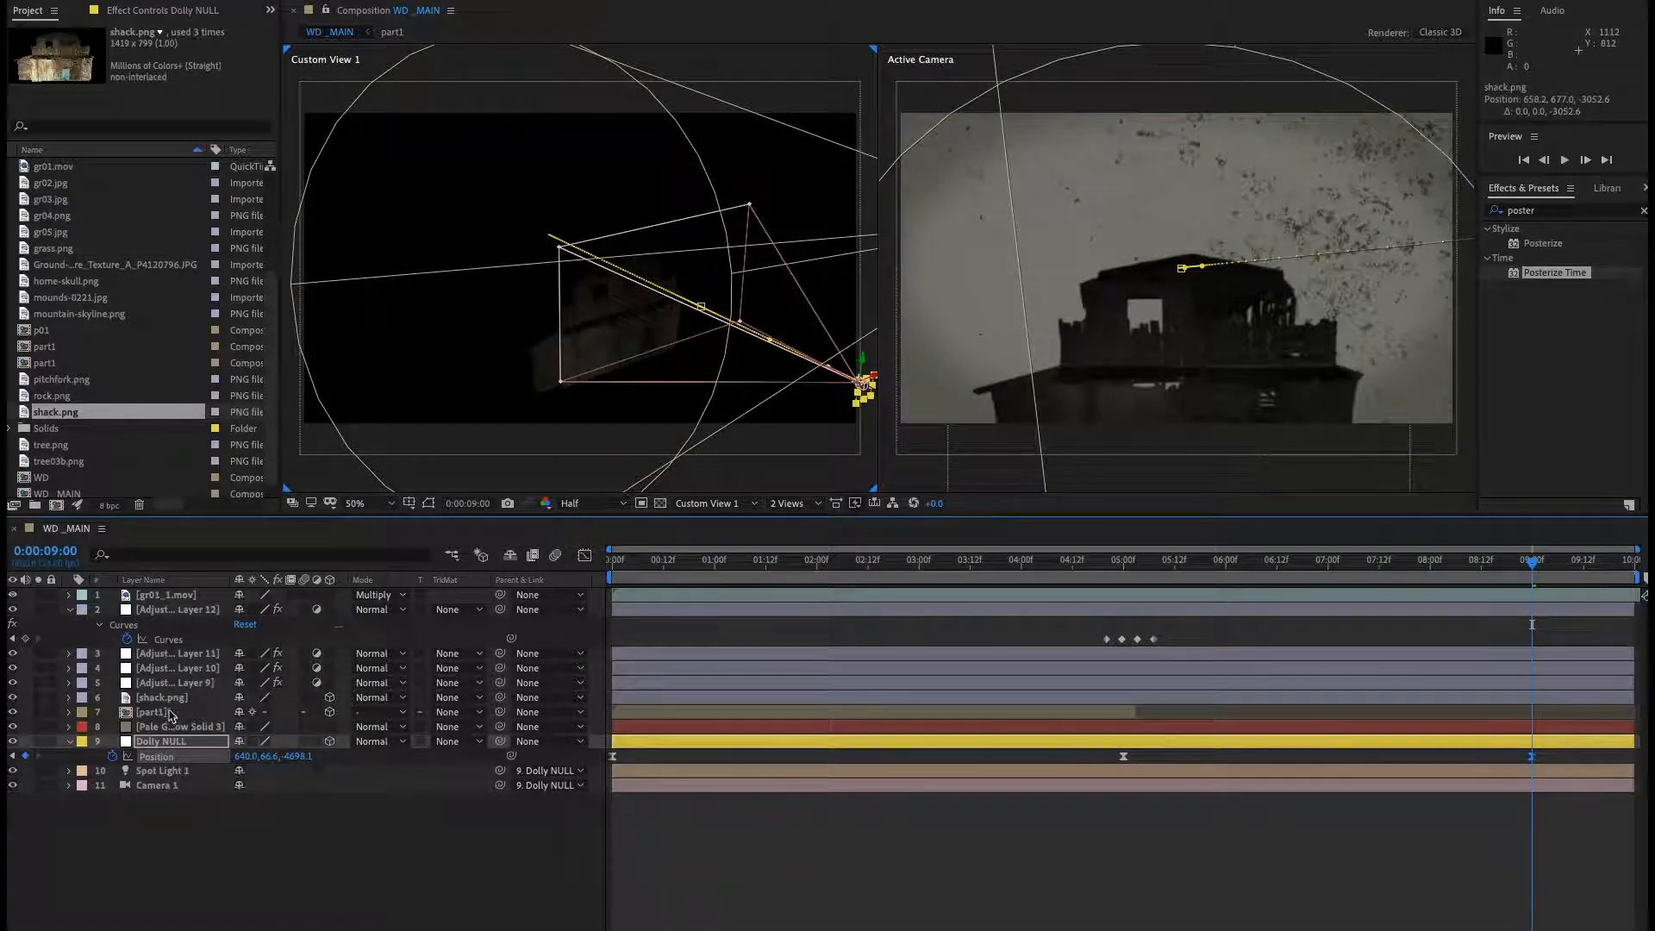
Move the shack to about 218, 393 in X and Y, and scale it to 144%.
left_click(162, 698)
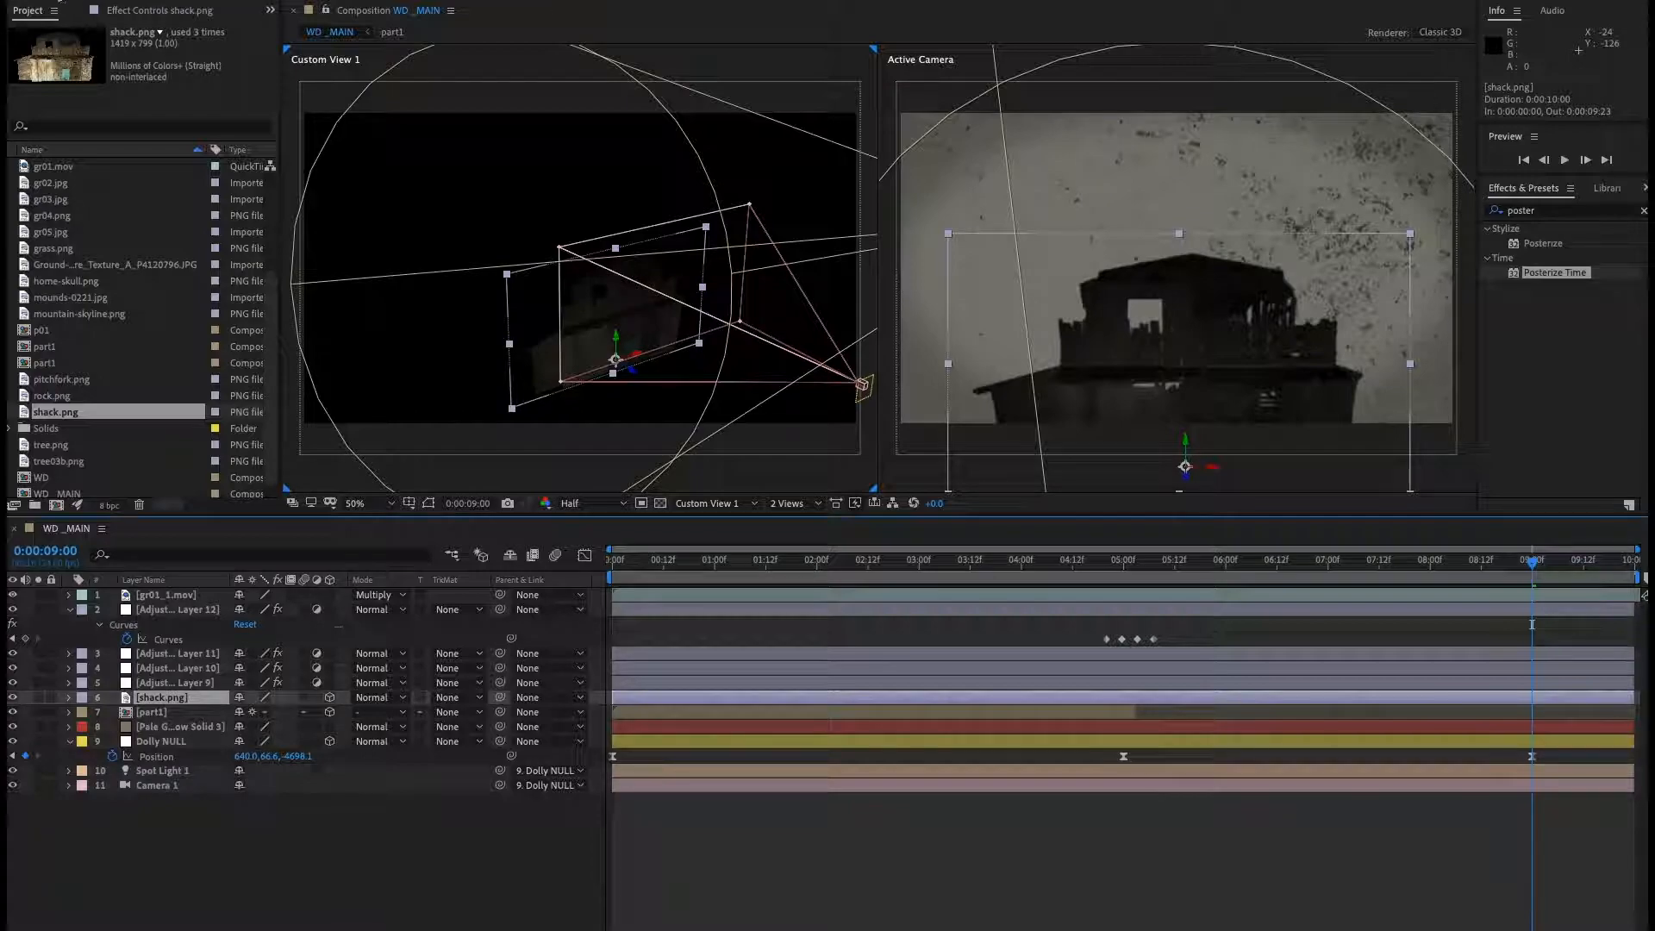
left_click_drag(619, 348, 570, 339)
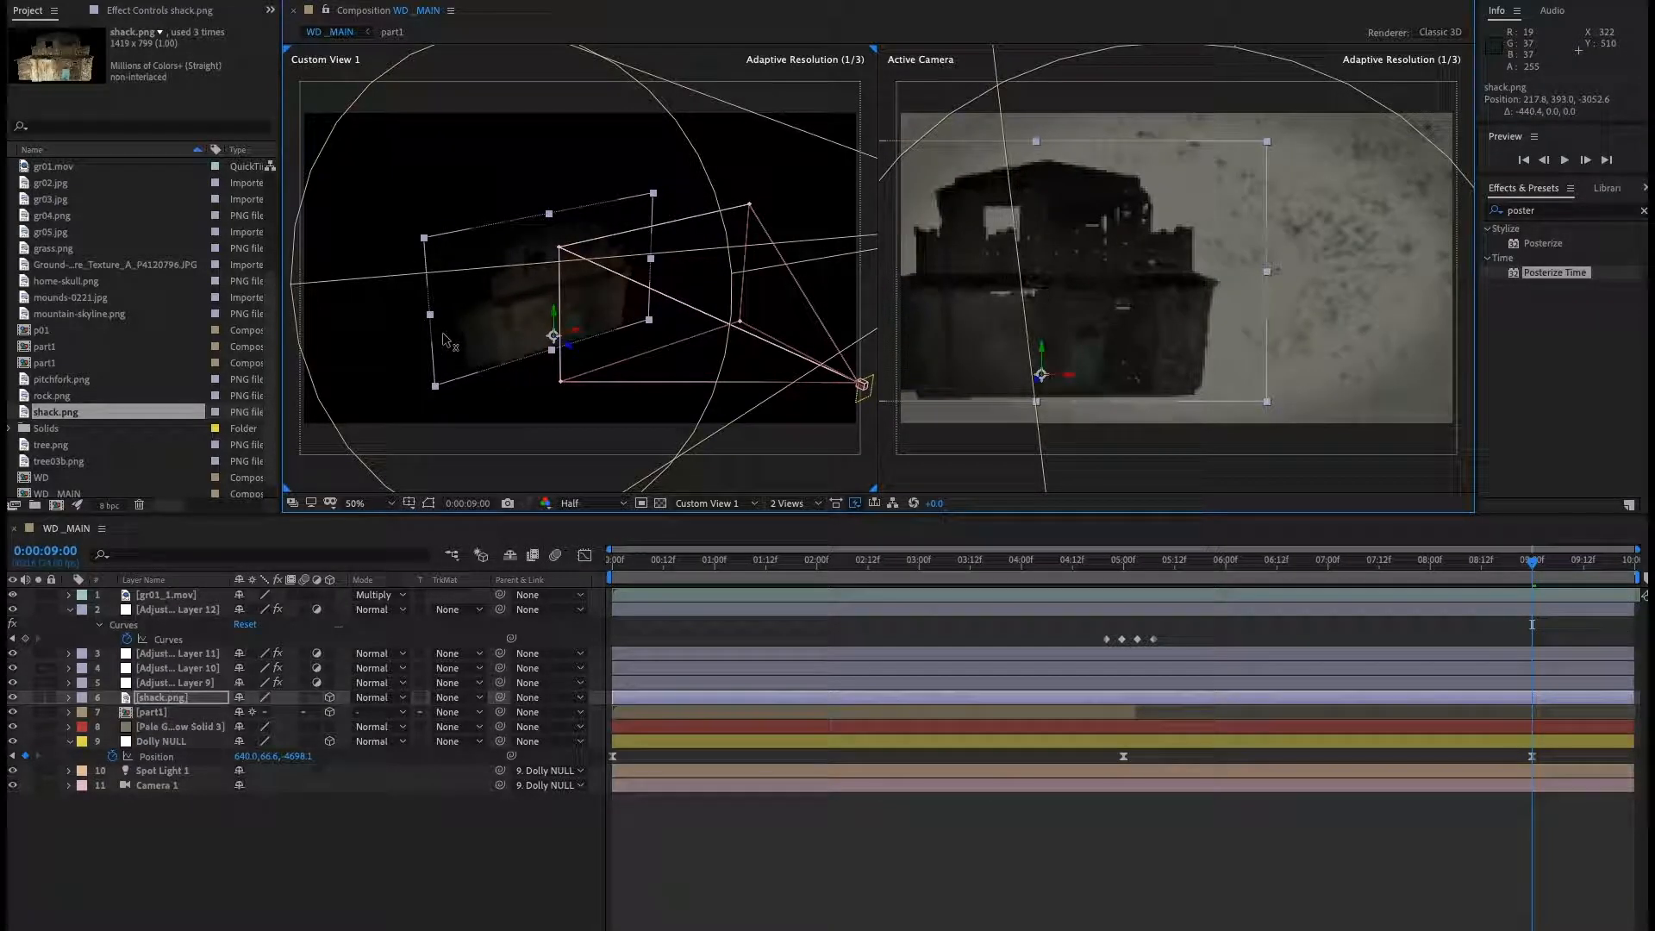
left_click(143, 702)
key("s")
left_click_drag(302, 713, 352, 713)
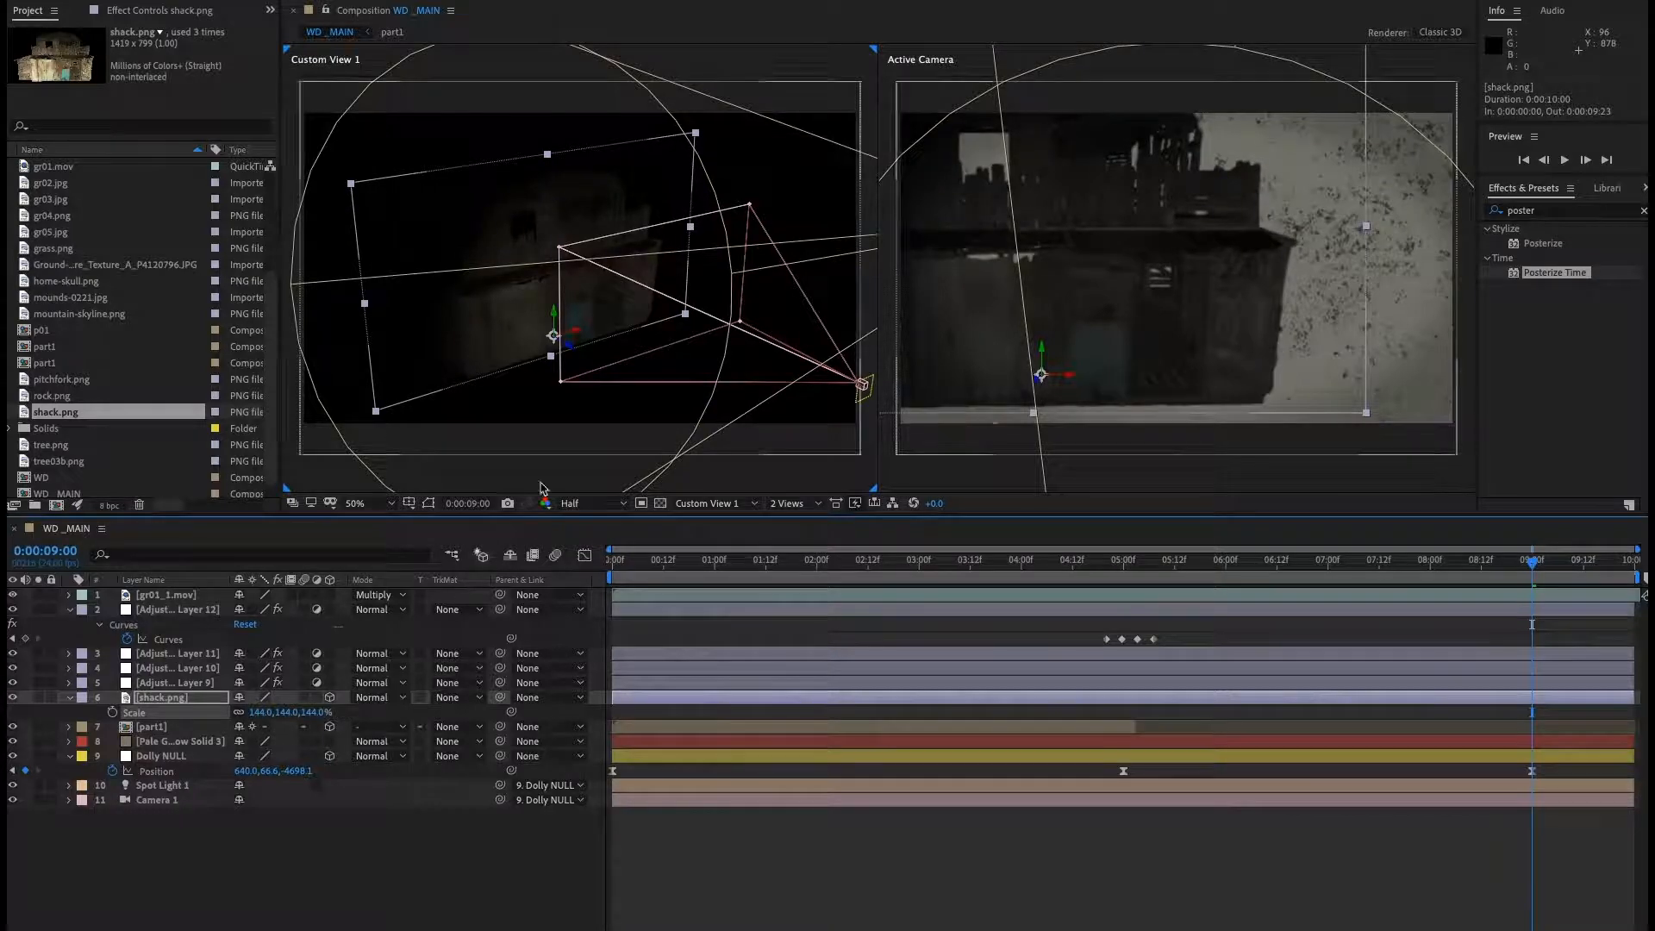
Lower the shack to about 595 on the Y axis and preview the animation around 0:00:04:17.
left_click_drag(560, 316, 562, 405)
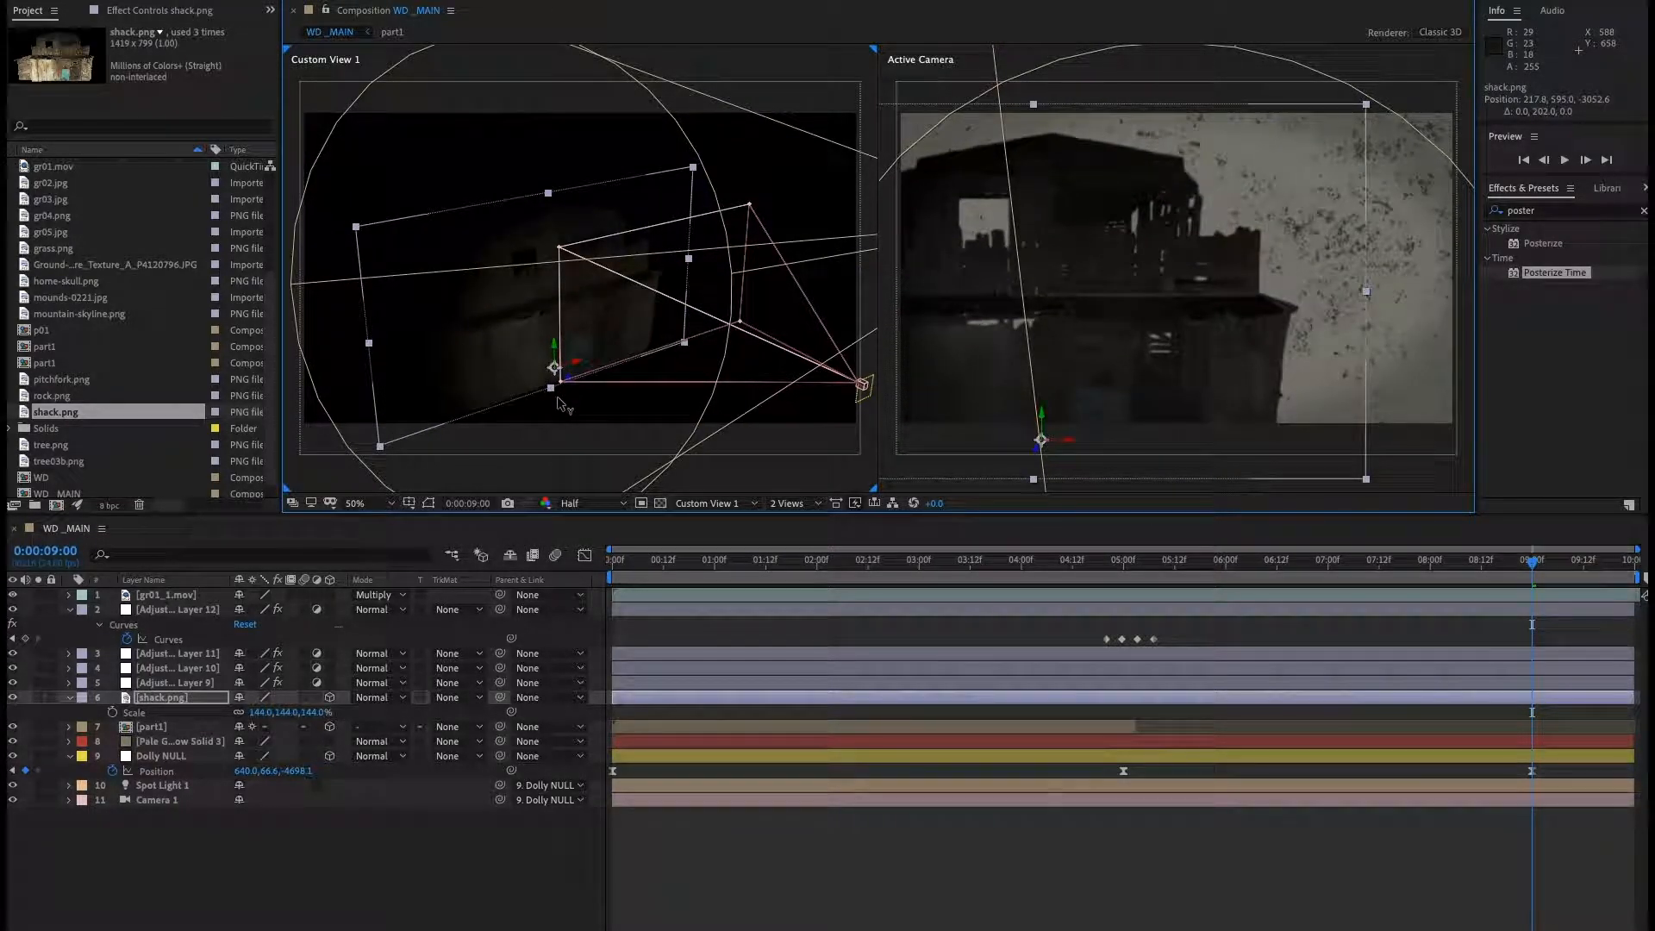
left_click(1092, 571)
key("space")
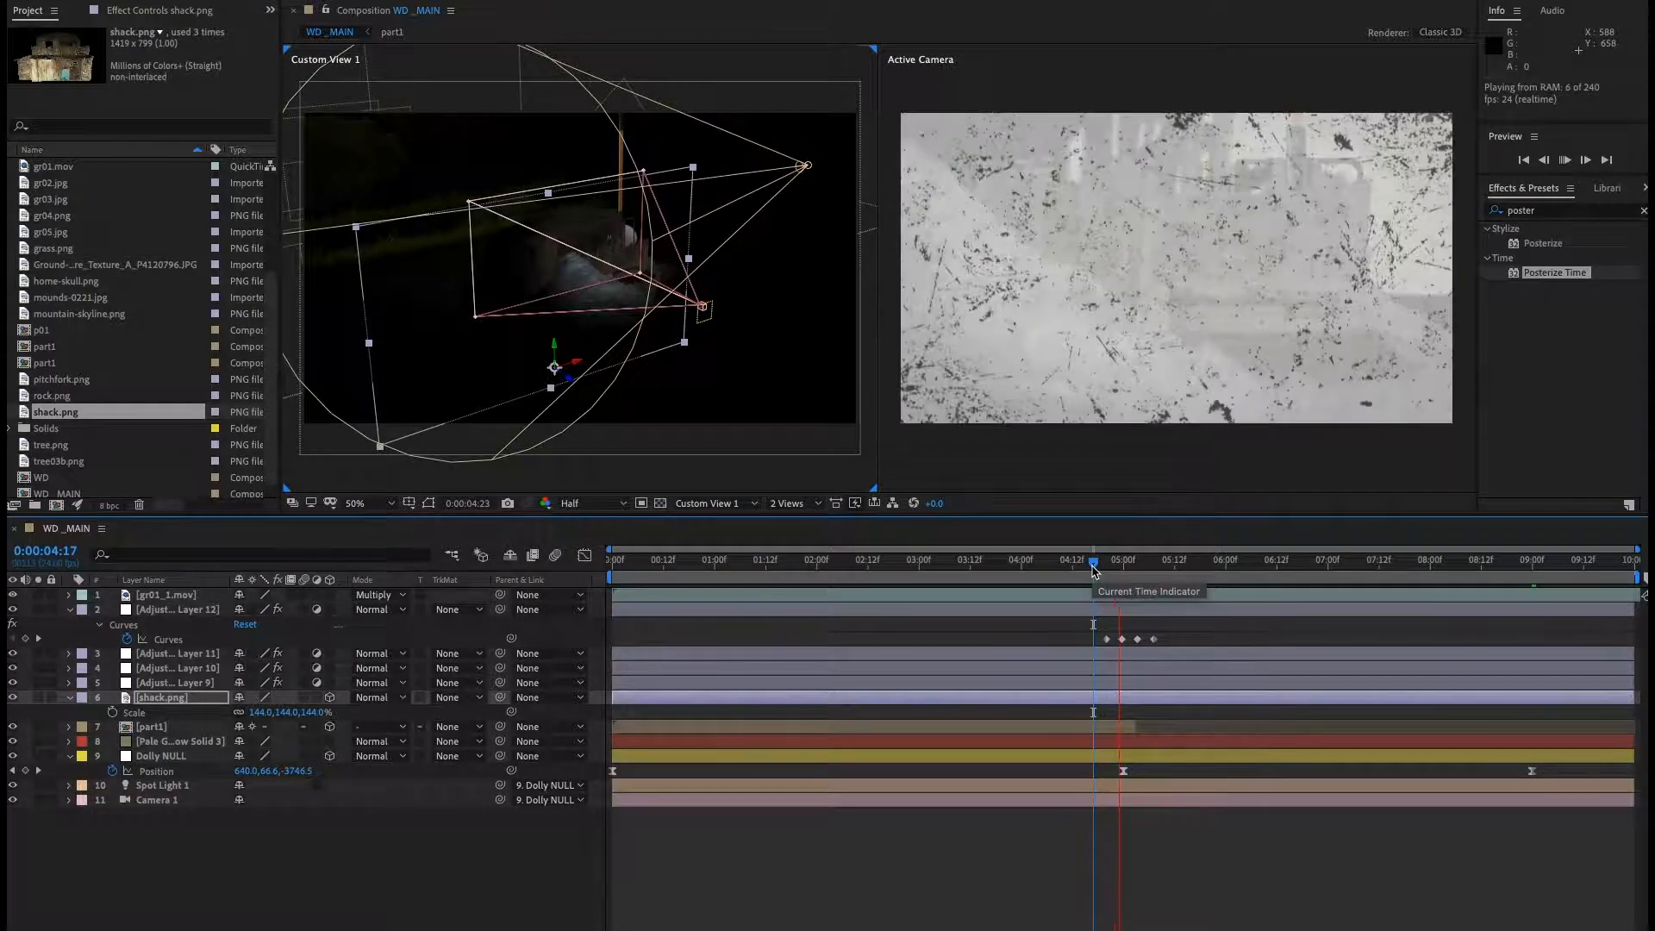
left_click(1090, 570)
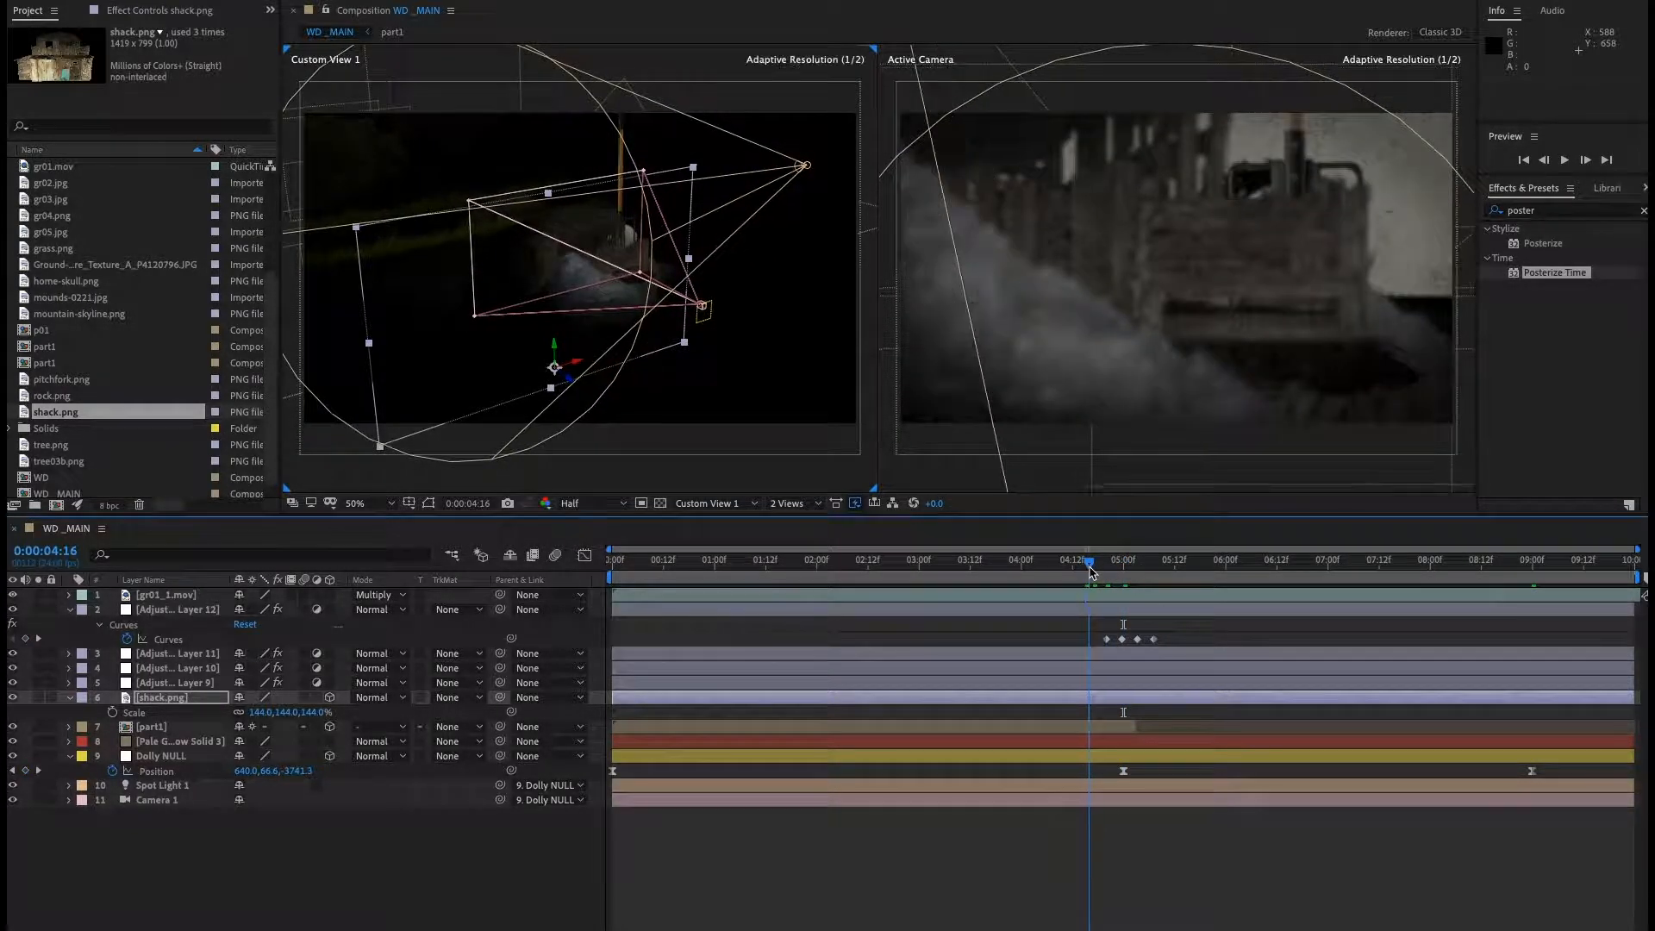
left_click_drag(1090, 570, 1078, 570)
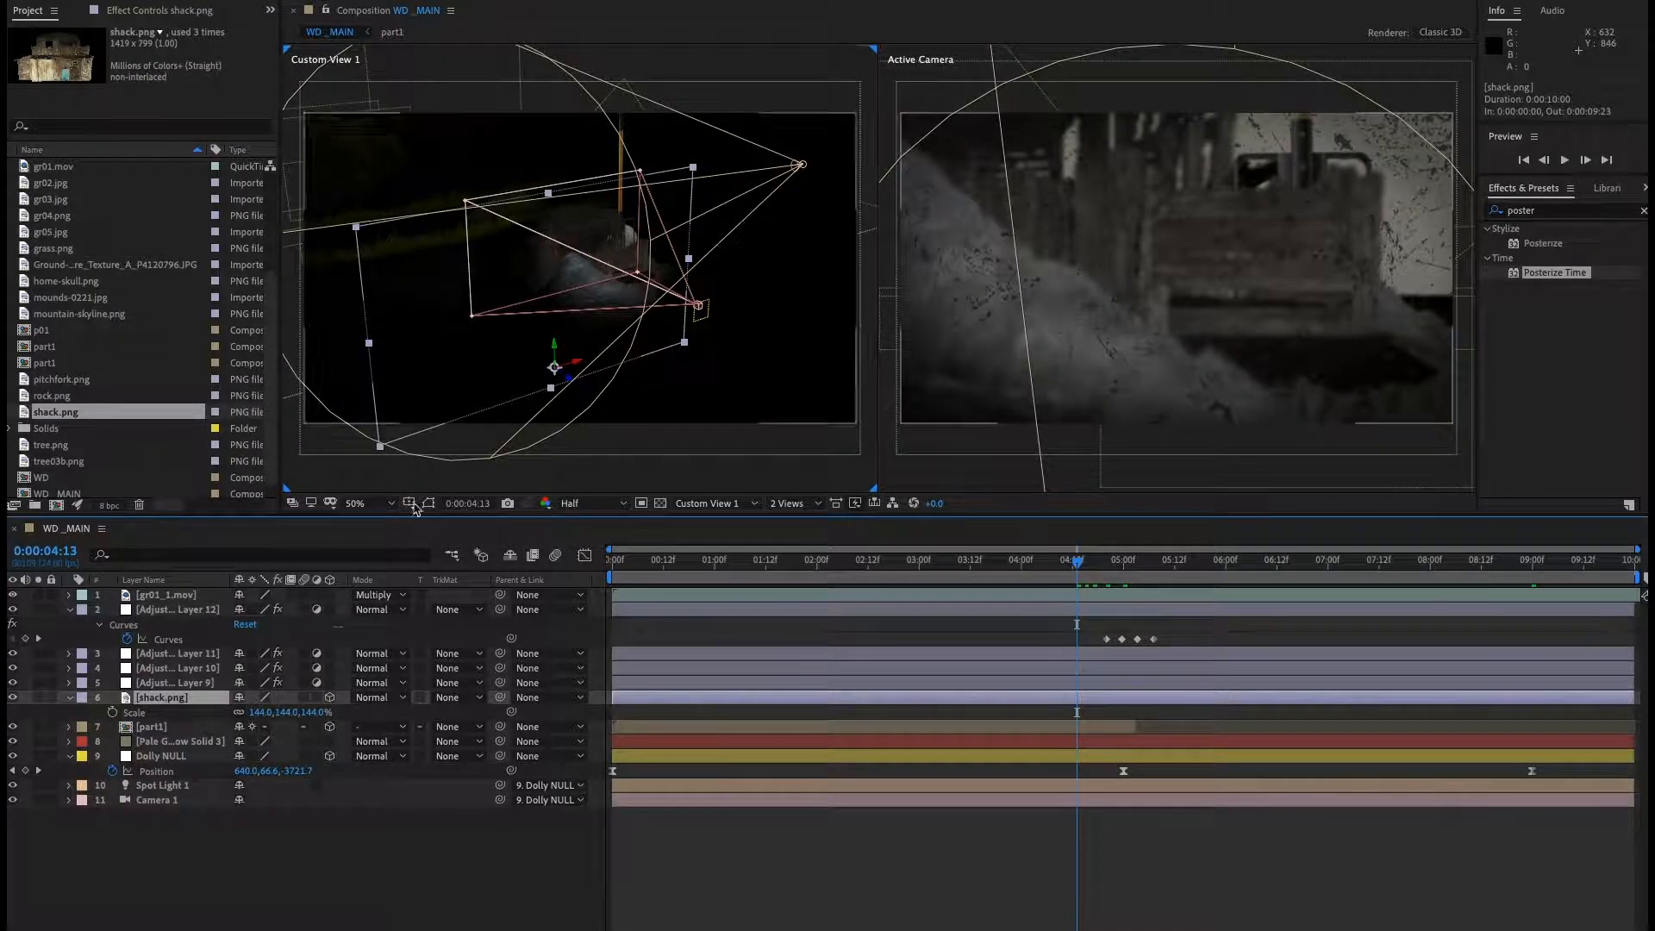
Push the shack further back to about -3698 on the Z axis and preview the result.
left_click_drag(573, 385, 817, 510)
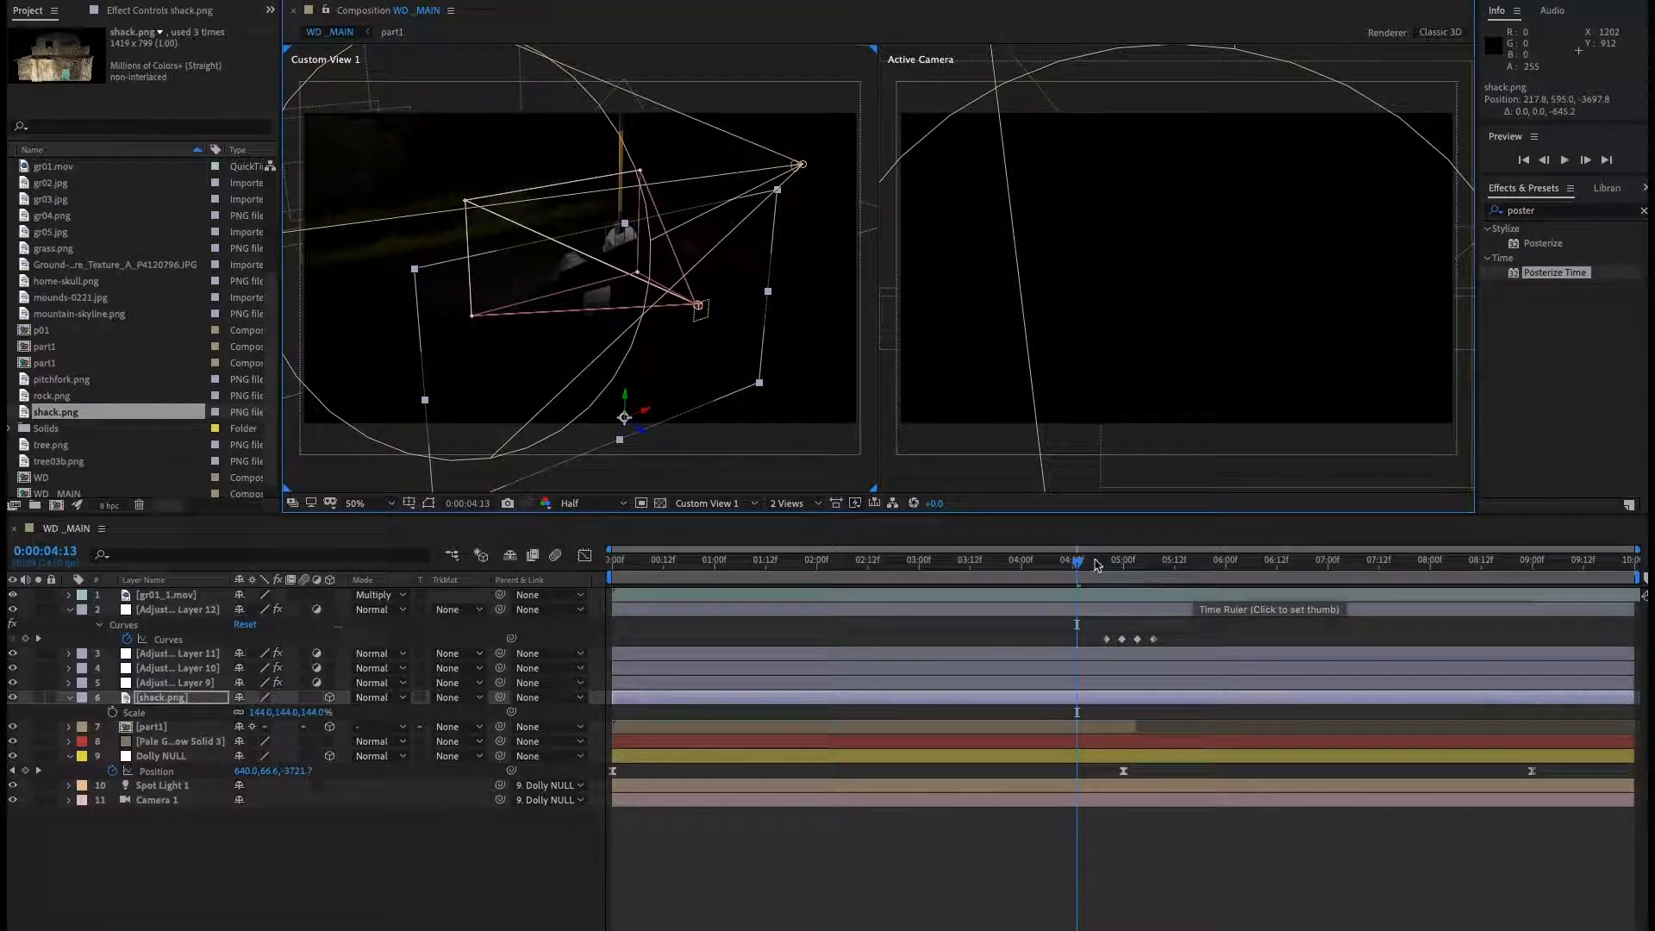
left_click_drag(1077, 562, 974, 565)
key("space")
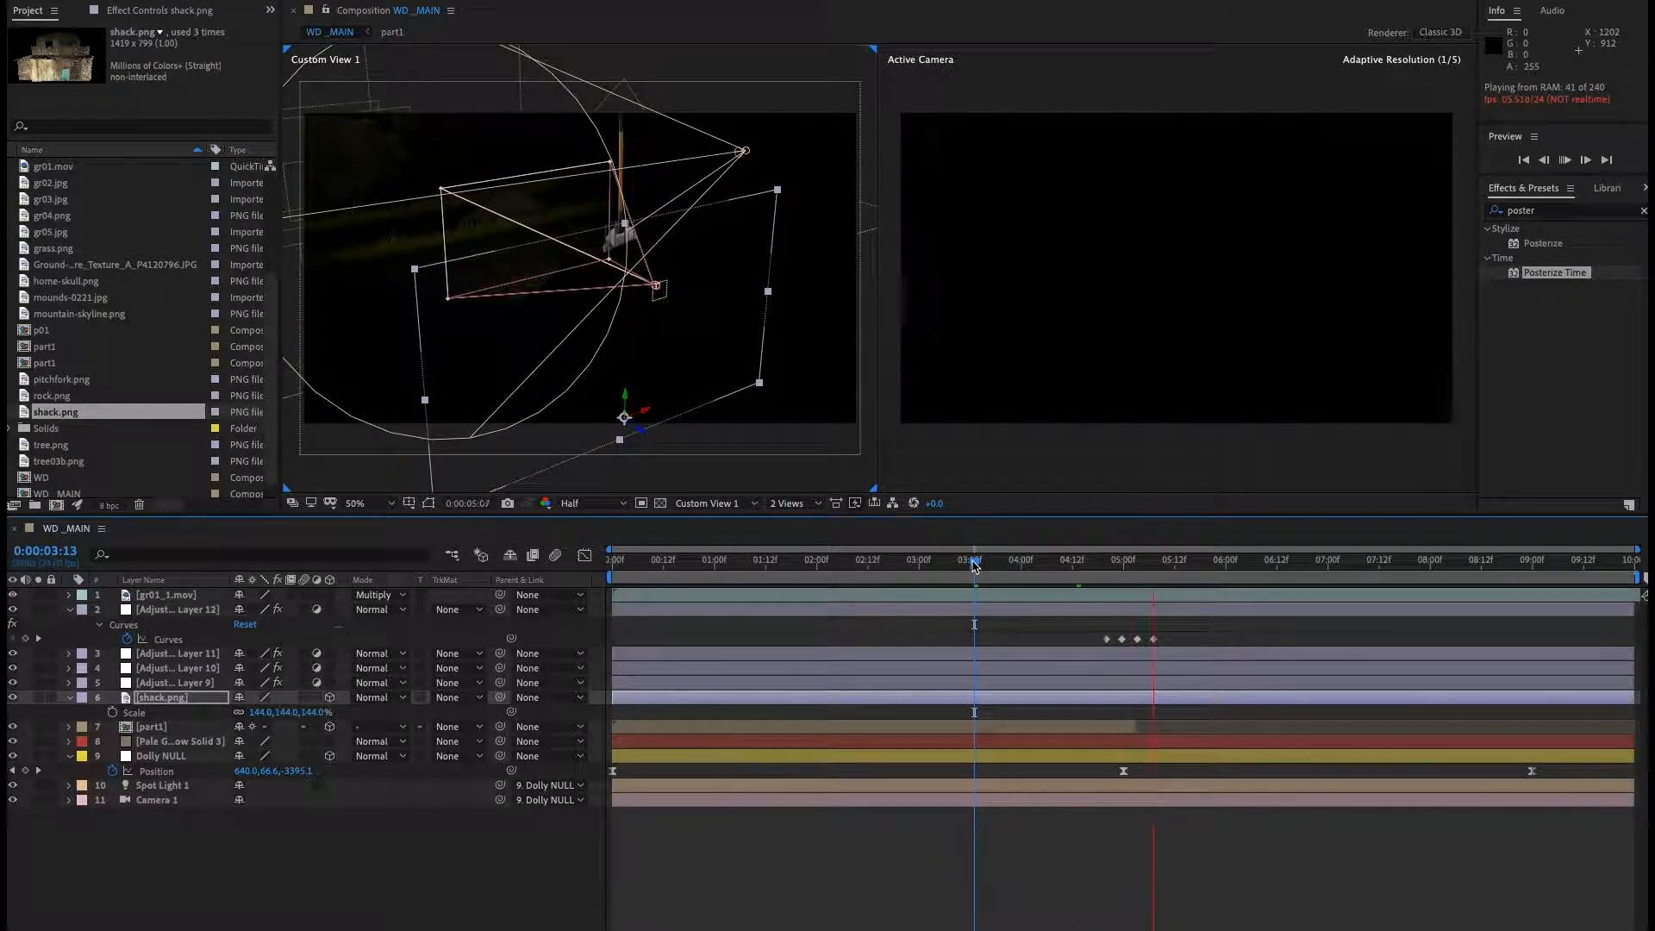
key("space")
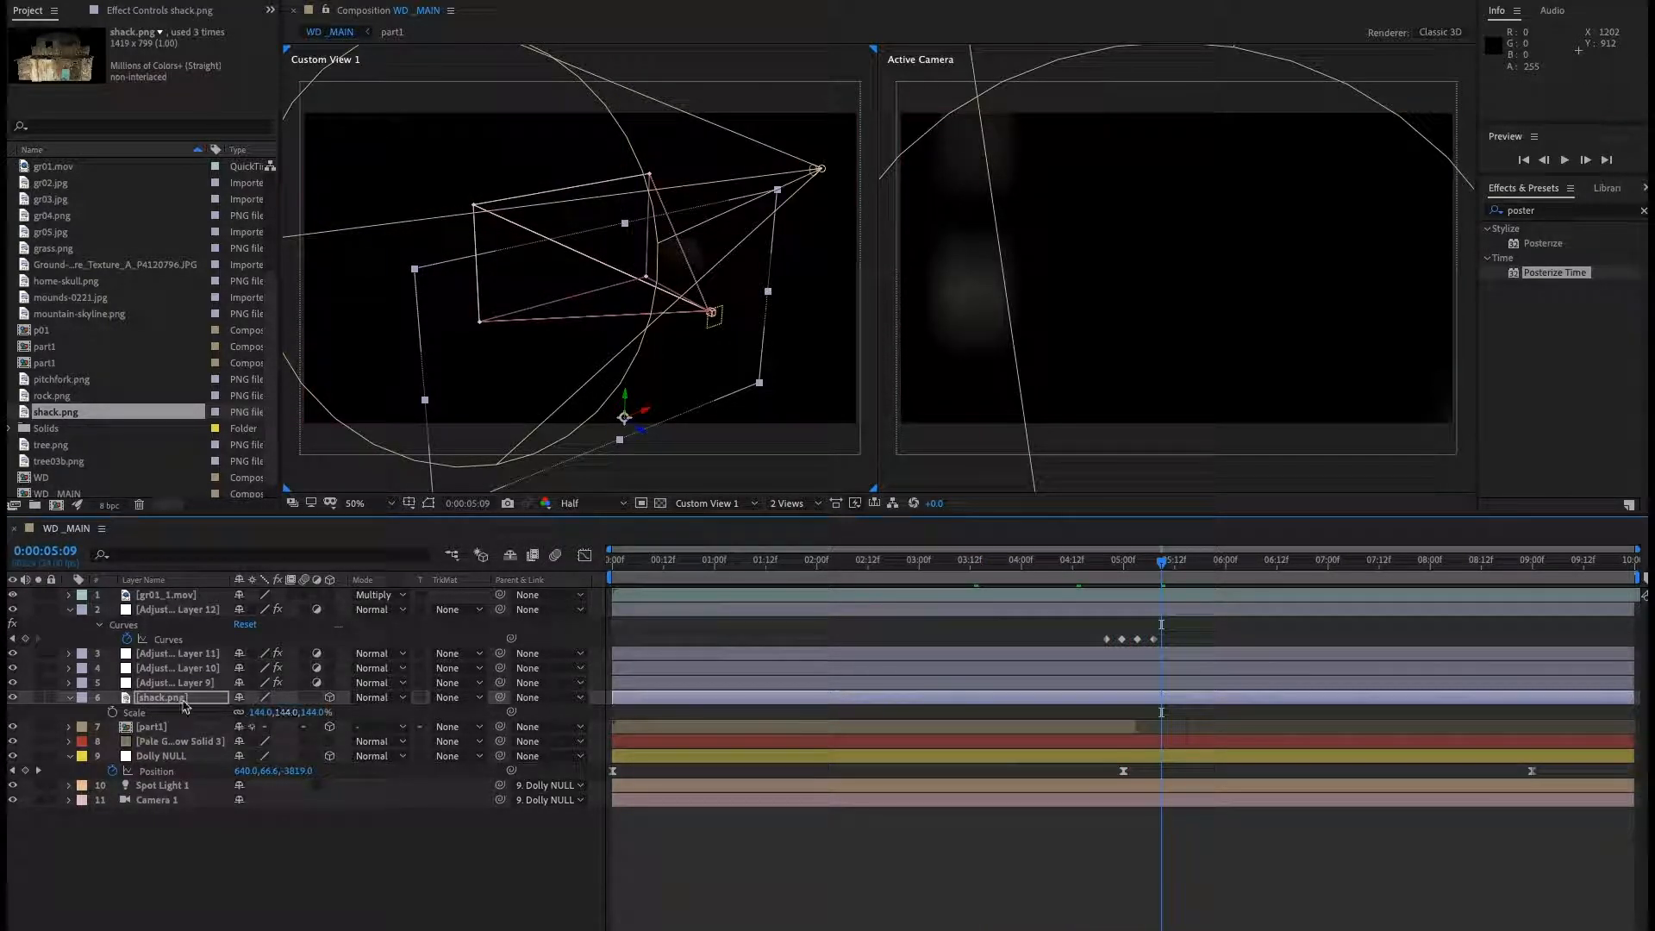
Slide the shack layer later in the timeline and trim its in-point to 0:00:05:05.
left_click(182, 700)
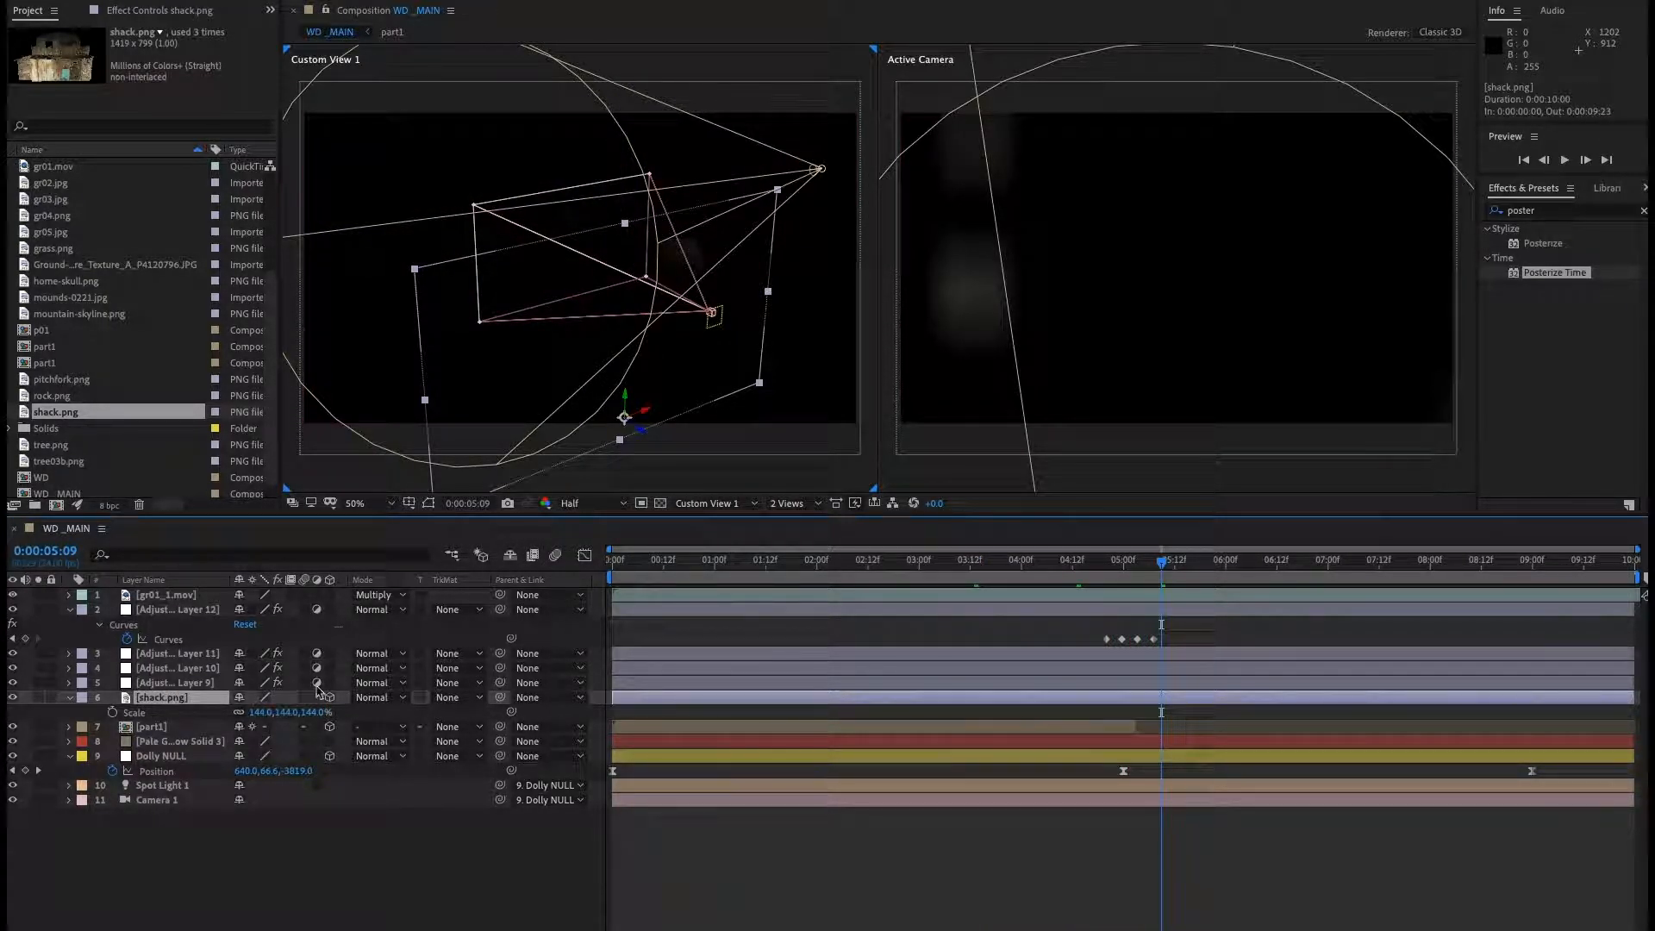
left_click_drag(612, 695, 1187, 697)
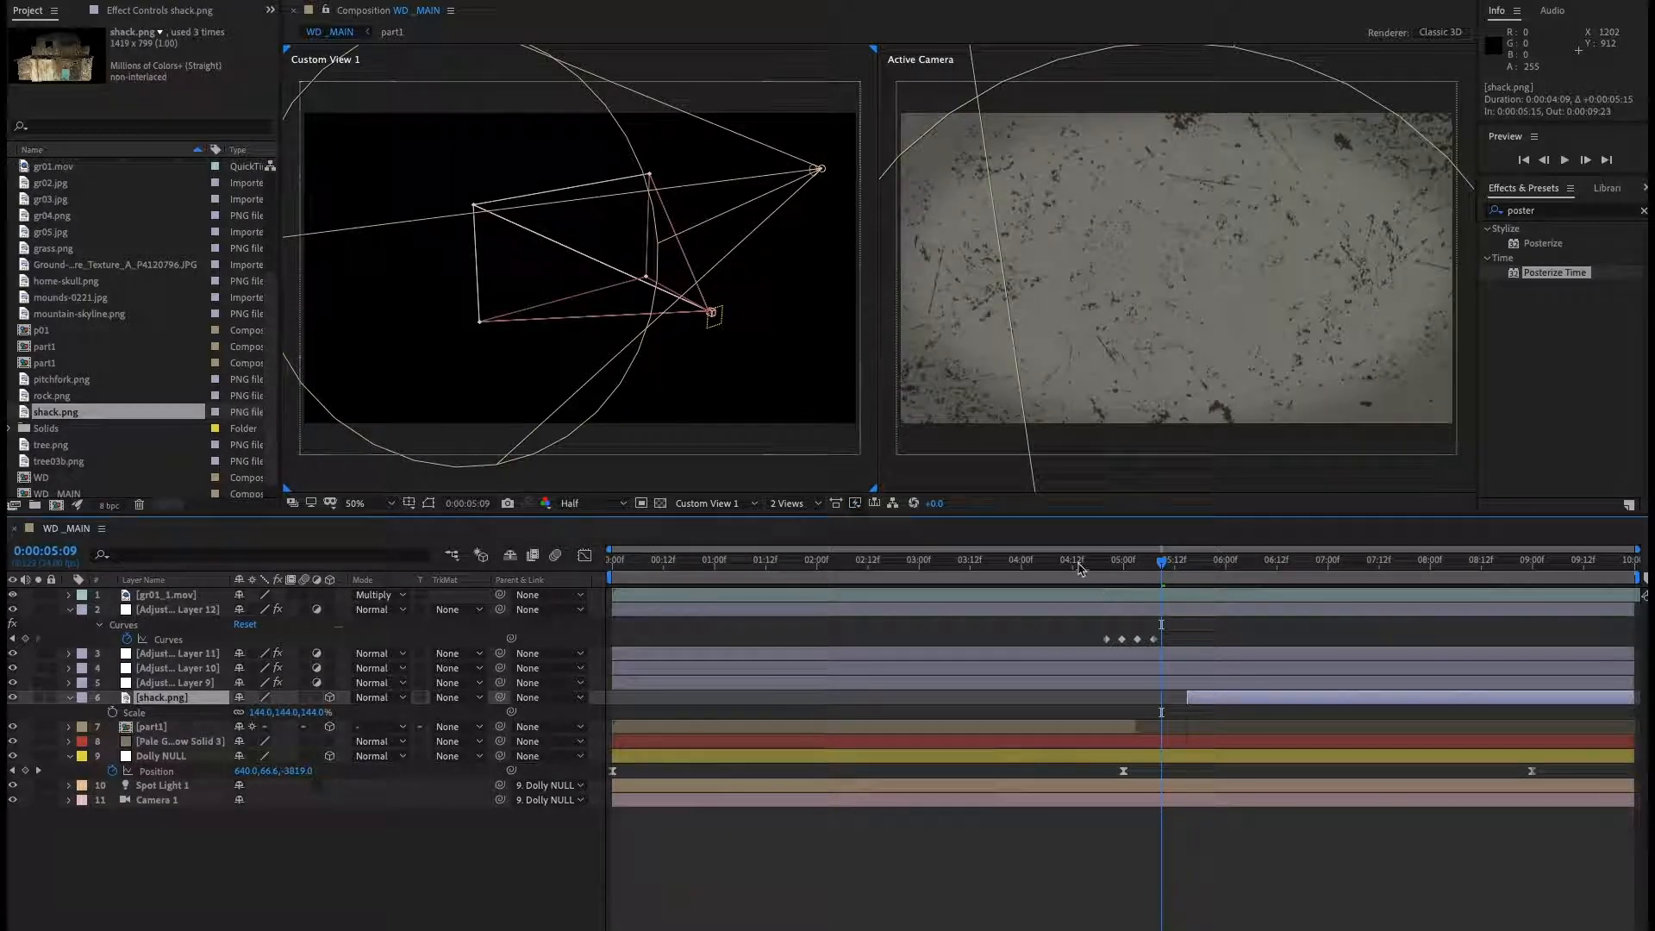
key("space")
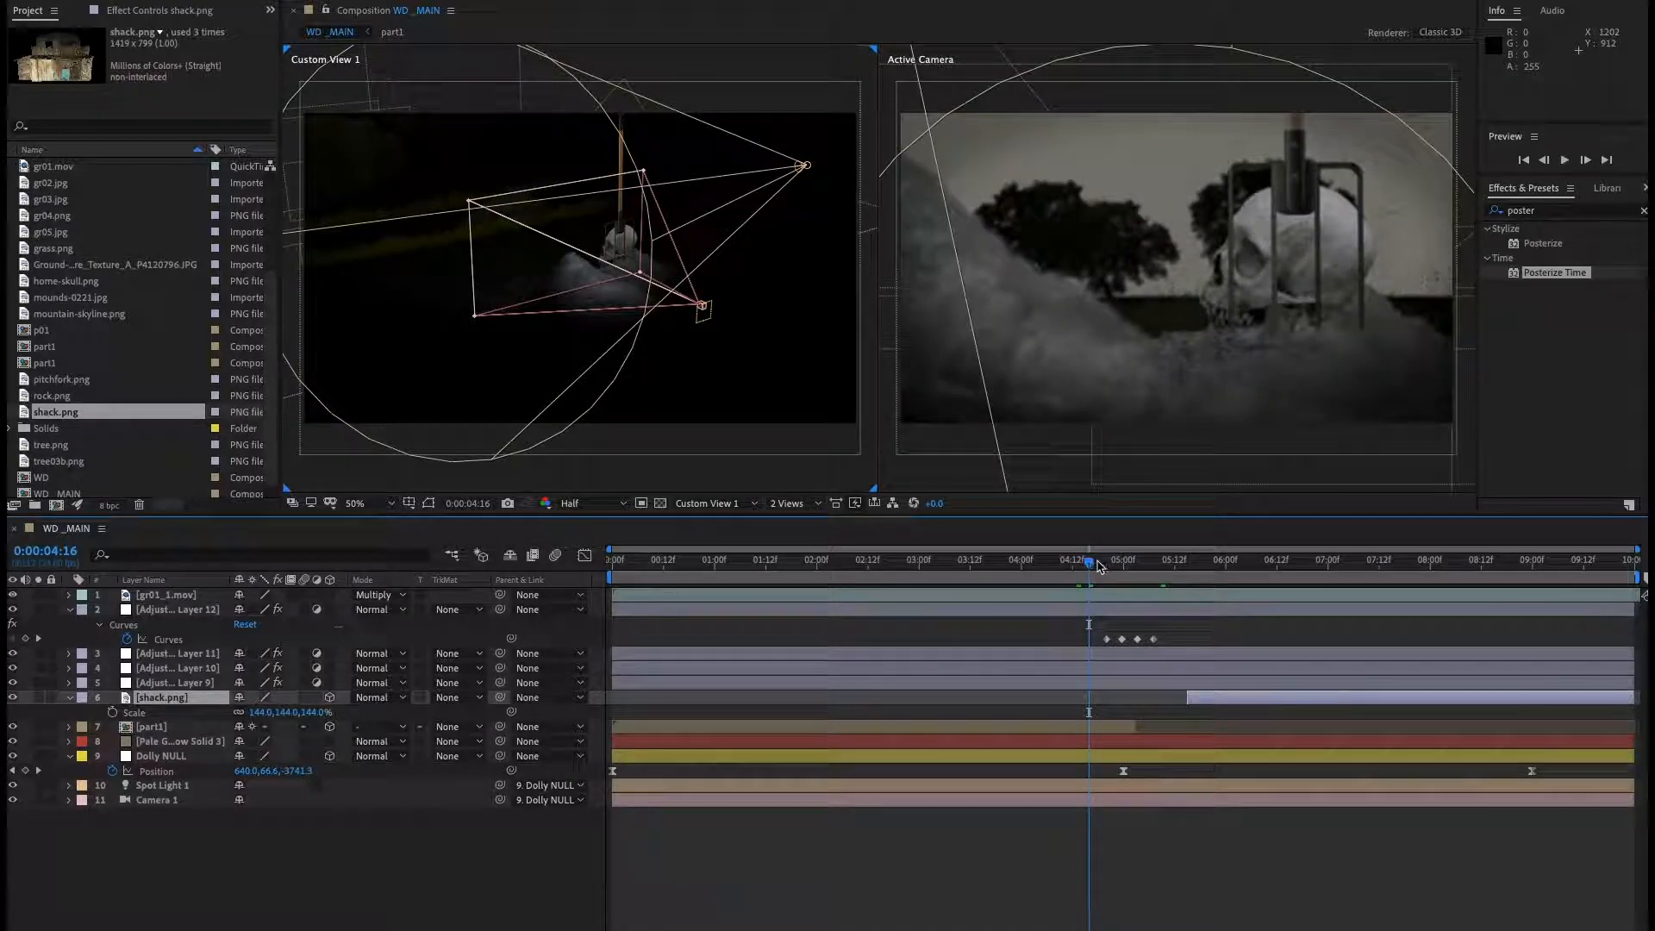
left_click_drag(1133, 570, 1141, 566)
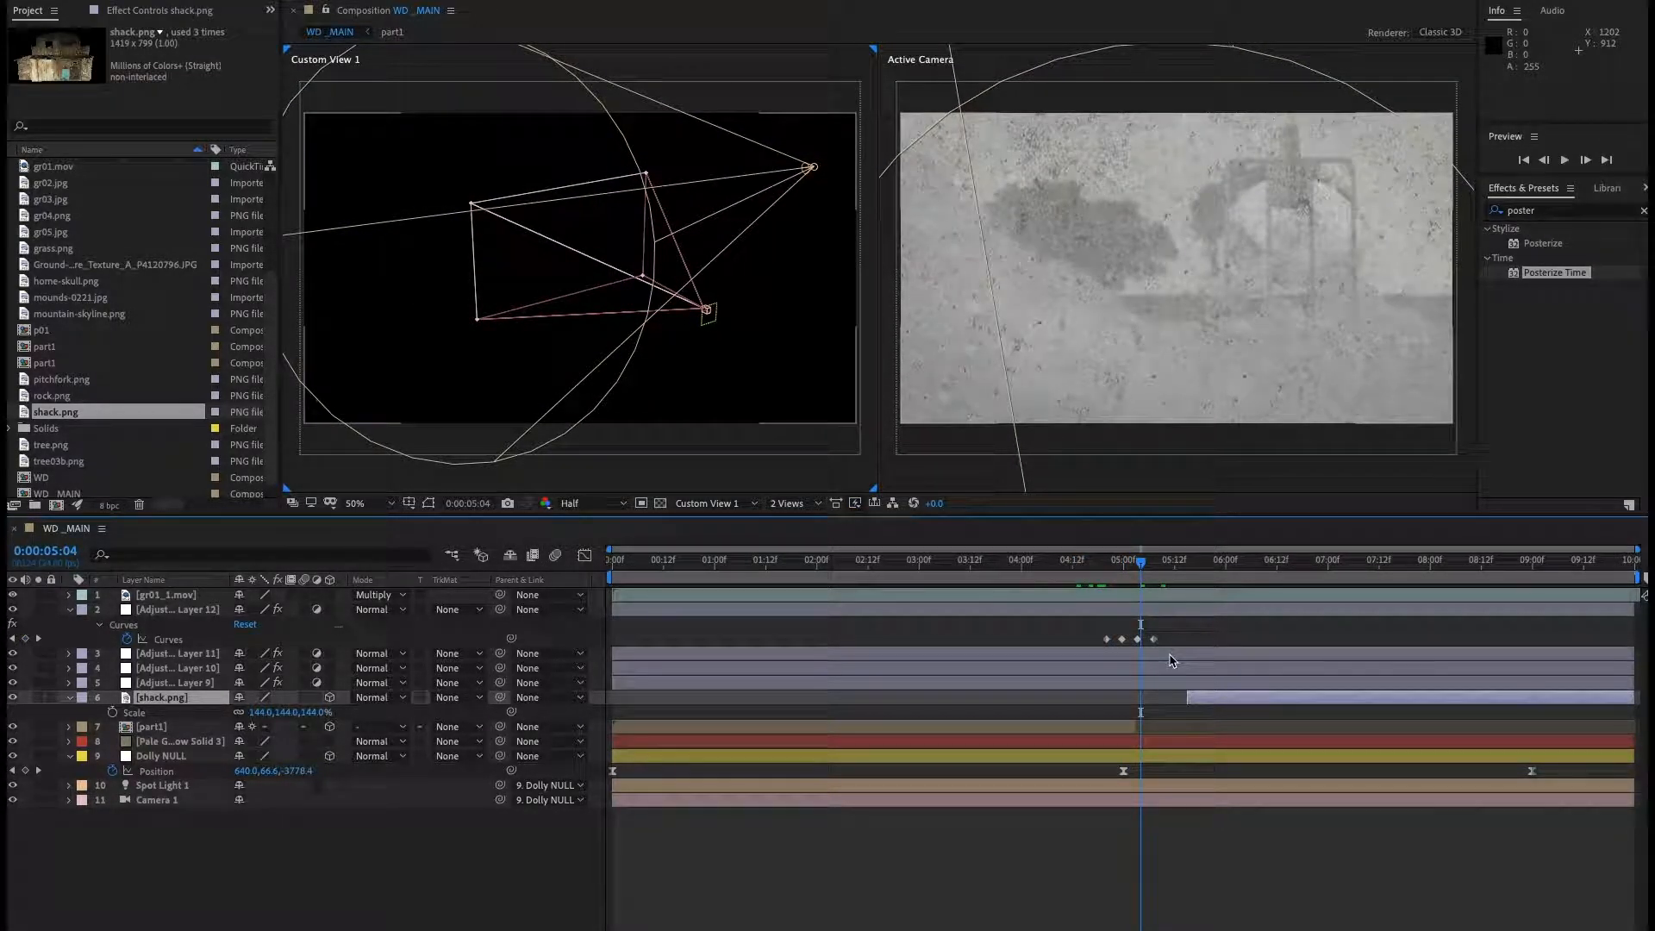
key("Page_Down")
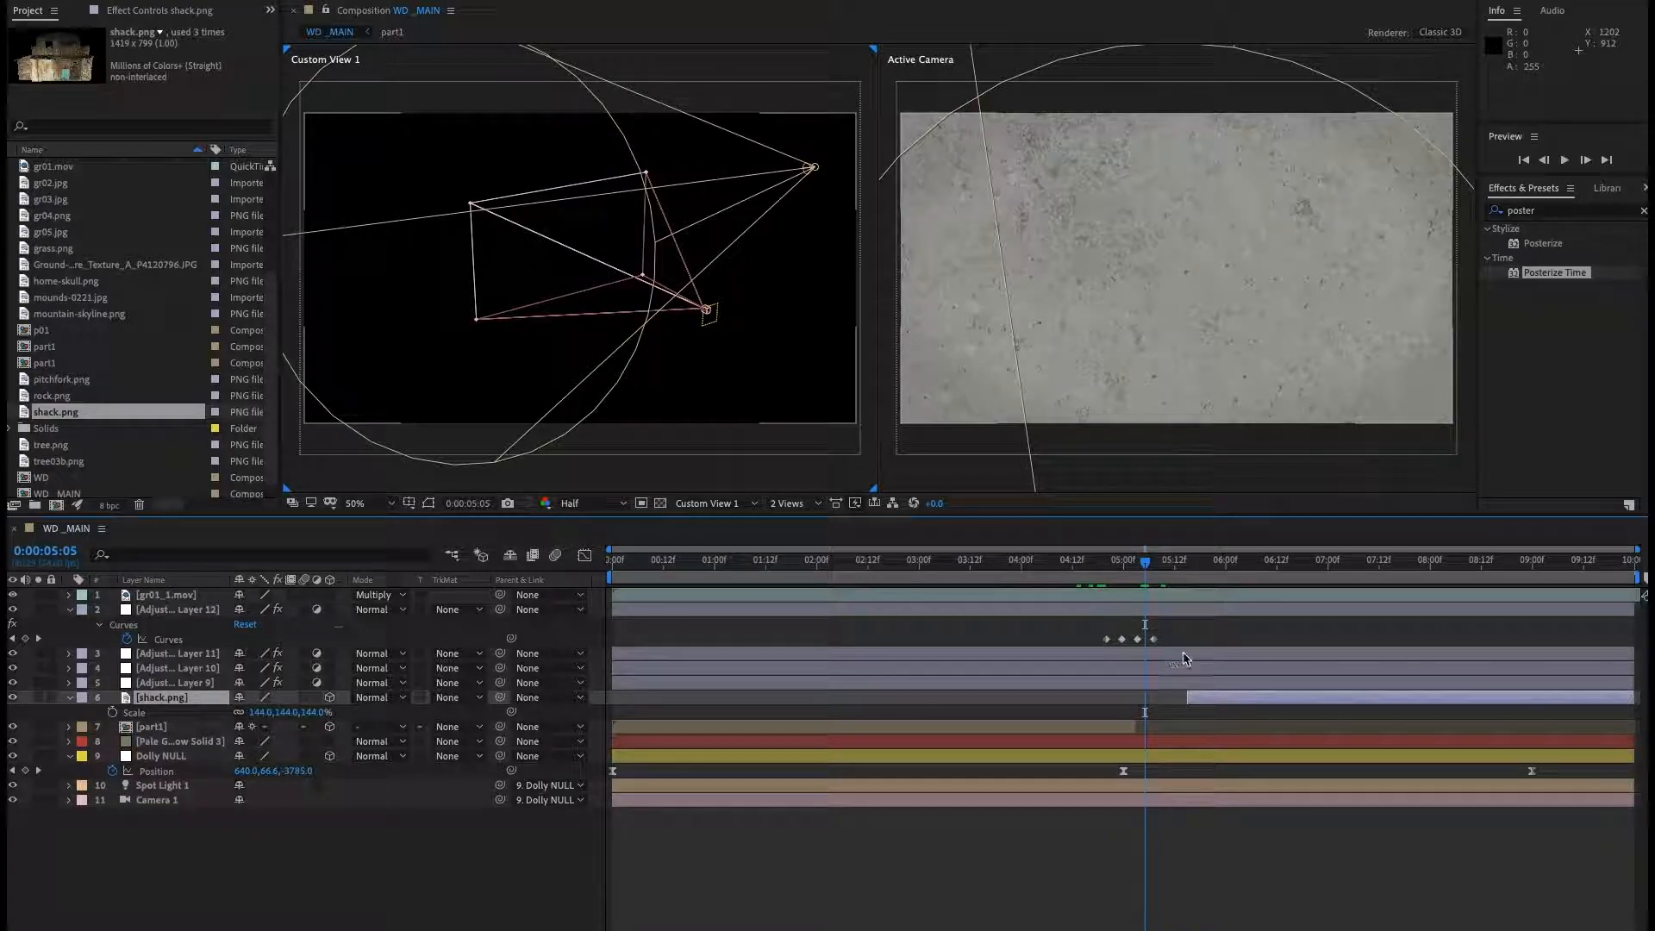
key("bracketleft")
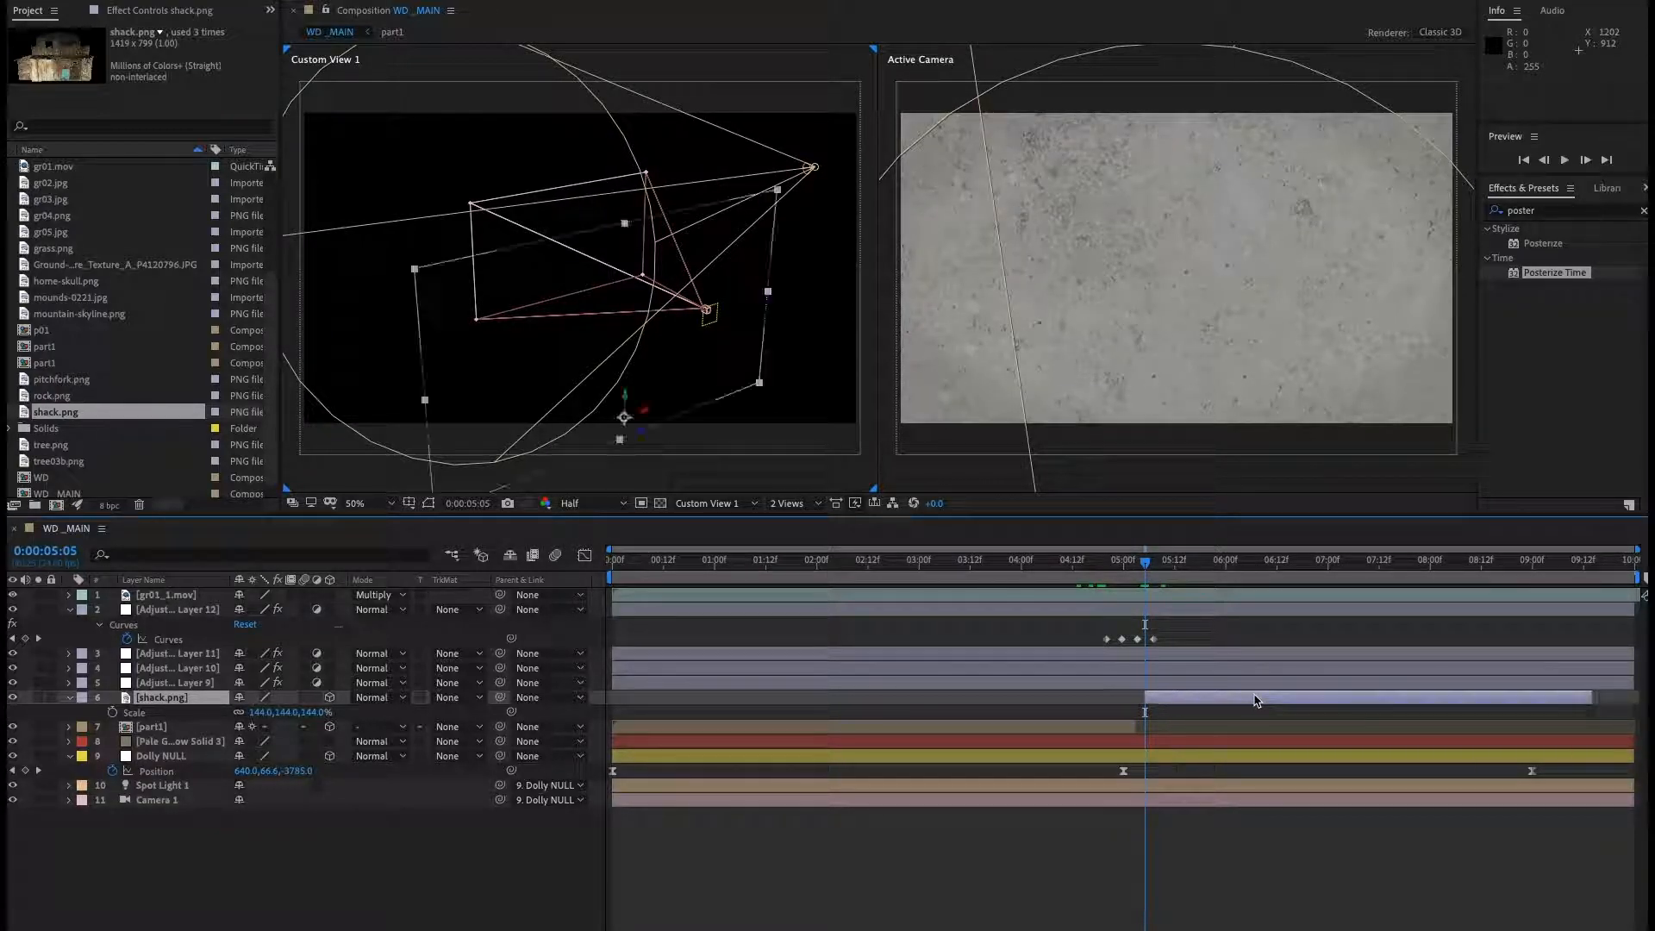
Scale the shack to 89% and raise it to about 257 on the Y axis.
left_click(1045, 562)
key("space")
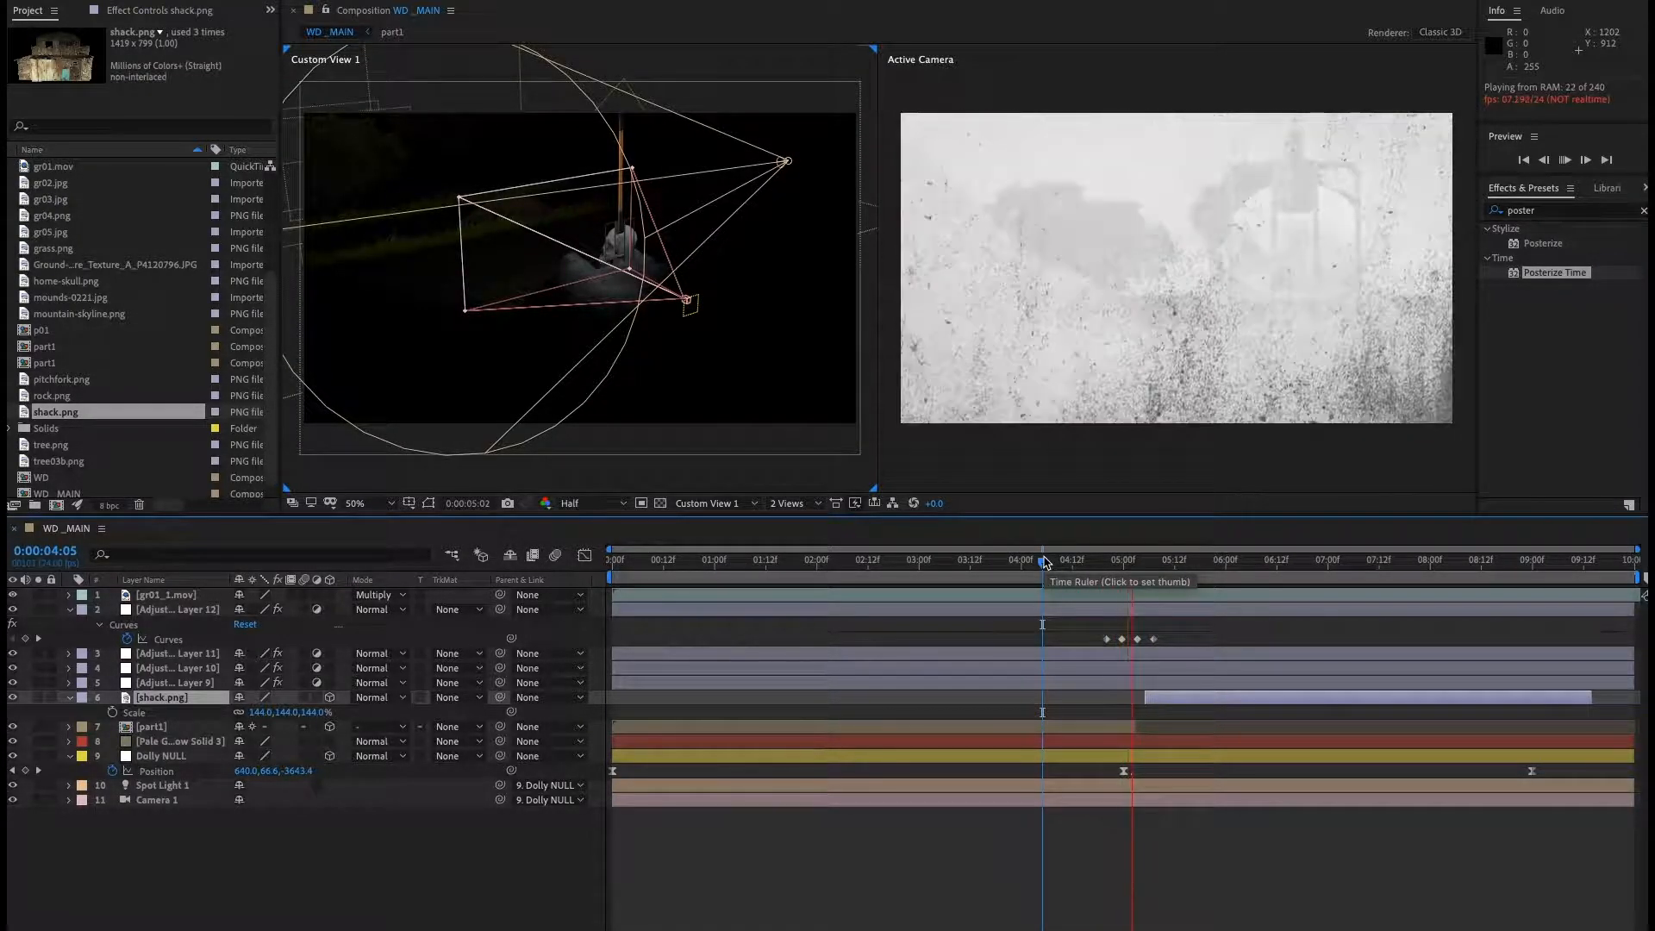
key("space")
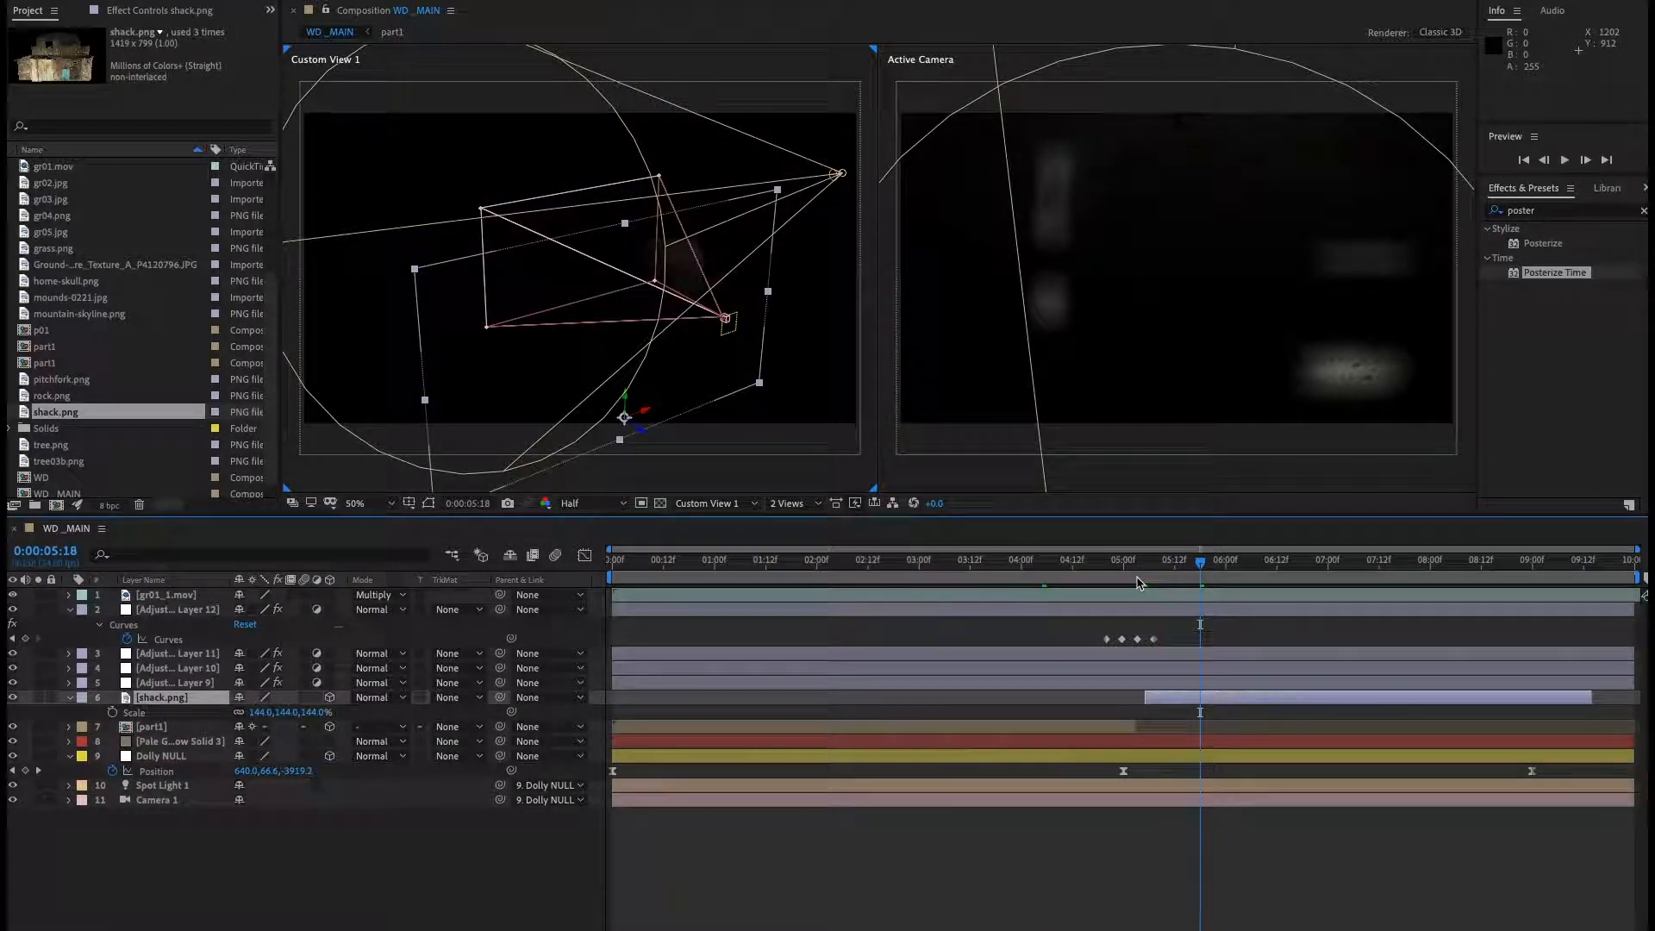
key("comma")
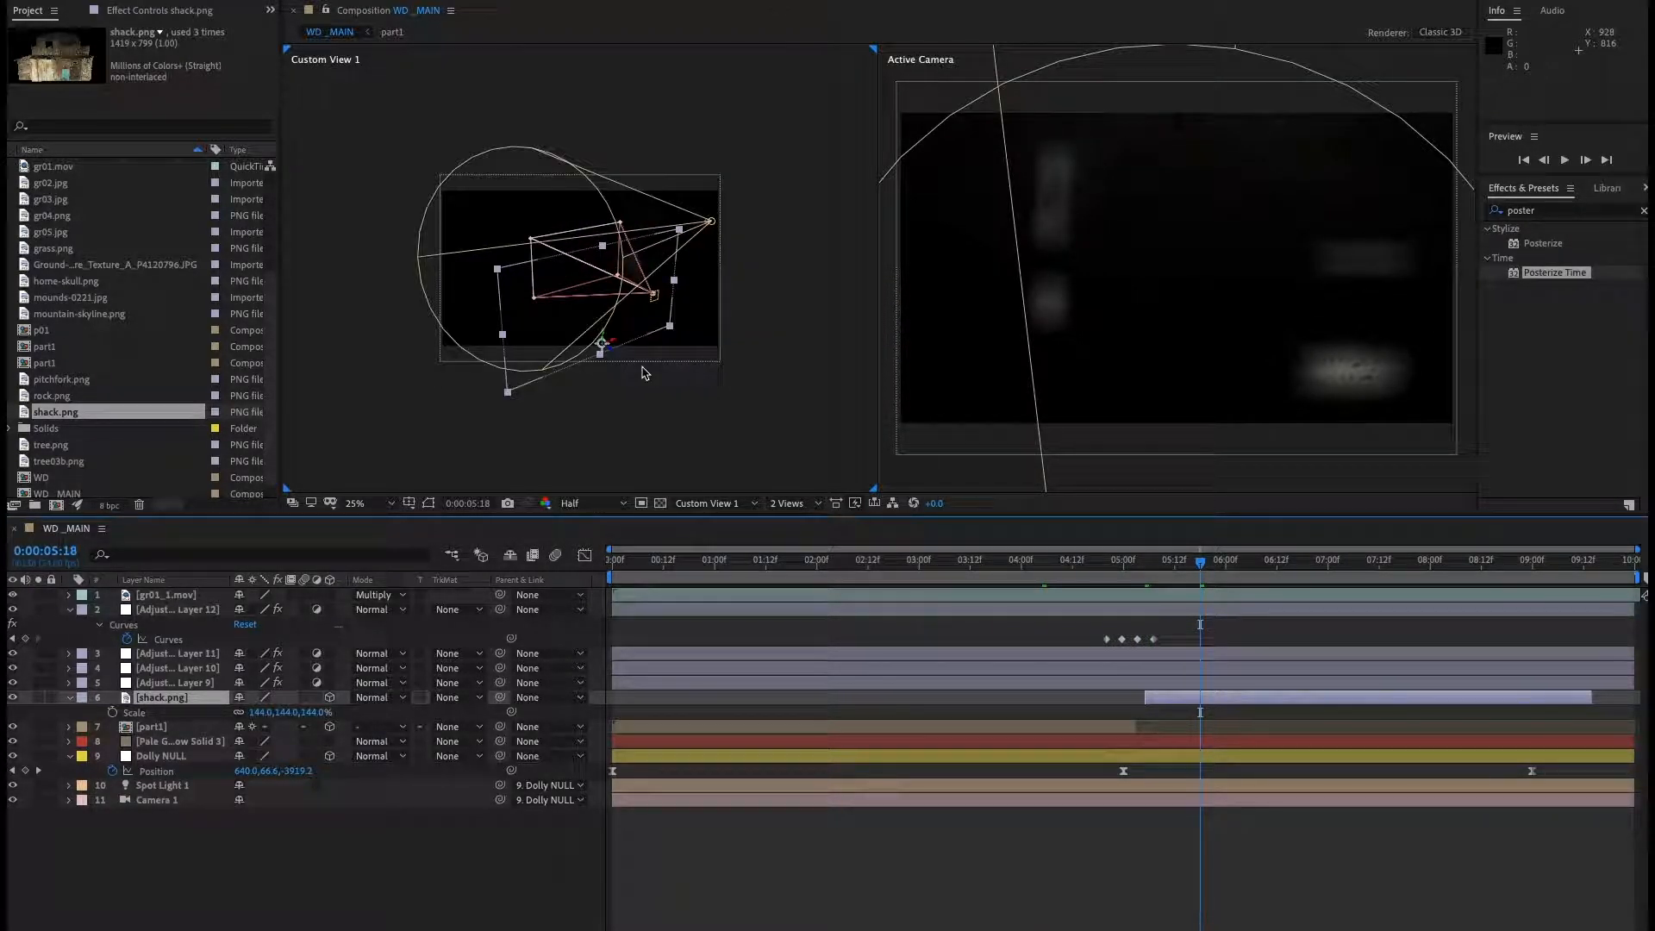
key("period")
key("c")
left_click_drag(485, 449, 611, 296)
left_click(176, 705)
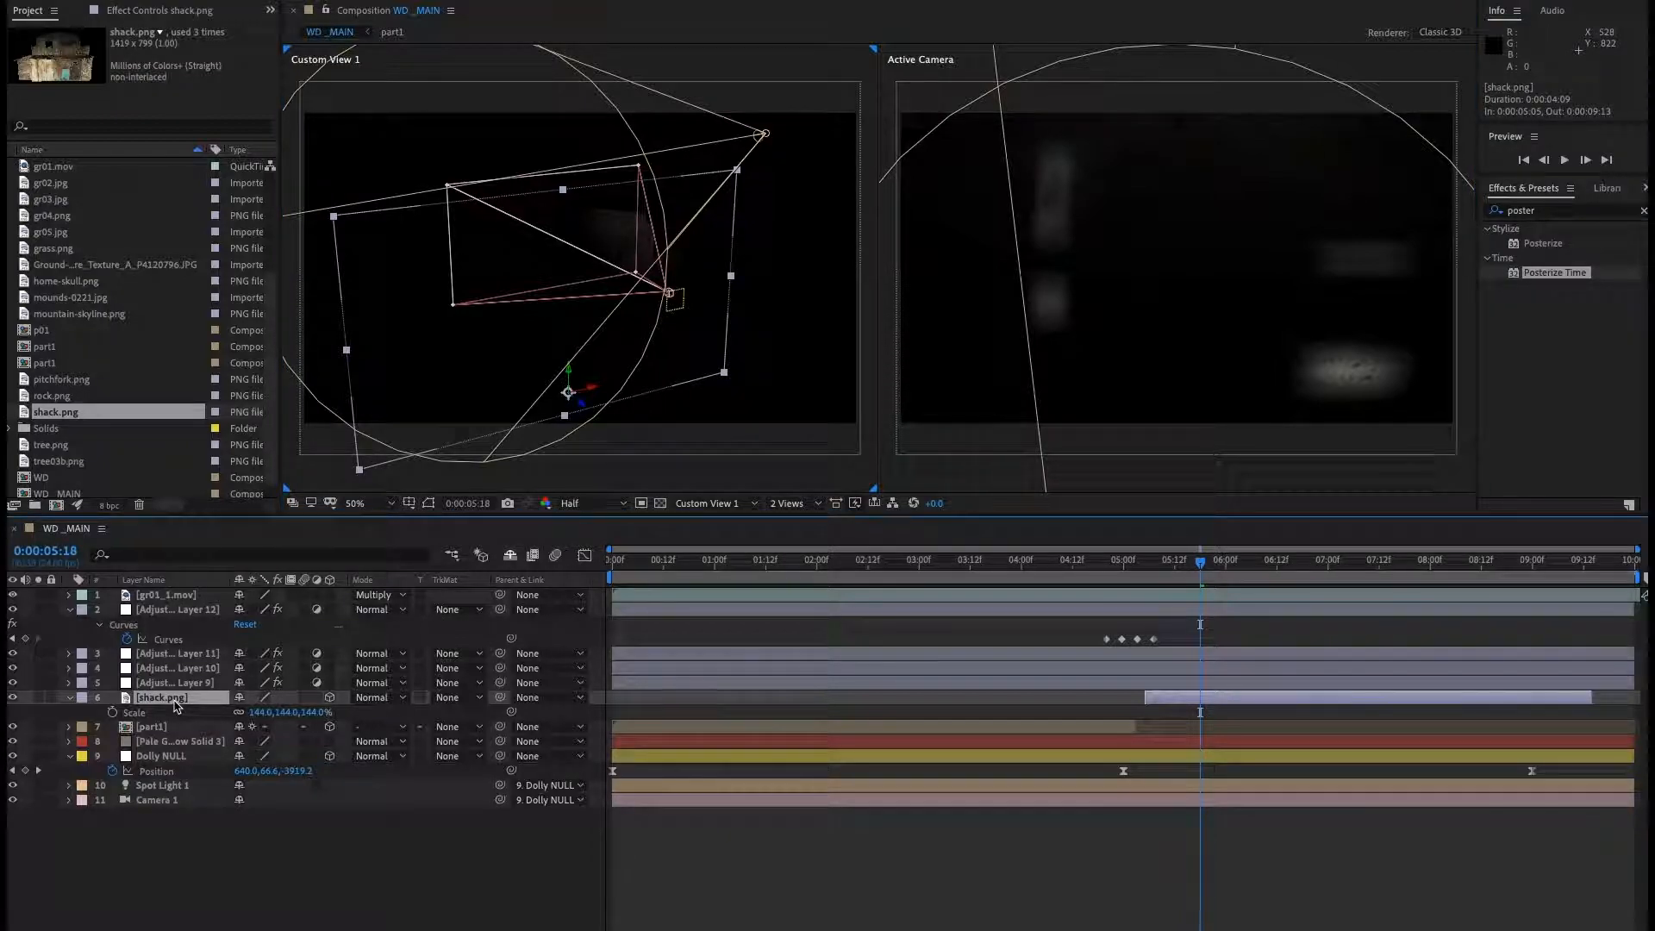
left_click_drag(298, 712, 264, 720)
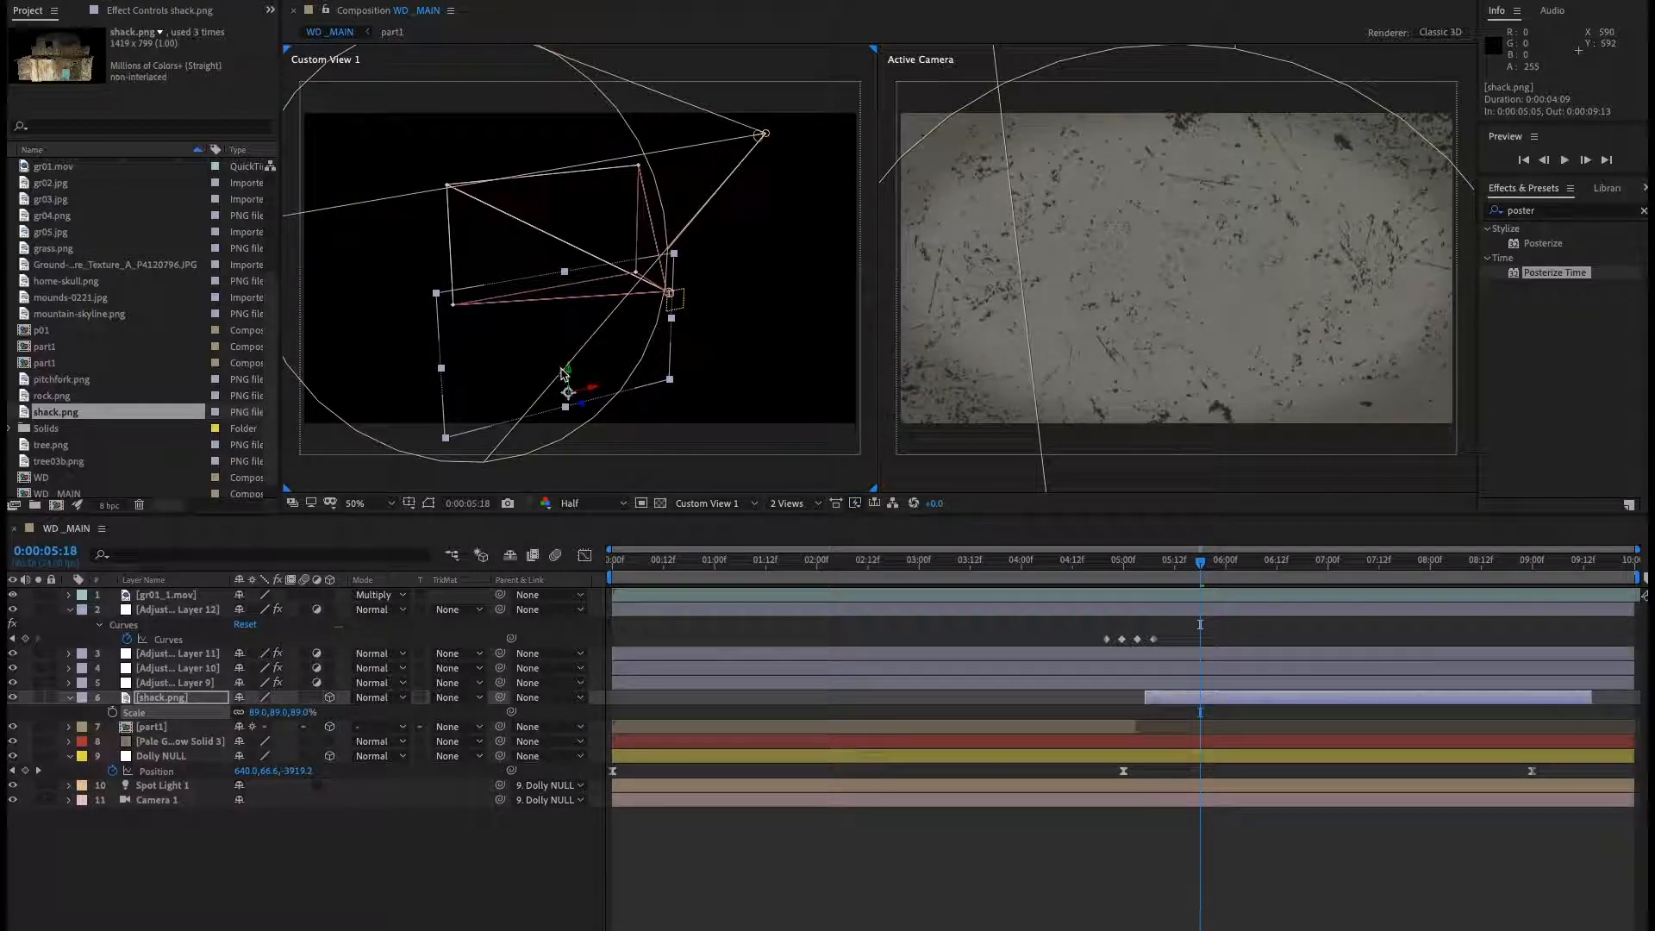
left_click_drag(569, 374, 569, 231)
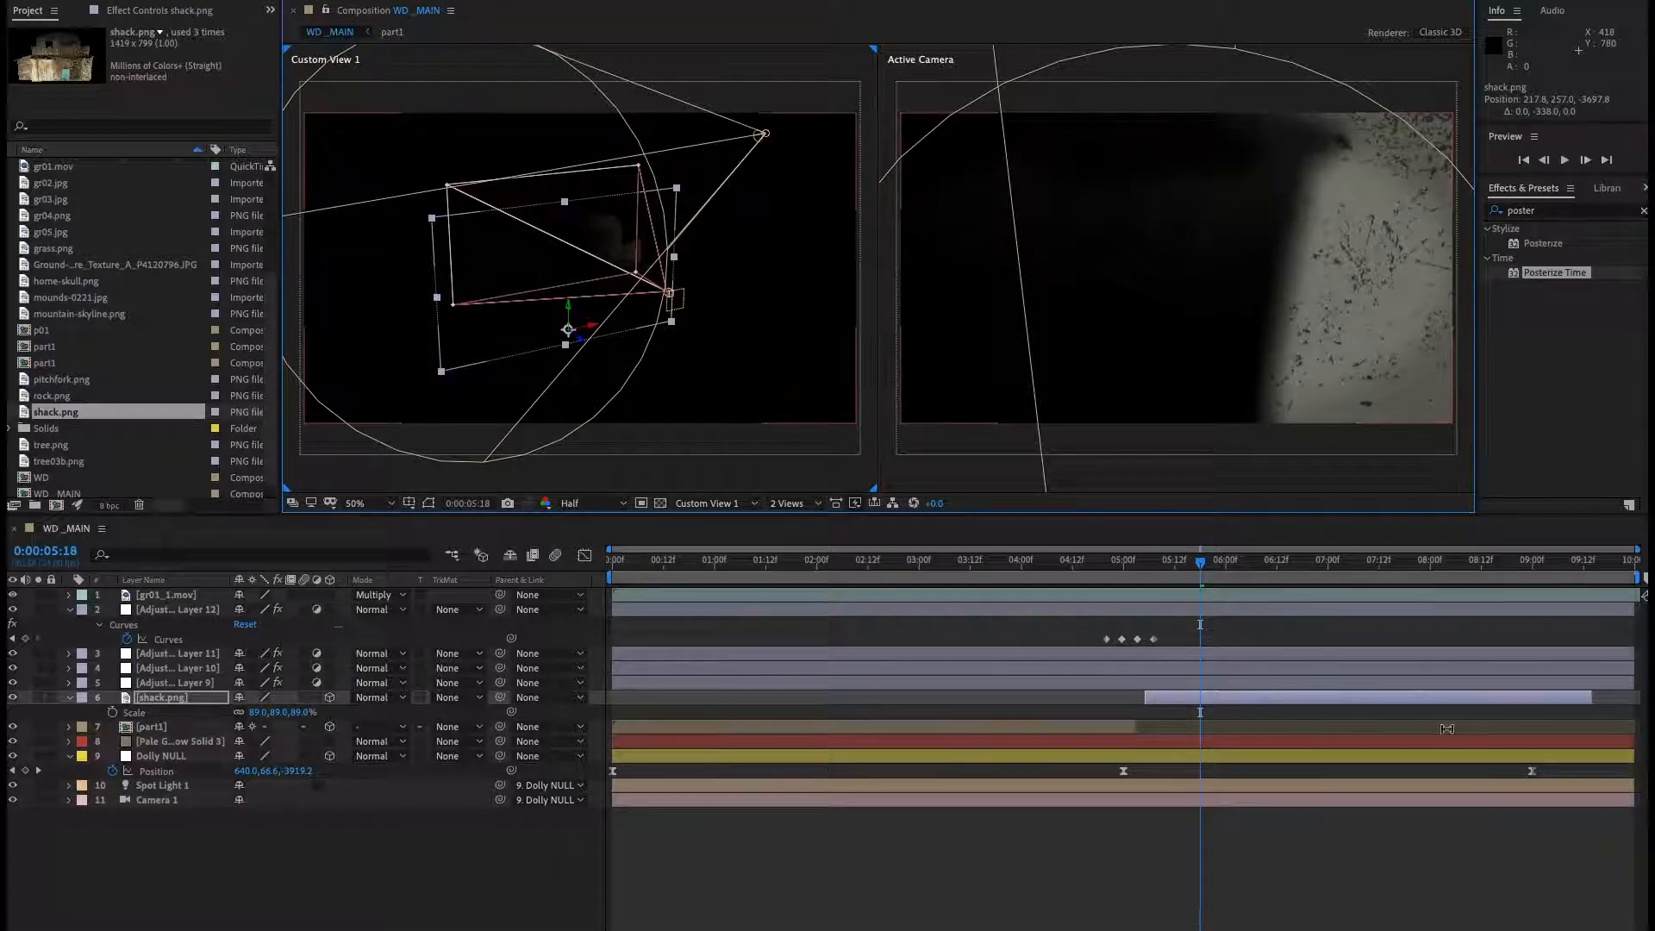
At 0:00:09:00, set the Dolly NULL's Position Z to about -5143.1 and preview the dolly.
left_click_drag(1203, 571, 1513, 570)
key("k")
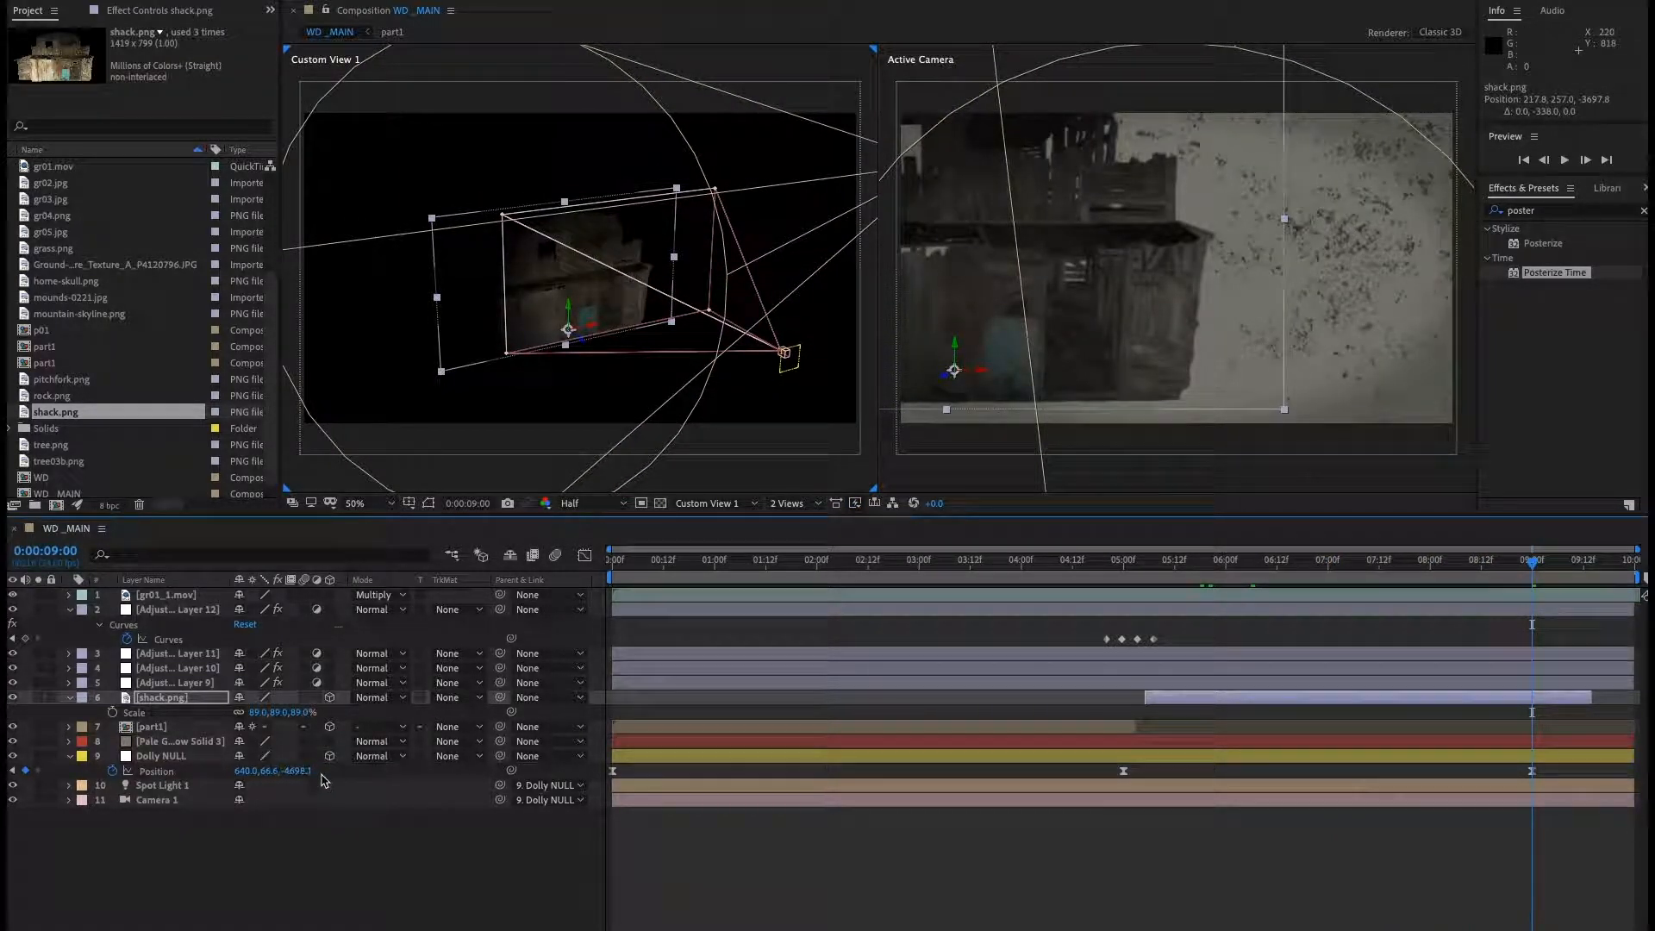
left_click_drag(304, 771, 17, 787)
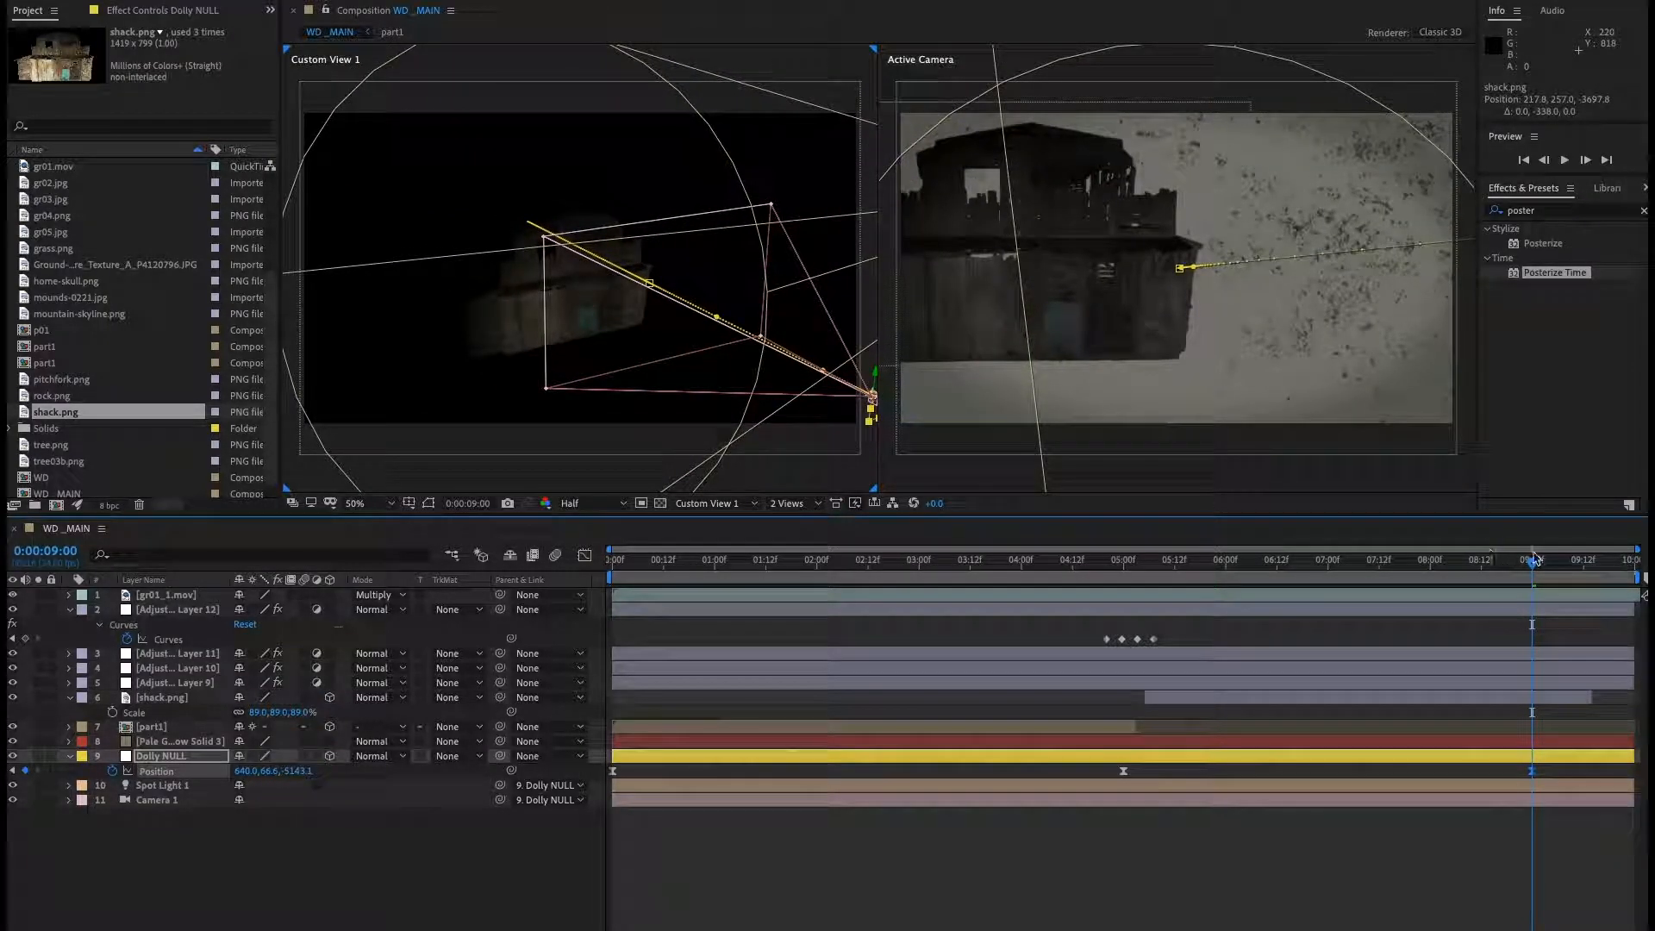
left_click_drag(1316, 593, 1087, 597)
key("space")
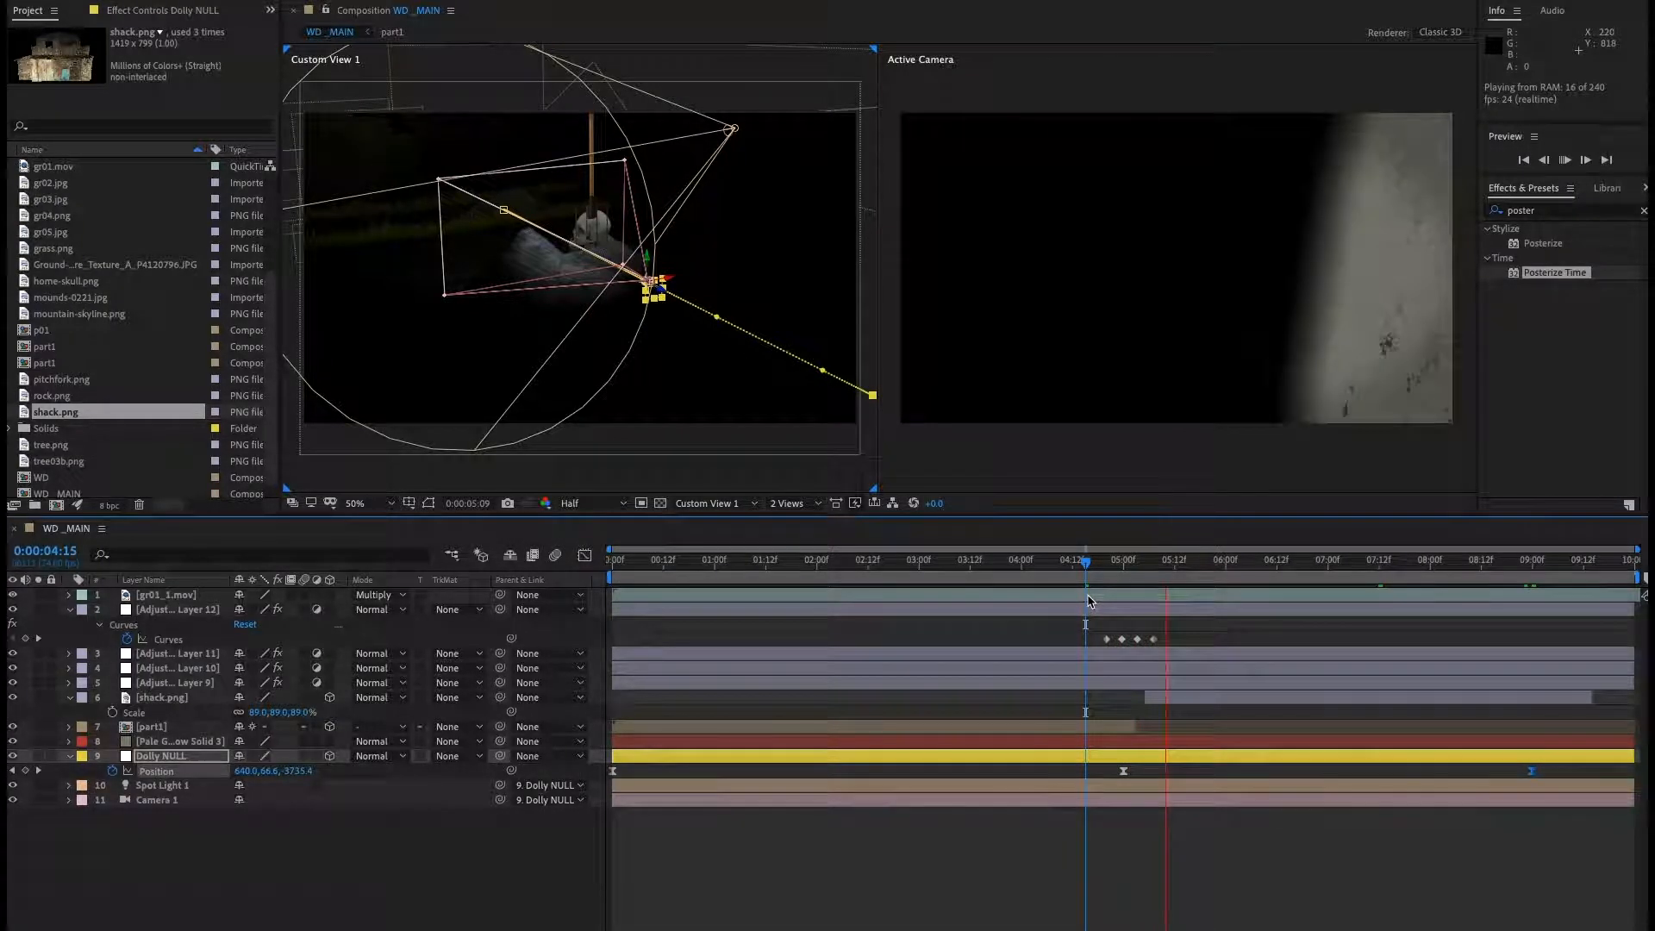
key("space")
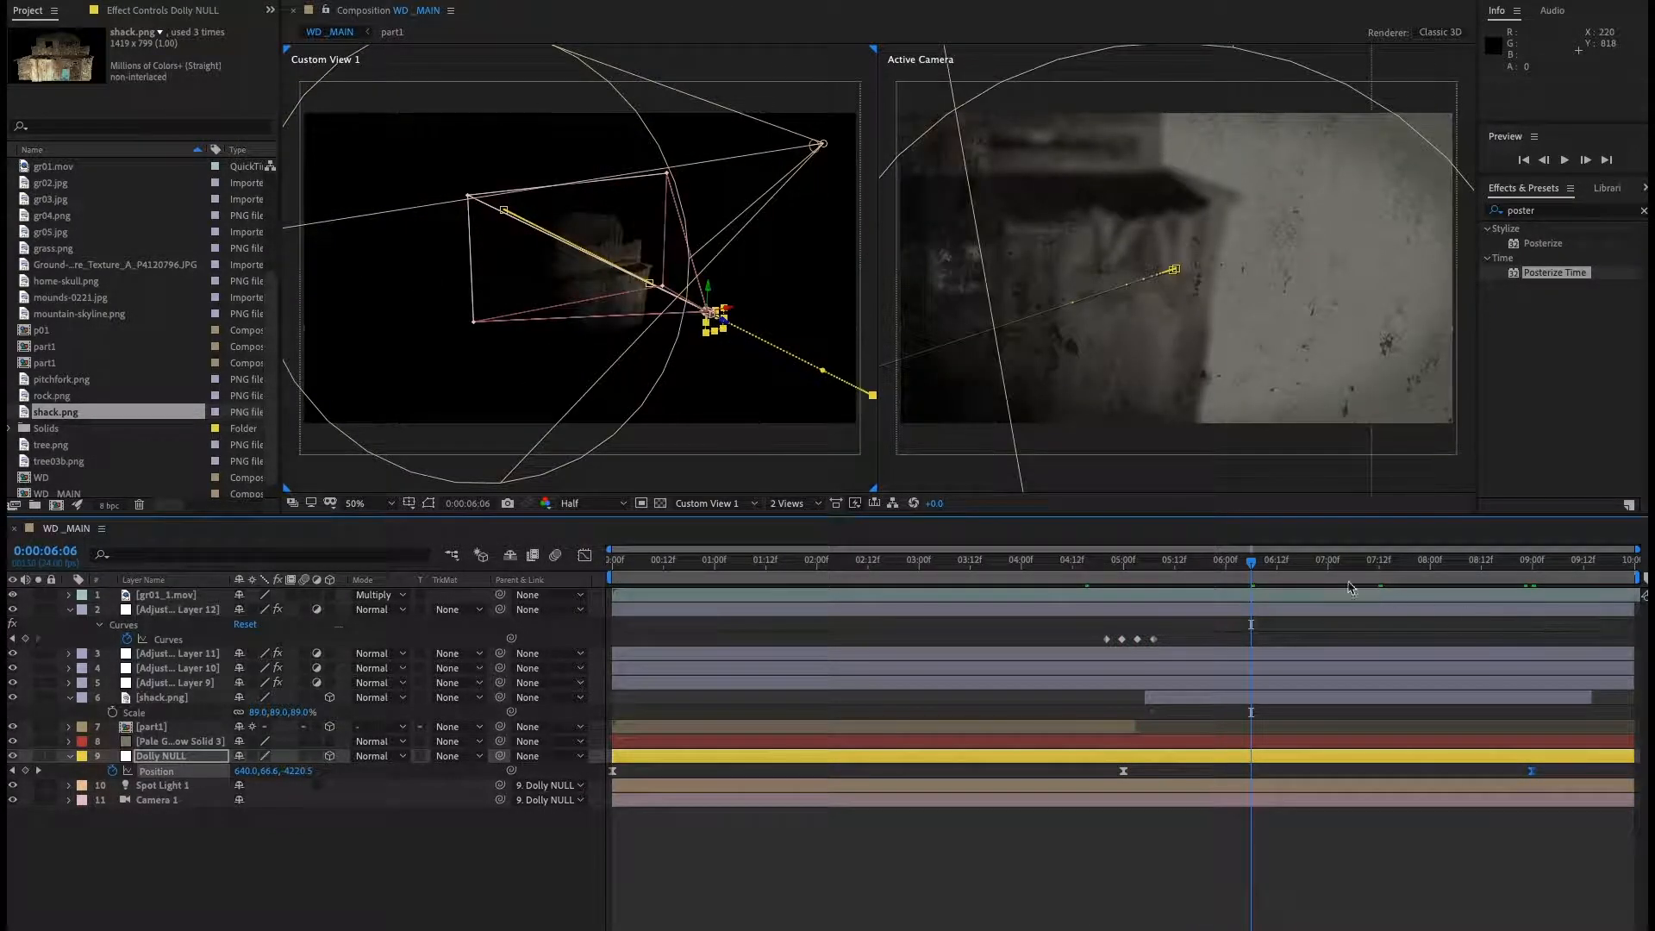
At the 0:00:05:00 keyframe, set the shack's scale to 68%.
left_click_drag(1259, 567, 1134, 577)
key("j")
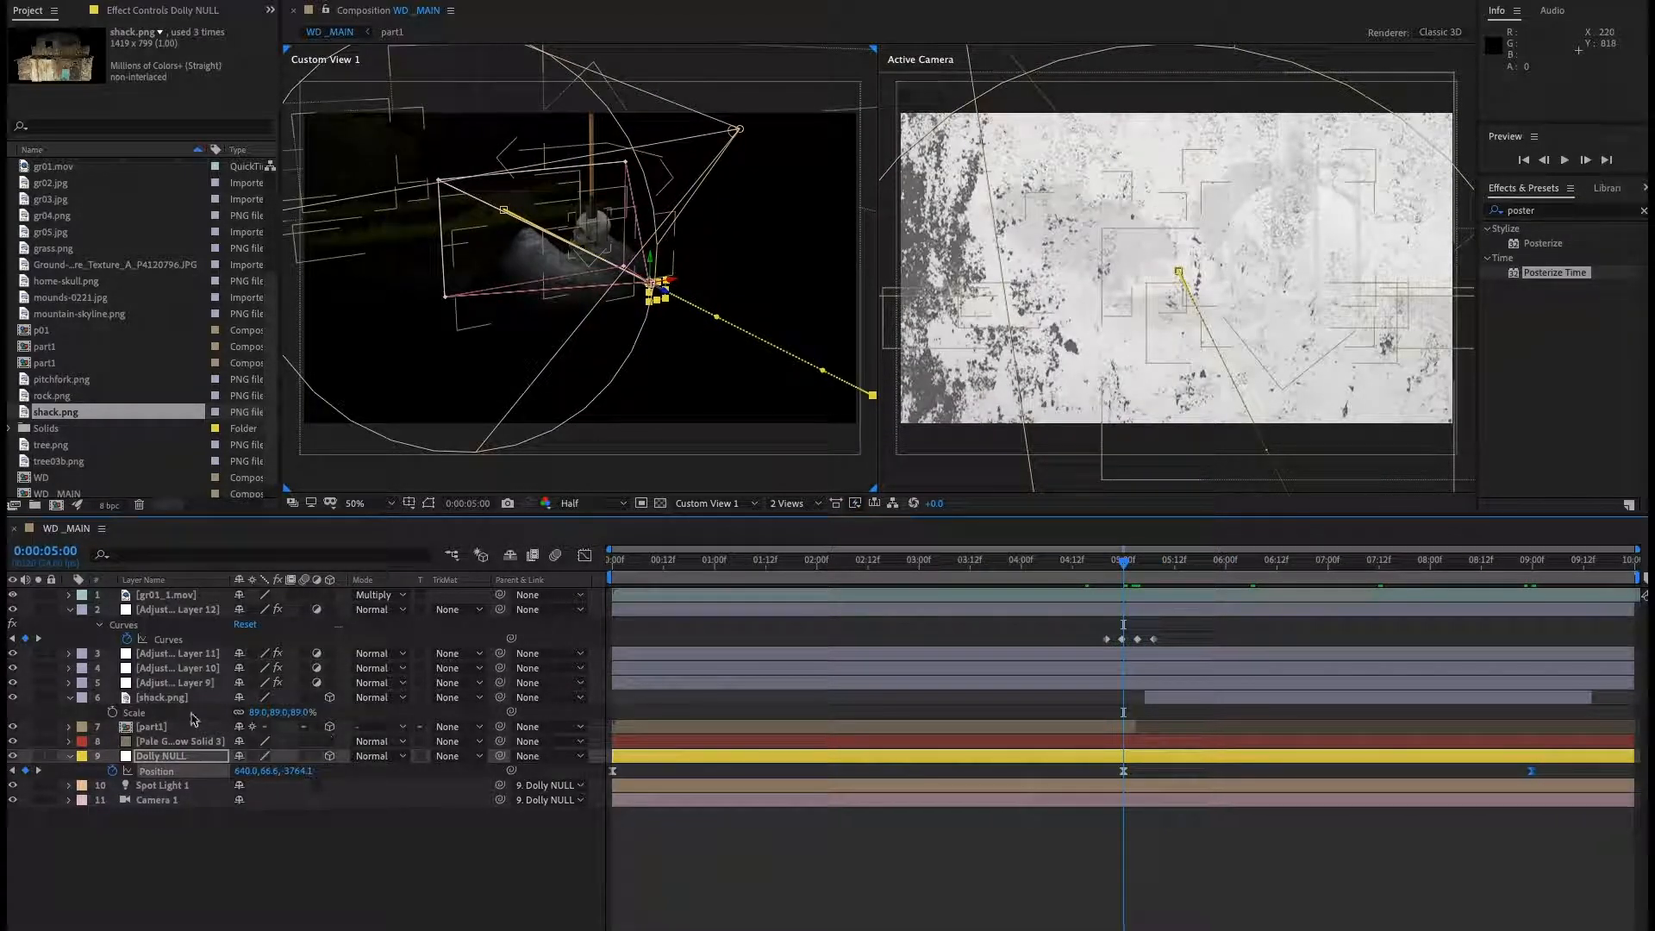
left_click(172, 699)
left_click_drag(302, 714, 289, 716)
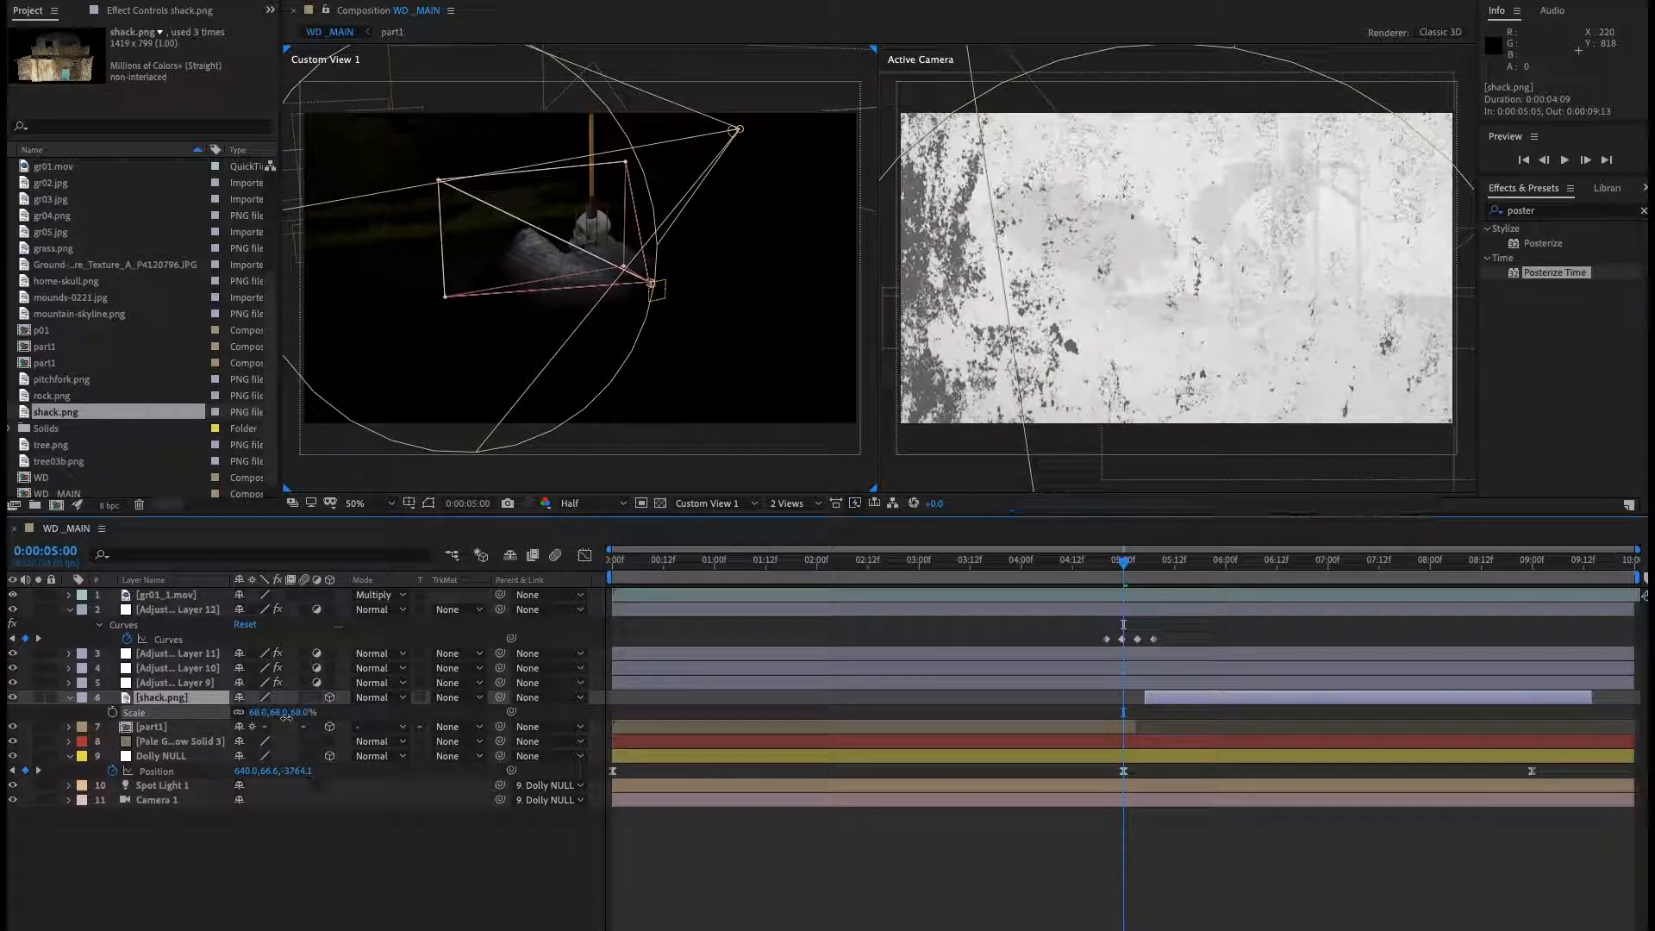
At 0:00:09:00, scale the shack to 113% and move it lower in the camera view.
left_click_drag(1124, 561, 1386, 582)
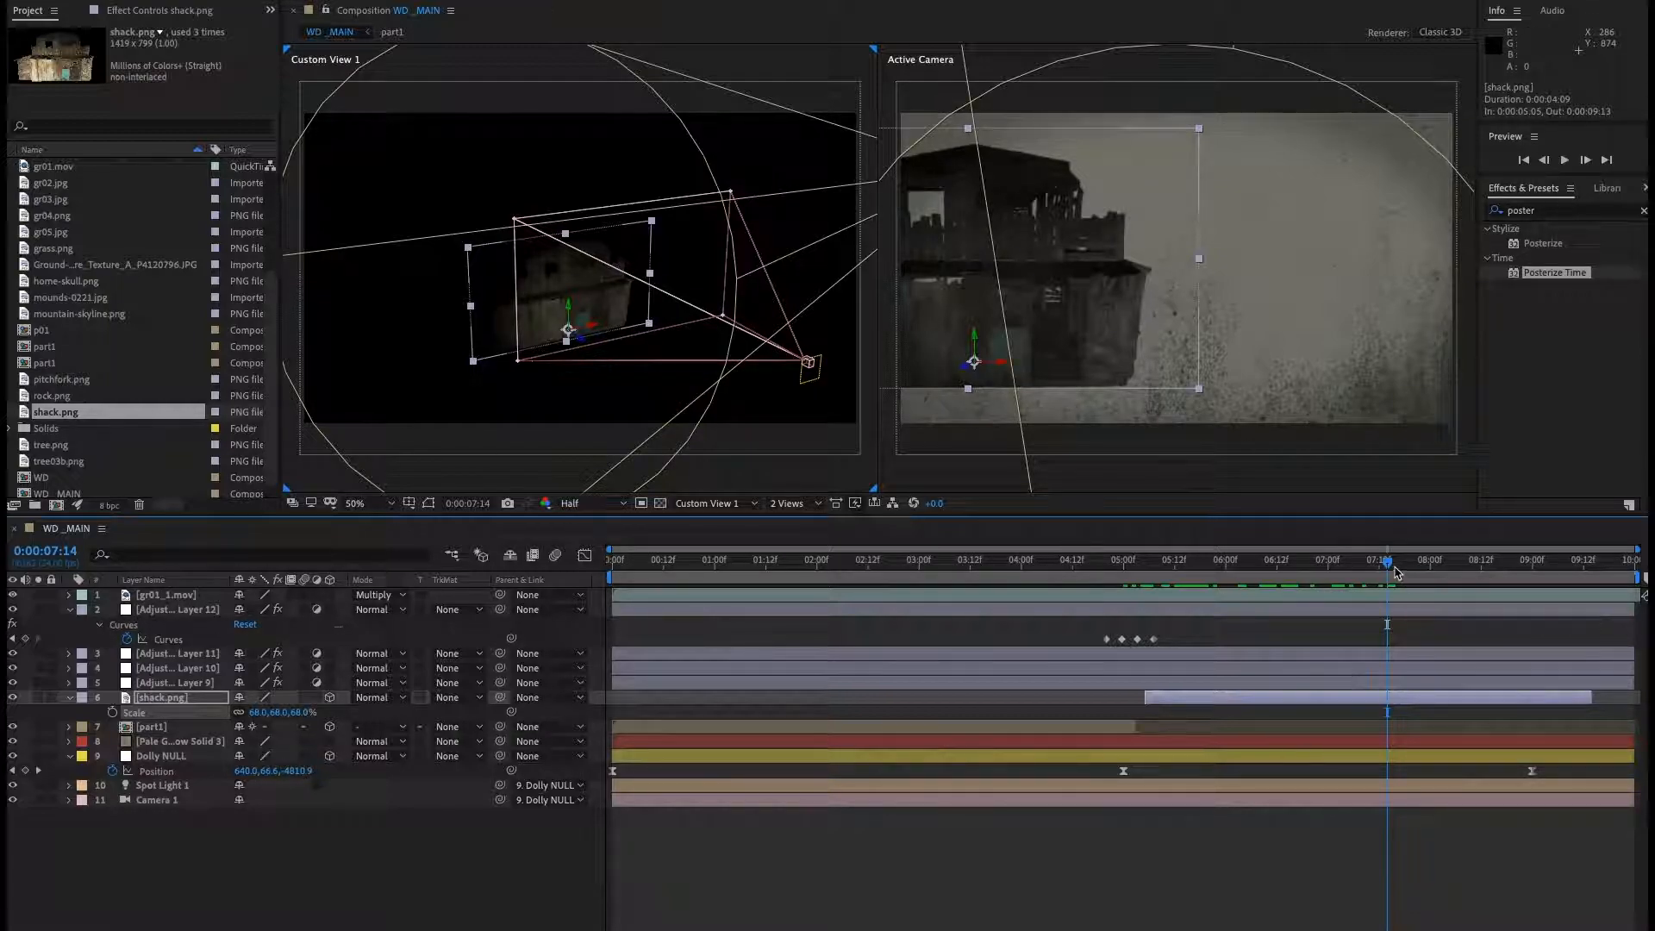
key("s")
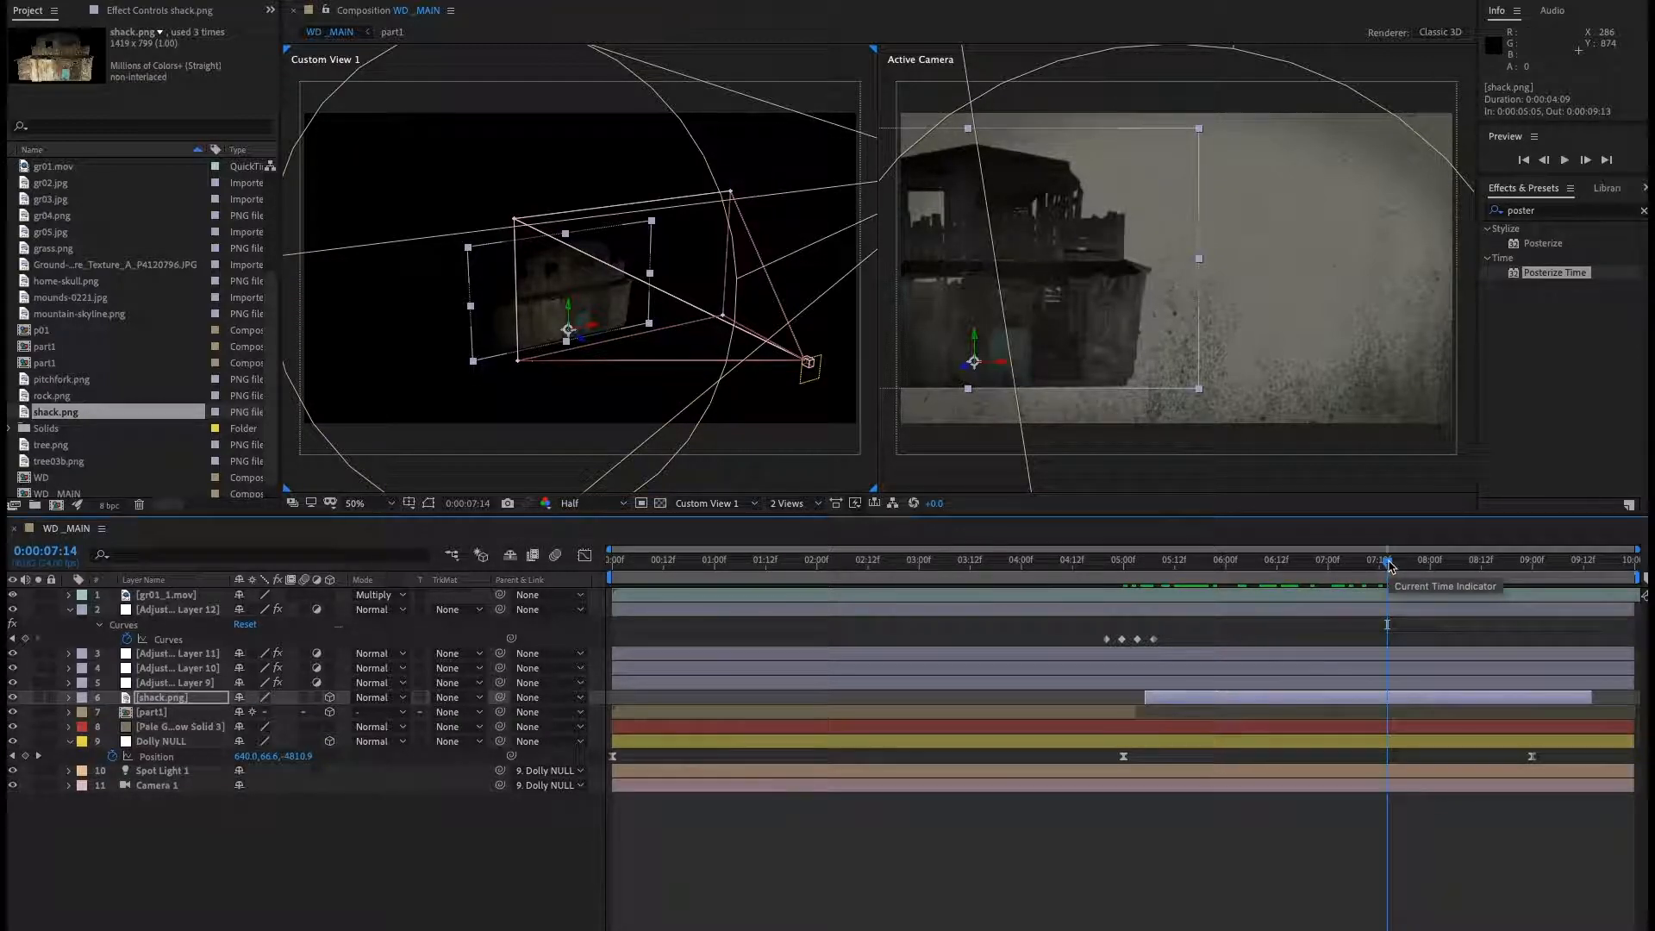
key("k")
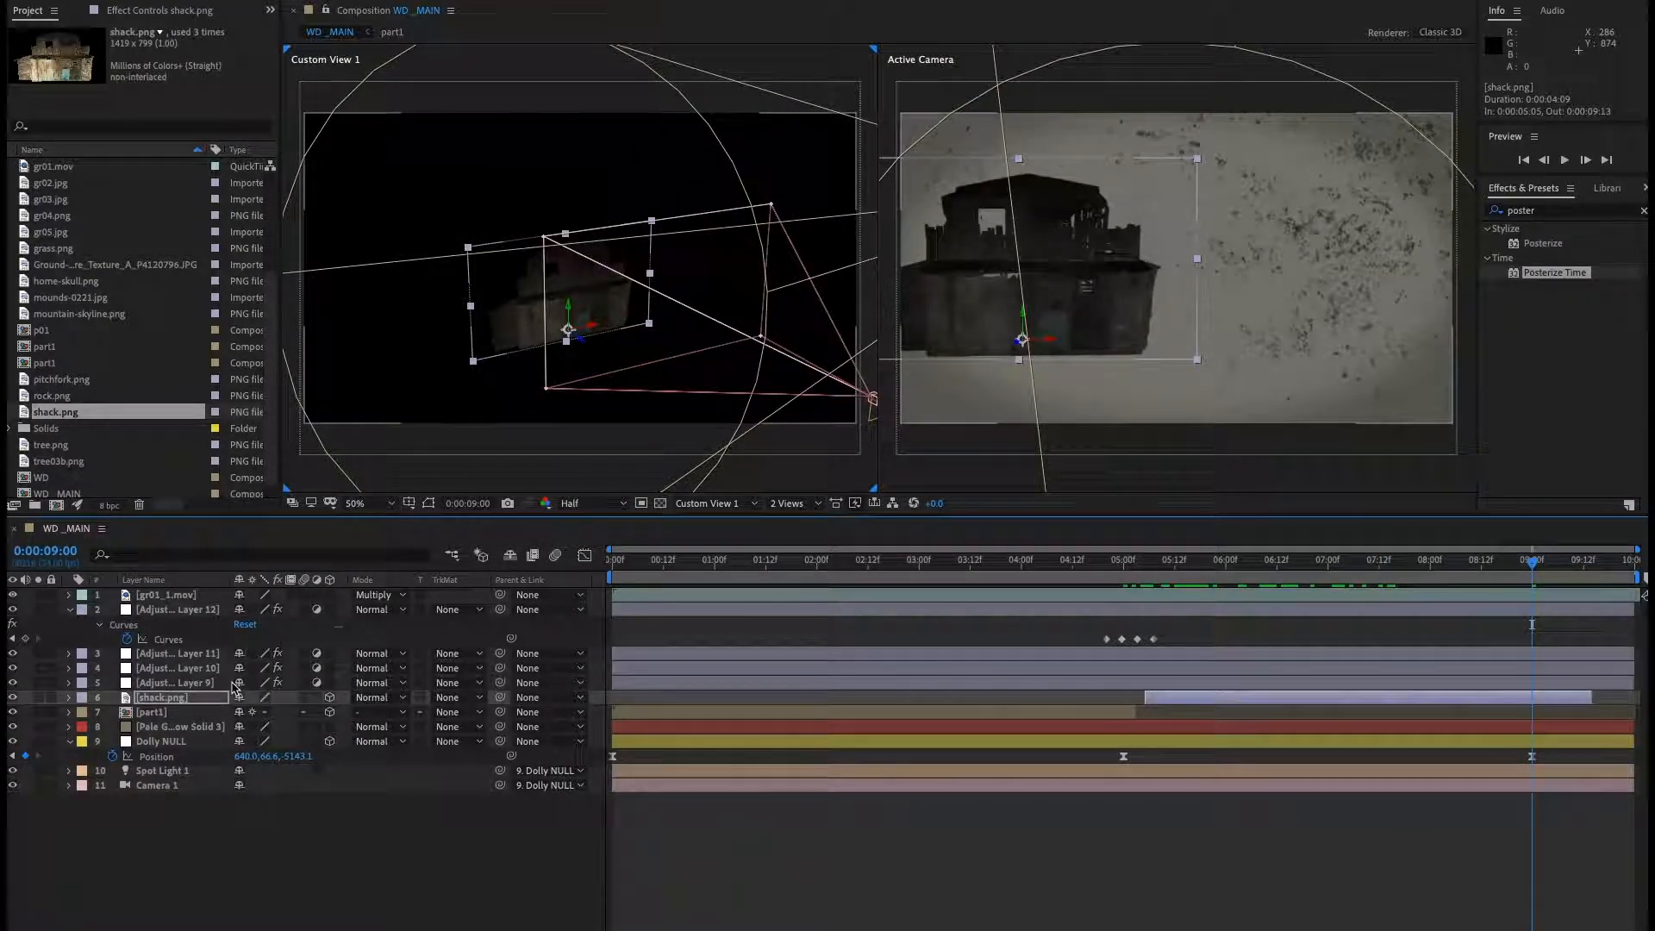
key("s")
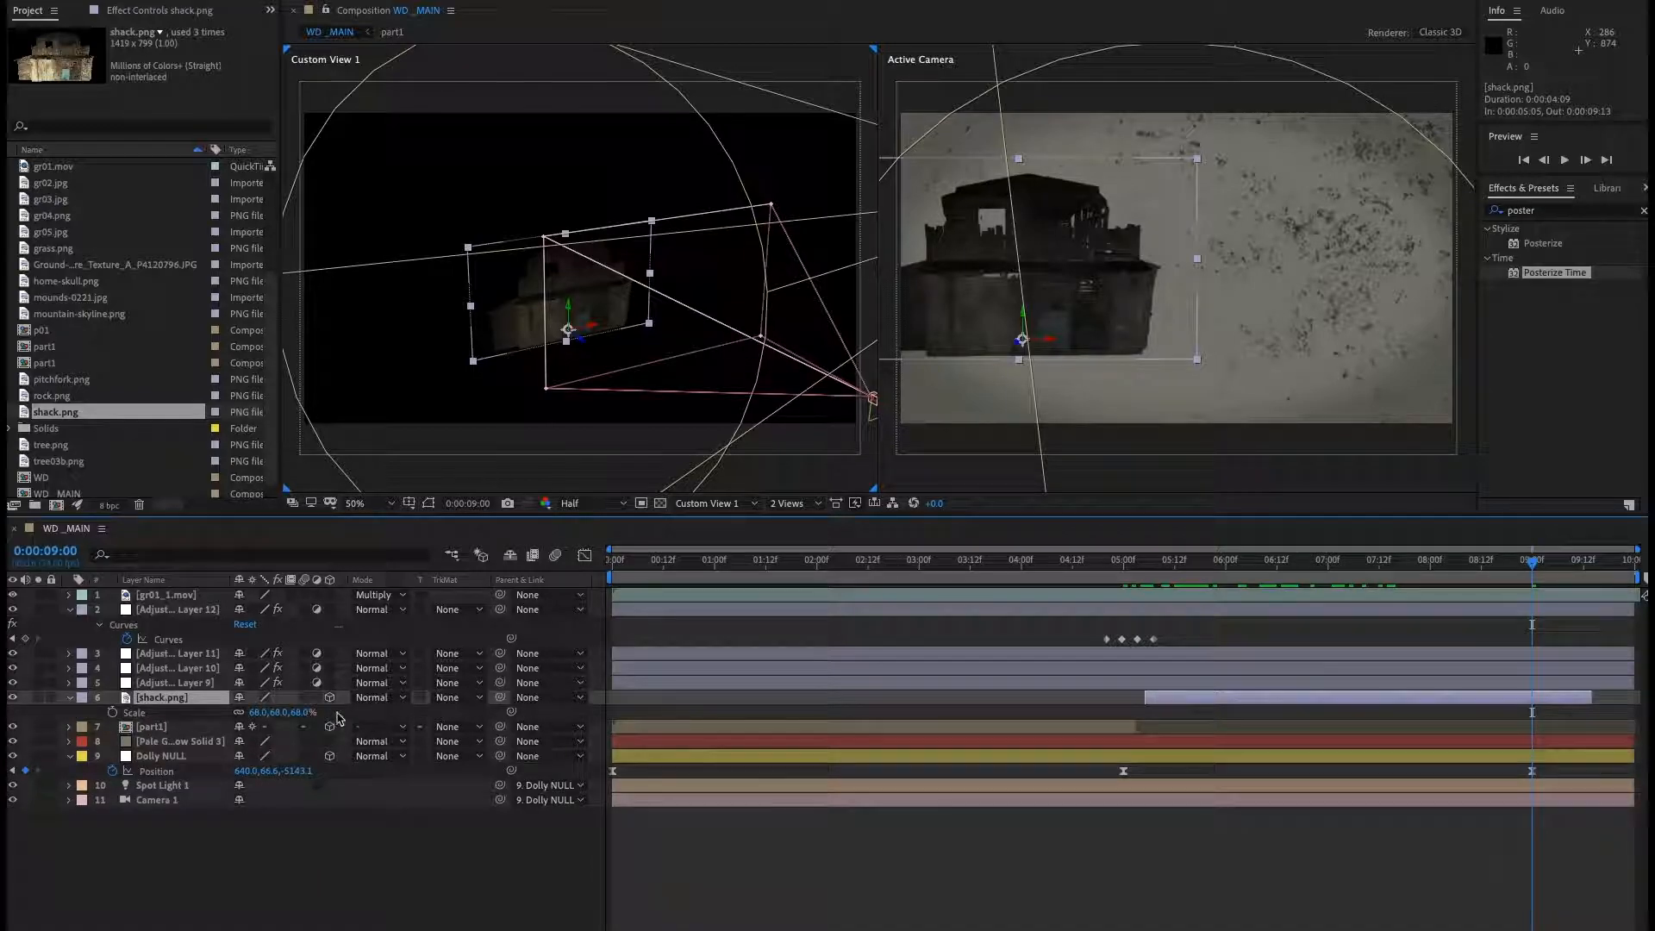
left_click_drag(301, 715, 346, 720)
left_click_drag(1020, 352, 1022, 428)
At 0:00:07:16, shift the shack left to about 78 on the X axis.
left_click(1090, 564)
key("space")
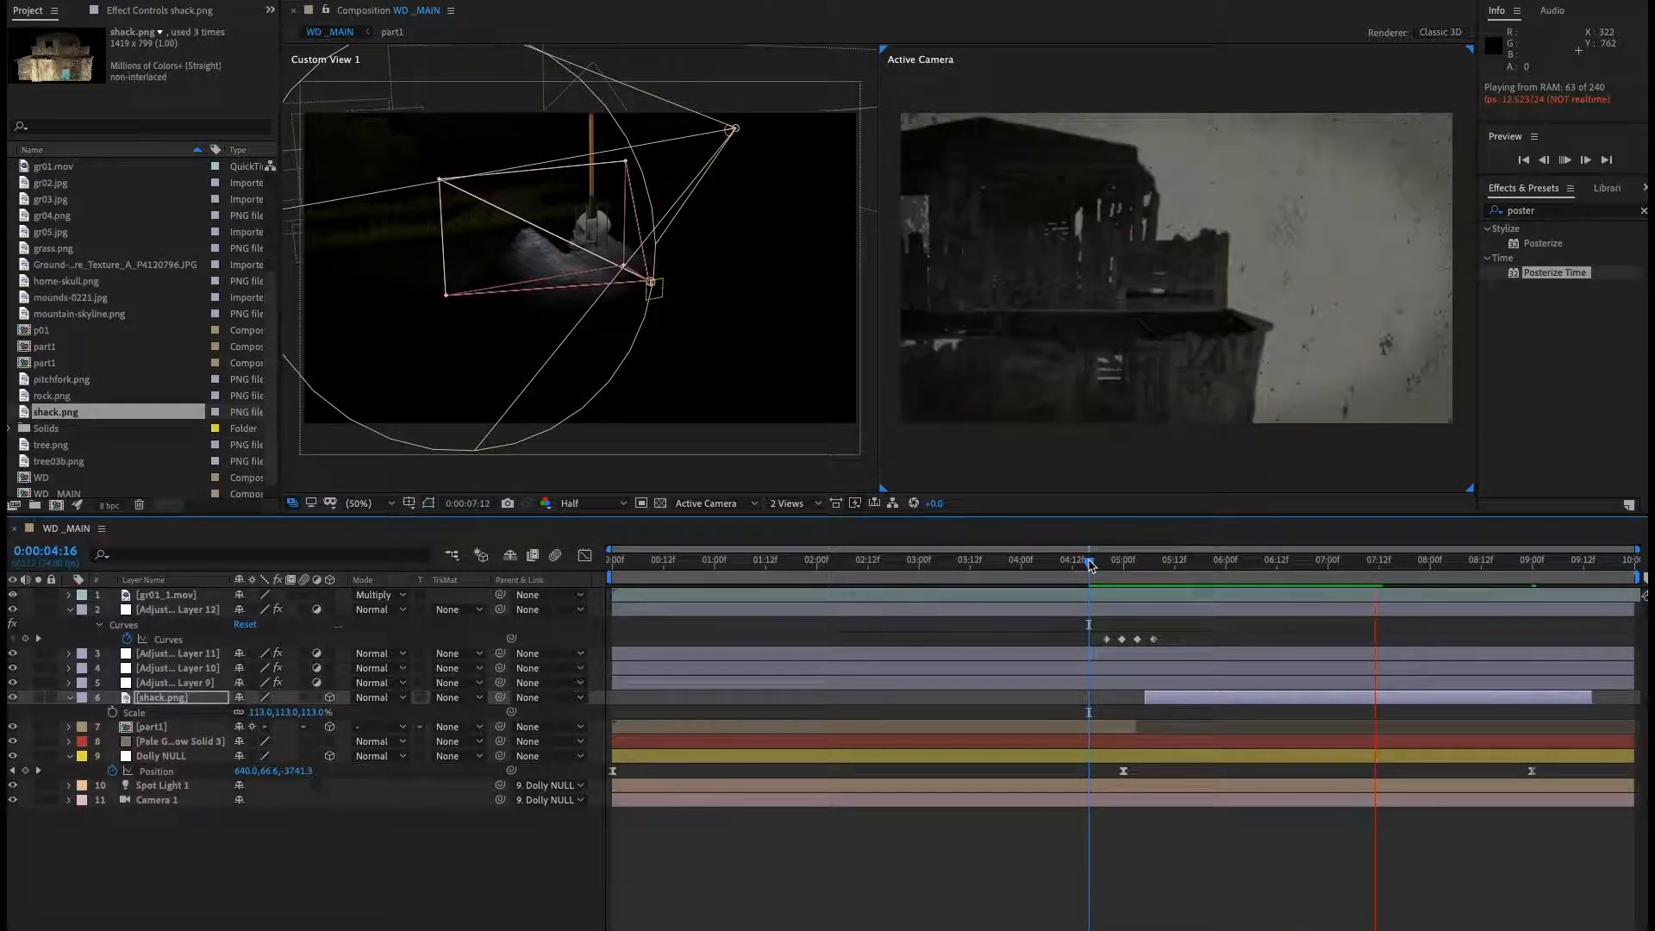
key("space")
mouse_move(1406, 567)
left_mouse_down()
mouse_move(1183, 573)
mouse_move(1398, 583)
left_mouse_up()
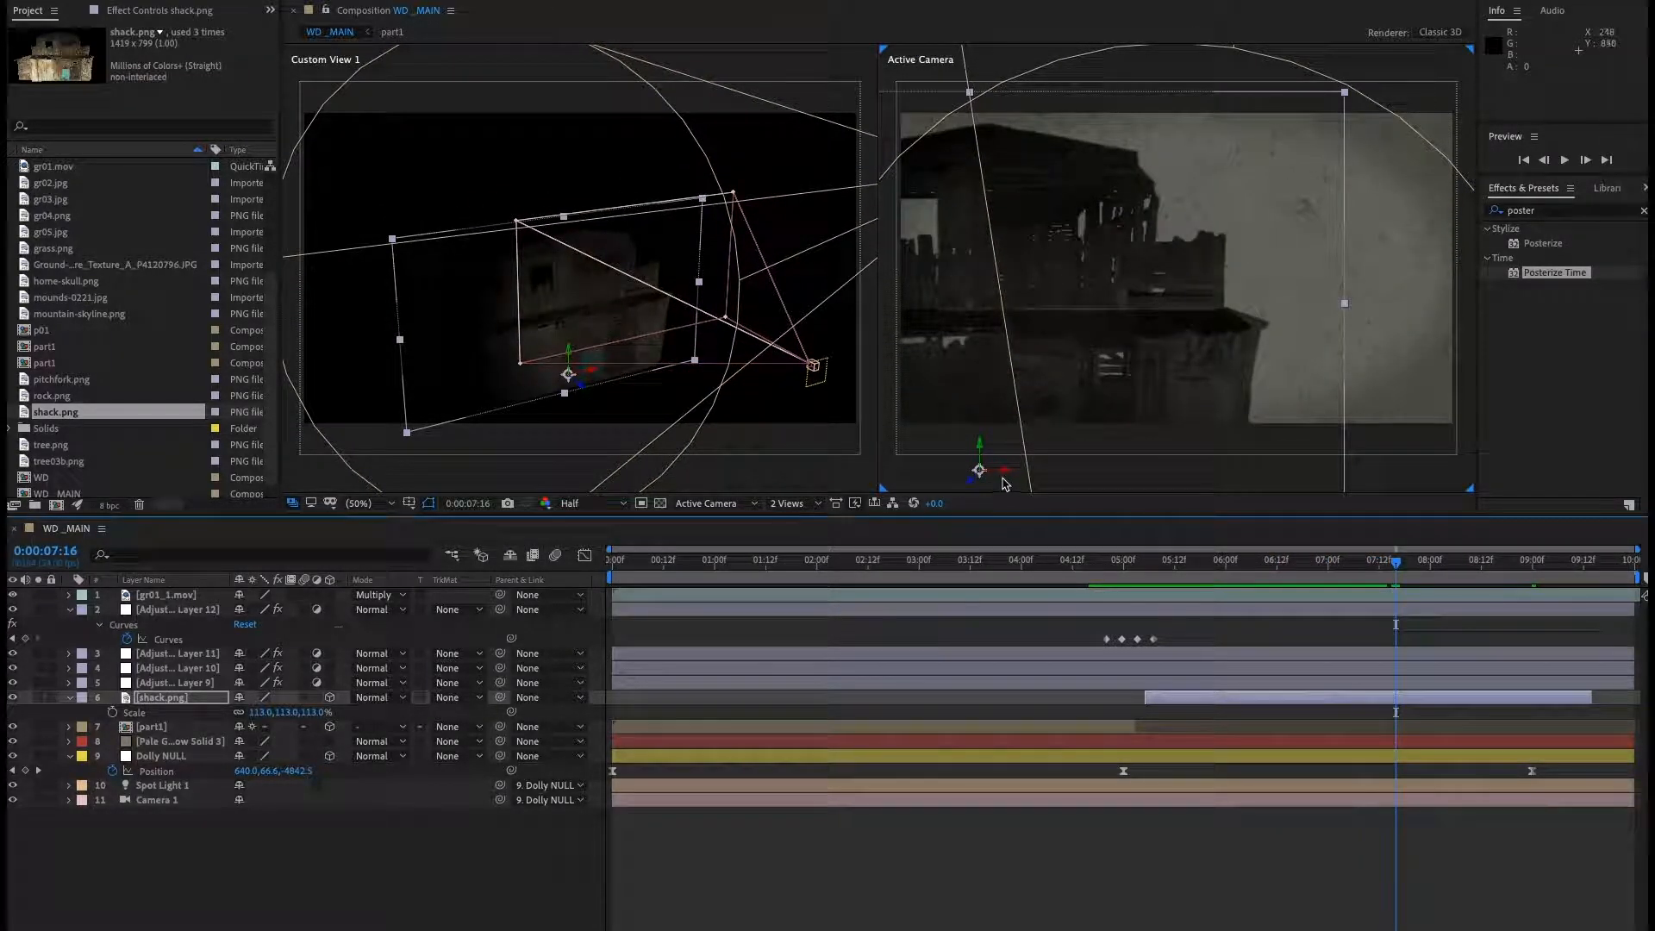
left_click_drag(1008, 479, 943, 478)
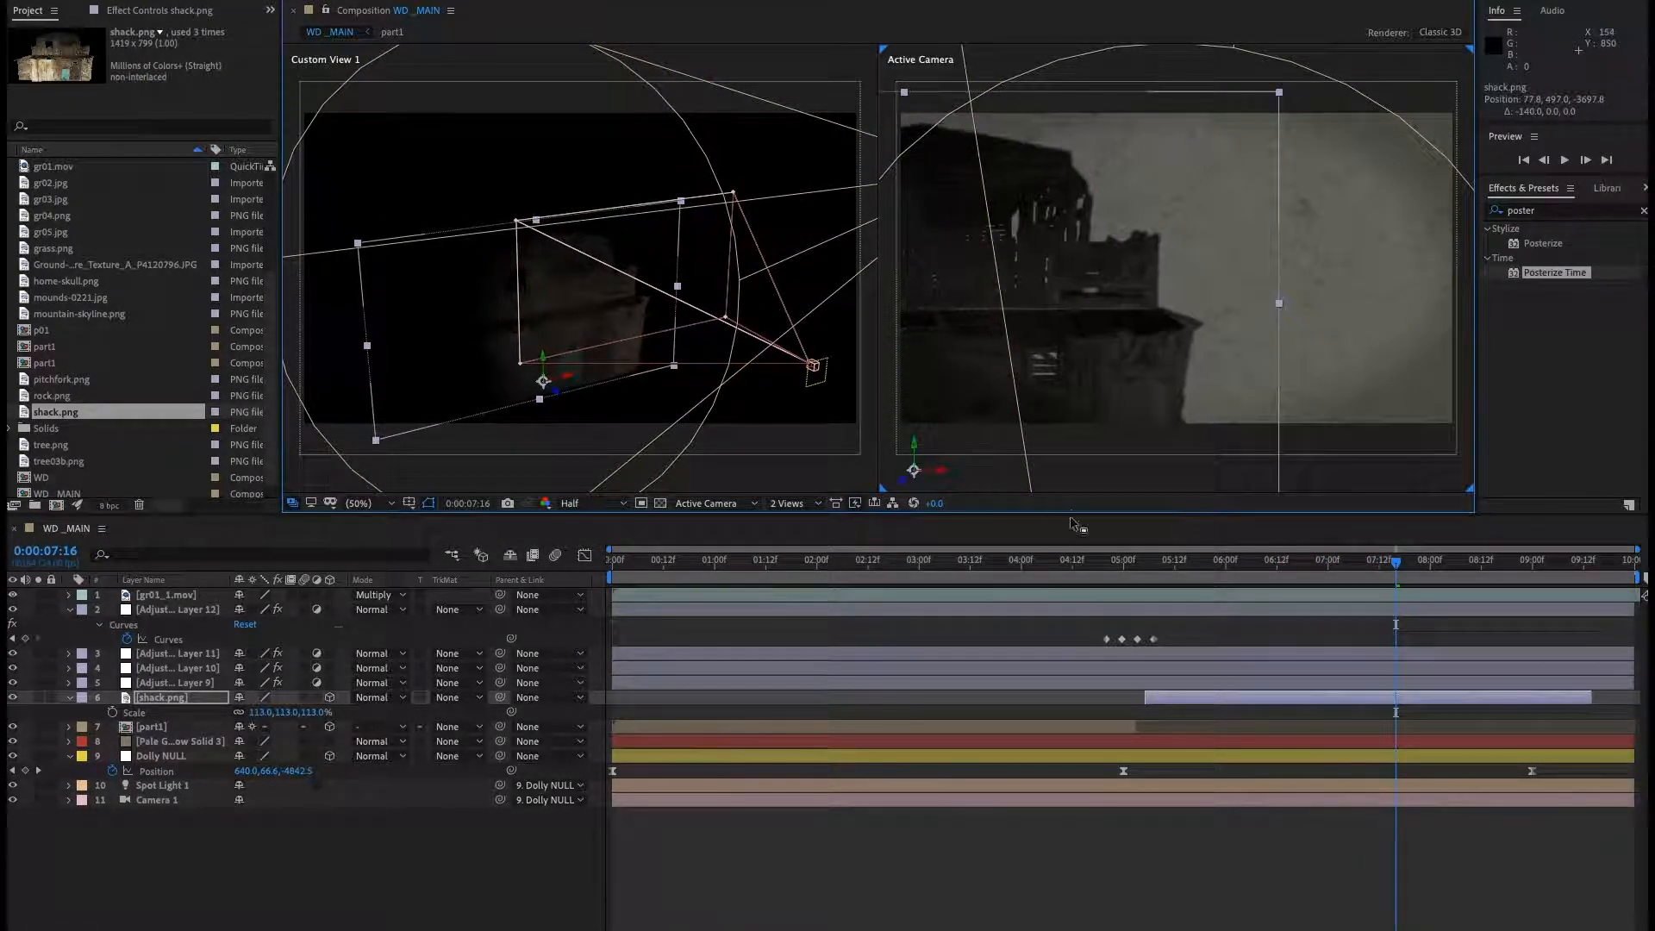
Preview the composition, then switch to QuickTime Player and scrub through the WD02.mov reference video.
left_click(1095, 574)
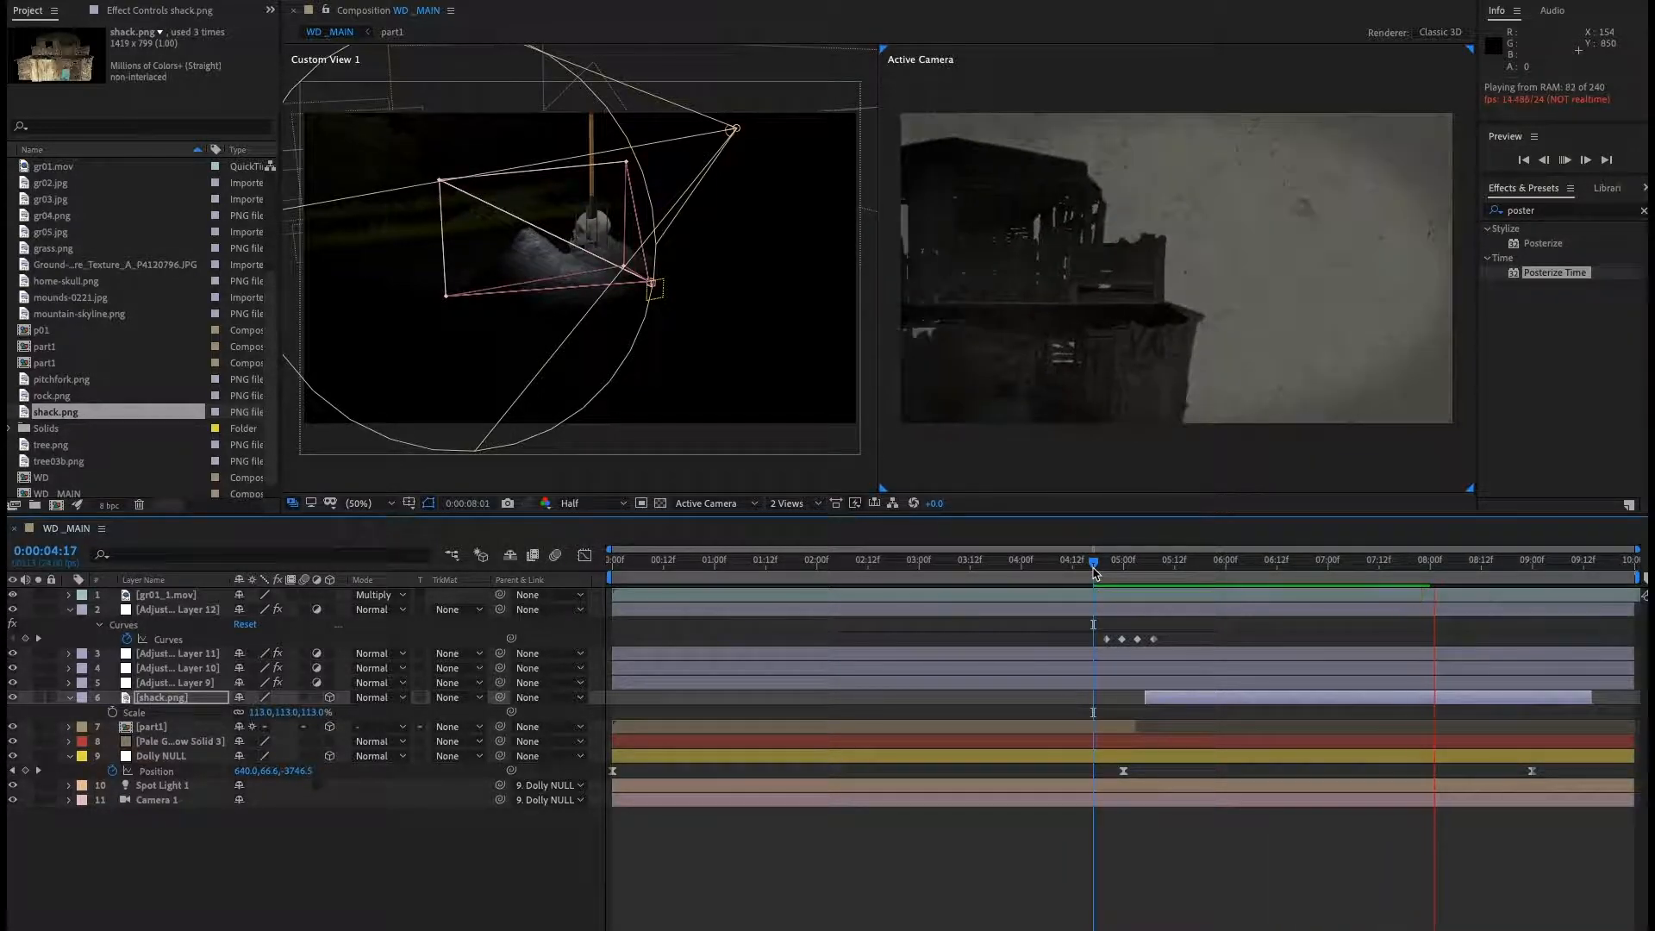
key("space")
key("super+Tab")
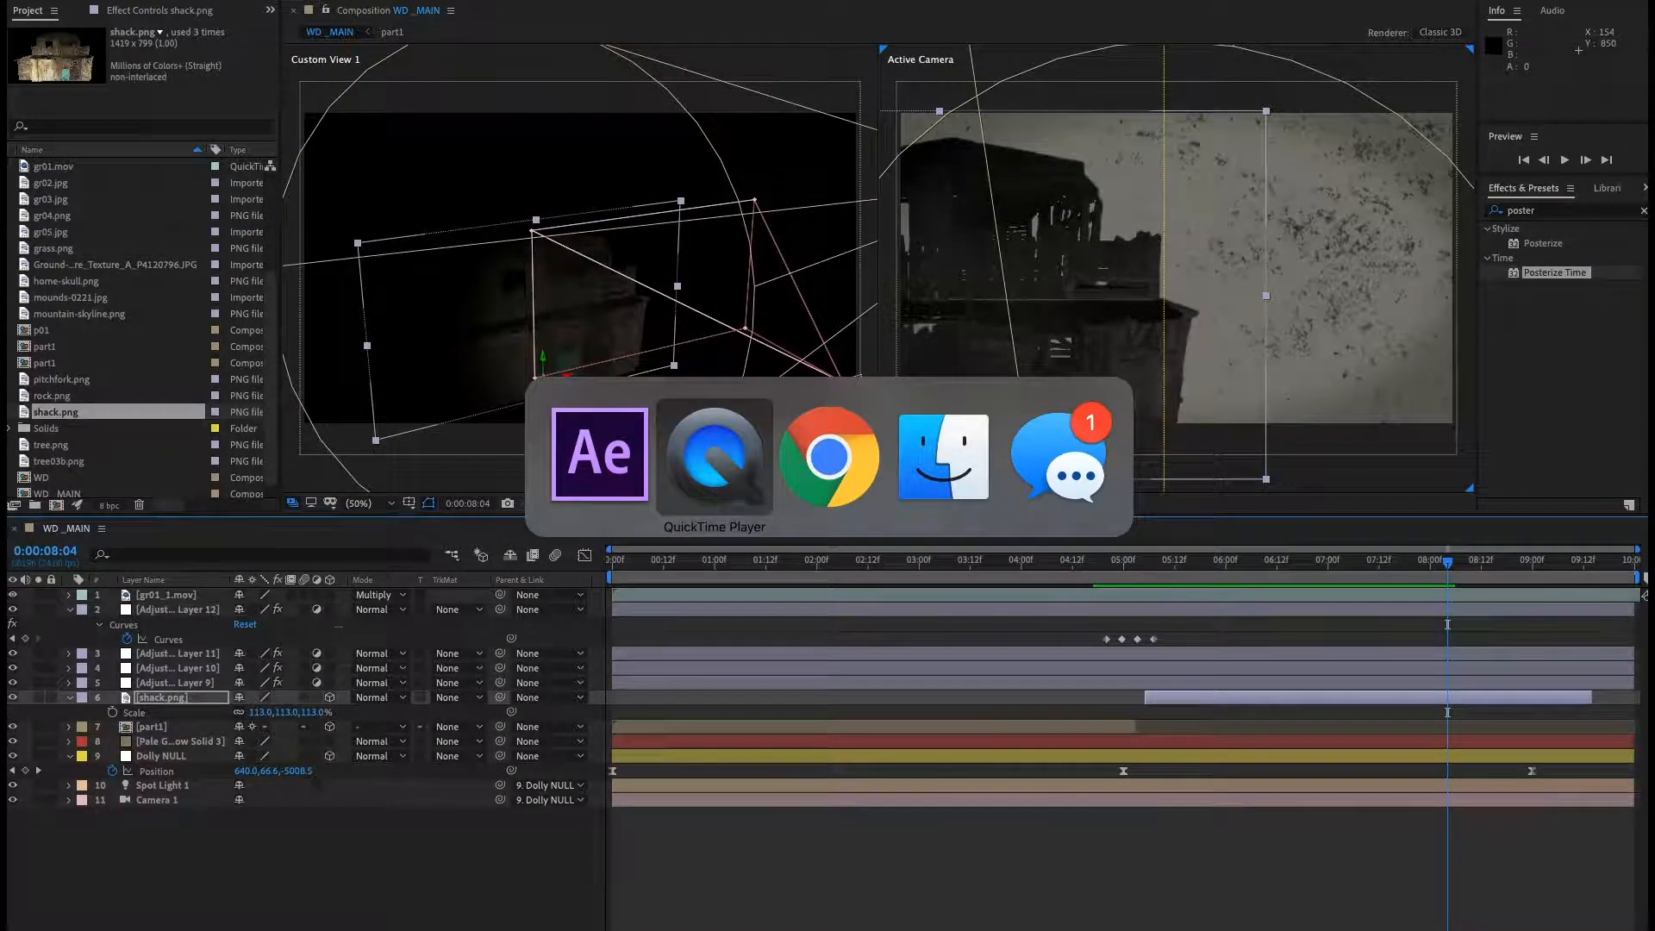
left_click_drag(833, 218, 753, 201)
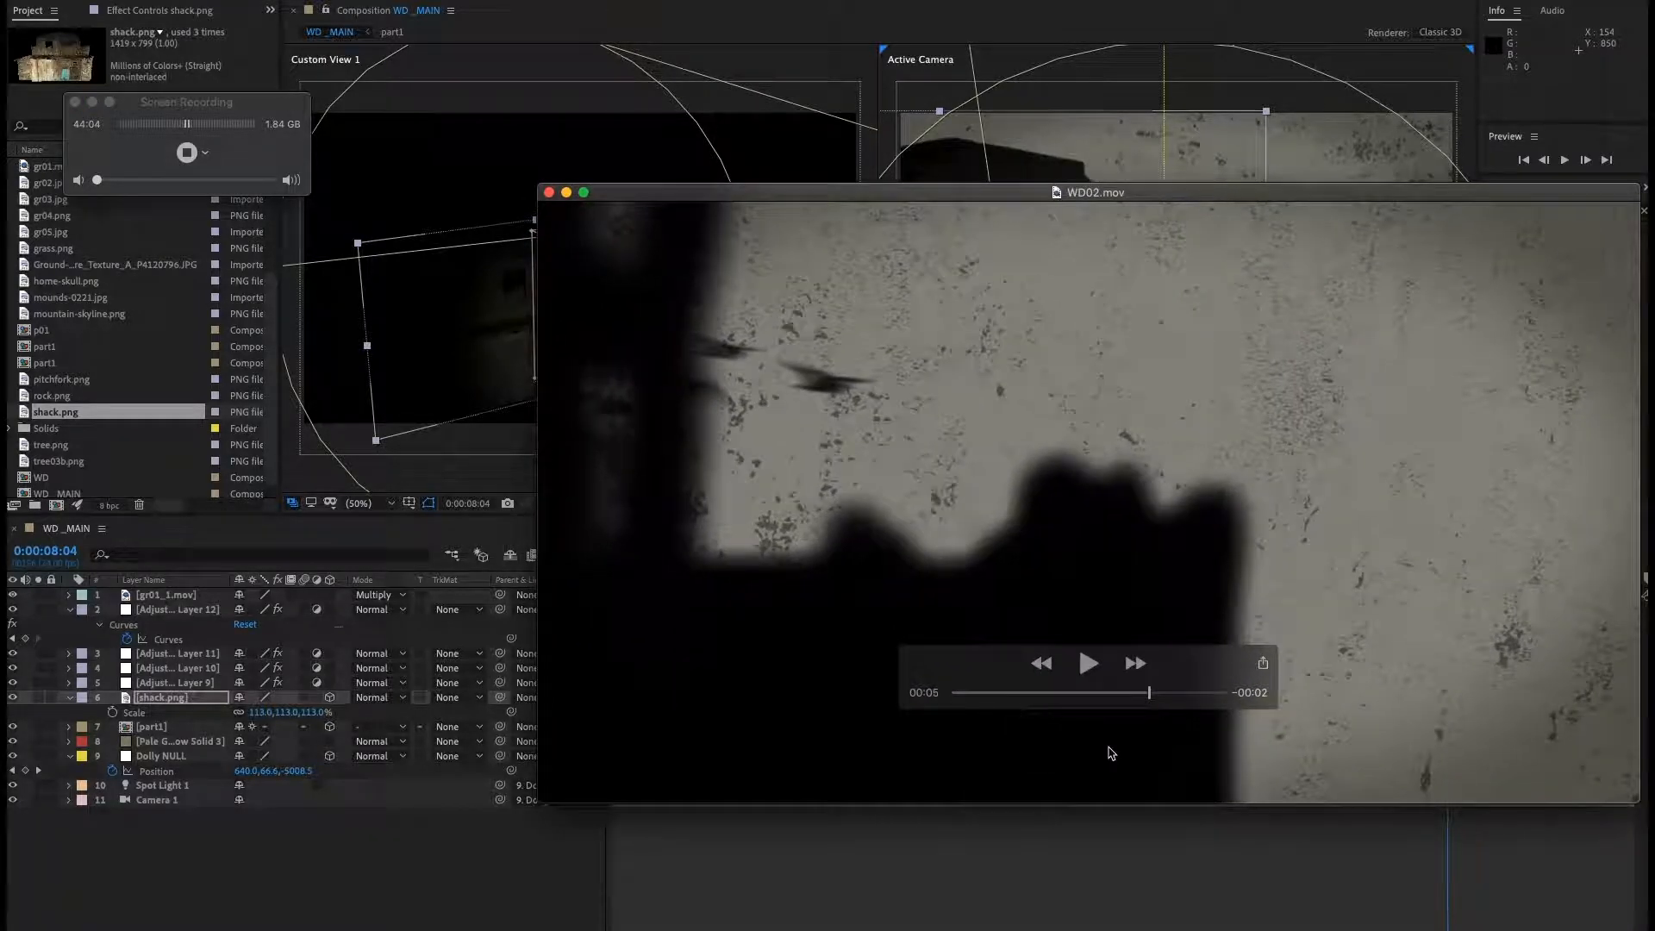
mouse_move(1151, 698)
left_mouse_down()
mouse_move(1118, 695)
mouse_move(1165, 700)
mouse_move(1130, 695)
mouse_move(1146, 694)
left_mouse_up()
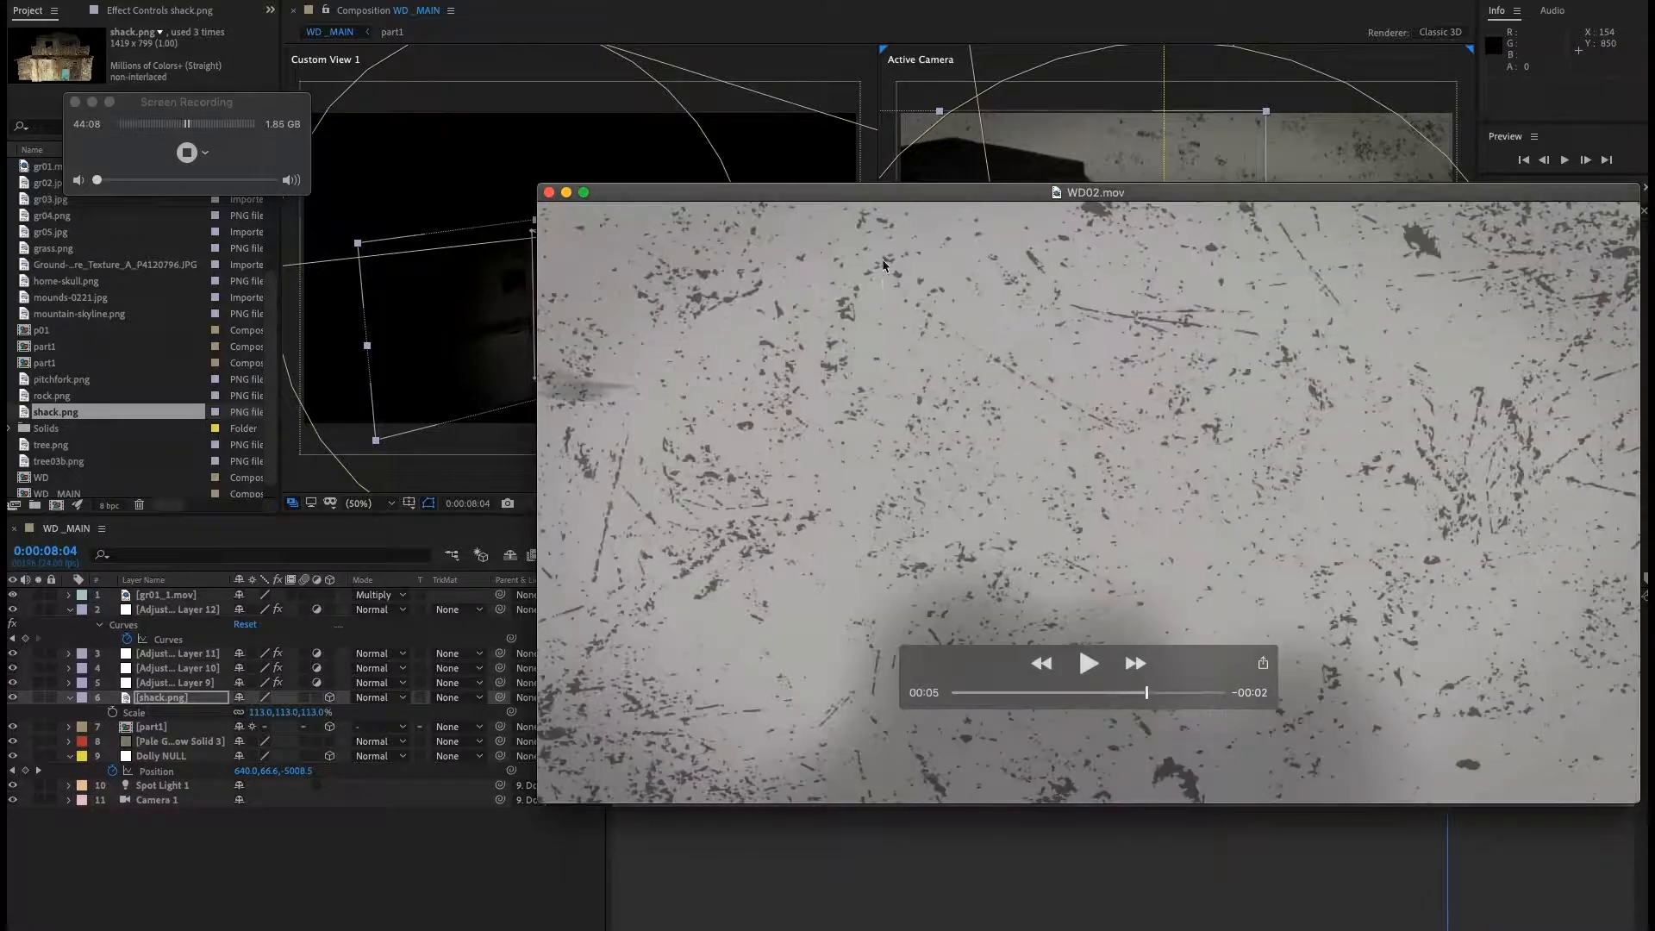
Return to the composition, move to 0:00:07:13 and turn off the spot light.
left_click_drag(868, 200, 1654, 289)
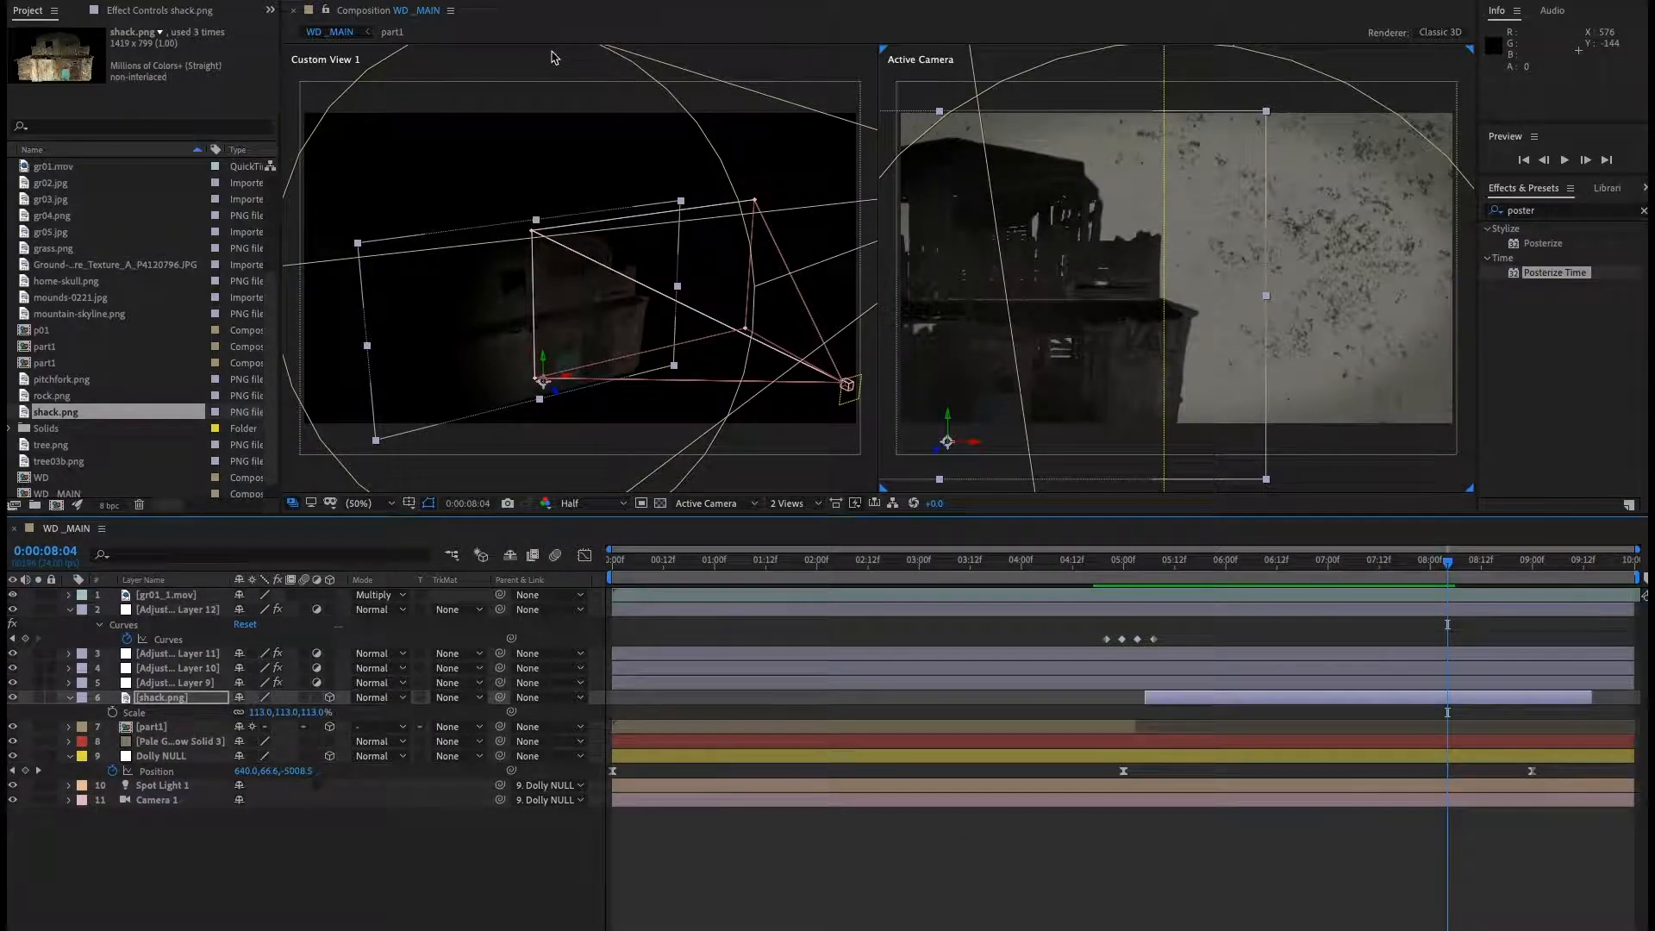
left_click_drag(1429, 569, 1385, 573)
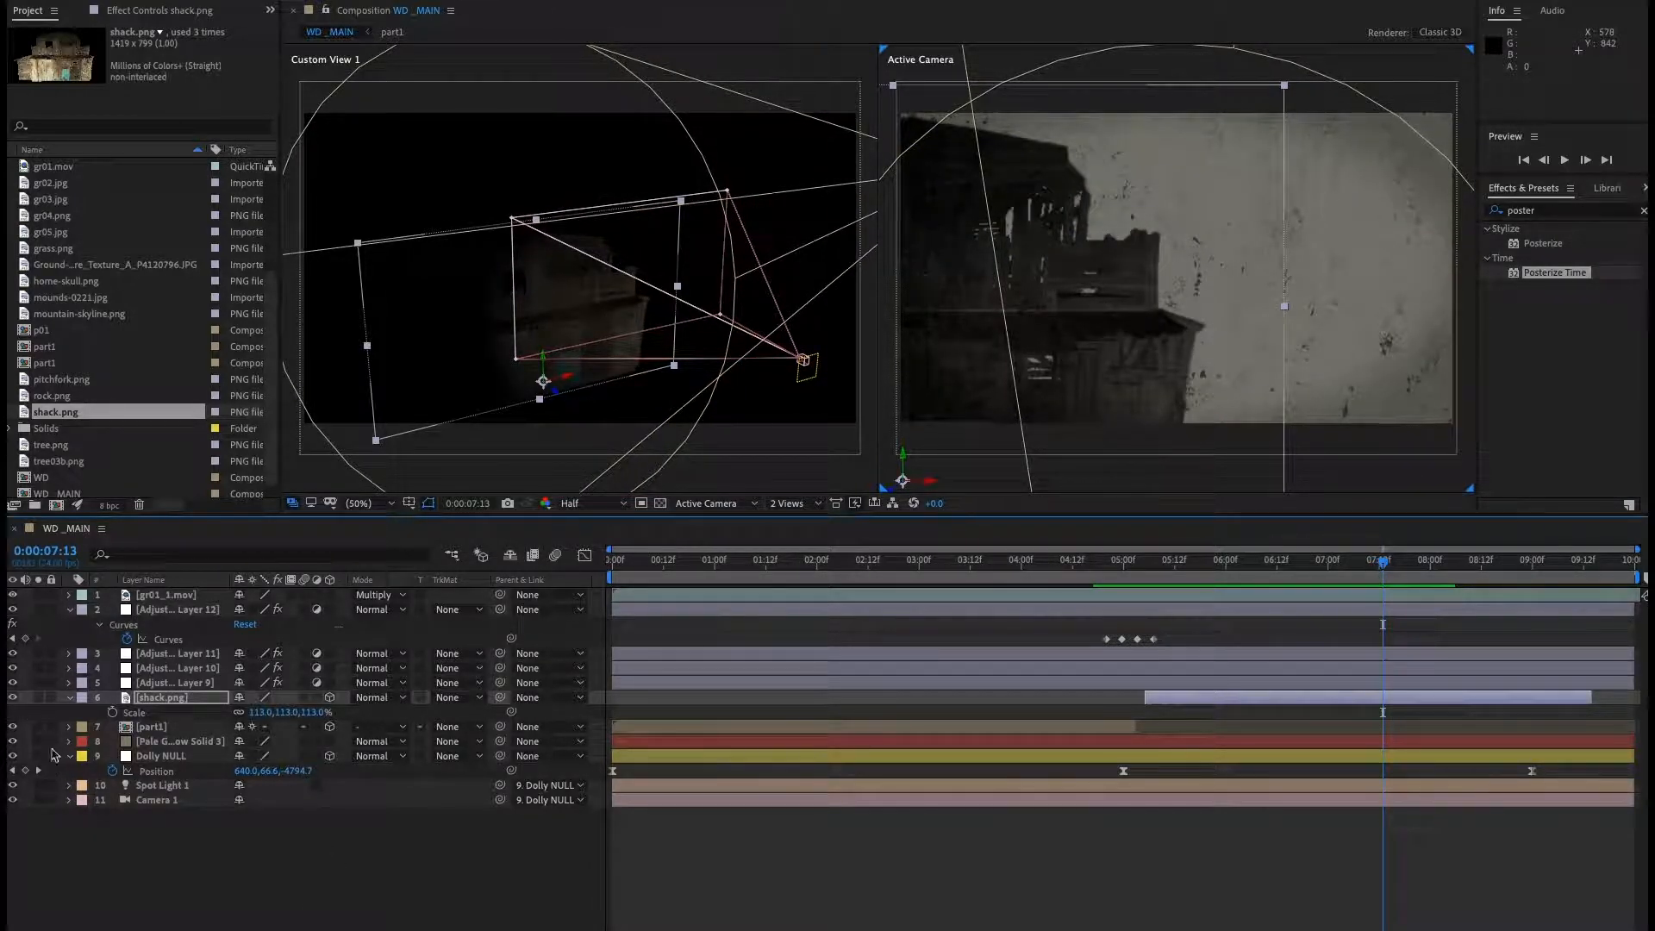
left_click(13, 798)
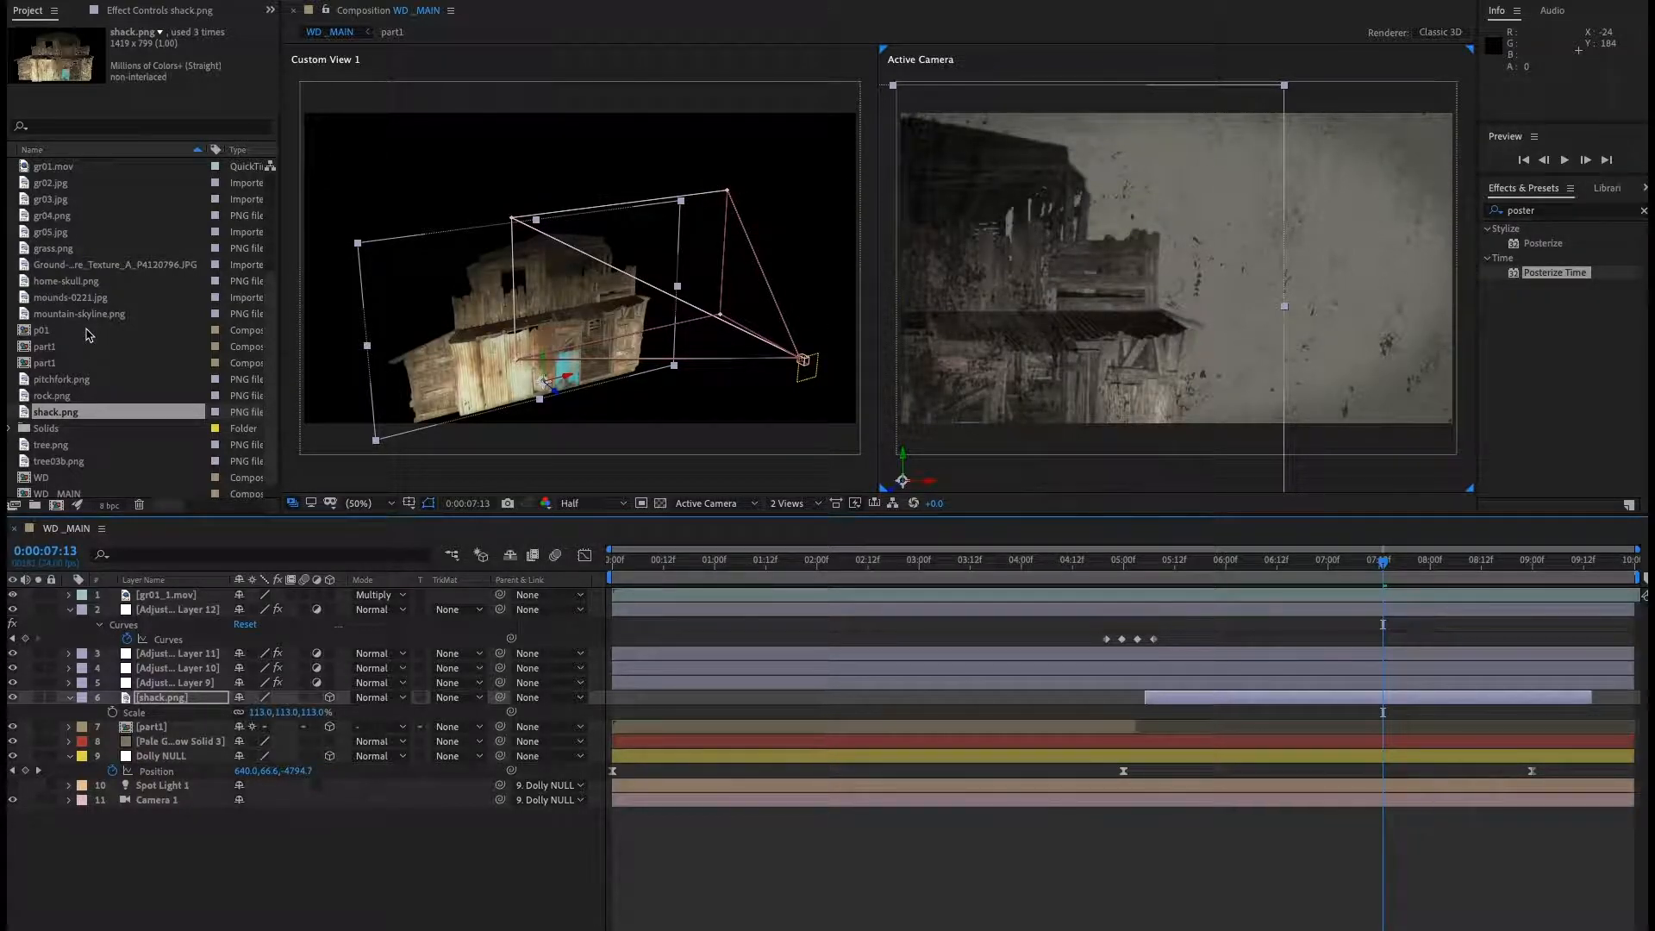
Browse the project items and add tree03b.png to the composition above the shack layer.
scroll(89, 335, "down", 1)
scroll(95, 331, "up", 6)
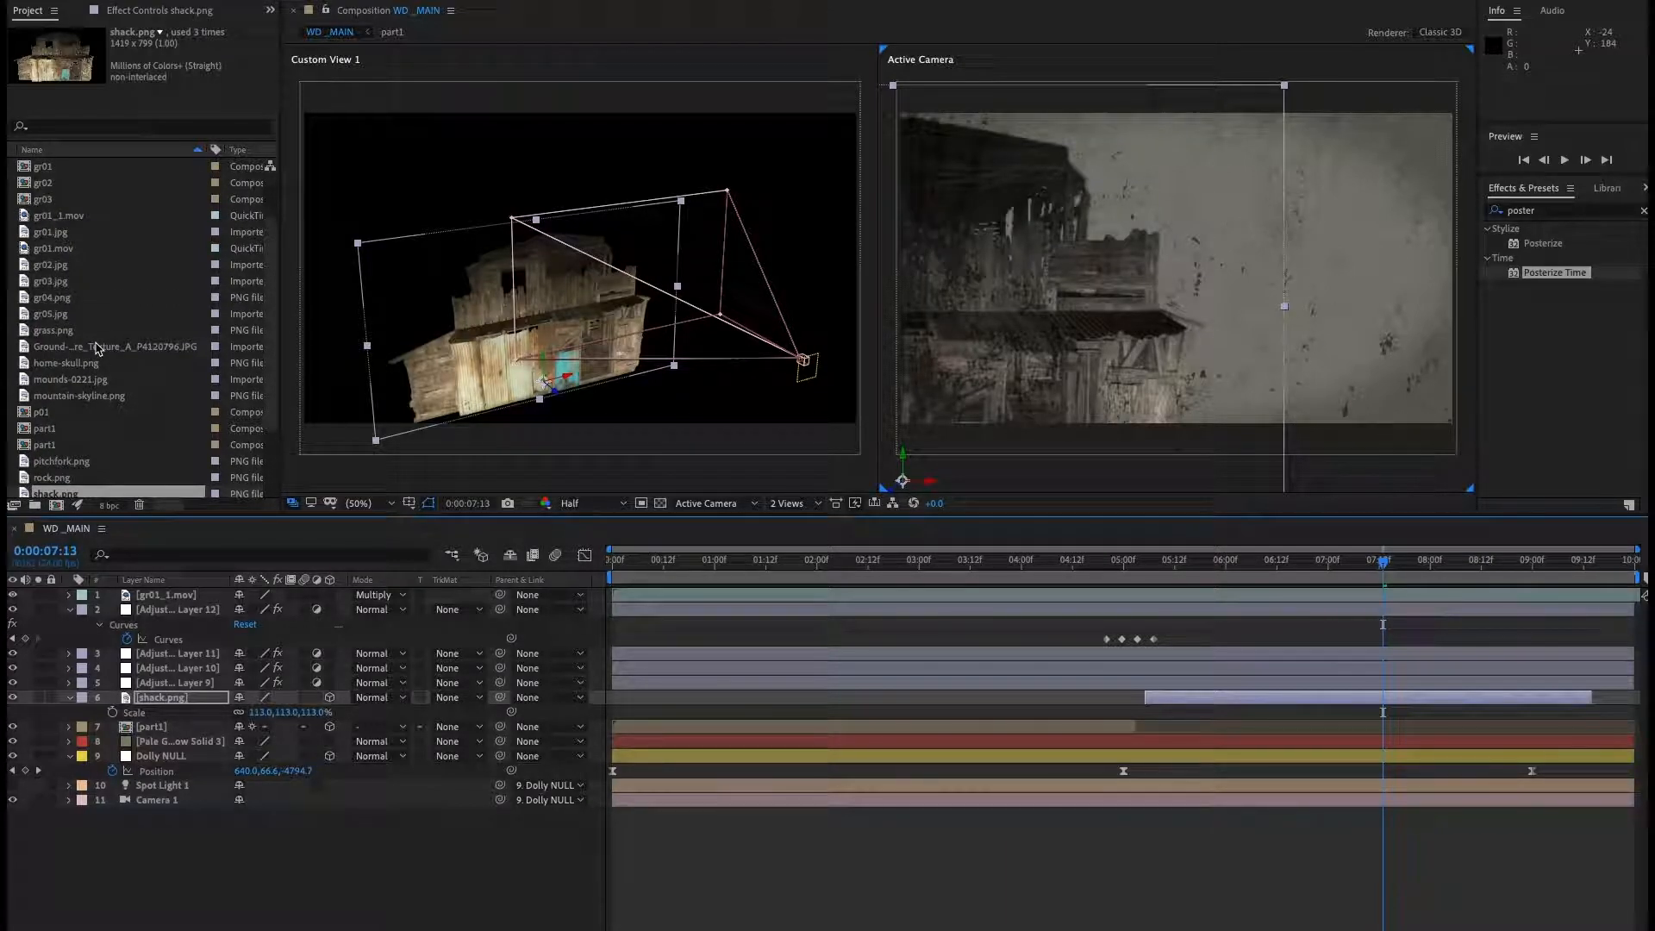
scroll(97, 348, "up", 4)
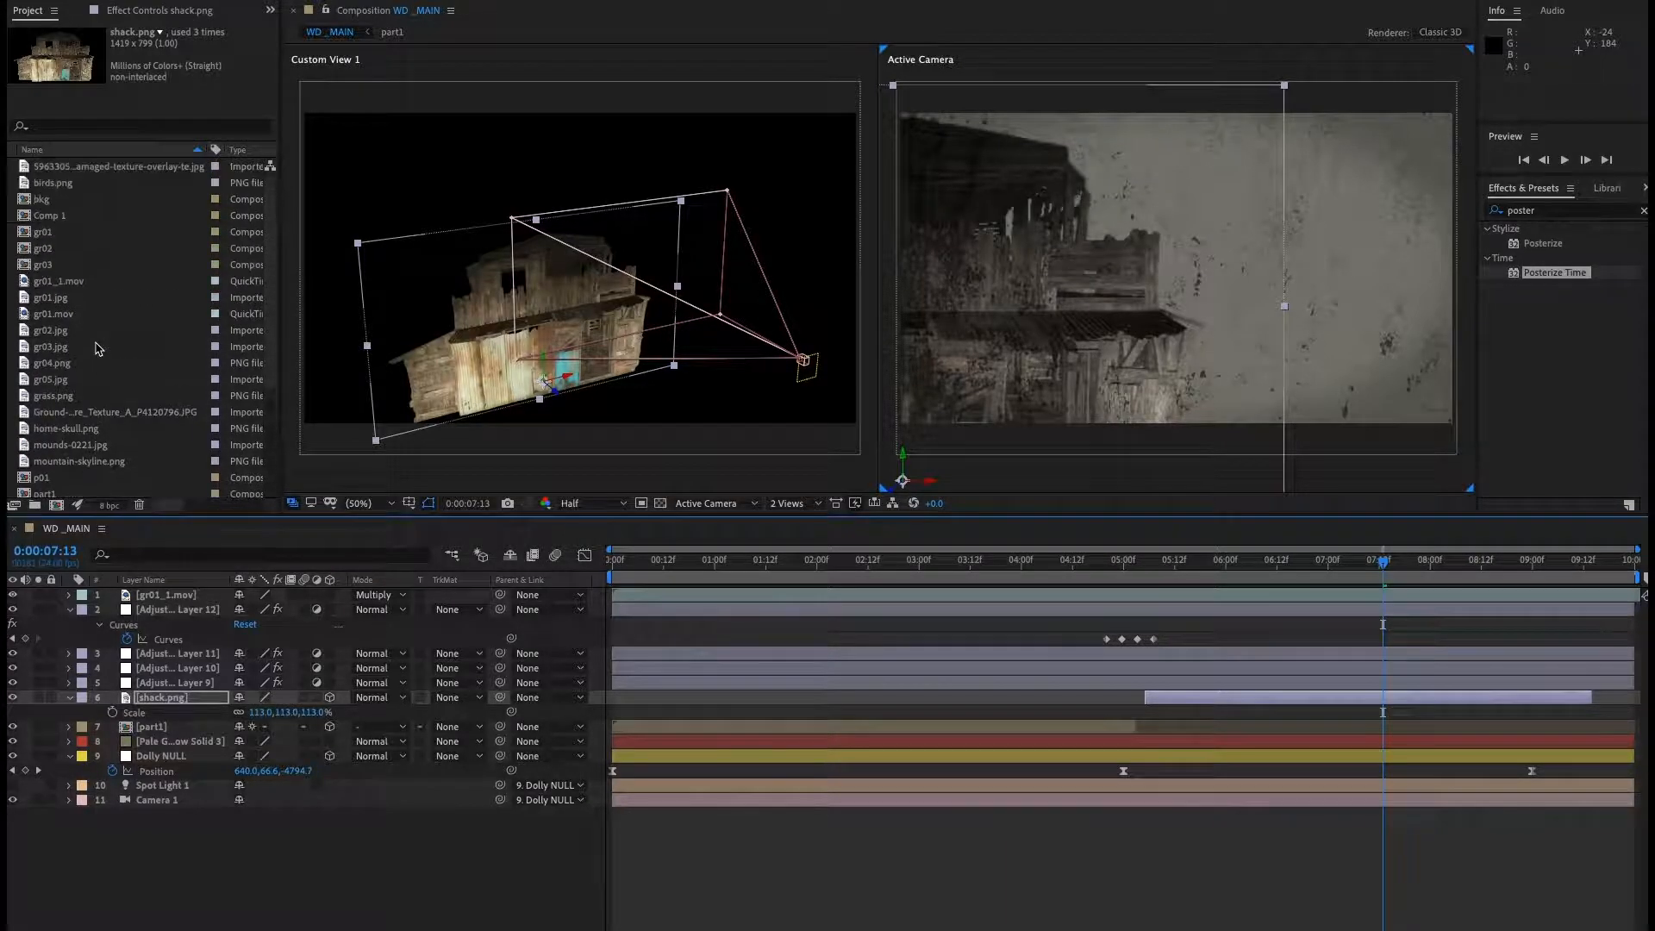
left_click(129, 168)
scroll(130, 362, "down", 10)
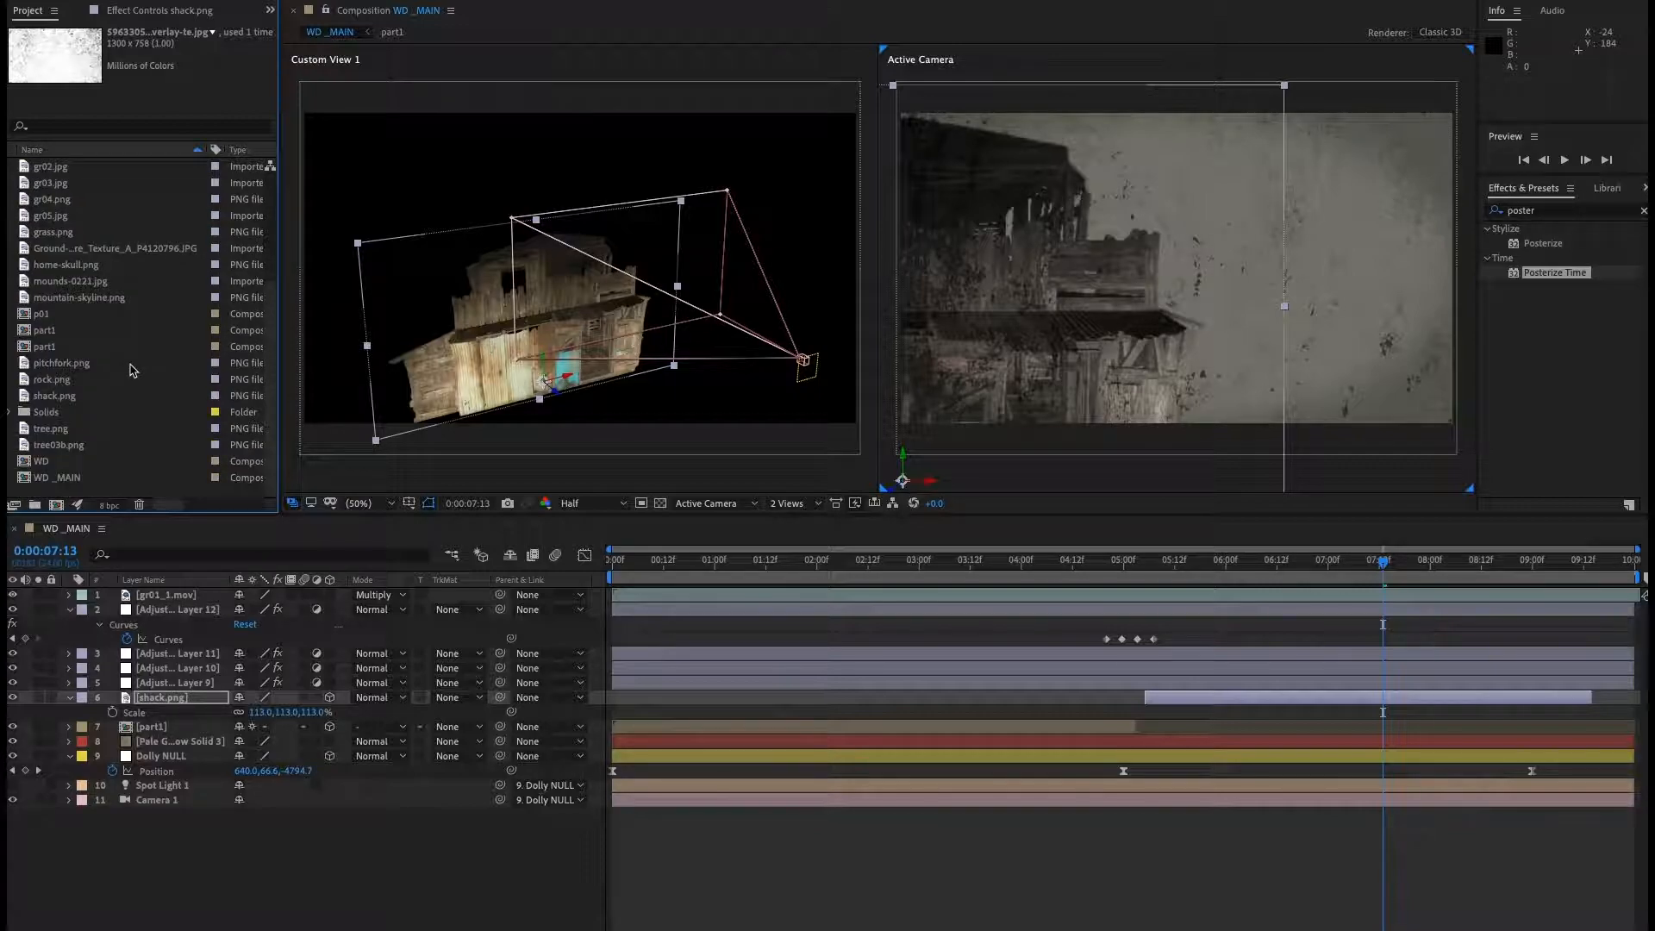
left_click(74, 448)
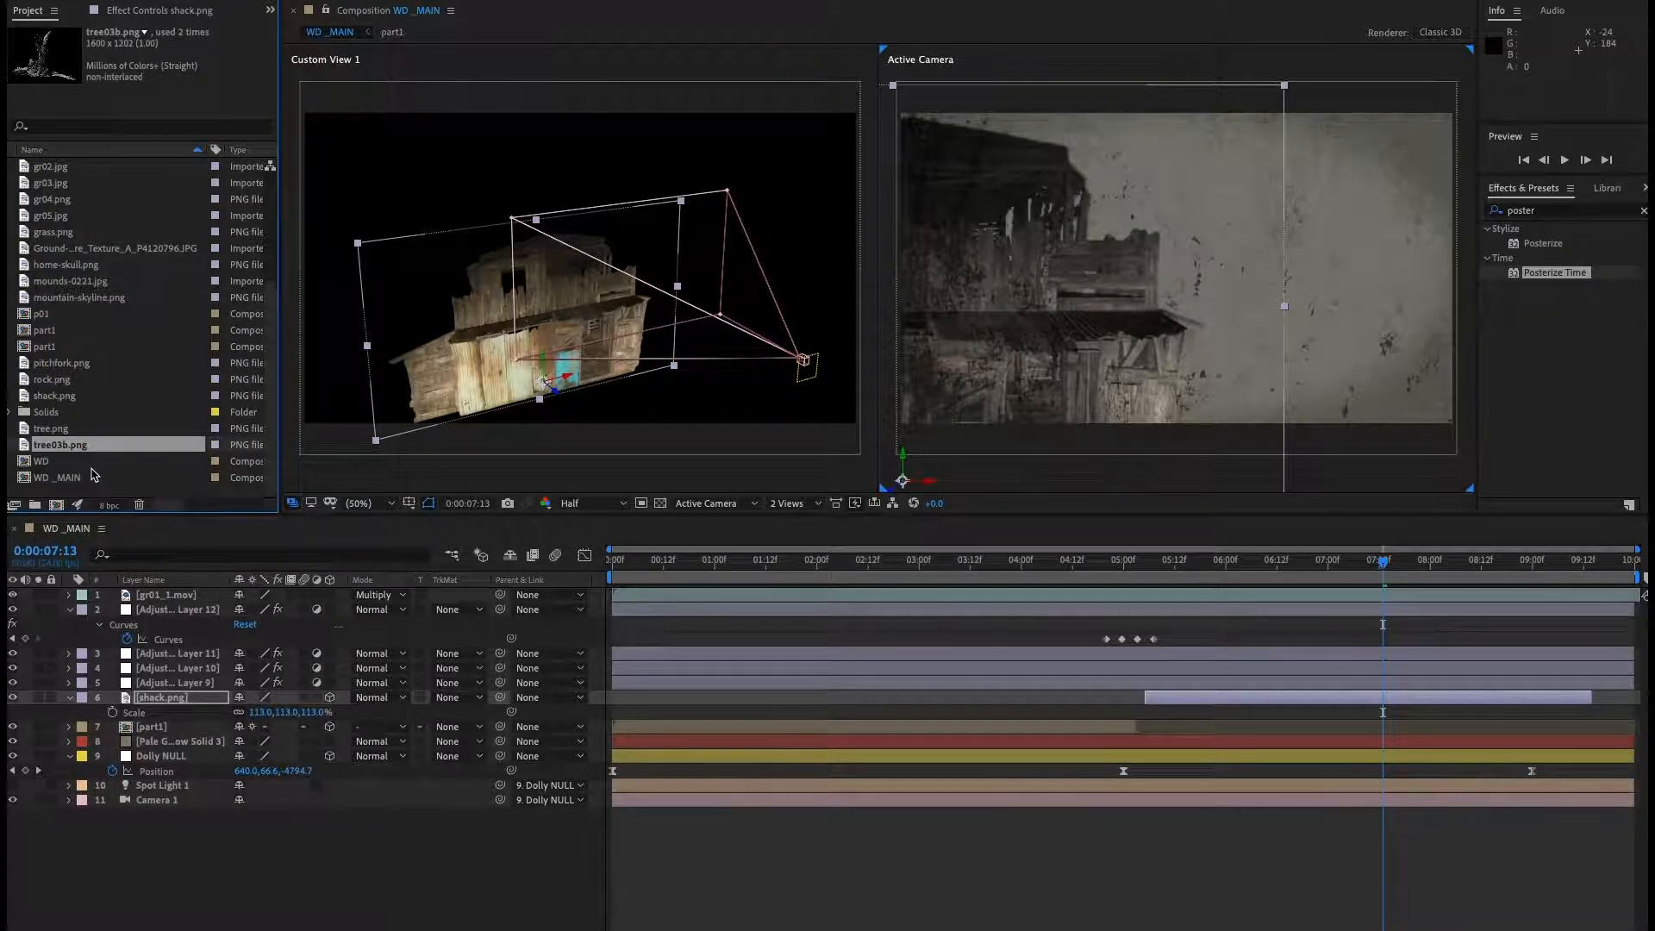
left_click_drag(129, 558, 157, 694)
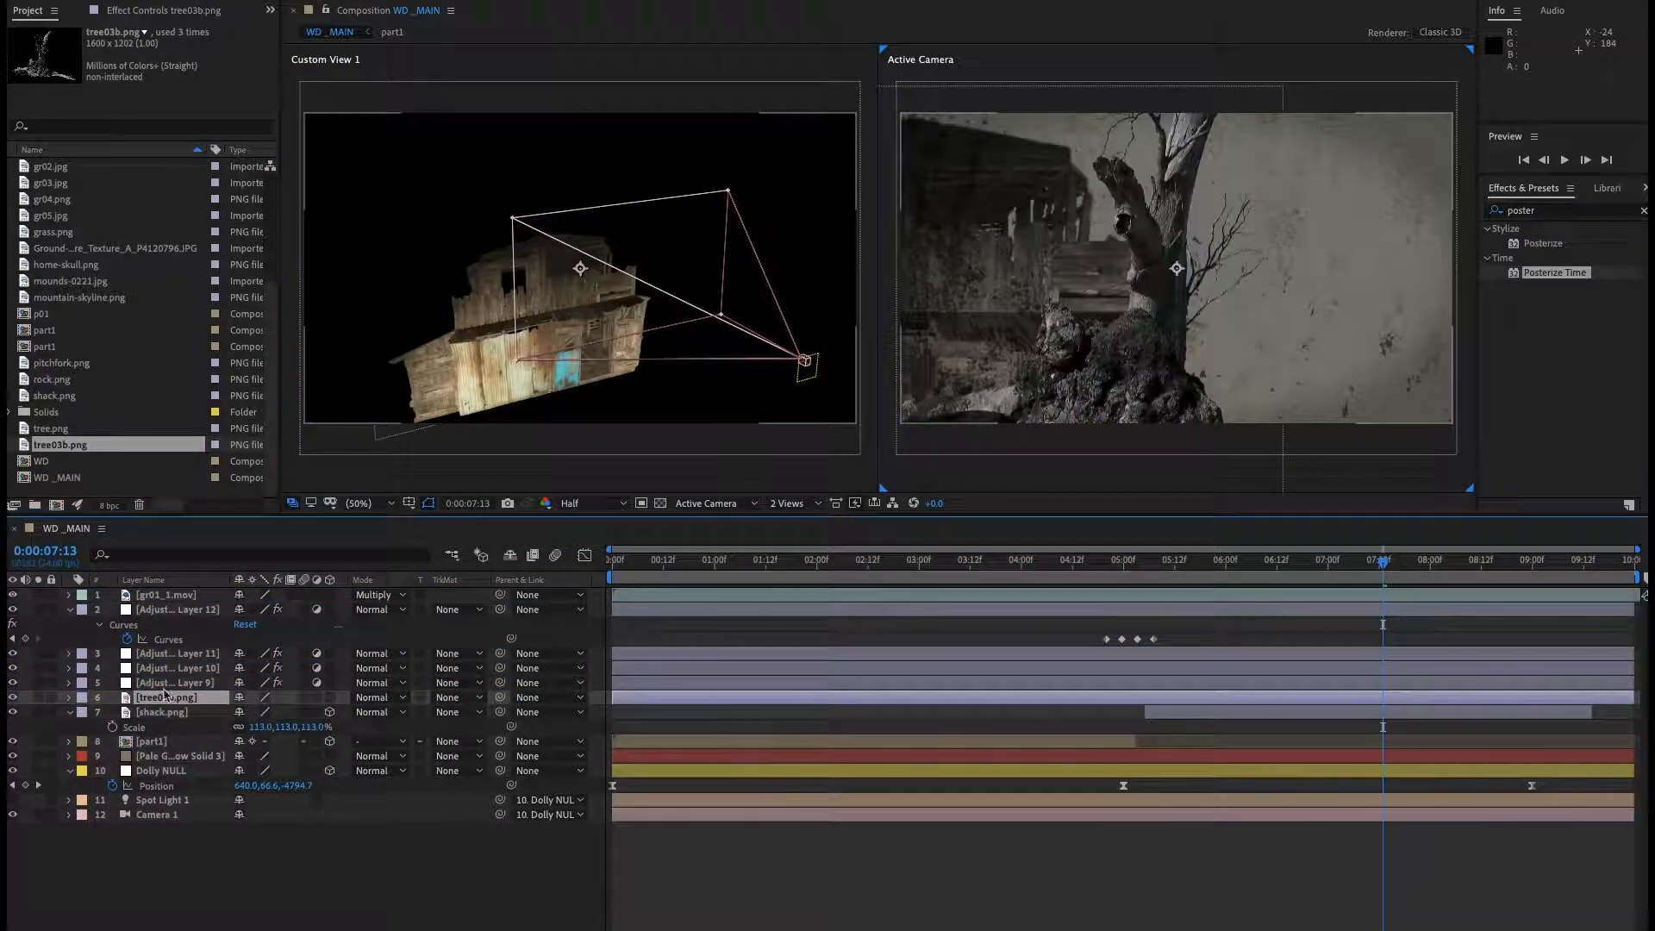
Make the tree layer 3D and move its anchor point down to the tree's base in the layer view.
left_click(329, 698)
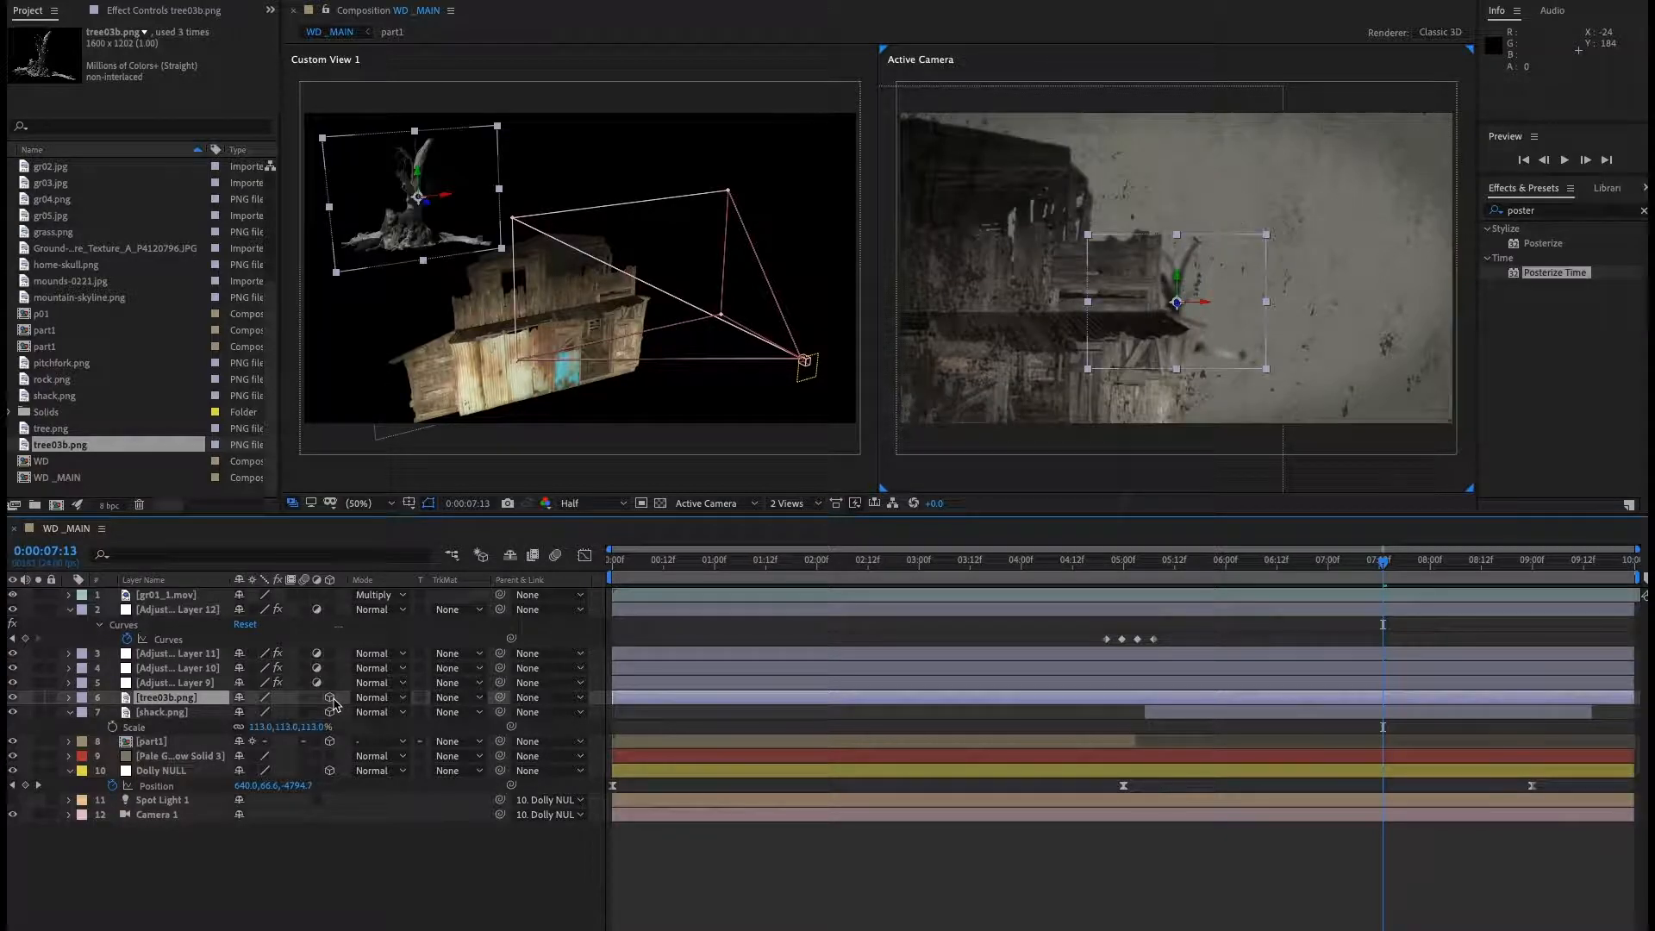
double_click(166, 698)
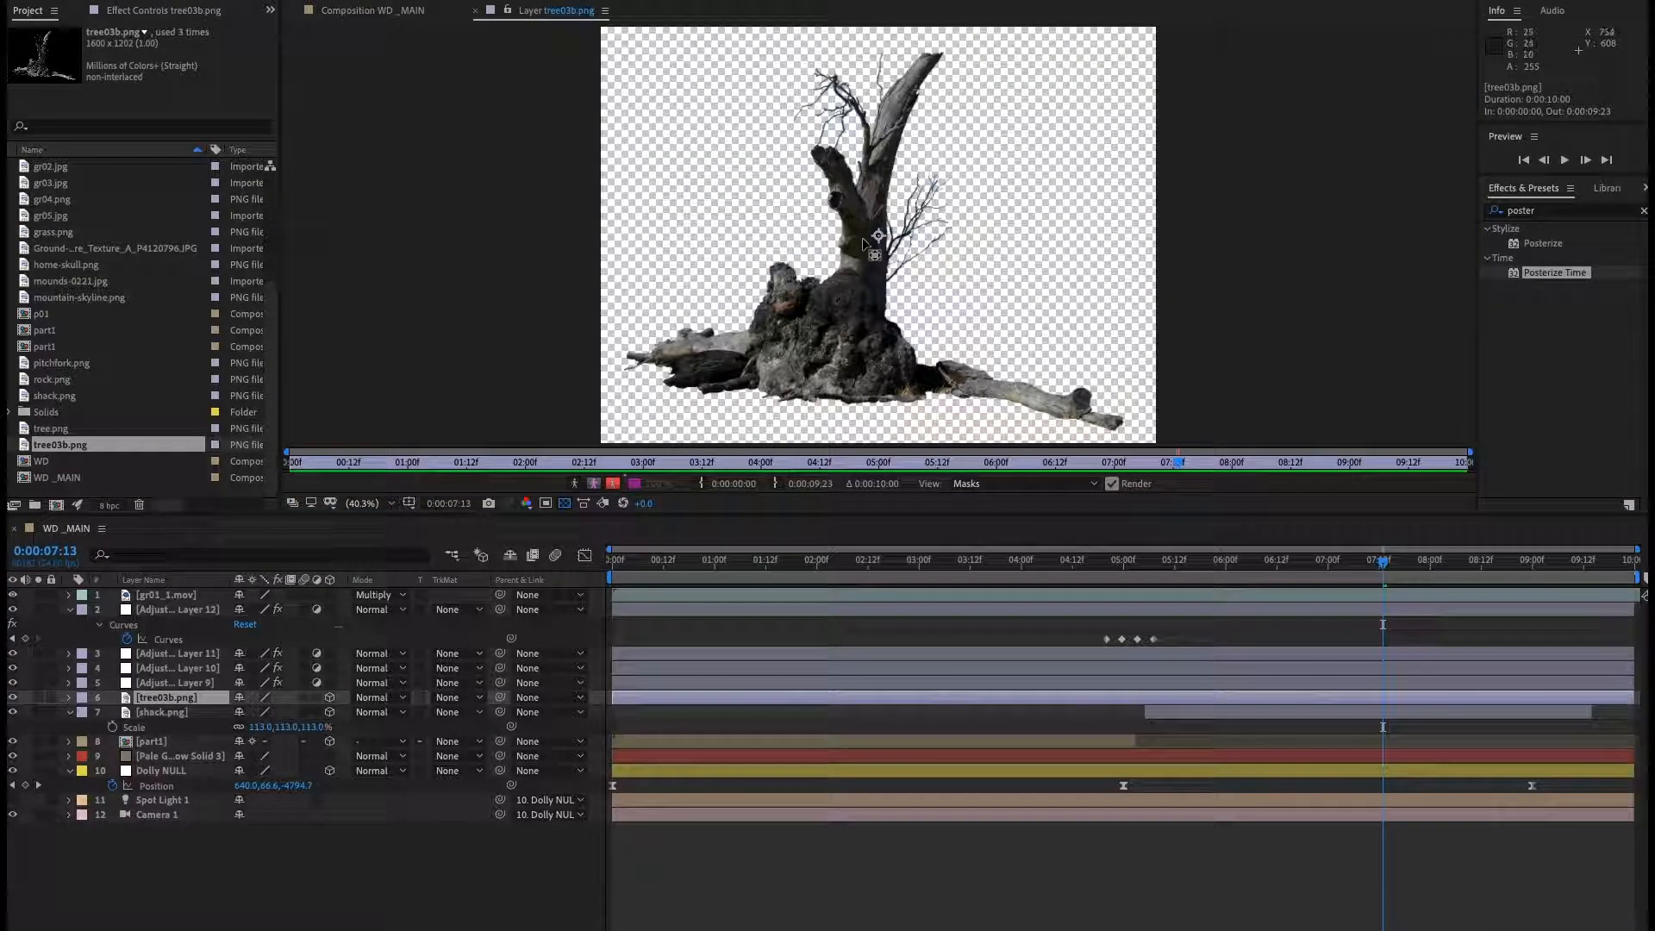
left_click_drag(877, 237, 854, 392)
left_click(475, 11)
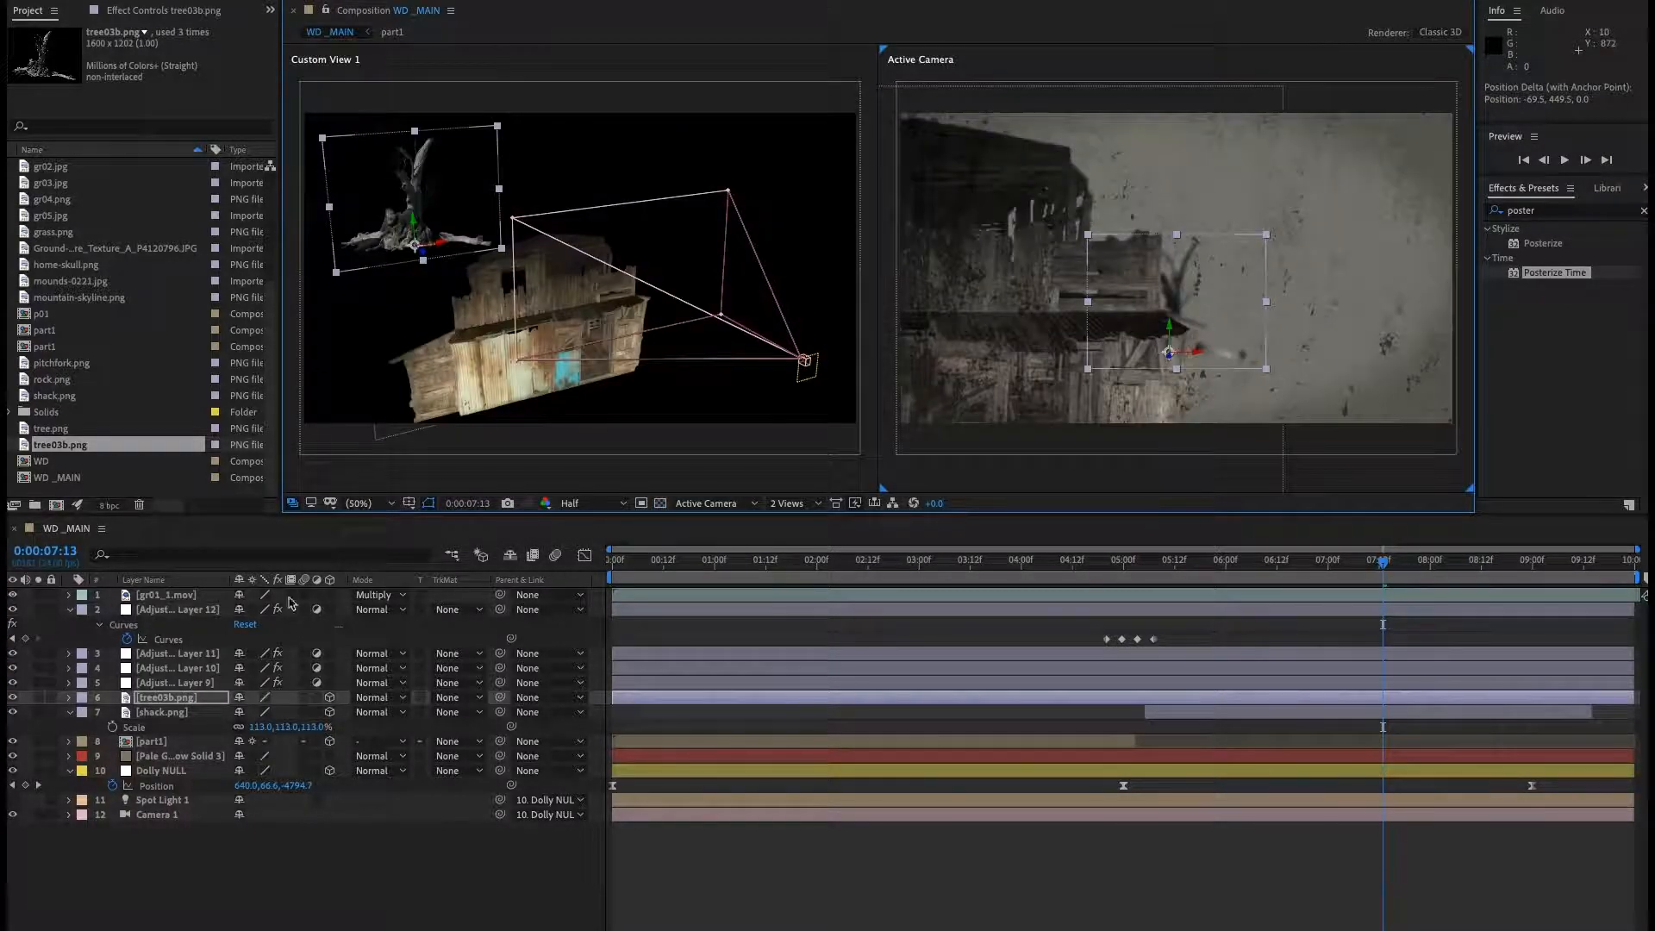
left_click(268, 868)
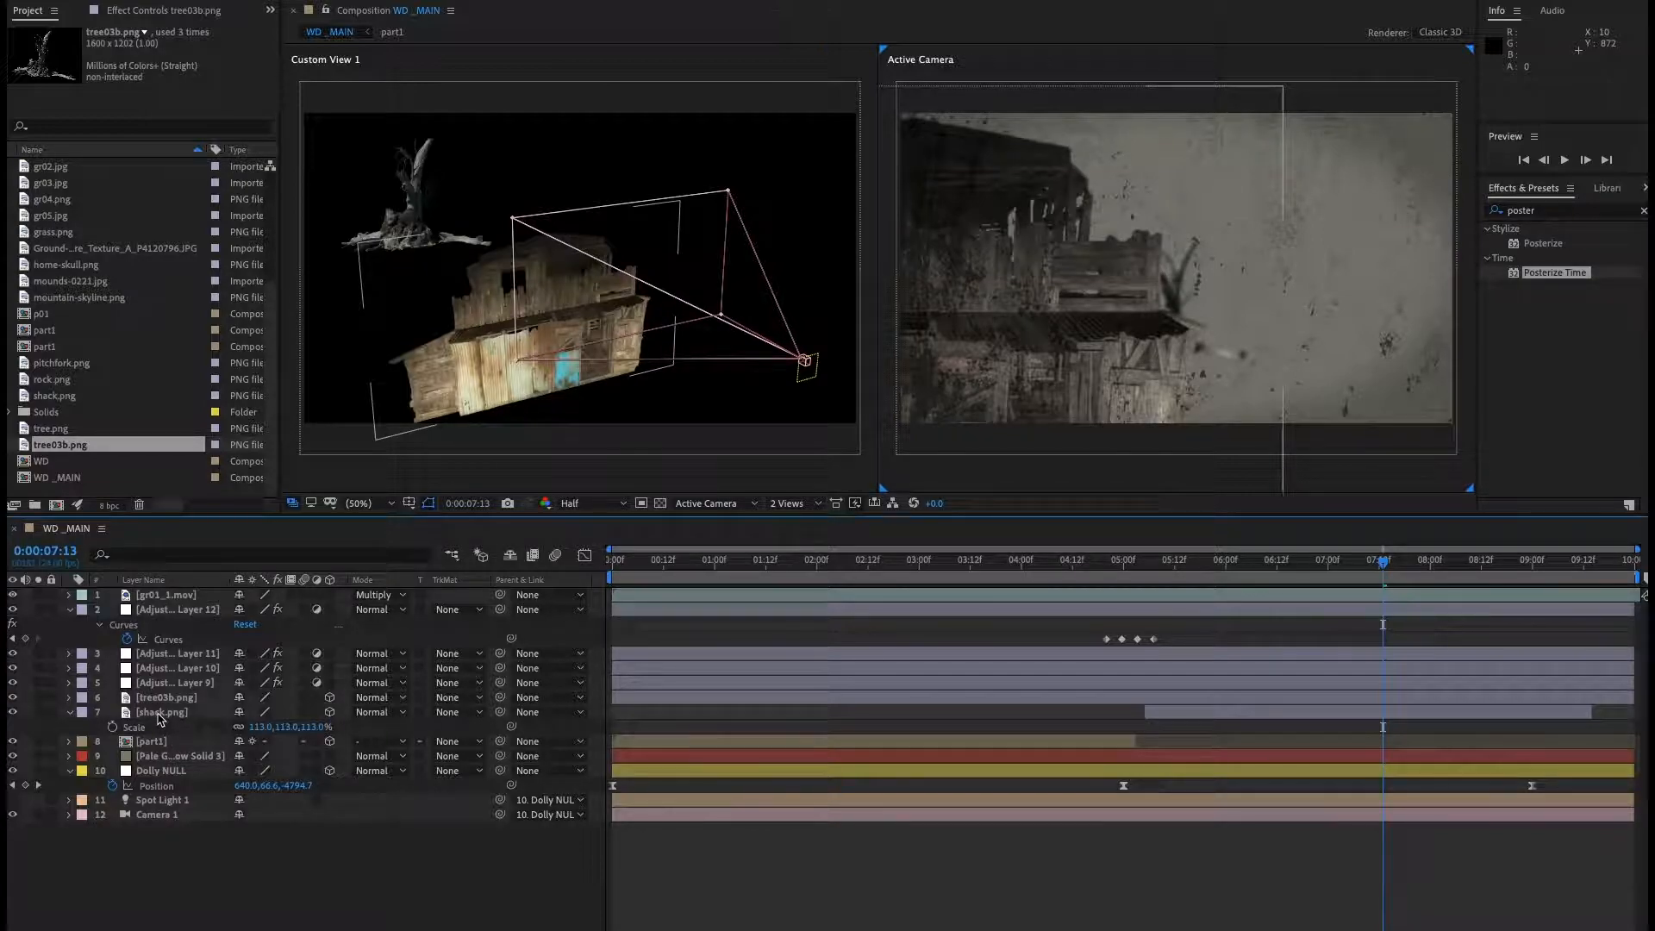
Copy the shack's position and paste it onto the tree layer.
left_click(161, 712)
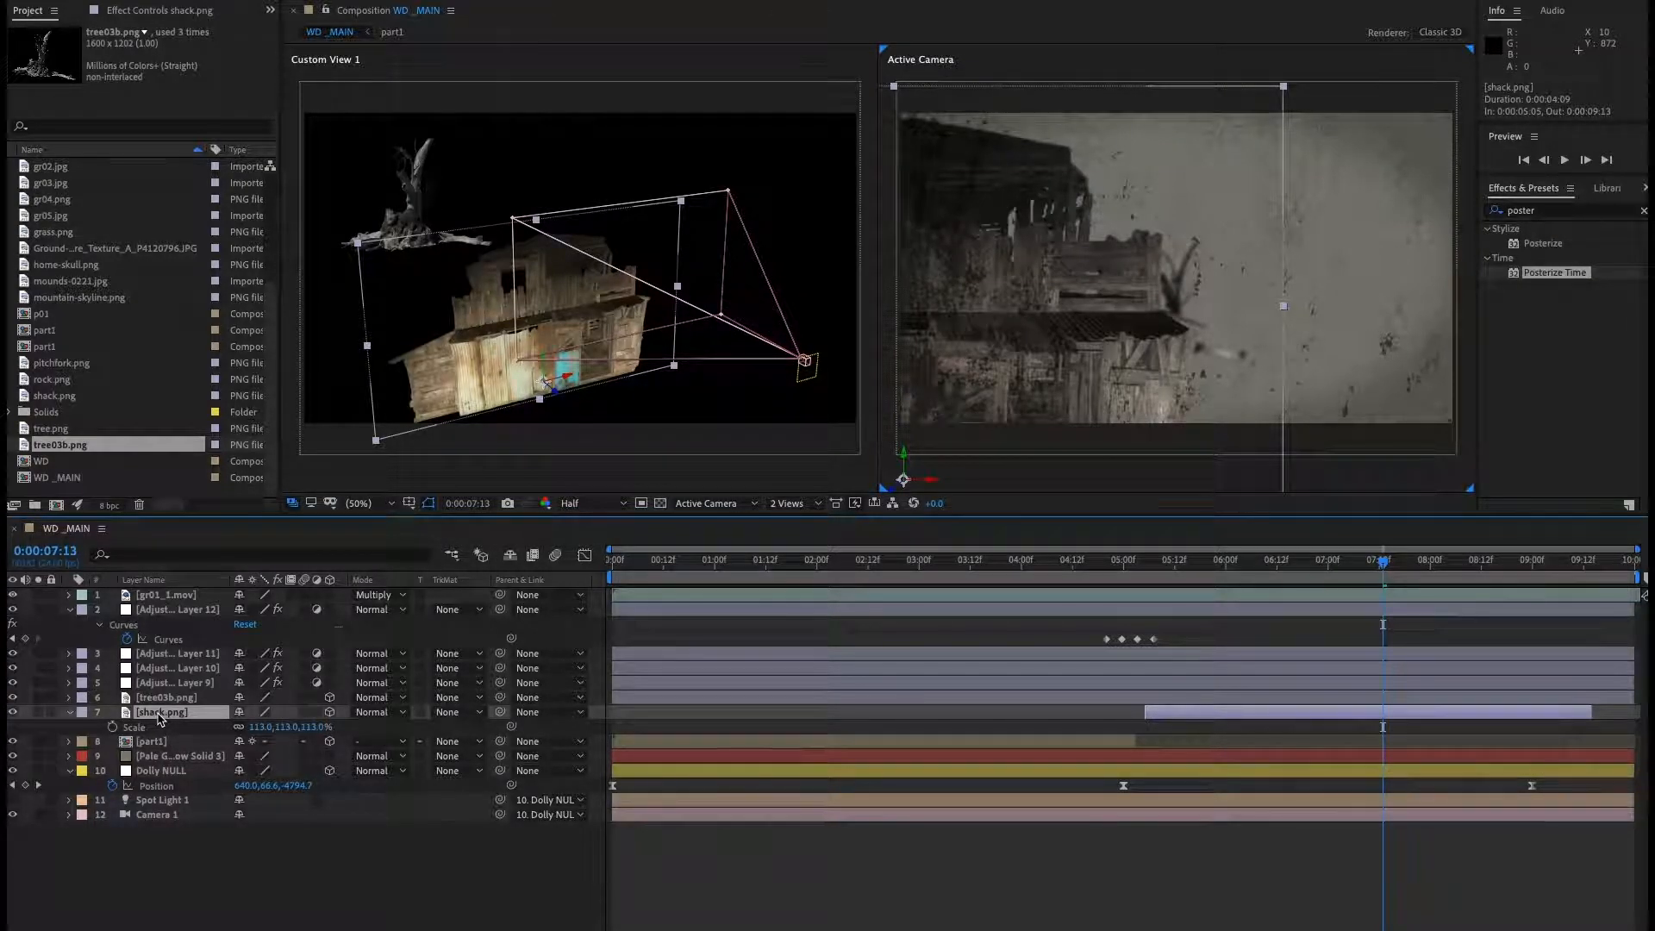
key("p")
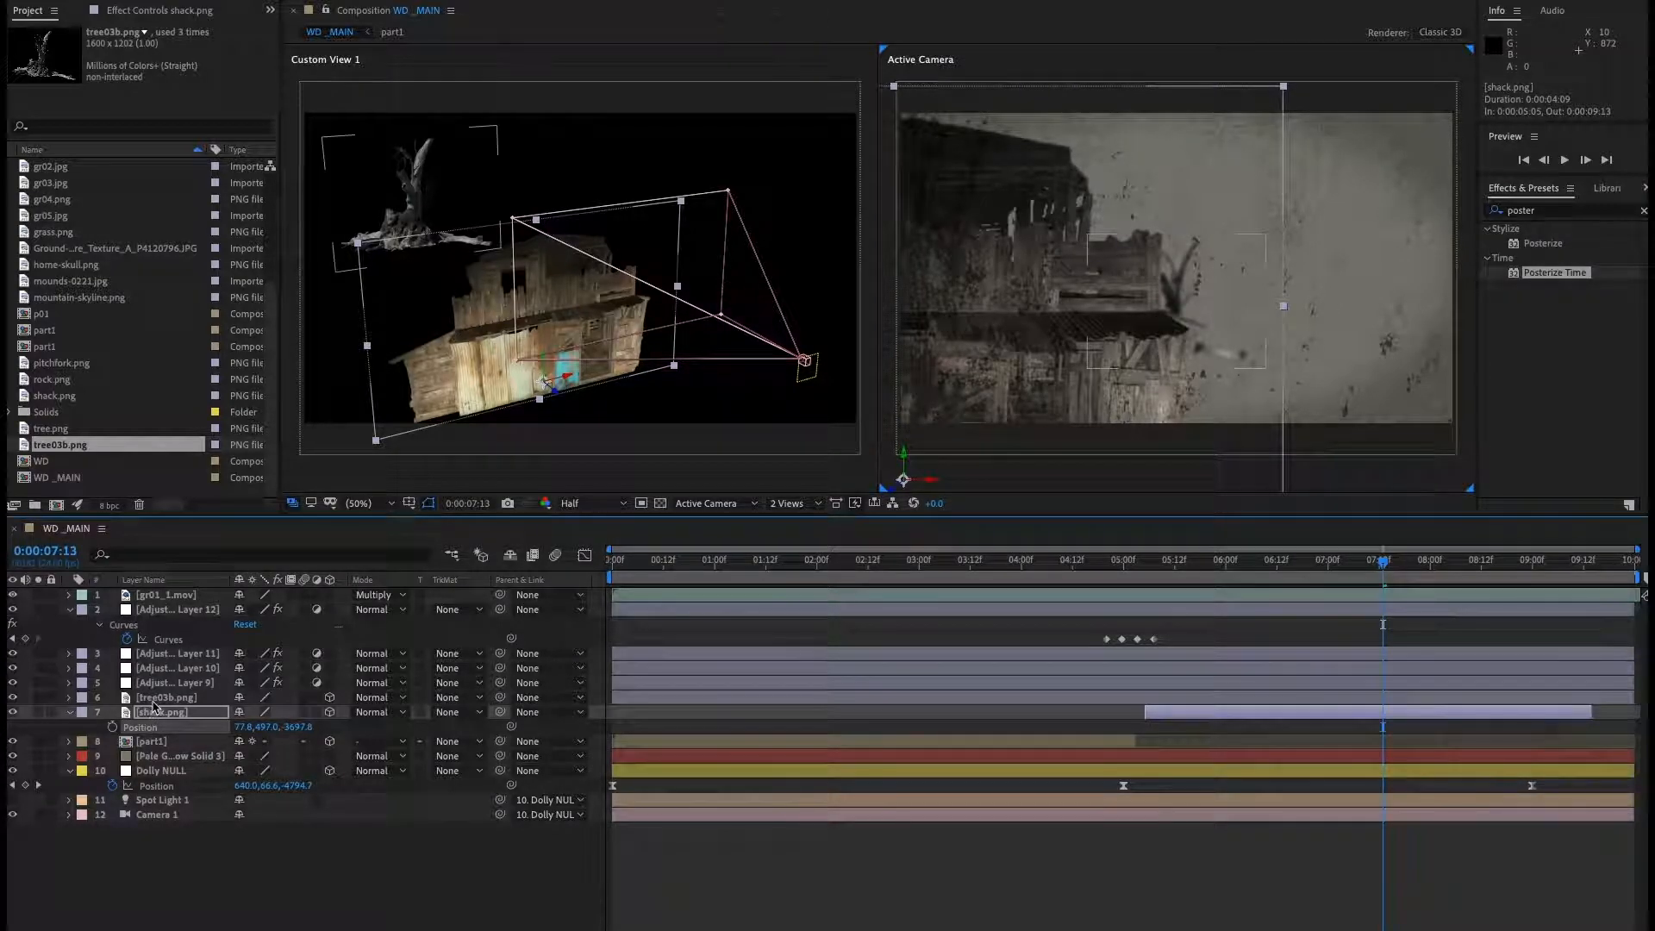
left_click(156, 699)
key("p")
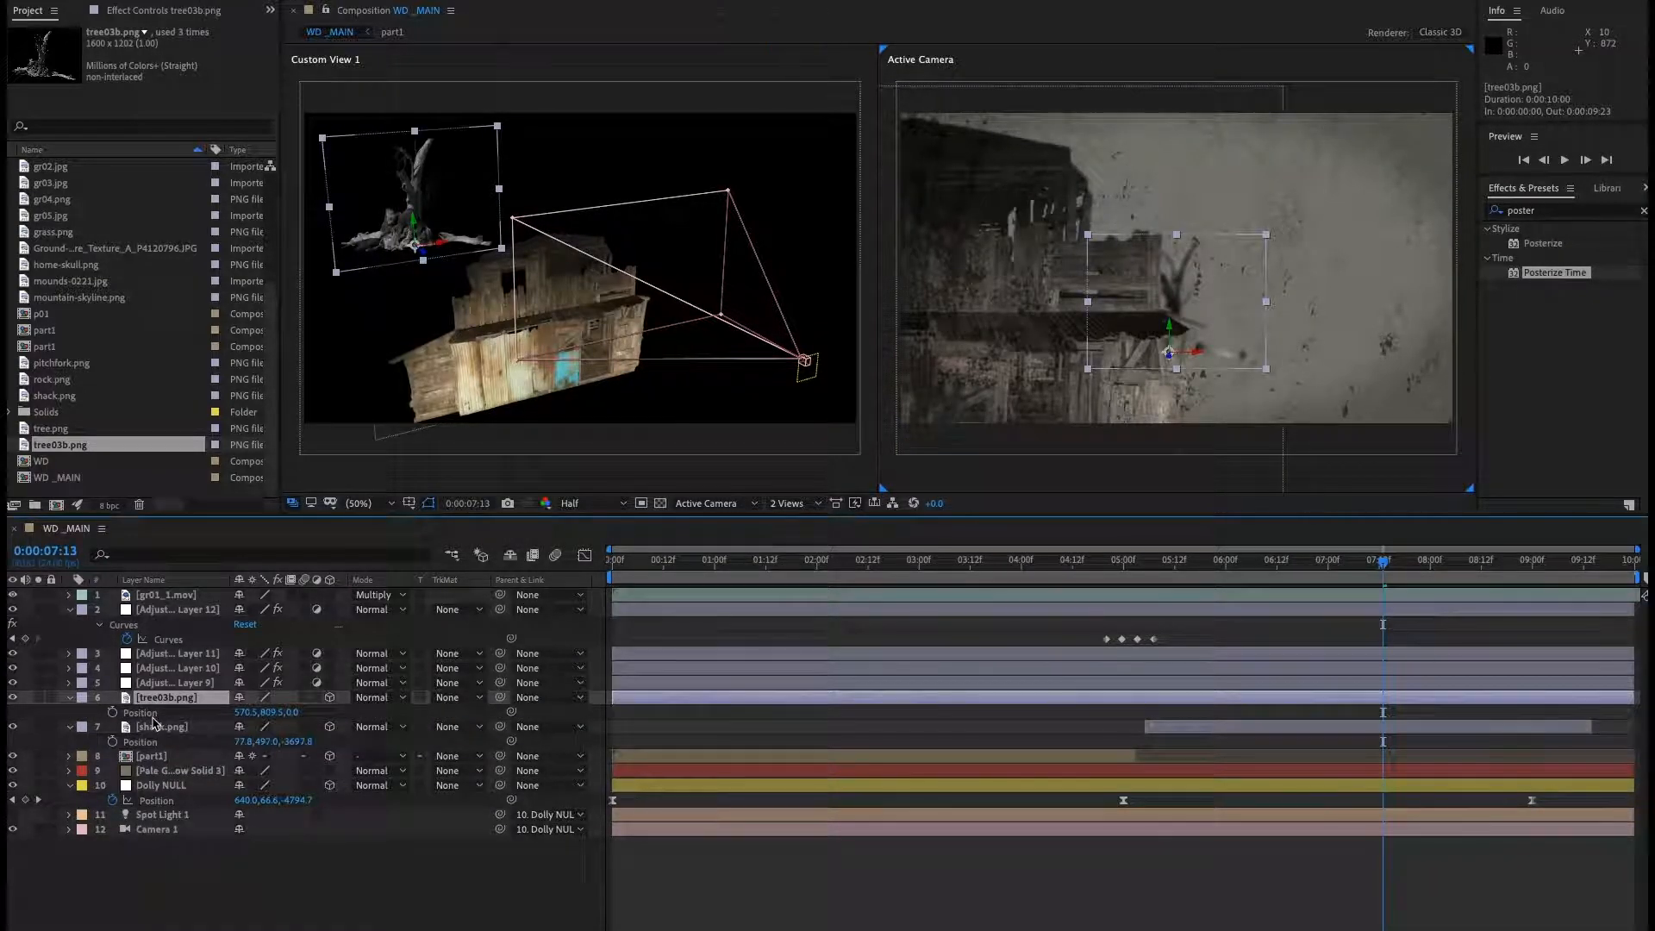
key("ctrl+v")
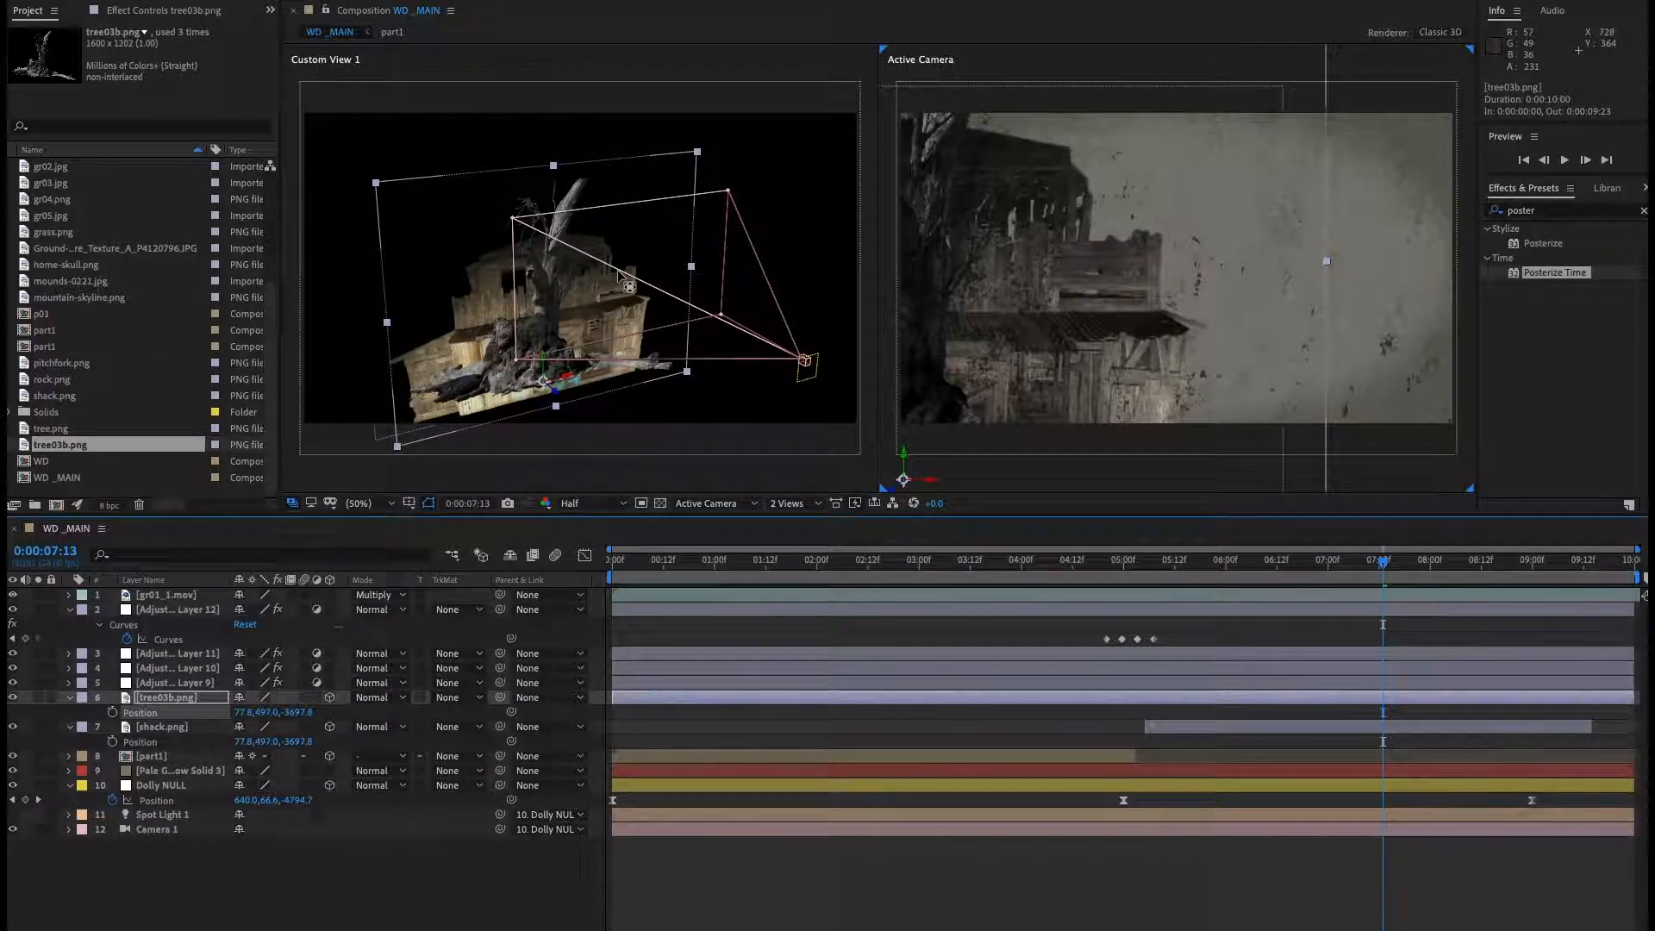
Trim the tree layer to start at the shack's in point, 0:00:05:05.
left_click(1184, 730)
key("i")
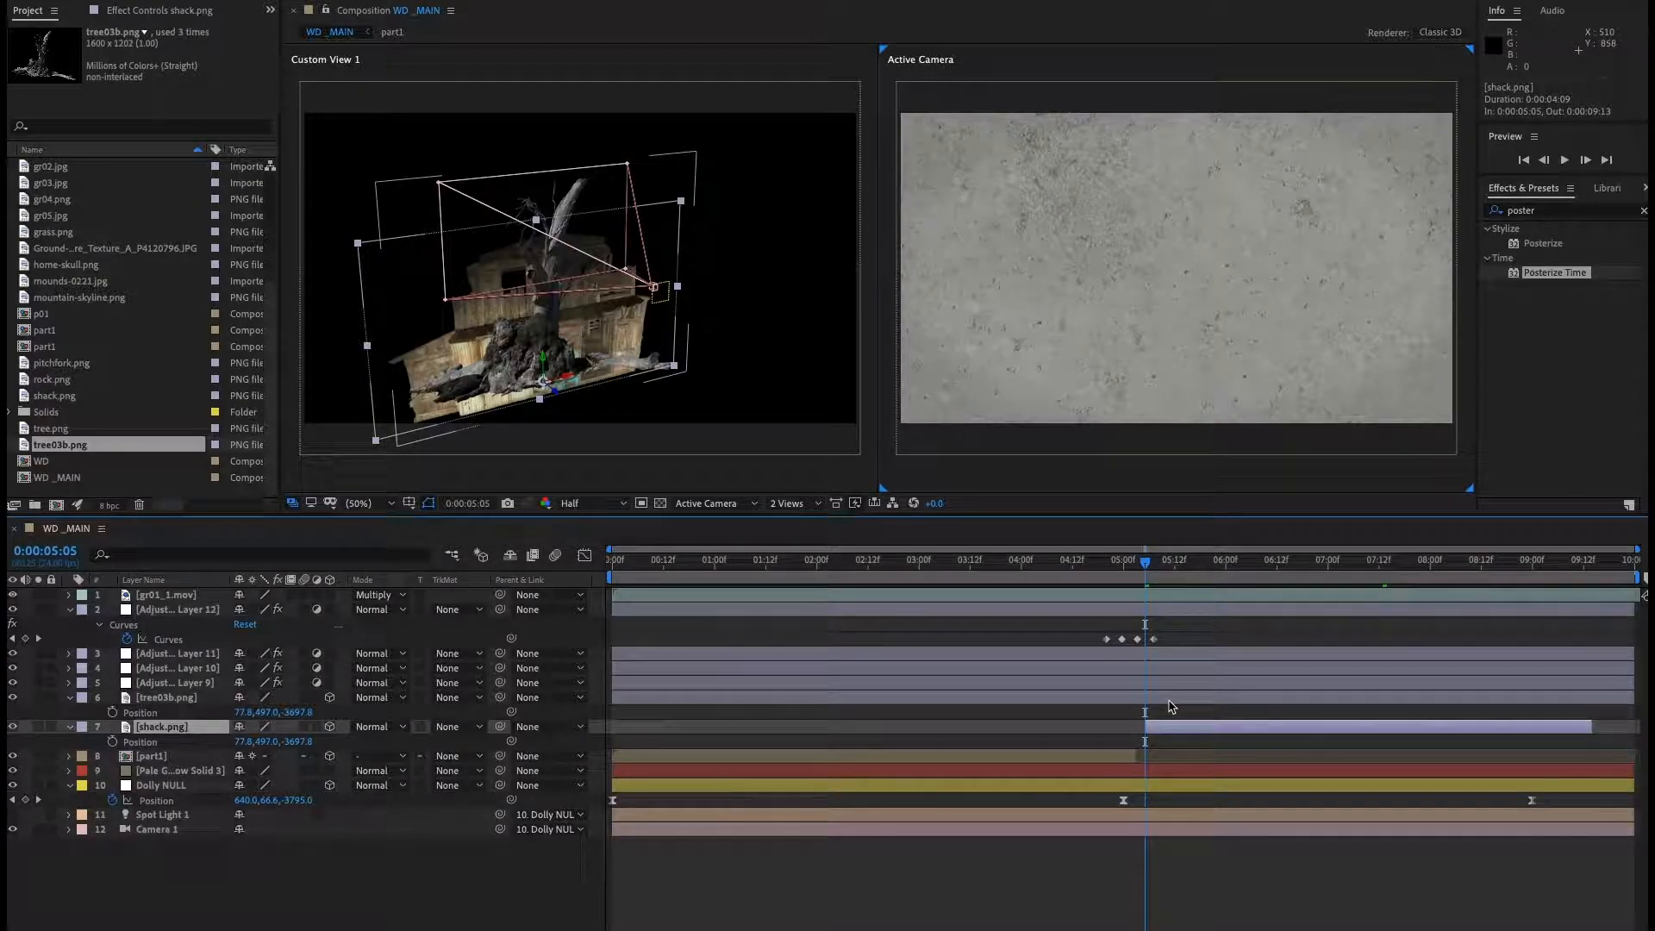
left_click(1172, 705)
key("alt+bracketleft")
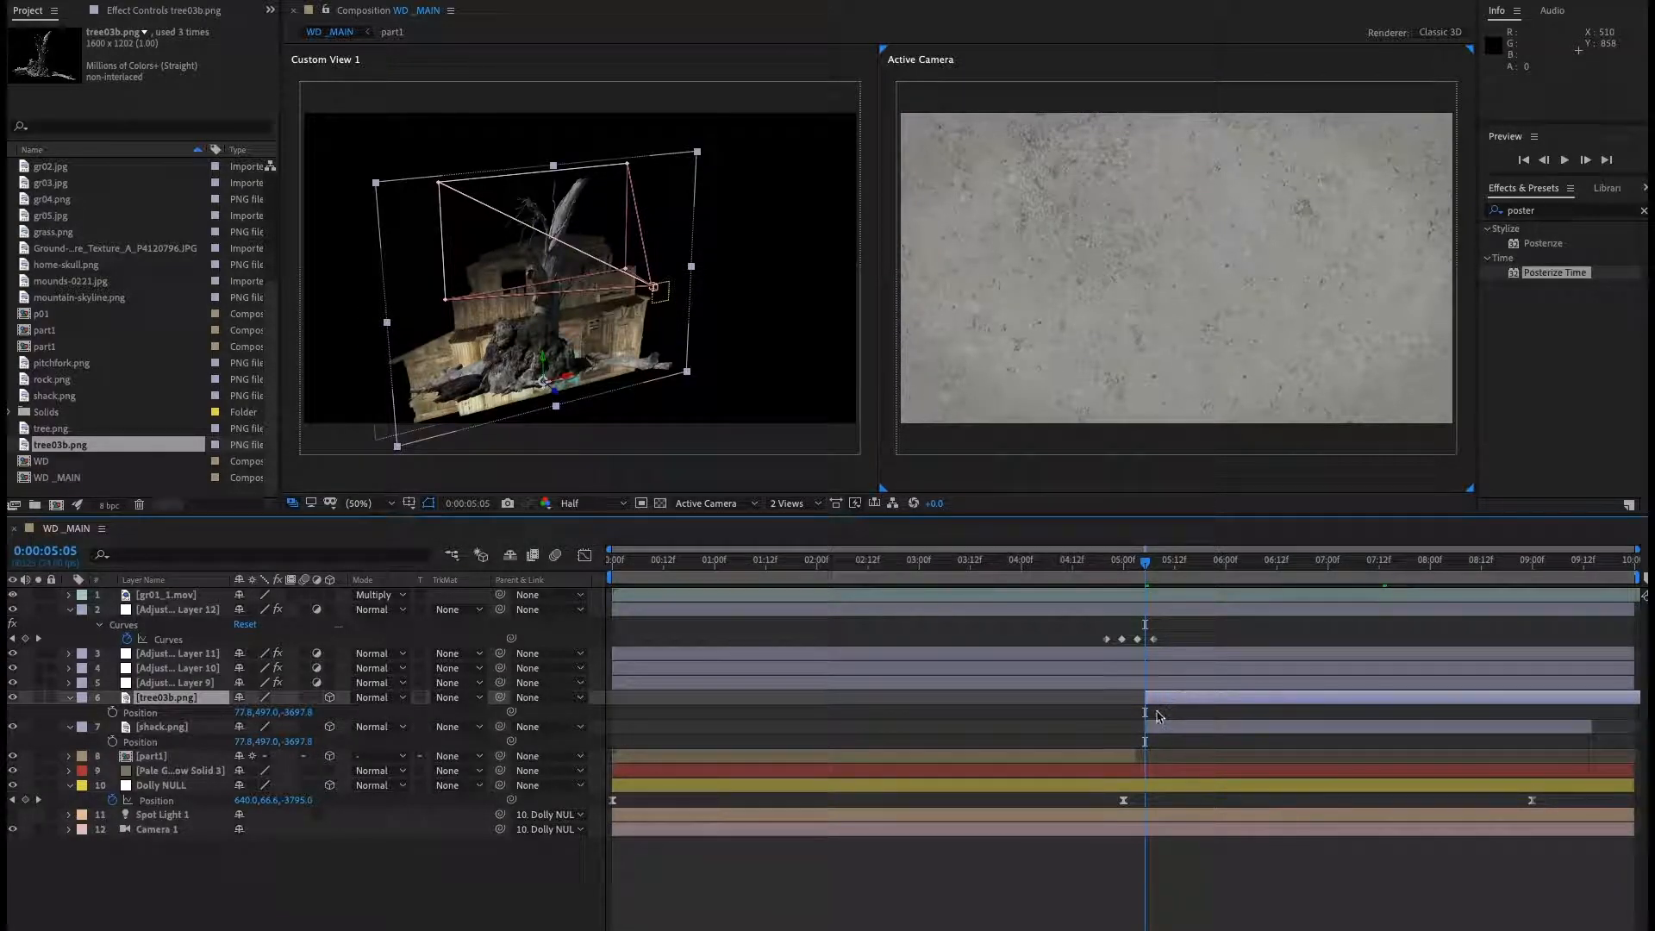
At 0:00:07:03, move the tree to the right of the shack in the custom view, undoing the extra move.
left_click_drag(1163, 573, 1340, 576)
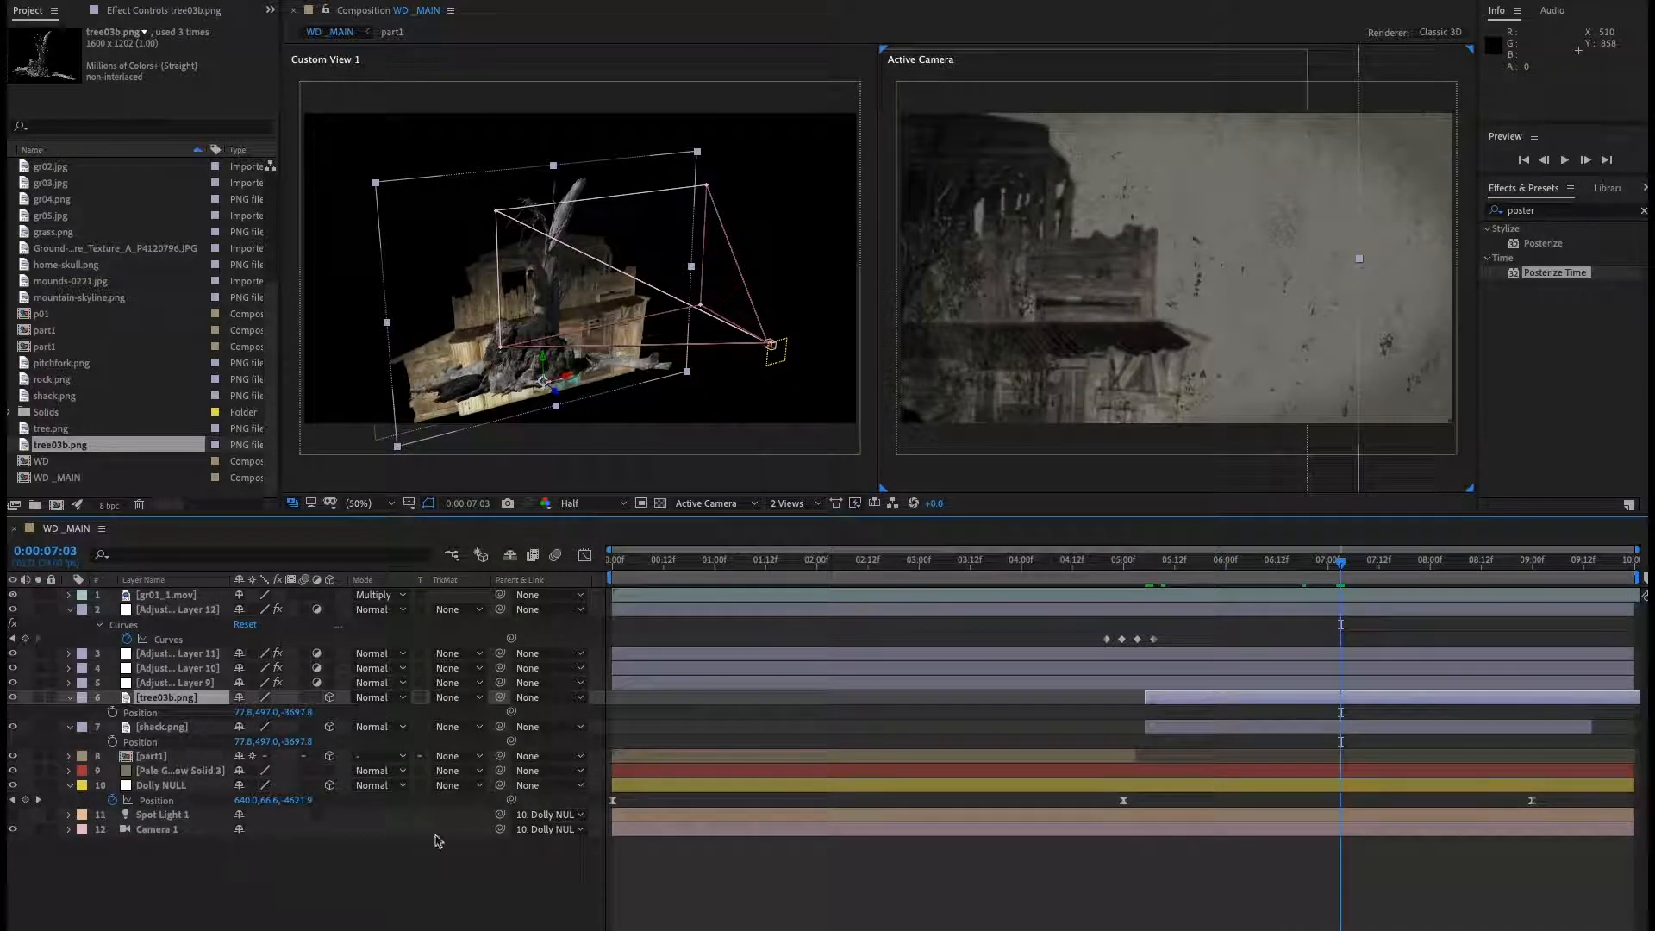
left_click(444, 836)
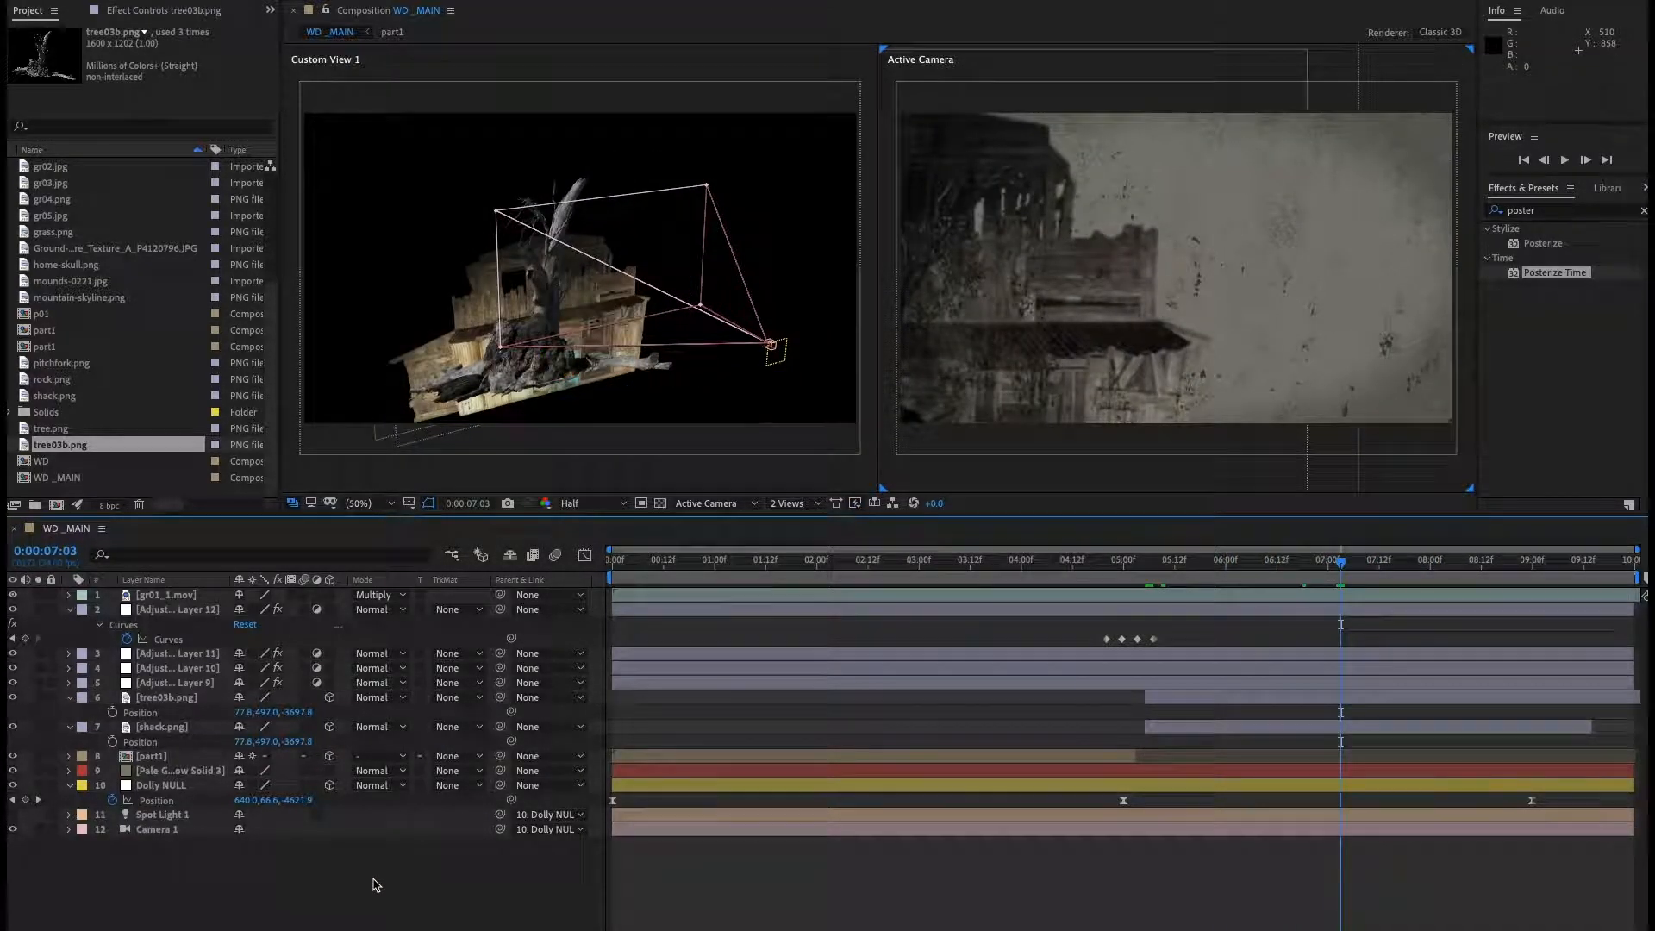
left_click(168, 700)
left_click_drag(571, 382, 932, 356)
left_click_drag(695, 366, 744, 397)
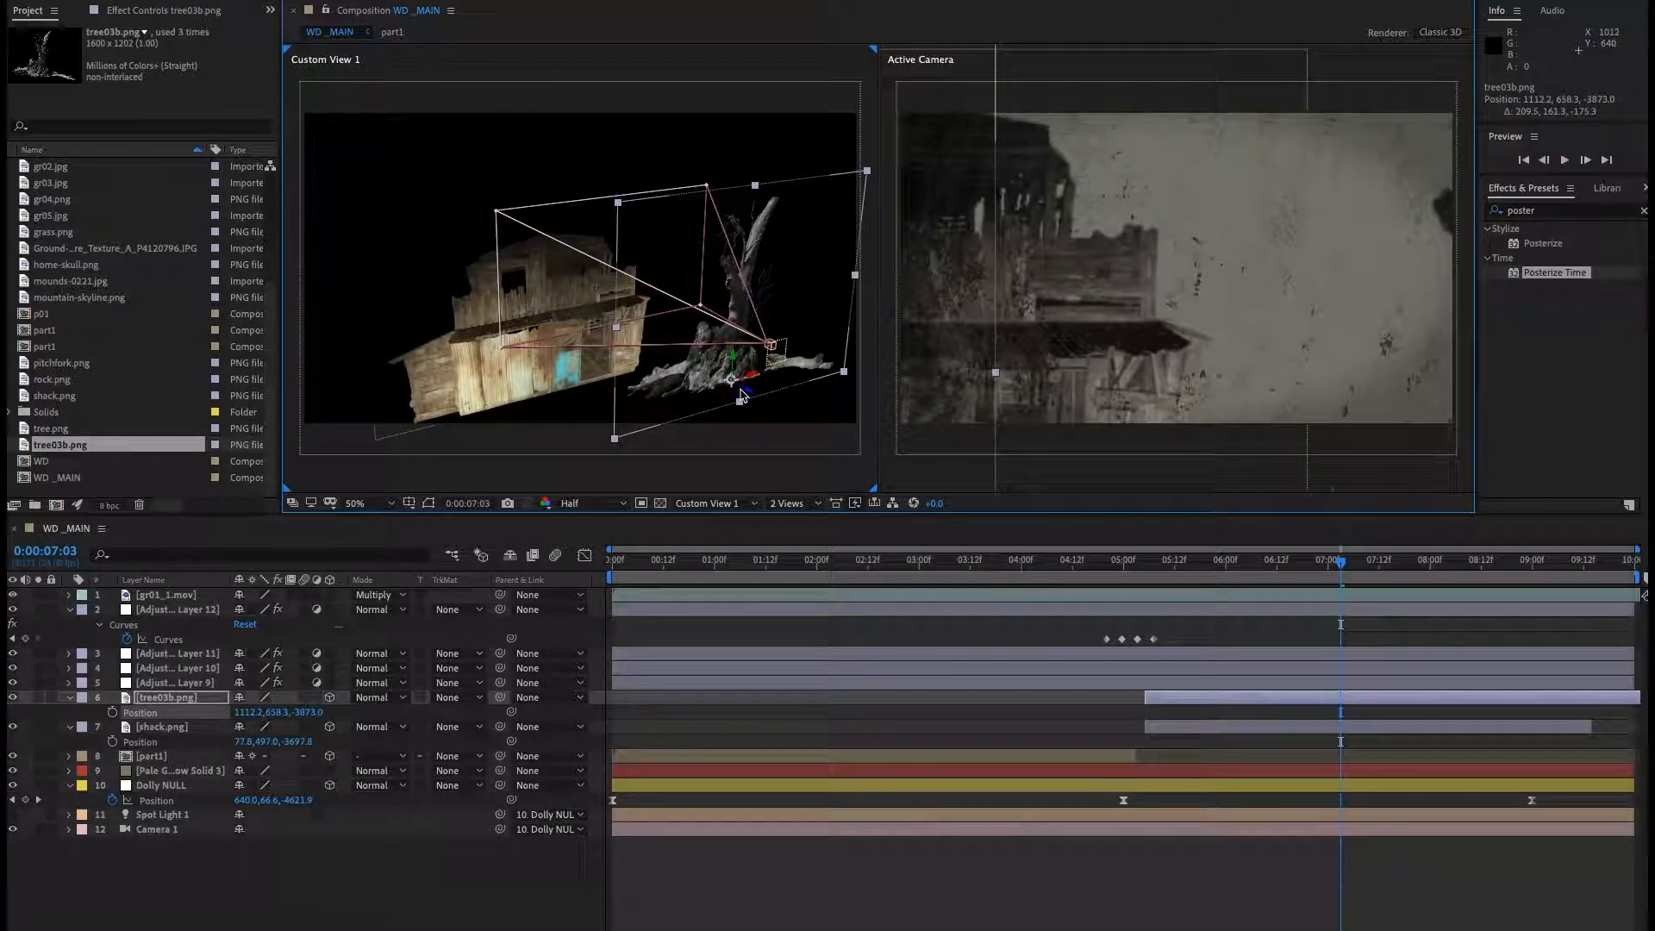
key("ctrl+z")
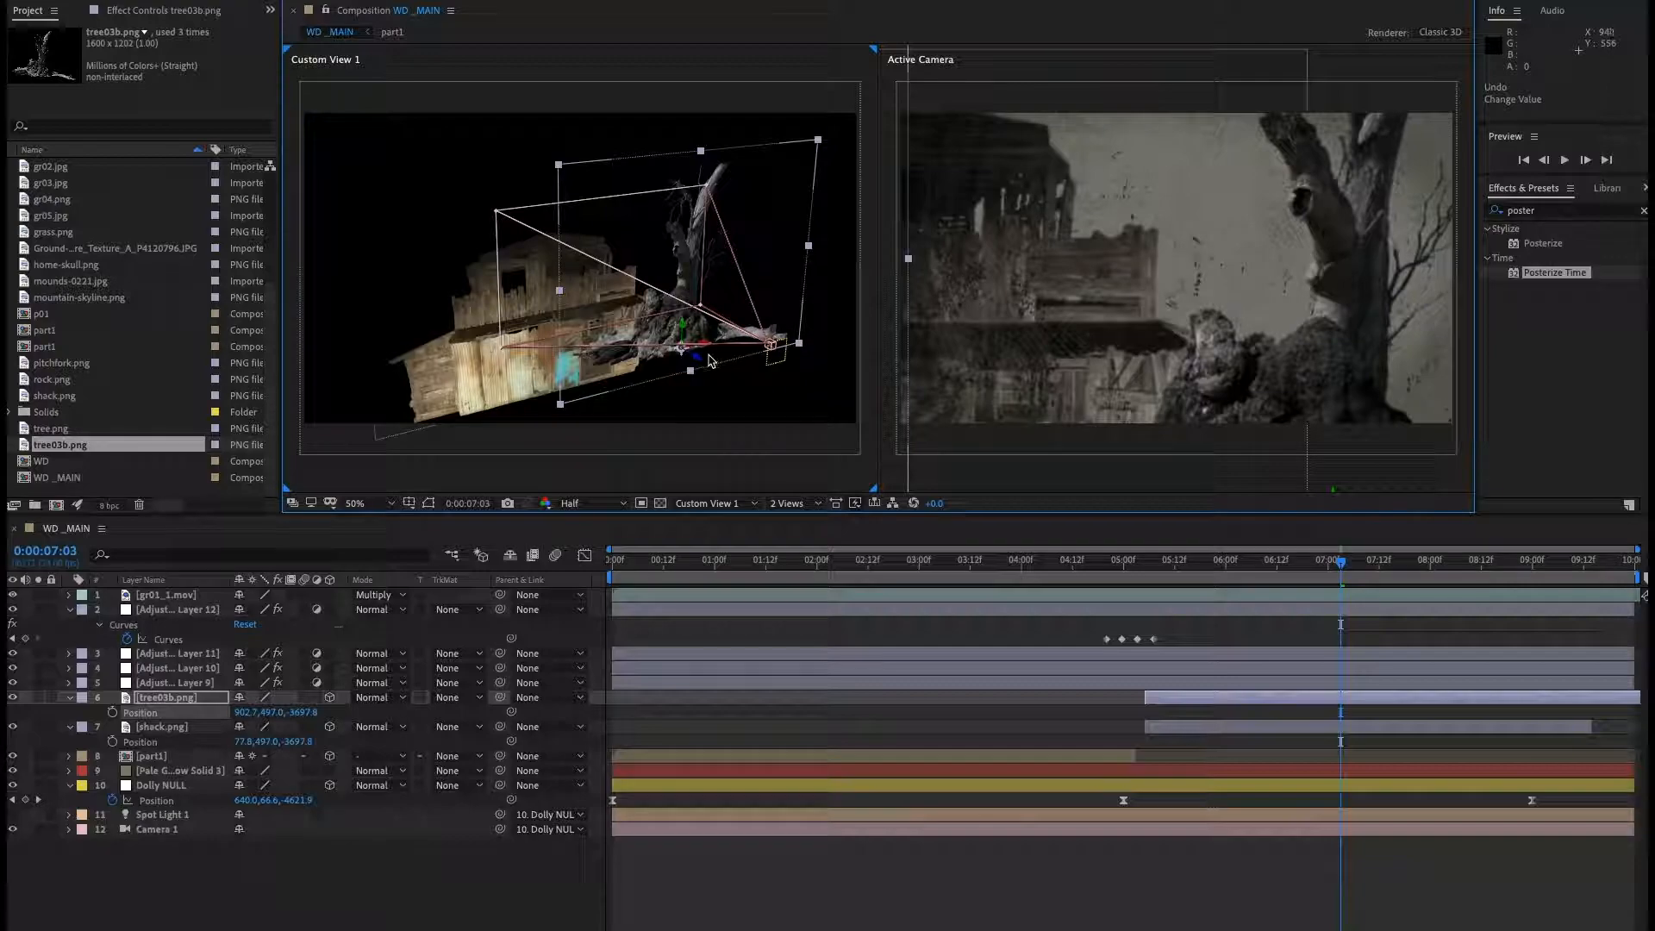
Scale the tree to 62% and position it higher and deeper, at about 815, 265, -4076.
left_click_drag(703, 365, 845, 443)
left_click_drag(728, 344, 730, 331)
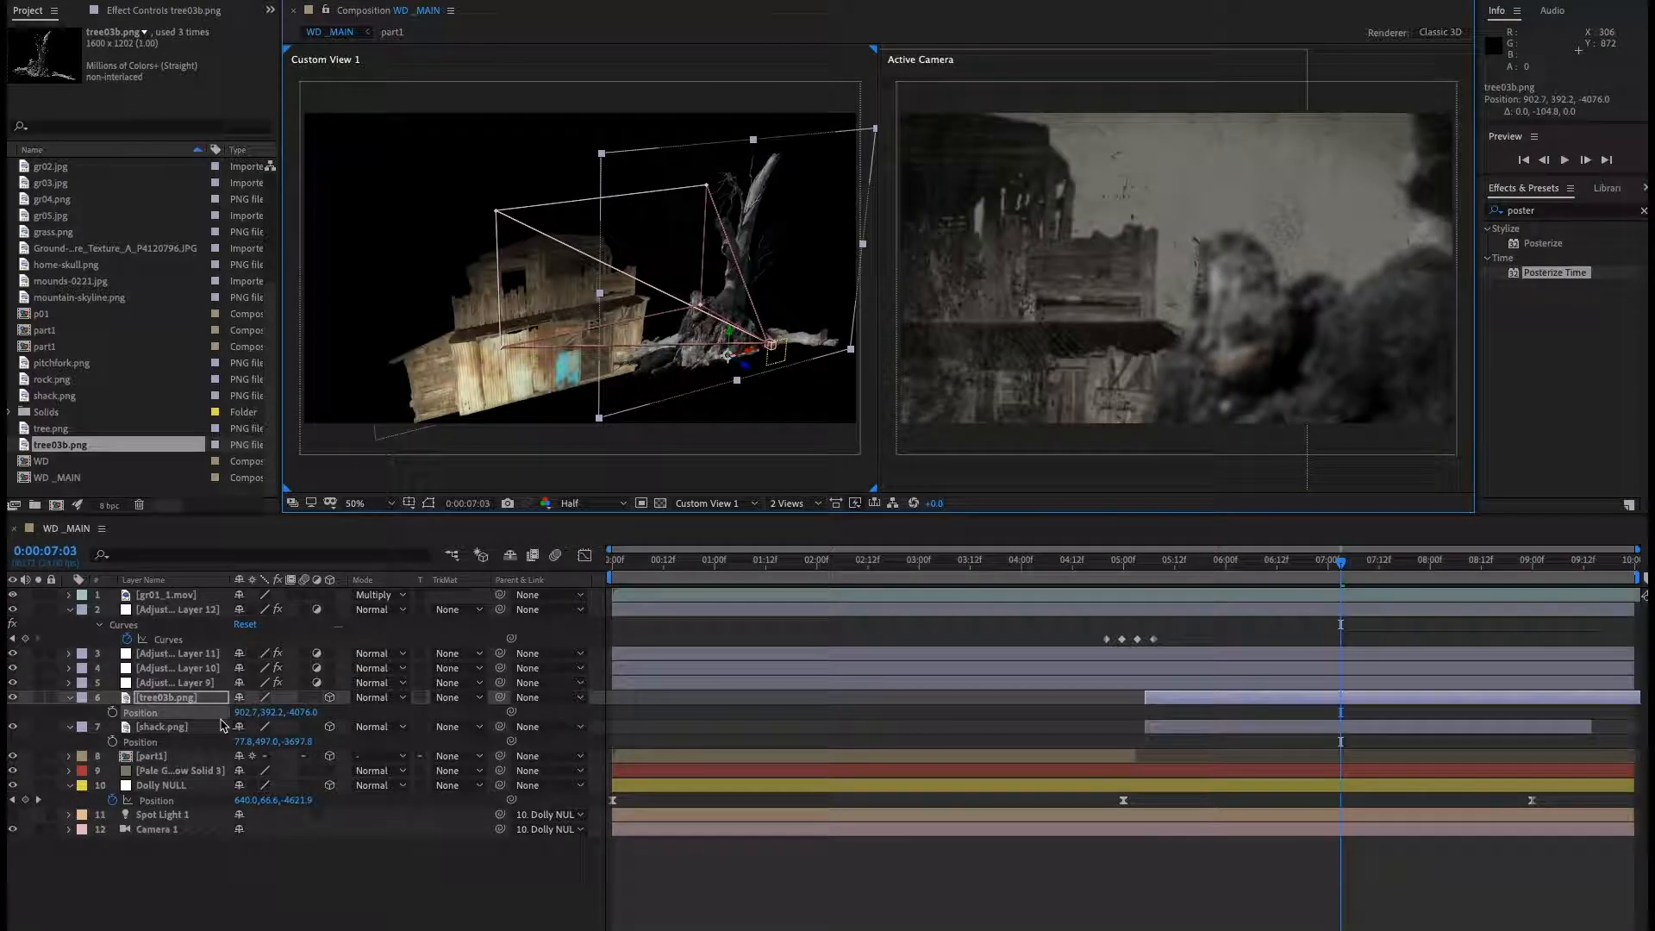
key("s")
left_click_drag(287, 722, 256, 717)
left_click_drag(727, 341, 842, 382)
At 0:00:09:00, push the tree deeper to about 827, 346, -4575.
left_click_drag(1346, 565, 1532, 587)
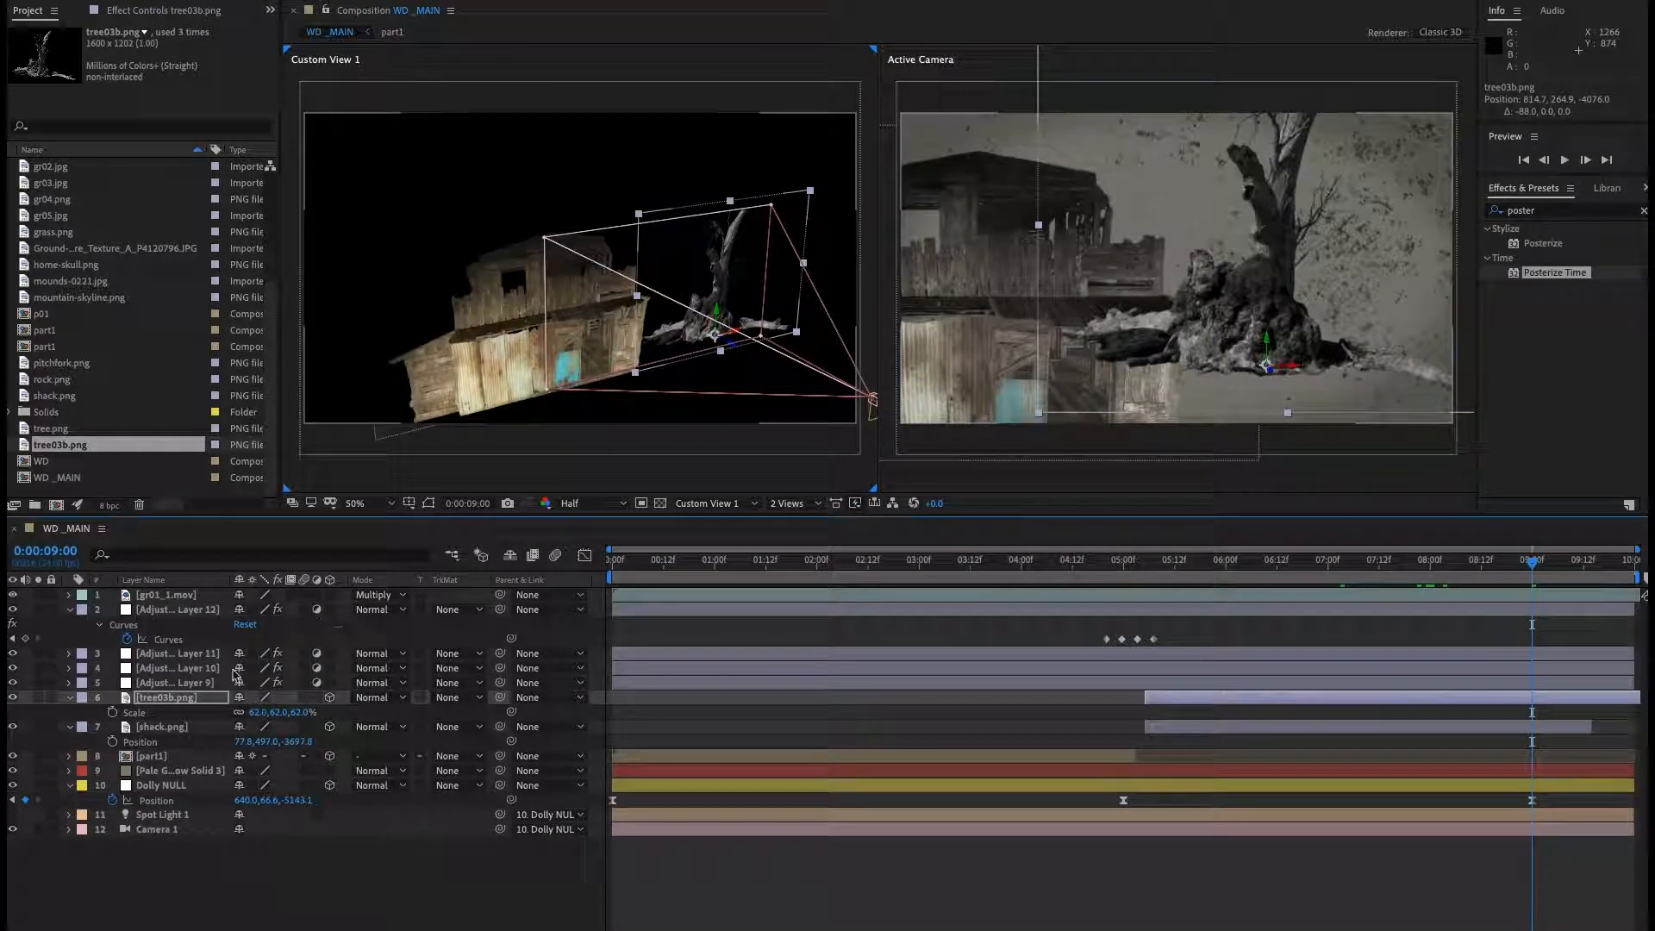
left_click(183, 705)
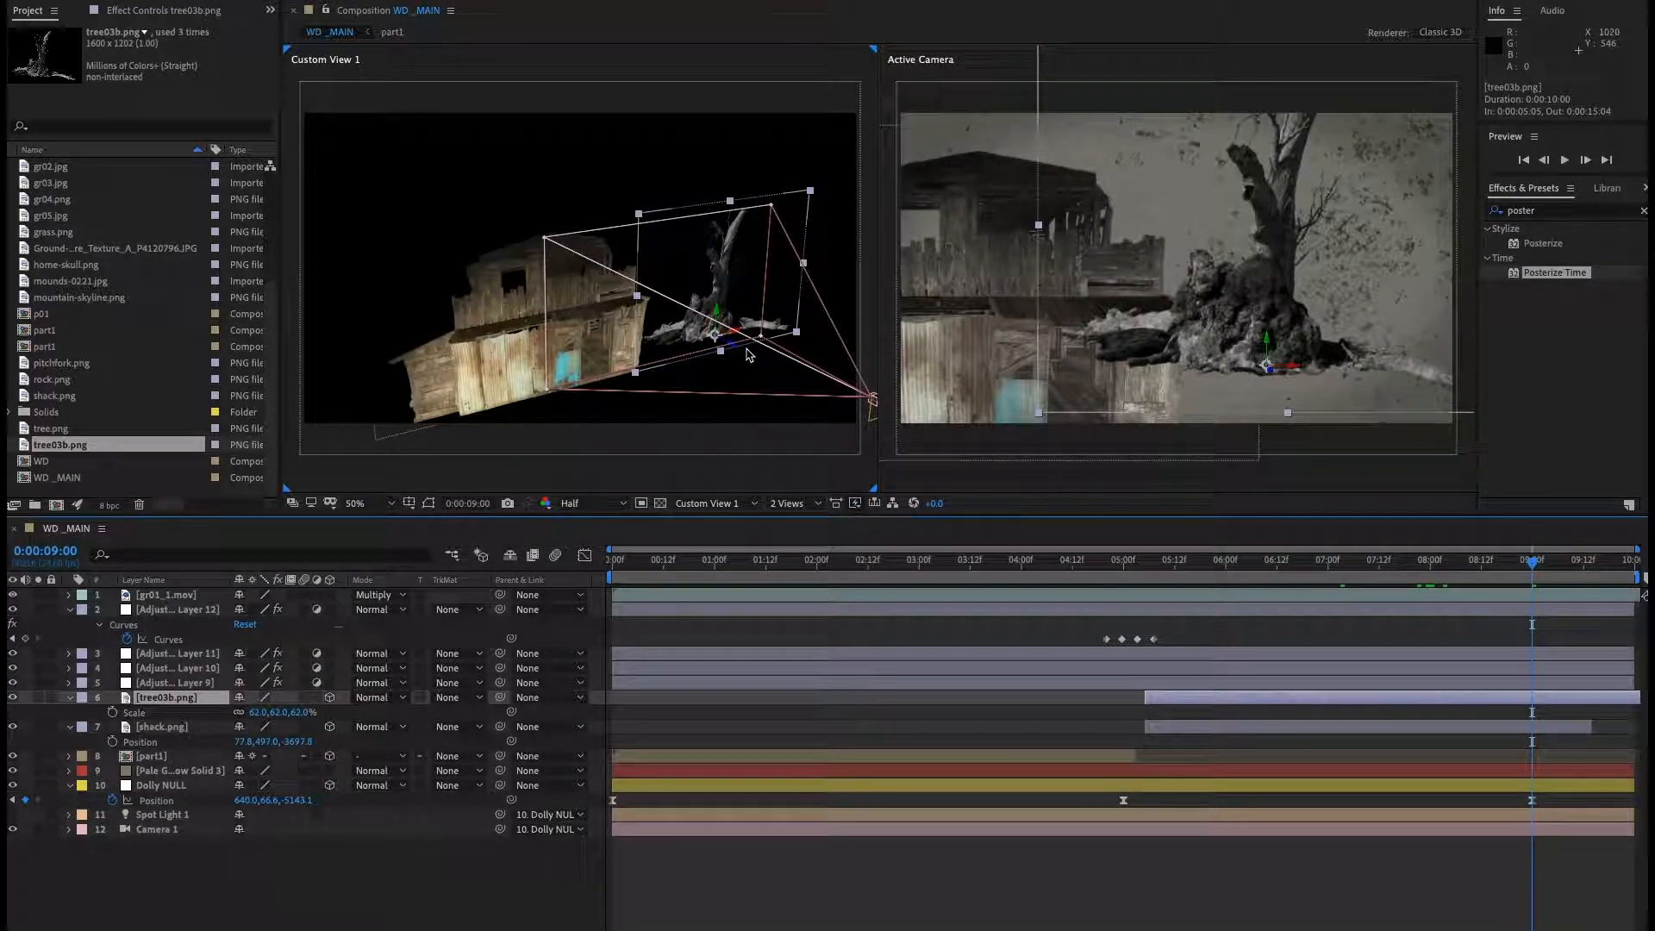
left_click_drag(737, 353, 922, 456)
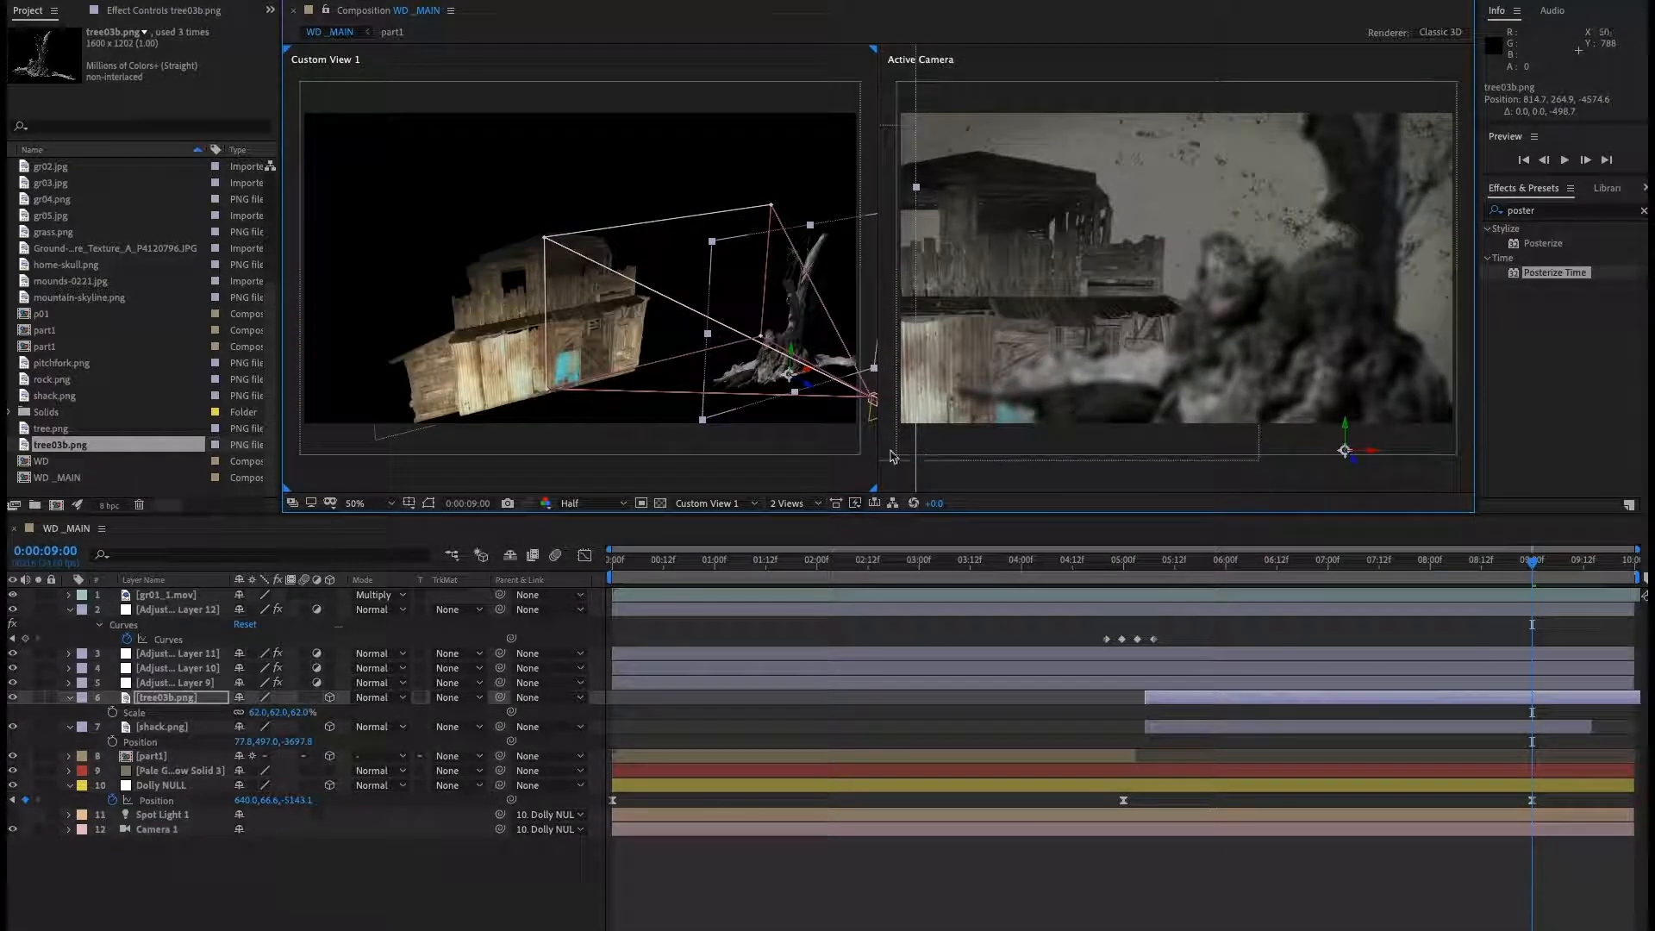
mouse_move(808, 375)
left_mouse_down()
mouse_move(844, 382)
mouse_move(803, 377)
mouse_move(830, 393)
mouse_move(813, 392)
left_mouse_up()
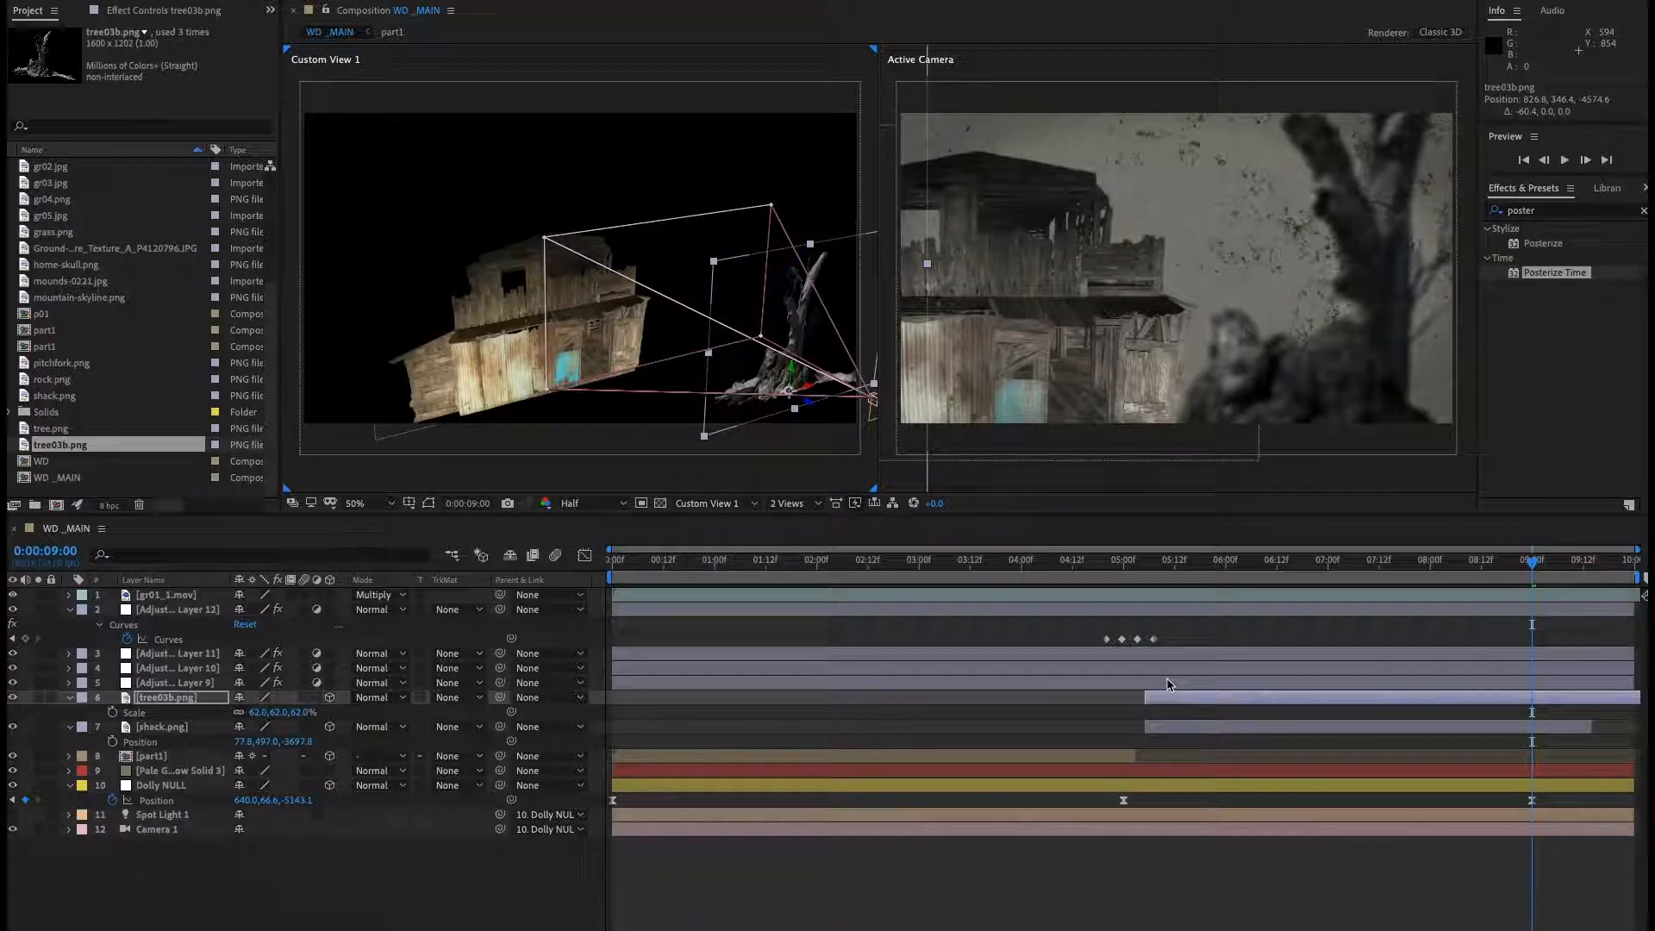
Turn the spot light back on and preview the composition.
left_click(15, 822)
left_click(13, 816)
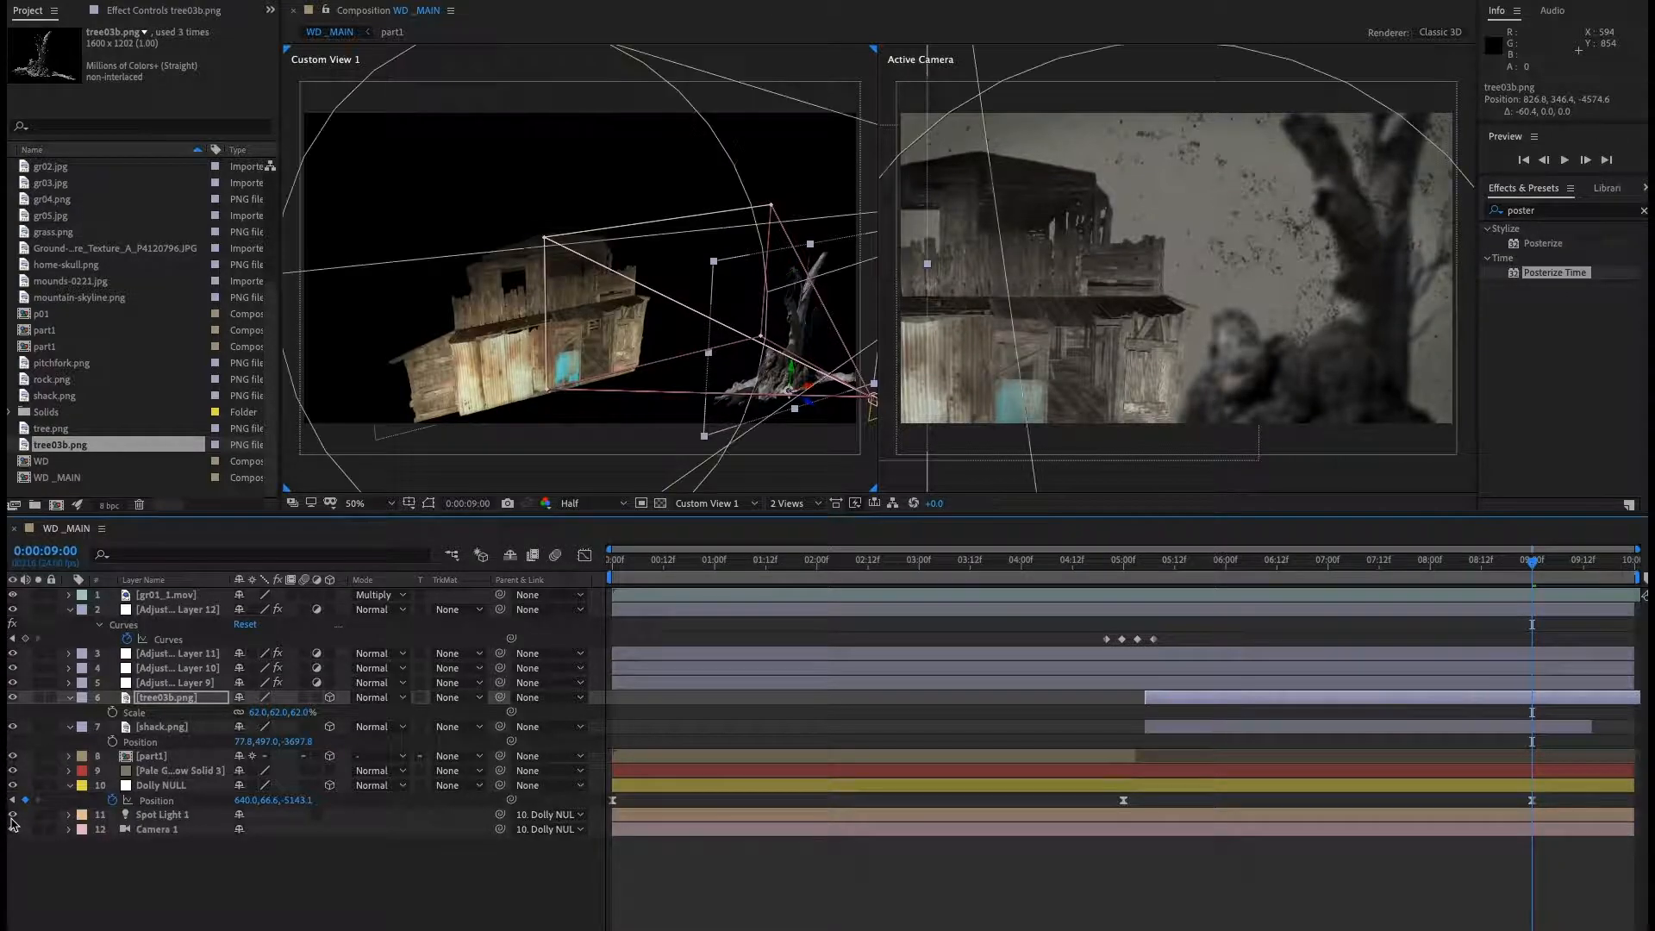
left_click_drag(1527, 570, 1117, 581)
key("space")
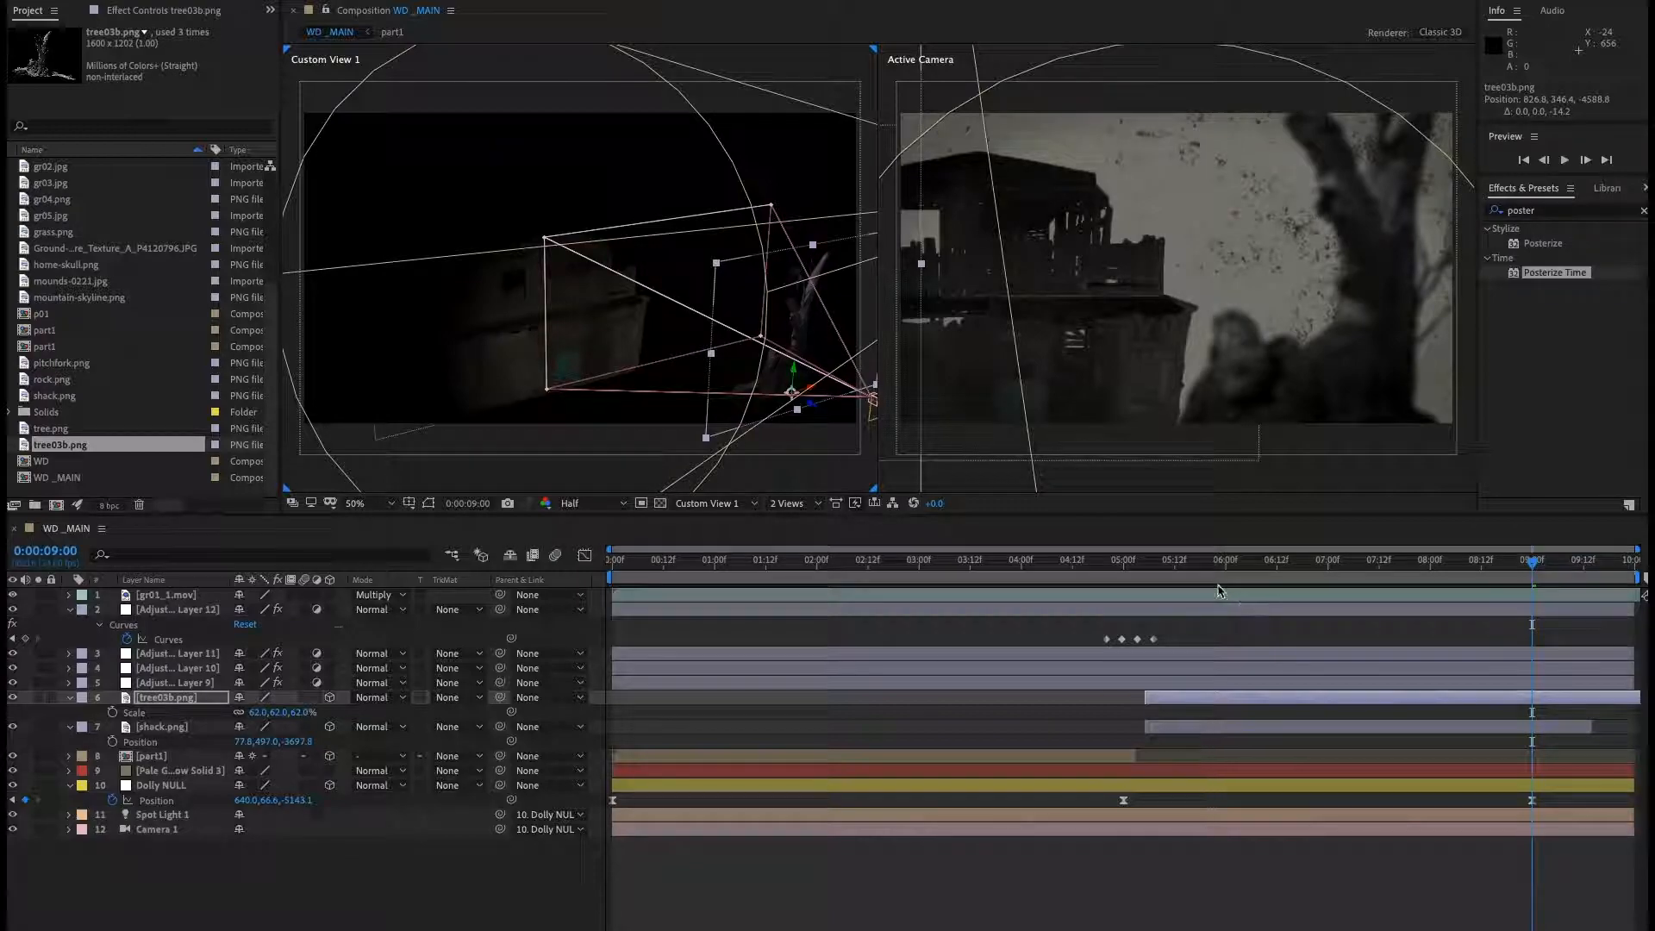
At 0:00:09:12, set the tree's X position to about 874.
left_click_drag(1179, 572, 1562, 613)
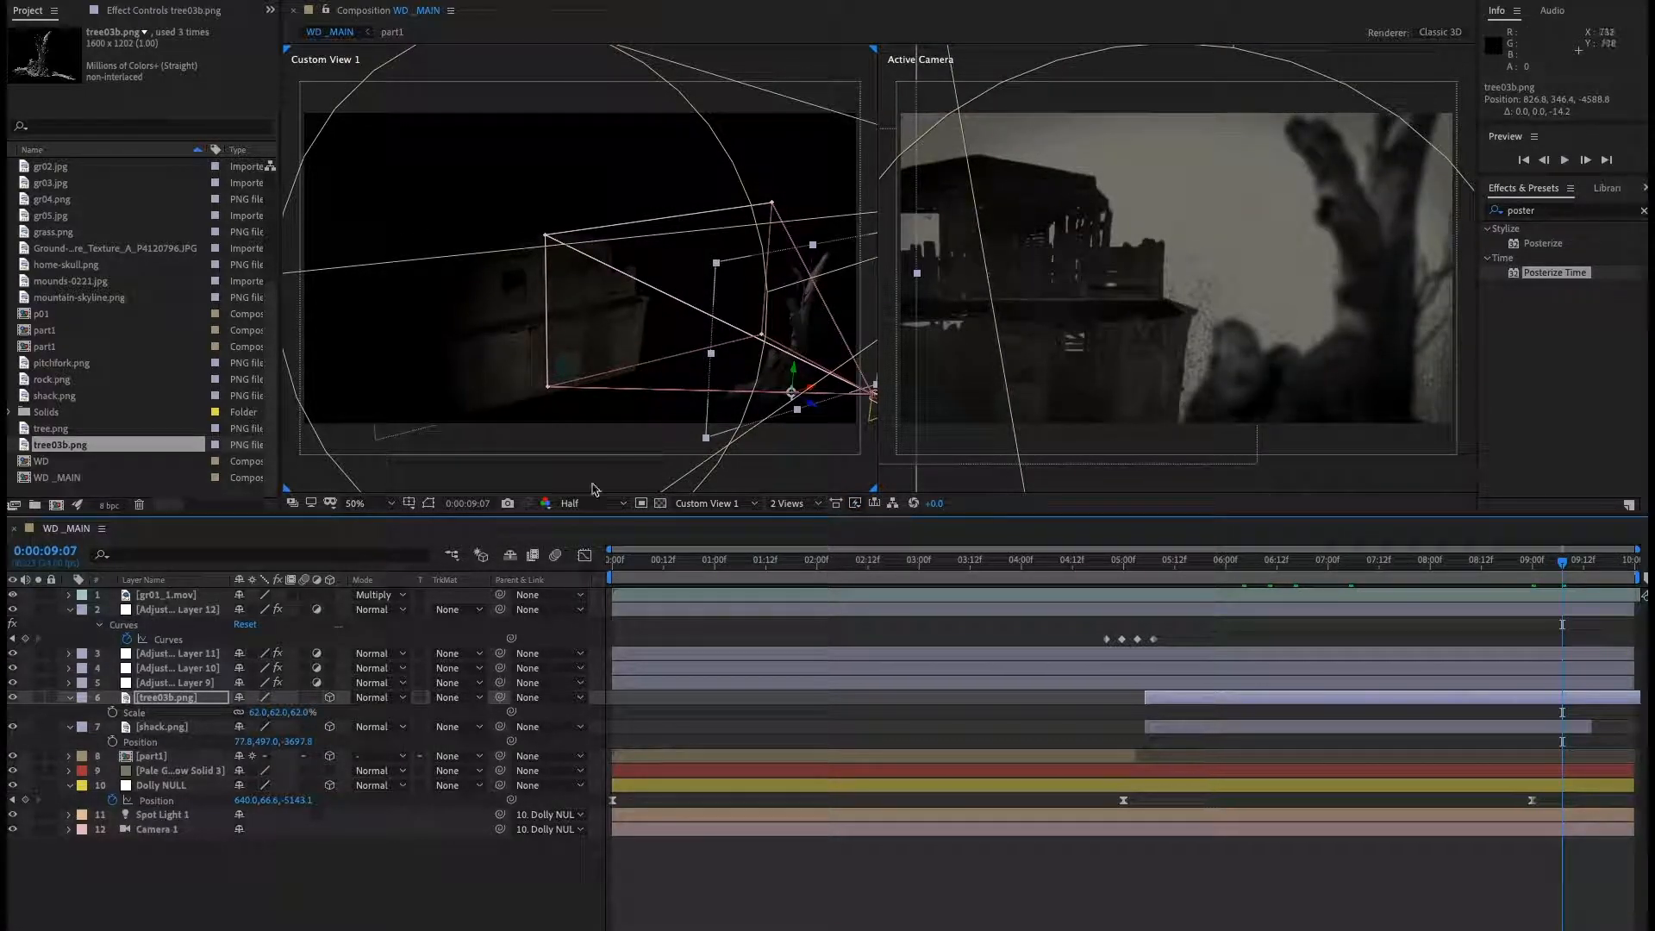
left_click(1588, 562)
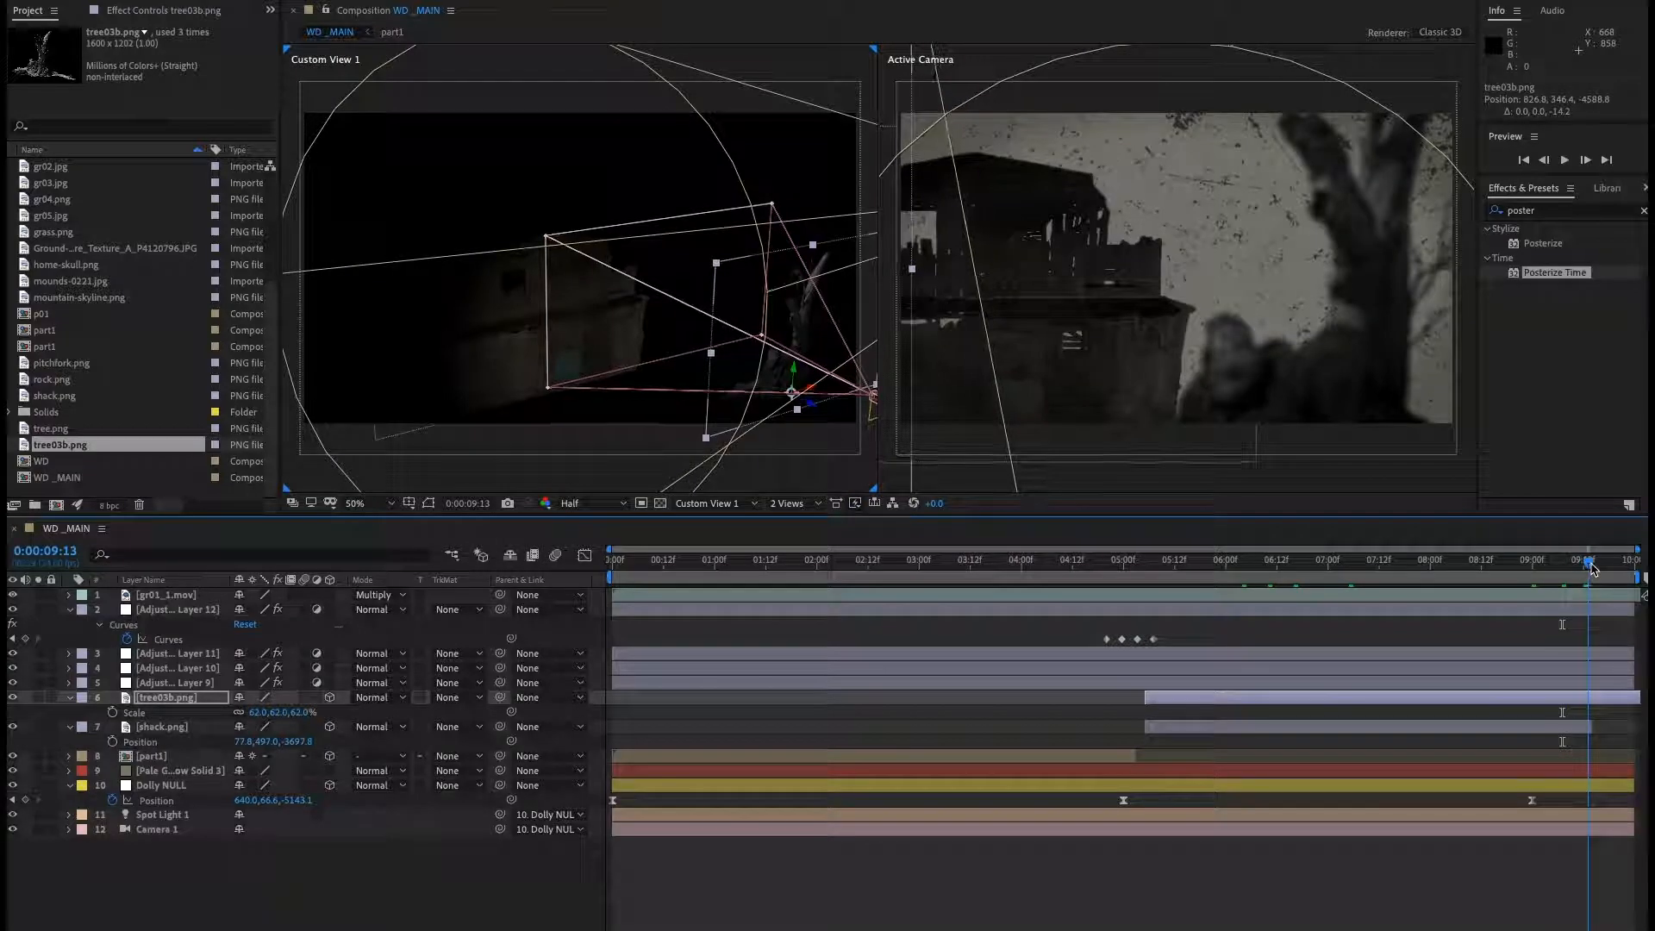
key("Page_Up")
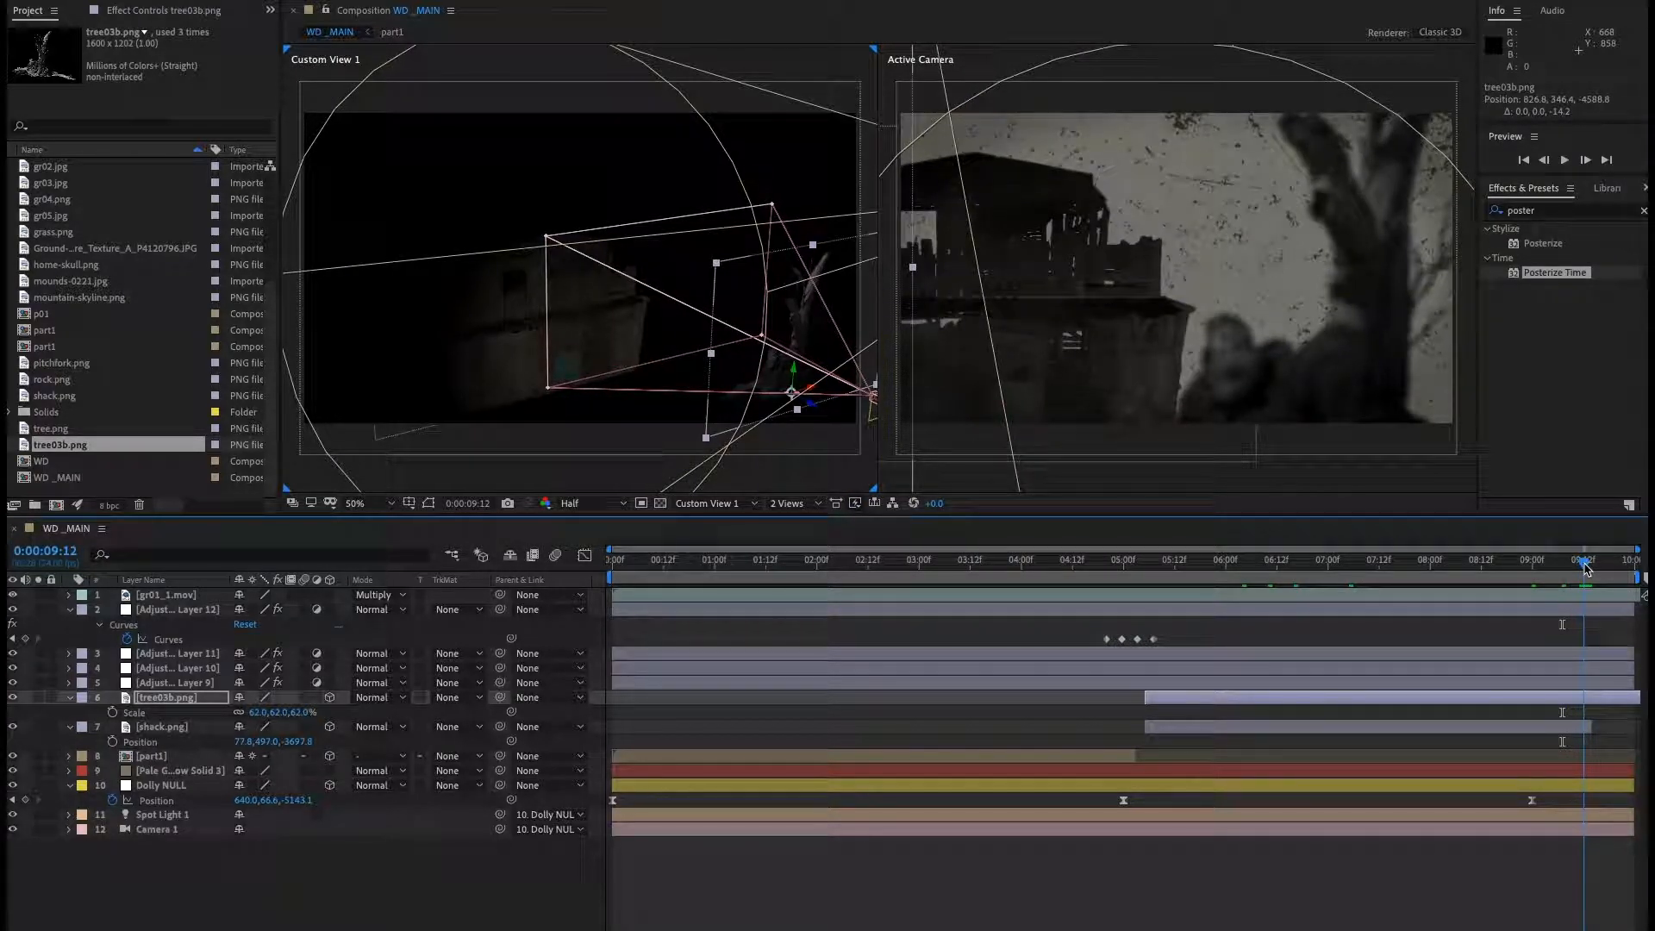
left_click(188, 700)
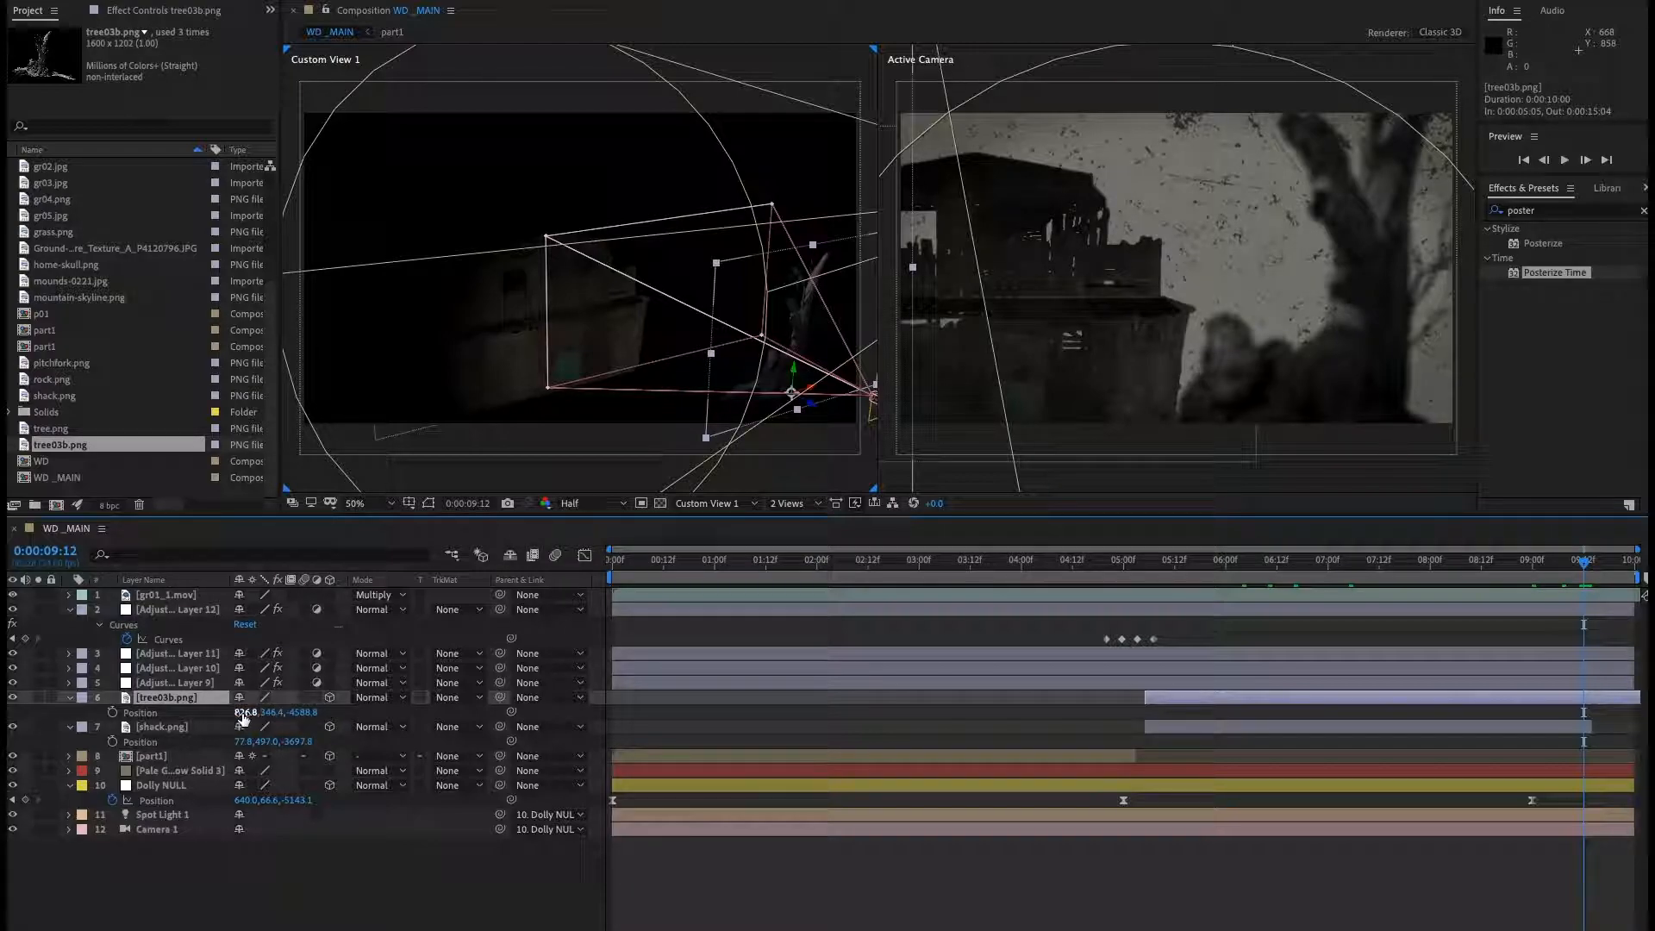
left_click_drag(240, 718, 282, 716)
Preview the composition from 0:00:04:16.
left_click(1090, 562)
key("space")
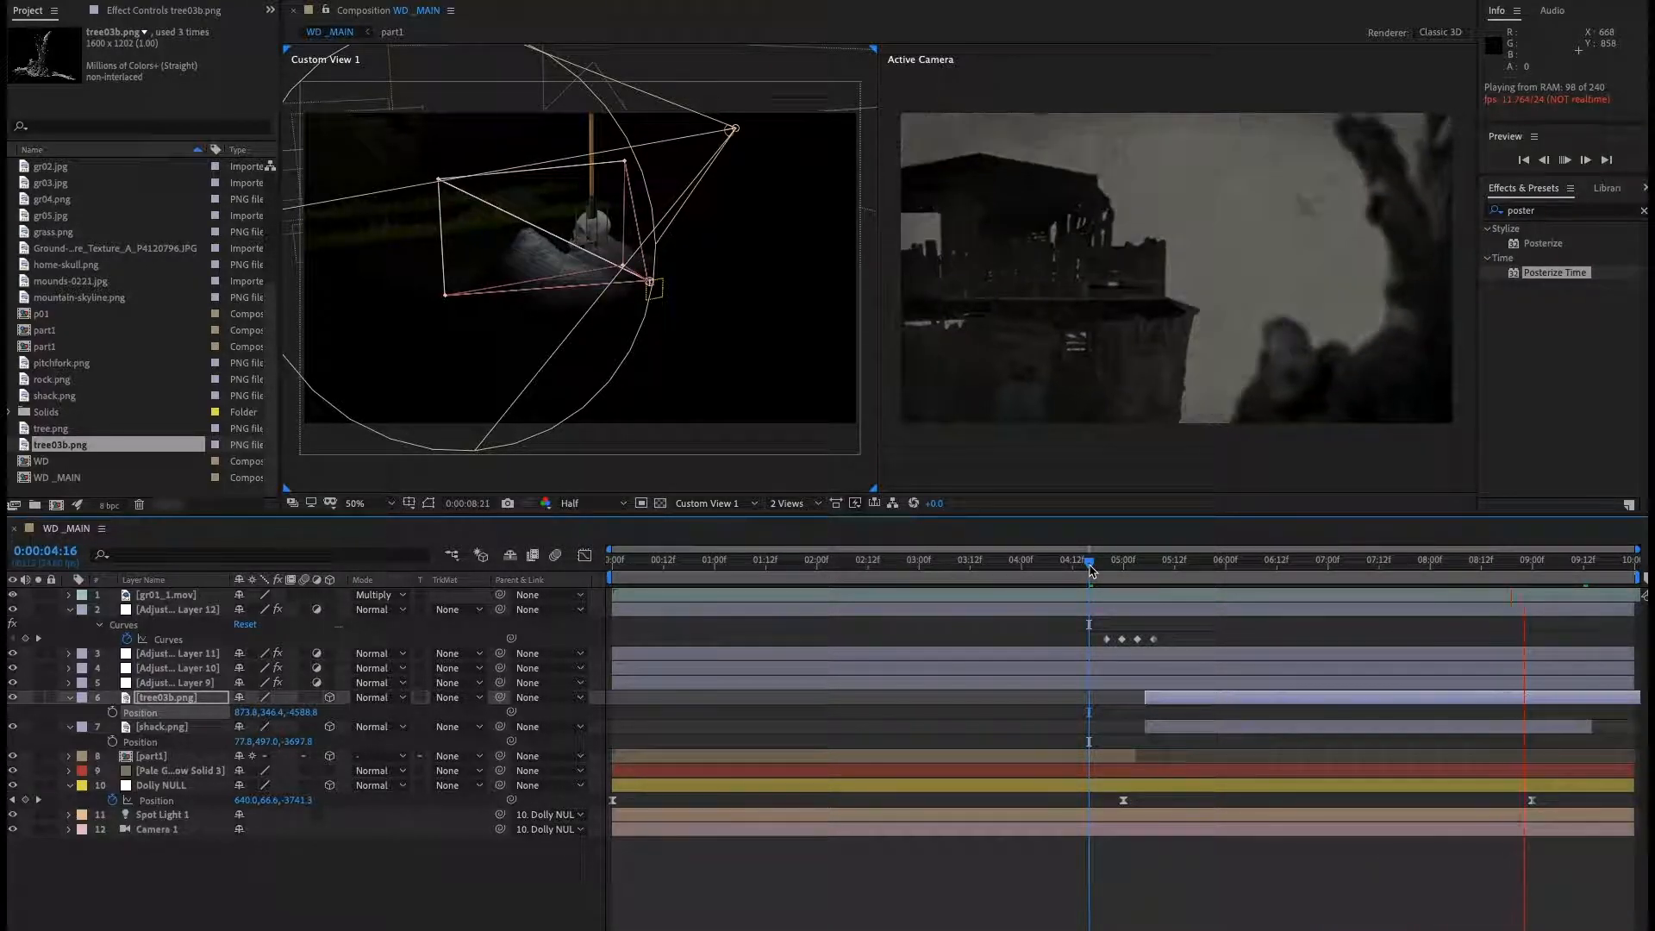
key("space")
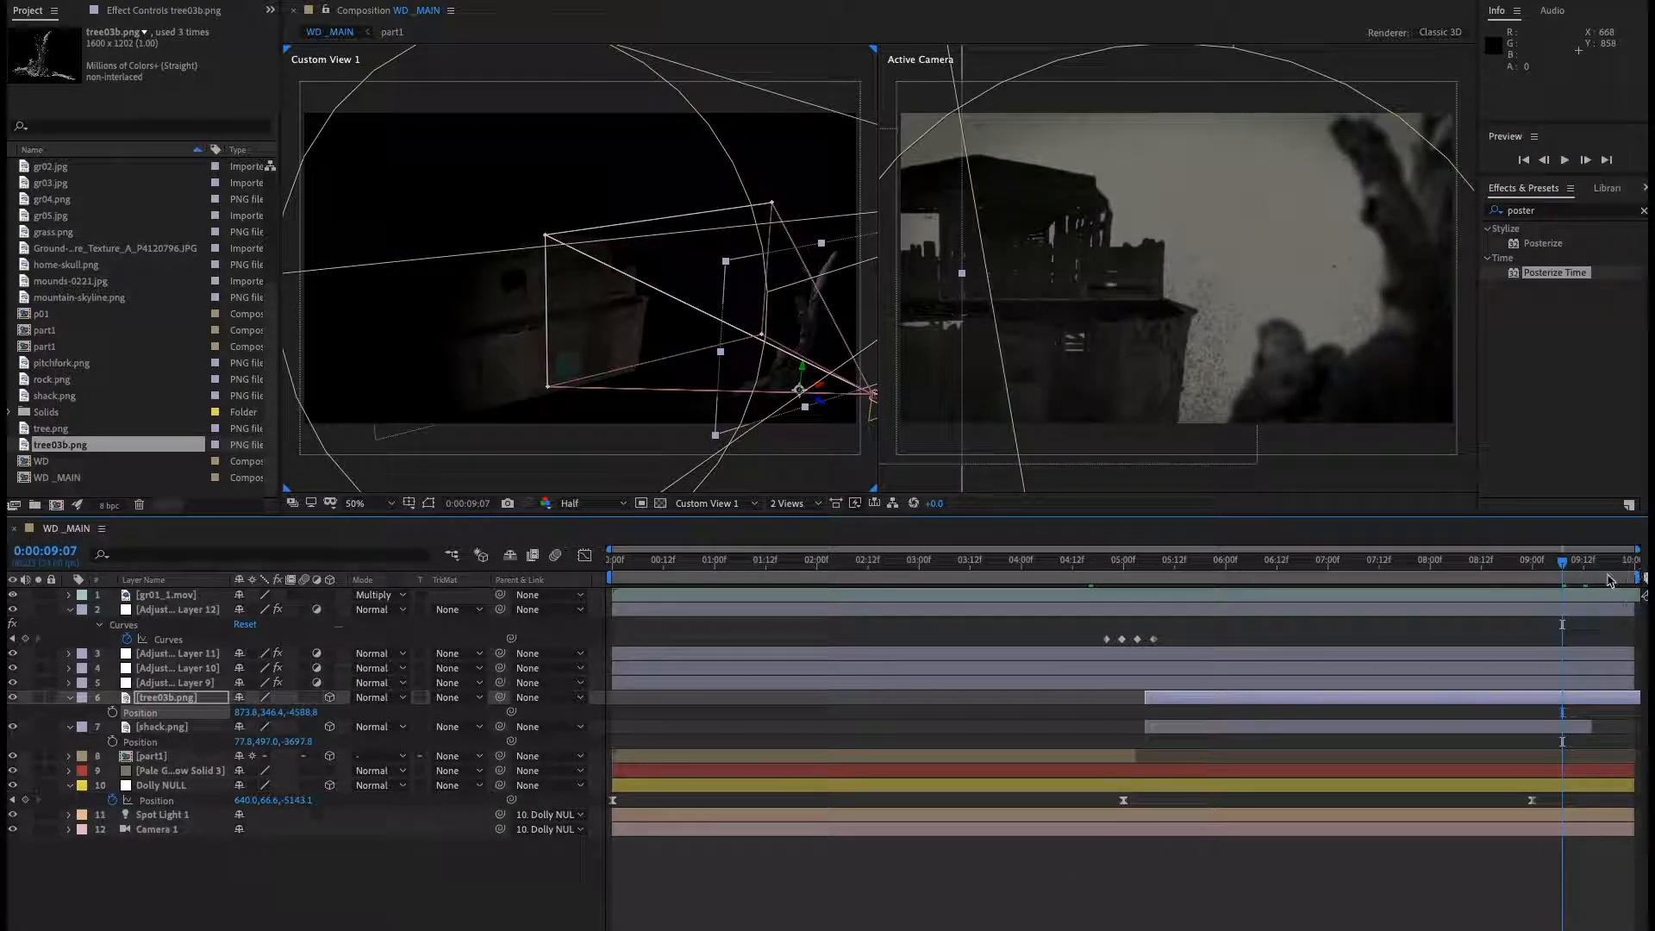
At 0:00:09:00, move the tree closer to the camera, to about 874, 346, -4384.
left_click_drag(1564, 571, 1540, 572)
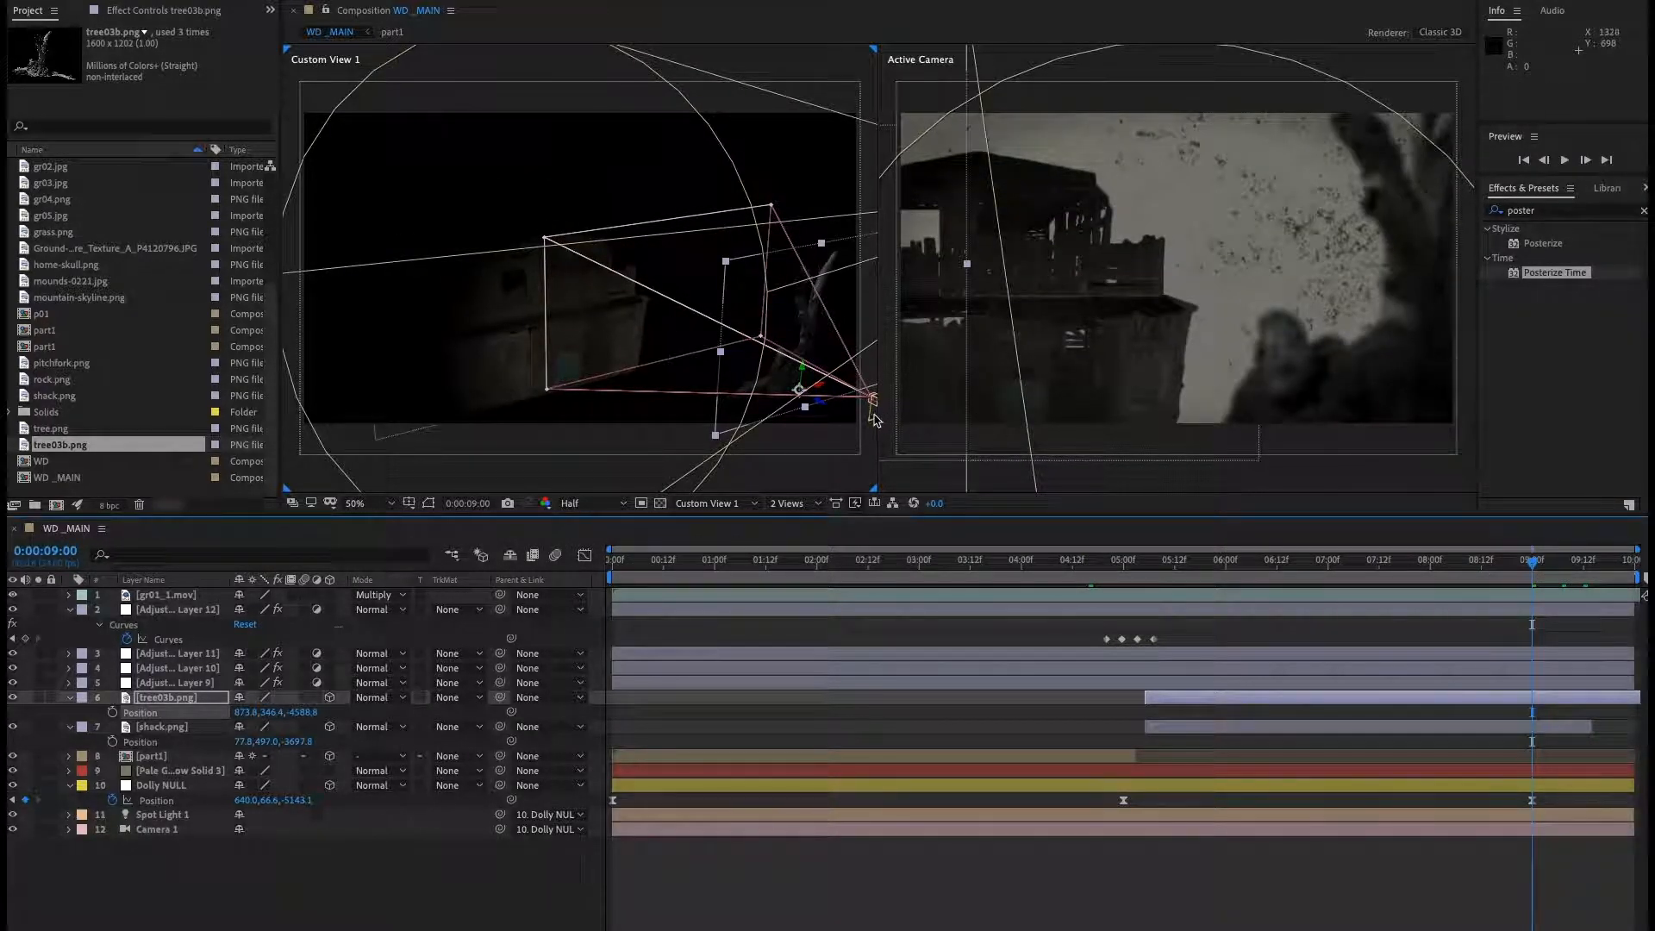
left_click_drag(825, 409, 733, 398)
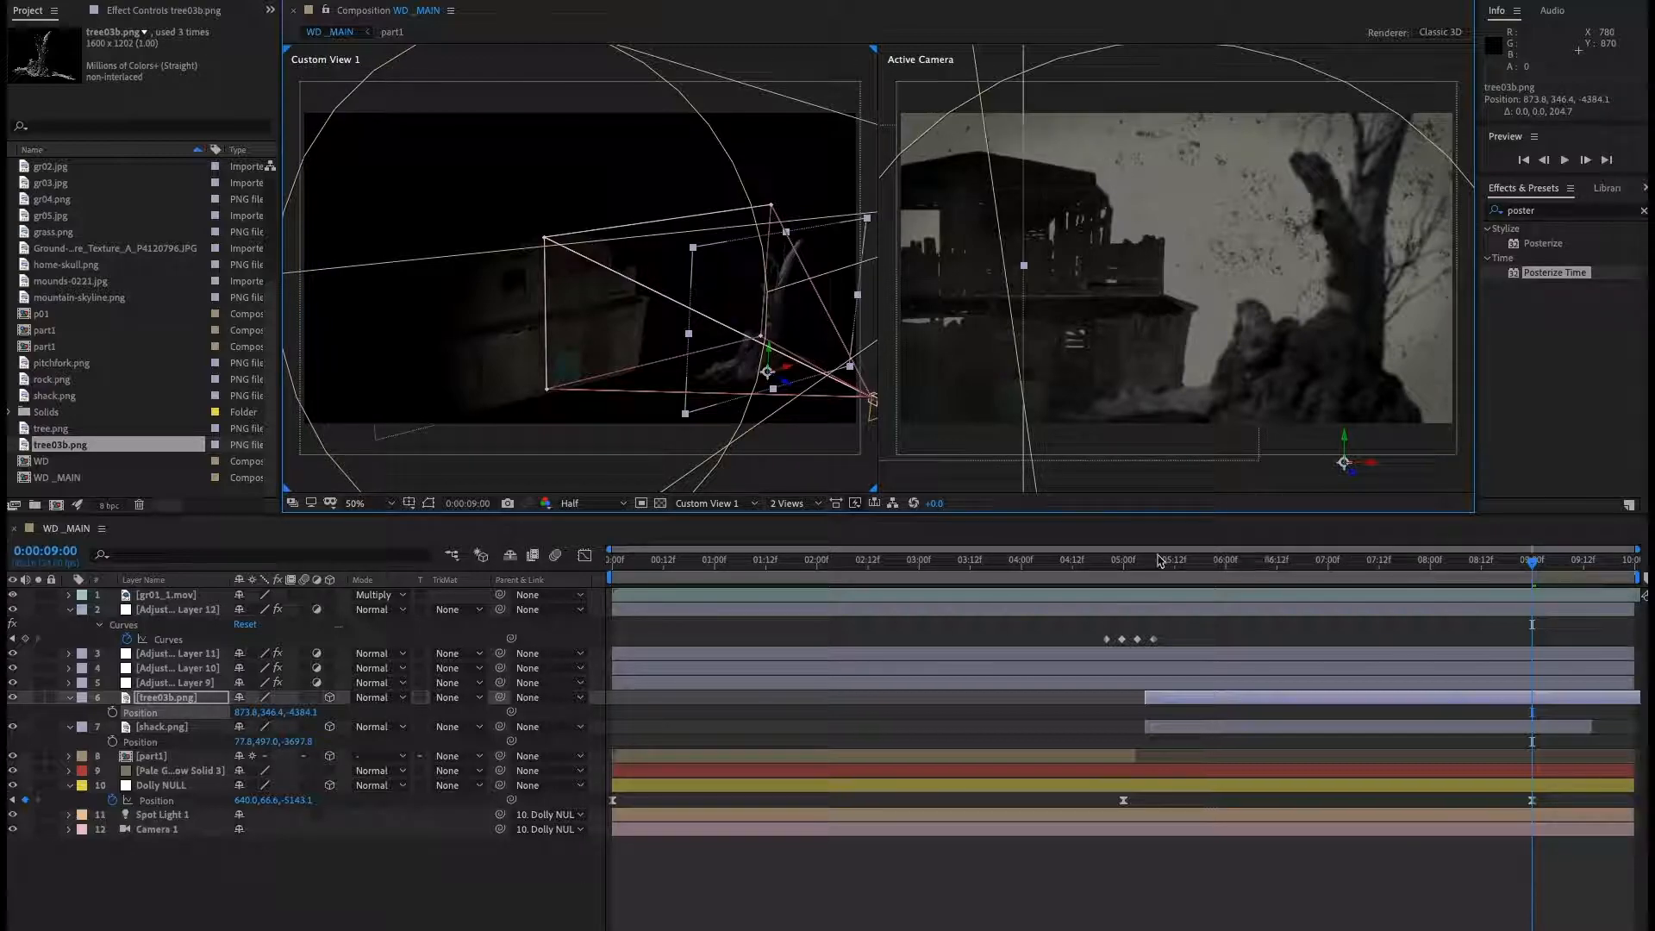
Preview the composition from about 0:00:04:17, then park the time indicator at 0:00:07:12.
left_click(1094, 572)
key("space")
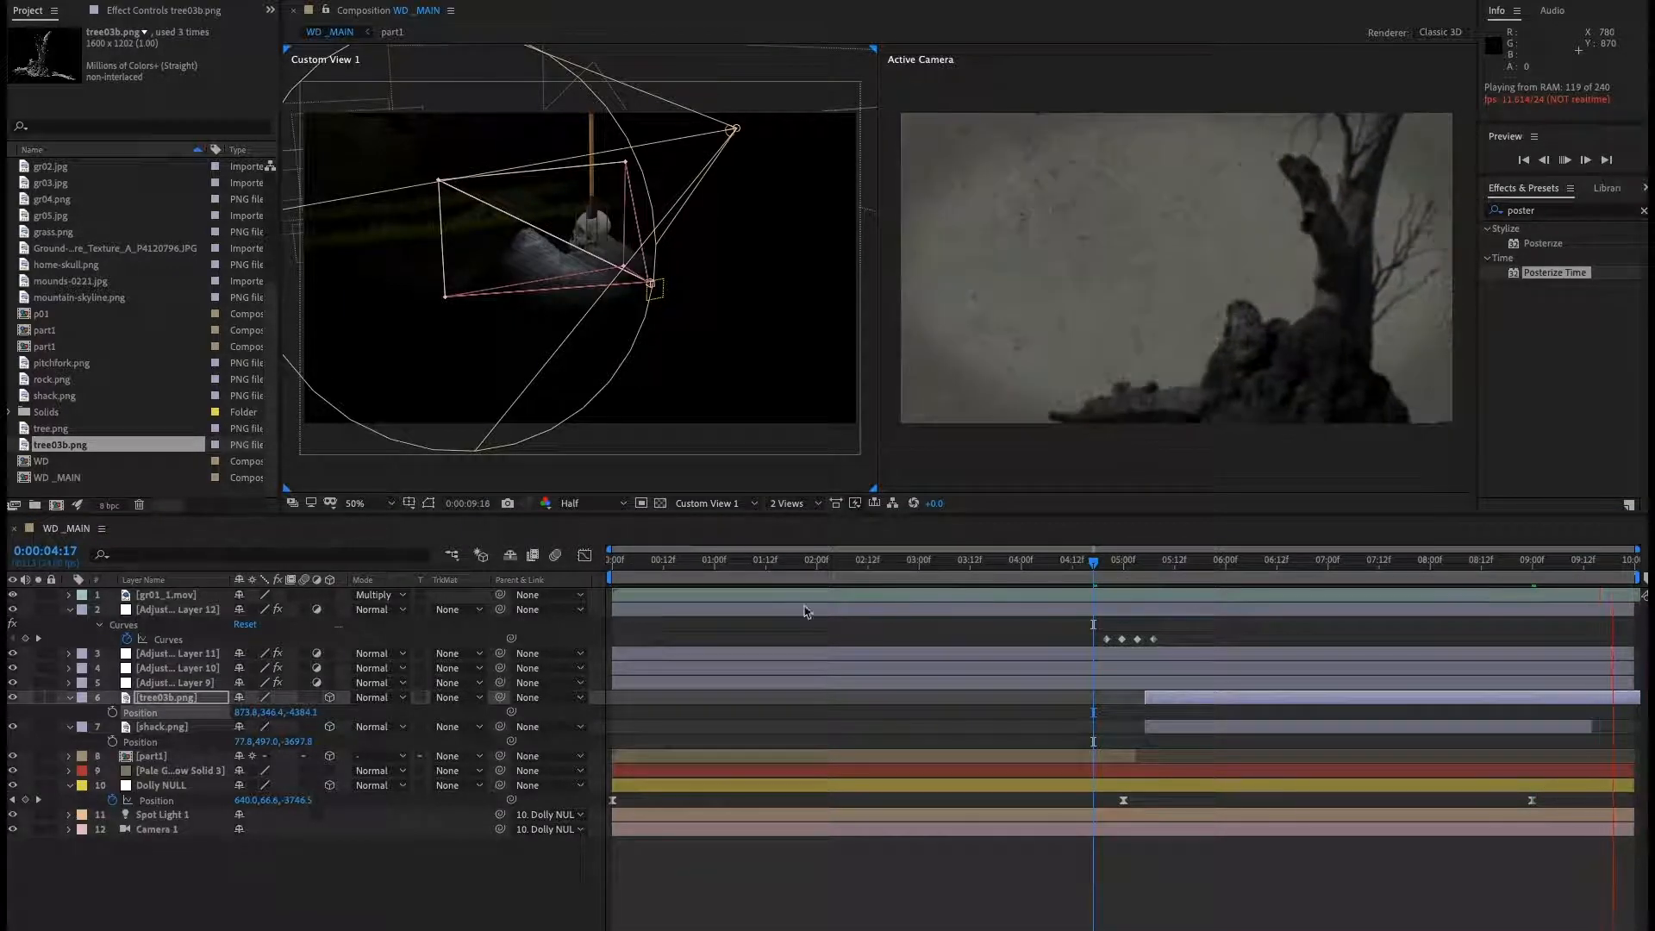
left_click_drag(1099, 571, 1392, 574)
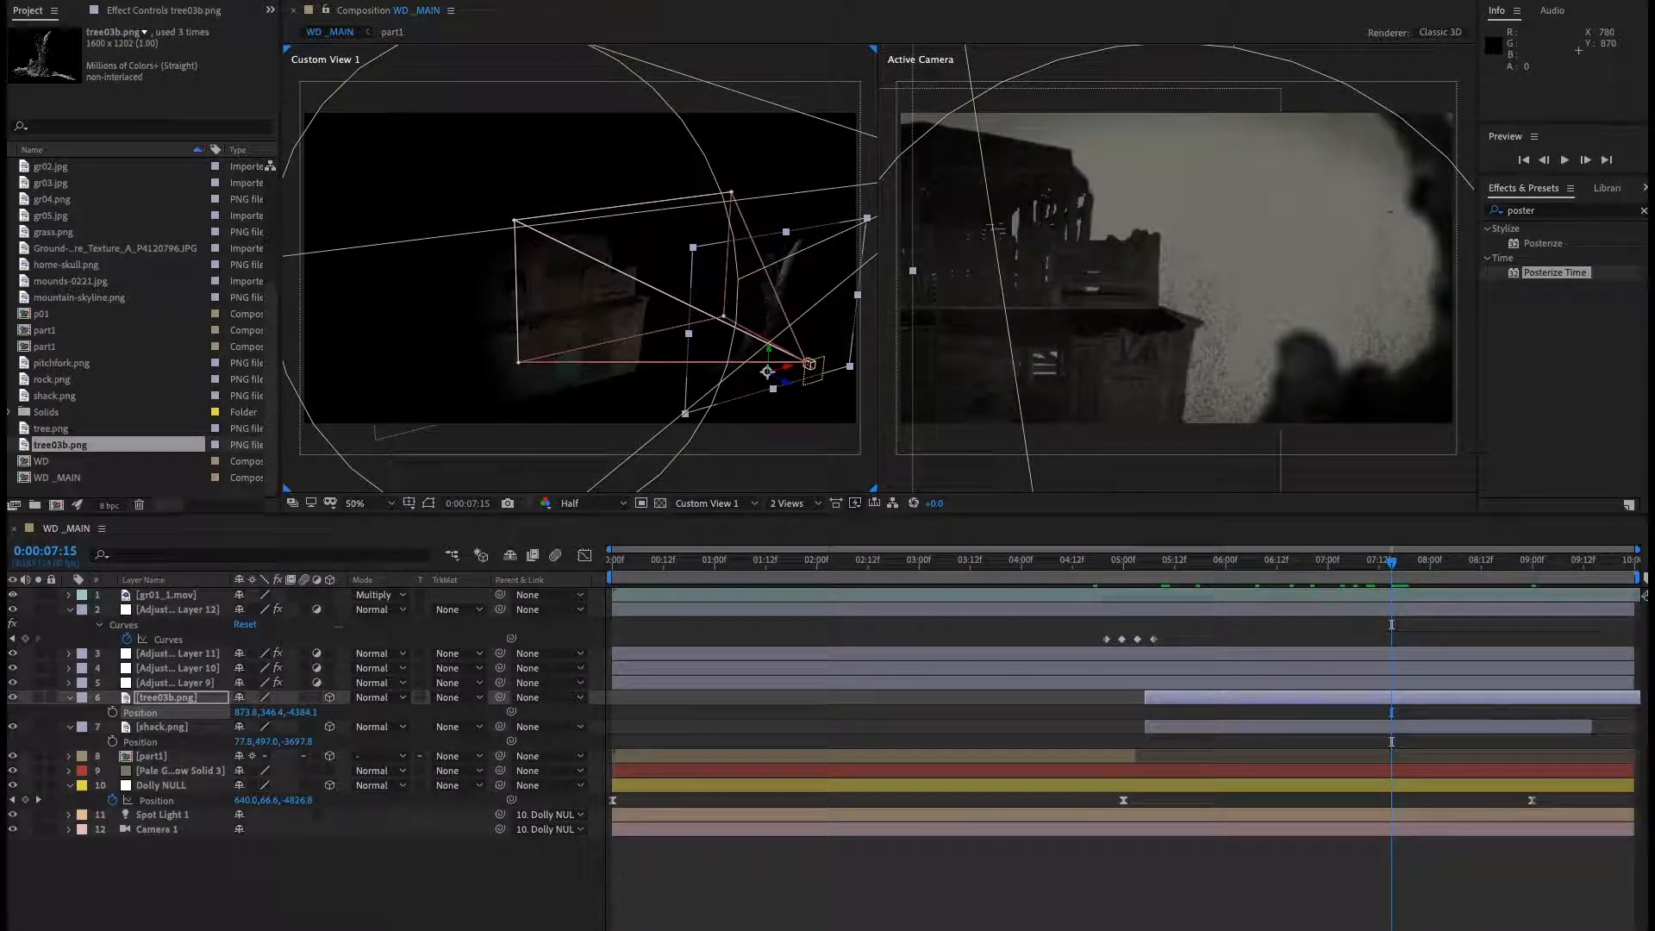
left_click_drag(1395, 571, 1382, 568)
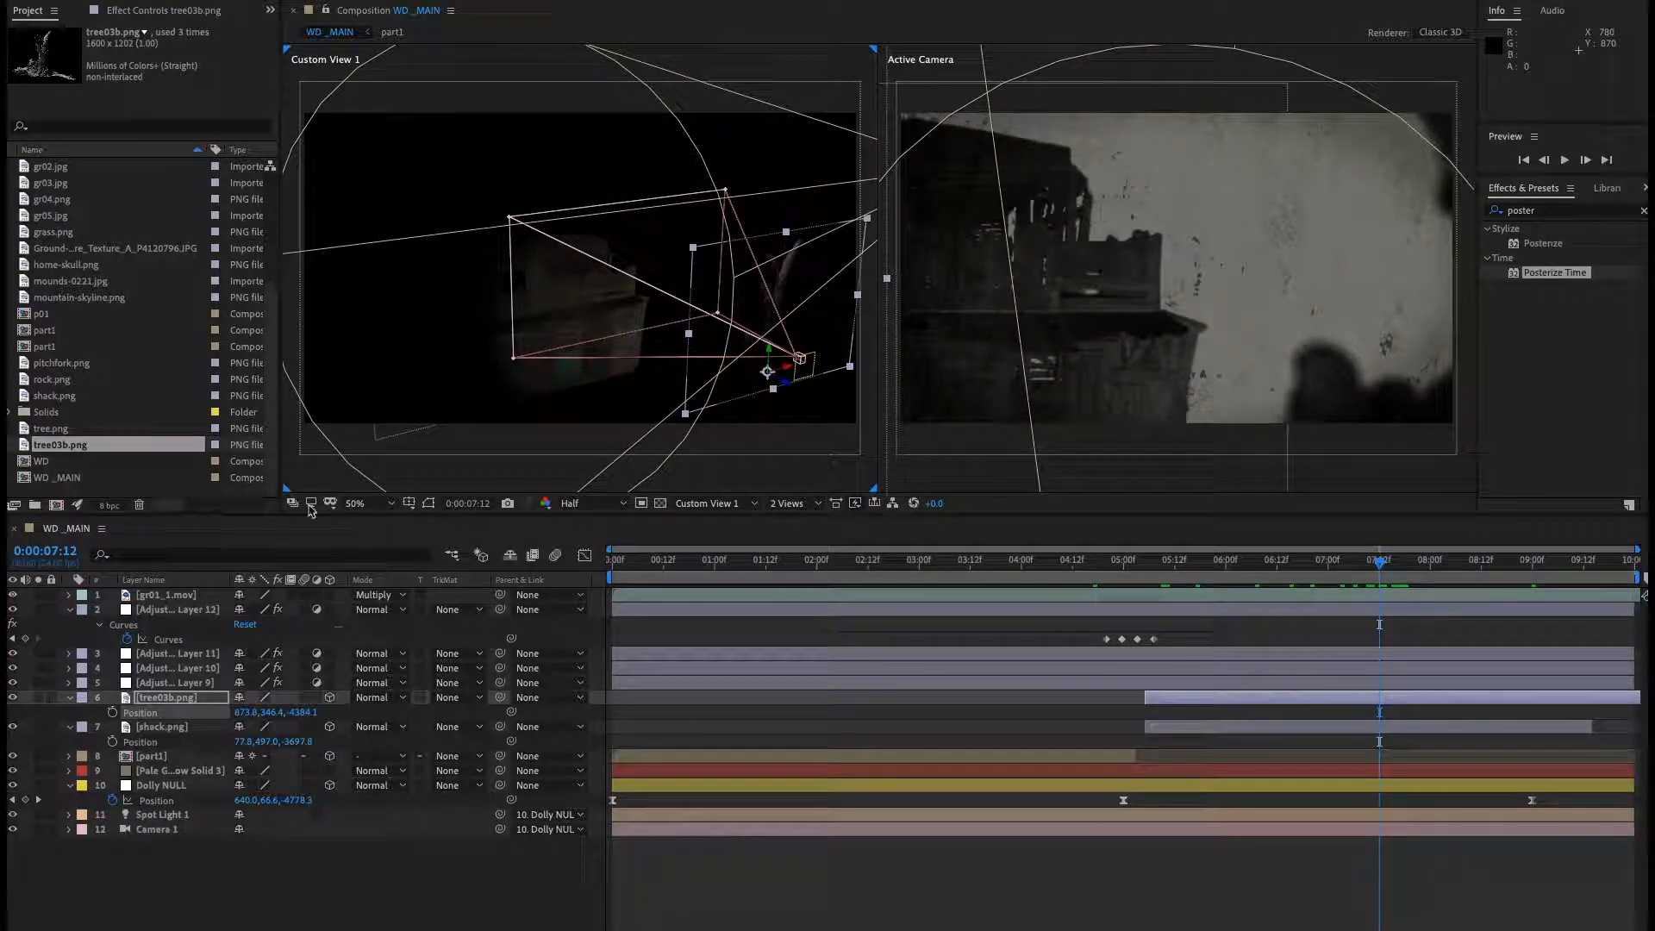
Add birds.png to the composition below the shack layer and make it a 3D layer.
scroll(97, 360, "up", 5)
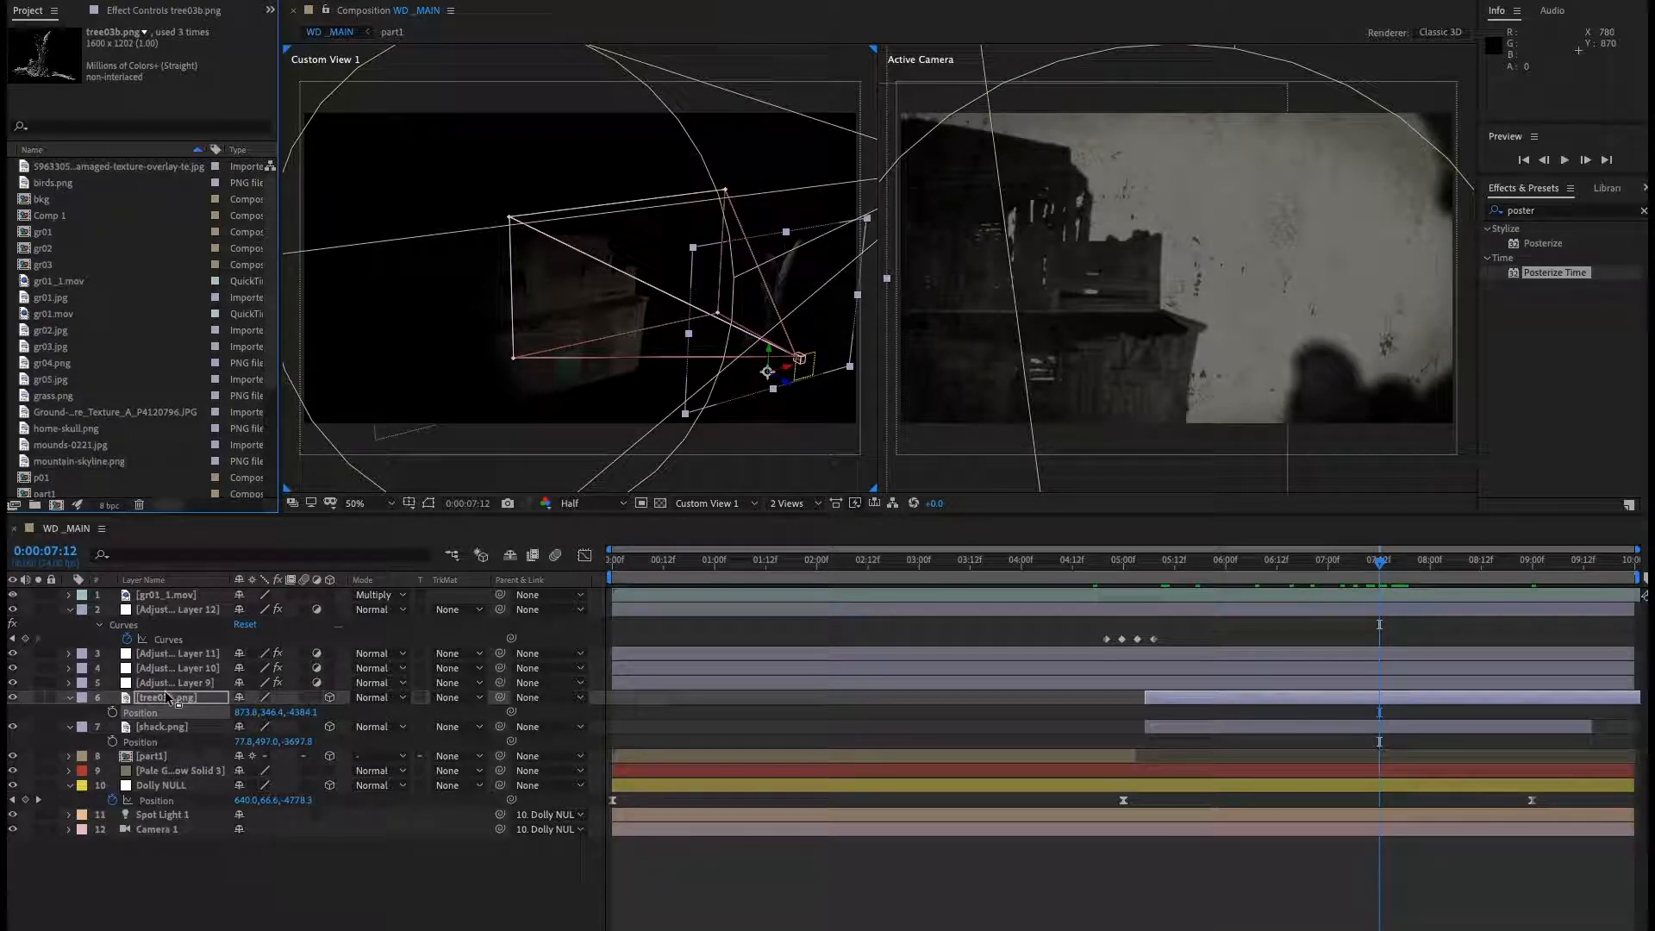
left_click_drag(64, 186, 163, 692)
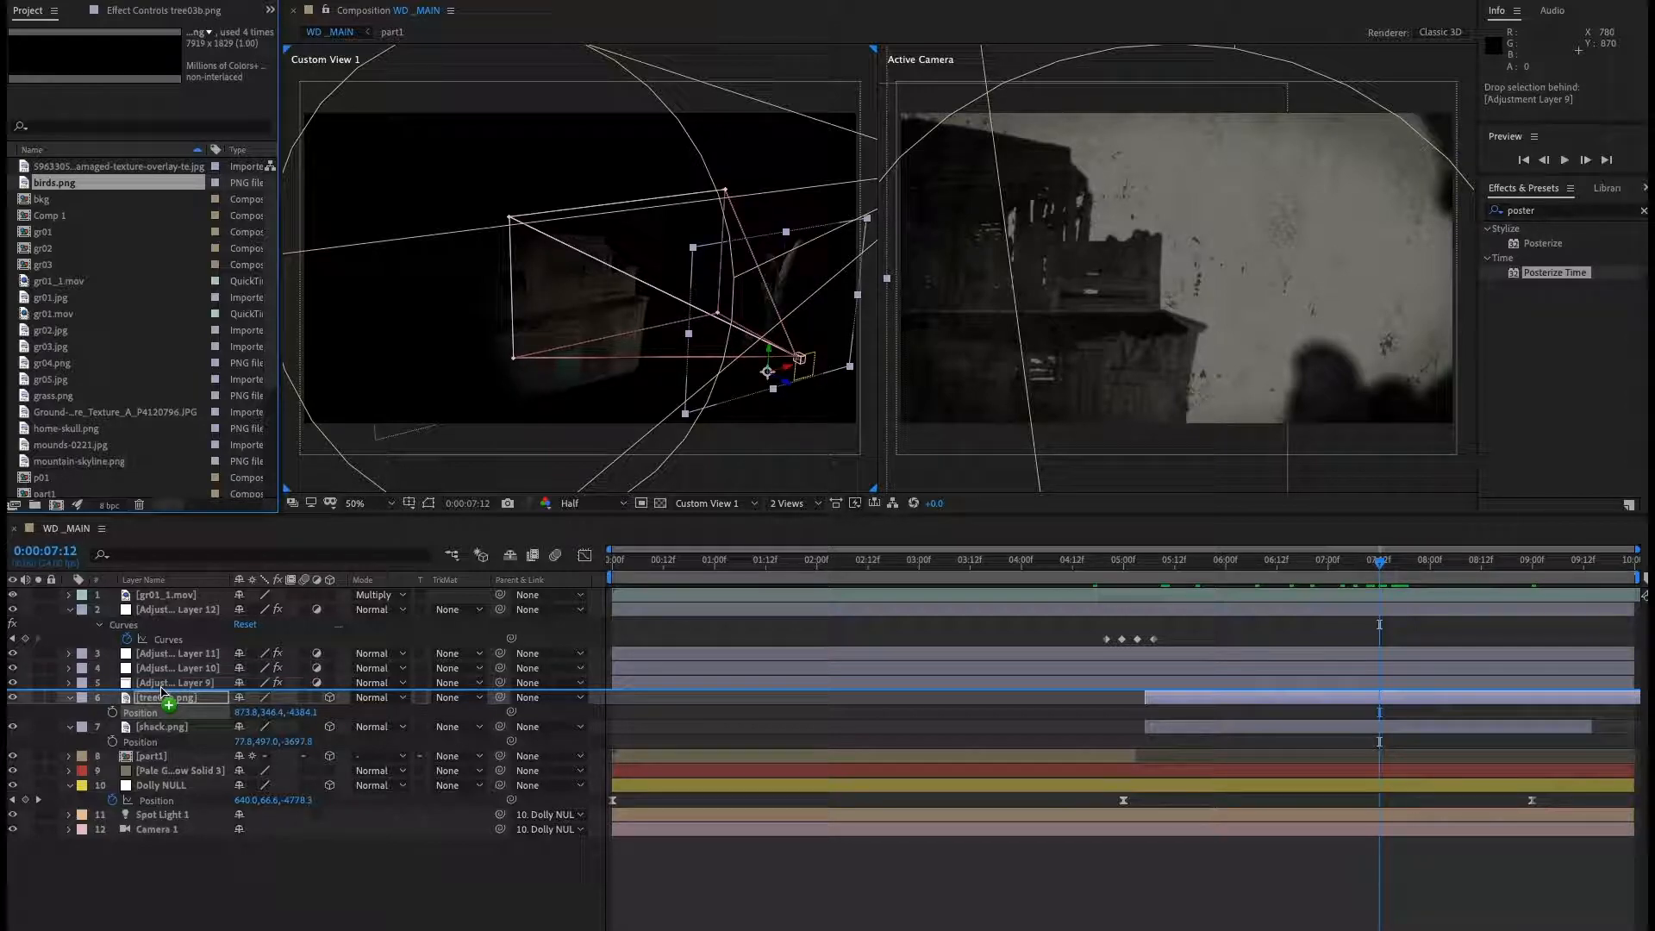
left_click_drag(162, 692, 163, 749)
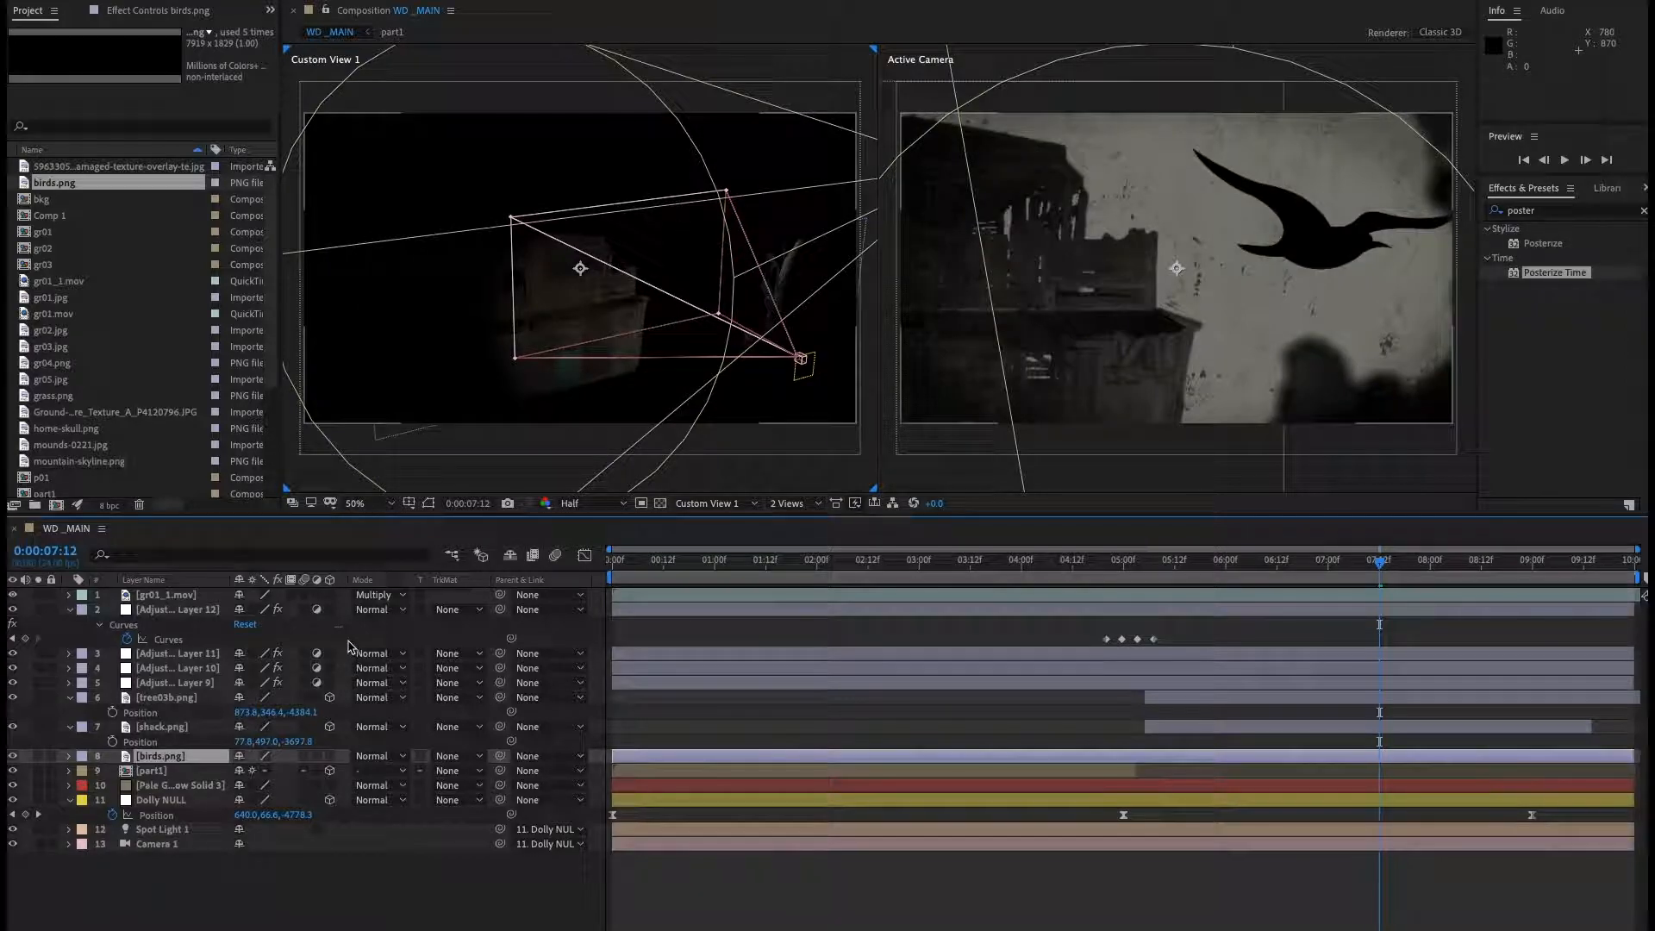
left_click(329, 756)
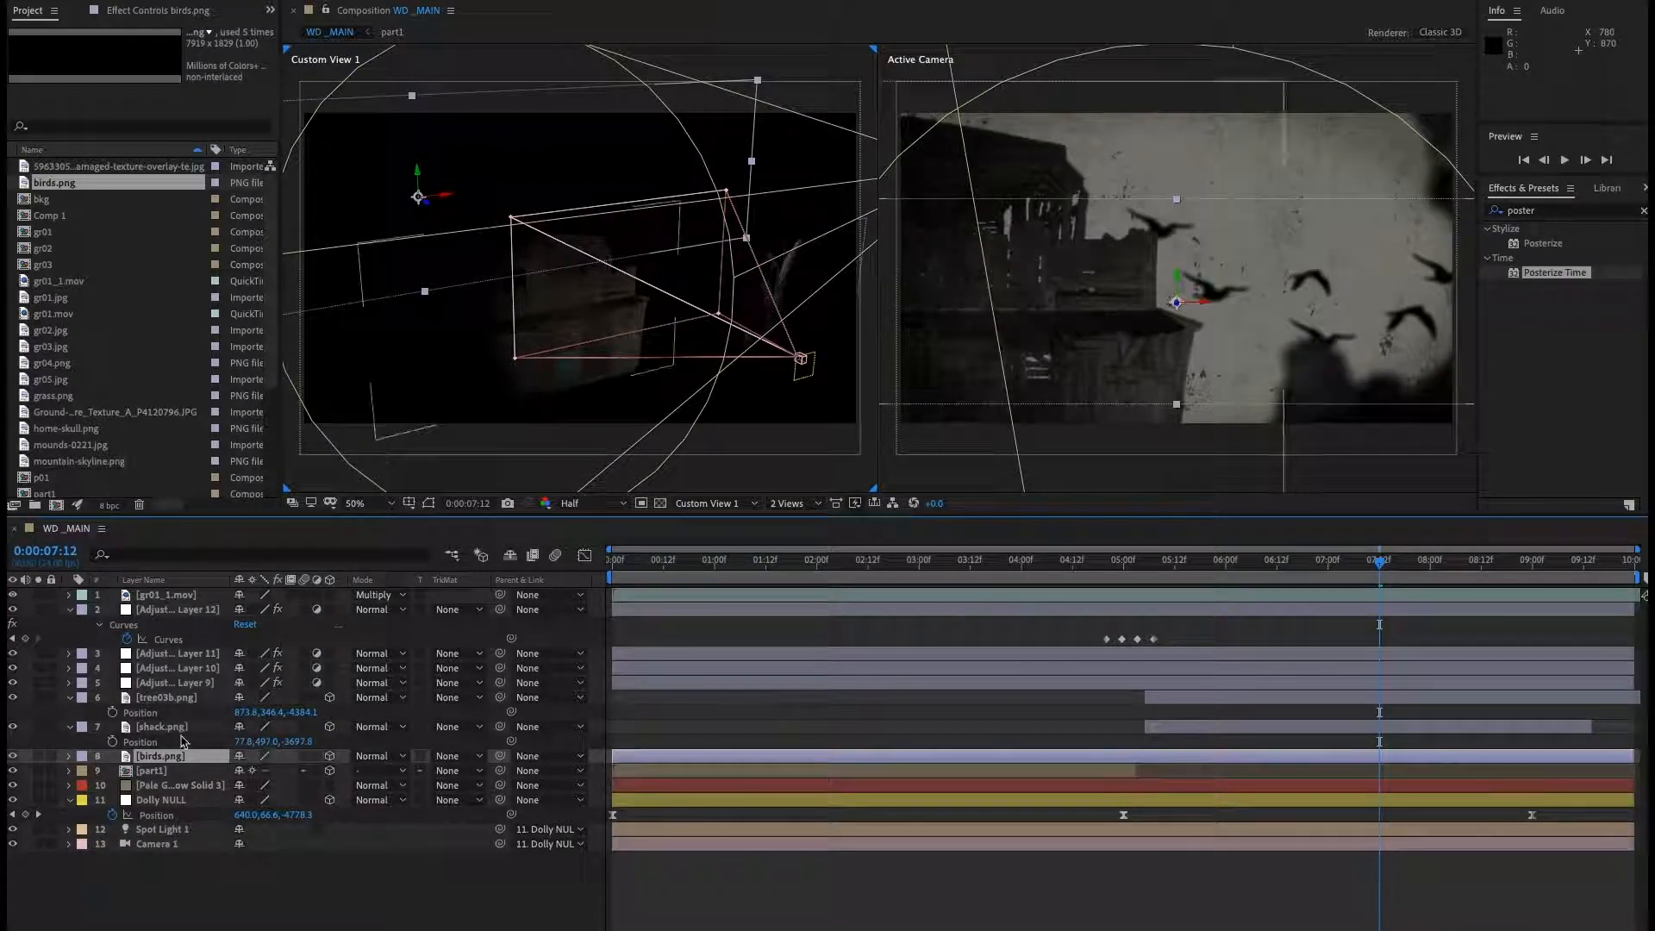
Copy the shack's position and paste it onto the birds layer's position.
left_click(140, 743)
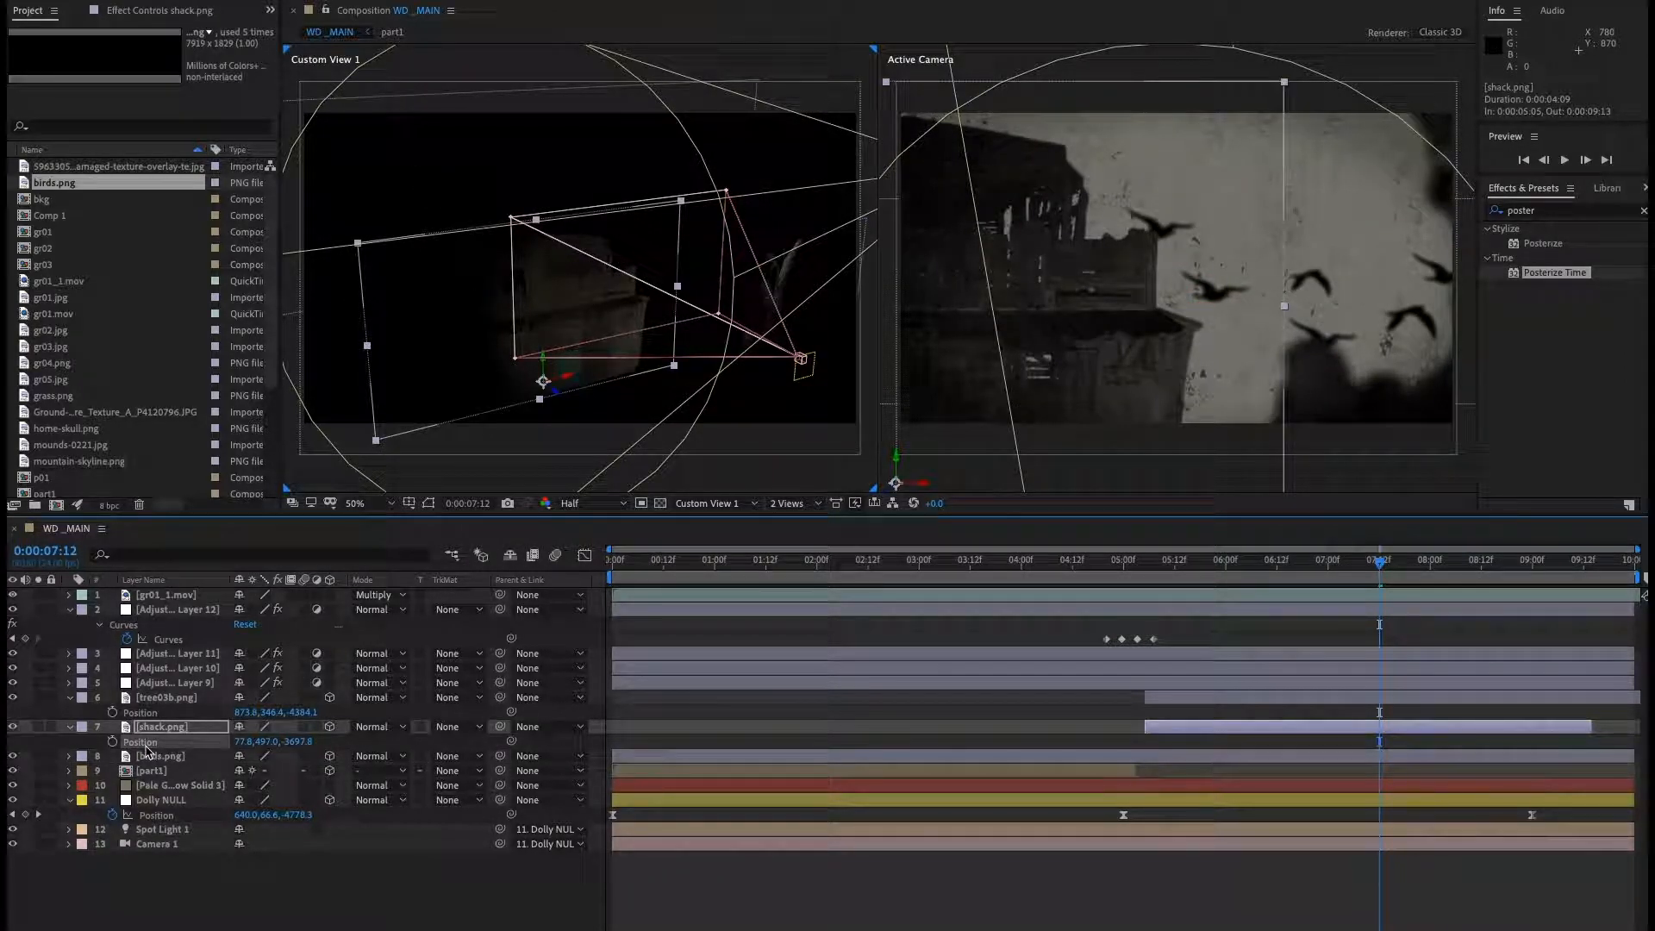
left_click(144, 762)
key("p")
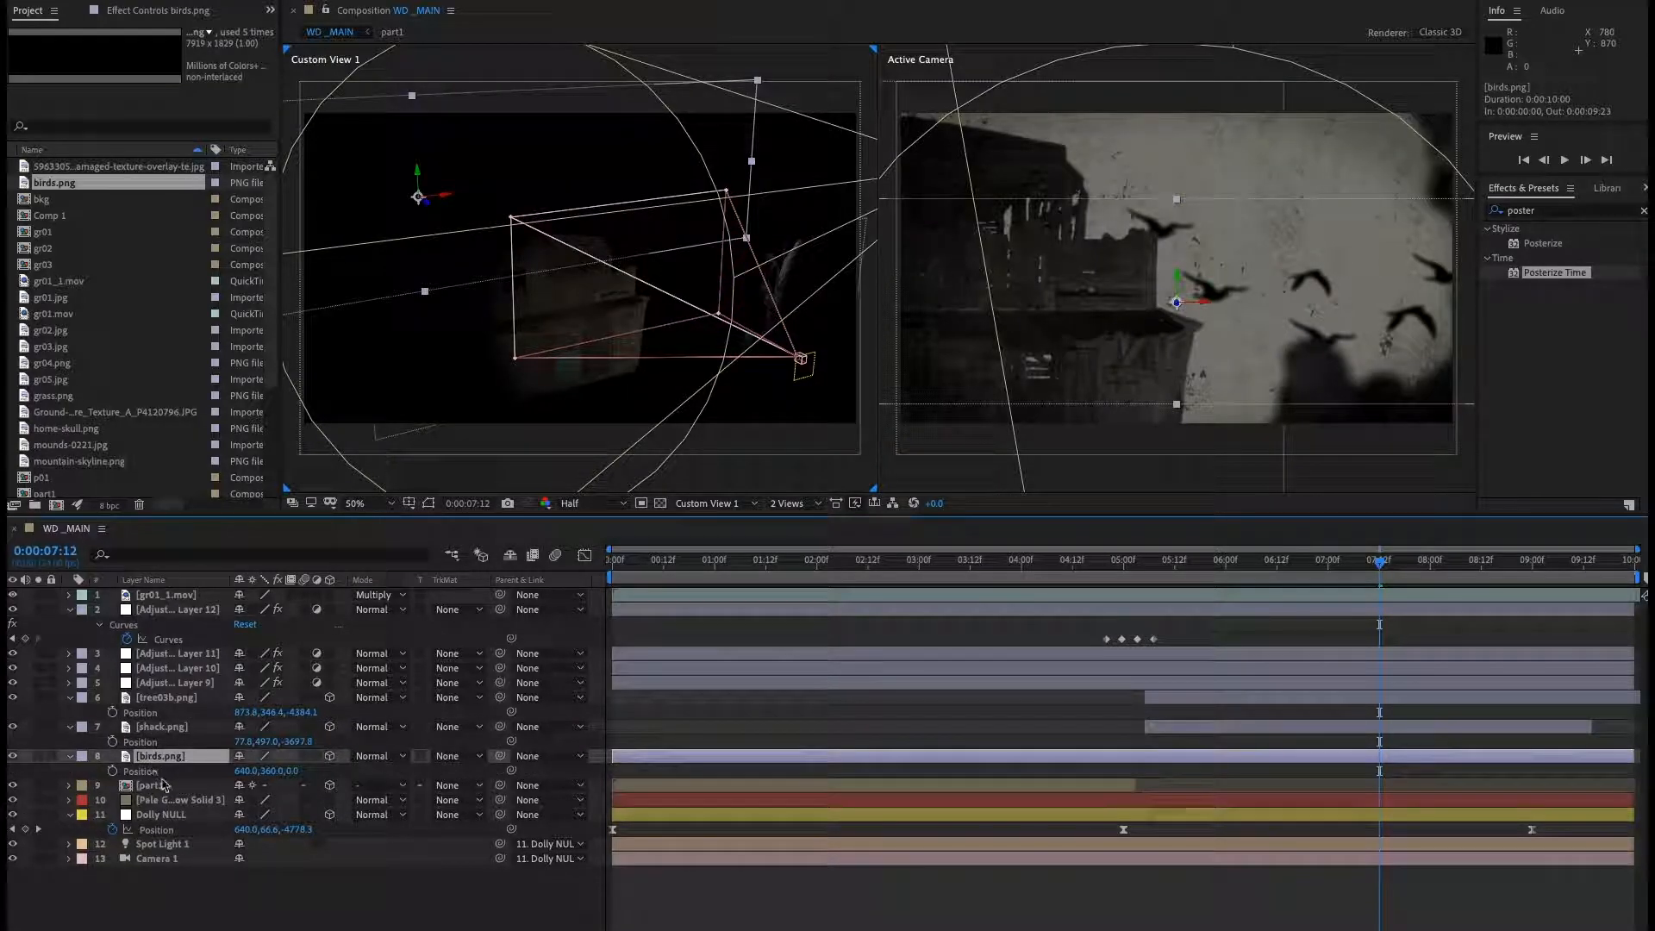
left_click(144, 773)
key("ctrl+v")
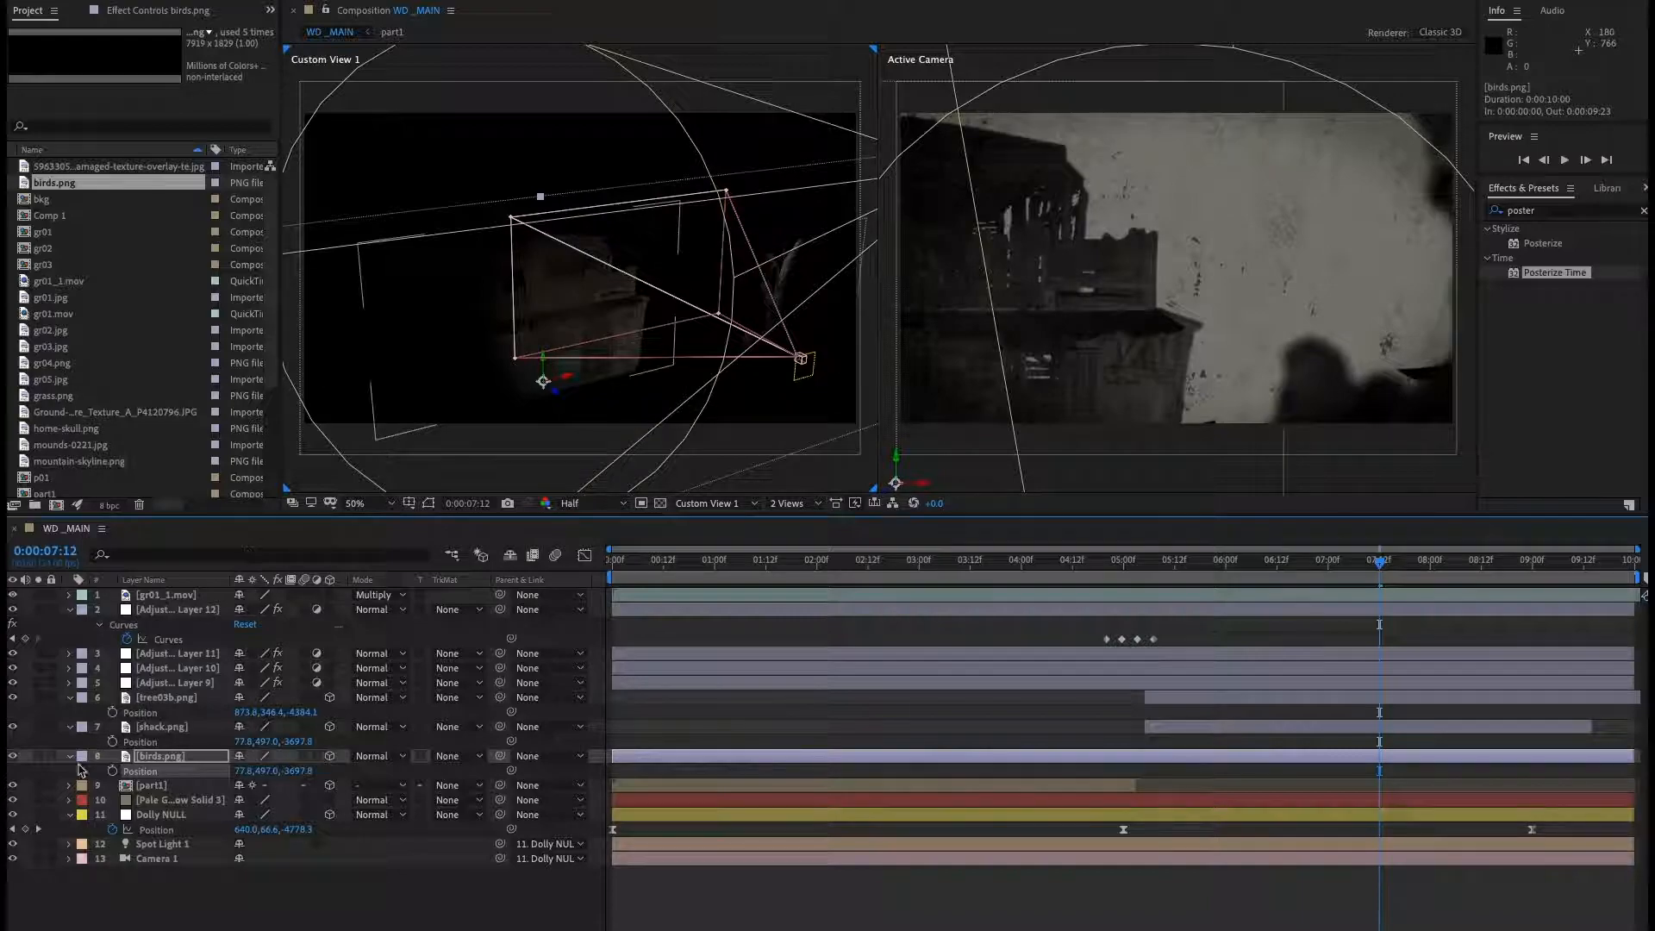
Turn off the spot light layer's visibility.
left_click(12, 844)
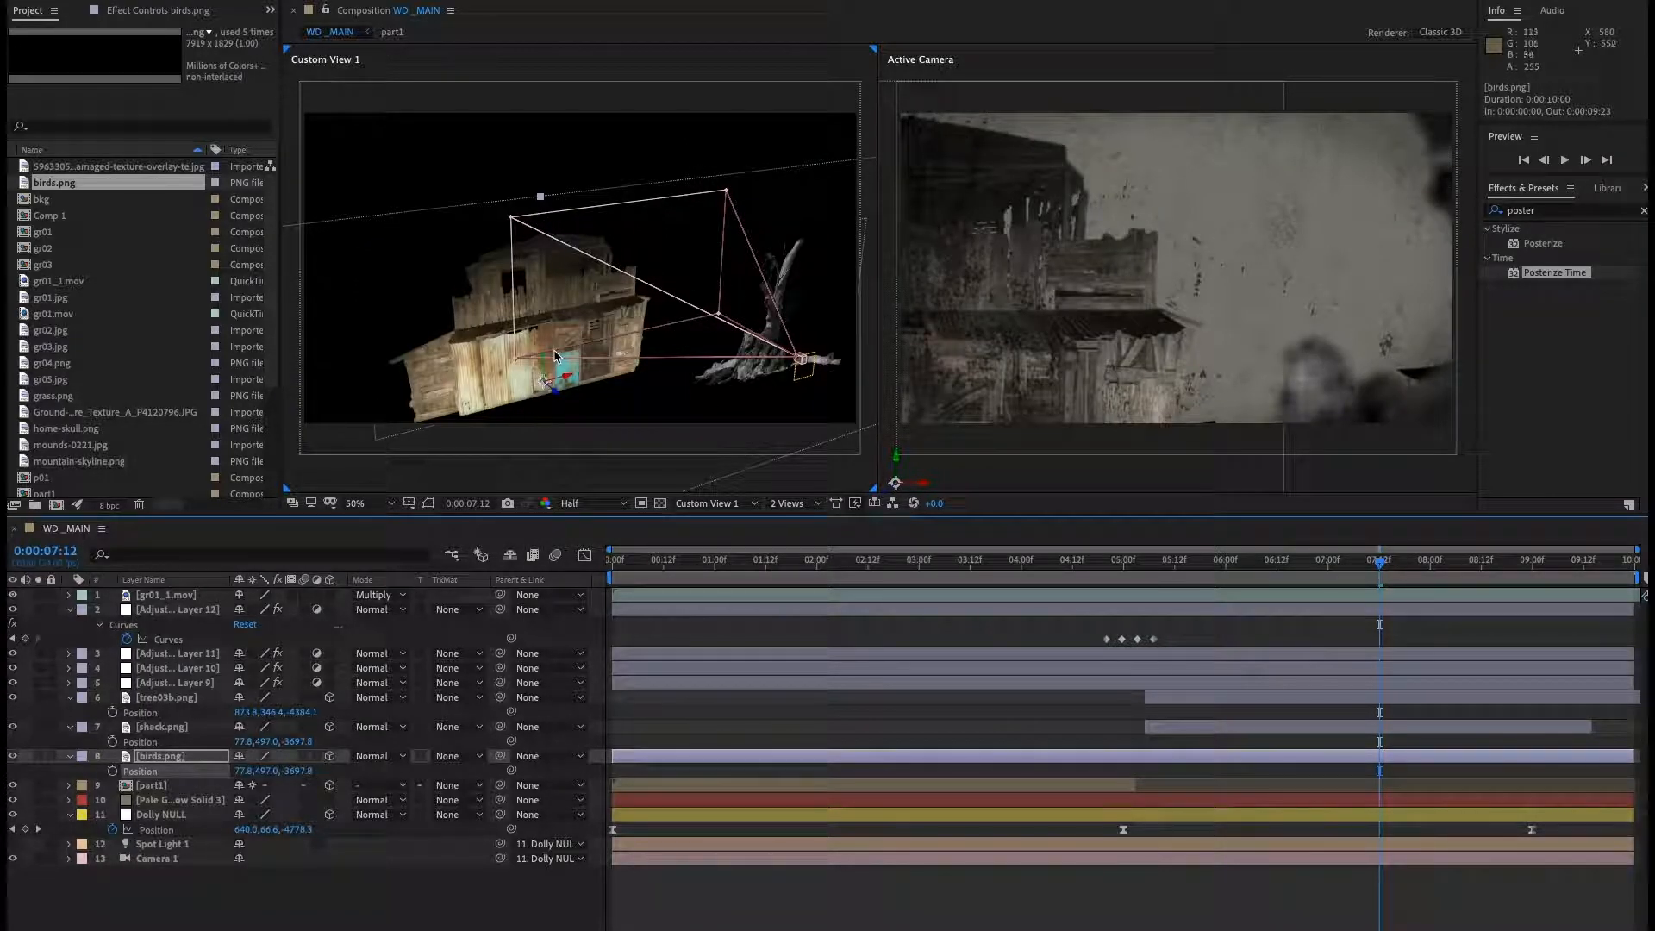
scroll(573, 350, "down", 2)
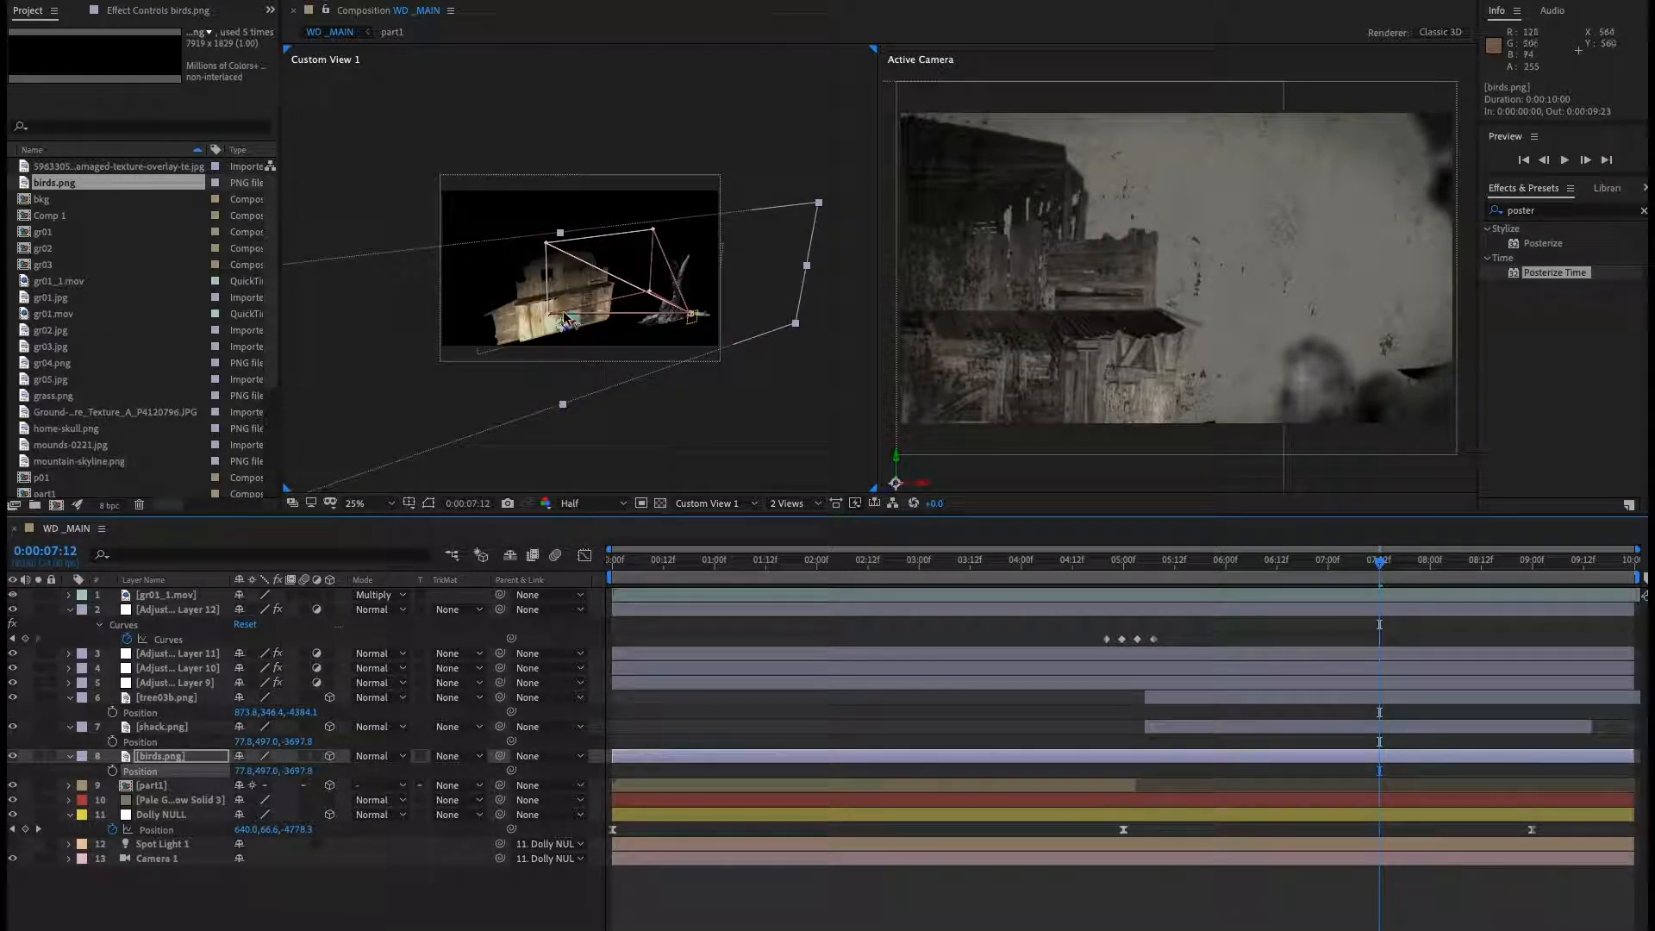
scroll(564, 317, "up", 2)
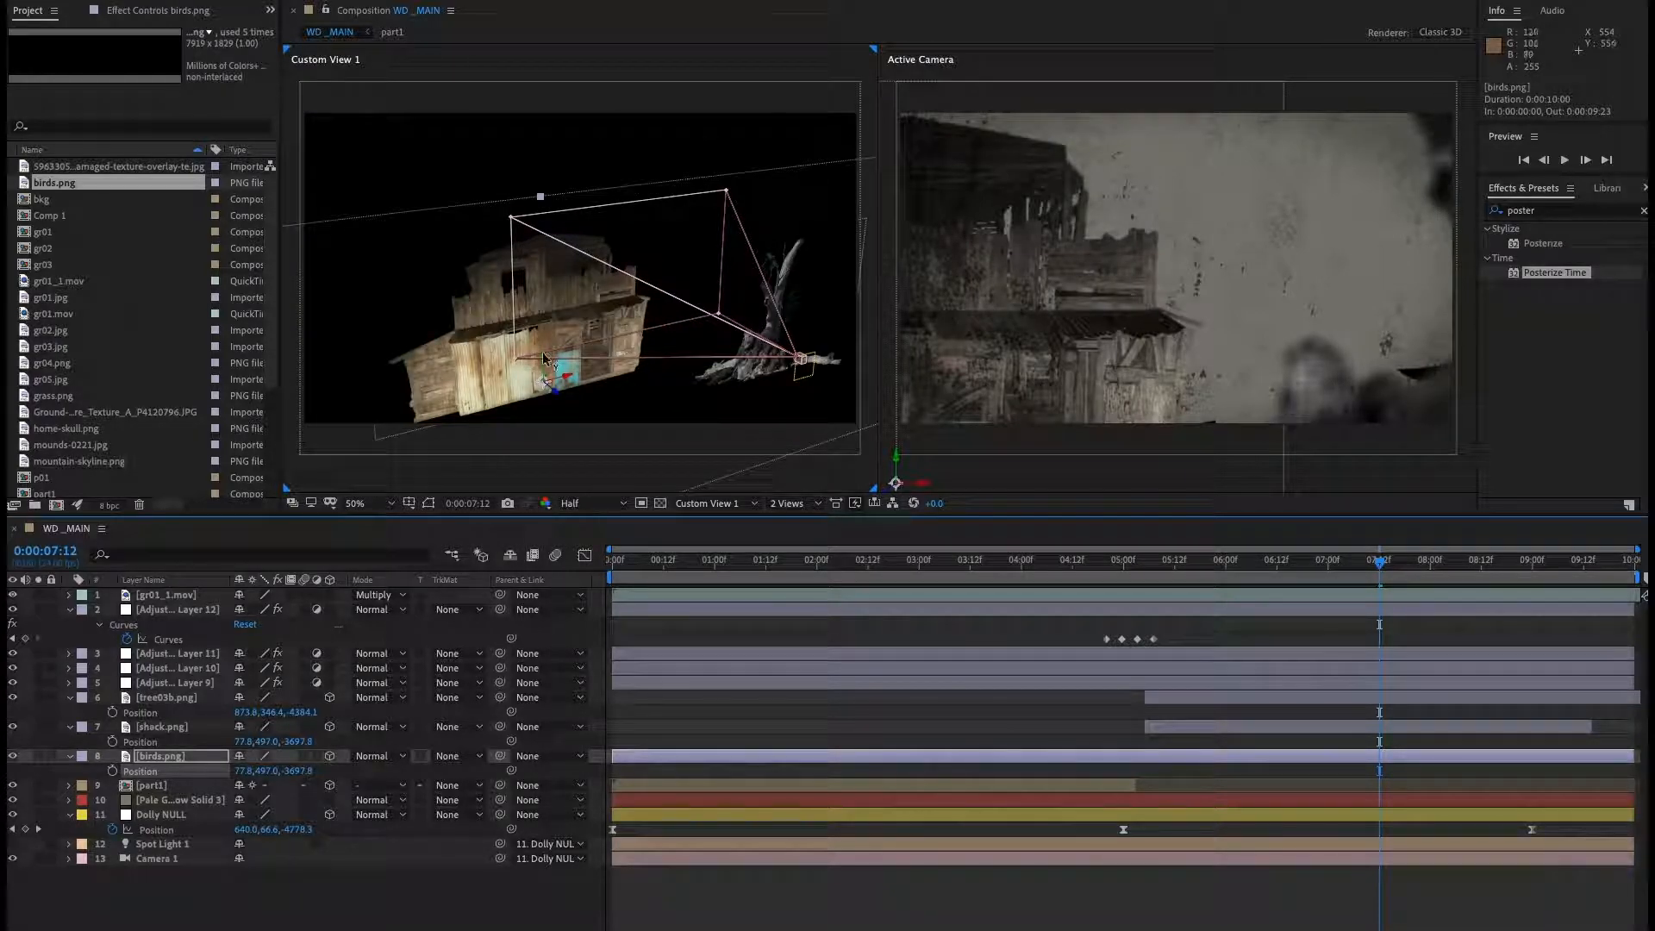
Raise the birds layer to about Y -449 and show the transparency grid in the custom view.
left_click_drag(547, 353, 543, 164)
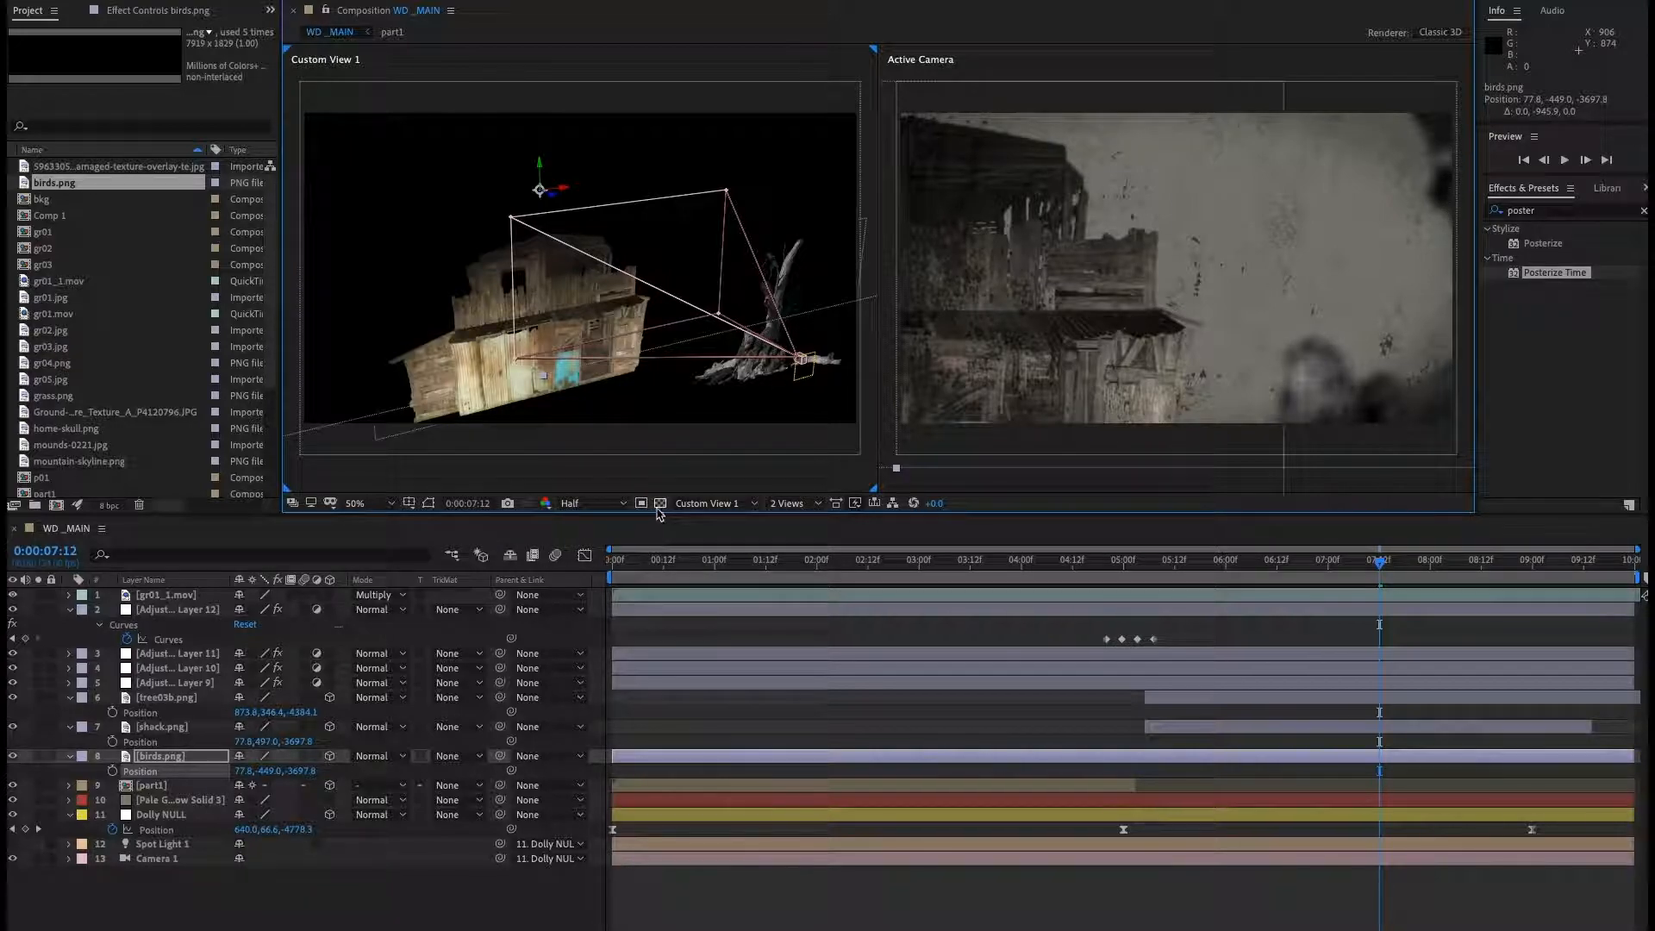
left_click(660, 503)
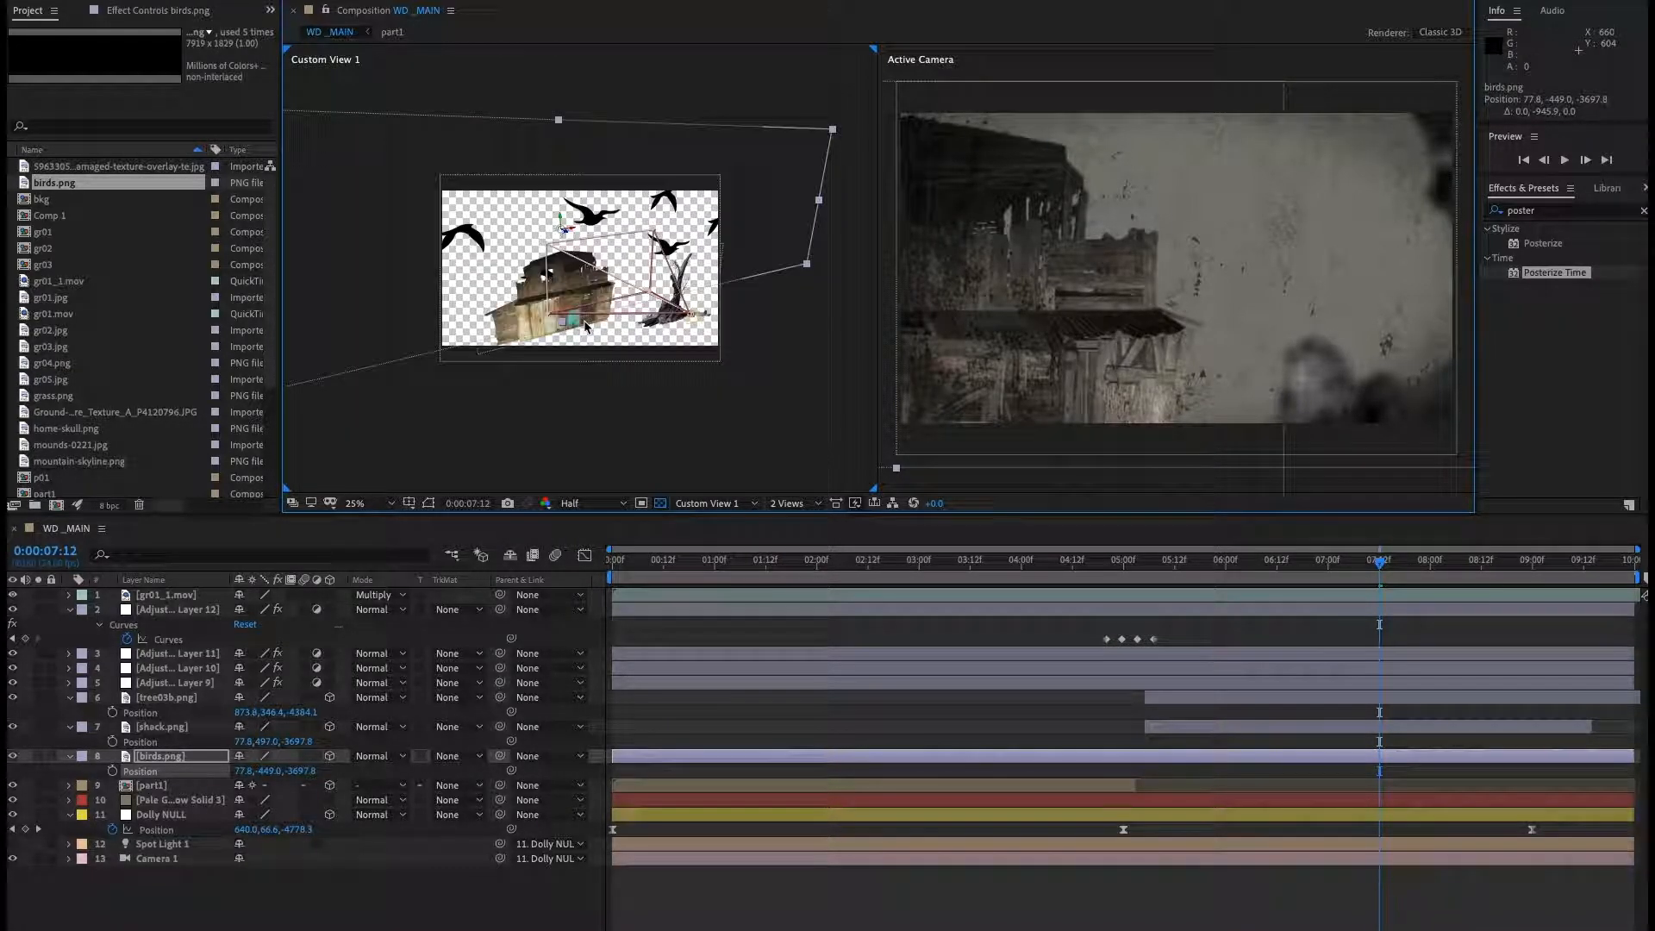
key(".")
left_click_drag(621, 260, 526, 391)
Scale the birds layer to 24% and move it to about Y 33.
left_click(160, 756)
key("s")
left_click_drag(296, 780, 262, 794)
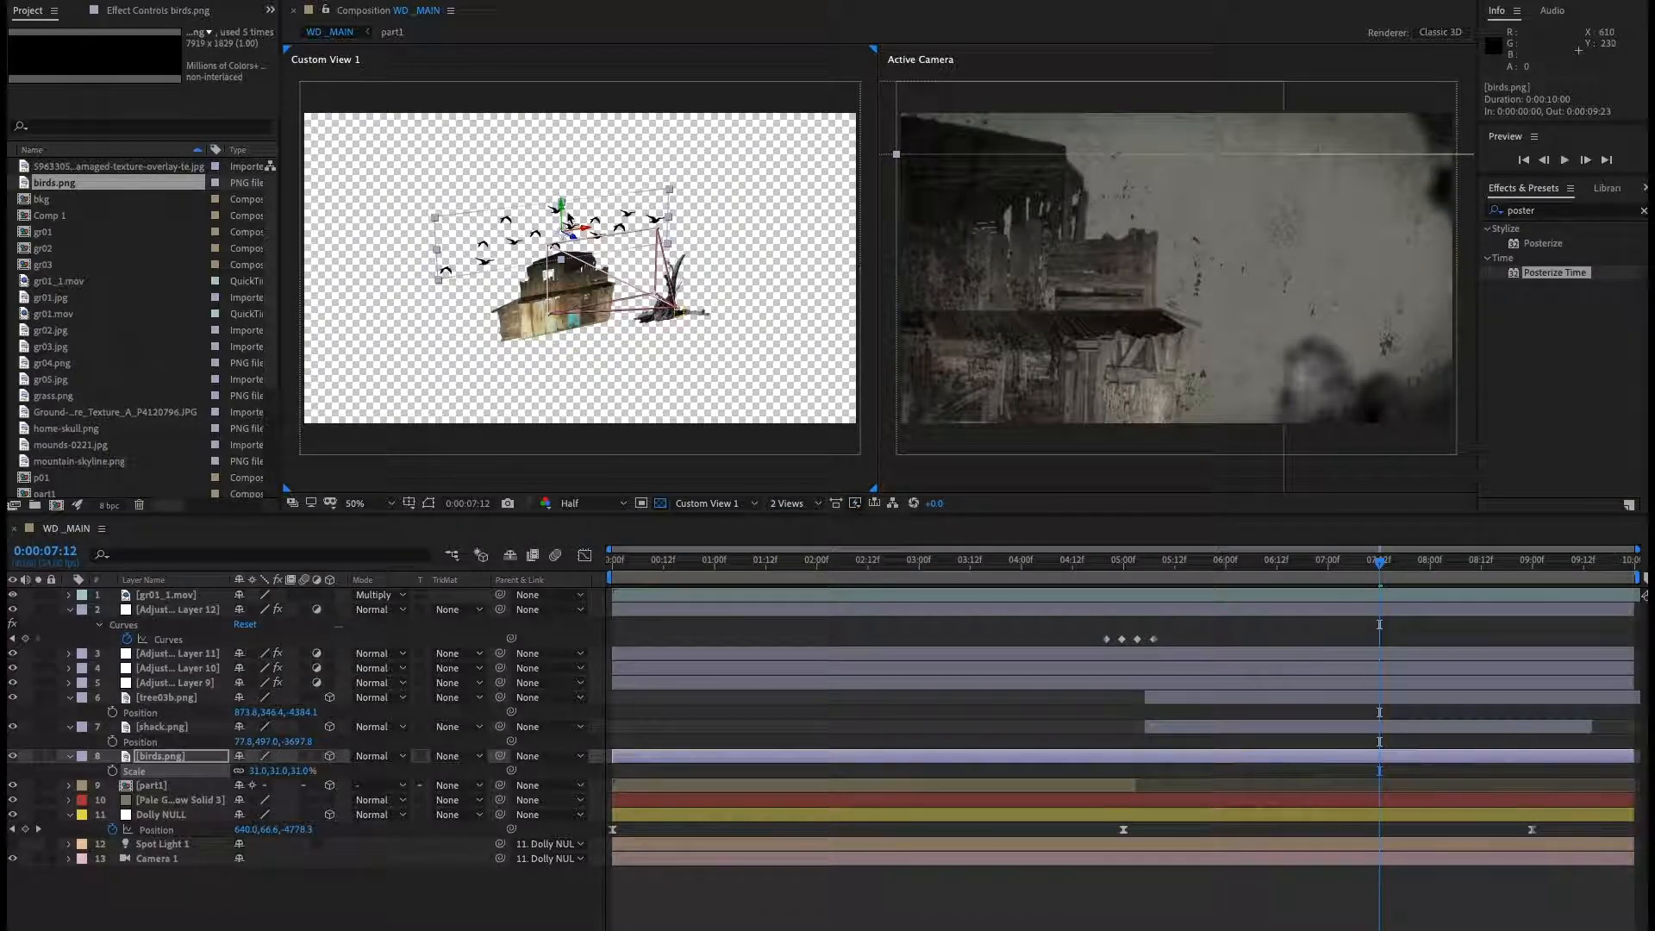
left_click_drag(562, 210, 566, 417)
key("p")
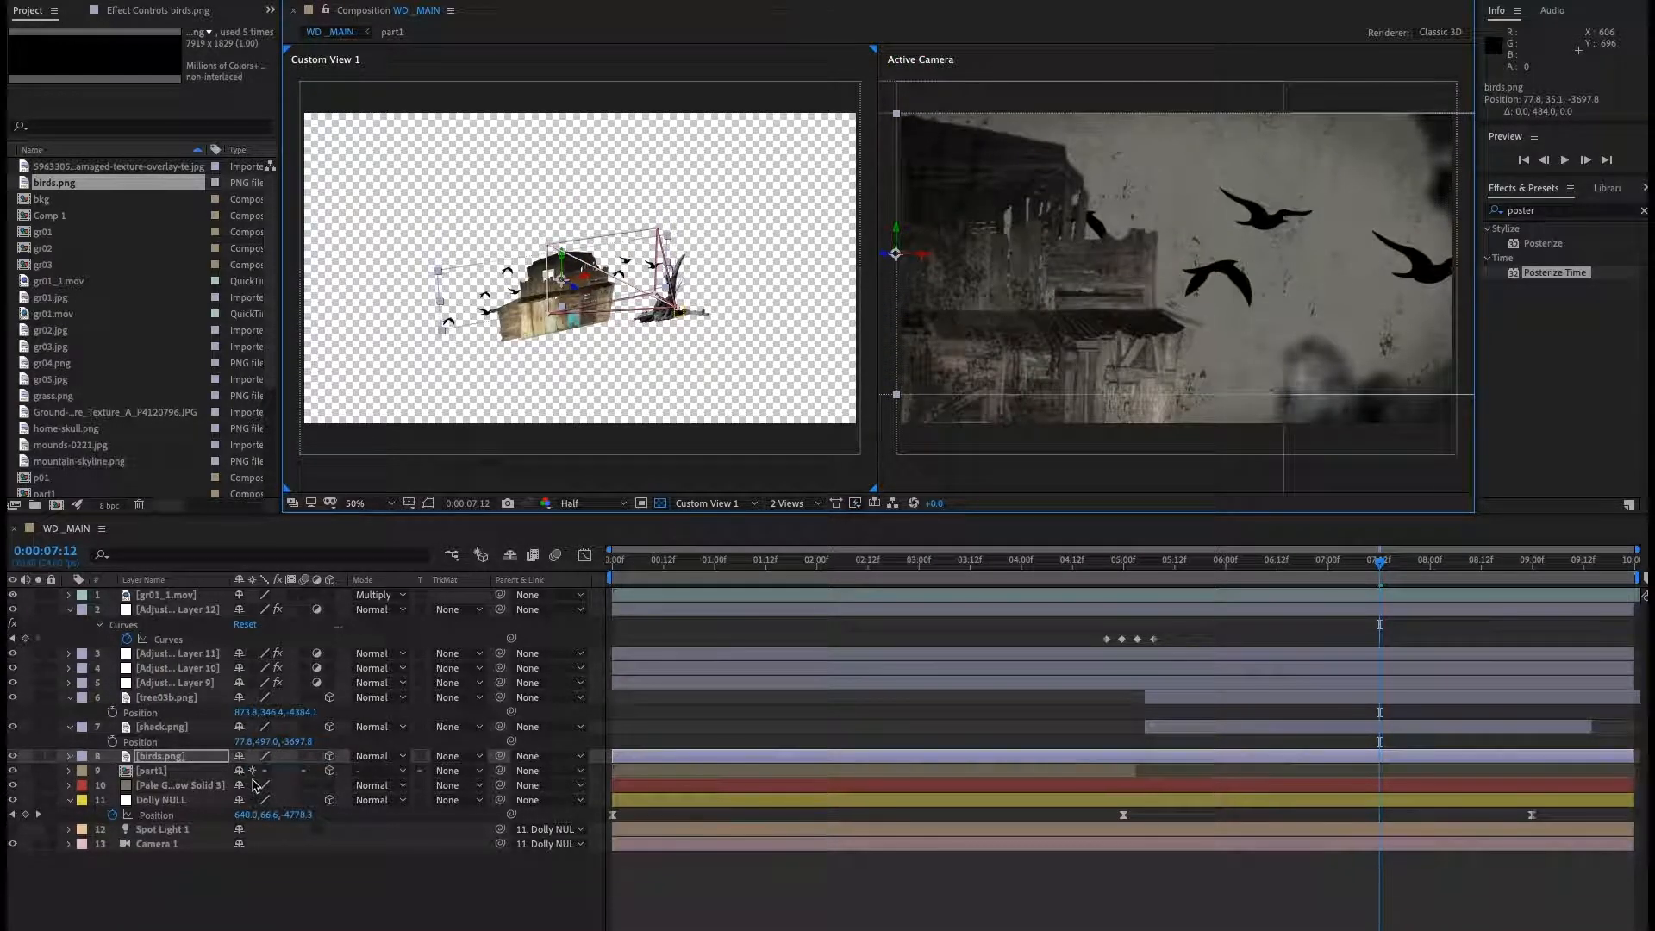
key("s")
left_click_drag(282, 779, 276, 773)
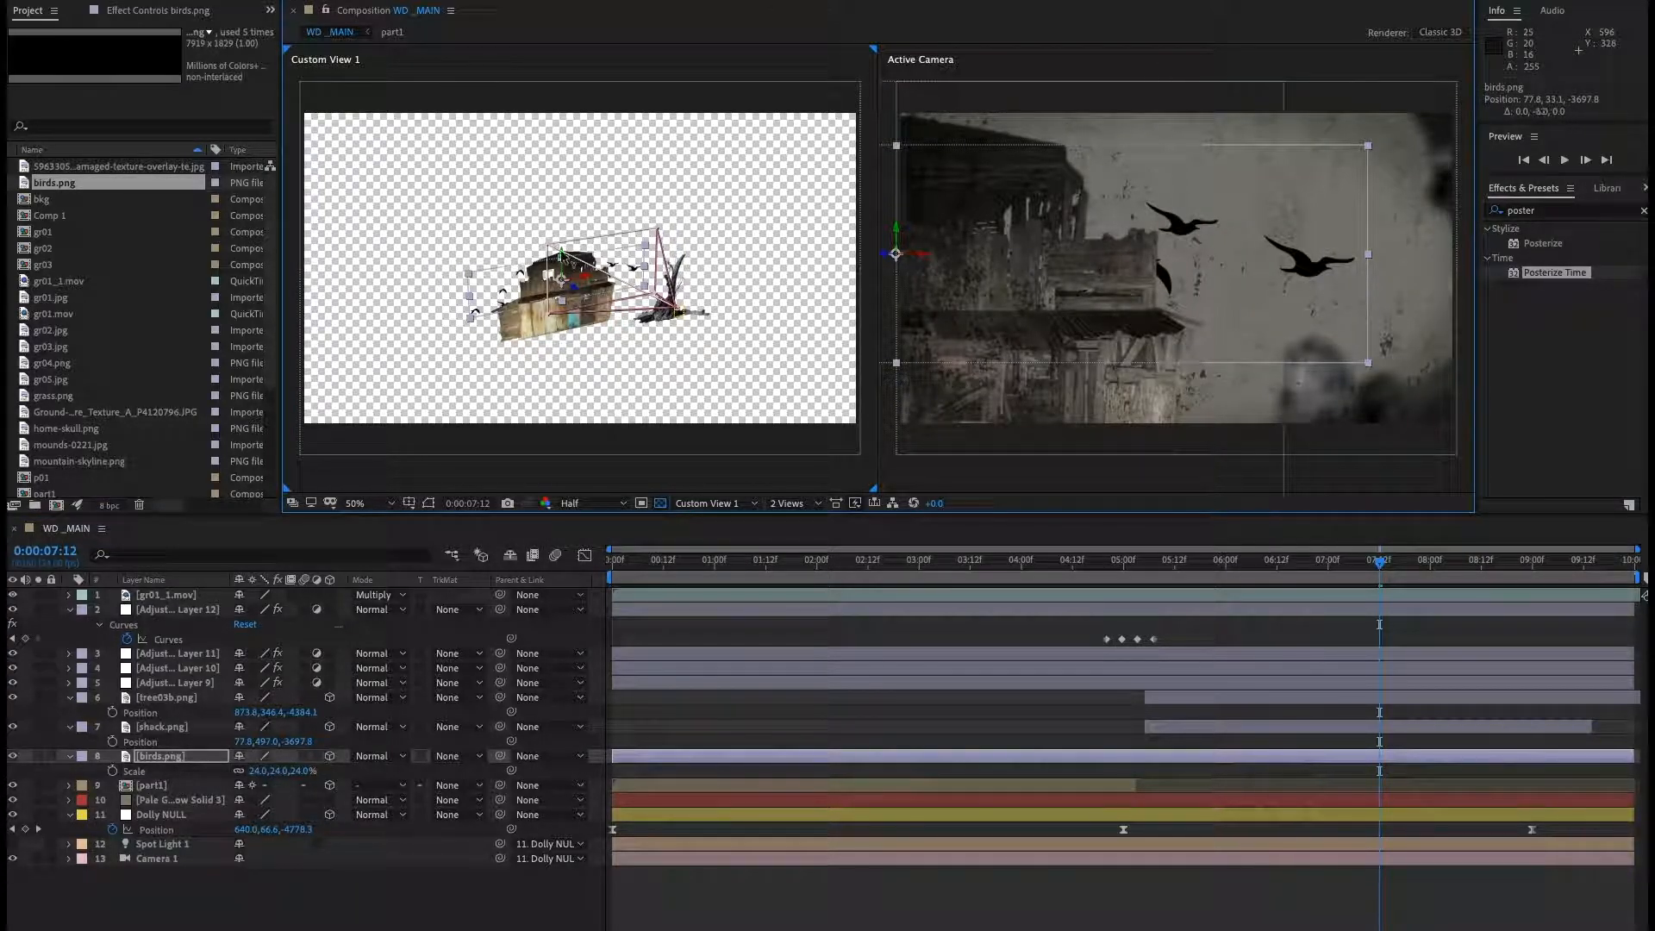
Trim the birds layer to start at the shack's in point, 0:00:05:05.
left_click(1160, 723)
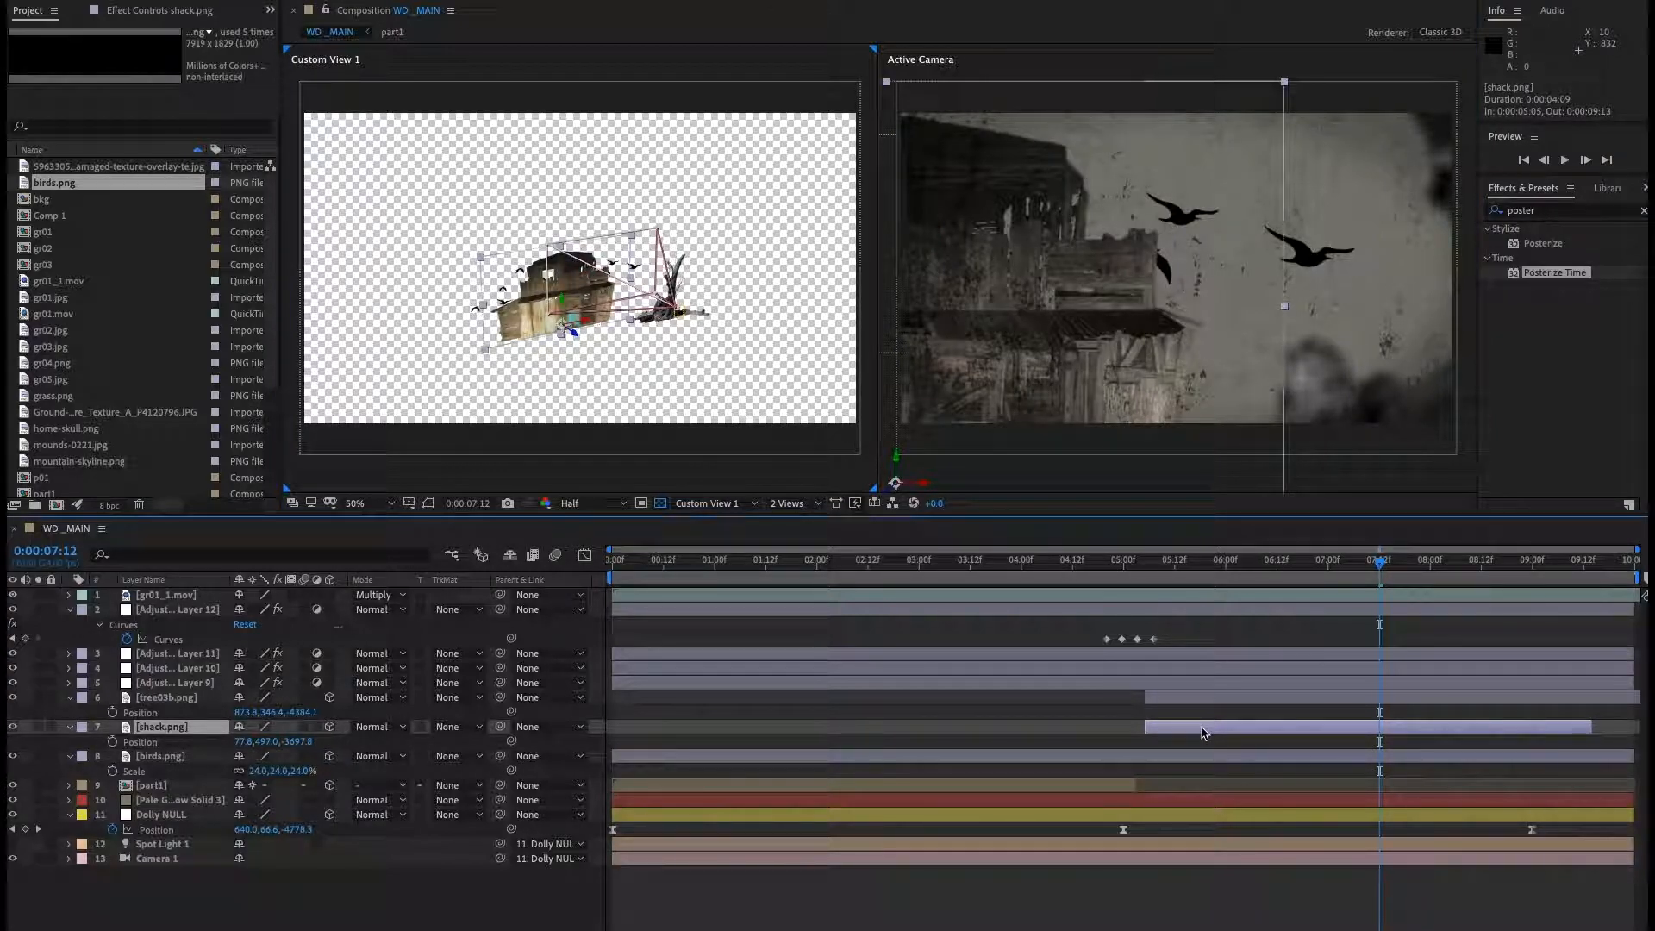
key("i")
left_click(1187, 757)
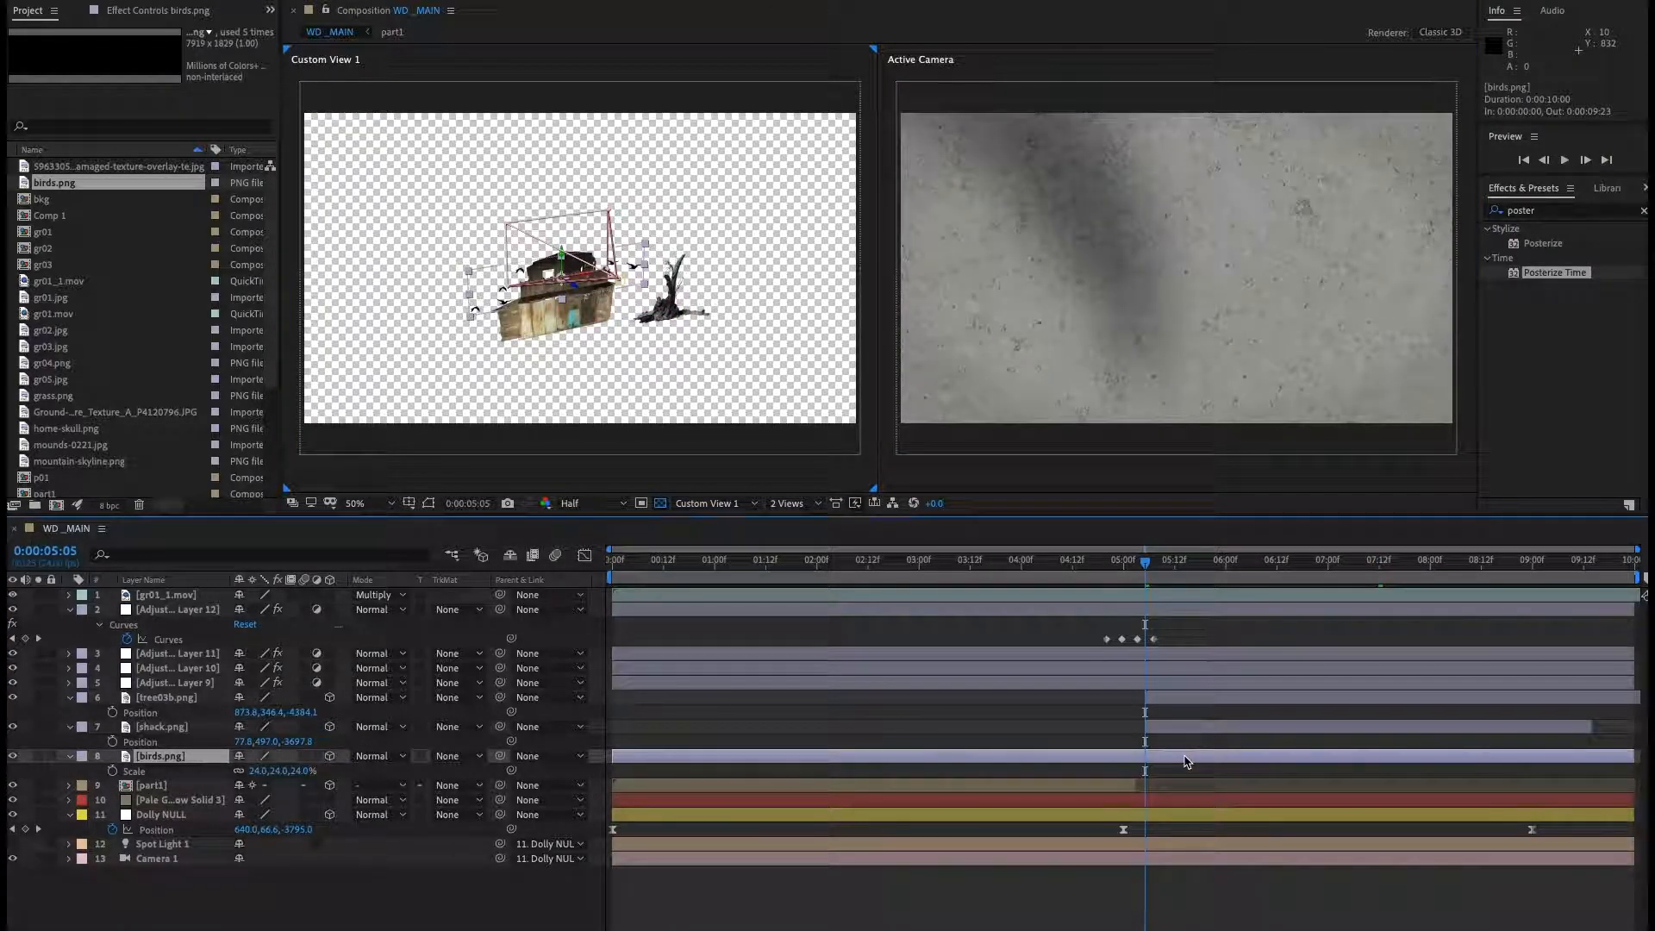
key("alt+bracketleft")
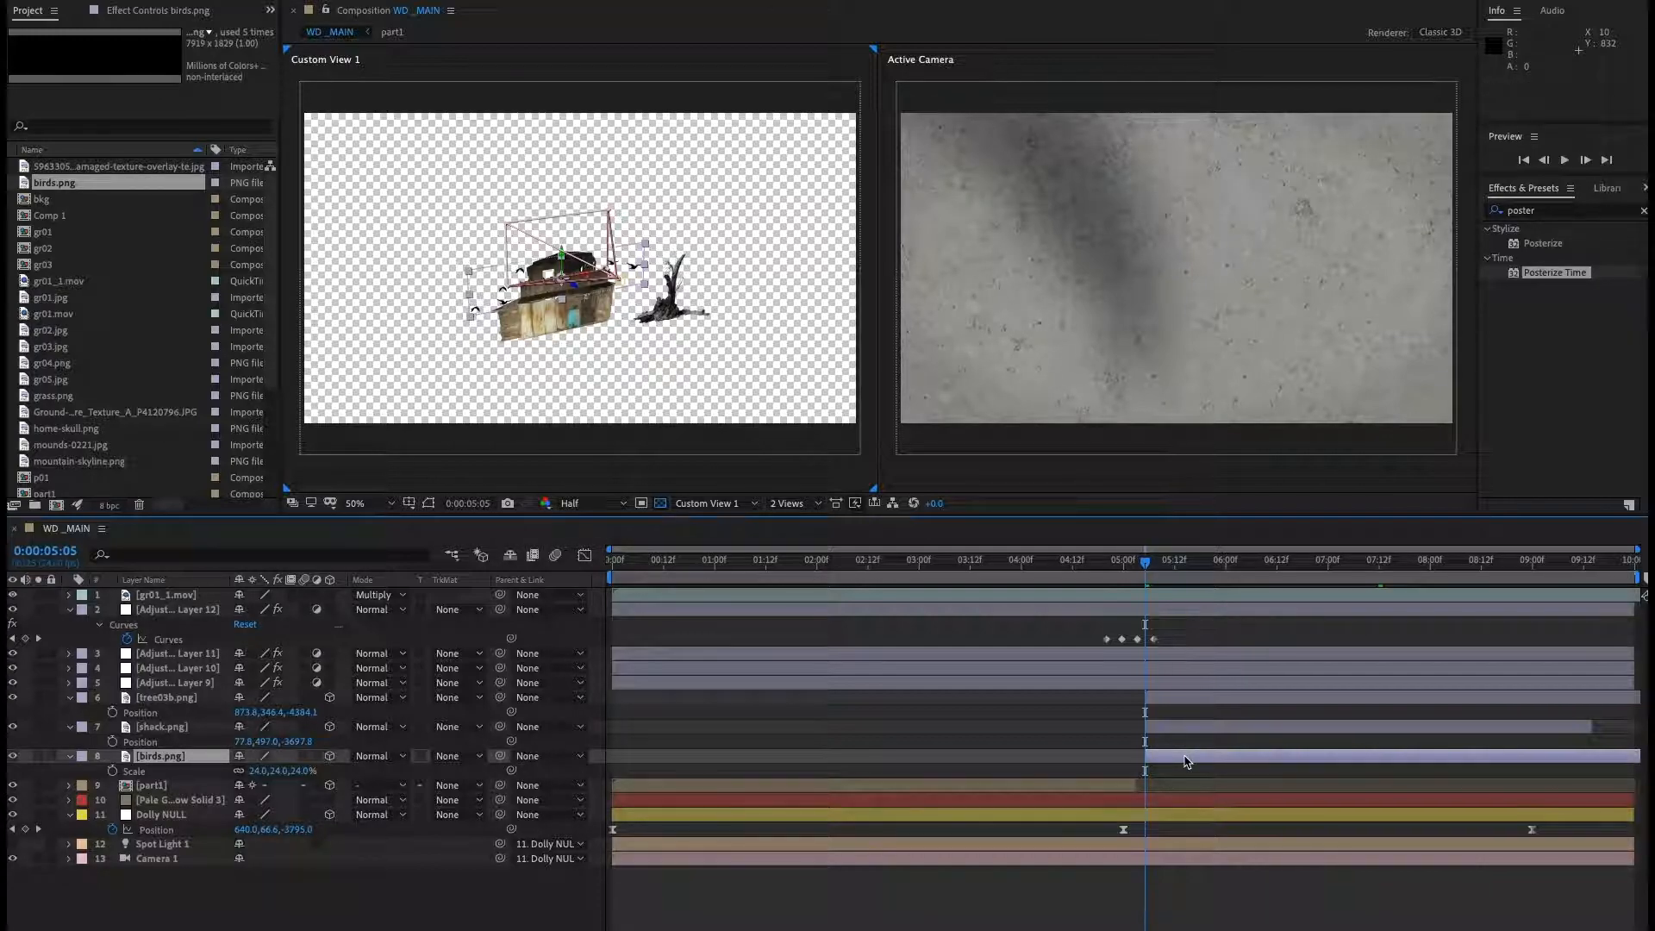
Set the birds layer's scale to 10% and return to 0:00:05:11.
left_click_drag(1144, 562, 1307, 569)
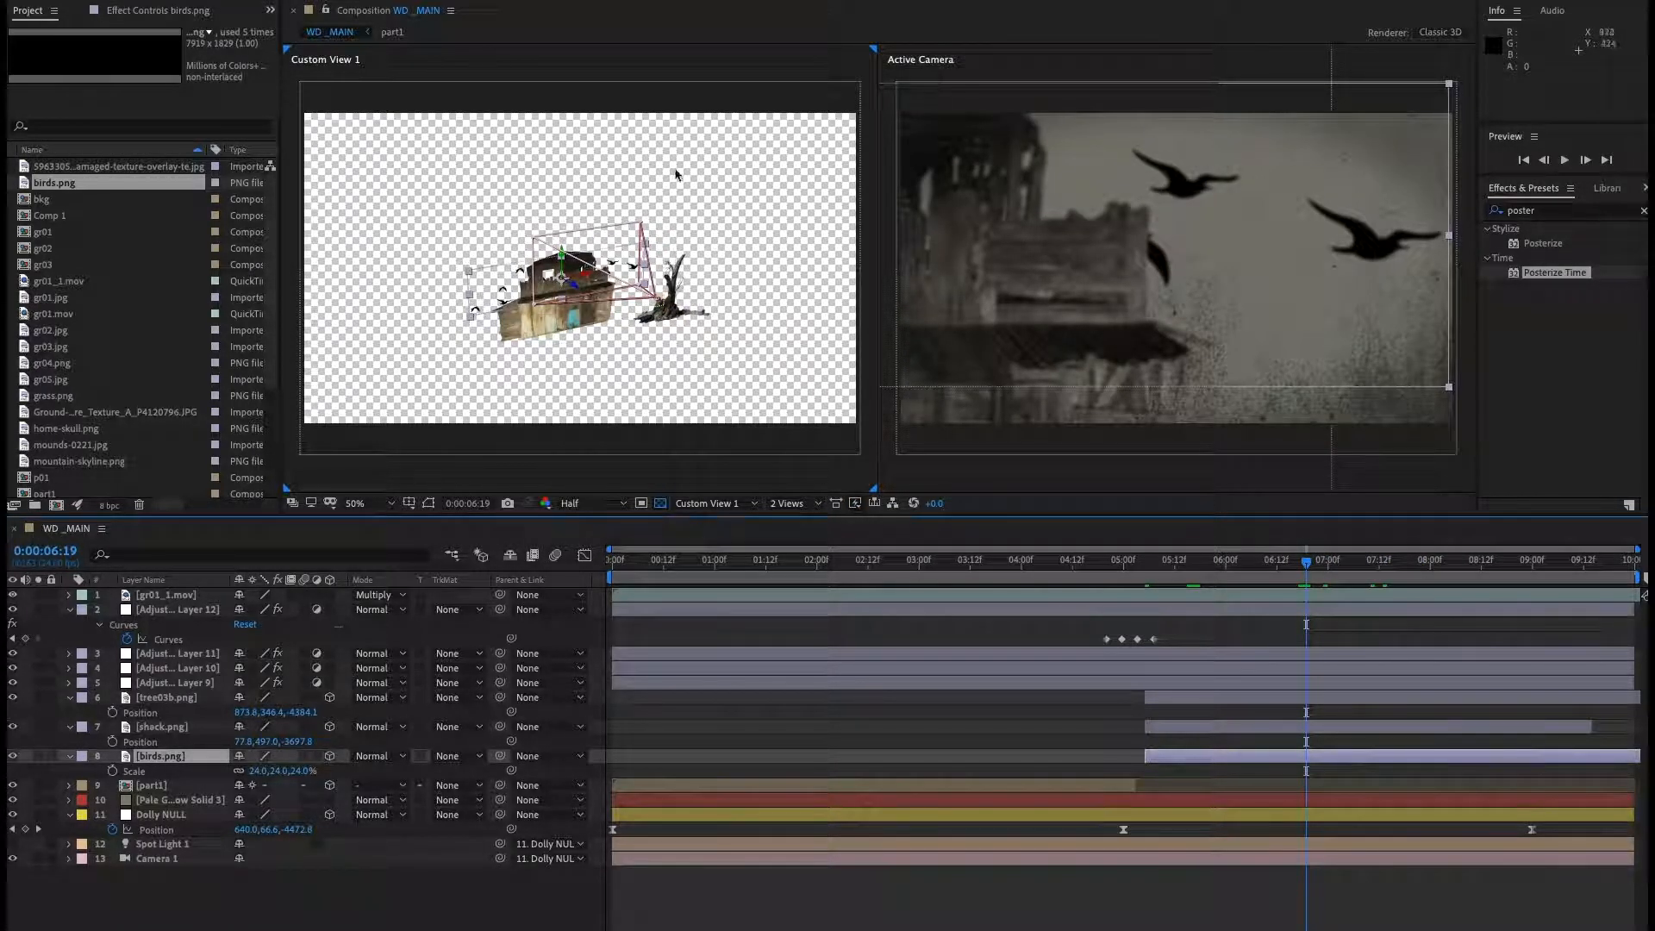
left_click_drag(300, 770, 295, 775)
left_click_drag(1304, 563, 1170, 583)
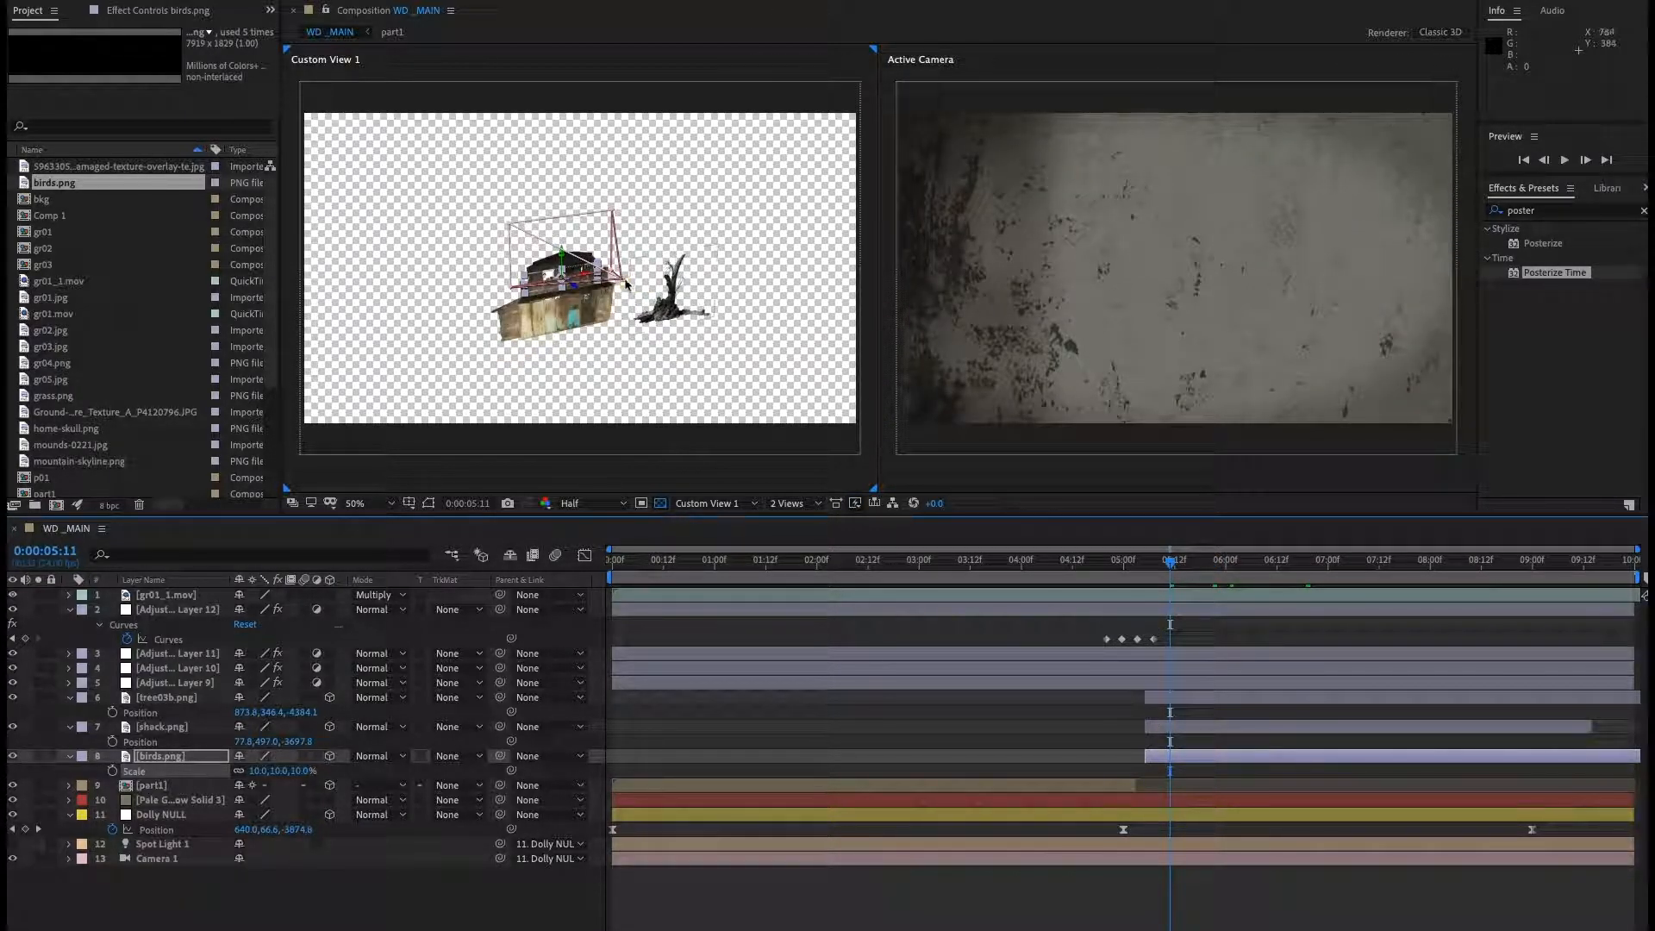
left_click_drag(583, 263, 648, 176)
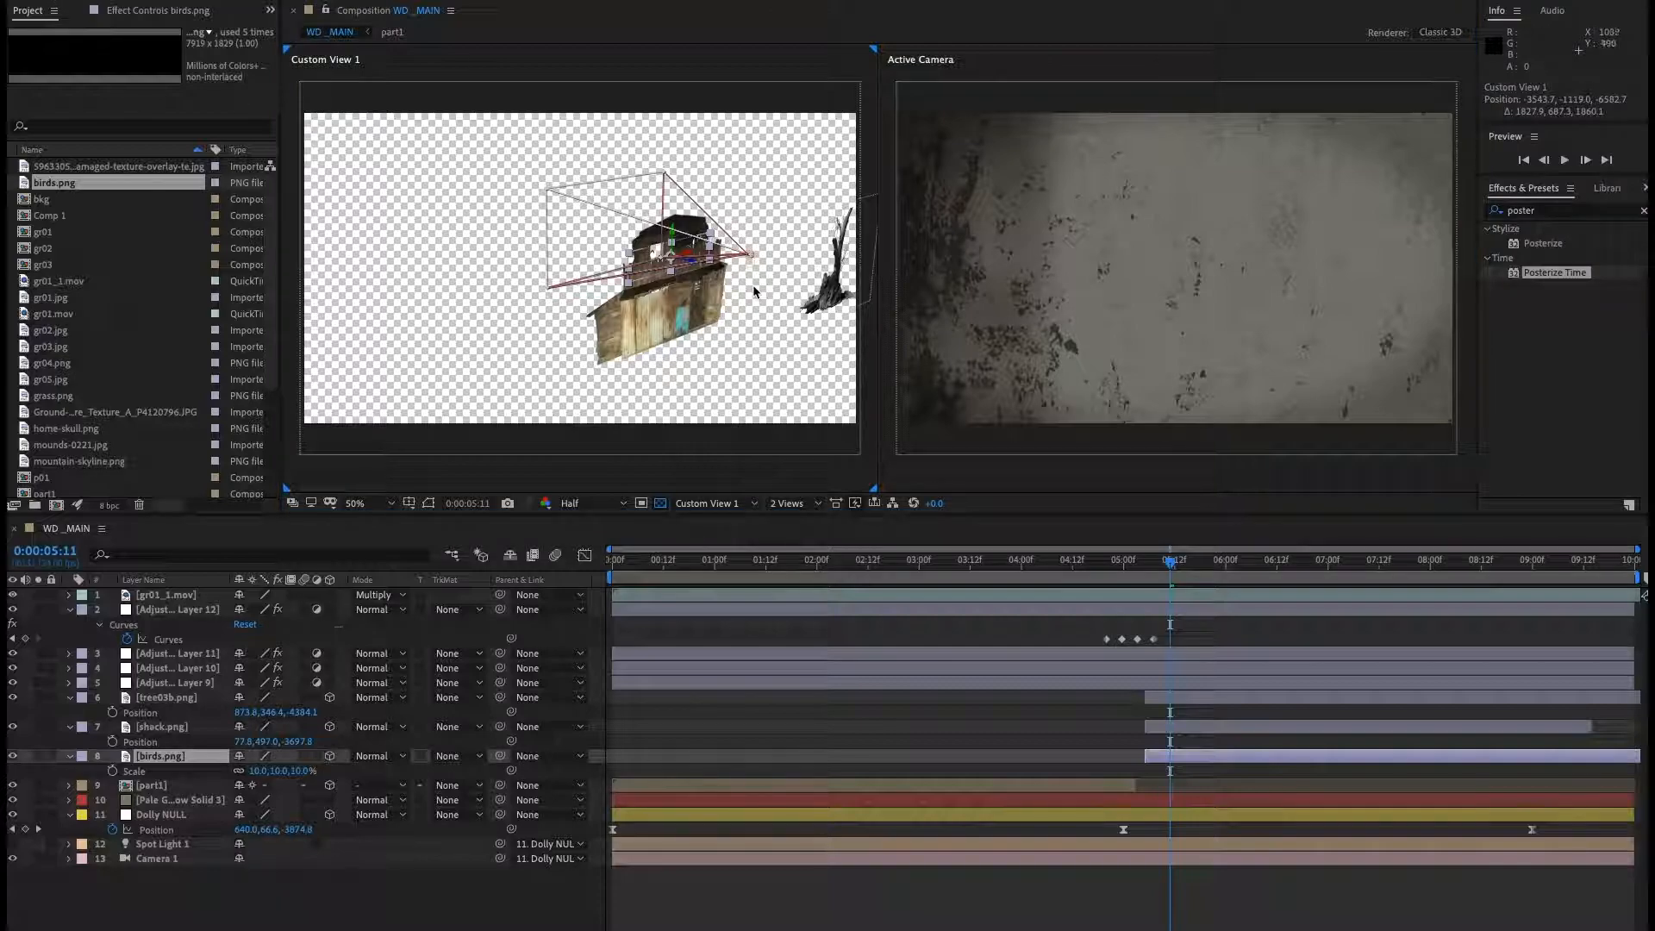
left_click_drag(692, 257, 773, 253)
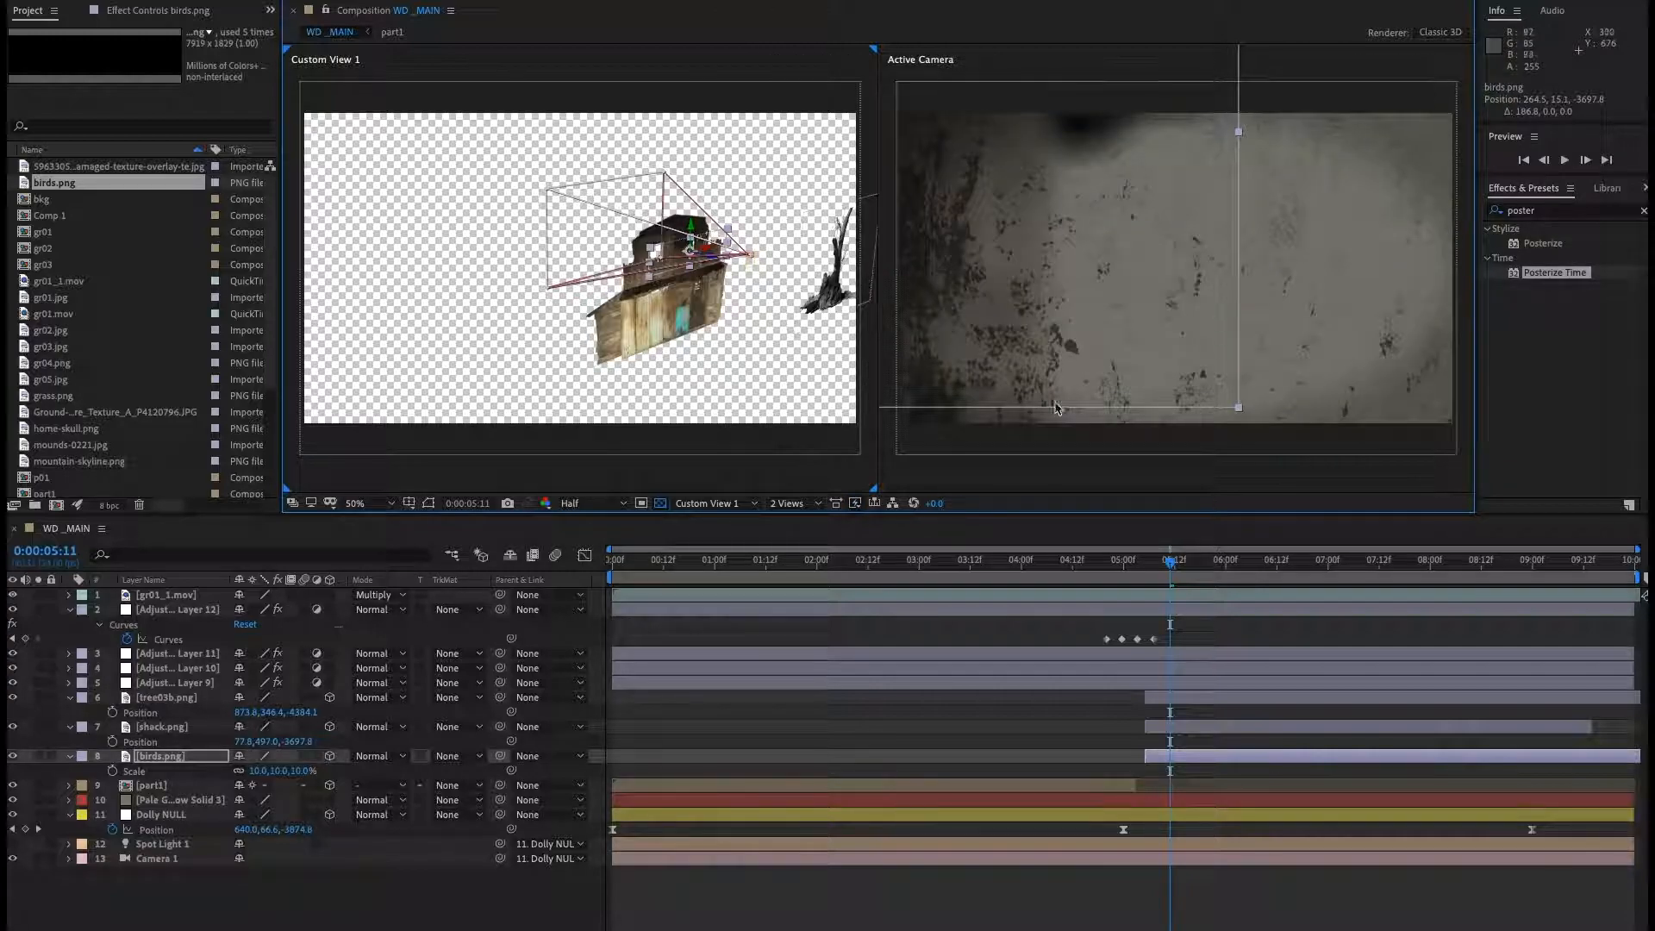
left_click_drag(708, 251, 630, 288)
key("super+z")
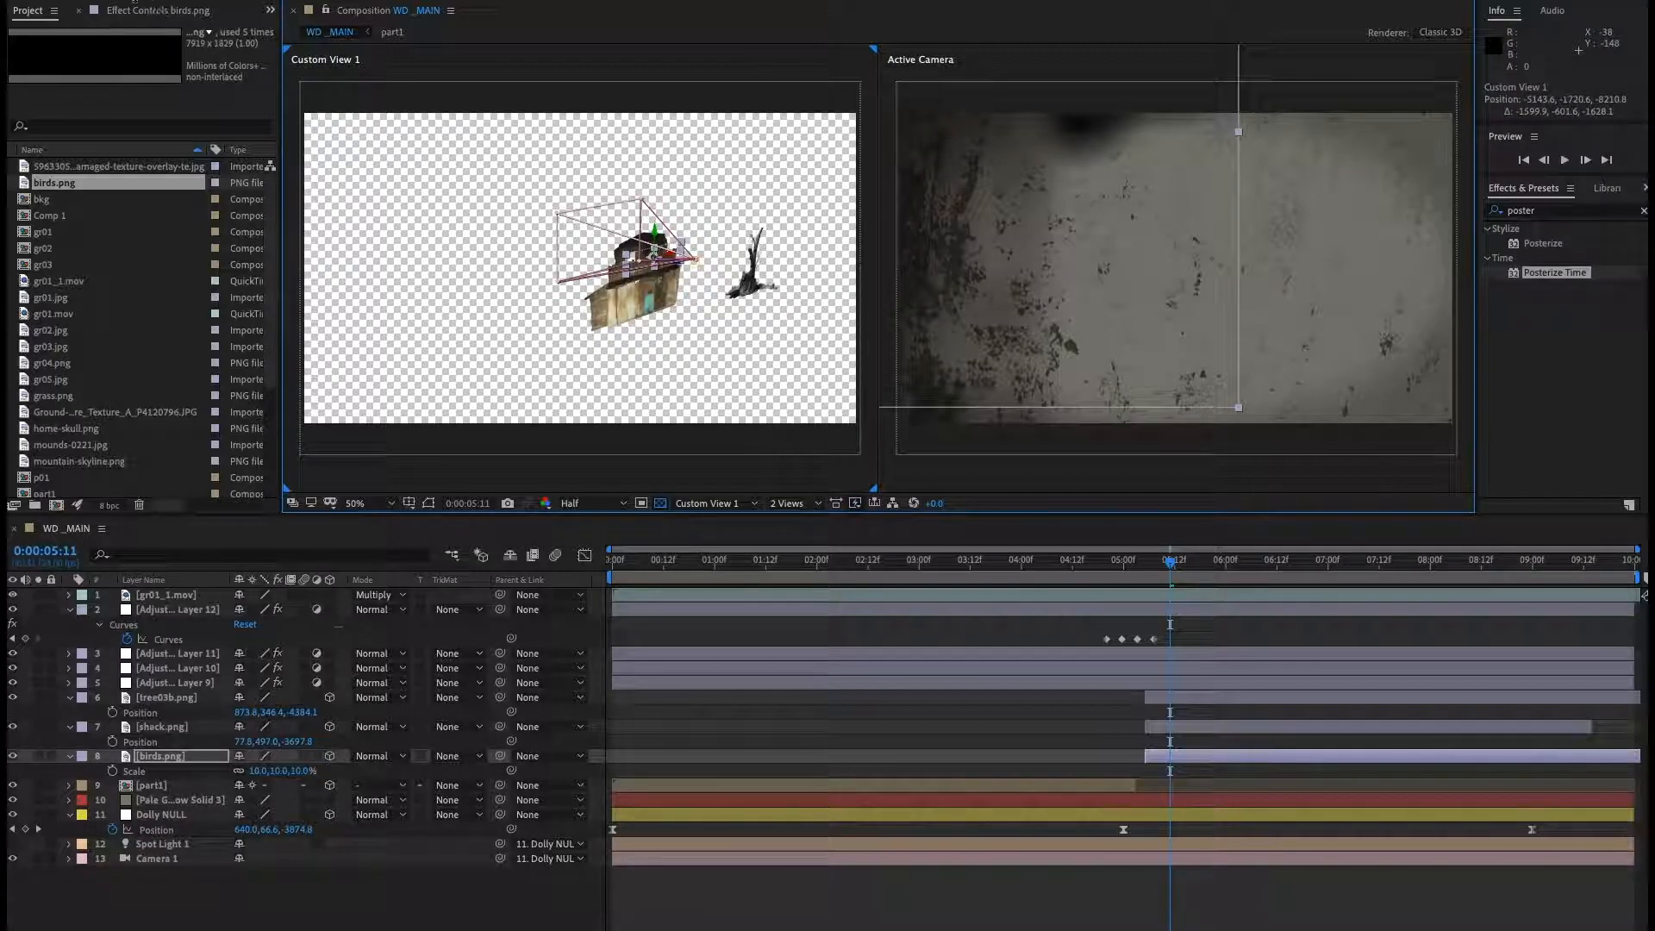
Set the birds layer's position to about 293.5, 15.1, -3160.8.
left_click(156, 757)
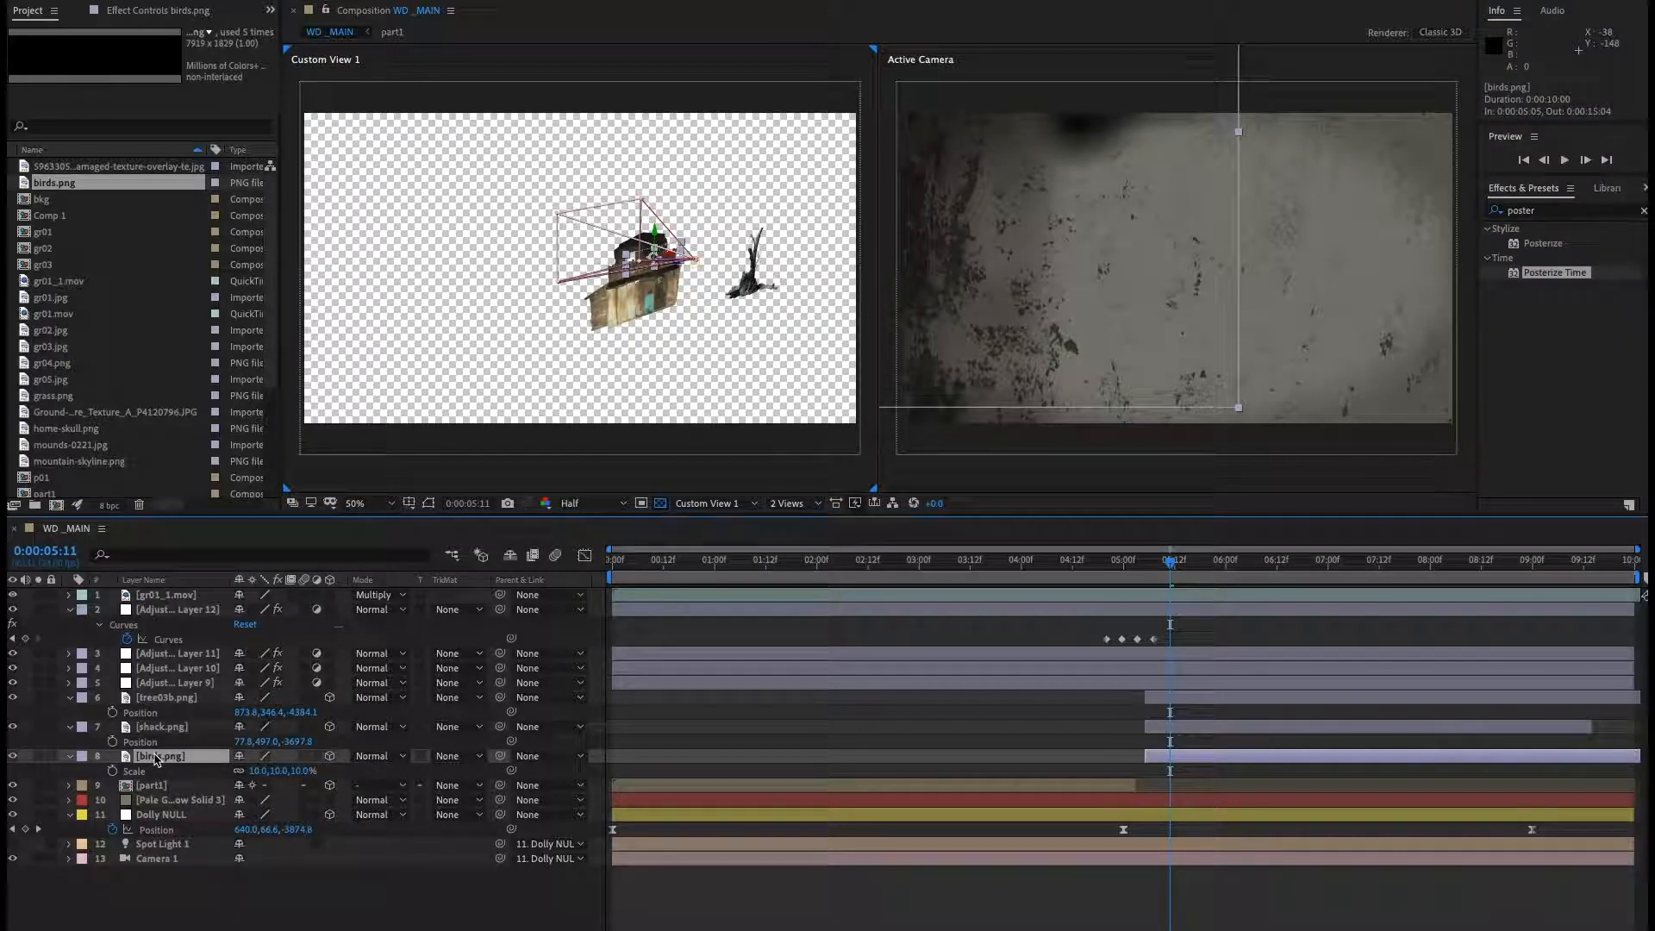
left_click_drag(249, 776, 256, 773)
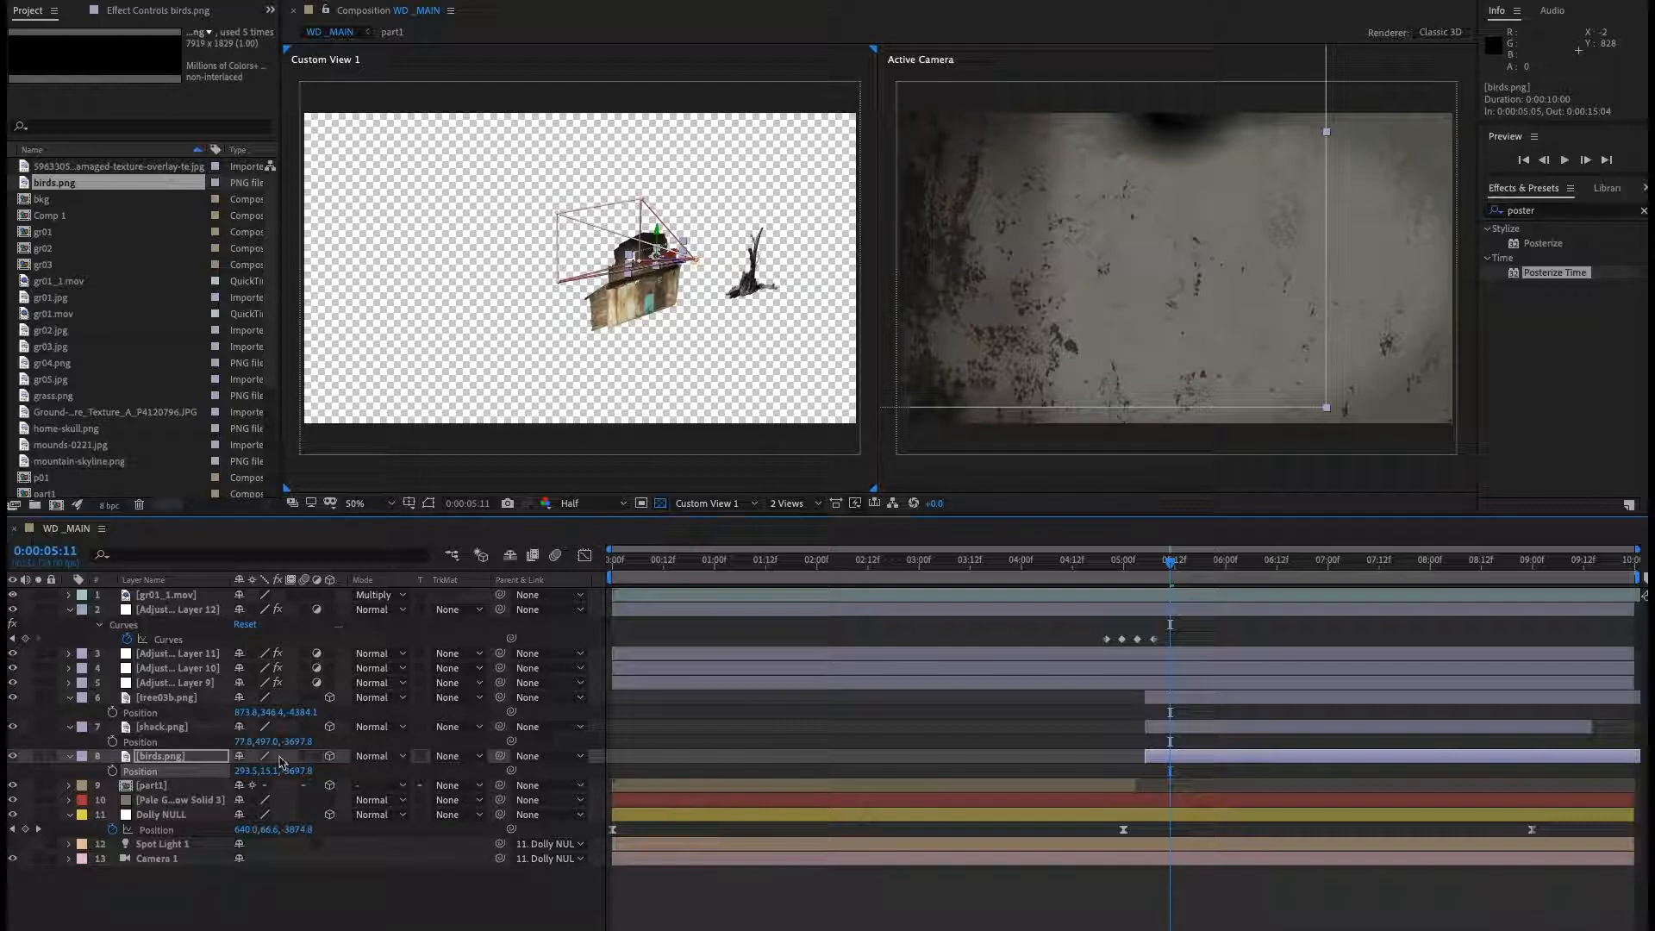
left_click(150, 760)
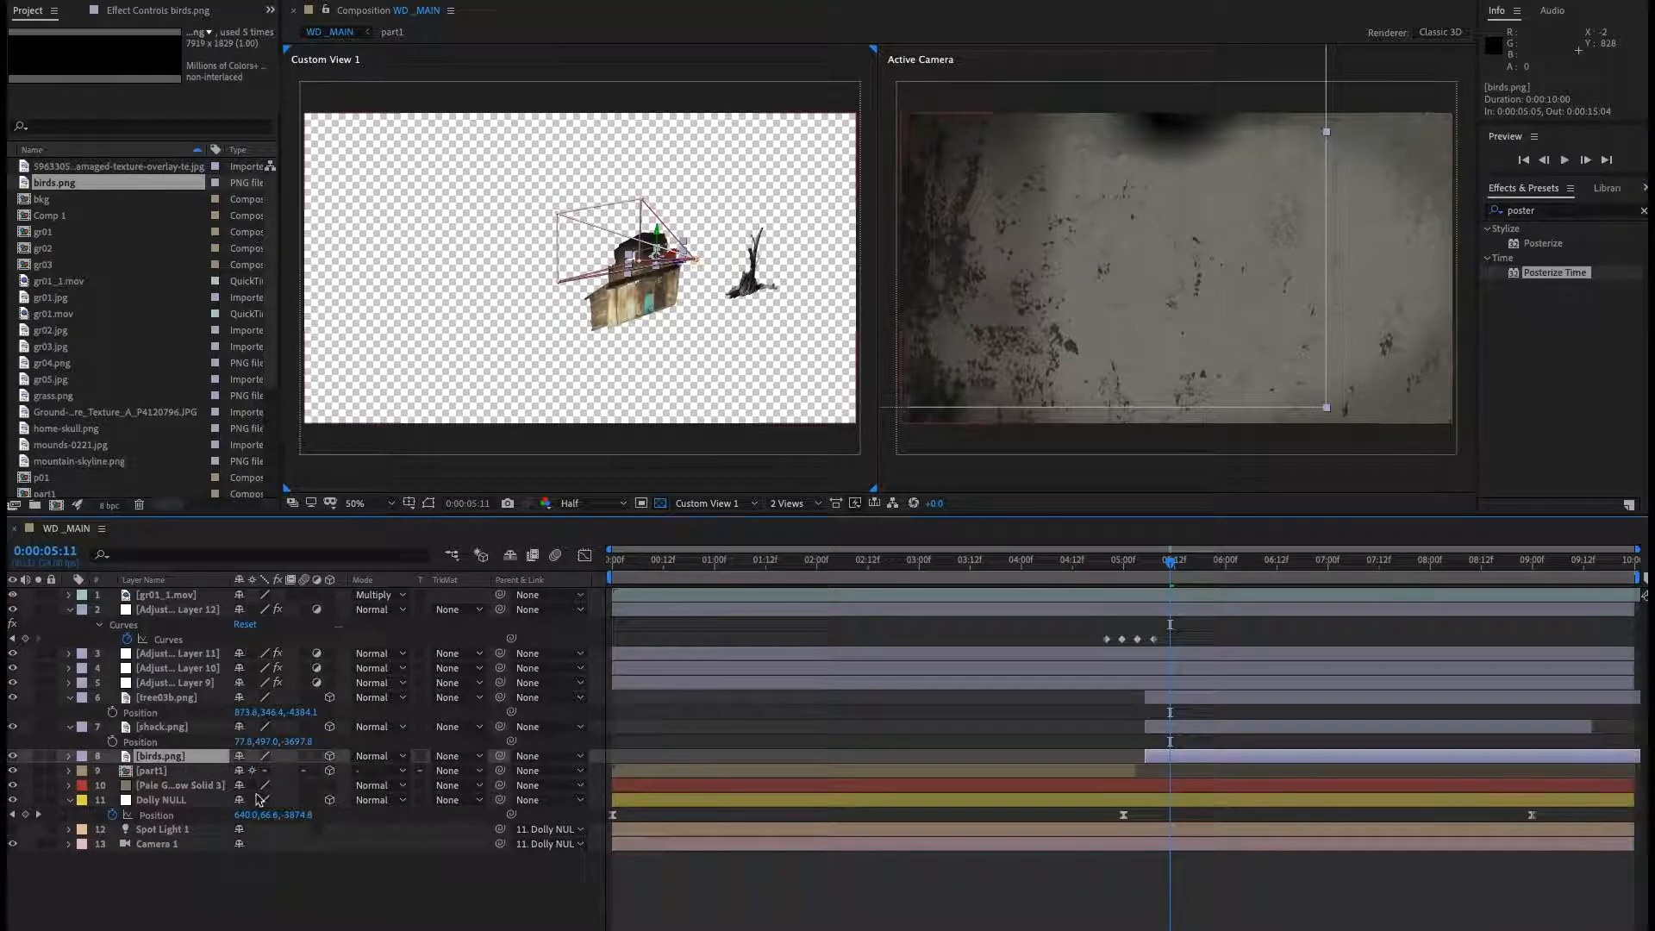
left_click_drag(298, 771, 706, 718)
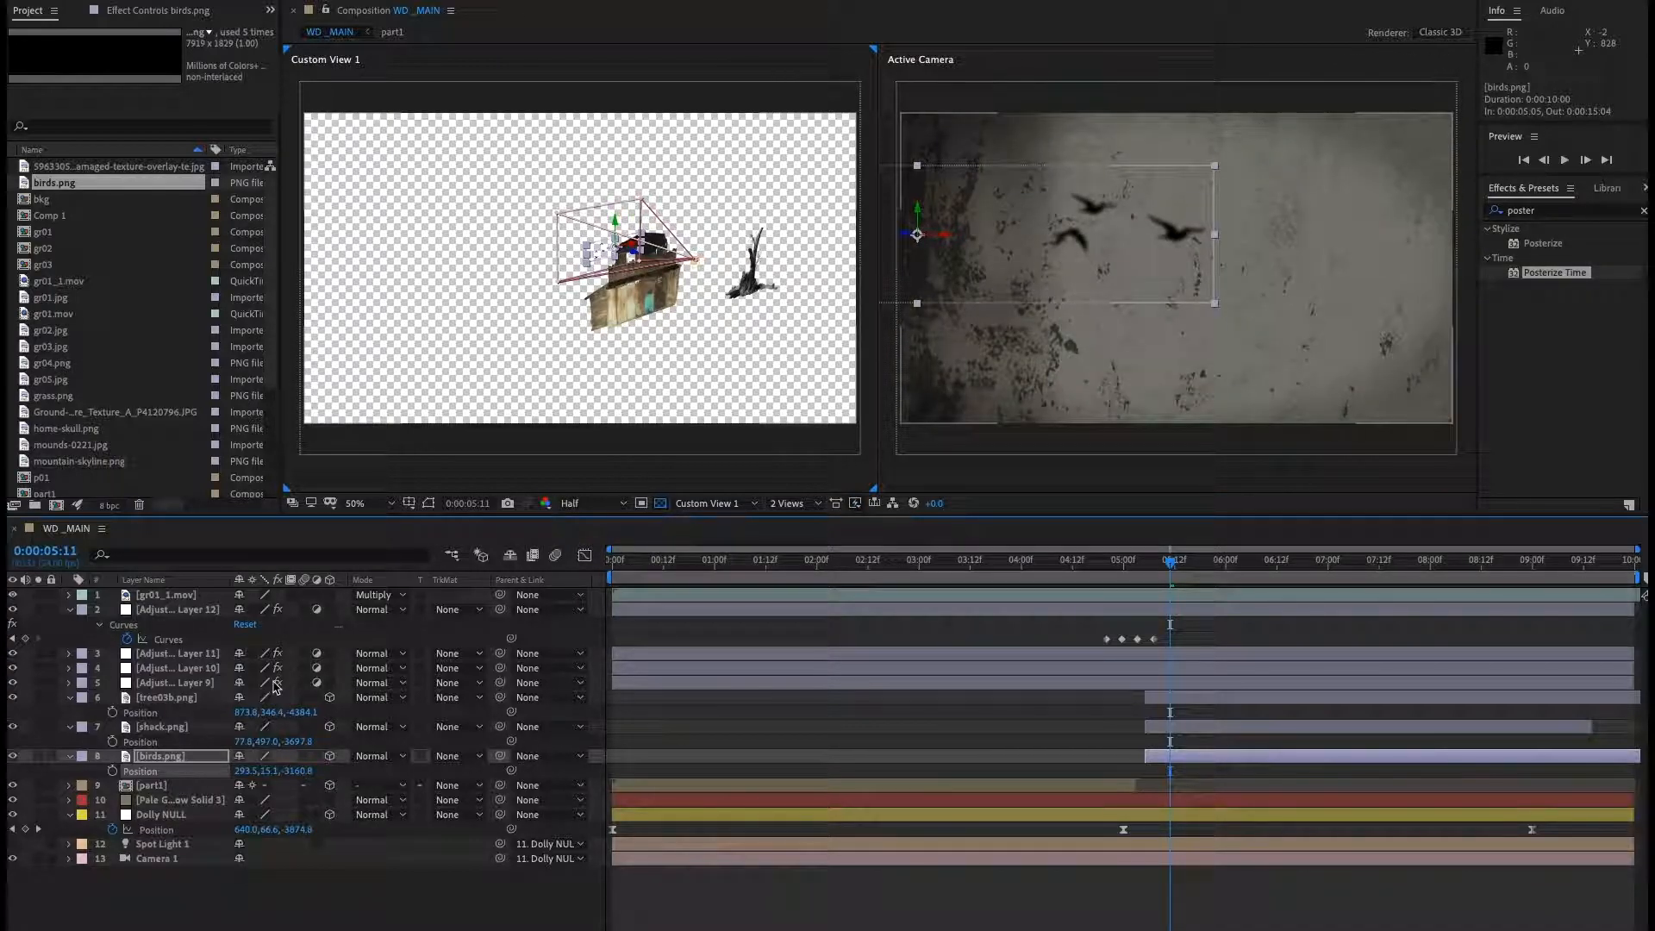
Animate the birds' X position from about -269.5 at 0:00:05:11 to about 1994.5 at 0:00:08:00.
left_click_drag(248, 772, 51, 771)
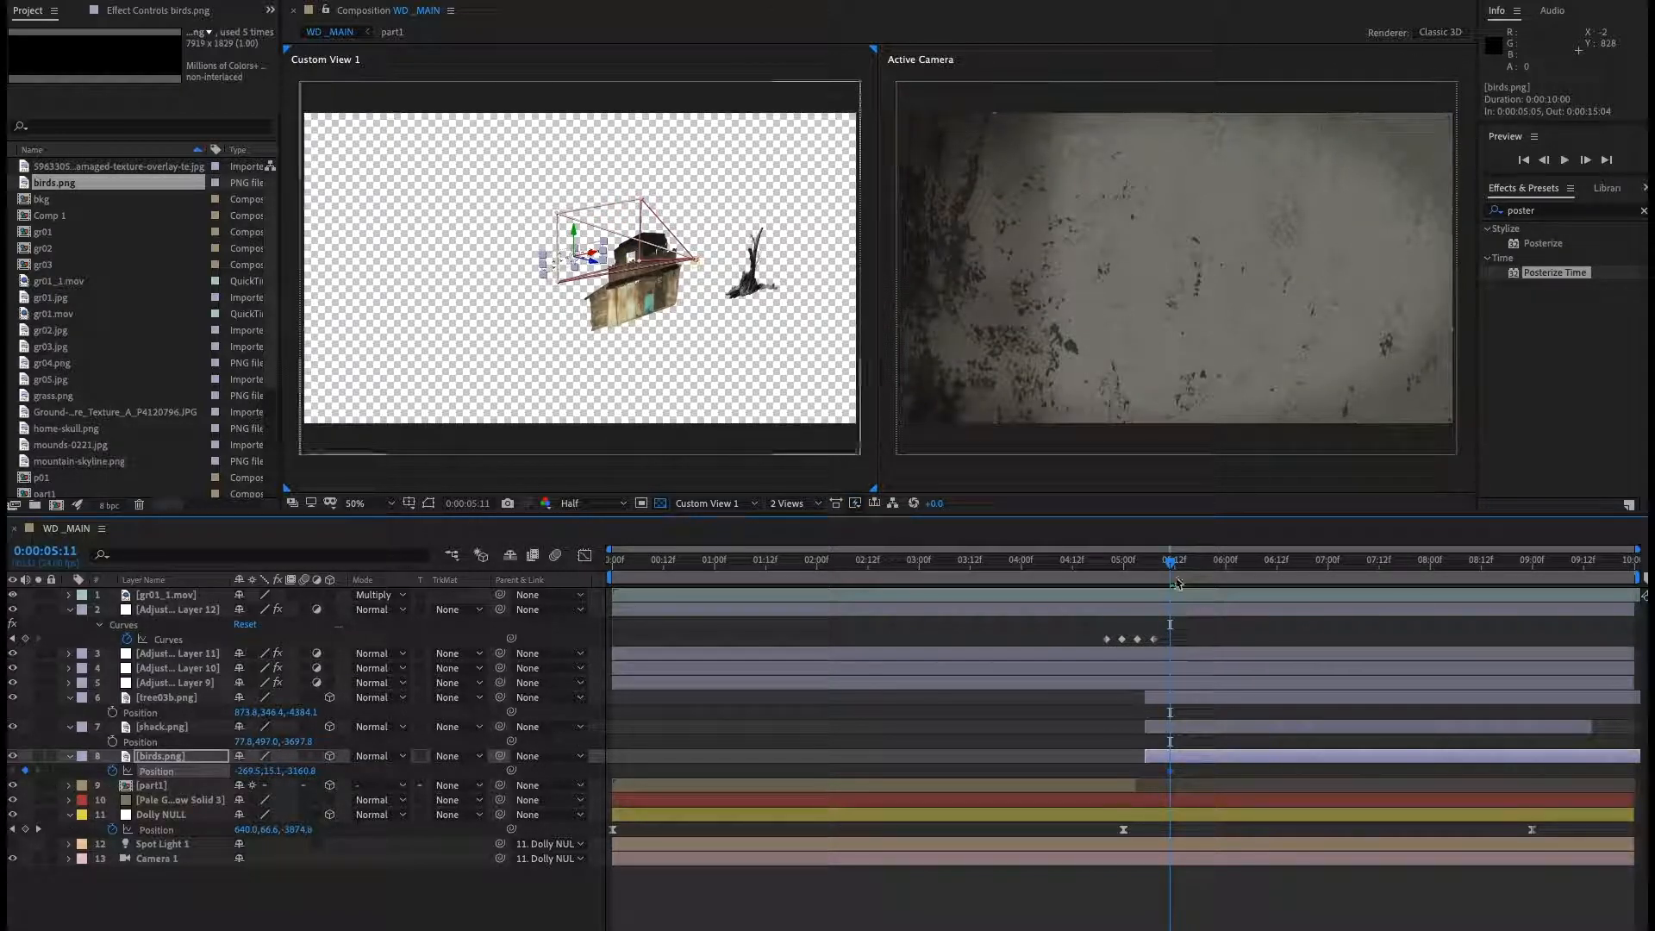
left_click_drag(1241, 575, 1431, 580)
left_click_drag(248, 771, 1654, 759)
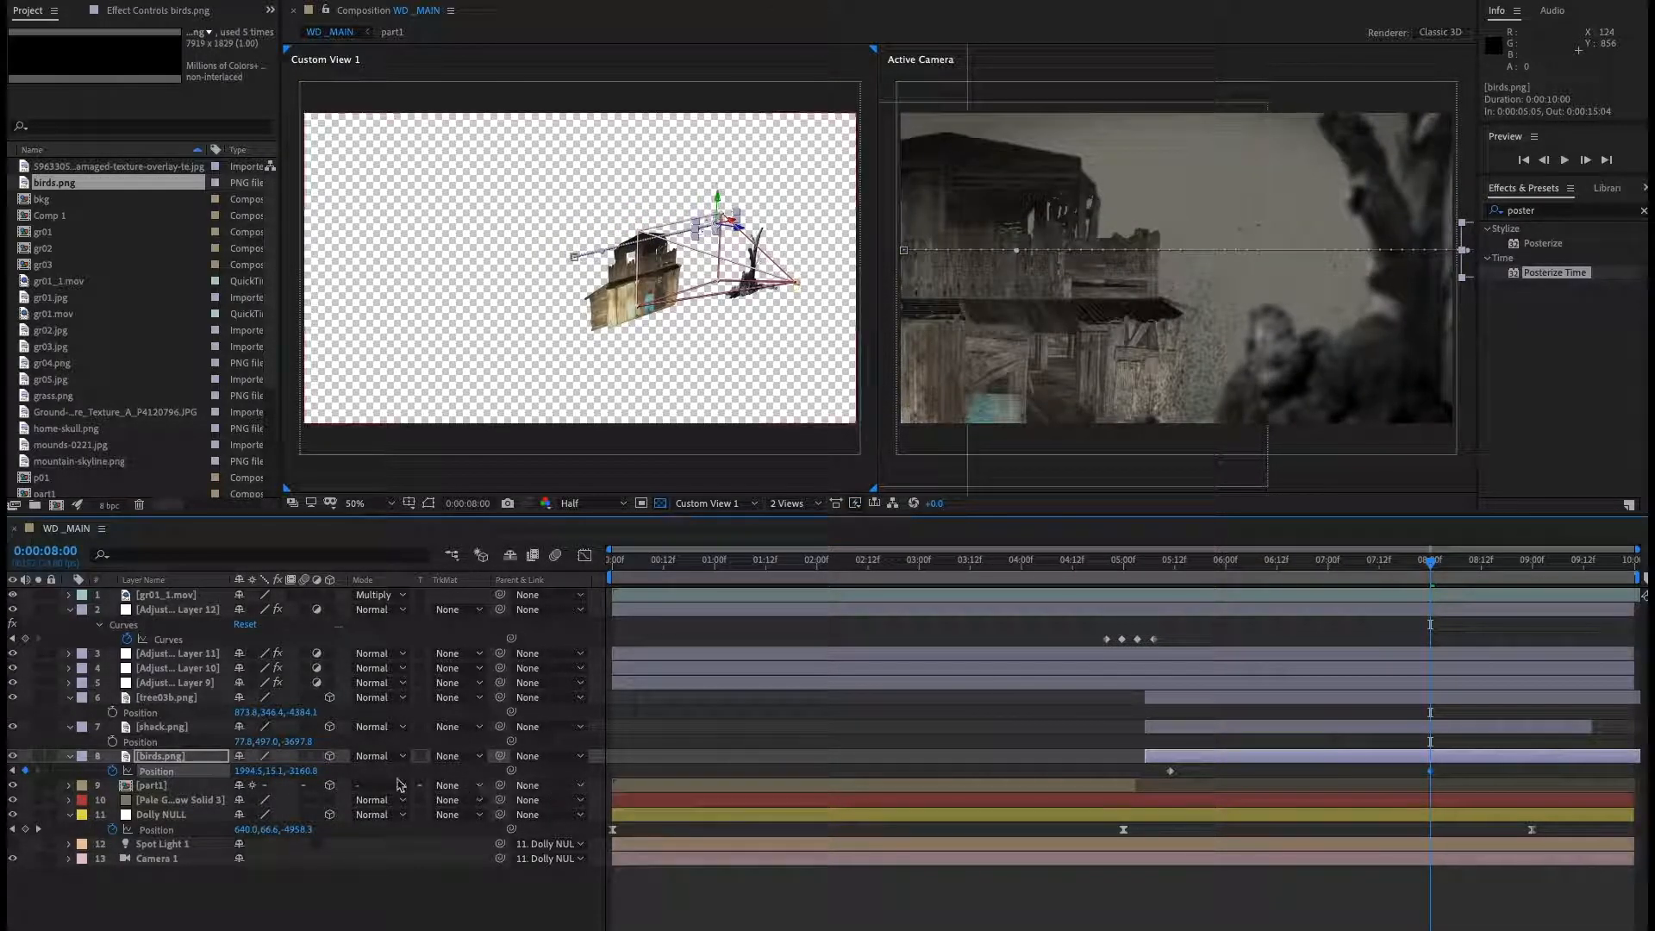
left_click_drag(255, 773, 363, 773)
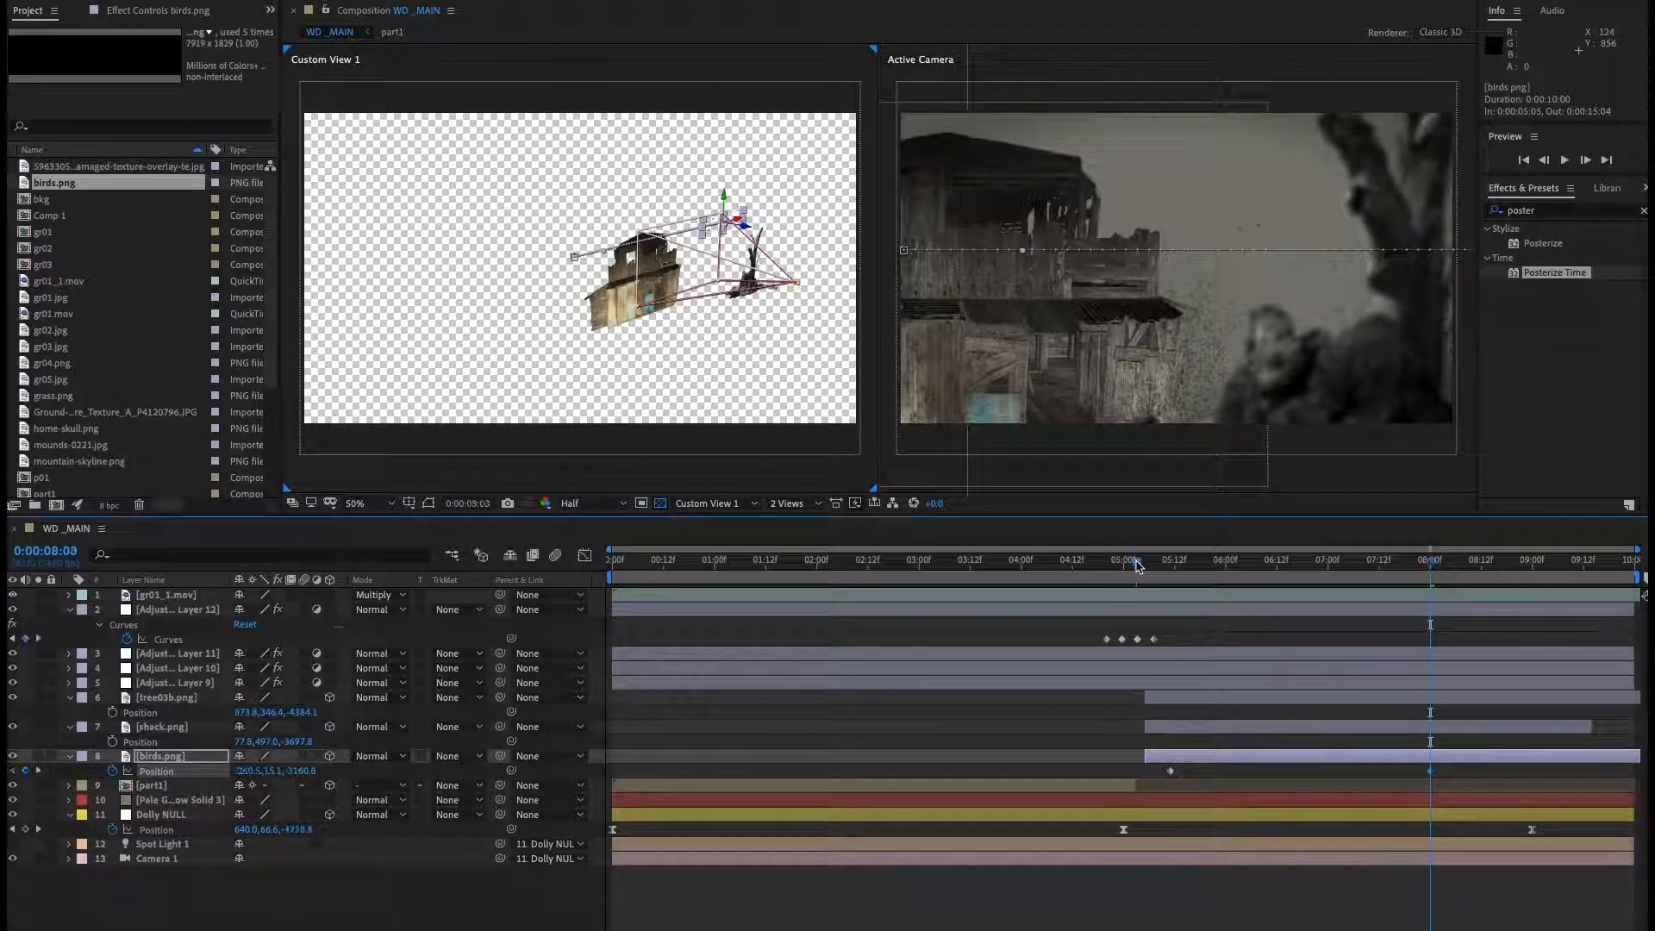
Preview the birds' flight from around 0:00:05:00 in the composition.
left_click(1136, 566)
key("space")
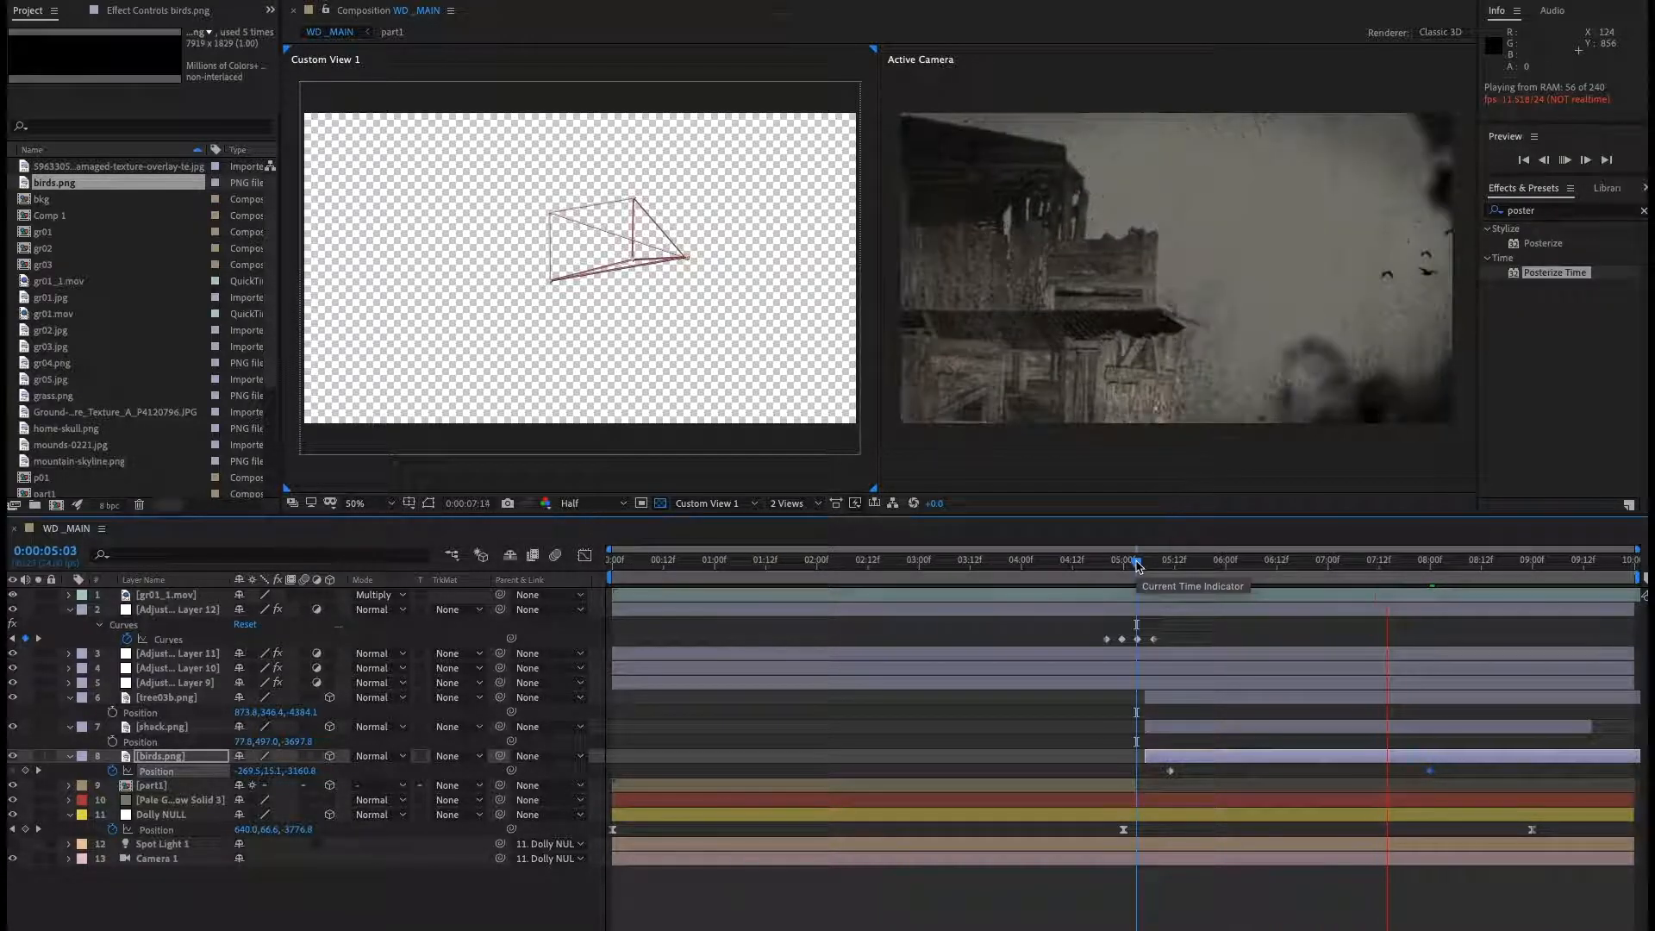
key("space")
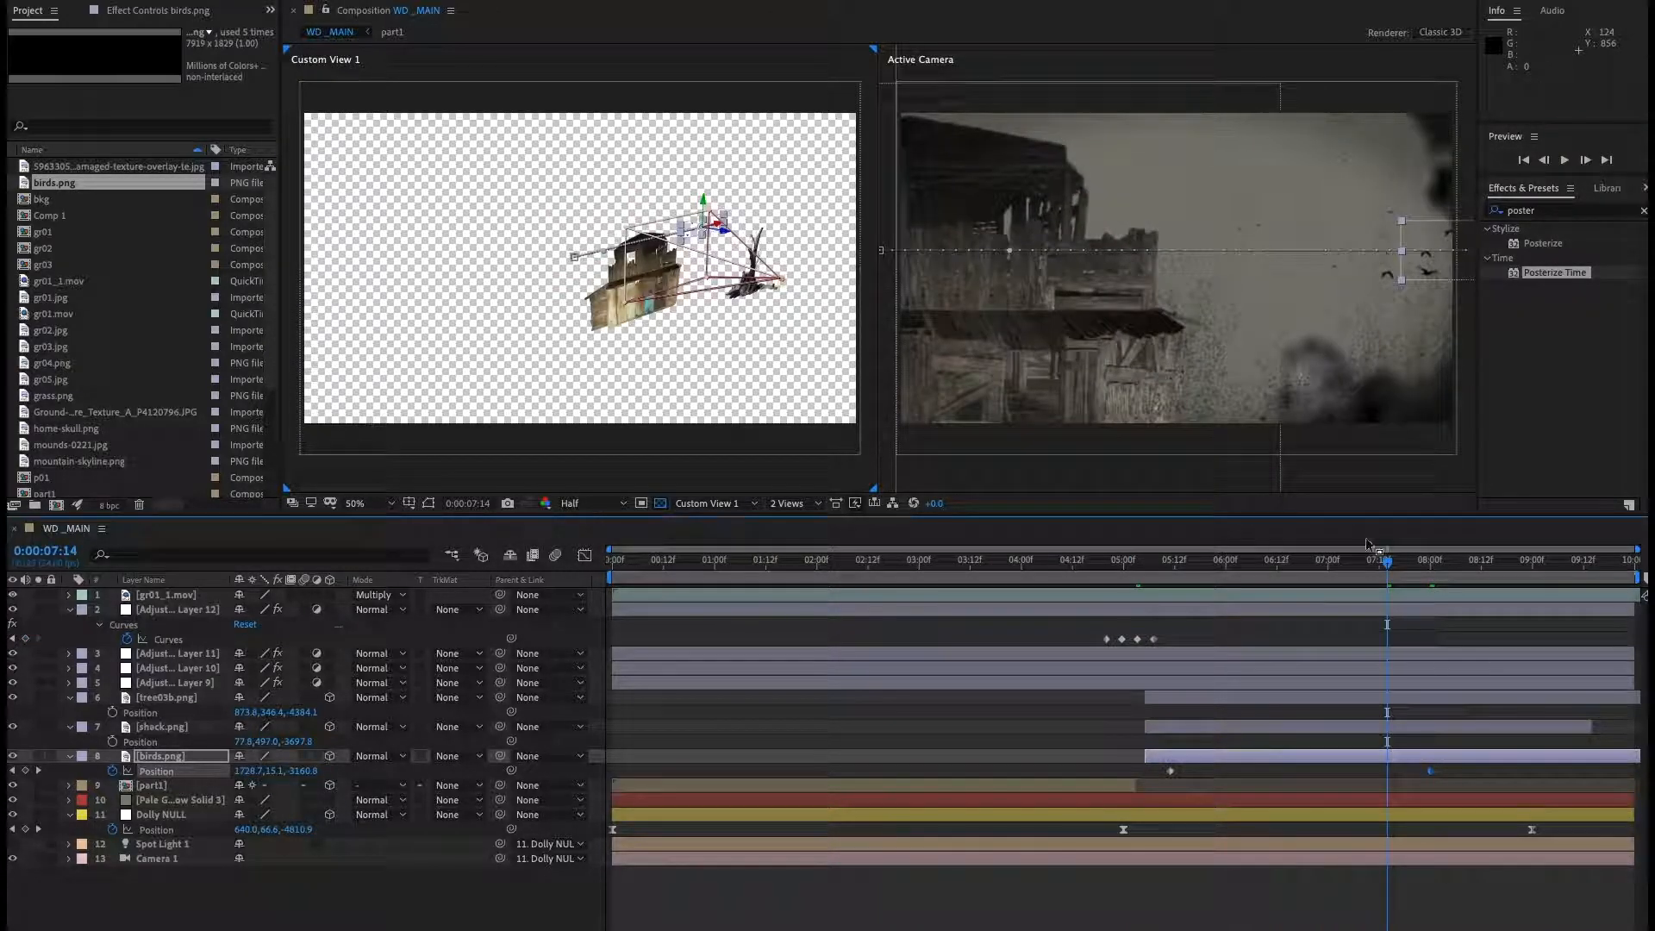
Duplicate the birds layer at 0:00:06:08 and reveal the copy's Position property.
left_click_drag(1387, 562, 1260, 590)
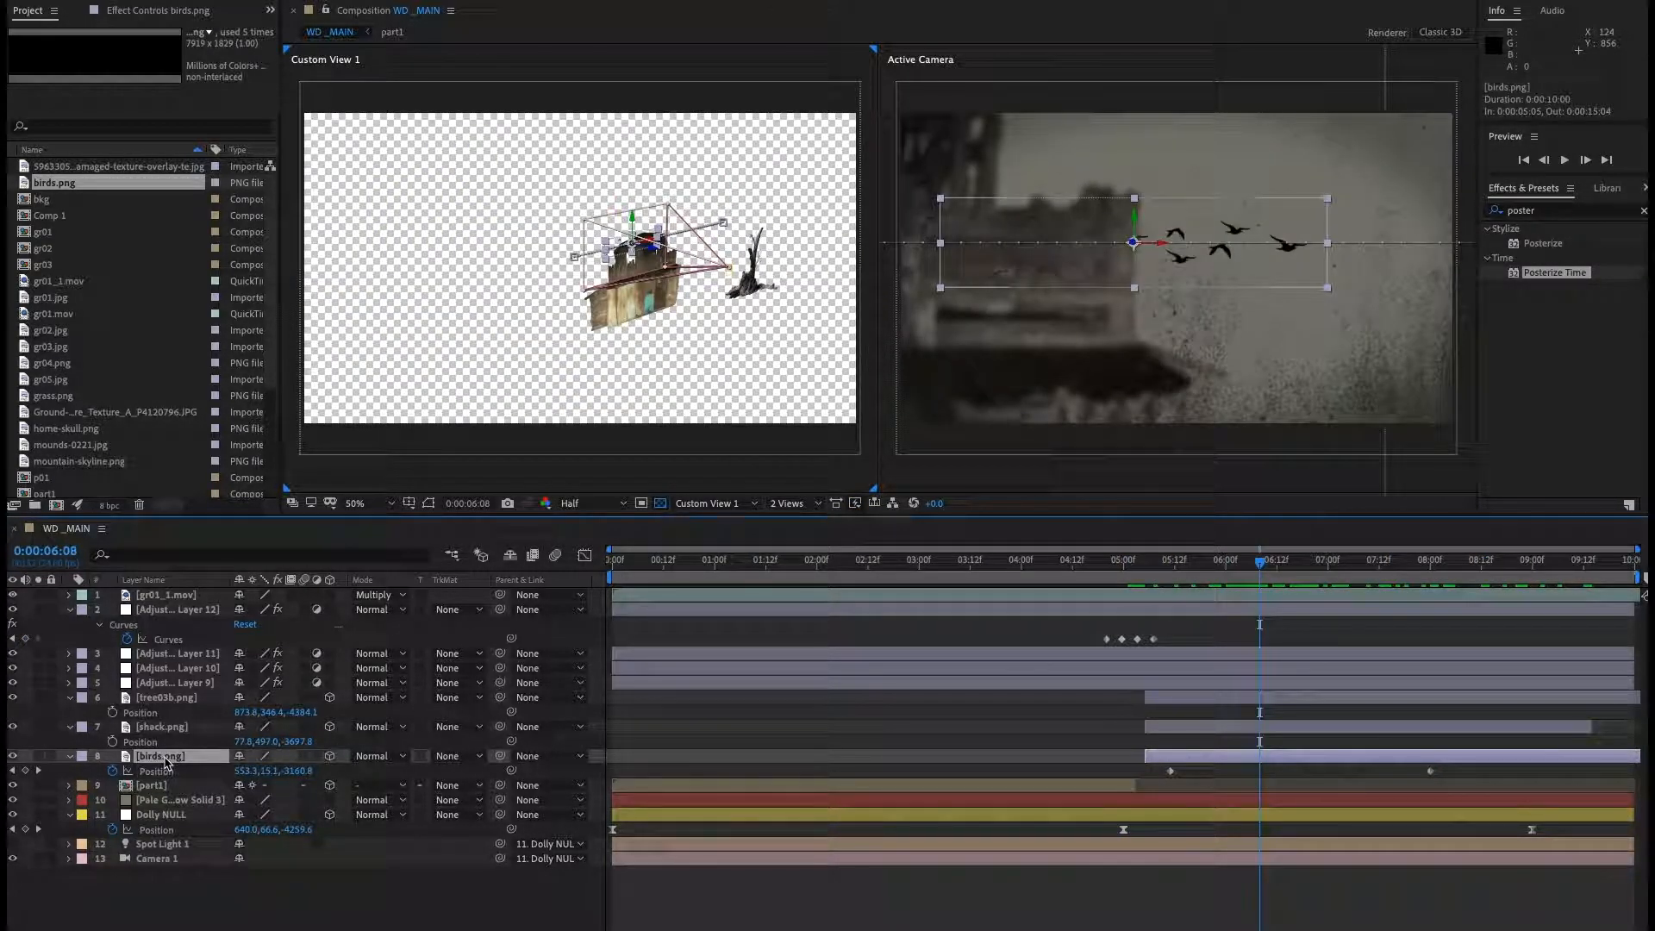
key("ctrl+d")
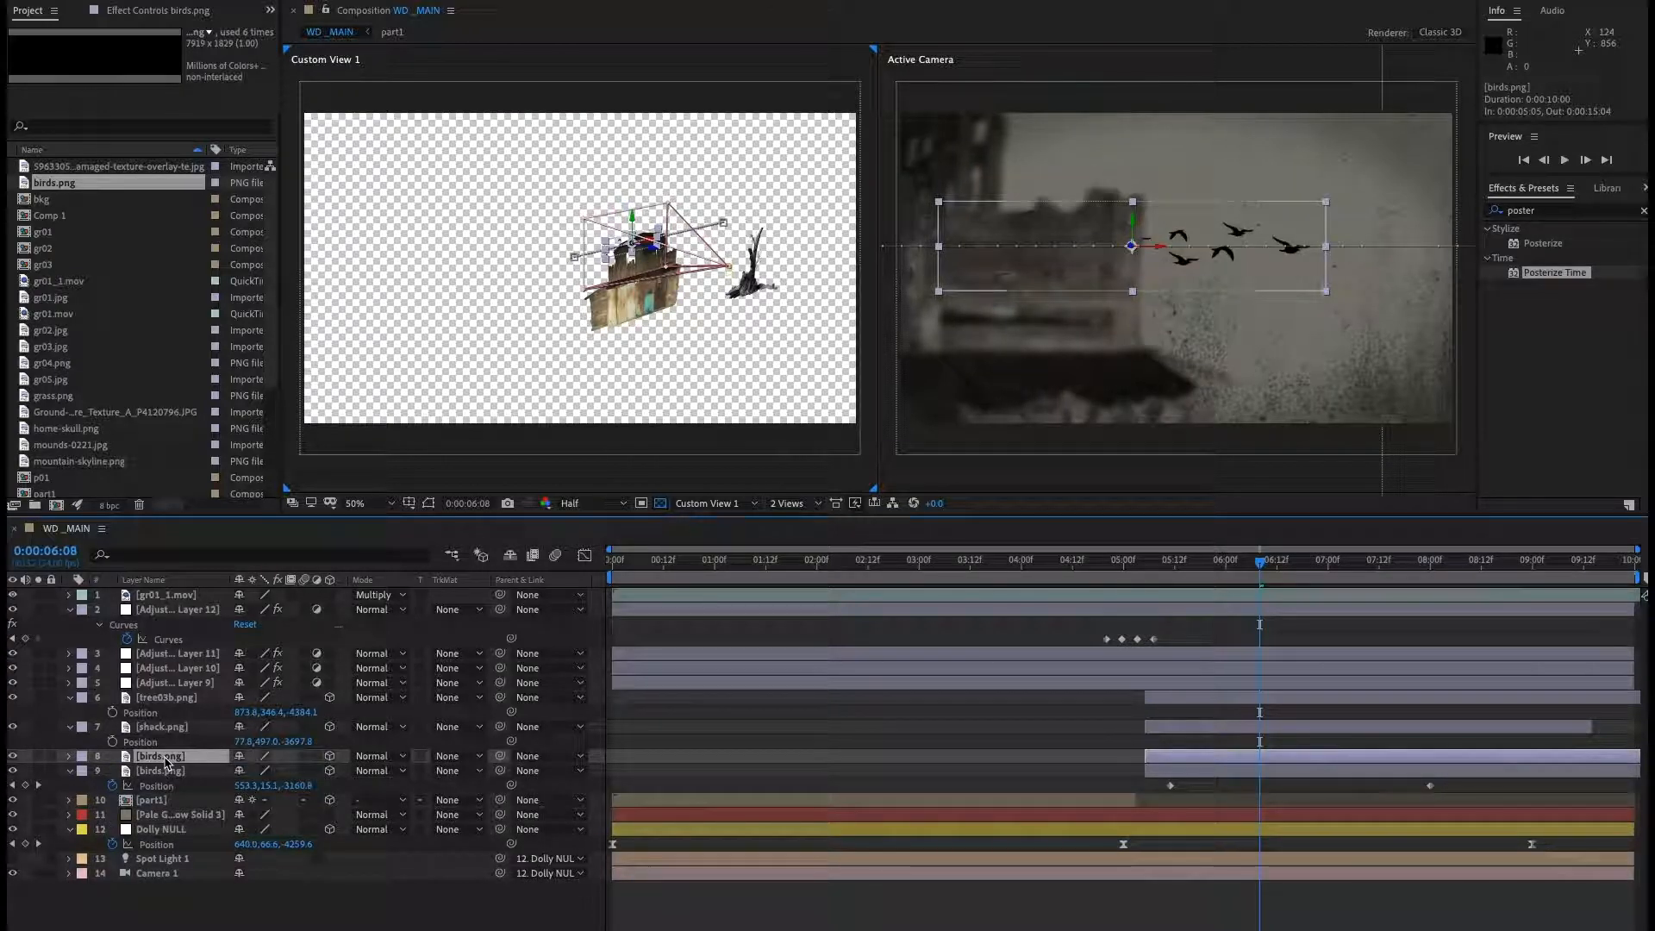
key("p")
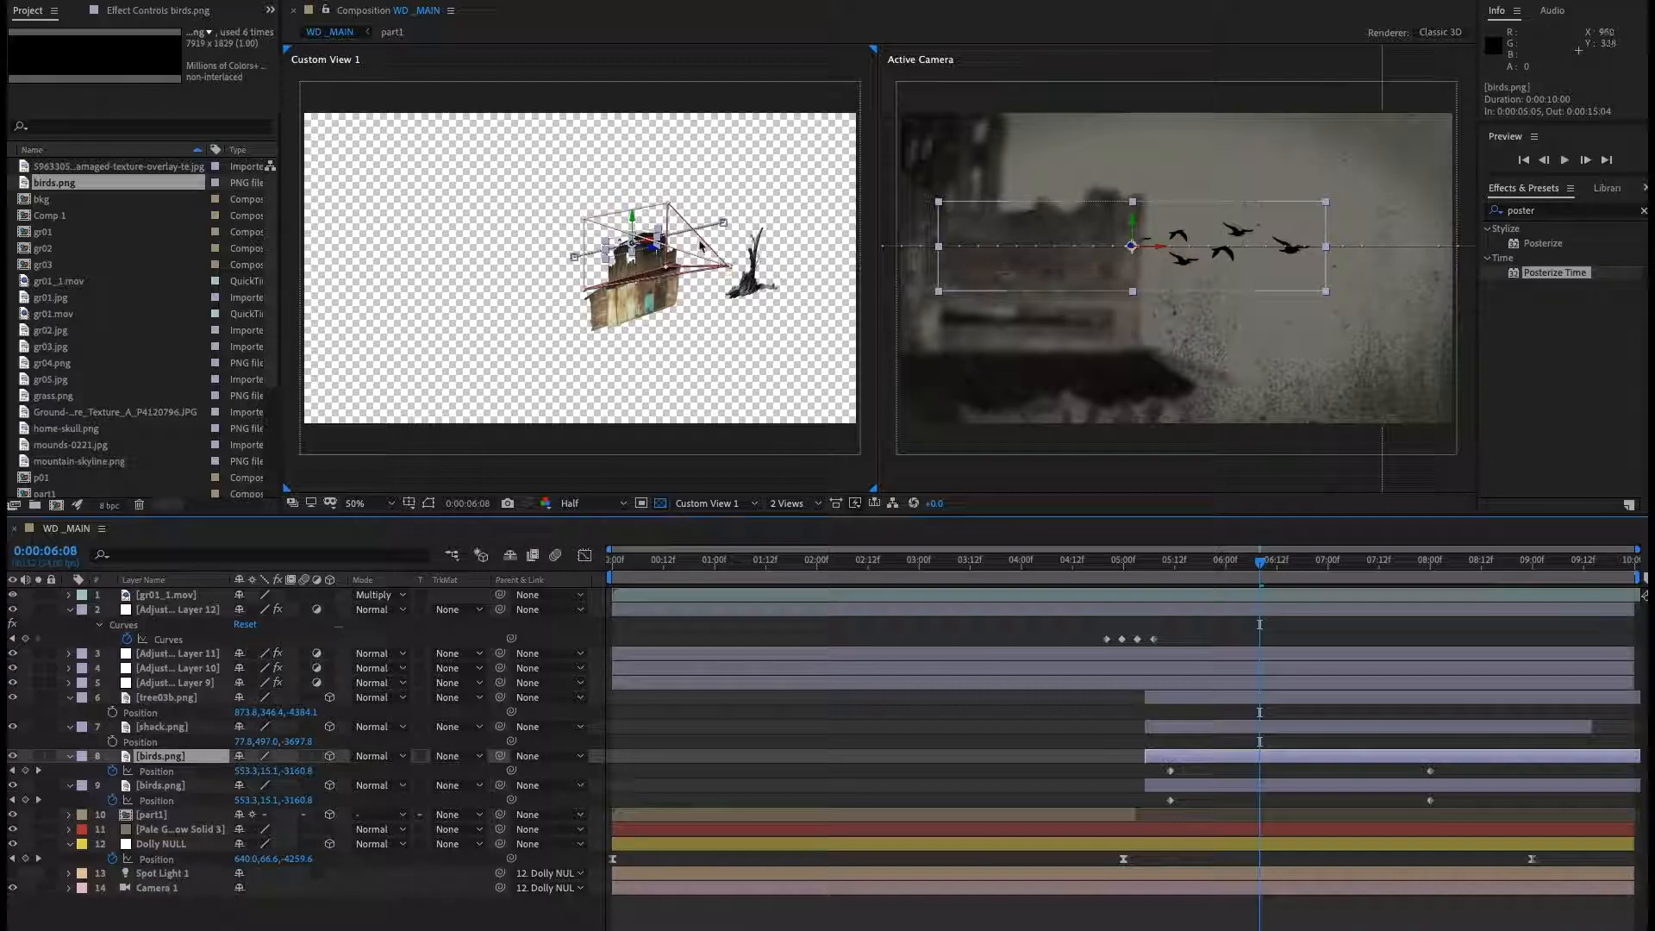
left_click_drag(632, 220, 630, 173)
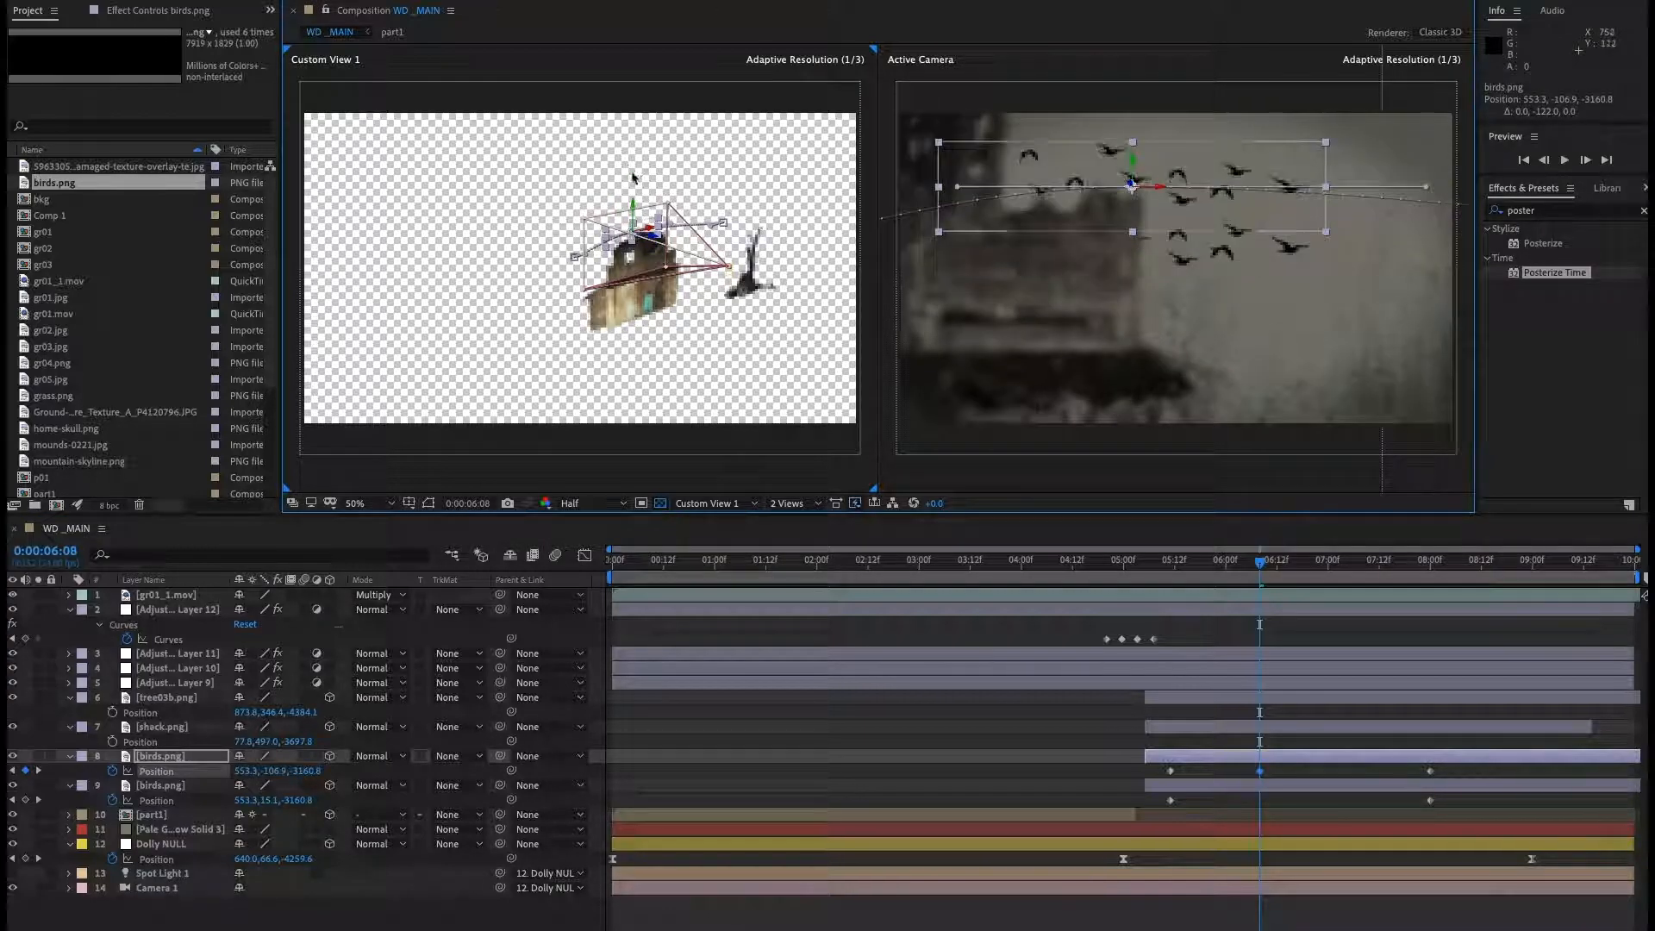
key("ctrl+z")
key("ctrl+z")
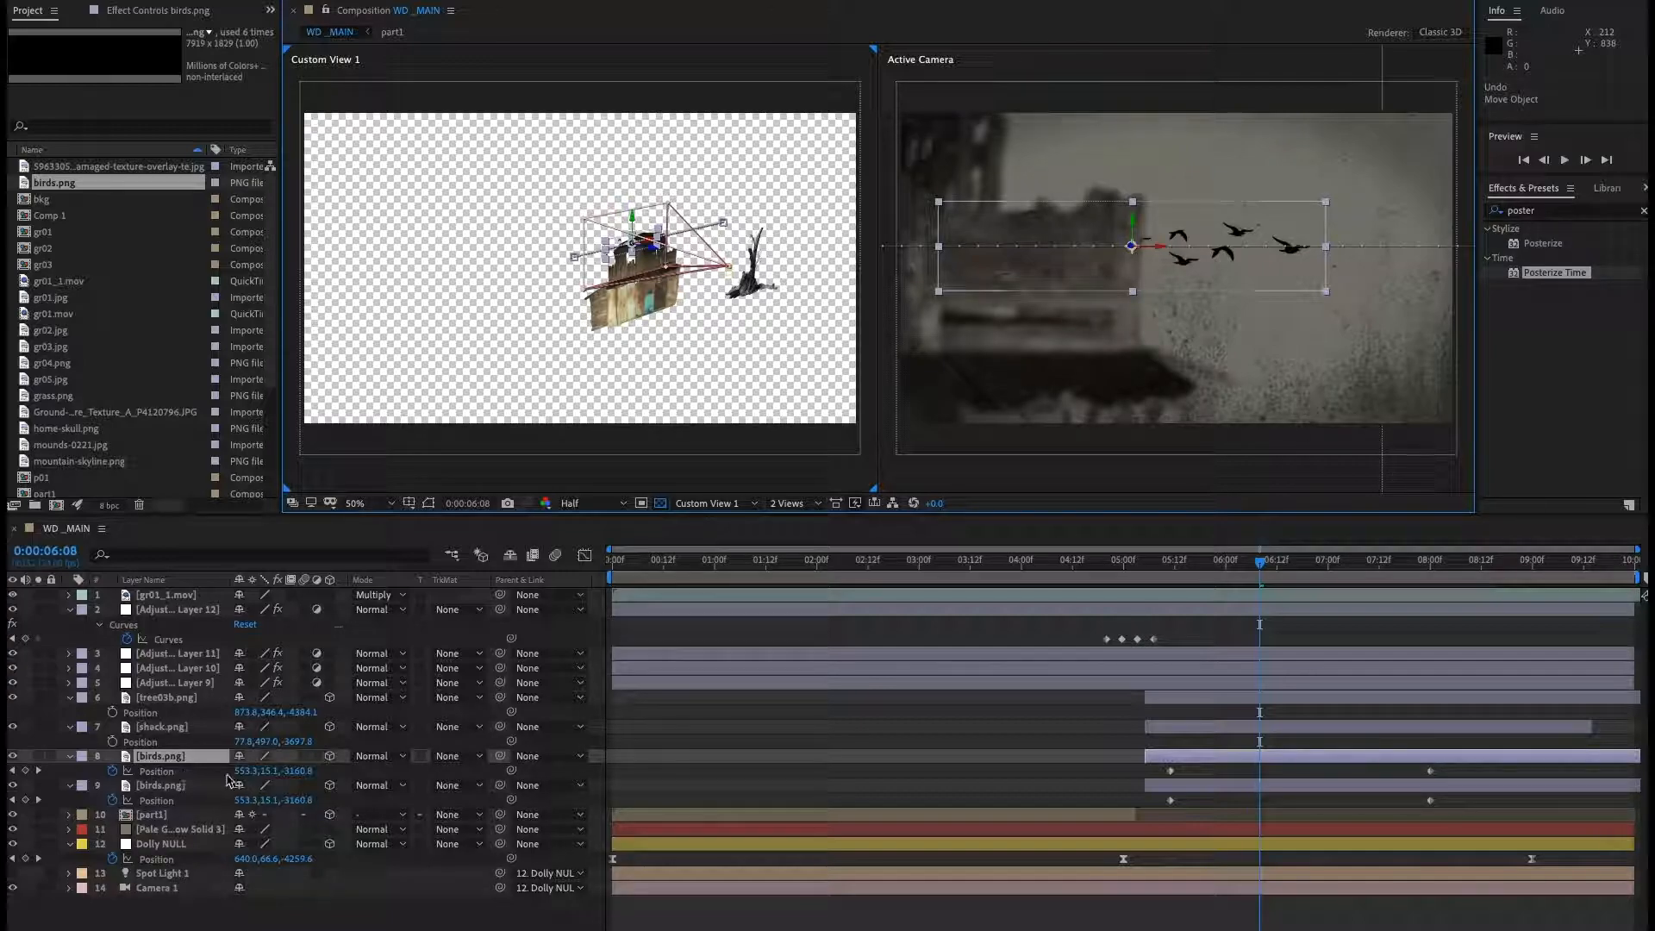
Go back to the 0:00:05:11 keyframe and raise the top birds layer's whole position path to about Y -174.9.
key("j")
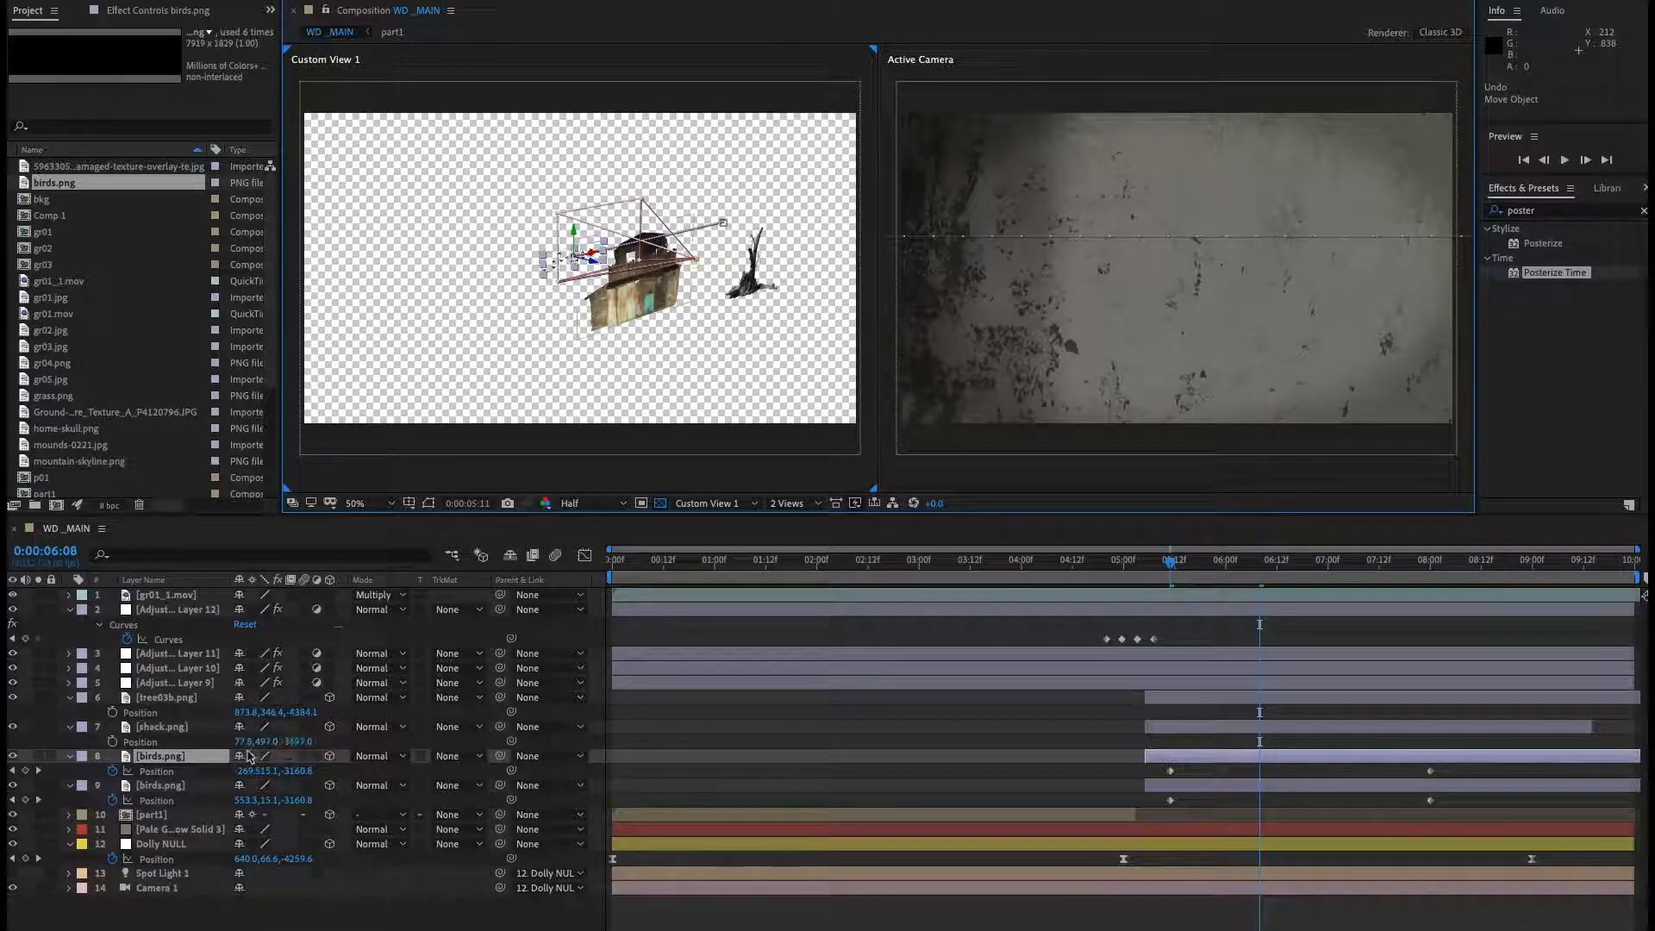
key("j")
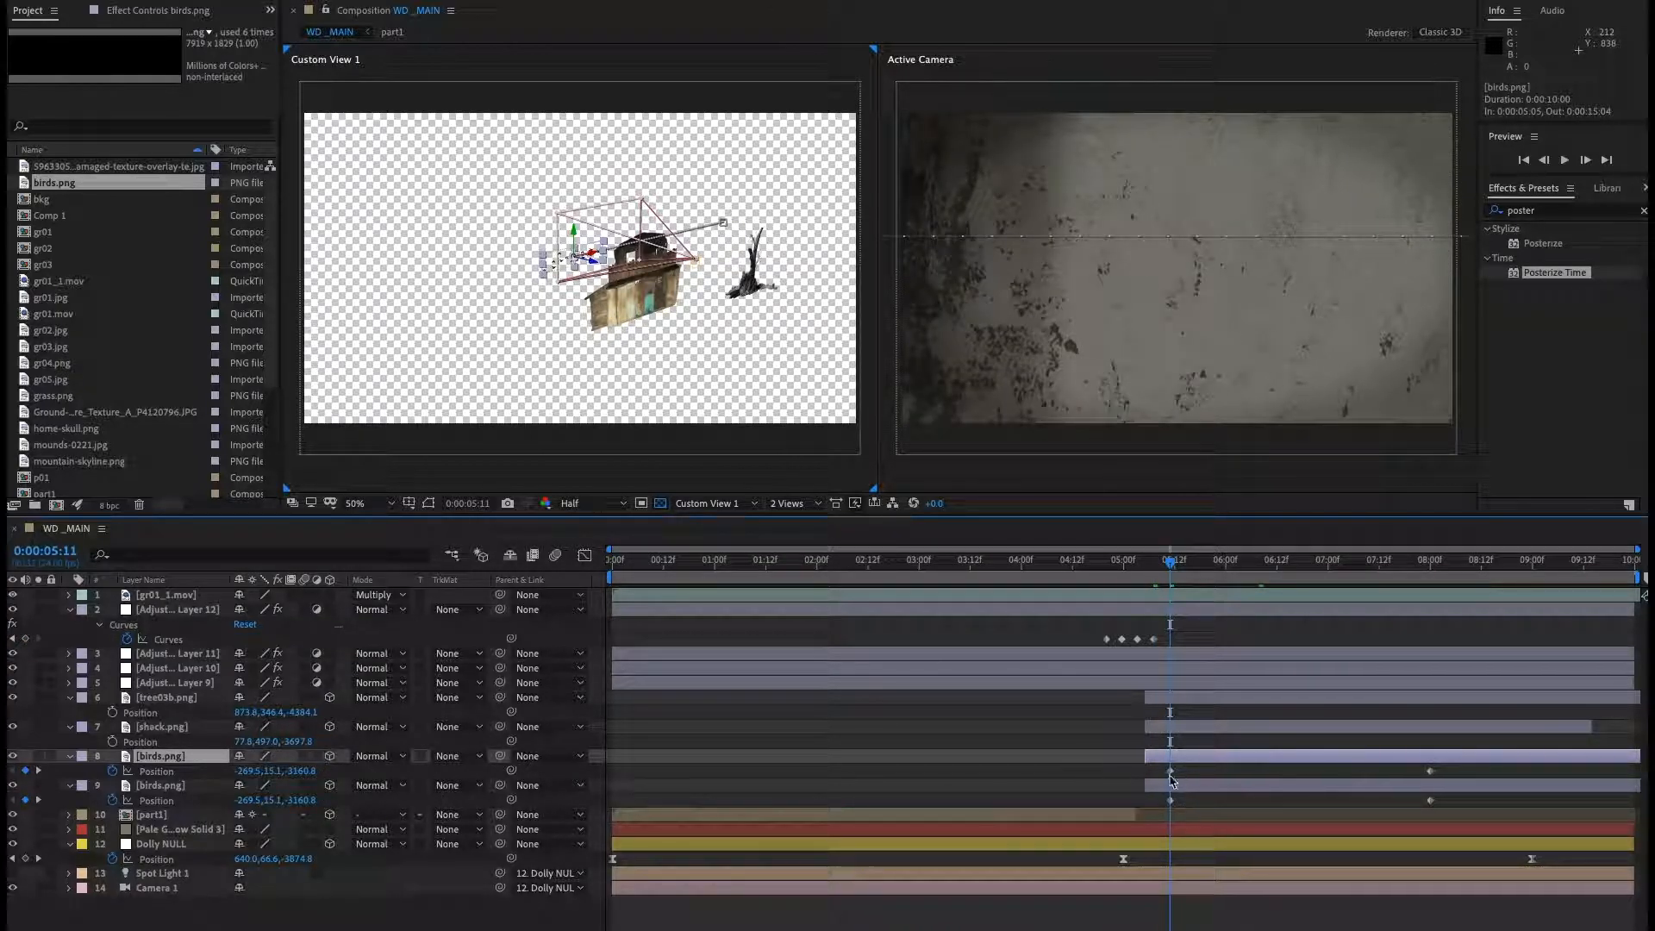
left_click(156, 773)
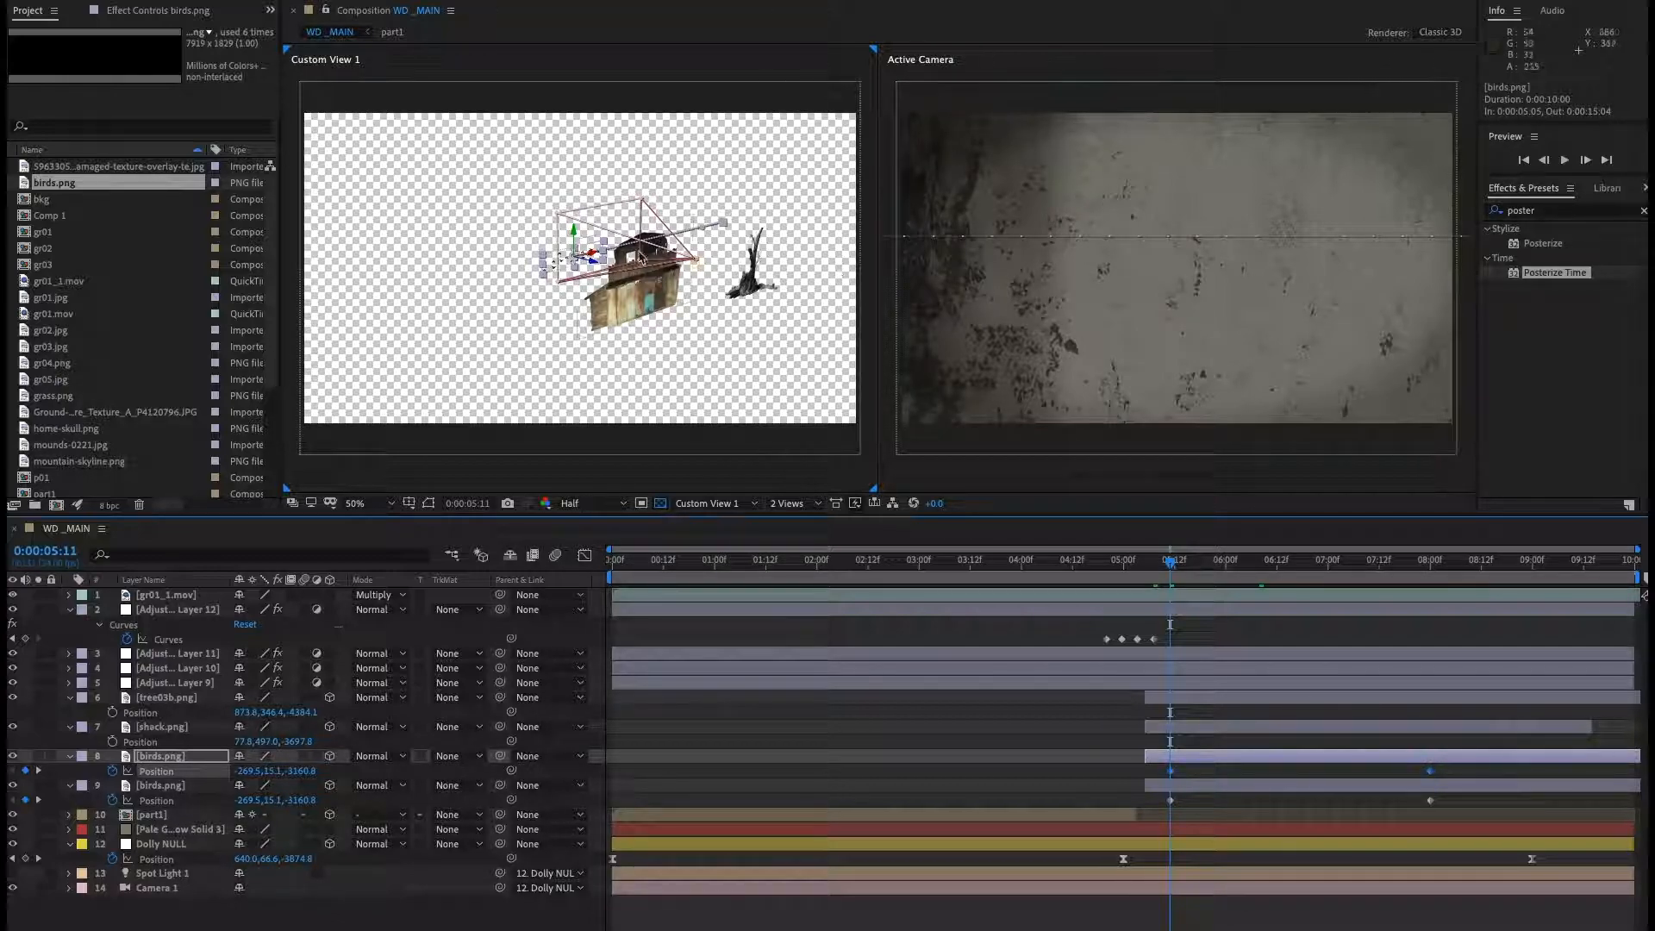
left_click_drag(575, 235, 561, 147)
Shift the top birds layer slightly later in time and preview both flocks flying.
left_click_drag(1221, 761, 1238, 762)
left_click(1120, 563)
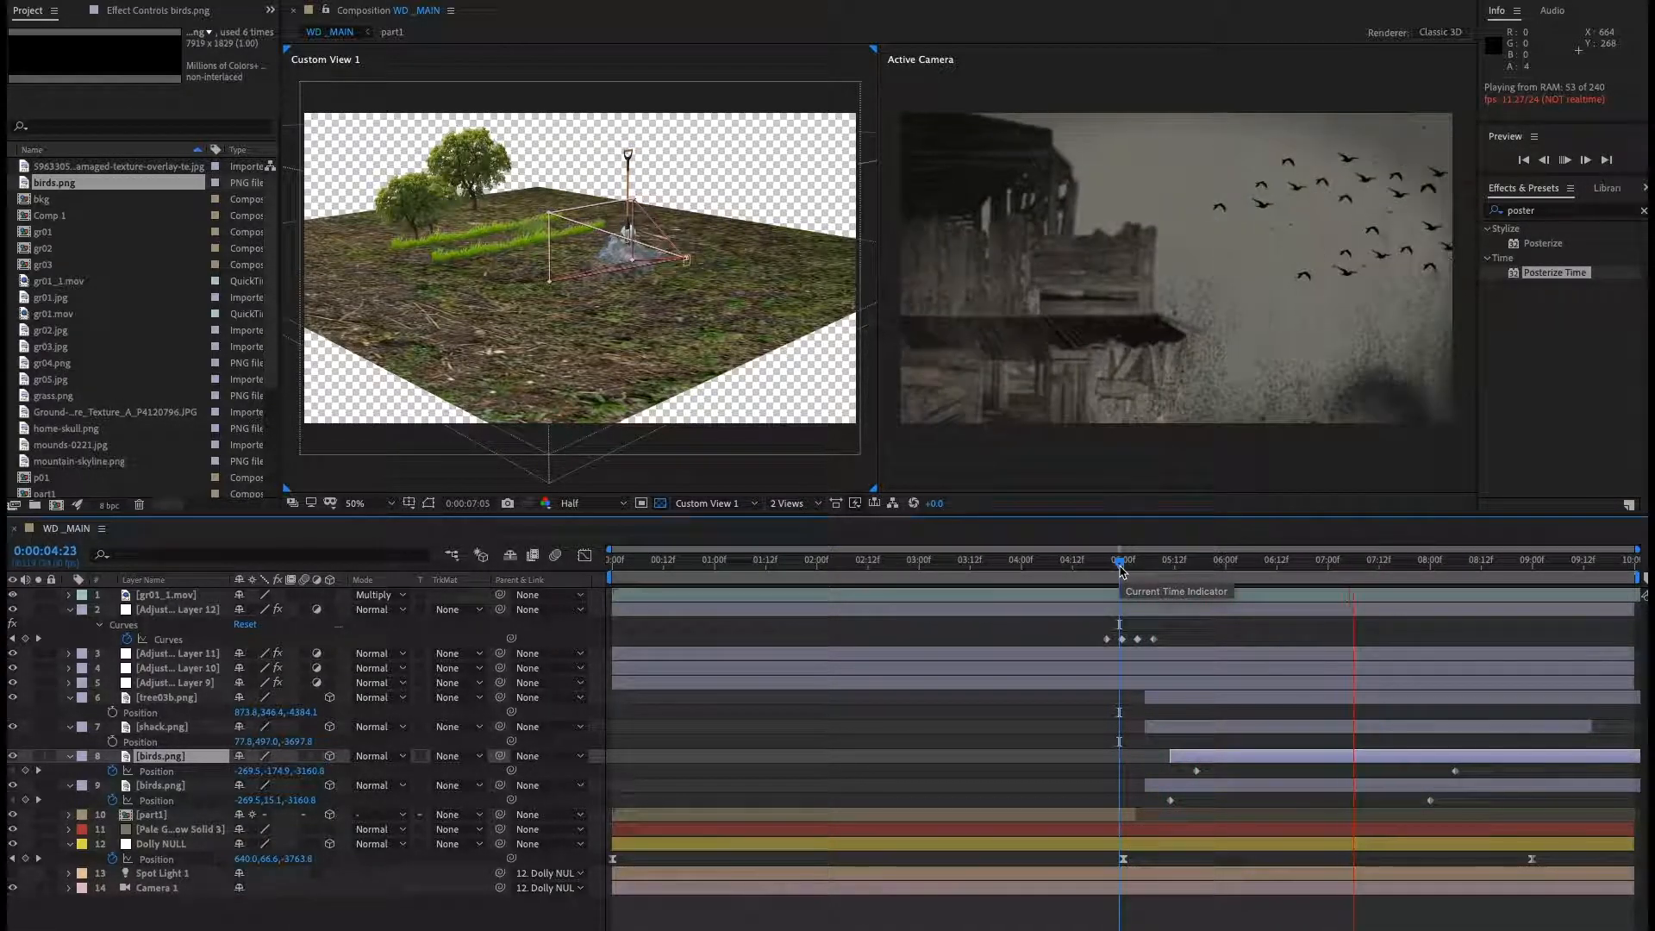
key("space")
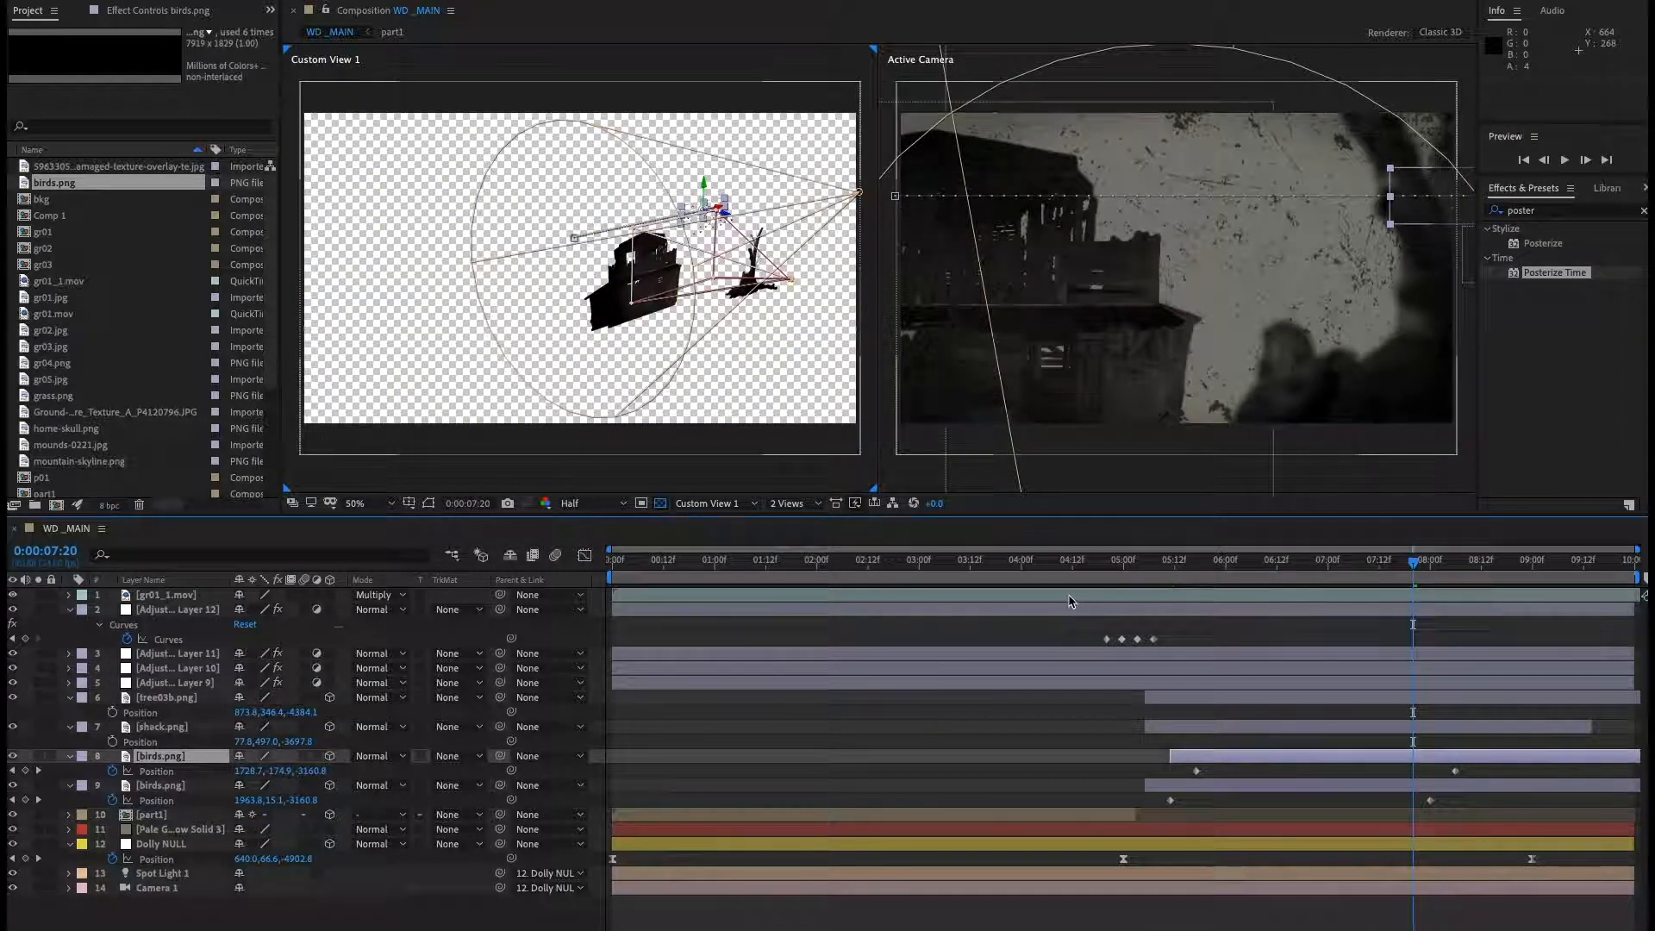
left_click(1069, 565)
key("space")
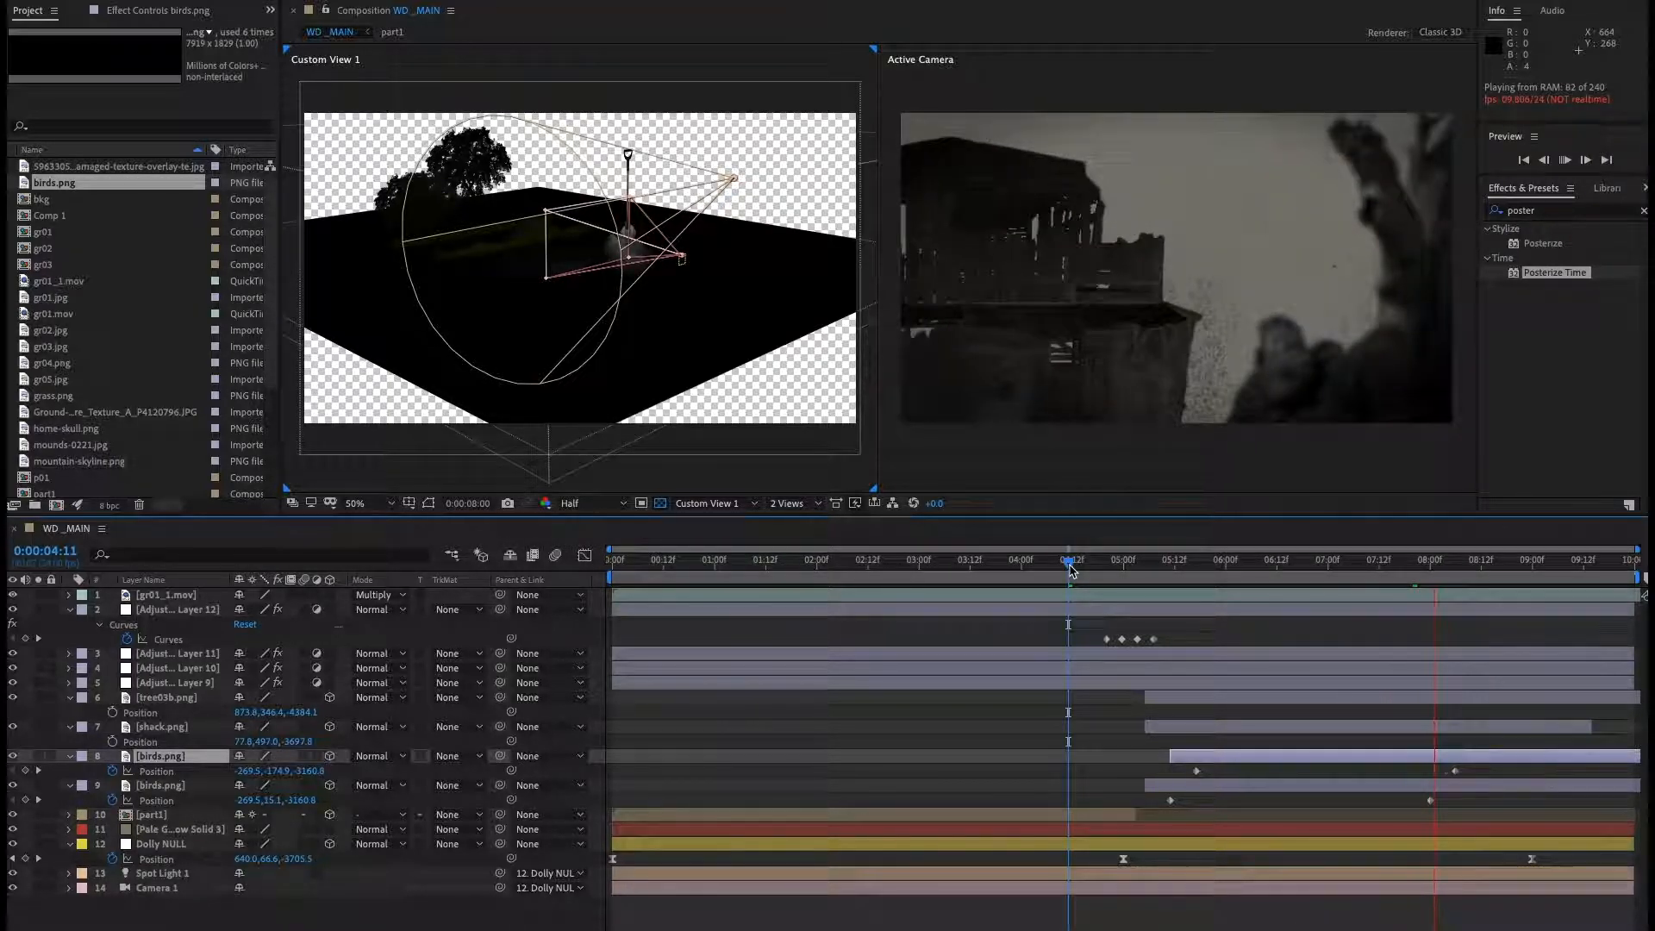
key("space")
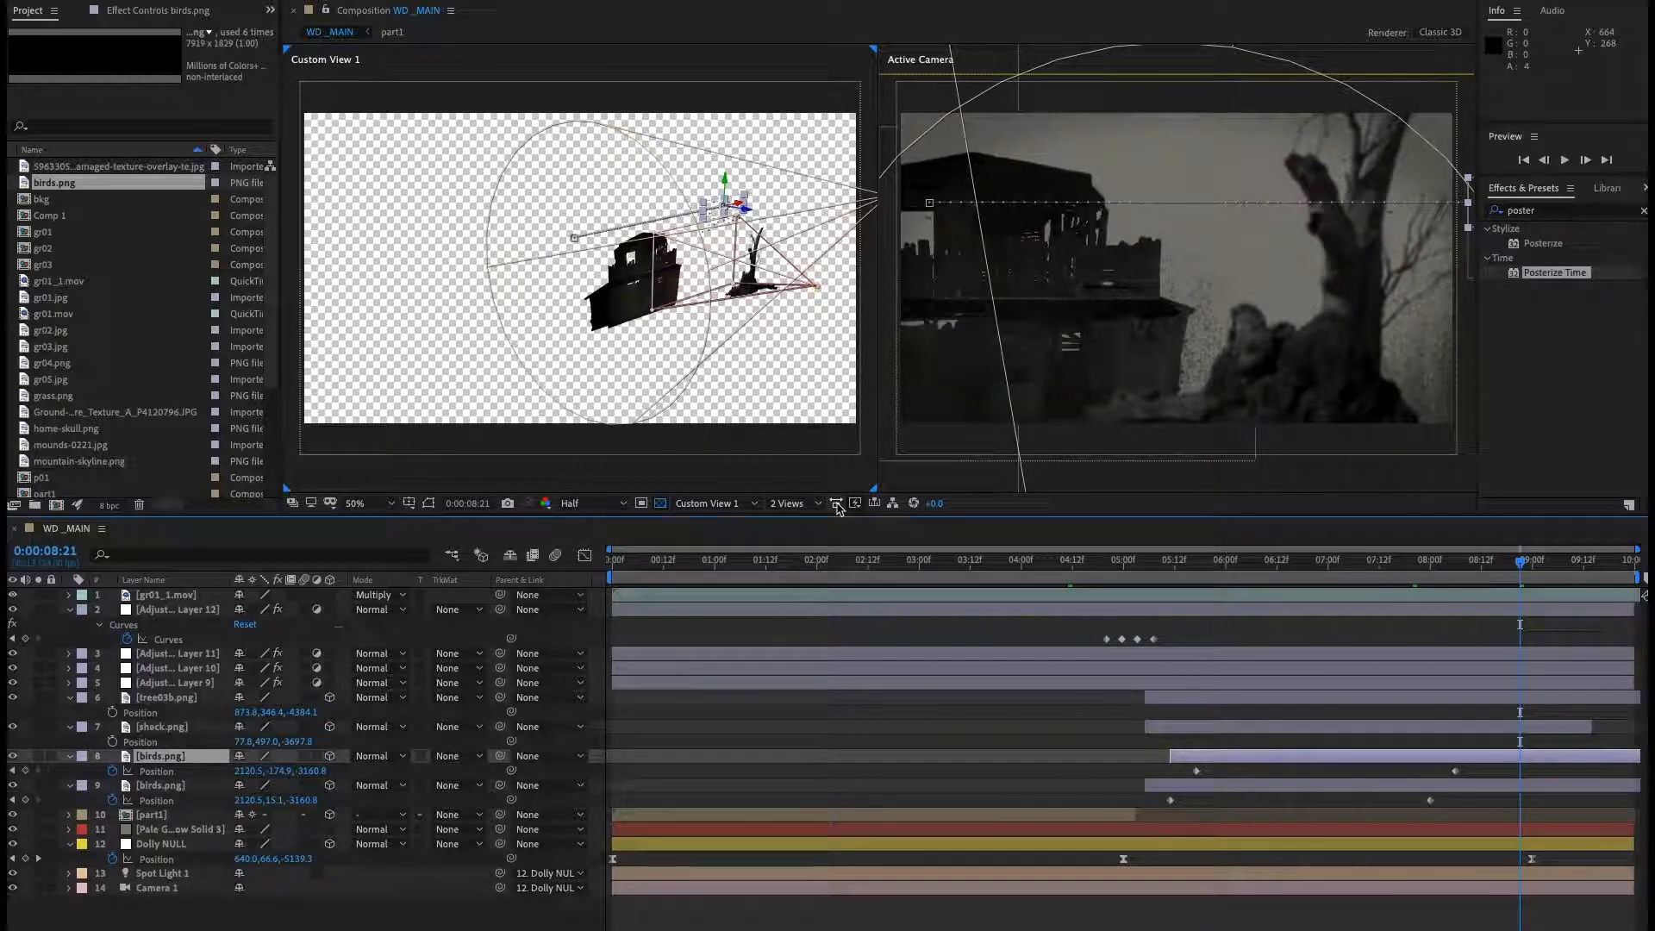
Switch the viewer to a single Active Camera view and preview the animation.
left_click(801, 504)
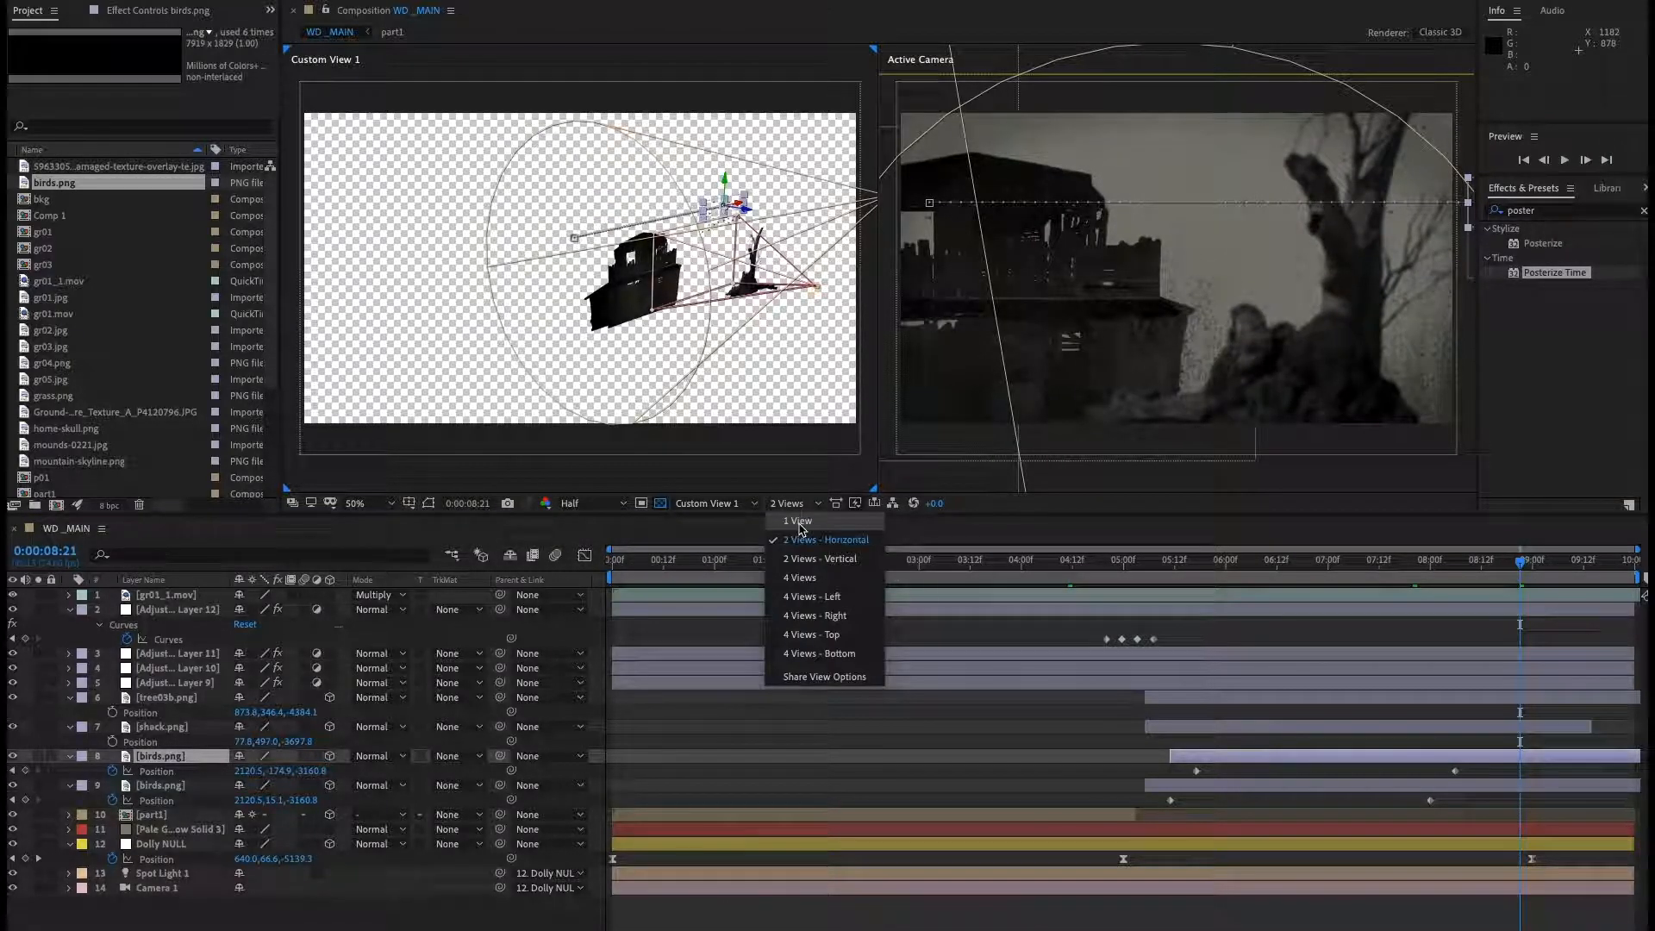
left_click(800, 529)
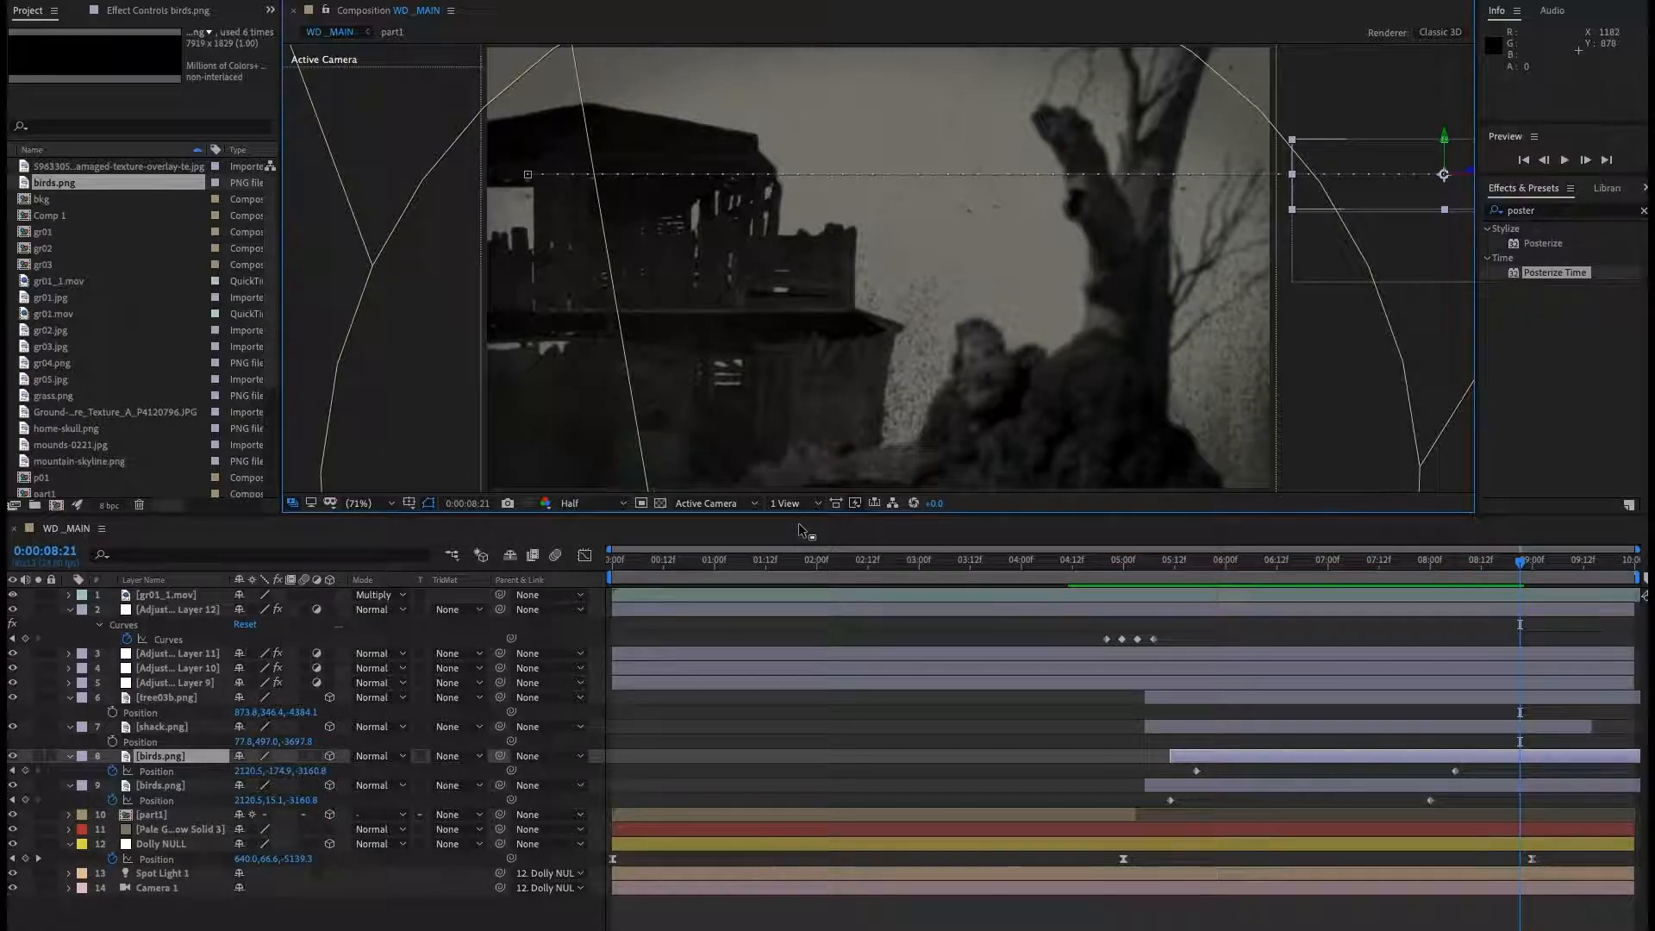
key("space")
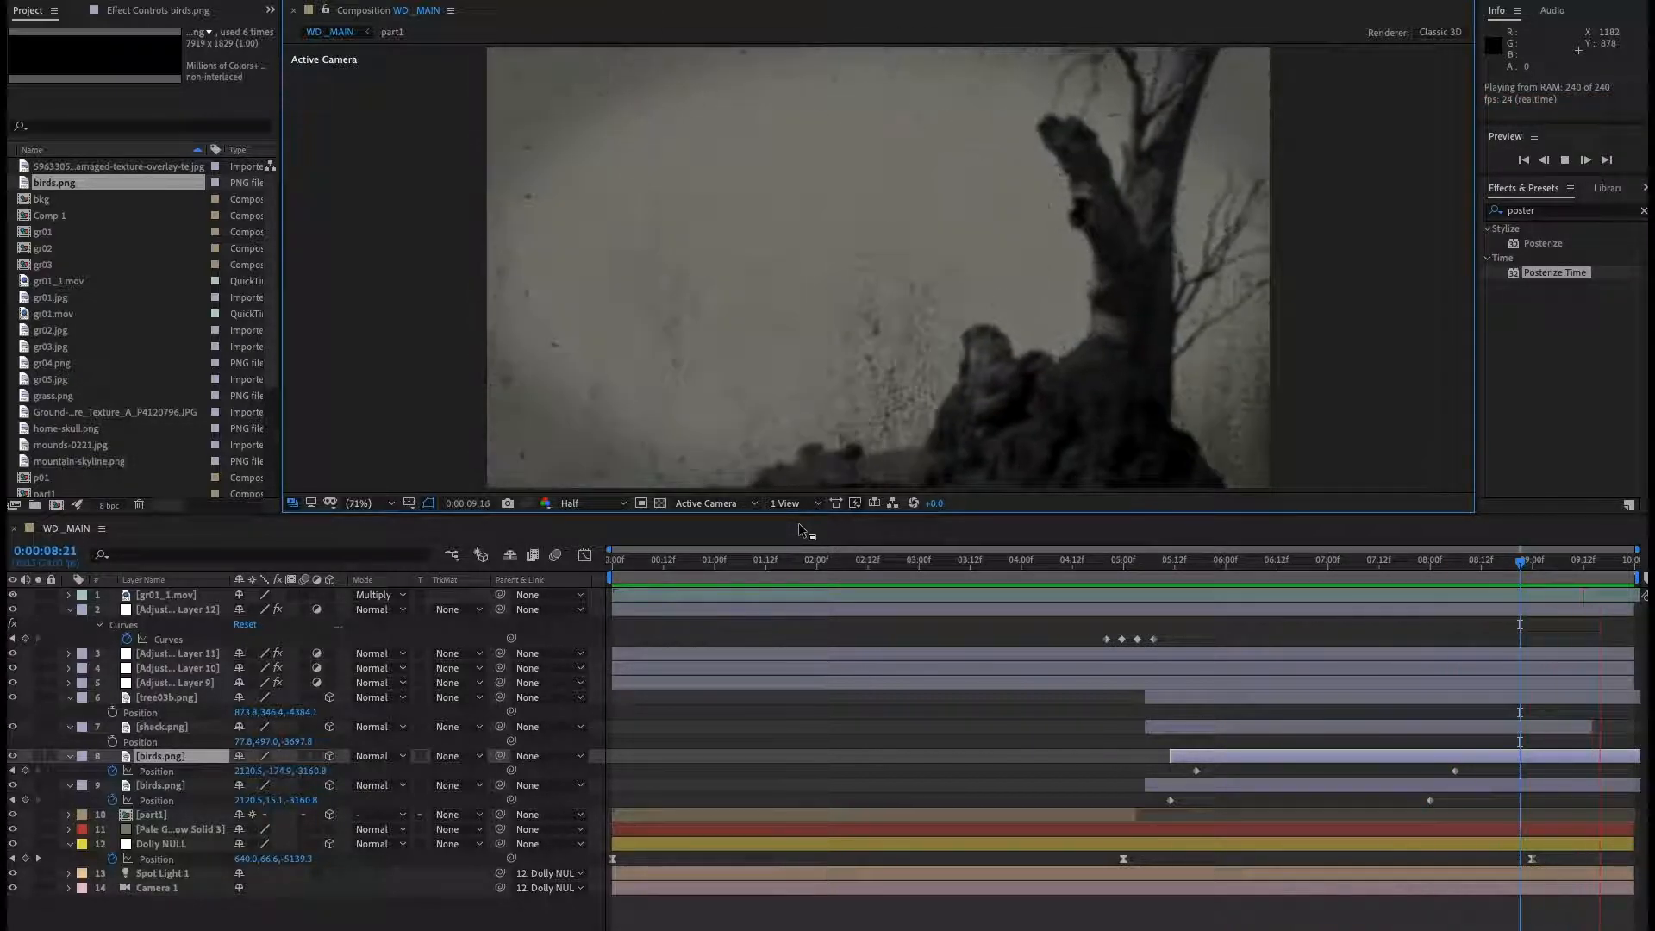
key("space")
Reveal Adjustment Layer 10's modified properties and set its mask feather to 87 pixels.
left_click(178, 655)
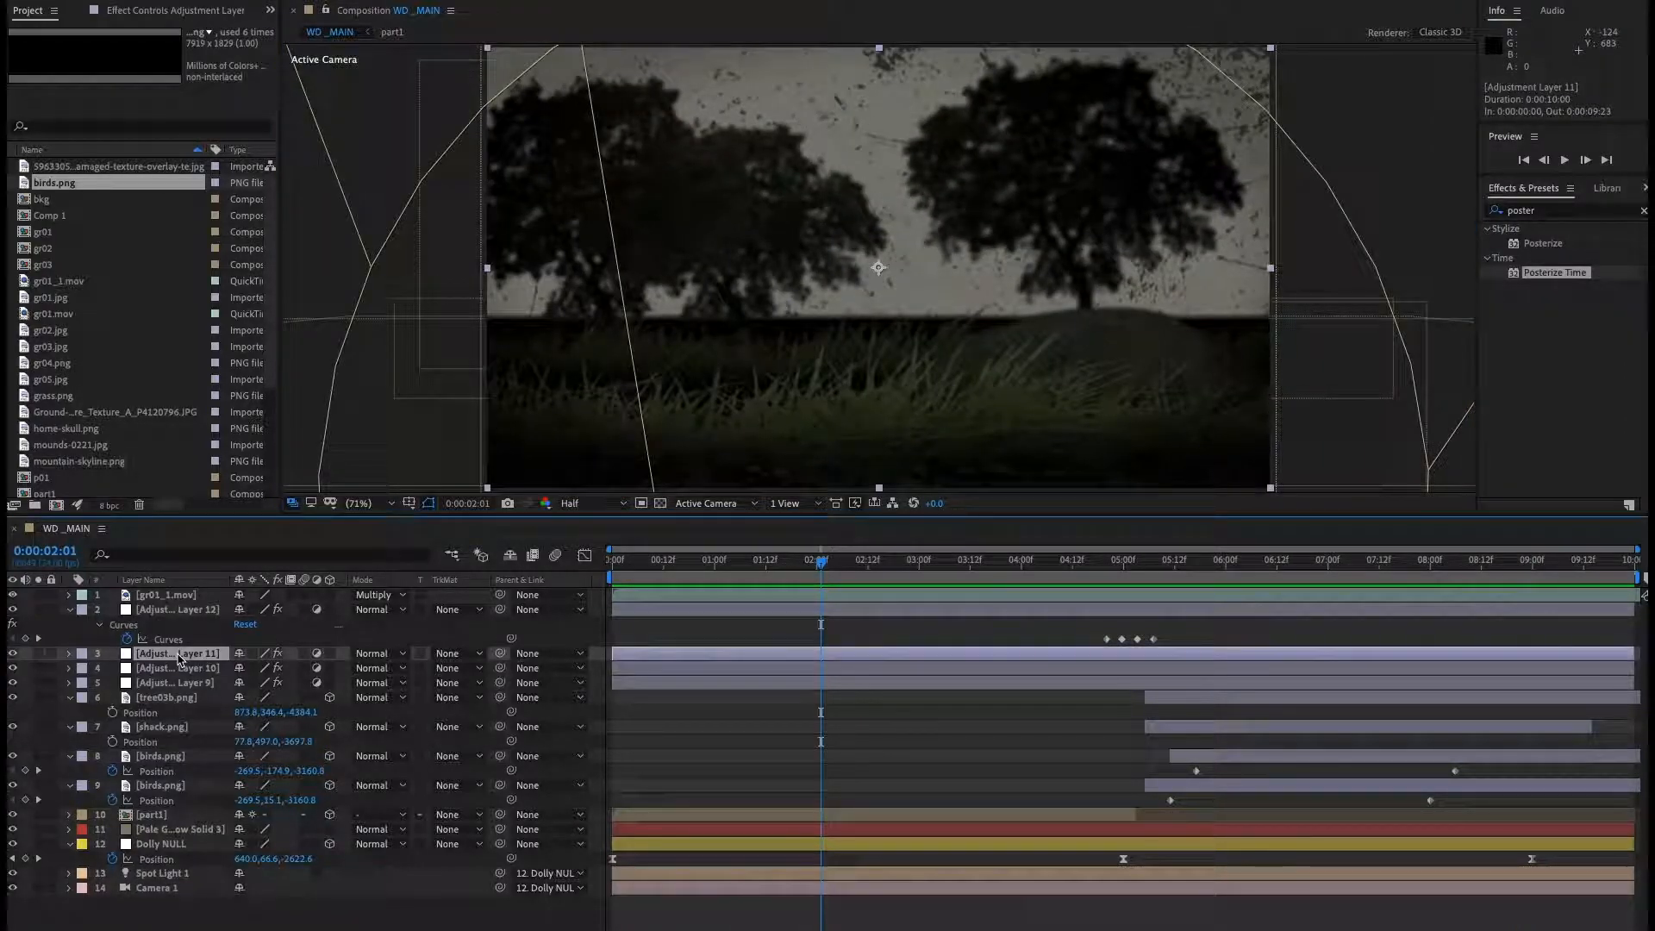
left_click(177, 666)
key("u")
key("u")
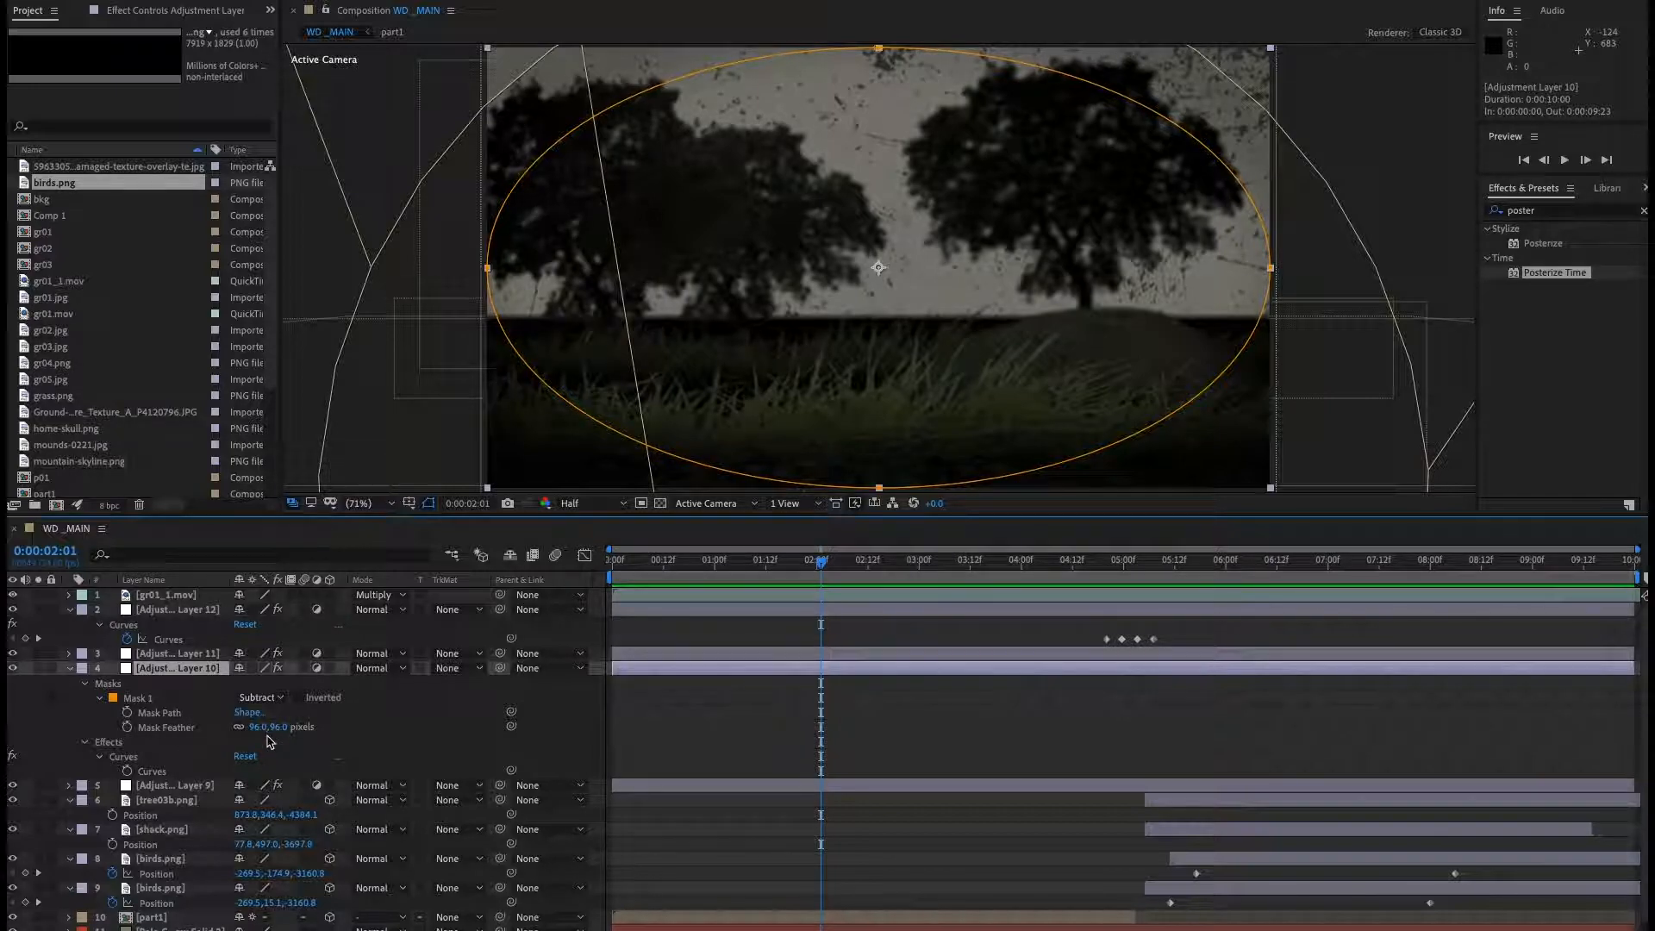
left_click_drag(263, 735, 257, 729)
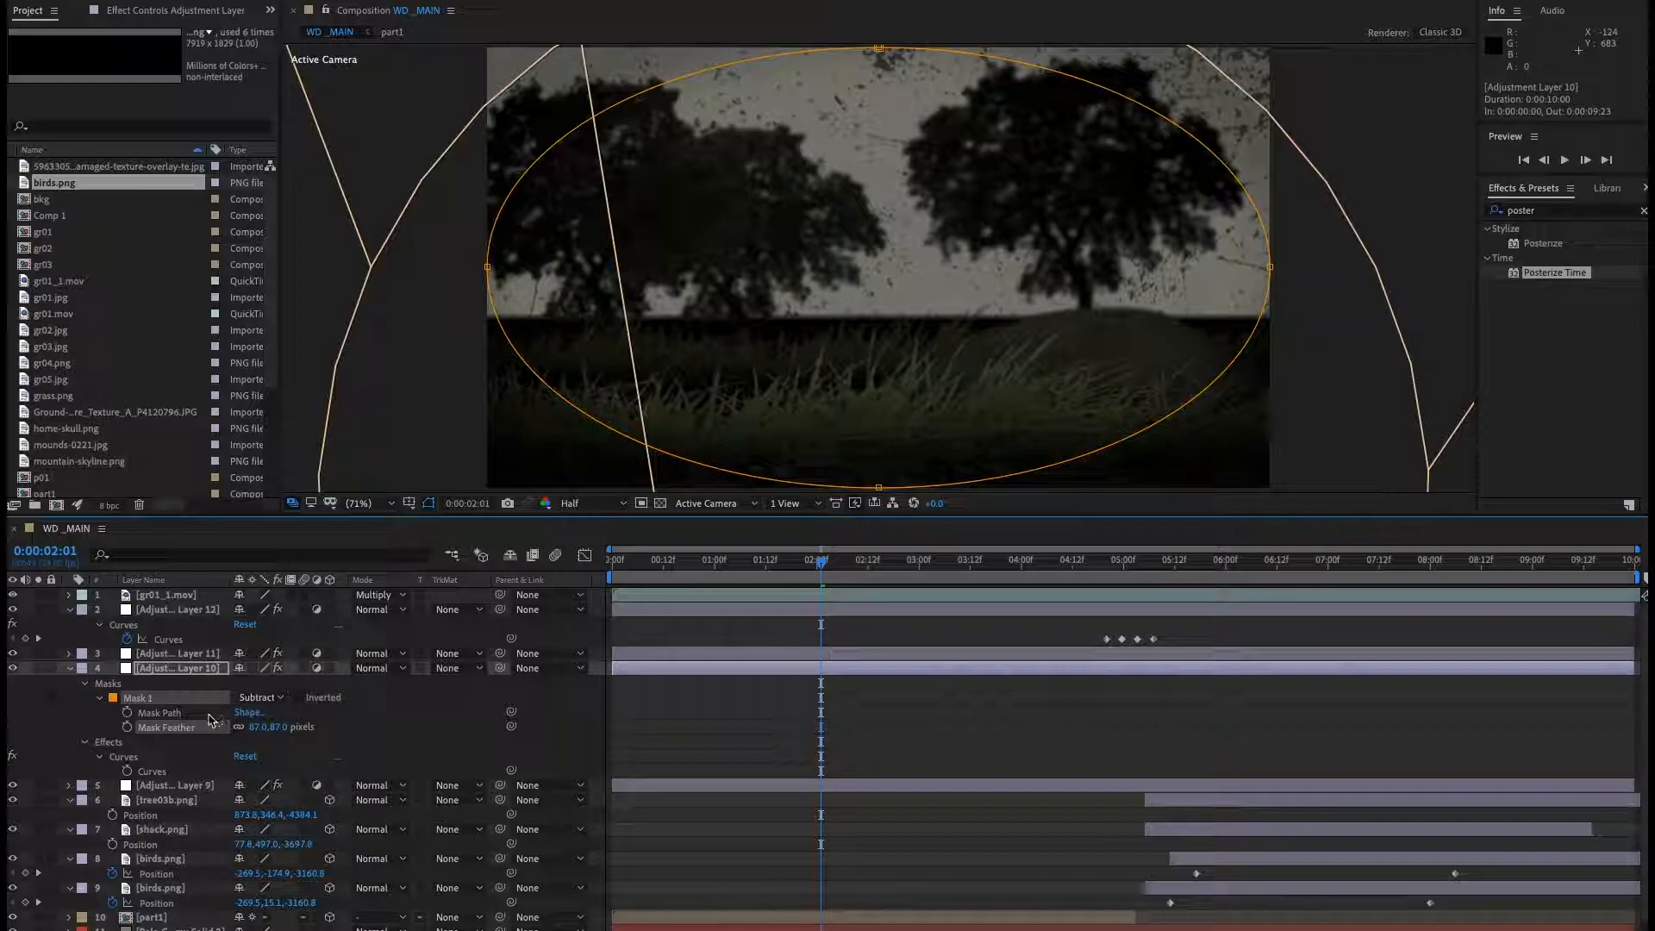
Open Adjustment Layer 10's Curves effect and pull the curve's midpoint down to darken the image.
left_click(150, 772)
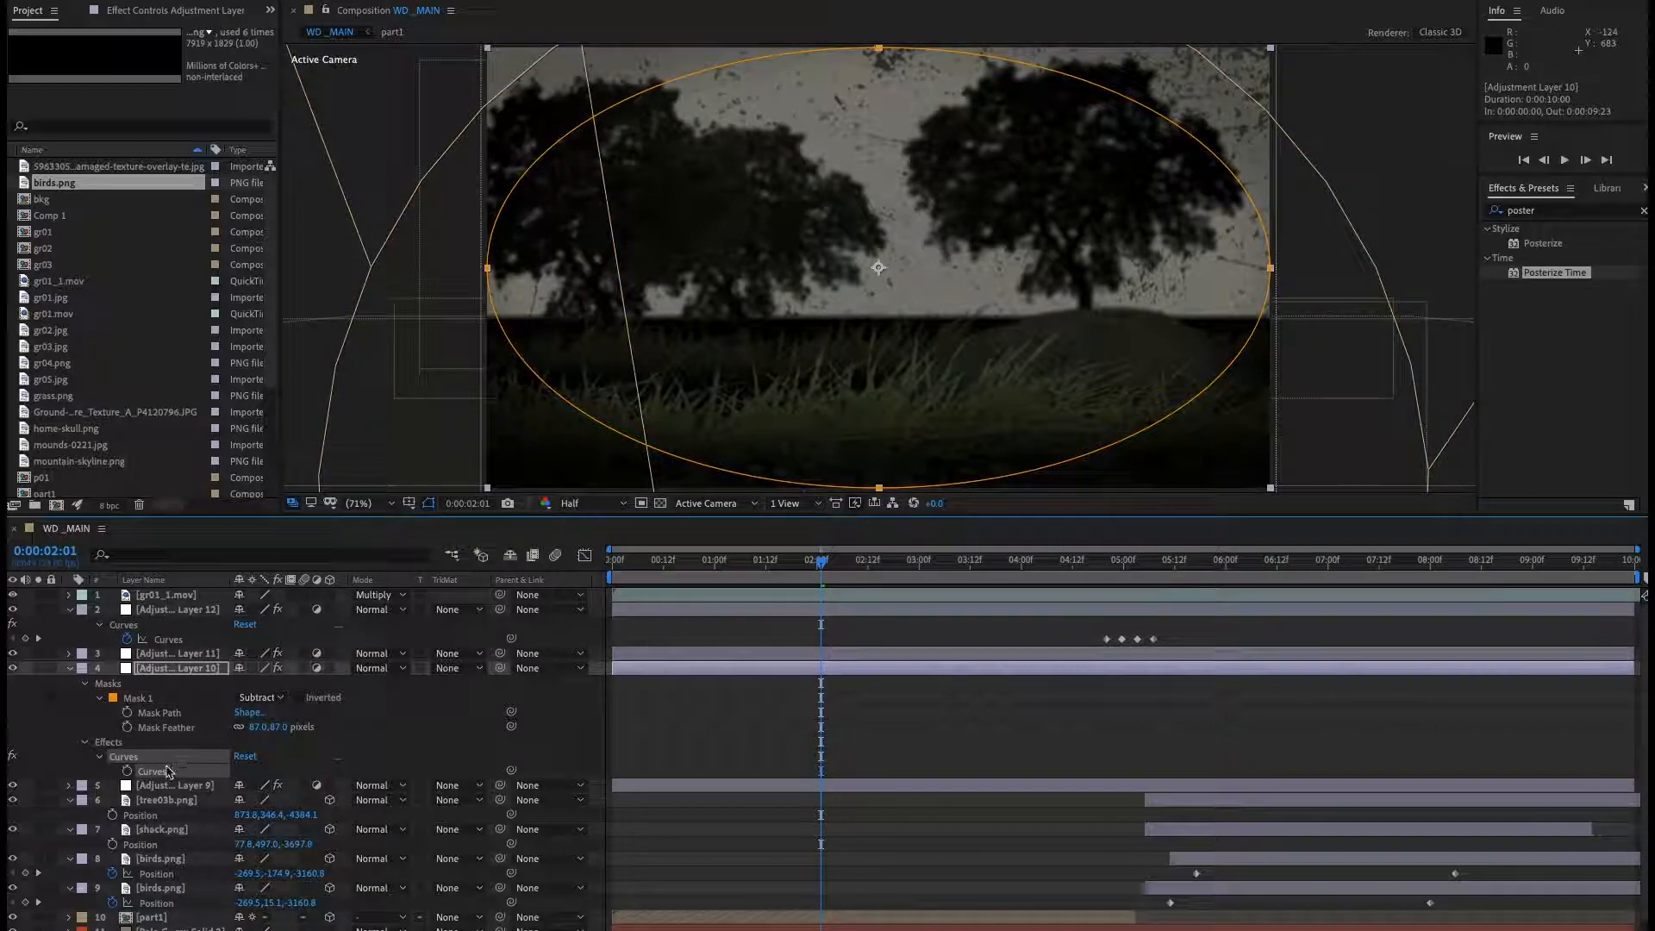
left_click(196, 12)
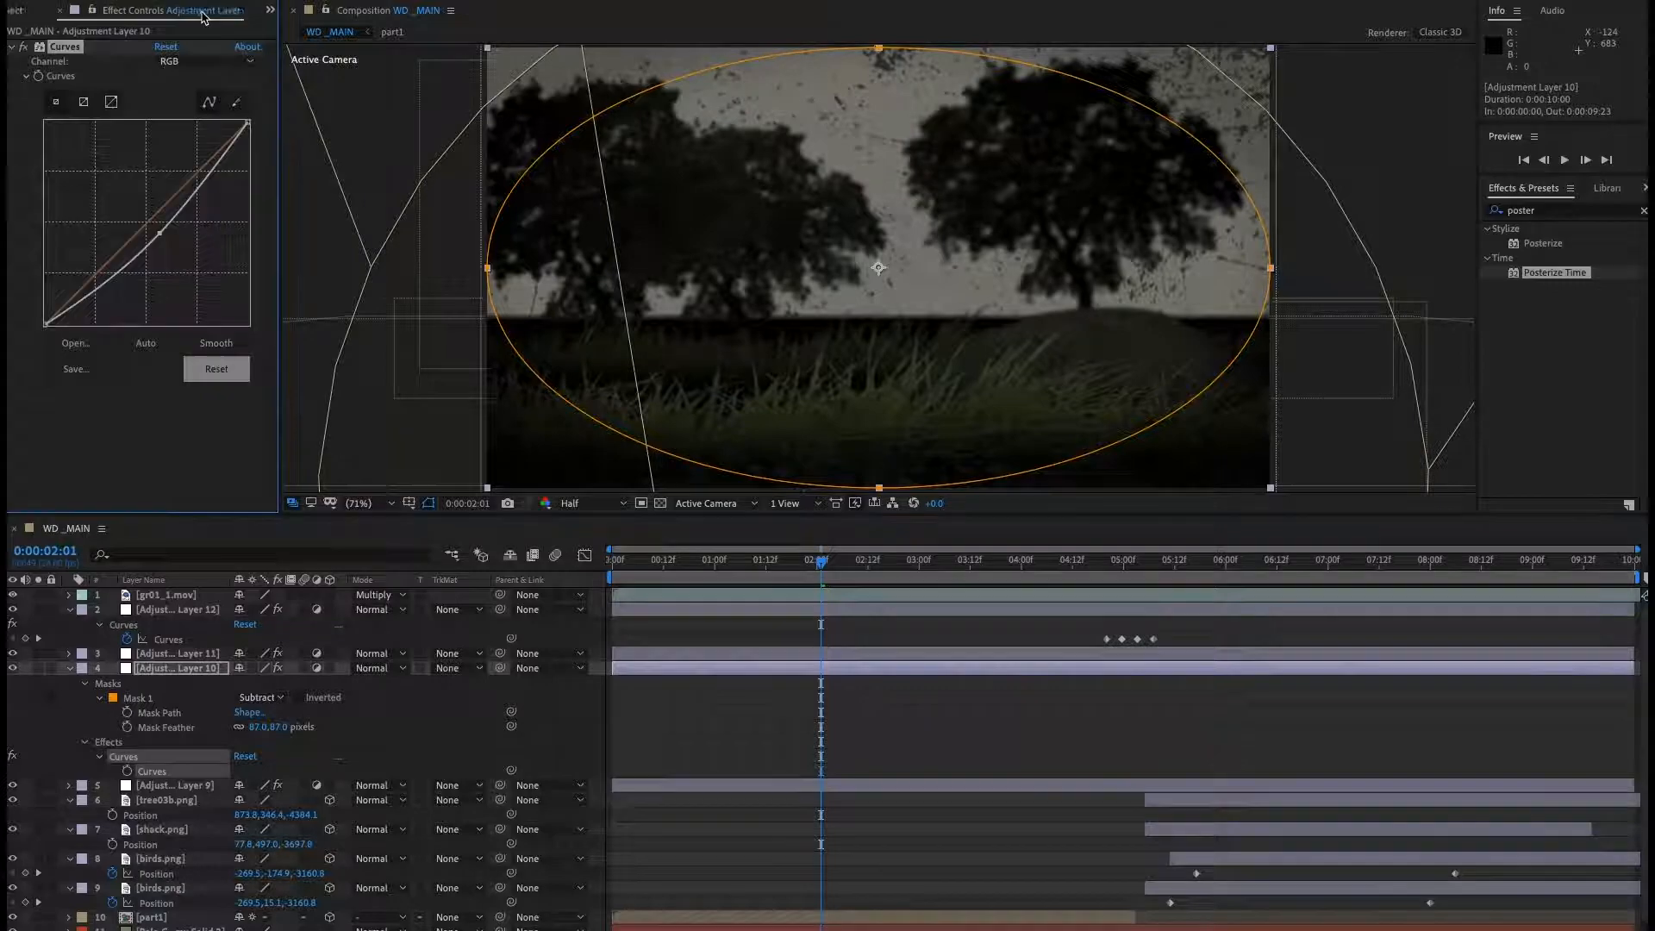
left_click_drag(157, 236, 168, 243)
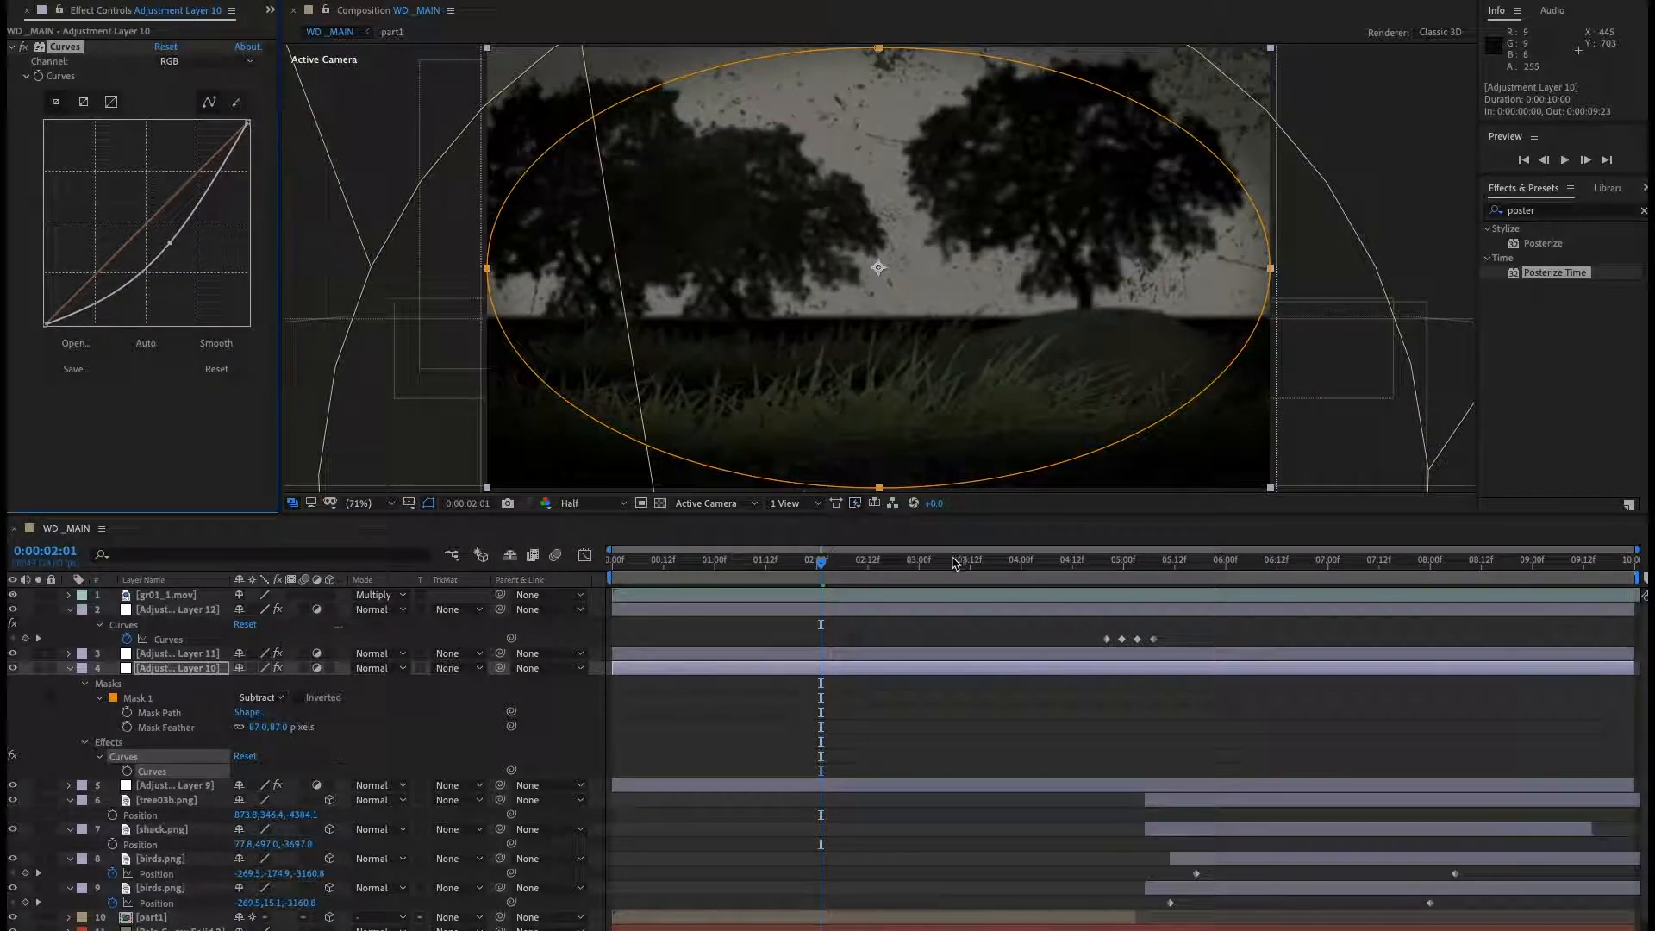
Preview the composition, then play the WD02.mov reference from its start for comparison.
left_click(945, 562)
key("space")
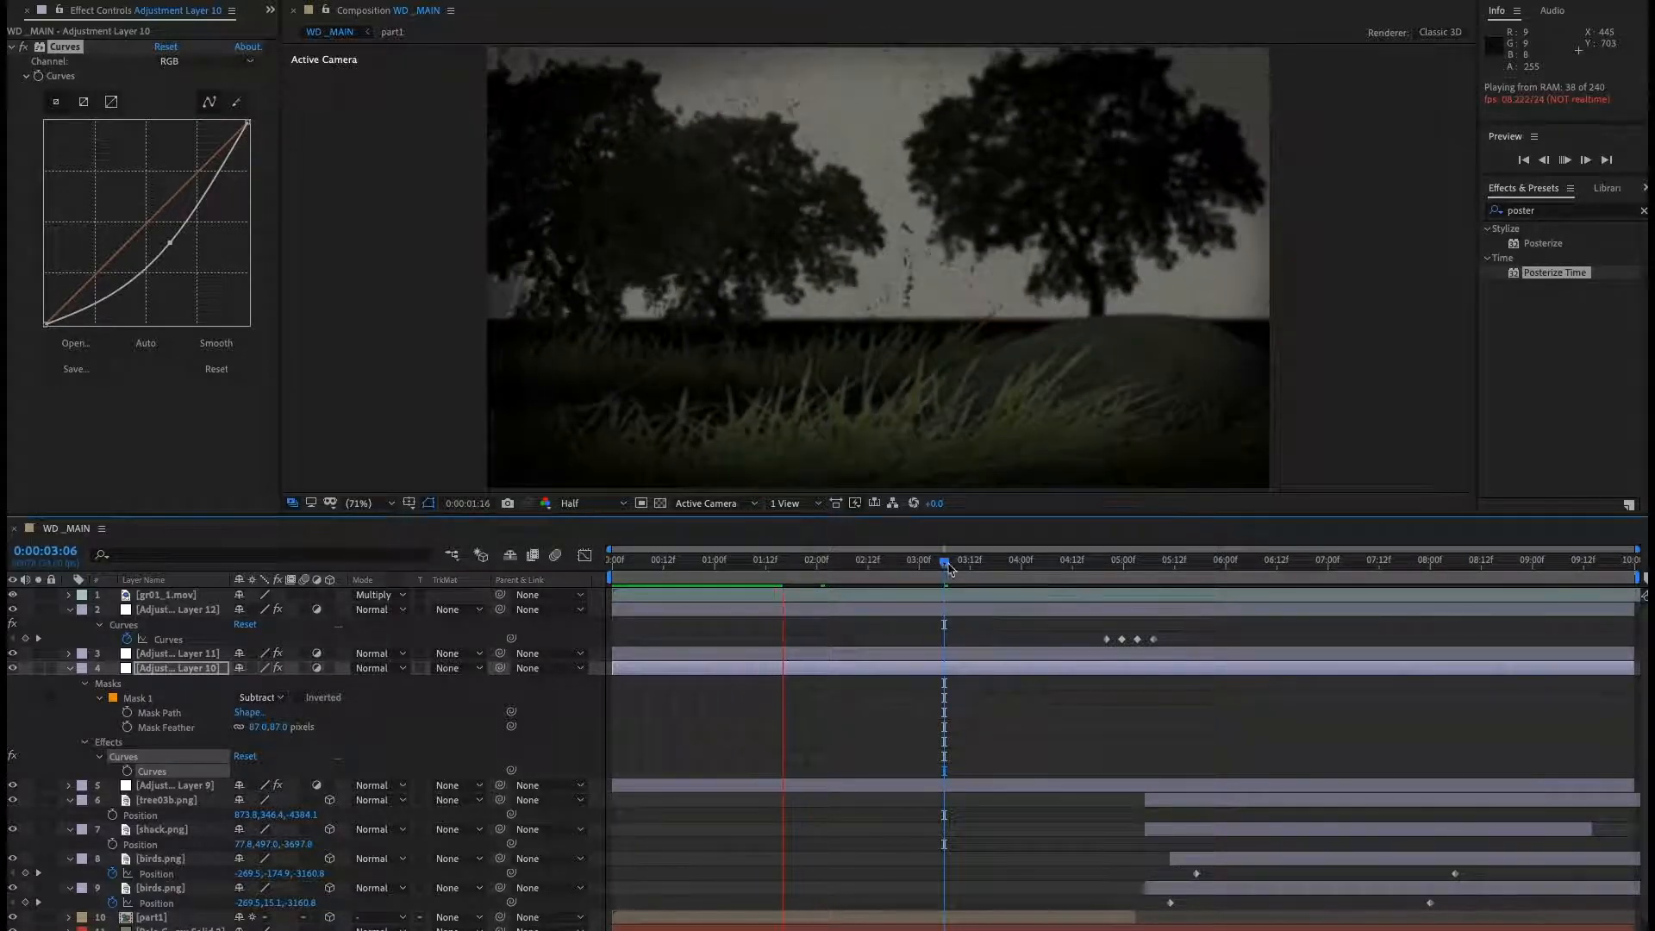
key("space")
left_click_drag(1654, 172, 801, 138)
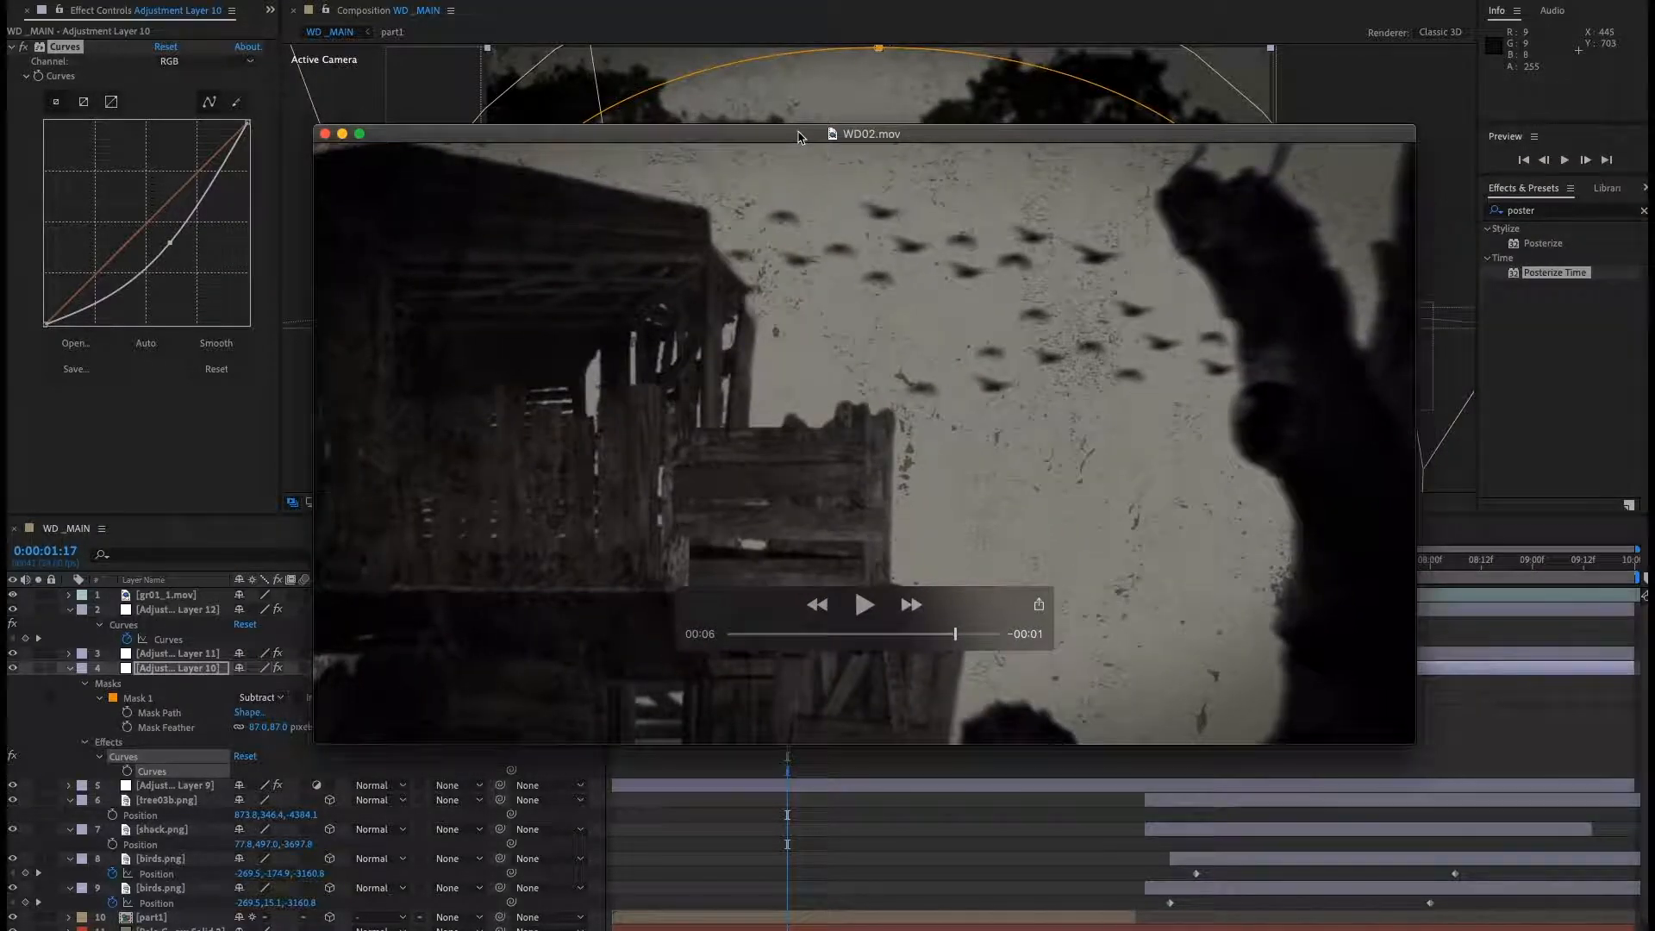
left_click_drag(956, 638, 703, 643)
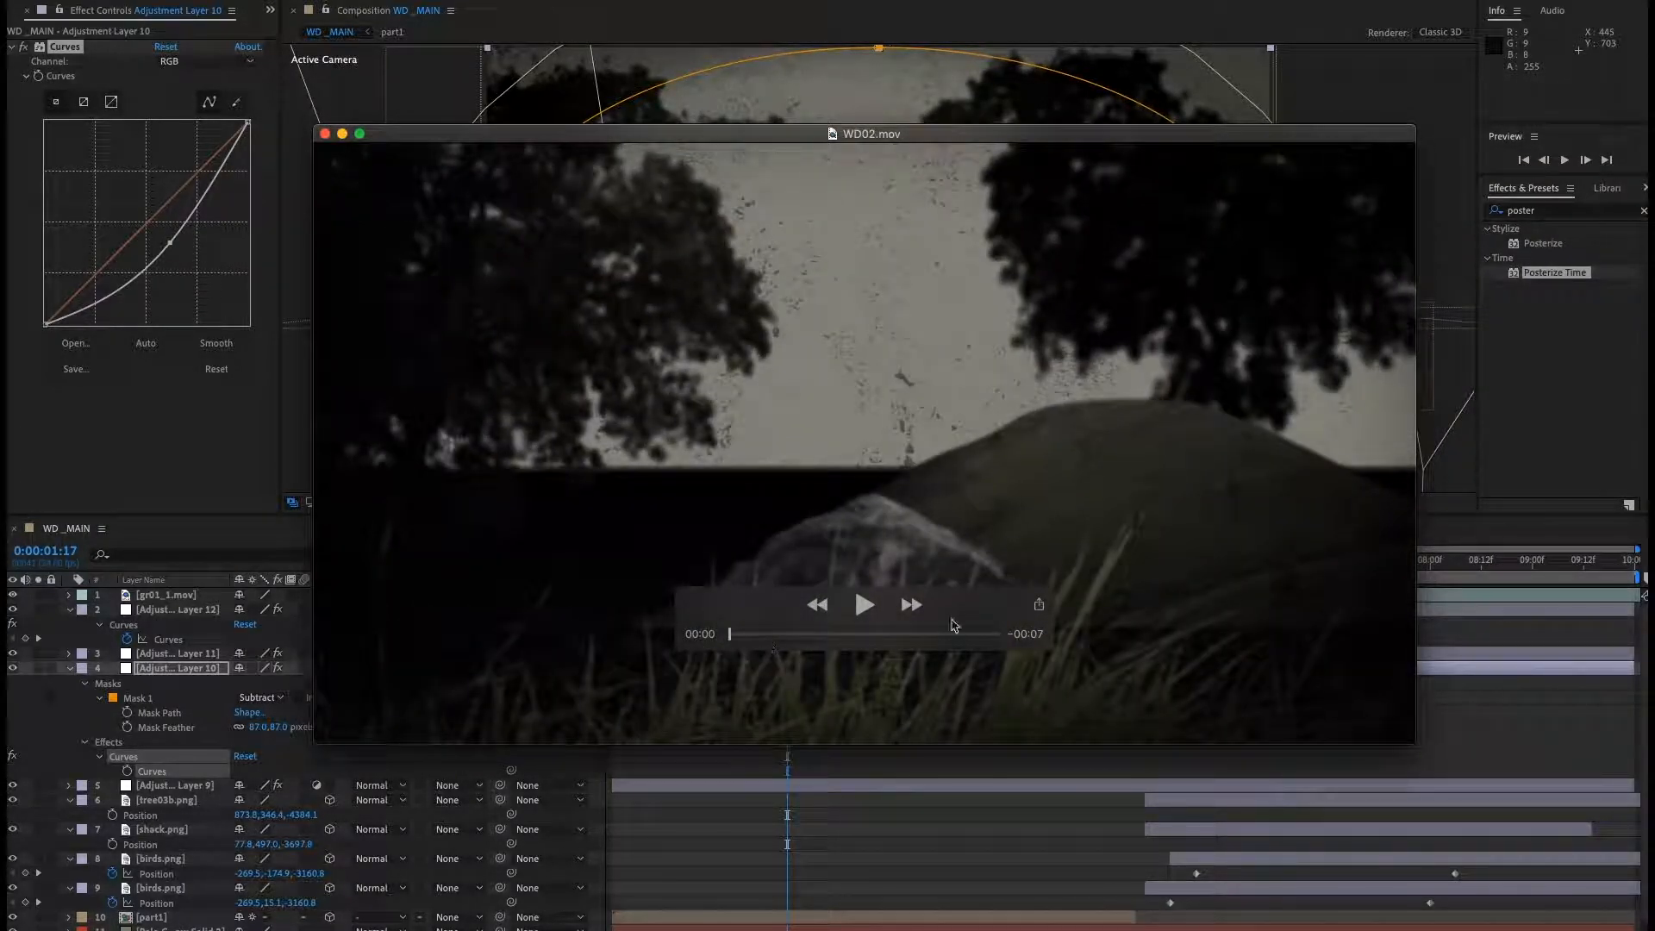
left_click(864, 605)
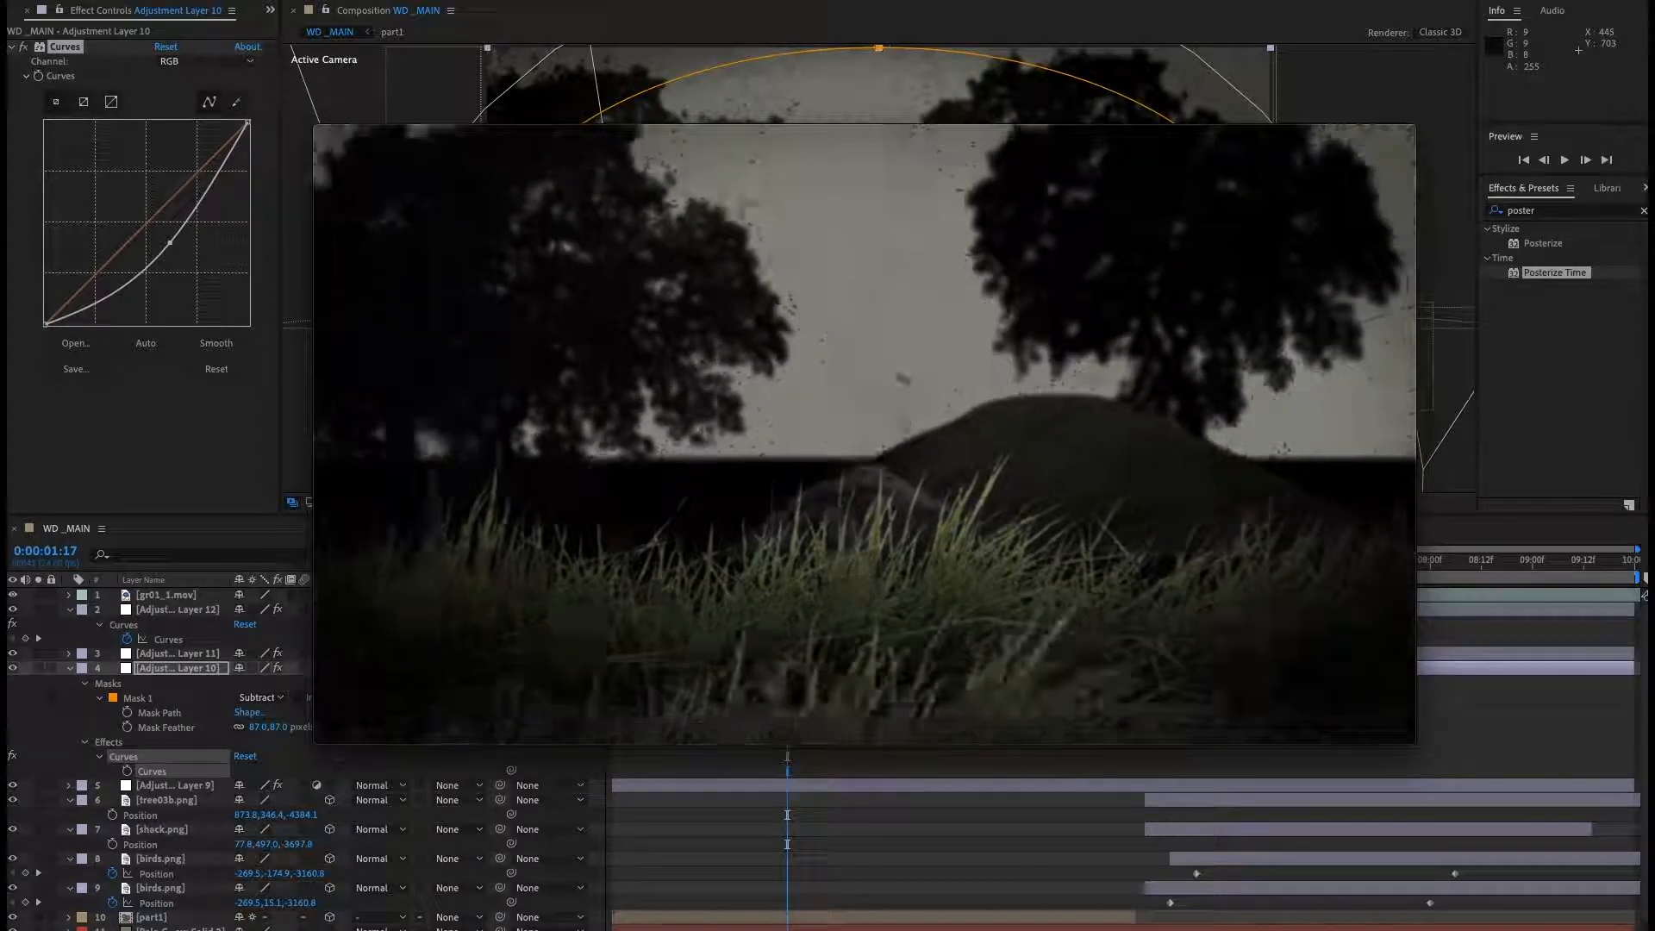